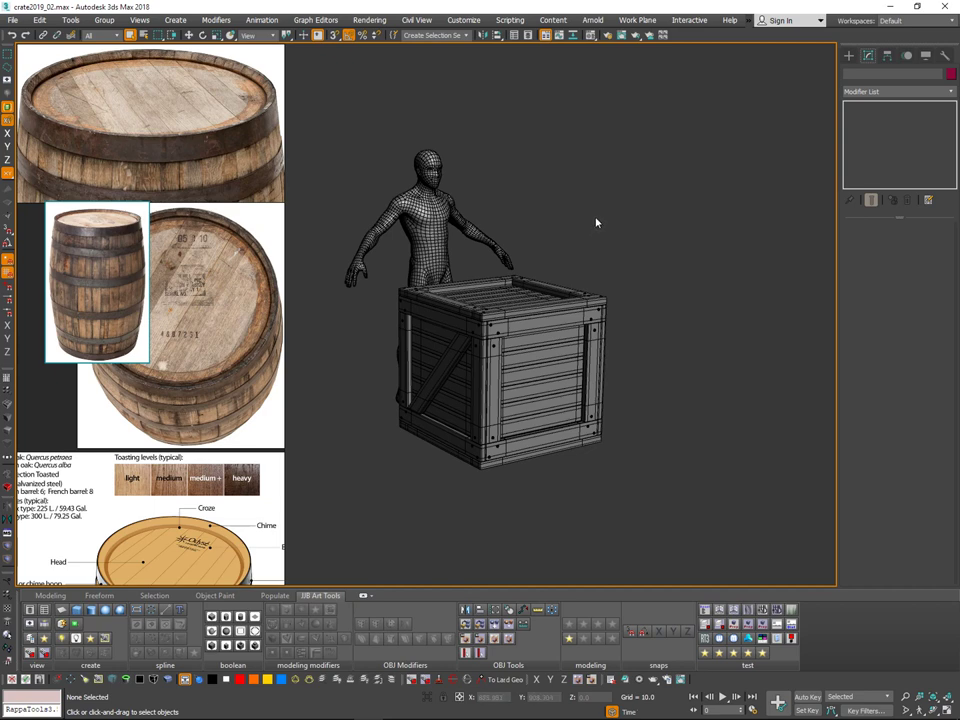
Step: Begin saving the scene as a new file and create and open a barrel_2019 folder inside the 2019 folder
left_click(14, 20)
left_click(32, 96)
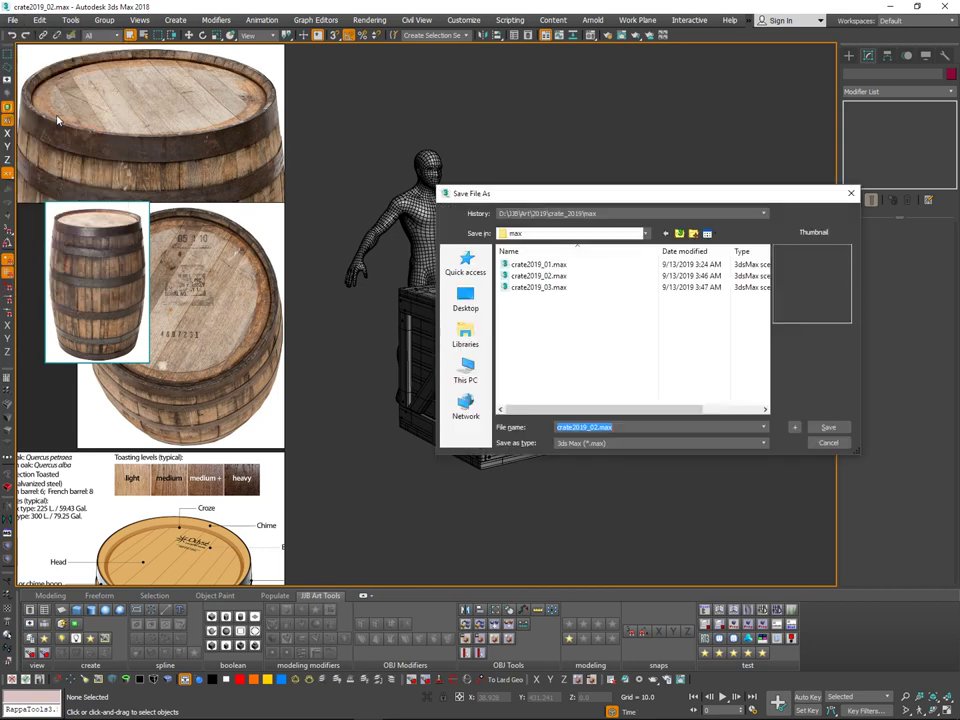
left_click(637, 232)
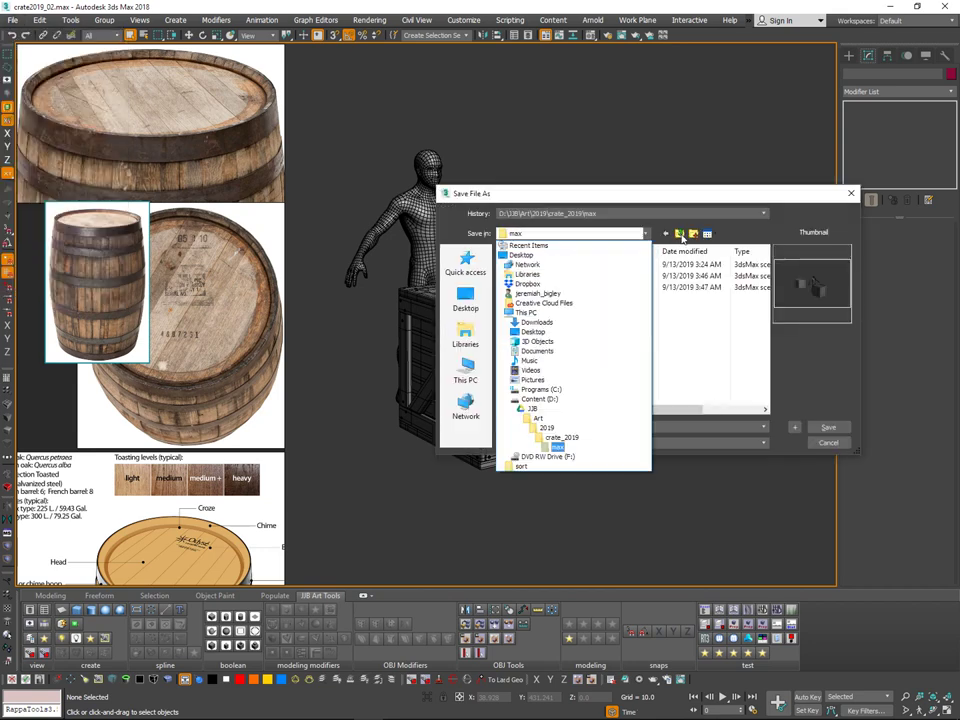
left_click(681, 238)
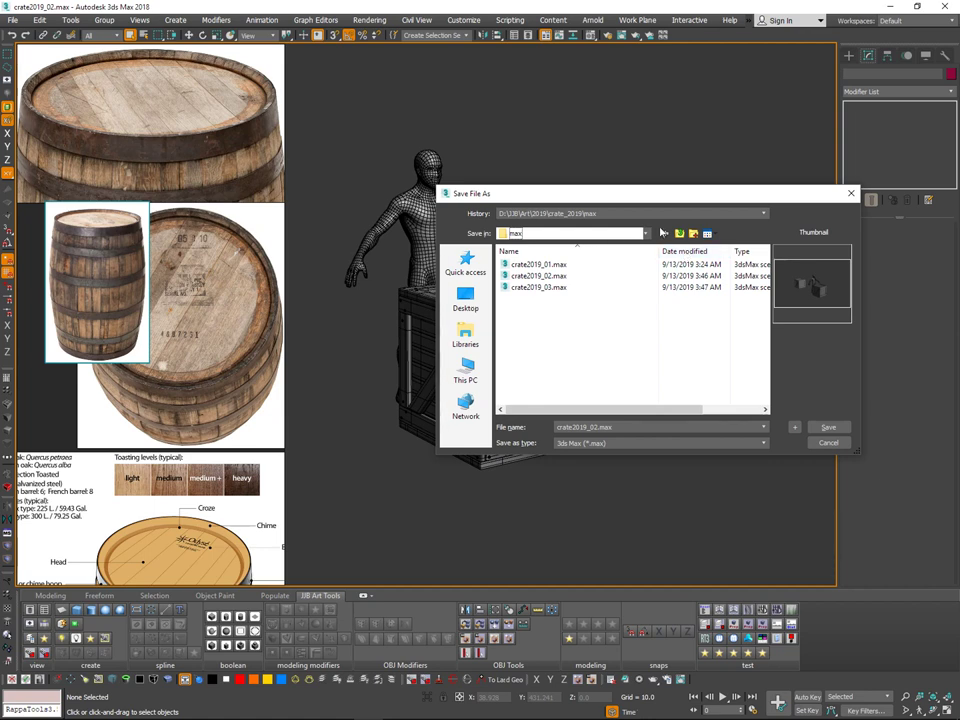
left_click(681, 234)
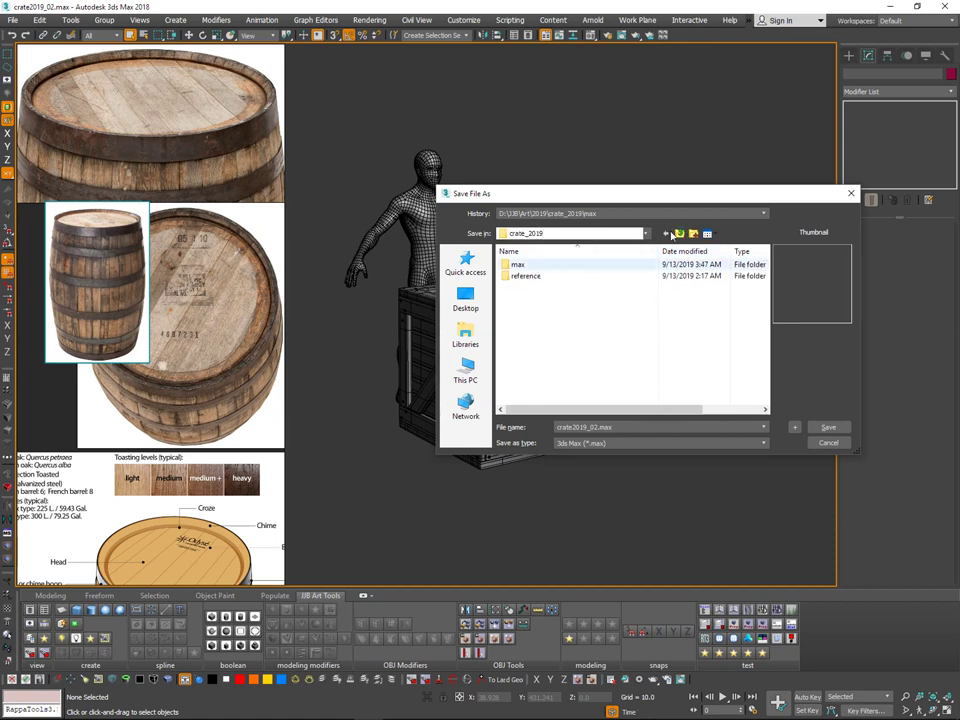
left_click(681, 234)
right_click(615, 298)
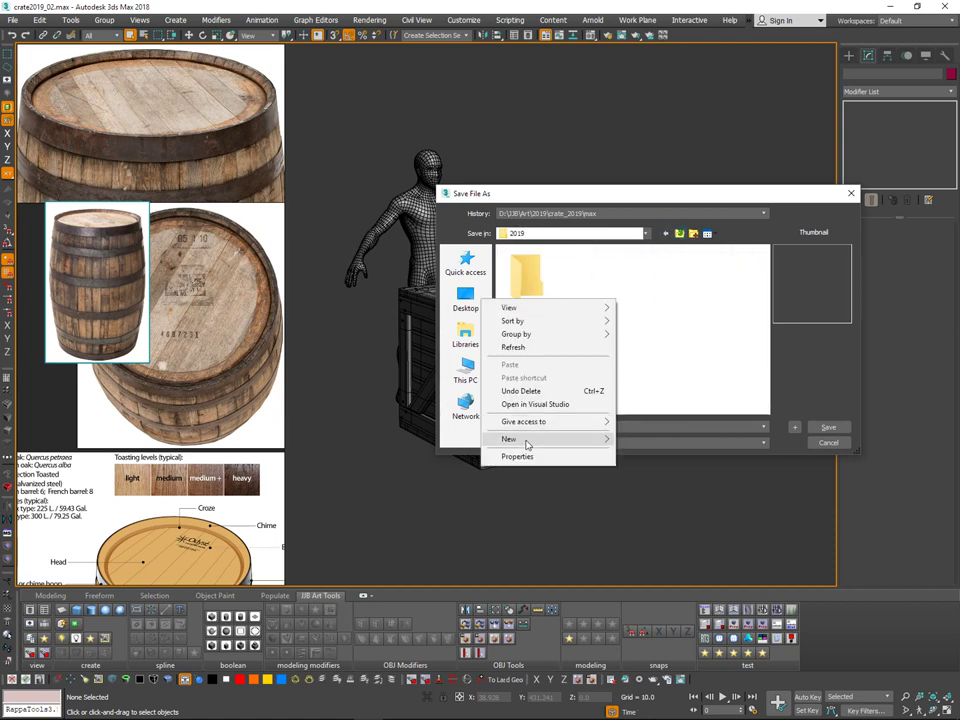
mouse_move(527, 440)
left_click(643, 440)
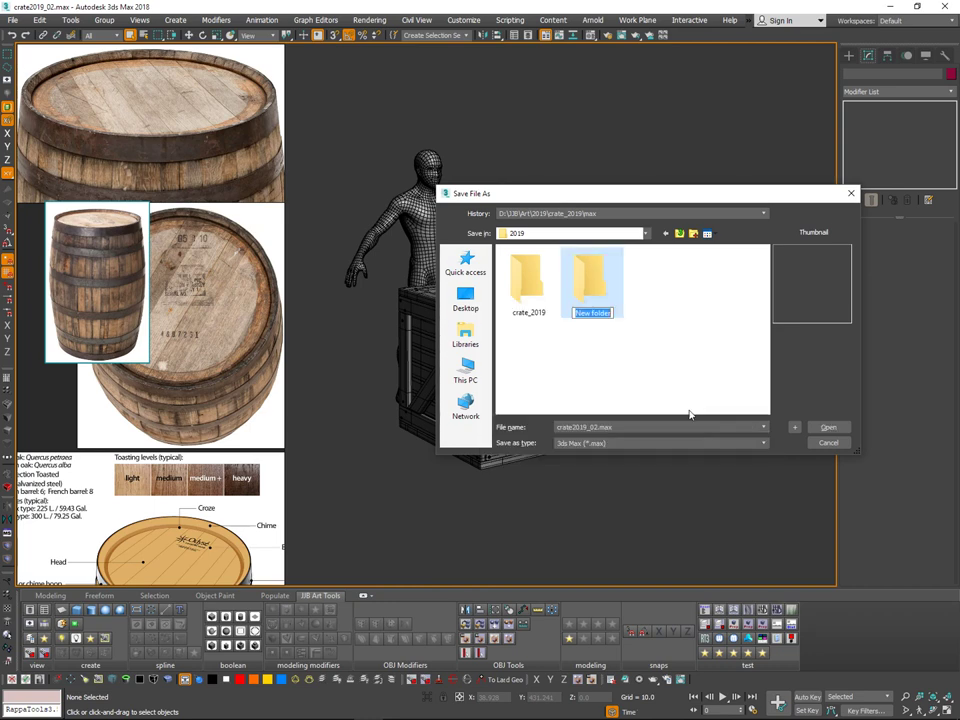
type("barrel_2019")
key("Return")
double_click(591, 296)
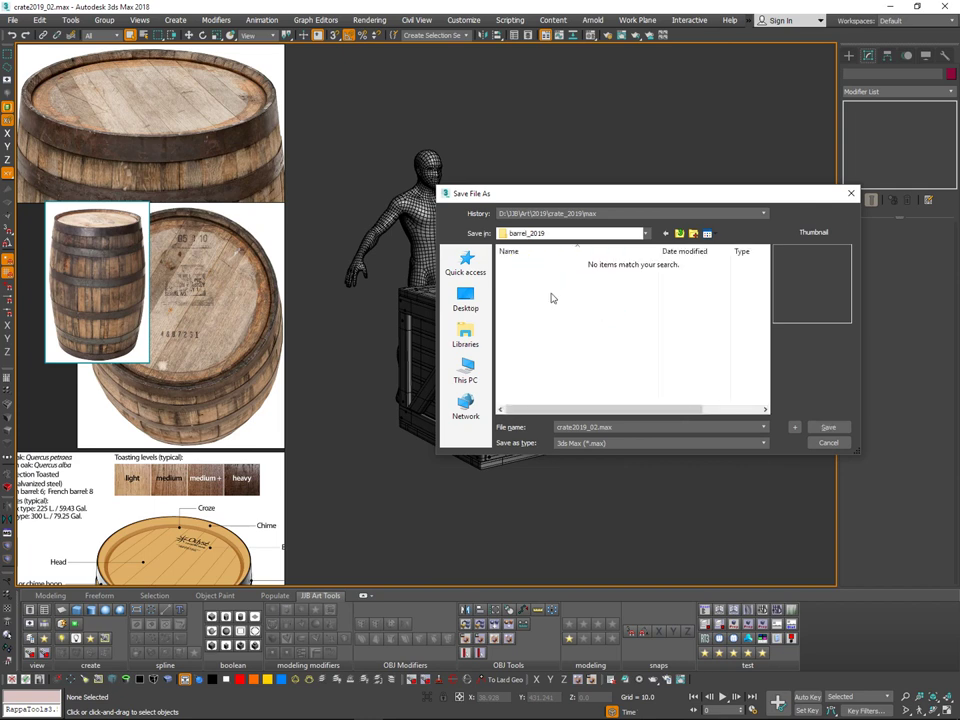
Step: Create two subfolders named max and reference inside the barrel_2019 folder
key("ctrl+shift+n")
type("max")
key("Return")
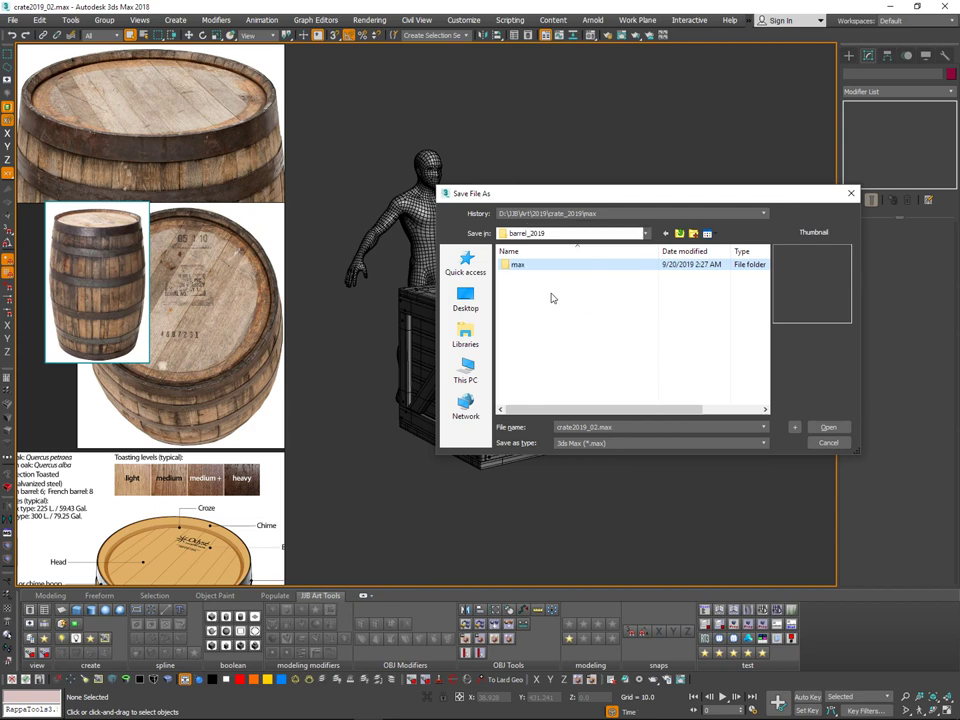
left_click(566, 286)
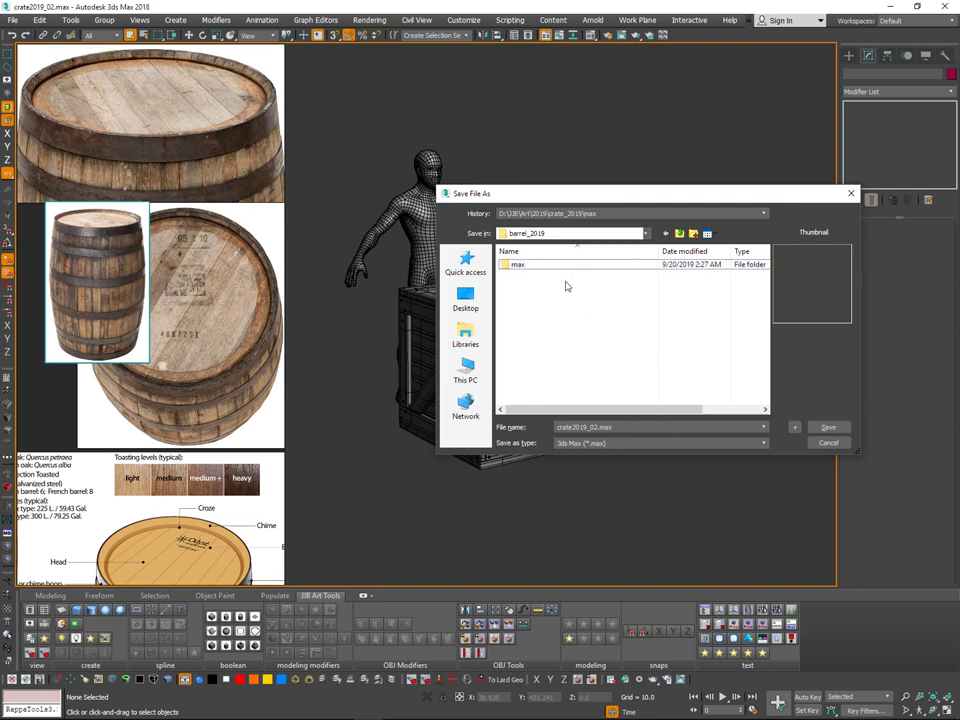
key("ctrl+shift+n")
type("reference")
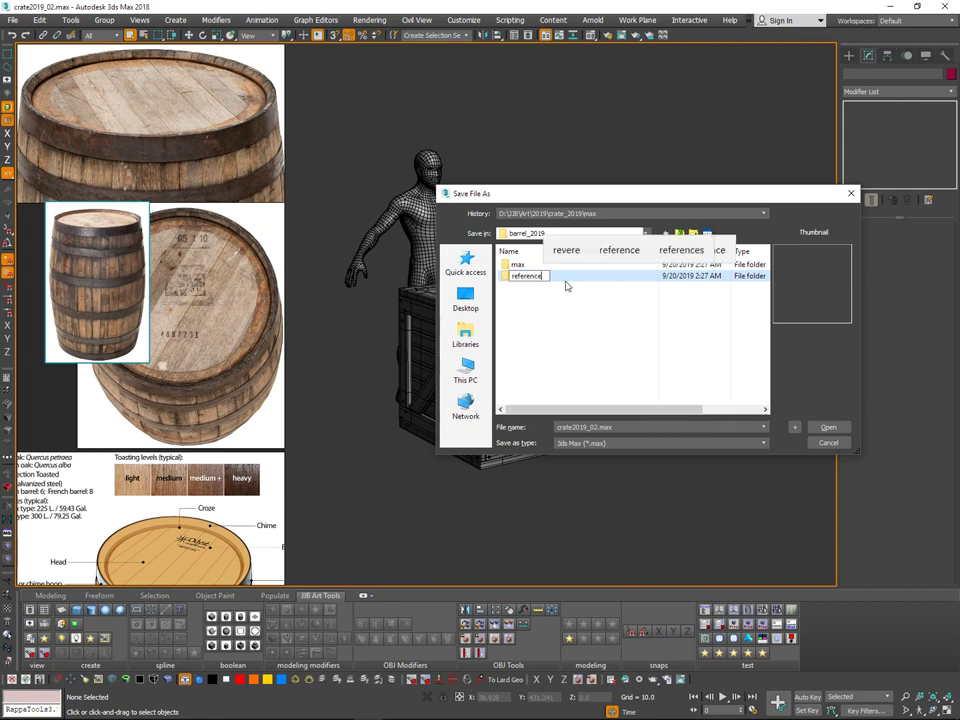
key("Return")
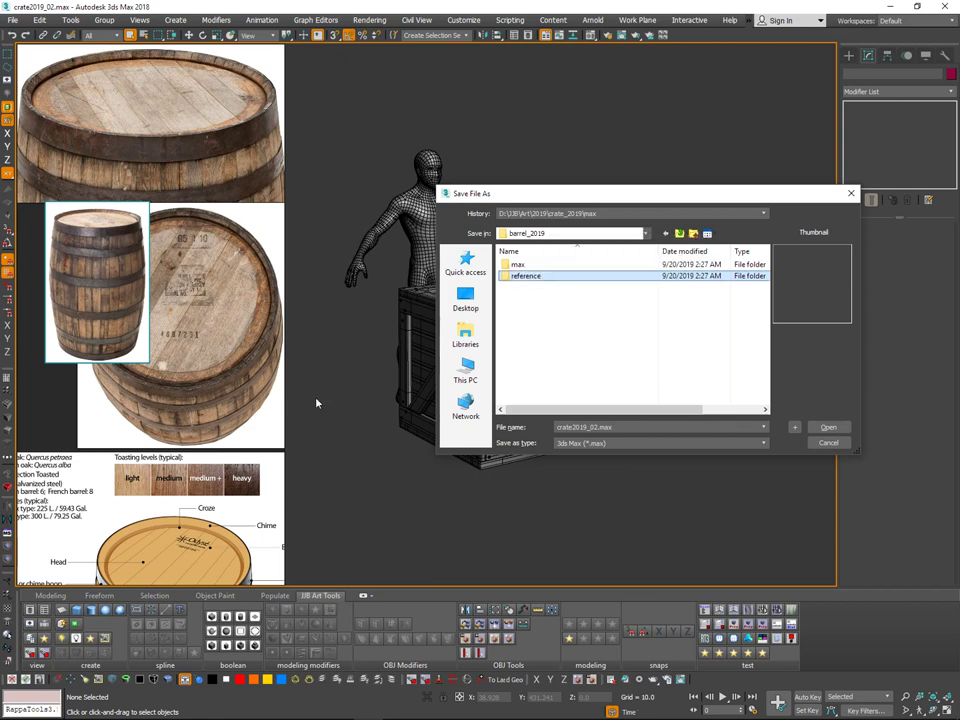
Step: Save the scene as barrel2019_01.max in the new max folder
double_click(518, 264)
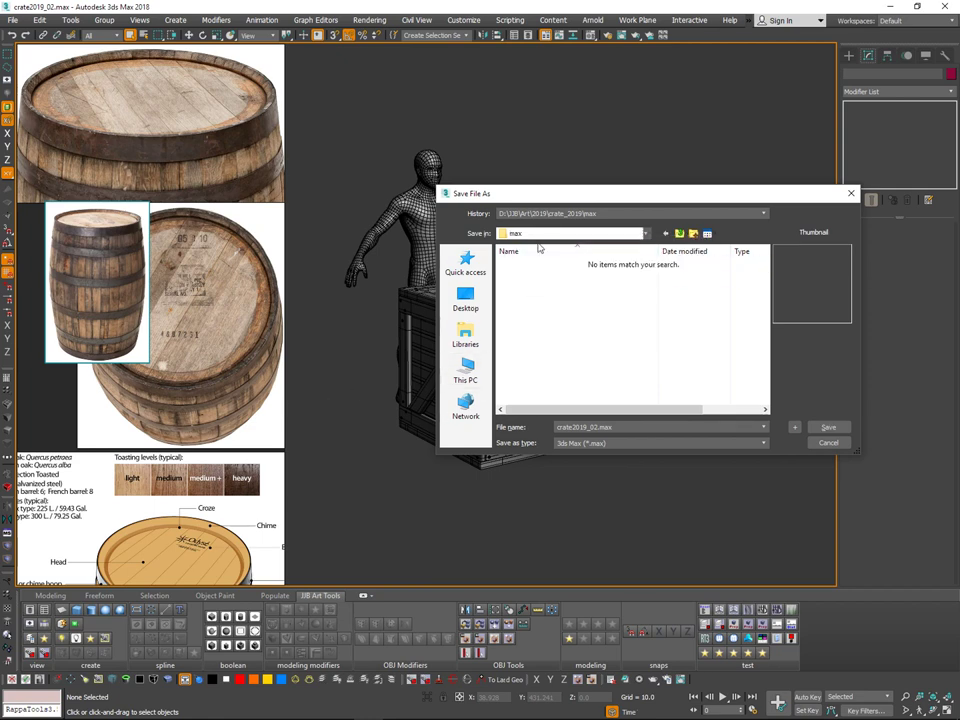
left_click_drag(621, 427, 548, 430)
type("Ba")
key("BackSpace")
key("BackSpace")
type("barrel_")
key("Return")
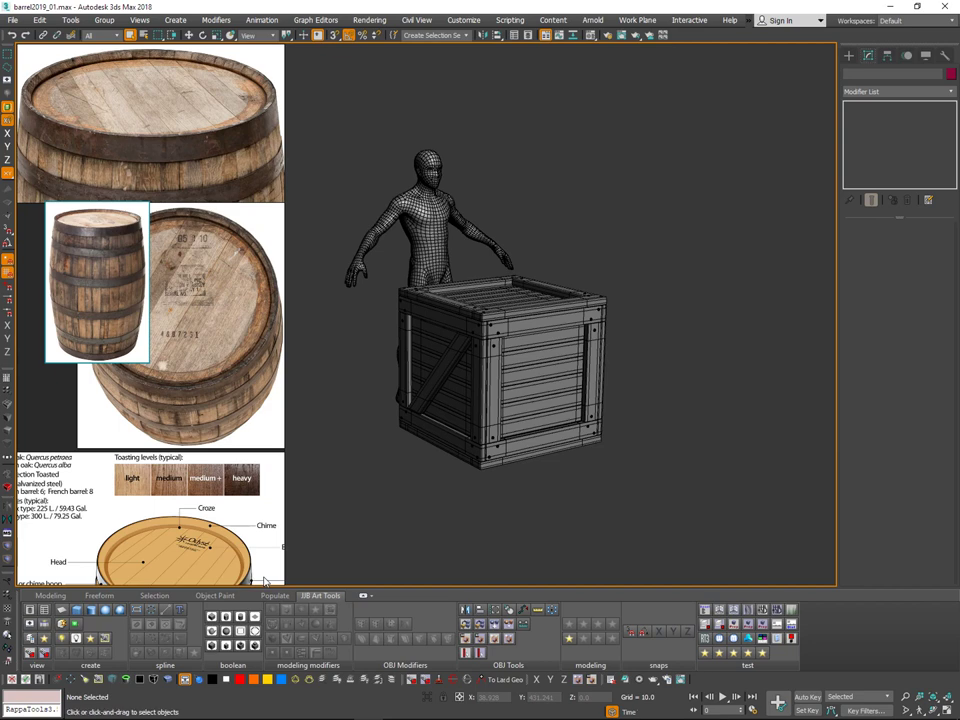
middle_click_drag(547, 293, 588, 328, "alt")
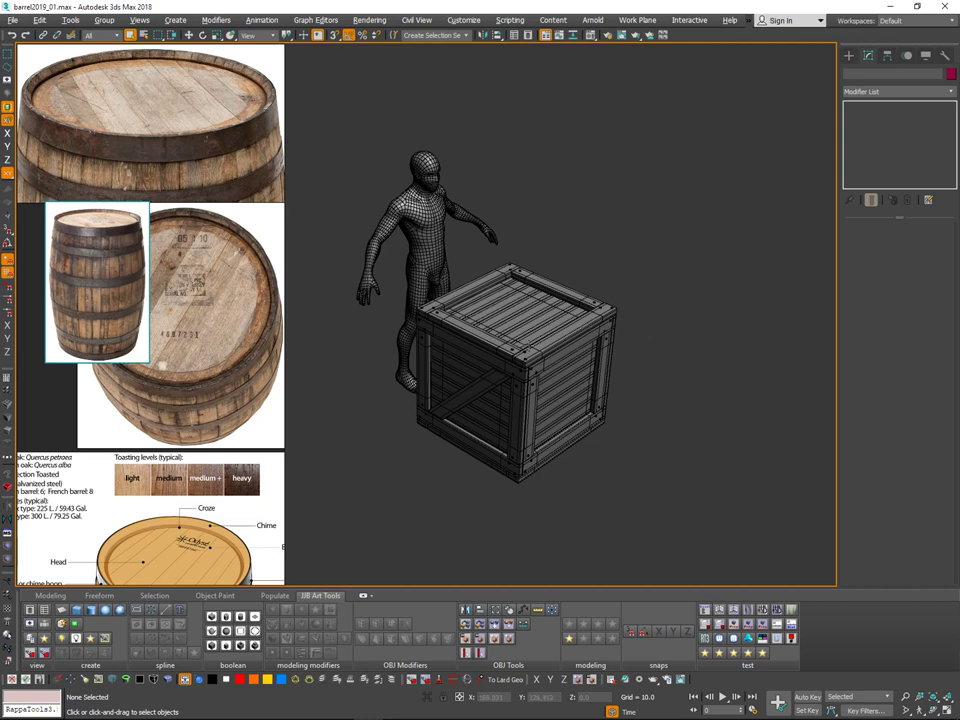
middle_click_drag(543, 271, 567, 259, "alt")
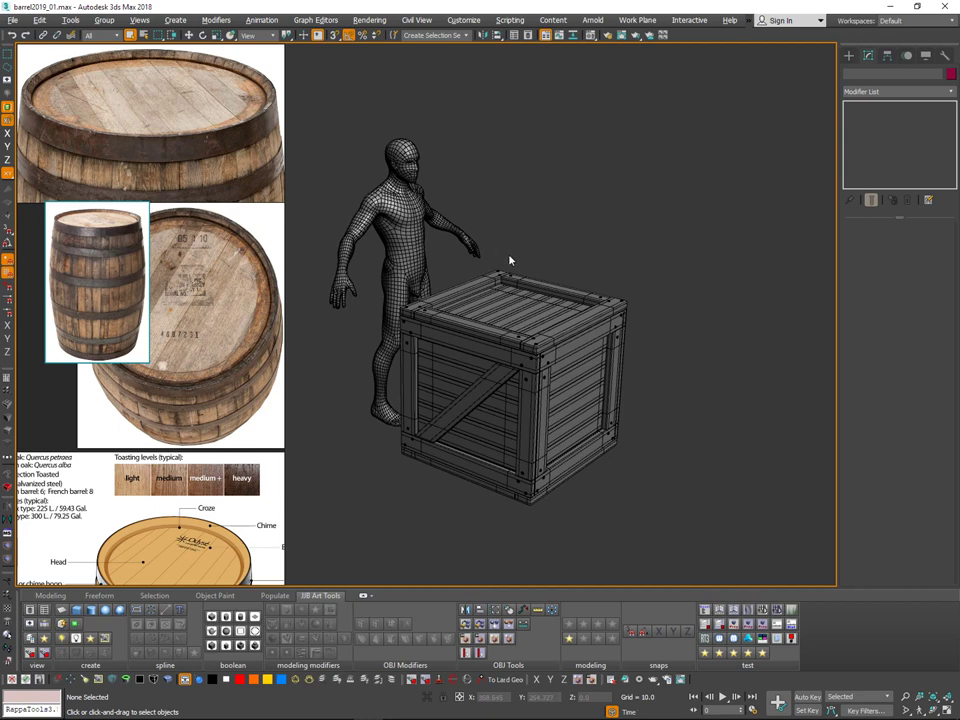
left_click(848, 55)
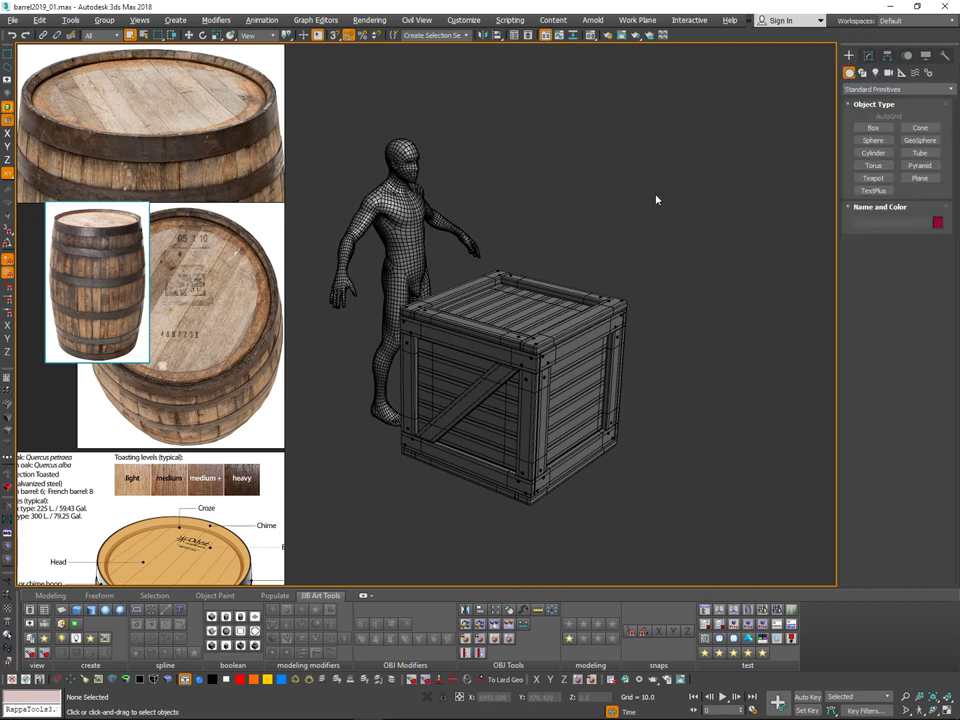
middle_click_drag(602, 278, 620, 323)
scroll(611, 309, "up", 2)
scroll(619, 323, "down", 1)
middle_click_drag(667, 375, 665, 377, "alt")
scroll(667, 375, "down", 1)
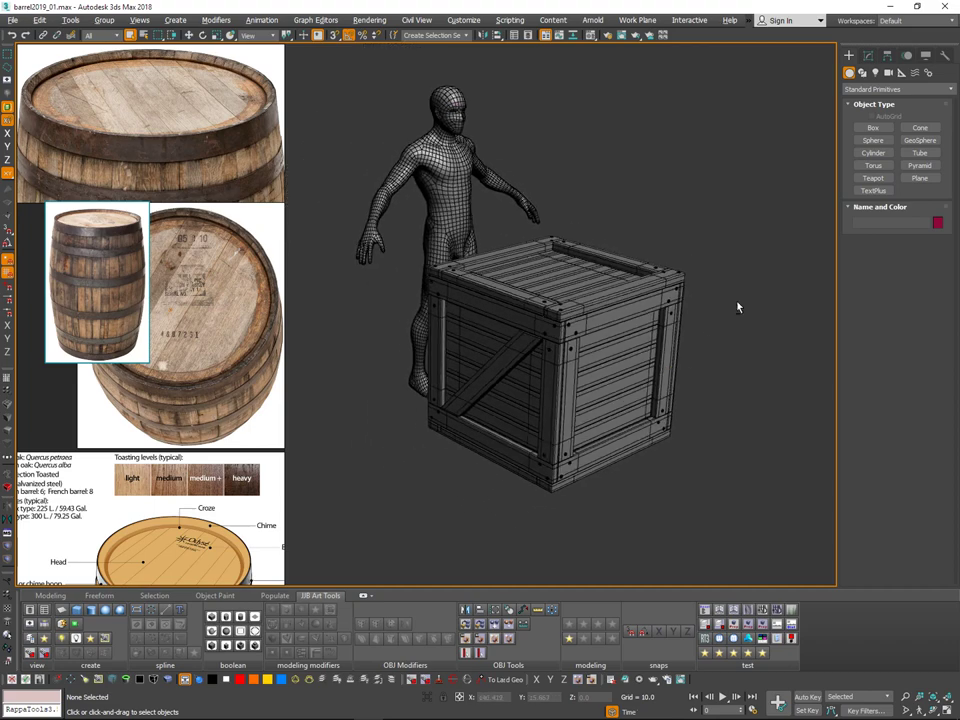
left_click(875, 155)
scroll(529, 376, "down", 2)
middle_click_drag(548, 498, 473, 436)
scroll(461, 384, "up", 3)
right_click(502, 420)
right_click(504, 409)
right_click(476, 430)
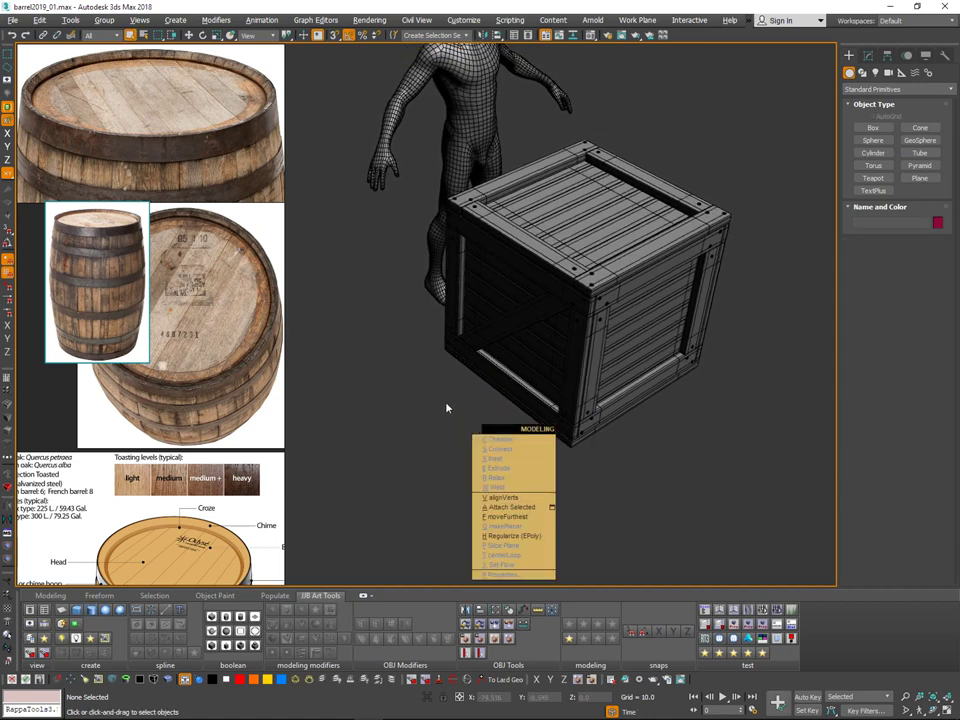
Step: Show the home grid in the perspective viewport
middle_click_drag(468, 379, 479, 395)
right_click(479, 393)
key("g")
middle_click_drag(496, 312, 446, 296)
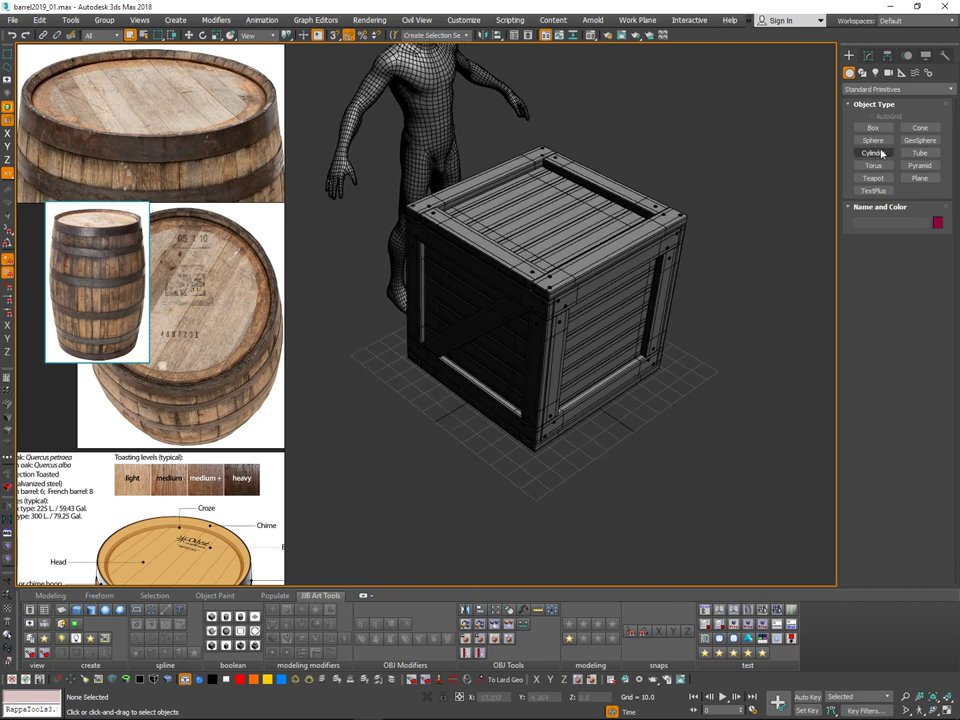
middle_click_drag(675, 222, 673, 240)
key("F3")
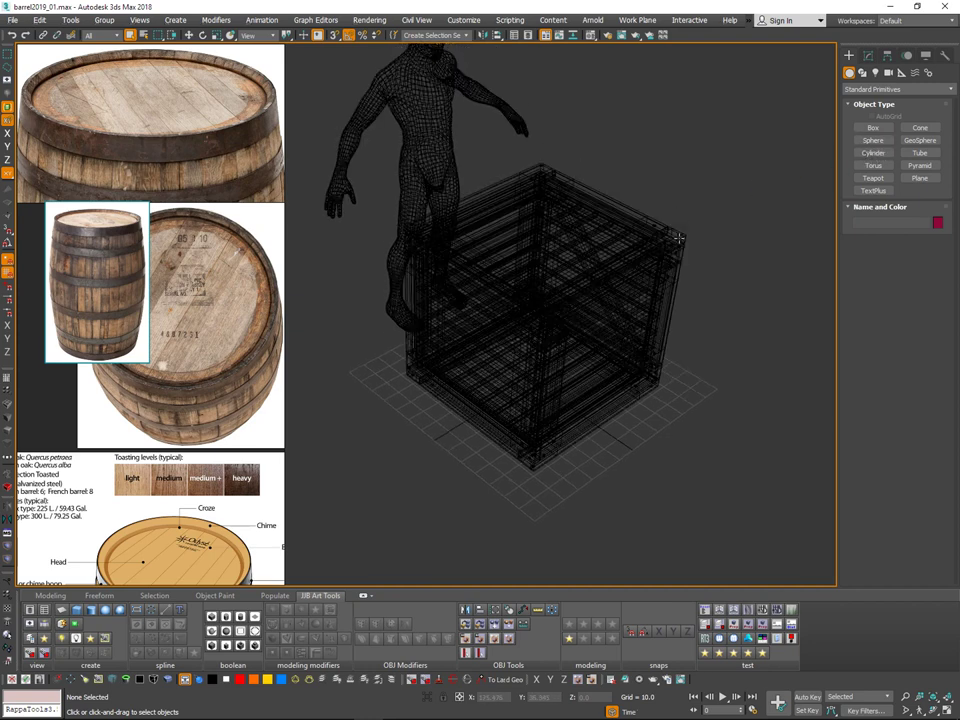
key("F3")
left_click(871, 154)
mouse_move(424, 452)
middle_mouse_down()
mouse_move(534, 422)
mouse_move(657, 484)
mouse_move(688, 277)
mouse_move(684, 238)
mouse_move(614, 198)
middle_mouse_up()
right_click(657, 484)
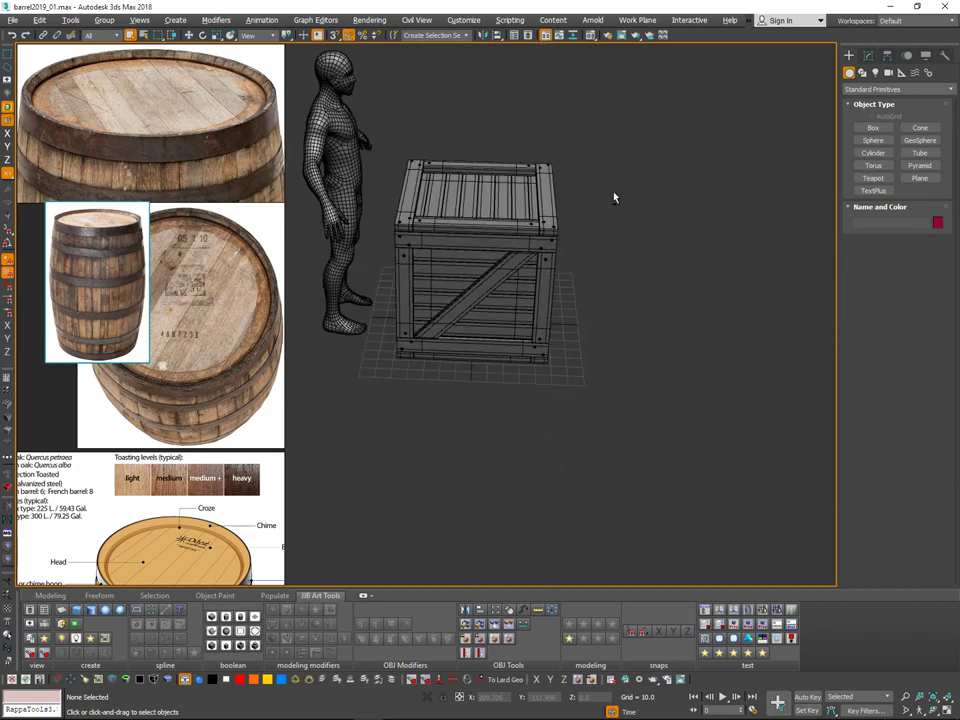
Step: Select both groups that make up the crate and activate the Move tool
left_click_drag(597, 105, 388, 393)
middle_click_drag(490, 225, 499, 304)
key("w")
Step: Try moving the two selected crate groups aside along the X axis
left_click_drag(542, 306, 744, 252)
key("ctrl+z")
key("ctrl+z")
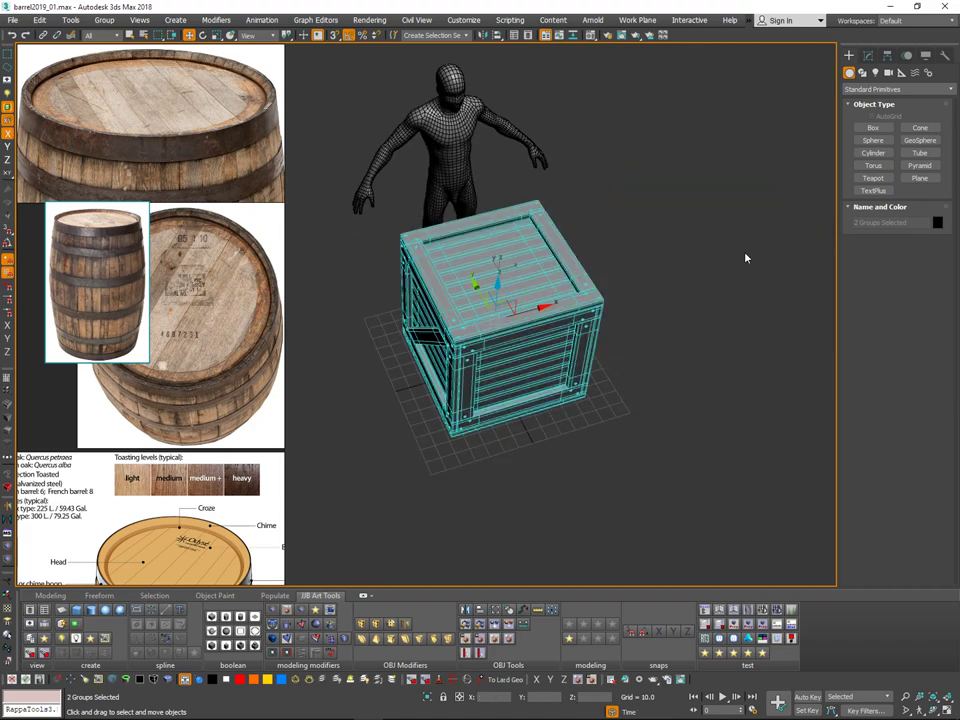
key("ctrl+y")
middle_click_drag(737, 261, 634, 265, "alt")
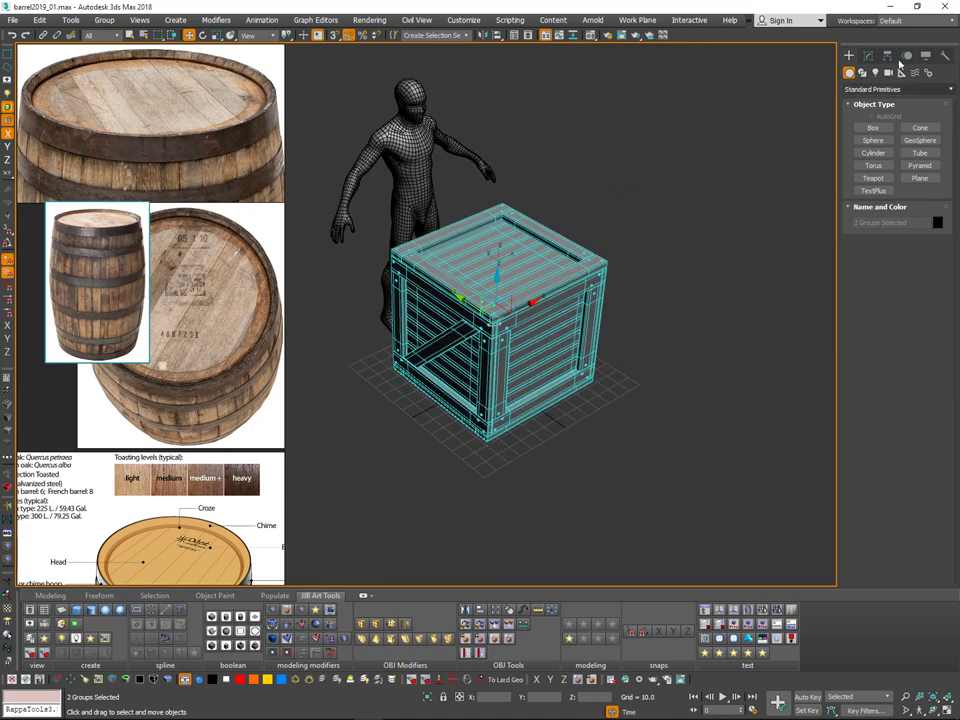
Step: Inspect the crate groups' pivots in pivot-only mode, and try moving the groups aside once more
left_click(887, 56)
left_click(897, 138)
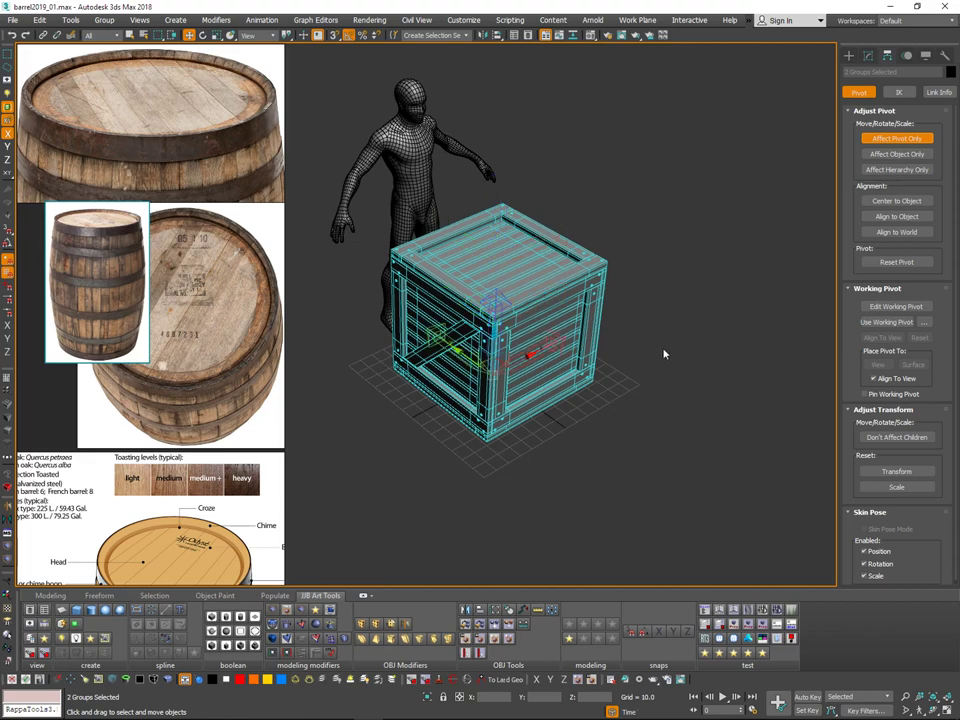
left_click(886, 137)
middle_click_drag(628, 377, 573, 432)
middle_click_drag(573, 432, 530, 430, "alt")
left_click_drag(463, 422, 940, 265)
middle_click_drag(645, 383, 650, 305)
key("ctrl+z")
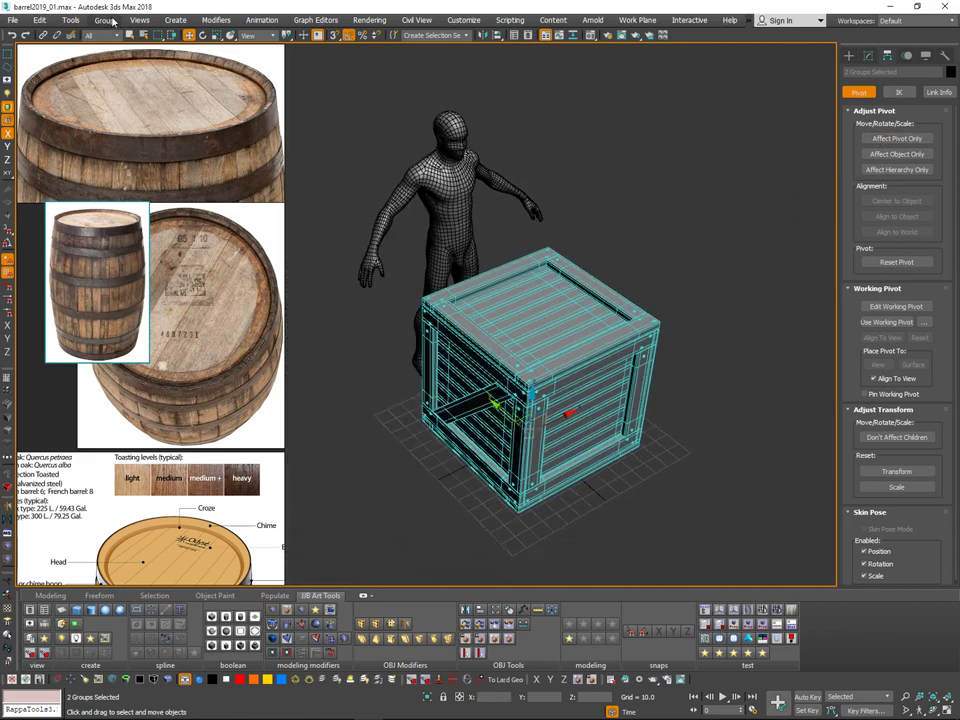
Step: Combine the two selected crate groups into a single group named crate
left_click(129, 21)
left_click(124, 41)
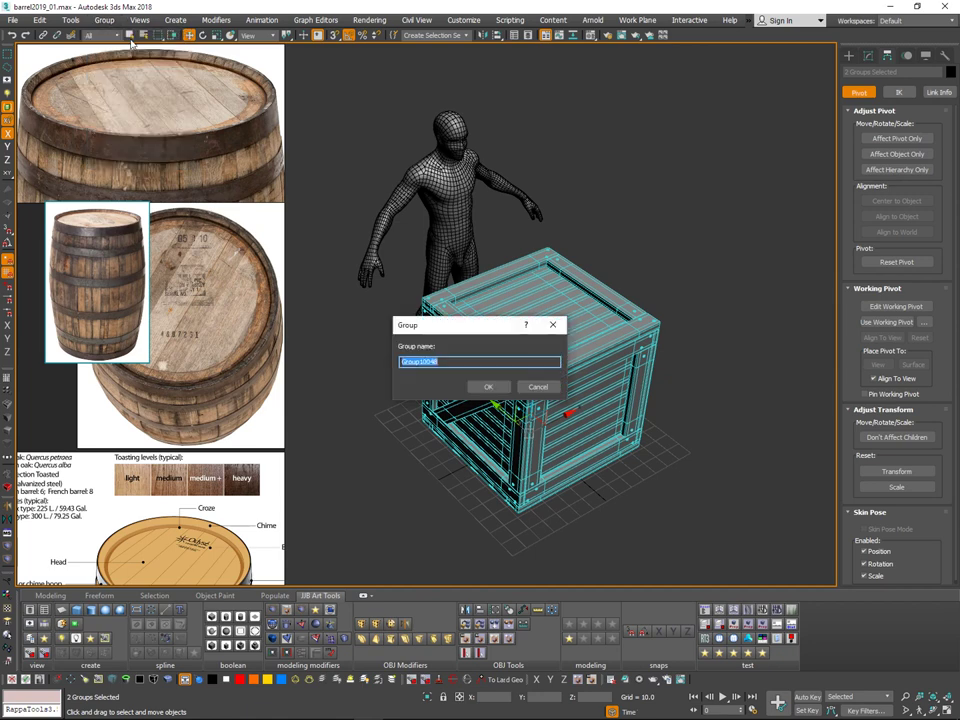
type("crate")
key("Return")
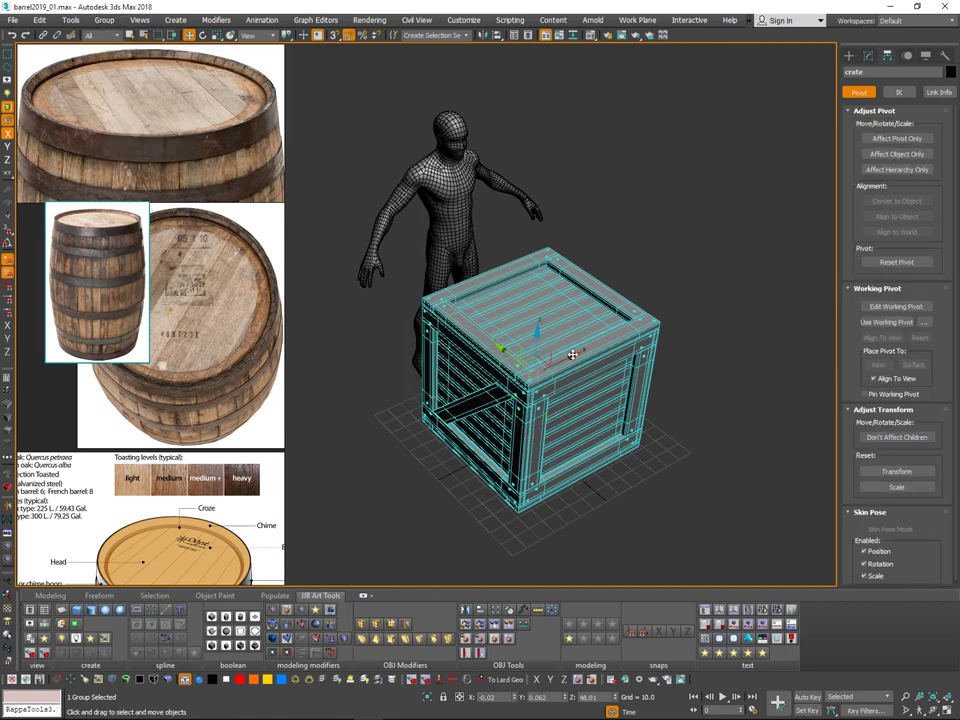
Step: Move the crate group along the X axis to about X 106, beside the human figure
left_click_drag(572, 355, 862, 210)
middle_click_drag(683, 362, 590, 325)
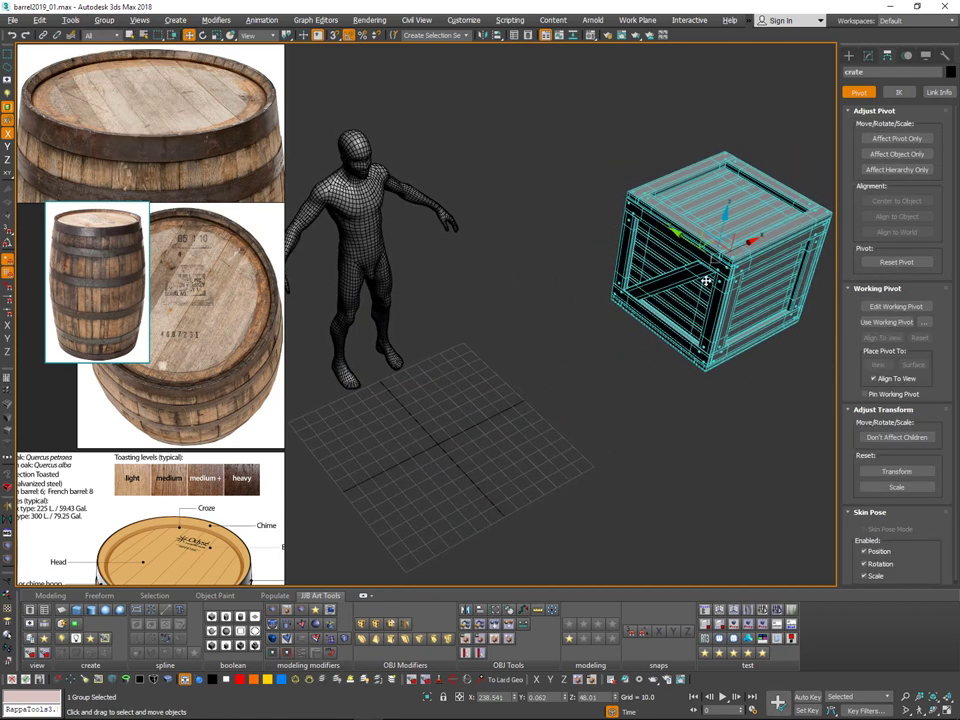
left_click_drag(733, 253, 630, 320)
Step: Turn on snapping and draw a box on the grid with length 90, width 80 and height about 113
left_click(849, 57)
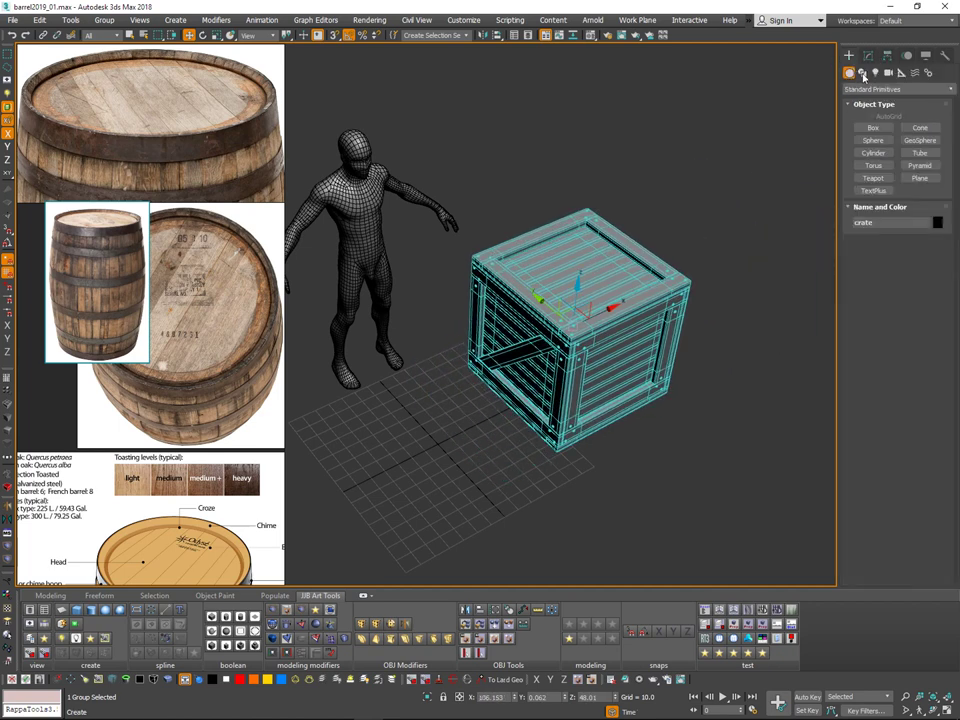
left_click(874, 130)
scroll(519, 326, "up", 3)
mouse_move(433, 425)
middle_mouse_down()
mouse_move(519, 326)
mouse_move(523, 335)
middle_mouse_up()
key("s")
scroll(516, 319, "down", 6)
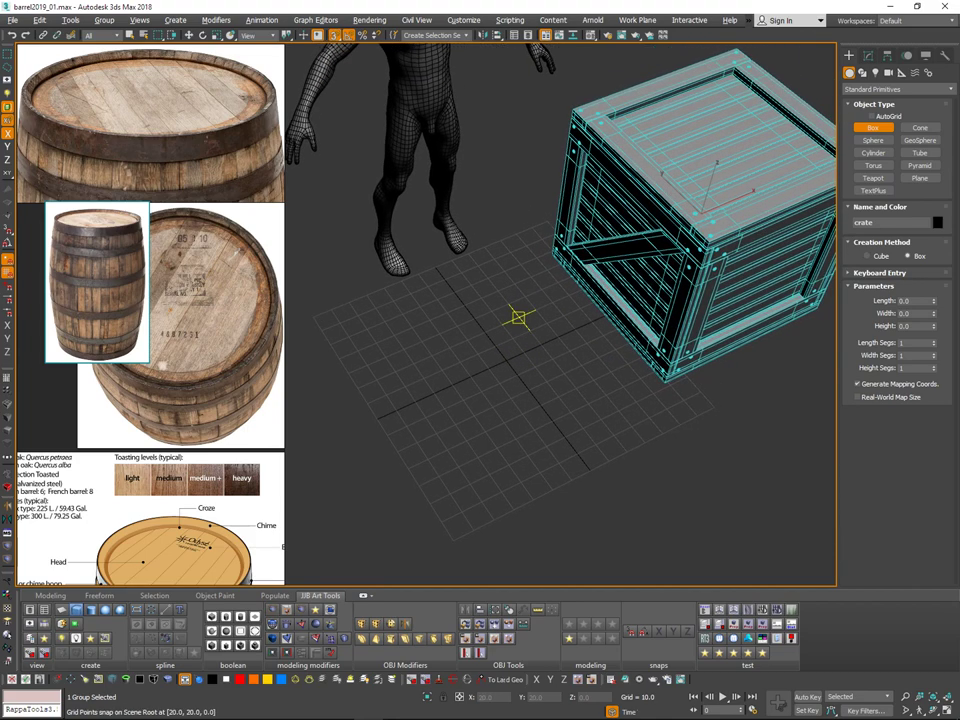
middle_click_drag(497, 324, 508, 370)
scroll(510, 276, "up", 1)
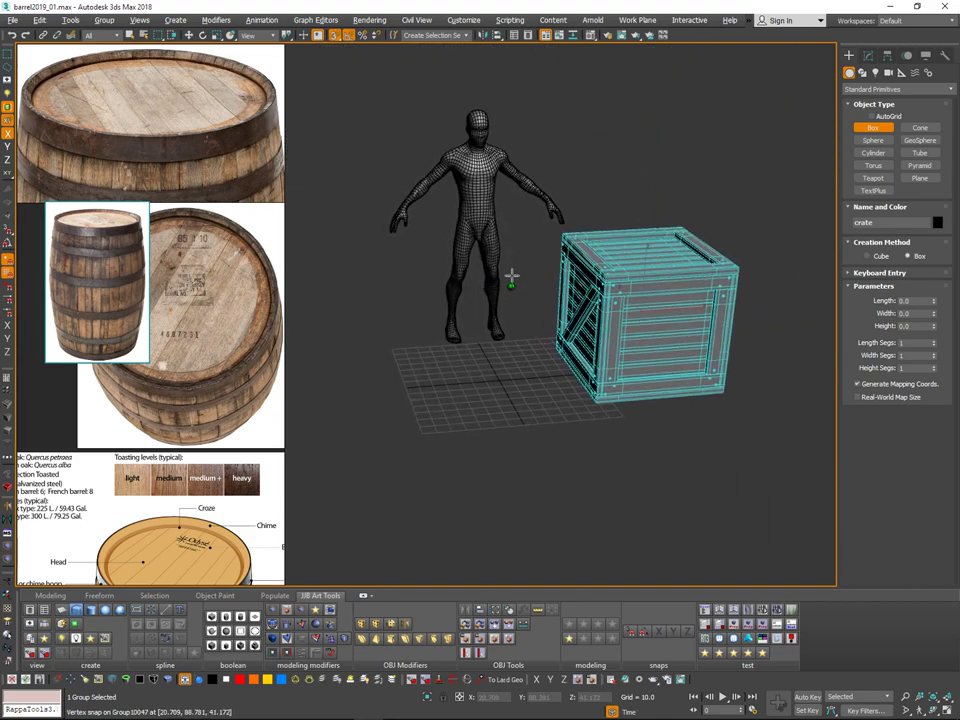
middle_click_drag(510, 276, 513, 345, "alt")
left_click_drag(522, 336, 433, 443)
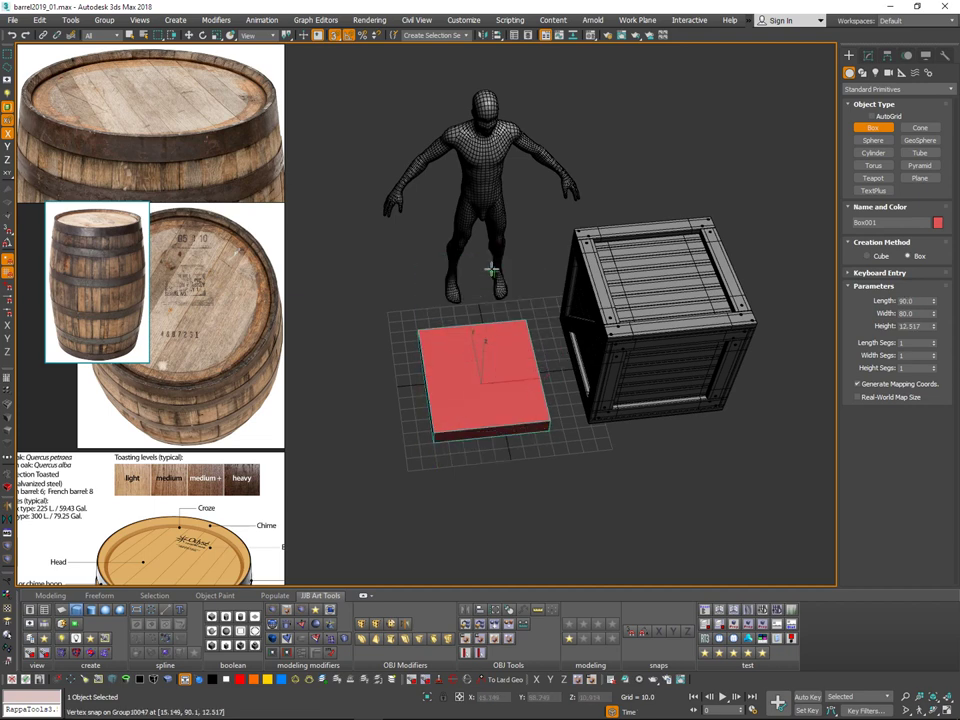
left_click(495, 193)
middle_click_drag(545, 185, 645, 144, "alt")
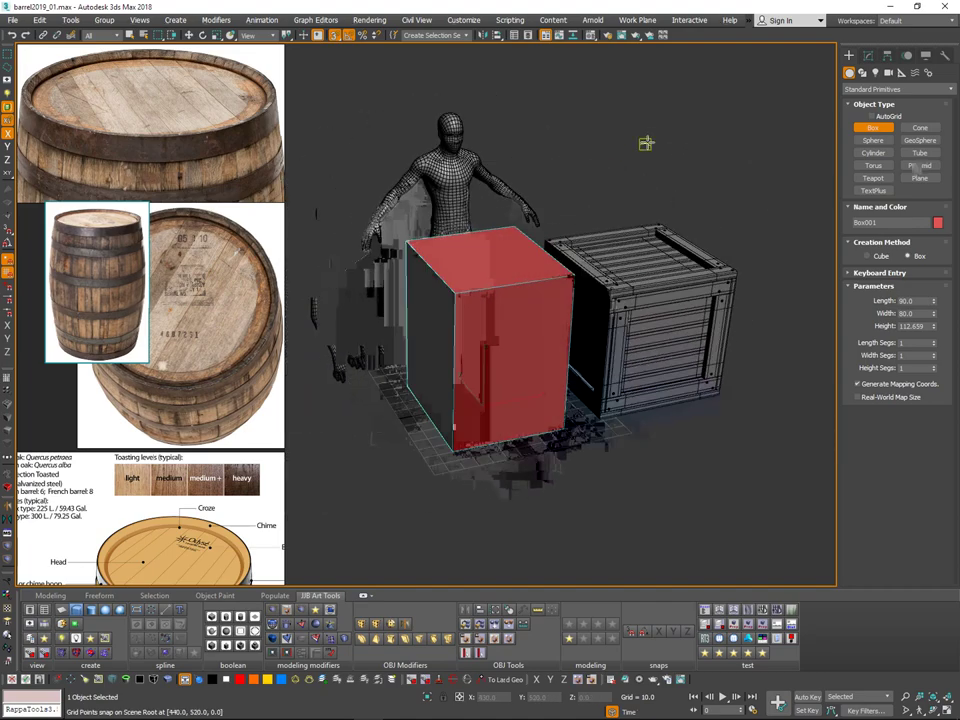
Step: Set the box's length to 80
double_click(912, 301)
type("80")
key("Return")
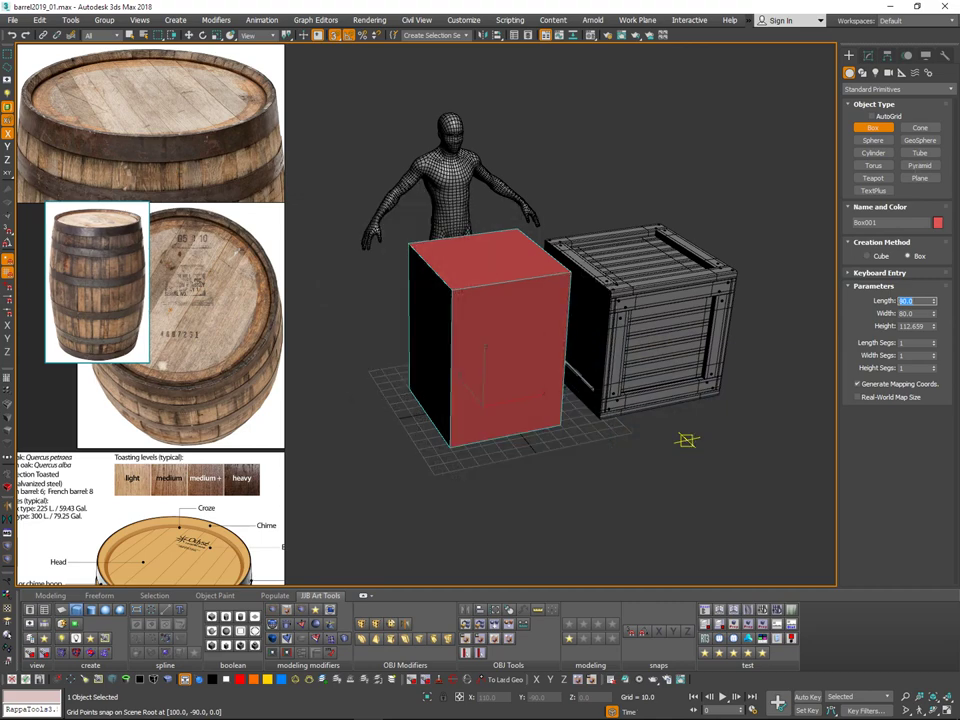
mouse_move(577, 211)
middle_mouse_down("alt")
mouse_move(579, 286)
mouse_move(687, 231)
mouse_move(579, 186)
mouse_move(566, 225)
middle_mouse_up("alt")
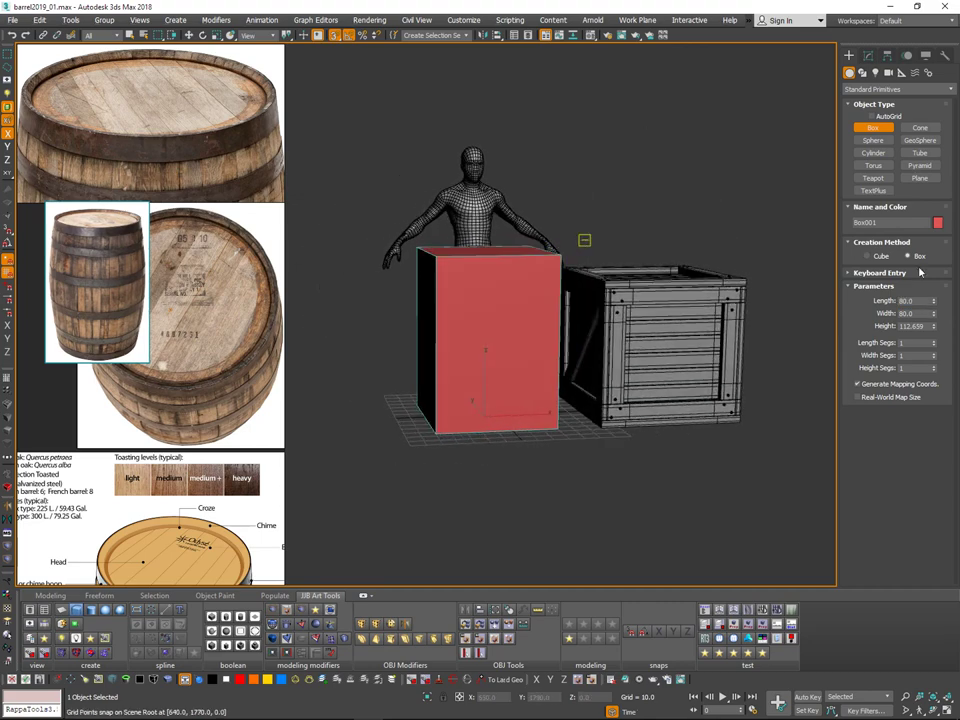
Step: Set the box's length and width to 64
left_click_drag(921, 301, 866, 322)
type("64")
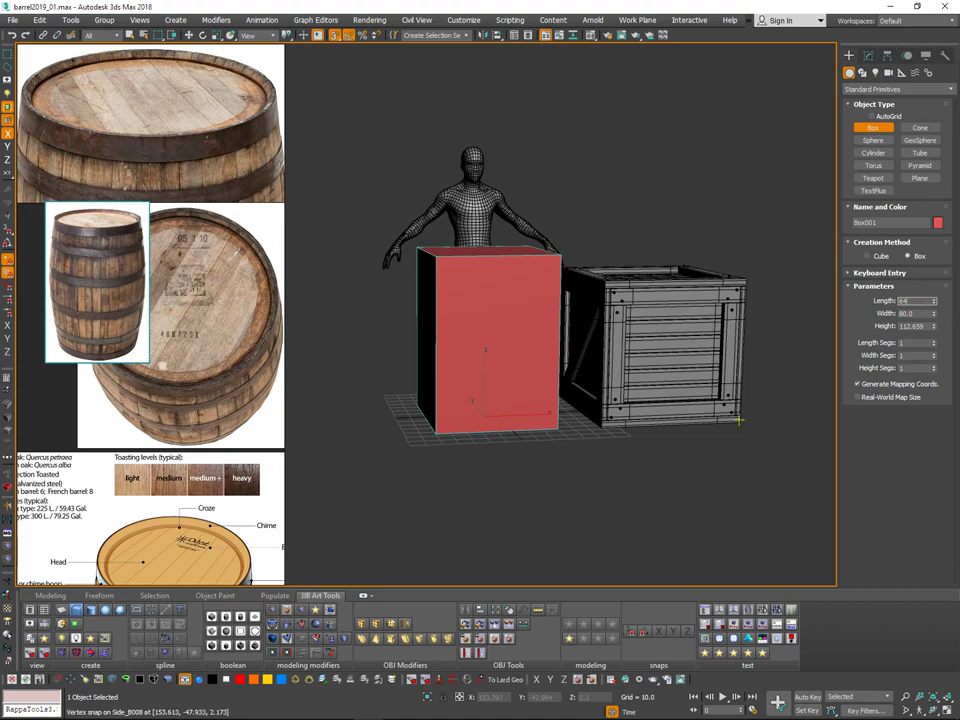
key("Tab")
type("64")
key("Return")
Step: Try to move the red box across the grid in the XY plane
middle_click_drag(556, 242, 499, 343, "alt")
key("w")
key("s")
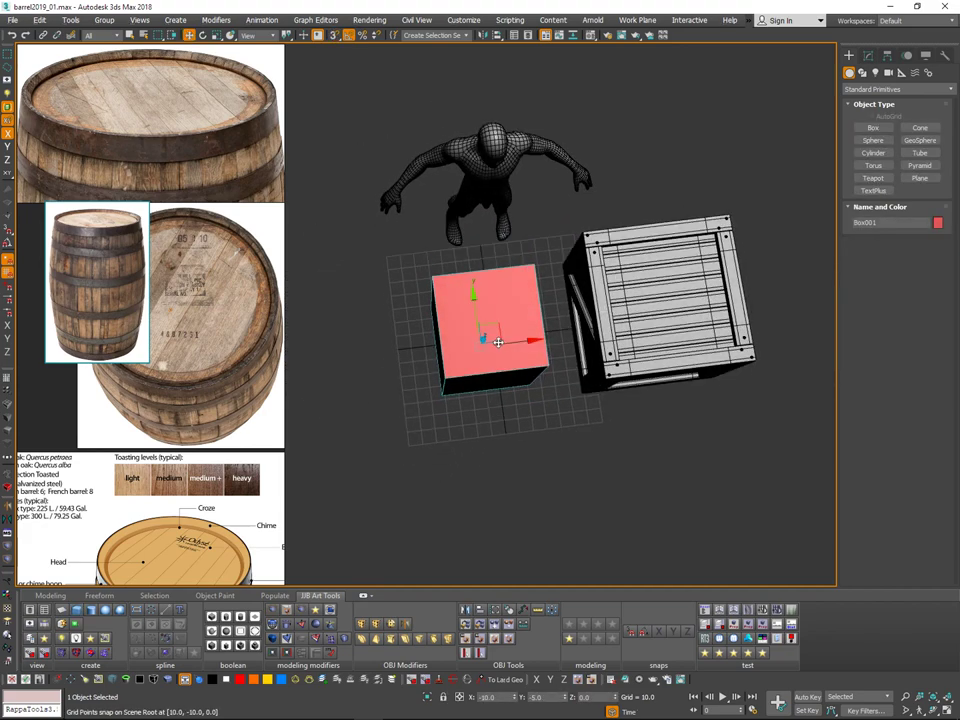
left_click_drag(495, 331, 514, 309)
middle_click_drag(513, 308, 735, 303, "alt")
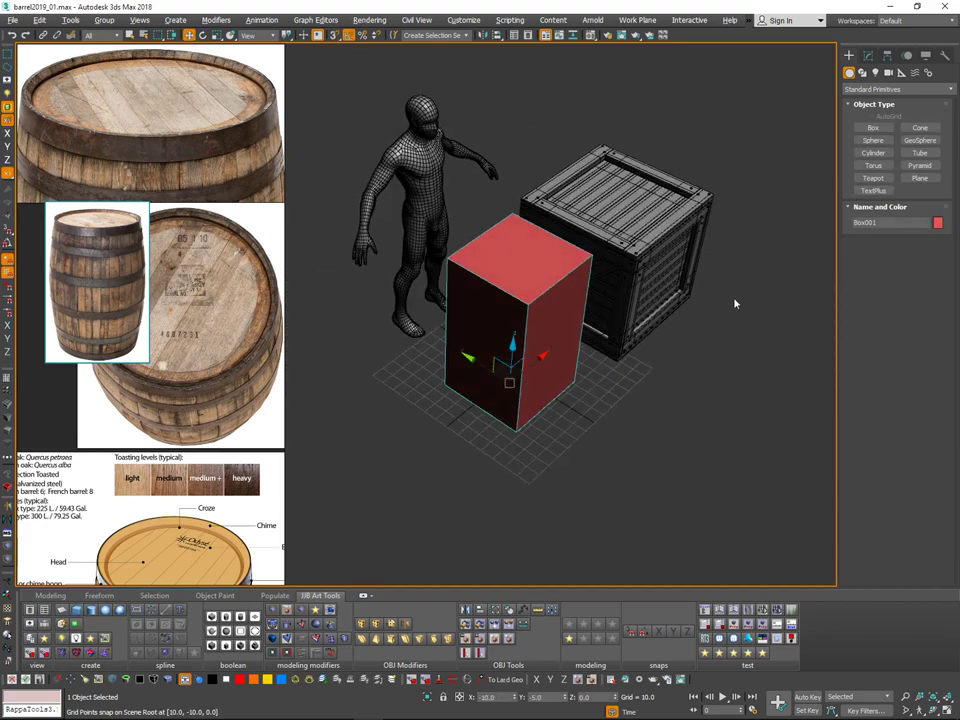
Step: Set the red box's height to 96
left_click(868, 56)
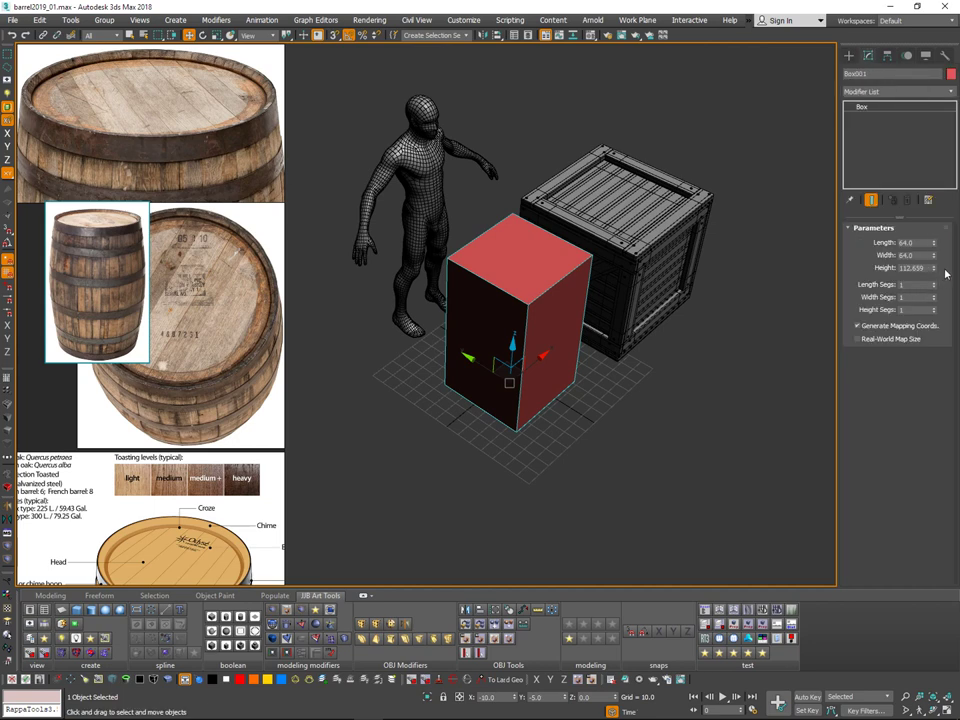
middle_click_drag(611, 328, 682, 289, "alt")
left_click(849, 55)
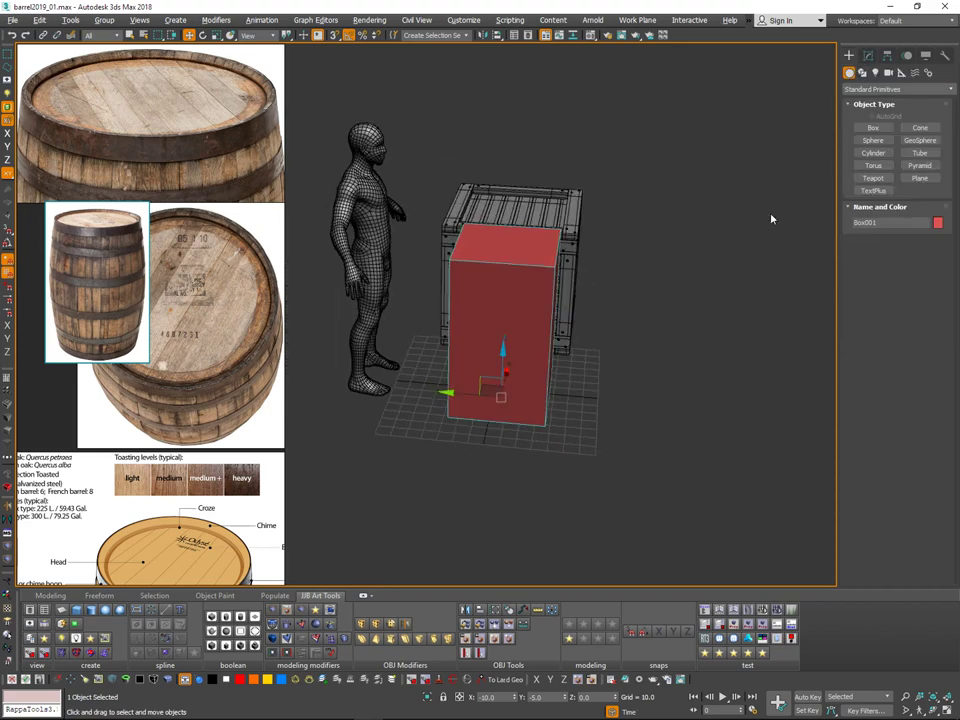
left_click(868, 57)
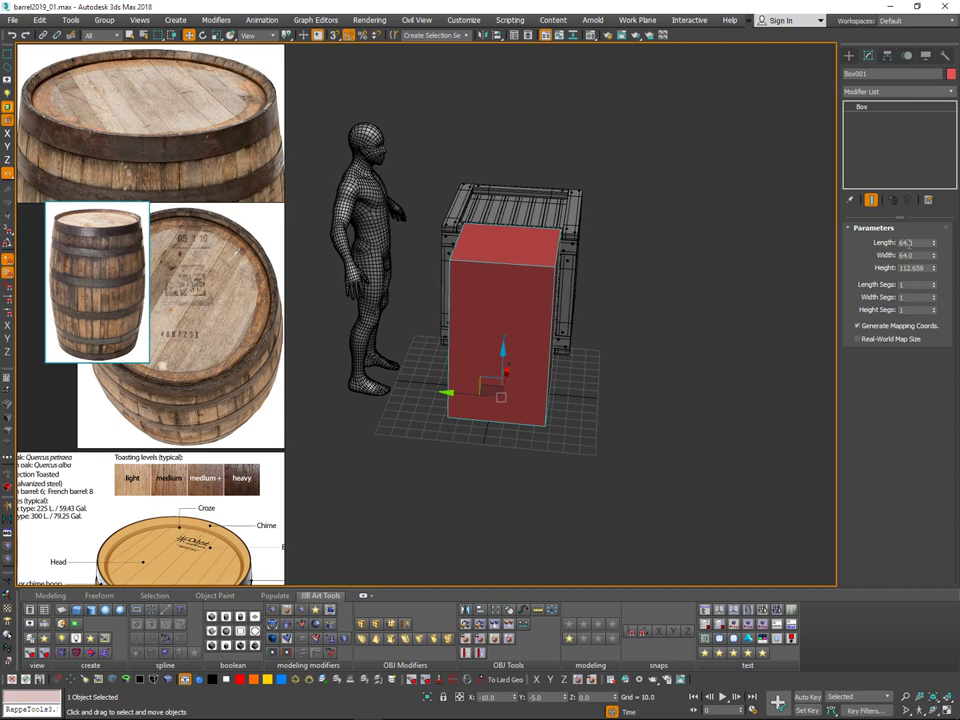
double_click(908, 243)
double_click(913, 268)
key("Return")
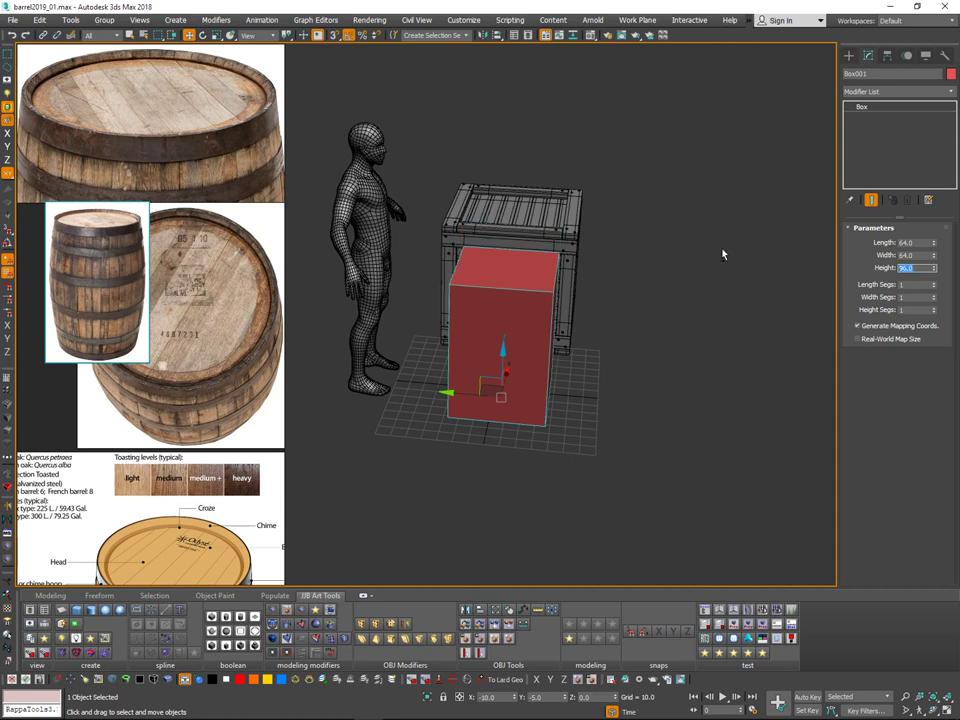
Step: Set the box's length and width to 48
middle_click_drag(723, 255, 731, 351, "alt")
left_click_drag(917, 242, 830, 299)
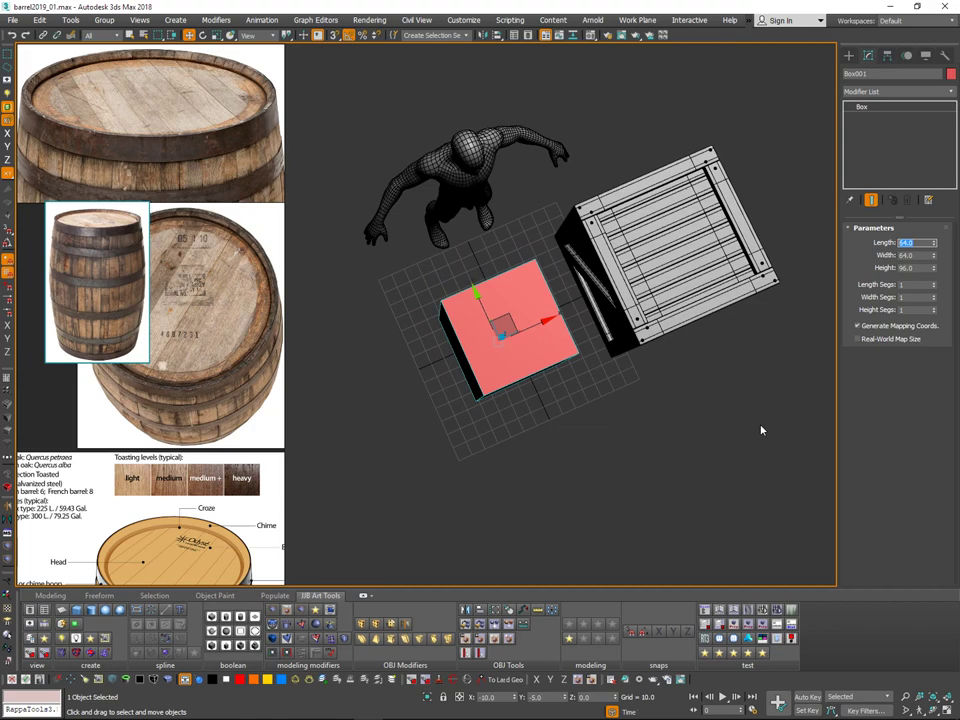
type("48")
key("Tab")
type("48")
key("Return")
Step: Set the box's length and width back to 64
middle_click_drag(640, 345, 638, 246, "alt")
left_click_drag(921, 242, 567, 562)
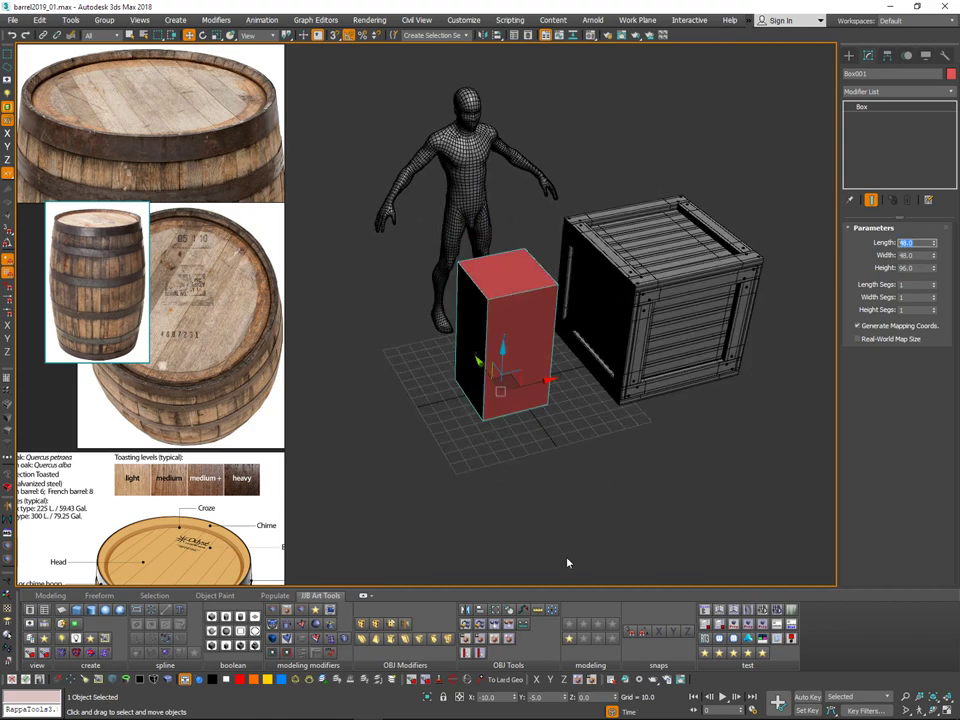
type("64")
key("Tab")
type("64")
key("Return")
Step: In wireframe display with snapping on, draw a cylinder from the grid origin with radius 40, rising upward inside the box
middle_click_drag(592, 172, 808, 94, "alt")
left_click(849, 56)
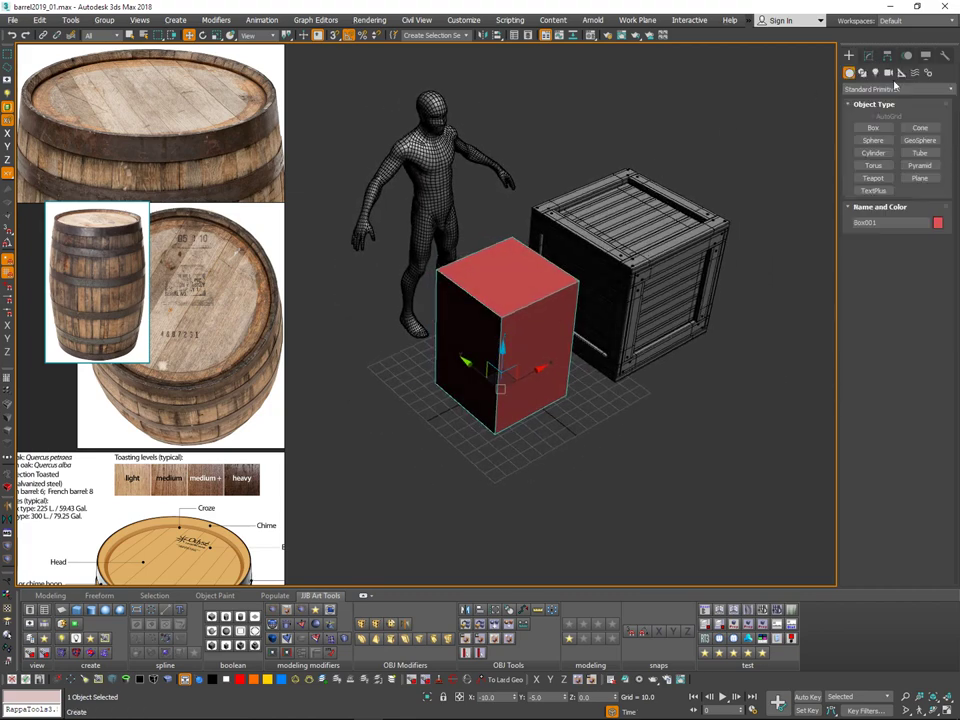
middle_click_drag(776, 247, 796, 256, "alt")
left_click(879, 156)
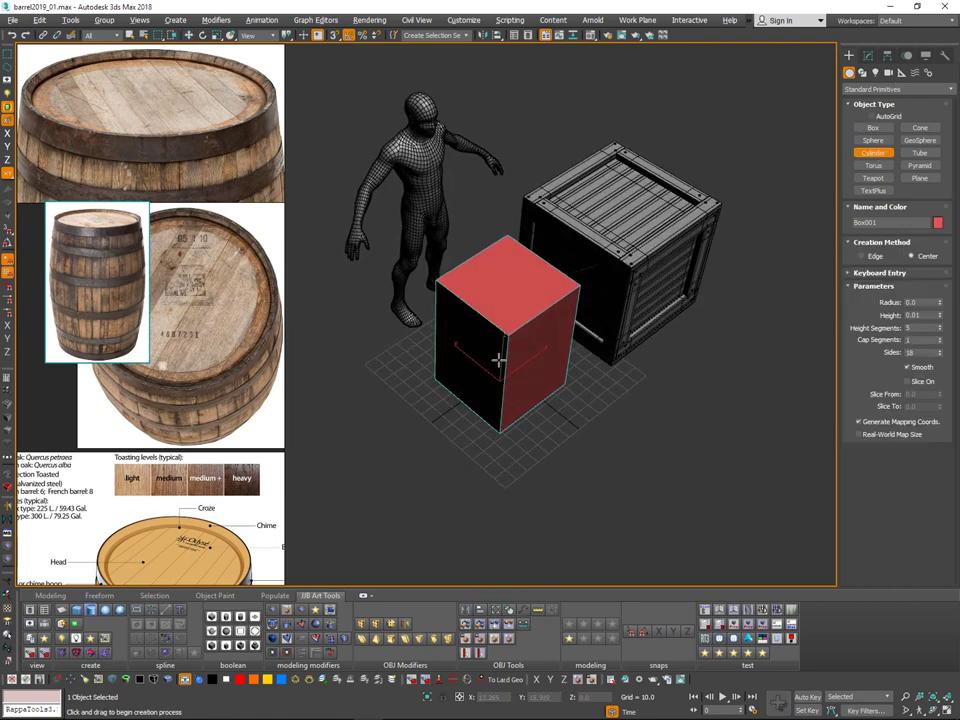
mouse_move(533, 256)
middle_mouse_down("alt")
mouse_move(514, 337)
mouse_move(510, 329)
mouse_move(495, 362)
middle_mouse_up("alt")
key("F3")
key("s")
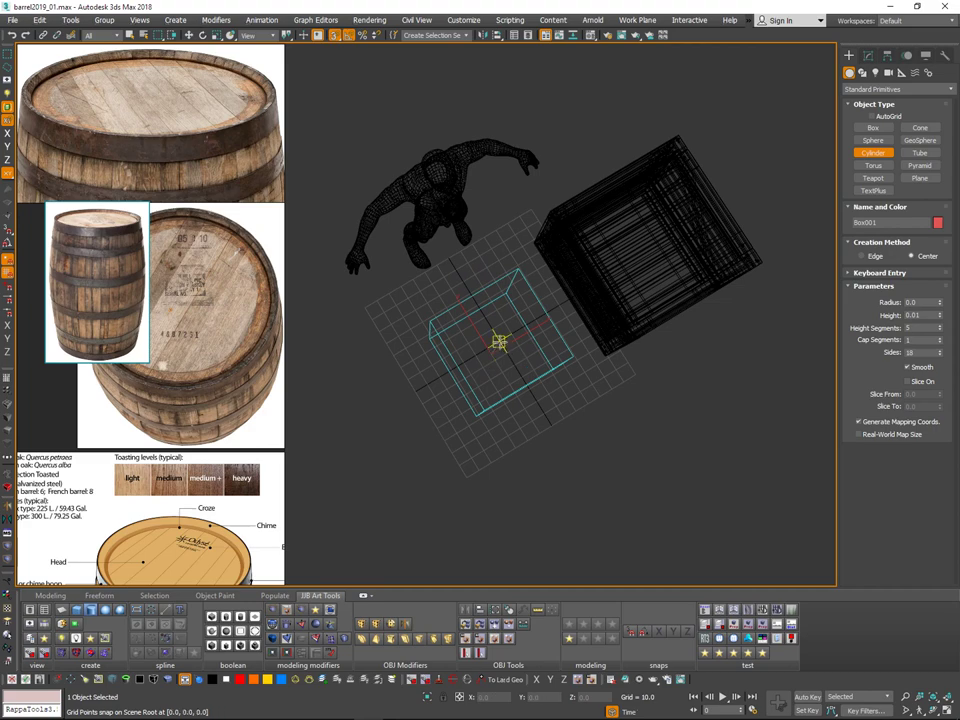
left_click_drag(499, 342, 544, 308)
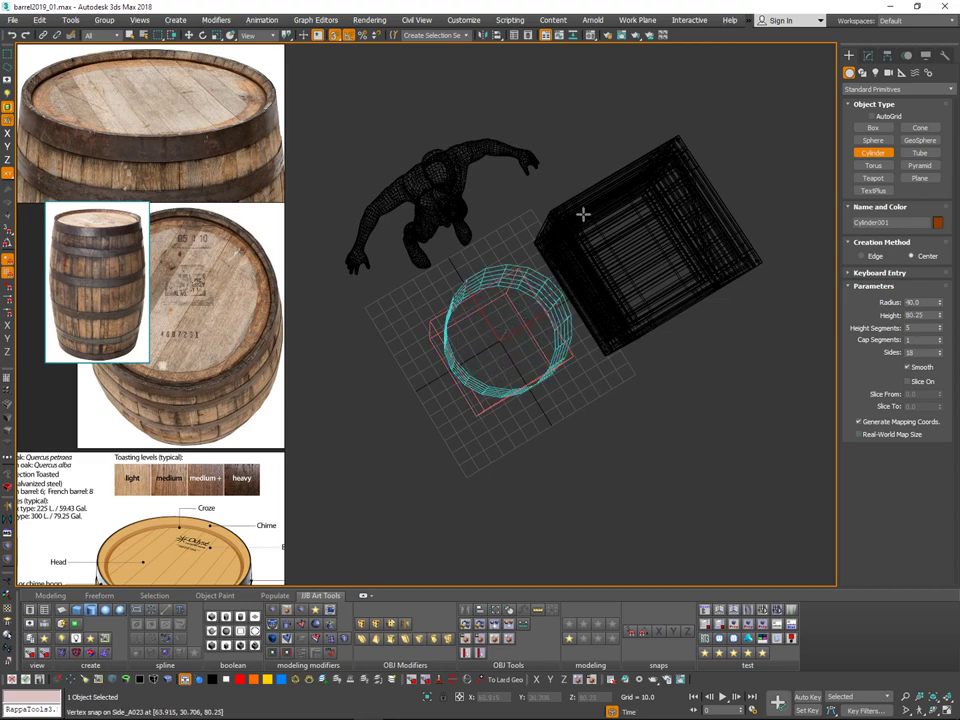
left_click(664, 251)
Step: Set the cylinder's radius to 32 and its height to 96
mouse_move(664, 251)
middle_mouse_down("alt")
mouse_move(662, 193)
mouse_move(660, 230)
middle_mouse_up("alt")
double_click(914, 302)
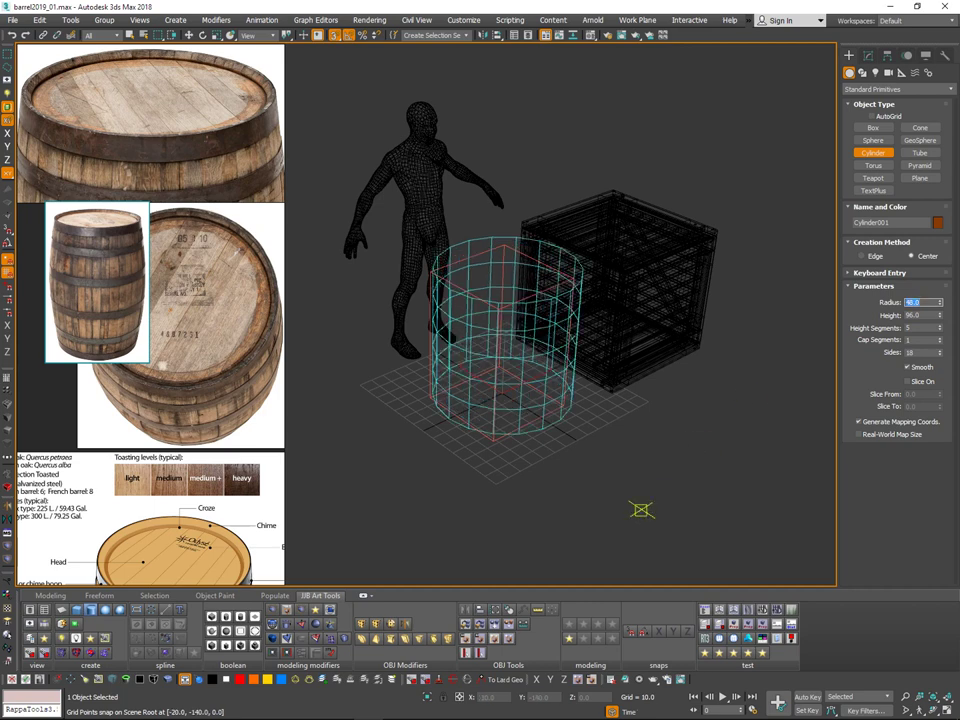
type("32")
key("Return")
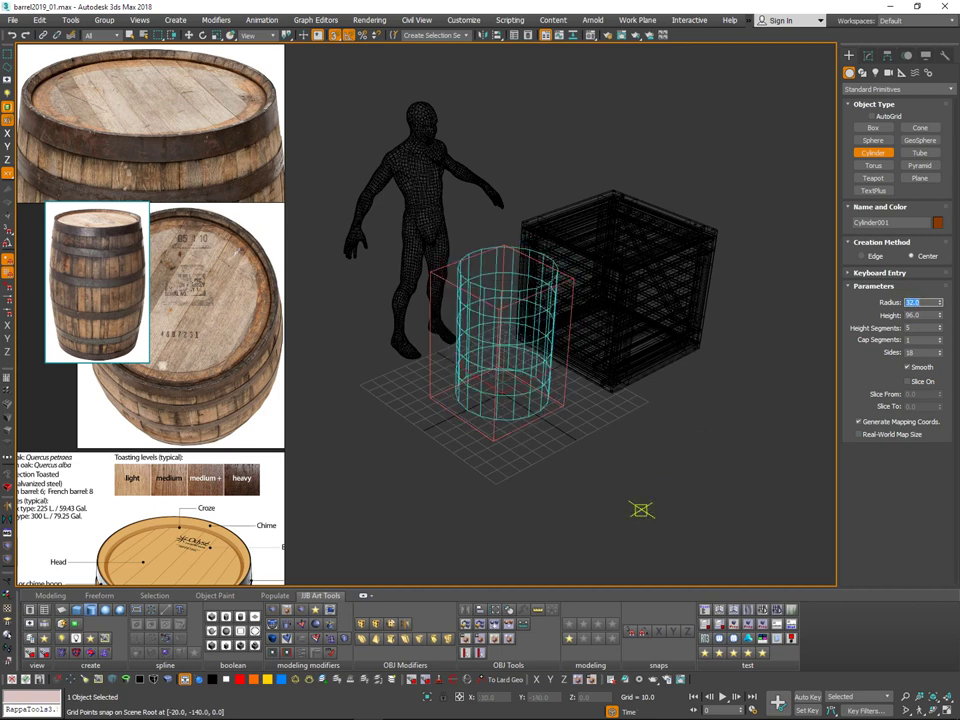
Step: Quick Align the cylinder to the box and return the viewport to shaded display
middle_click_drag(606, 211, 524, 336, "alt")
key("w")
key("shift+a")
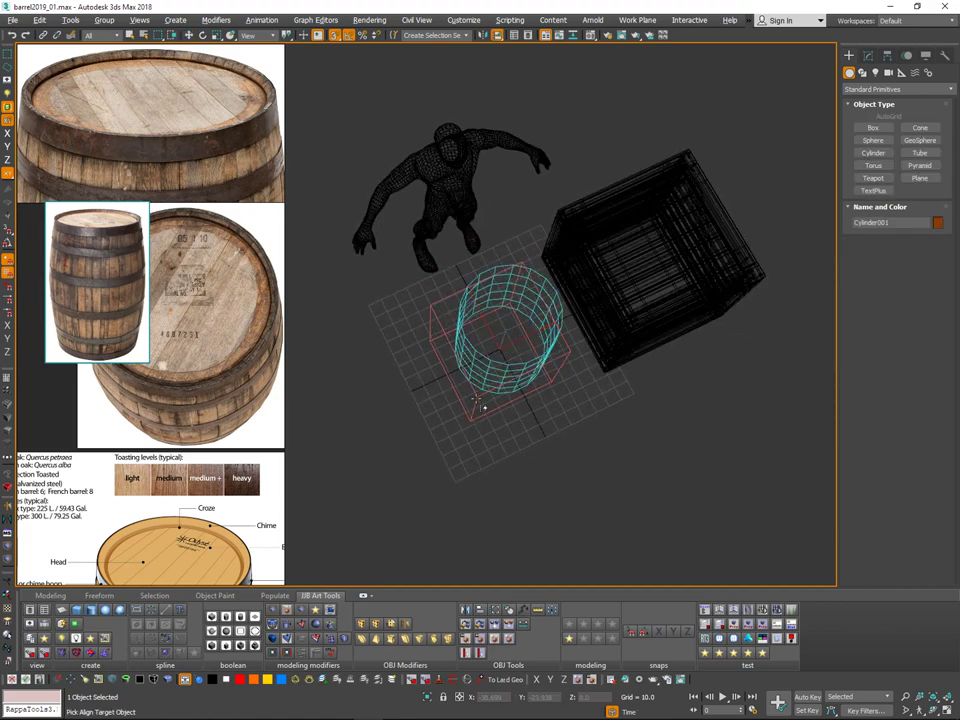
left_click(484, 408)
mouse_move(602, 279)
middle_mouse_down("alt")
mouse_move(600, 235)
mouse_move(574, 303)
mouse_move(564, 295)
middle_mouse_up("alt")
key("F3")
Step: Turn off snapping and move the cylinder along the X axis out of the box to about X -83.5
key("s")
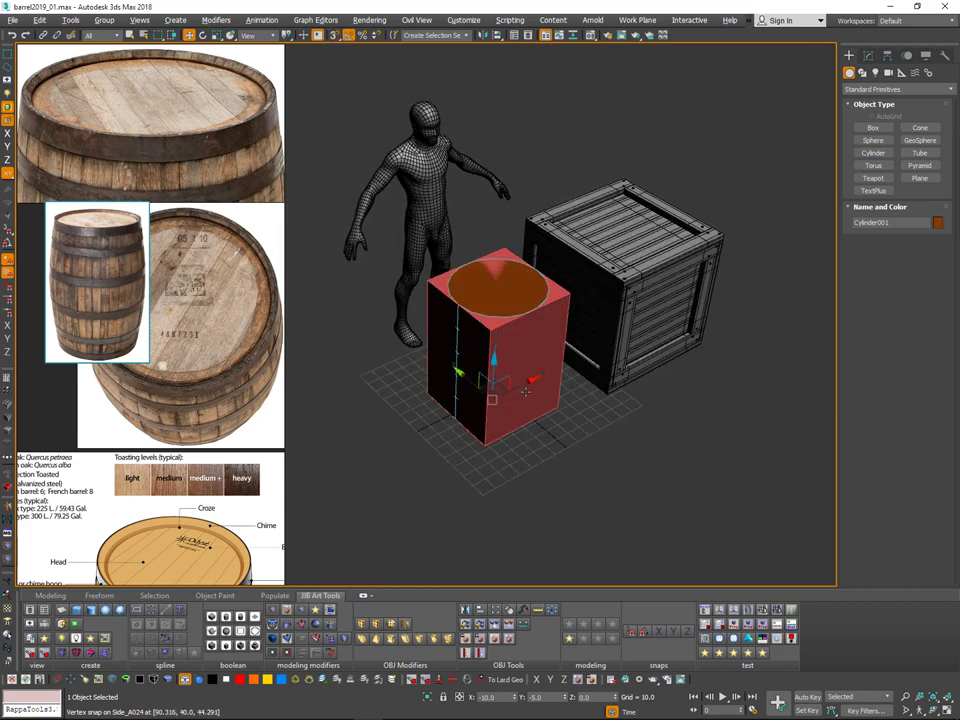
left_click_drag(538, 381, 453, 430)
middle_click_drag(596, 296, 628, 300, "alt")
middle_click_drag(628, 300, 718, 313)
left_click(866, 57)
mouse_move(800, 196)
middle_mouse_down()
mouse_move(752, 238)
mouse_move(811, 206)
middle_mouse_up()
middle_click_drag(498, 372, 535, 341)
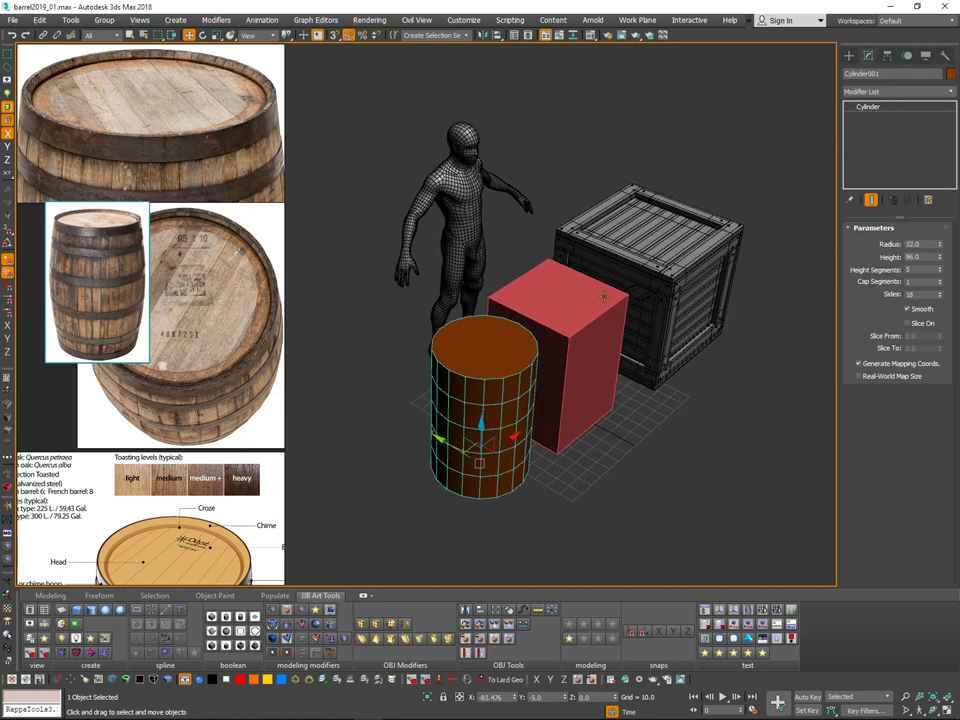
left_click(951, 93)
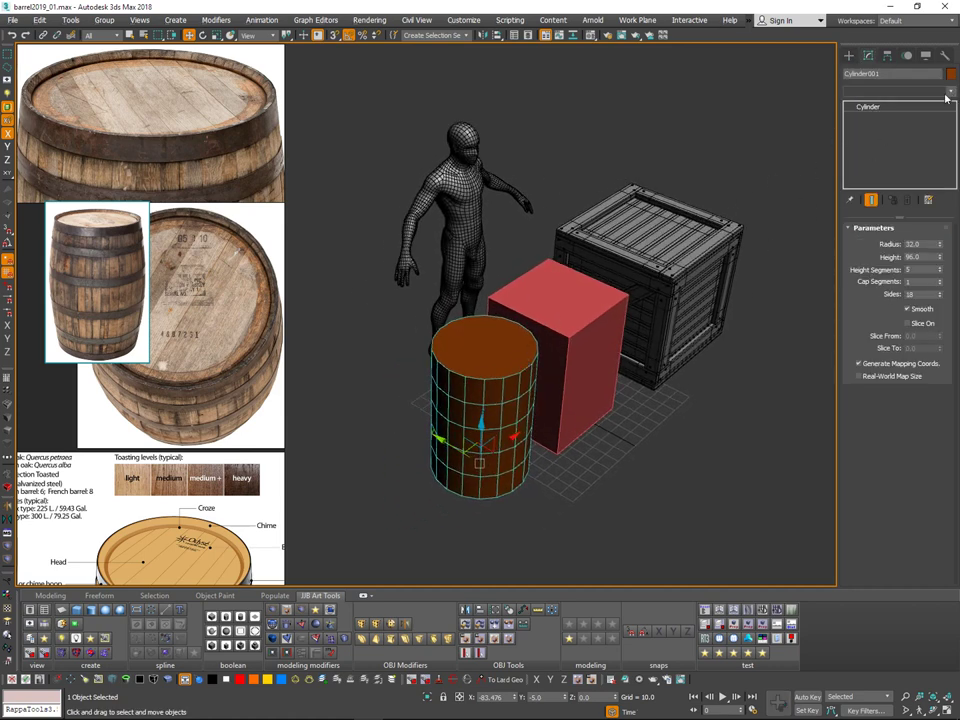
left_click(58, 683)
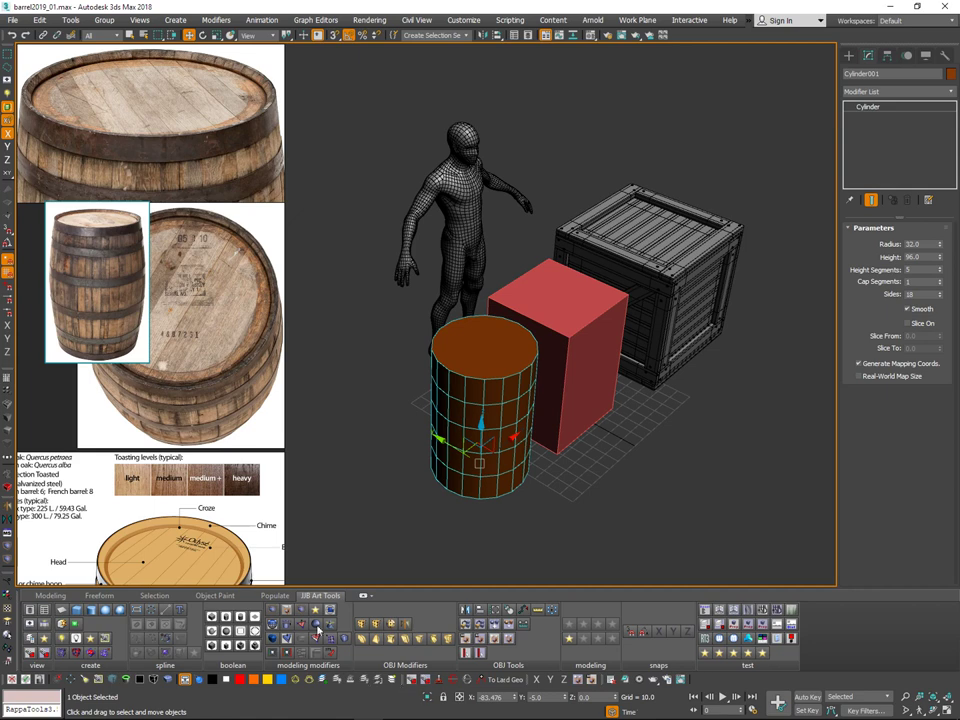
left_click(948, 92)
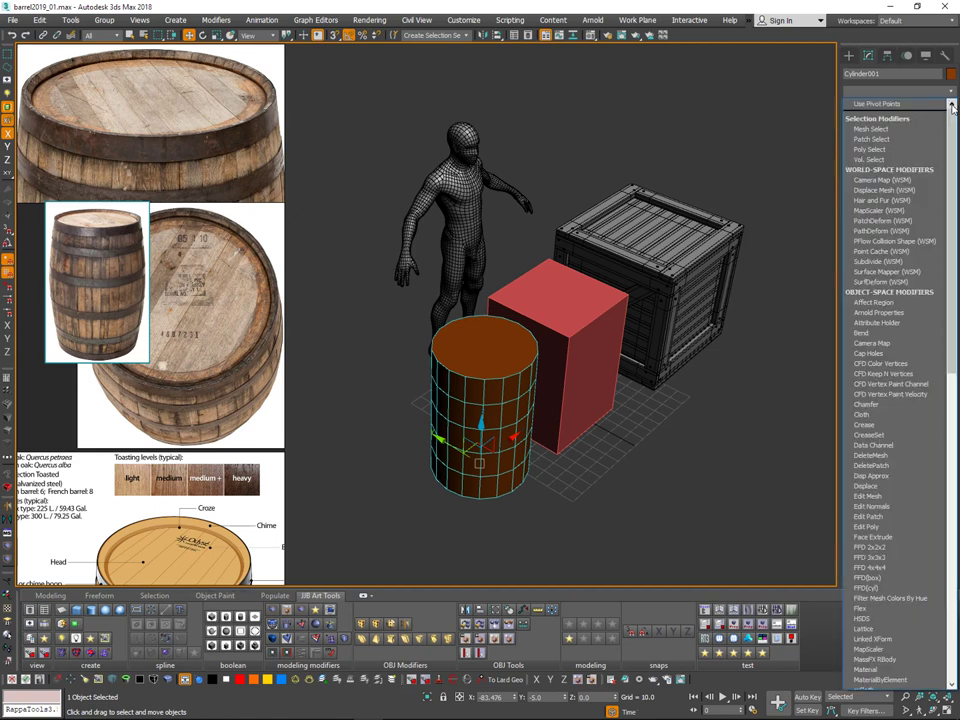
left_click(490, 381)
right_click(487, 362)
middle_click_drag(675, 335, 665, 342)
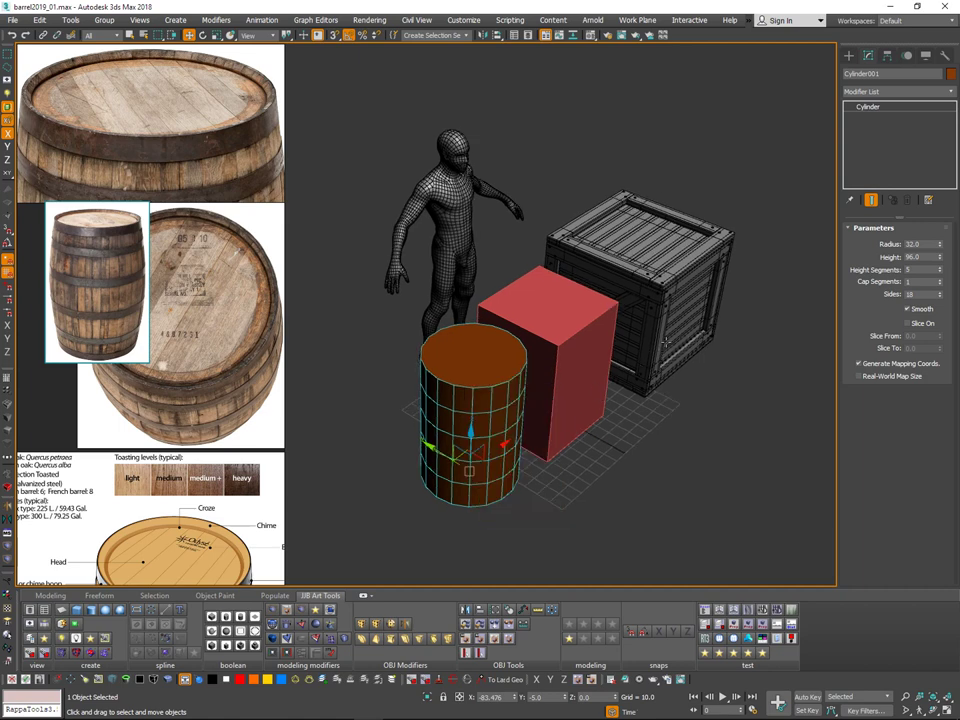
Step: Convert the cylinder to an Editable Poly
right_click(638, 333)
left_click(641, 333)
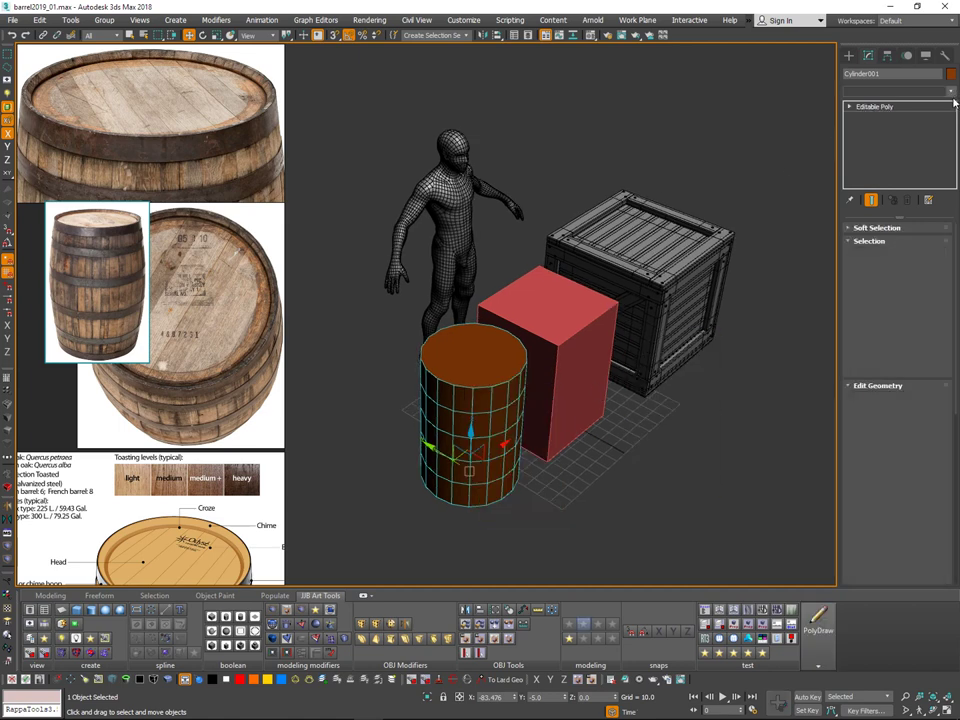
left_click(952, 93)
left_click(767, 205)
Step: Select the cylinder's top and bottom cap polygons
left_click(912, 257)
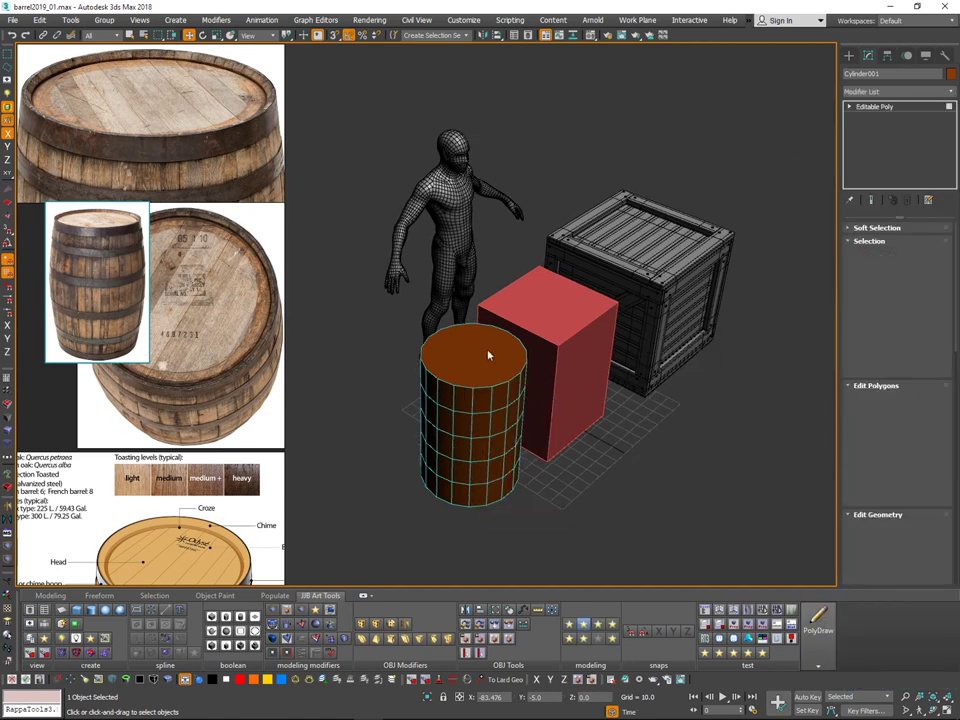
left_click(482, 361)
middle_click_drag(467, 513, 475, 408, "alt")
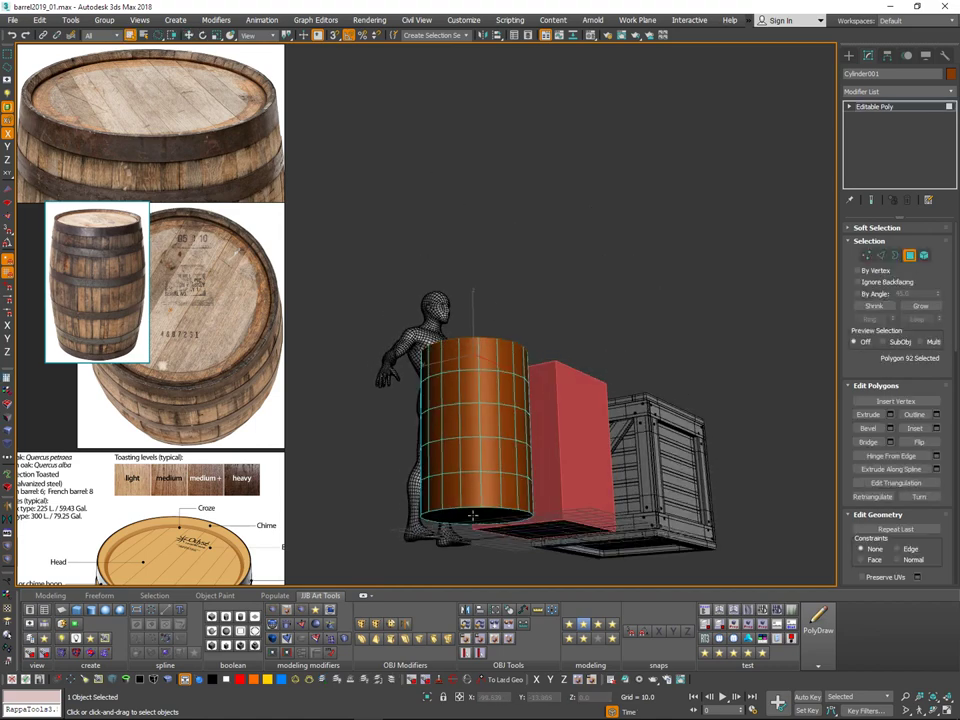
left_click(473, 515, "ctrl")
middle_click_drag(522, 459, 571, 489, "alt")
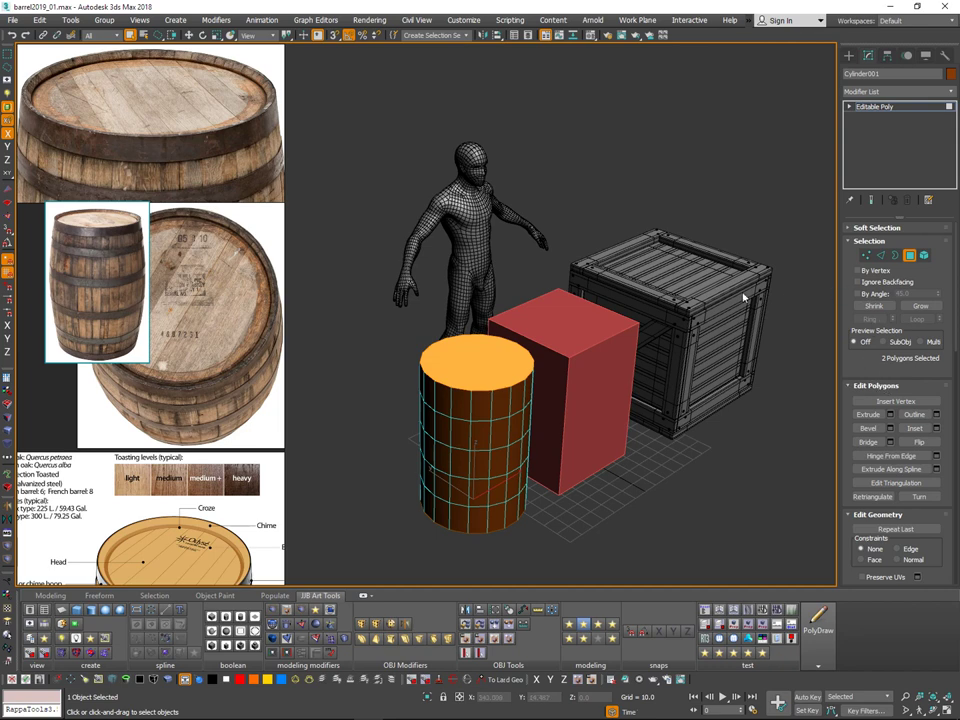
middle_click_drag(515, 376, 518, 375)
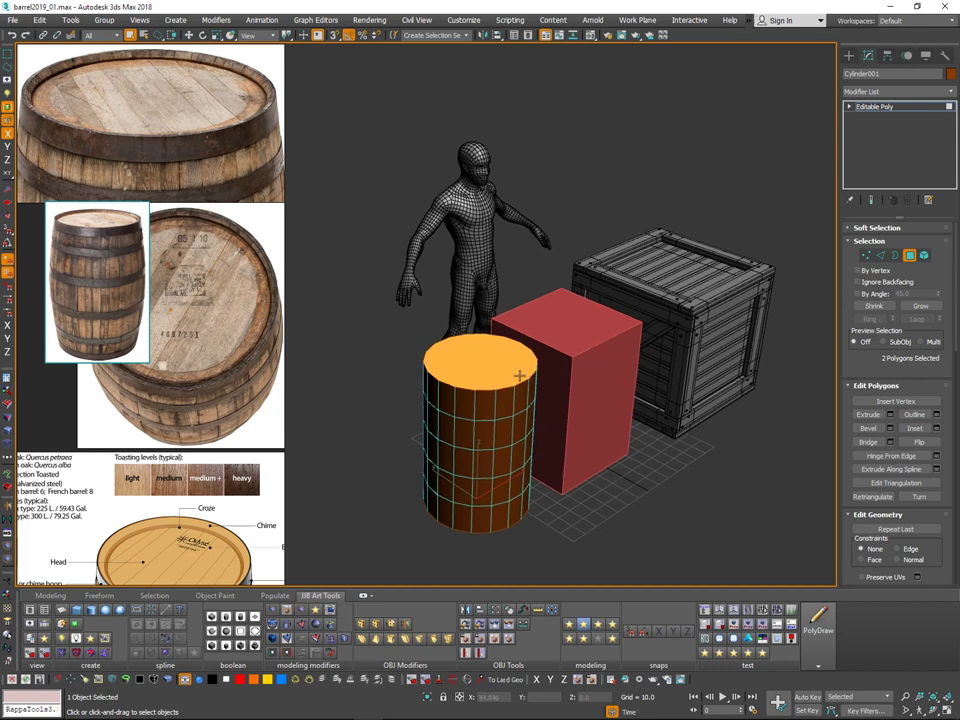
Step: Collapse the Edit Polygons, Edit Geometry, Subdivision Surface, Polygon Material IDs and Polygon Smoothing Groups rollouts
left_click(866, 386)
left_click(868, 398)
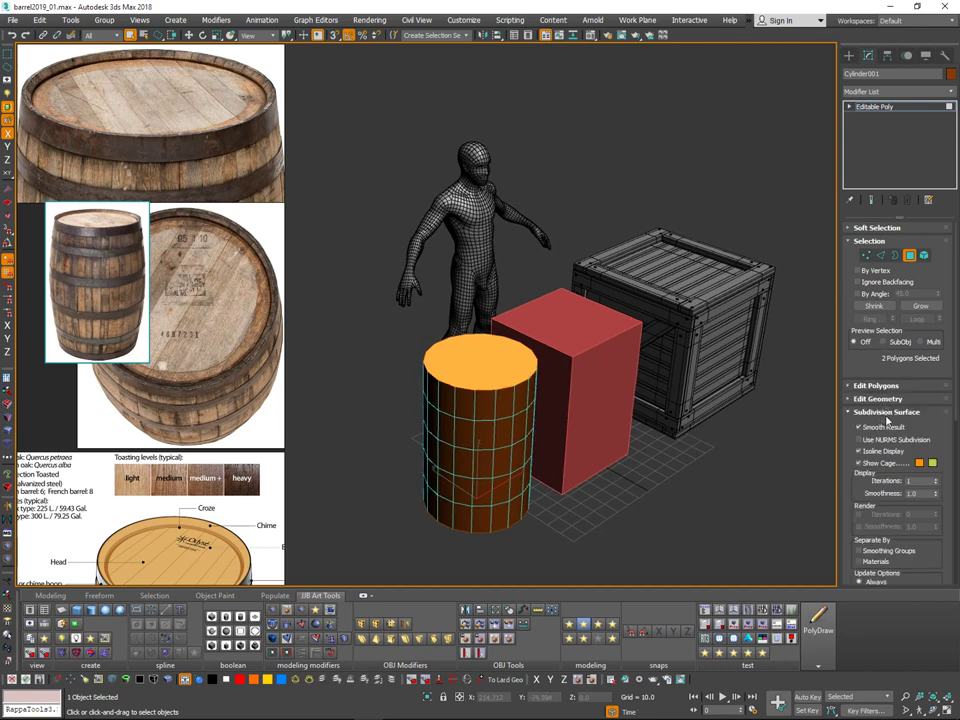
left_click(872, 411)
left_click(876, 438)
left_click(870, 464)
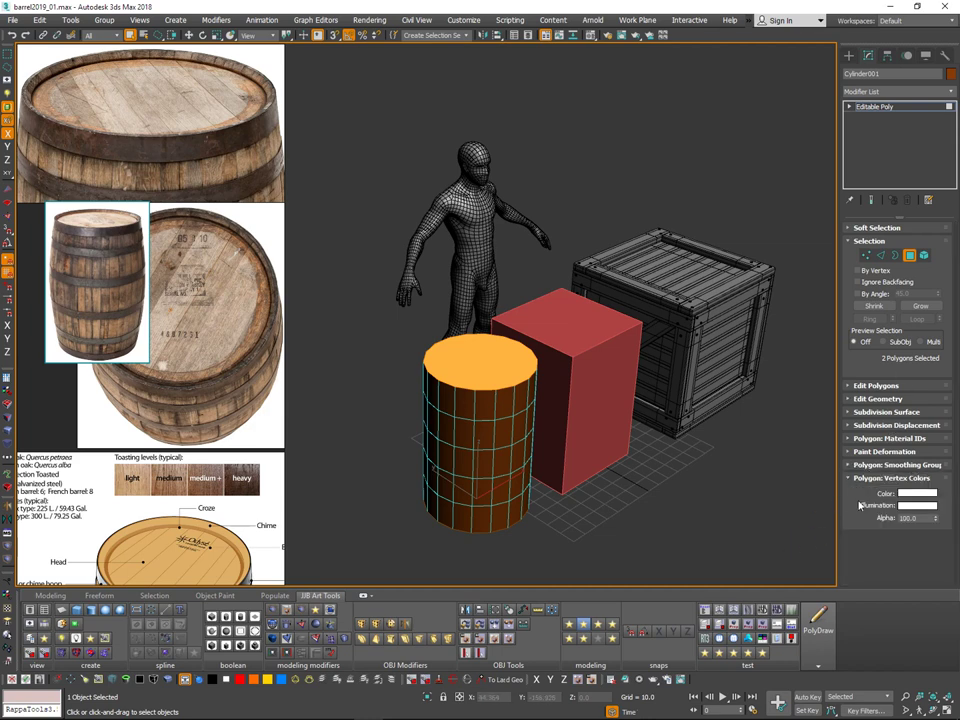
Step: Expand the Edit Polygons and Paint Deformation rollouts and look through their settings
left_click(872, 386)
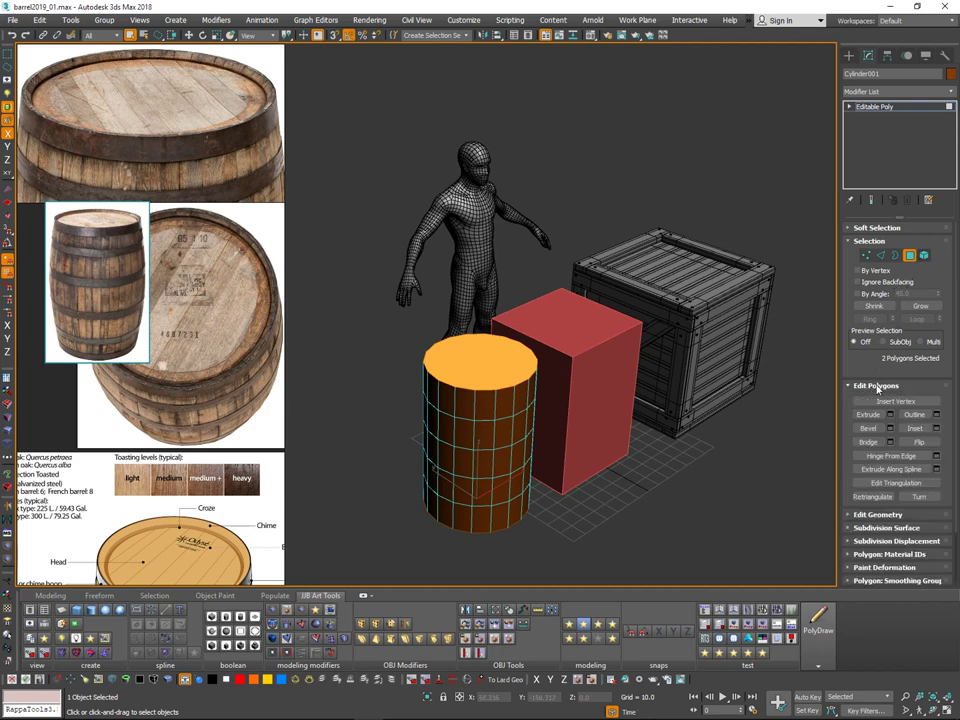
left_click(884, 568)
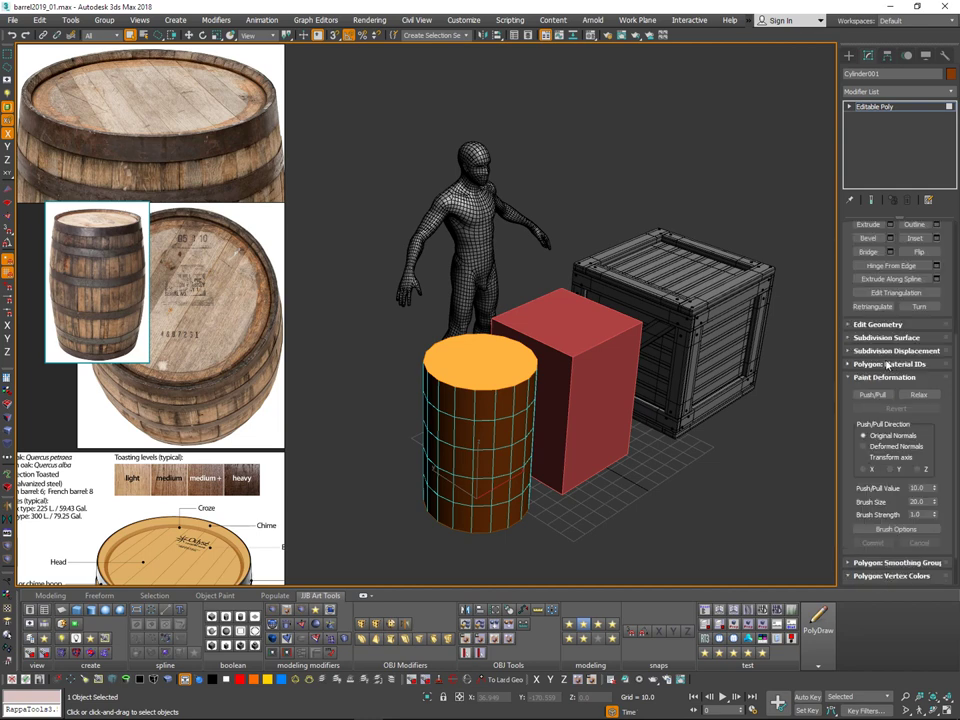
left_click_drag(844, 268, 843, 276)
middle_click_drag(749, 471, 697, 454)
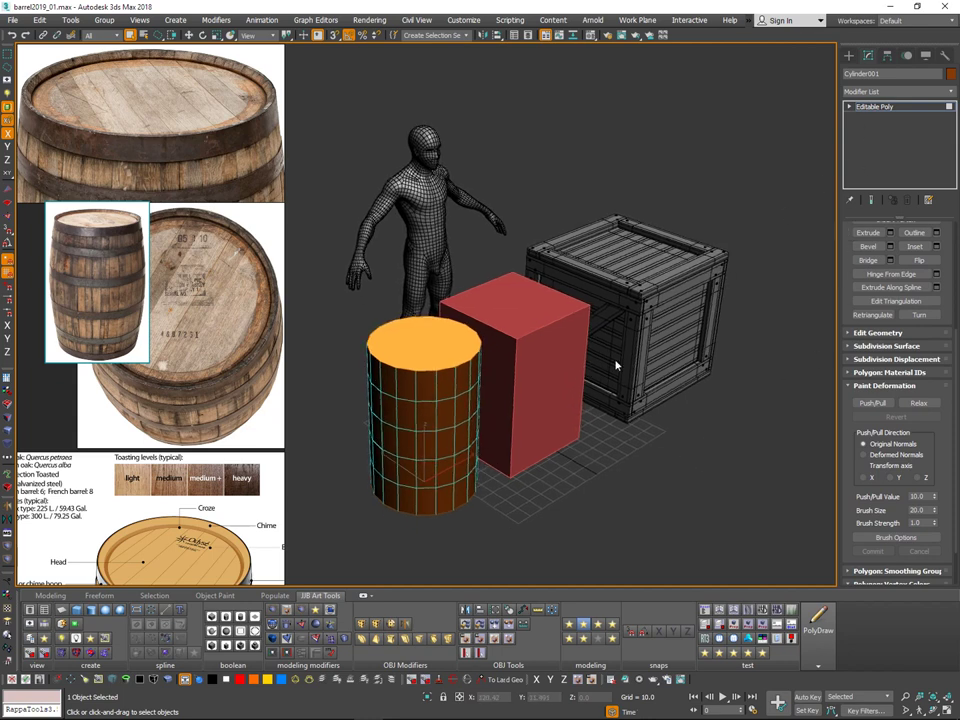
middle_click_drag(616, 366, 611, 365)
left_click_drag(843, 345, 843, 526)
Step: Convert the cap polygon selection to a vertex selection and expand the Vertex Properties rollout
left_click(867, 254, "ctrl")
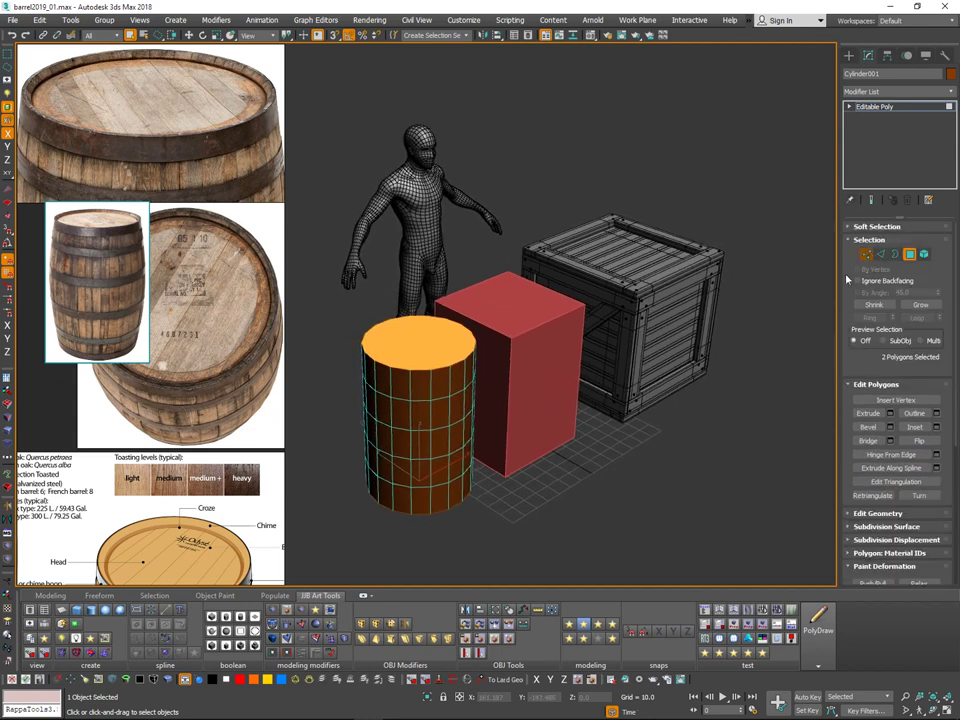
middle_click_drag(632, 317, 630, 309)
left_click_drag(847, 370, 839, 198)
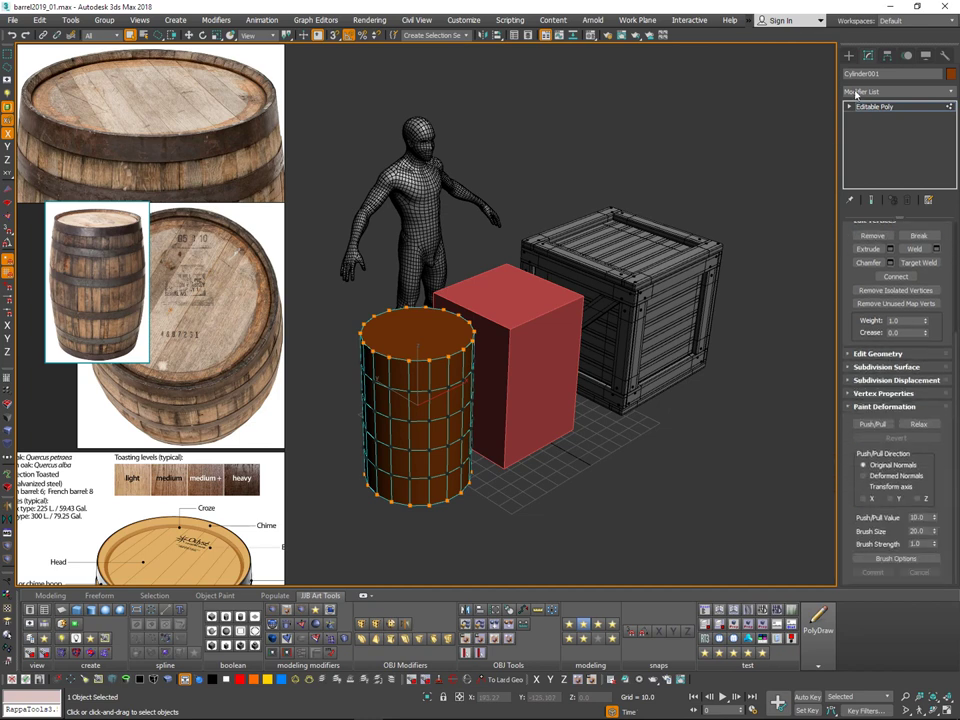
left_click(882, 393)
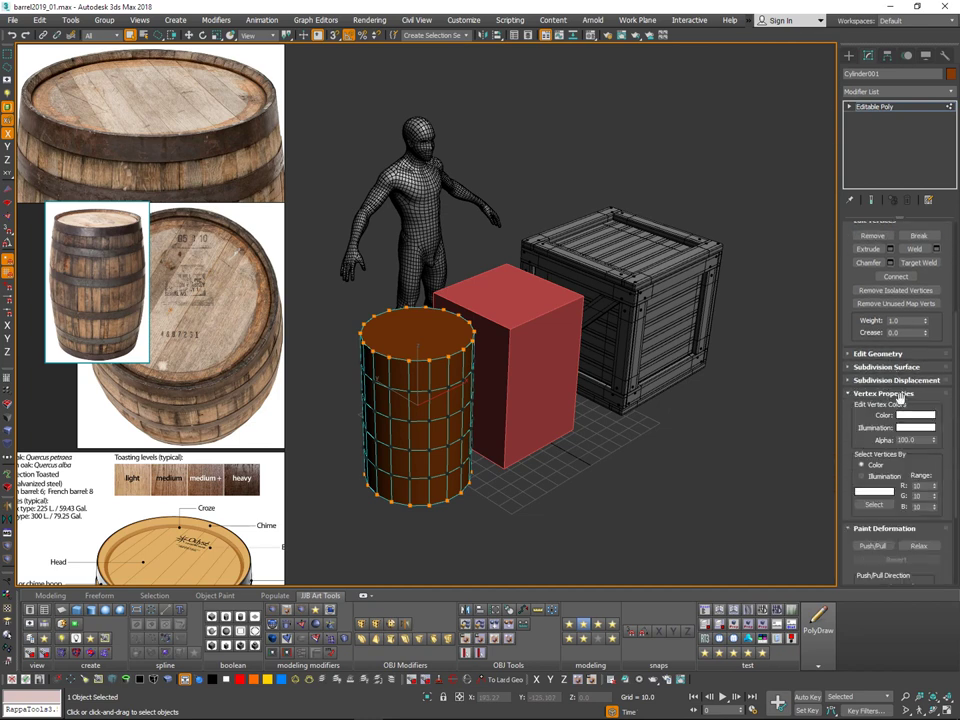
Step: Widen the command panel to two columns, collapse the Vertex Properties rollout, and expand the Paint Deformation and Soft Selection rollouts
left_click(930, 395)
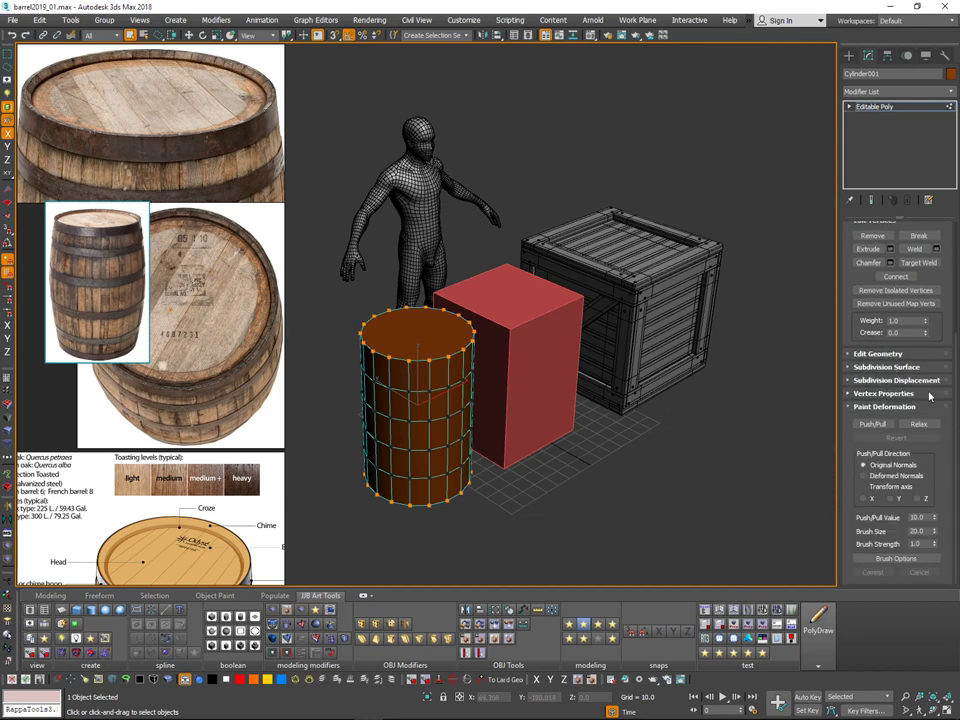
left_click(903, 408)
left_click_drag(837, 426, 738, 440)
left_click(736, 521)
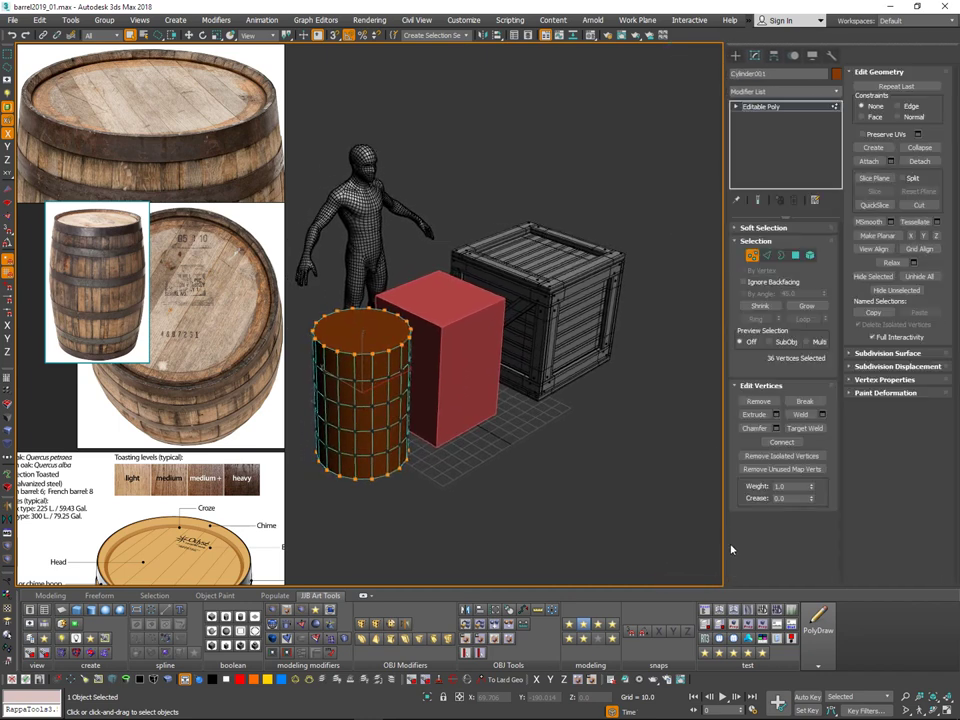
left_click(866, 394)
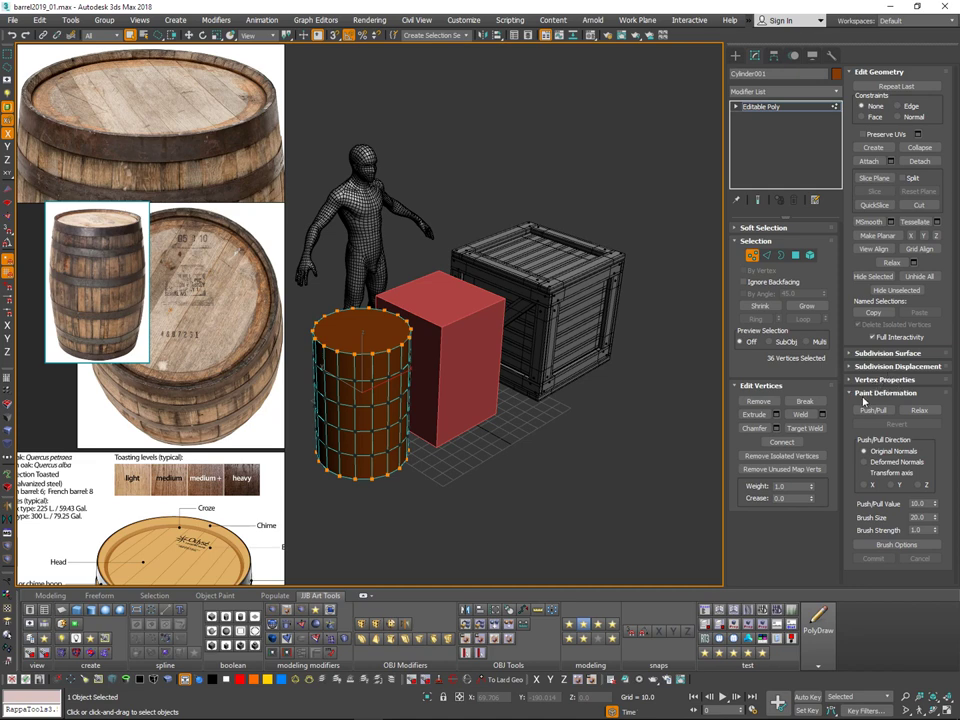
left_click(756, 228)
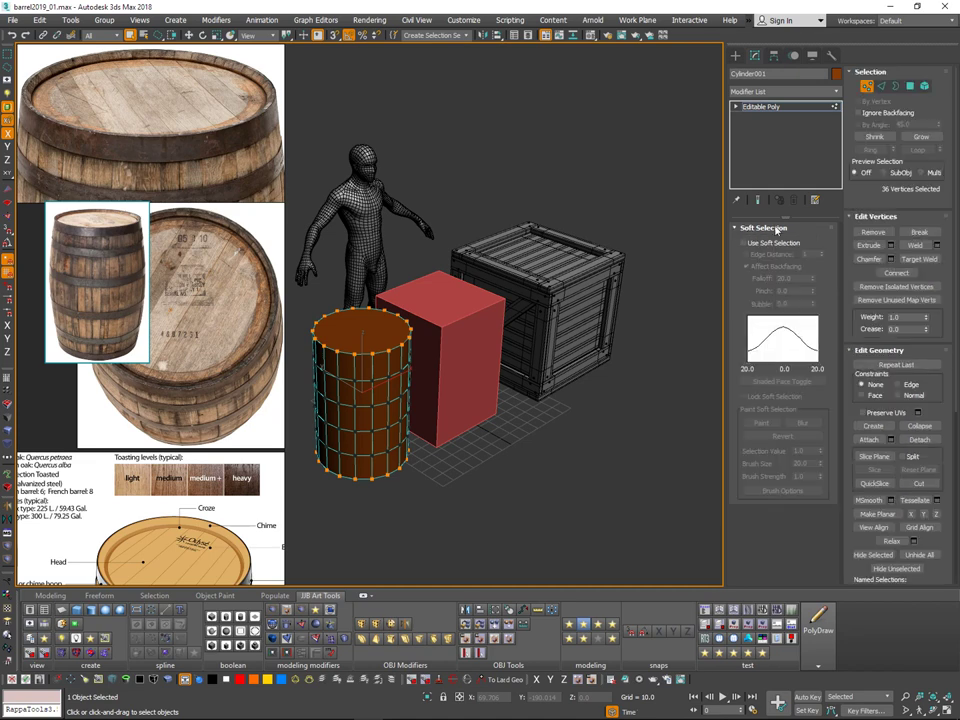
Step: Enable soft selection for the cap vertices, raise the falloff, and try to scale the cylinder's ends
left_click(744, 243)
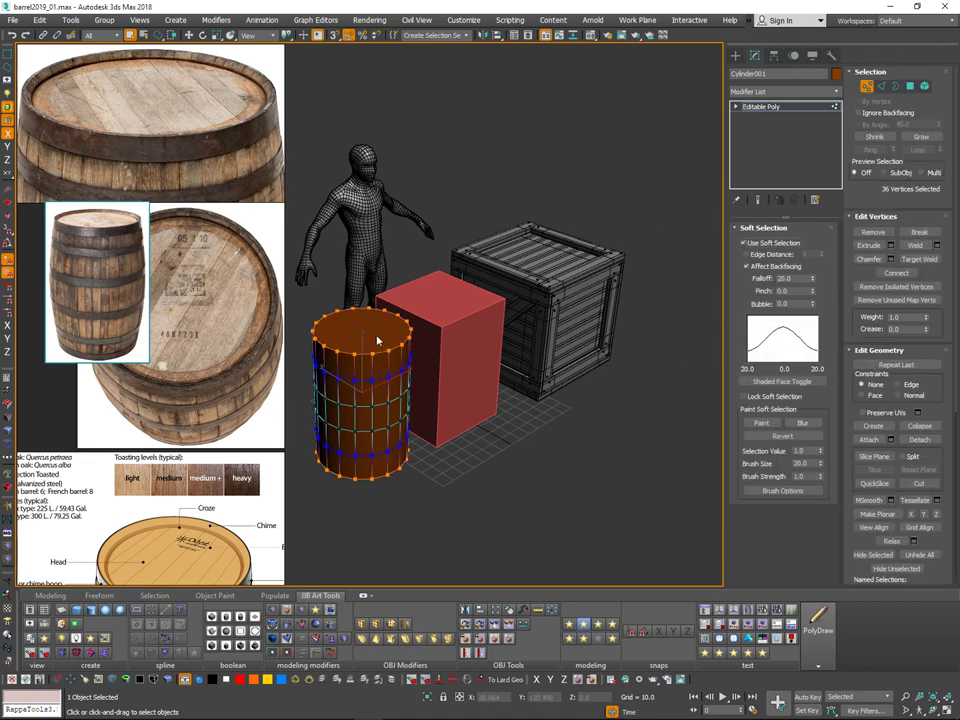
middle_click_drag(377, 340, 453, 404)
left_click_drag(812, 278, 820, 244)
middle_click_drag(548, 309, 508, 373, "alt")
key("w")
middle_click_drag(448, 392, 436, 431, "alt")
key("r")
left_click_drag(436, 431, 439, 444)
Step: Undo the scaling, the vertex selection and the Editable Poly conversion, returning to the parametric cylinder
key("ctrl+z")
middle_click_drag(501, 368, 502, 296, "alt")
middle_click_drag(662, 373, 588, 394, "alt")
scroll(557, 363, "up", 3)
key("ctrl+z")
key("ctrl+z")
key("ctrl+z")
key("ctrl+z")
middle_click_drag(625, 300, 574, 293, "alt")
scroll(574, 293, "down", 4)
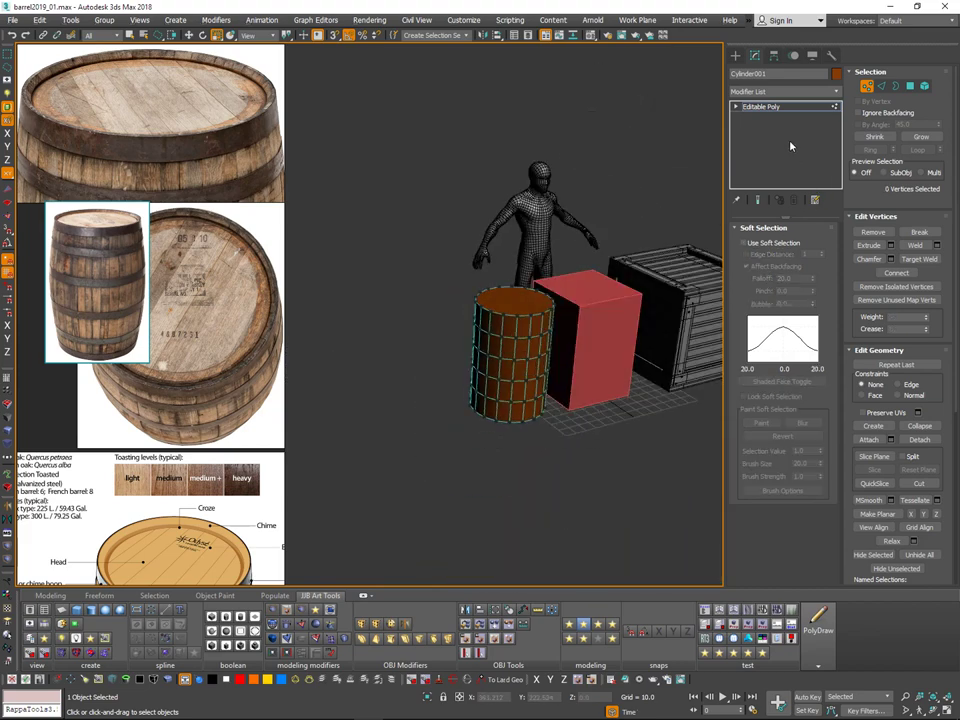
left_click(761, 165)
middle_click_drag(606, 342, 524, 473, "alt")
scroll(587, 348, "up", 4)
key("ctrl+z")
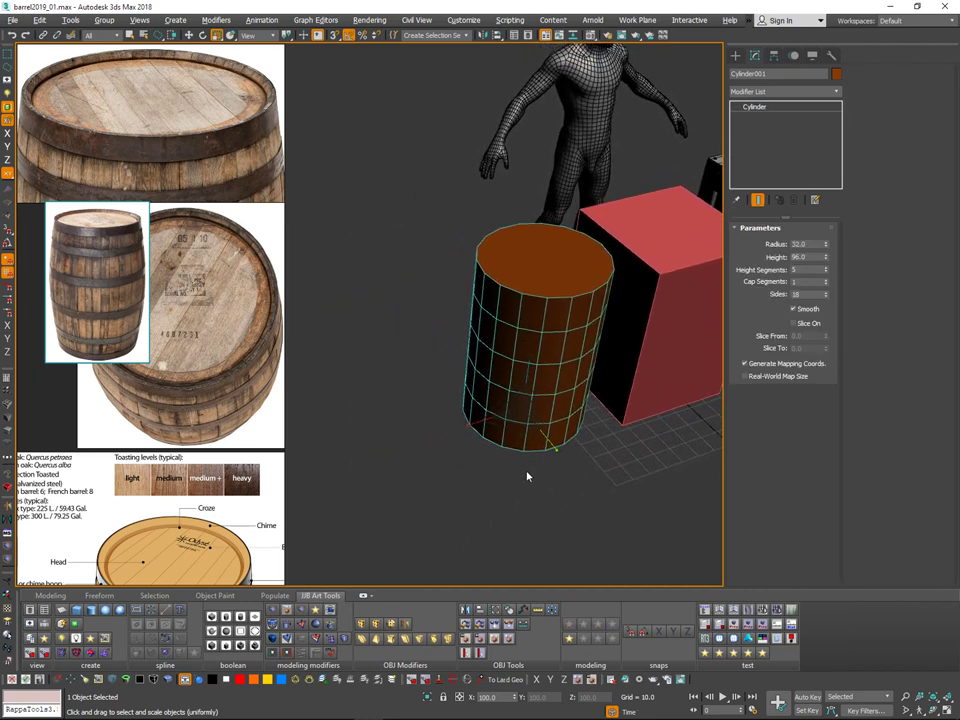
Step: Try to clone the cylinder as a narrower concentric copy by scaling it inward
middle_click_drag(529, 366, 527, 408, "alt")
left_click_drag(516, 421, 524, 407, "shift")
left_click(527, 417)
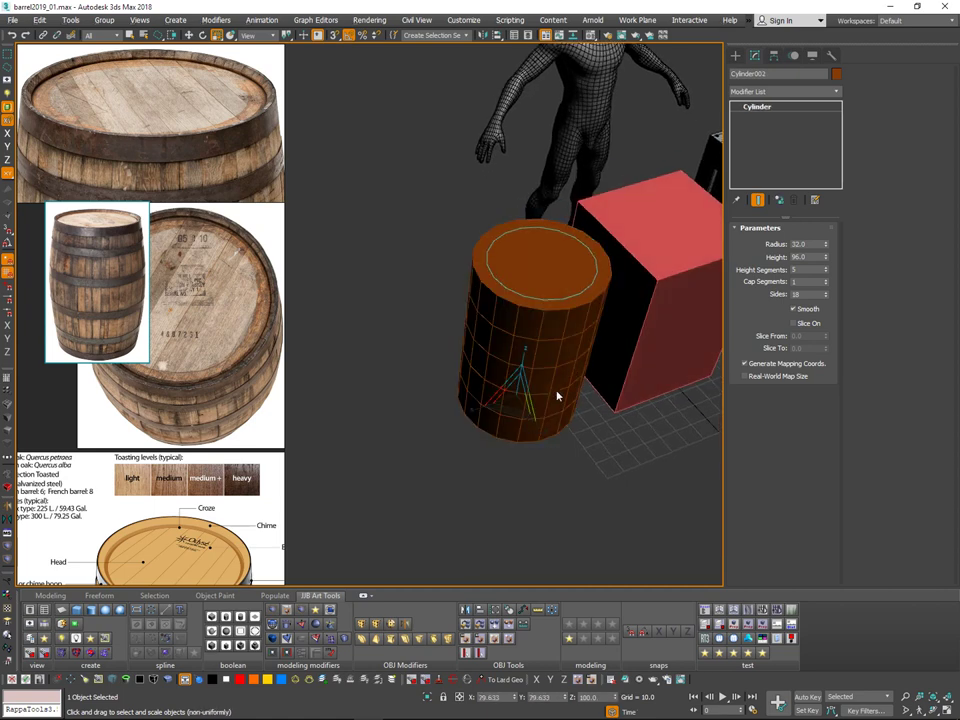
middle_click_drag(608, 350, 597, 373)
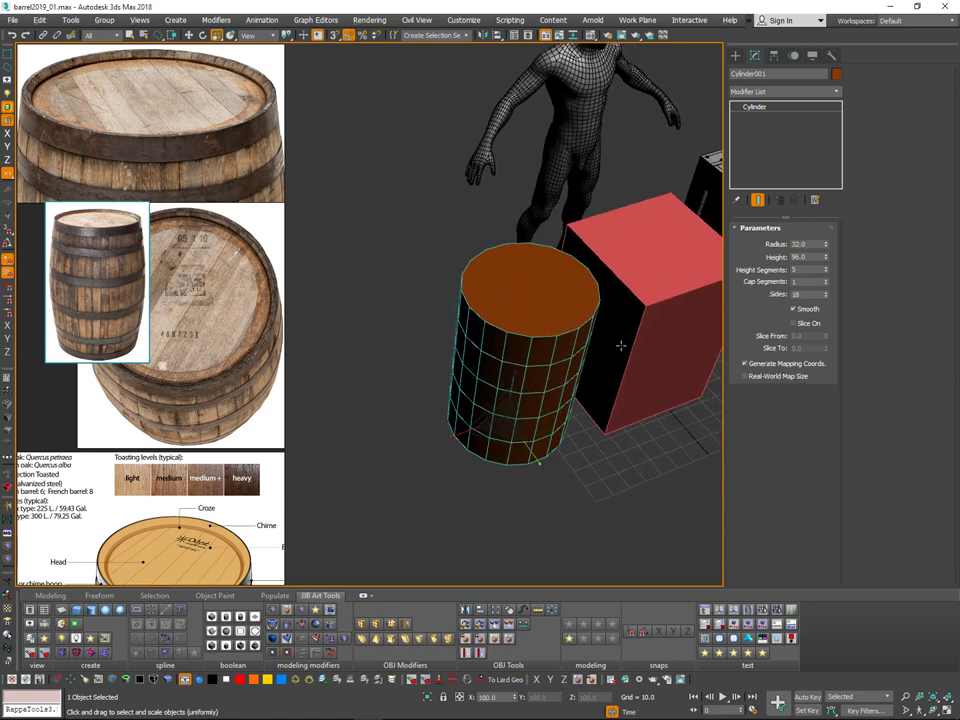
Step: Clone the cylinder as an independent copy beside the original and set the copy's radius to 24
key("w")
middle_click_drag(536, 420, 540, 399, "alt")
left_click_drag(547, 399, 392, 476, "shift")
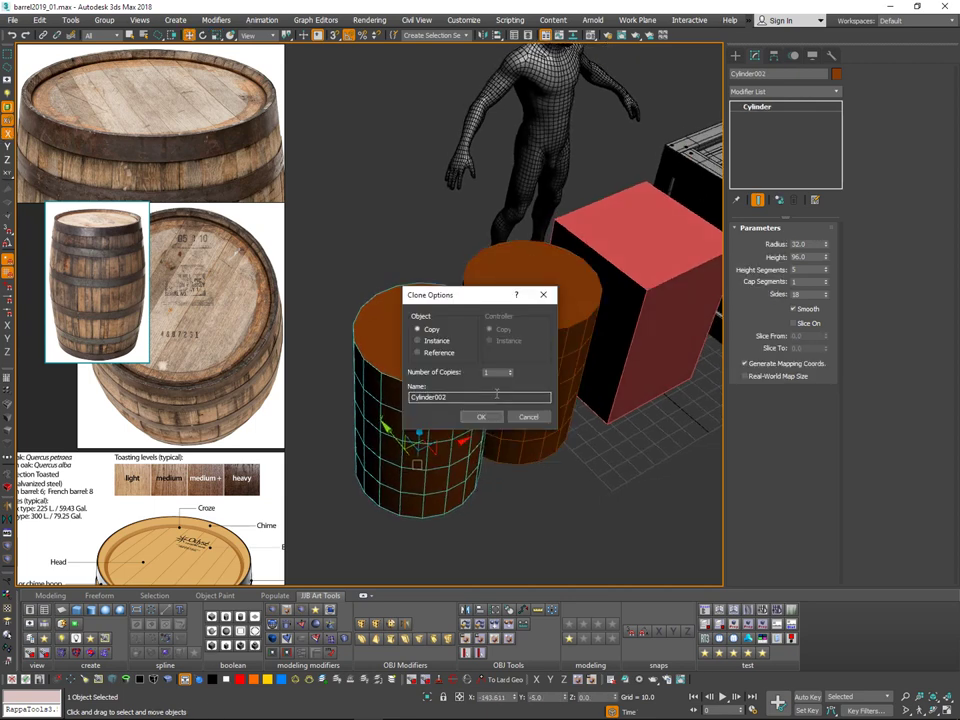
left_click(489, 415)
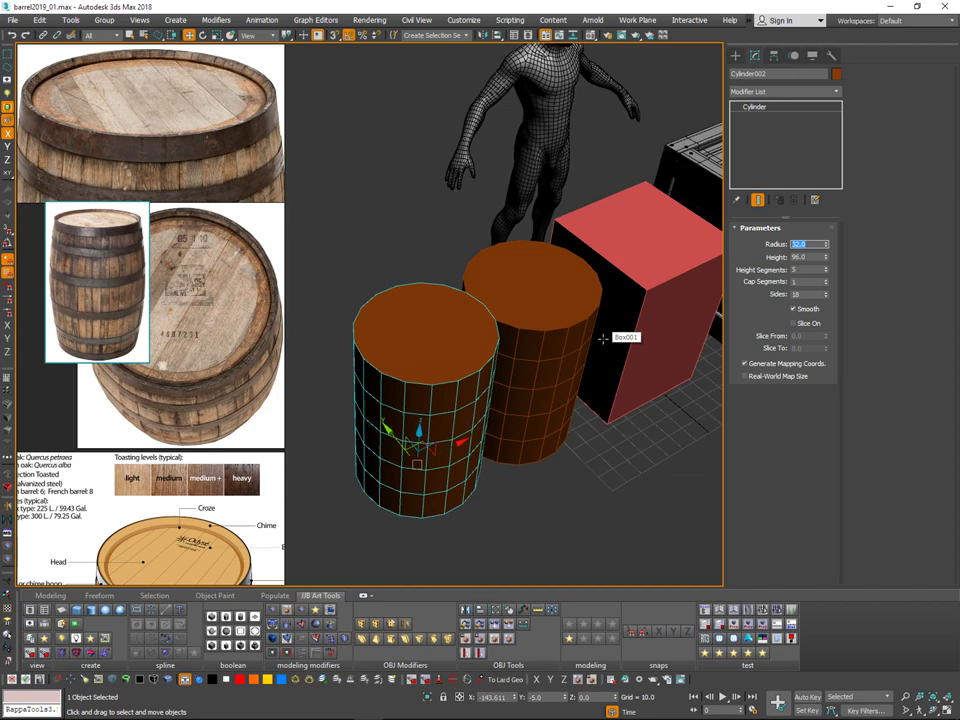
type("29")
key("Return")
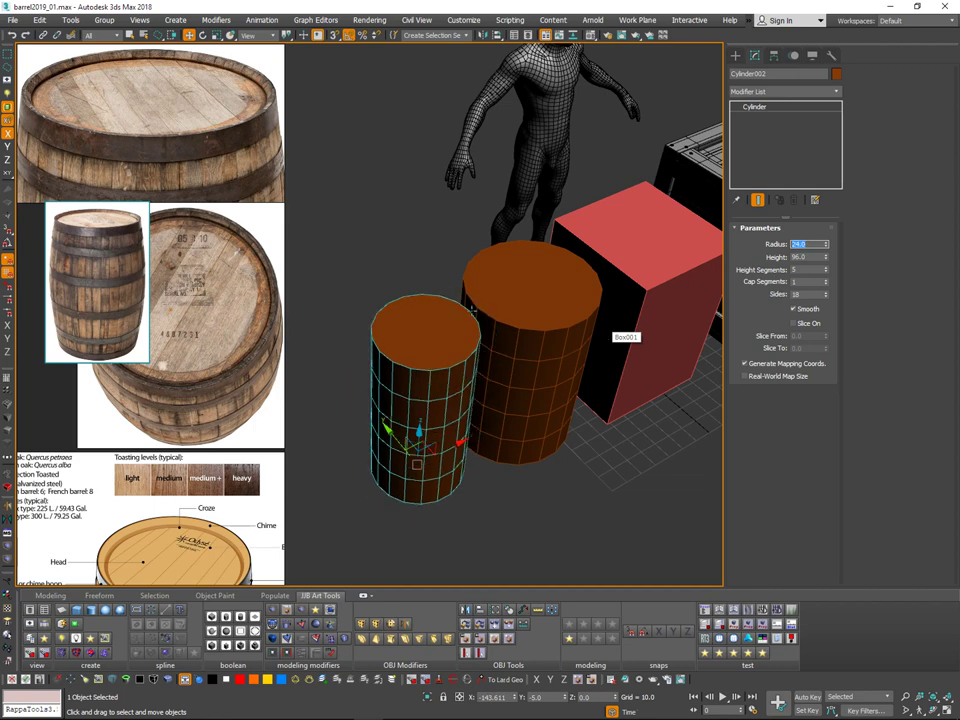
Step: Move the narrower cylinder inside the original and quick-align it to the original cylinder
left_click_drag(461, 437, 545, 392)
middle_click_drag(604, 369, 489, 295, "alt")
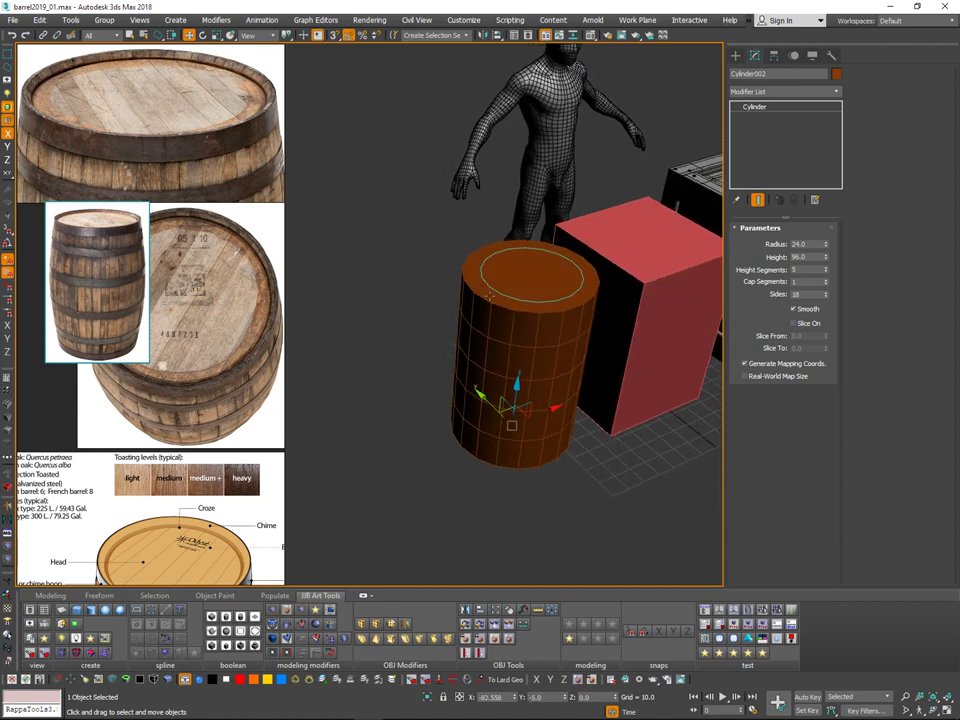
middle_click_drag(609, 316, 608, 362, "alt")
key("shift+a")
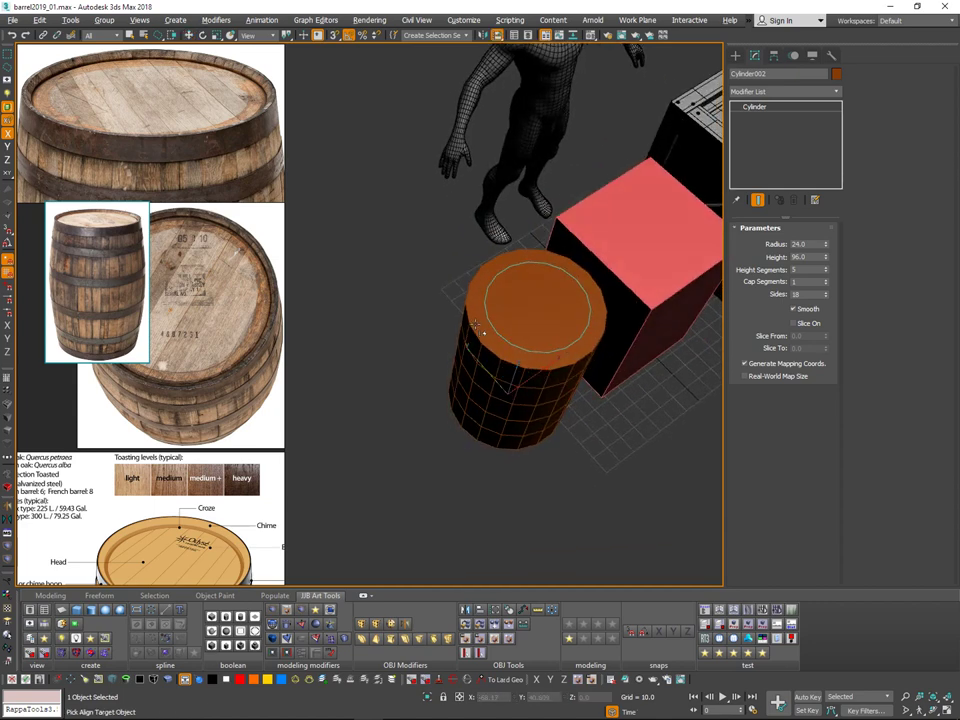
left_click(489, 323)
middle_click_drag(630, 255, 634, 272, "alt")
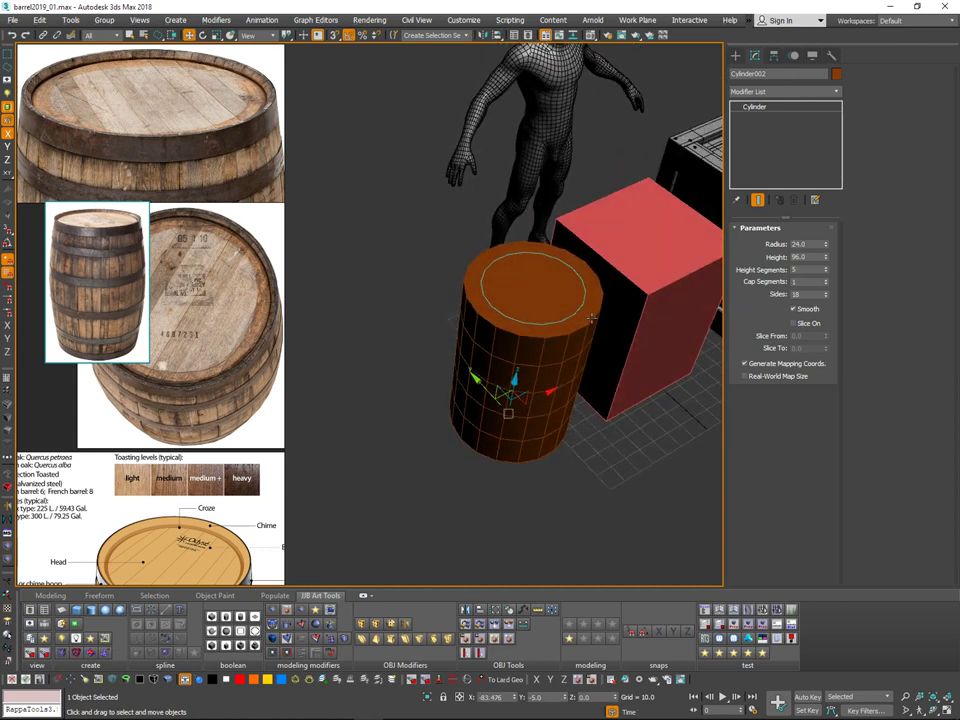
Step: Select the outer cylinder and reposition the reference board so the full upright barrel photo is in view
left_click(600, 307)
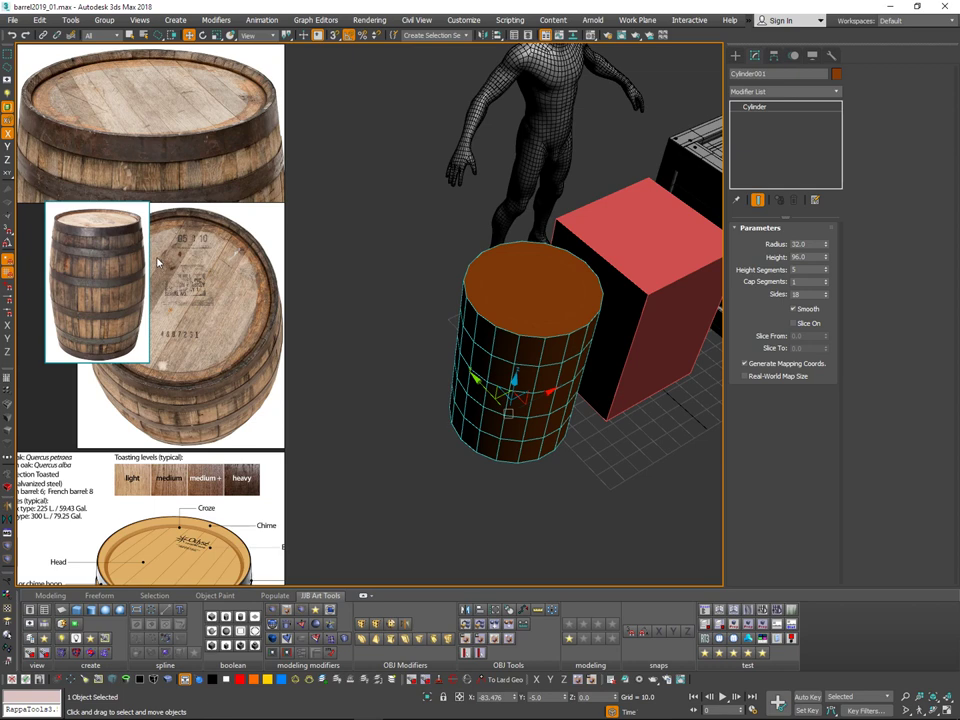
middle_click_drag(130, 283, 200, 284)
right_click_drag(160, 291, 217, 307)
left_click_drag(246, 256, 157, 264)
middle_click_drag(287, 282, 289, 254)
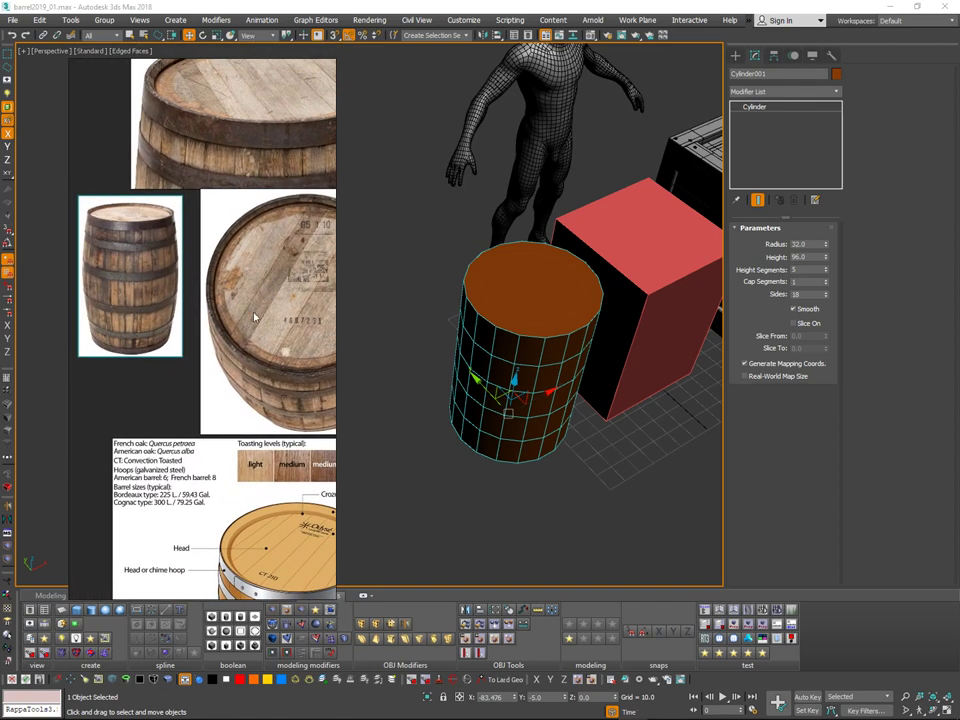
middle_click_drag(254, 317, 287, 329)
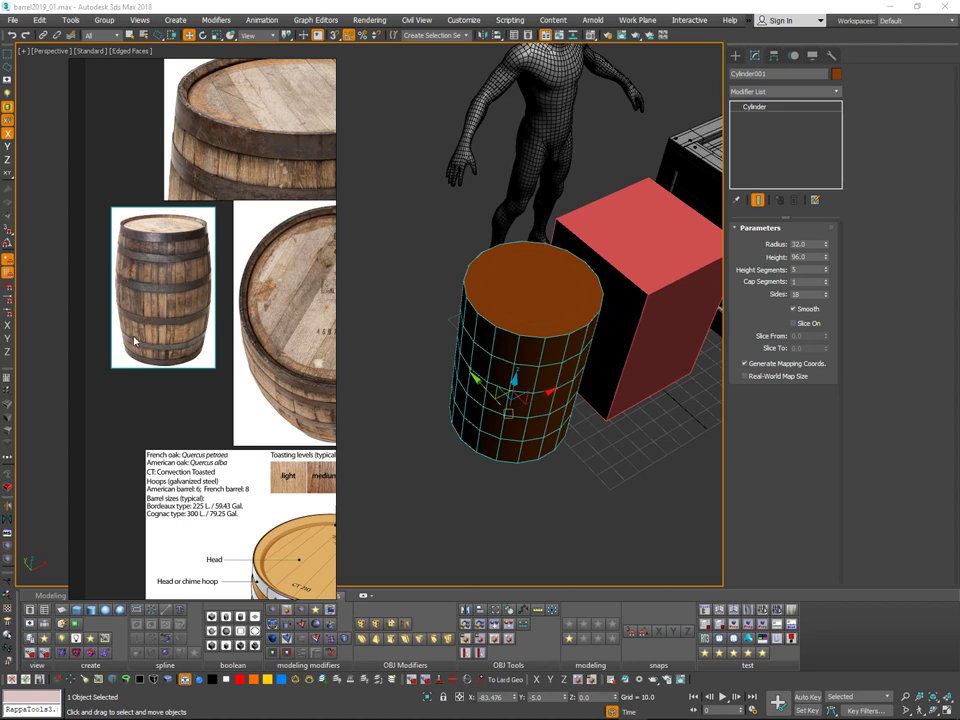
Step: Set the outer cylinder's sides to 32 and its height segments to 8
double_click(809, 293)
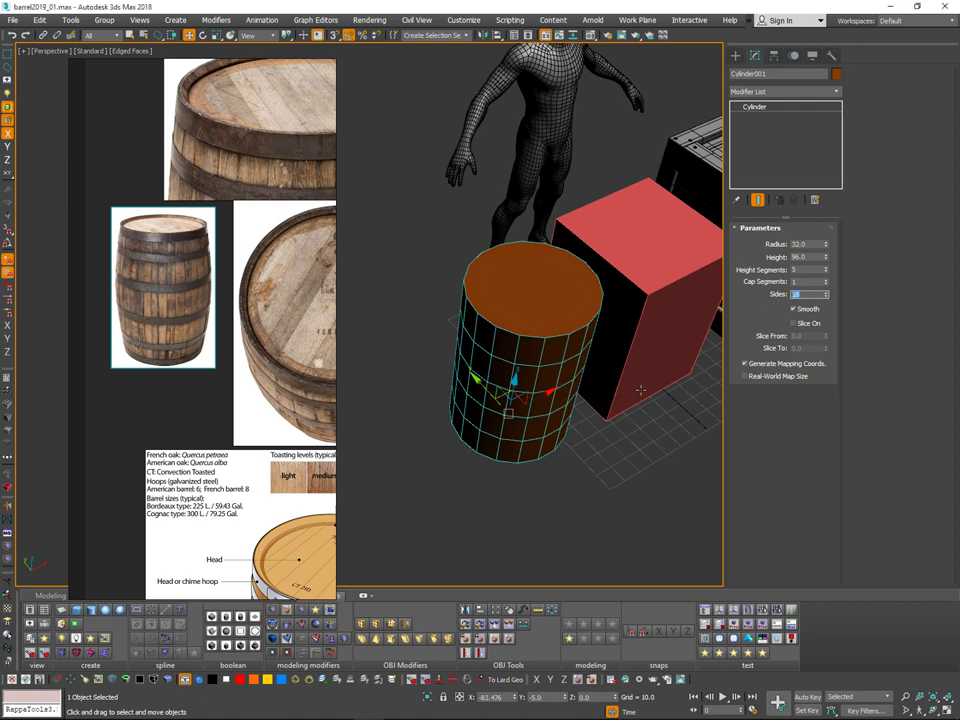
type("32")
key("Return")
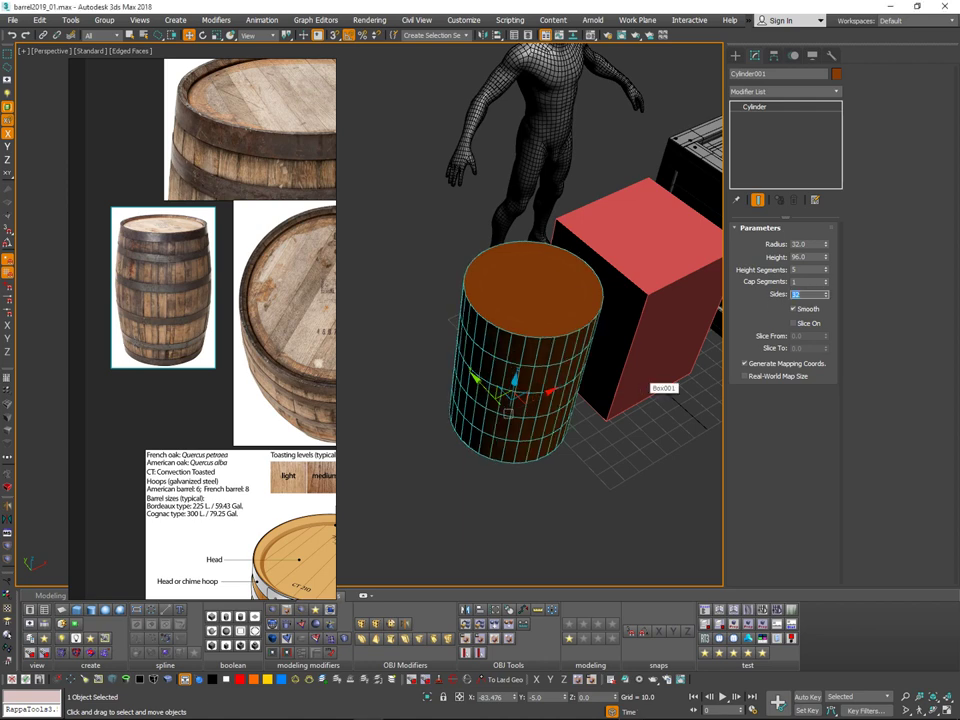
middle_click_drag(602, 377, 655, 328, "alt")
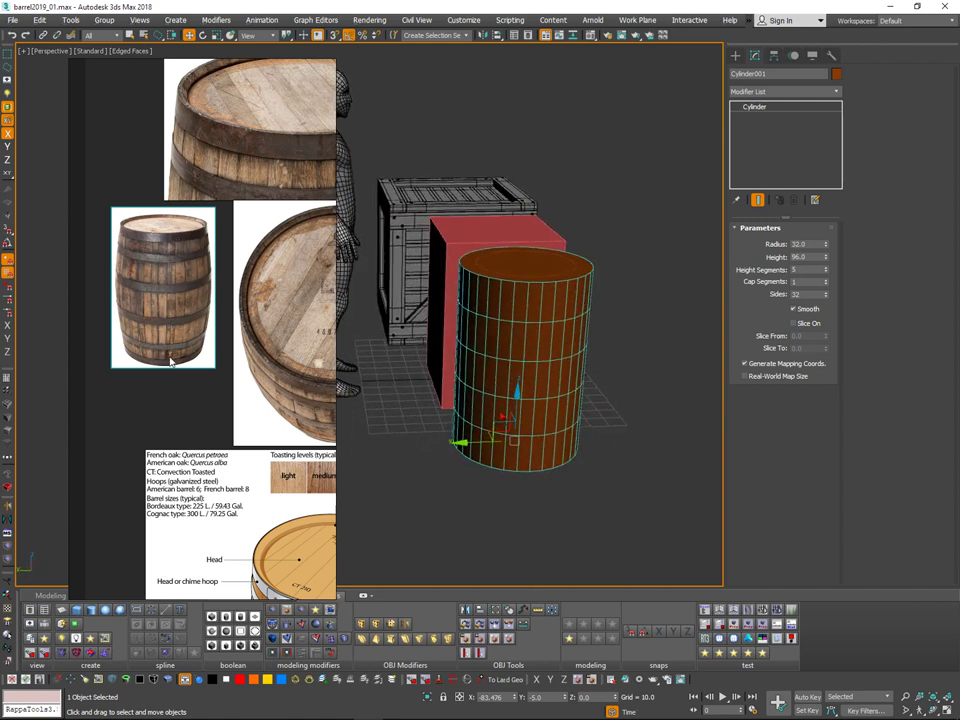
middle_click_drag(625, 346, 543, 345)
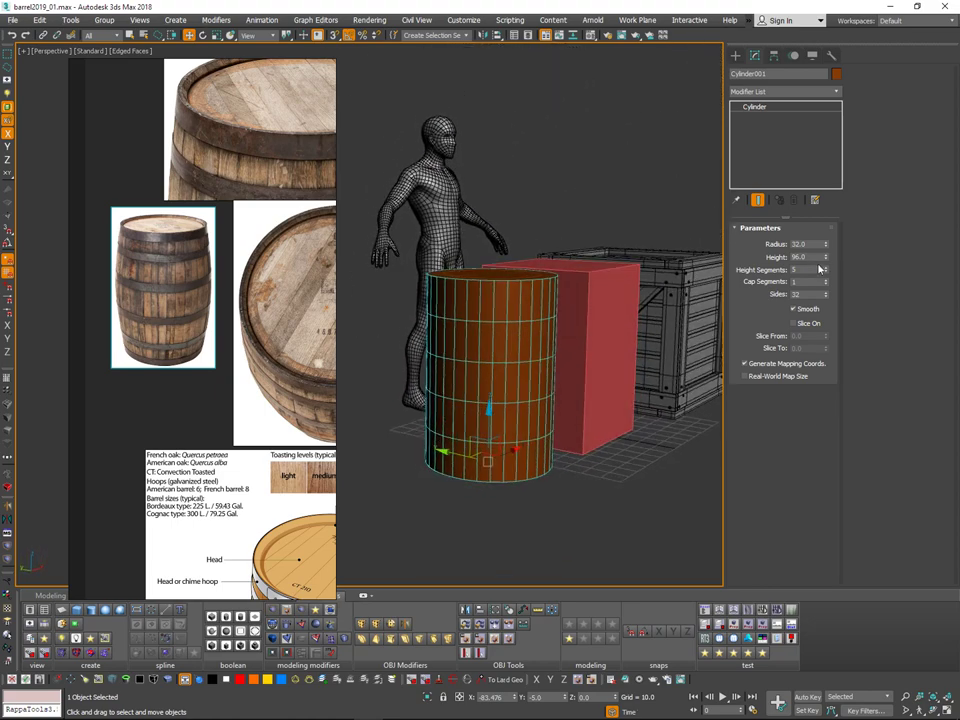
left_click_drag(826, 268, 826, 270)
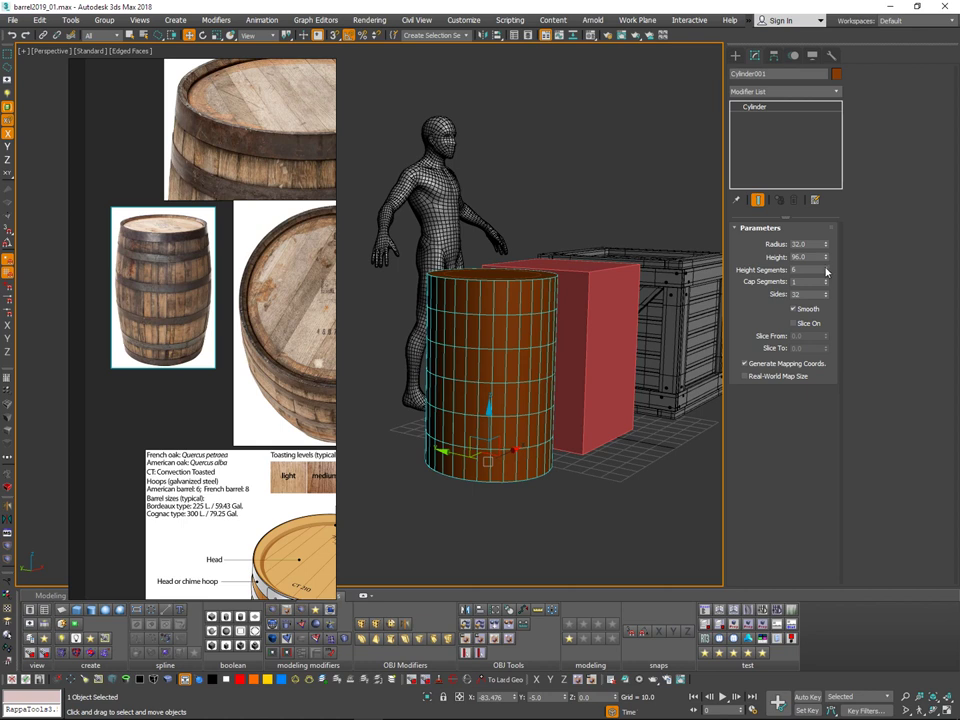
left_click_drag(826, 270, 829, 270)
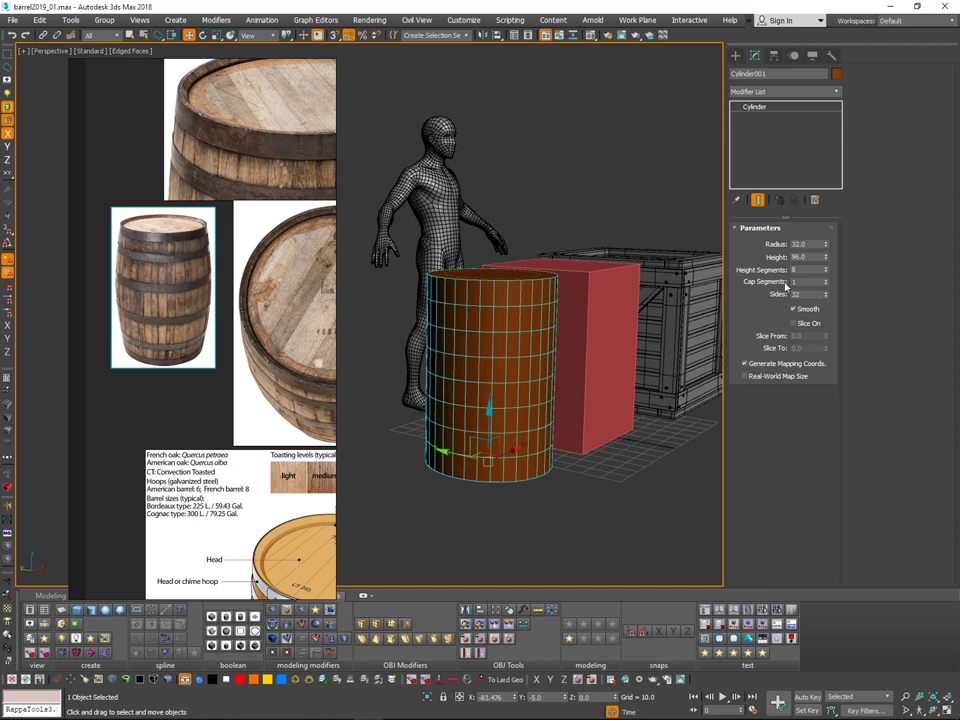
Step: Convert the outer cylinder to an Editable Poly
middle_click_drag(580, 285, 543, 328, "alt")
scroll(550, 309, "up", 3)
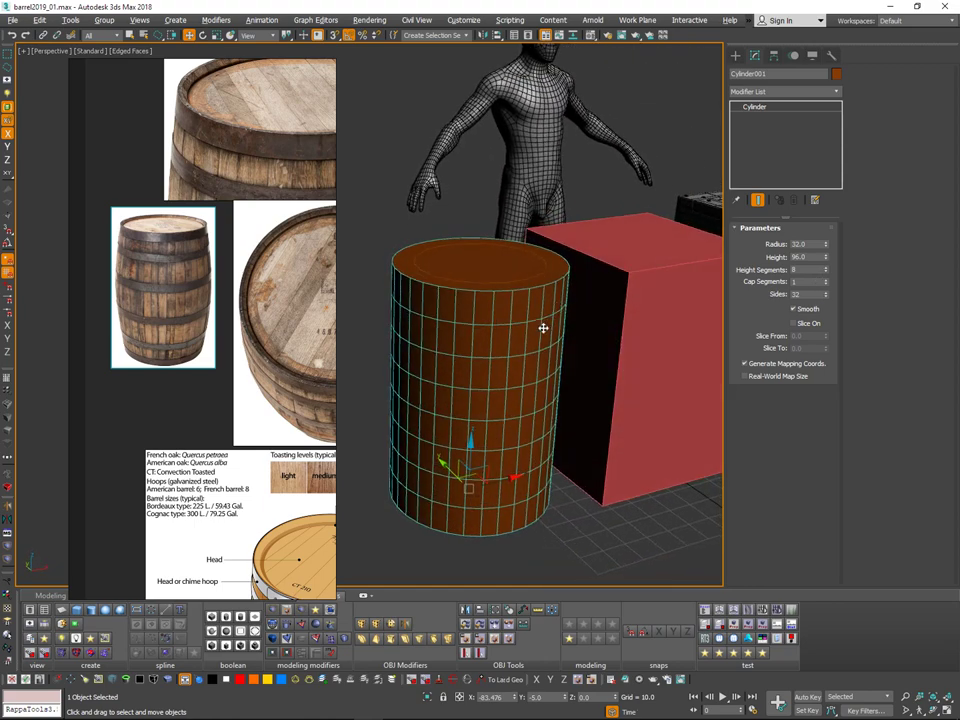
right_click(507, 379)
middle_click_drag(606, 338, 551, 292, "alt")
right_click(566, 306)
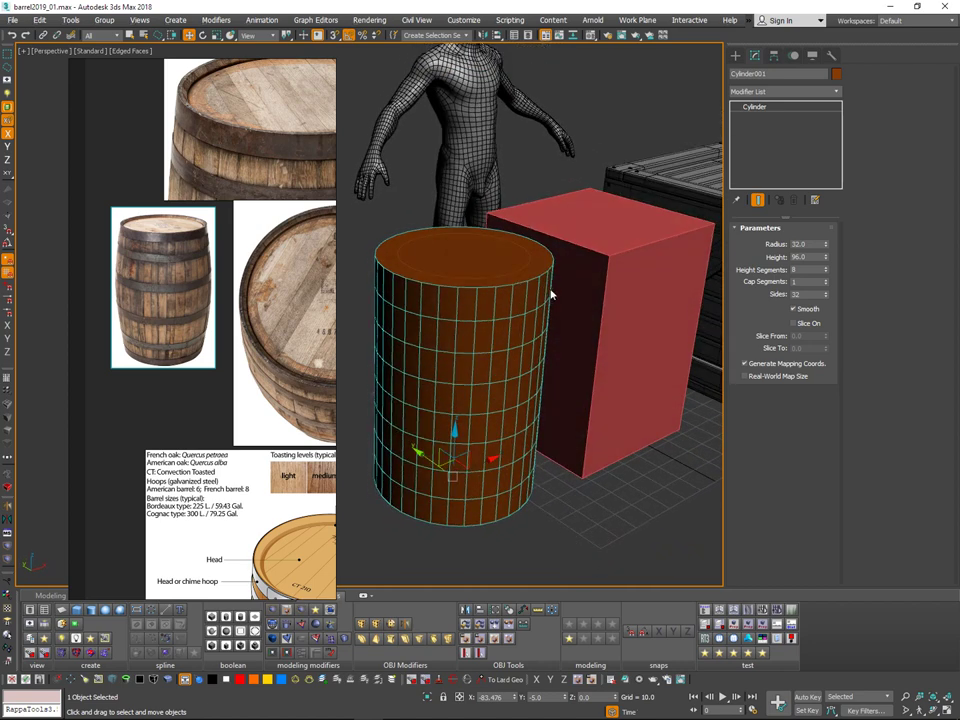
right_click(551, 290)
left_click(550, 291)
middle_click_drag(546, 302, 547, 282, "alt")
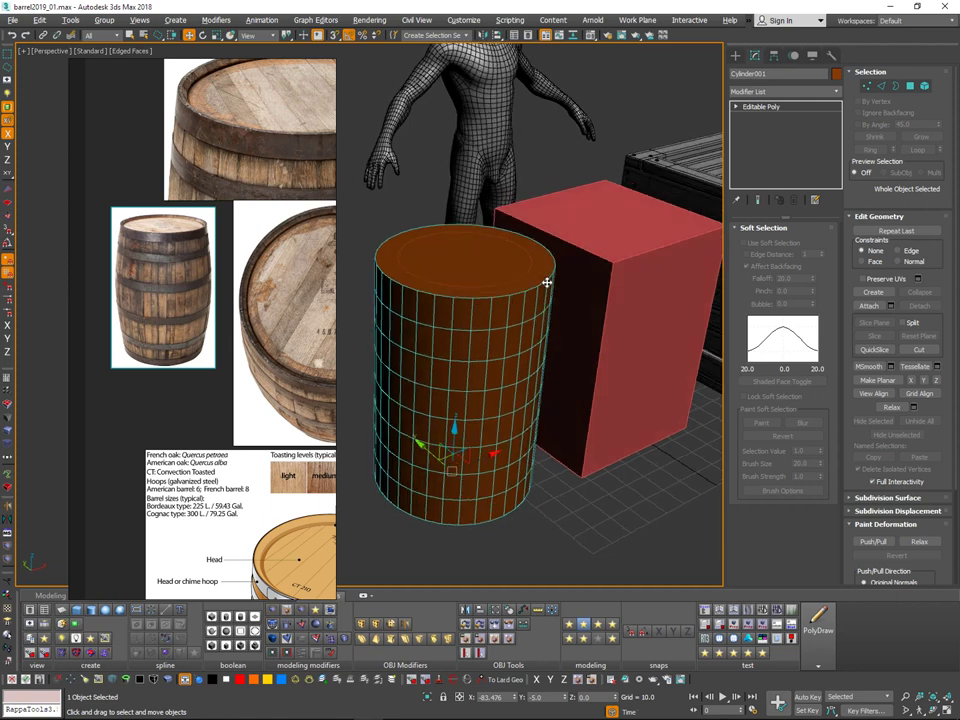
Step: Select the top and bottom cap polygons of the outer cylinder
left_click(908, 89)
key("q")
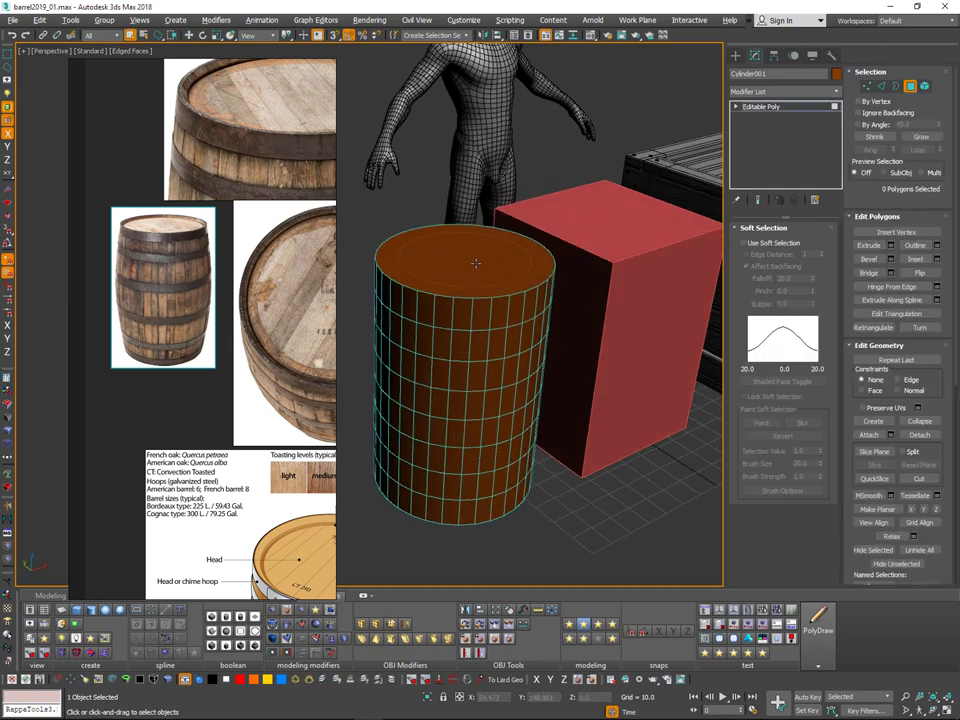
left_click(475, 263)
middle_click_drag(477, 286, 470, 446, "alt")
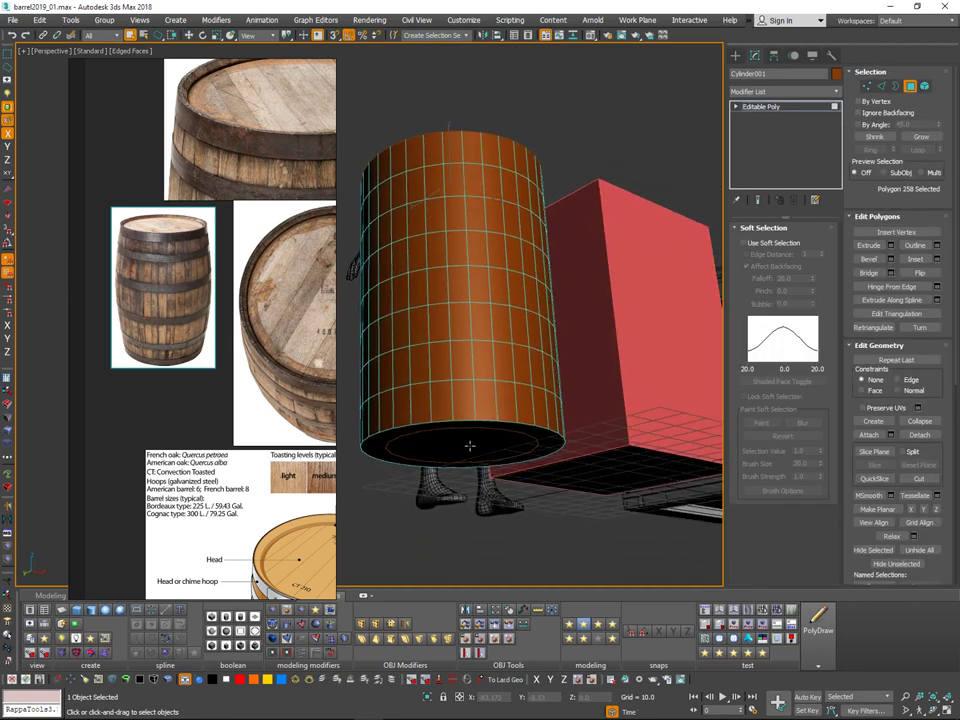
left_click(477, 438, "ctrl")
middle_click_drag(604, 314, 600, 334, "alt")
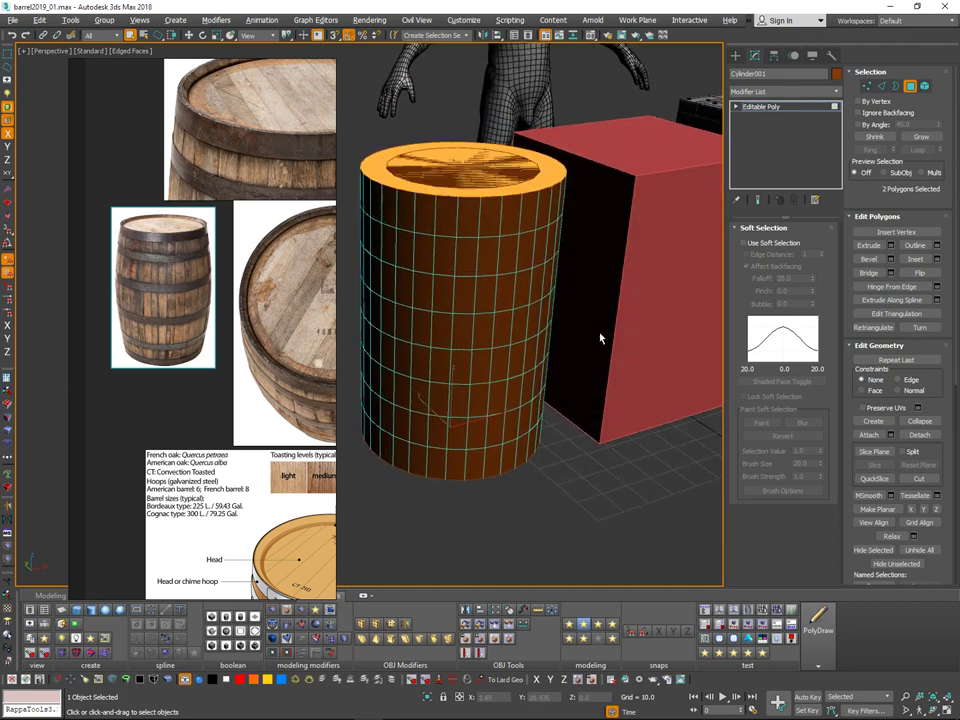
Step: Enable soft selection for the cap polygons and adjust its falloff to 23.24
left_click(768, 246)
middle_click_drag(545, 294, 540, 327)
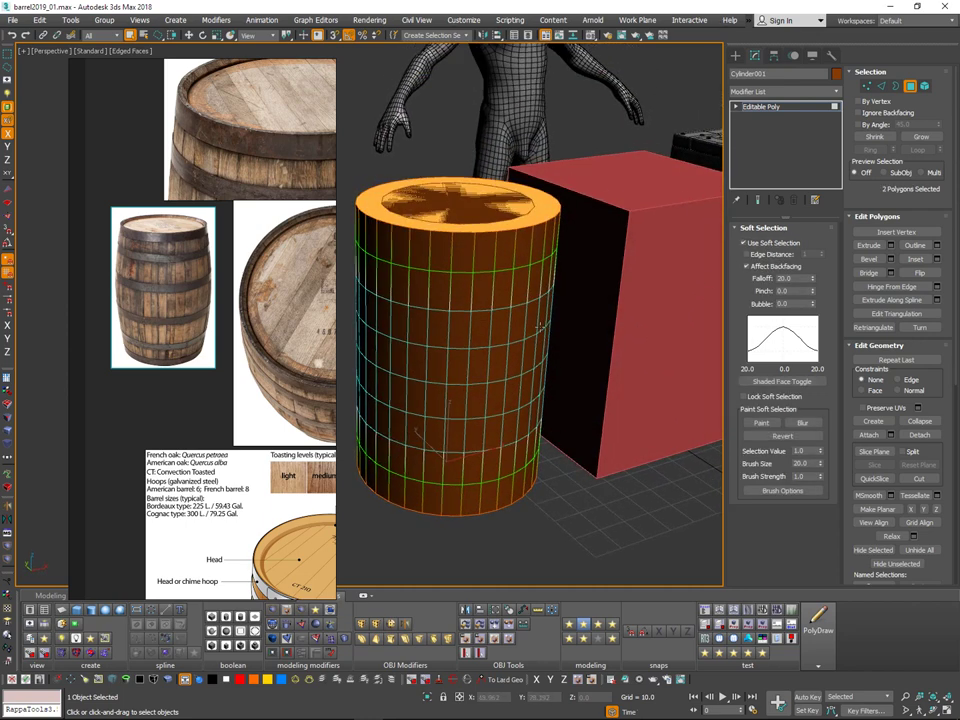
left_click_drag(812, 280, 816, 246)
middle_click_drag(565, 304, 576, 352, "alt")
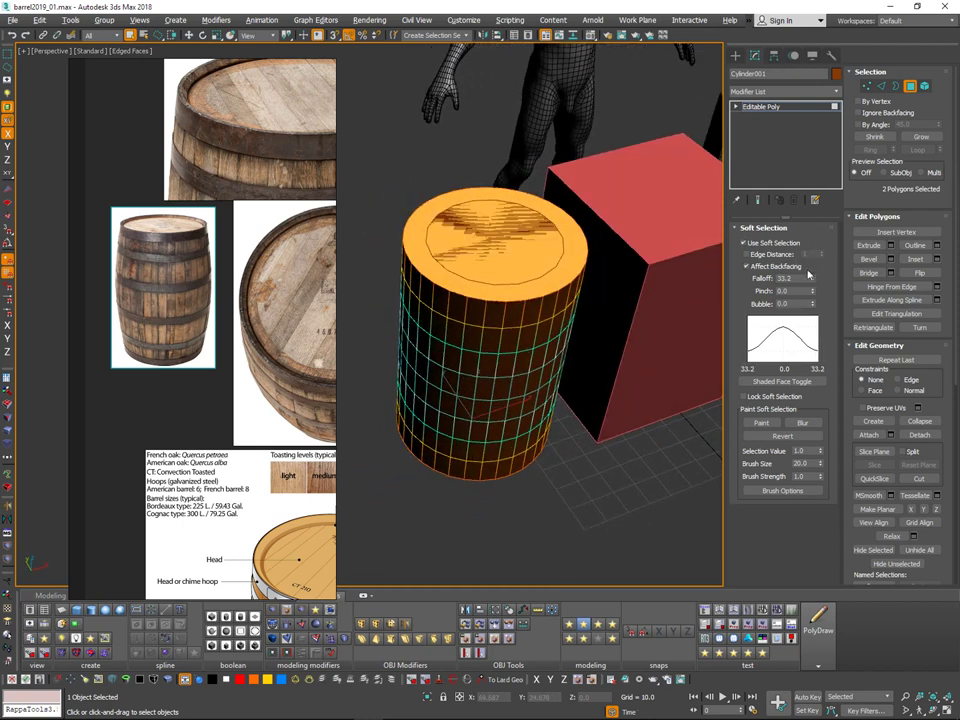
left_click_drag(812, 284, 812, 320)
middle_click_drag(568, 308, 552, 345)
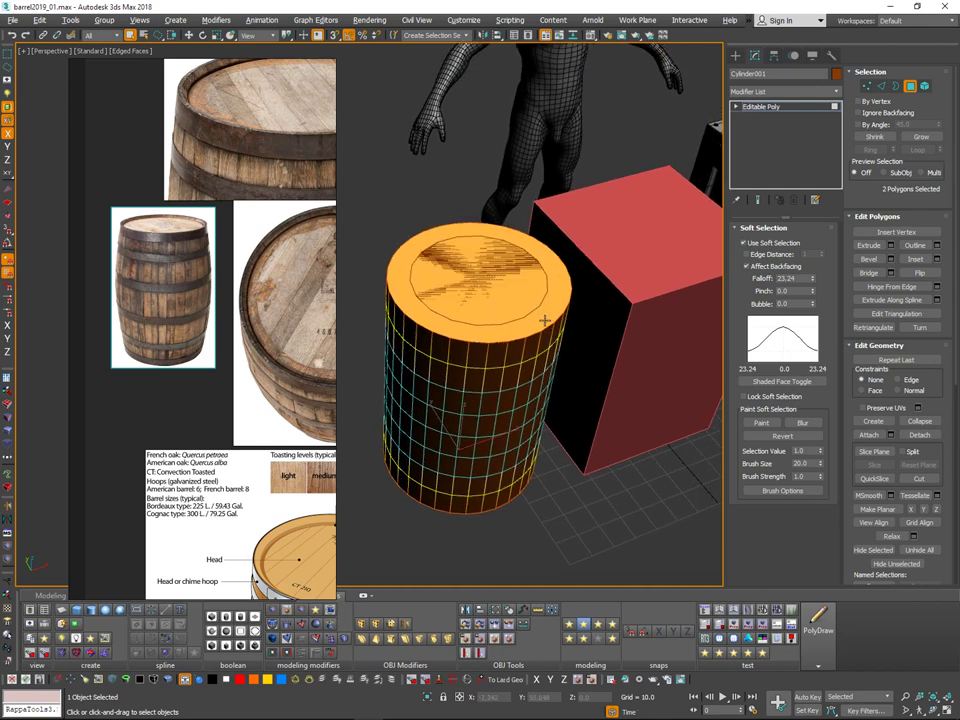
Step: Try to scale the two cap polygons of the outer cylinder inward with the current soft selection
key("2")
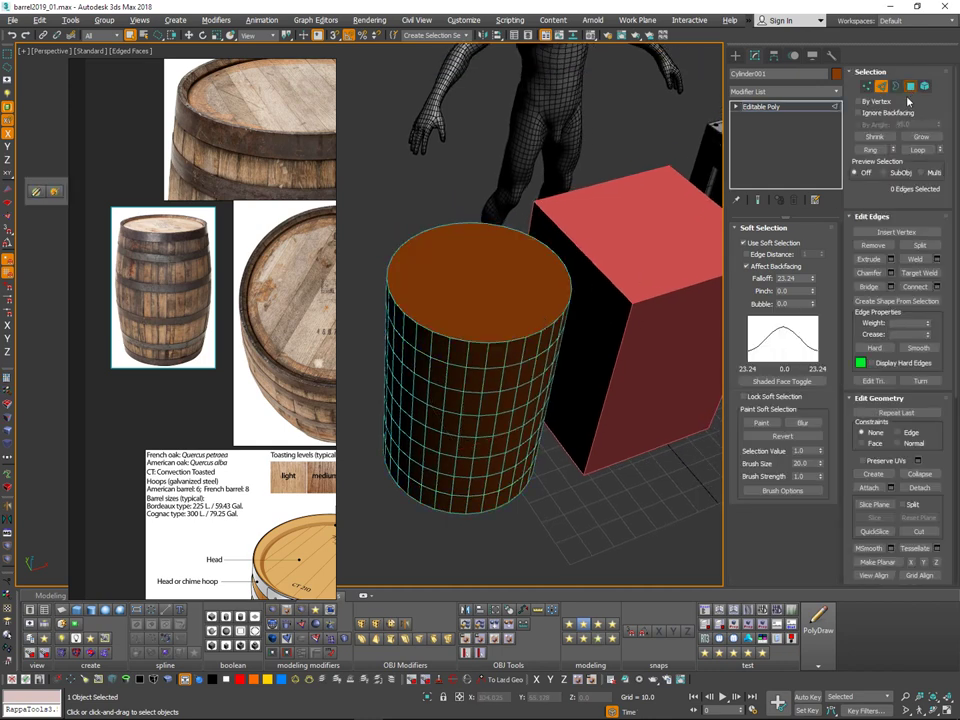
left_click(909, 90)
middle_click_drag(501, 361, 505, 372)
key("w")
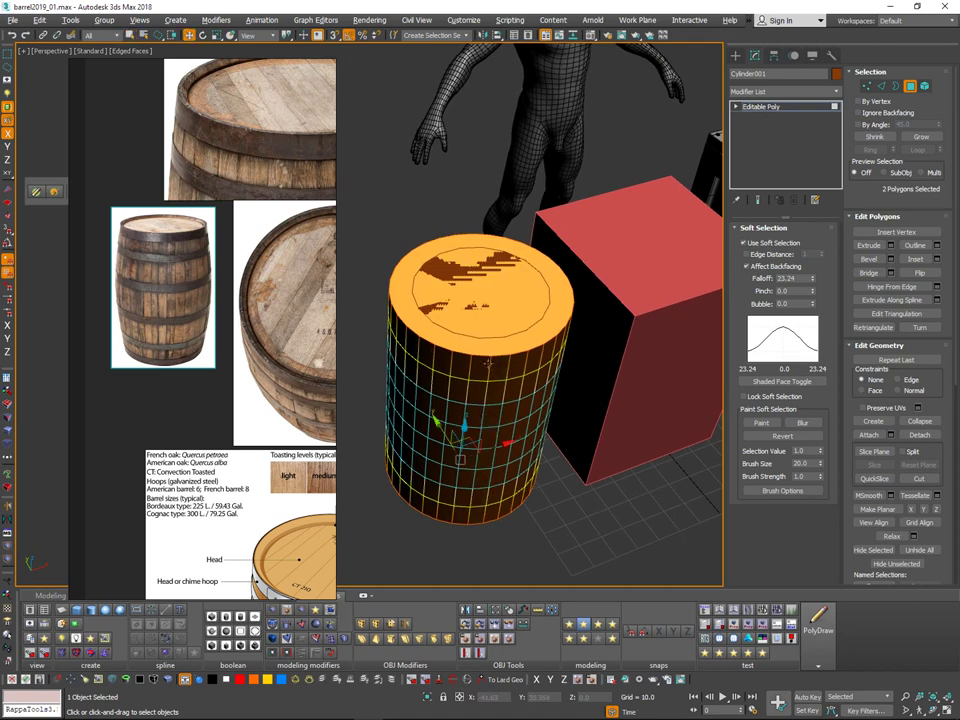
key("e")
key("r")
middle_click_drag(474, 423, 480, 378)
left_click_drag(474, 416, 473, 425)
key("ctrl+z")
Step: Try scaling the cap polygons with the soft selection bubble at 0.55 and the falloff at 34.86
left_click_drag(812, 304, 818, 273)
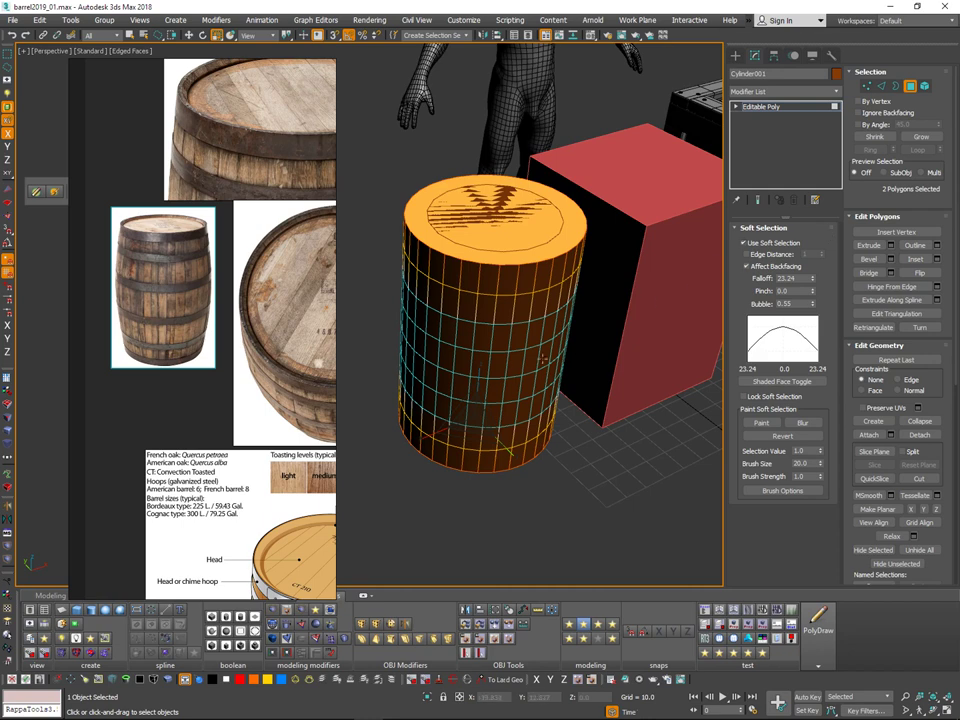
middle_click_drag(542, 358, 512, 336, "alt")
left_click_drag(813, 279, 800, 256)
mouse_move(477, 414)
left_mouse_down()
mouse_move(478, 399)
mouse_move(470, 428)
mouse_move(478, 420)
left_mouse_up()
key("ctrl+z")
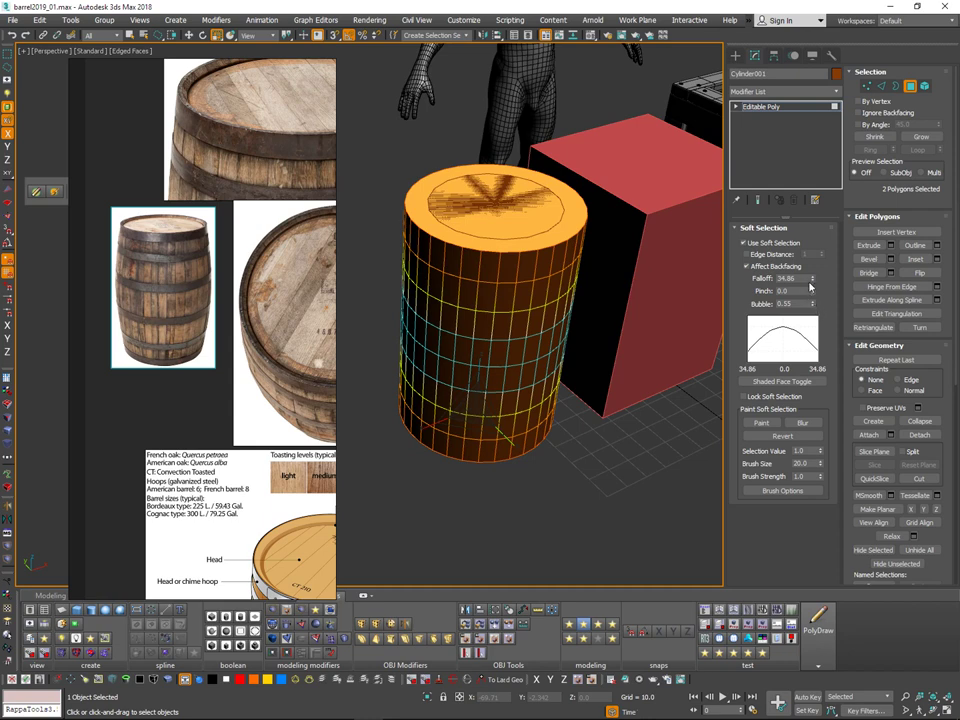
Step: Try scaling the cap polygons with a soft selection falloff of 36.952 and a bubble of 0.0
left_click_drag(813, 281, 807, 329)
left_click_drag(480, 389, 475, 418)
key("ctrl+z")
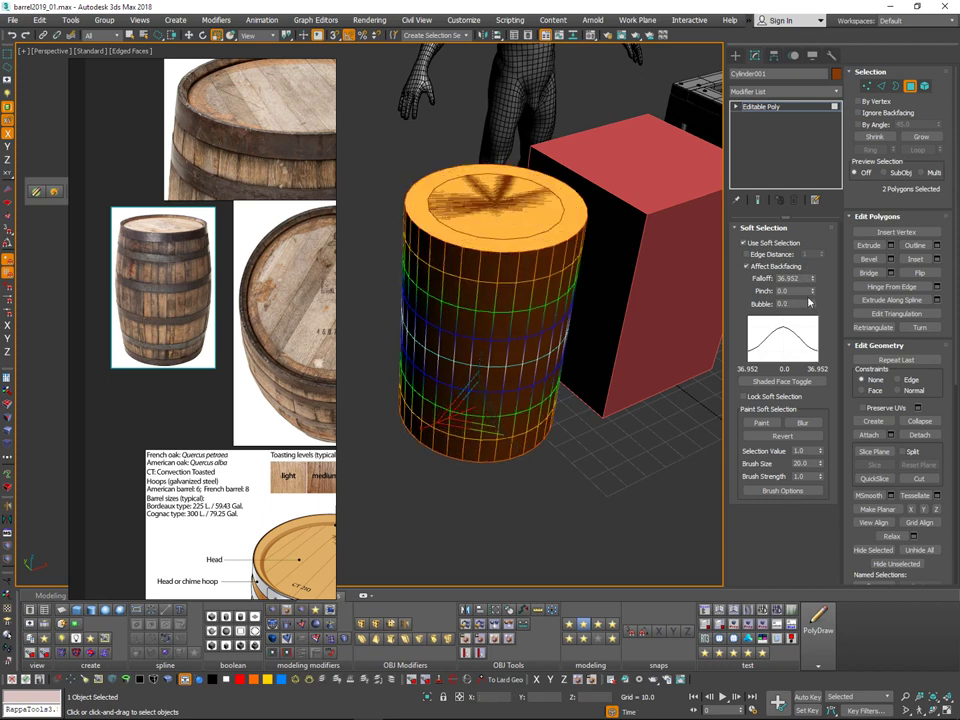
Step: Try scaling the cap polygons with soft selection bubble values of -0.16 and 0.29
mouse_move(813, 300)
left_mouse_down()
mouse_move(819, 271)
mouse_move(797, 352)
mouse_move(810, 308)
left_mouse_up()
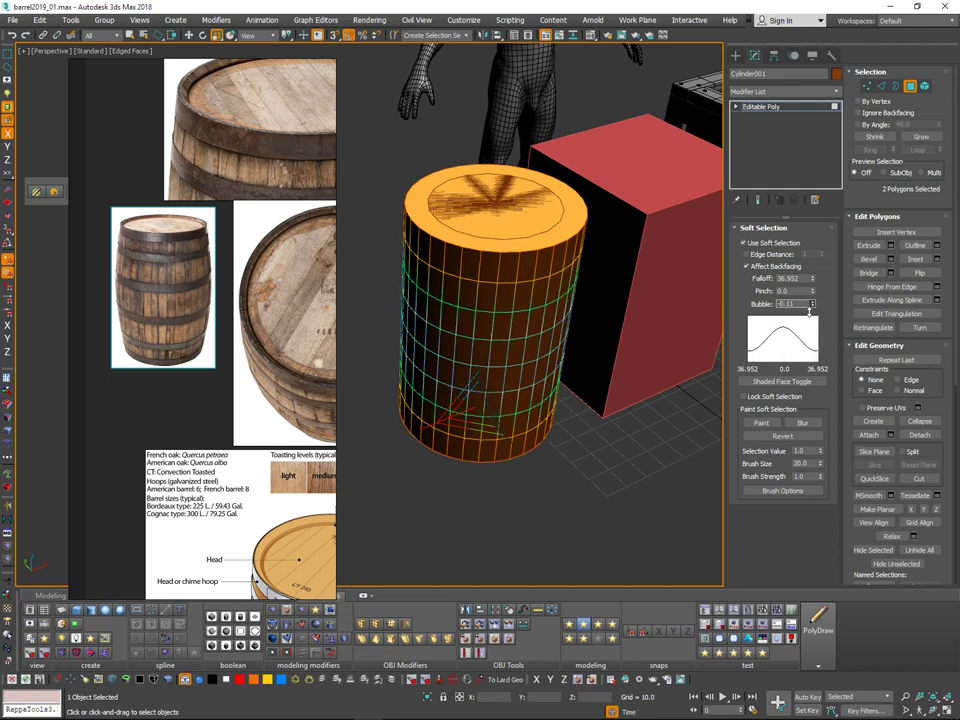
mouse_move(473, 405)
left_mouse_down()
mouse_move(471, 423)
mouse_move(485, 391)
left_mouse_up()
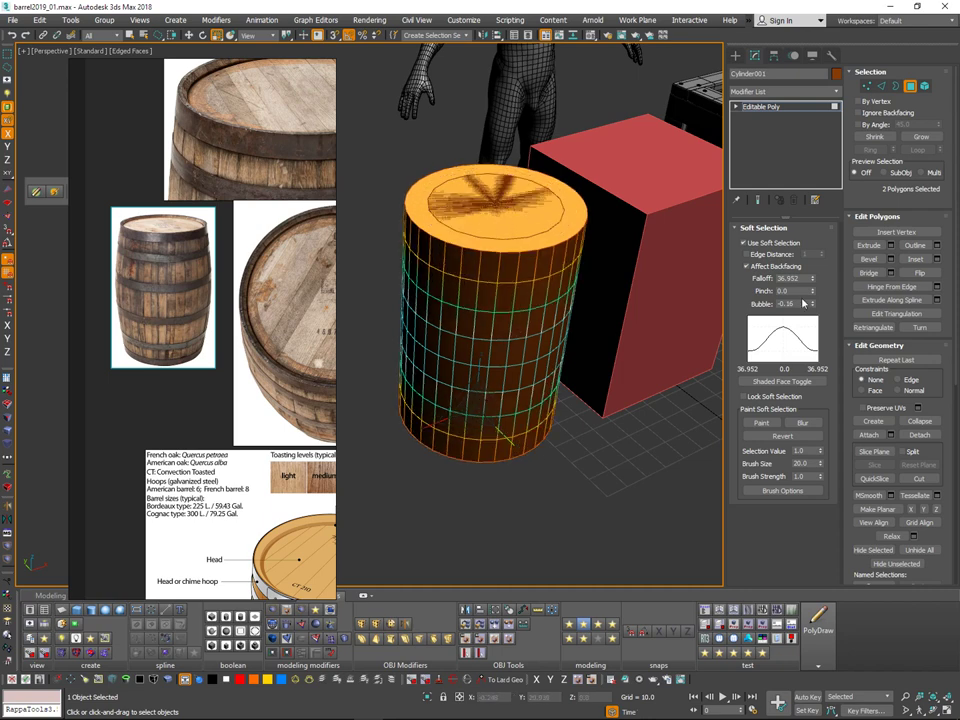
left_click_drag(813, 306, 817, 271)
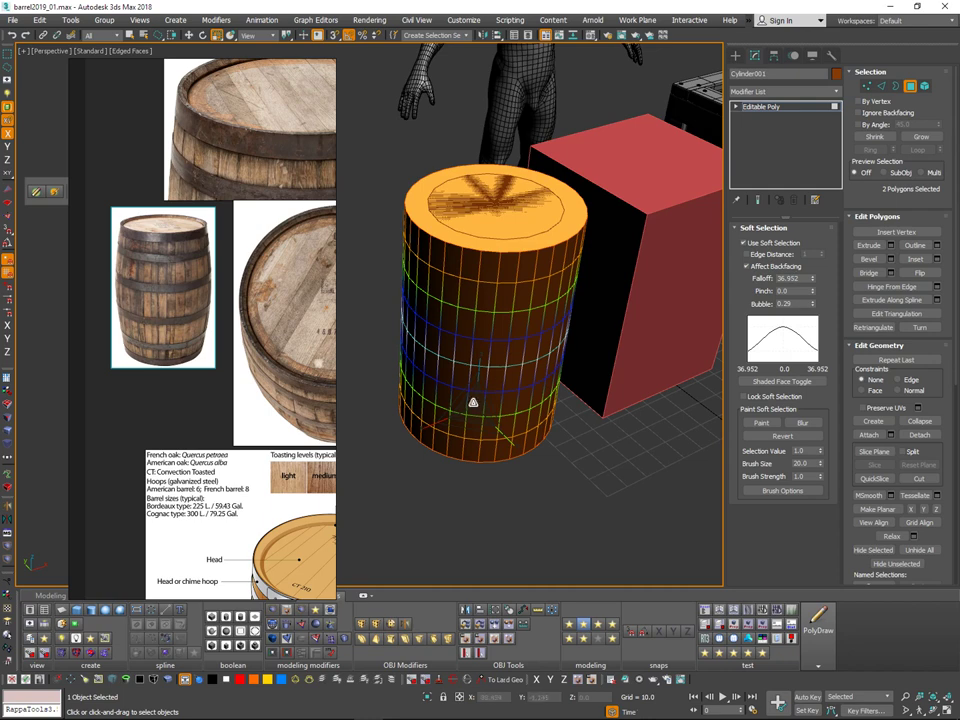
mouse_move(473, 402)
left_mouse_down()
mouse_move(474, 414)
mouse_move(480, 405)
left_mouse_up()
key("ctrl+z")
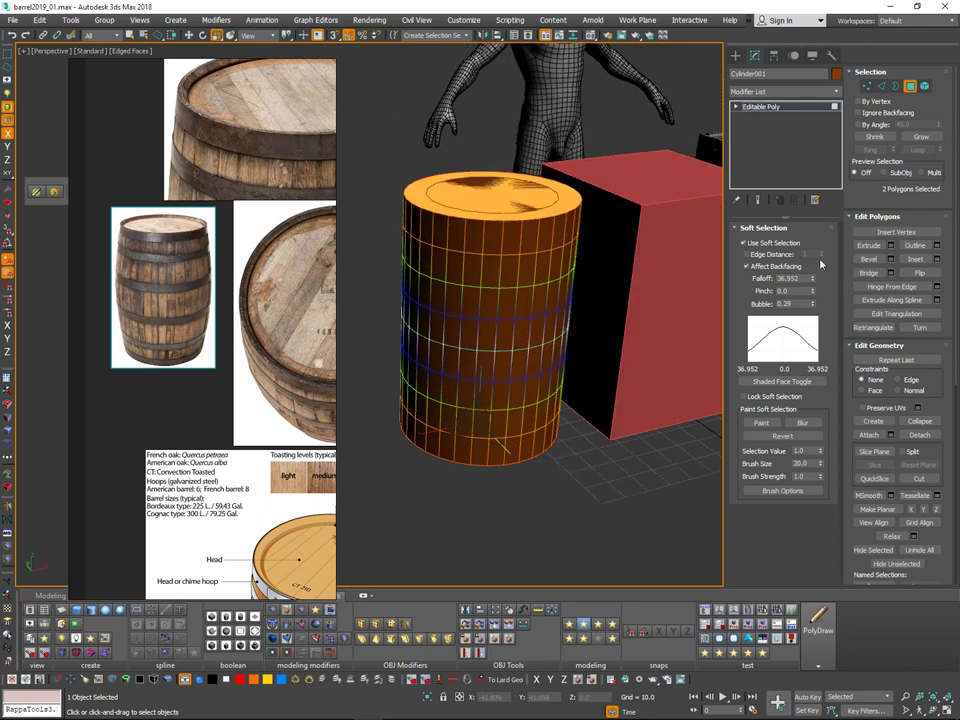
Step: Reset the soft selection pinch and bubble to 0.0 and set the falloff to 25.5
left_click_drag(813, 282, 805, 330)
mouse_move(813, 281)
left_mouse_down()
mouse_move(823, 238)
mouse_move(811, 326)
mouse_move(818, 294)
left_mouse_up()
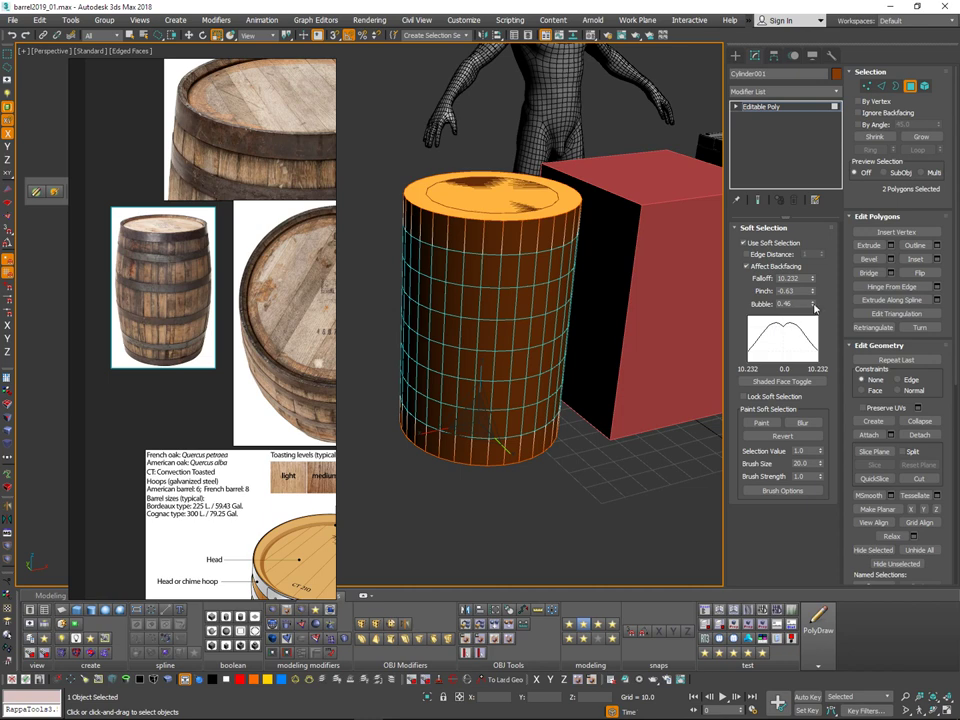
left_click_drag(813, 304, 808, 334)
right_click(814, 292)
right_click(813, 281)
left_click_drag(814, 281, 830, 117)
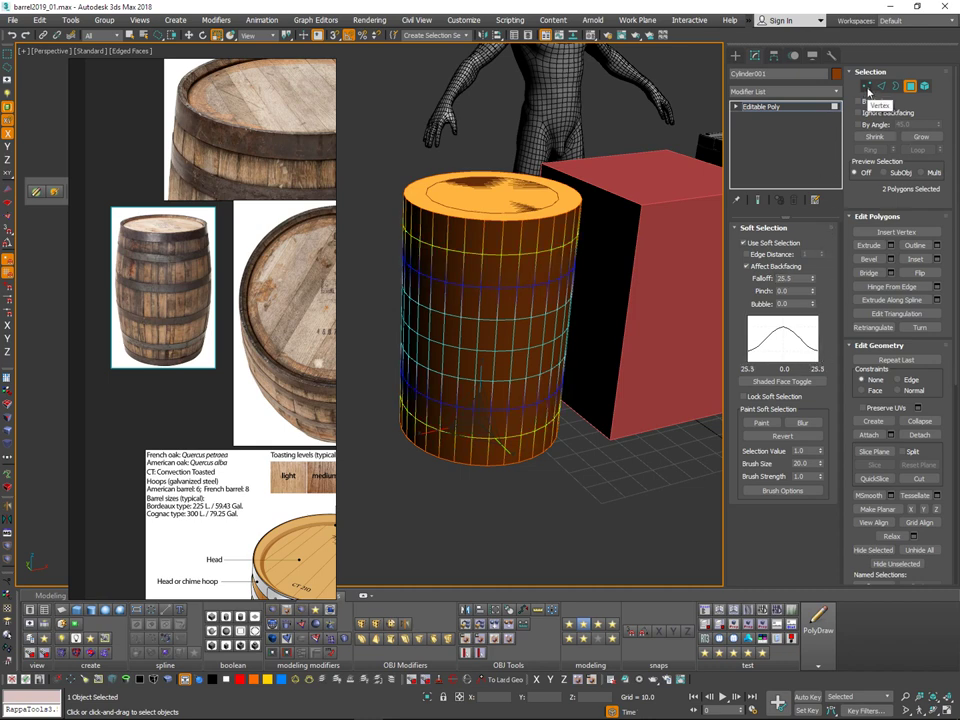
Step: Convert the cap polygon selection to vertices and try scaling them with a soft selection falloff of 31.11
left_click(868, 90, "ctrl")
mouse_move(815, 265)
left_mouse_down()
mouse_move(830, 213)
mouse_move(829, 263)
left_mouse_up()
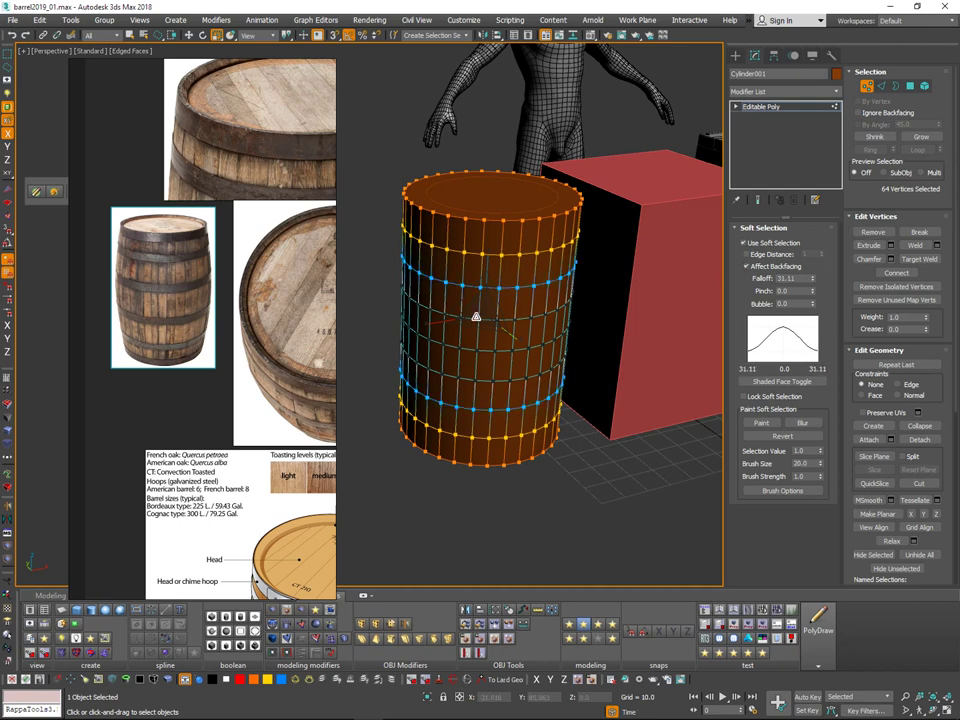
mouse_move(484, 310)
left_mouse_down()
mouse_move(482, 326)
mouse_move(488, 317)
left_mouse_up()
key("ctrl+z")
Step: Set the soft selection falloff to 41.687 and scale the cap vertices inward in the horizontal plane to taper both barrel ends
left_click_drag(812, 280, 823, 257)
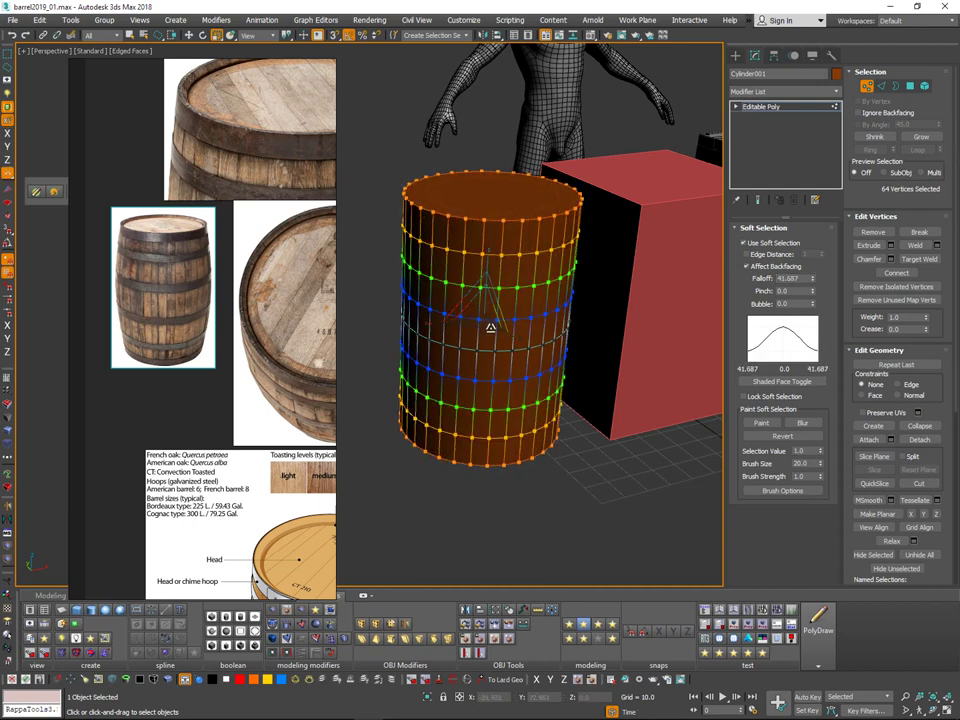
left_click_drag(489, 328, 498, 321)
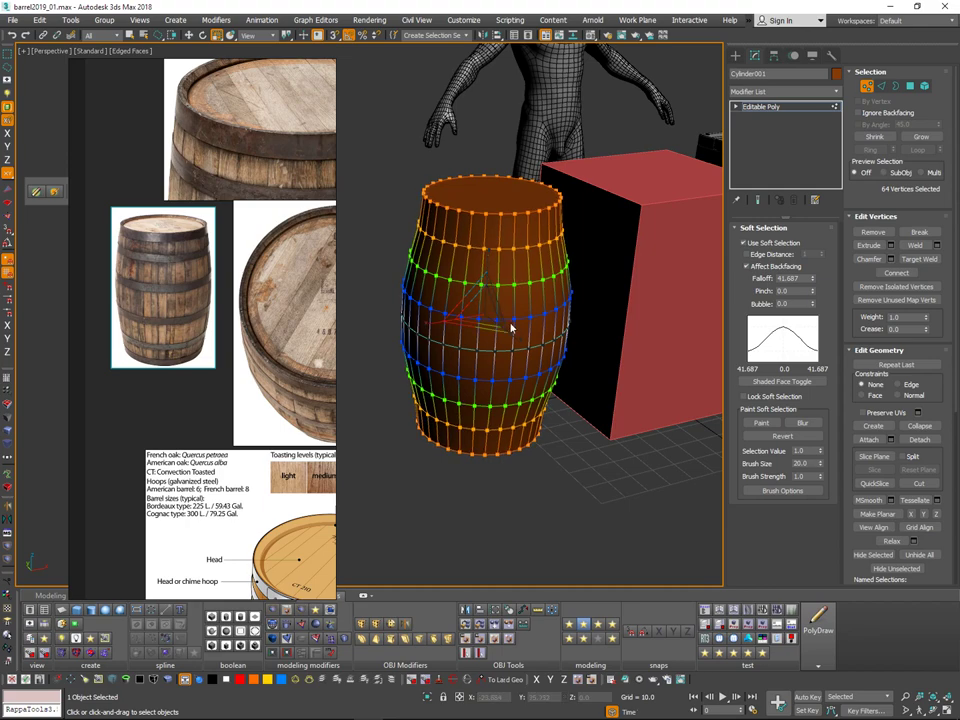
middle_click_drag(628, 250, 662, 303, "alt")
Step: Select the horizontal edge loops nearest the top and bottom rims of the barrel
left_click(771, 109)
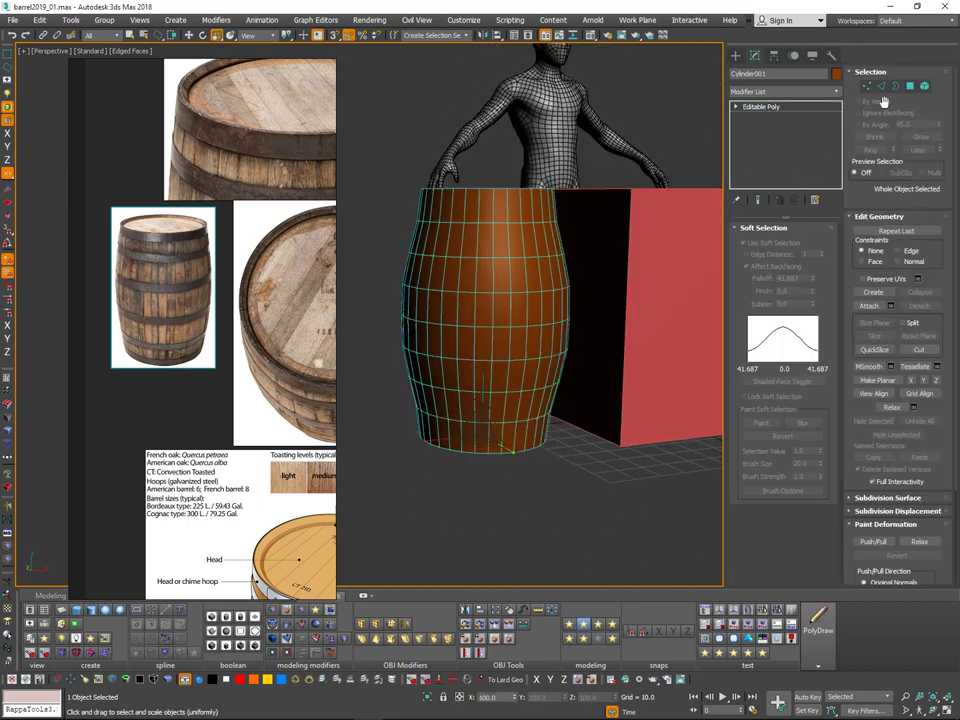
left_click(881, 87)
scroll(501, 222, "up", 3)
left_click(501, 224)
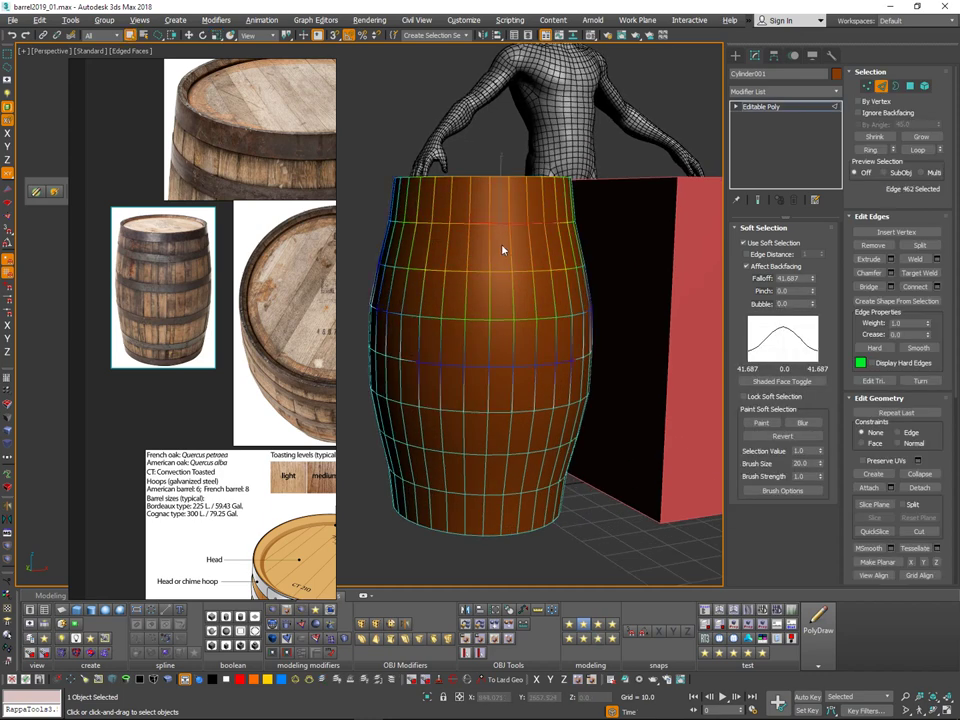
left_click(477, 494, "ctrl")
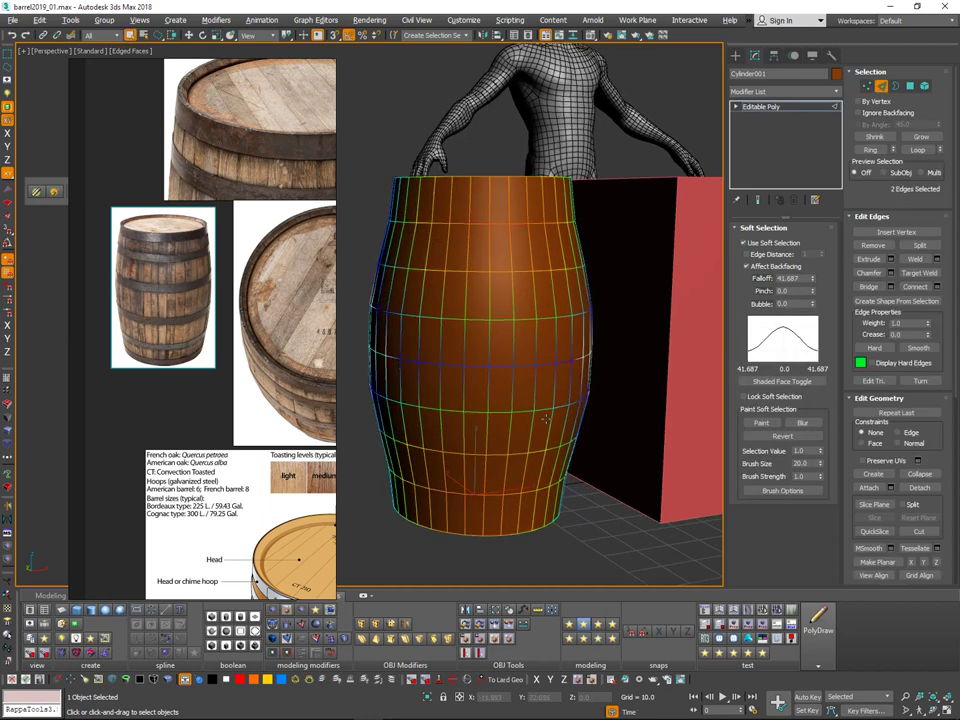
key("alt+l")
middle_click_drag(545, 278, 612, 318, "alt")
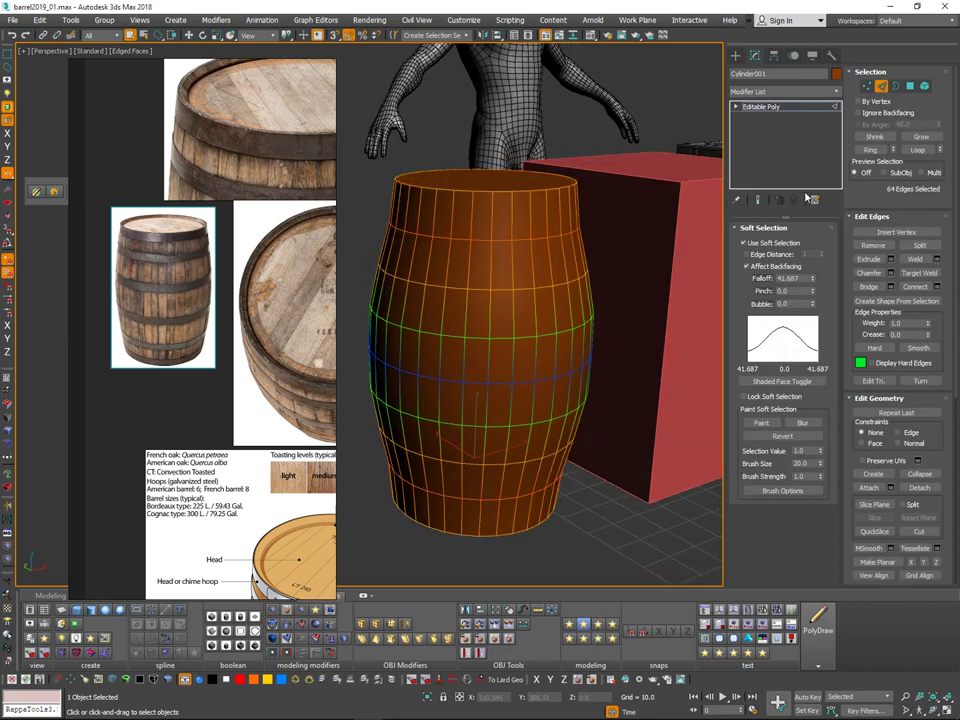
Step: Turn off soft selection and scale the two selected edge loops slightly outward to smooth the barrel's curve
middle_click_drag(477, 337, 471, 458, "alt")
key("w")
key("r")
left_click_drag(471, 456, 472, 453)
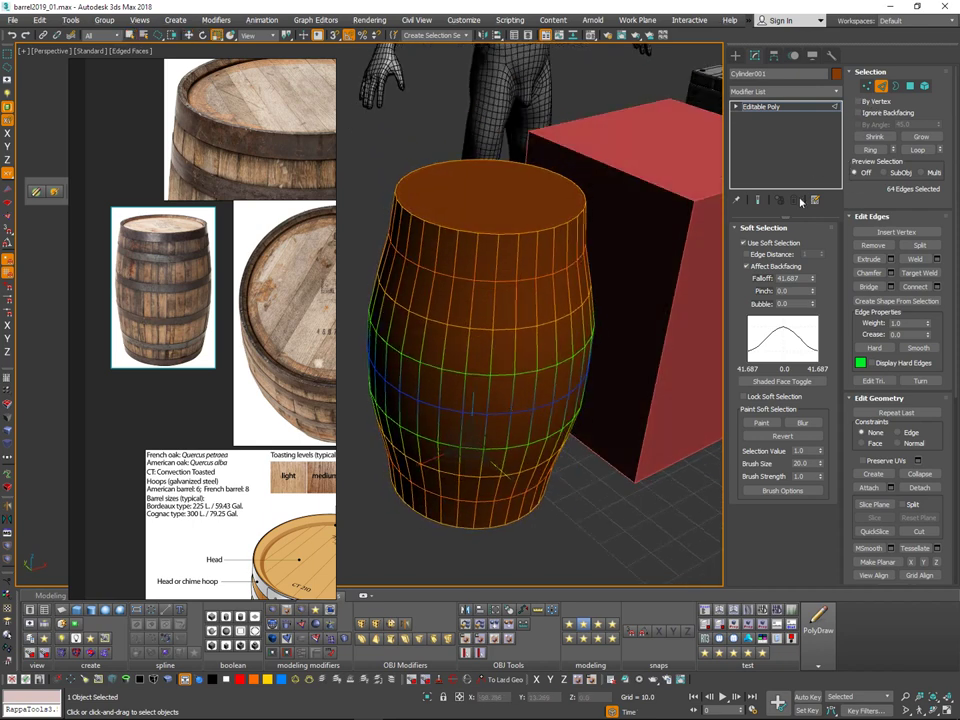
left_click(758, 245)
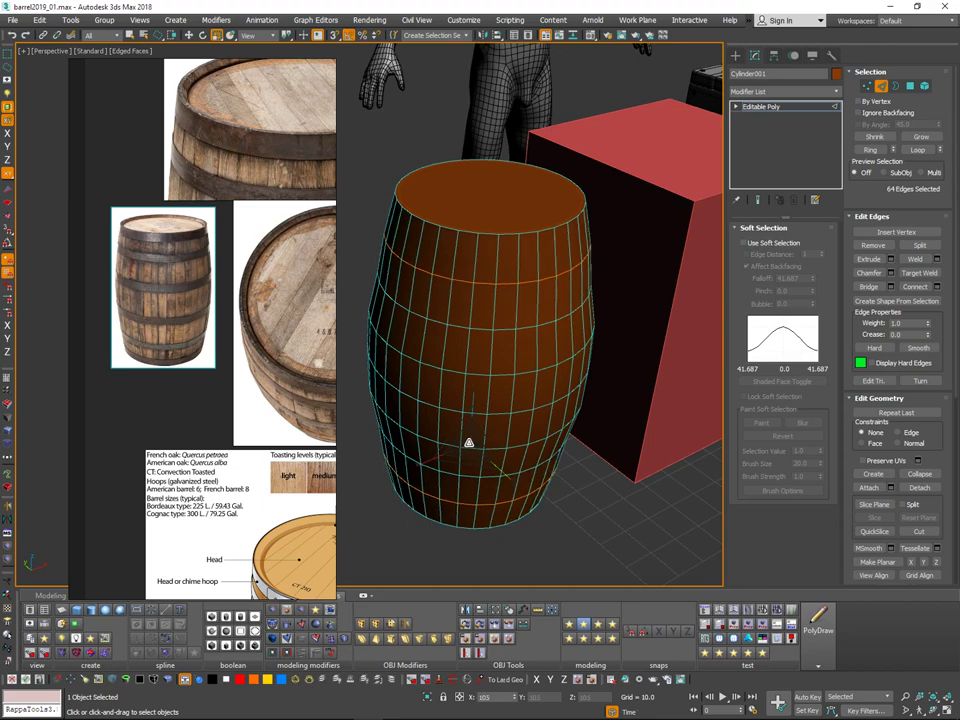
left_click_drag(469, 442, 469, 438)
Step: Select the next edge loops toward the barrel's middle and move the Selection rollout beneath the modifier stack
middle_click_drag(470, 440, 586, 309, "alt")
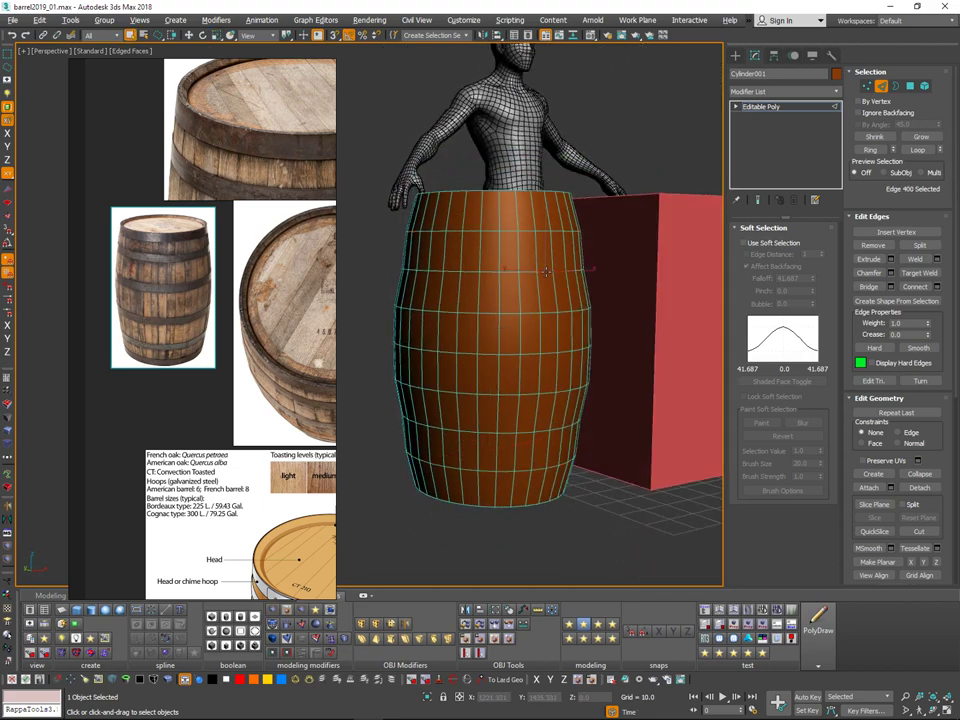
middle_click_drag(546, 404, 552, 392, "alt")
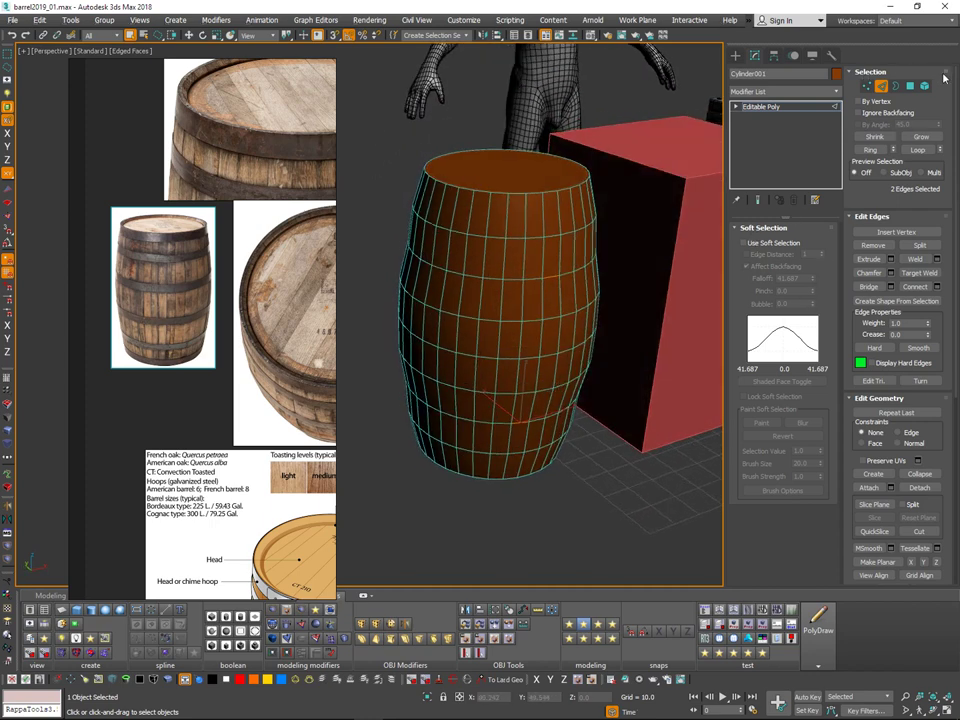
left_click_drag(943, 78, 814, 213)
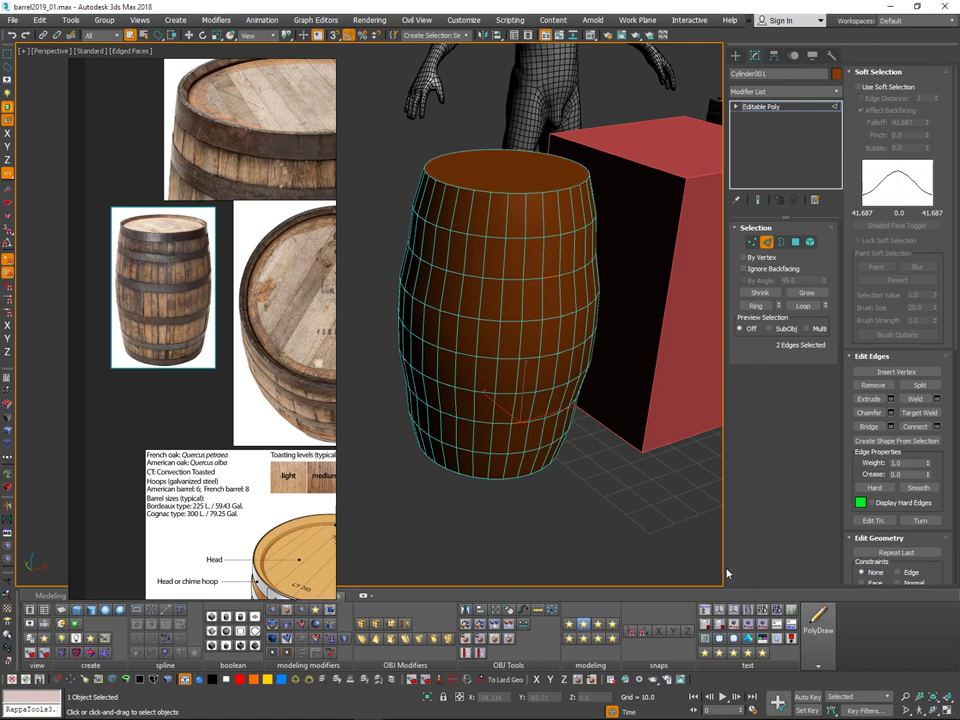
middle_click_drag(566, 366, 583, 315)
Step: Shift the reference image board away from the barrel and show all viewports instead of the maximized one
right_click_drag(235, 252, 184, 246)
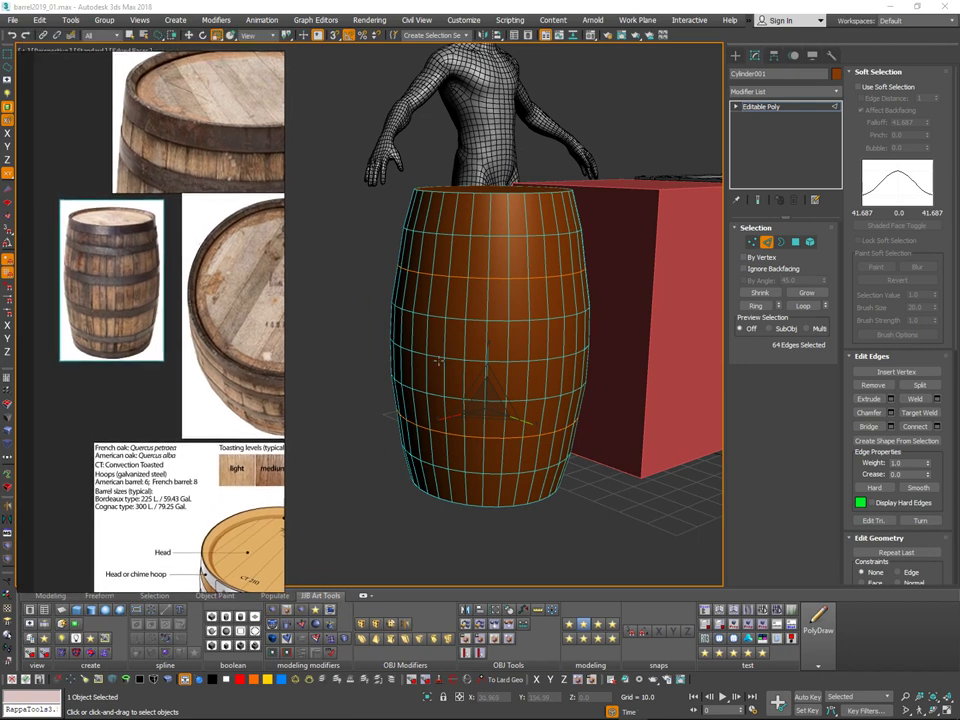
key("alt+w")
middle_click_drag(421, 349, 415, 352)
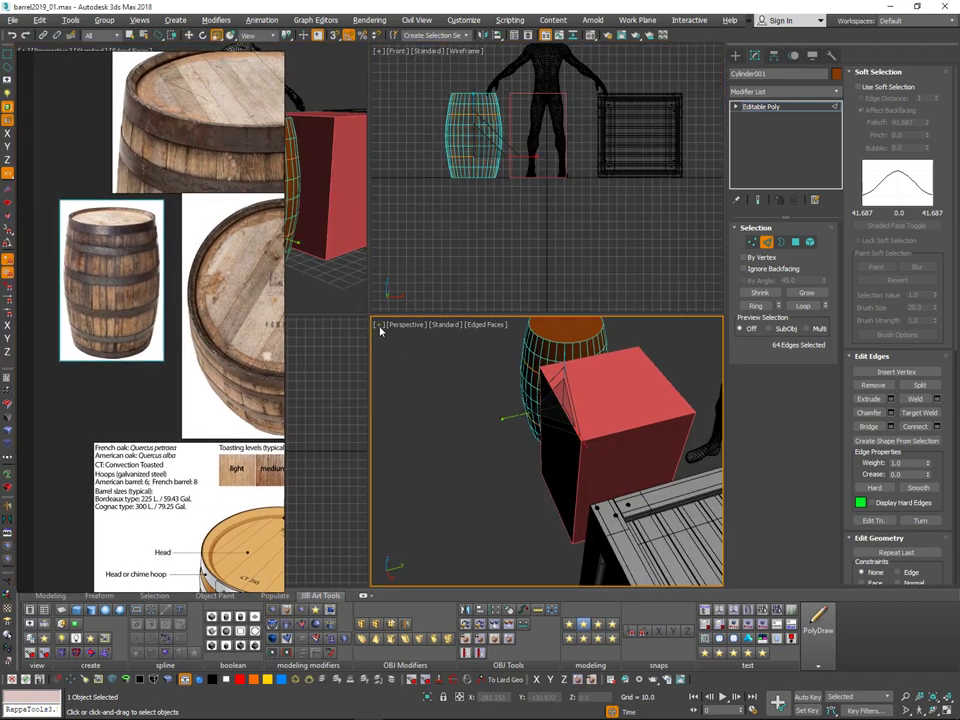
left_click(380, 333)
left_click(430, 461)
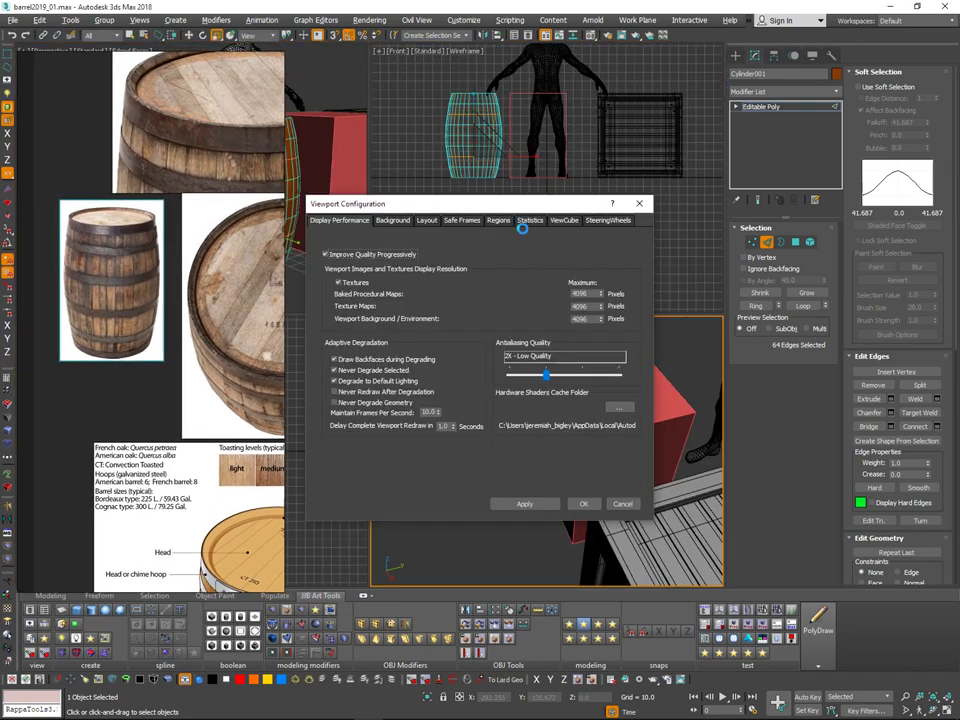
left_click(639, 204)
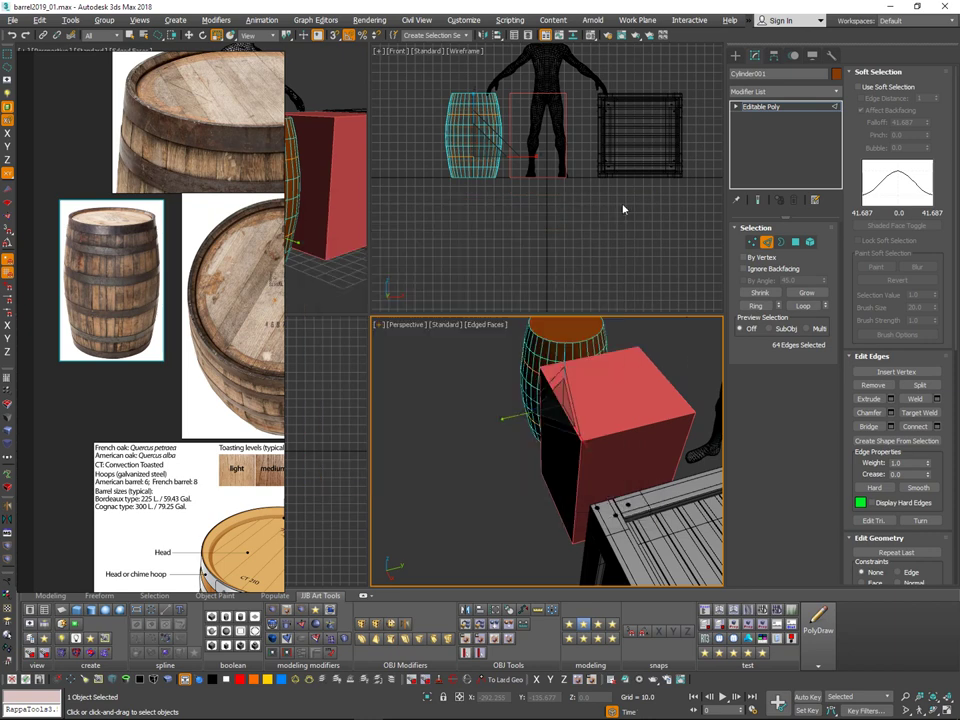
Step: Change the viewport layout to two side-by-side views, both set to Perspective
left_click(380, 326)
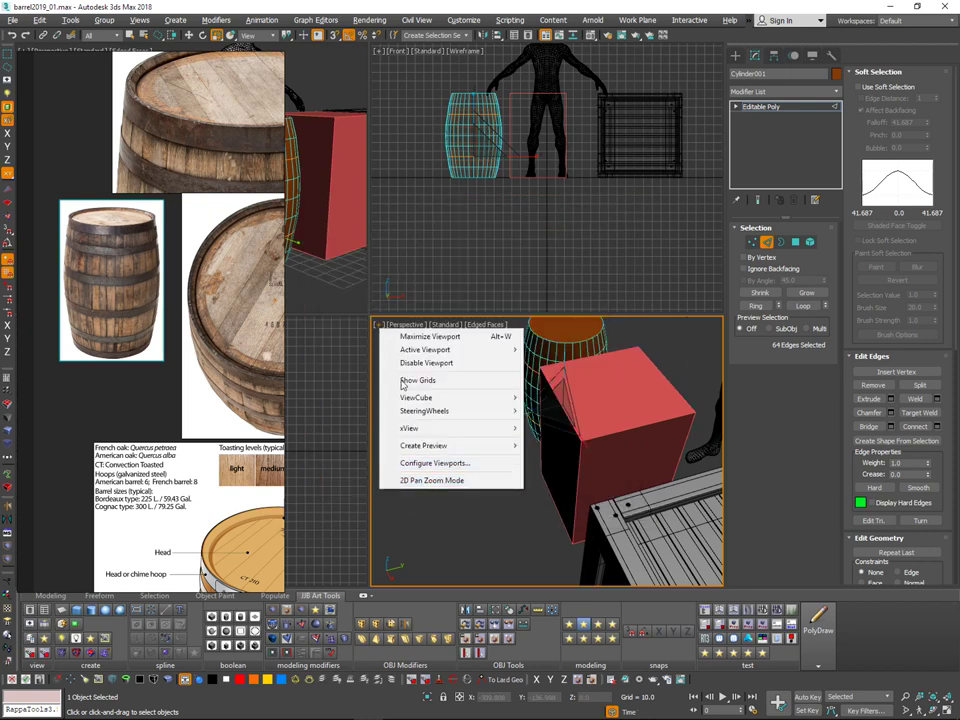
left_click(445, 466)
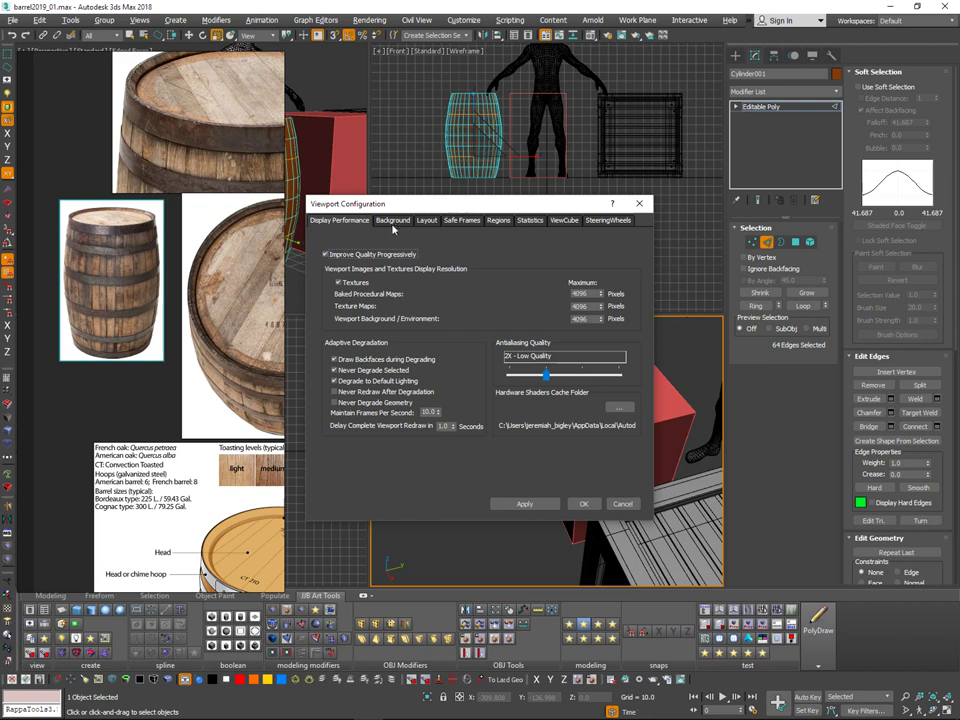
left_click(428, 220)
left_click(399, 256)
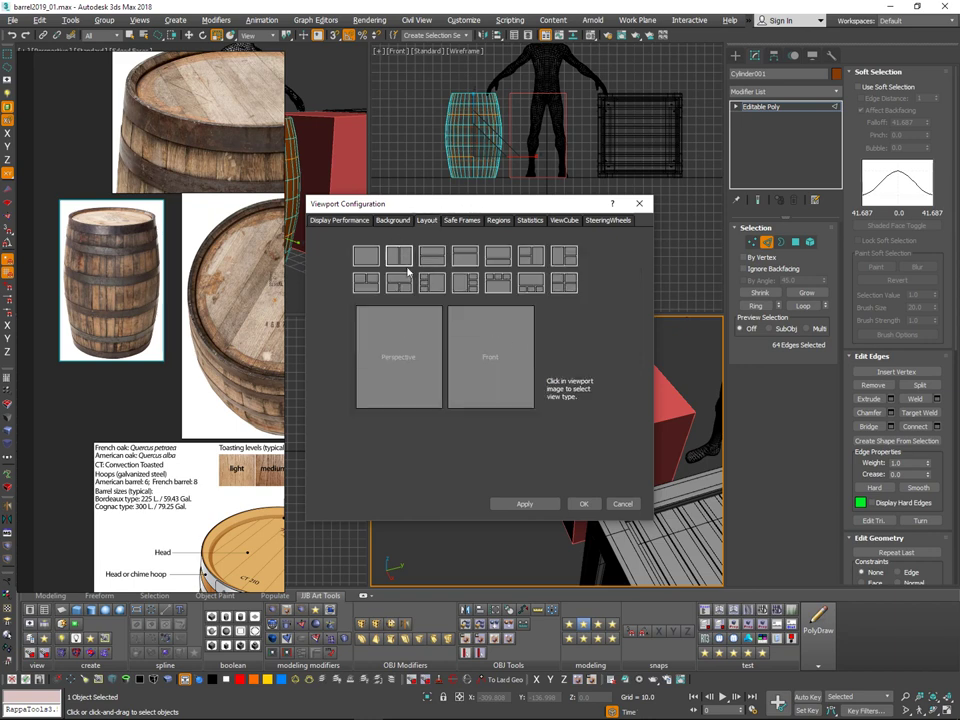
left_click(478, 365)
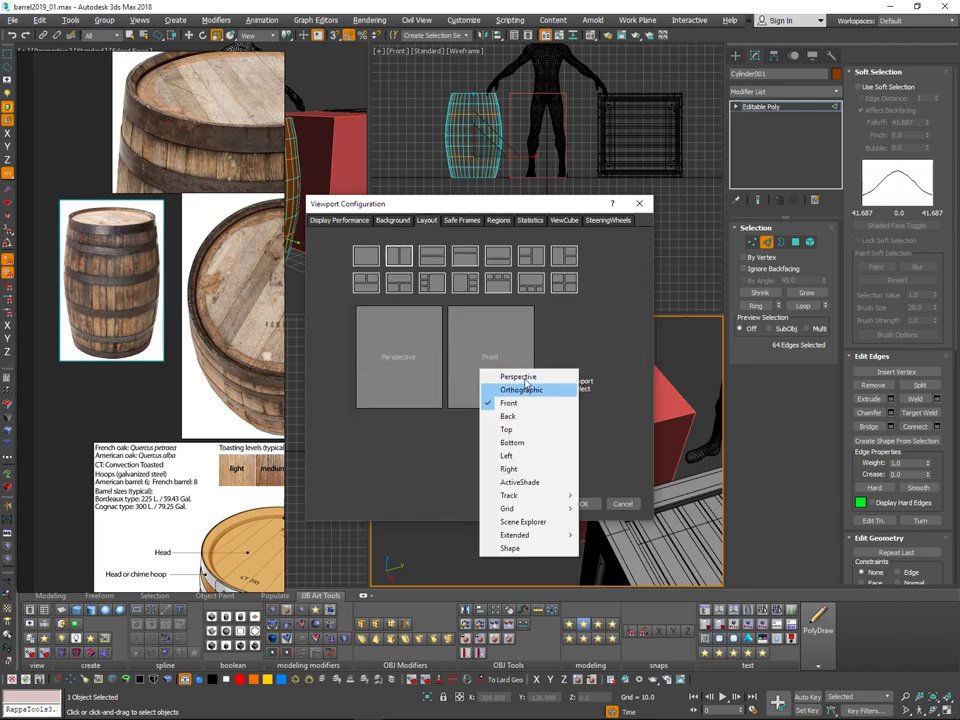
left_click(500, 375)
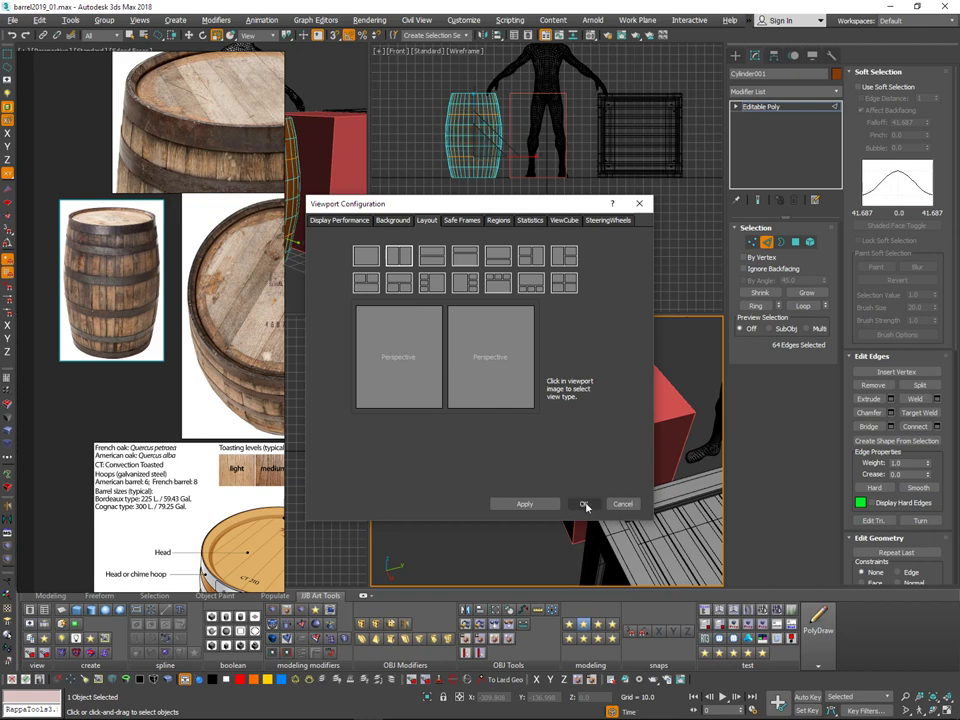
left_click(583, 504)
Step: Move the viewport divider so the second Perspective view fills most of the workspace, and reposition the reference board over the first view
left_click_drag(368, 315, 208, 302)
right_click_drag(191, 295, 190, 288)
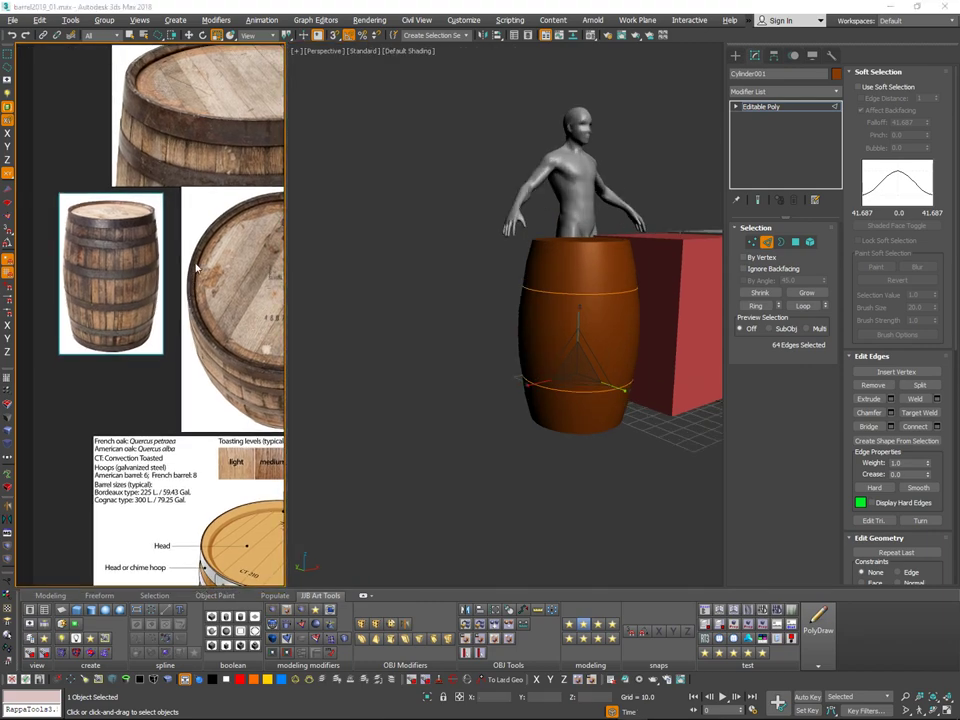
middle_click_drag(450, 310, 565, 348, "alt")
scroll(553, 317, "up", 5)
scroll(553, 317, "down", 4)
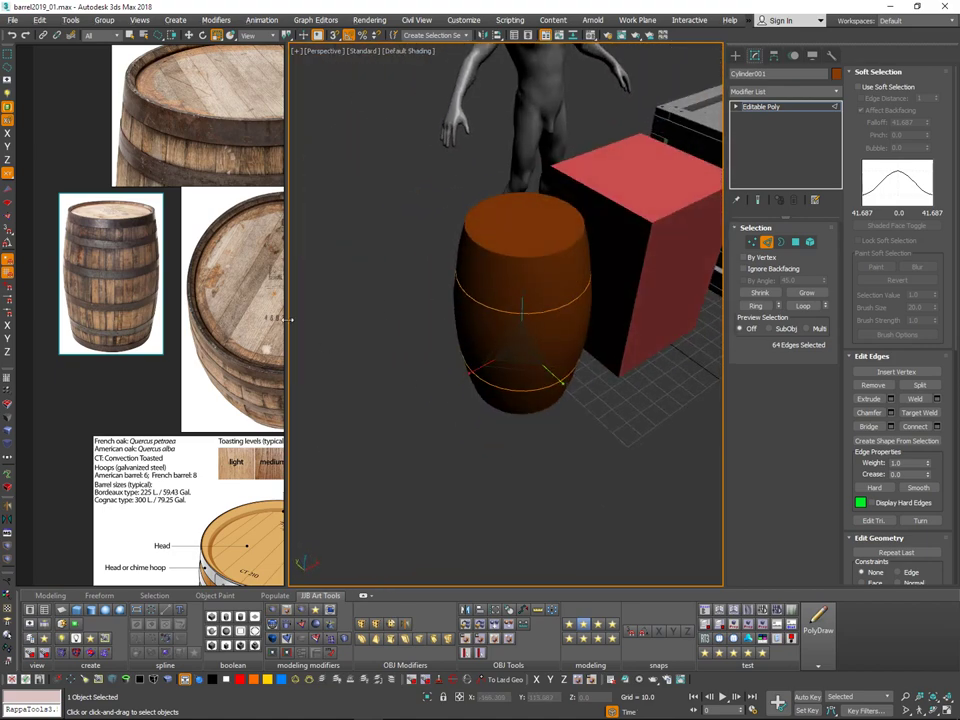
left_click_drag(288, 320, 65, 340)
middle_click_drag(503, 292, 521, 262, "alt")
scroll(521, 262, "down", 4)
middle_click_drag(392, 372, 335, 337, "alt")
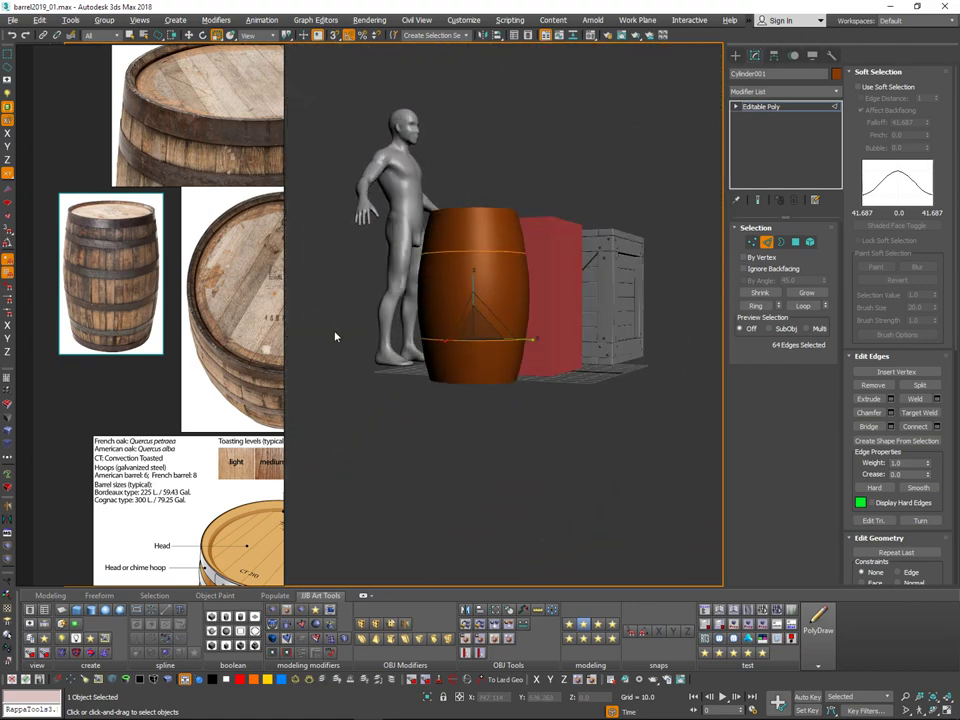
Step: Try a wider first view by shifting the reference board and the viewport divider, and restore the previous split
right_click_drag(46, 242, 152, 242)
left_click_drag(63, 245, 416, 243)
right_click_drag(293, 242, 190, 241)
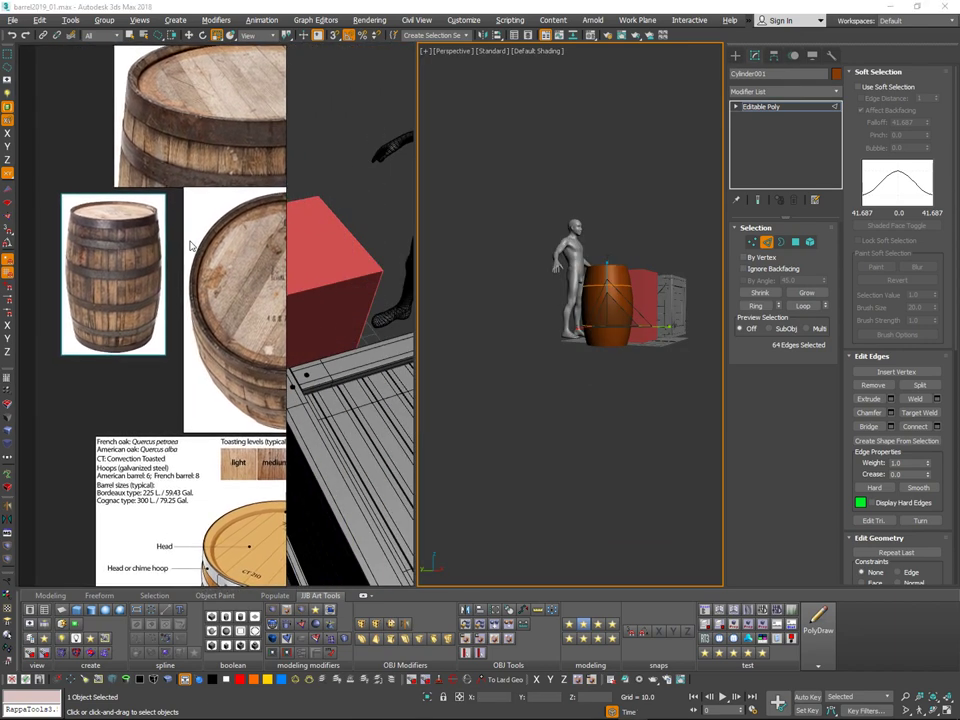
left_click_drag(416, 243, 283, 268)
Step: Frame the barrel closely in the Perspective view and turn on the edged faces display
mouse_move(560, 320)
middle_mouse_down("alt")
mouse_move(462, 374)
mouse_move(512, 318)
mouse_move(556, 314)
middle_mouse_up("alt")
scroll(487, 337, "up", 3)
middle_click_drag(556, 314, 531, 285, "alt")
scroll(508, 287, "up", 4)
middle_click_drag(531, 285, 499, 215)
key("F4")
scroll(499, 215, "up", 3)
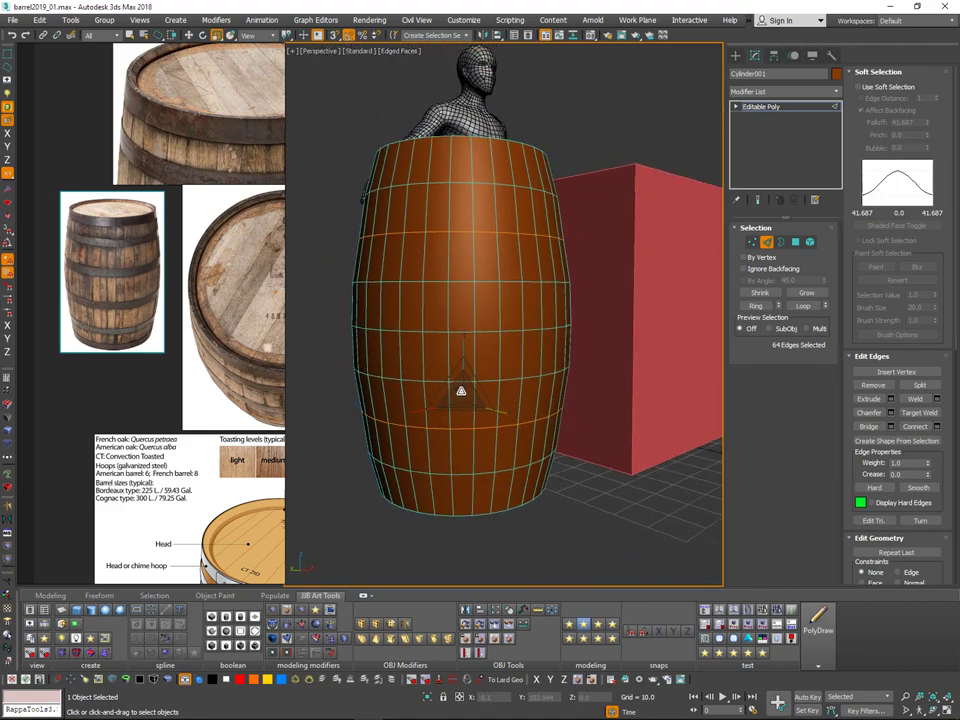
Step: Slightly scale the two selected edge loops to refine the barrel's curve
middle_click_drag(464, 394, 462, 414, "alt")
left_click_drag(464, 414, 465, 413)
scroll(655, 366, "down", 3)
middle_click_drag(655, 366, 565, 331, "alt")
scroll(565, 331, "up", 4)
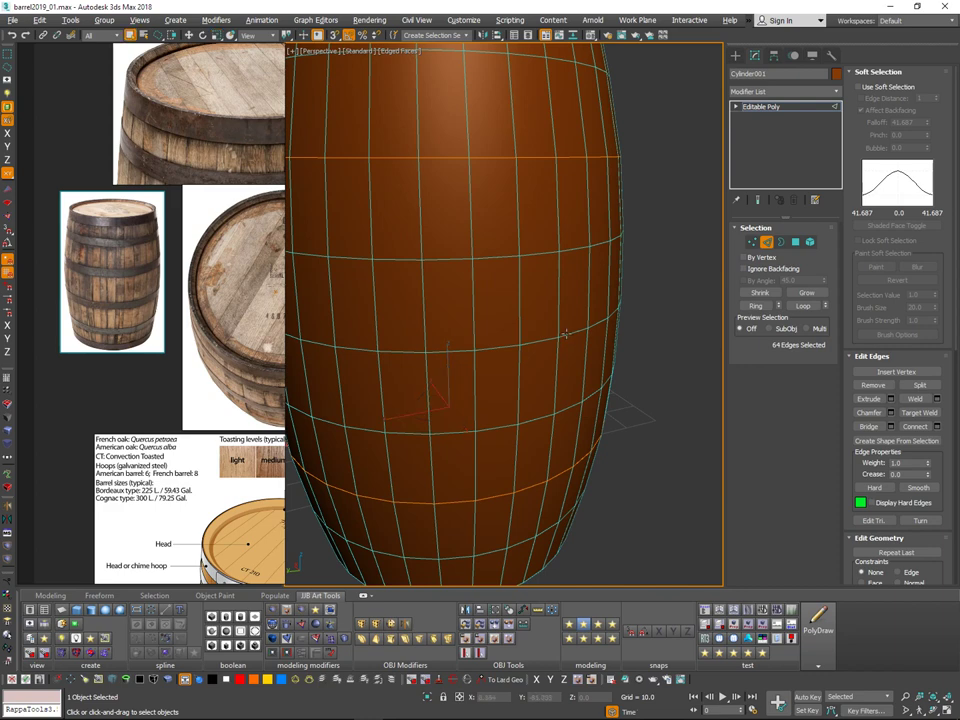
Step: Select the single edge loop below the barrel's middle and fine-tune its scale offset to about 99.89% in a Scale Transform Type-In beside the barrel
scroll(567, 331, "down", 6)
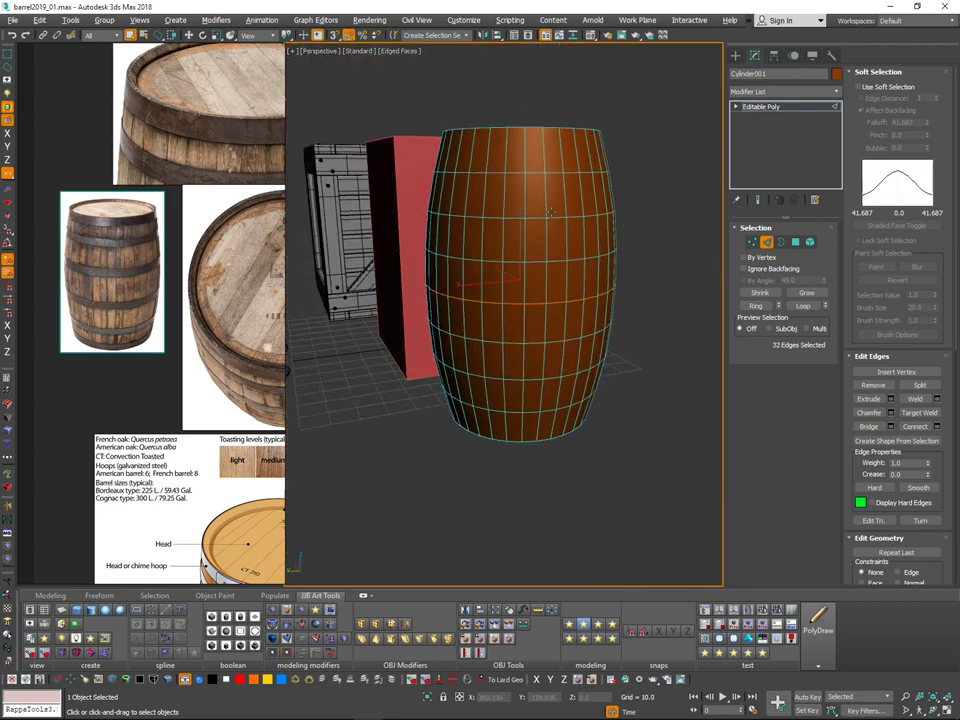
middle_click_drag(514, 311, 516, 289, "alt")
key("F12")
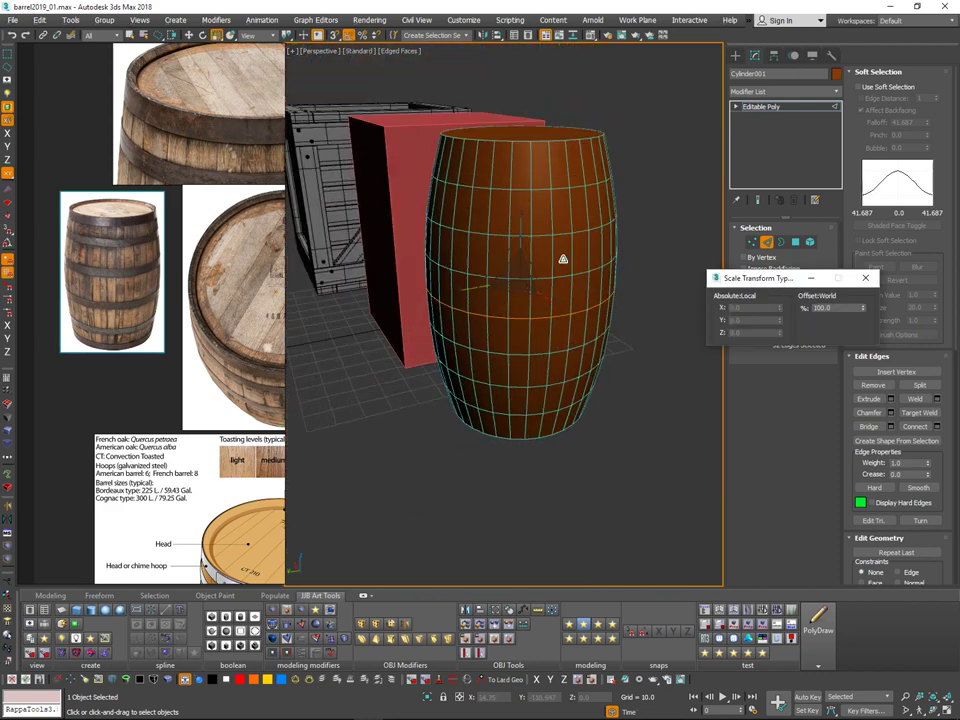
left_click_drag(776, 280, 373, 430)
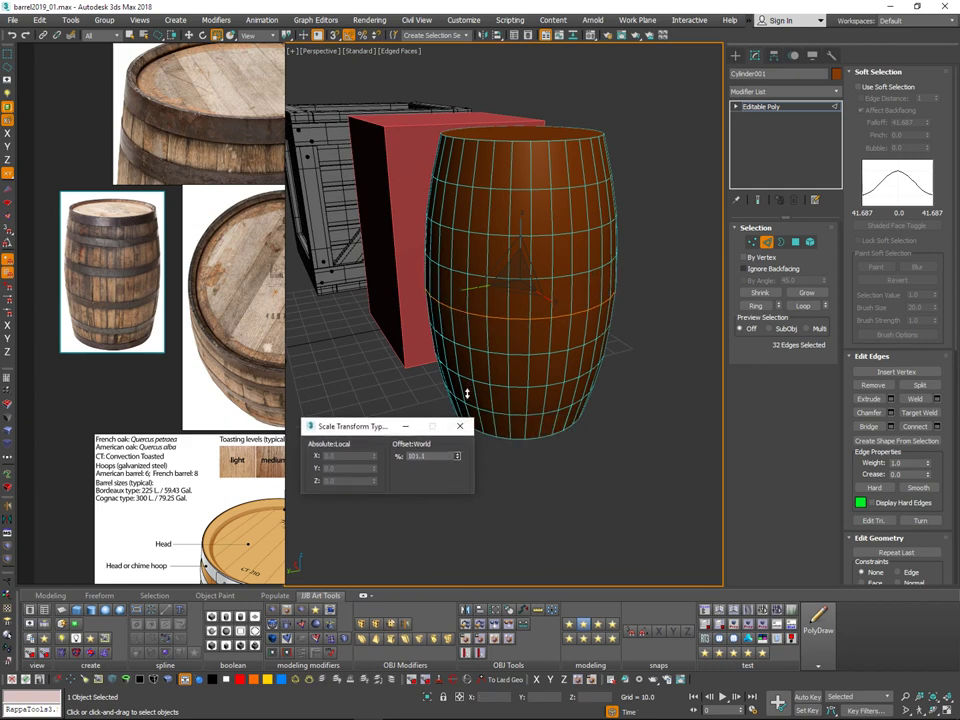
left_click_drag(373, 432, 419, 430)
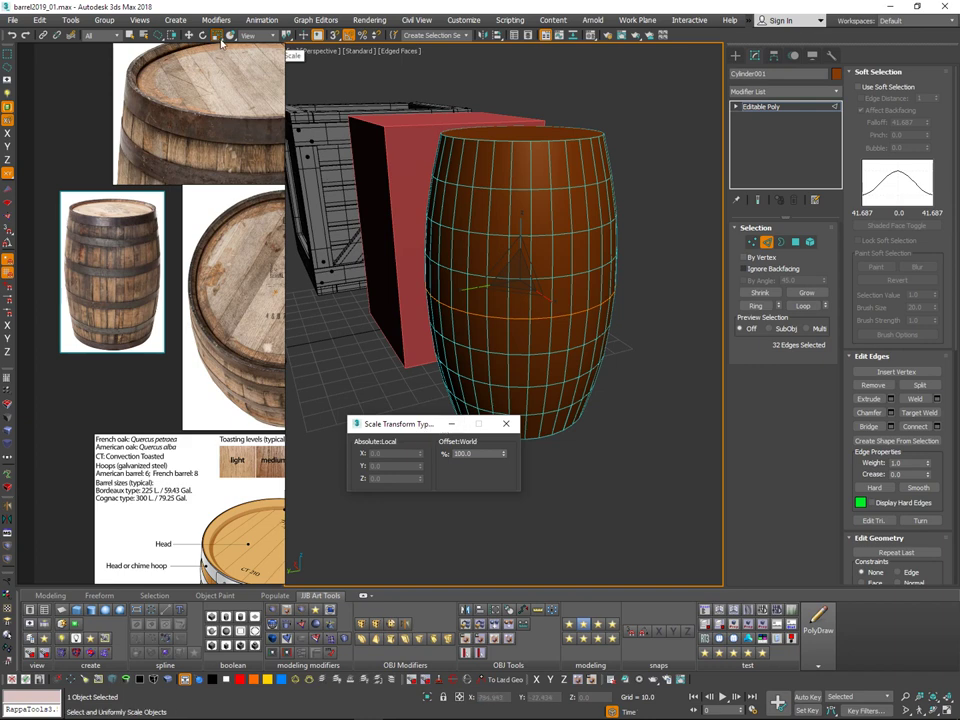
left_click_drag(407, 427, 348, 432)
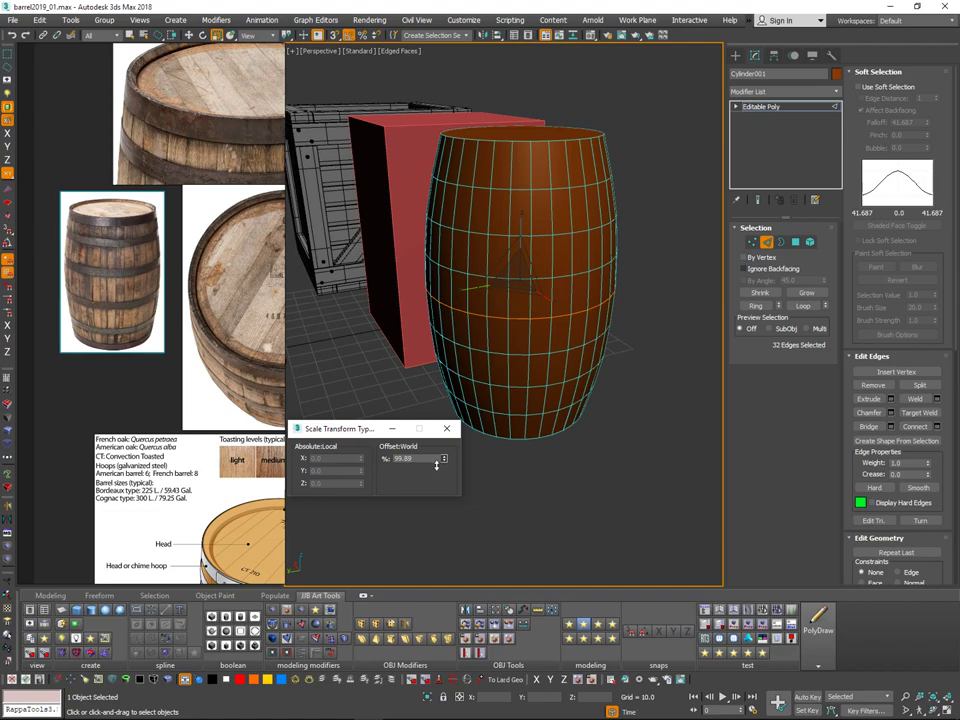
Step: Examine the barrel's curved silhouette from several angles and return to object-level editing
mouse_move(619, 385)
middle_mouse_down("alt")
mouse_move(477, 330)
mouse_move(361, 365)
mouse_move(347, 404)
mouse_move(568, 376)
mouse_move(604, 387)
middle_mouse_up("alt")
middle_click_drag(543, 350, 511, 358, "alt")
middle_click_drag(572, 270, 603, 338, "alt")
scroll(548, 325, "down", 4)
scroll(544, 350, "up", 1)
scroll(548, 345, "up", 2)
left_click(796, 243)
key("ctrl+q")
key("ctrl+q")
key("ctrl+q")
key("ctrl+q")
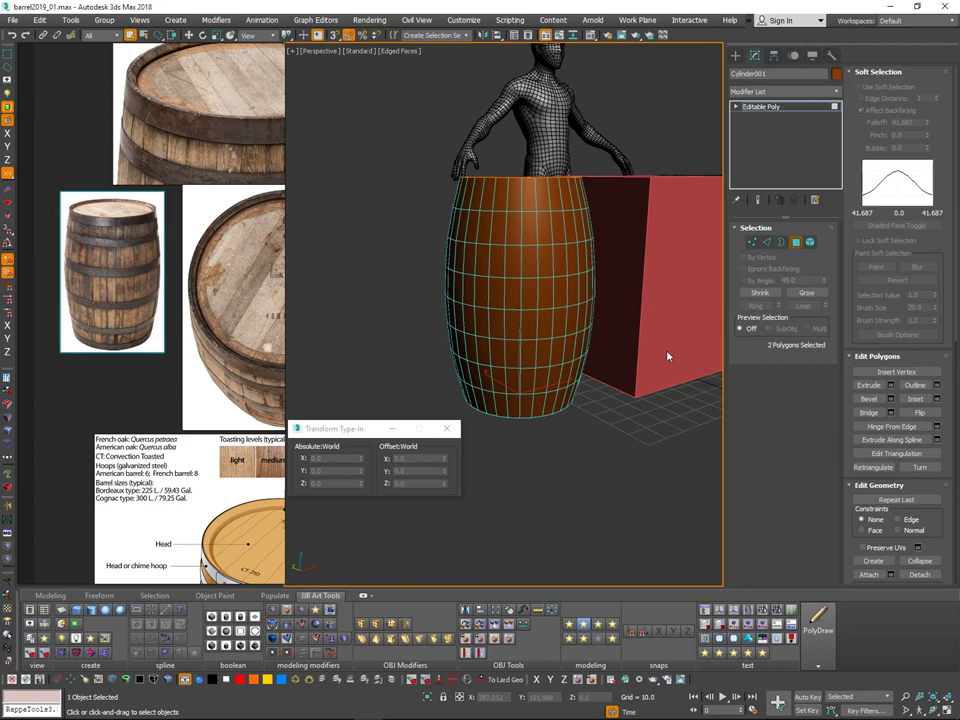
key("4")
Step: Remove the straight cylinder hidden inside the barrel, restore the deleted barrel by undoing, and select it
middle_click_drag(580, 448, 556, 488, "alt")
left_click(554, 480)
left_click(522, 357)
key("Delete")
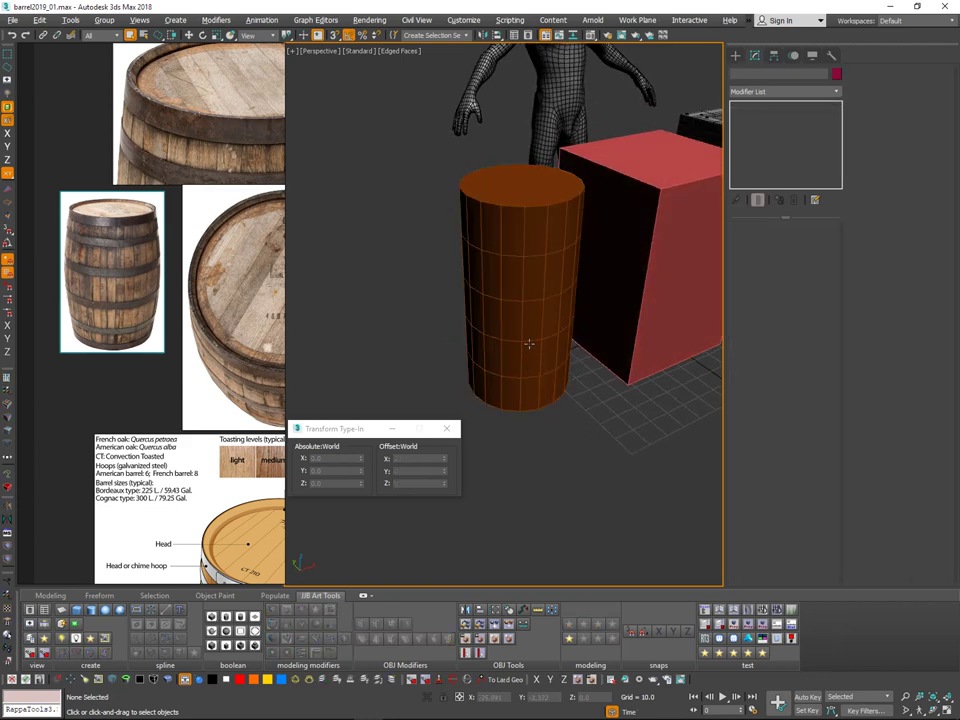
left_click(534, 322)
key("Delete")
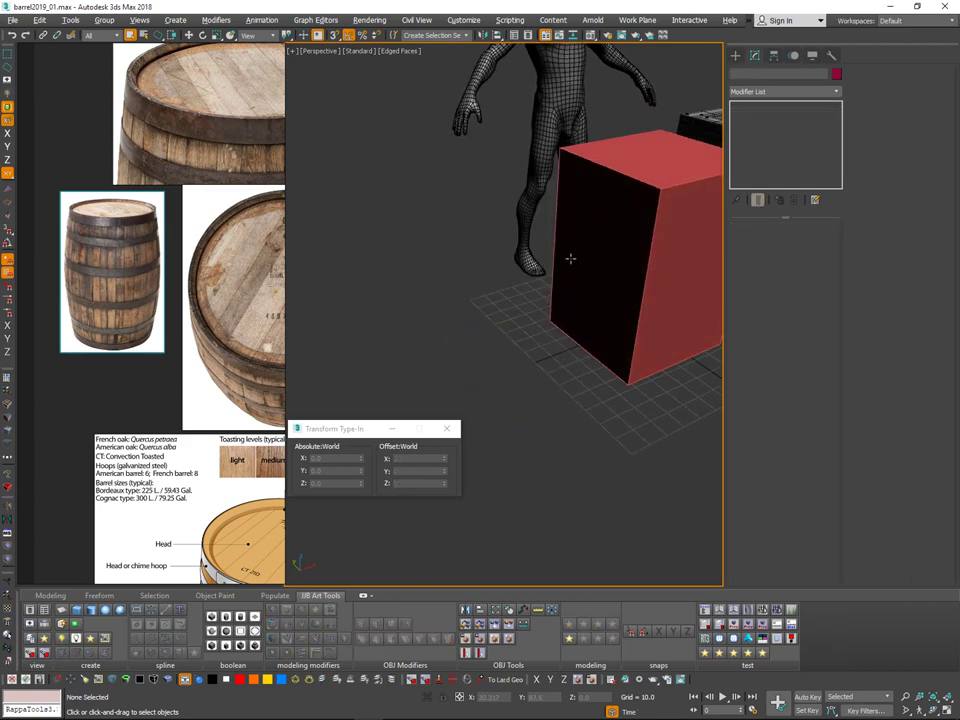
key("ctrl+z")
key("ctrl+z")
middle_click_drag(537, 350, 530, 373, "alt")
left_click(530, 378)
middle_click_drag(569, 308, 578, 322, "alt")
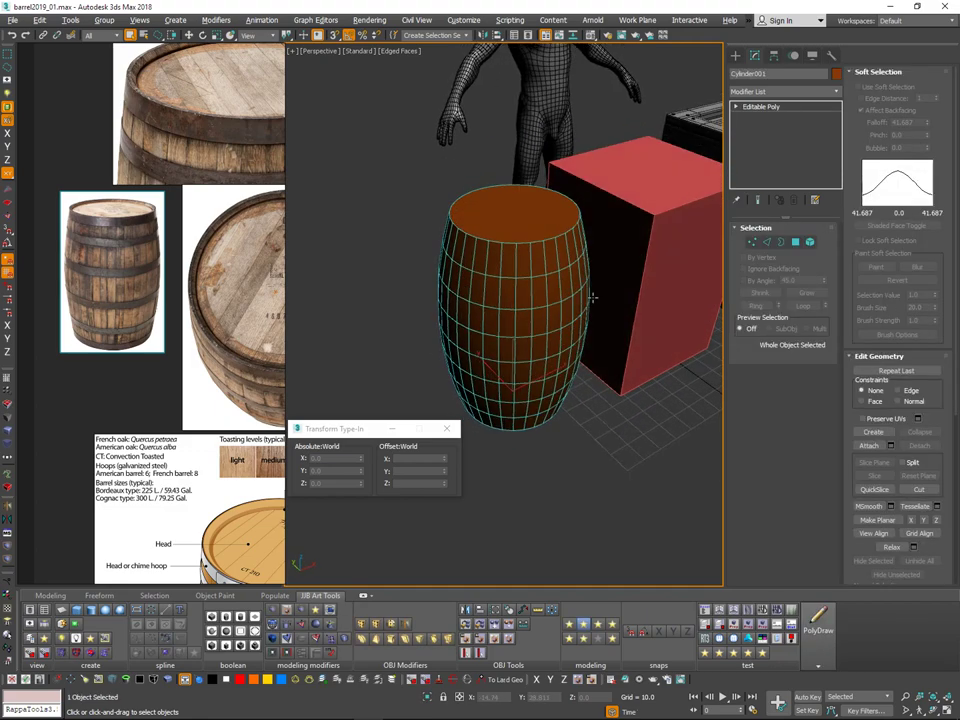
Step: Delete the red size-reference box beside the barrel
middle_click_drag(695, 270, 580, 362)
left_click(600, 340)
key("Delete")
Step: Quick-align the barrel to the wooden crate
scroll(604, 345, "down", 6)
left_click(534, 340)
key("shift+a")
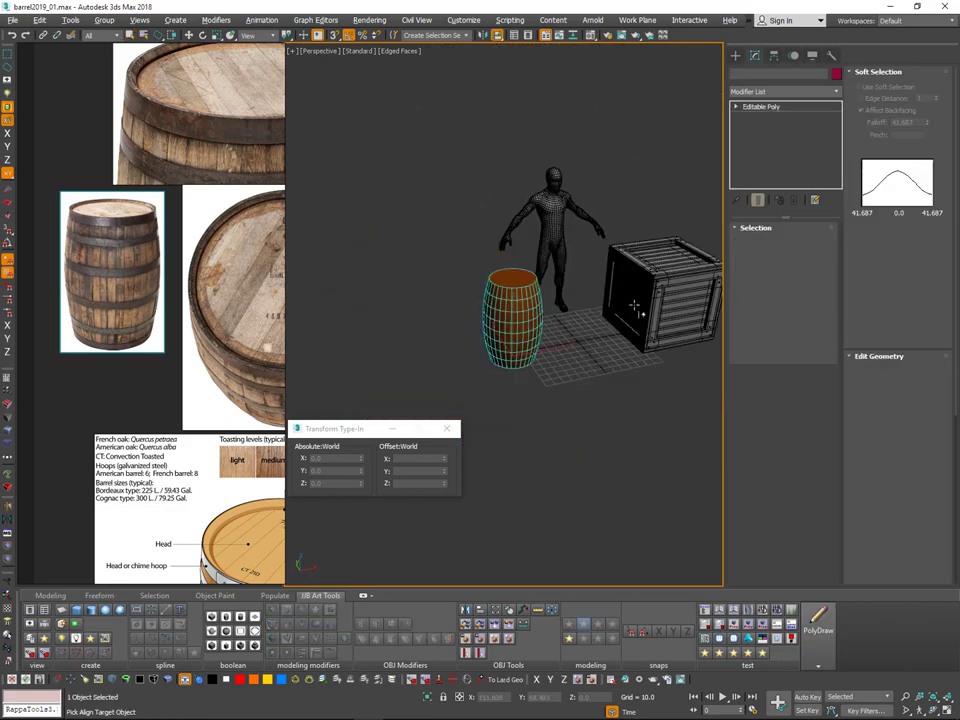
left_click(637, 312)
Step: Move the barrel along X out of the crate to about X 1.749, and deselect it
key("w")
middle_click_drag(645, 296, 695, 321, "alt")
left_click_drag(690, 310, 645, 315)
middle_click_drag(645, 315, 664, 251, "alt")
scroll(664, 251, "up", 6)
middle_click_drag(602, 245, 698, 263, "alt")
scroll(707, 206, "down", 5)
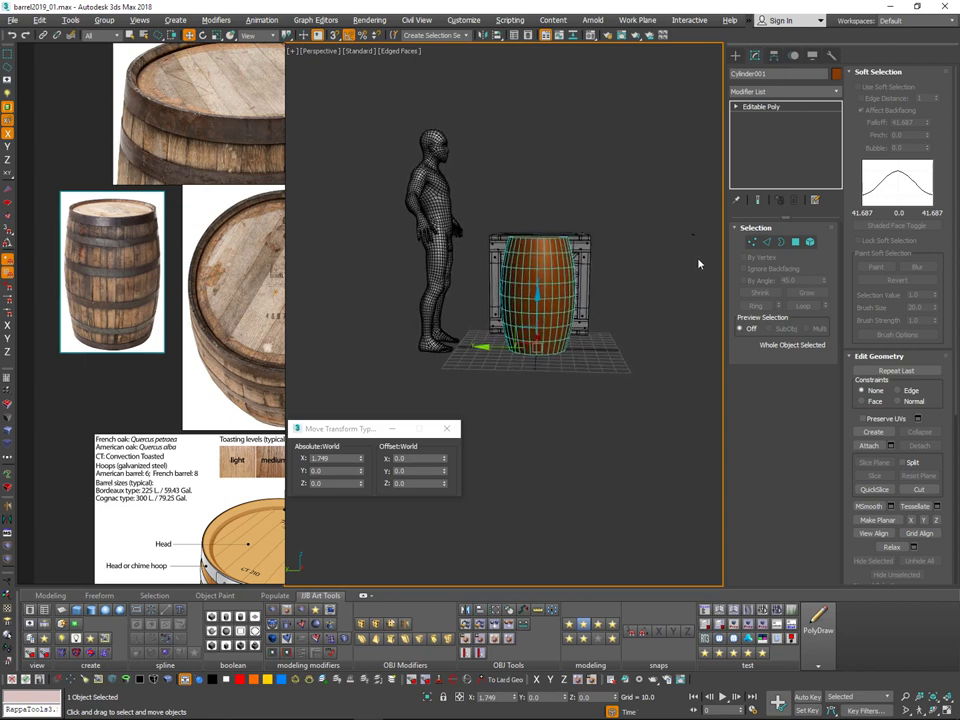
left_click_drag(673, 274, 672, 272)
mouse_move(660, 305)
middle_mouse_down("alt")
mouse_move(615, 458)
mouse_move(618, 490)
middle_mouse_up("alt")
mouse_move(598, 305)
middle_mouse_down()
mouse_move(594, 327)
mouse_move(604, 300)
mouse_move(591, 266)
mouse_move(526, 313)
middle_mouse_up()
left_click(608, 328)
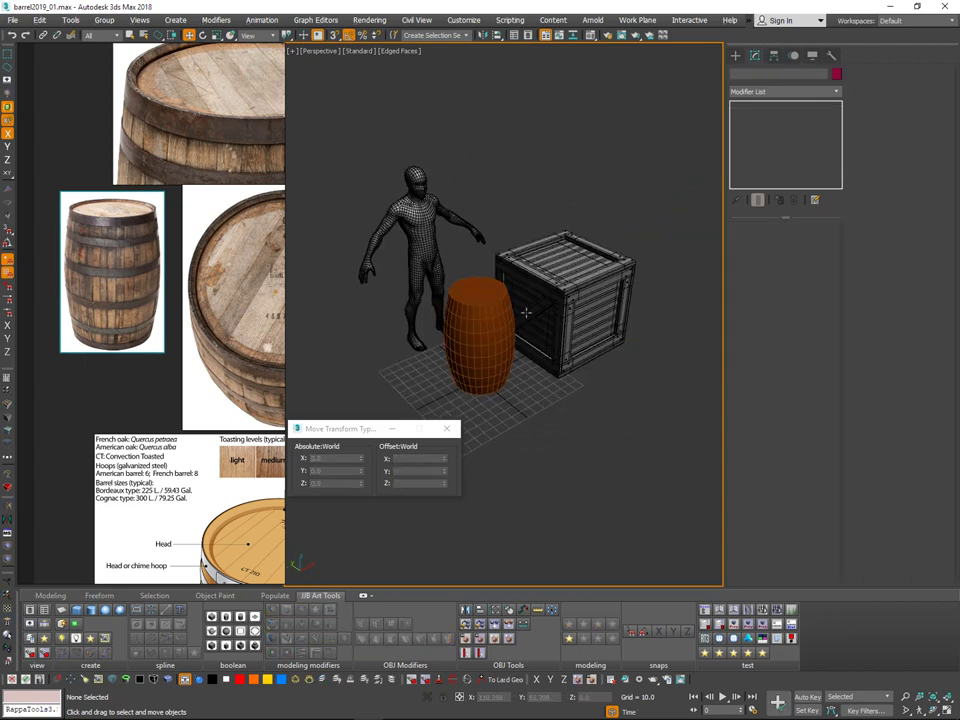
Step: Select the barrel and enlarge the reference board around the photo of the barrel head
scroll(493, 316, "up", 5)
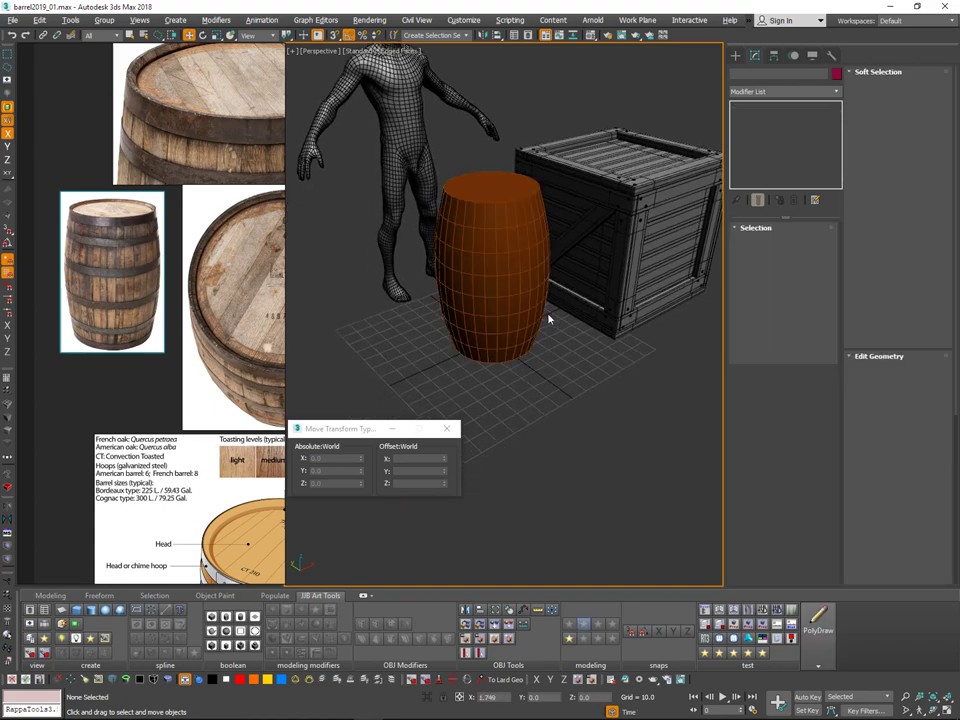
middle_click_drag(525, 313, 604, 345, "alt")
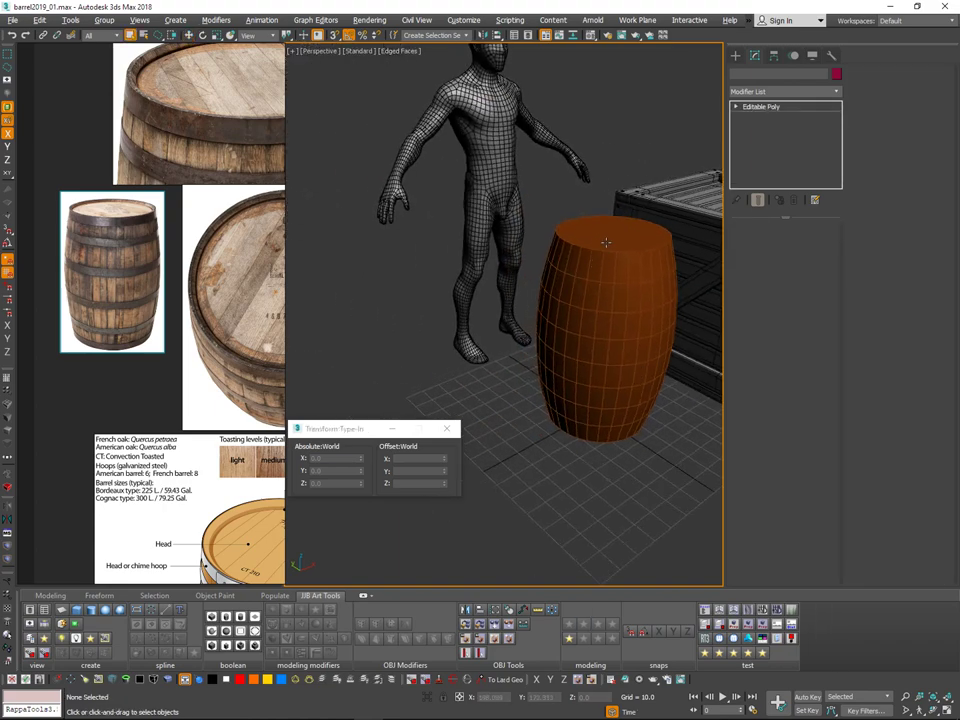
left_click(606, 242)
middle_click_drag(606, 242, 506, 336)
middle_click_drag(560, 275, 554, 226)
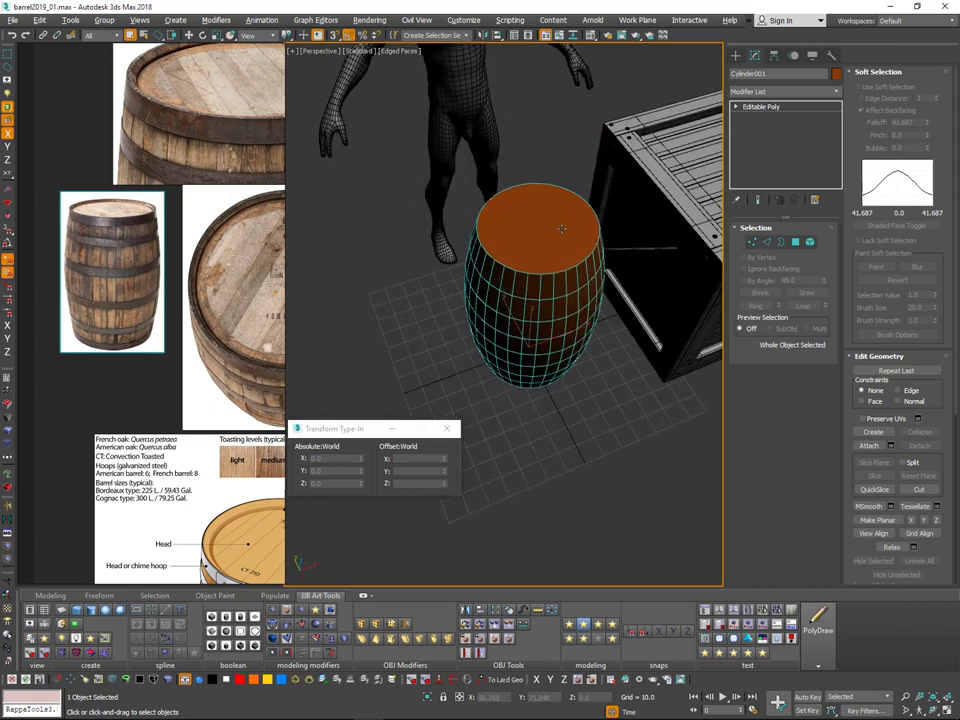
middle_click_drag(234, 209, 255, 157)
scroll(192, 243, "up", 3)
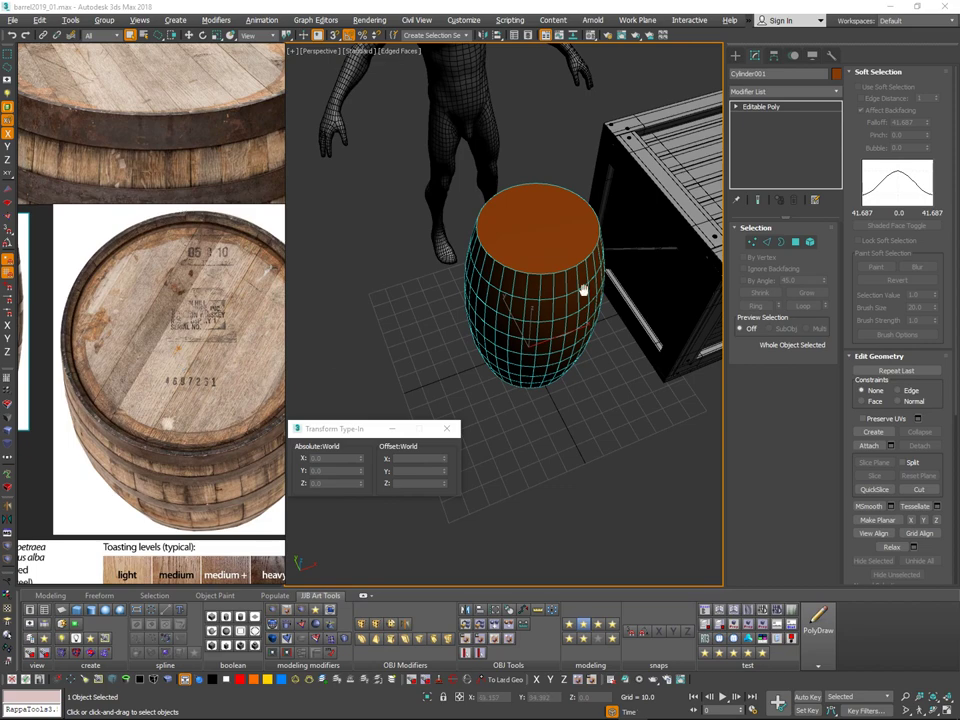
middle_click_drag(584, 290, 519, 206)
scroll(524, 284, "up", 2)
key("4")
left_click(531, 229)
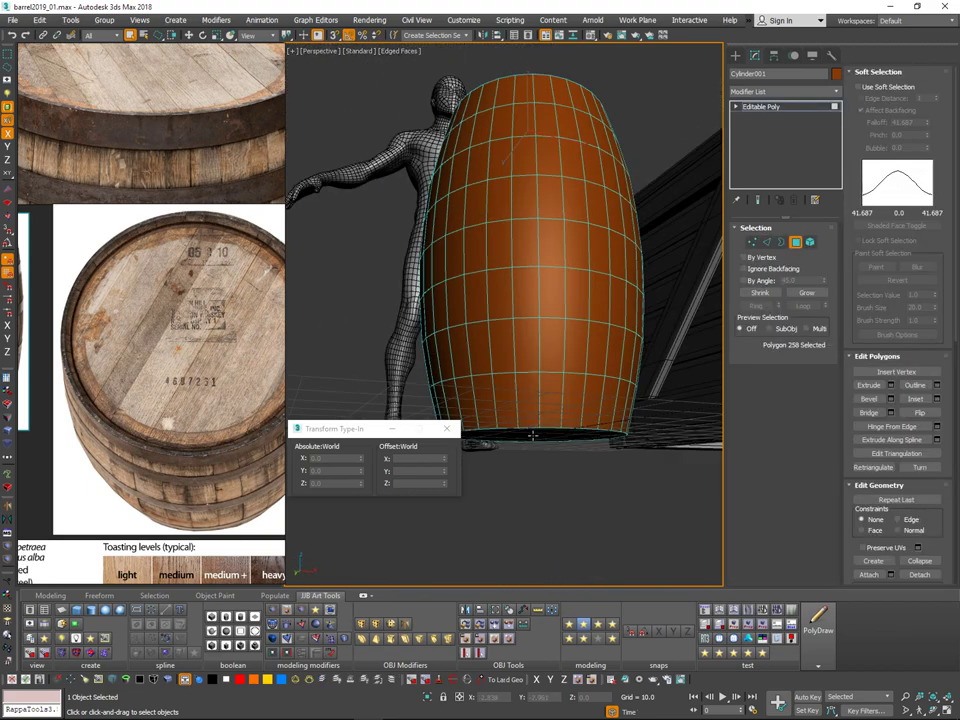
middle_click_drag(532, 436, 594, 349, "alt")
left_click(797, 244)
Step: Clone the barrel along X to about -161 as a Copy named "original base mesh"
scroll(570, 266, "down", 4)
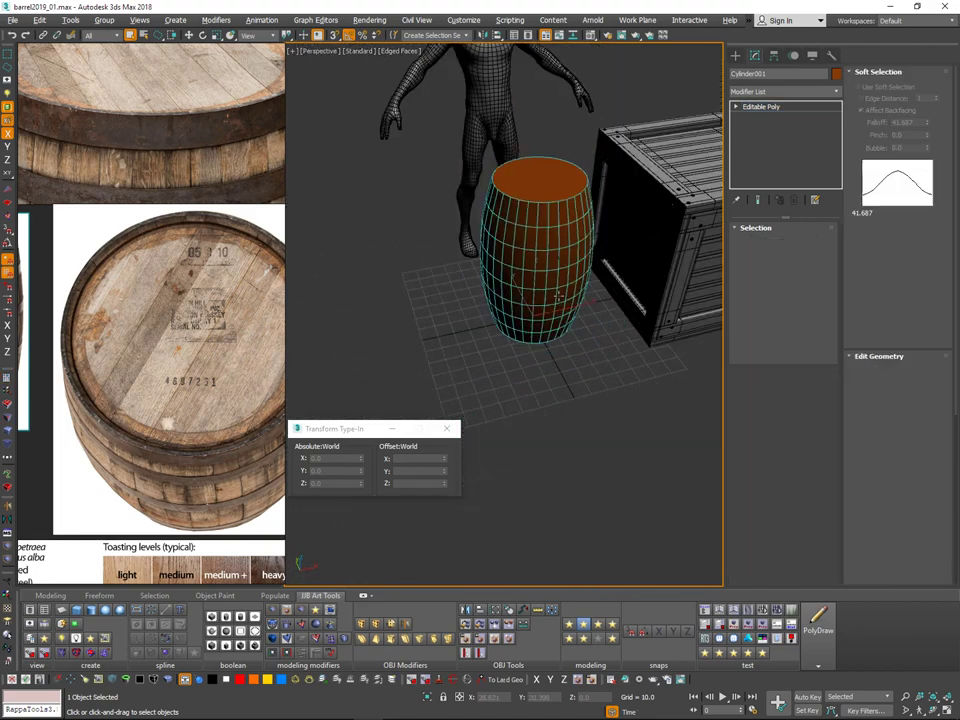
middle_click_drag(570, 266, 580, 294, "alt")
key("w")
left_click_drag(357, 354, 362, 347, "shift")
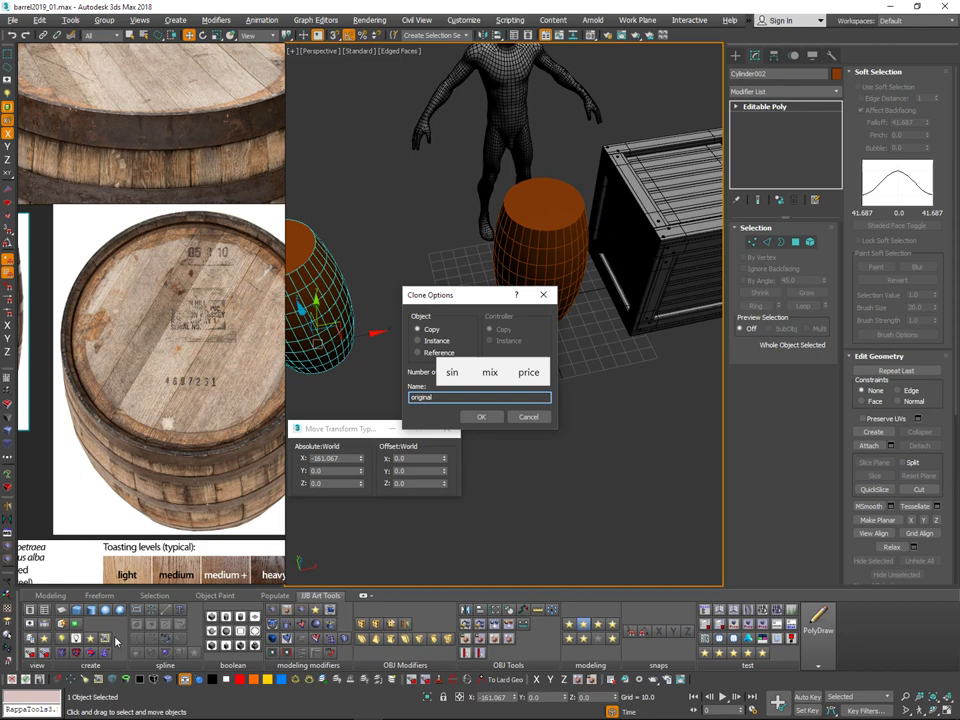
type("original base mesh")
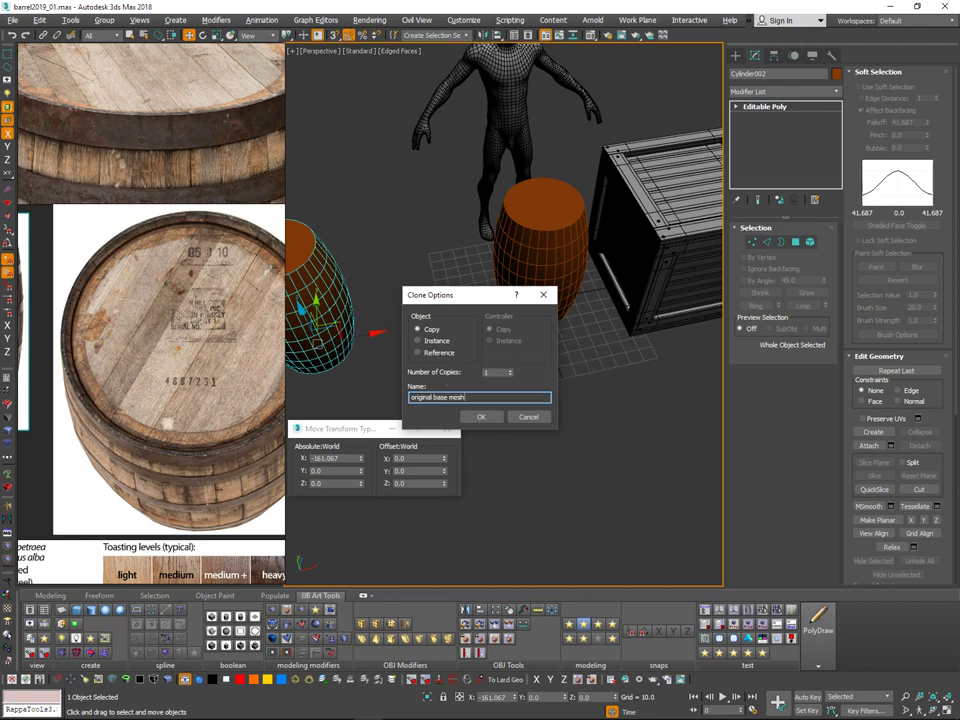
key("Return")
middle_click_drag(432, 267, 686, 133)
middle_click_drag(398, 254, 446, 288, "alt")
scroll(405, 287, "up", 1)
scroll(456, 279, "up", 1)
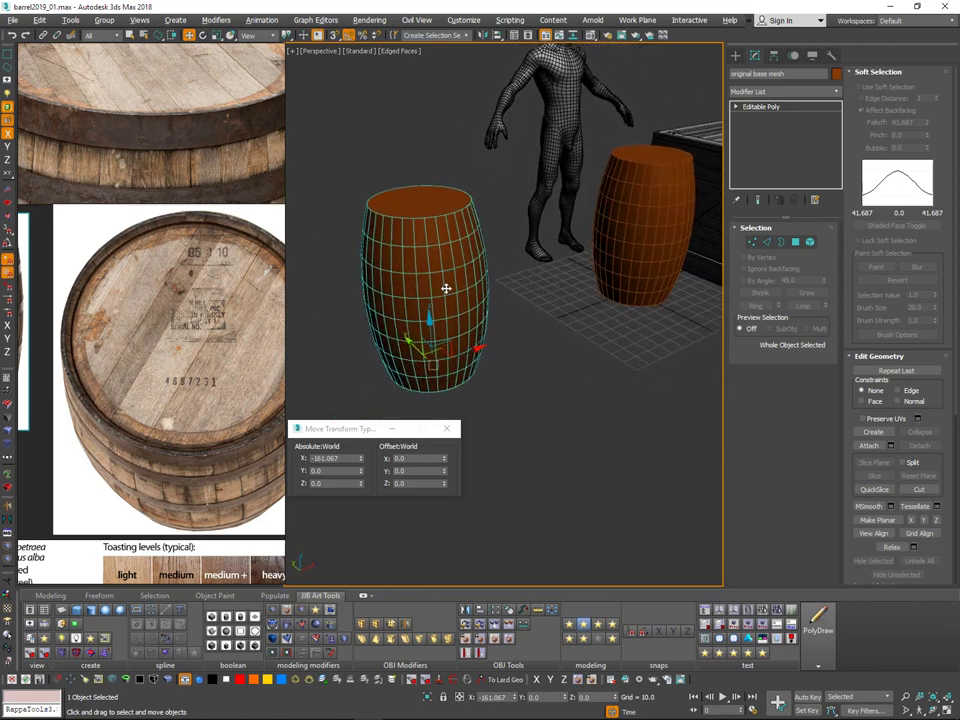
middle_click_drag(450, 234, 454, 259, "alt")
middle_click_drag(554, 266, 348, 358)
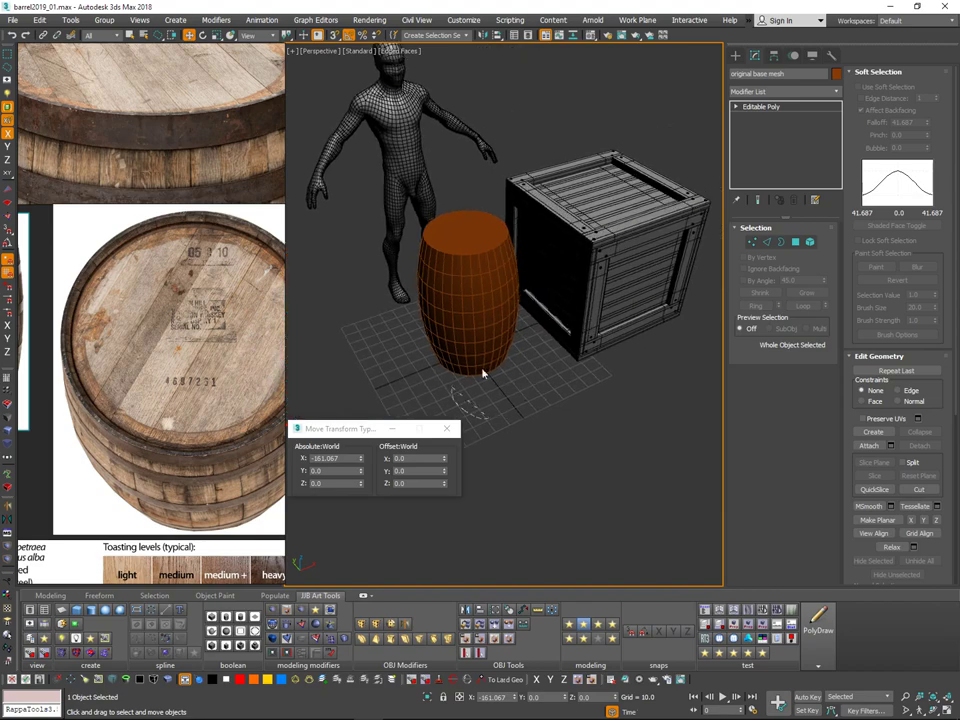
Step: Delete the top and bottom cap polygons of the barrel beside the crate, exit polygon editing and deselect it
left_click(478, 364)
middle_click_drag(408, 316, 452, 294, "alt")
scroll(500, 260, "up", 1)
middle_click_drag(525, 220, 529, 308, "alt")
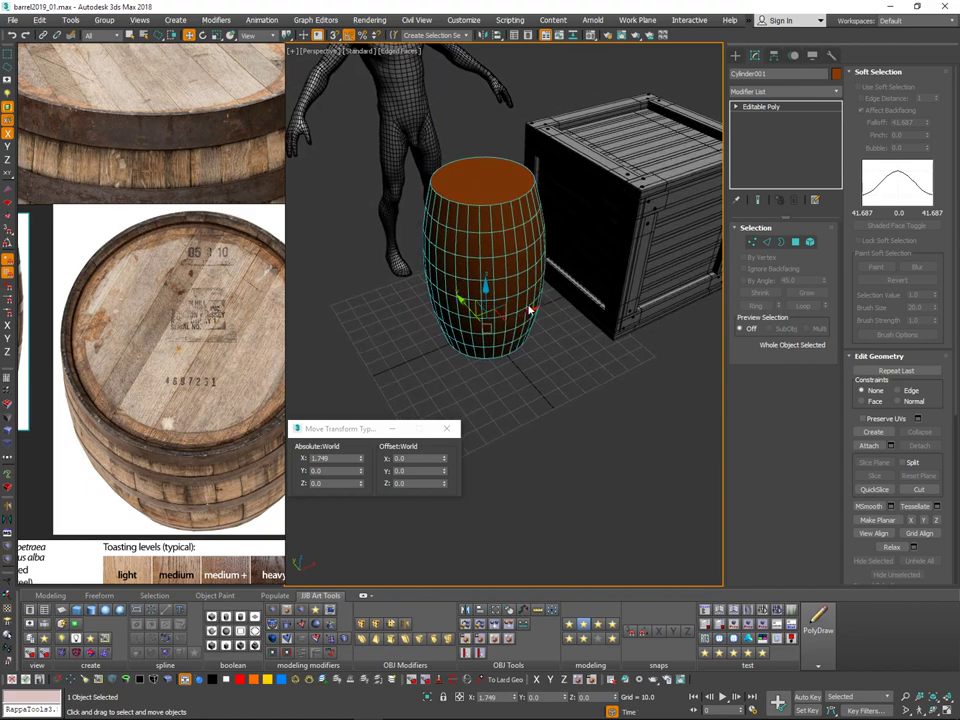
right_click(529, 306)
left_click(551, 474)
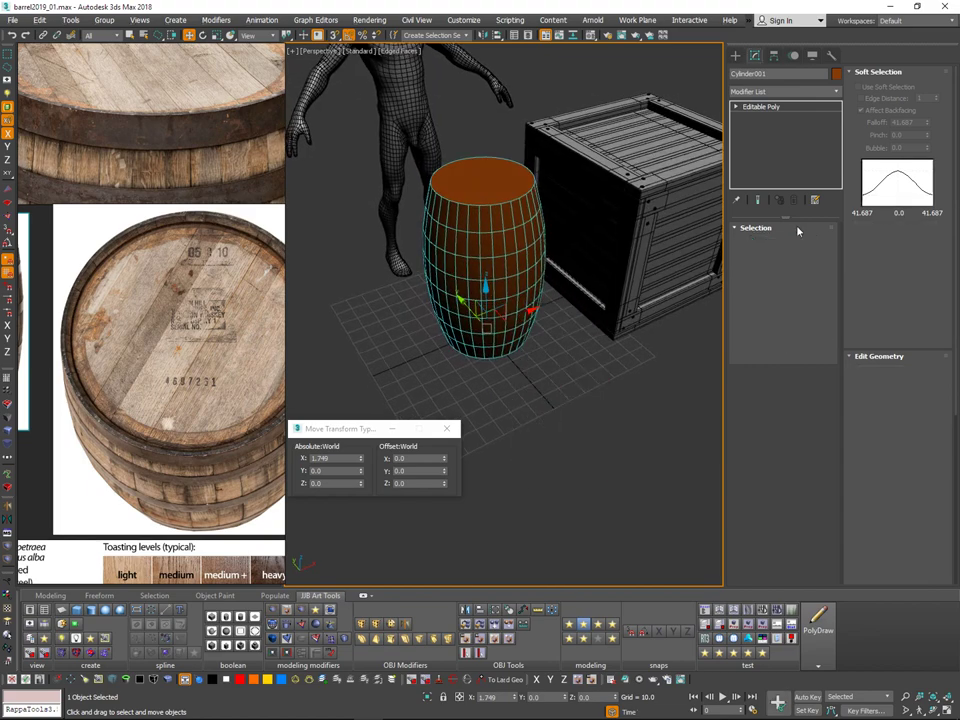
left_click(796, 241)
left_click(495, 193)
key("q")
middle_click_drag(501, 200, 528, 92, "alt")
left_click(504, 337, "ctrl")
key("Delete")
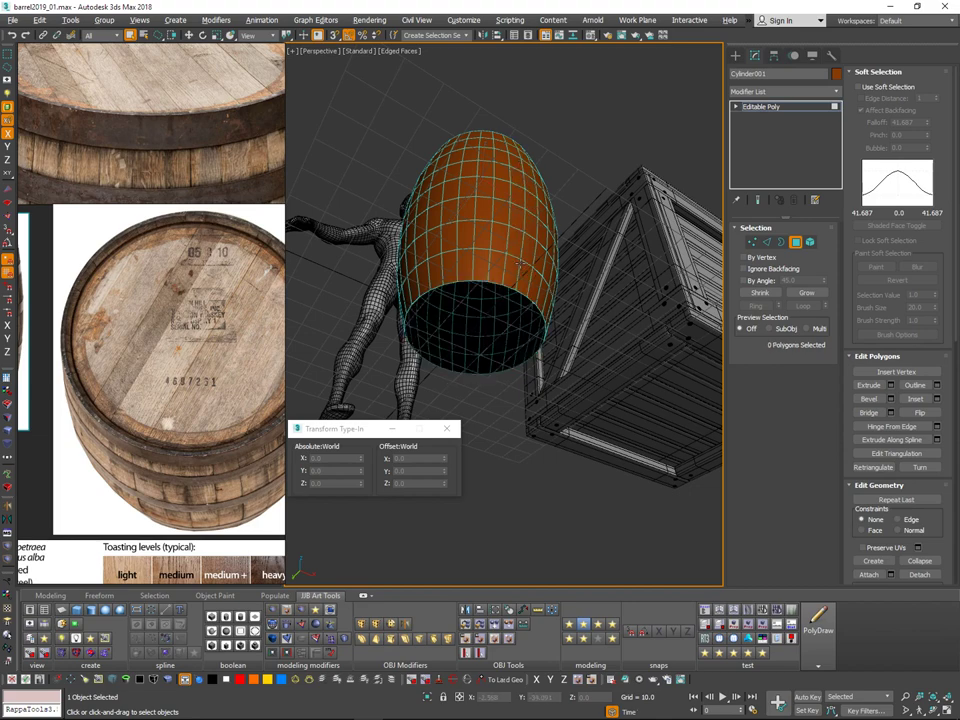
key("v")
middle_click_drag(521, 271, 520, 348, "alt")
left_click(796, 242)
left_click(630, 390)
Step: Reselect the open-ended barrel and examine its shell from several angles
scroll(594, 283, "down", 5)
mouse_move(594, 283)
middle_mouse_down("alt")
mouse_move(583, 212)
mouse_move(563, 207)
mouse_move(558, 235)
mouse_move(575, 231)
mouse_move(583, 279)
middle_mouse_up("alt")
scroll(560, 226, "up", 5)
scroll(476, 207, "up", 2)
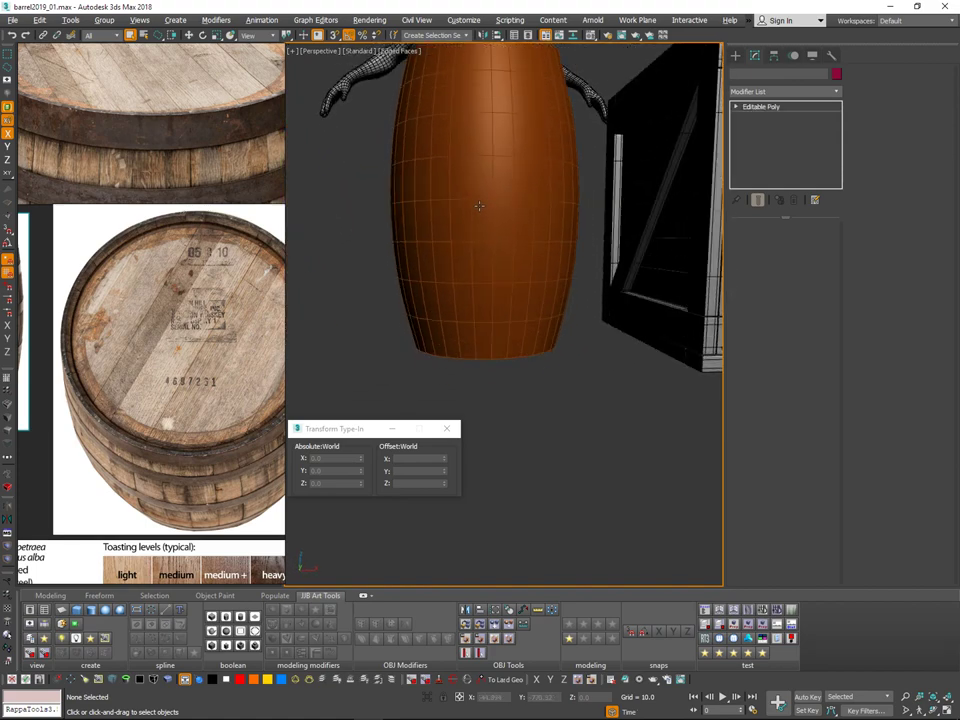
left_click(479, 205)
left_click(588, 302)
left_click(541, 279)
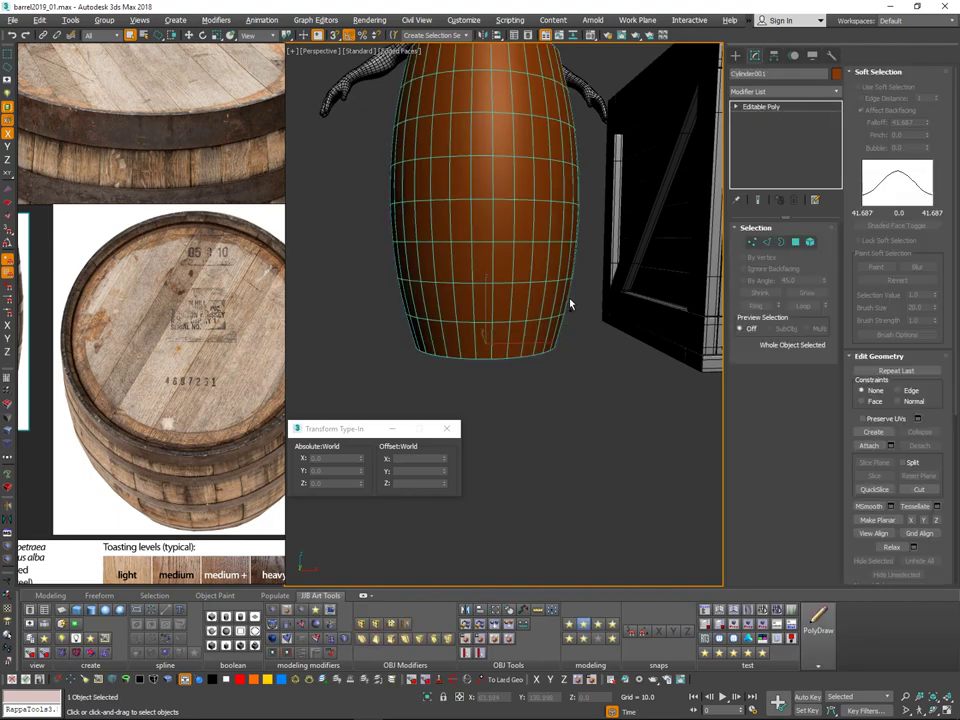
middle_click_drag(583, 285, 587, 311, "alt")
scroll(587, 311, "up", 3)
scroll(568, 345, "down", 5)
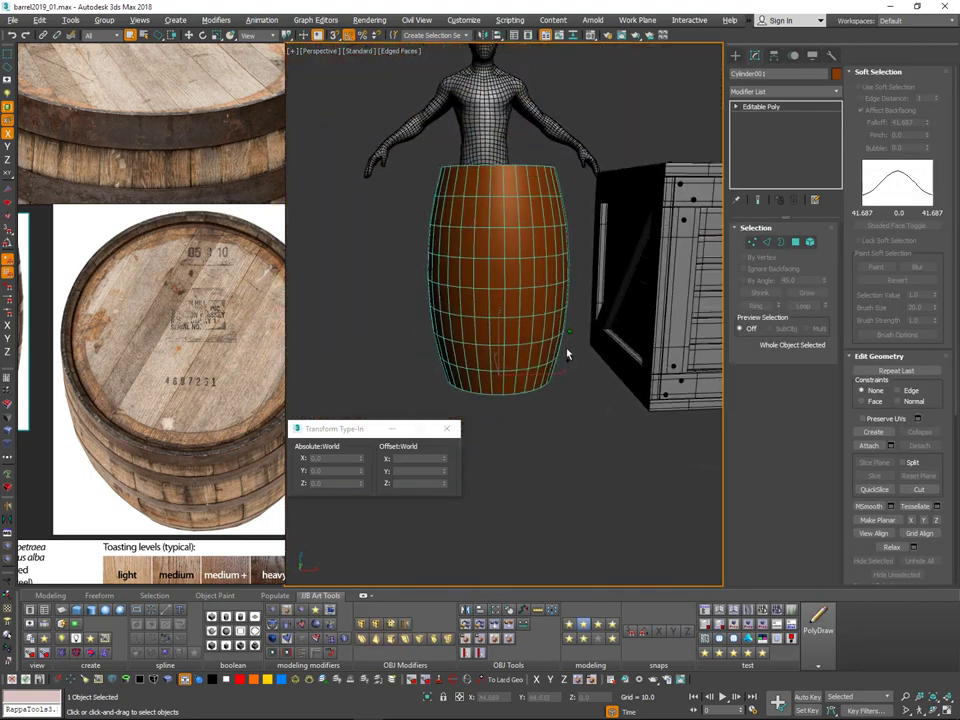
middle_click_drag(568, 354, 572, 309, "alt")
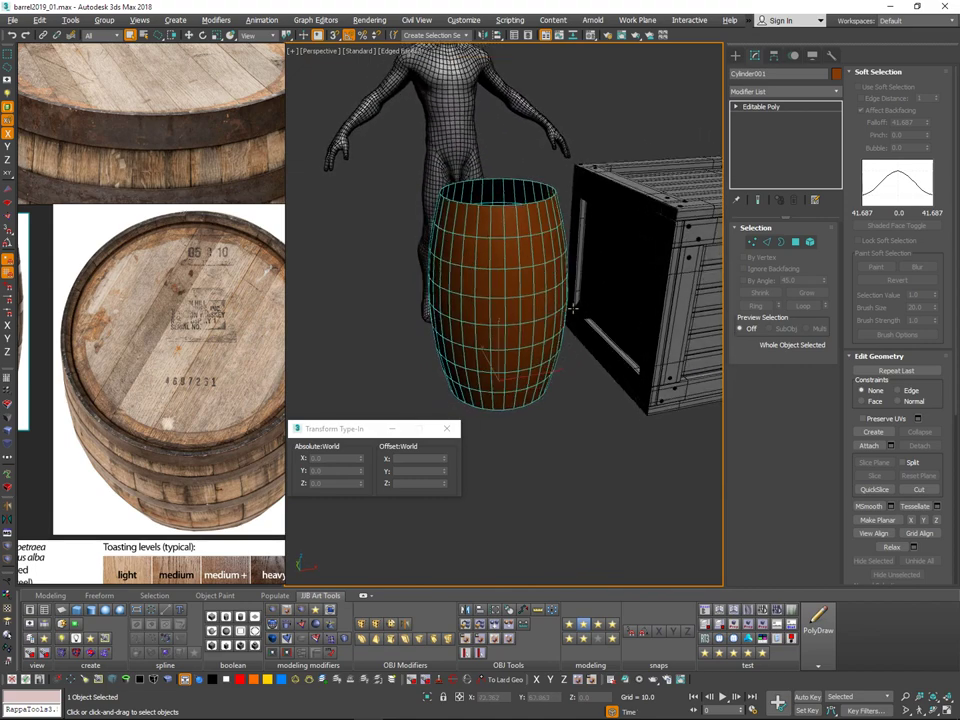
Step: Switch to edge editing and insert a new edge loop just below the barrel's top rim
middle_click_drag(558, 262, 580, 268, "alt")
left_click(768, 243)
double_click(526, 323)
mouse_move(527, 307)
middle_mouse_down("alt")
mouse_move(562, 275)
mouse_move(585, 284)
mouse_move(531, 299)
middle_mouse_up("alt")
scroll(497, 208, "up", 3)
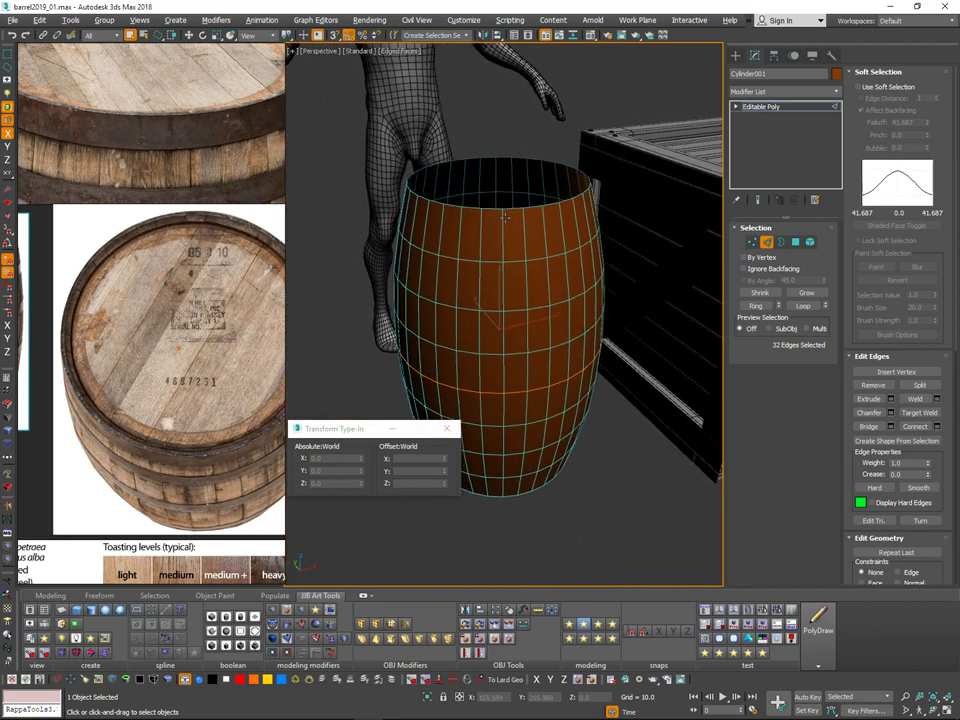
scroll(513, 209, "up", 4)
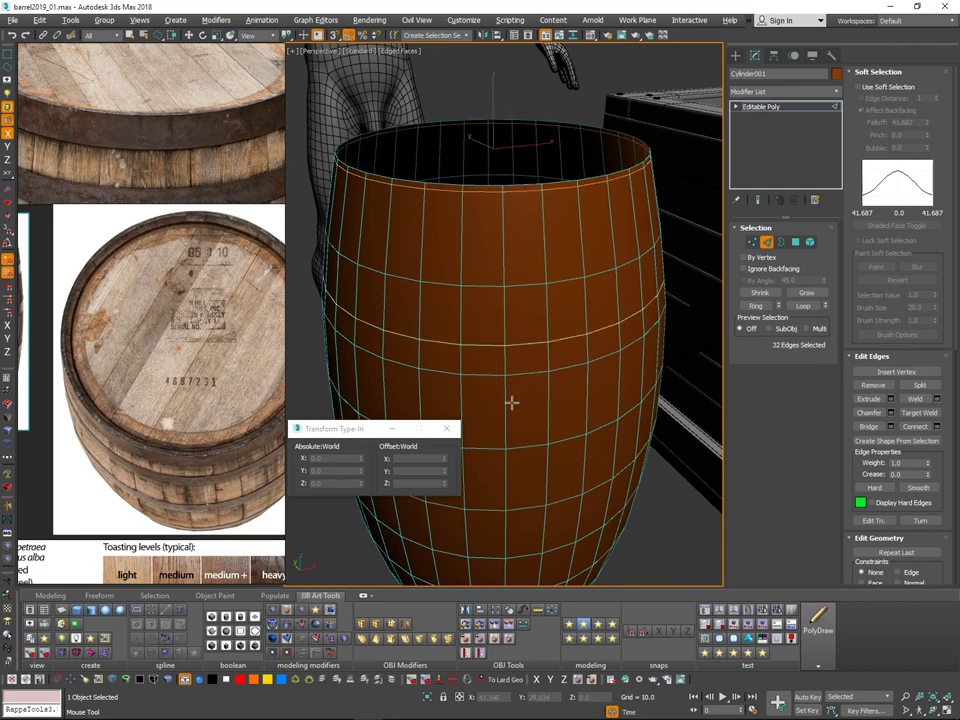
Step: Insert a matching edge loop just above the barrel's bottom rim
scroll(511, 402, "down", 4)
middle_click_drag(568, 313, 547, 291, "alt")
scroll(527, 360, "up", 5)
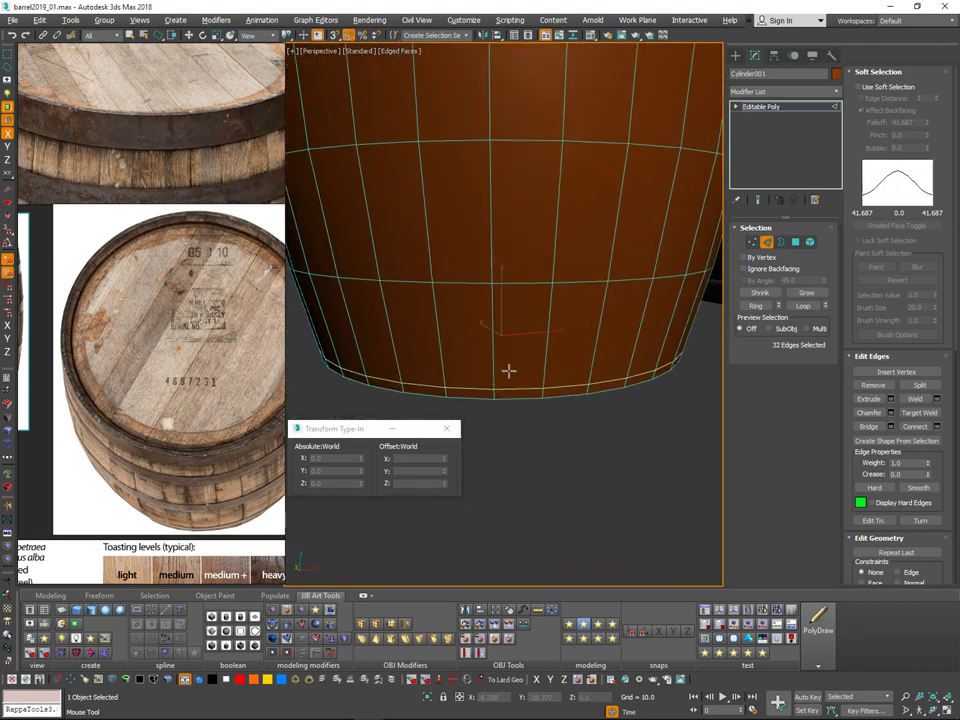
Step: Examine the new edge loops near the barrel's top and bottom rims and its proportions beside the crate
scroll(509, 371, "down", 6)
middle_click_drag(530, 288, 551, 285, "alt")
scroll(543, 330, "up", 2)
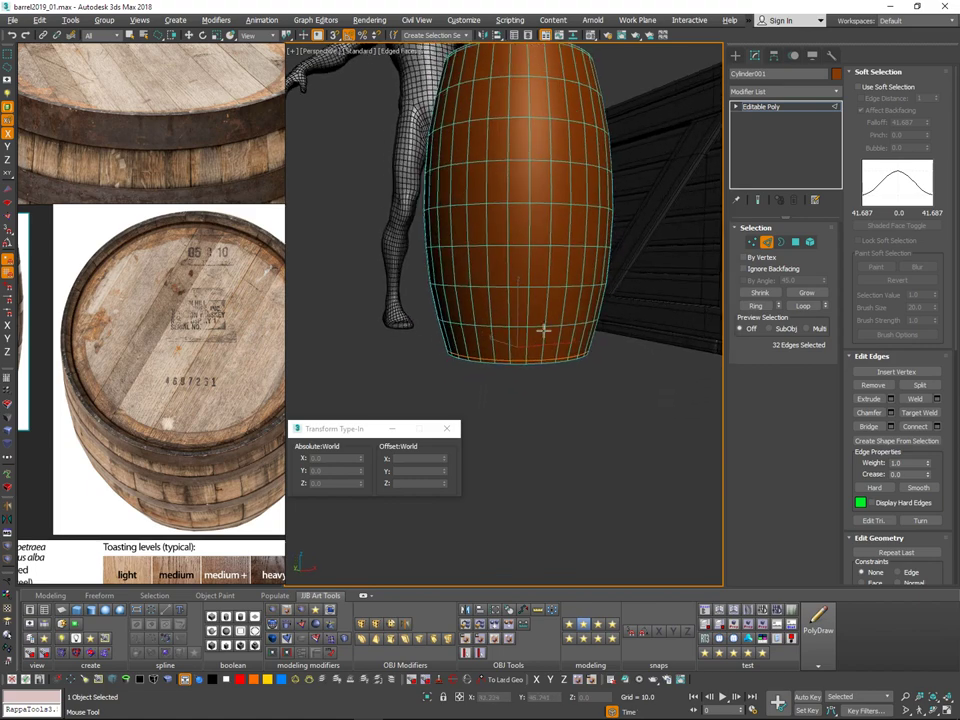
scroll(514, 360, "up", 1)
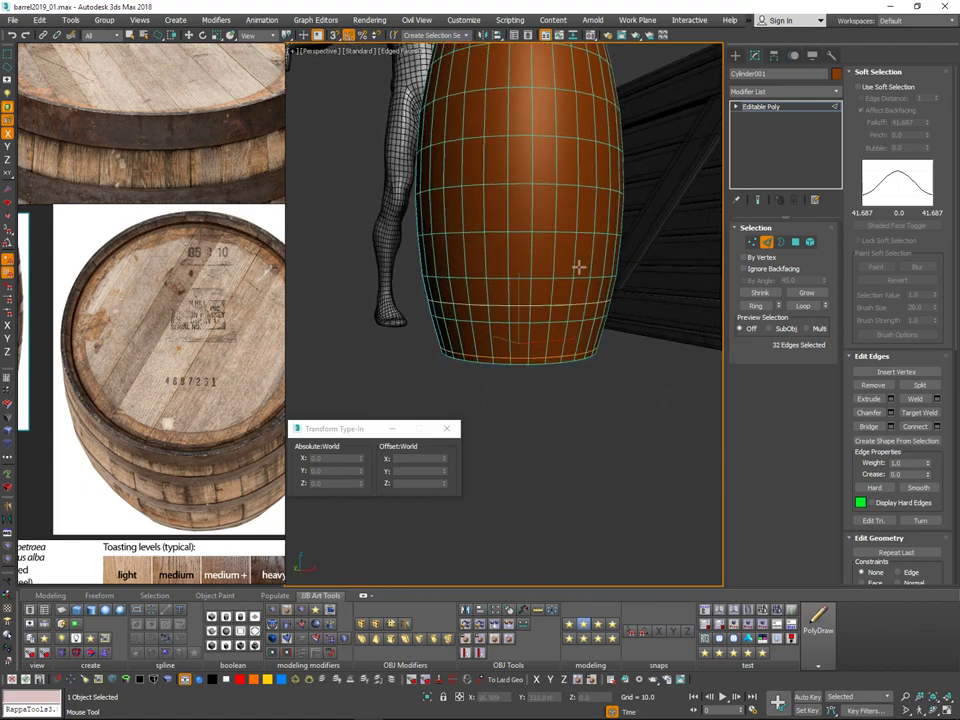
middle_click_drag(560, 241, 584, 382)
scroll(545, 347, "down", 5)
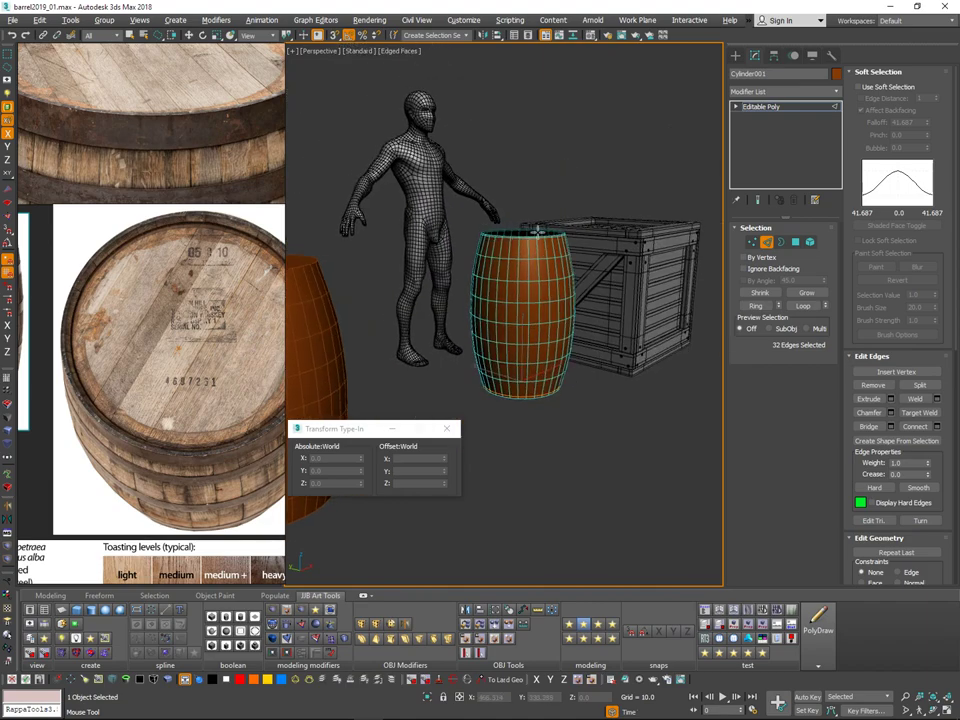
scroll(538, 232, "up", 5)
left_click_drag(538, 329, 539, 333, "alt")
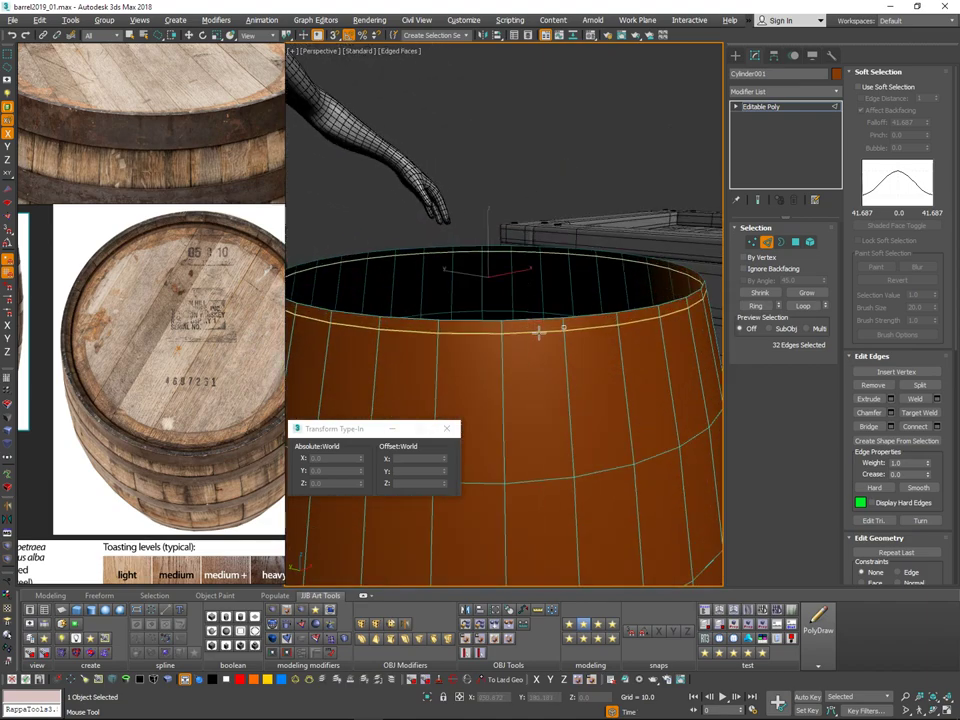
scroll(543, 325, "down", 5)
mouse_move(545, 340)
middle_mouse_down("alt")
mouse_move(579, 433)
mouse_move(540, 326)
mouse_move(551, 368)
mouse_move(552, 333)
middle_mouse_up("alt")
key("w")
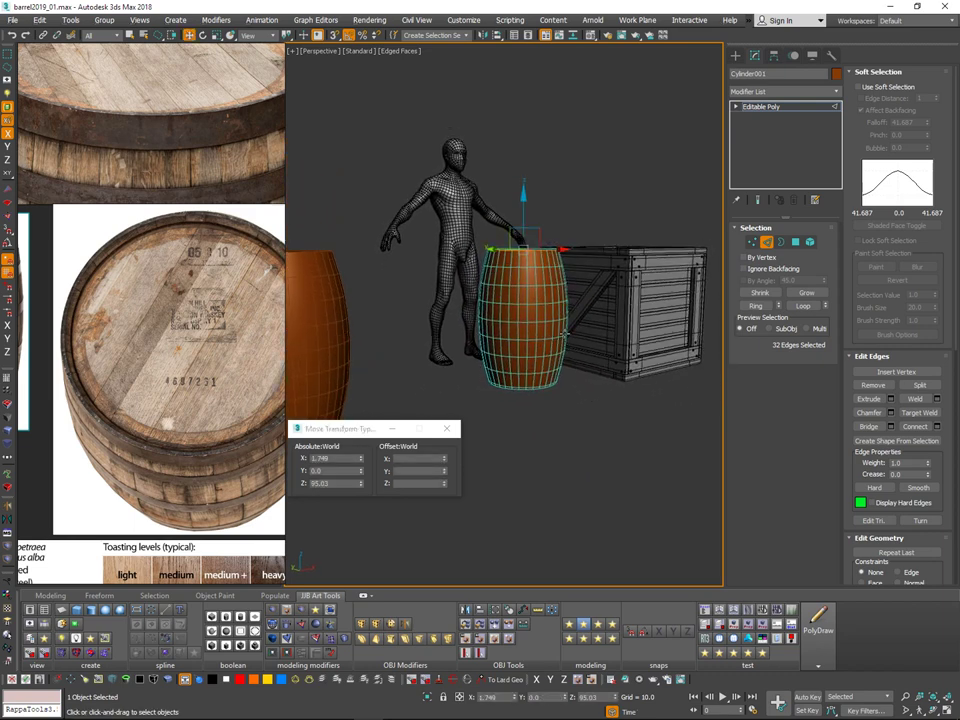
middle_click_drag(578, 251, 590, 288)
scroll(567, 303, "up", 4)
scroll(514, 281, "up", 4)
Step: Select all vertical edges around the barrel and split them so each stave becomes a separate element
key("q")
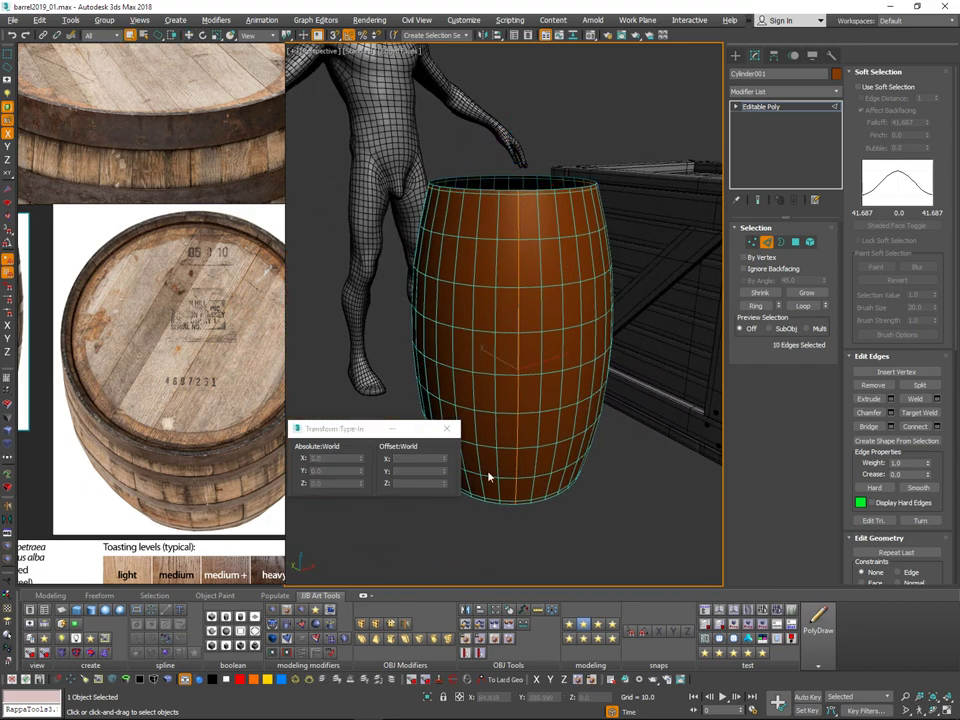
middle_click_drag(578, 232, 656, 253, "alt")
scroll(656, 253, "down", 2)
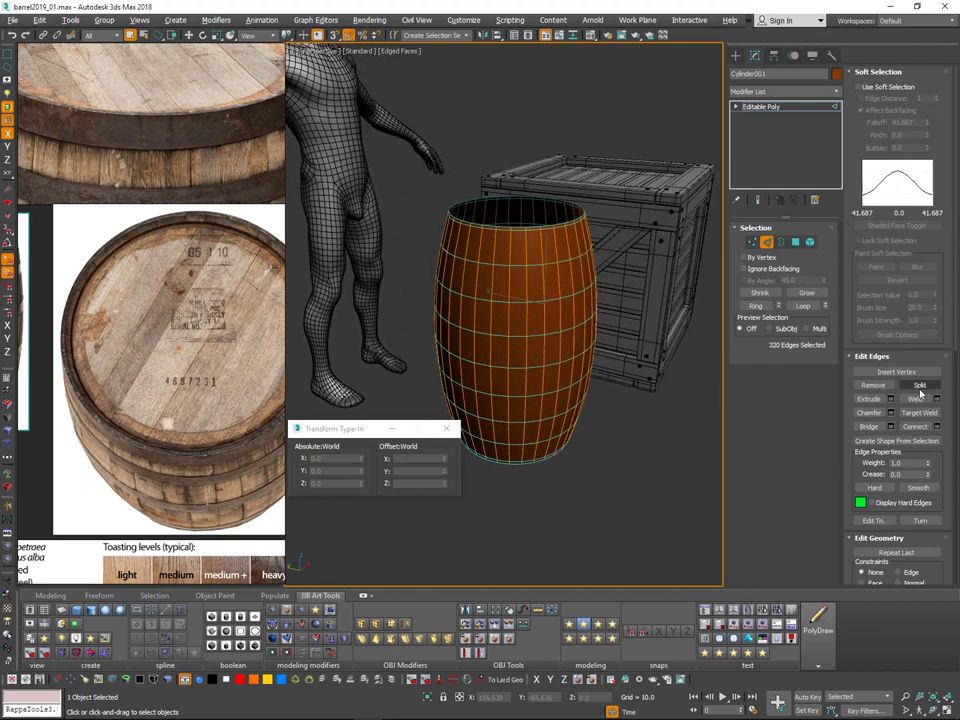
Step: Select single staves at element level, test-move one to check its separation, and exit element editing
left_click(811, 241)
left_click(538, 298)
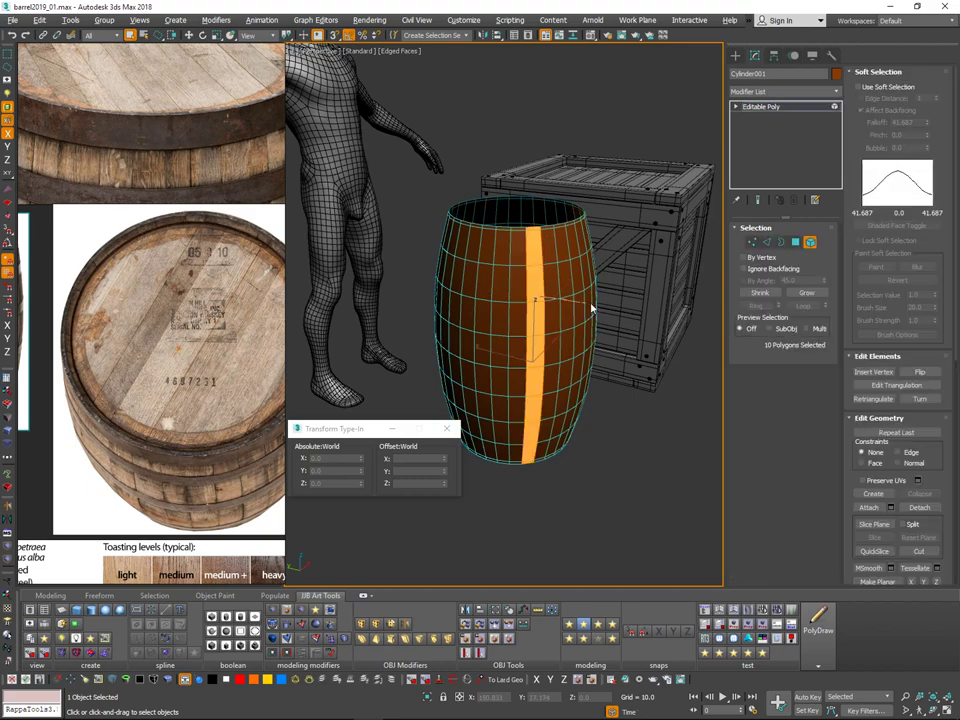
left_click_drag(592, 309, 551, 324)
left_click(553, 323)
key("w")
middle_click_drag(564, 318, 539, 348, "alt")
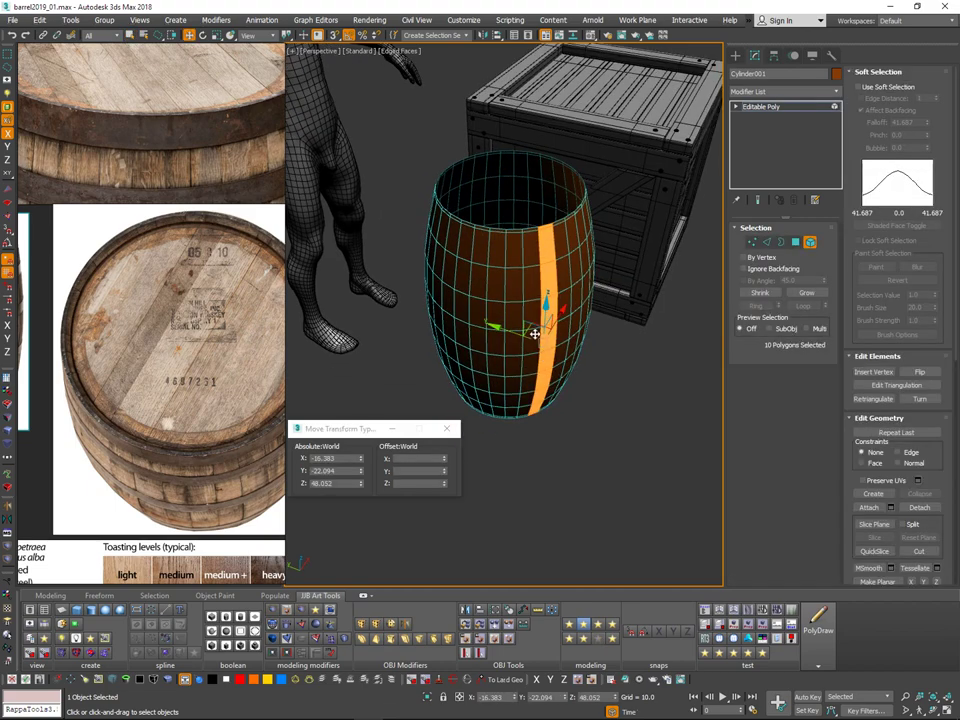
left_click_drag(534, 332, 589, 390)
right_click(589, 390)
middle_click_drag(587, 307, 570, 267, "alt")
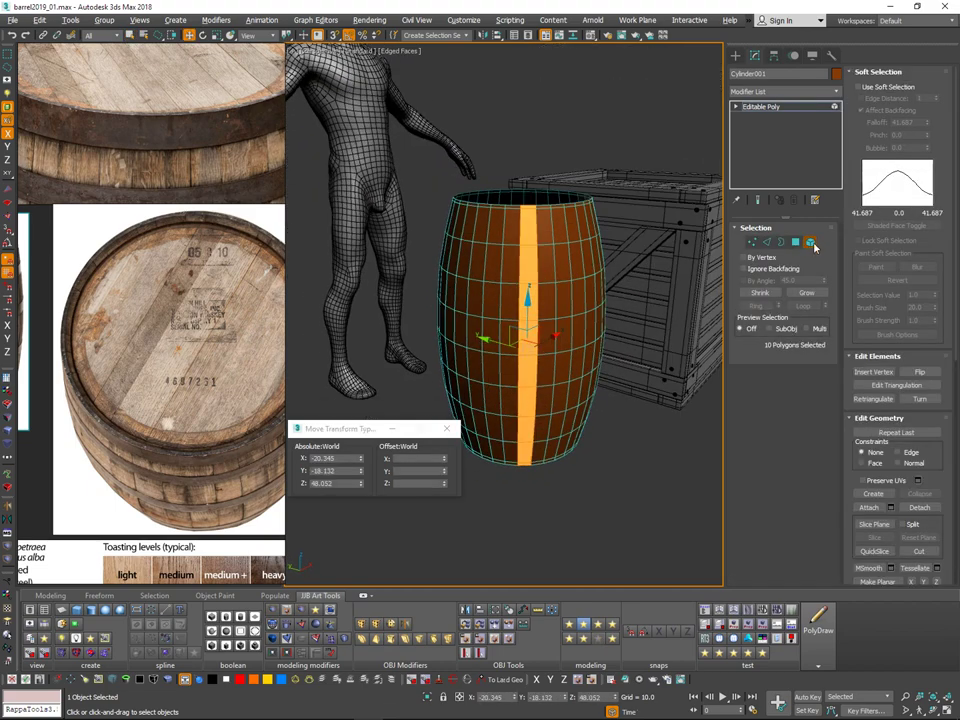
left_click(811, 242)
Step: Add a Shell modifier to the split barrel with outer amount 0 and inner amount 4
left_click(836, 92)
left_click_drag(838, 119, 822, 385)
scroll(800, 379, "down", 1)
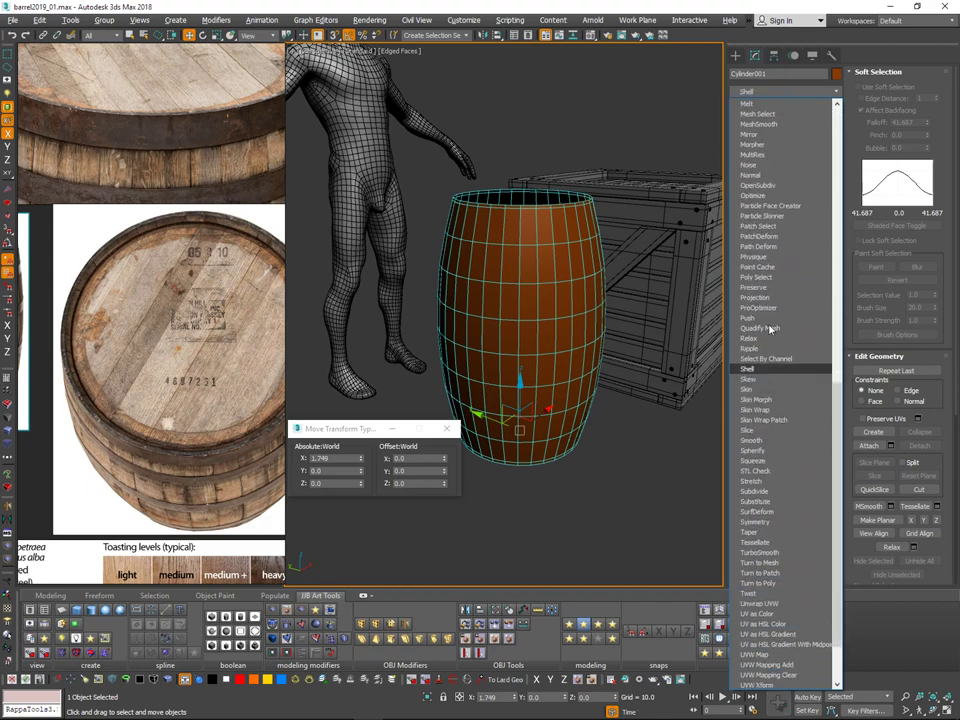
middle_click_drag(573, 326, 563, 410, "alt")
right_click(822, 260)
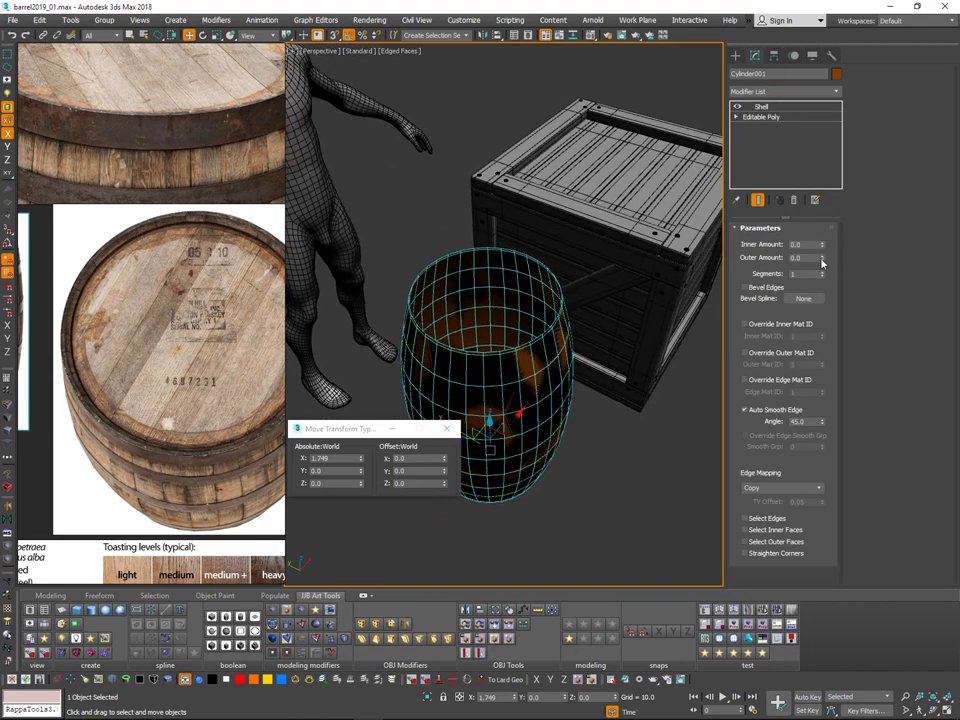
left_click_drag(822, 246, 812, 243)
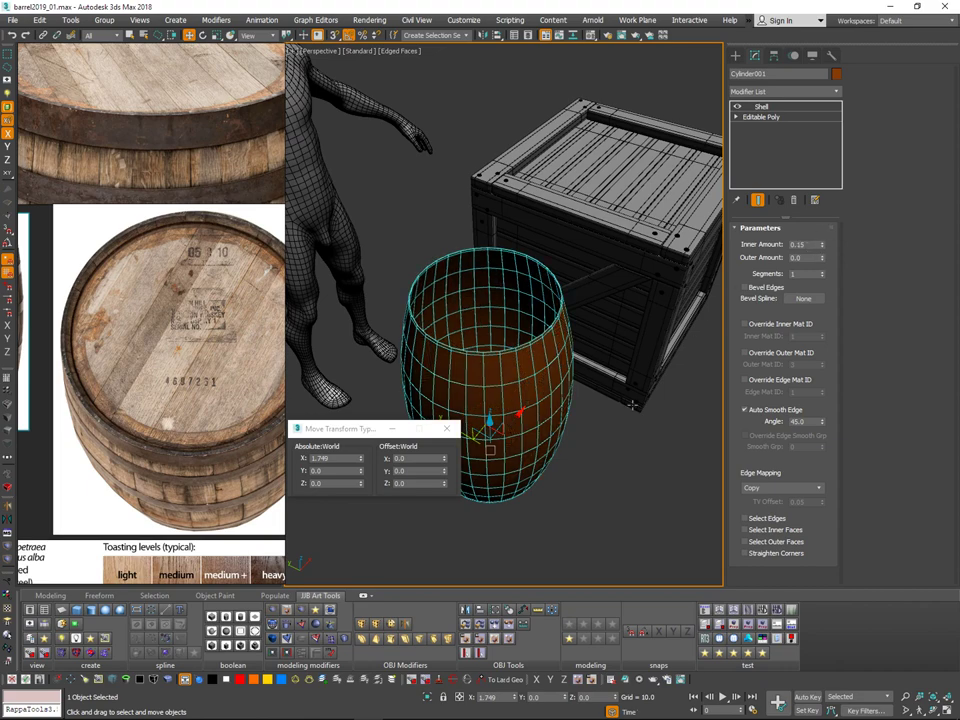
type("4")
key("Return")
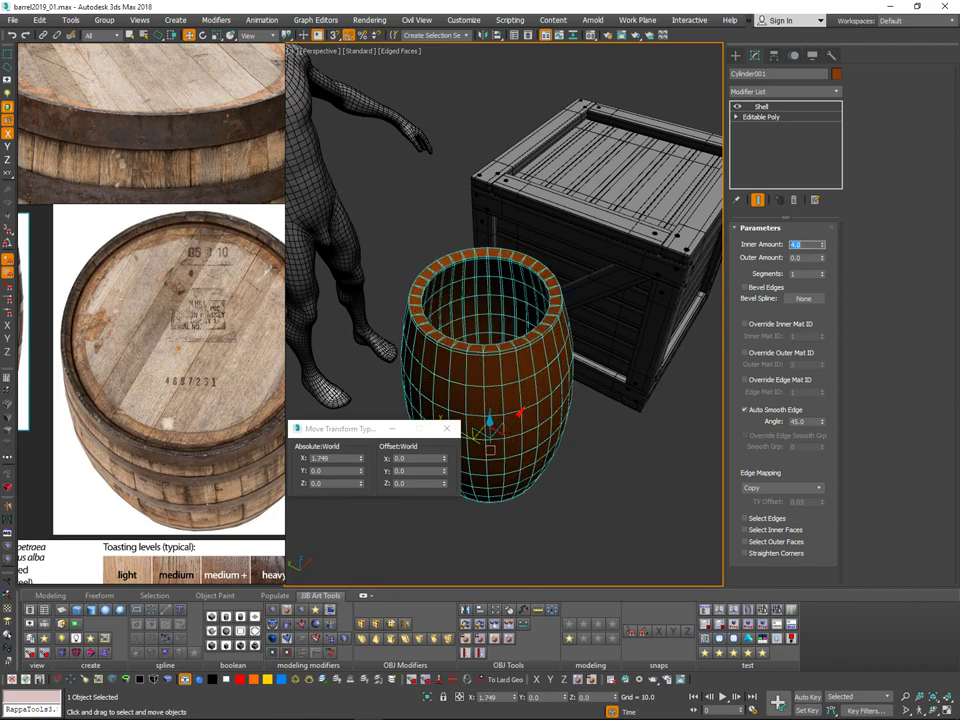
Step: Inspect the thickened barrel and reduce the Shell's inner amount to about 2.21
middle_click_drag(515, 236, 564, 335, "alt")
left_click_drag(573, 262, 557, 264, "alt")
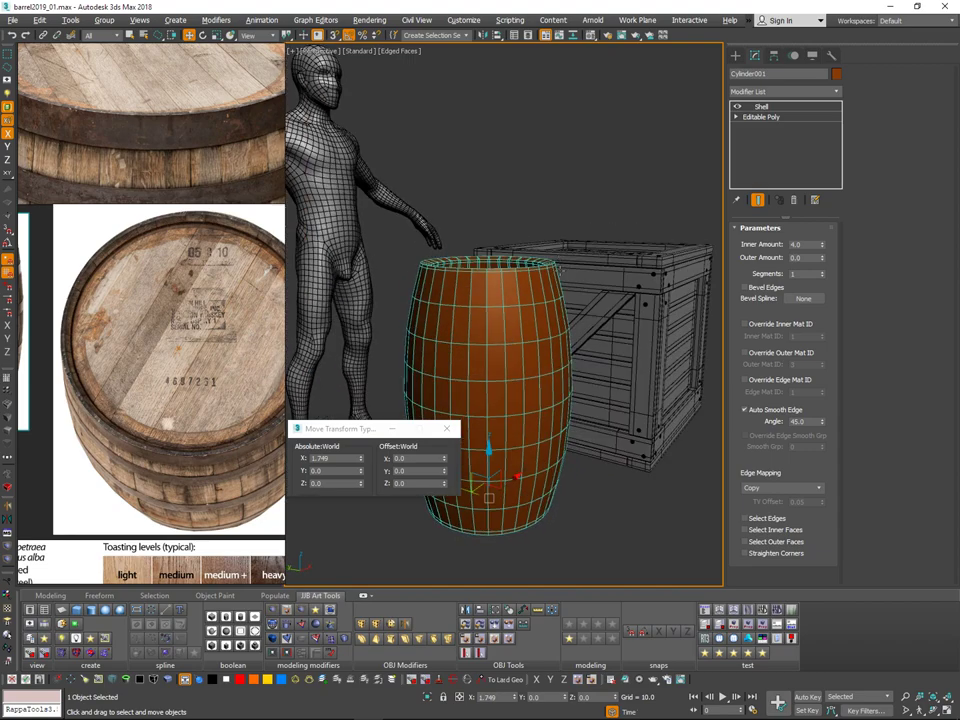
scroll(557, 264, "down", 5)
mouse_move(557, 264)
middle_mouse_down("alt")
mouse_move(548, 235)
mouse_move(540, 262)
middle_mouse_up("alt")
scroll(534, 262, "up", 4)
scroll(536, 261, "up", 6)
left_click_drag(822, 247, 802, 350)
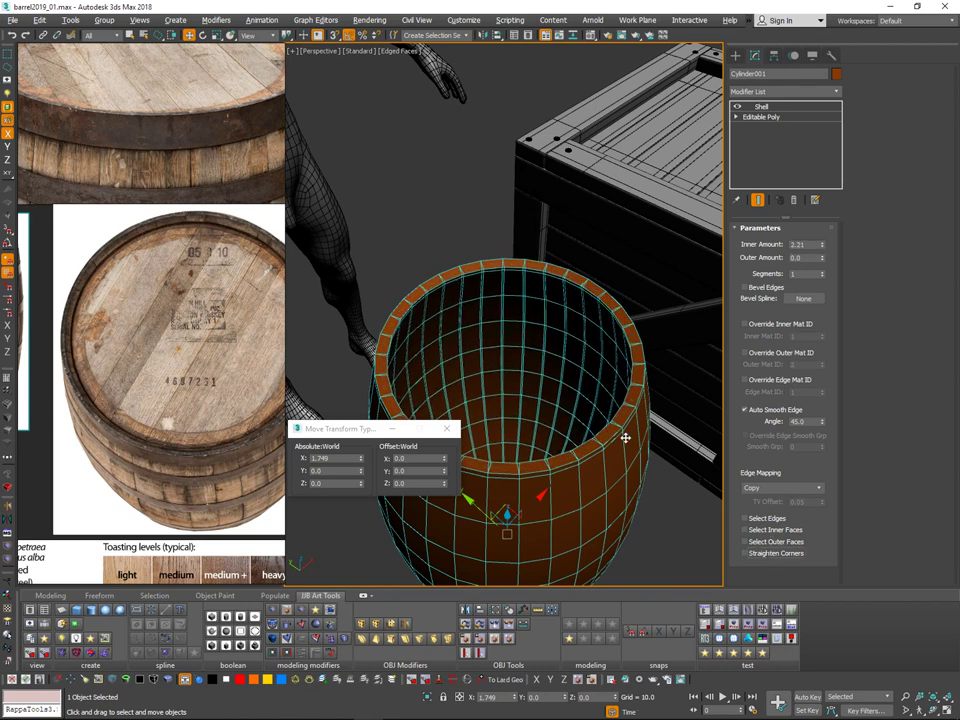
middle_click_drag(625, 438, 588, 290, "alt")
Step: Lower the Shell's inner amount to 0.756 while comparing the joints between staves along the top rim
left_click_drag(821, 260, 808, 302)
left_click_drag(823, 243, 814, 300)
scroll(529, 169, "up", 5)
middle_click_drag(539, 156, 584, 232, "alt")
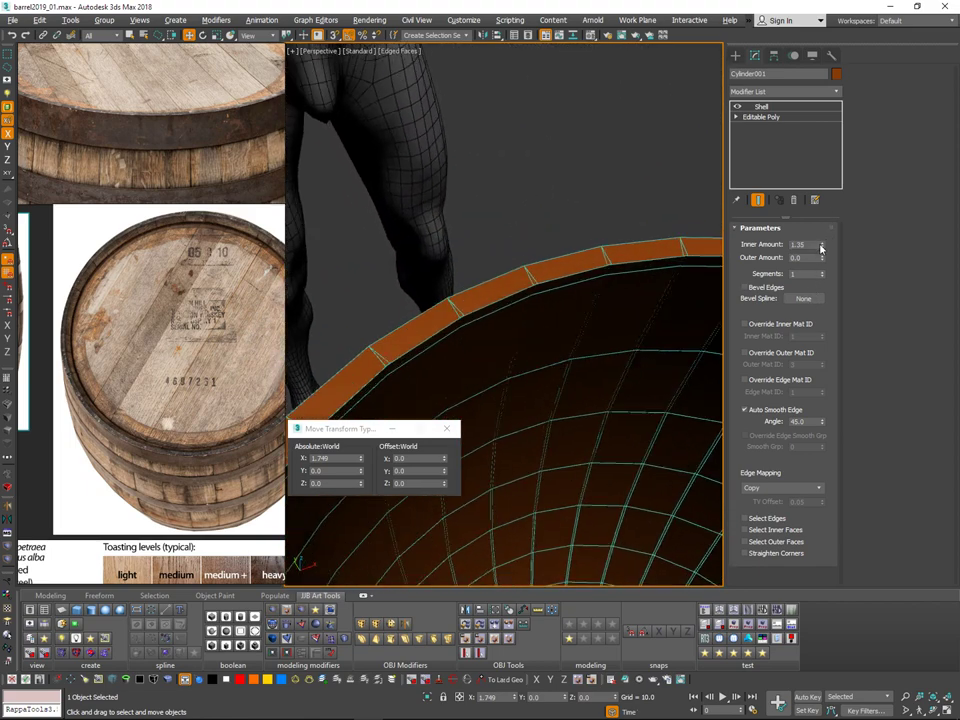
left_click_drag(822, 246, 651, 587)
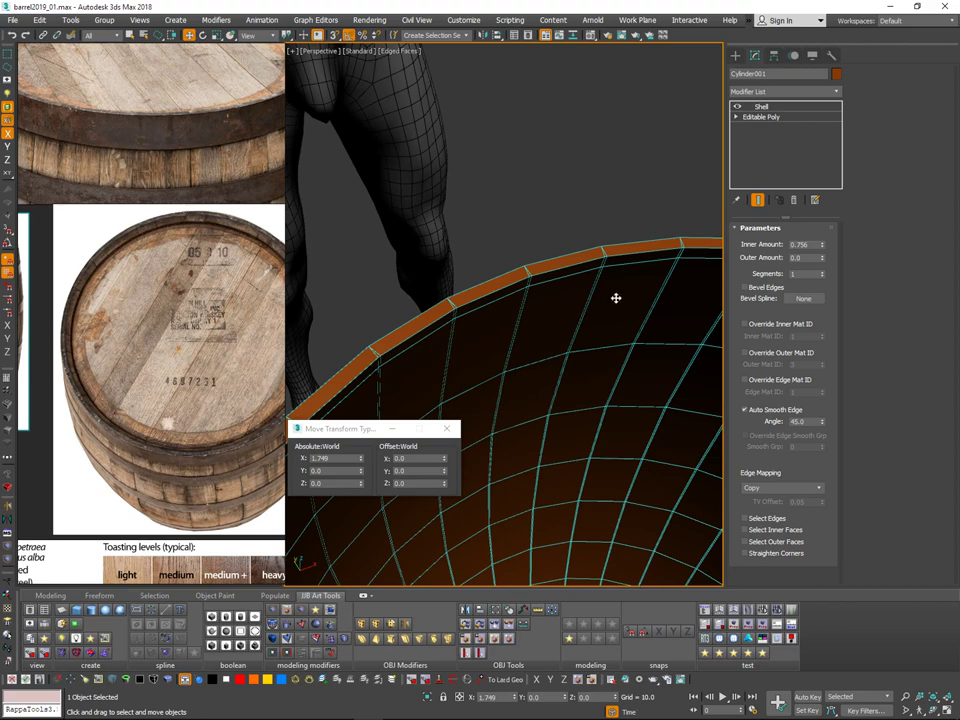
Step: Raise the Shell's inner amount to 6.556 and inspect the joints between the staves
middle_click_drag(616, 298, 570, 263)
left_click_drag(822, 245, 840, 210)
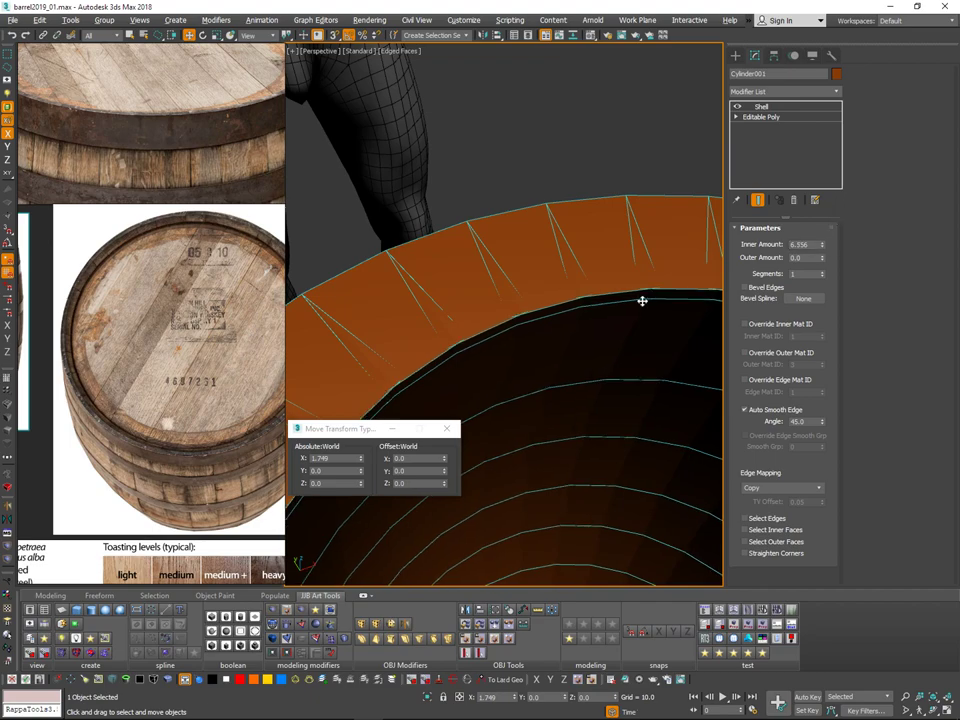
scroll(638, 320, "down", 5)
middle_click_drag(628, 388, 856, 237, "alt")
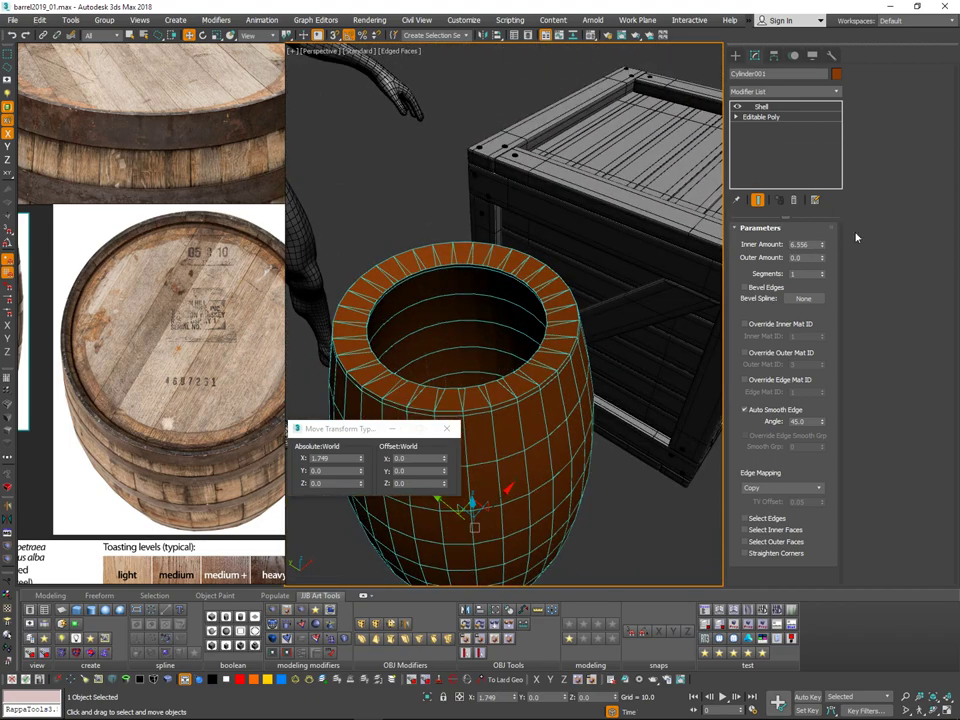
Step: Reset the Shell's inner amount to 0 and delete the Shell modifier
right_click(822, 248)
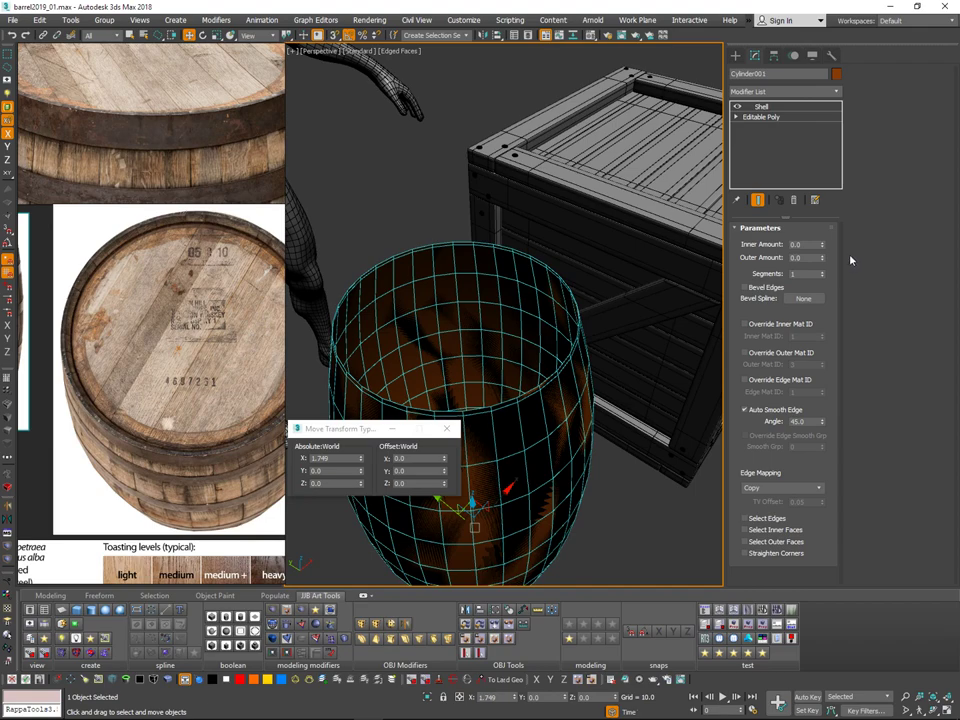
middle_click_drag(565, 269, 606, 268, "alt")
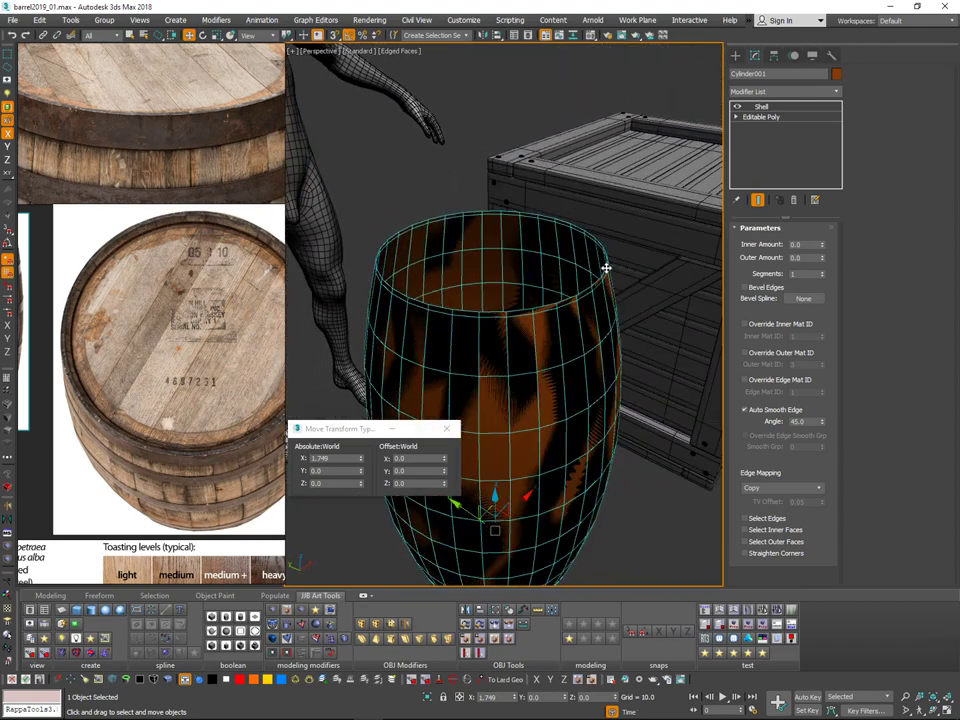
right_click(770, 106)
left_click(787, 127)
Step: Undo the Shell changes and the vertical edge split, going back to edge editing on the unsplit barrel
scroll(561, 259, "down", 5)
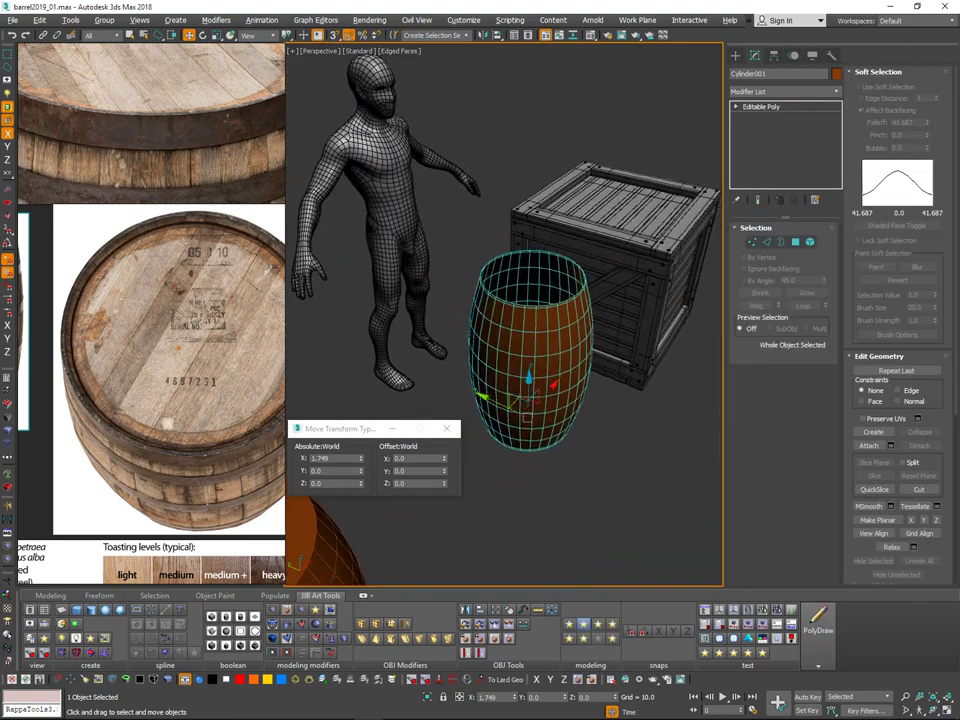
mouse_move(557, 314)
middle_mouse_down("alt")
mouse_move(557, 292)
mouse_move(556, 346)
mouse_move(544, 345)
mouse_move(536, 317)
mouse_move(553, 302)
middle_mouse_up("alt")
scroll(557, 314, "up", 5)
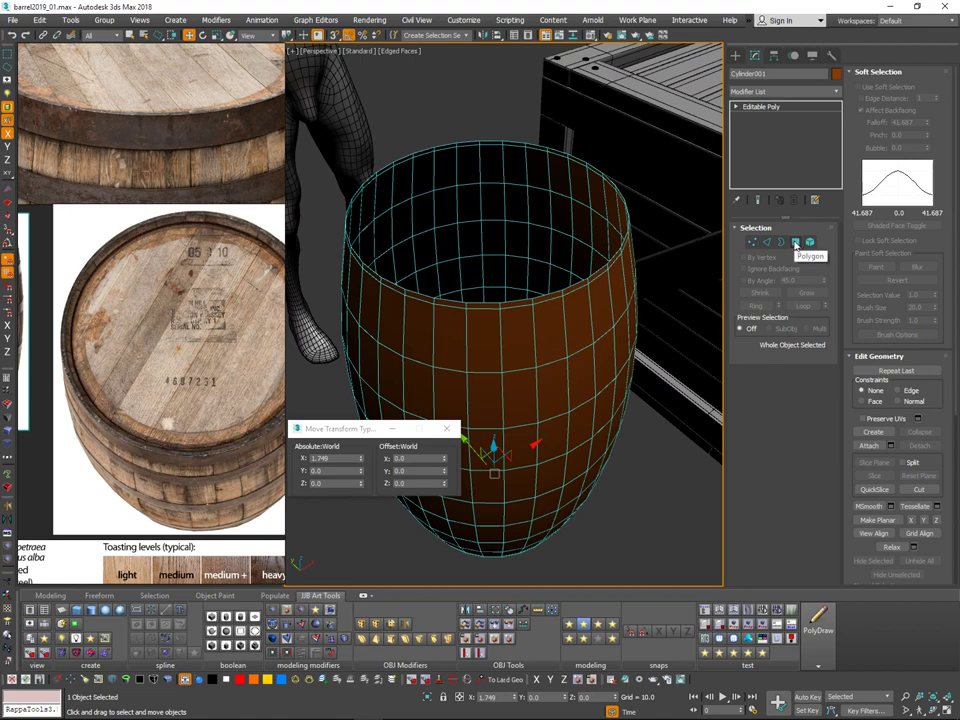
key("shift+s")
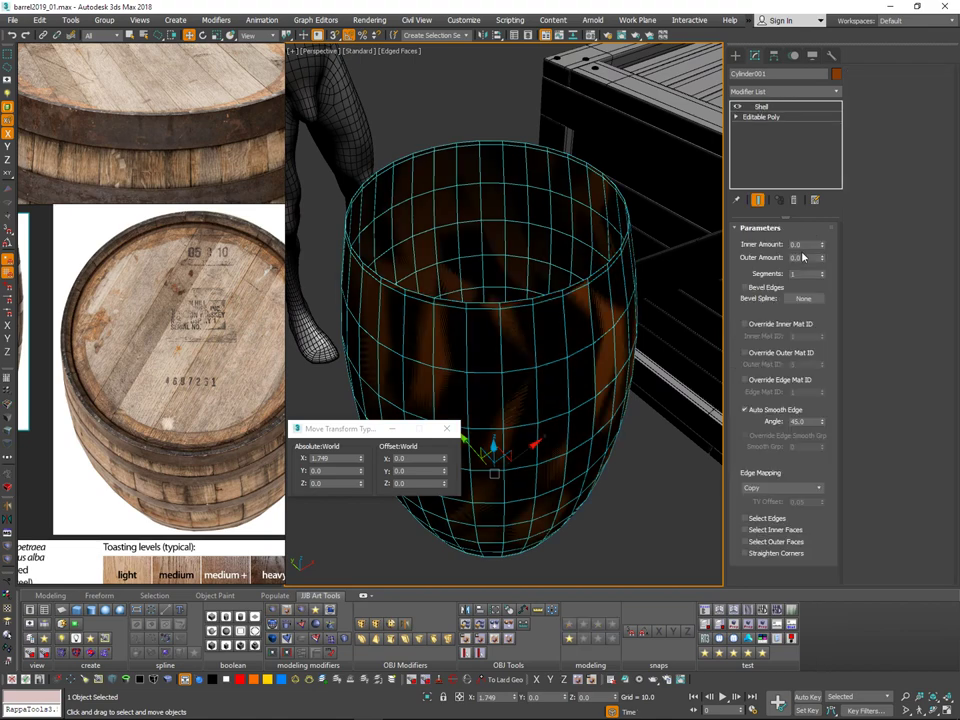
key("ctrl+z")
key("ctrl+z")
key("ctrl+z")
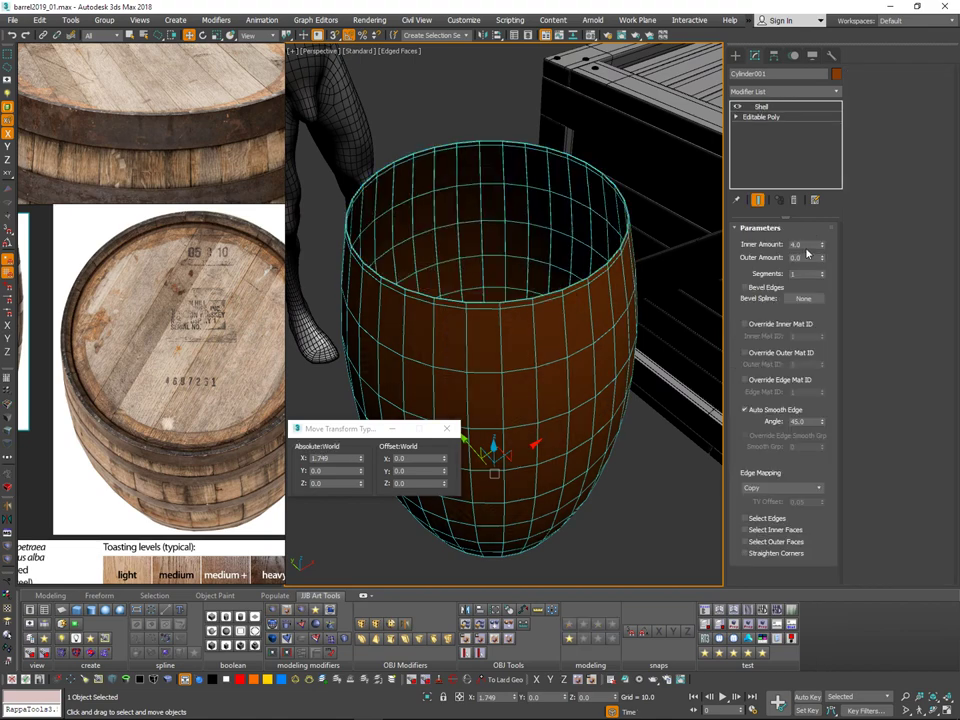
middle_click_drag(617, 326, 628, 274, "alt")
left_click(772, 243)
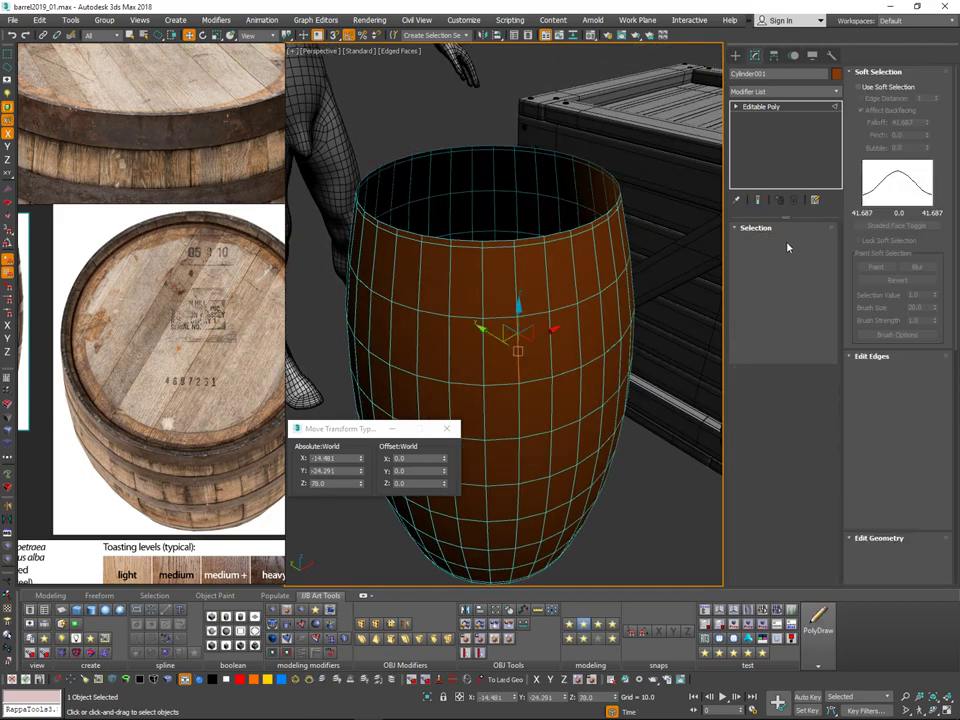
Step: Extend the edge selection to a vertical loop and its ring around the barrel, and undo the ring selection
mouse_move(626, 348)
middle_mouse_down("alt")
mouse_move(621, 321)
mouse_move(620, 349)
middle_mouse_up("alt")
scroll(621, 321, "down", 4)
key("alt+l")
key("alt+r")
key("ctrl+z")
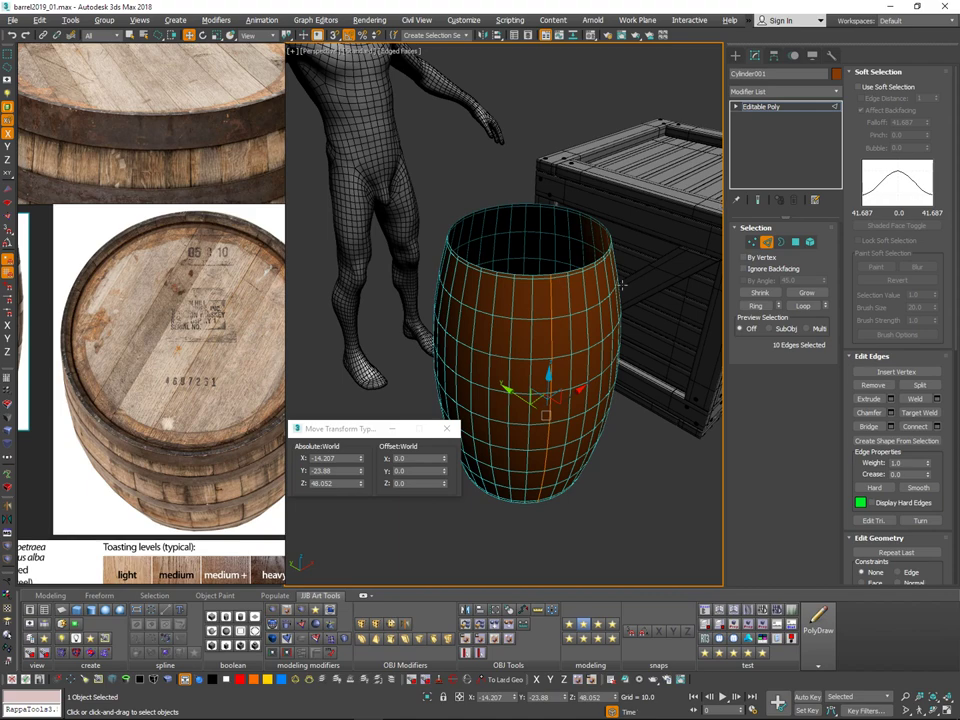
middle_click_drag(620, 286, 621, 203, "alt")
middle_click_drag(656, 296, 664, 326, "alt")
Step: Exit edge editing and add a Shell modifier to the unsplit barrel with outer amount 0
left_click(765, 246)
left_click(829, 93)
left_click_drag(838, 121, 816, 344)
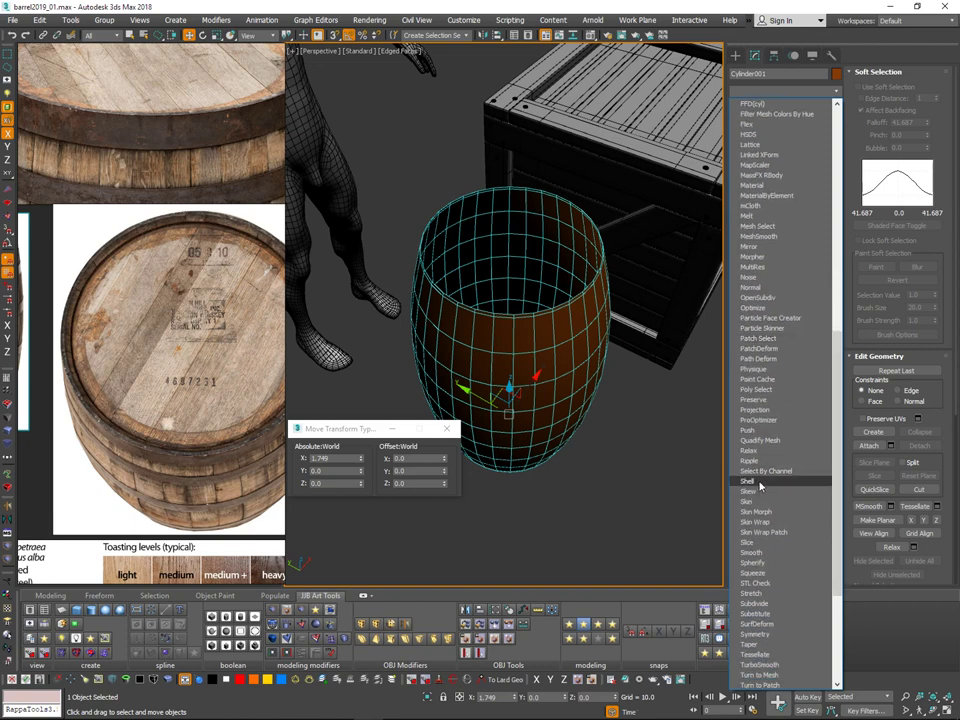
left_click(750, 481)
right_click(822, 258)
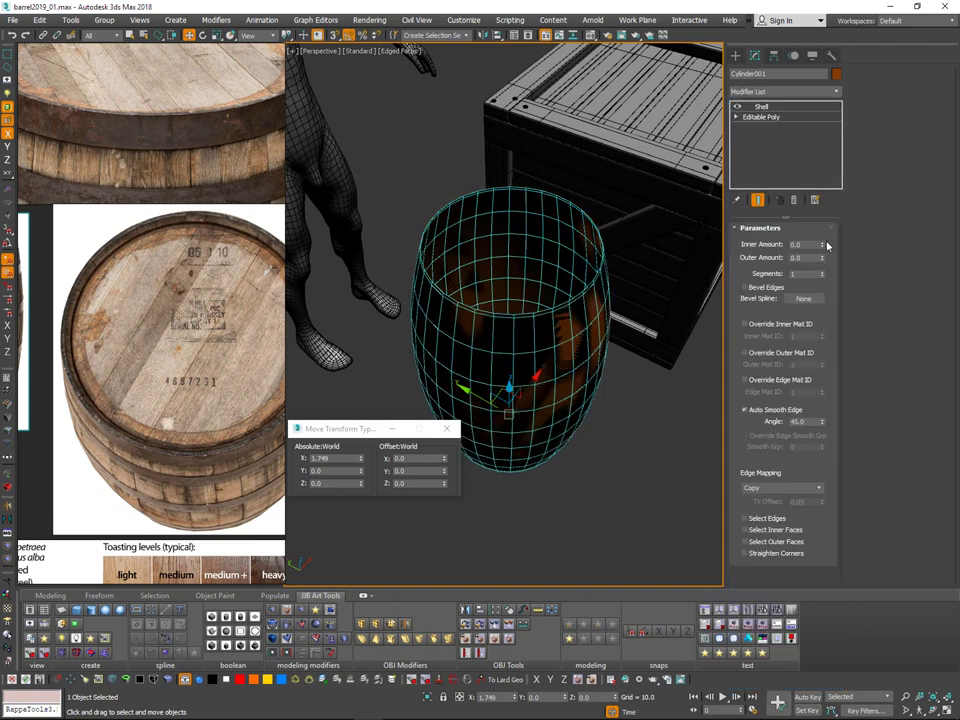
Step: Set the Shell's inner amount to 2 and check the wall thickness at the barrel's rim
left_click_drag(823, 244, 809, 178)
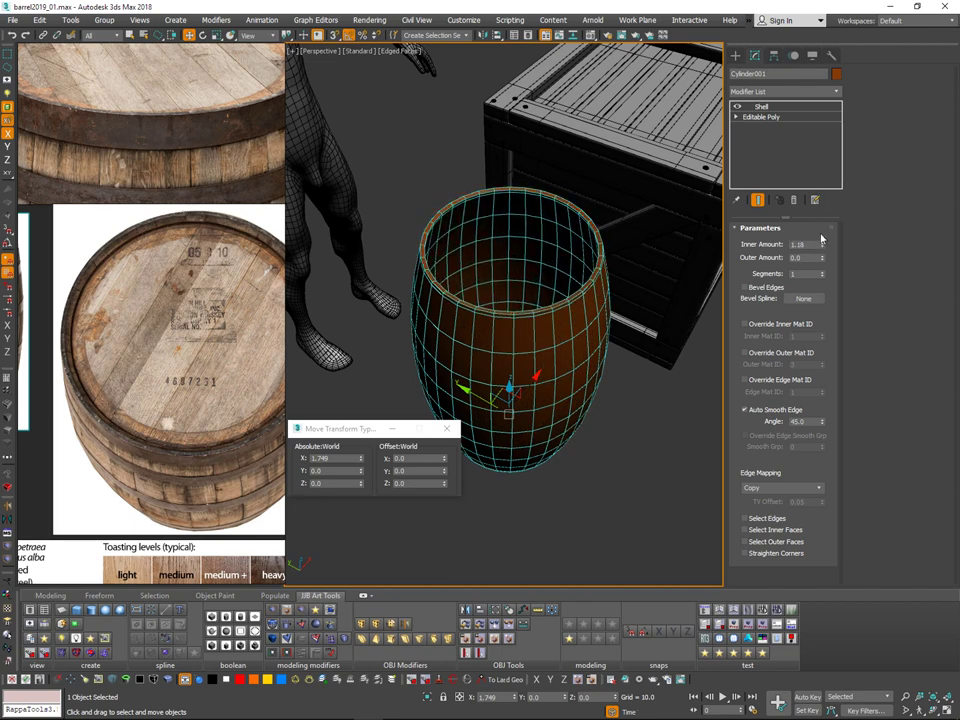
left_click_drag(822, 246, 648, 405)
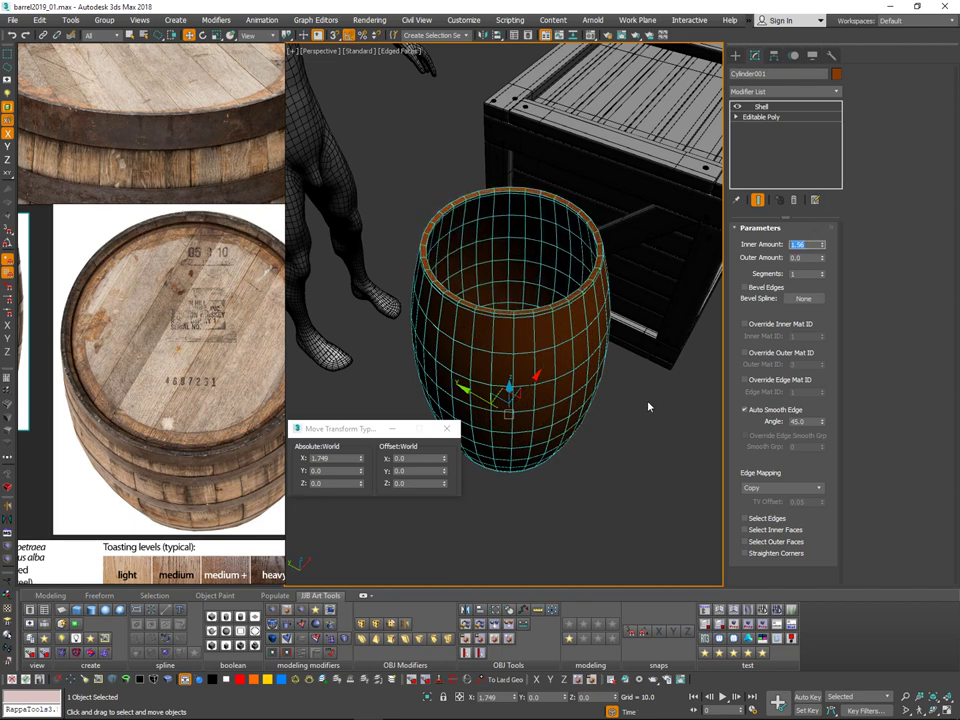
type("2")
middle_click_drag(595, 216, 622, 186, "alt")
scroll(583, 279, "up", 3)
middle_click_drag(622, 186, 641, 210)
middle_click_drag(641, 210, 636, 236, "alt")
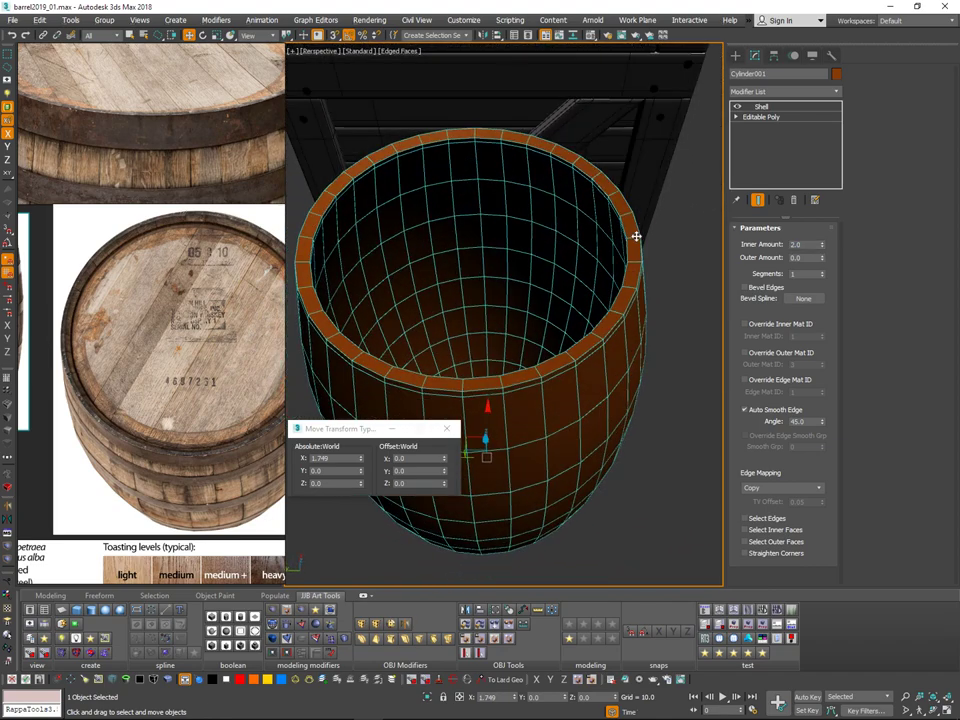
middle_click_drag(637, 323, 680, 318, "alt")
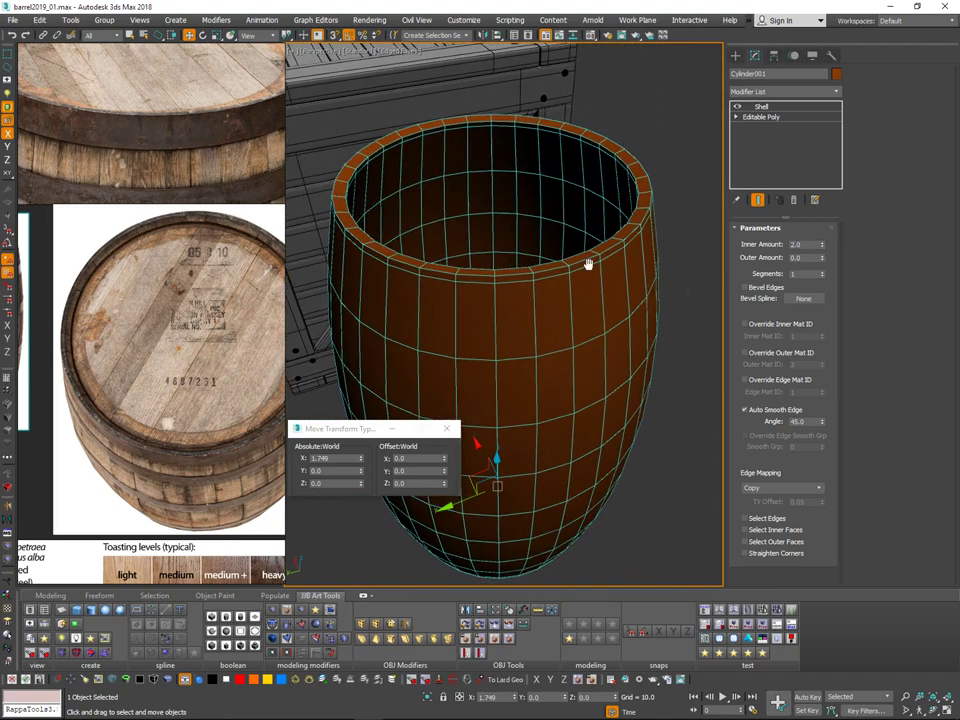
middle_click_drag(589, 264, 595, 270)
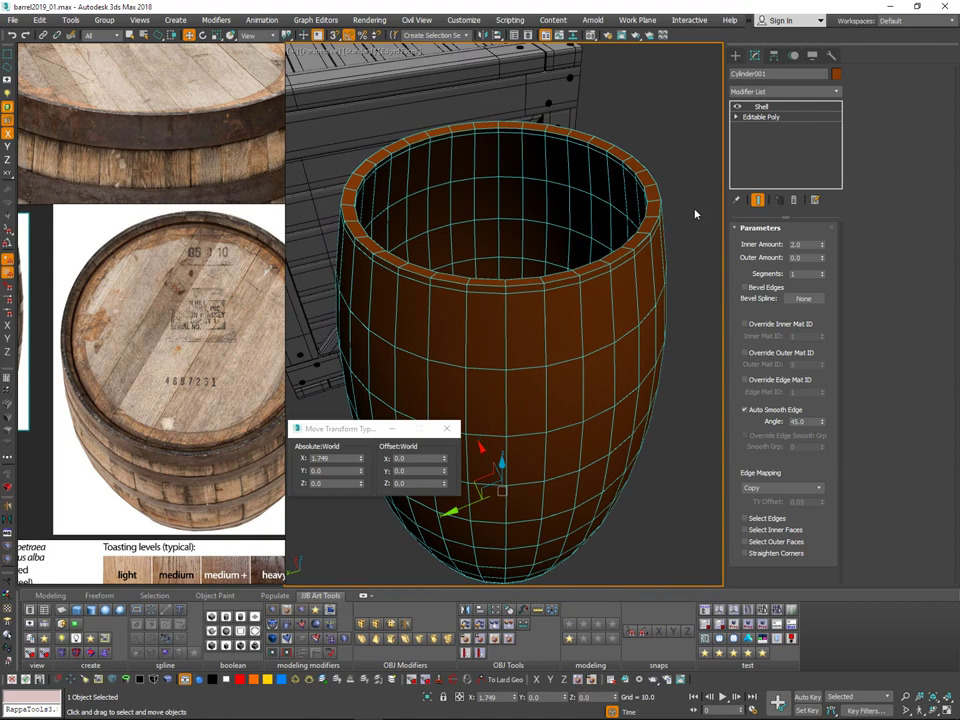
Step: Try a slightly smaller Shell inner amount, set it back to 2 and compare the barrel's rim with the reference photo
middle_click_drag(695, 213, 620, 244, "alt")
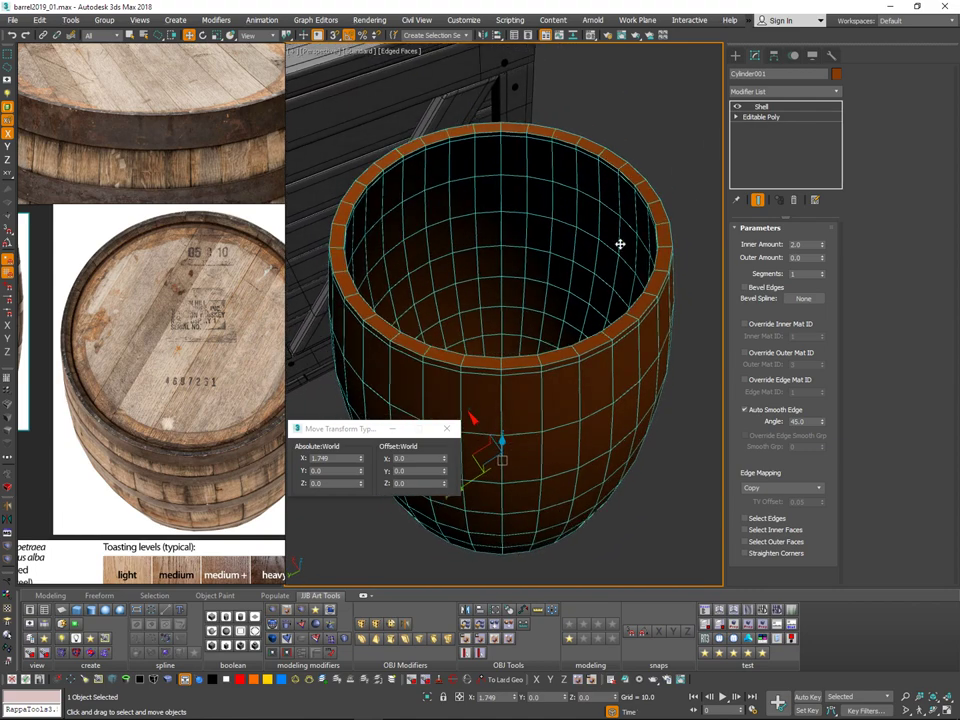
mouse_move(822, 246)
left_mouse_down()
mouse_move(815, 283)
mouse_move(814, 244)
left_mouse_up()
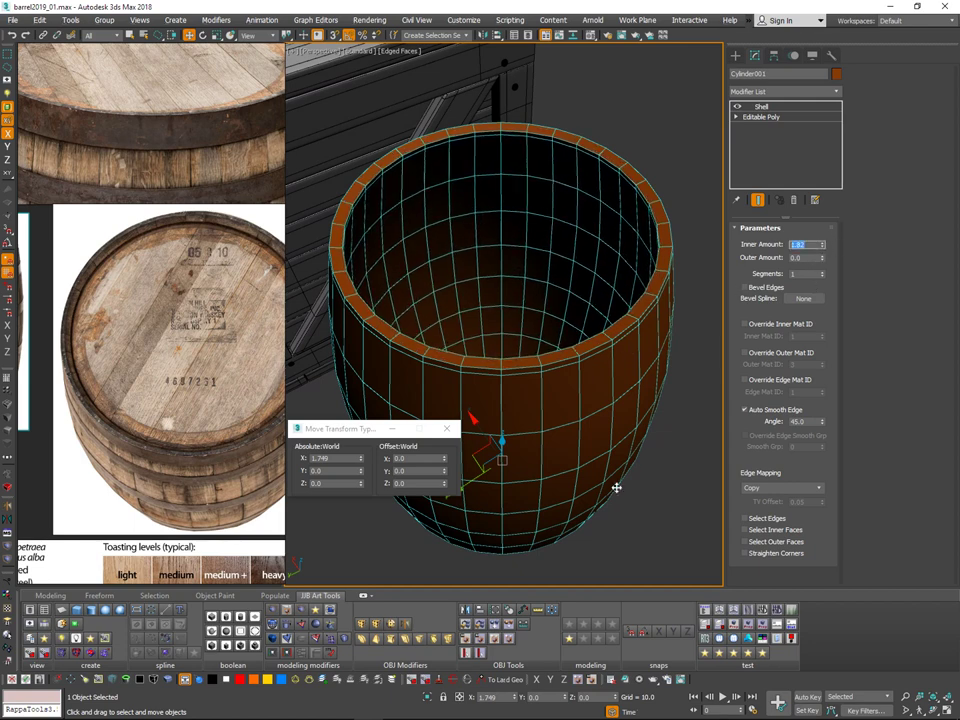
type("2")
key("Return")
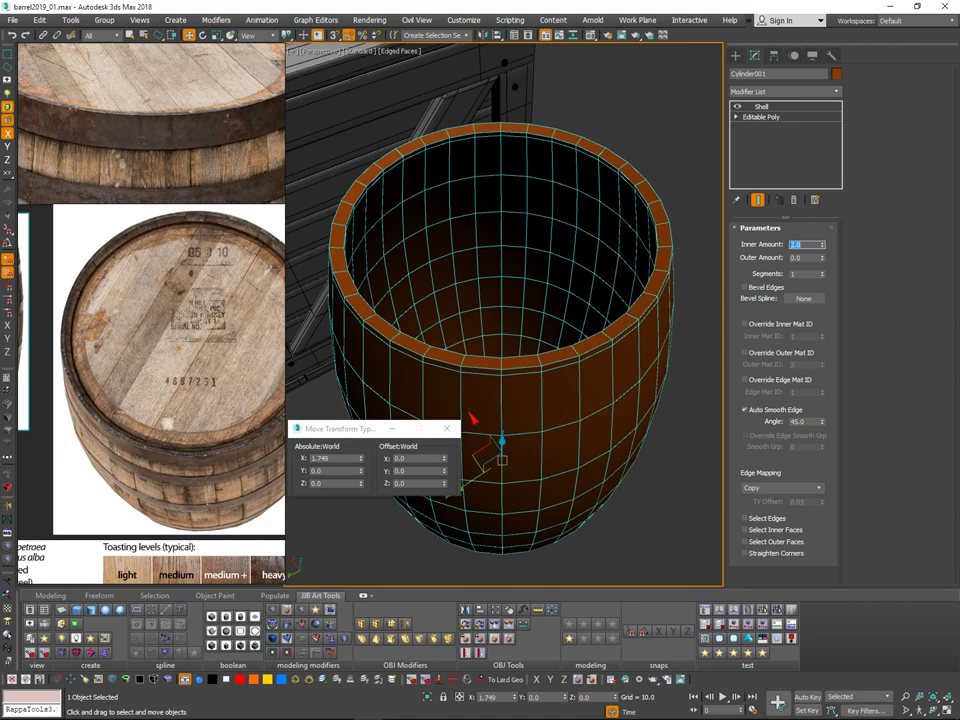
scroll(576, 300, "down", 3)
middle_click_drag(576, 300, 579, 332, "alt")
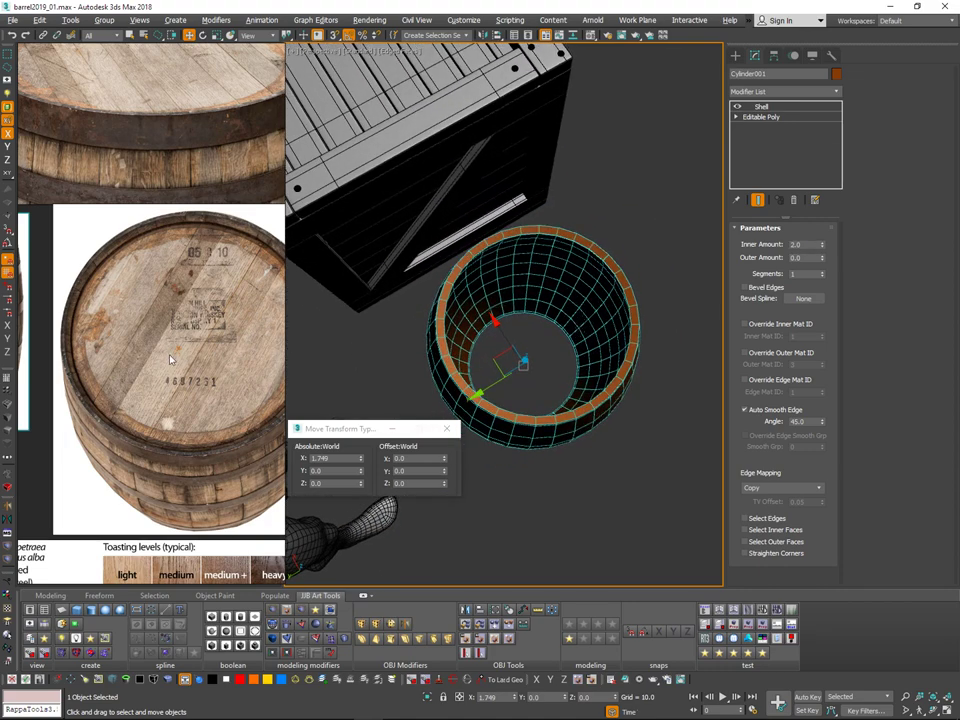
middle_click_drag(170, 360, 158, 382)
scroll(157, 385, "down", 4)
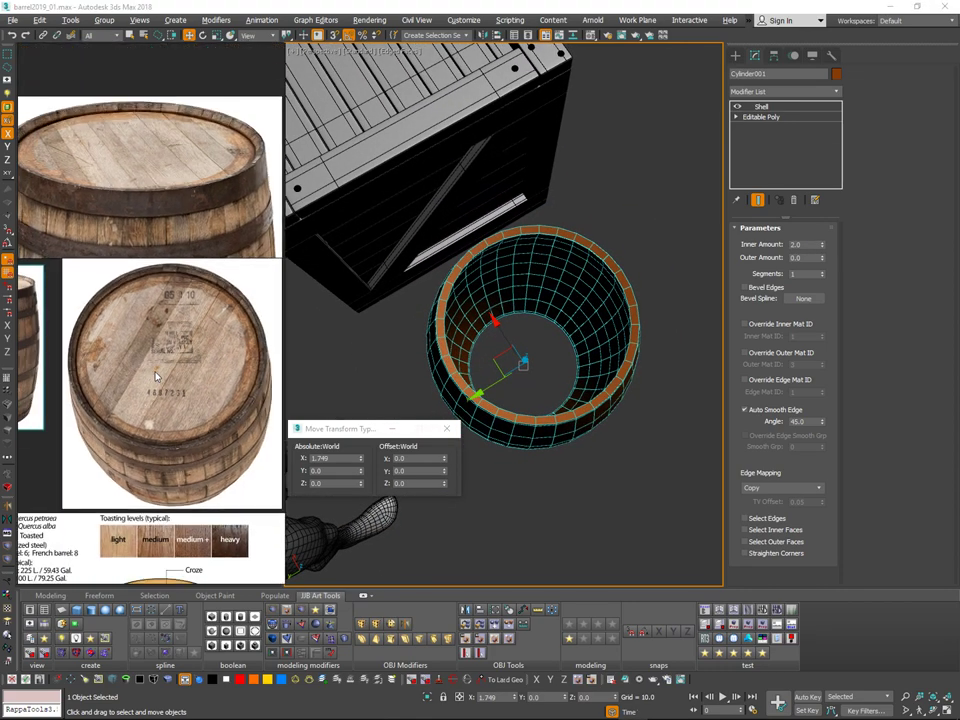
middle_click_drag(619, 319, 596, 260, "alt")
Step: Set the Shell's inner amount to 1.5 and check the wall thickness around the barrel's open rim
double_click(803, 244)
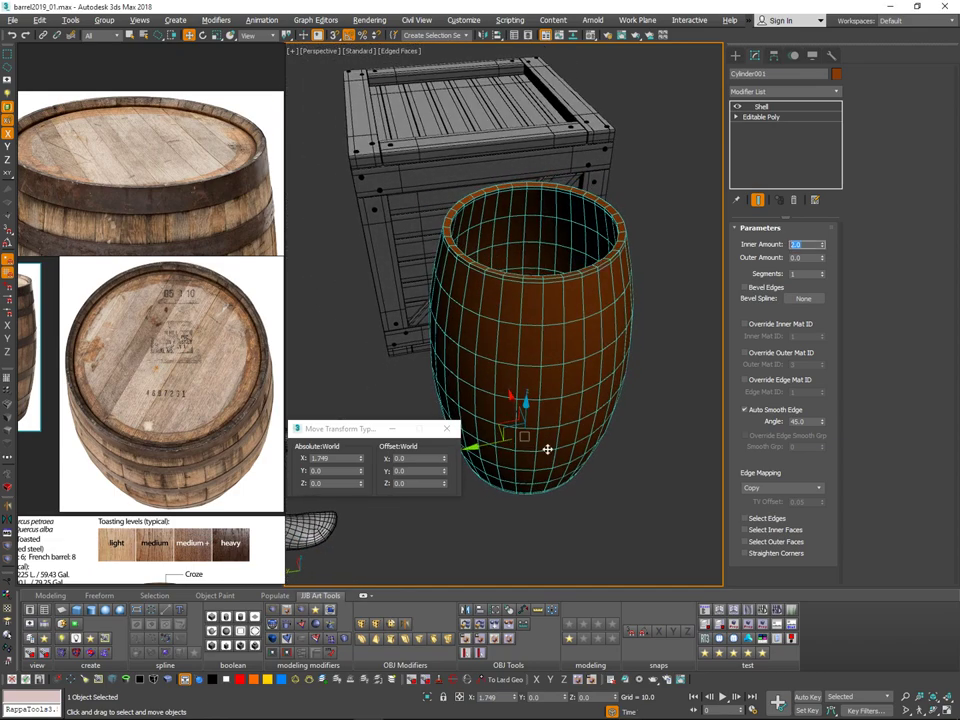
key("Return")
mouse_move(600, 218)
middle_mouse_down("alt")
mouse_move(628, 218)
mouse_move(632, 180)
mouse_move(560, 233)
mouse_move(561, 246)
mouse_move(540, 240)
mouse_move(593, 202)
mouse_move(600, 225)
mouse_move(614, 218)
middle_mouse_up("alt")
double_click(800, 244)
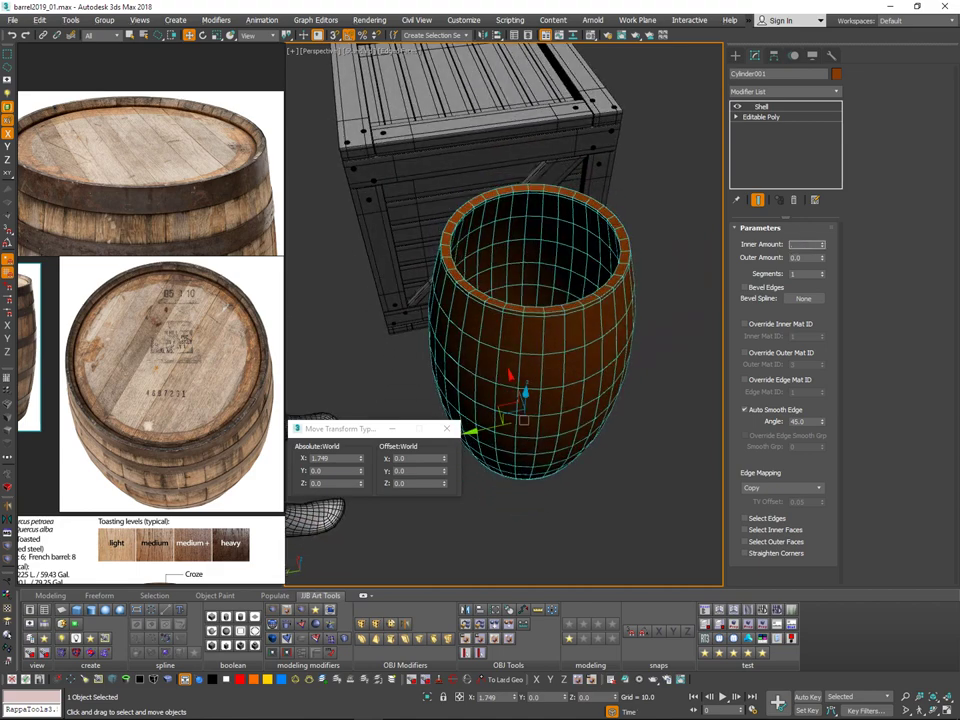
type("1.5")
key("Return")
mouse_move(568, 296)
middle_mouse_down("alt")
mouse_move(572, 334)
mouse_move(604, 281)
mouse_move(547, 288)
mouse_move(624, 272)
mouse_move(596, 276)
mouse_move(578, 318)
mouse_move(577, 305)
middle_mouse_up("alt")
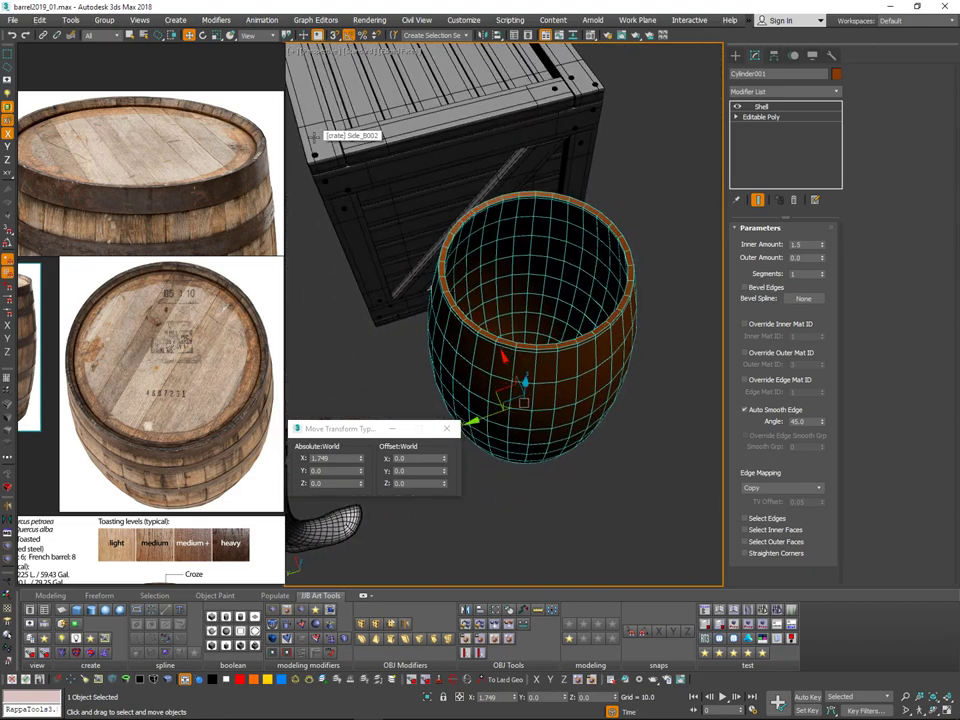
middle_click_drag(620, 226, 589, 201, "alt")
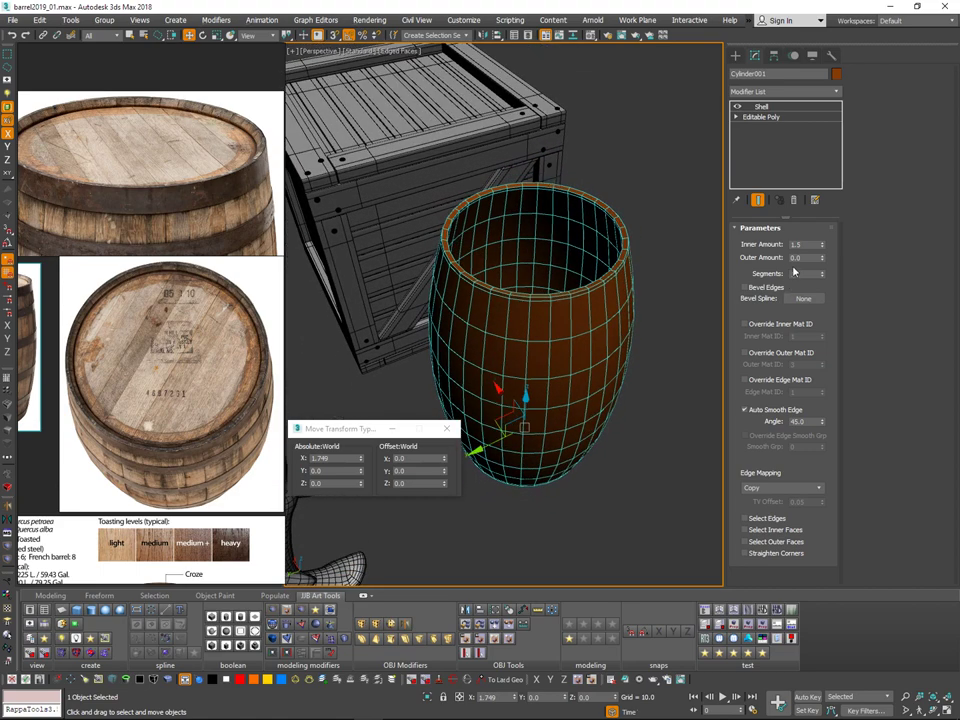
scroll(554, 212, "up", 6)
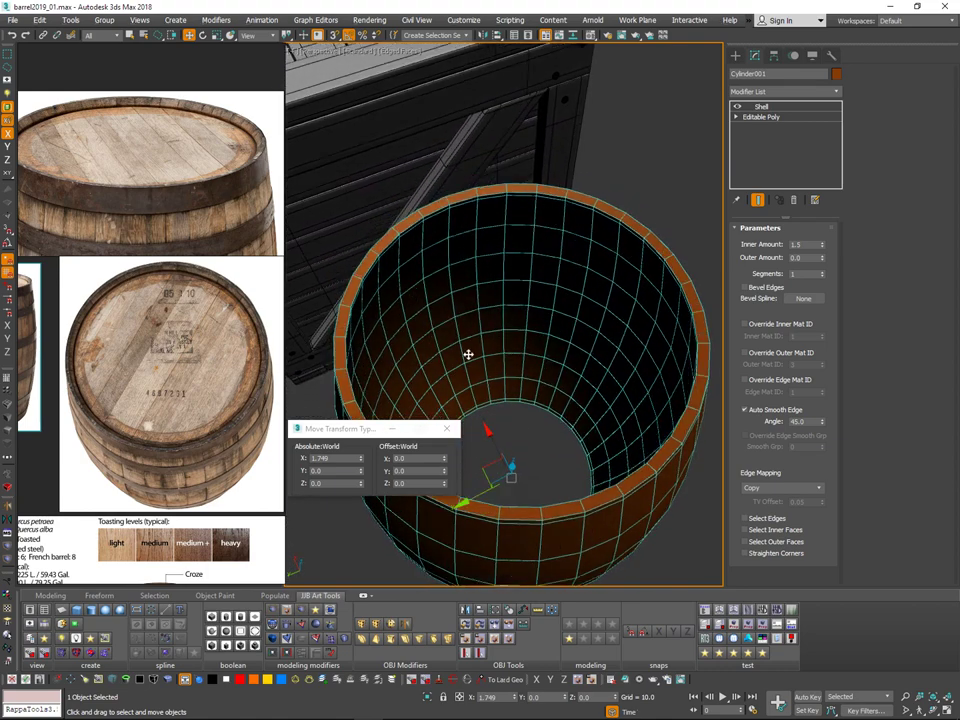
Step: Collapse the barrel with its Shell modifier into an Editable Poly and check the resulting rim and inner wall
mouse_move(632, 256)
middle_mouse_down("alt")
mouse_move(628, 244)
mouse_move(647, 214)
mouse_move(635, 247)
middle_mouse_up("alt")
right_click(635, 247)
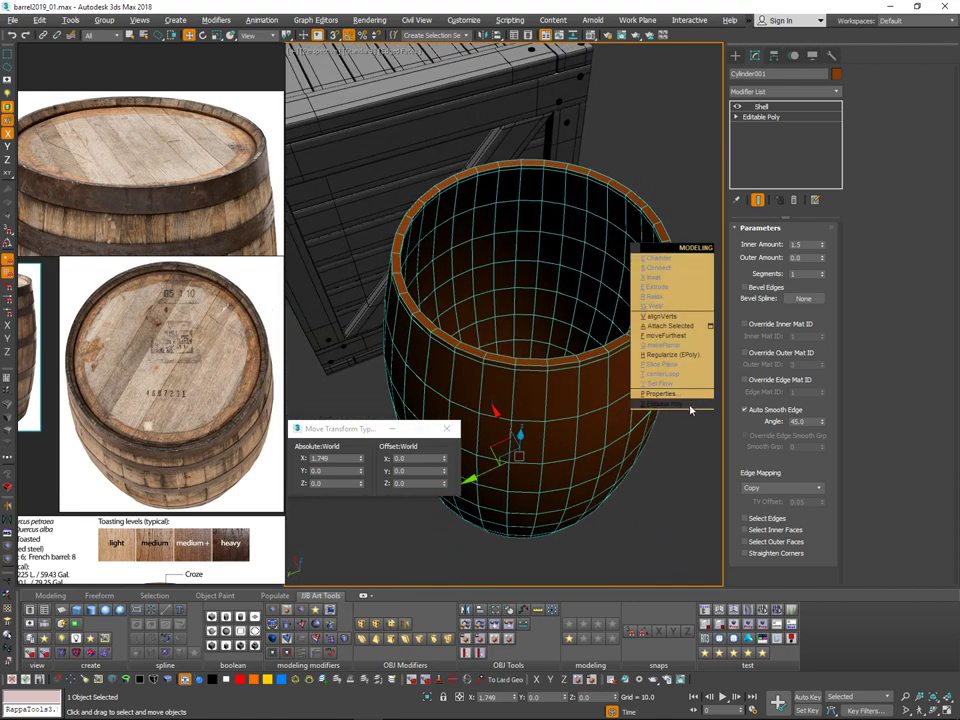
left_click(689, 404)
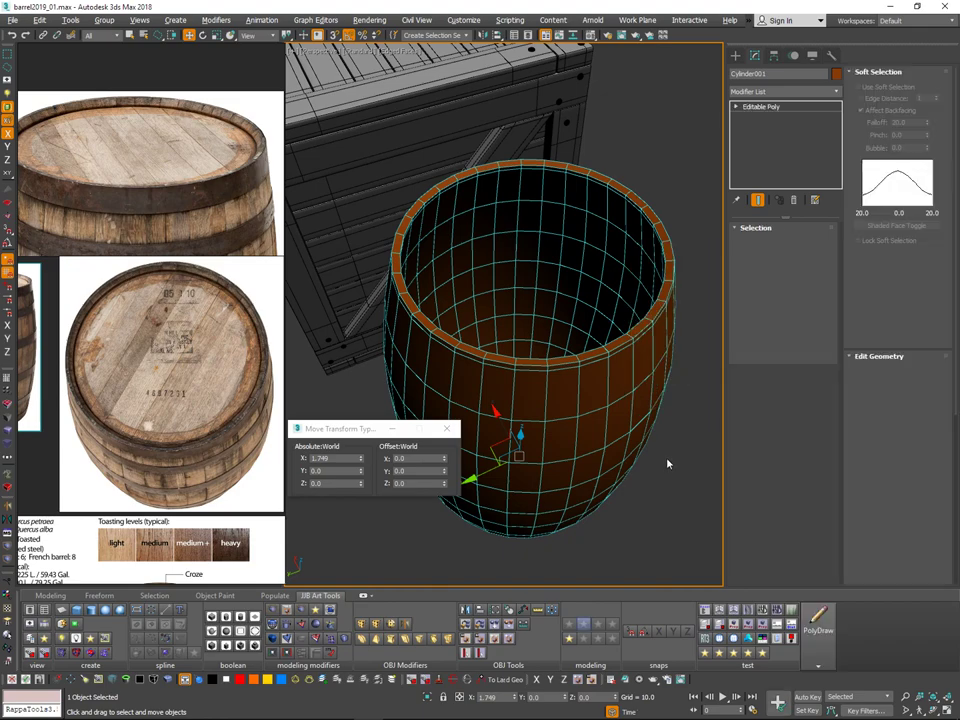
middle_click_drag(671, 452, 676, 344, "alt")
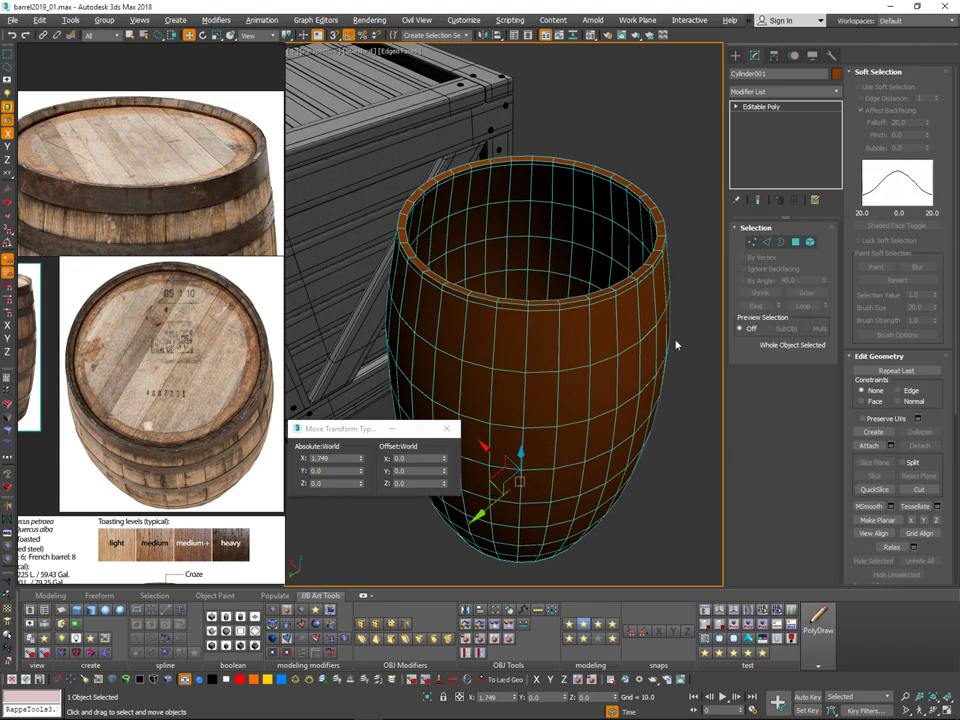
left_click(797, 244)
middle_click_drag(660, 298, 662, 214, "alt")
left_click(797, 244)
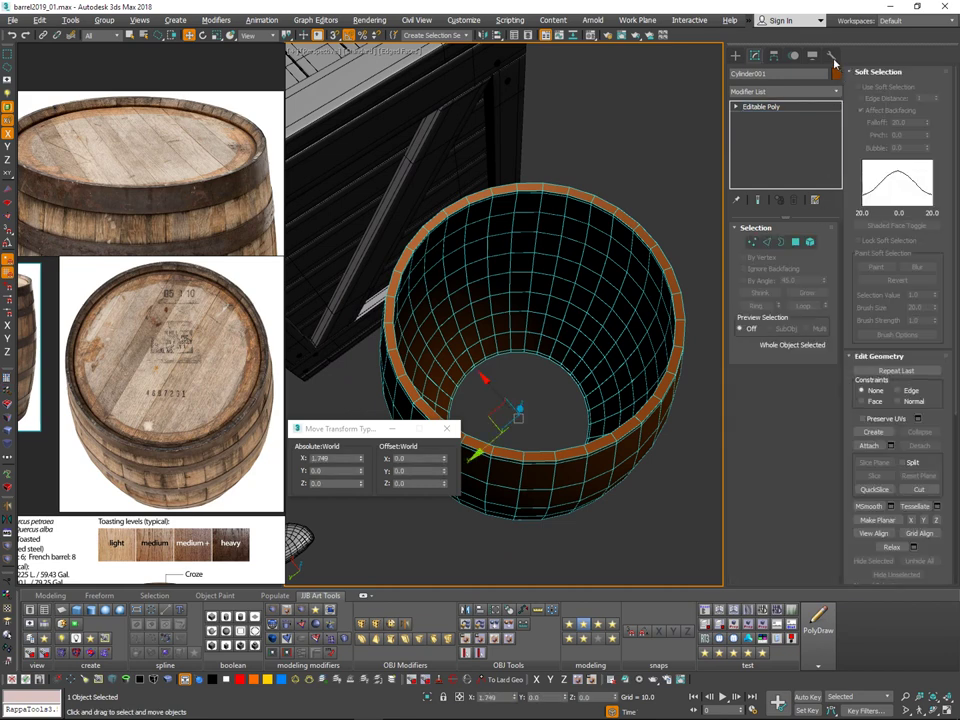
Step: Center the barrel's pivot to the object and convert the barrel to Editable Poly again
left_click(832, 57)
left_click(774, 55)
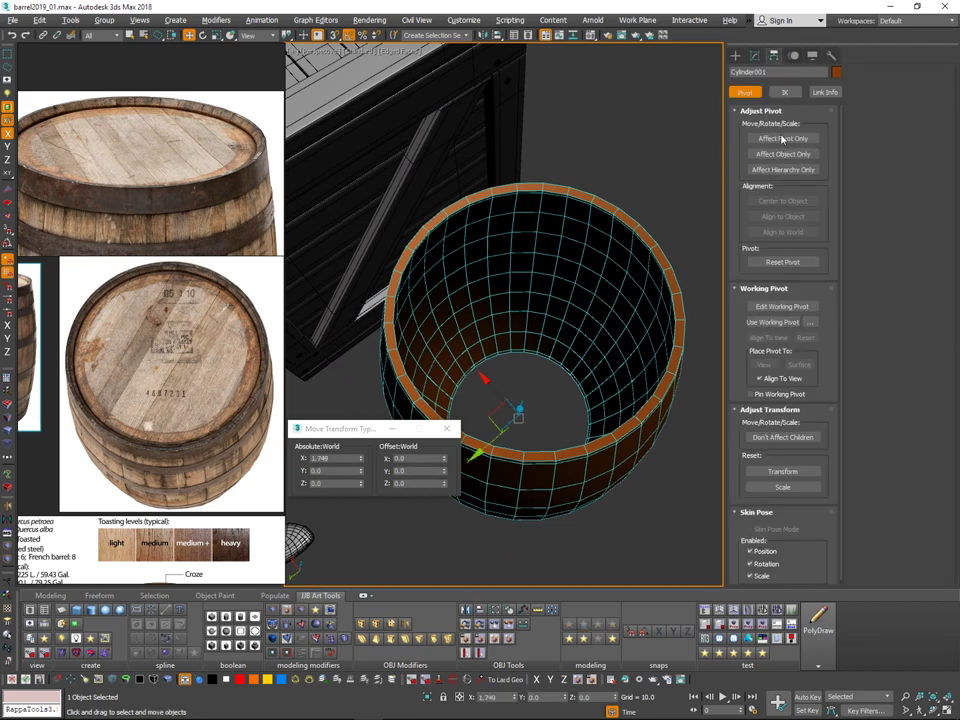
left_click(782, 138)
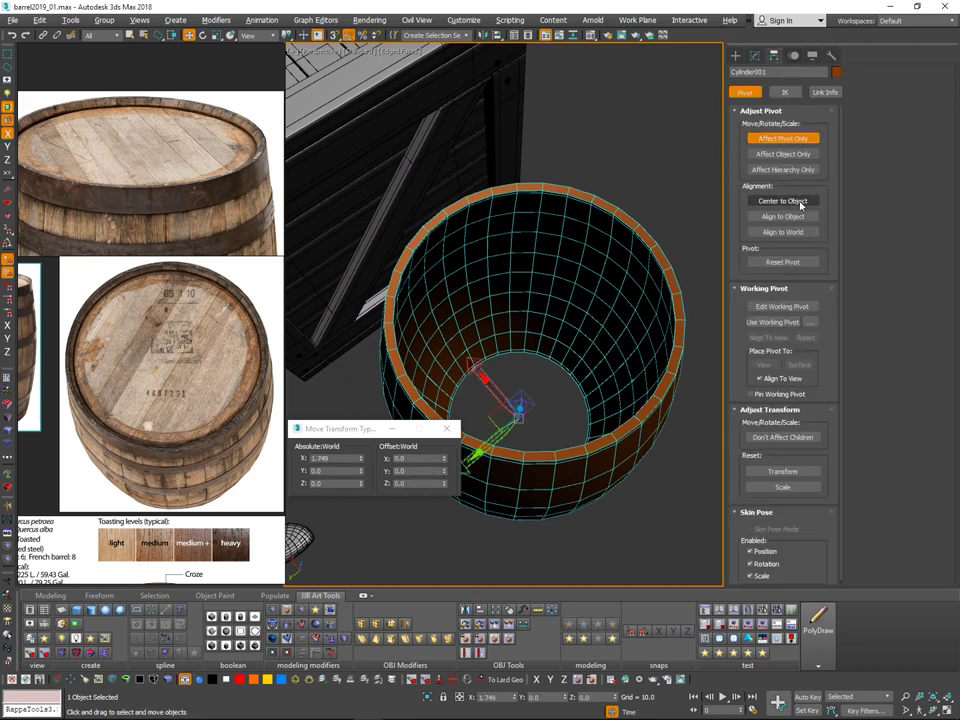
left_click(772, 202)
left_click(785, 137)
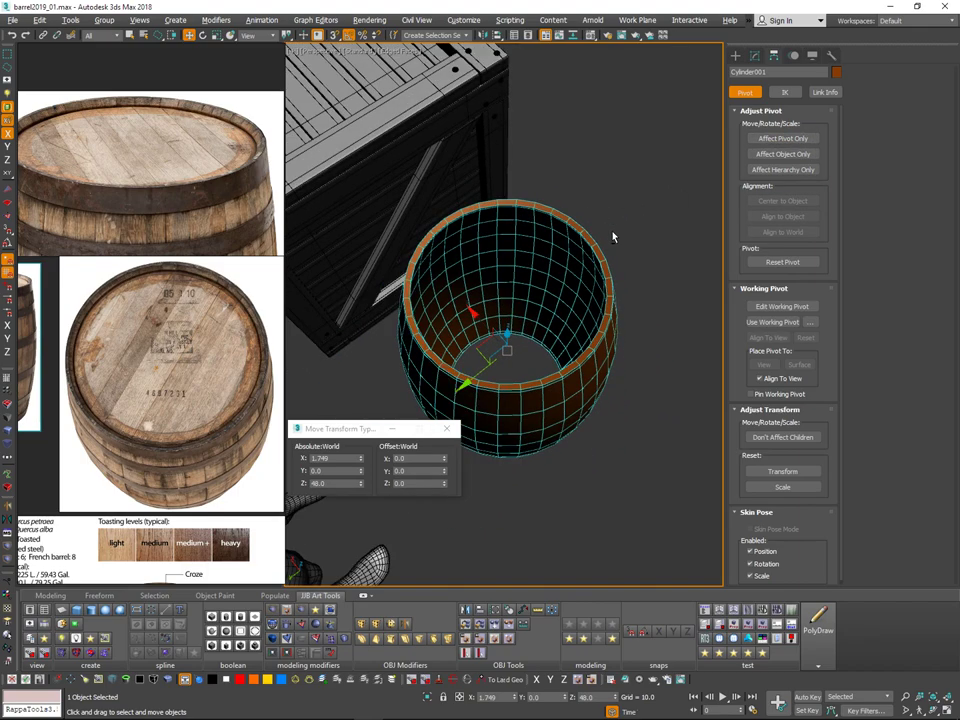
middle_click_drag(613, 237, 574, 276, "alt")
scroll(574, 276, "down", 3)
scroll(575, 277, "up", 2)
right_click(577, 282)
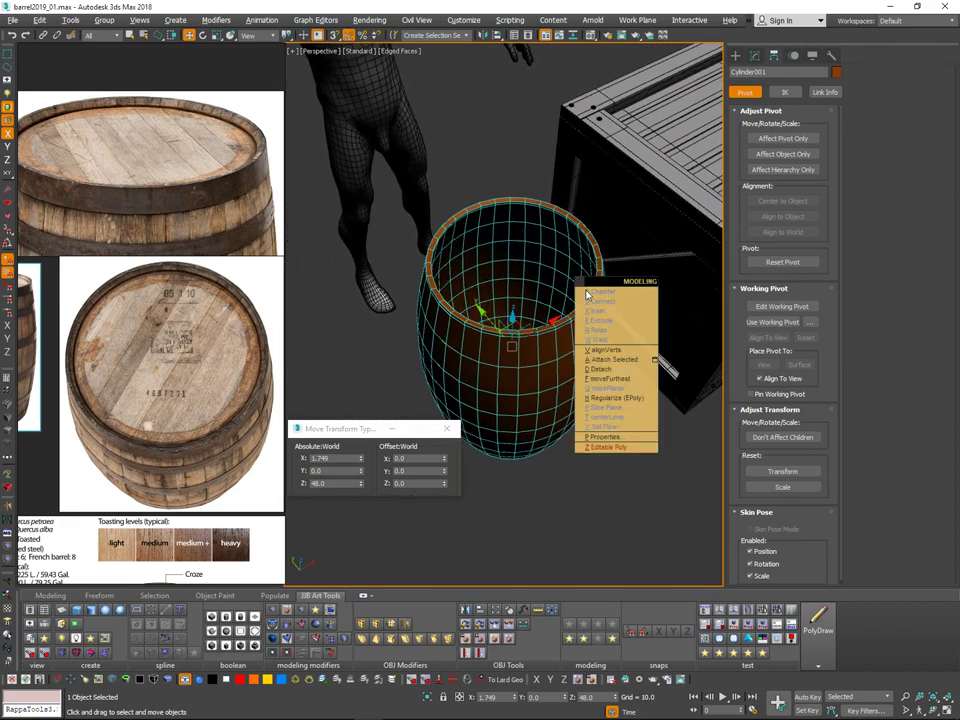
left_click(612, 446)
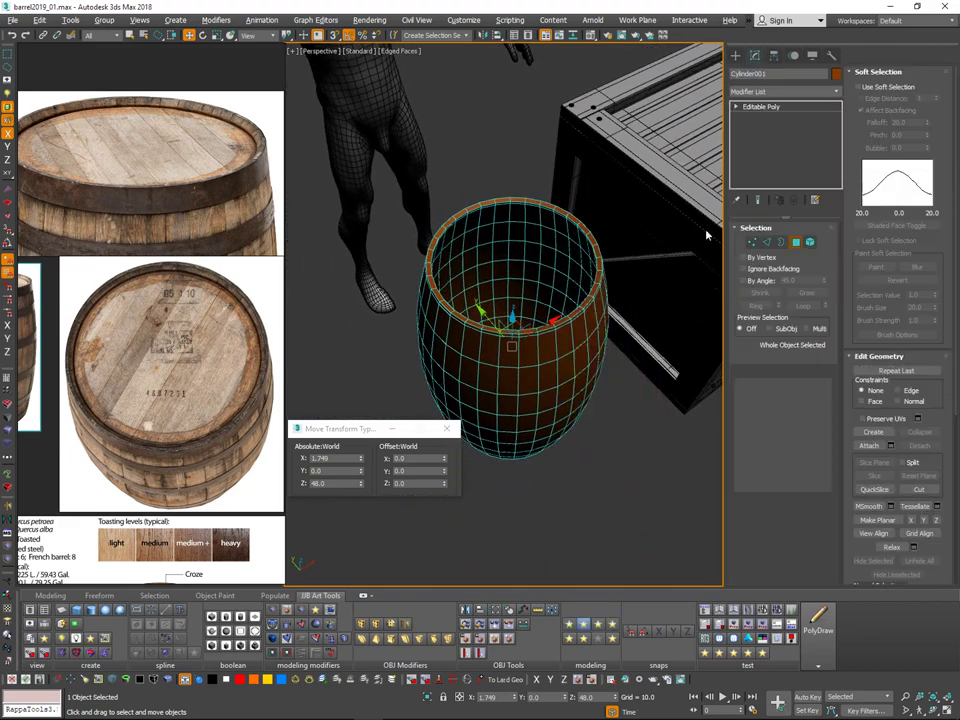
Step: In polygon editing, use the Top view to select one full vertical strip of the barrel wall, inner and outer faces included
key("q")
left_click(529, 334)
scroll(531, 335, "up", 4)
scroll(535, 334, "down", 2)
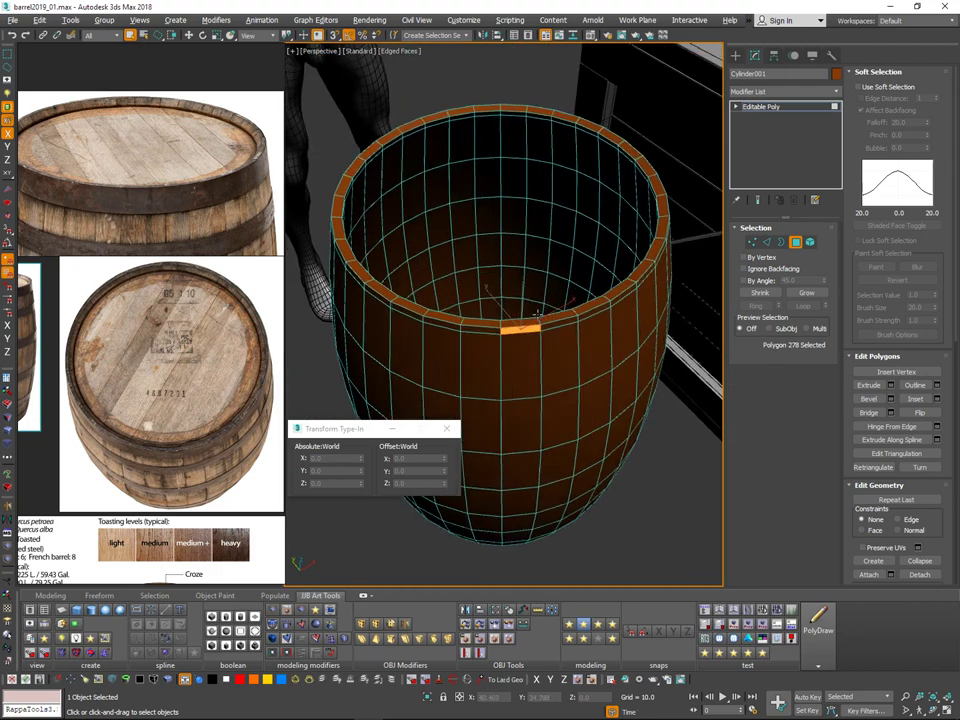
scroll(537, 316, "down", 3)
key("v")
key("t")
scroll(533, 312, "up", 4)
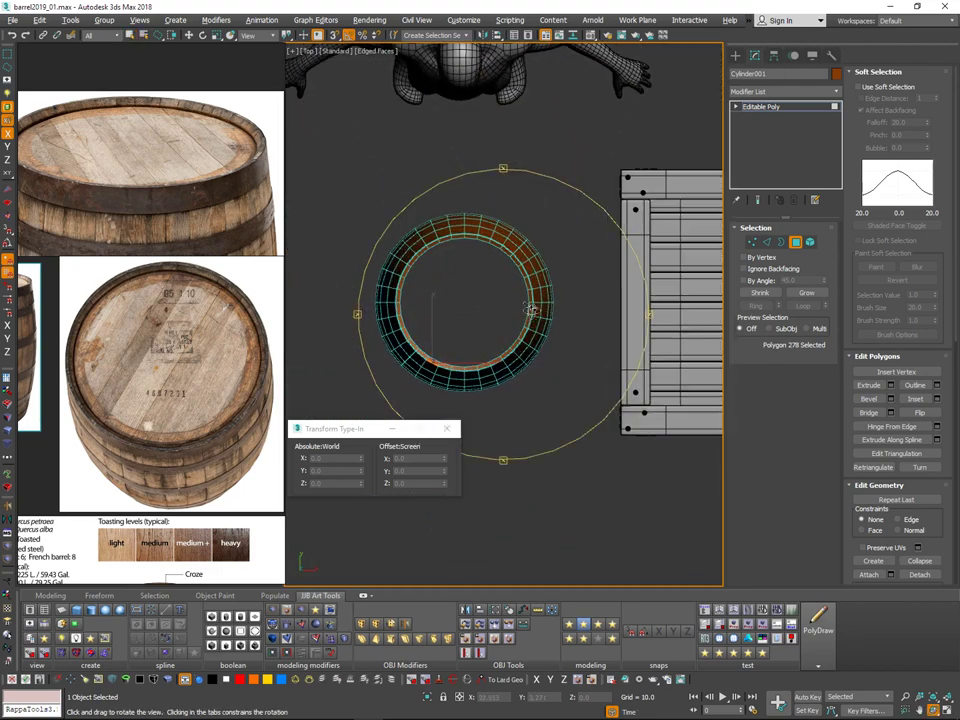
middle_click_drag(529, 420, 578, 388)
scroll(546, 330, "up", 3)
key("q")
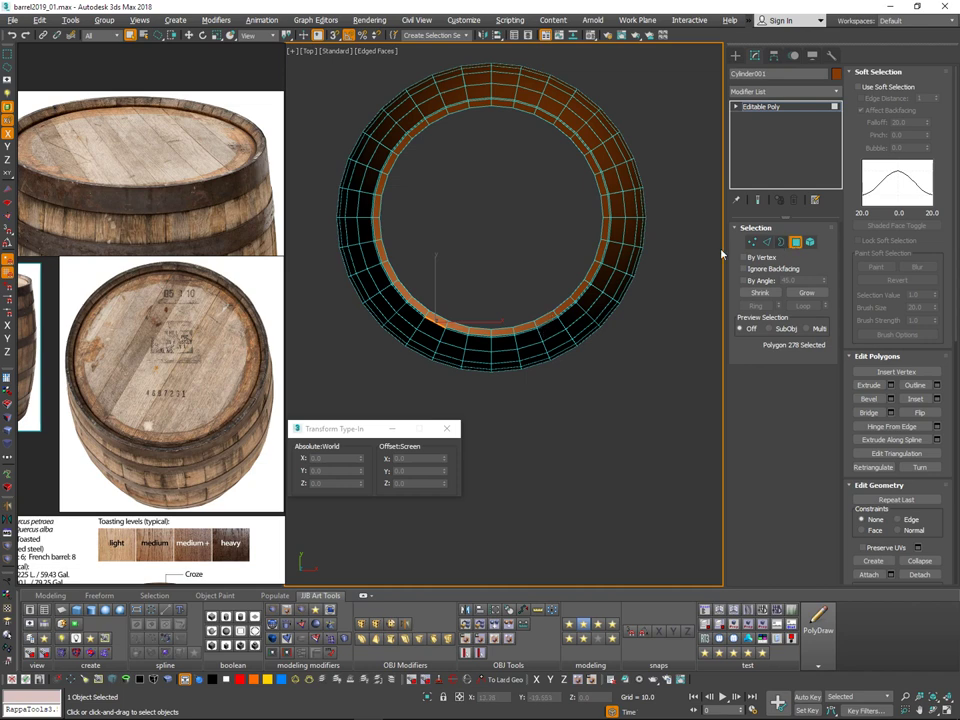
left_click_drag(501, 292, 507, 398)
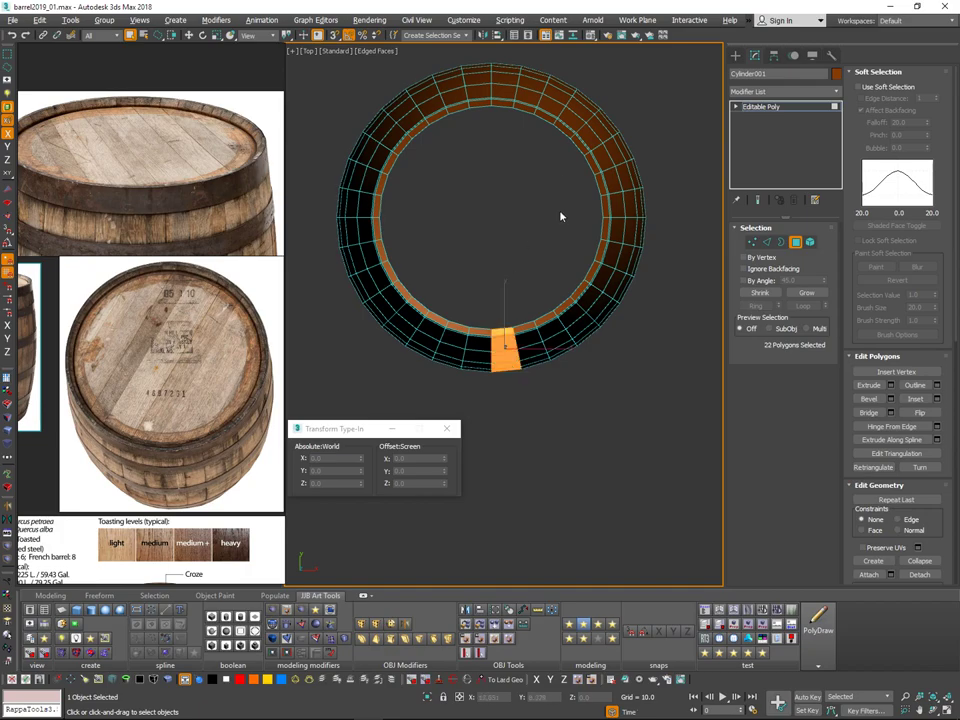
Step: Try detaching the selected strip as a new object named barrel_plank, and undo the detach
middle_click_drag(560, 211, 767, 258, "alt")
middle_click_drag(514, 307, 680, 288, "alt")
middle_click_drag(538, 349, 502, 397)
middle_click_drag(502, 397, 555, 392, "alt")
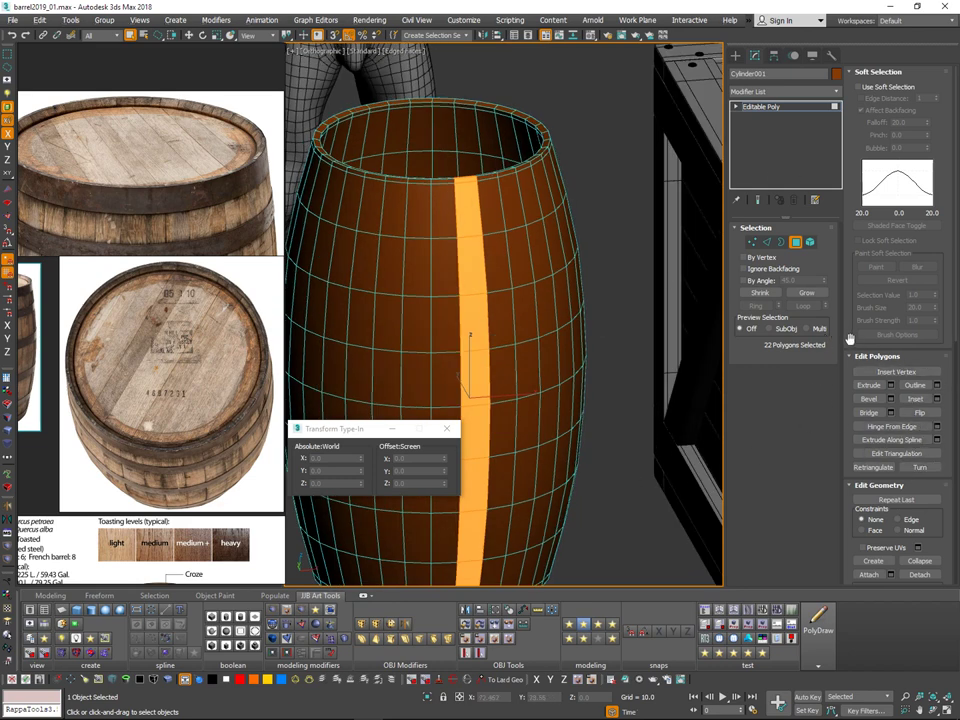
left_click(871, 72)
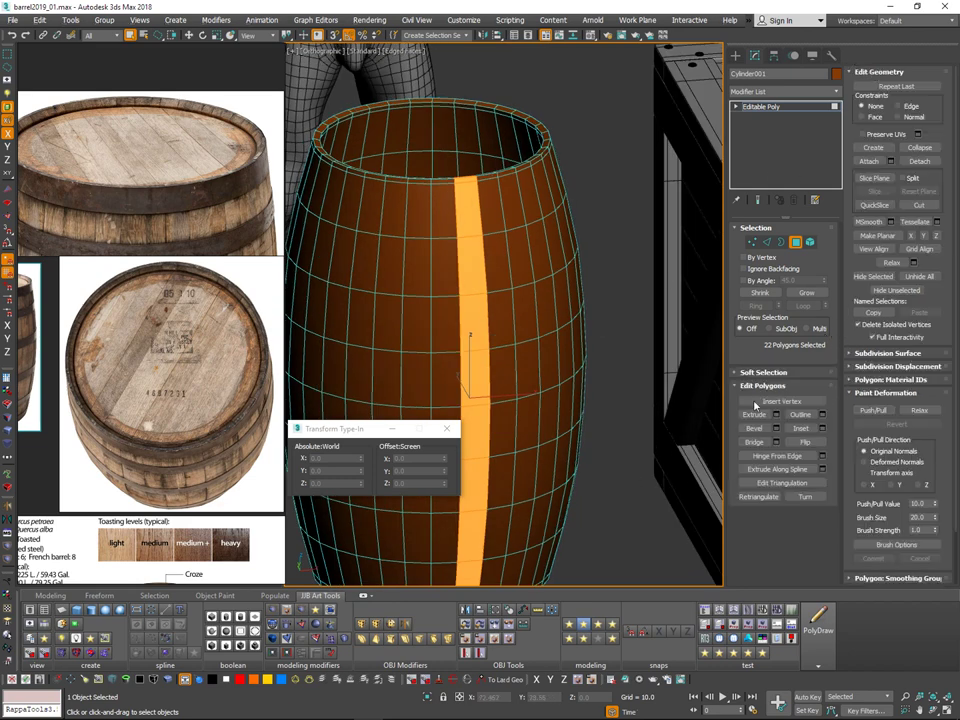
left_click(919, 161)
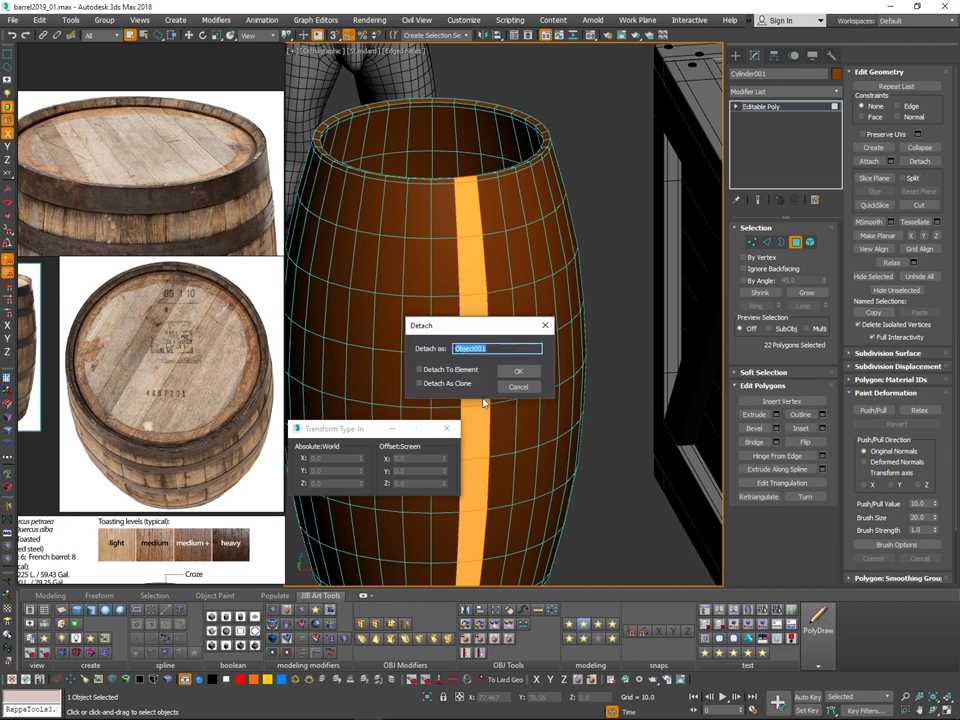
type("barrel_plank")
key("Return")
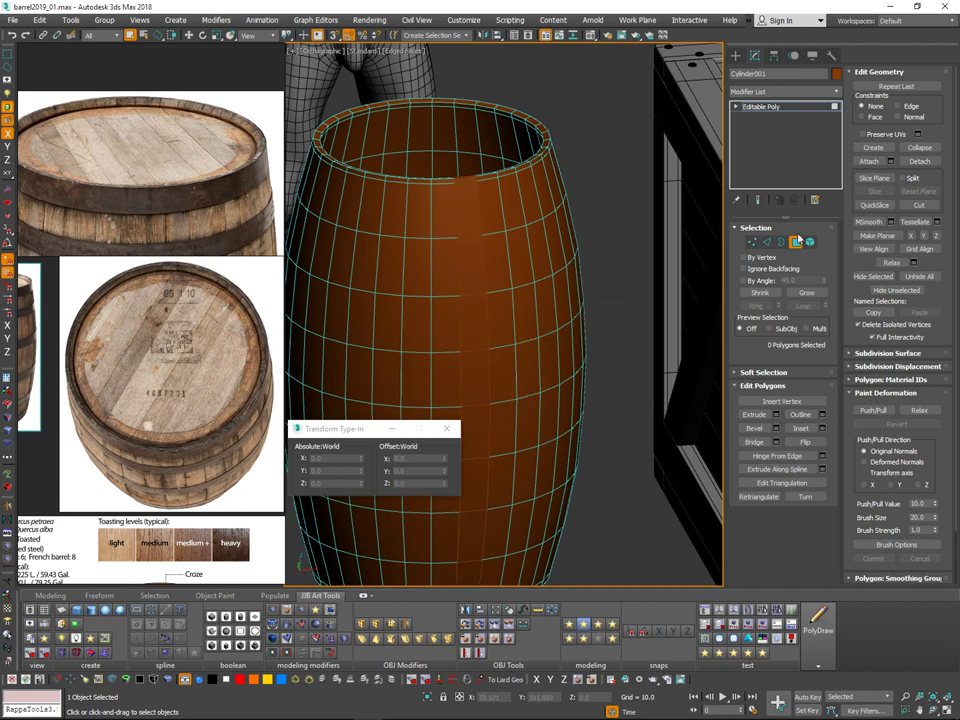
key("ctrl+z")
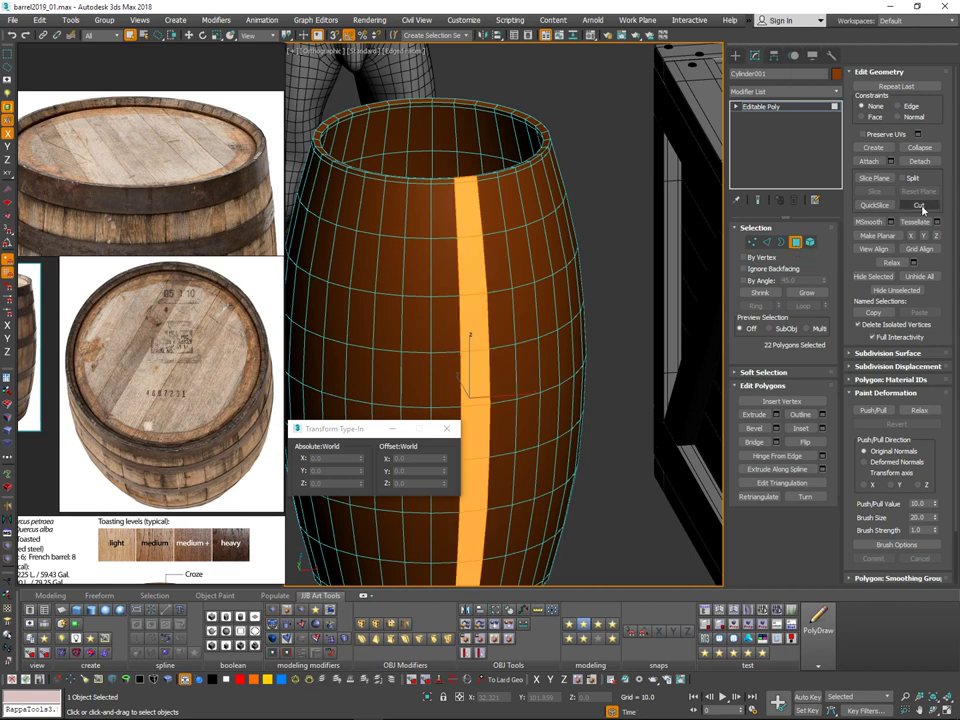
Step: Detach the selected strip as a separate object with the default name and leave polygon editing on the barrel
left_click(928, 166)
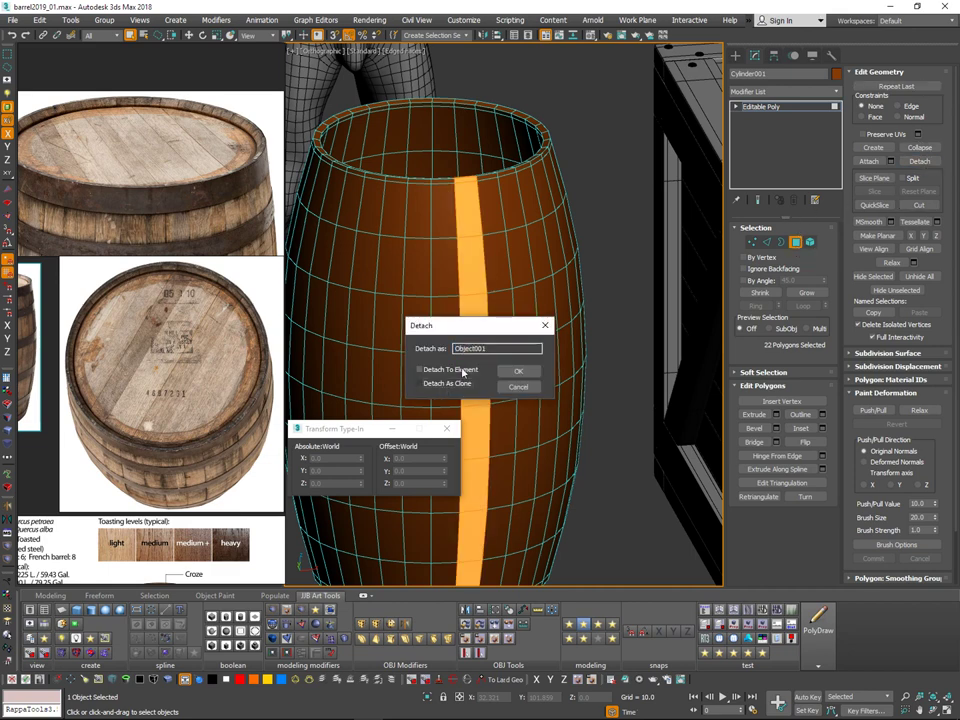
left_click(531, 373)
scroll(615, 274, "down", 2)
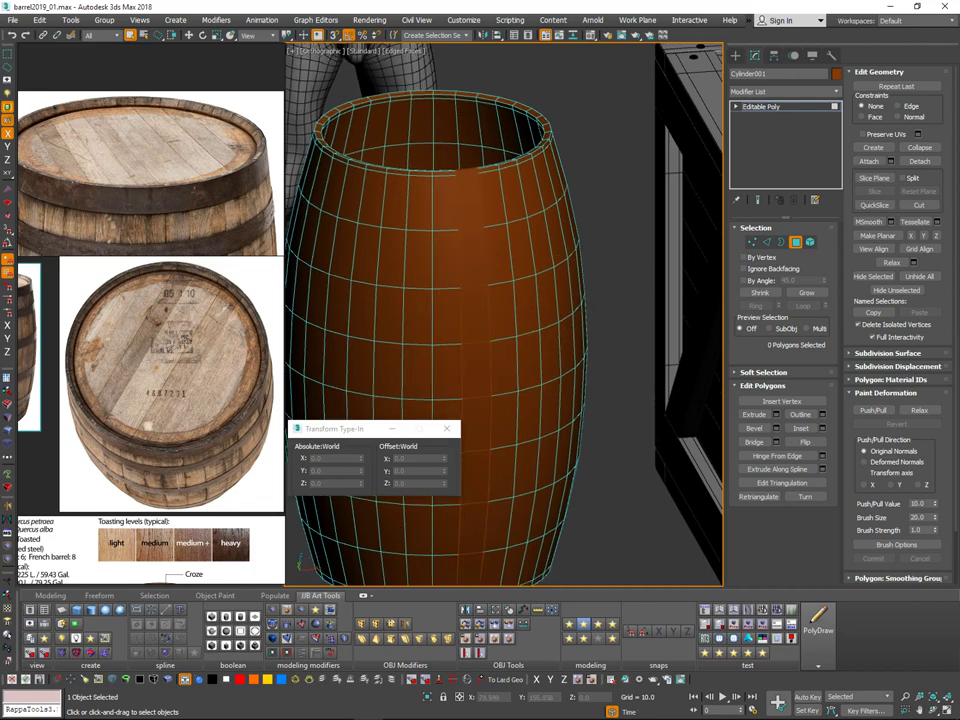
left_click(797, 243)
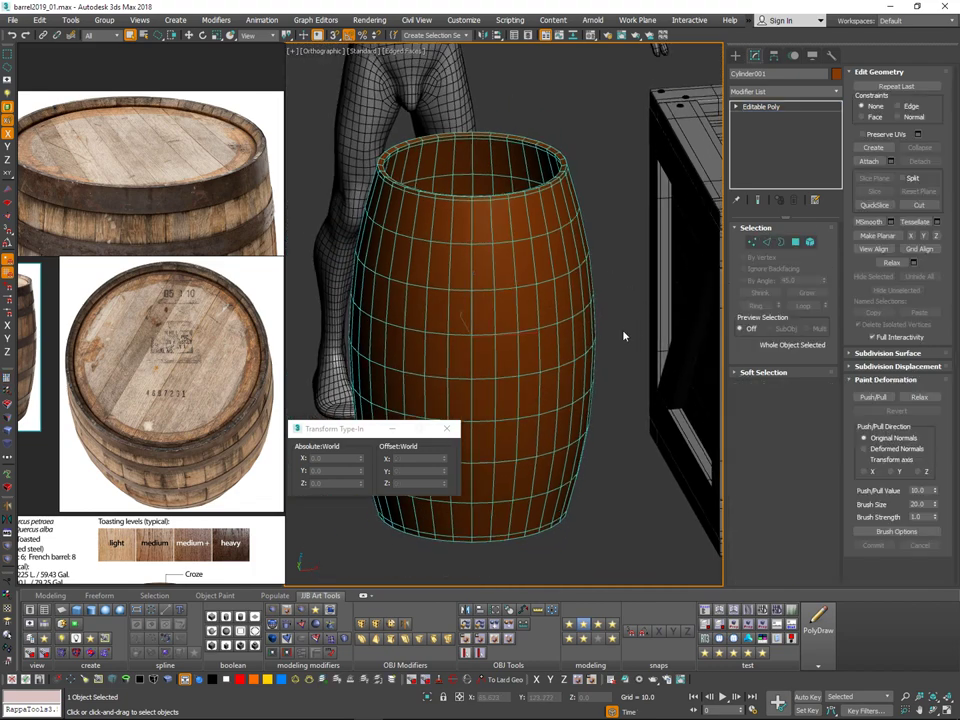
left_click(623, 334)
left_click(526, 319)
scroll(526, 319, "down", 6)
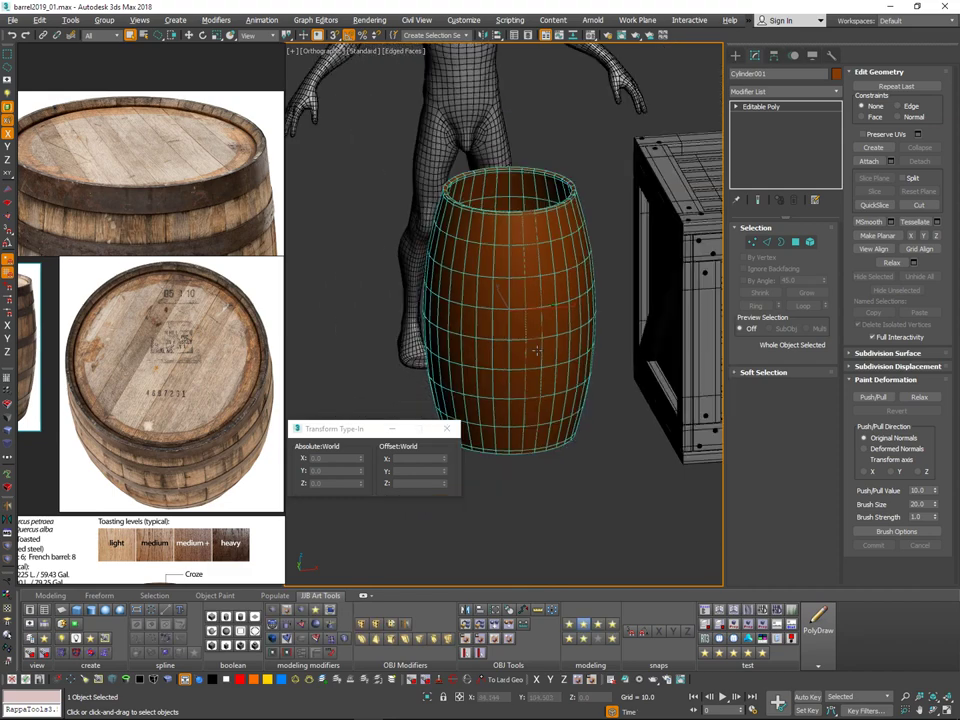
Step: Move the hollow barrel along X away from the detached plank, beside the capped barrel, and clear the selection
middle_click_drag(526, 384, 614, 361)
key("w")
left_click_drag(655, 320, 462, 341)
left_click(375, 320, "ctrl")
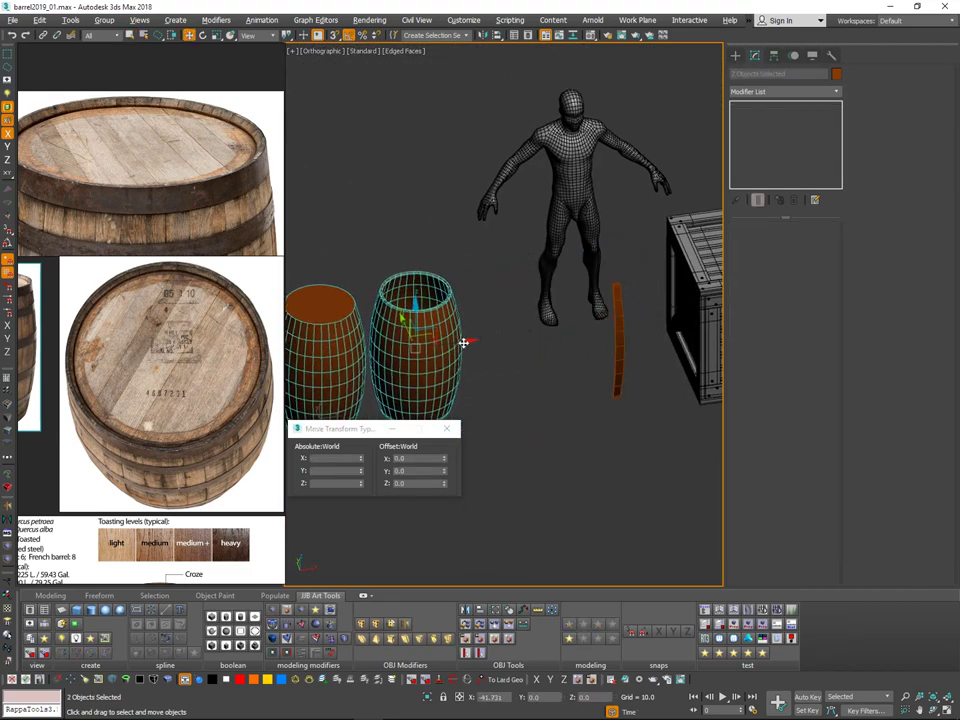
left_click(530, 308)
Step: Assign the light grey material from the Material Editor to the detached plank and both barrels
key("m")
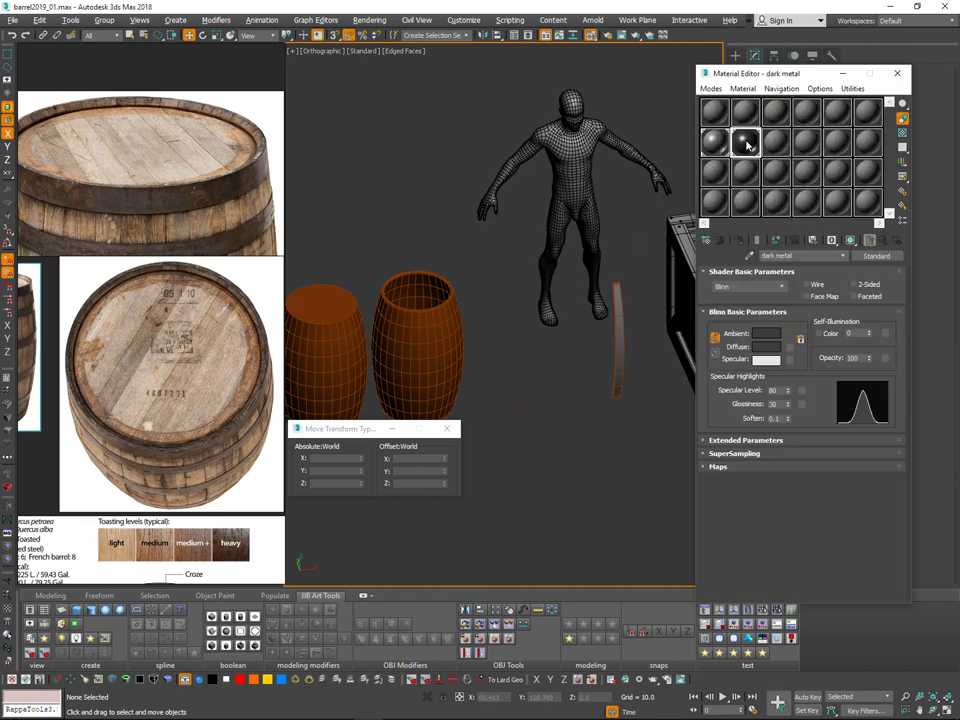
left_click_drag(441, 324, 441, 324)
left_click_drag(717, 137, 342, 325)
middle_click_drag(572, 400, 608, 376, "alt")
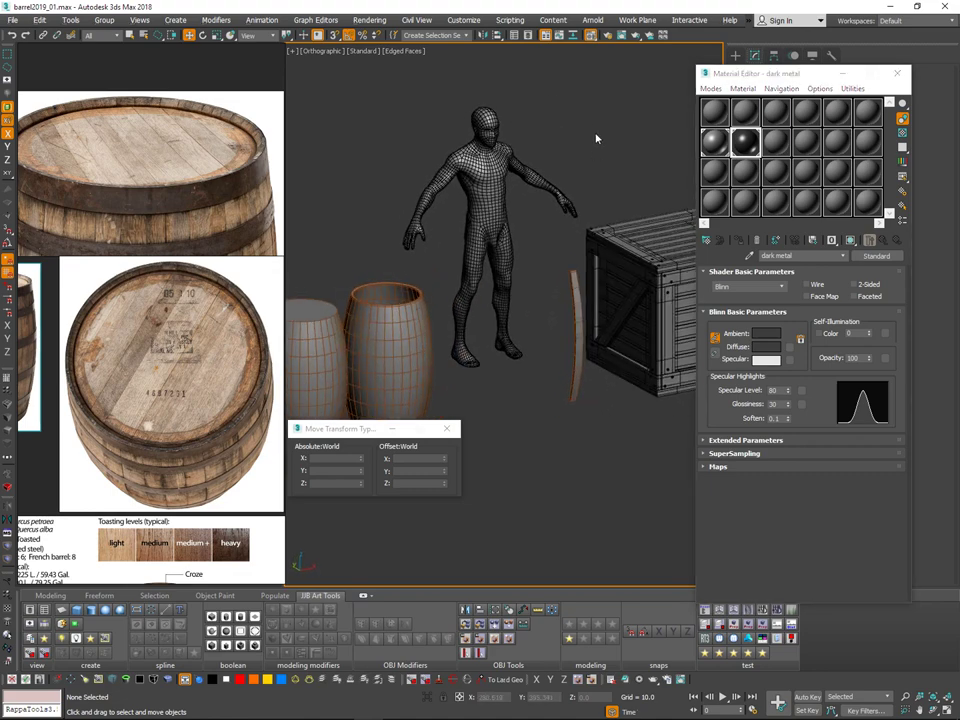
Step: Close the Material Editor, give both barrels a black object color, and clear the selection
left_click(897, 74)
middle_click_drag(482, 281, 574, 234)
middle_click_drag(574, 234, 530, 266, "alt")
mouse_move(521, 217)
left_mouse_down()
mouse_move(411, 328)
mouse_move(470, 298)
left_mouse_up()
left_click(835, 74)
left_click(567, 520)
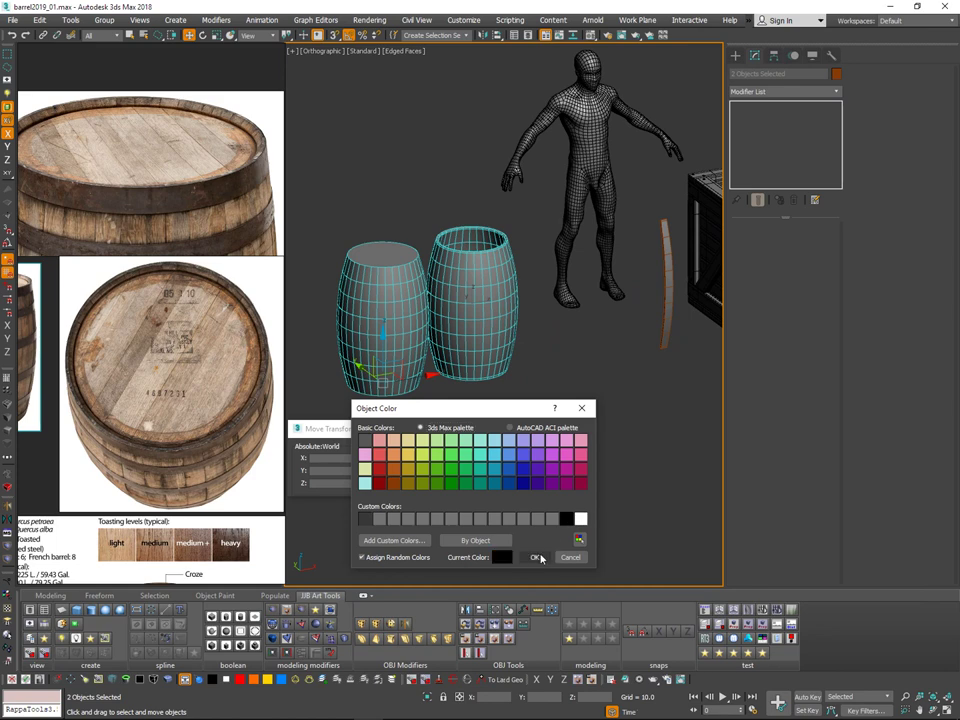
left_click(538, 557)
left_click(588, 310)
Step: Switch to the perspective view, set the detached plank's object color to black, and clear the selection
middle_click_drag(603, 298, 580, 322)
key("v")
key("p")
scroll(687, 255, "down", 3)
middle_click_drag(687, 255, 585, 297)
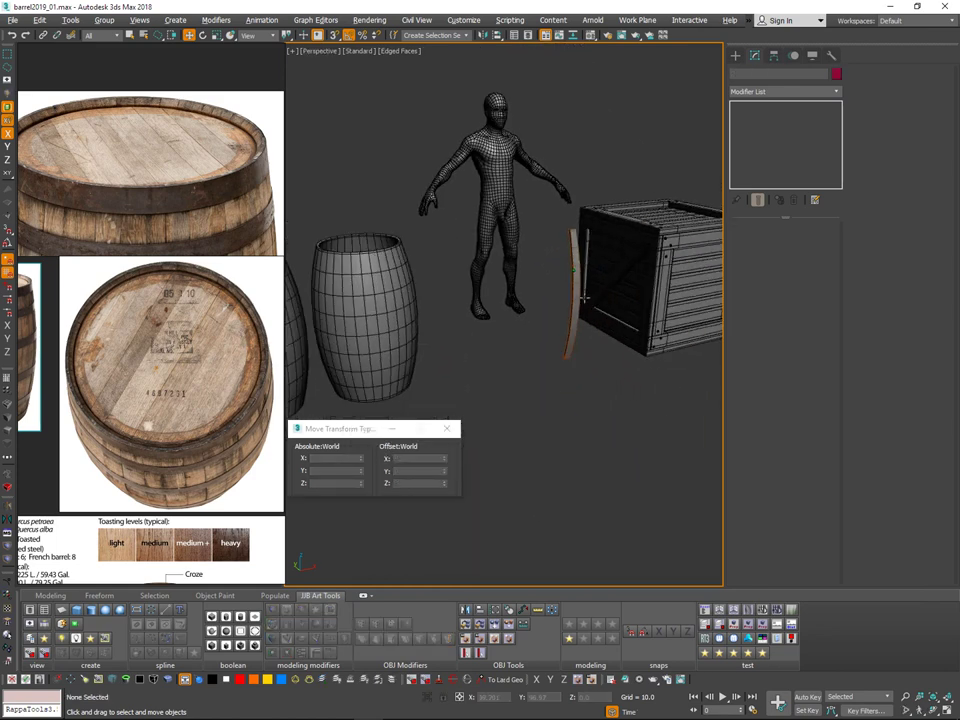
left_click(574, 332)
left_click(837, 75)
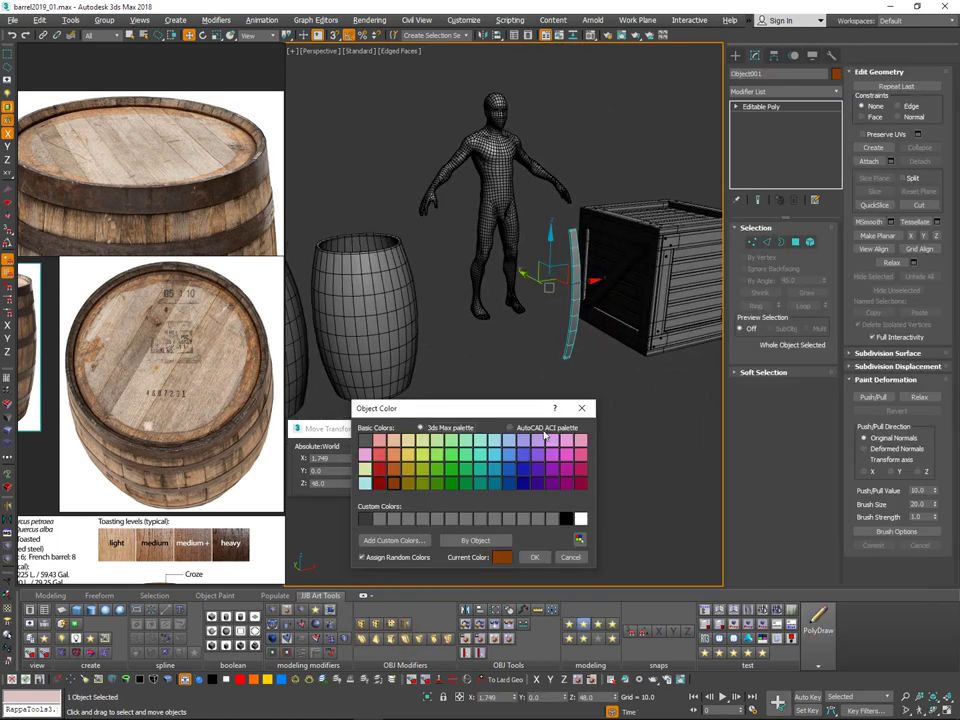
left_click(567, 521)
left_click(536, 557)
left_click(590, 480)
Step: Select the human figure and the wooden crate together and move them along X well away from the plank
middle_click_drag(682, 255, 604, 272)
scroll(640, 232, "down", 3)
middle_click_drag(672, 164, 677, 180, "alt")
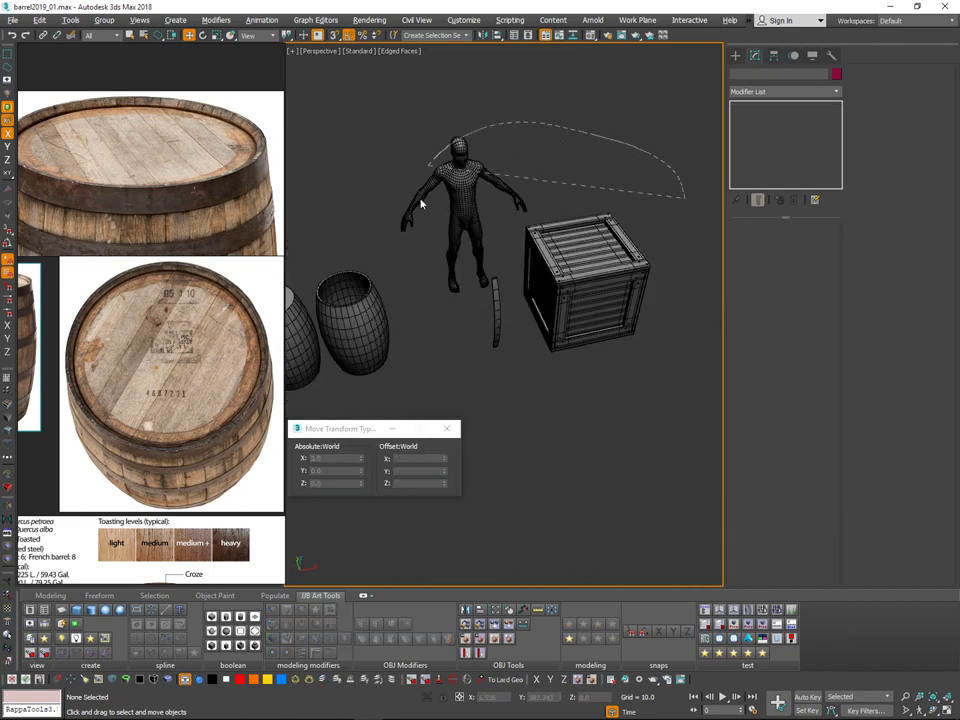
left_click_drag(638, 349, 640, 111)
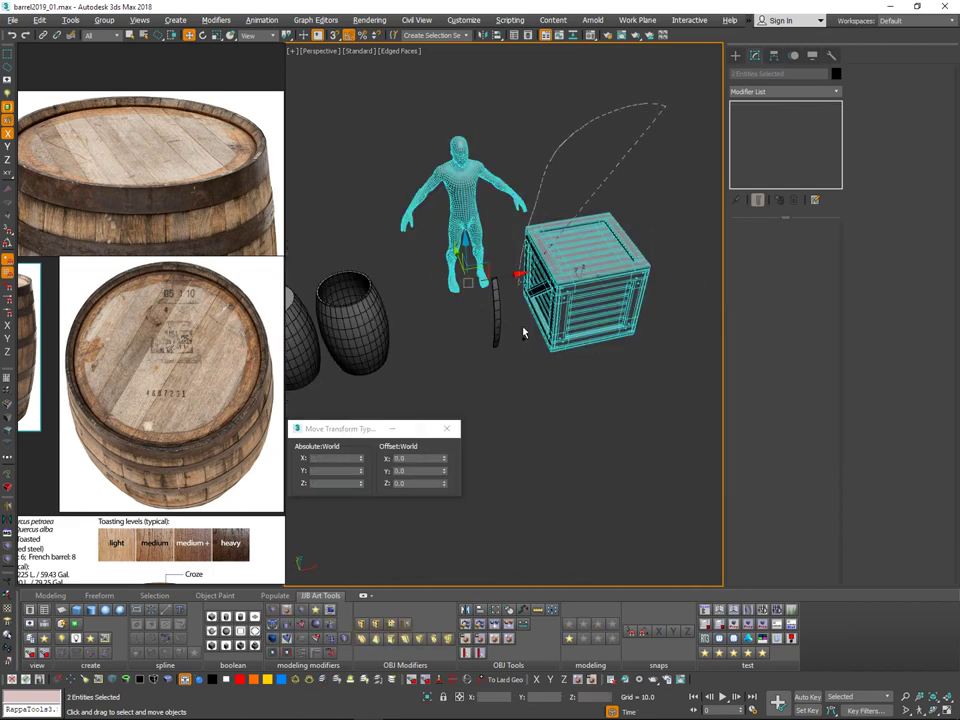
middle_click_drag(645, 270, 576, 306, "alt")
scroll(621, 266, "up", 2)
left_click_drag(598, 297, 880, 215)
Step: Select the detached plank and examine its end and side faces
middle_click_drag(566, 304, 600, 265)
scroll(536, 280, "up", 2)
left_click_drag(569, 356, 570, 342)
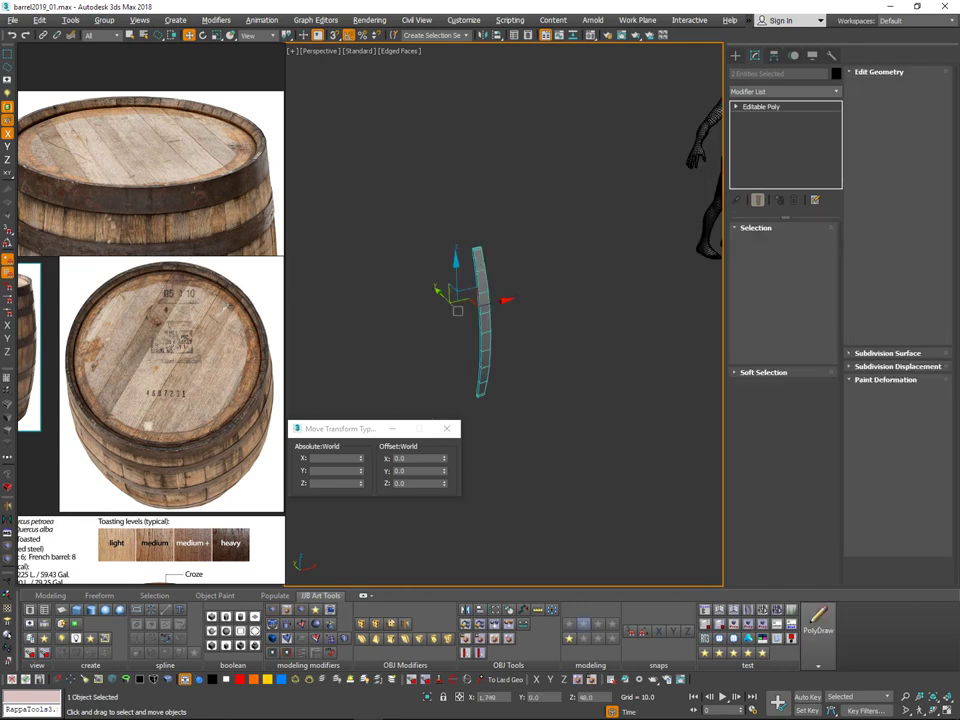
scroll(575, 260, "up", 3)
mouse_move(575, 240)
middle_mouse_down("alt")
mouse_move(601, 210)
mouse_move(575, 235)
middle_mouse_up("alt")
middle_click_drag(446, 258, 421, 231, "alt")
scroll(456, 253, "up", 3)
scroll(458, 281, "up", 3)
scroll(473, 279, "down", 2)
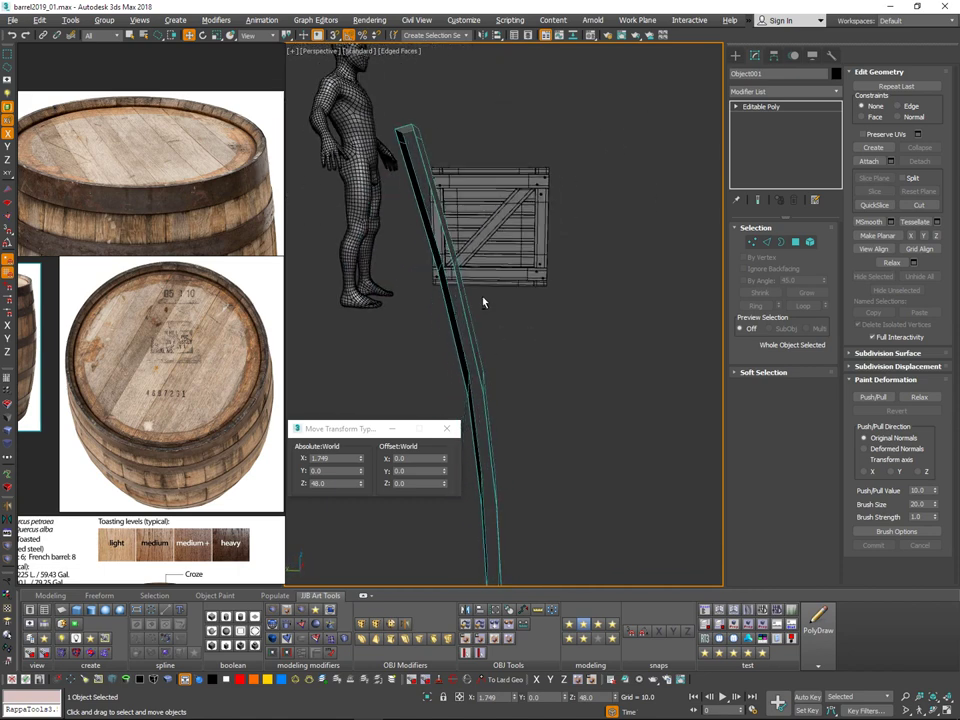
scroll(563, 332, "down", 3)
middle_click_drag(483, 302, 660, 305, "alt")
Step: In edge editing, select a long side edge of the plank and extend the selection to full loops
left_click(767, 244)
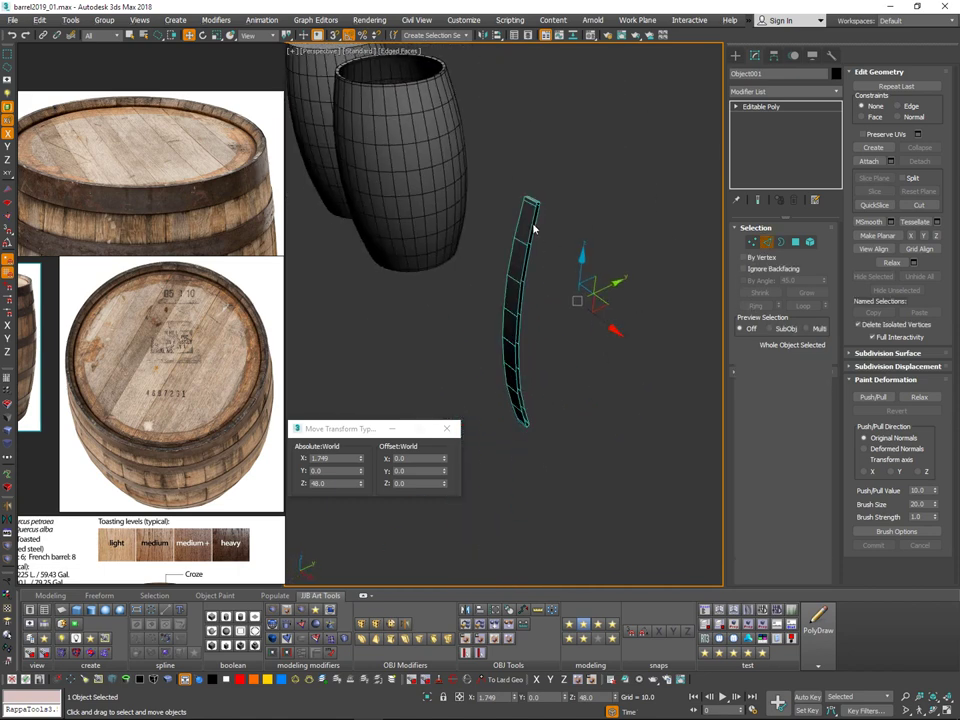
scroll(534, 225, "up", 6)
scroll(560, 175, "down", 2)
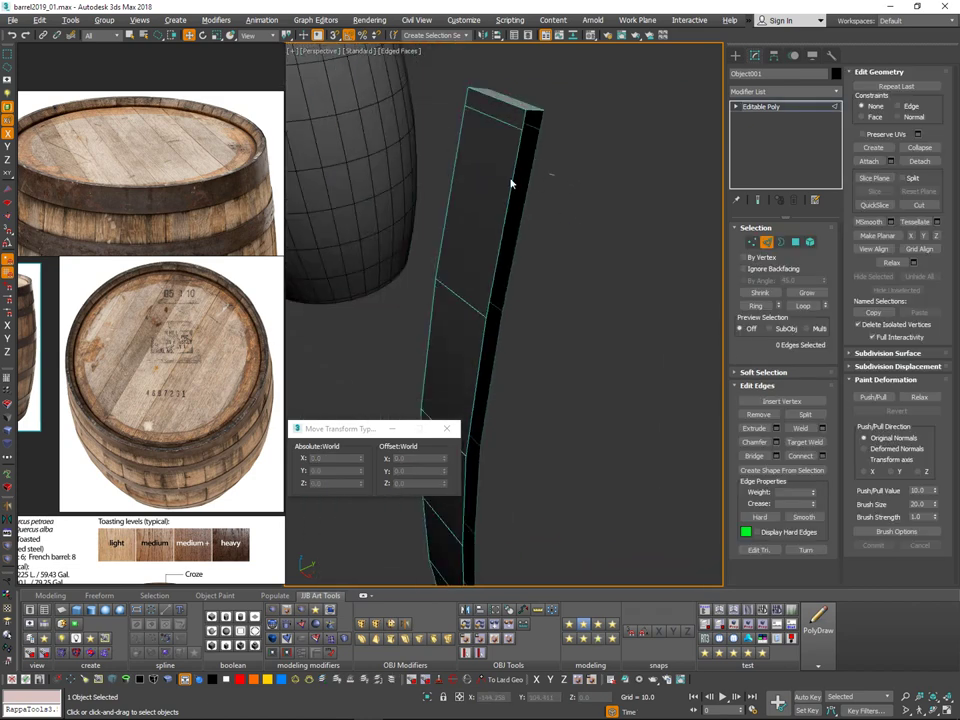
left_click_drag(511, 183, 504, 185)
middle_click_drag(530, 176, 490, 198, "alt")
left_click(805, 306)
scroll(550, 185, "down", 4)
scroll(550, 165, "up", 4)
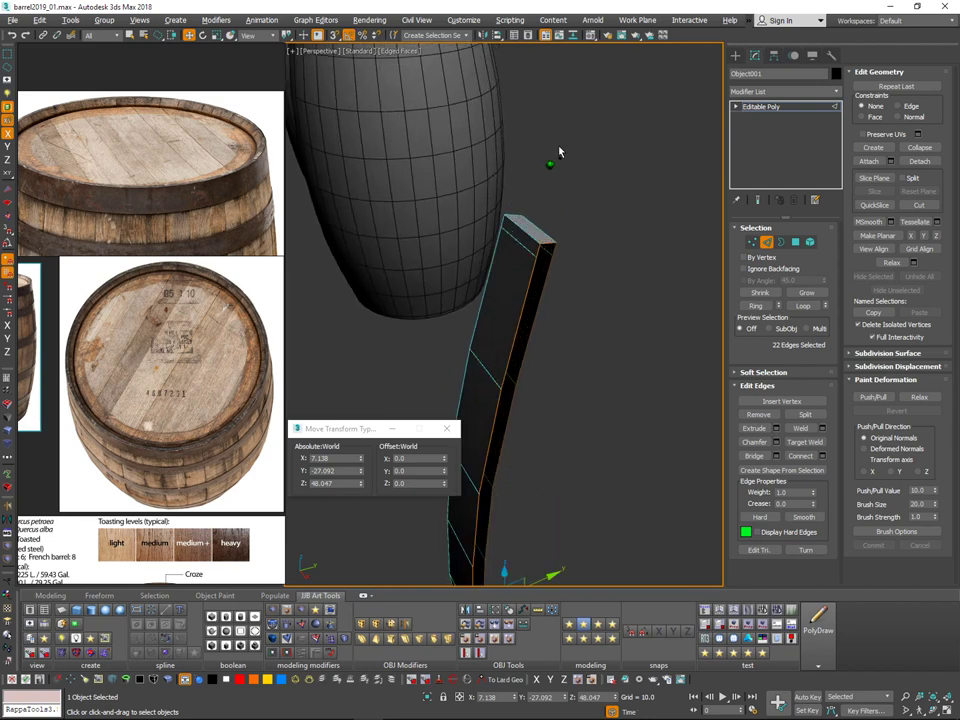
Step: Deselect the short edges at both ends of the plank, keeping only the long edges of the side face
mouse_move(559, 149)
middle_mouse_down("alt")
mouse_move(554, 180)
mouse_move(546, 160)
middle_mouse_up("alt")
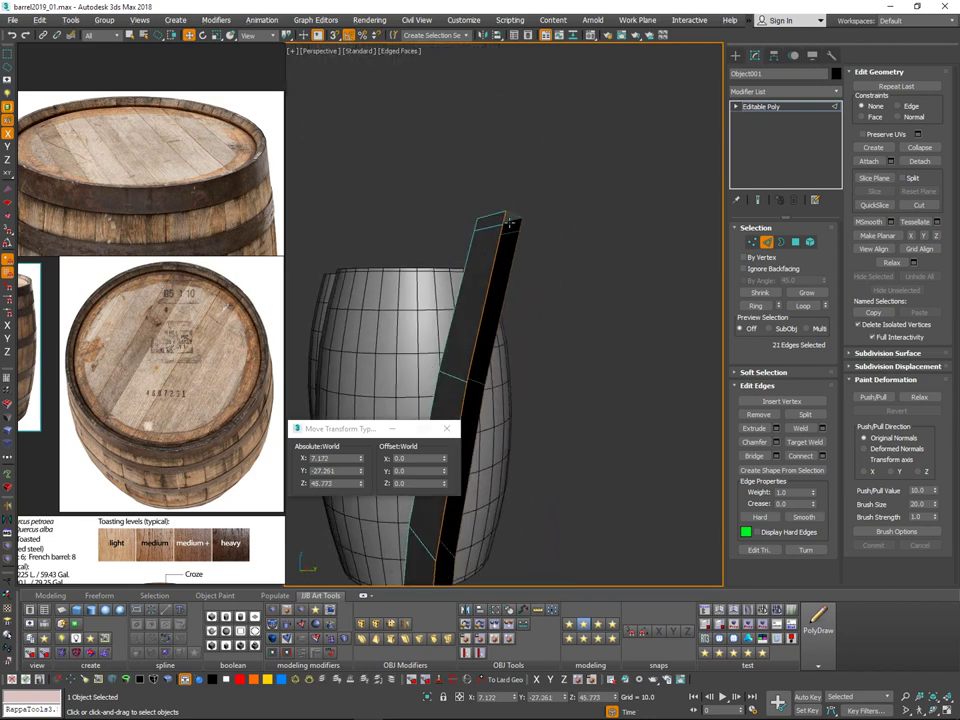
middle_click_drag(551, 366, 544, 254)
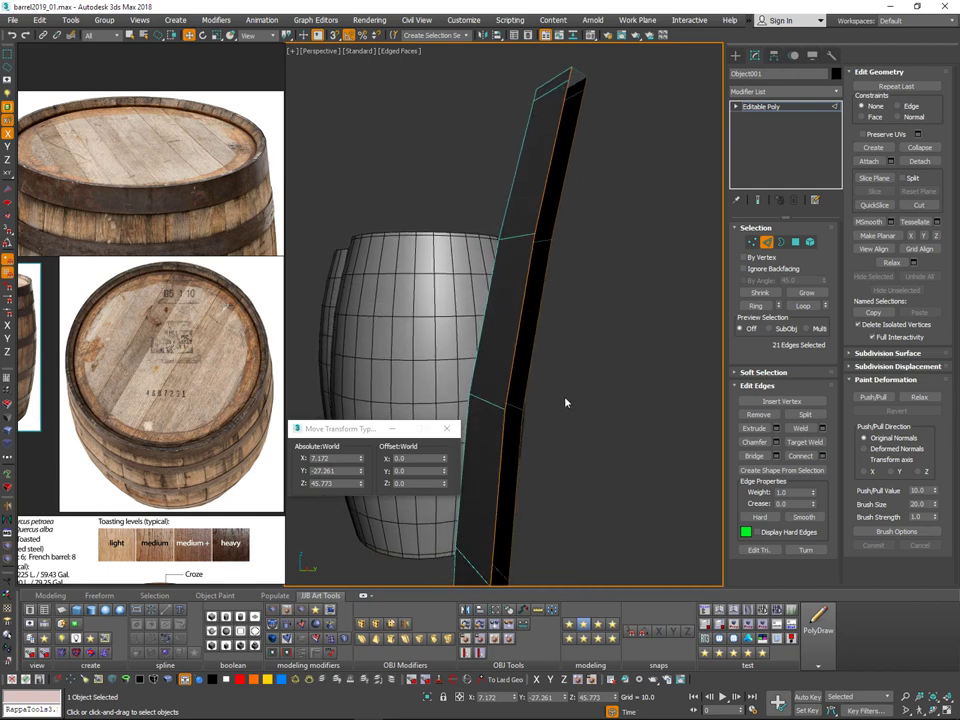
middle_click_drag(575, 438, 548, 205)
middle_click_drag(542, 475, 517, 288)
middle_click_drag(576, 422, 545, 270)
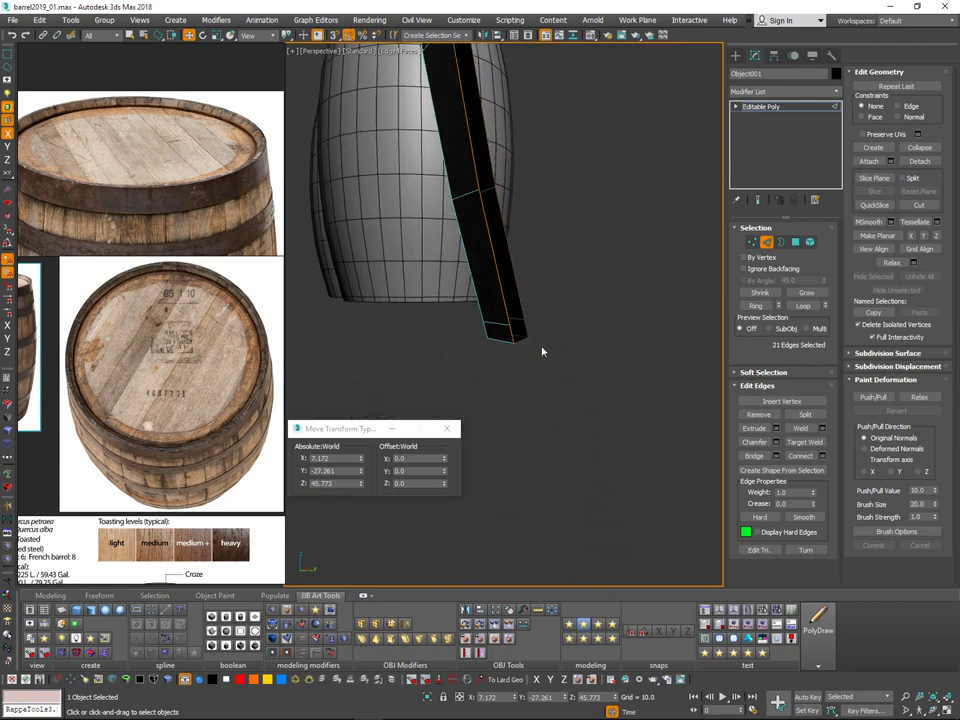
middle_click_drag(536, 370, 506, 309, "alt")
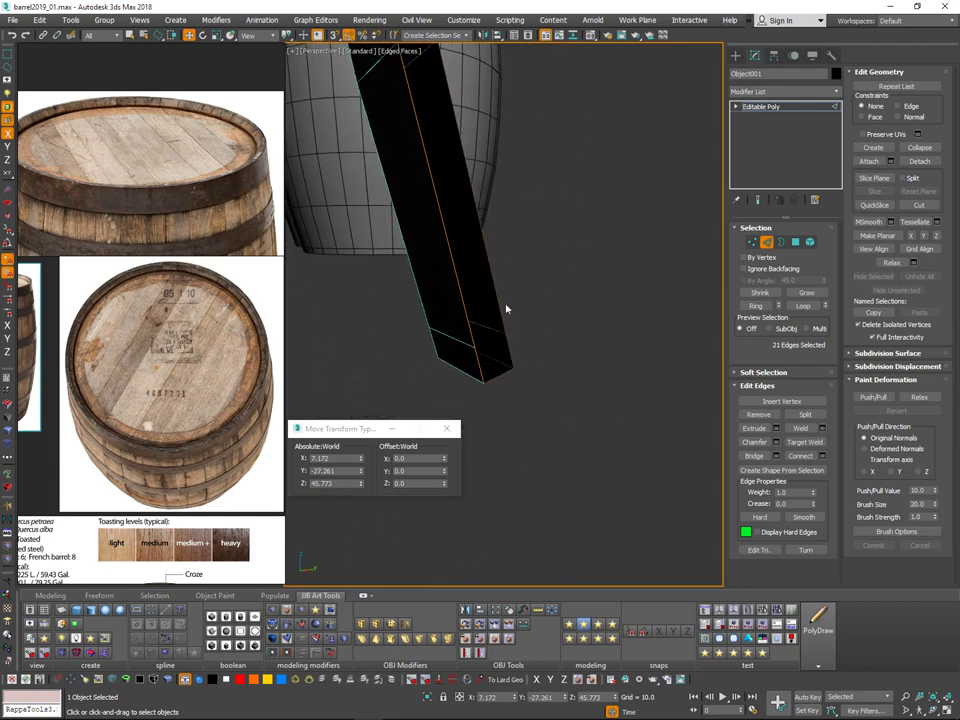
middle_click_drag(499, 386, 547, 351, "alt")
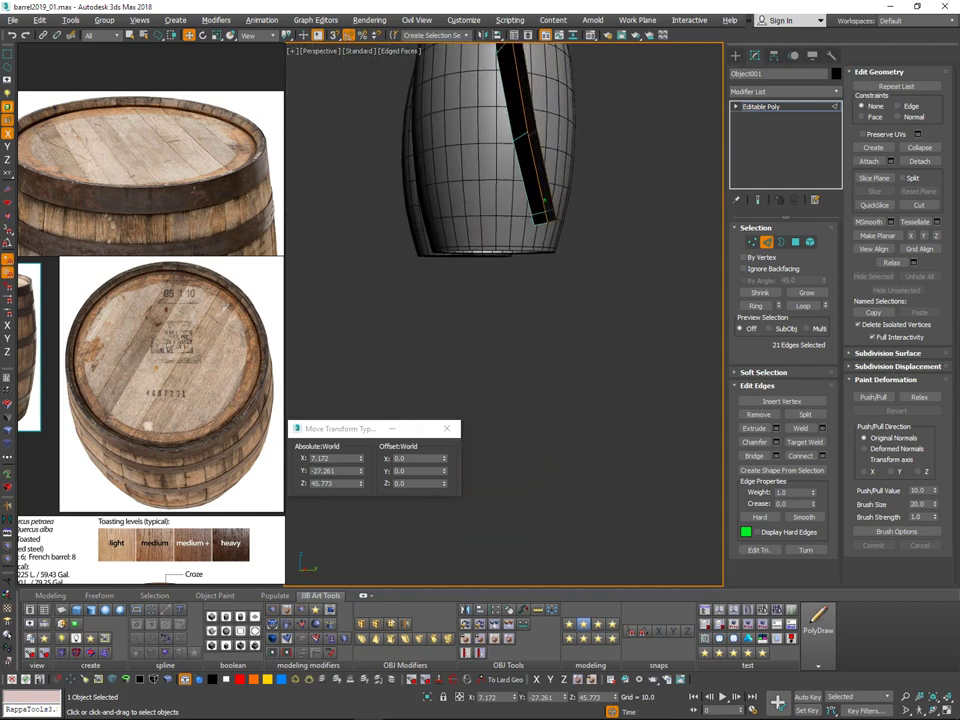
scroll(560, 221, "up", 3)
left_click(557, 235, "alt")
middle_click_drag(571, 204, 492, 340, "alt")
scroll(540, 264, "up", 2)
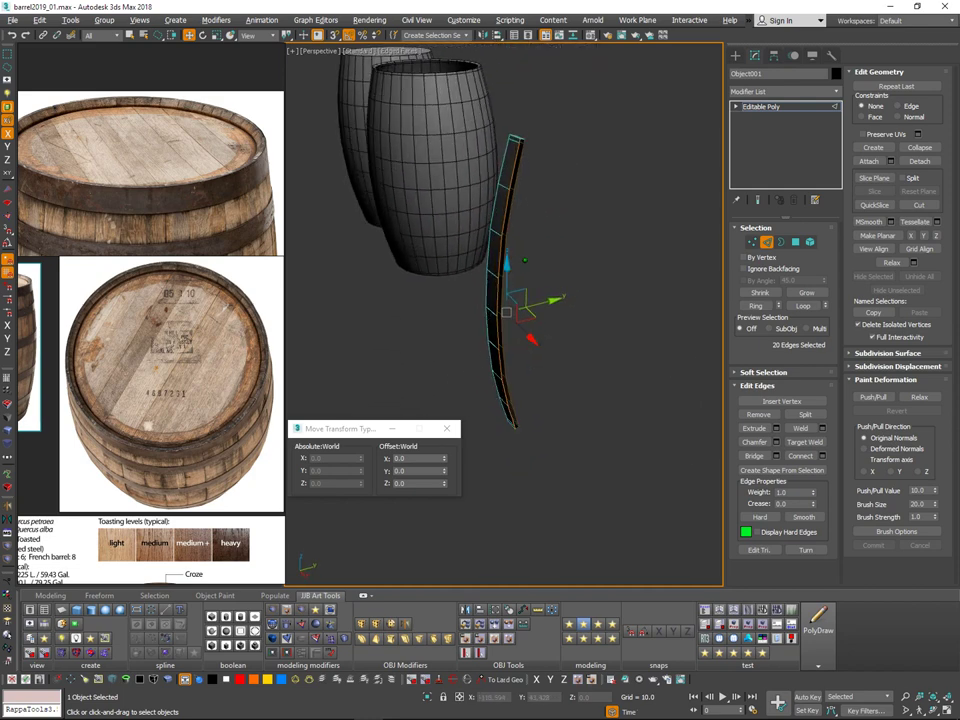
middle_click_drag(532, 268, 561, 246, "alt")
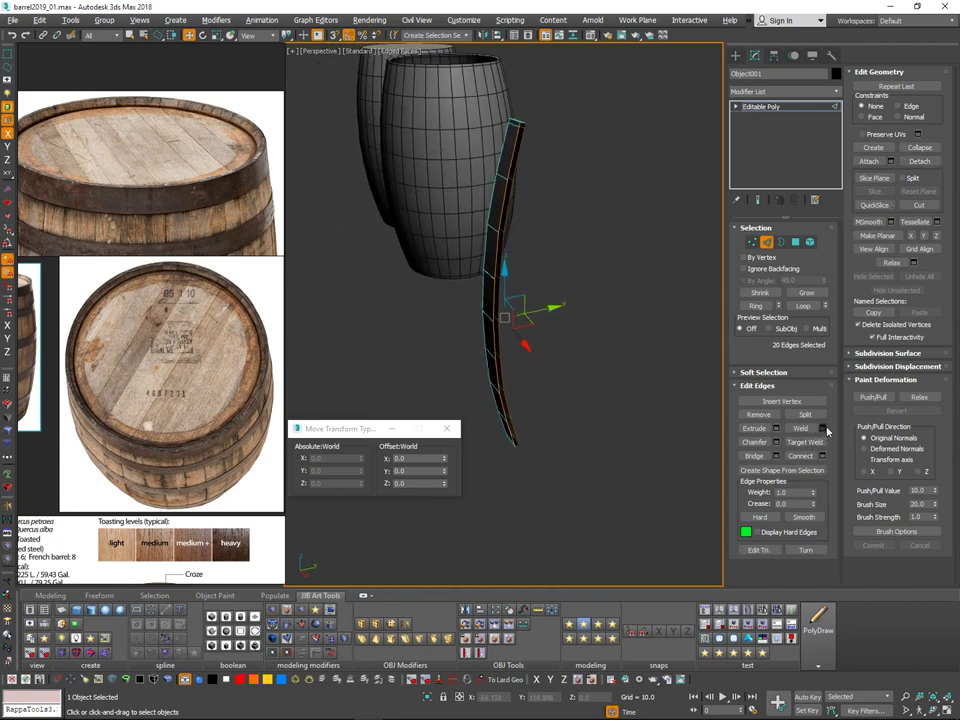
left_click(756, 459)
Step: Select the long edge loops along the plank's other side face, leaving out the short edges at both ends
middle_click_drag(535, 300, 491, 175, "alt")
scroll(516, 165, "up", 2)
left_click(502, 174)
key("q")
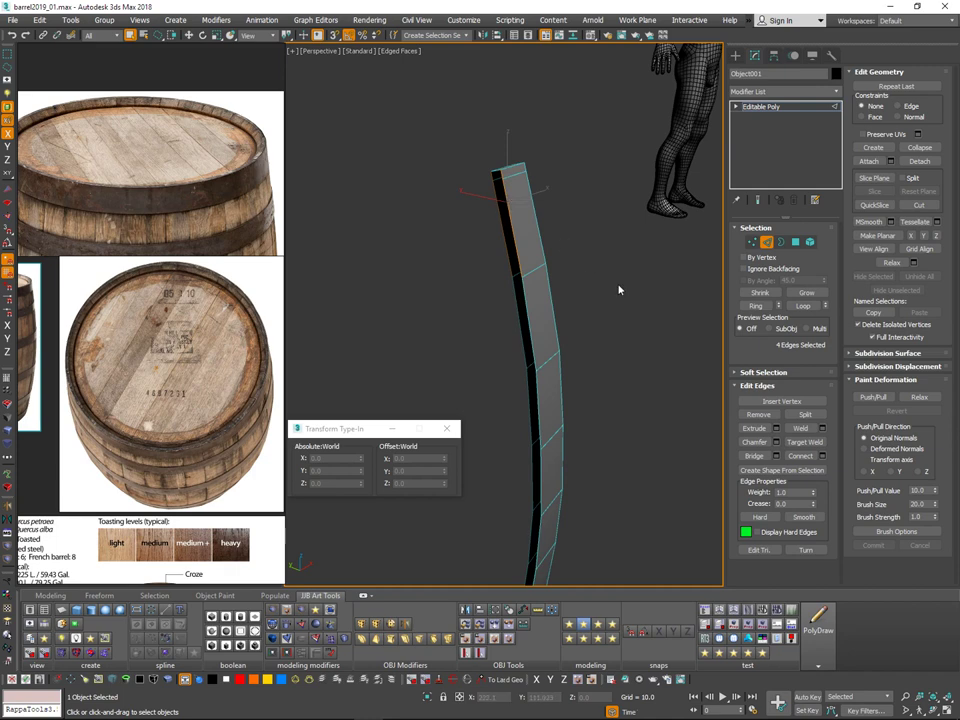
scroll(497, 150, "up", 5)
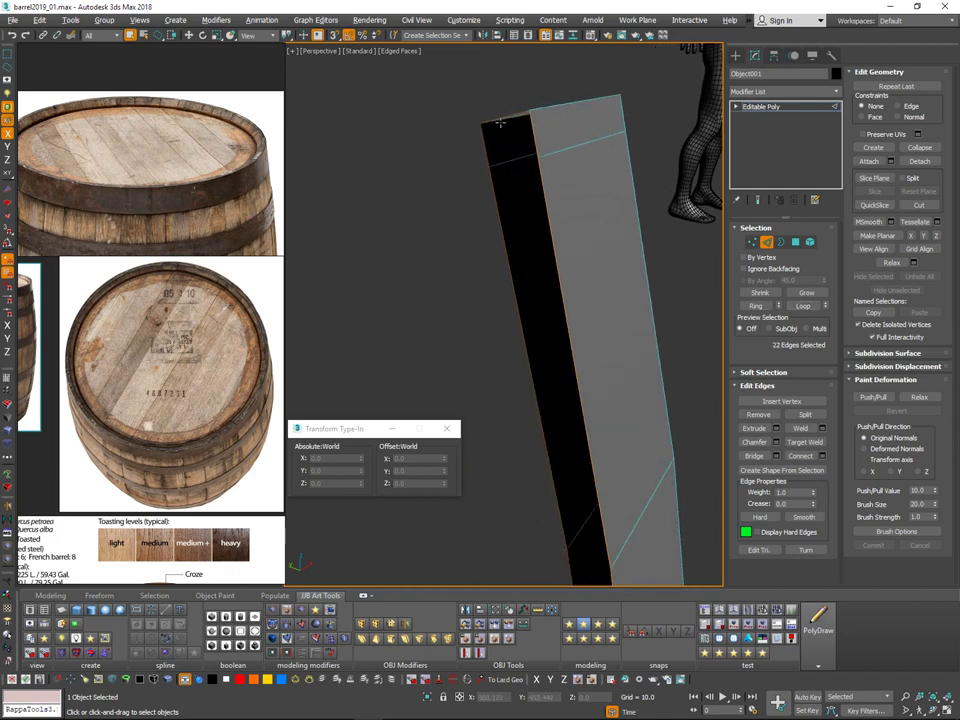
scroll(596, 211, "down", 5)
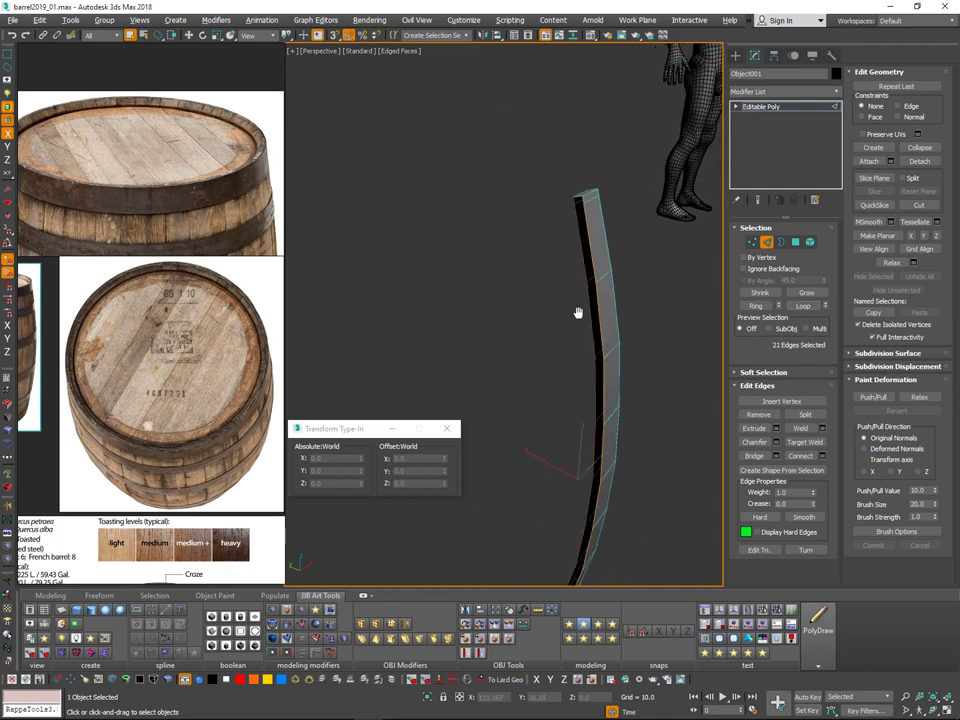
middle_click_drag(578, 312, 572, 160)
scroll(565, 321, "up", 3)
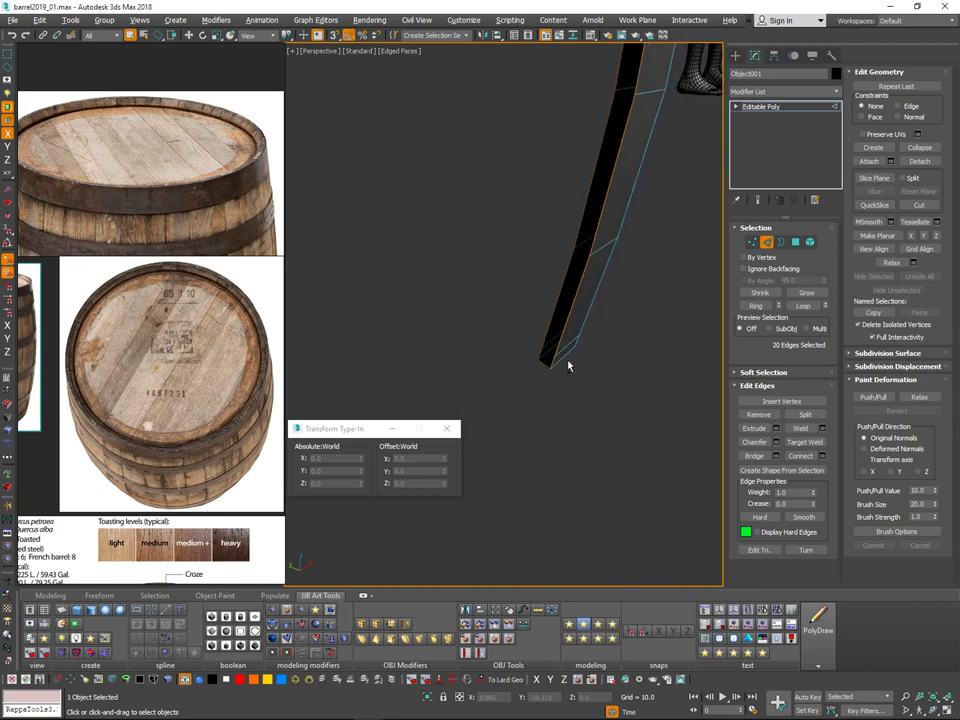
scroll(568, 362, "down", 2)
middle_click_drag(566, 311, 499, 356, "alt")
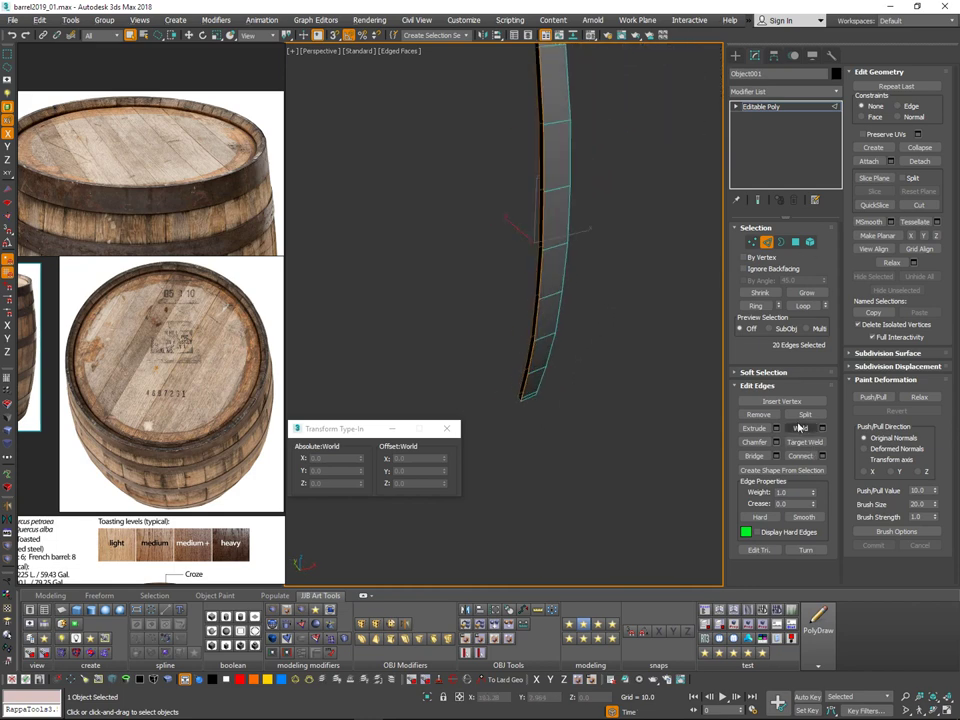
Step: In vertex editing, select the three middle rows of the plank's vertices, and return to the whole object
scroll(569, 335, "down", 2)
middle_click_drag(569, 335, 456, 340, "alt")
scroll(508, 319, "up", 3)
scroll(557, 345, "down", 2)
middle_click_drag(579, 232, 528, 421, "alt")
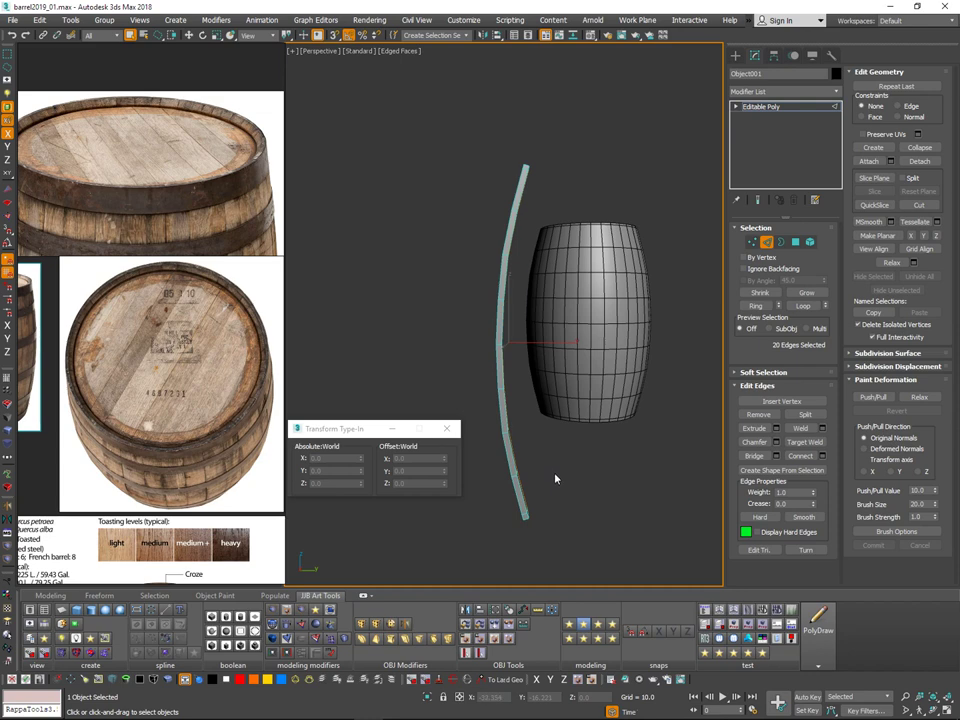
key("1")
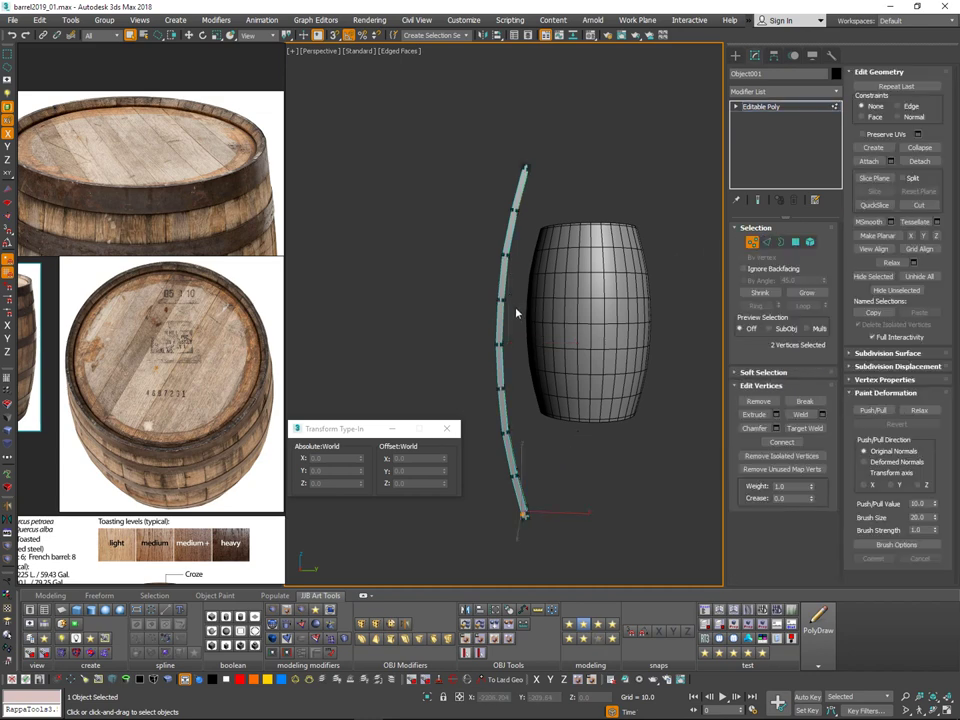
mouse_move(527, 303)
left_mouse_down()
mouse_move(561, 364)
mouse_move(545, 345)
left_mouse_up()
key("w")
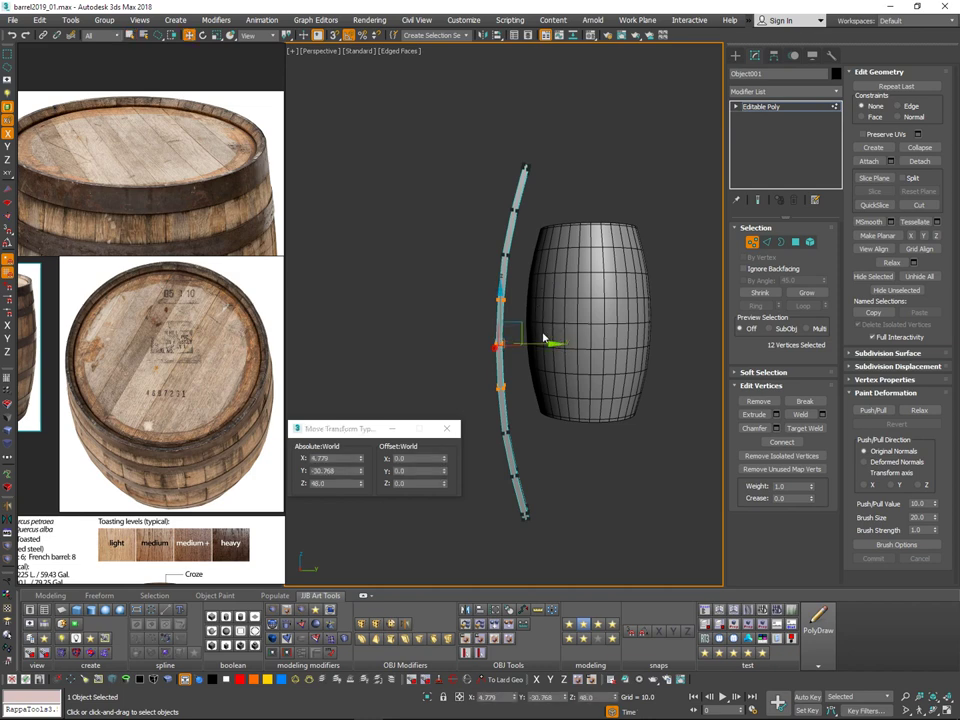
middle_click_drag(543, 339, 690, 330, "alt")
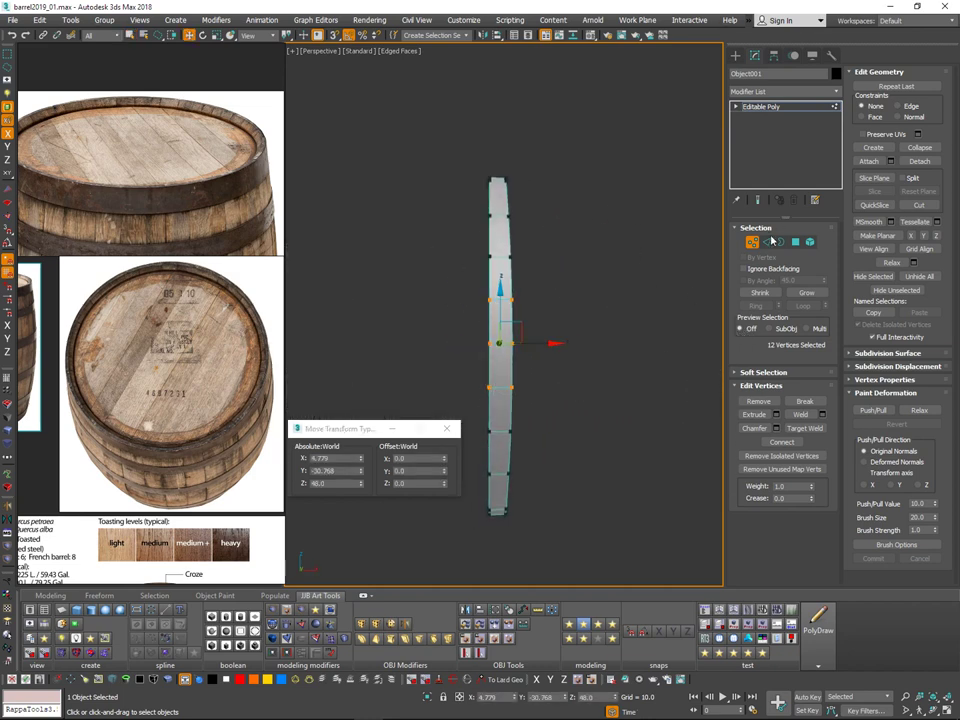
left_click(753, 242)
scroll(543, 292, "down", 3)
mouse_move(562, 209)
left_mouse_down()
mouse_move(465, 264)
mouse_move(543, 226)
left_mouse_up()
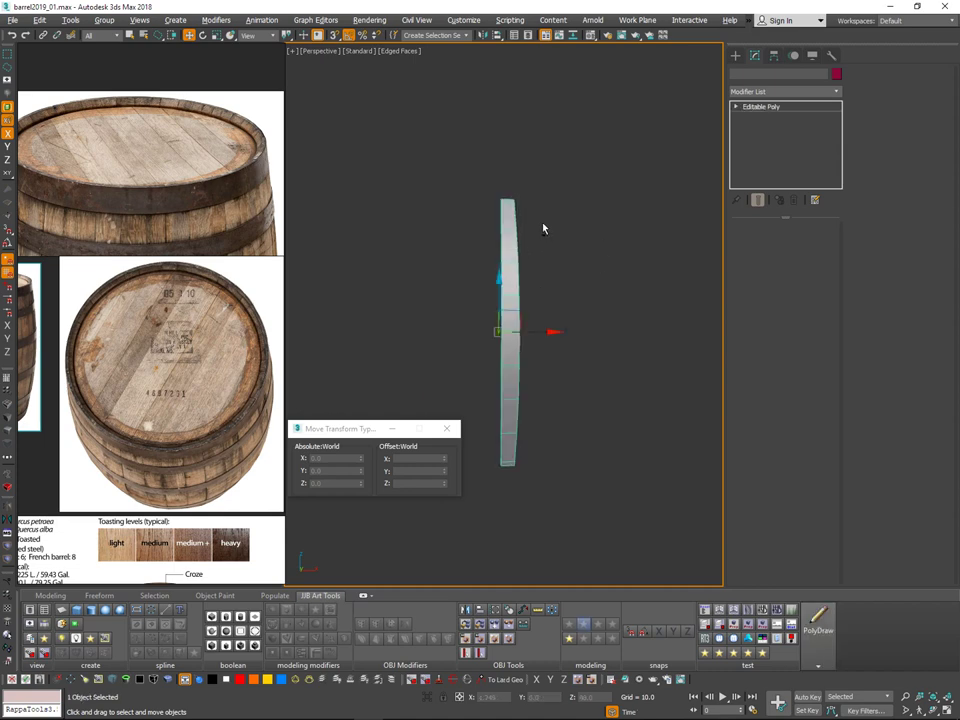
Step: Try rotating the plank about its pivot, and undo the rotation
middle_click_drag(544, 229, 597, 297, "alt")
key("e")
left_click_drag(576, 332, 587, 335)
key("ctrl+z")
Step: Try cloning the plank with a 10-degree rotation about Z
middle_click_drag(602, 250, 564, 358, "alt")
middle_click_drag(564, 358, 537, 381, "alt")
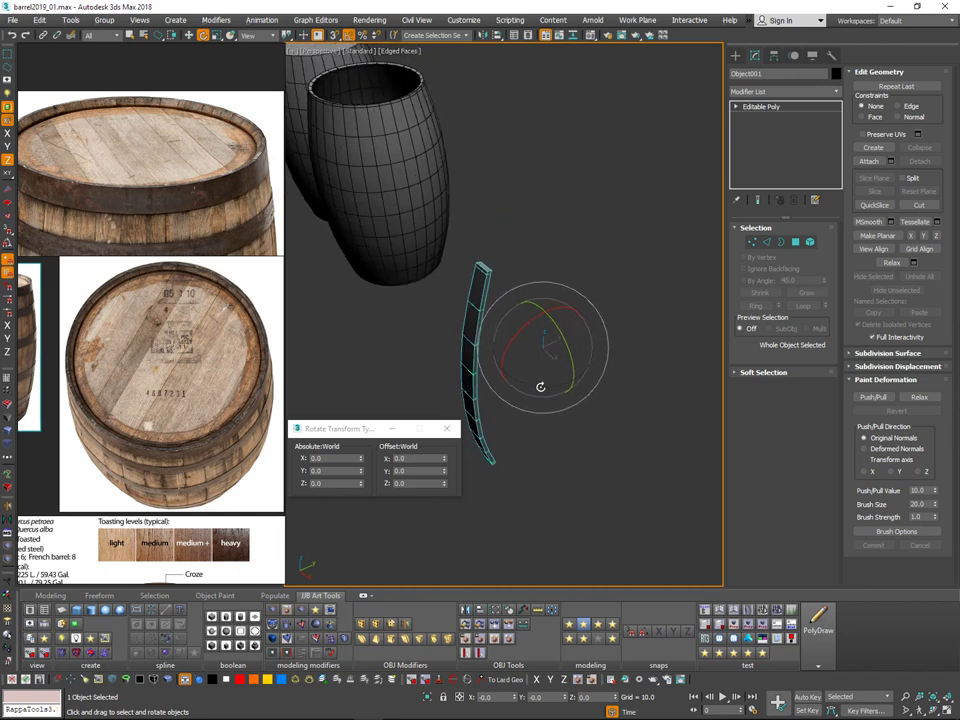
left_click_drag(541, 387, 547, 389, "shift")
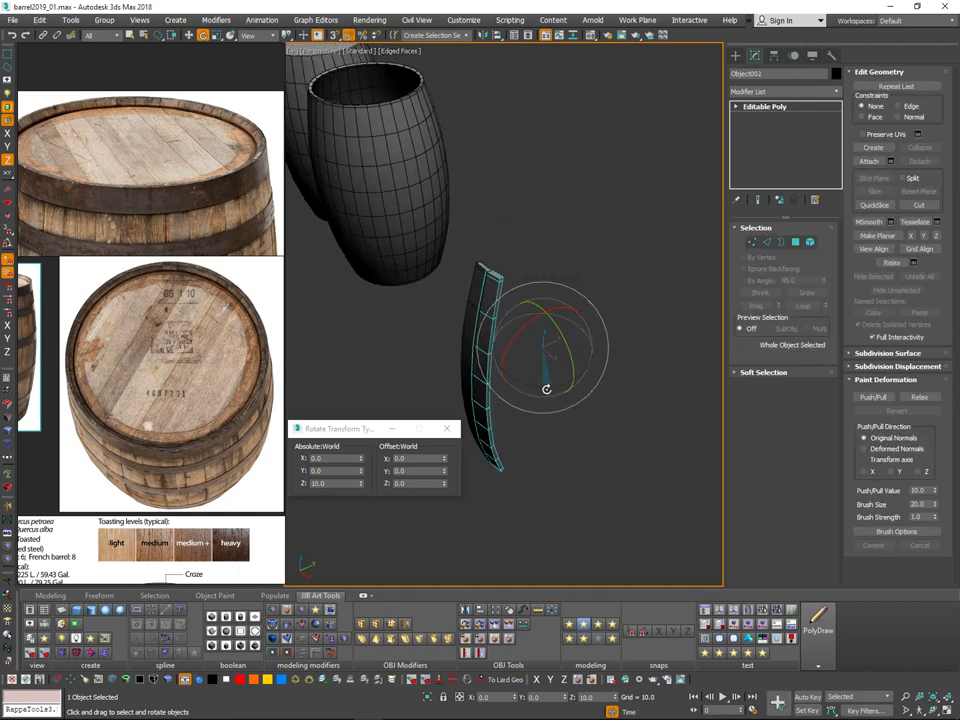
left_click(527, 416)
Step: Move the floating Rotate Transform Type-In window clear of the plank
mouse_move(564, 320)
middle_mouse_down("alt")
mouse_move(539, 351)
mouse_move(529, 347)
mouse_move(587, 304)
mouse_move(587, 337)
mouse_move(569, 328)
middle_mouse_up("alt")
scroll(536, 330, "up", 4)
left_click_drag(334, 431, 570, 70)
scroll(592, 296, "down", 3)
middle_click_drag(610, 298, 645, 264, "alt")
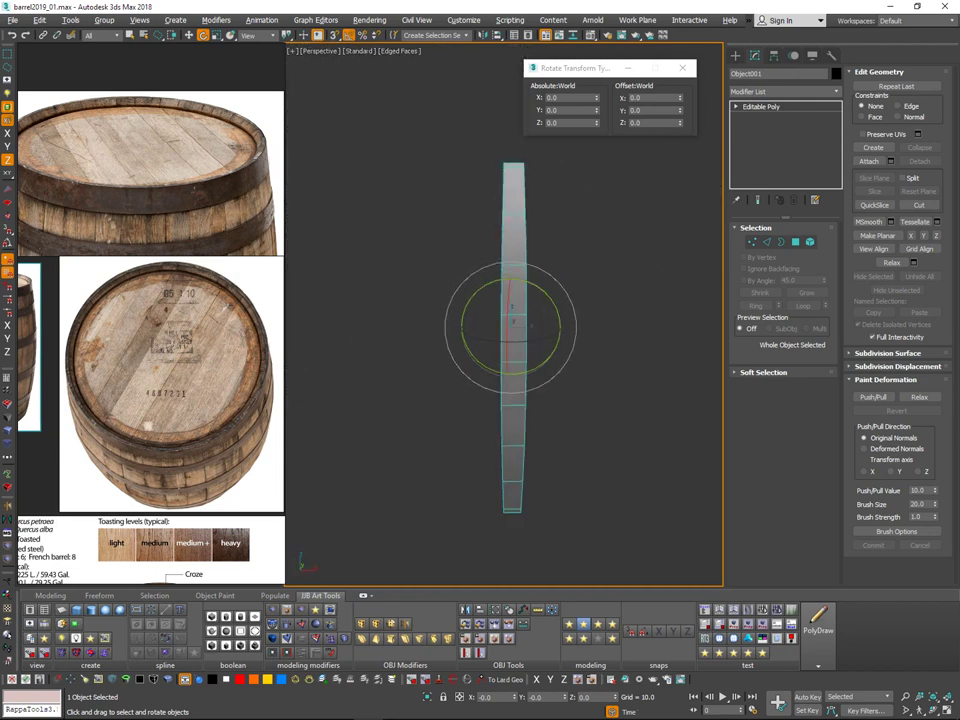
Step: Select the plank again and, in edge editing, select the four long edges of the segment near its upper end
middle_click_drag(567, 309, 450, 350, "alt")
left_click(575, 339)
left_click_drag(450, 350, 422, 317, "alt")
scroll(415, 255, "up", 6)
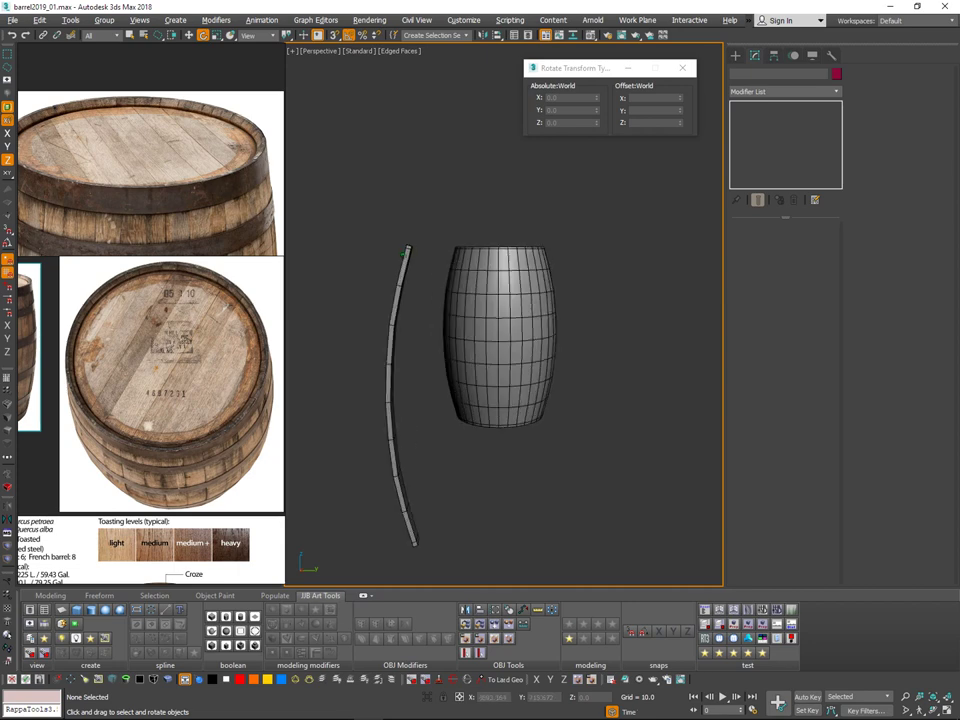
left_click(427, 223)
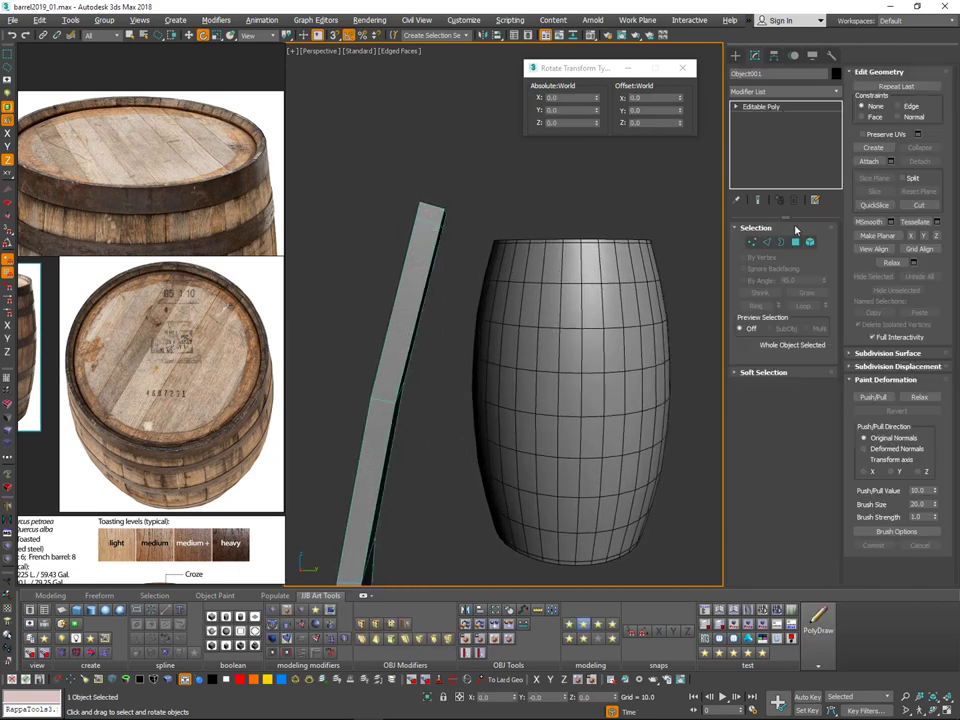
left_click(768, 242)
left_click_drag(378, 248, 490, 262)
middle_click_drag(549, 259, 519, 178, "alt")
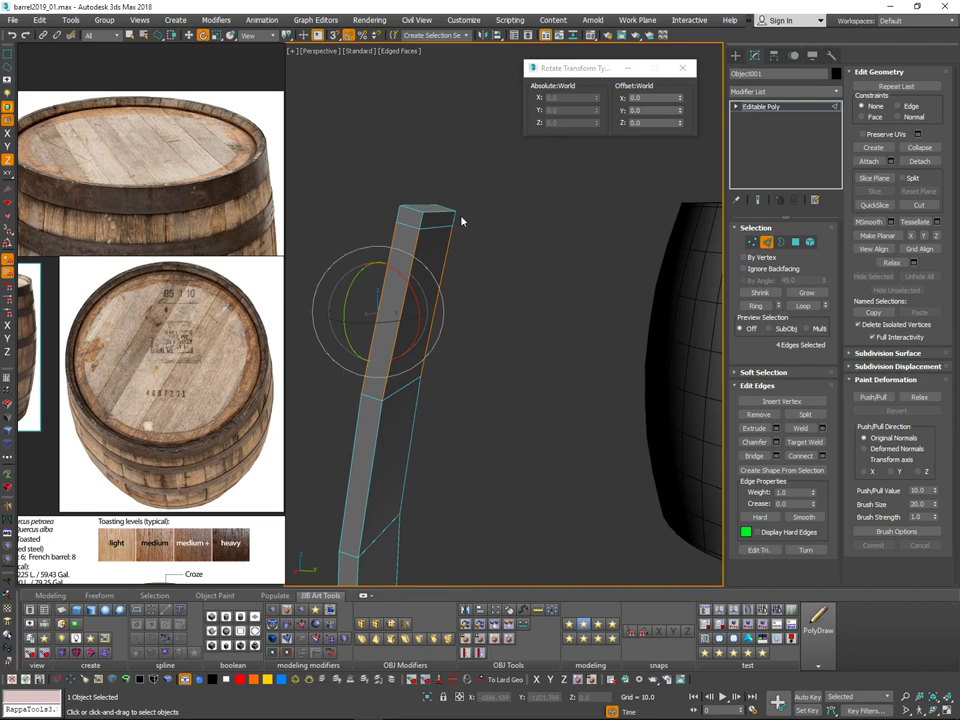
middle_click_drag(423, 268, 424, 254, "alt")
Step: Insert an edge loop around the plank with Swift Loop, just below the existing loop at its upper end
key("alt+1")
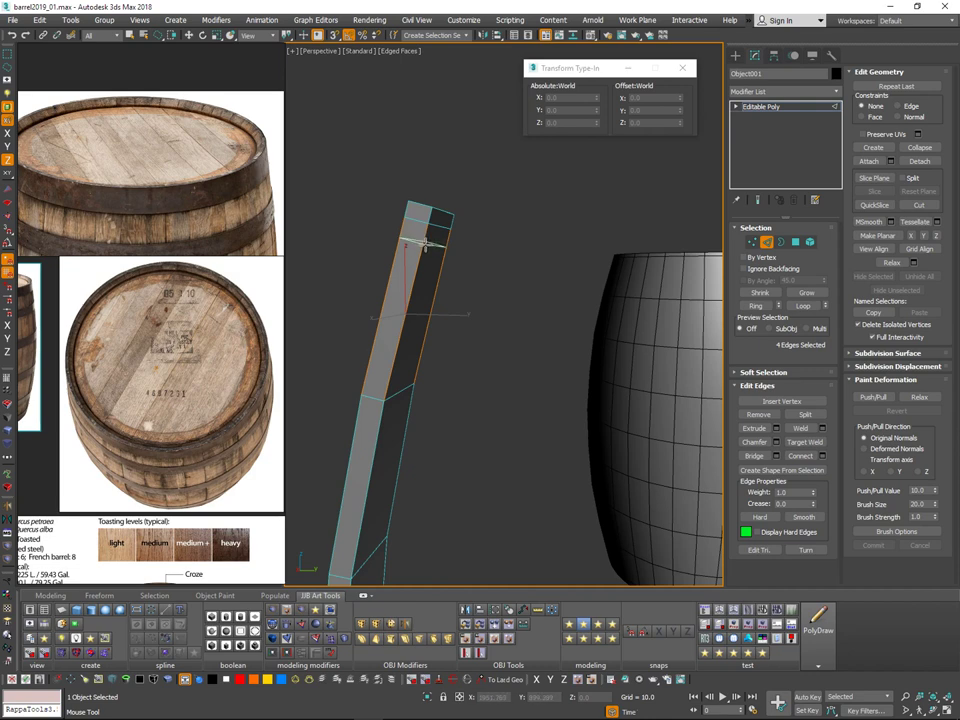
left_click(426, 243)
key("ctrl+z")
mouse_move(431, 338)
middle_mouse_down("alt")
mouse_move(403, 321)
mouse_move(427, 328)
mouse_move(402, 326)
mouse_move(439, 351)
mouse_move(429, 340)
middle_mouse_up("alt")
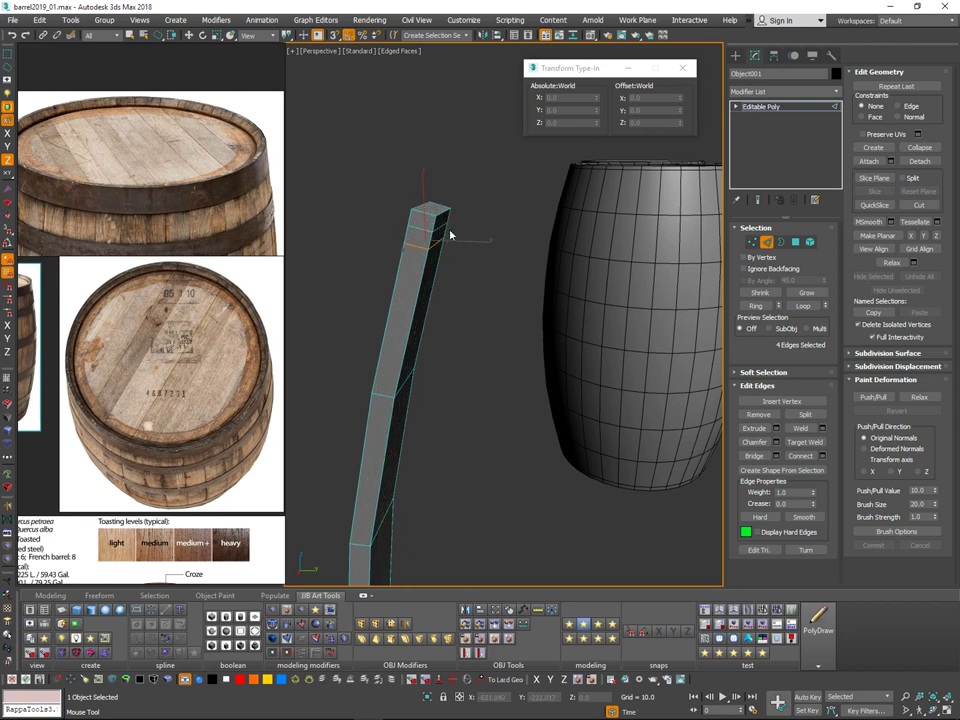
key("w")
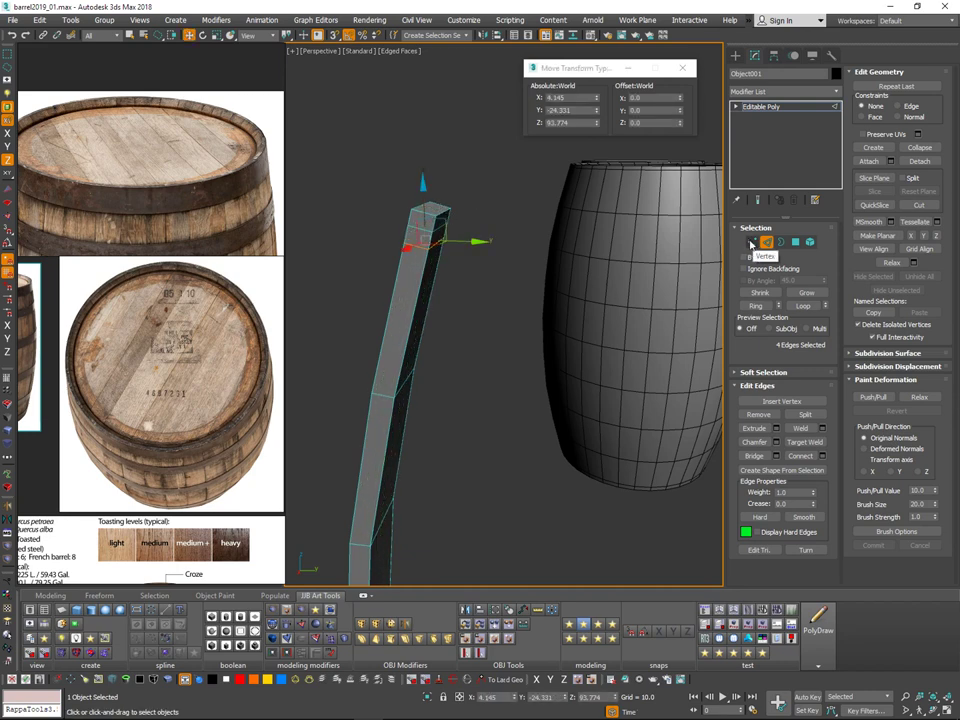
middle_click_drag(486, 288, 495, 259)
key("alt+s")
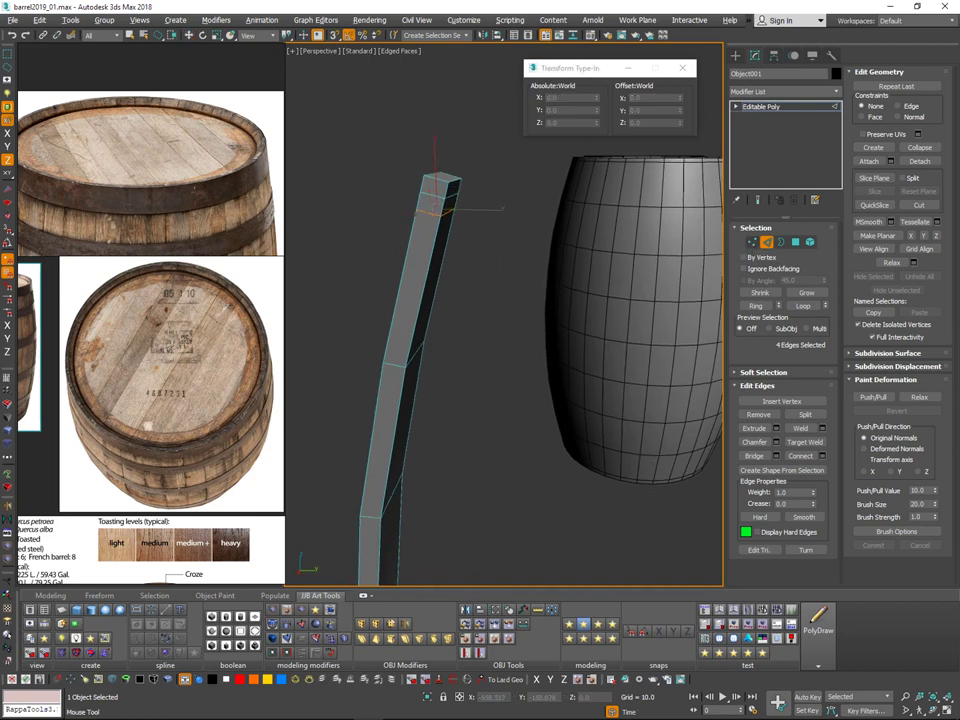
scroll(450, 245, "down", 4)
middle_click_drag(452, 400, 448, 172)
scroll(456, 305, "up", 1)
middle_click_drag(449, 298, 480, 230, "alt")
scroll(474, 268, "up", 3)
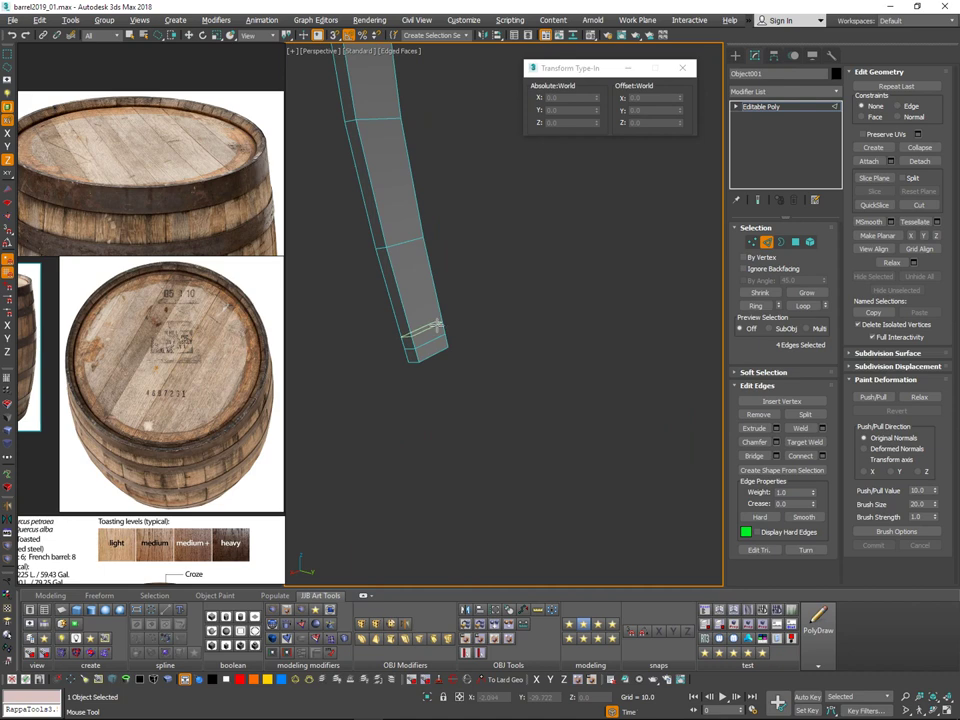
Step: Undo the Swift Loop edge loop inserted near the plank's upper end
middle_click_drag(460, 272, 440, 382)
scroll(440, 420, "down", 4)
middle_click_drag(446, 436, 450, 570)
scroll(397, 292, "up", 3)
middle_click_drag(397, 293, 423, 262, "alt")
right_click(471, 236)
scroll(446, 243, "up", 2)
key("ctrl+z")
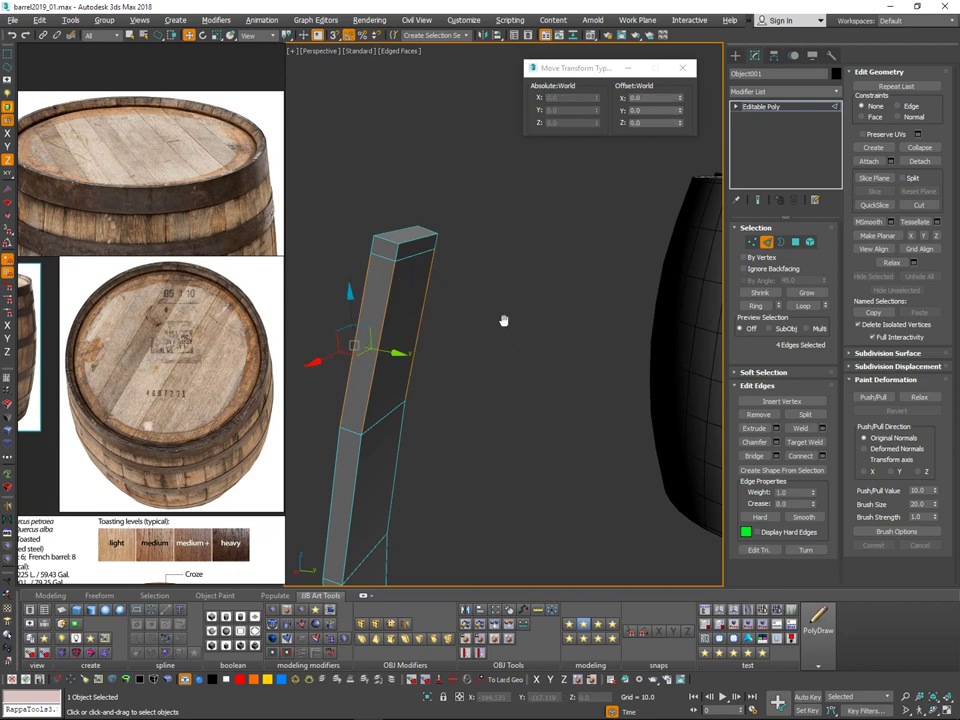
Step: Select the long edges of the plank's end segments near both its lower and upper ends
middle_click_drag(504, 321, 503, 225)
scroll(501, 400, "down", 5)
middle_click_drag(501, 403, 484, 290)
left_click_drag(491, 434, 432, 448)
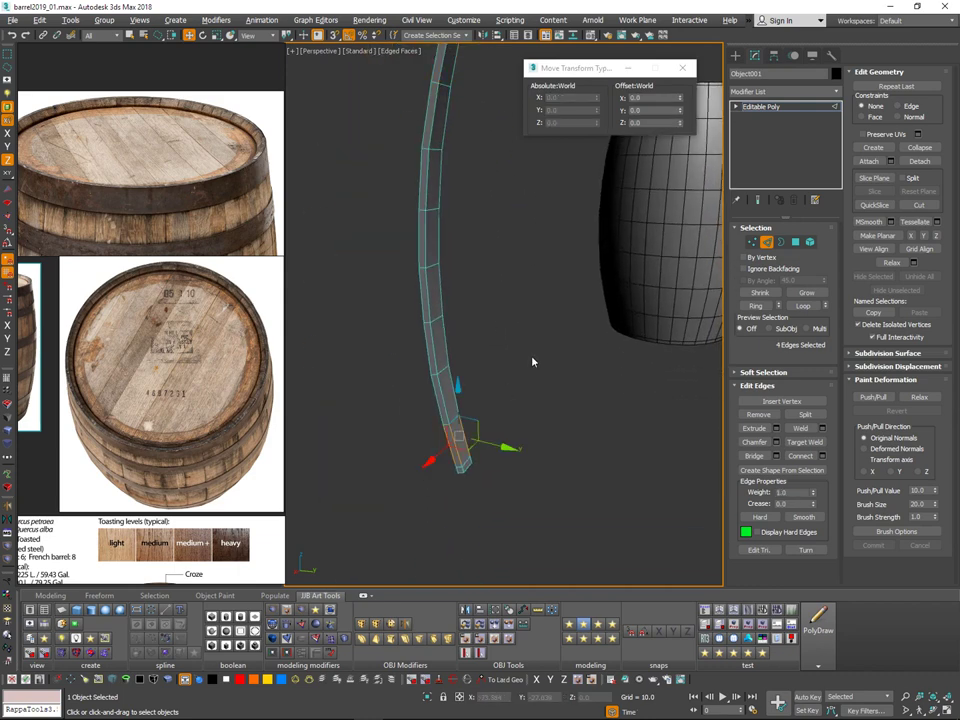
middle_click_drag(533, 358, 513, 490)
left_click_drag(458, 249, 399, 257, "ctrl")
middle_click_drag(566, 272, 522, 358)
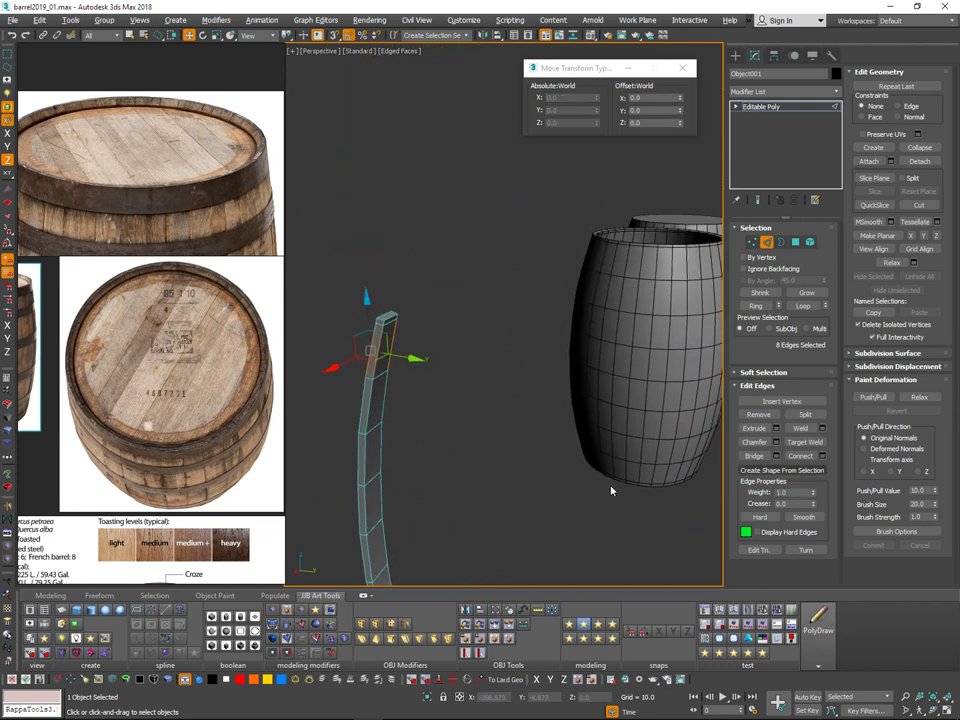
middle_click_drag(500, 505, 532, 328)
Step: Connect the selected edges with 2 segments, pinch 66 and slide 0
left_click(824, 457)
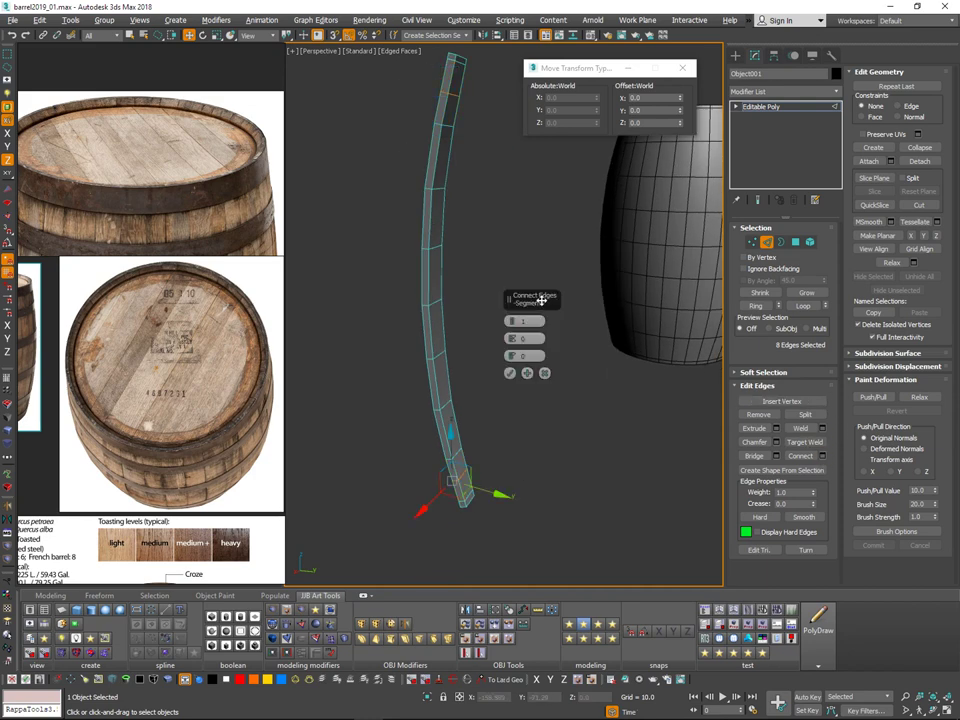
left_click_drag(540, 300, 578, 241)
middle_click_drag(501, 228, 474, 327)
left_click(551, 260)
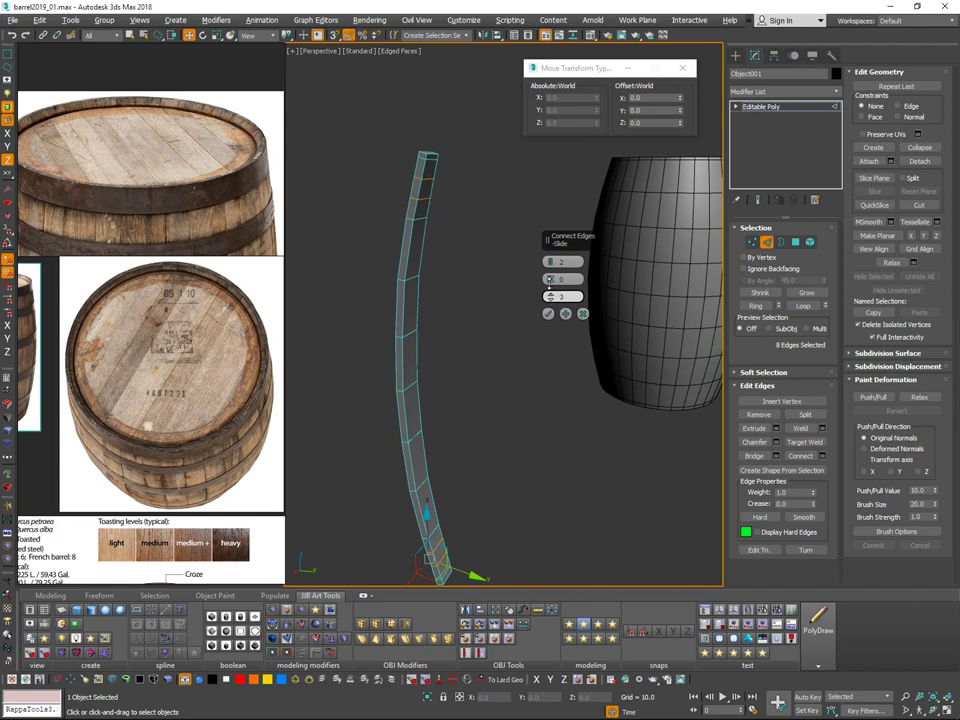
mouse_move(551, 280)
left_mouse_down()
mouse_move(559, 229)
mouse_move(608, 114)
left_mouse_up()
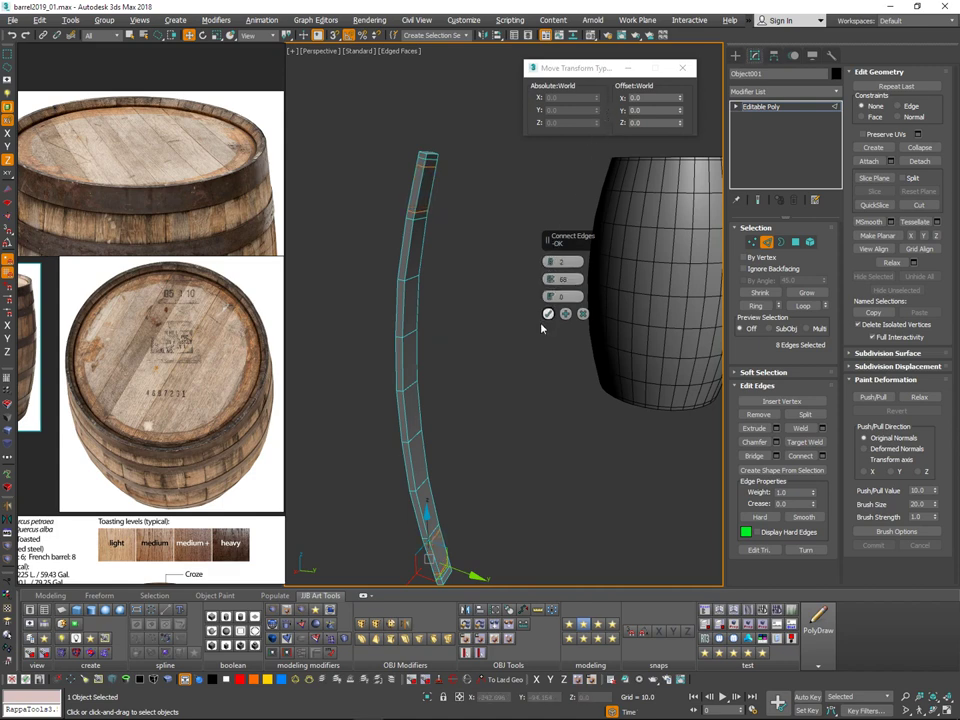
left_click(547, 314)
Step: Remove the two new loops farther from the plank's ends, keeping only the ones close to each end
left_click_drag(510, 187, 559, 202, "alt")
middle_click_drag(518, 365, 531, 231)
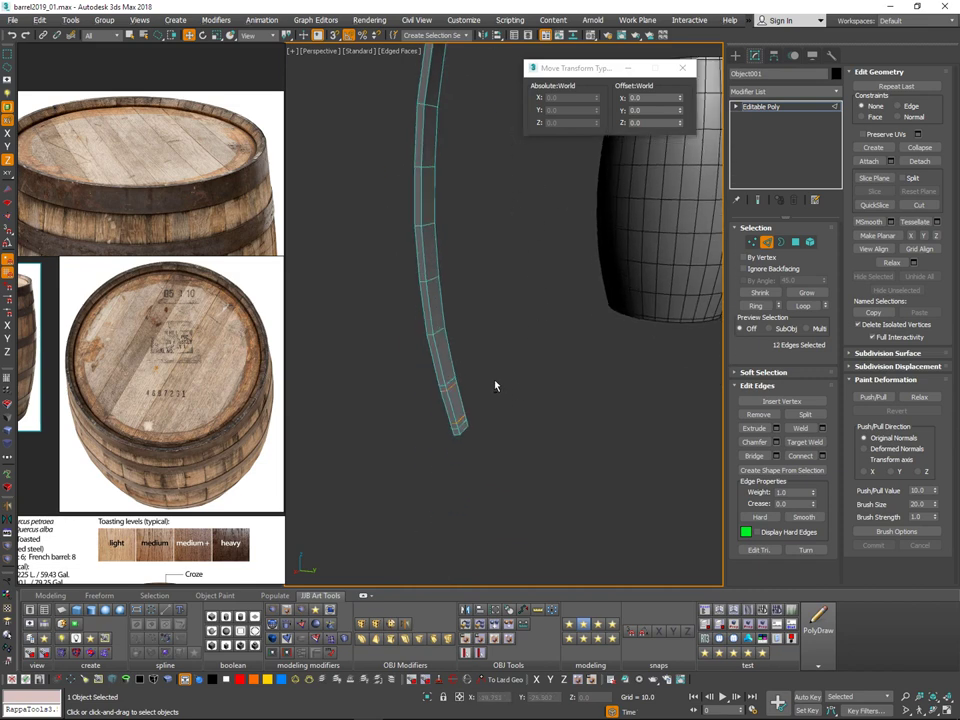
middle_click_drag(588, 342, 469, 600)
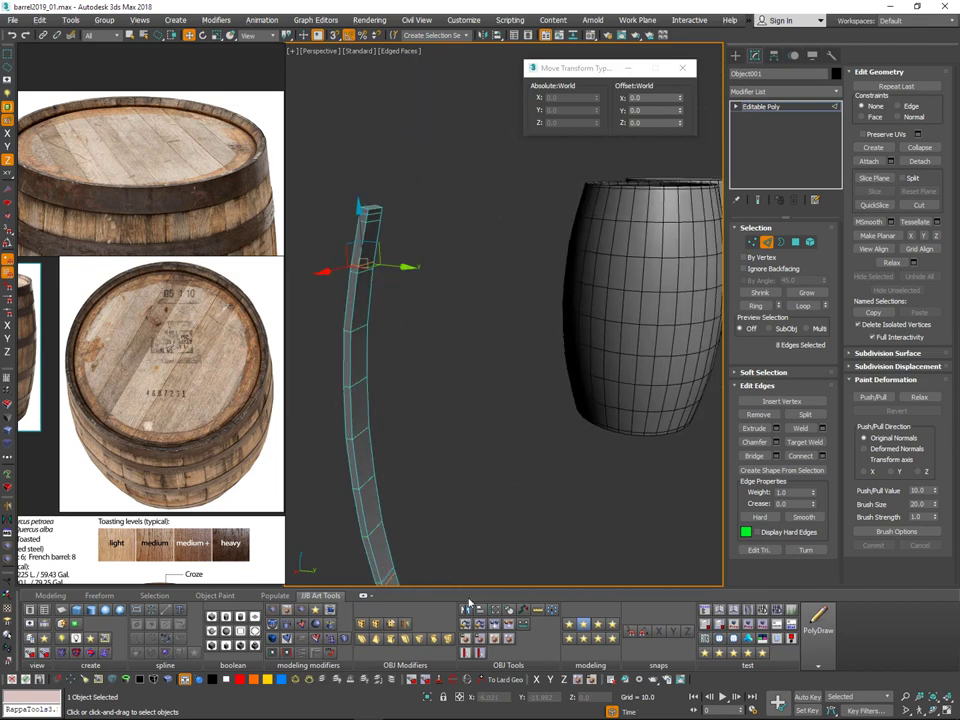
key("ctrl+BackSpace")
middle_click_drag(455, 335, 427, 222, "alt")
key("ctrl+q")
key("ctrl+q")
Step: Select the four inner-face vertices of the loops closest to the plank's upper and lower ends
left_click(753, 242)
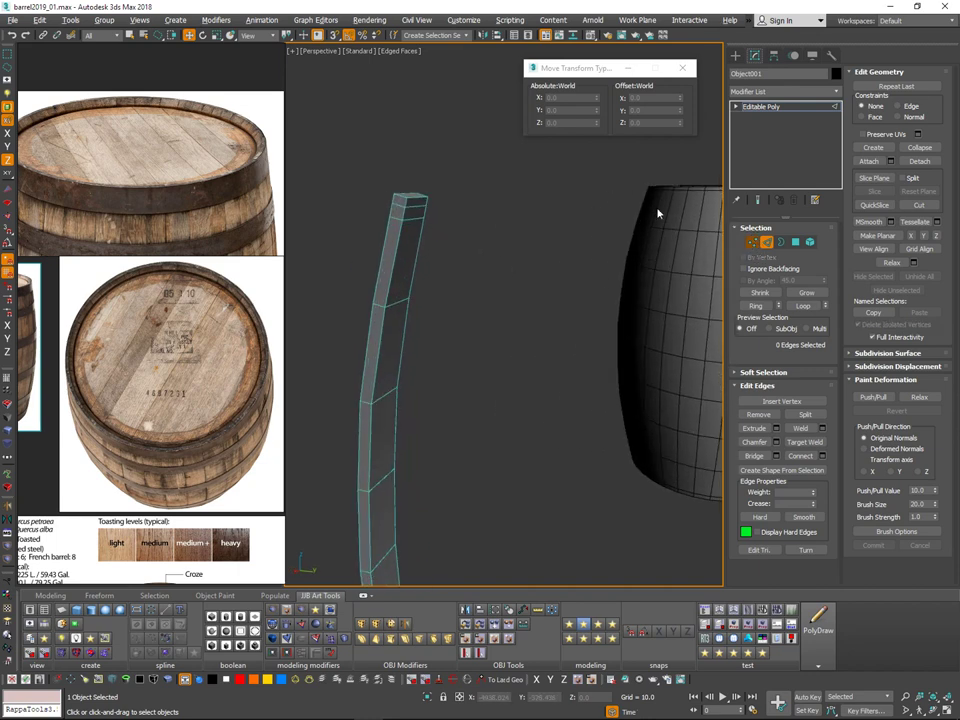
key("q")
left_click(427, 206)
left_click(403, 208, "ctrl")
middle_click_drag(484, 365, 472, 180)
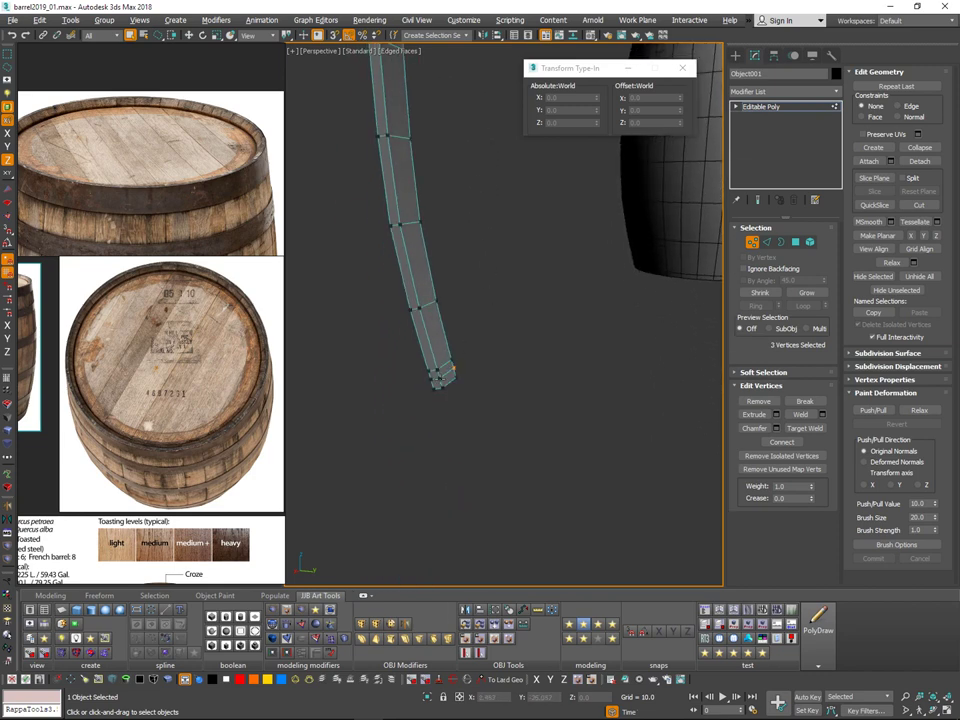
left_click(440, 379, "ctrl")
middle_click_drag(499, 286, 469, 468)
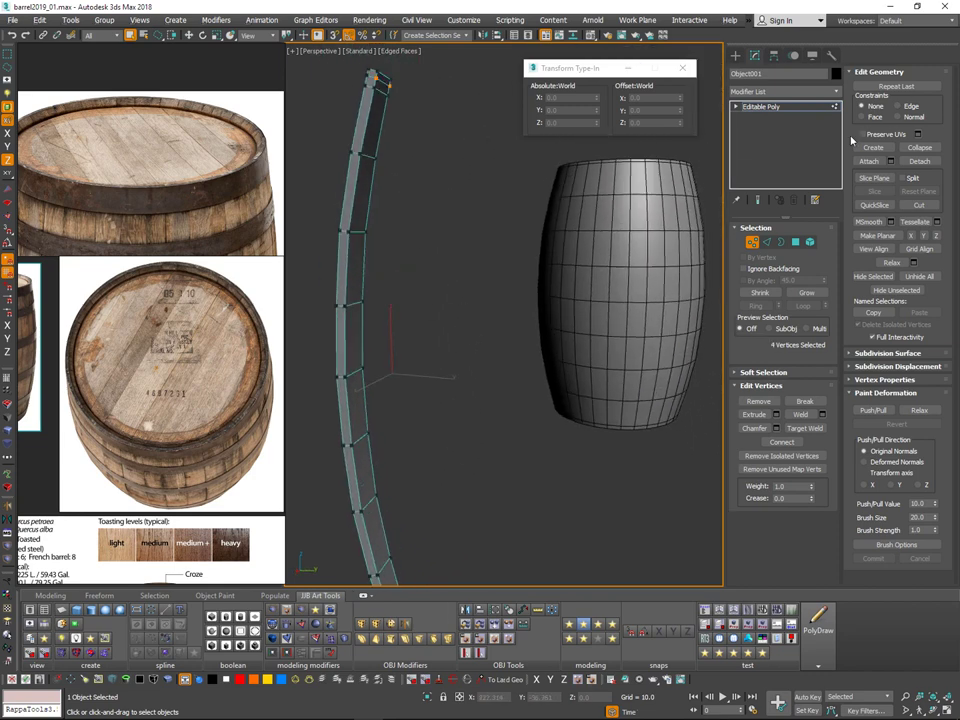
Step: Try moving the selected end vertices along Z with the Normal constraint, then set the constraint back to None and leave vertex editing
left_click(898, 117)
middle_click_drag(407, 227, 434, 246)
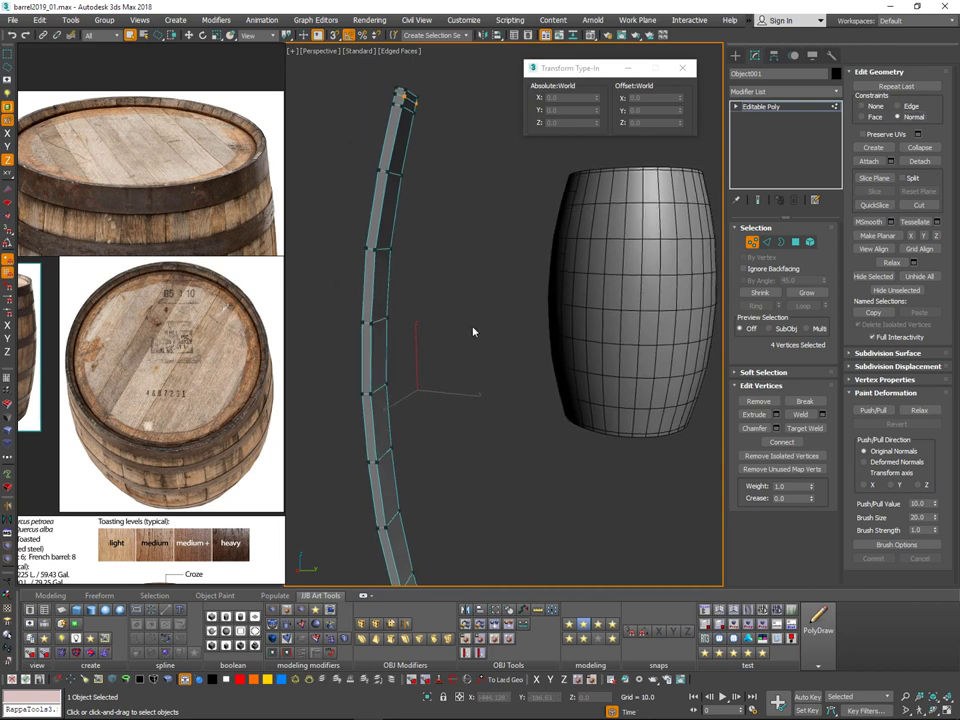
key("w")
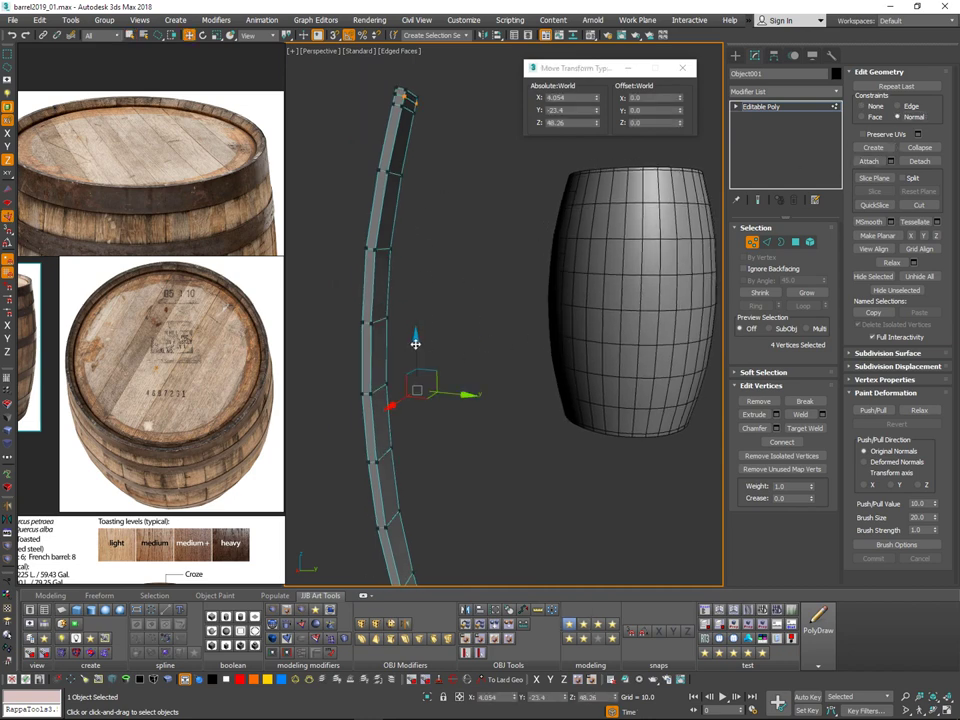
mouse_move(416, 344)
left_mouse_down()
mouse_move(418, 319)
mouse_move(420, 341)
mouse_move(424, 327)
left_mouse_up()
key("ctrl+z")
middle_click_drag(518, 257, 441, 309, "alt")
left_click_drag(409, 366, 408, 339)
key("ctrl+z")
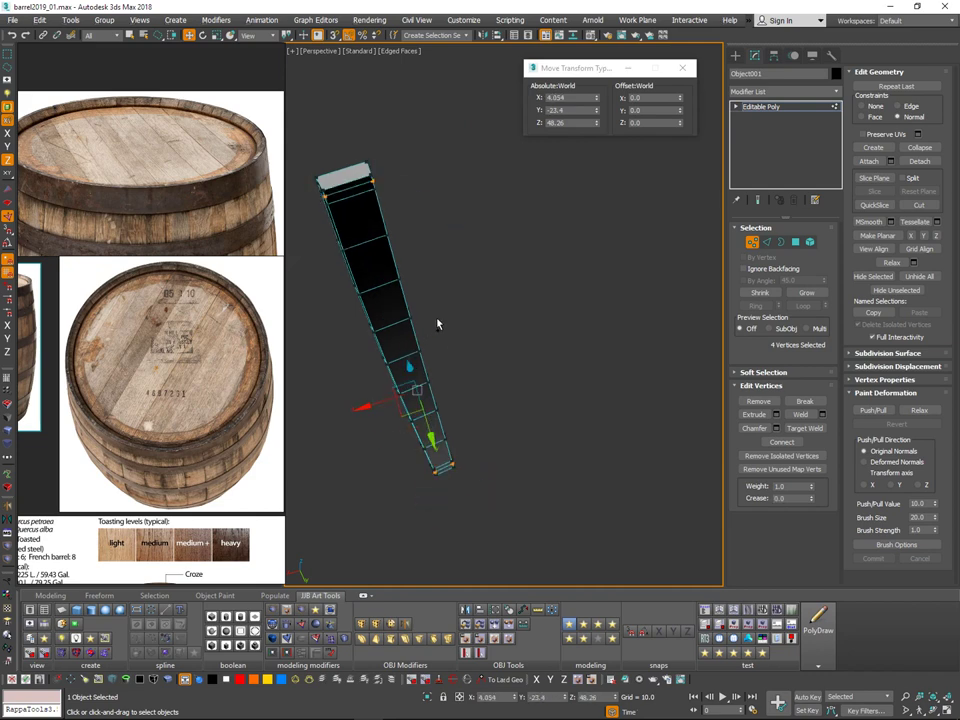
left_click(880, 107)
middle_click_drag(430, 242, 478, 243, "alt")
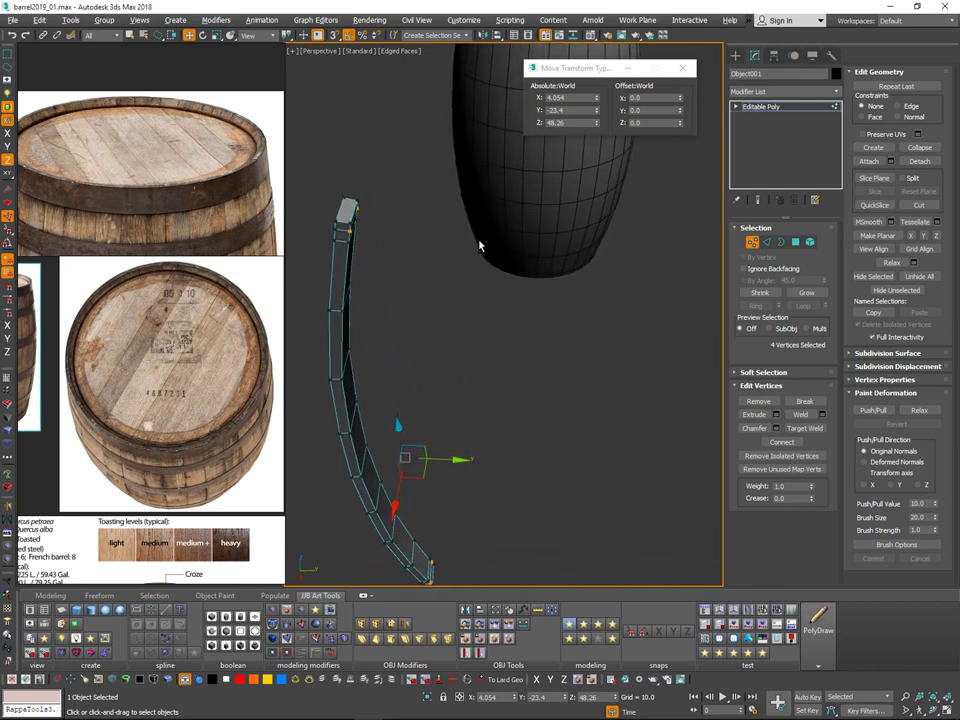
left_click(753, 243)
Step: Reselect the plank and try making a copy of it rotated 10 degrees about Z
scroll(470, 294, "down", 2)
left_click(430, 298)
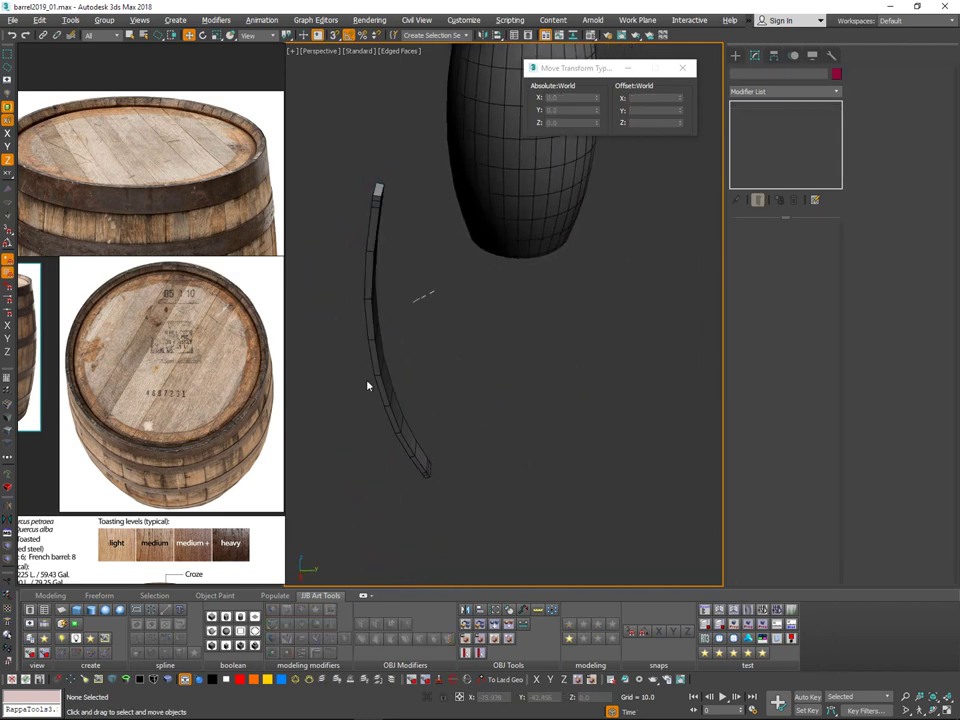
left_click(376, 386)
middle_click_drag(484, 261, 562, 357, "alt")
scroll(570, 262, "up", 2)
key("q")
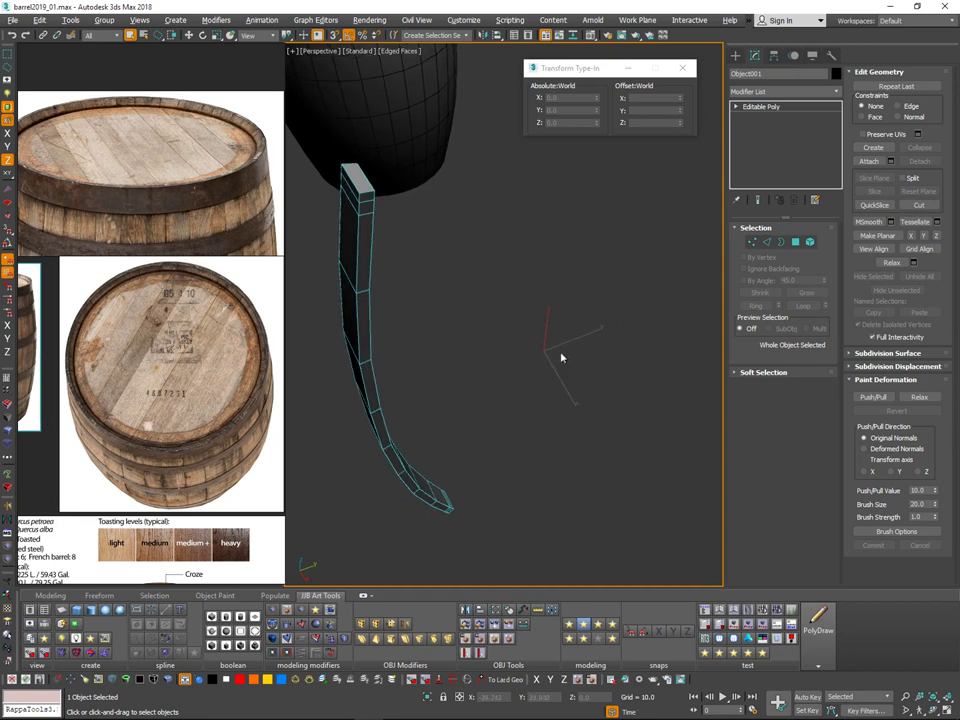
key("e")
middle_click_drag(498, 374, 538, 407, "alt")
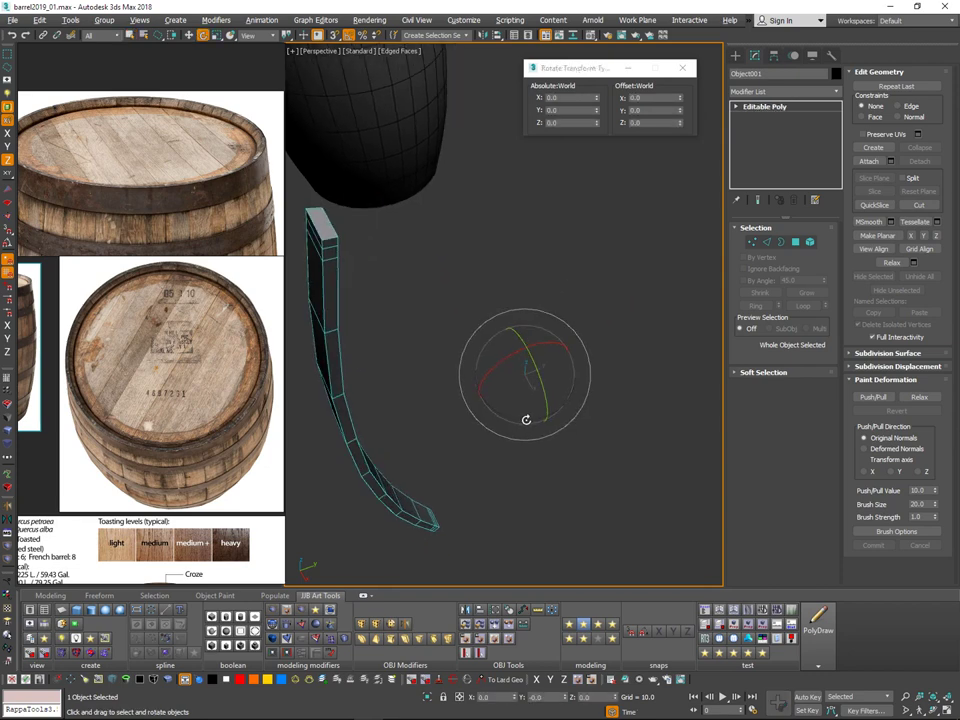
left_click_drag(525, 420, 533, 421, "shift")
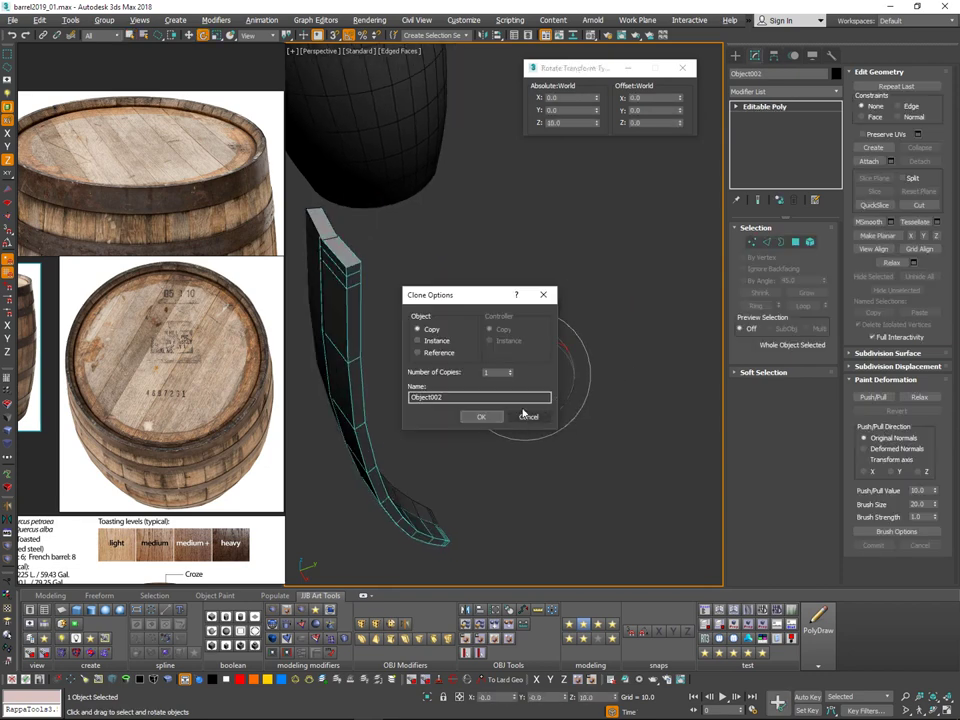
left_click(525, 414)
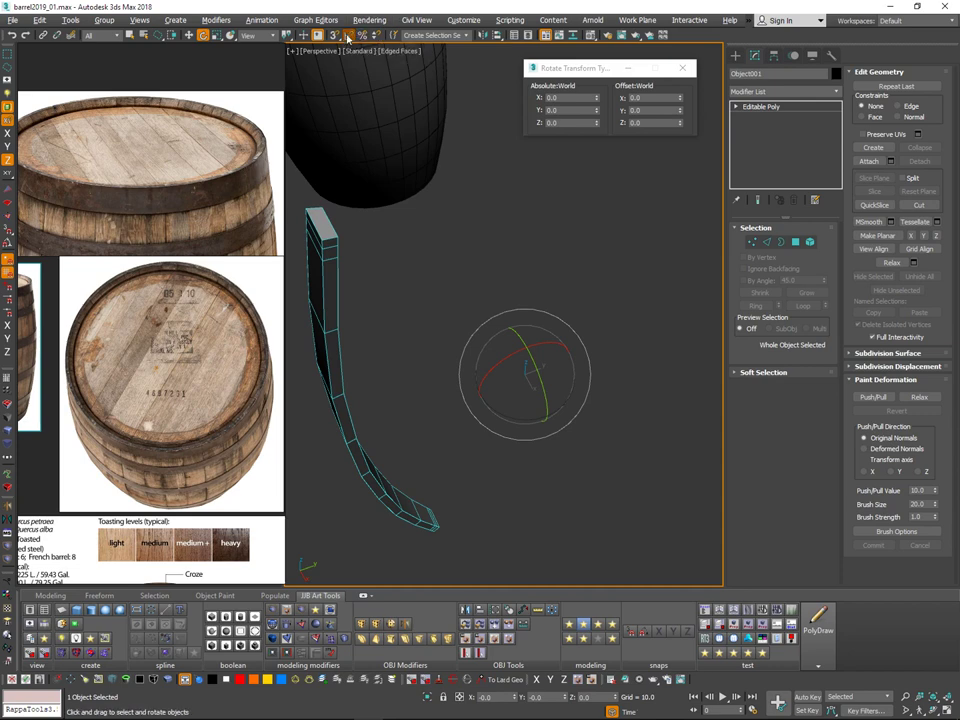
left_click(348, 36)
right_click_drag(180, 257, 205, 233)
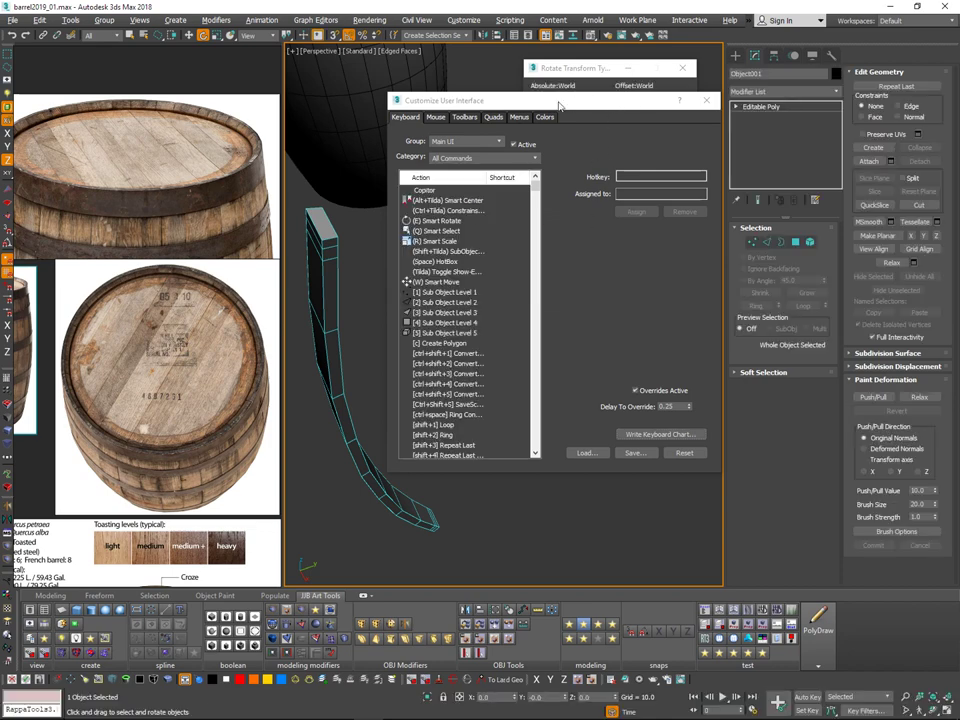
left_click_drag(565, 105, 604, 224)
left_click(646, 304)
middle_click_drag(414, 397, 394, 359)
left_click(551, 239)
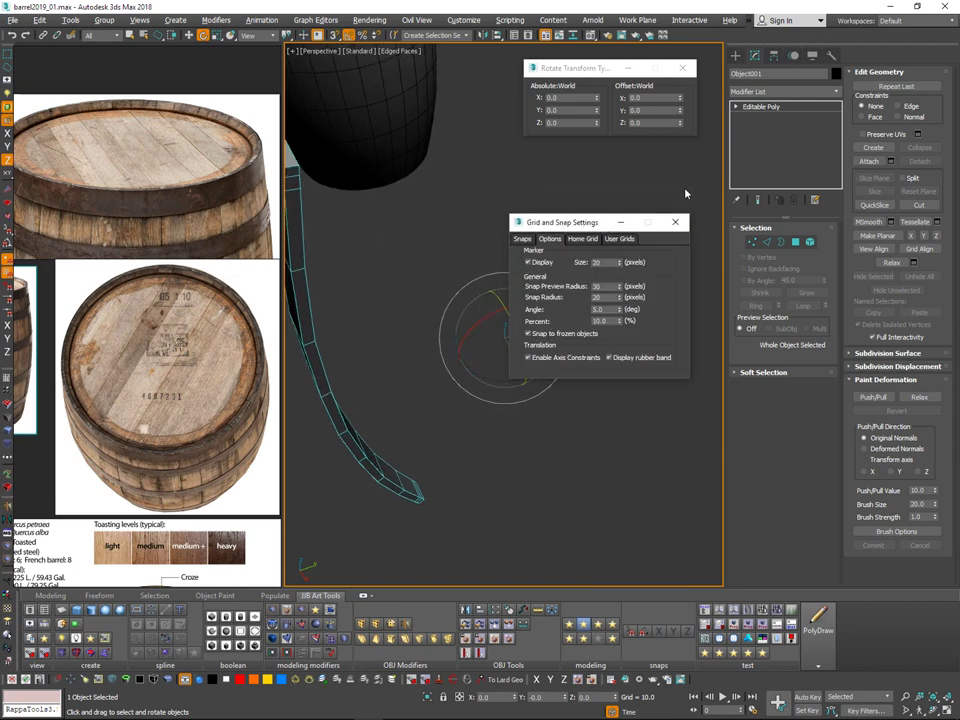
left_click(676, 222)
Step: Set the angle snap increment to 1 degree in the Grid and Snap Settings options
right_click(334, 36)
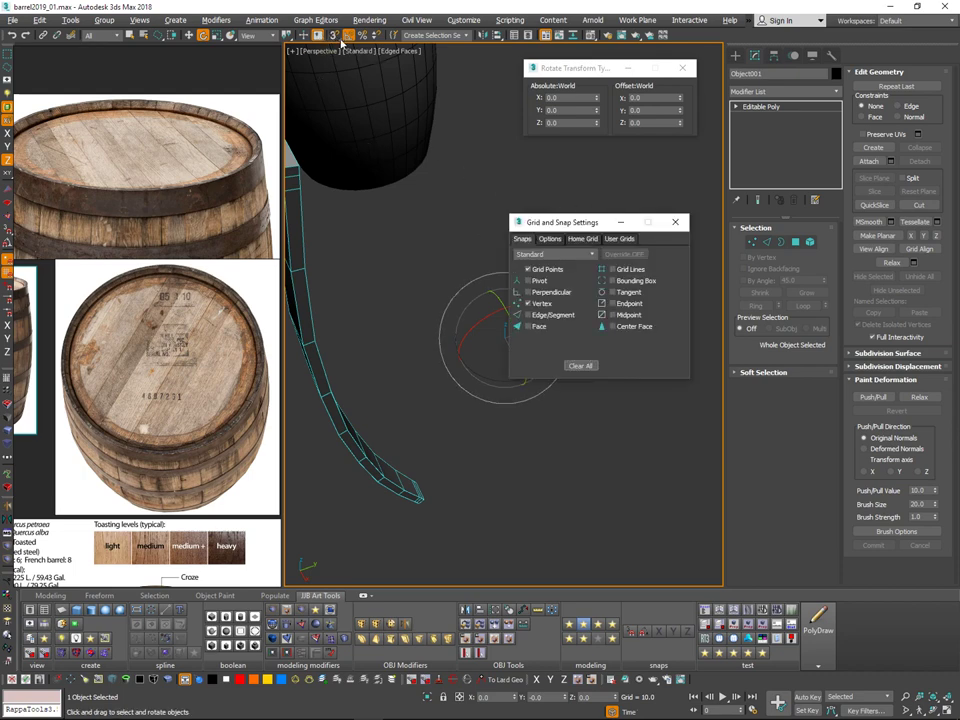
left_click(579, 239)
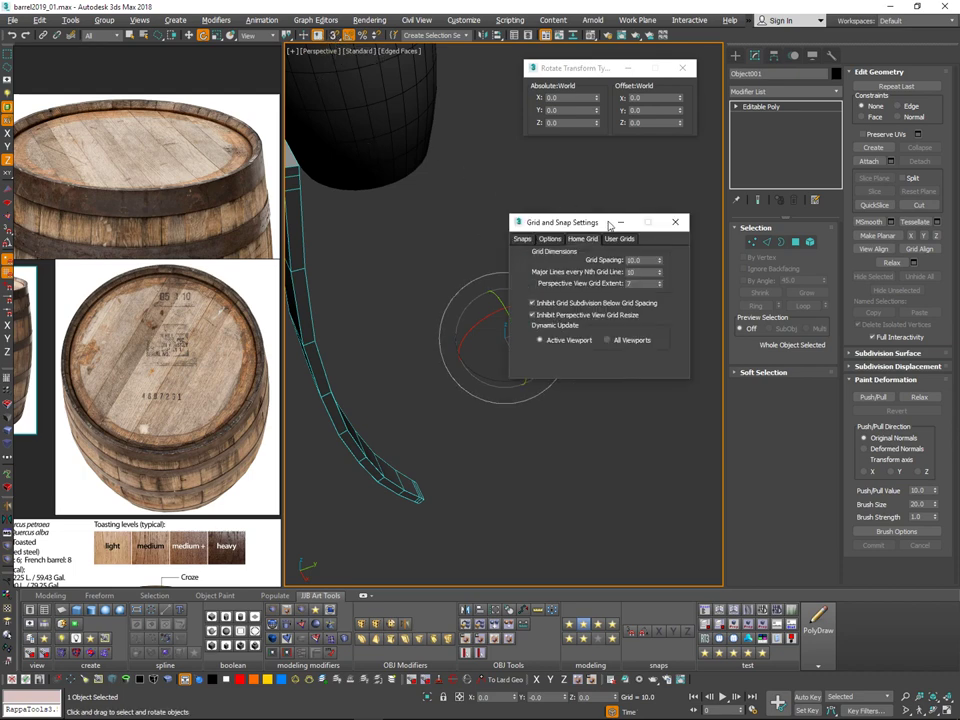
left_click(554, 242)
left_click(596, 239)
left_click(552, 240)
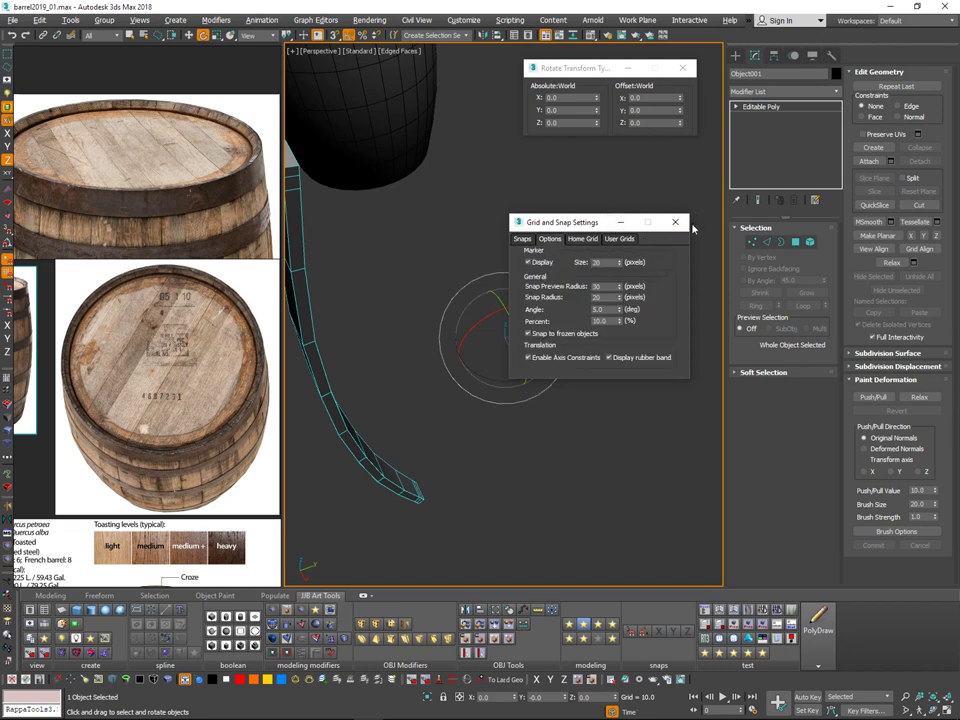
double_click(598, 310)
key("Return")
Step: Try copying the plank with an 11-degree rotation about Z and inspect the joint between the two planks up close
middle_click_drag(435, 308, 475, 353, "alt")
left_click_drag(475, 353, 472, 353)
key("ctrl+z")
left_click(489, 416)
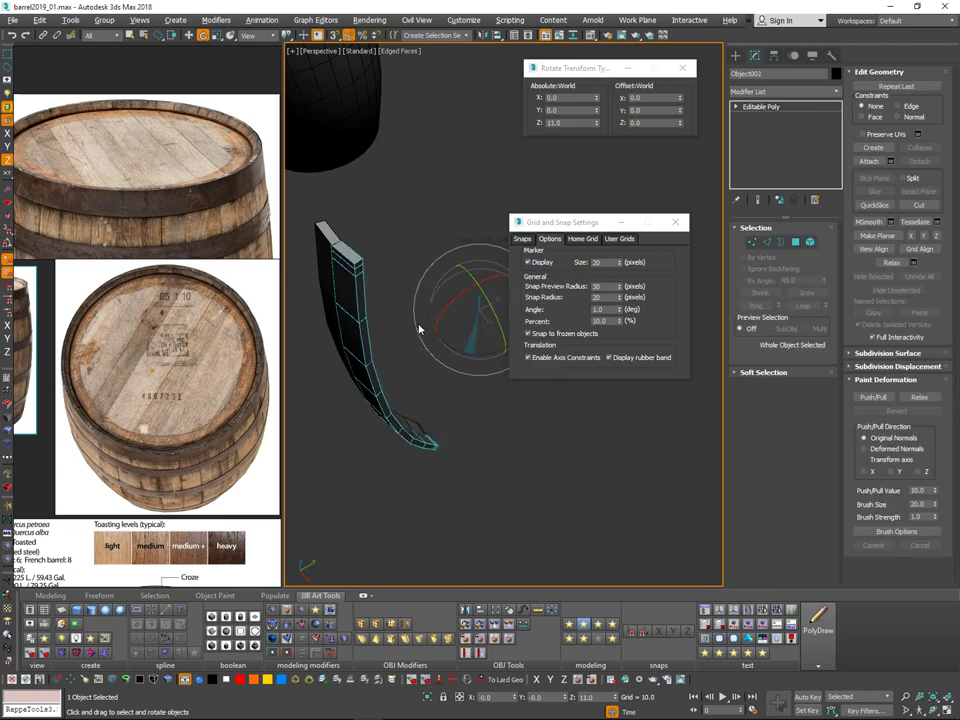
middle_click_drag(388, 274, 507, 231, "alt")
scroll(454, 248, "up", 7)
key("ctrl+z")
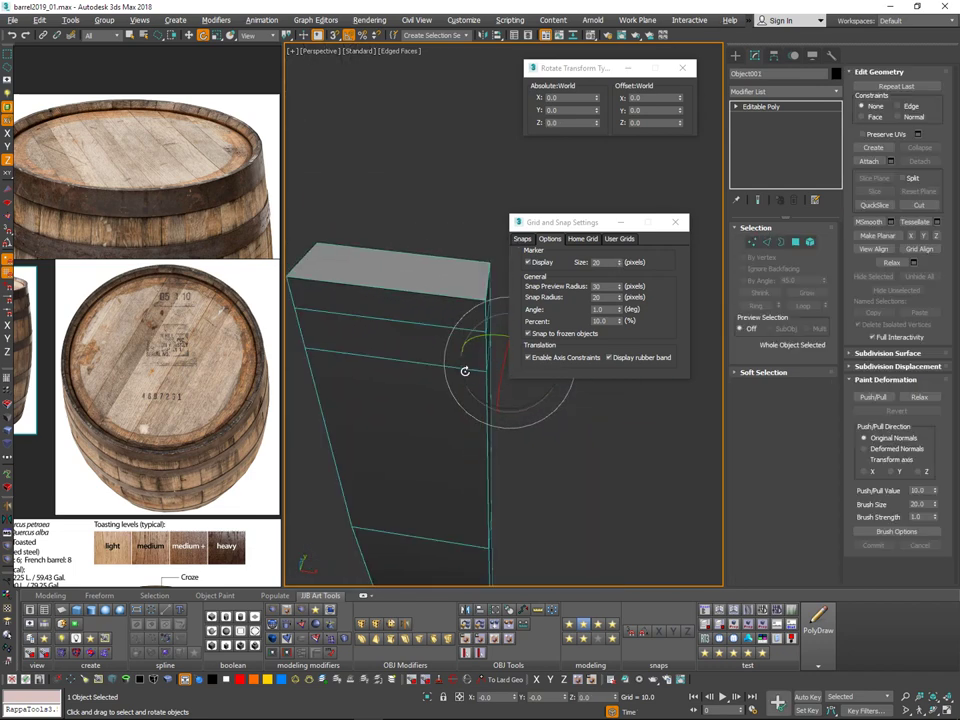
Step: Set the angle snap increment to 0.5 degrees
double_click(610, 310)
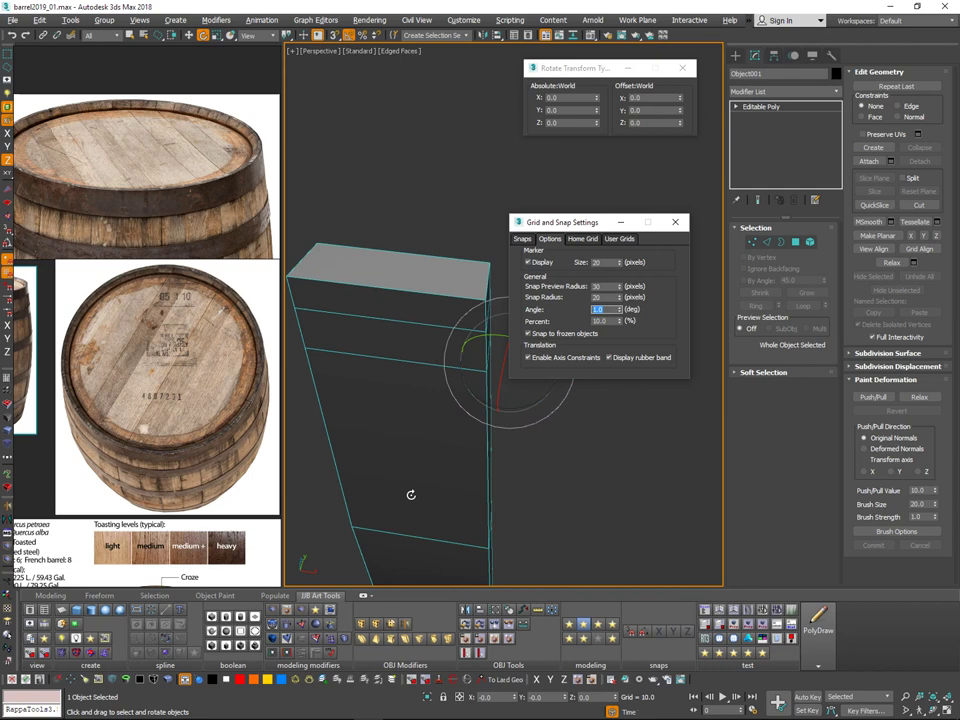
type("0.5")
key("Return")
Step: Try rotated copies of the plank about Z with the finer angle snap, moving the snap settings window clear of the plank
middle_click_drag(518, 386, 476, 375)
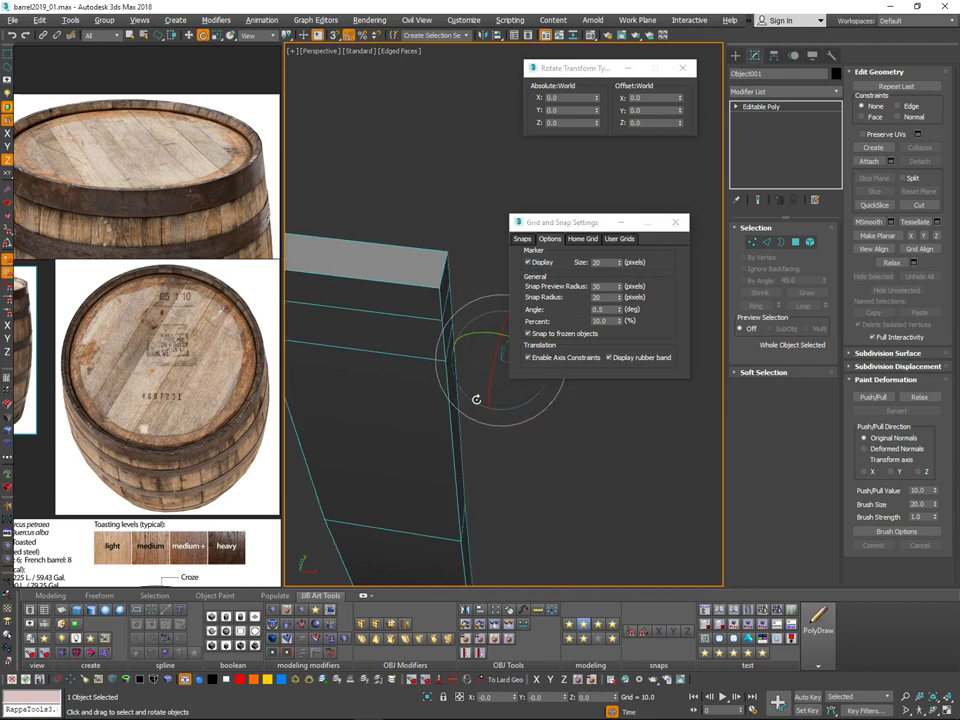
left_click_drag(476, 399, 482, 401, "shift")
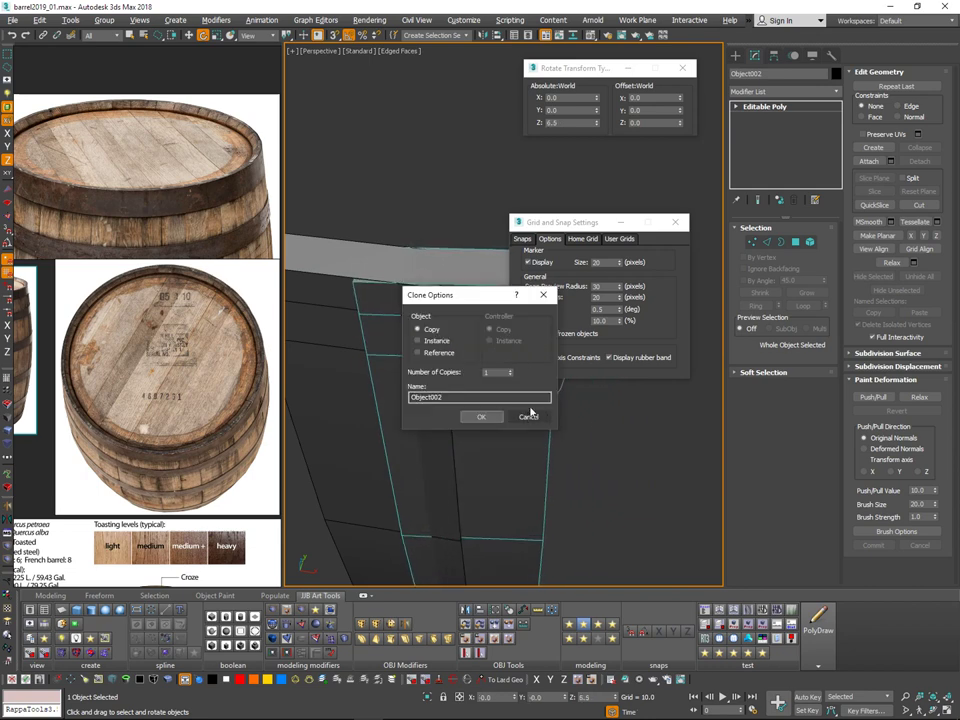
left_click(530, 414)
left_click_drag(583, 225, 667, 168)
mouse_move(505, 405)
left_mouse_down("shift")
mouse_move(563, 387)
mouse_move(536, 389)
left_mouse_up("shift")
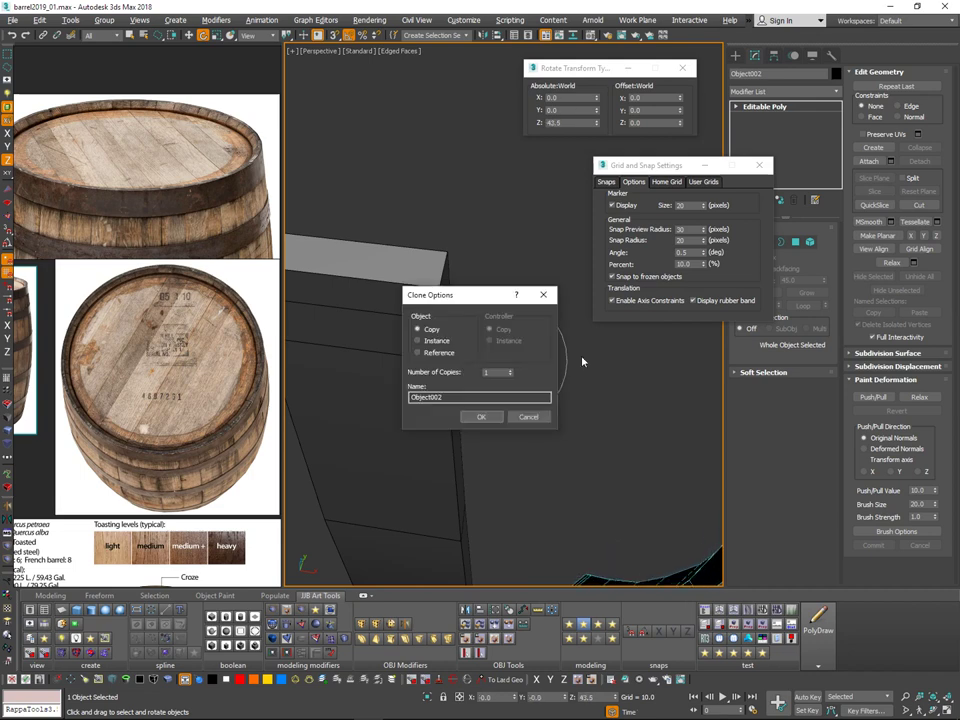
left_click(528, 416)
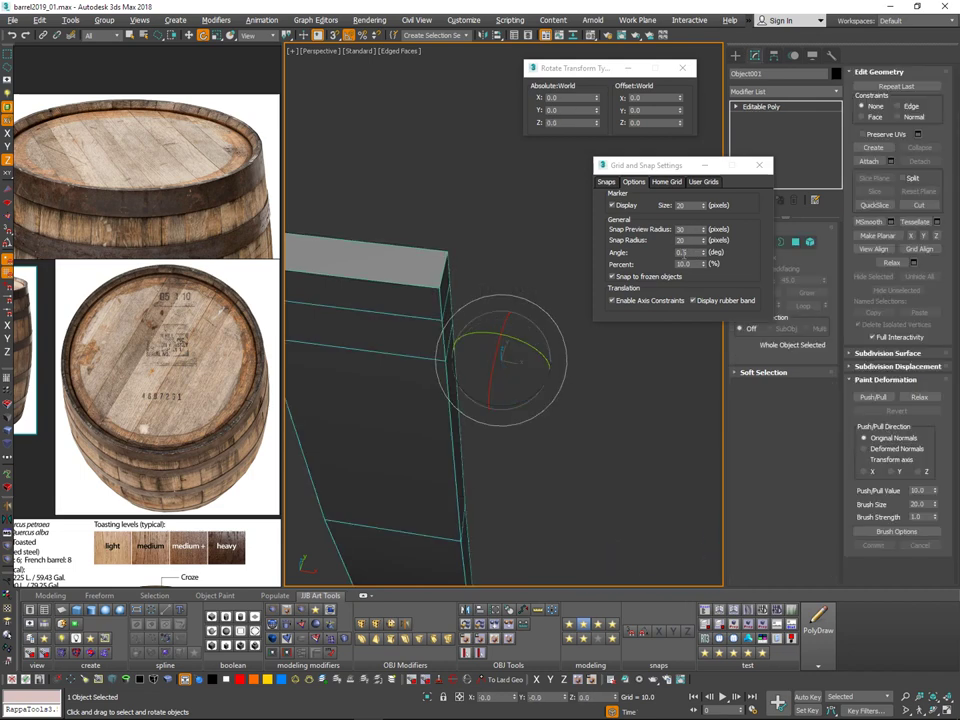
Step: Clone the plank as a single copy rotated 12 degrees about Z, then adjust the copy's rotation to 11.5 degrees
left_click_drag(684, 253, 724, 242)
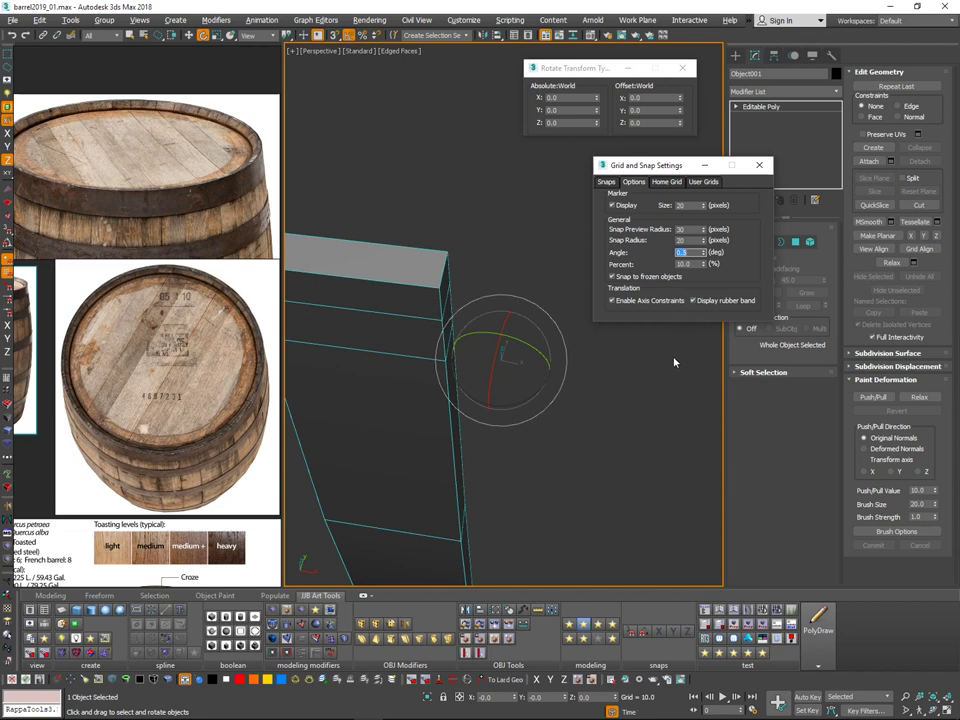
type("25")
left_click_drag(506, 403, 514, 398, "shift")
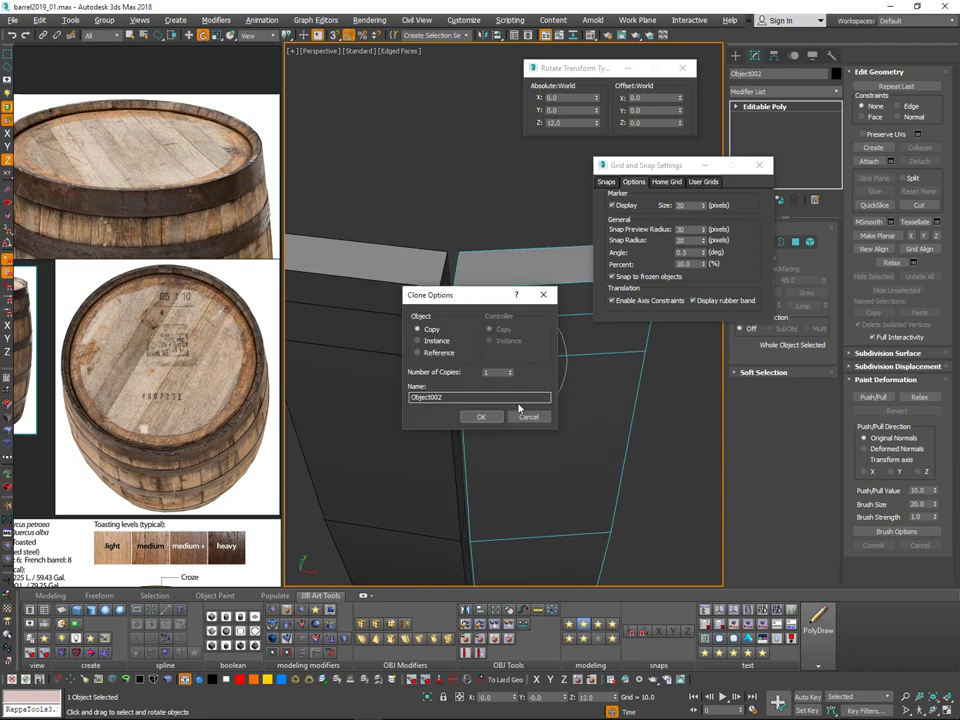
left_click(492, 419)
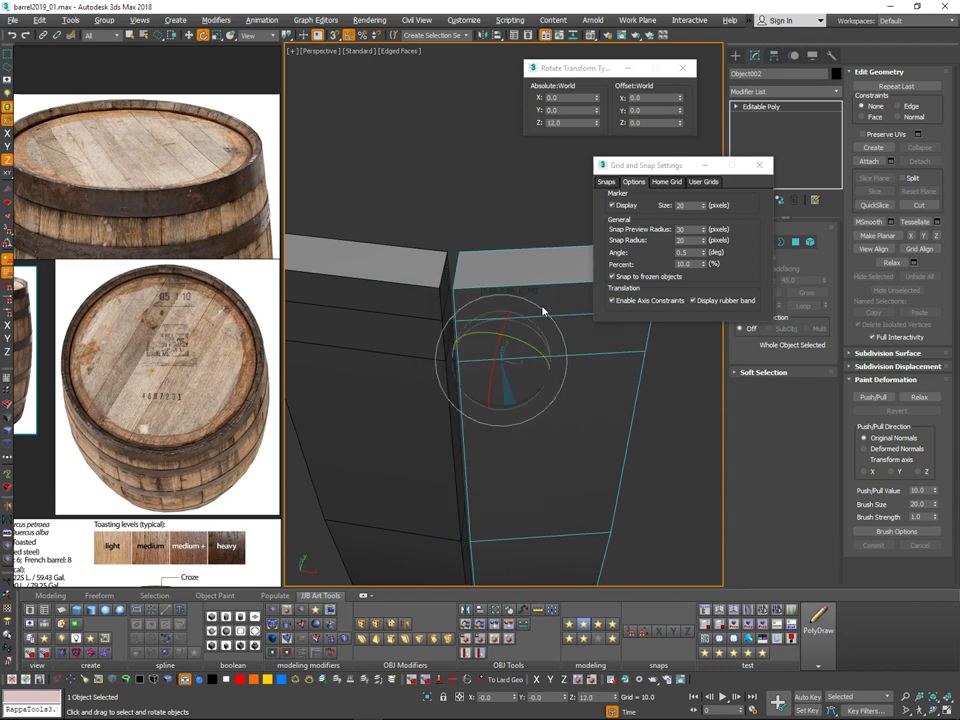
left_click_drag(524, 401, 525, 400)
scroll(551, 361, "down", 5)
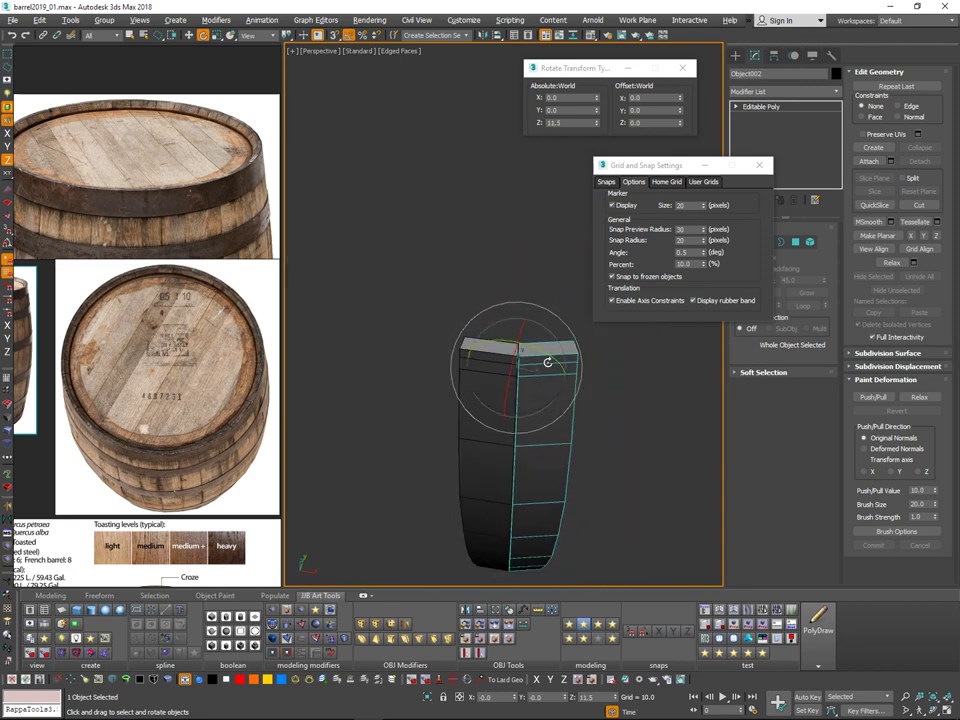
Step: Undo the rotated copy of the stave so only the single original stave is left
mouse_move(549, 362)
middle_mouse_down("alt")
mouse_move(566, 345)
mouse_move(548, 322)
mouse_move(531, 336)
mouse_move(546, 364)
middle_mouse_up("alt")
scroll(566, 345, "up", 3)
key("ctrl+z")
key("ctrl+z")
key("ctrl+z")
key("ctrl+z")
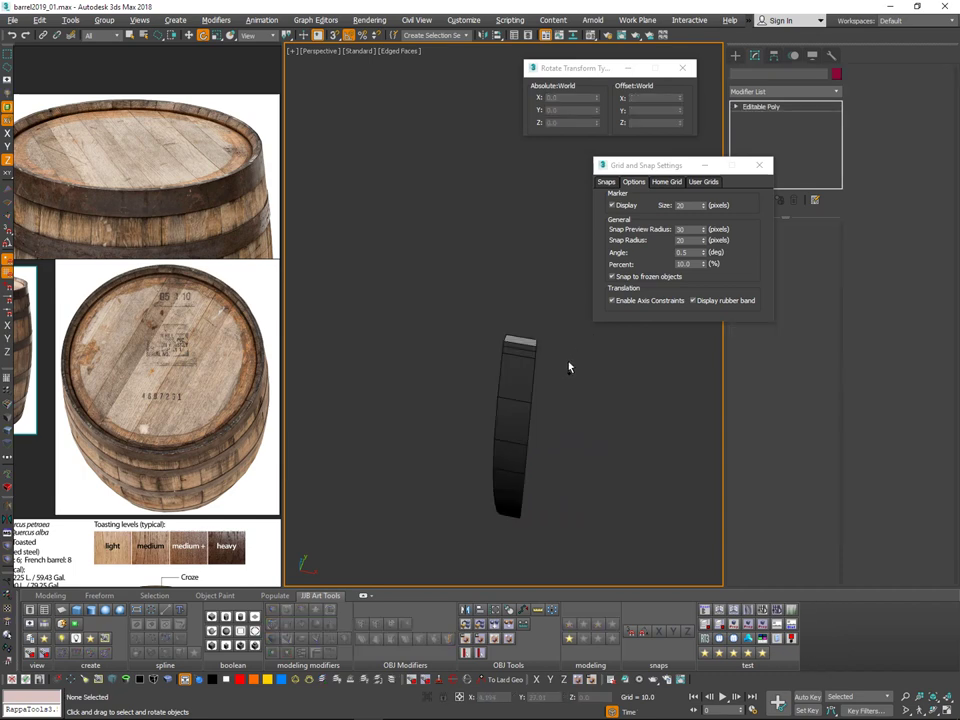
scroll(556, 376, "up", 3)
left_click_drag(535, 403, 540, 404, "shift")
left_click(530, 415)
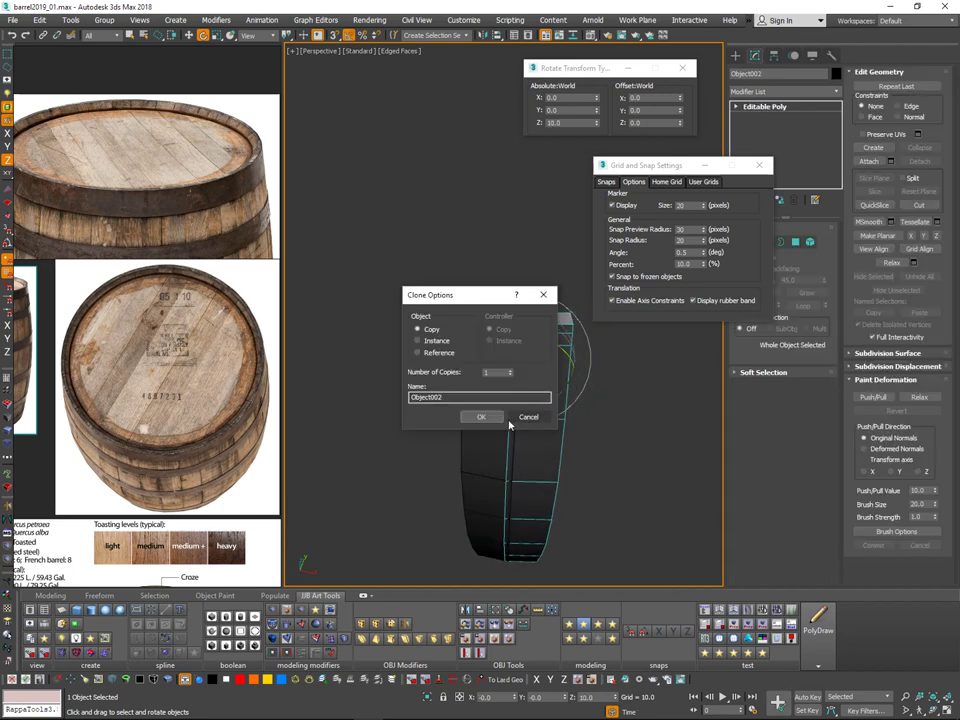
left_click(529, 416)
Step: Clone the stave by rotating it 11.5 degrees about Z, making 31 copies around the barrel axis
left_click_drag(484, 447, 502, 449, "shift")
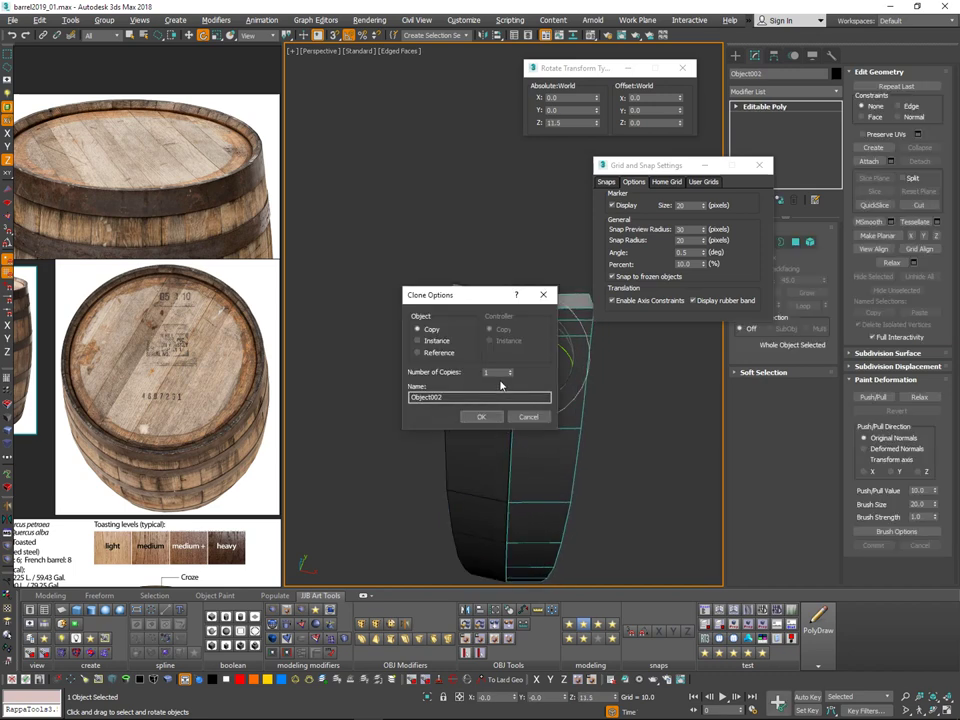
left_click_drag(500, 373, 463, 401)
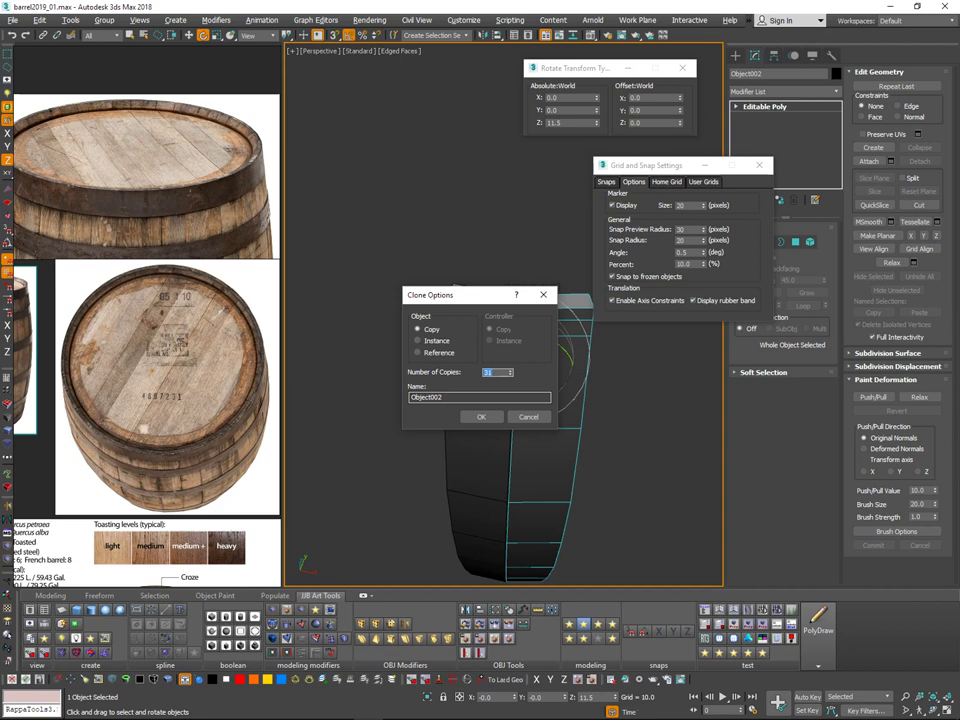
left_click(492, 420)
scroll(604, 363, "up", 5)
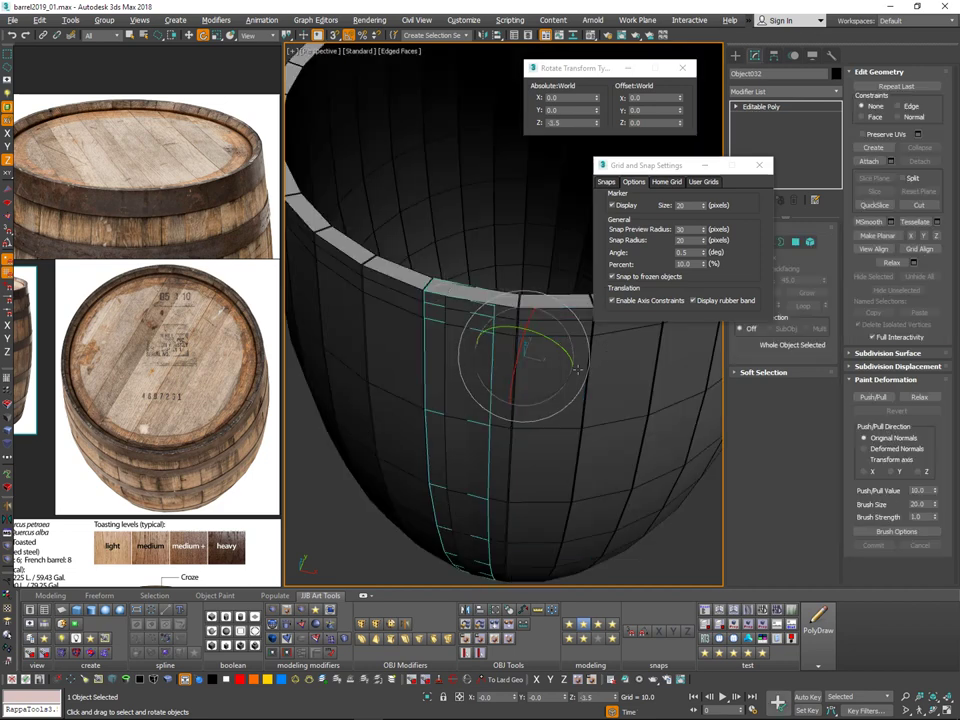
Step: Check the resulting ring of staves and undo the 31 rotated copies
scroll(577, 370, "down", 5)
mouse_move(577, 370)
middle_mouse_down("alt")
mouse_move(602, 364)
mouse_move(609, 341)
mouse_move(594, 371)
mouse_move(643, 362)
mouse_move(527, 418)
middle_mouse_up("alt")
scroll(598, 402, "down", 3)
key("ctrl+z")
Step: Start an Array on the single stave, with rotation defined by totals and the preview turned on
middle_click_drag(527, 418, 585, 208, "alt")
middle_click_drag(489, 380, 545, 346)
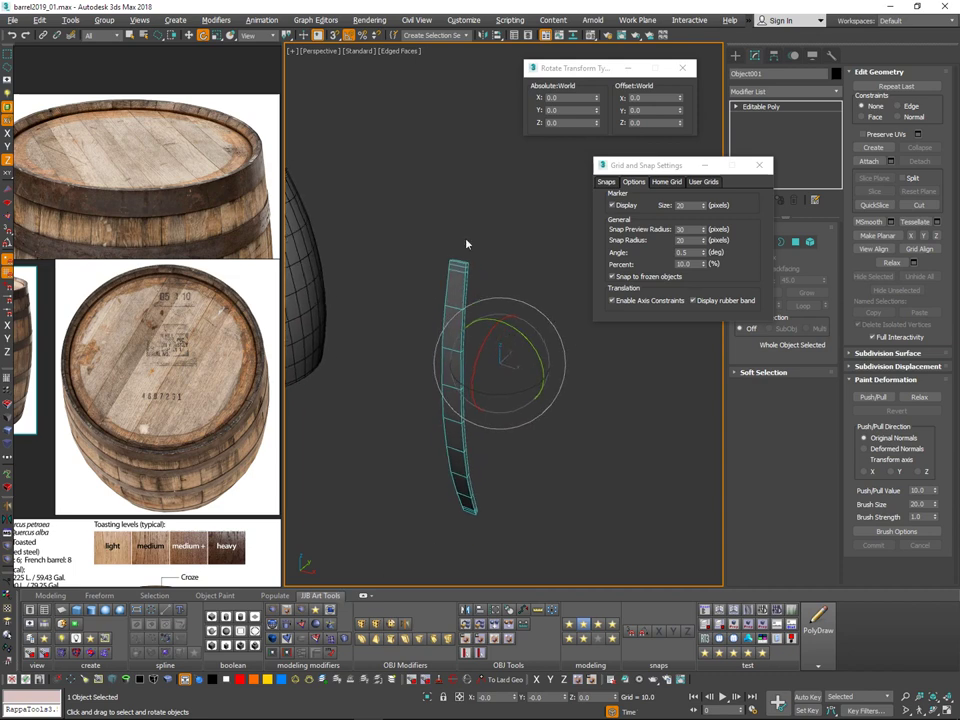
middle_click_drag(538, 358, 488, 335, "alt")
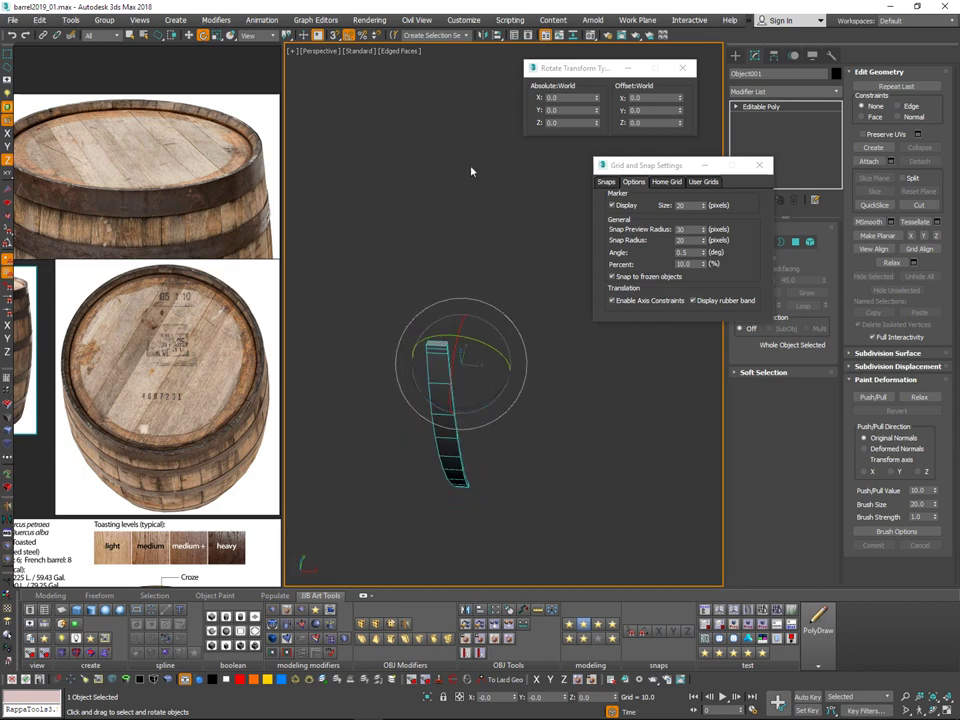
left_click(37, 21)
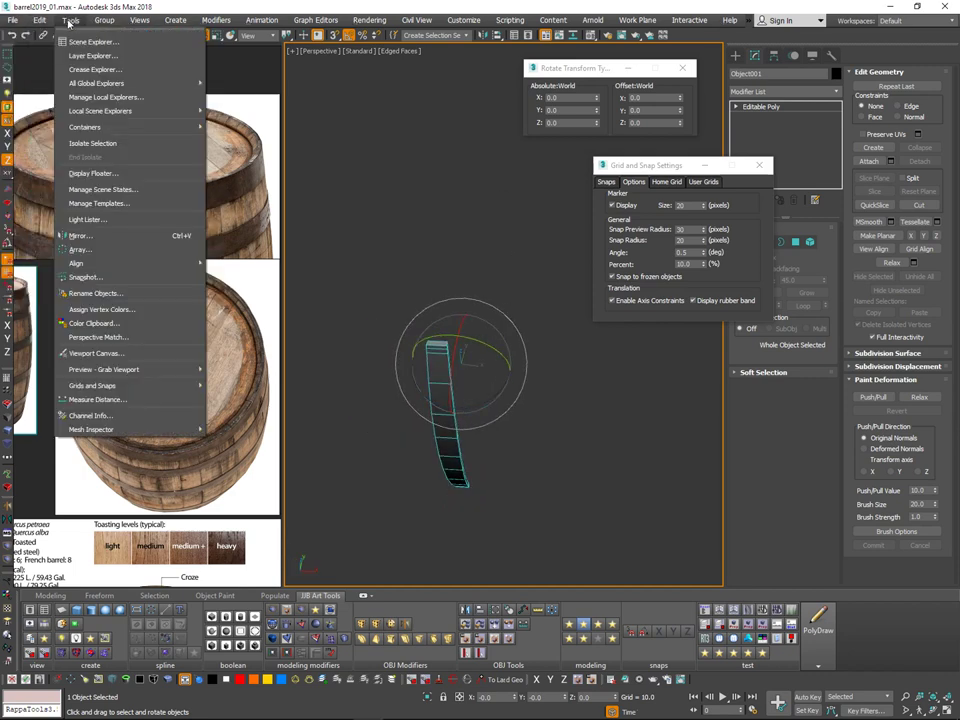
mouse_move(74, 26)
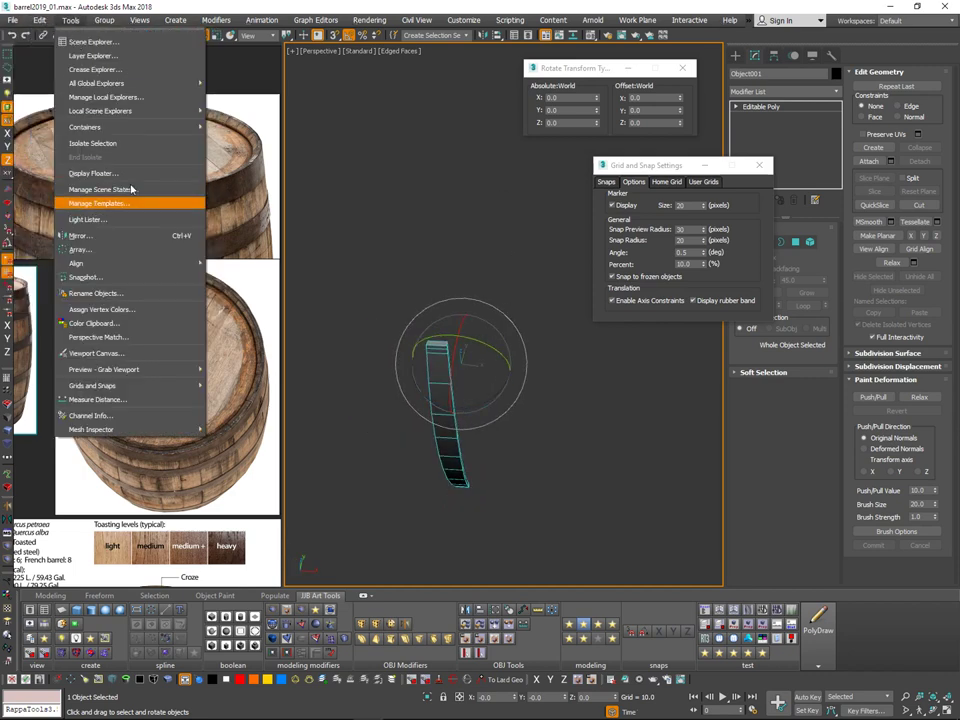
left_click(124, 252)
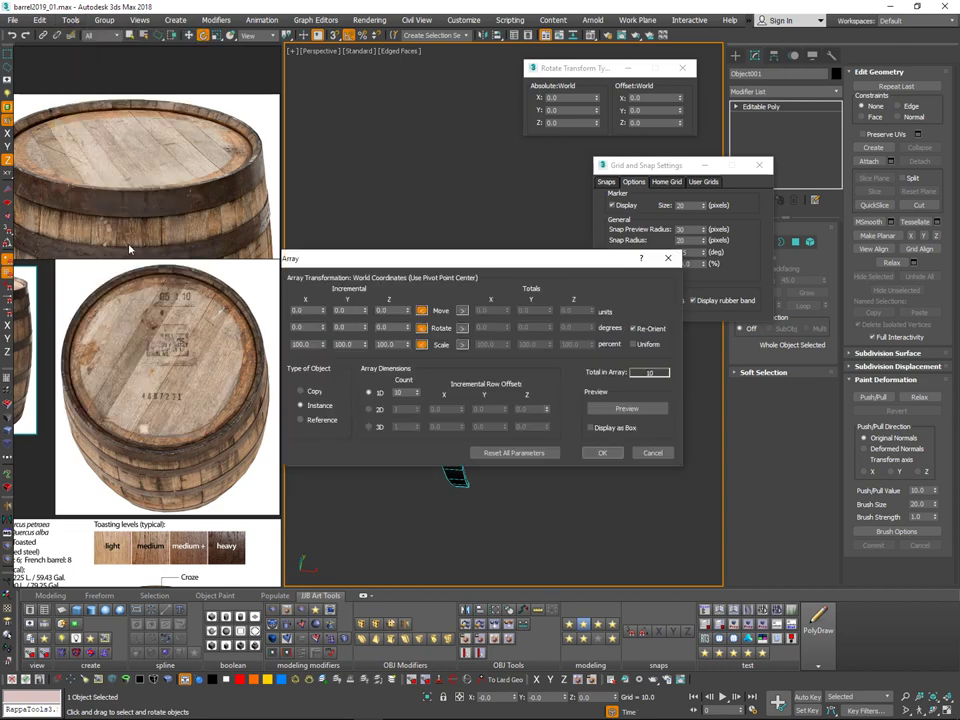
left_click_drag(501, 259, 538, 98)
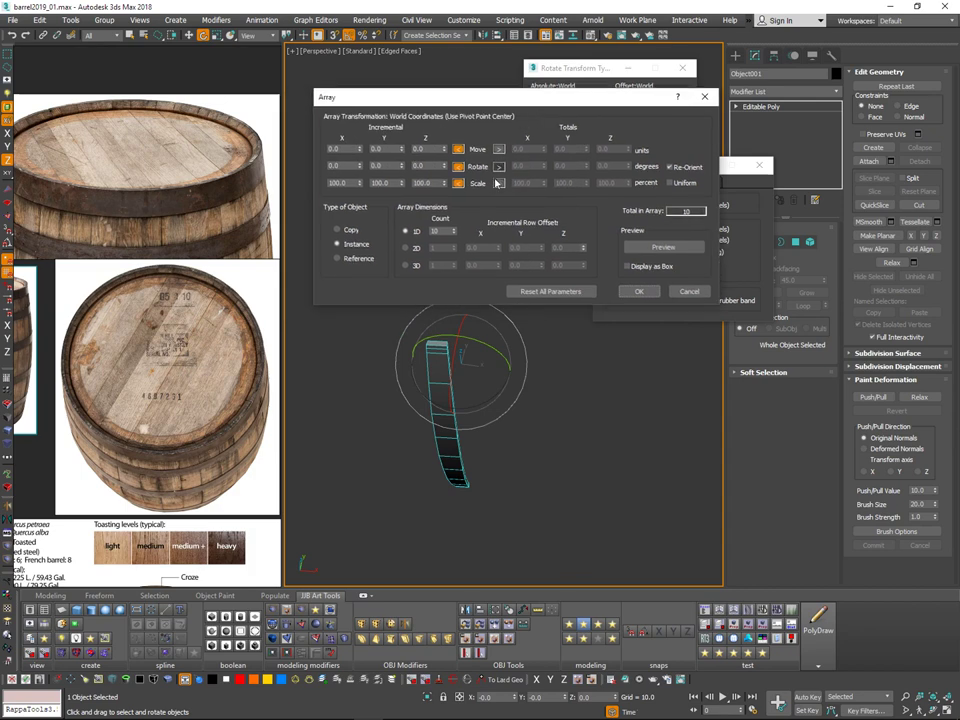
left_click(498, 166)
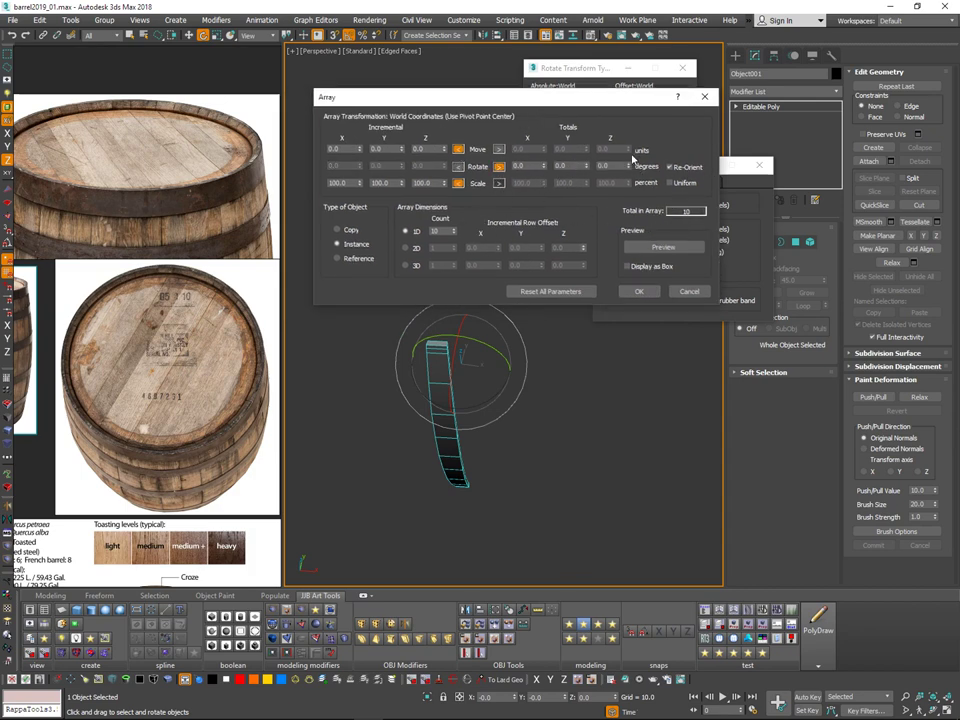
left_click(664, 249)
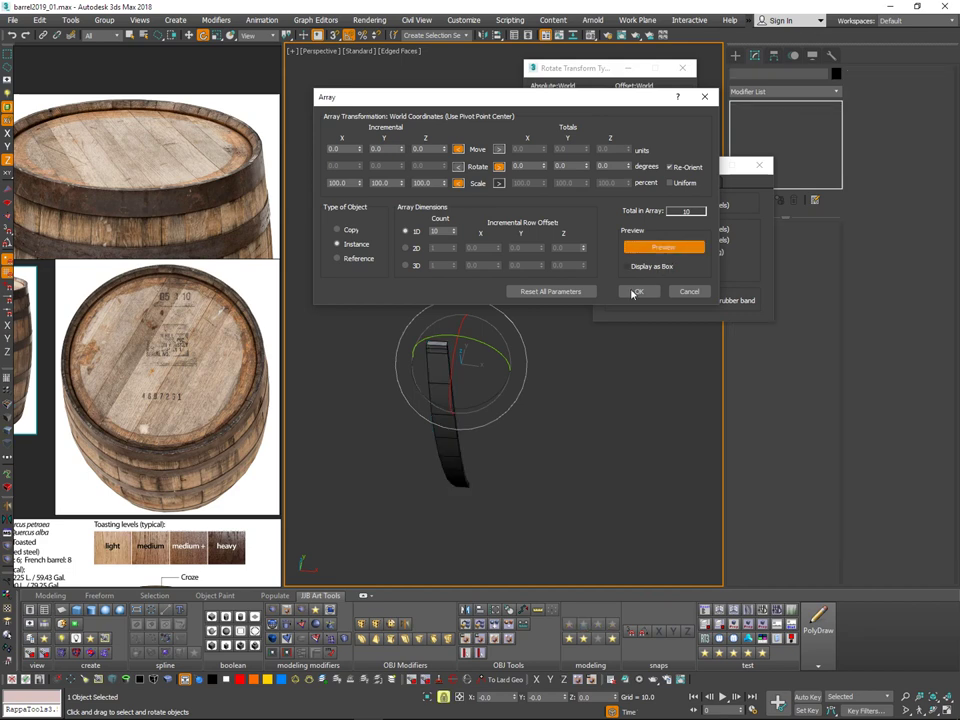
Step: Try a total X rotation of 38 degrees in the array preview and reset it to zero
middle_click_drag(548, 390, 567, 440)
left_click_drag(544, 166, 543, 146)
middle_click_drag(598, 442, 570, 313, "alt")
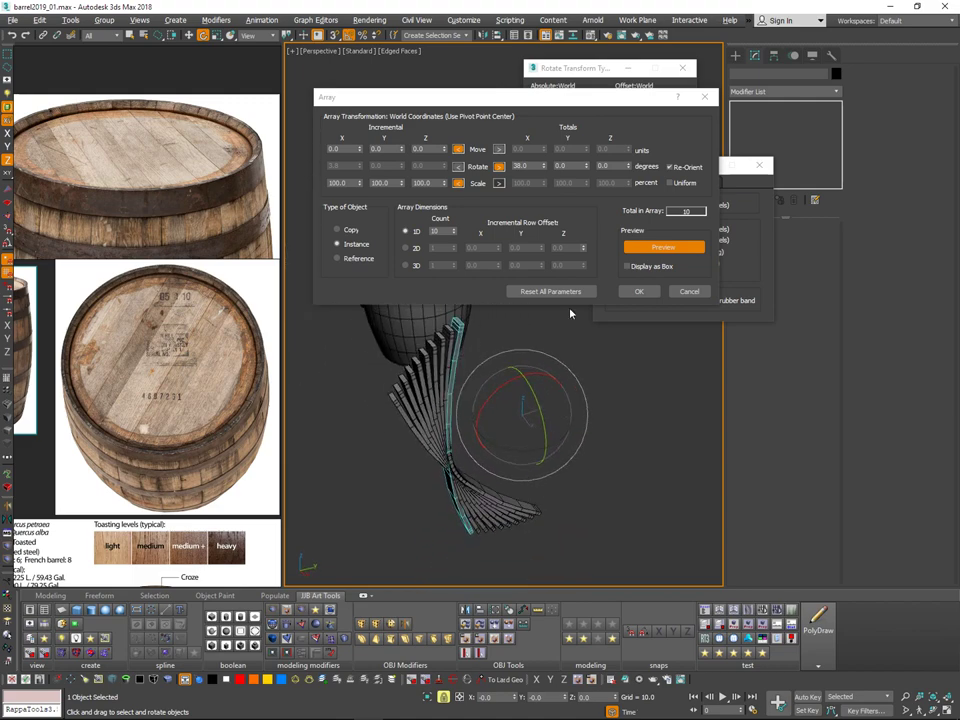
right_click(544, 168)
Step: Set the array's total Z rotation to 360 degrees
left_click_drag(628, 167, 628, 133)
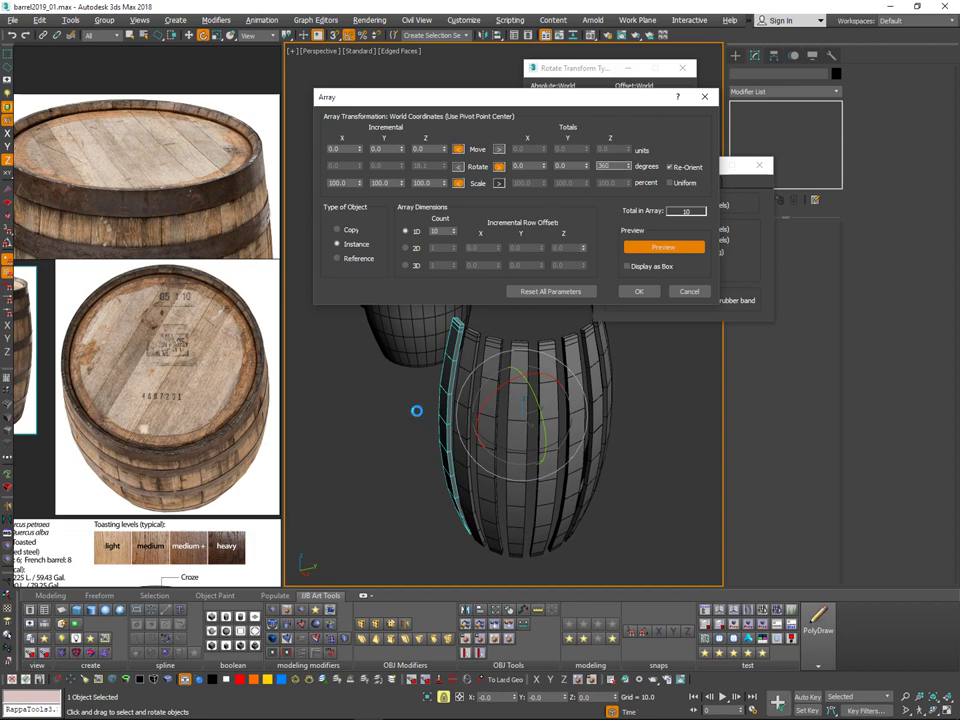
middle_click_drag(497, 461, 505, 353, "alt")
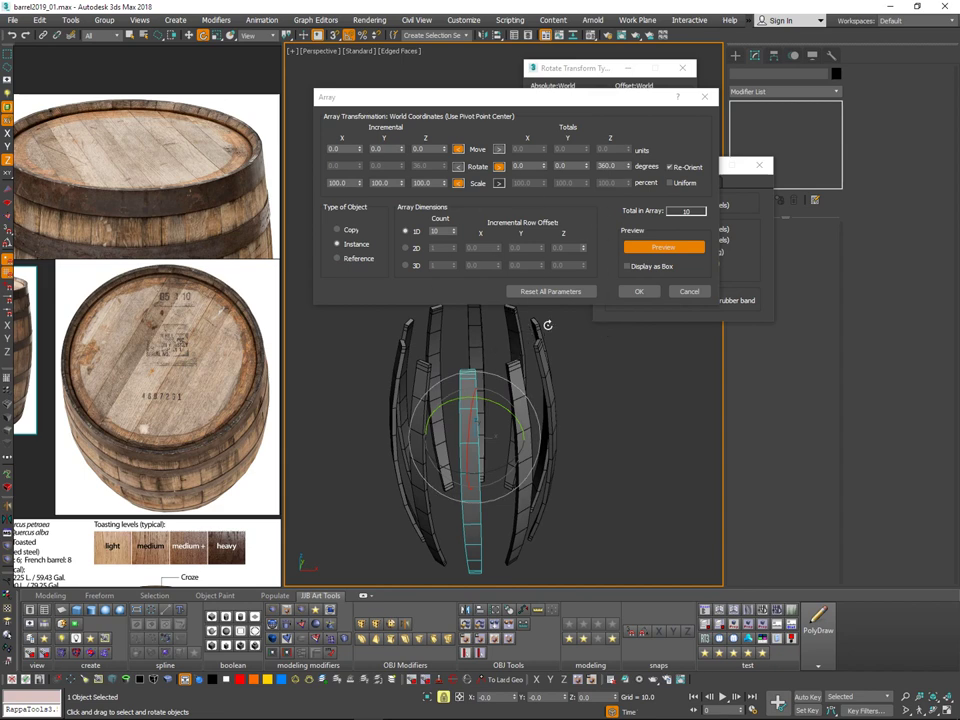
middle_click_drag(512, 366, 509, 422, "alt")
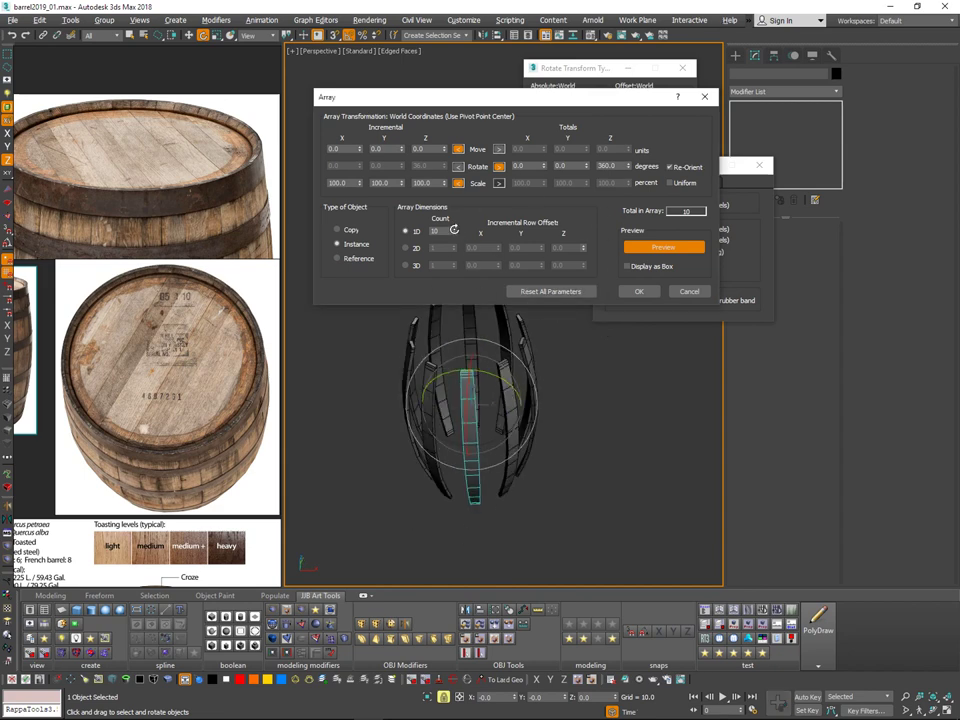
Step: Set the 1D array count to 32 and create the instanced staves
left_click_drag(454, 229, 455, 227)
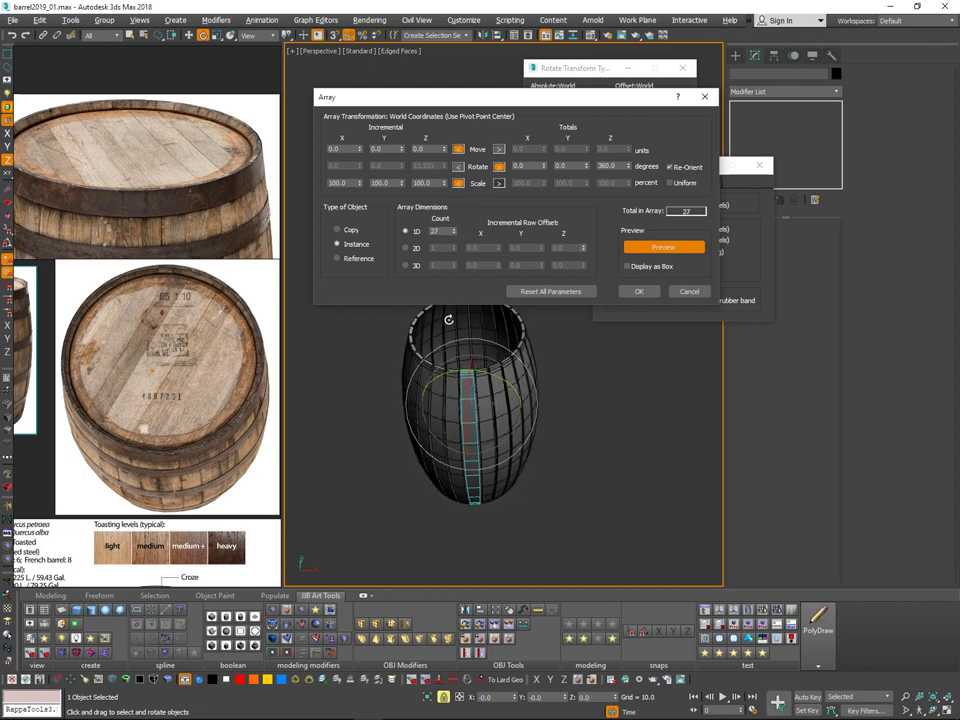
middle_click_drag(448, 319, 458, 382, "alt")
left_click_drag(455, 225, 457, 199)
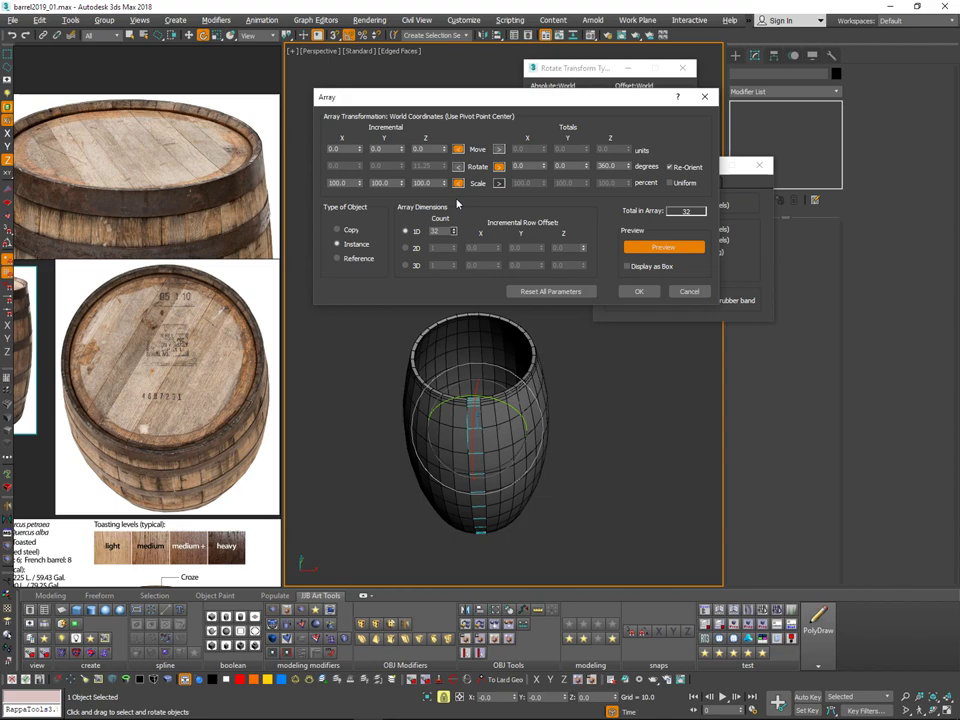
scroll(522, 396, "up", 4)
middle_click_drag(522, 396, 483, 511, "alt")
left_click_drag(483, 511, 579, 381)
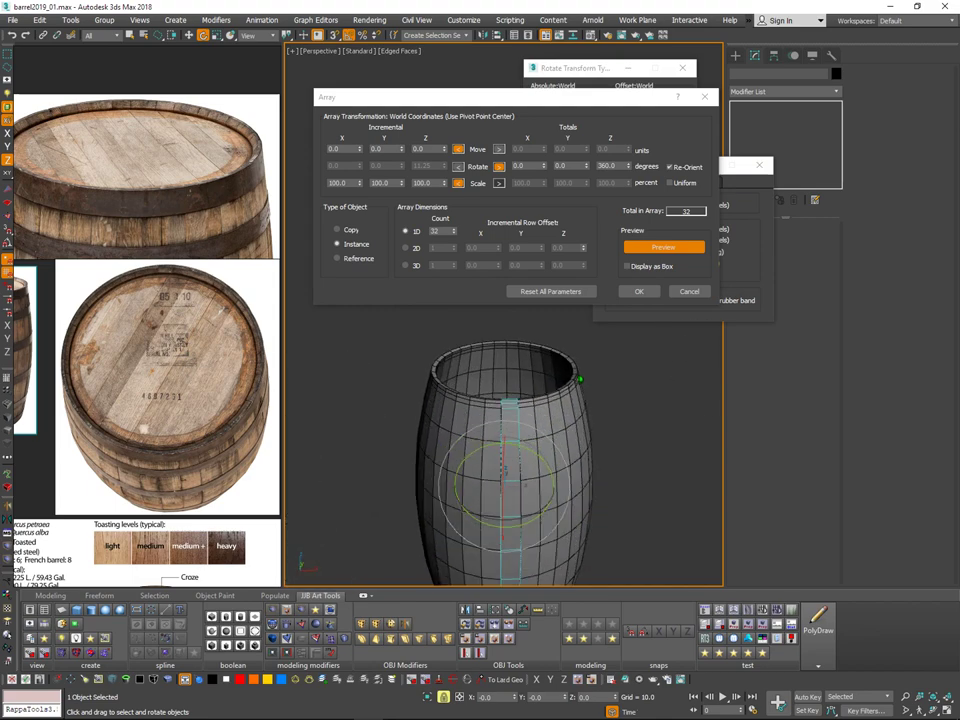
middle_click_drag(578, 395, 572, 382, "alt")
left_click(645, 297)
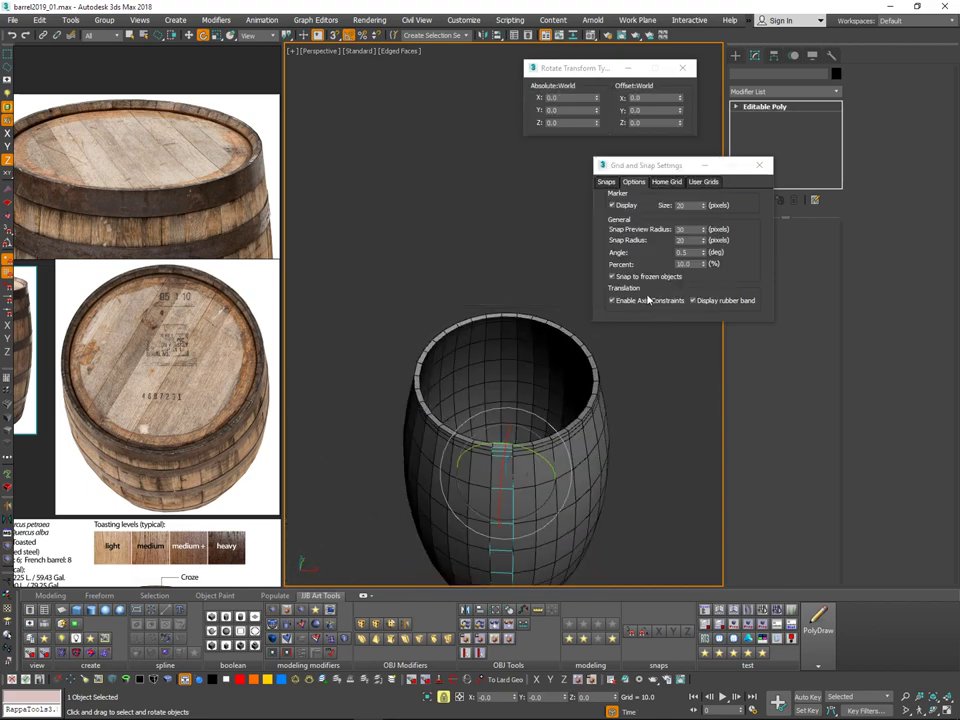
Step: Try deleting two neighbouring front staves one at a time, undoing each deletion
middle_click_drag(667, 400, 672, 328)
key("q")
left_click(661, 374)
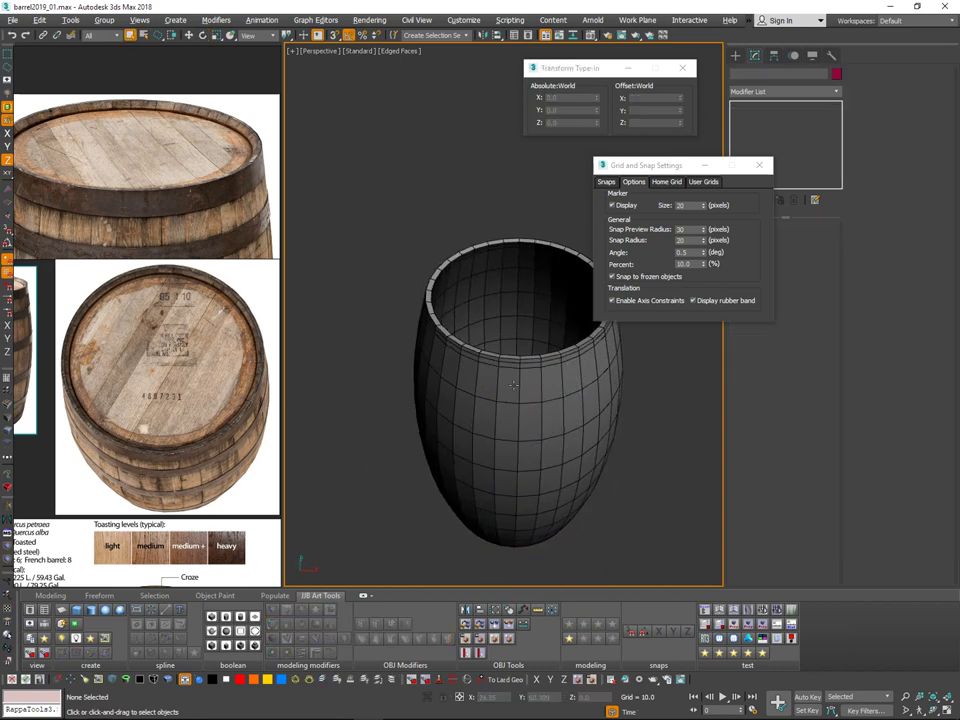
scroll(531, 377, "up", 3)
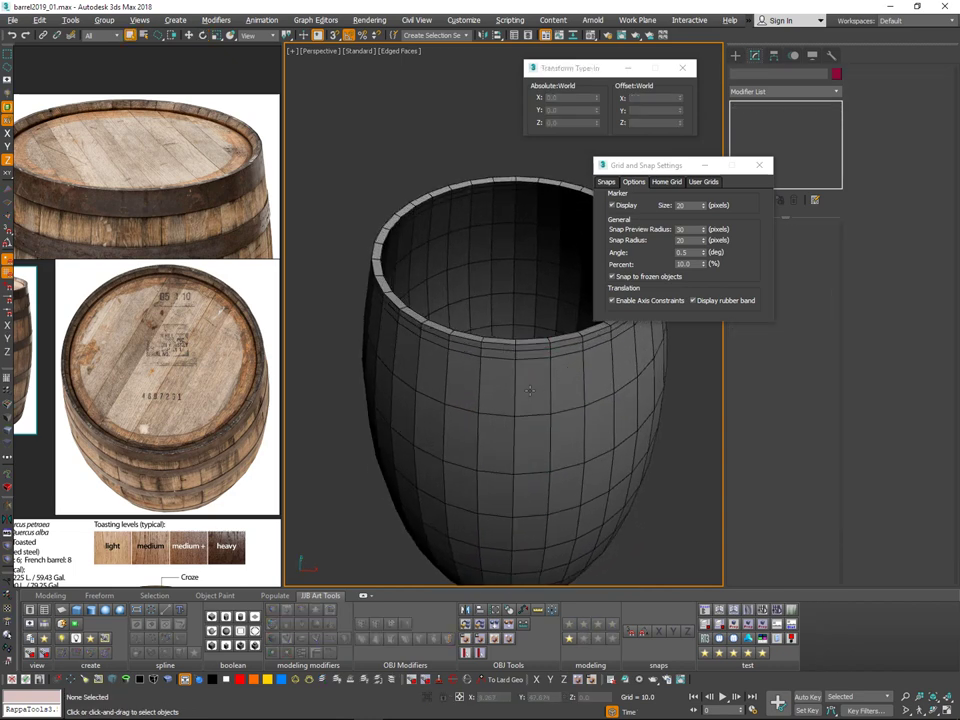
left_click(537, 388)
key("Delete")
key("ctrl+z")
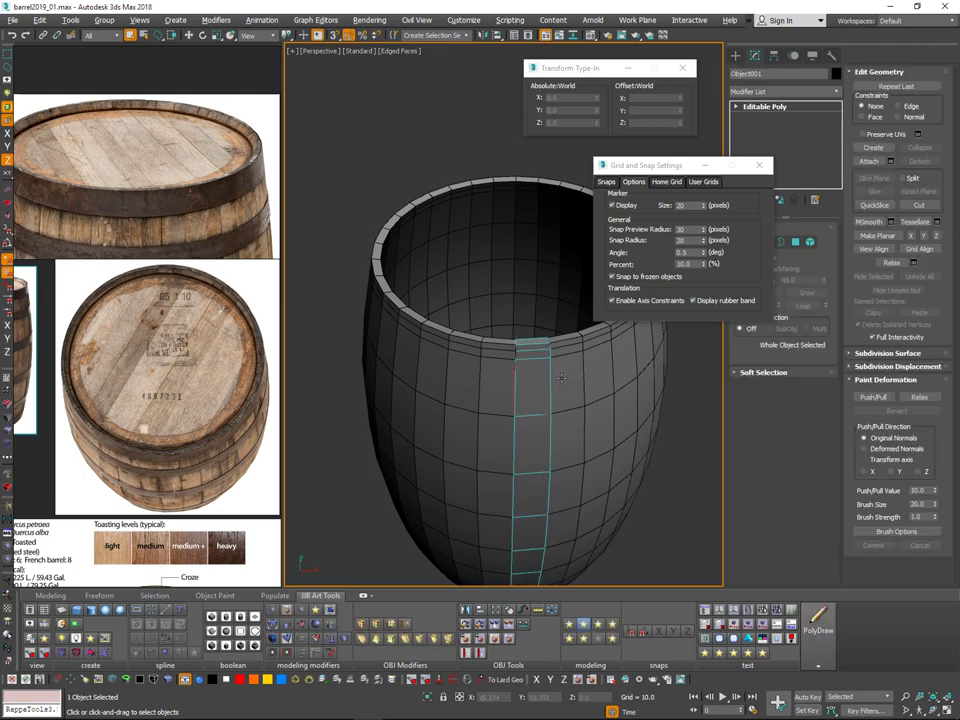
left_click(573, 376)
key("Delete")
key("ctrl+z")
scroll(573, 376, "down", 2)
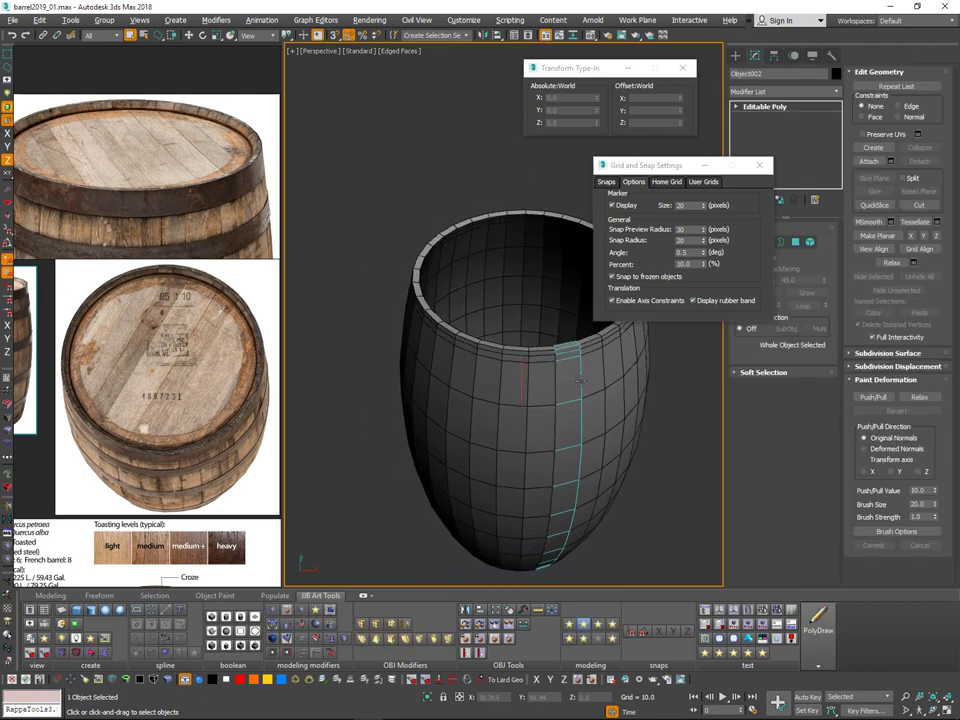
Step: Try lifting several front staves out of the barrel along Z and undo all the moves
middle_click_drag(573, 376, 602, 360, "alt")
key("w")
left_click_drag(550, 400, 600, 288)
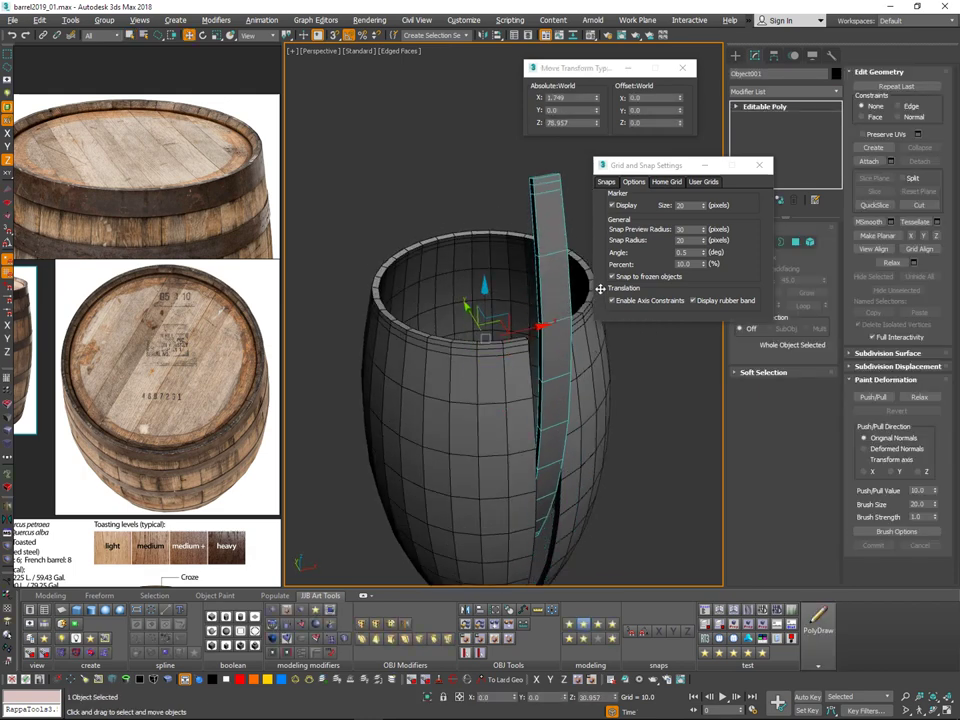
left_click_drag(519, 424, 493, 306)
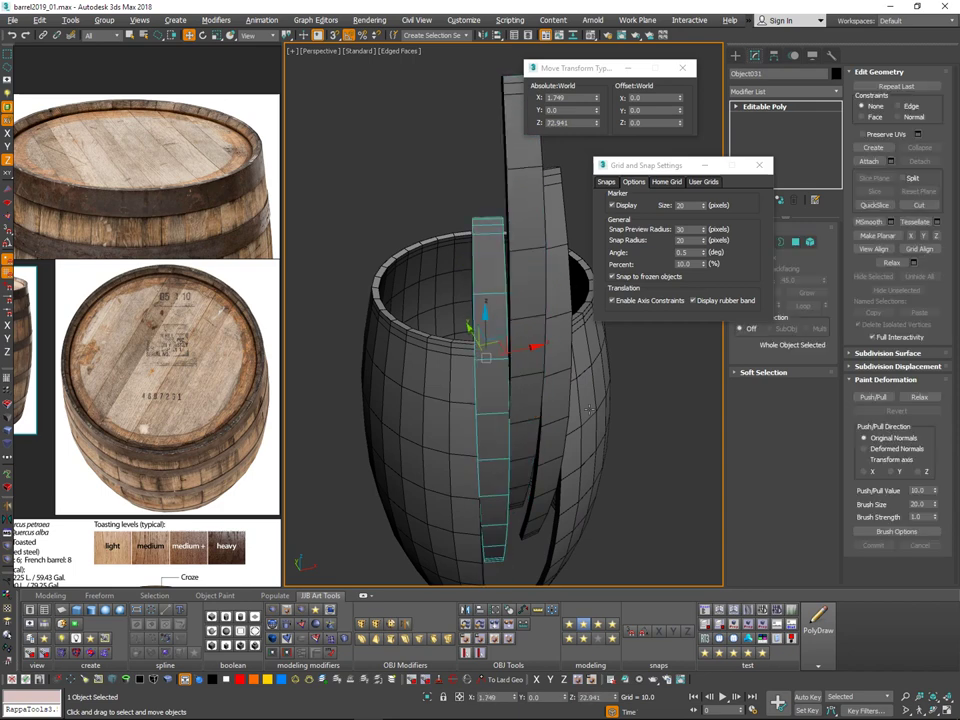
middle_click_drag(608, 480, 571, 469, "alt")
key("ctrl+z")
key("ctrl+z")
key("ctrl+z")
key("ctrl+z")
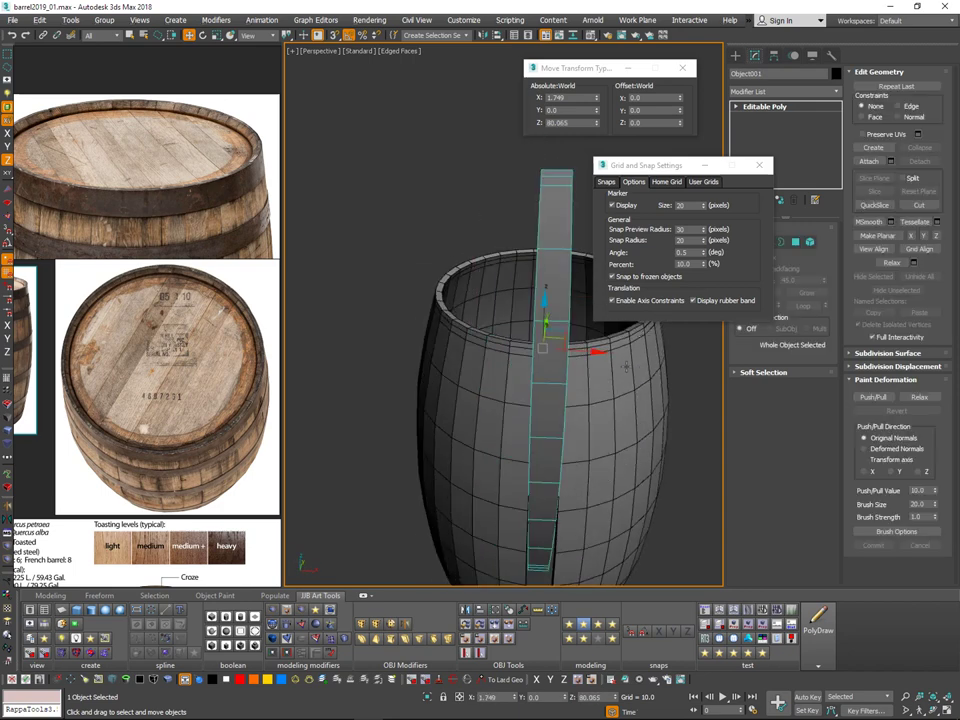
key("ctrl+z")
Step: Select all staves of the new barrel to check their number, and clear the selection
mouse_move(661, 317)
middle_mouse_down()
mouse_move(573, 315)
mouse_move(561, 328)
middle_mouse_up()
scroll(561, 328, "down", 3)
mouse_move(522, 222)
left_mouse_down()
mouse_move(356, 385)
mouse_move(636, 432)
left_mouse_up()
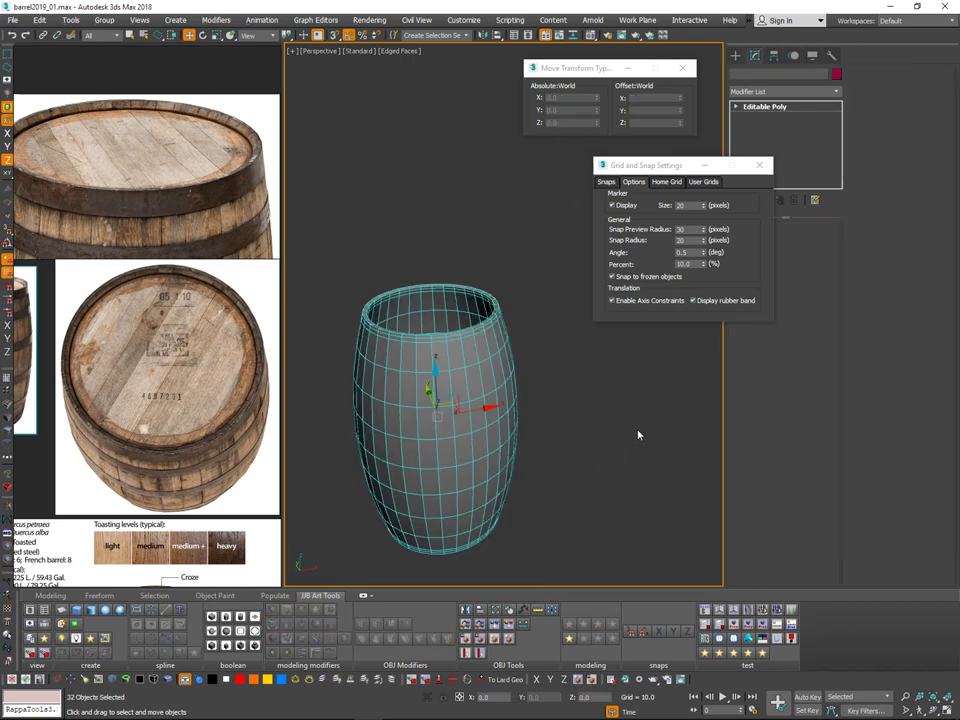
mouse_move(639, 418)
middle_mouse_down("alt")
mouse_move(517, 461)
mouse_move(544, 426)
mouse_move(617, 375)
mouse_move(587, 362)
middle_mouse_up("alt")
left_click(607, 360)
middle_click_drag(539, 331, 514, 362, "alt")
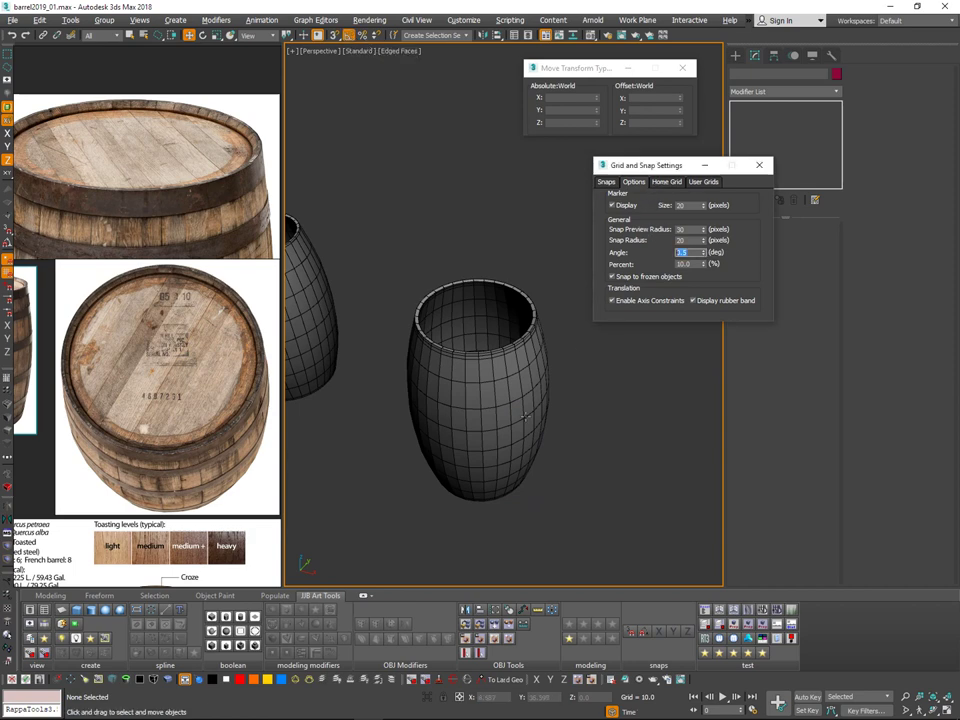
Step: Close the Grid and Snap Settings window and inspect the assembled barrel from several angles
left_click(762, 166)
middle_click_drag(551, 321, 520, 375)
scroll(540, 325, "up", 5)
scroll(550, 335, "down", 4)
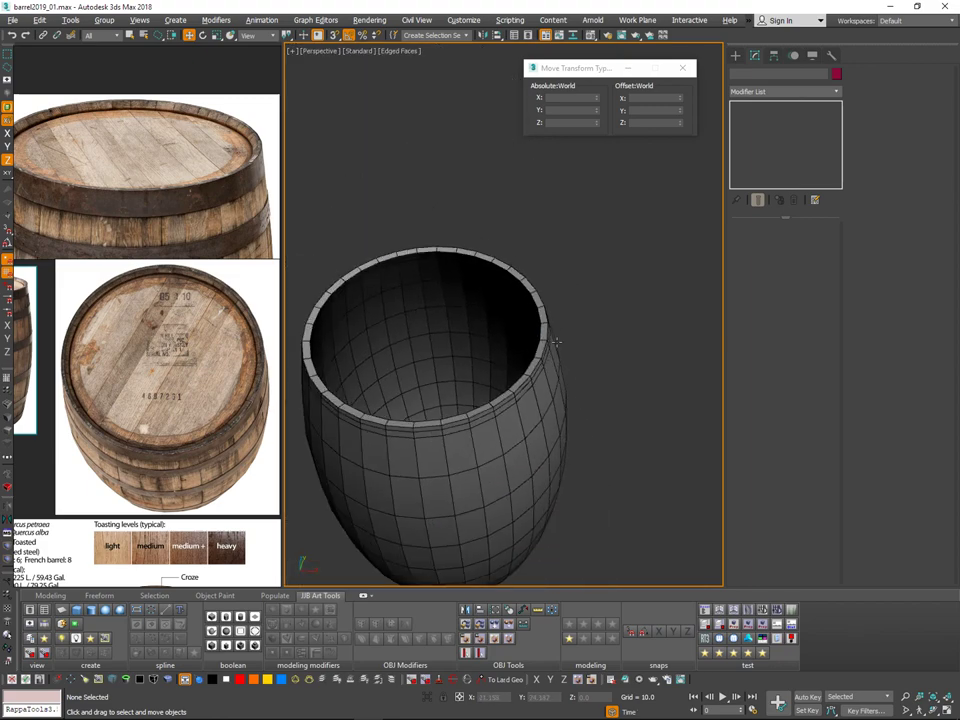
middle_click_drag(556, 341, 579, 224, "alt")
scroll(579, 224, "down", 4)
middle_click_drag(694, 287, 541, 261, "alt")
scroll(548, 290, "up", 2)
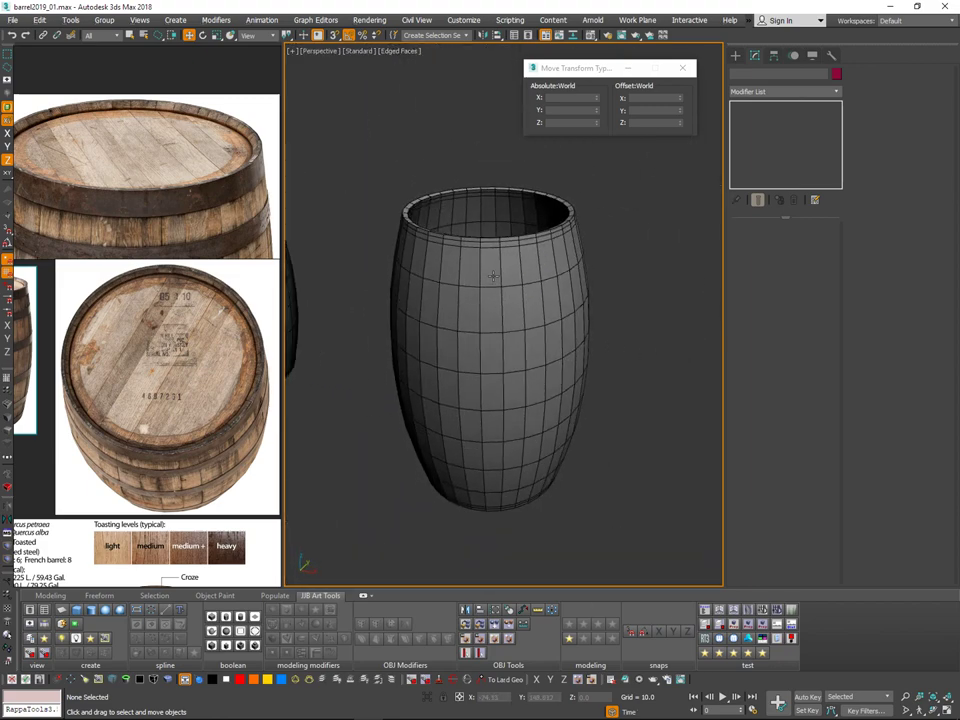
Step: Select the 12 vertices at the top end of a front stave and try raising them
left_click(543, 268)
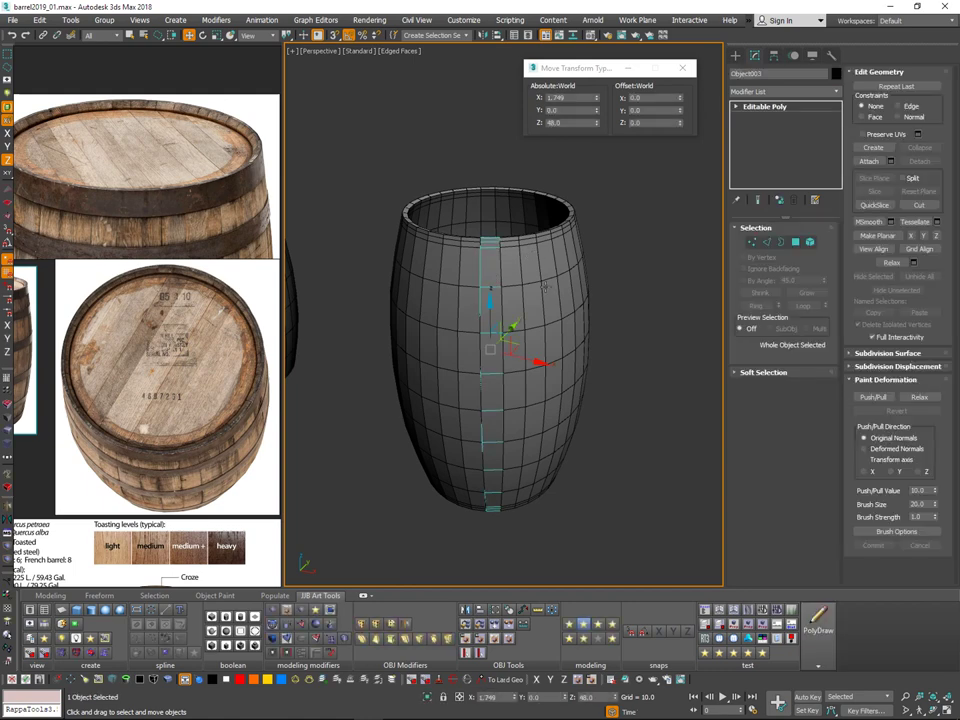
left_click(753, 242)
scroll(501, 230, "up", 5)
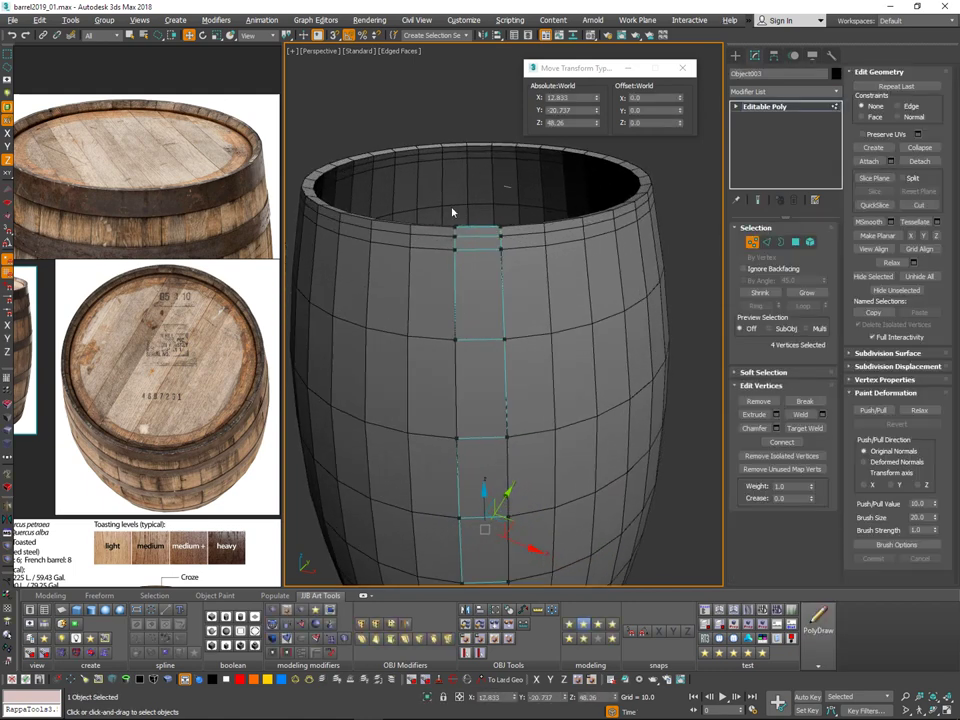
left_click_drag(450, 207, 523, 266)
left_click_drag(477, 188, 500, 180)
right_click(500, 180)
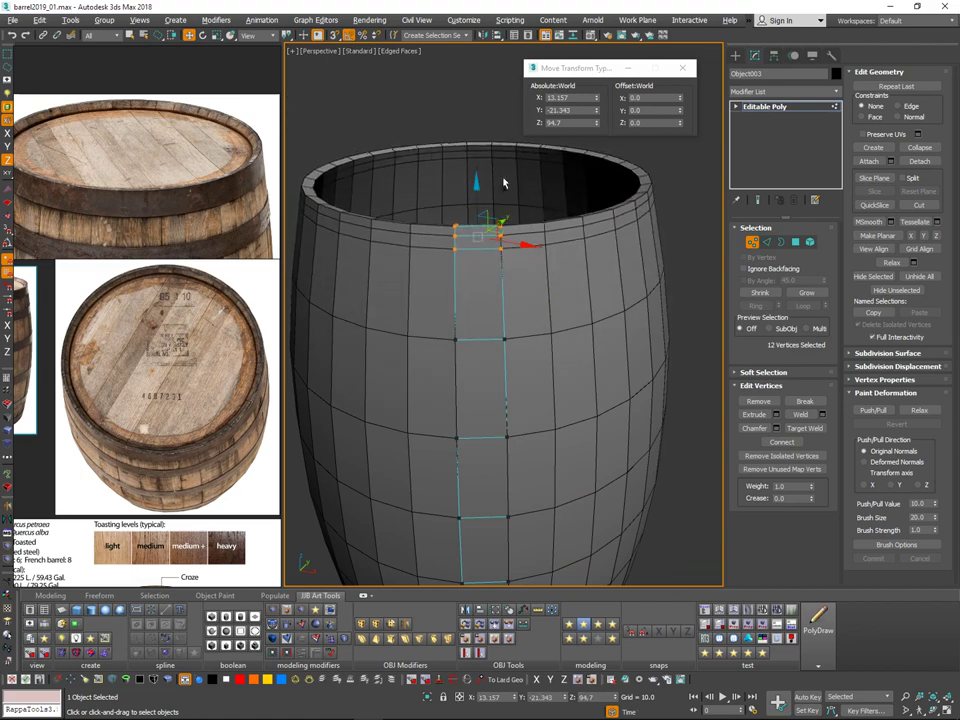
Step: Try raising the 12 selected top-end vertices of the stave along Z and cancel the move
middle_click_drag(504, 184, 583, 238, "alt")
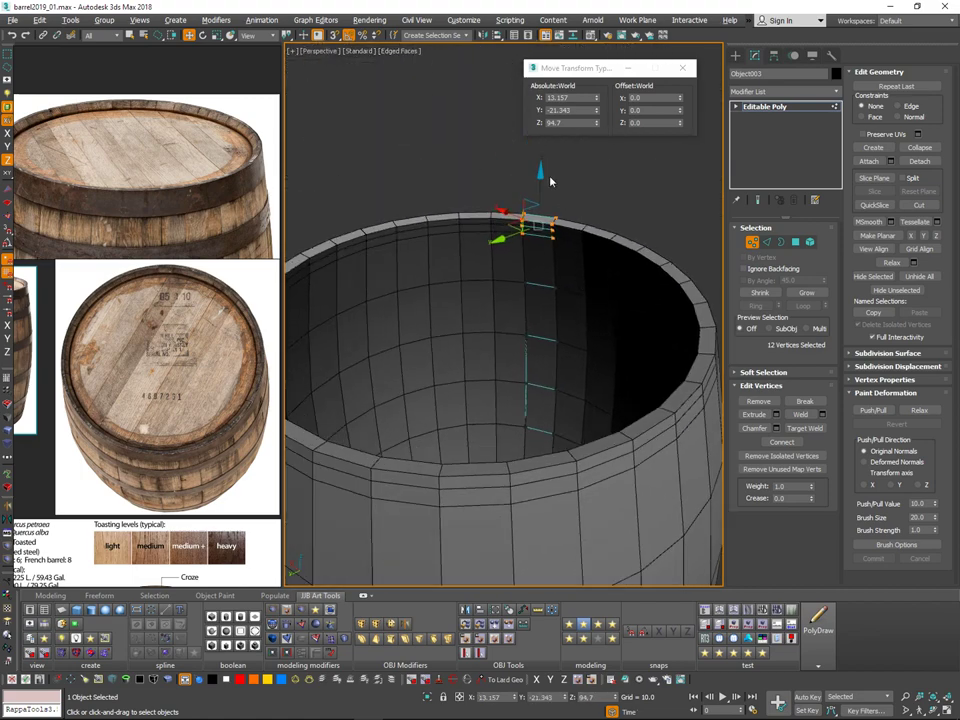
left_click_drag(543, 181, 551, 65)
right_click(551, 65)
middle_click_drag(555, 85, 602, 345, "alt")
scroll(548, 290, "down", 3)
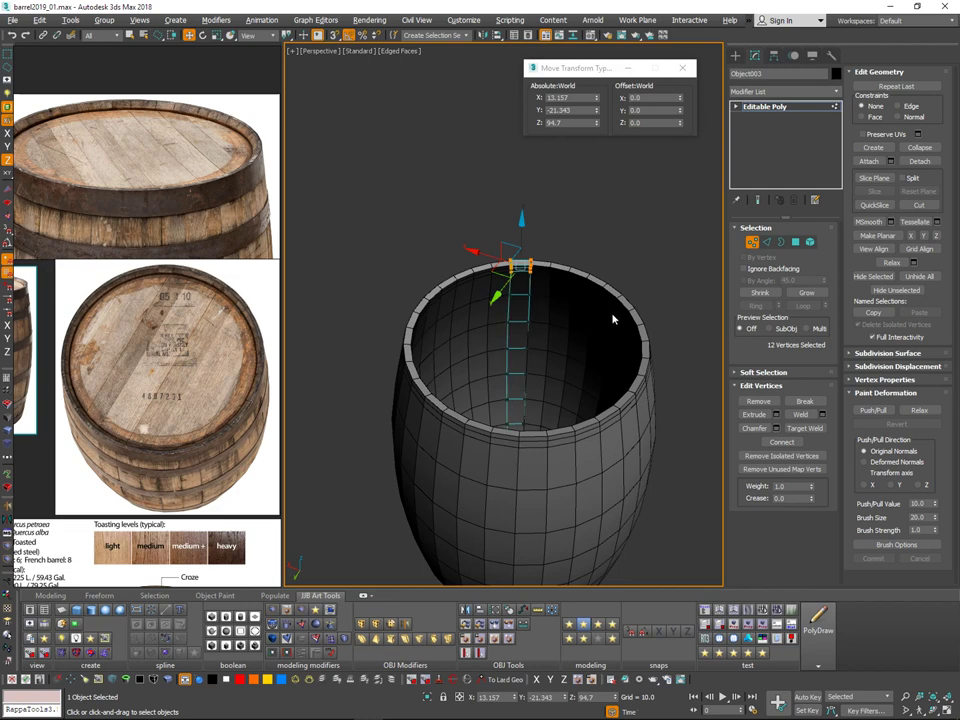
middle_click_drag(536, 289, 518, 272, "alt")
scroll(515, 271, "up", 5)
key("q")
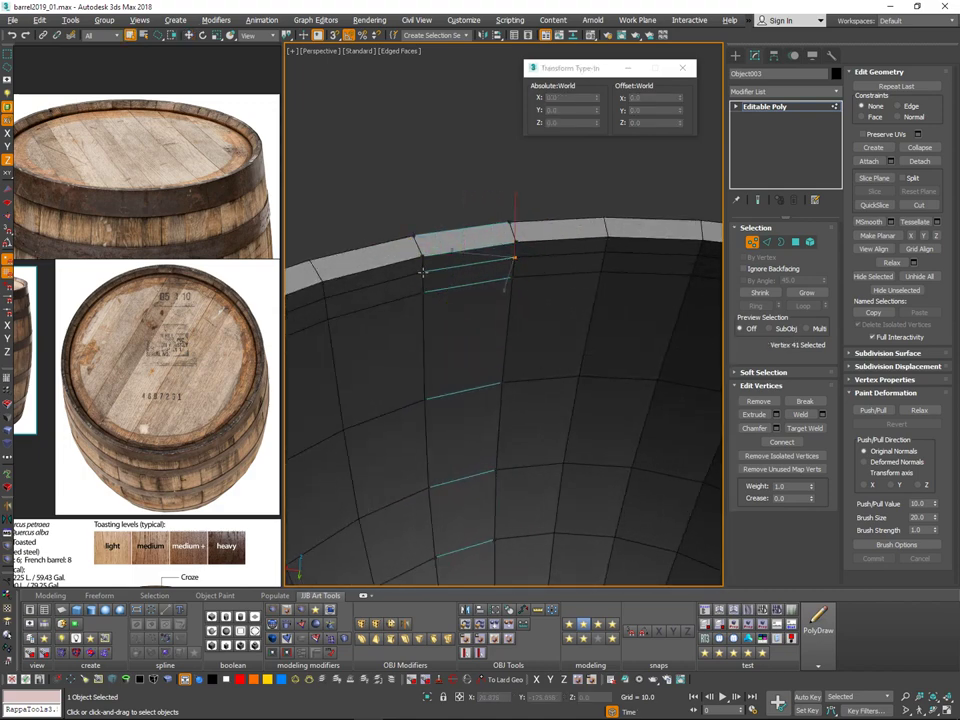
left_click(422, 271, "ctrl")
scroll(500, 300, "down", 5)
middle_click_drag(548, 328, 482, 304, "alt")
scroll(525, 330, "down", 2)
key("t")
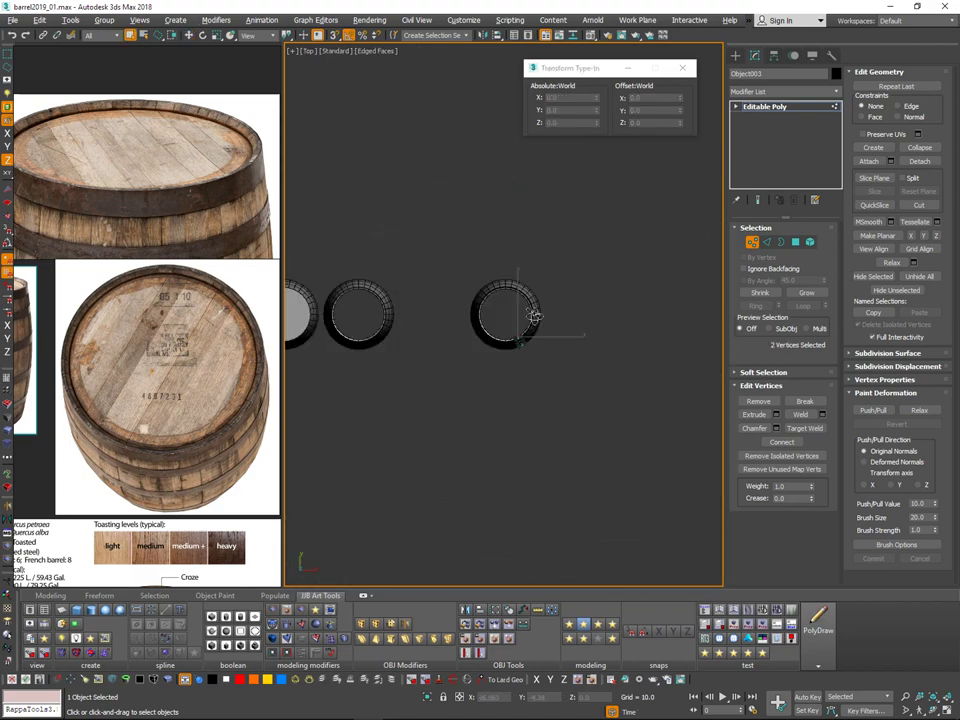
scroll(535, 316, "down", 2)
scroll(536, 316, "up", 4)
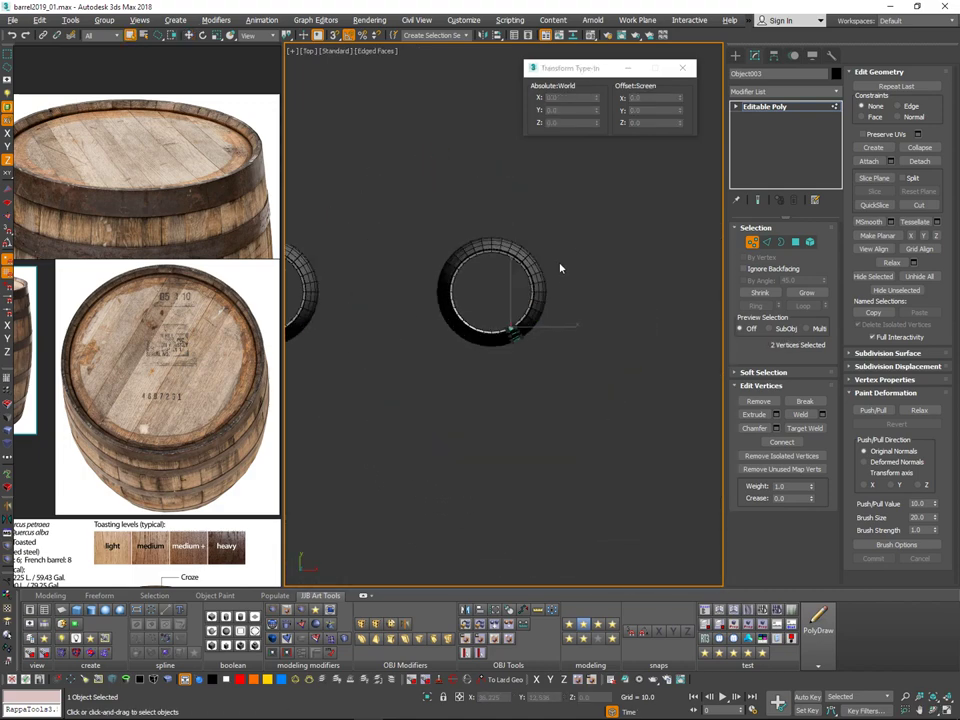
Step: Select all 32 staves in the Top view and rotate them together 5 degrees about Z
left_click(757, 246)
scroll(538, 311, "up", 2)
left_click_drag(574, 188, 393, 404)
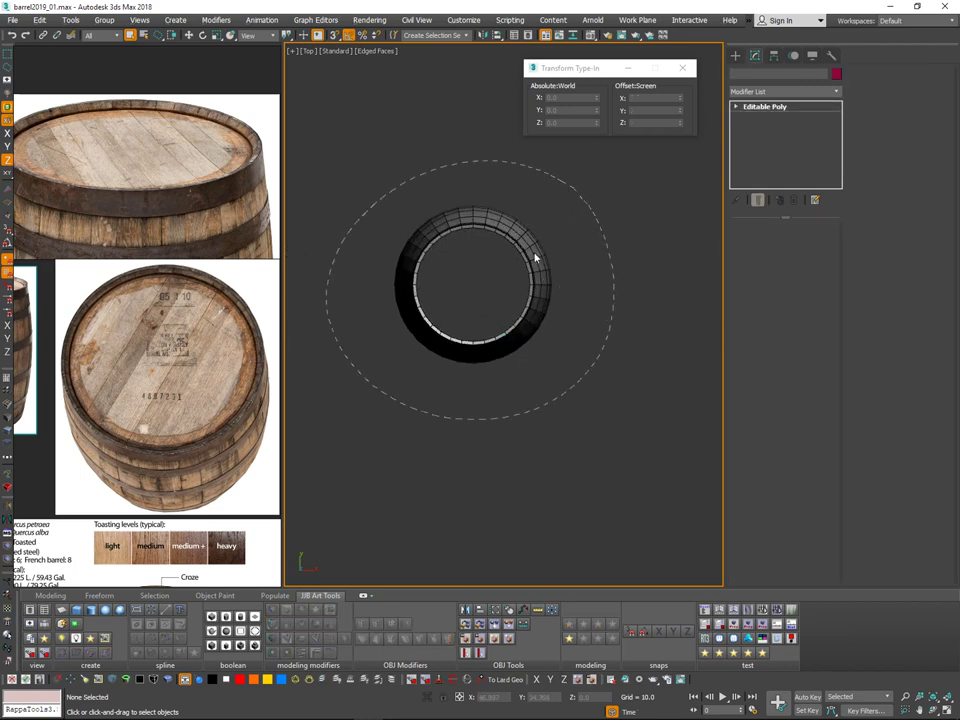
scroll(534, 250, "up", 3)
middle_click_drag(534, 228, 555, 201)
scroll(506, 275, "up", 4)
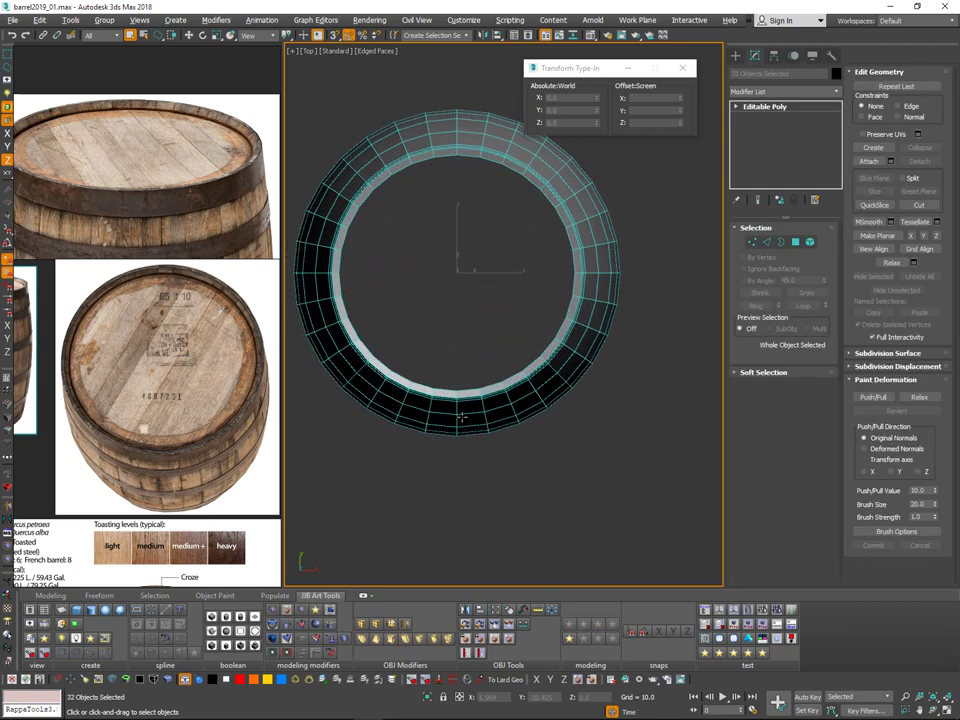
key("e")
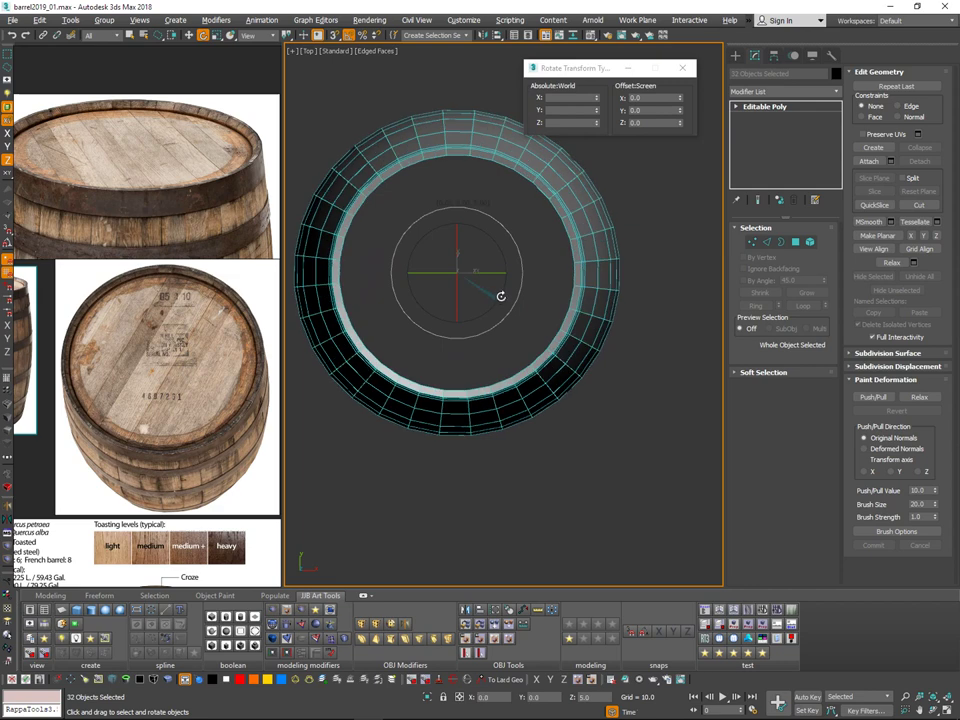
left_click_drag(500, 296, 500, 297)
scroll(454, 398, "up", 3)
scroll(454, 398, "down", 2)
Step: Select the front centre stave and pick its two inner vertices just below the top end
left_click(752, 243)
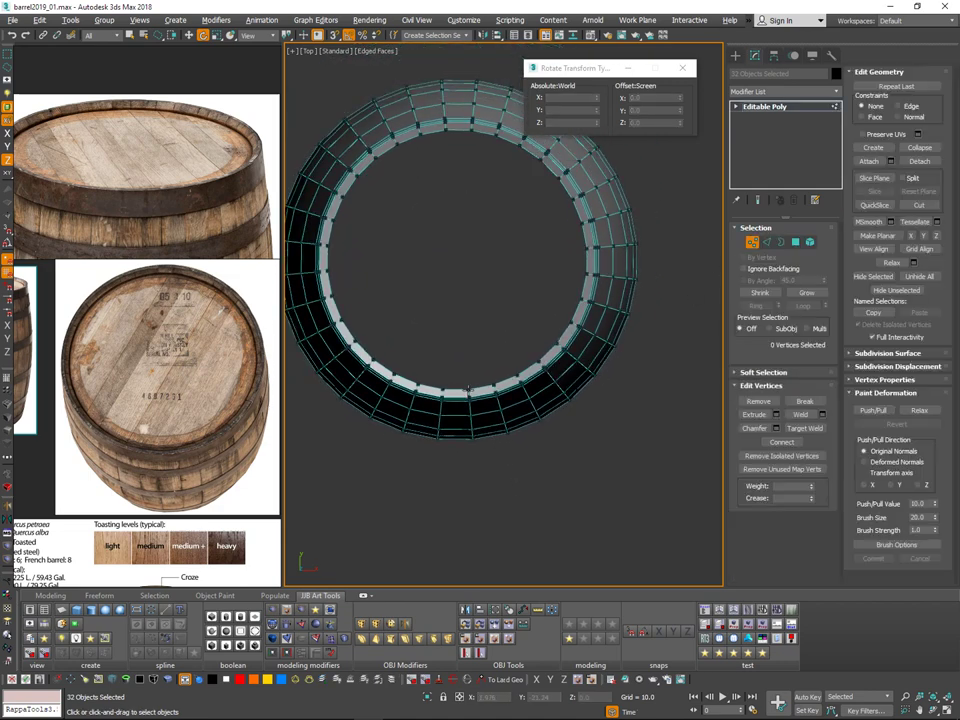
left_click(751, 246)
left_click(602, 433)
left_click(456, 400)
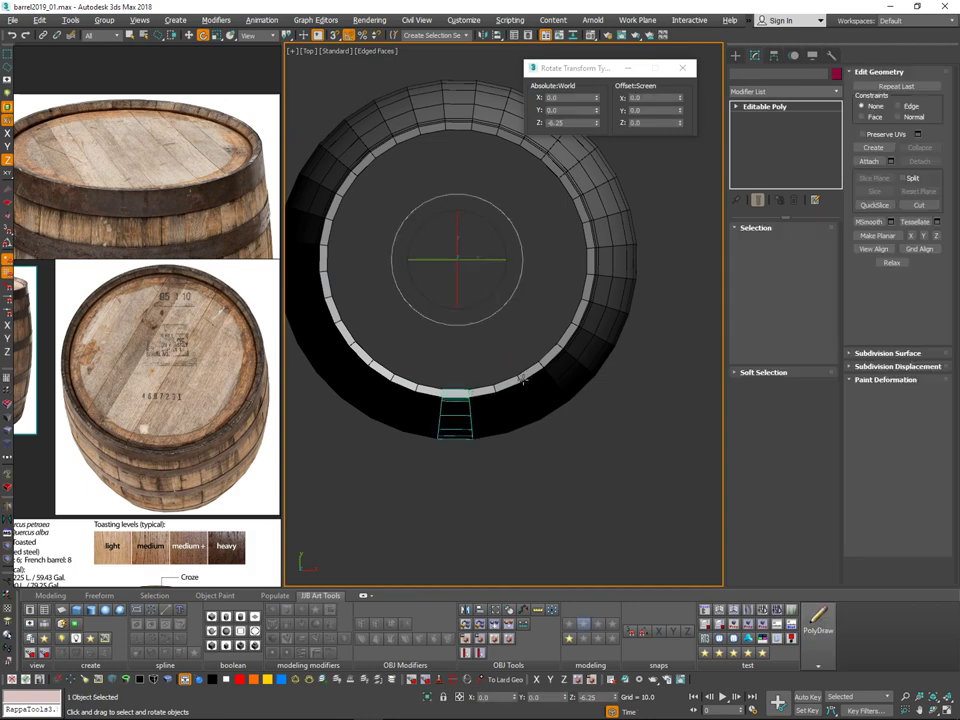
left_click(752, 242)
scroll(499, 372, "up", 4)
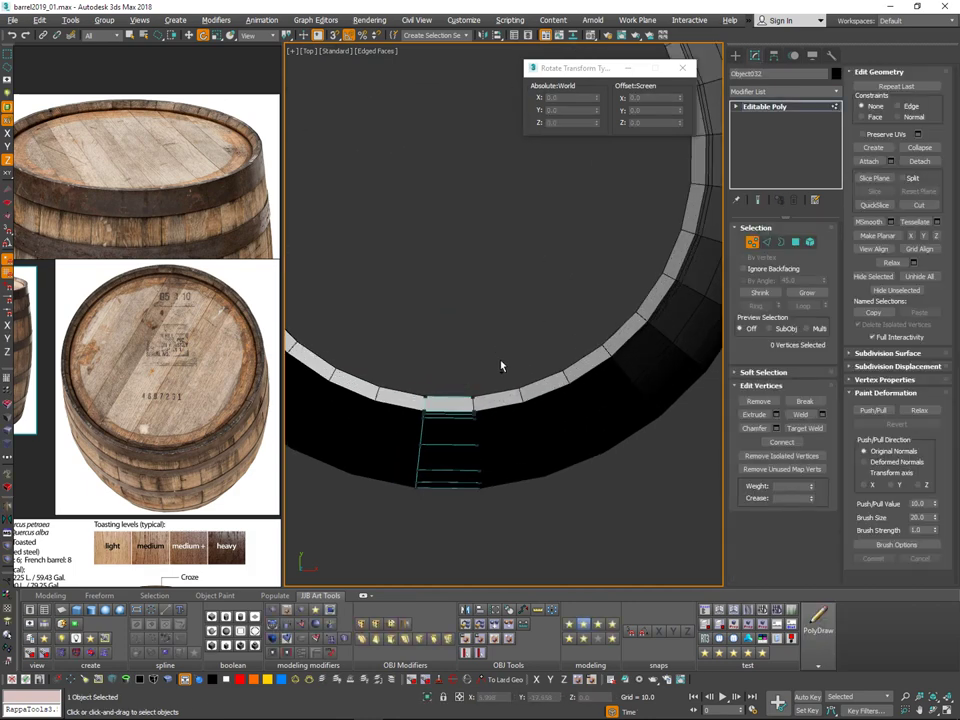
left_click(474, 411)
middle_click_drag(476, 408, 684, 359, "alt")
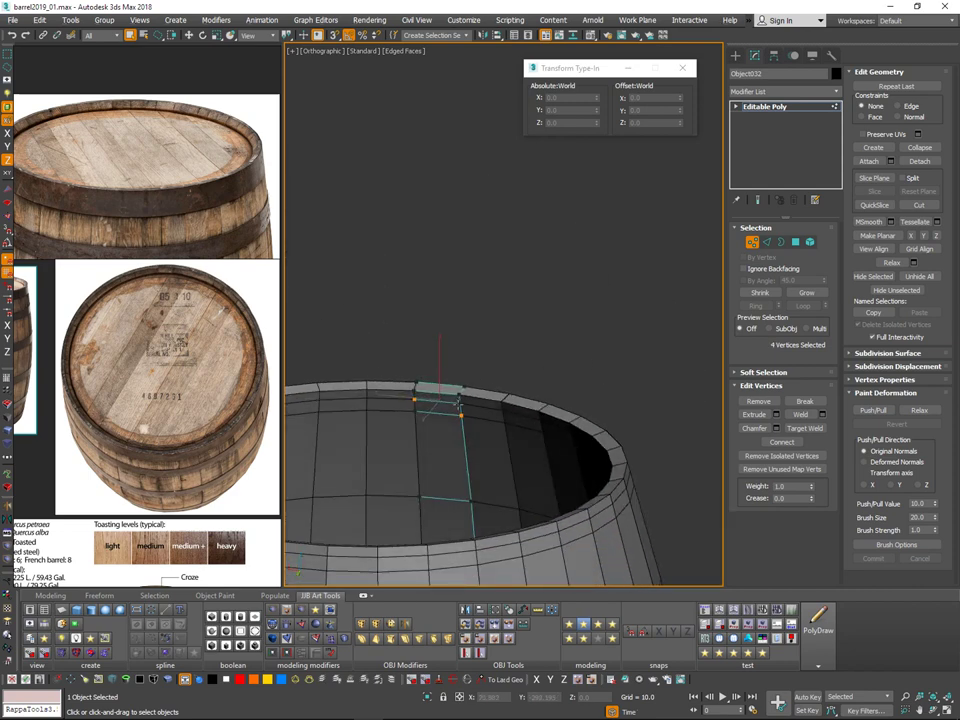
left_click(414, 399, "ctrl")
middle_click_drag(562, 348, 510, 420, "alt")
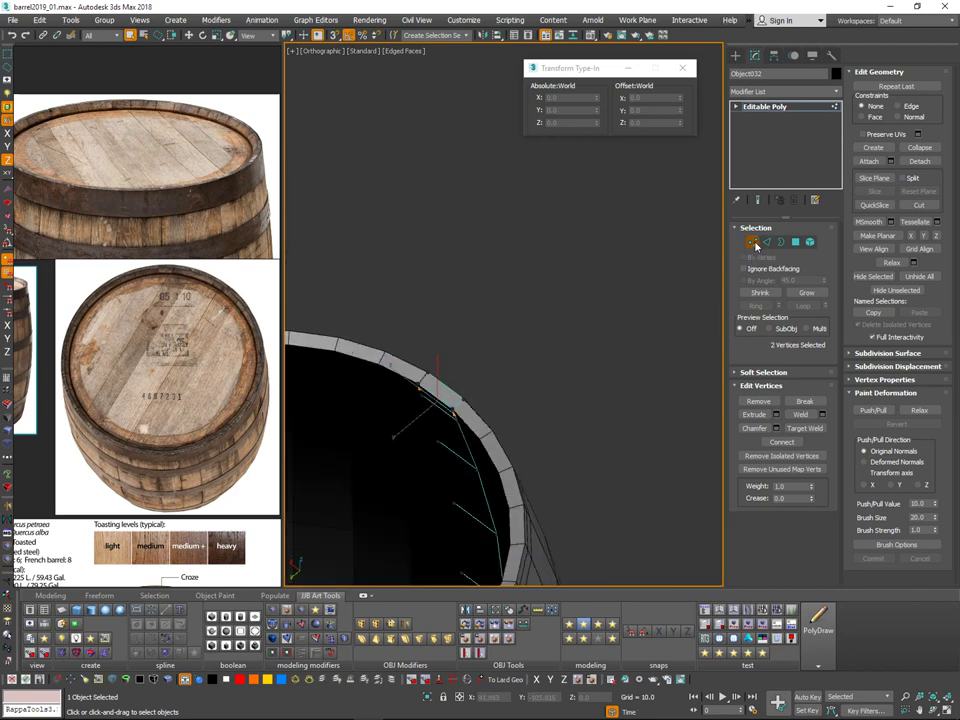
left_click(757, 246)
left_click(757, 246)
Step: Move the two inner vertices about 1.5 units along Y towards the barrel's centre, working in the Top view
key("t")
middle_click_drag(548, 344, 551, 343, "alt")
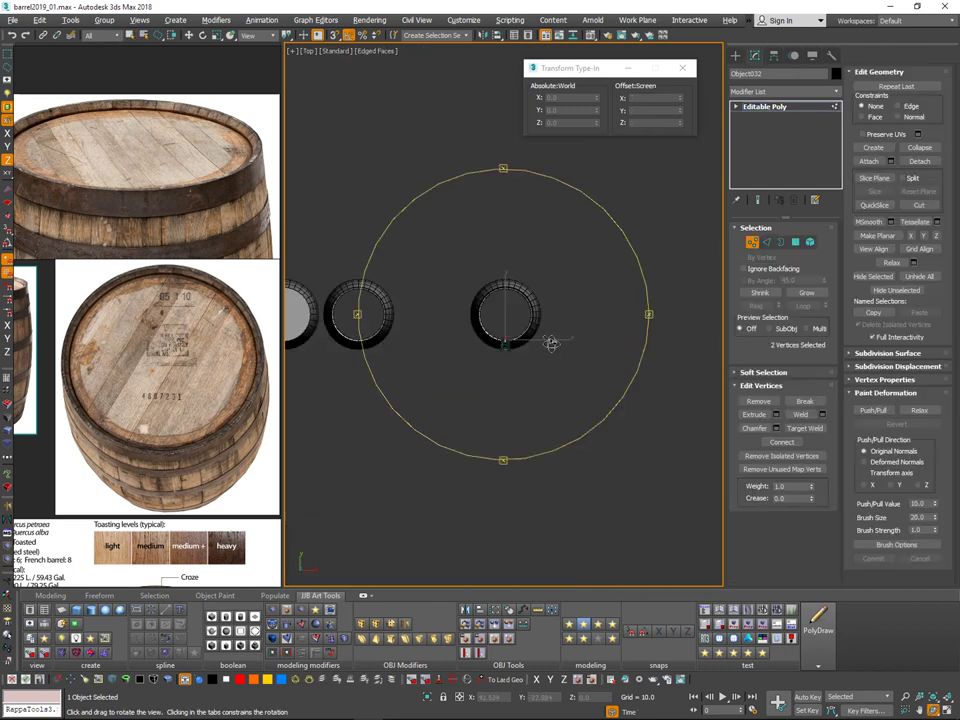
scroll(515, 318, "up", 10)
right_click(459, 363)
key("w")
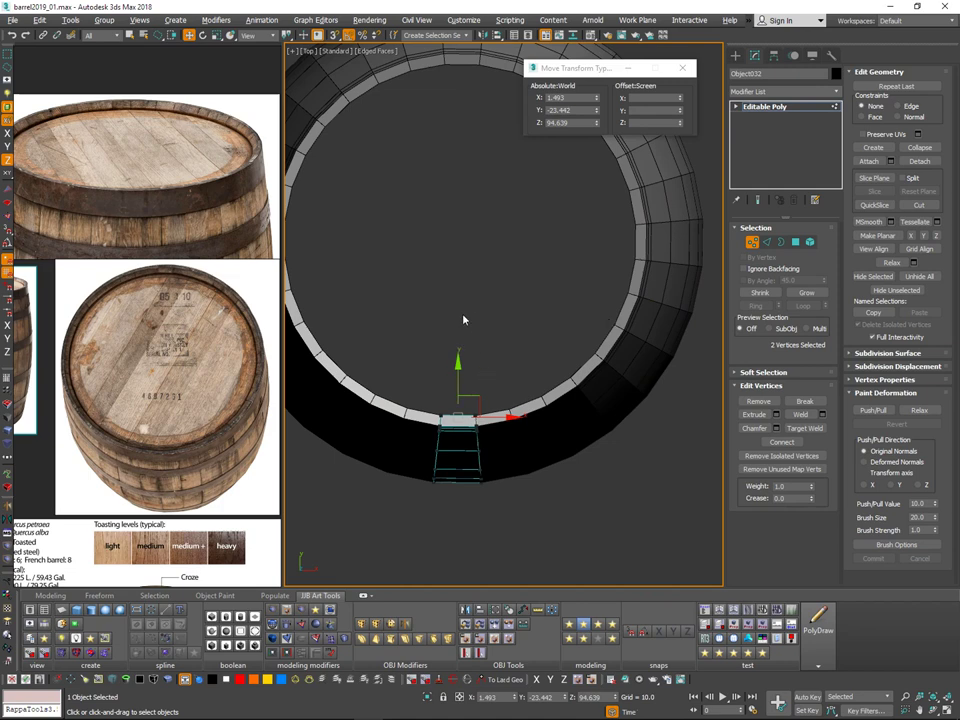
left_click_drag(458, 367, 459, 357)
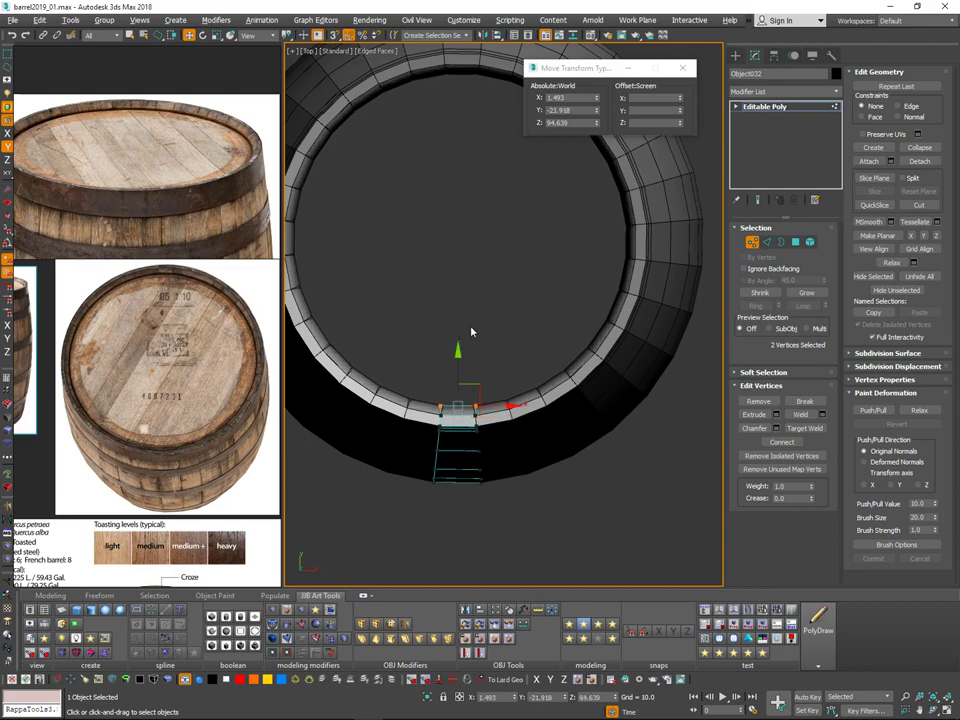
Step: Scale the two inner vertices closer together along X so the neighbouring staves meet, and leave vertex level
middle_click_drag(579, 265, 512, 191, "alt")
middle_click_drag(507, 298, 618, 388)
scroll(561, 284, "up", 2)
left_click_drag(487, 466, 487, 465)
middle_click_drag(560, 401, 617, 304, "alt")
scroll(550, 382, "up", 2)
key("r")
scroll(512, 389, "up", 1)
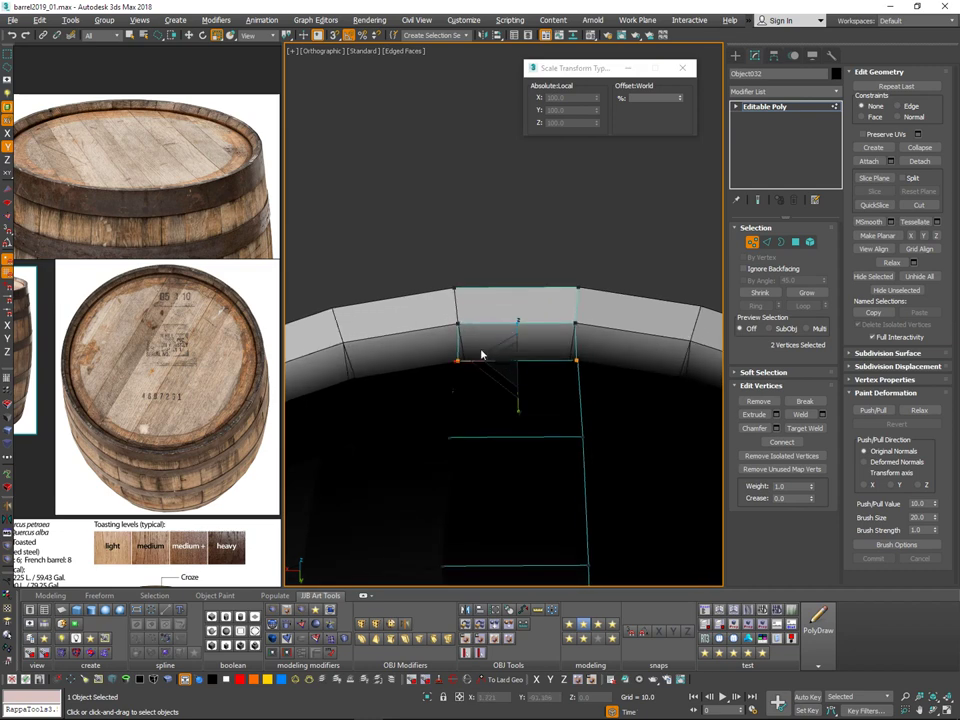
left_click_drag(465, 359, 467, 350)
scroll(596, 315, "down", 3)
middle_click_drag(598, 330, 695, 385, "alt")
middle_click_drag(632, 370, 528, 358)
left_click(752, 245)
Step: Clear the selection and examine the thickened inner rim of the barrel in the Perspective view
scroll(425, 300, "down", 3)
middle_click_drag(430, 305, 412, 345, "alt")
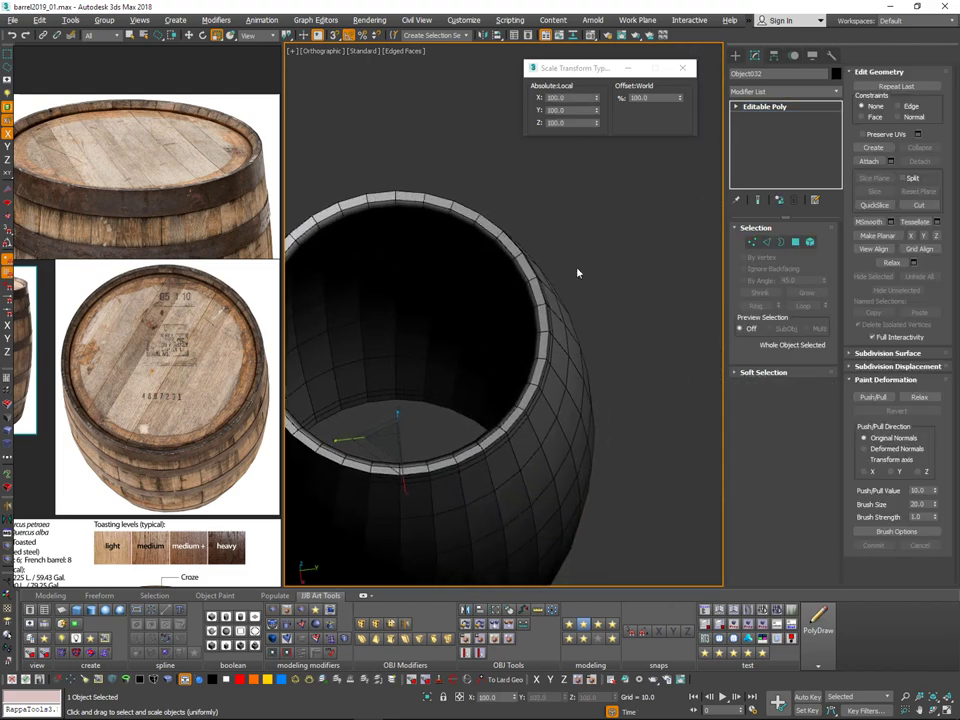
scroll(576, 226, "down", 1)
left_click(576, 226)
middle_click_drag(576, 226, 558, 292, "alt")
key("q")
key("p")
key("ctrl+r")
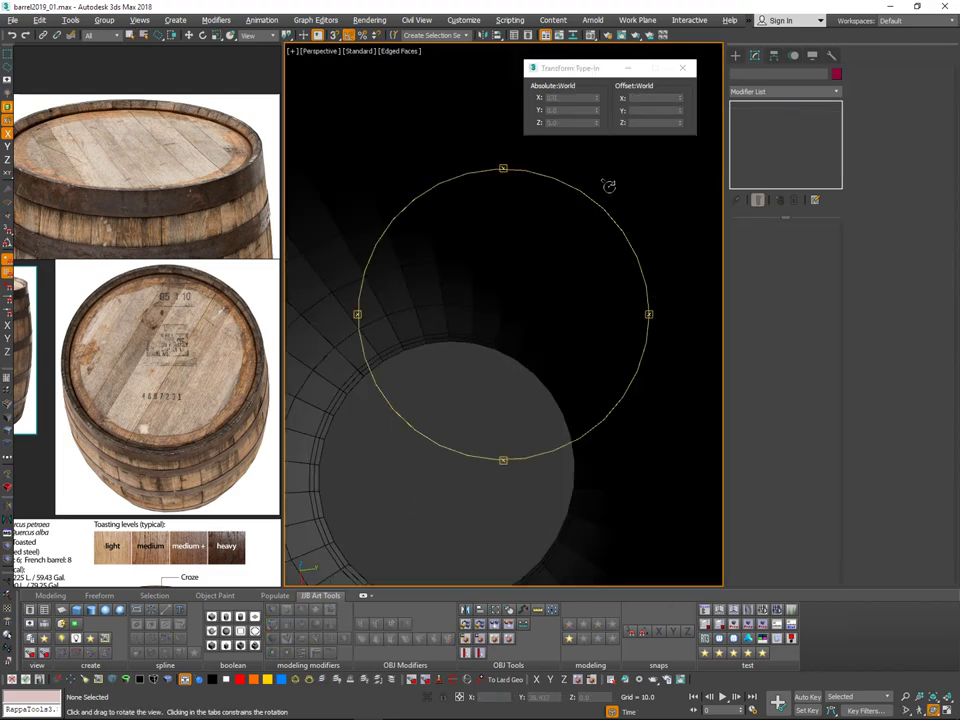
scroll(564, 259, "down", 4)
middle_click_drag(557, 345, 628, 272, "alt")
middle_click_drag(628, 200, 522, 262)
scroll(587, 306, "up", 4)
middle_click_drag(522, 262, 632, 254)
scroll(570, 270, "up", 1)
Step: Lower the inner rim edge of a back stave slightly along Z and clear the selection
left_click(582, 288)
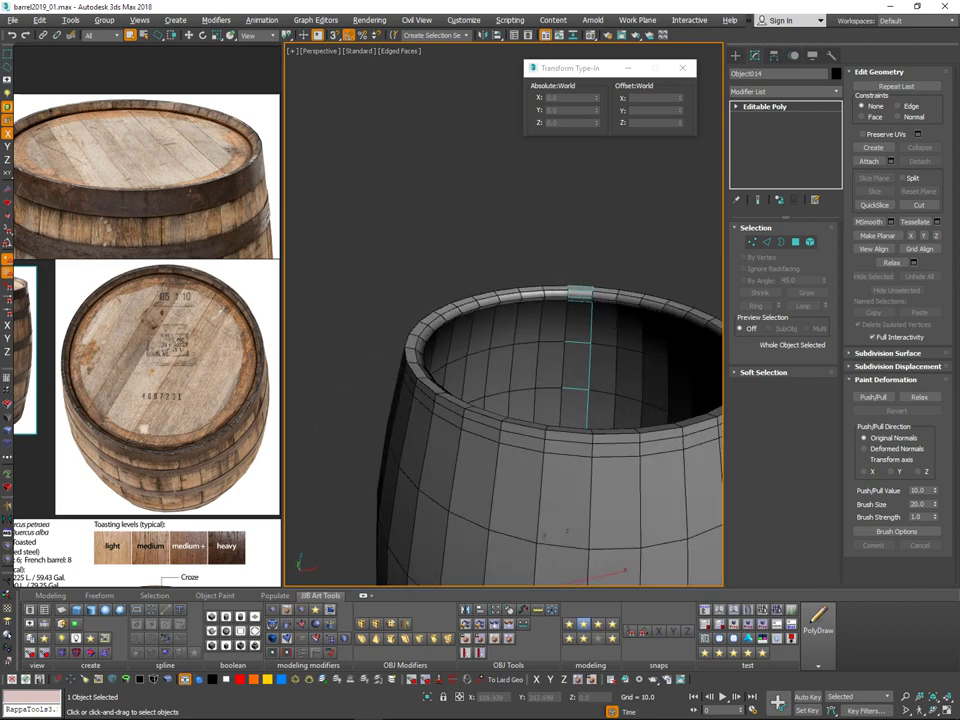
scroll(568, 293, "up", 3)
key("2")
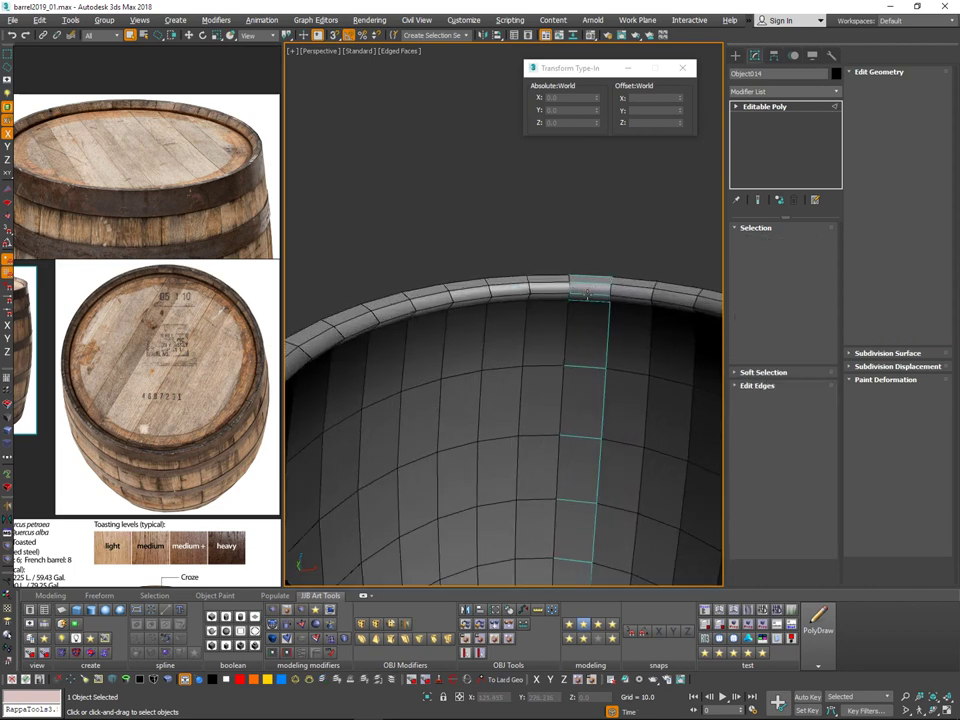
key("w")
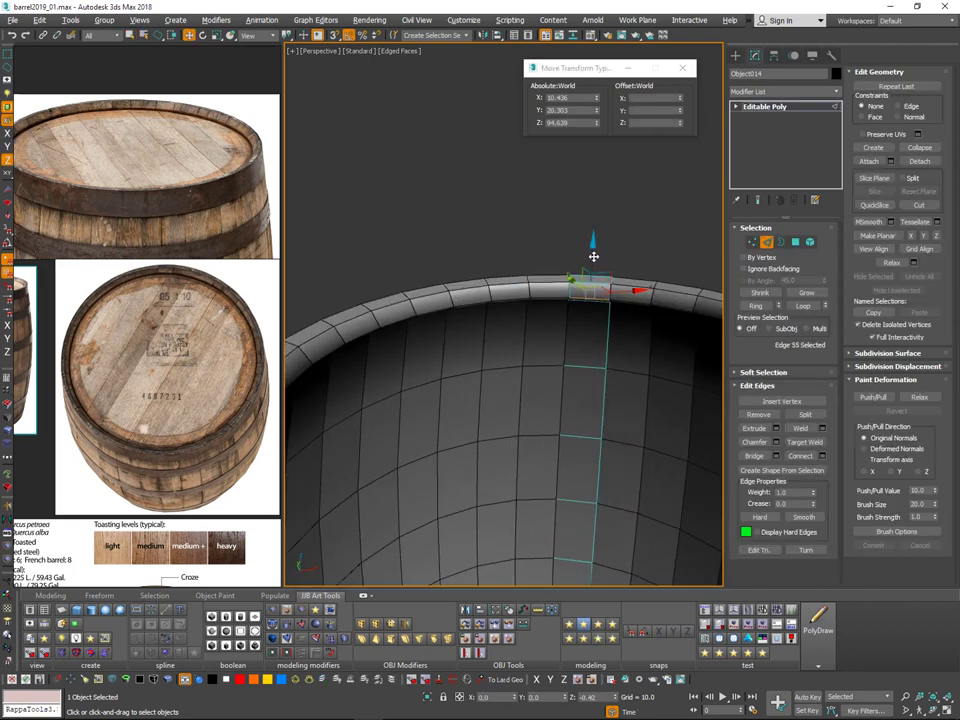
left_click_drag(605, 257, 605, 262)
middle_click_drag(605, 262, 620, 240, "alt")
middle_click_drag(620, 240, 690, 256, "alt")
middle_click_drag(690, 256, 648, 165)
scroll(622, 280, "down", 3)
left_click(770, 244)
left_click(653, 229)
Step: Check the outer surface and bottom end of the barrel, and select the front centre stave in the Top view
scroll(652, 245, "down", 5)
scroll(522, 335, "up", 6)
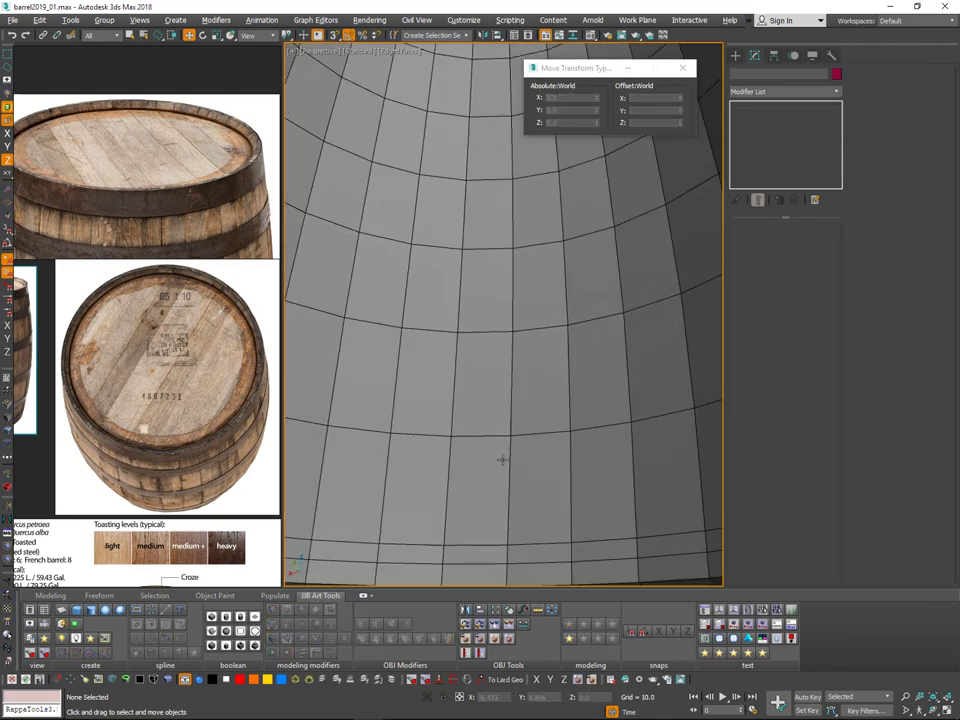
scroll(503, 460, "down", 2)
middle_click_drag(561, 260, 694, 281, "alt")
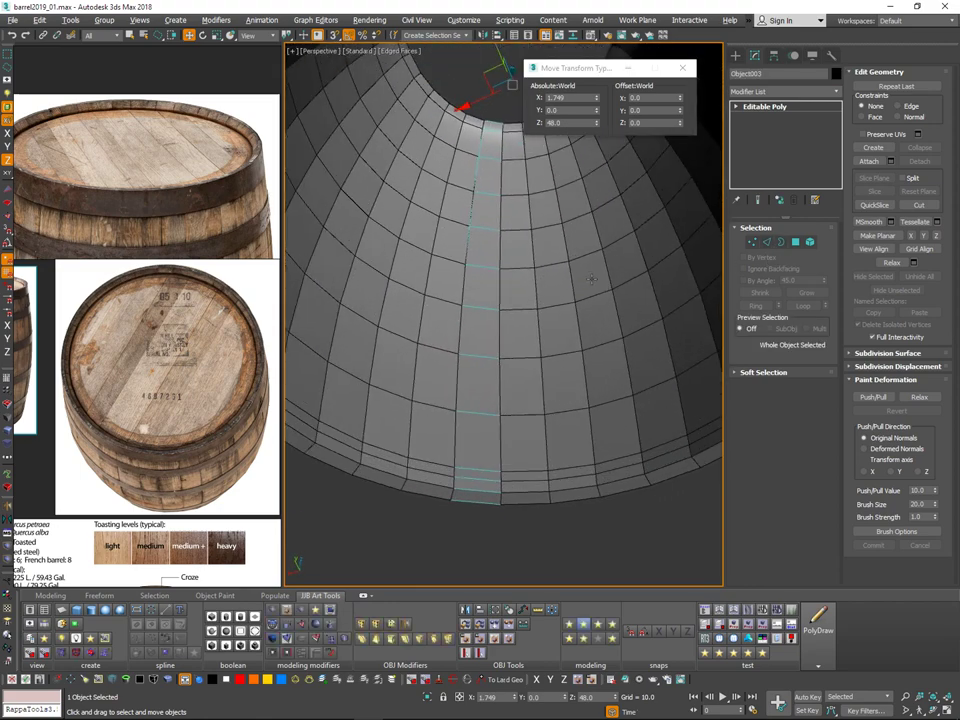
key("v")
key("t")
scroll(517, 364, "up", 6)
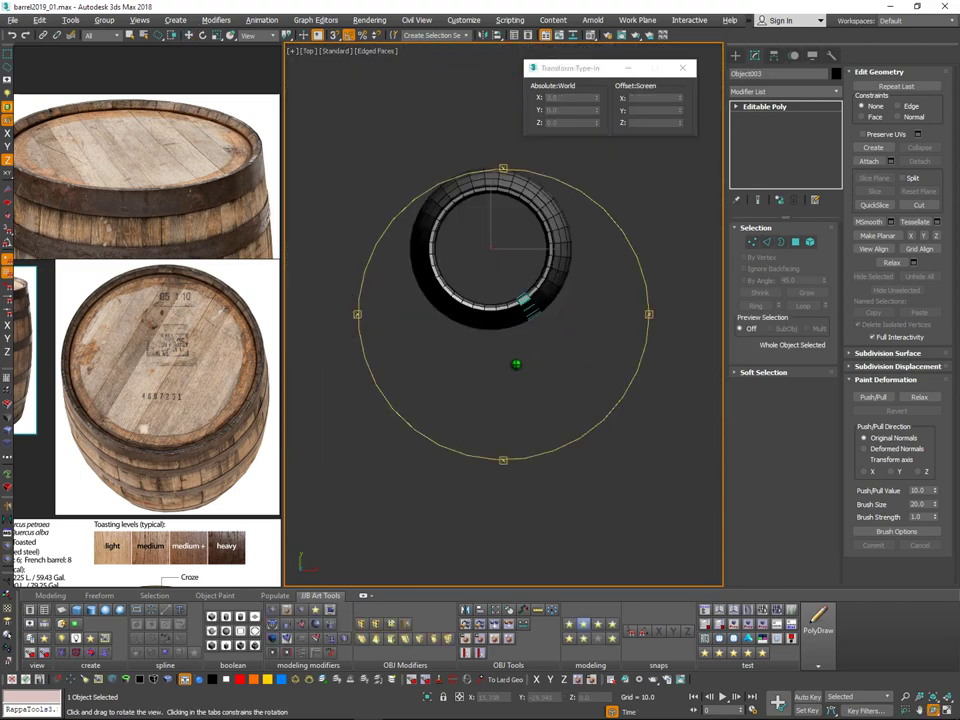
scroll(481, 288, "up", 3)
key("q")
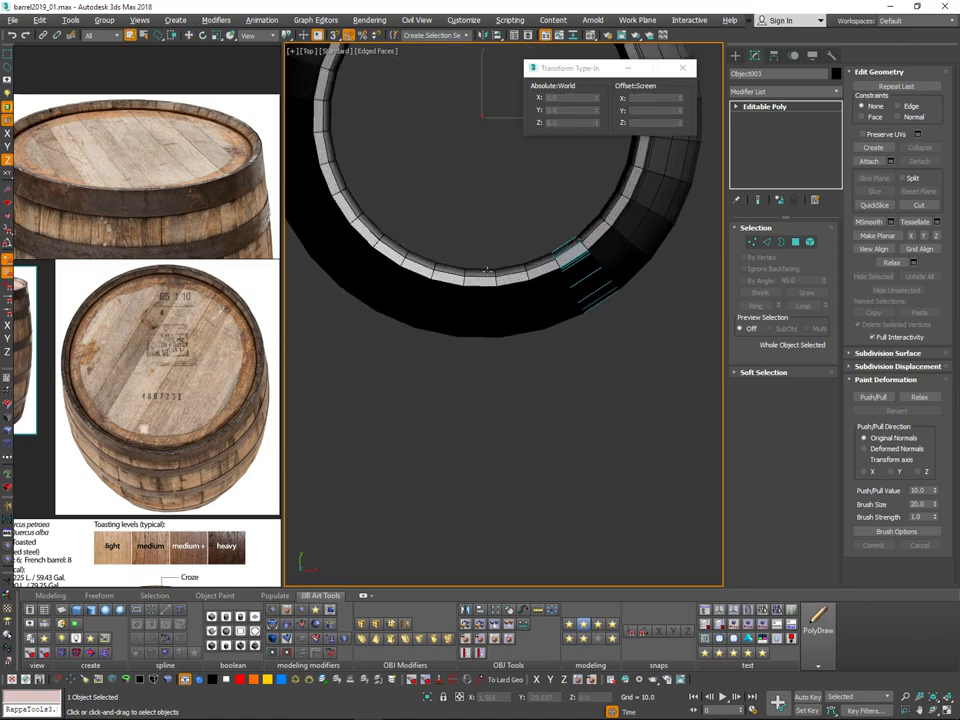
left_click(483, 277)
middle_click_drag(483, 277, 565, 184, "alt")
scroll(503, 229, "down", 3)
Step: Add a Symmetry modifier to the selected stave and set its mirror axis to Z
left_click(836, 91)
scroll(815, 380, "down", 10)
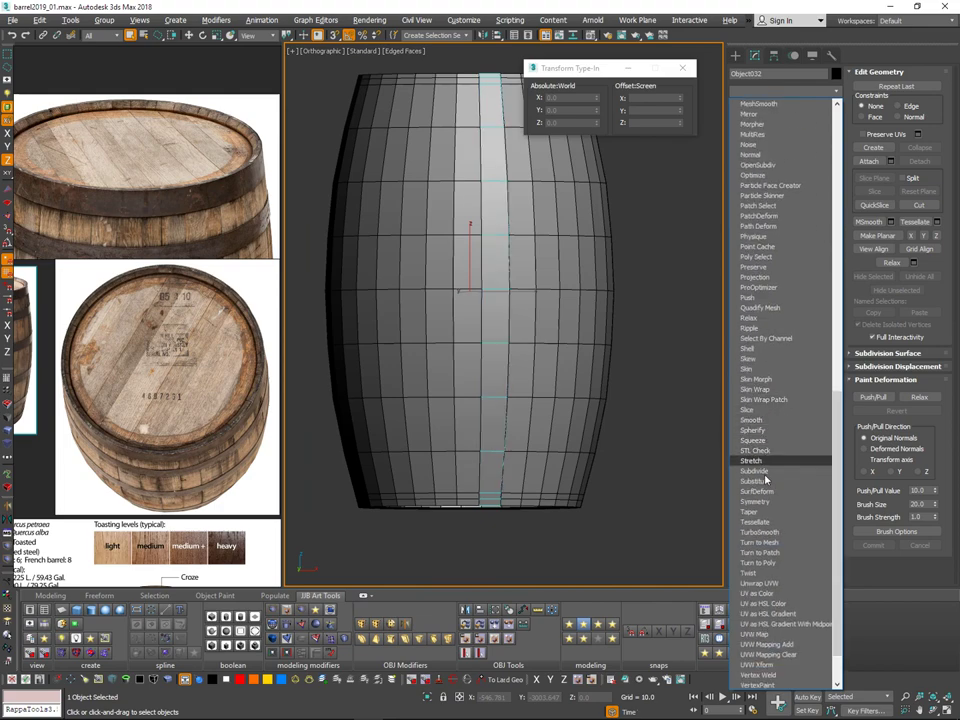
left_click(762, 502)
middle_click_drag(675, 377, 614, 392, "alt")
left_click(779, 251)
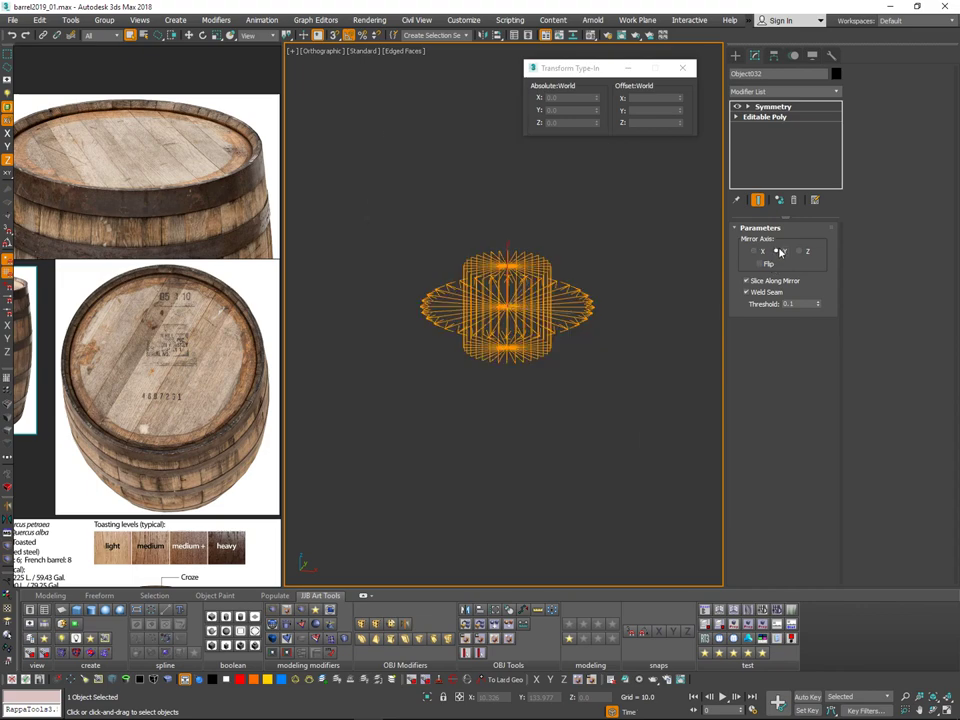
left_click(800, 252)
Step: Isolate the stave to check both of its mirrored ends, exit isolation and inspect the whole barrel
middle_click_drag(689, 313, 552, 292, "alt")
key("alt+q")
middle_click_drag(496, 333, 518, 367, "alt")
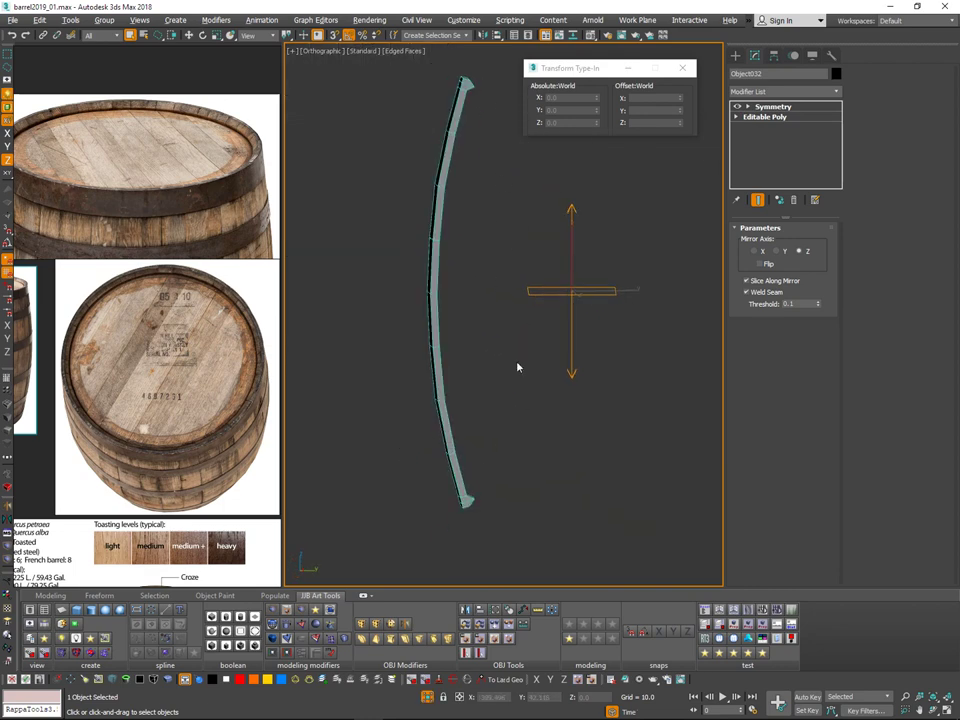
key("alt+q")
middle_click_drag(472, 408, 497, 465, "alt")
middle_click_drag(549, 293, 602, 275, "alt")
scroll(474, 329, "down", 3)
scroll(572, 300, "down", 4)
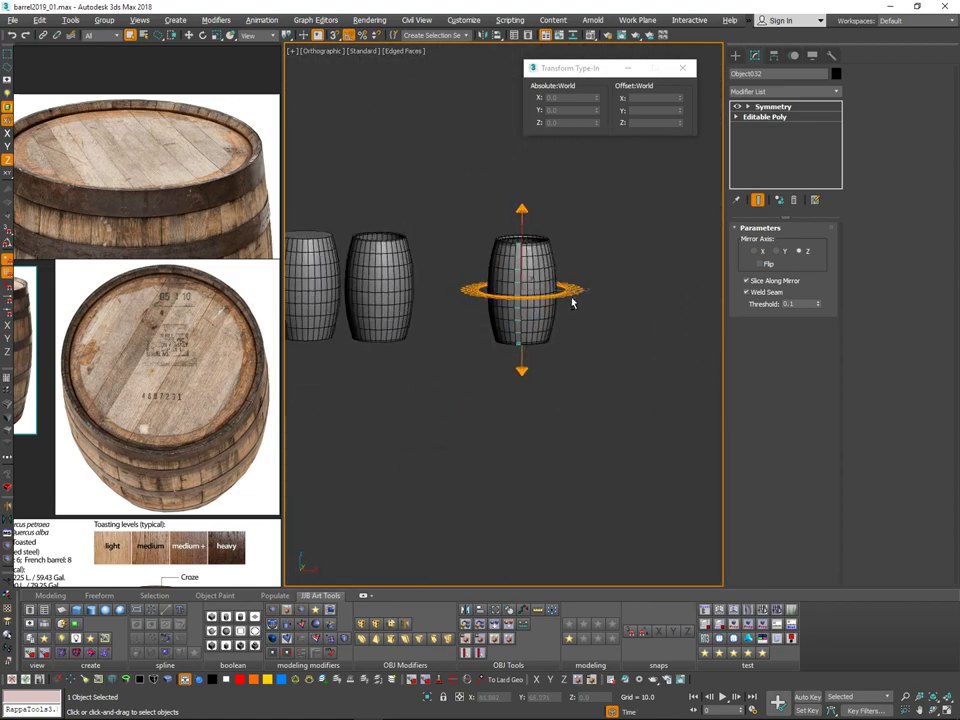
scroll(540, 268, "up", 3)
mouse_move(520, 248)
middle_mouse_down("alt")
mouse_move(537, 268)
mouse_move(541, 258)
mouse_move(546, 300)
mouse_move(553, 245)
mouse_move(519, 251)
middle_mouse_up("alt")
scroll(537, 268, "up", 2)
scroll(519, 251, "up", 3)
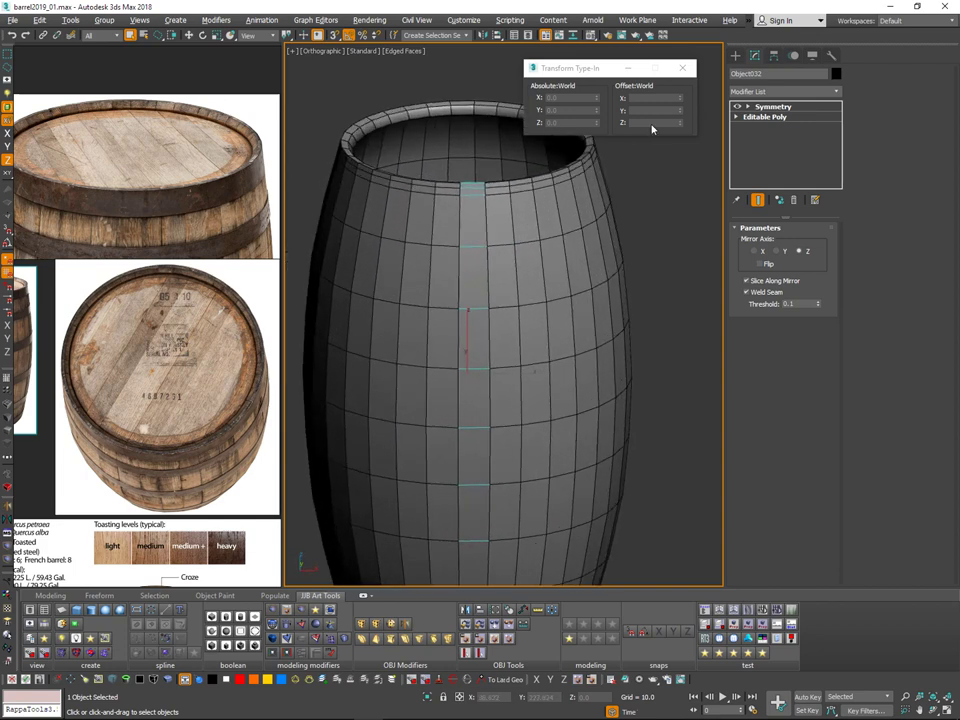
Step: Return to the stave's Editable Poly beneath Symmetry and enter edge level
left_click(770, 117)
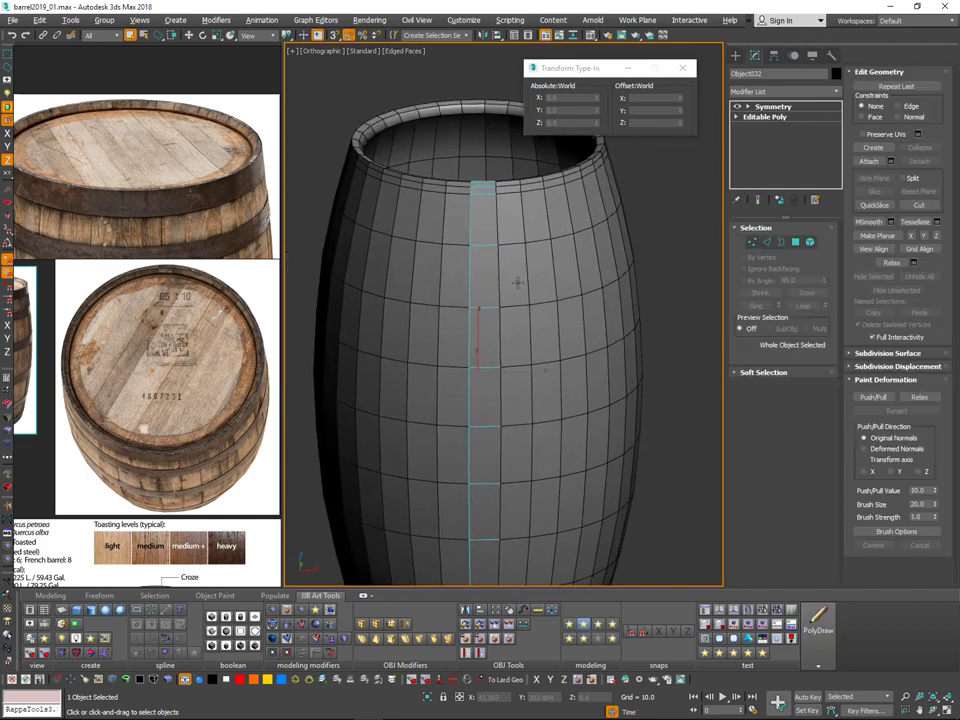
left_click(767, 243)
scroll(485, 168, "up", 2)
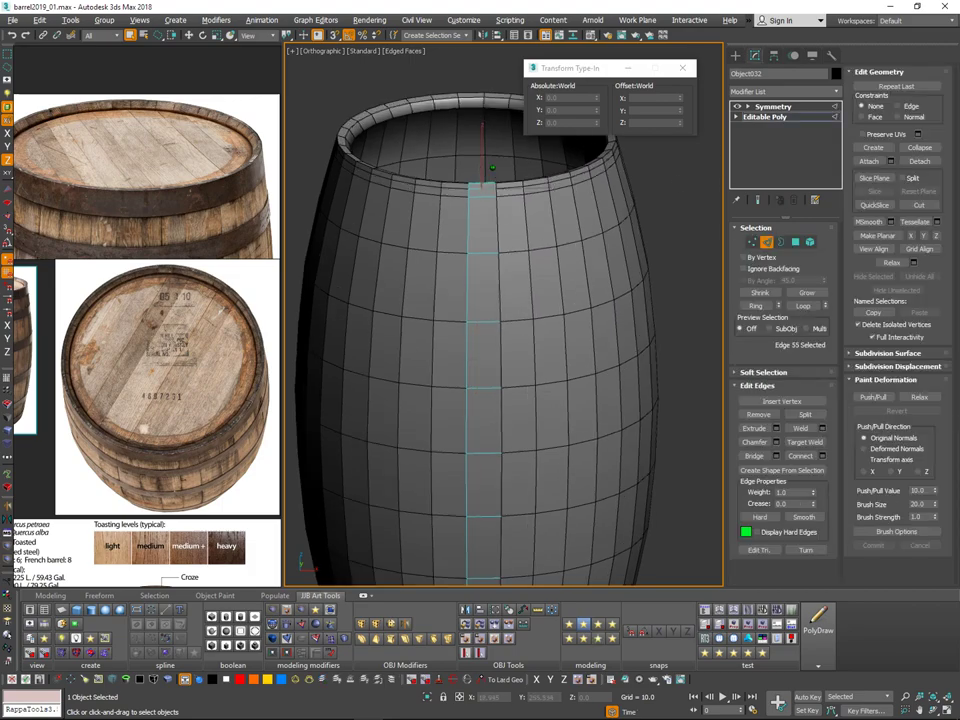
Step: Toggle the display of the Symmetry end result on and off, comparing the barrel from different angles
key("ctrl+m")
middle_click_drag(573, 183, 615, 424, "alt")
key("ctrl+m")
key("ctrl+m")
key("ctrl+m")
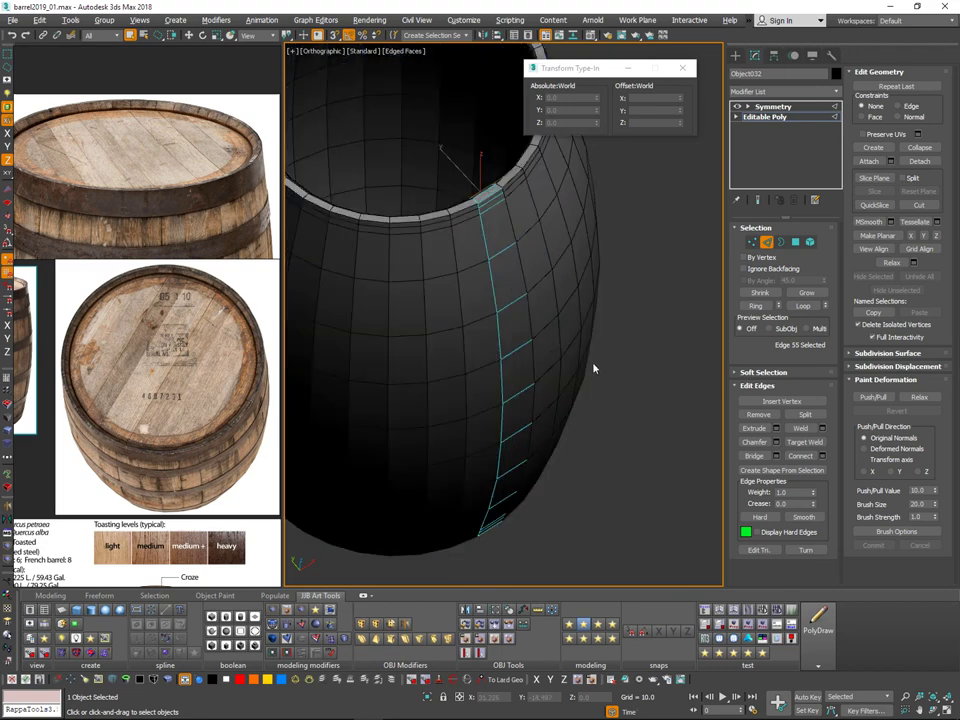
middle_click_drag(596, 366, 564, 307, "alt")
key("ctrl+m")
key("ctrl+m")
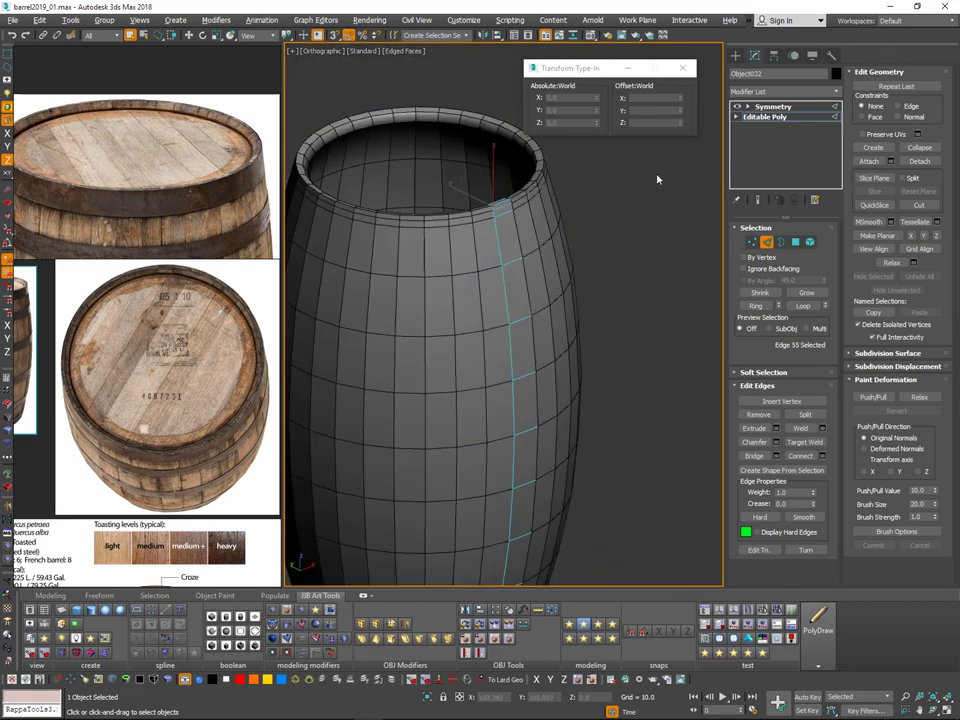
Step: Connect the edges across the selected stave with two lengthwise segments
middle_click_drag(522, 280, 514, 249)
scroll(517, 268, "down", 3)
scroll(557, 316, "down", 1)
scroll(540, 272, "up", 3)
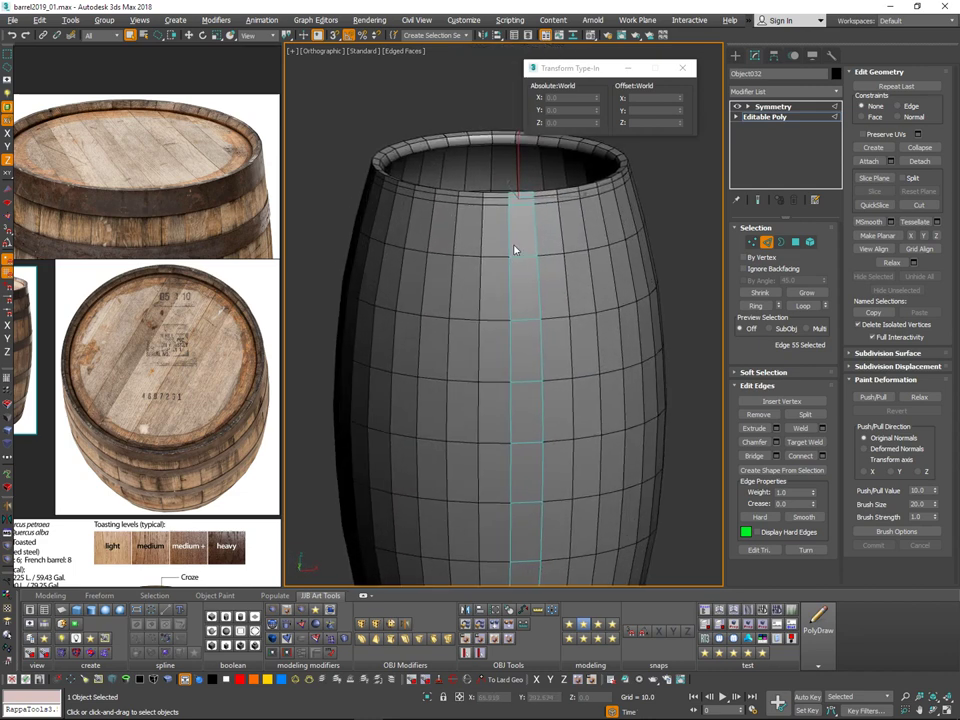
scroll(514, 249, "up", 1)
key("w")
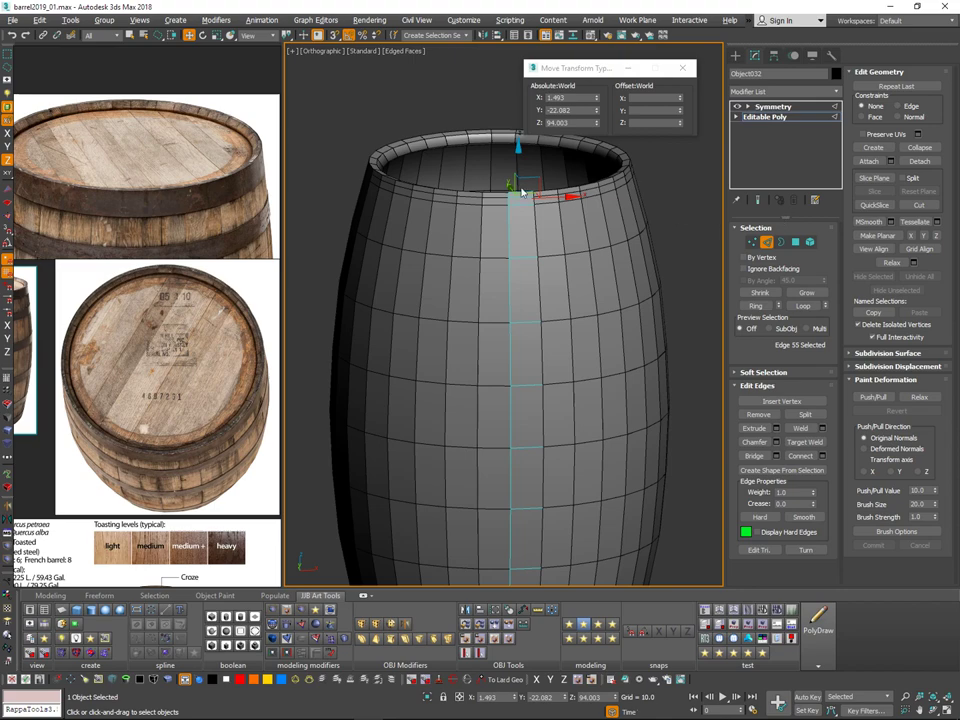
key("q")
middle_click_drag(574, 267, 573, 205)
scroll(573, 205, "down", 3)
middle_click_drag(573, 205, 576, 304, "alt")
left_click(823, 456)
middle_click_drag(565, 212, 567, 297)
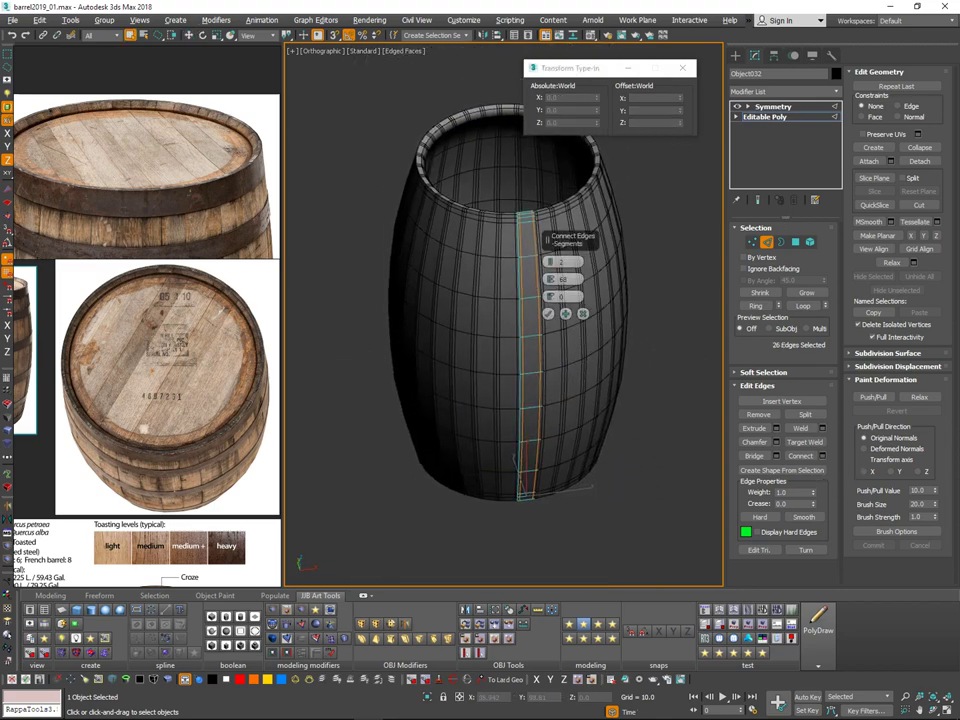
Step: Set the connected edges' pinch to 61 and apply the two segments near the stave's long sides
scroll(541, 222, "up", 5)
middle_click_drag(525, 169, 555, 177, "alt")
left_click_drag(550, 280, 548, 305)
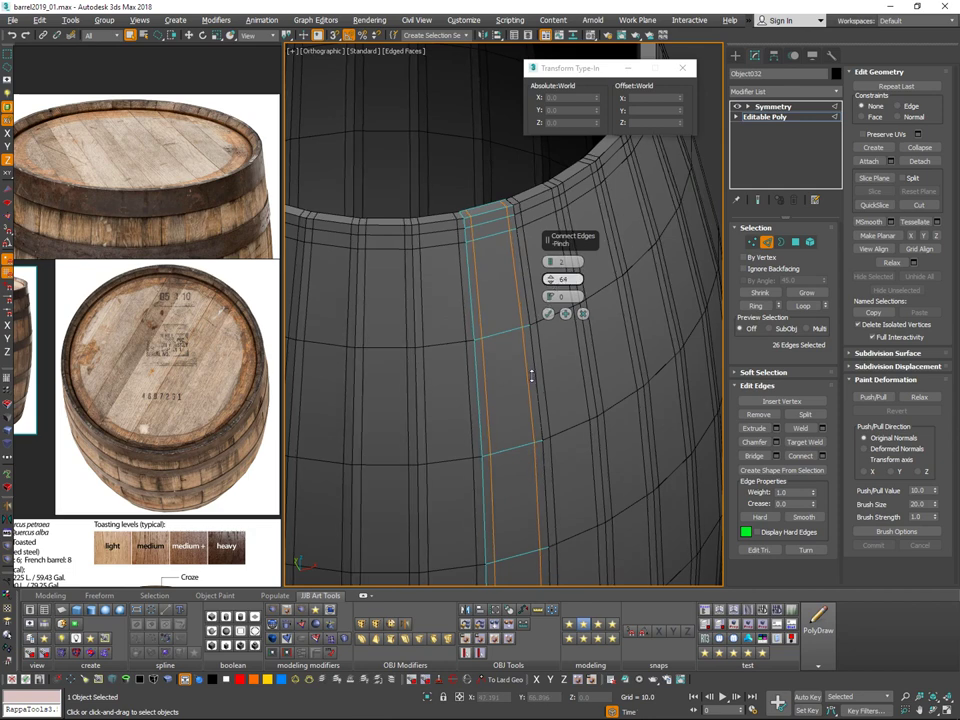
left_click(566, 280)
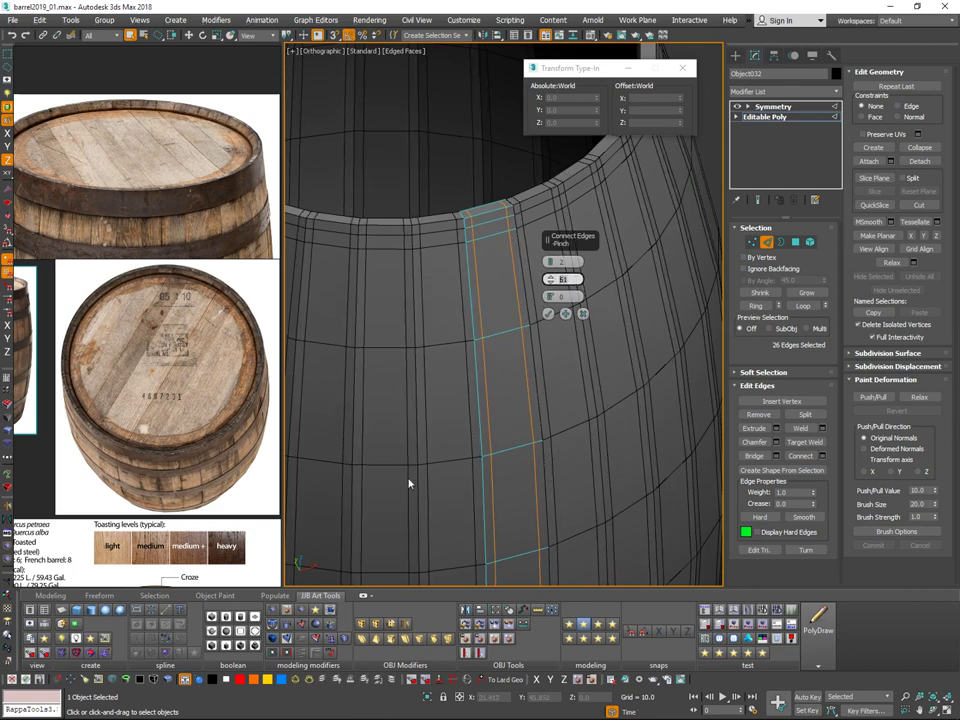
left_click(548, 315)
Step: Turn on subdivision smoothing for the stave, leave edge level and clear the selection
key("ctrl+q")
middle_click_drag(573, 282, 597, 251, "alt")
scroll(605, 257, "down", 8)
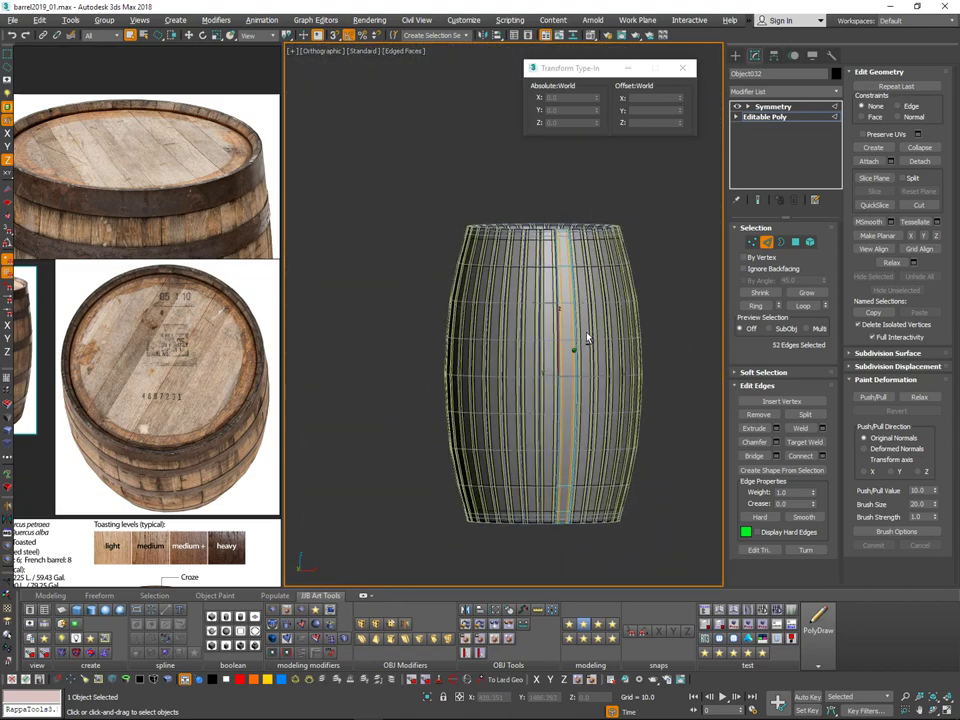
left_click(768, 243)
left_click(688, 246)
Step: Turn off edged faces, switch to the perspective view and select all 32 staves of the barrel
scroll(670, 264, "down", 1)
mouse_move(665, 268)
middle_mouse_down()
mouse_move(617, 232)
mouse_move(641, 219)
mouse_move(622, 240)
mouse_move(624, 230)
middle_mouse_up()
key("F4")
key("v")
left_click(629, 235)
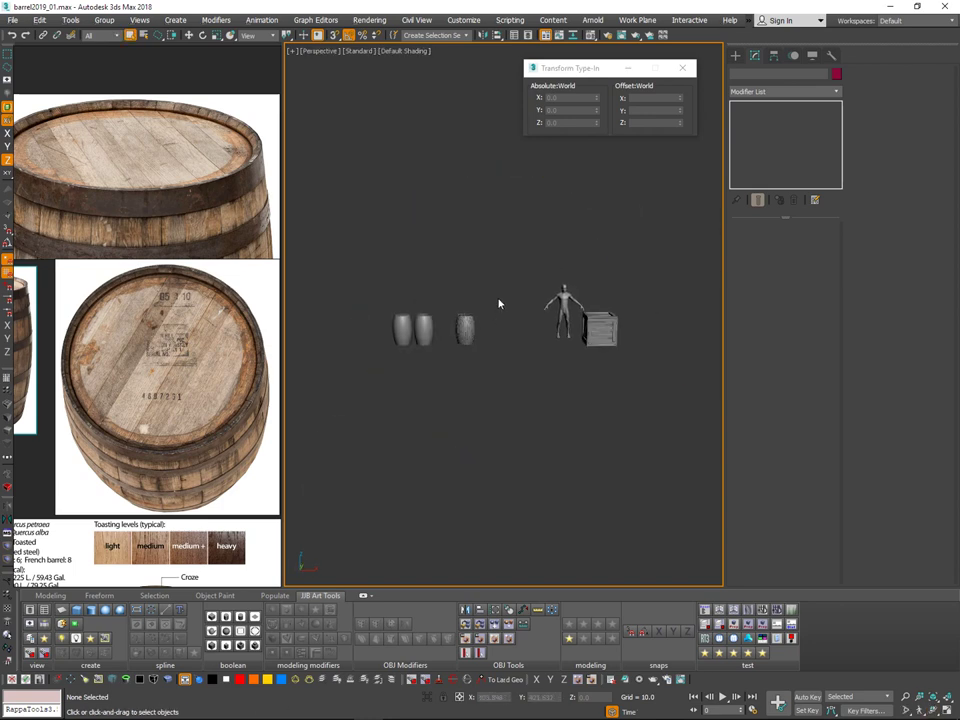
left_click_drag(441, 289, 486, 352)
key("z")
middle_click_drag(608, 211, 584, 264, "alt")
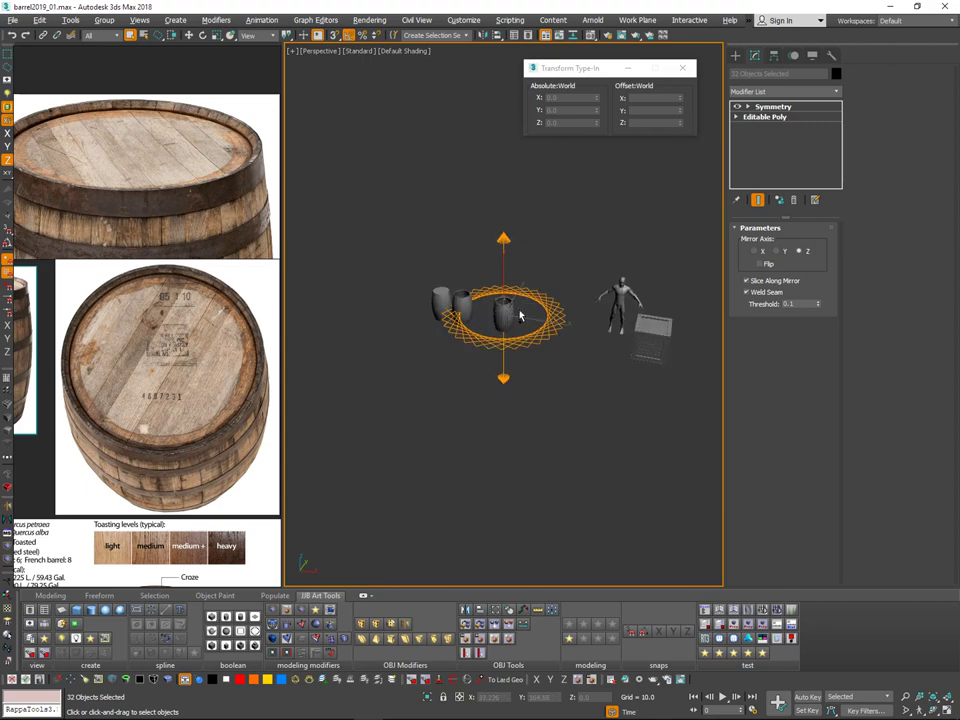
key("z")
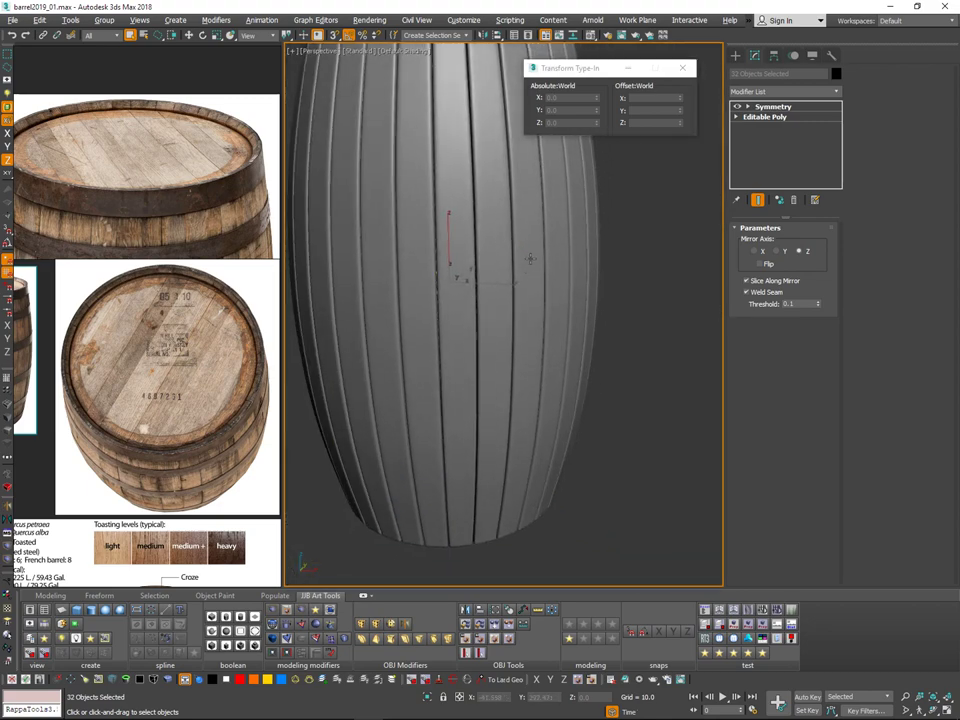
Step: Inspect the gaps and rounded edges between the smoothed staves around the barrel
mouse_move(530, 259)
middle_mouse_down("alt")
mouse_move(529, 246)
mouse_move(555, 259)
mouse_move(592, 238)
middle_mouse_up("alt")
scroll(529, 246, "down", 3)
scroll(625, 215, "down", 2)
left_click_drag(624, 218, 596, 246)
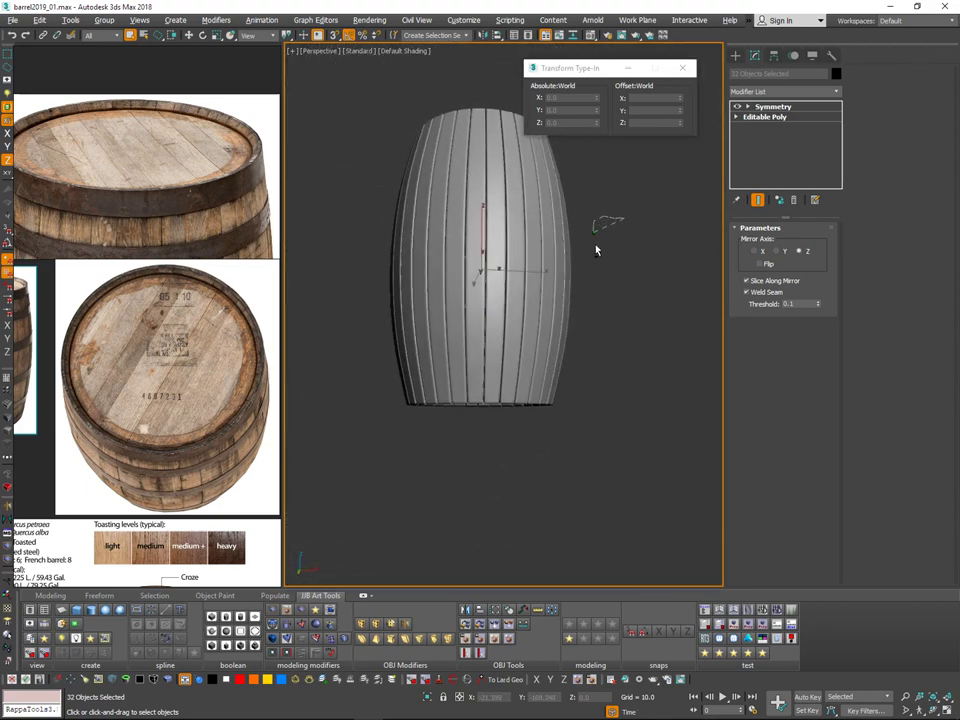
mouse_move(596, 250)
middle_mouse_down("alt")
mouse_move(616, 251)
mouse_move(581, 262)
middle_mouse_up("alt")
middle_click_drag(581, 262, 600, 243, "alt")
scroll(563, 255, "down", 3)
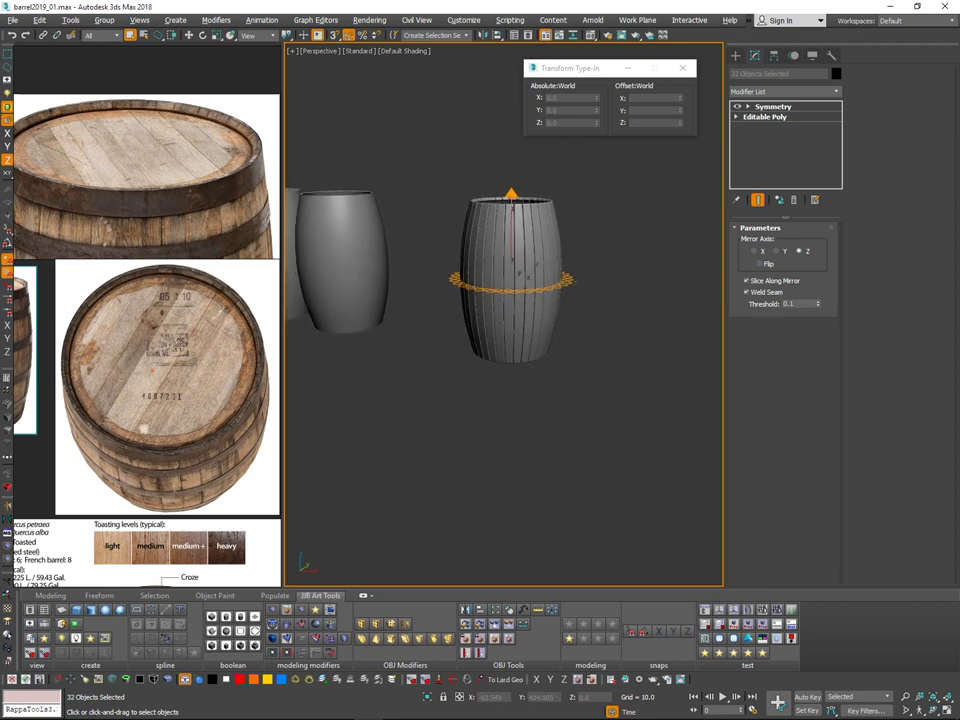
Step: Undo the smoothing and the two connected segments on the stave
scroll(596, 238, "up", 3)
left_click(598, 239)
key("ctrl+z")
key("ctrl+z")
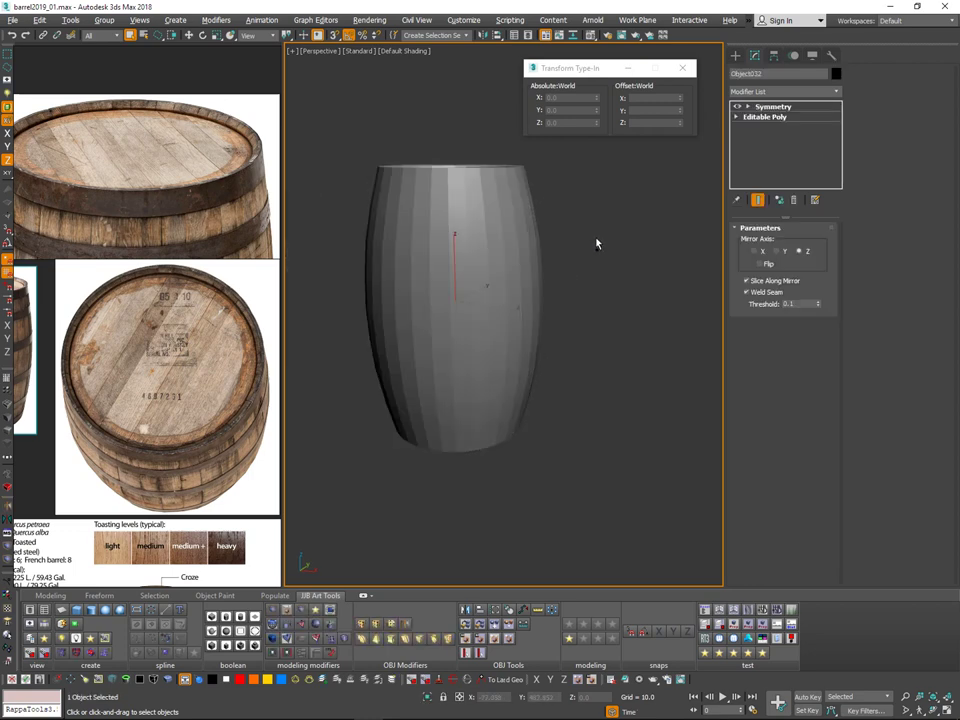
Step: Turn edged faces back on, select all 32 staves and enter vertex level on their Editable Poly
left_click(776, 118)
key("F4")
middle_click_drag(580, 248, 622, 273)
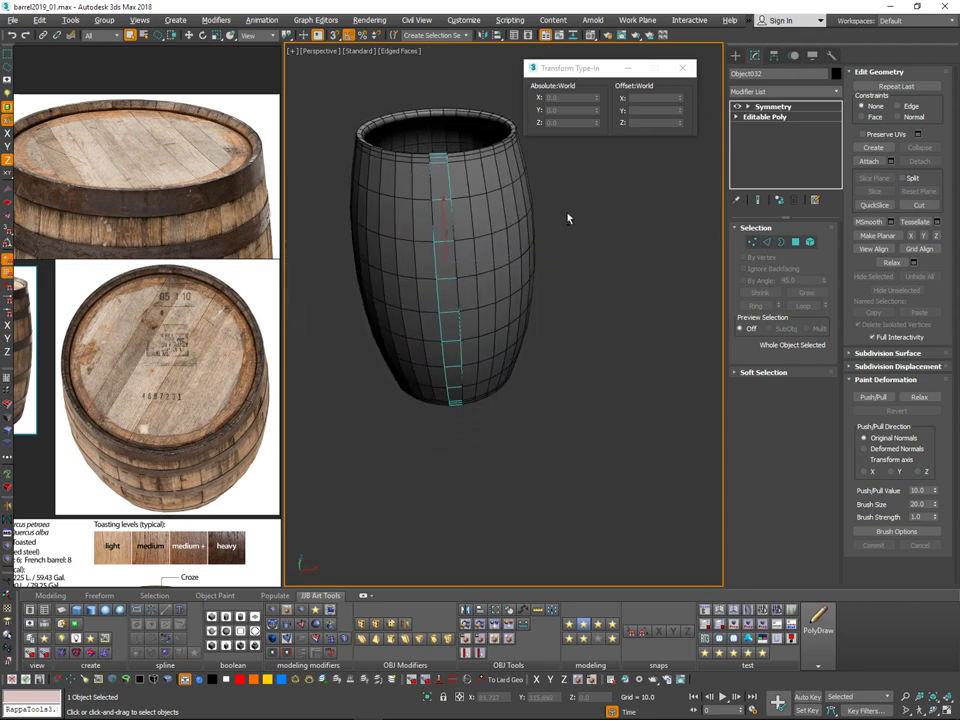
middle_click_drag(568, 218, 581, 210, "alt")
left_click(571, 223)
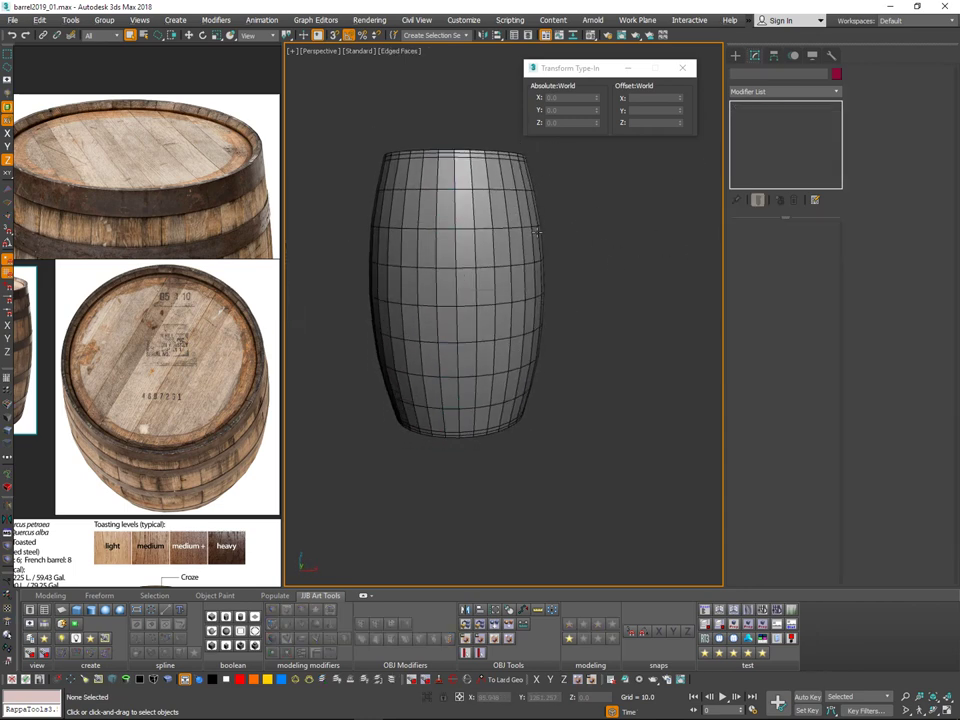
left_click_drag(321, 222, 324, 221)
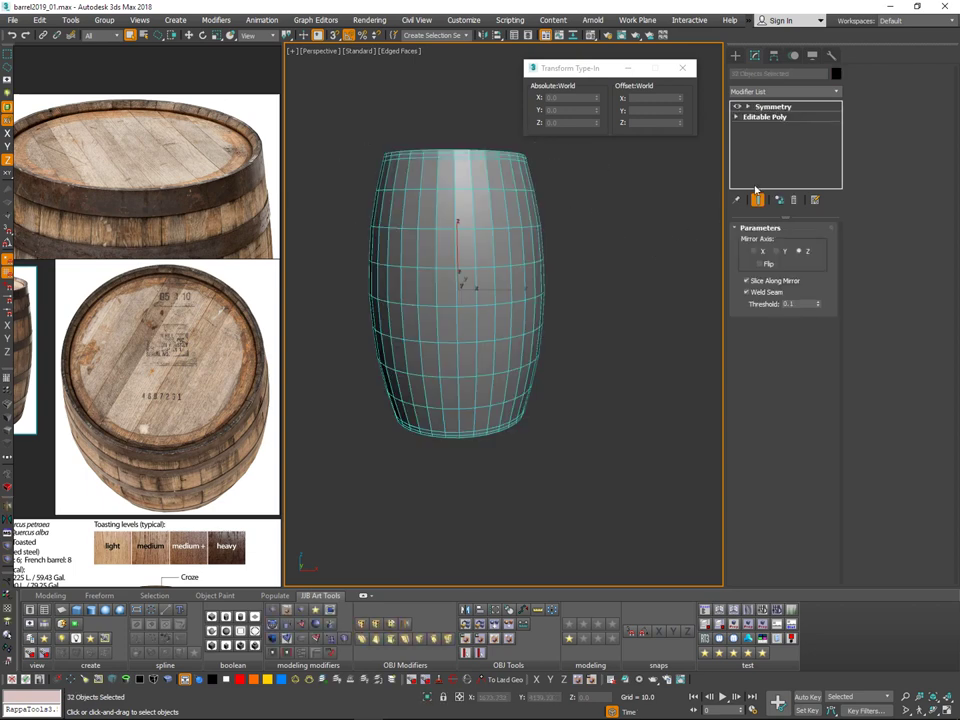
left_click(763, 119)
key("1")
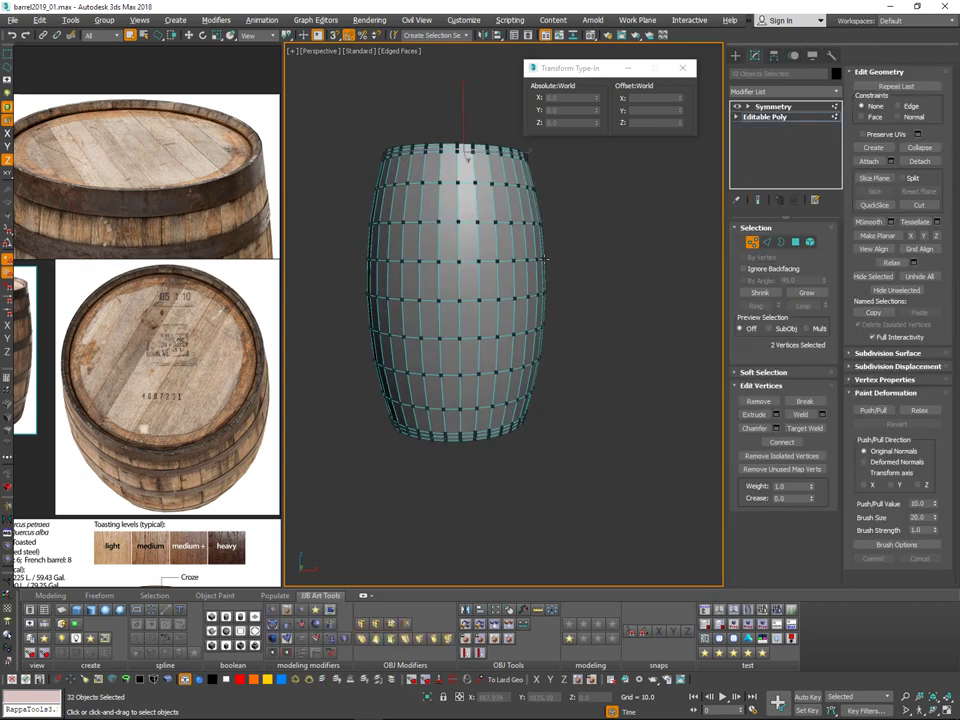
Step: Select one horizontal ring of vertices above the barrel's middle and try to scale it uniformly
left_click_drag(626, 264, 594, 276)
key("r")
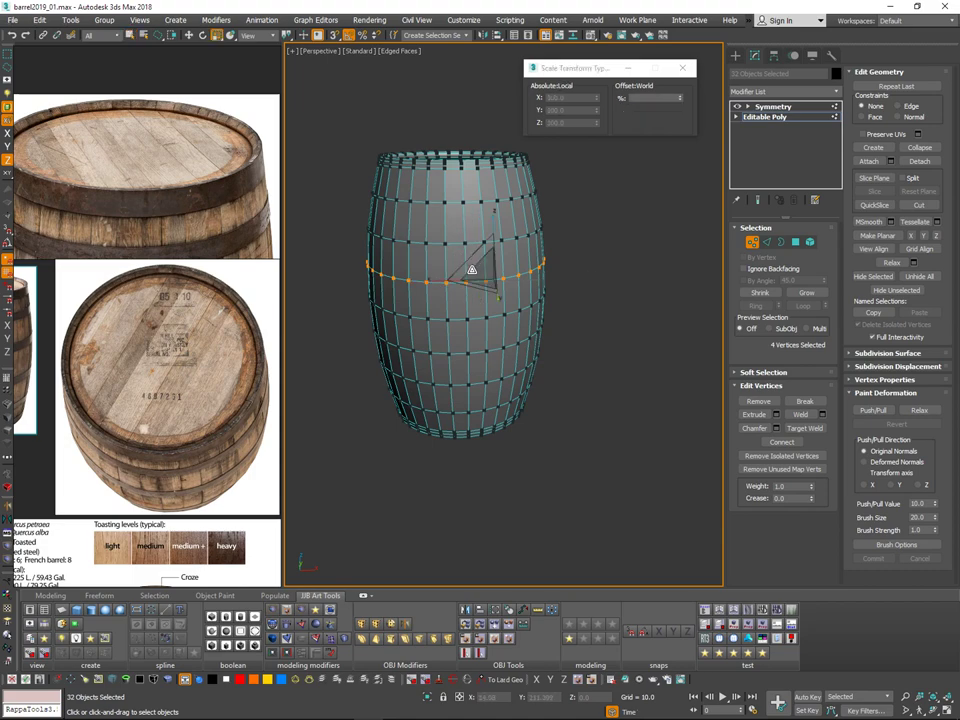
middle_click_drag(509, 270, 489, 336, "alt")
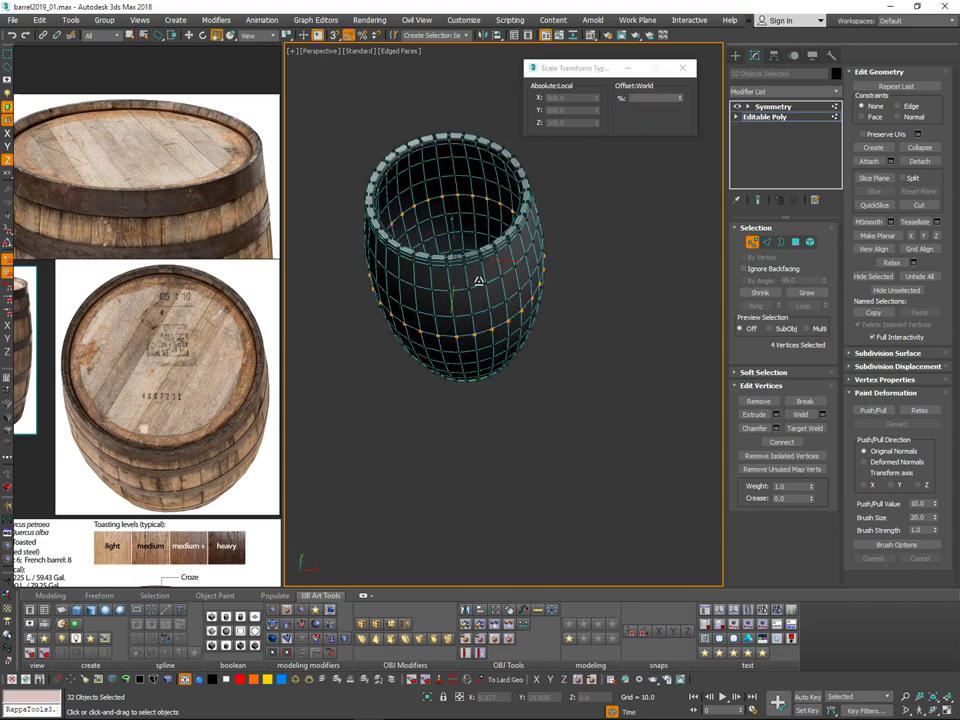
middle_click_drag(478, 281, 472, 300, "alt")
left_click_drag(461, 267, 463, 239)
right_click(463, 239)
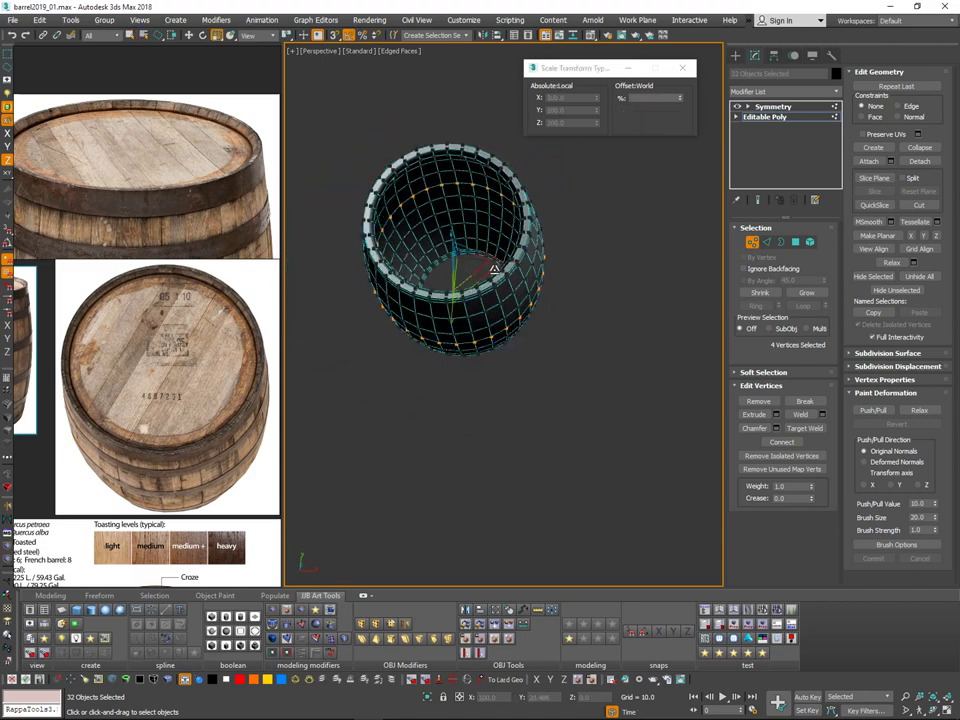
Step: Examine the staves from above and from the side, comparing polygon level with the selected vertex ring
middle_click_drag(484, 223, 486, 154, "alt")
key("t")
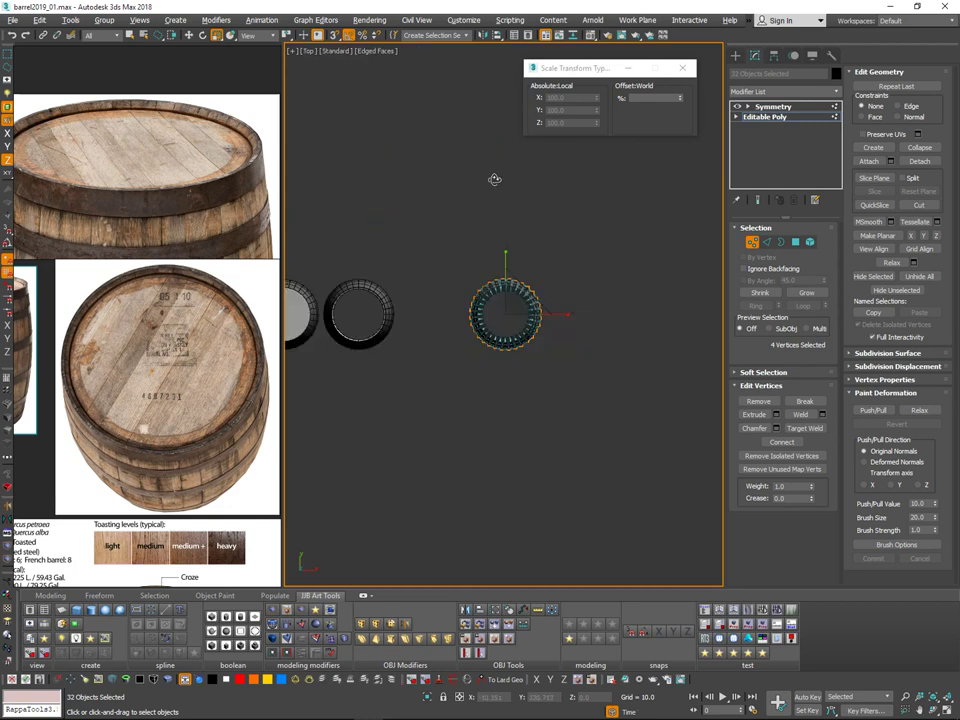
key("4")
mouse_move(503, 280)
middle_mouse_down("alt")
mouse_move(506, 248)
mouse_move(507, 281)
middle_mouse_up("alt")
scroll(506, 246, "up", 5)
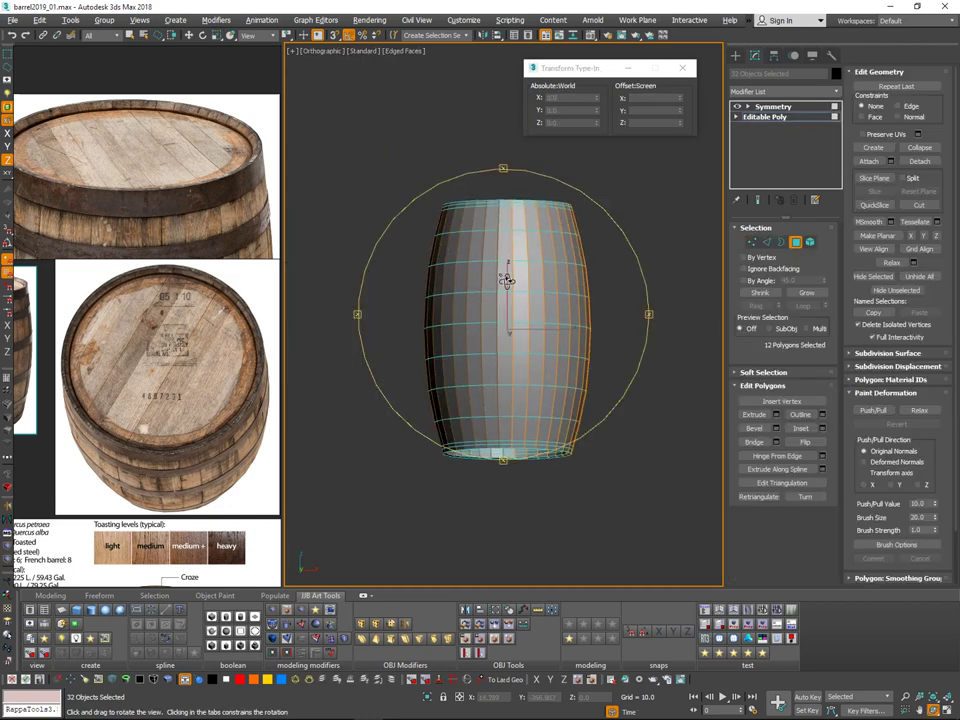
key("1")
key("r")
middle_click_drag(531, 324, 532, 322, "alt")
scroll(536, 326, "up", 1)
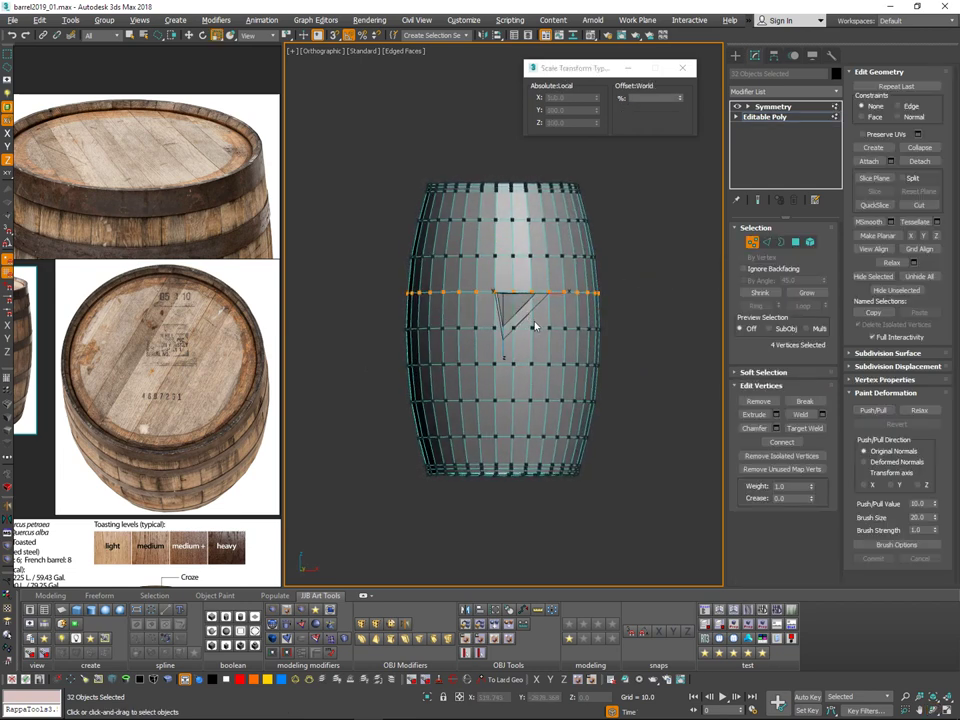
Step: Switch to the front view and frame the barrel's horizontal vertex rings
key("v")
key("f")
scroll(522, 255, "up", 5)
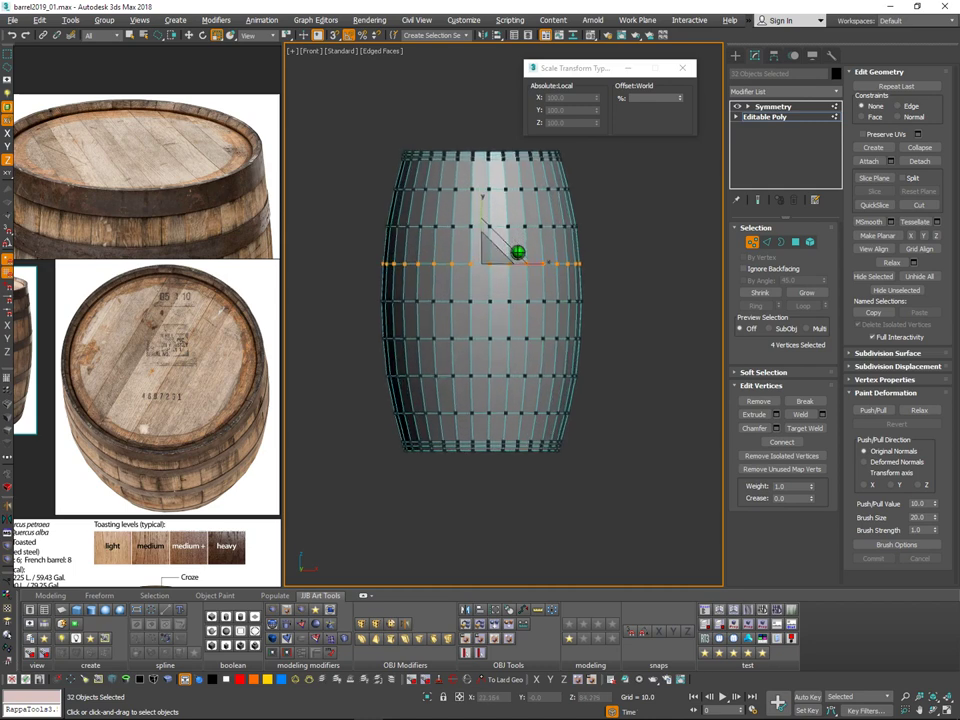
scroll(549, 215, "up", 2)
middle_click_drag(548, 225, 550, 227)
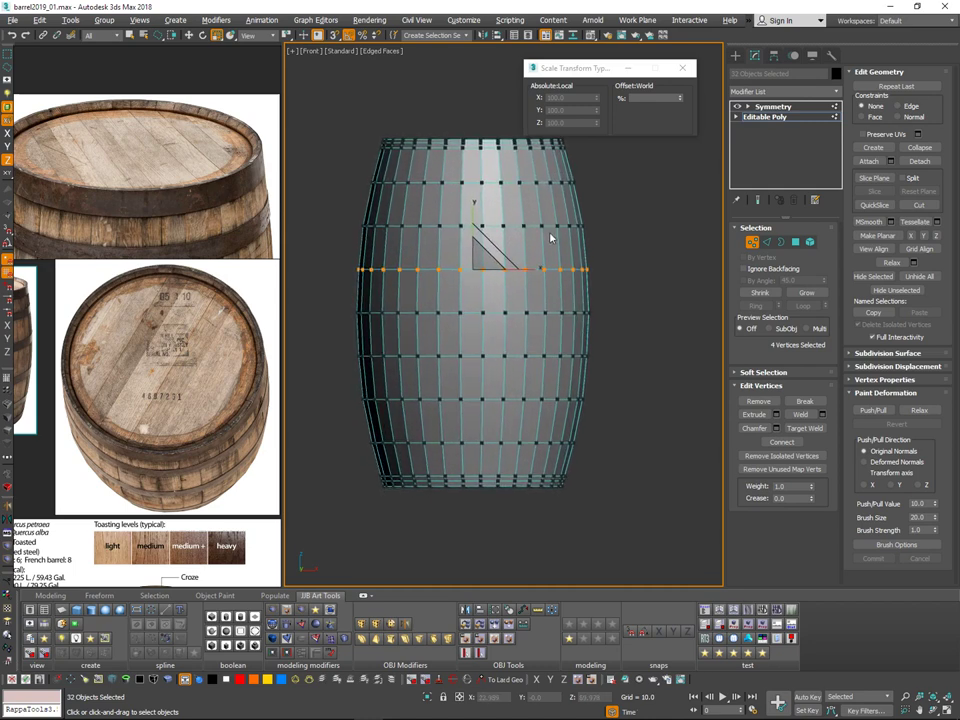
left_click(598, 212)
left_click_drag(475, 204, 592, 185)
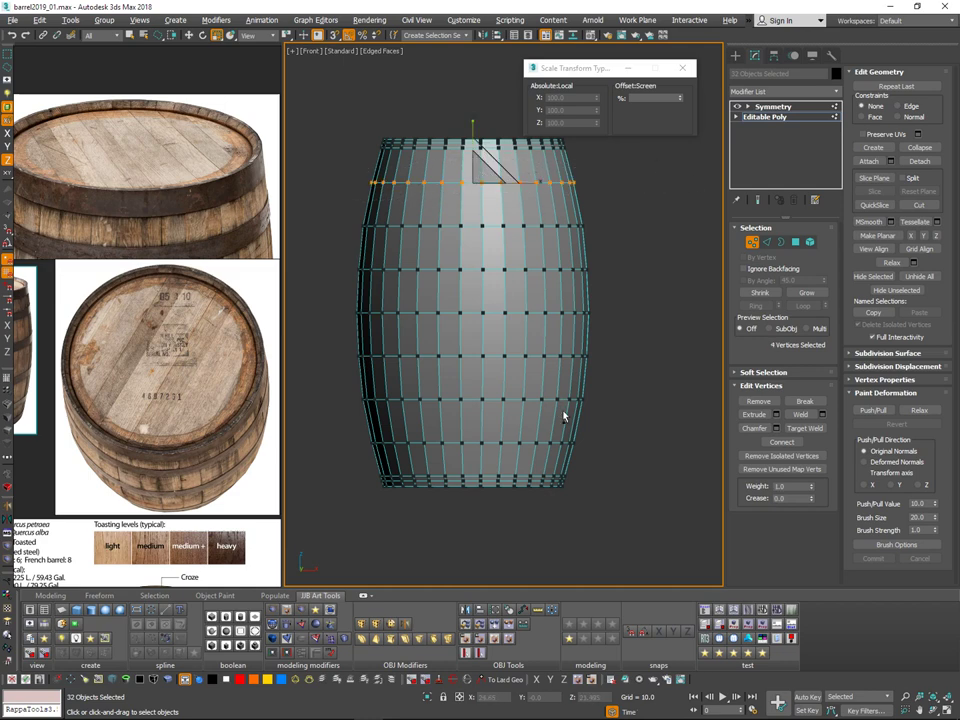
left_click_drag(661, 442, 646, 450, "ctrl")
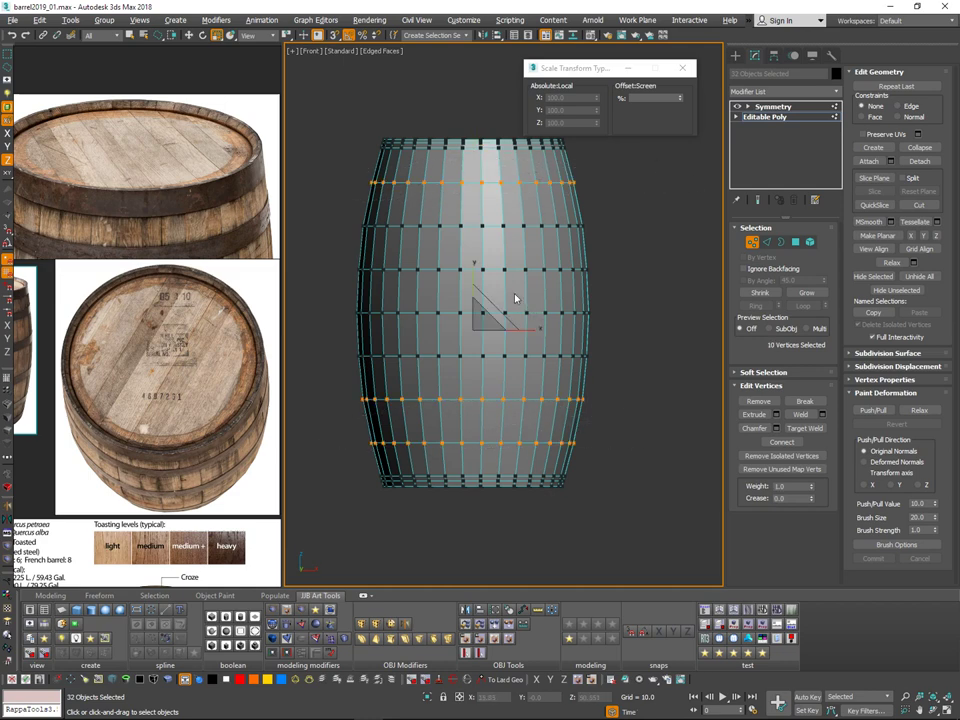
left_click(632, 344)
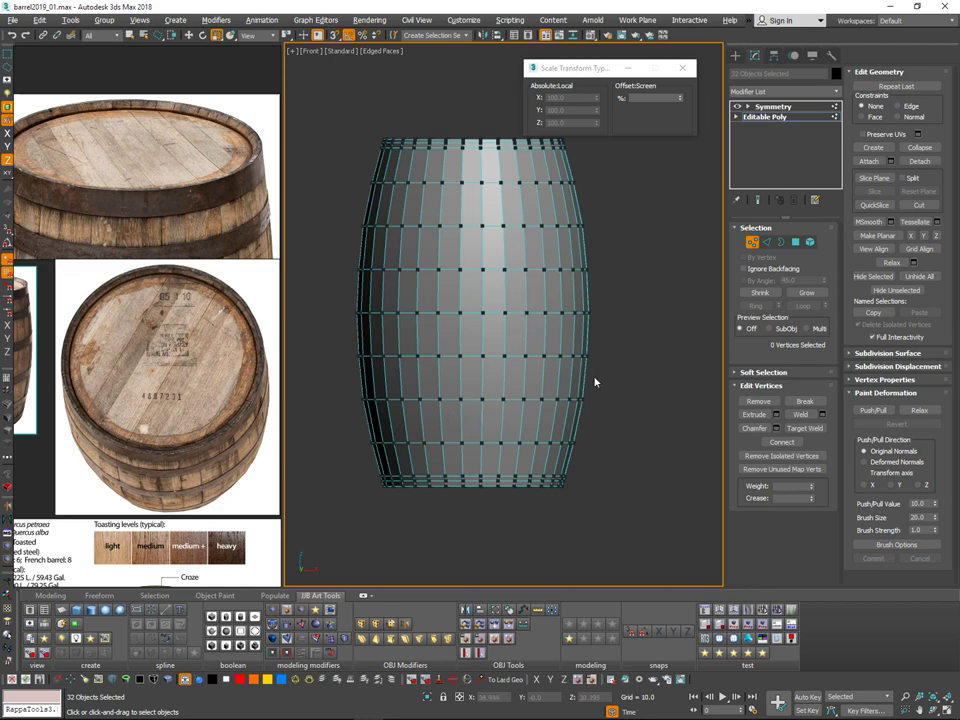
Step: Select the matching vertex rings in the barrel's upper and lower parts and try to scale them together
left_click_drag(321, 404, 612, 390)
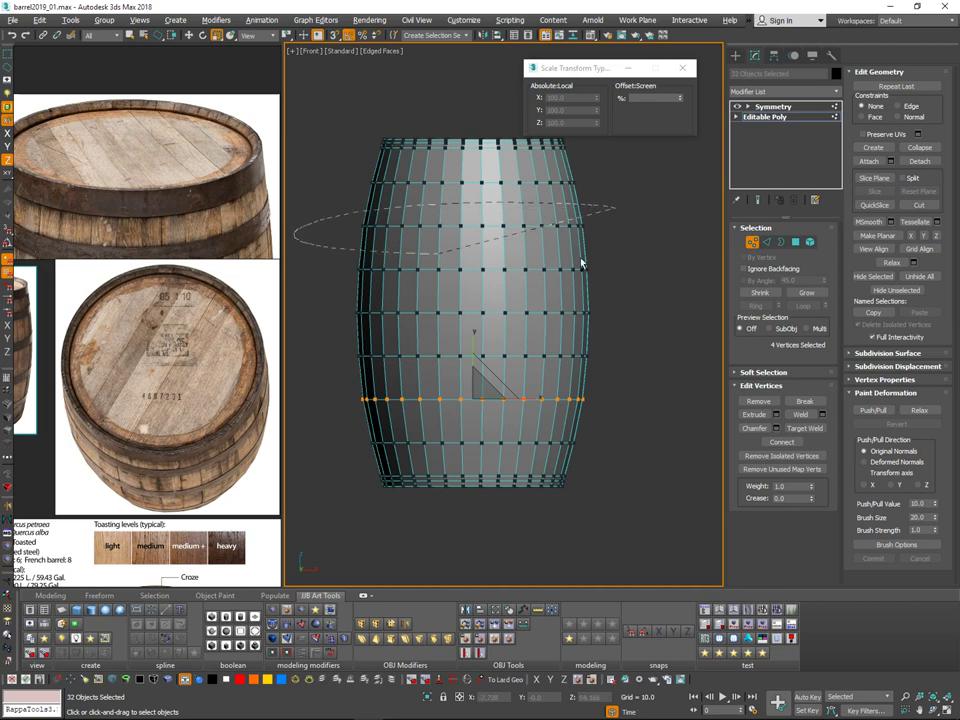
left_click_drag(581, 263, 557, 224, "ctrl")
middle_click_drag(512, 297, 504, 319, "alt")
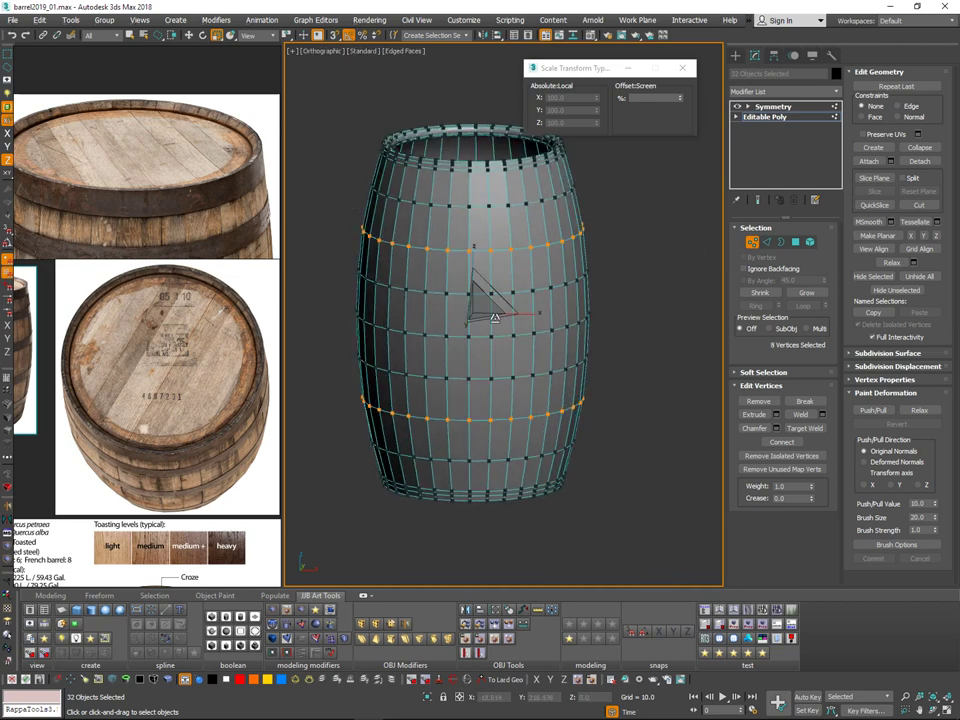
left_click_drag(494, 313, 494, 317)
Step: Reopen the Scale Transform Type-In, select only the upper vertex ring and scale it down slightly with the offset percentage
left_click(683, 68)
key("F12")
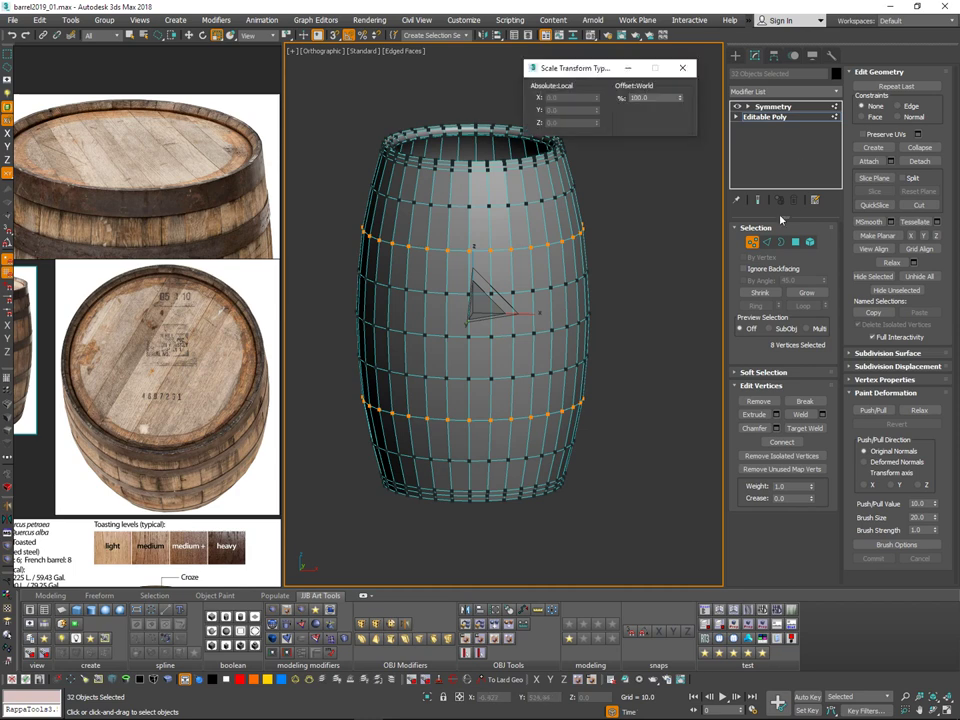
middle_click_drag(584, 319, 591, 298, "alt")
mouse_move(658, 231)
left_mouse_down("alt")
mouse_move(336, 163)
mouse_move(640, 265)
left_mouse_up("alt")
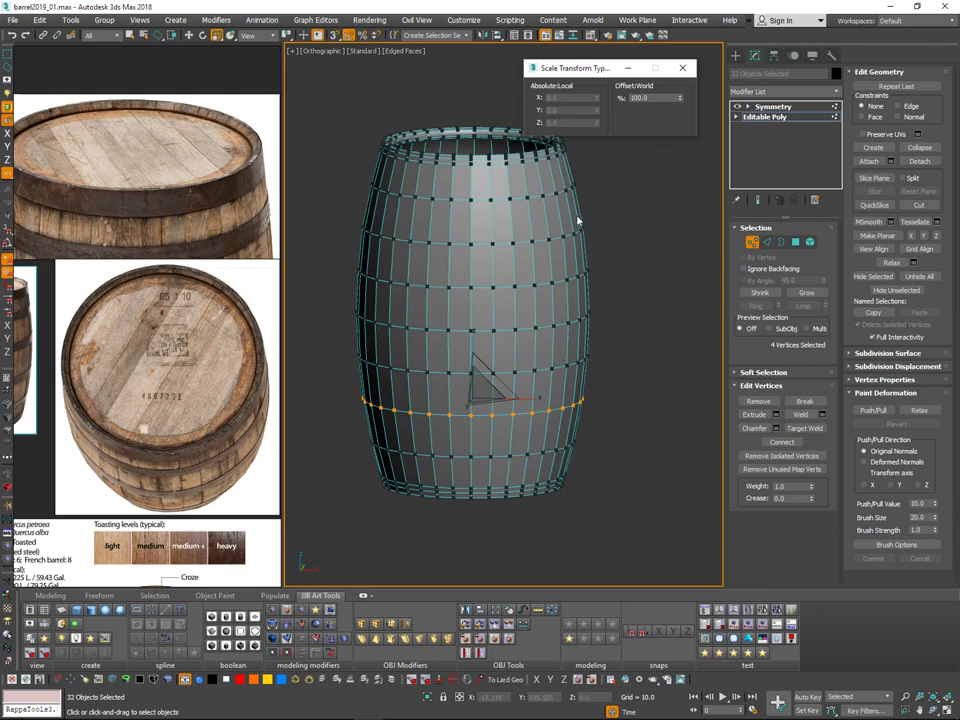
mouse_move(577, 232)
middle_mouse_down("alt")
mouse_move(584, 213)
mouse_move(593, 219)
middle_mouse_up("alt")
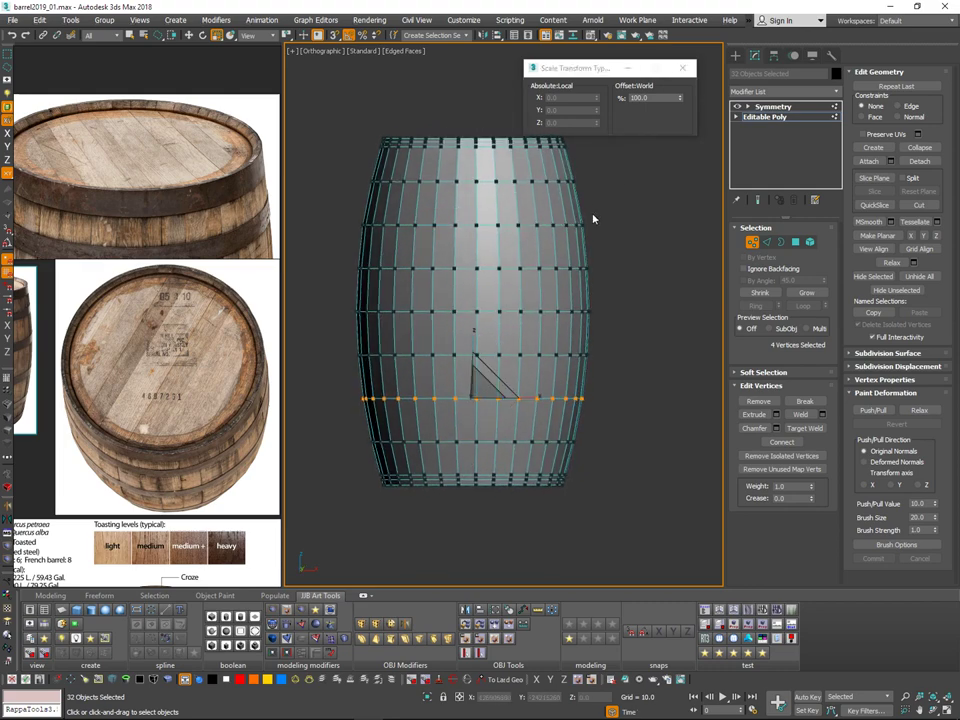
middle_click_drag(358, 257, 632, 180, "alt")
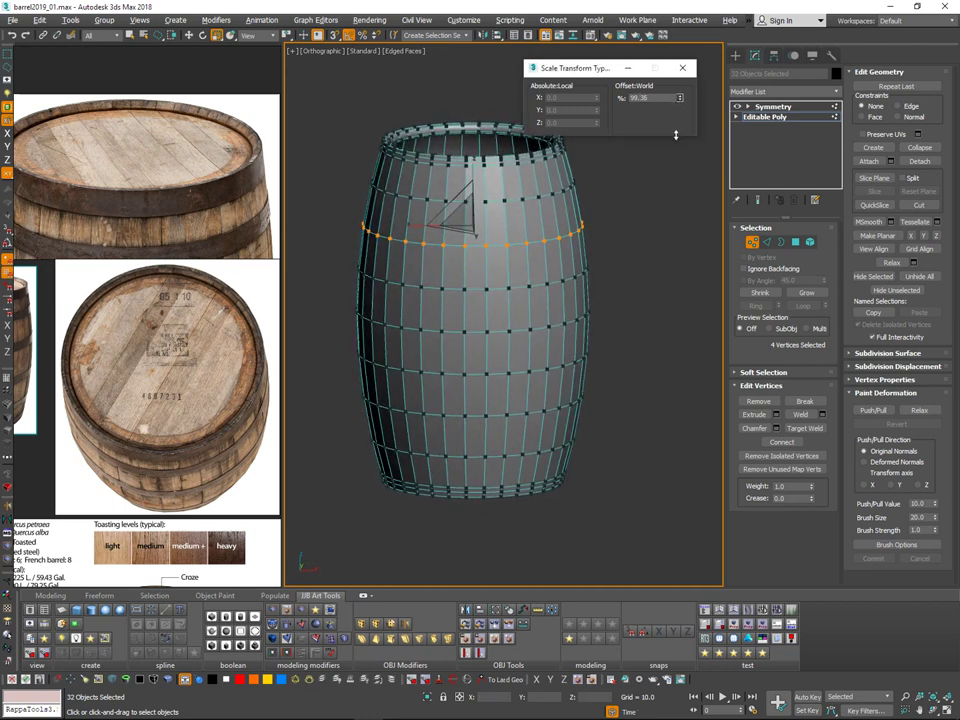
left_click_drag(677, 141, 680, 139)
middle_click_drag(592, 284, 588, 253, "alt")
Step: Clear the vertex selection, turn on smoothing for the staves, and leave vertex level with nothing selected
left_click(667, 234)
mouse_move(665, 230)
middle_mouse_down("alt")
mouse_move(661, 220)
mouse_move(640, 223)
mouse_move(649, 237)
middle_mouse_up("alt")
key("ctrl+z")
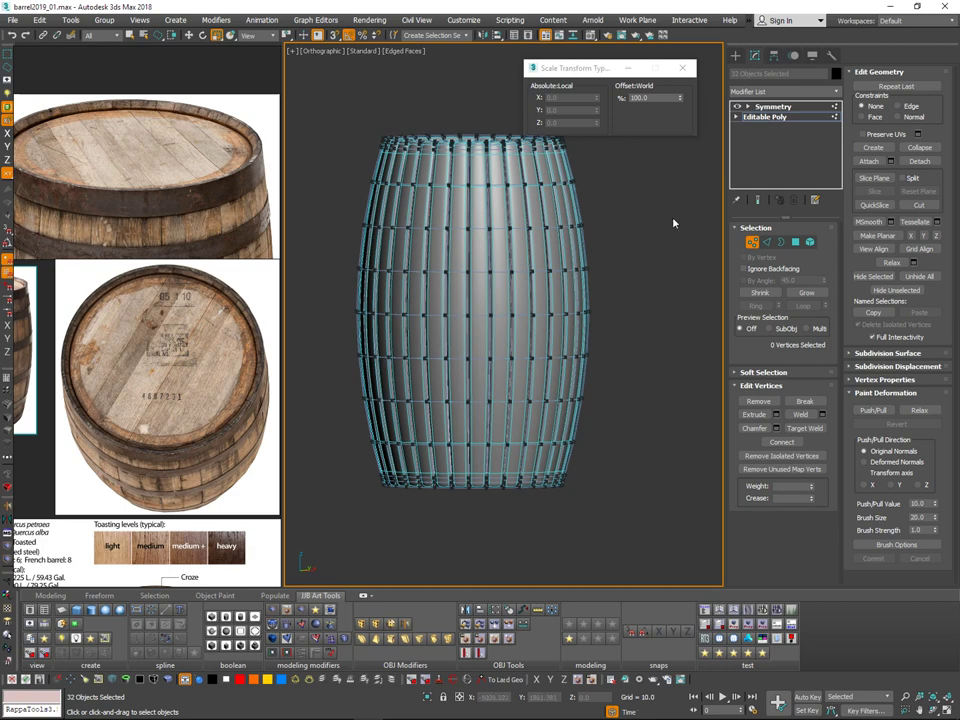
left_click(751, 245)
left_click(670, 233)
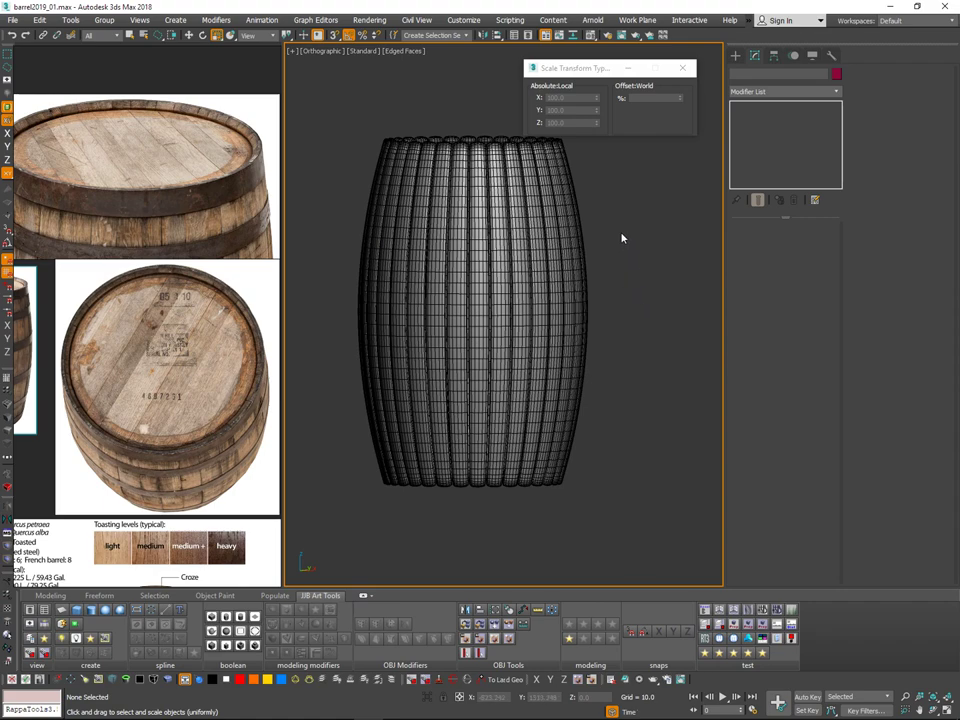
Step: Select all the staves, turn off their smoothing, and close the Scale Transform Type-In
left_click_drag(583, 287, 510, 270)
middle_click_drag(634, 255, 588, 275, "alt")
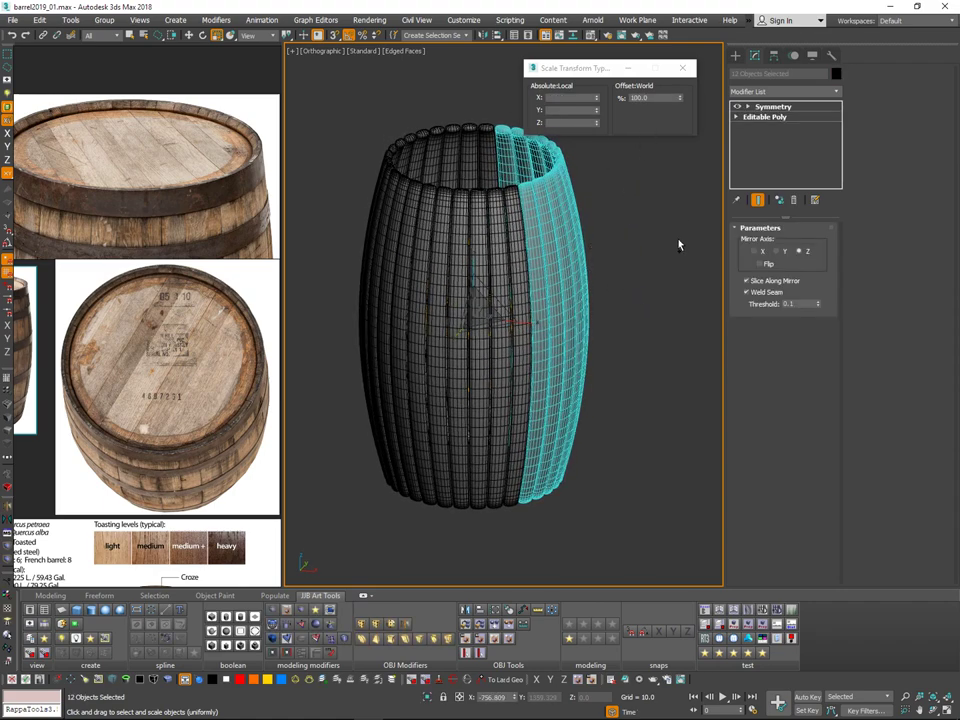
key("ctrl+a")
key("Page_Down")
key("Page_Down")
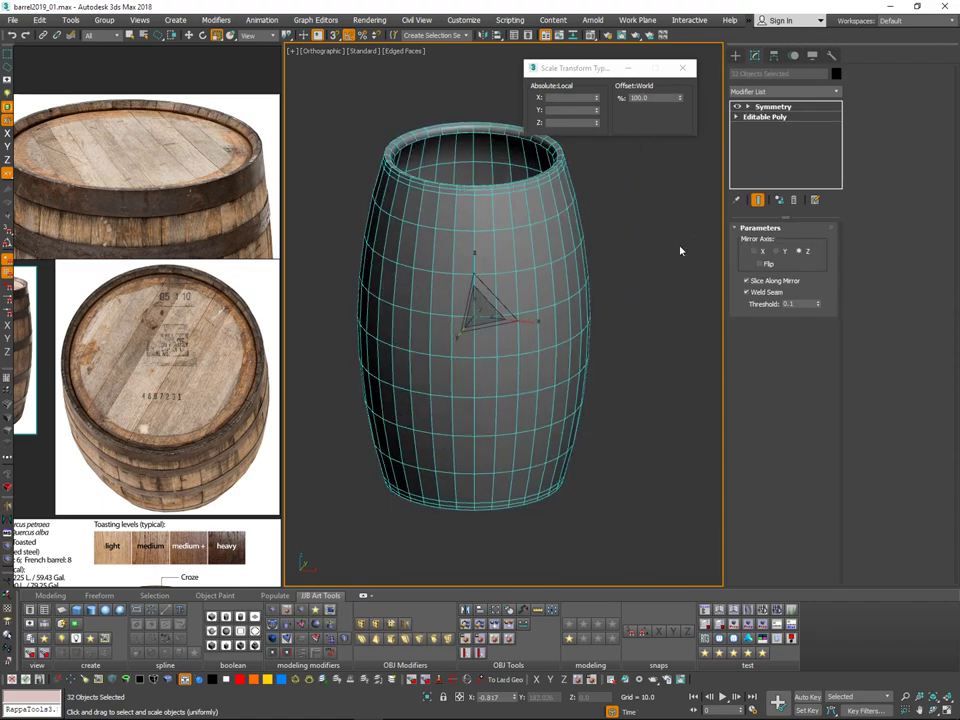
left_click(684, 69)
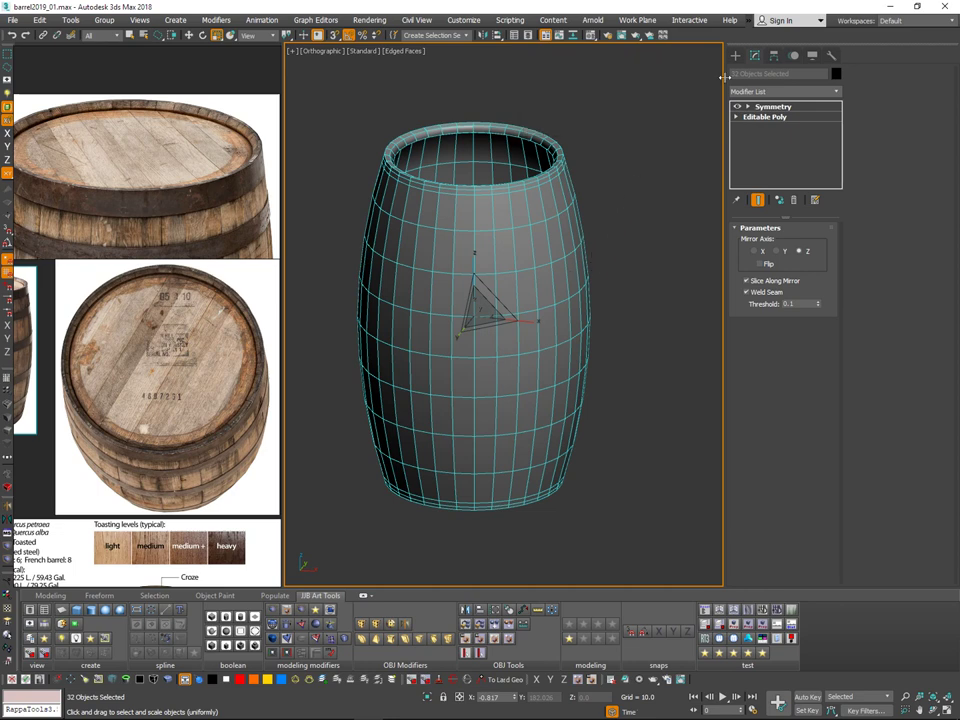
left_click(738, 107)
left_click(738, 107)
middle_click_drag(622, 230, 599, 235, "alt")
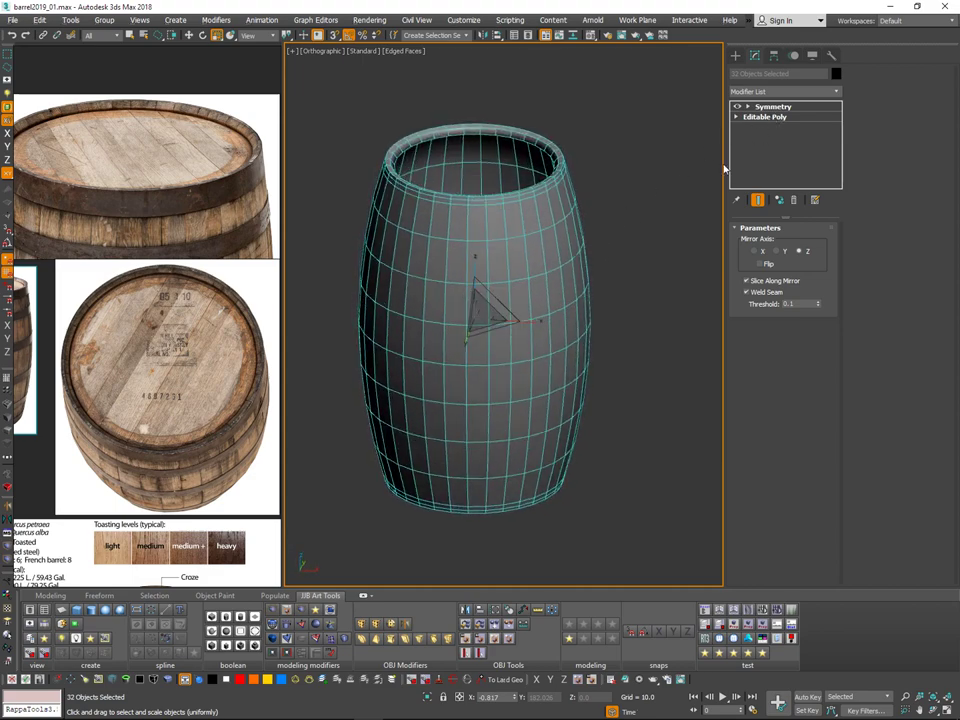
Step: Enter edge level on the Editable Poly of one front stave and select its ring of crosswise edges
left_click(650, 203)
left_click(549, 245)
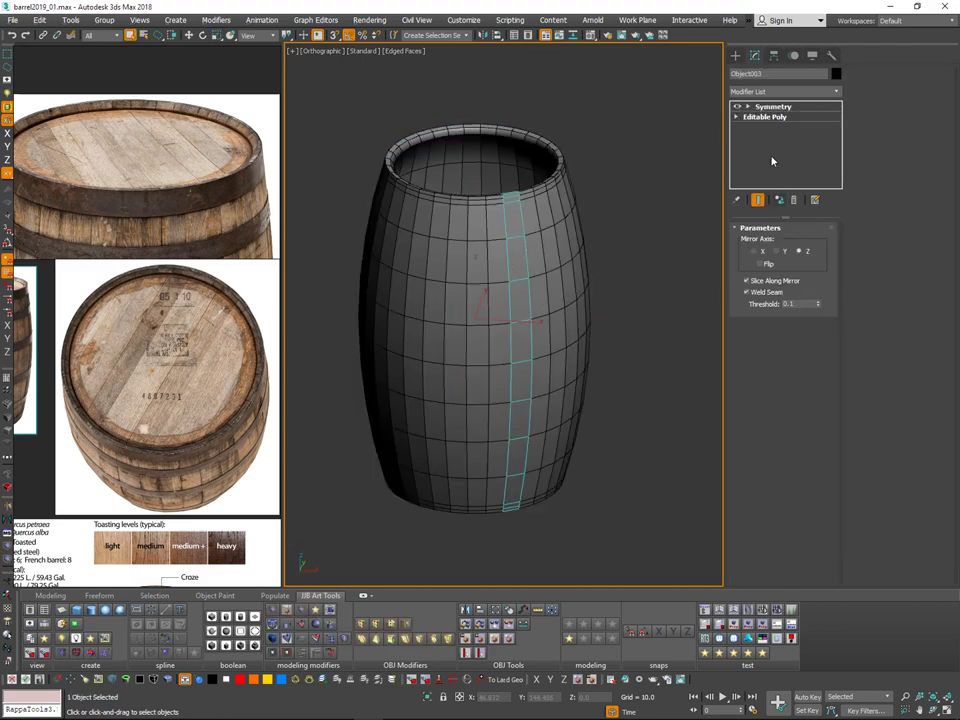
left_click(766, 117)
left_click(766, 243)
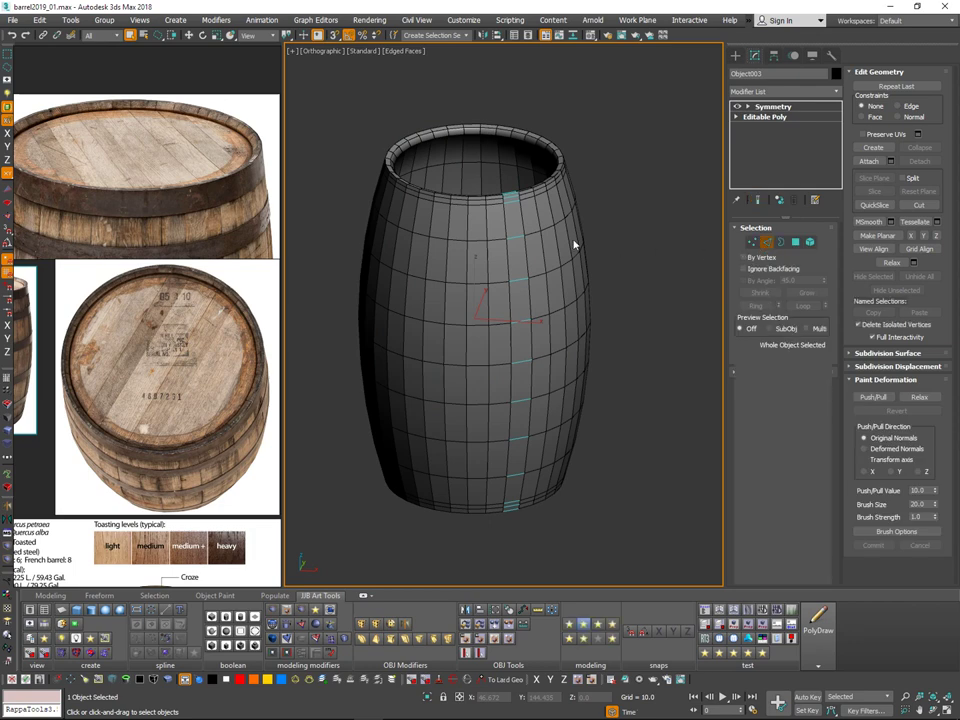
scroll(523, 216, "up", 2)
middle_click_drag(530, 197, 497, 201, "alt")
middle_click_drag(598, 366, 604, 259)
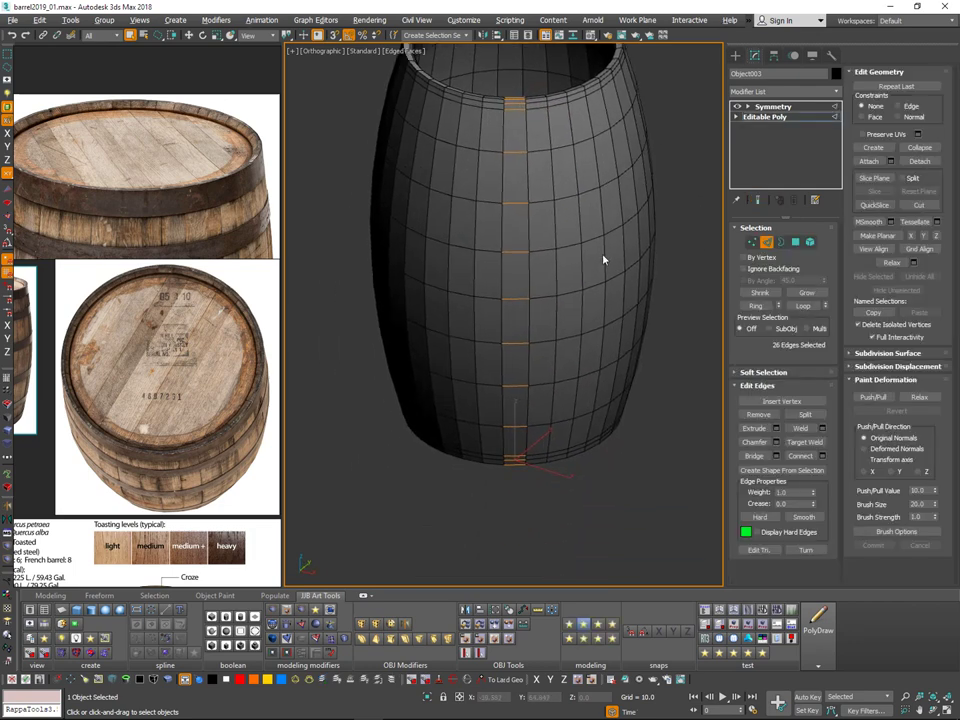
Step: Connect the stave's crosswise edges with 2 segments and a pinch of 90
left_click(822, 456)
middle_click_drag(598, 390, 656, 302)
scroll(650, 298, "up", 1)
middle_click_drag(578, 222, 601, 216, "alt")
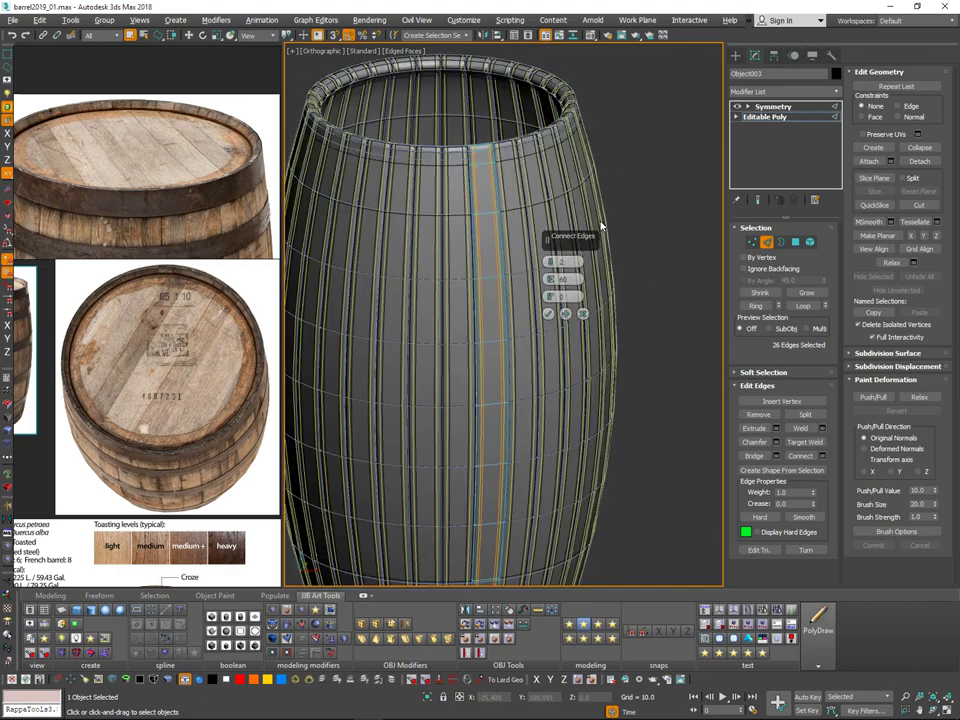
scroll(602, 225, "up", 1)
scroll(476, 177, "up", 6)
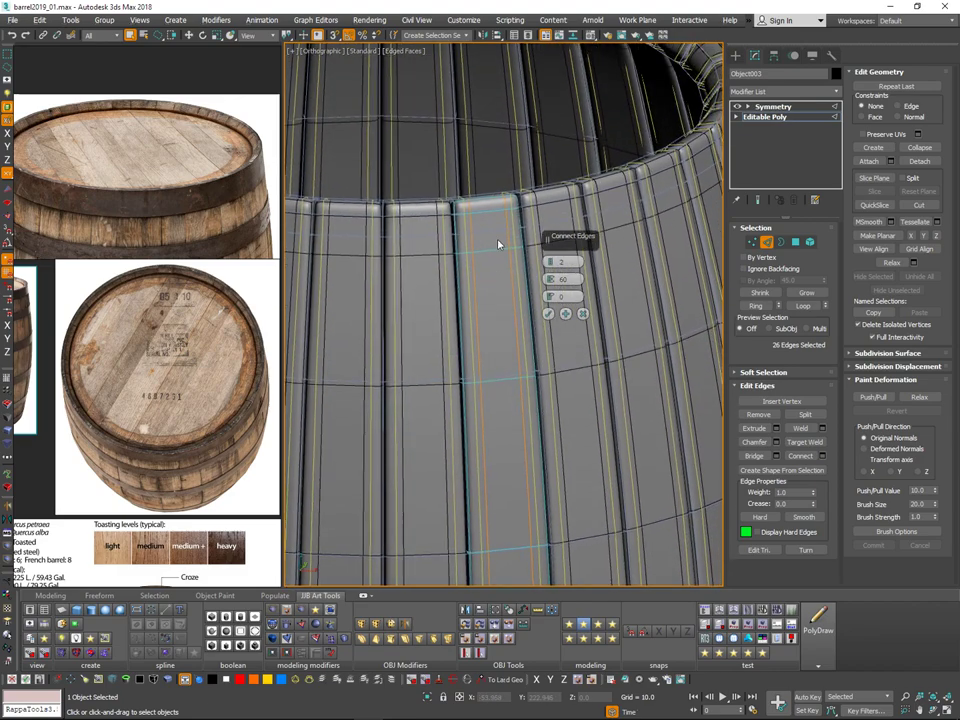
left_click_drag(551, 280, 581, 47)
mouse_move(551, 280)
left_mouse_down()
mouse_move(551, 247)
mouse_move(551, 284)
left_mouse_up()
middle_click_drag(566, 229, 588, 191, "alt")
left_click_drag(552, 281, 560, 404)
right_click(552, 283)
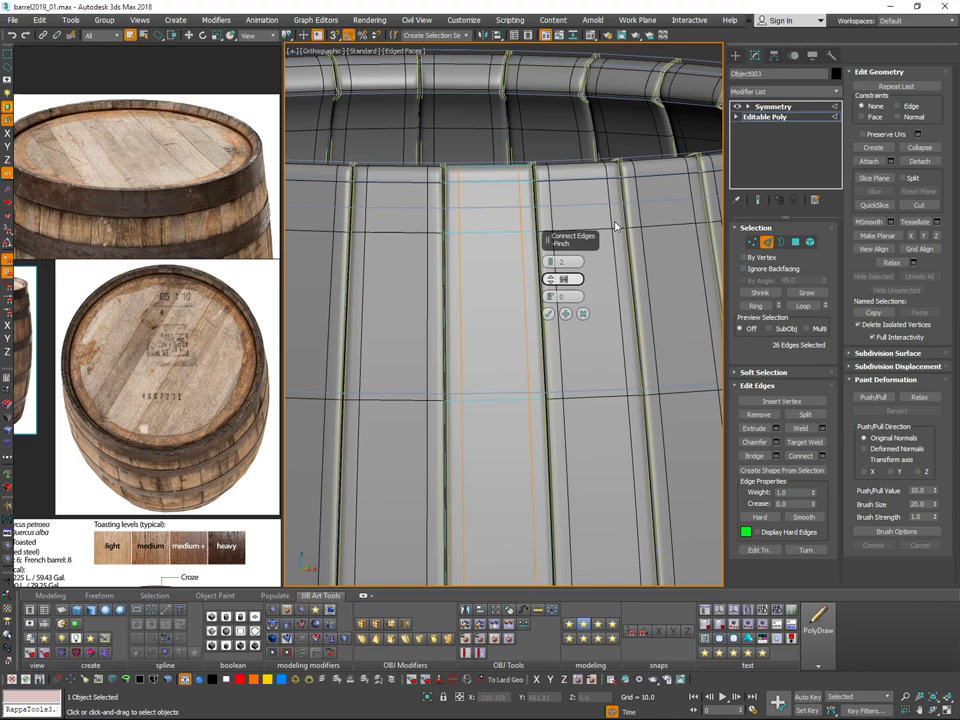
key("Return")
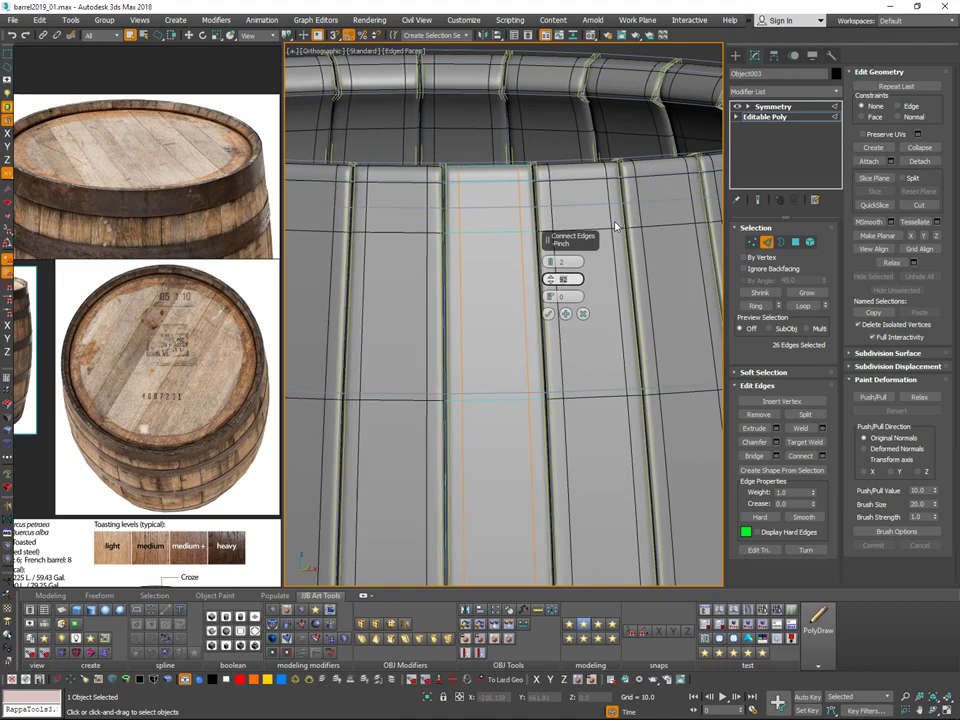
type("90")
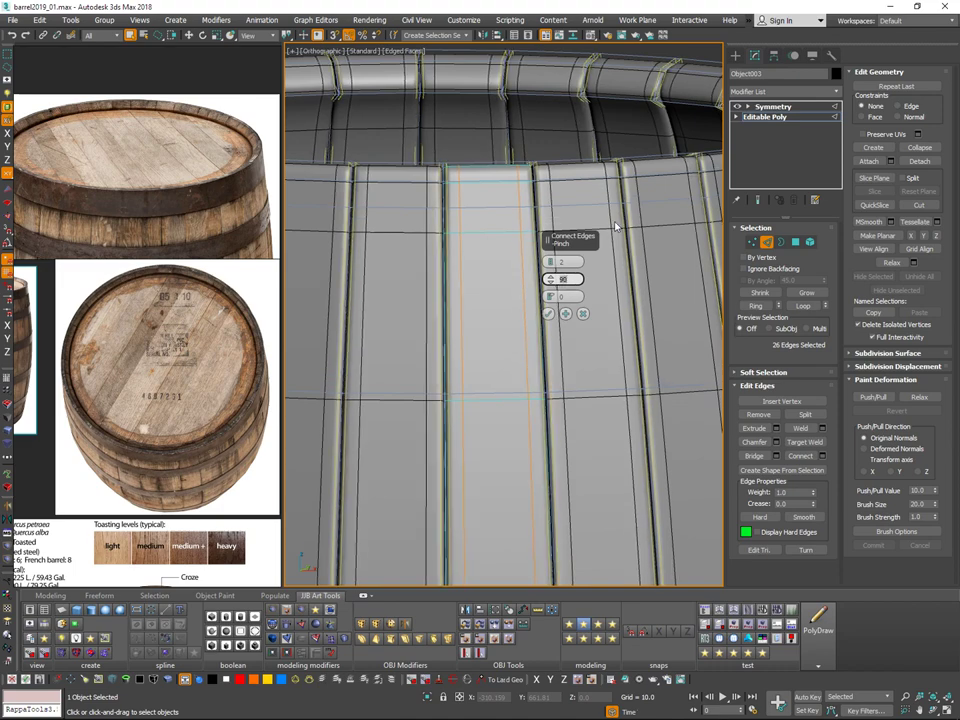
scroll(632, 203, "down", 8)
mouse_move(624, 315)
middle_mouse_down("alt")
mouse_move(641, 354)
mouse_move(632, 328)
middle_mouse_up("alt")
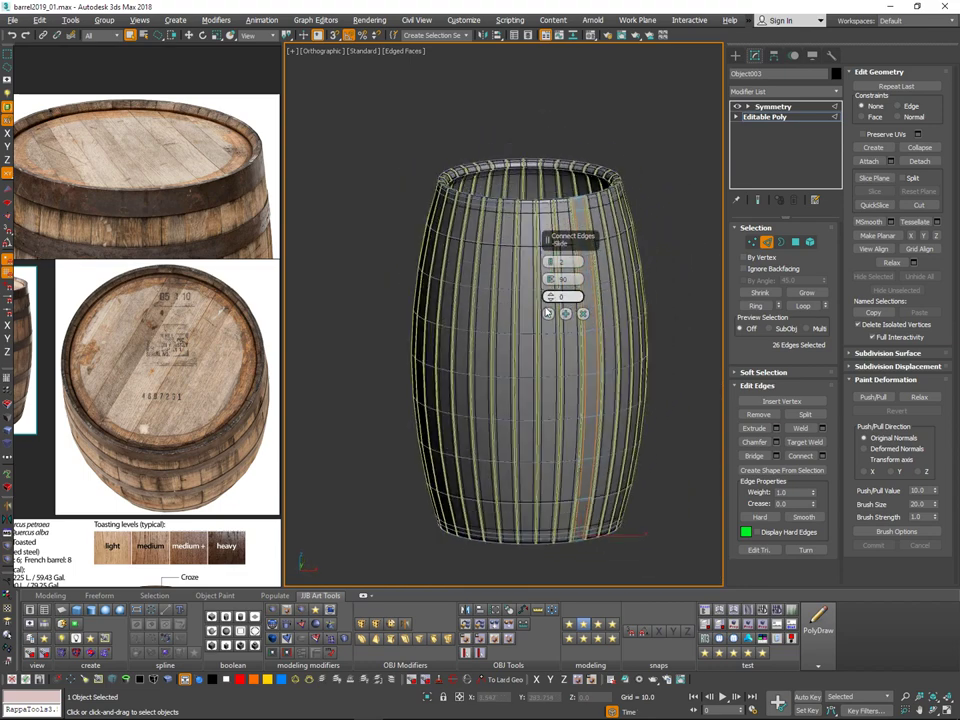
left_click(549, 314)
Step: Leave edge level, clear the selection, and examine the whole smoothed barrel in a perspective view without edged faces
left_click(649, 198)
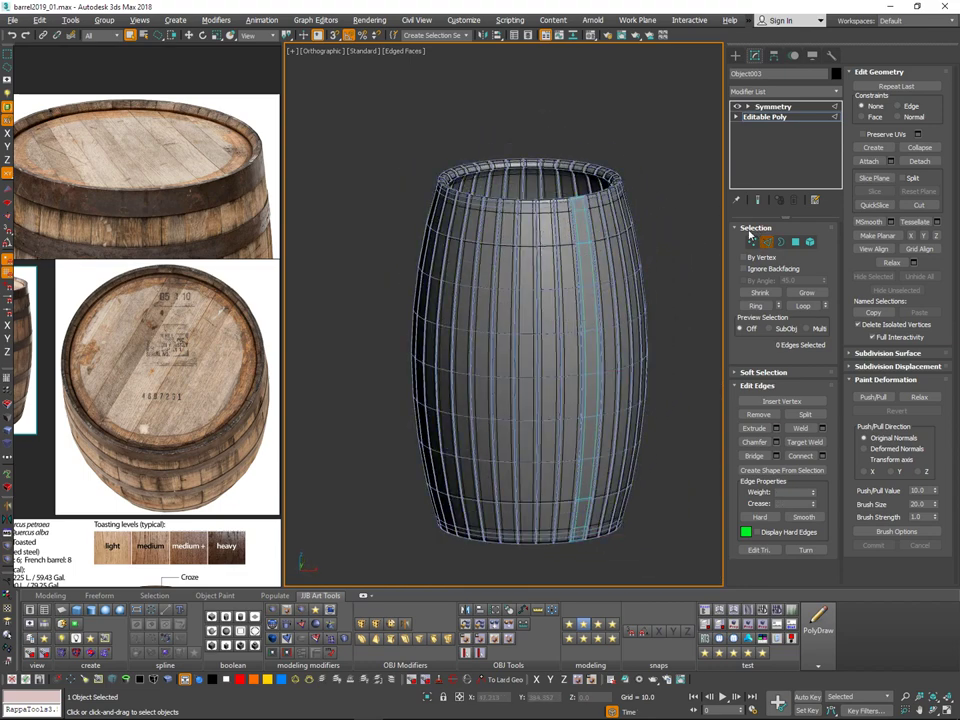
left_click(766, 242)
left_click(661, 203)
middle_click_drag(658, 206, 389, 185)
key("F4")
key("v")
key("p")
key("ctrl+r")
scroll(655, 218, "down", 5)
scroll(638, 242, "down", 3)
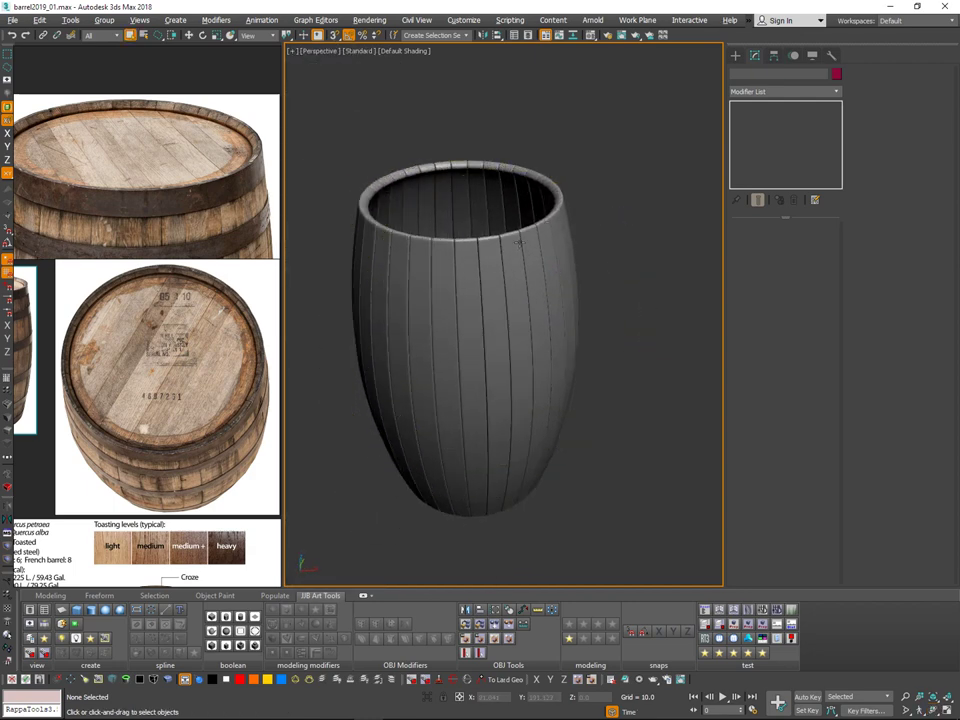
Step: Examine the barrel's upper rim and stave seams up close, with and without the edge cage, ending with nothing selected
left_click(529, 215)
scroll(540, 220, "up", 5)
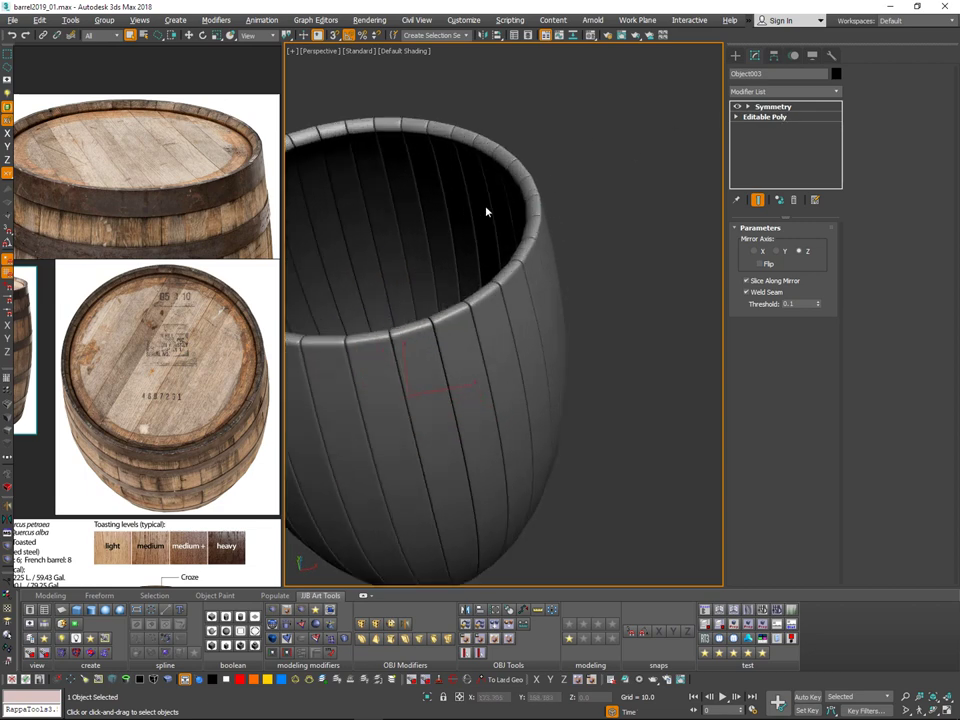
scroll(510, 195, "up", 6)
scroll(560, 210, "down", 3)
left_click(762, 244)
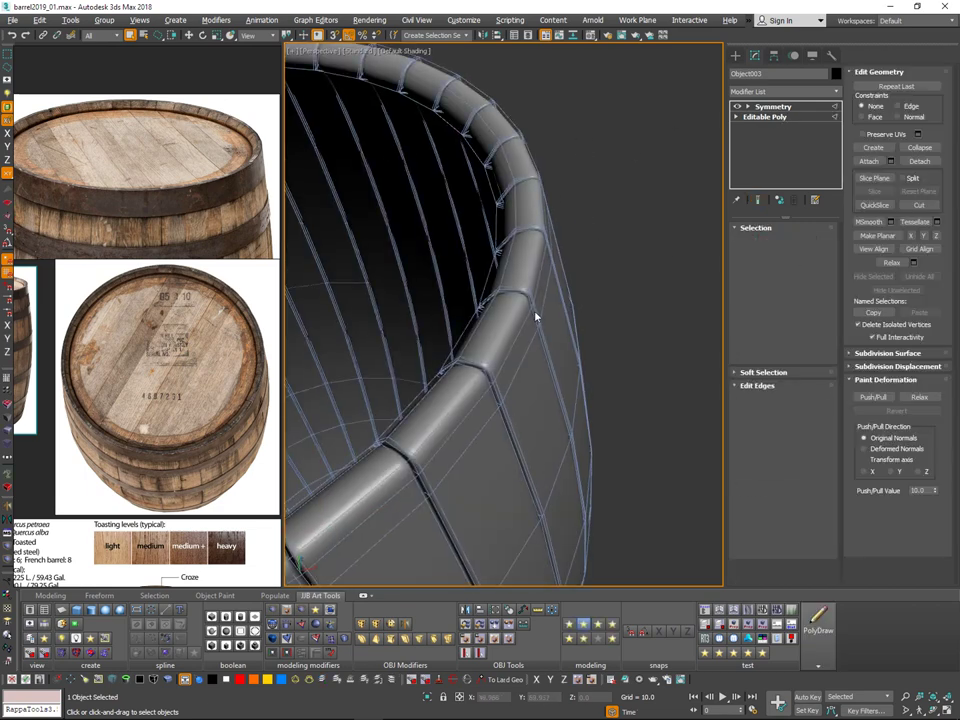
middle_click_drag(535, 317, 540, 253)
scroll(596, 272, "down", 2)
middle_click_drag(596, 272, 568, 280, "alt")
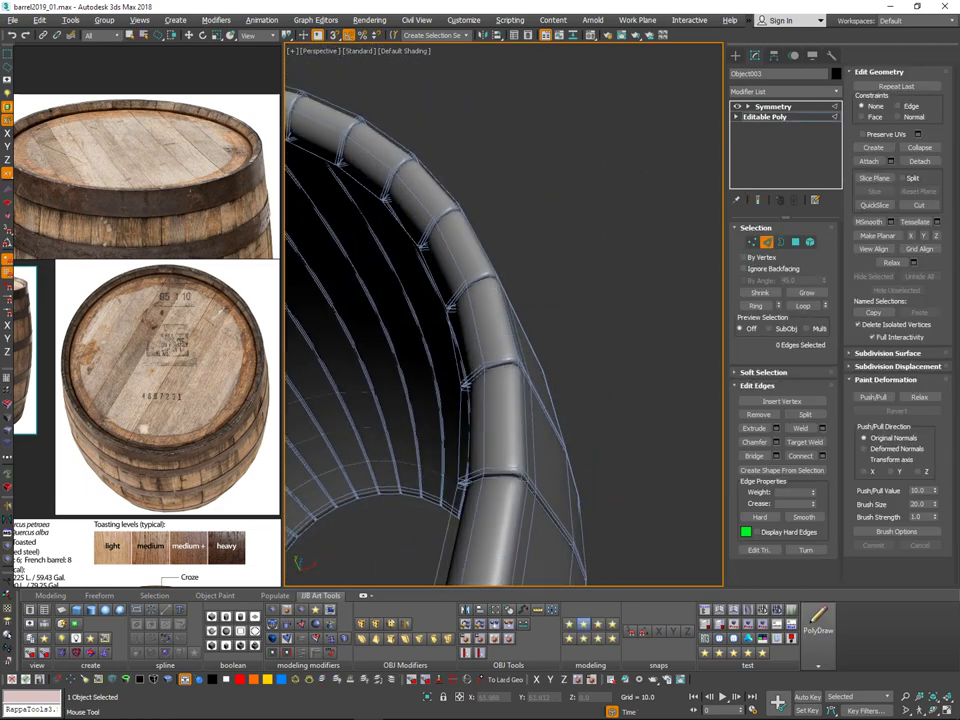
scroll(482, 293, "down", 3)
scroll(486, 281, "up", 4)
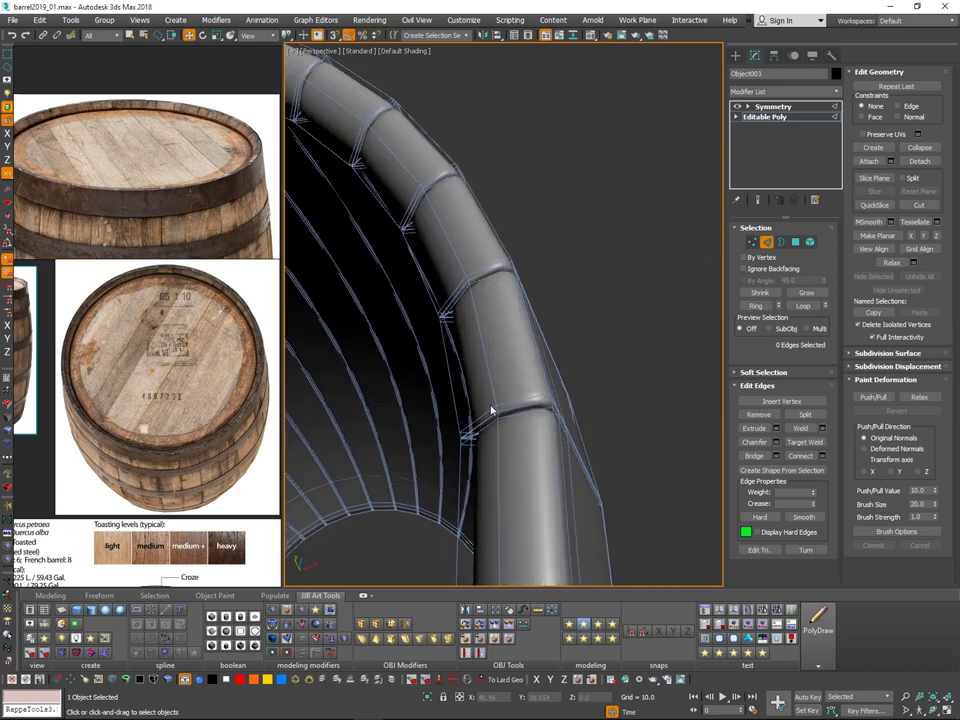
left_click(765, 243)
left_click(515, 349)
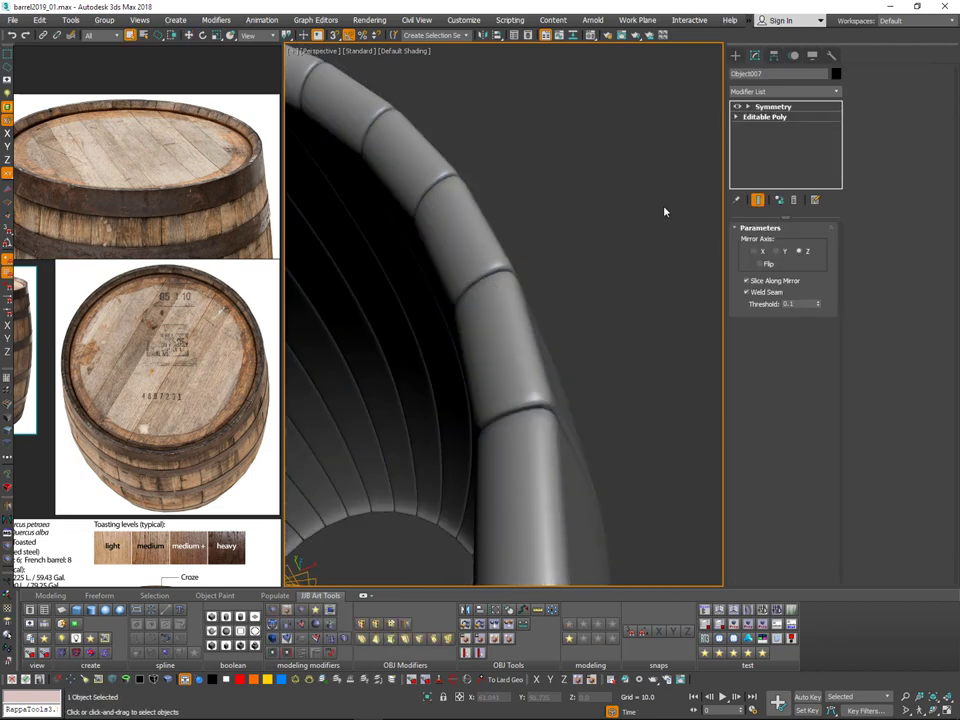
left_click(613, 229)
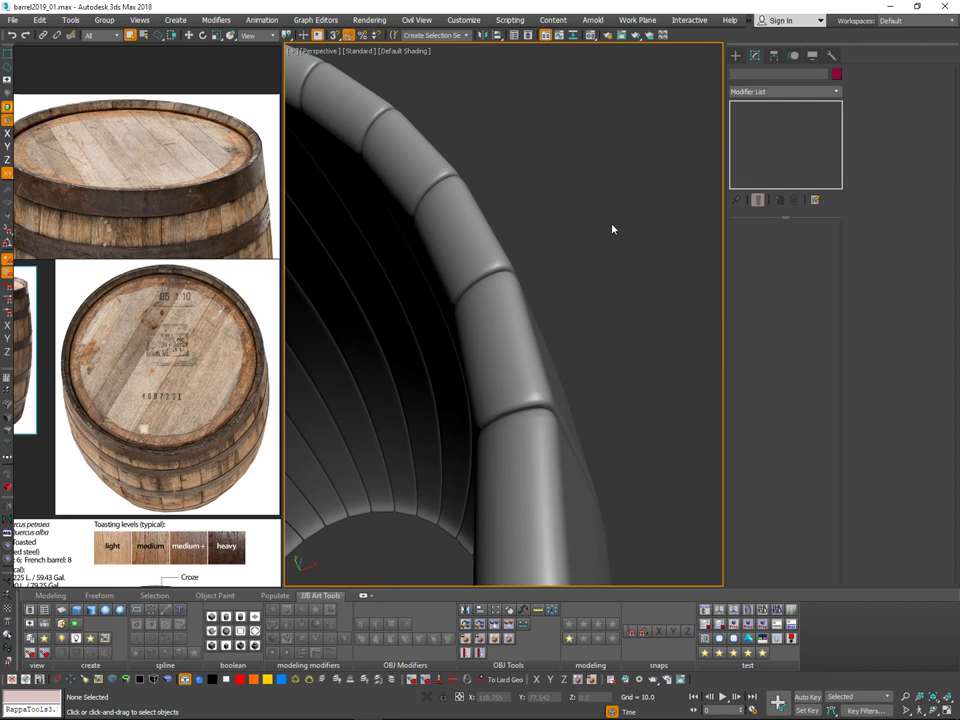
Step: Enter edge level on a rim stave, show edged faces, and select the short edge across its top face
left_click(512, 335)
left_click(788, 120)
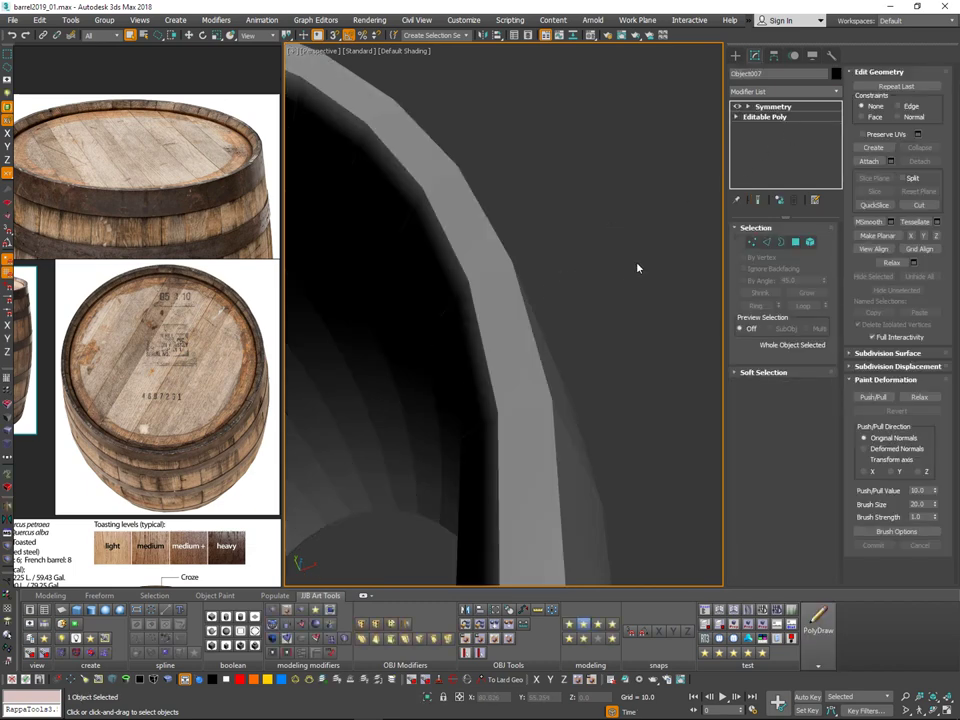
middle_click_drag(625, 263, 716, 204)
left_click(767, 244)
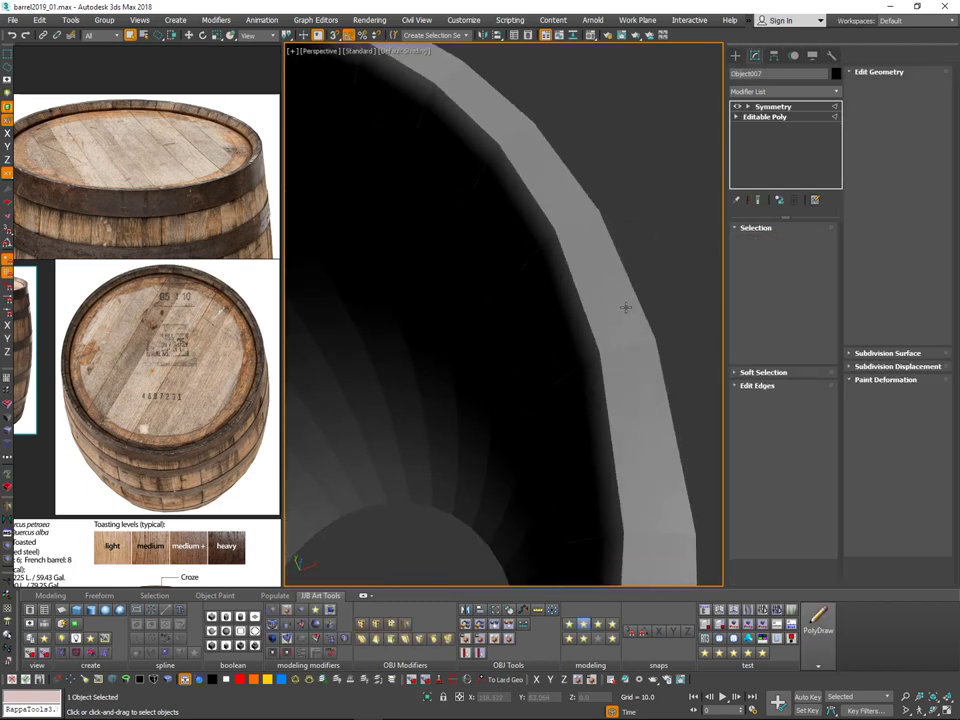
key("F4")
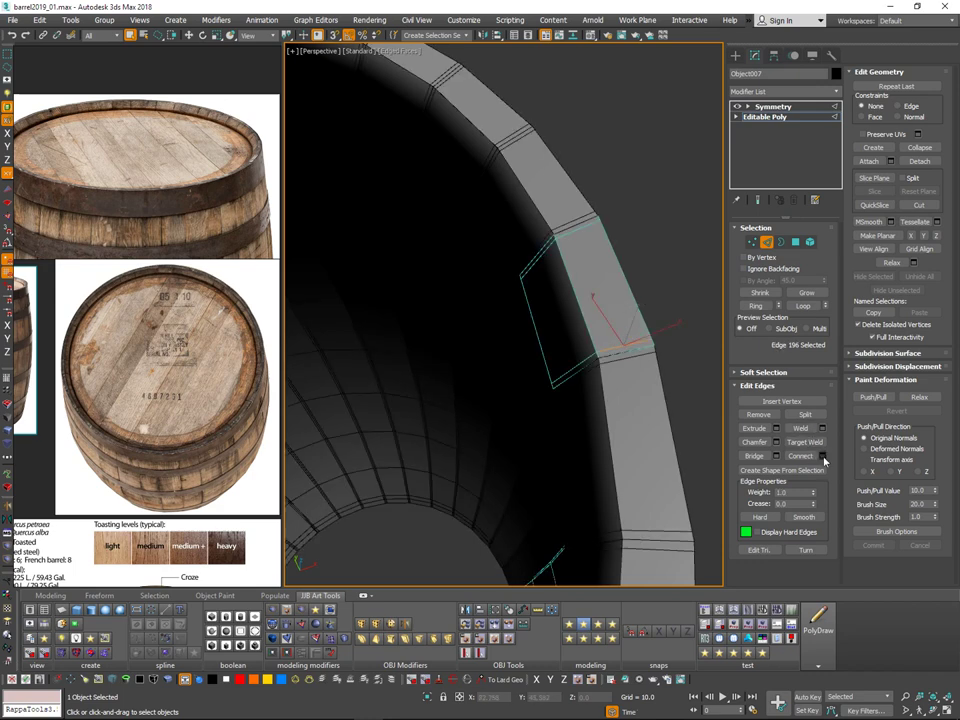
key("alt+1")
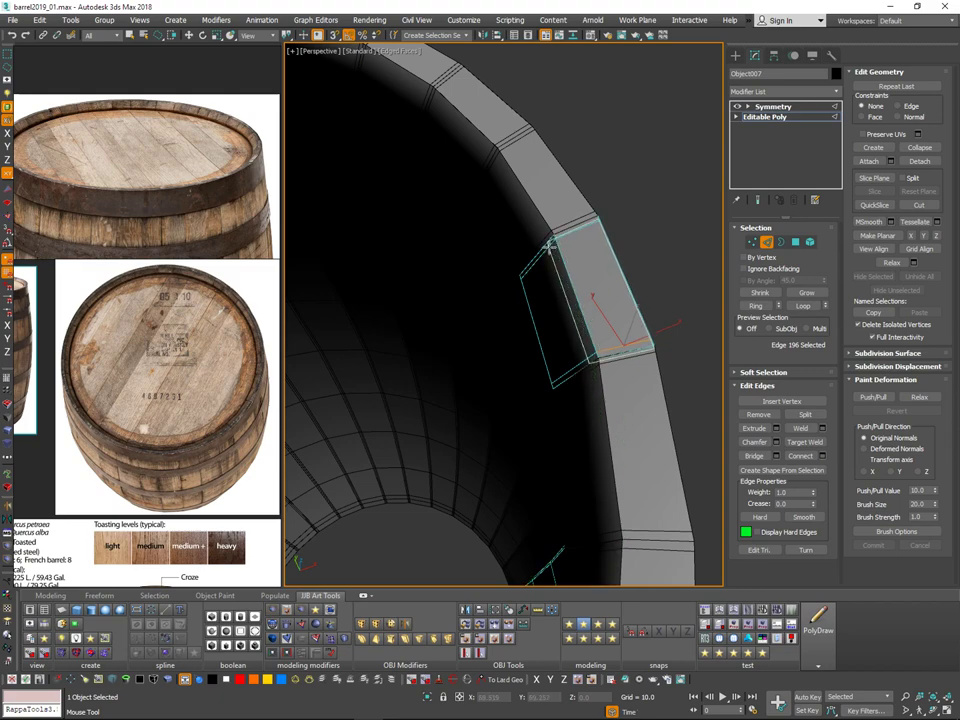
Step: Try a lengthwise edge loop through the middle of the stave's thickness with smoothing on
middle_click_drag(622, 200, 591, 377, "alt")
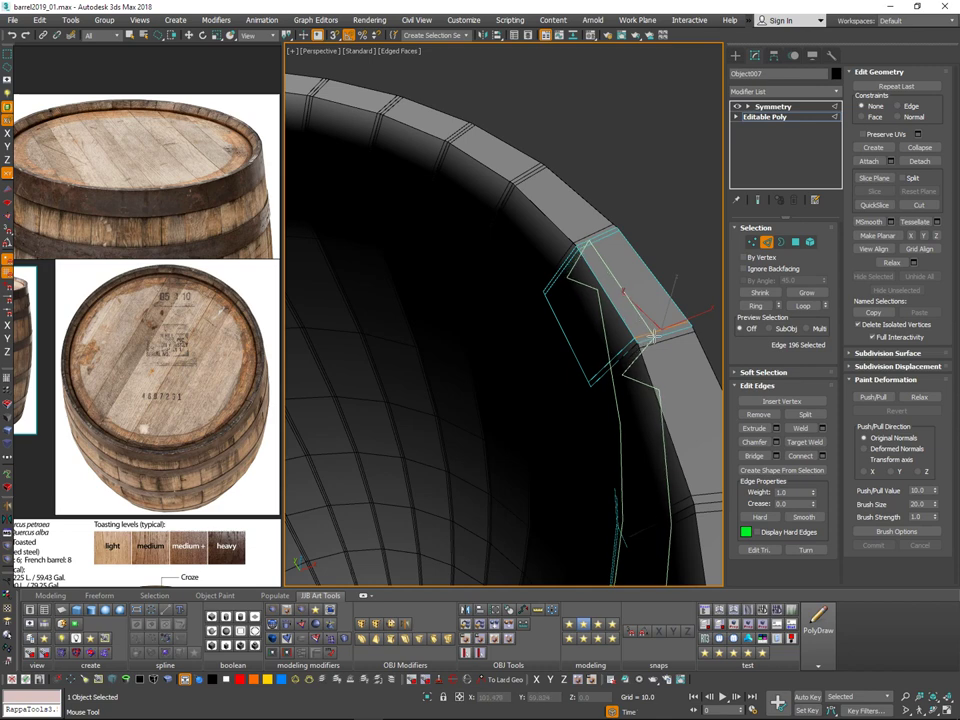
key("ctrl+q")
left_click(653, 338)
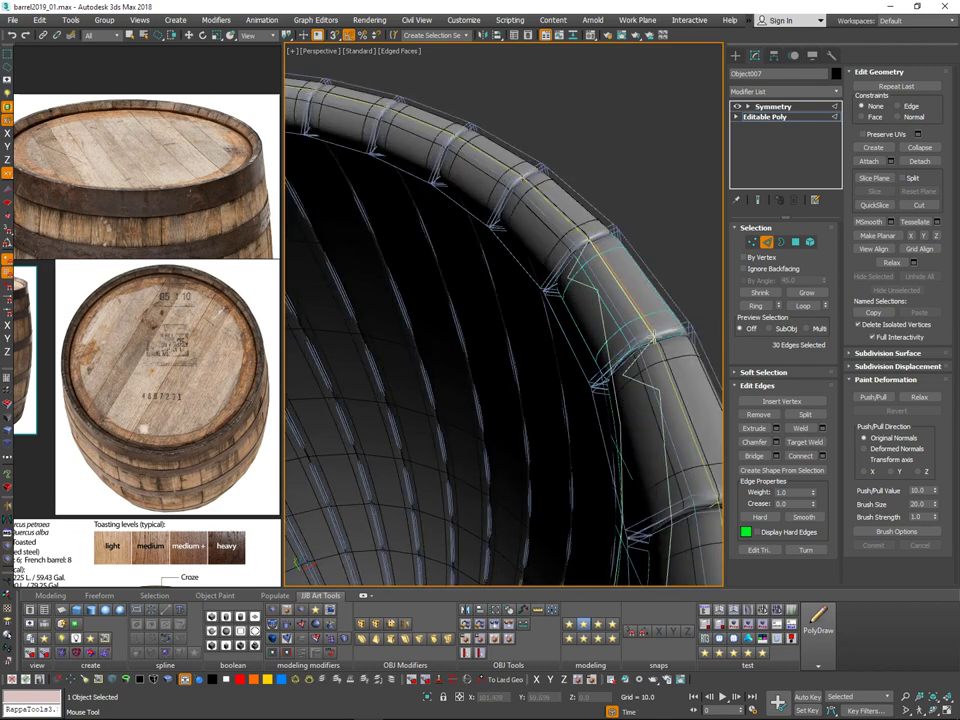
key("ctrl+z")
Step: Insert lengthwise support loops close to the inner and outer edges of the stave's thickness and turn smoothing on
left_click(643, 339)
key("ctrl+q")
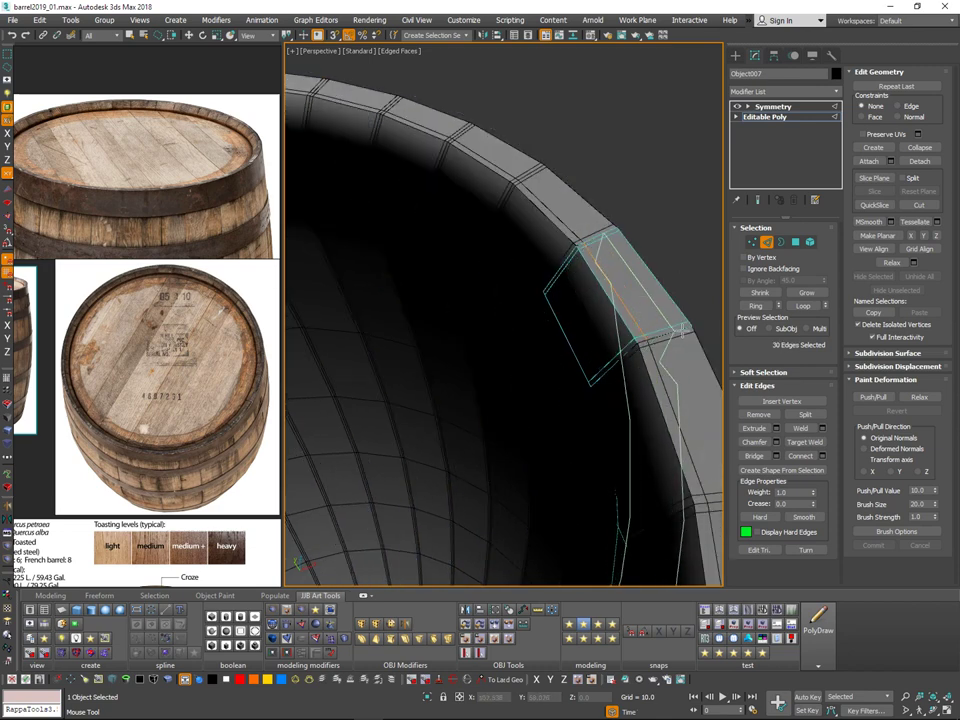
key("ctrl+q")
Step: Insert a support edge loop around the stave just below its top end
scroll(645, 337, "down", 3)
middle_click_drag(645, 337, 718, 315, "alt")
middle_click_drag(621, 267, 585, 227, "alt")
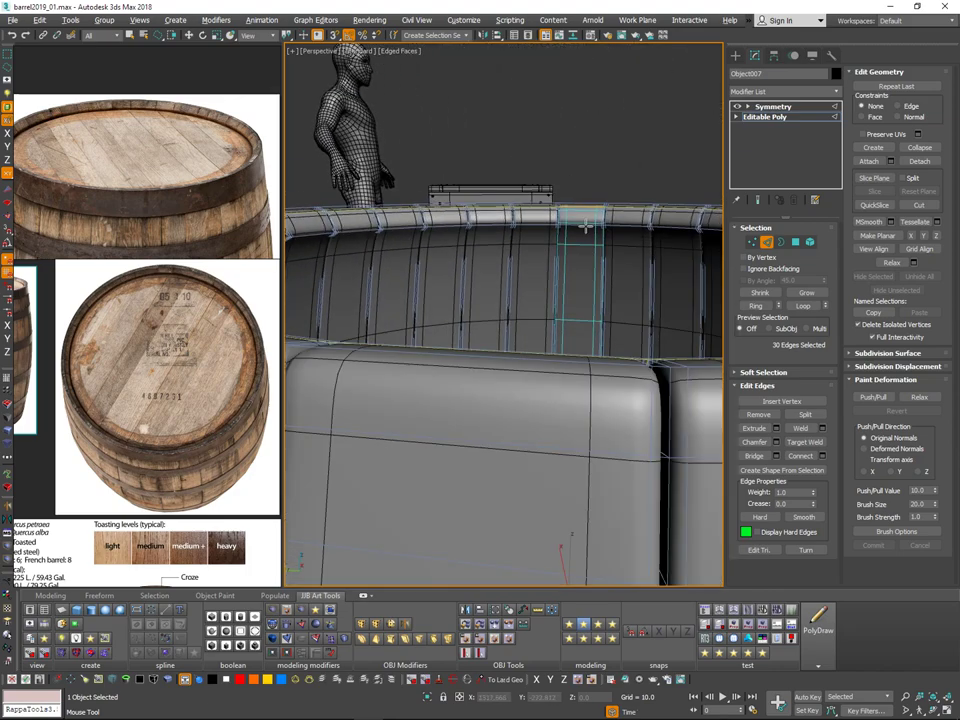
scroll(585, 227, "up", 4)
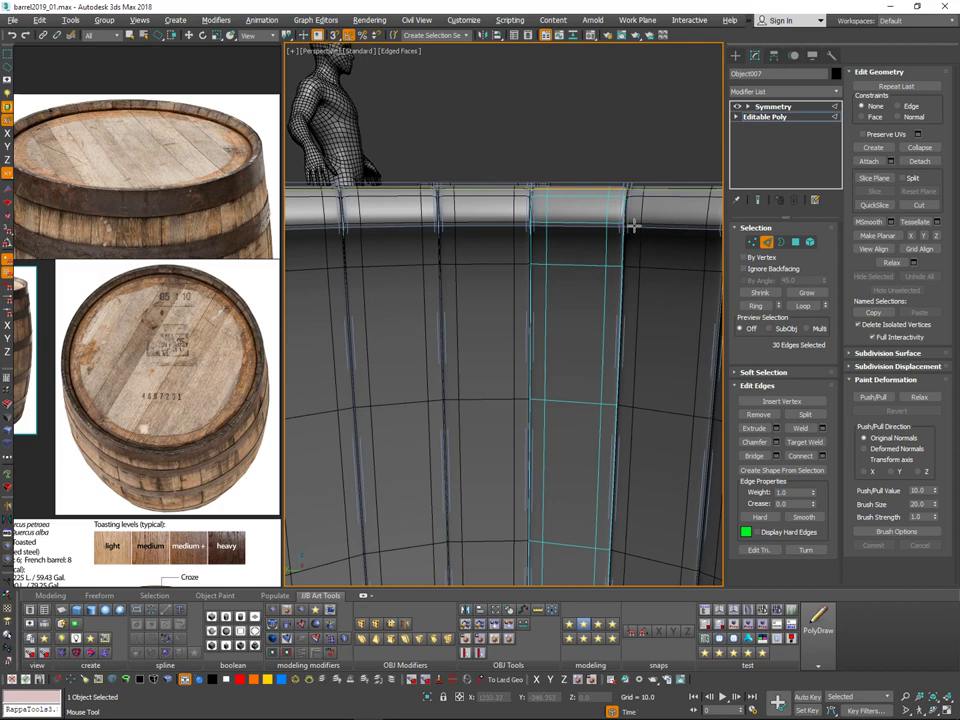
middle_click_drag(633, 230, 575, 250, "alt")
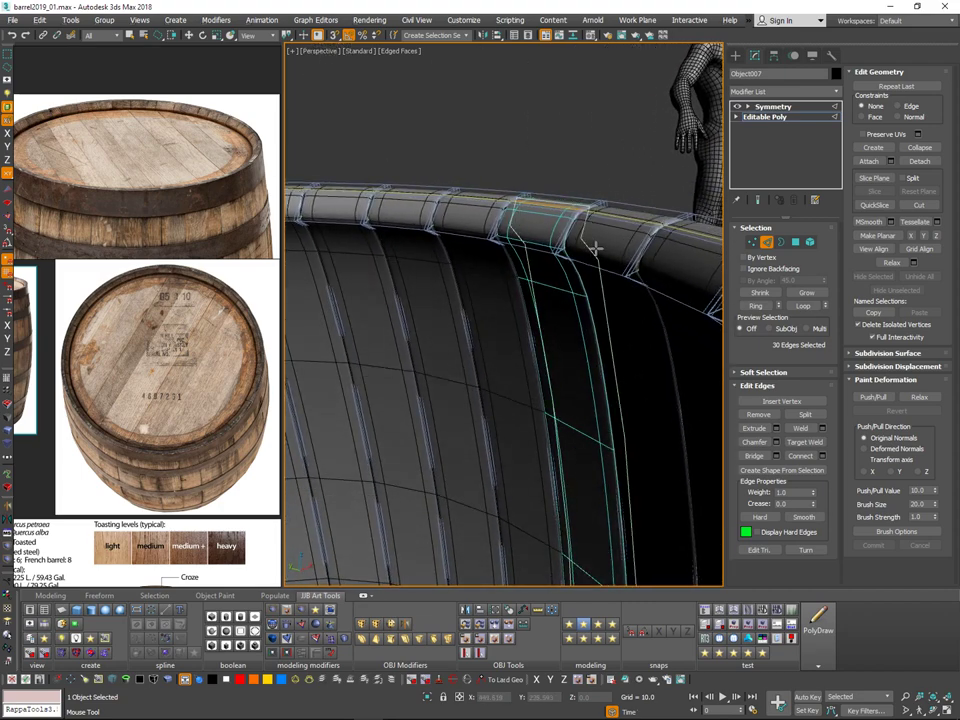
double_click(557, 249)
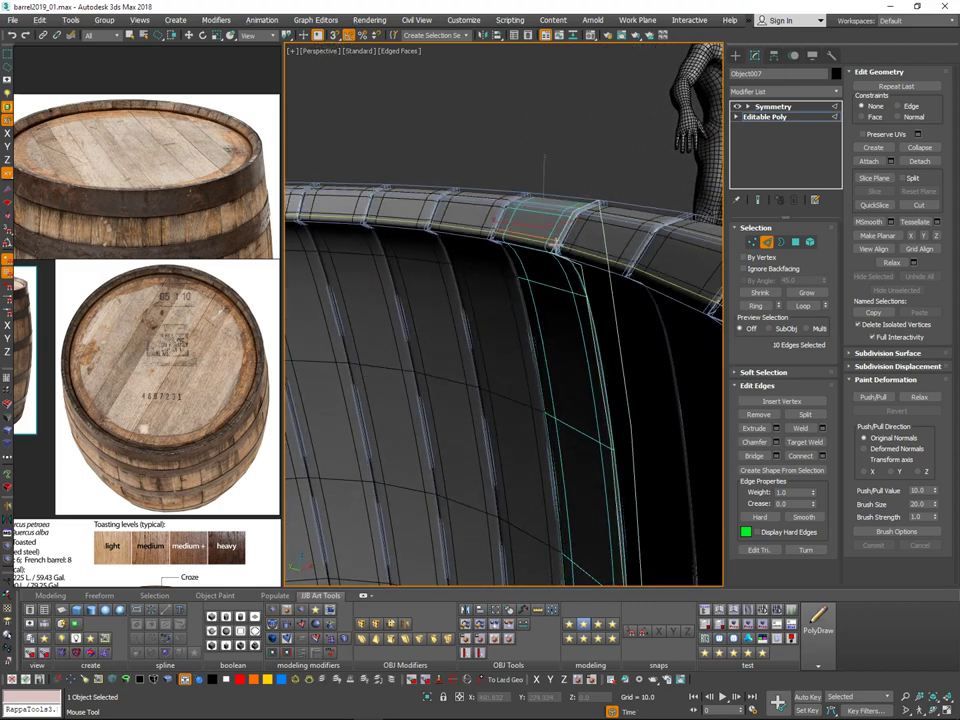
Step: Leave edge level, hide the edged faces, and examine the smoothed barrel's overall shape and silhouette
middle_click_drag(612, 246, 692, 268, "alt")
left_click(770, 246)
left_click(686, 217)
key("F4")
scroll(613, 216, "down", 5)
scroll(692, 268, "down", 3)
middle_click_drag(662, 390, 654, 246, "alt")
scroll(586, 316, "up", 5)
mouse_move(586, 316)
middle_mouse_down("alt")
mouse_move(594, 319)
mouse_move(602, 288)
mouse_move(600, 323)
mouse_move(596, 301)
middle_mouse_up("alt")
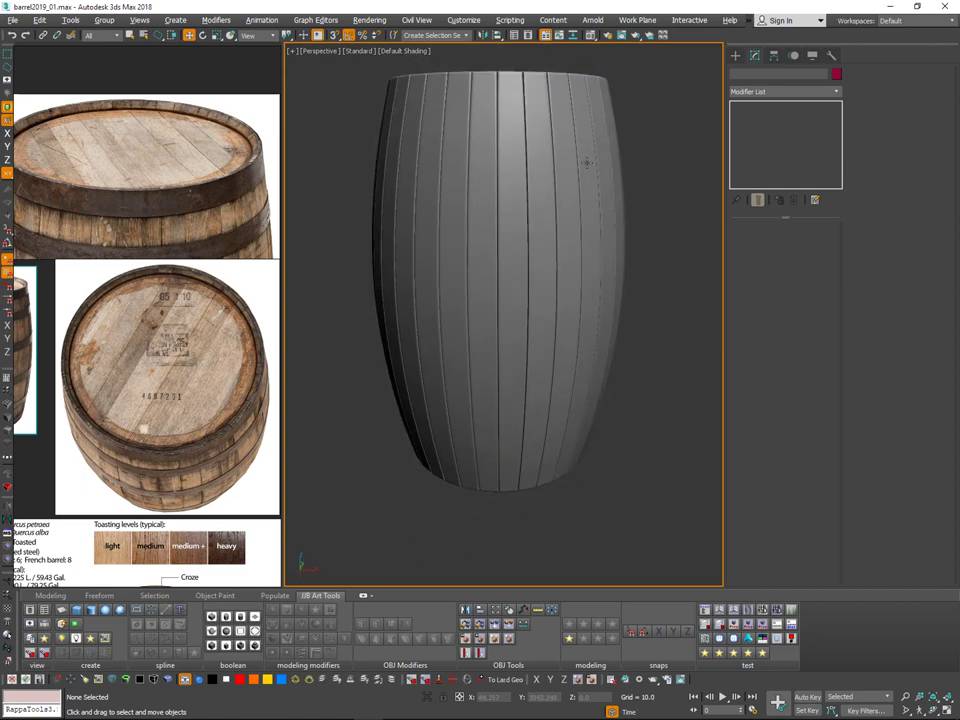
scroll(588, 186, "down", 5)
middle_click_drag(588, 188, 587, 216, "alt")
scroll(583, 221, "up", 3)
scroll(587, 216, "up", 2)
Step: Undo the last action and display the barrel with edged faces and nothing selected
key("ctrl+z")
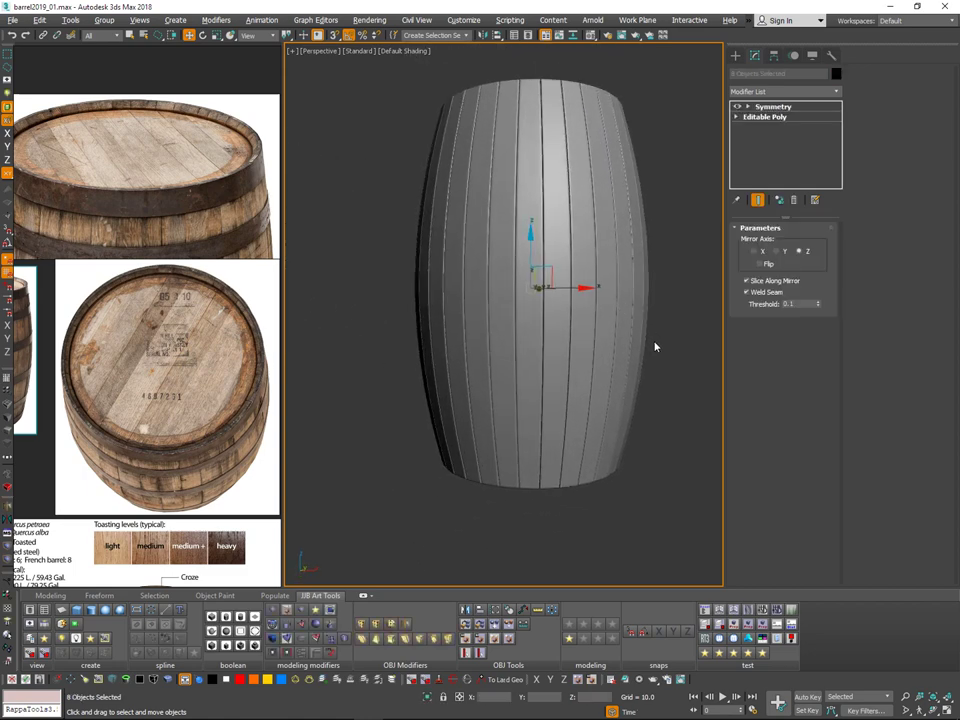
key("F4")
left_click(698, 160)
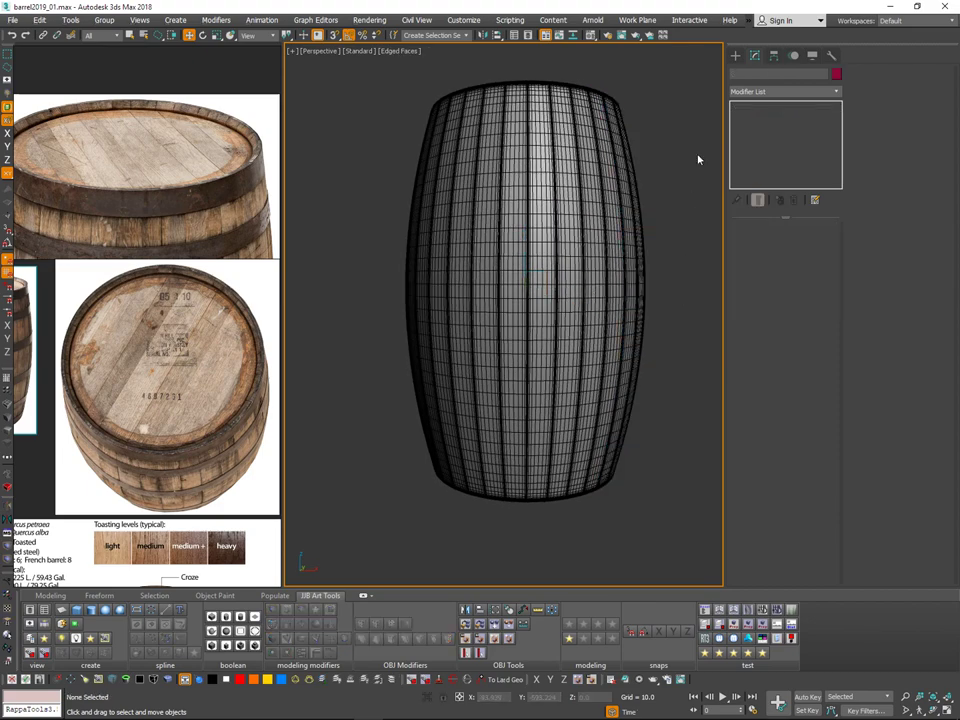
Step: Take the smoothing off all 32 staves, keeping Symmetry over Editable Poly, and clear the selection
left_click_drag(565, 301, 636, 226)
mouse_move(636, 226)
middle_mouse_down("alt")
mouse_move(630, 249)
mouse_move(632, 221)
mouse_move(641, 259)
middle_mouse_up("alt")
left_click(660, 233)
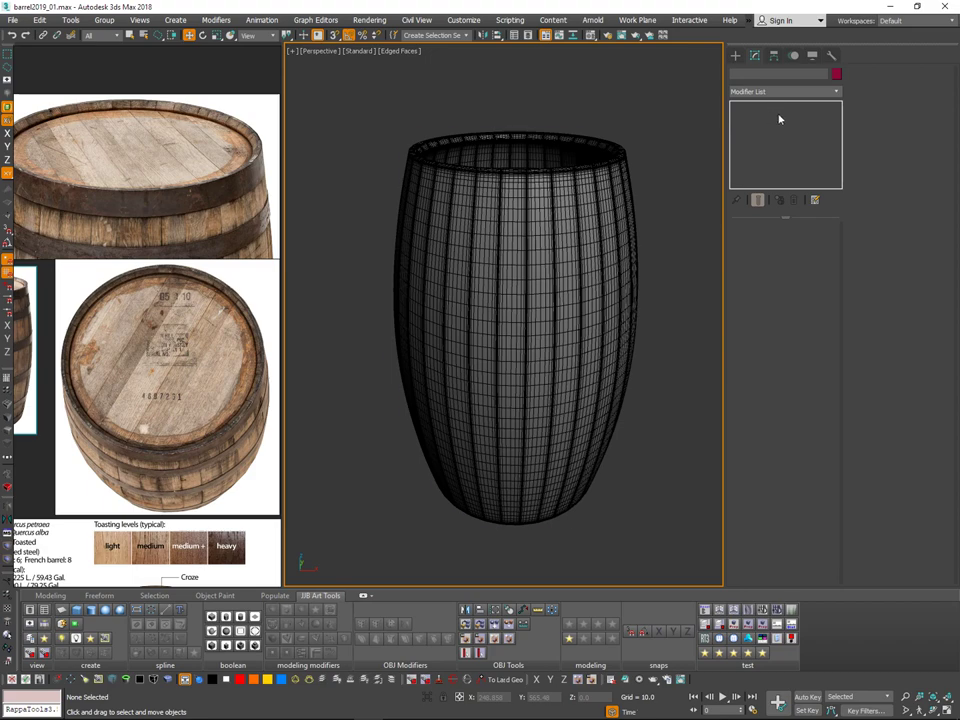
key("ctrl+z")
left_click(784, 117)
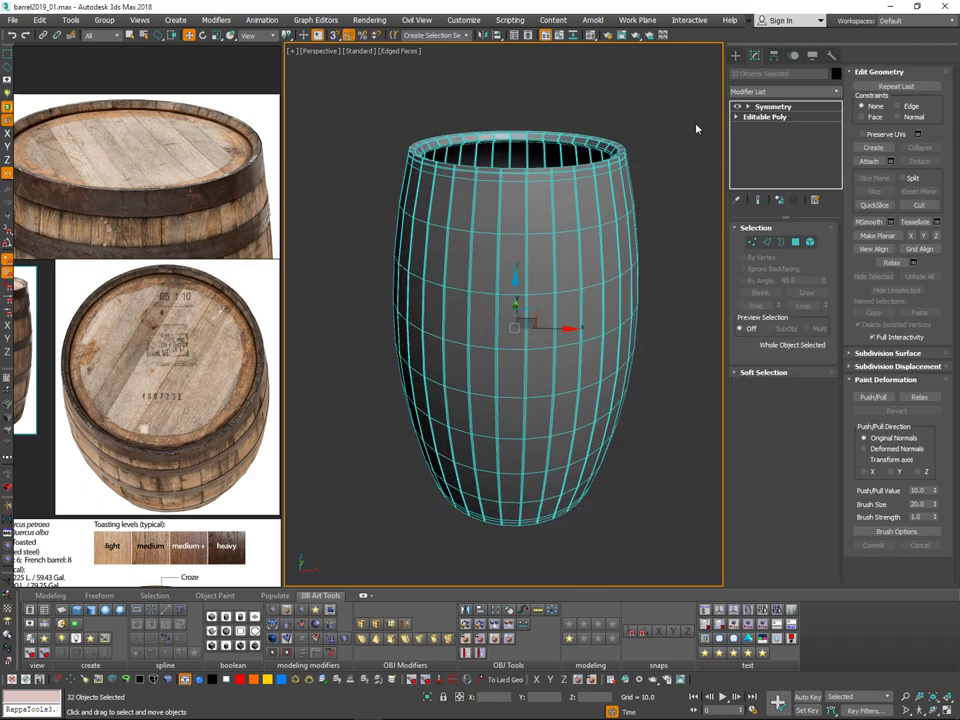
left_click(697, 129)
Step: Frame the barrel's open end from above and bring up the Standard Primitives creation tools
middle_click_drag(670, 155, 701, 250)
scroll(682, 206, "down", 4)
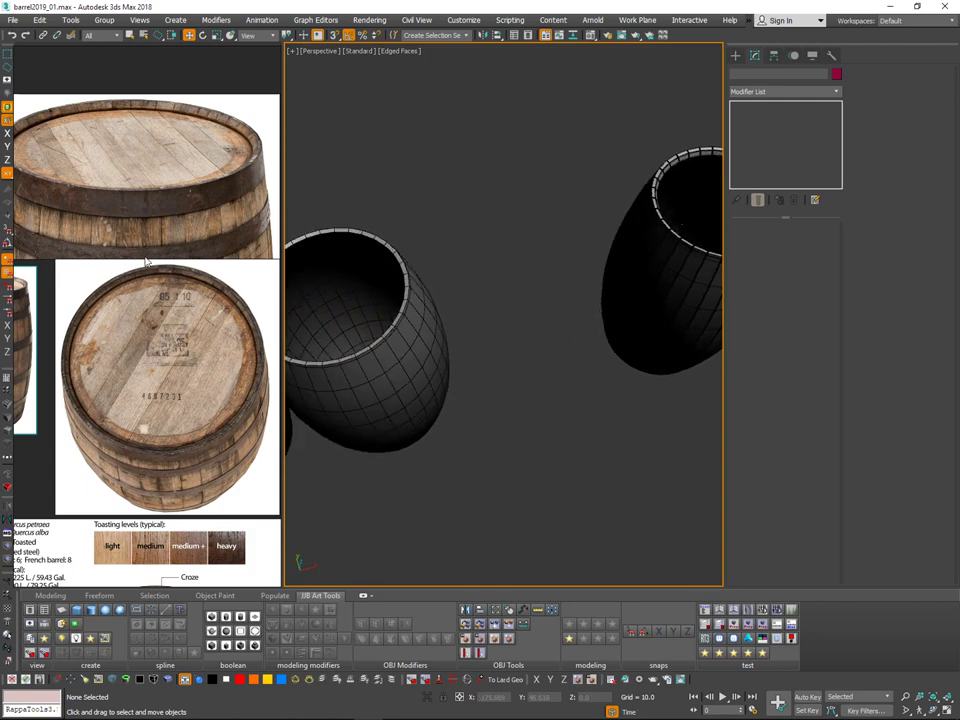
middle_click_drag(632, 278, 612, 298, "alt")
scroll(582, 223, "down", 2)
middle_click_drag(619, 242, 588, 277)
scroll(602, 261, "up", 4)
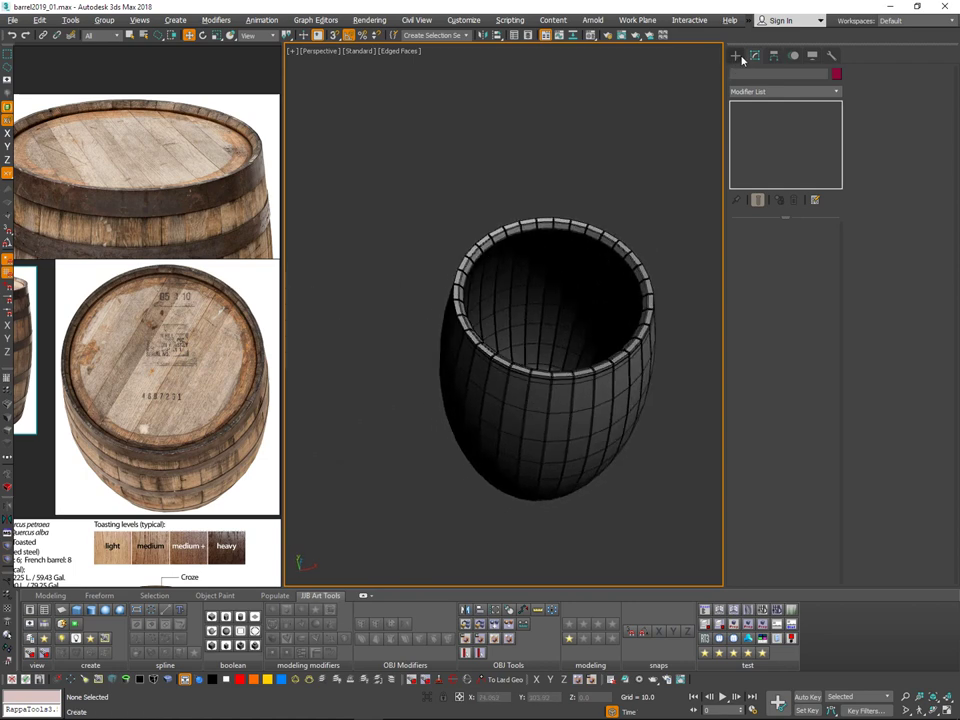
left_click(739, 57)
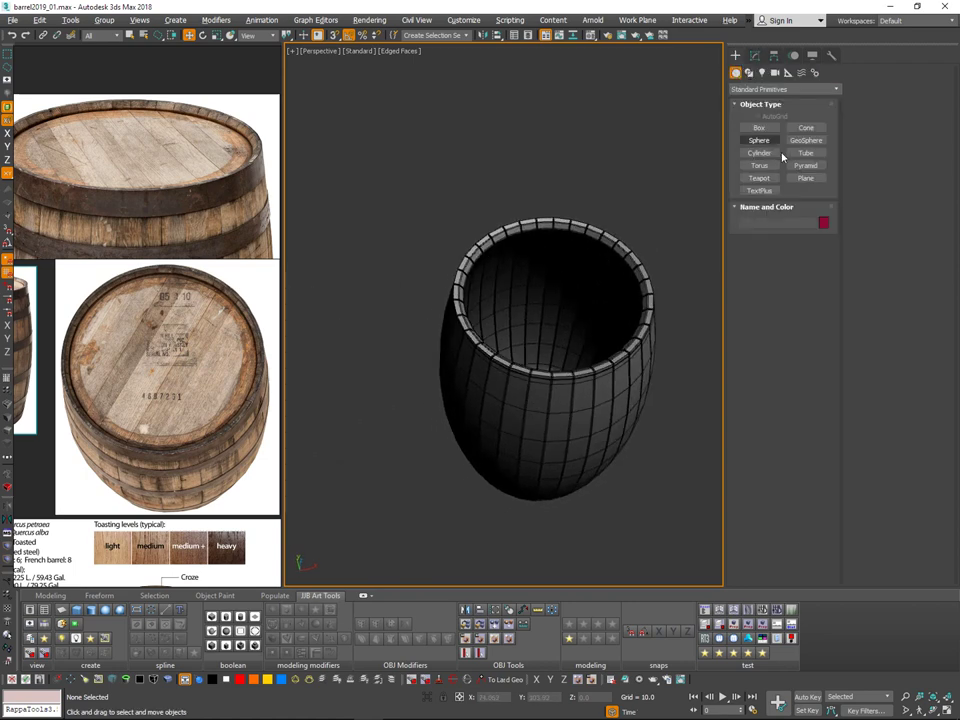
left_click(752, 89)
left_click(739, 73)
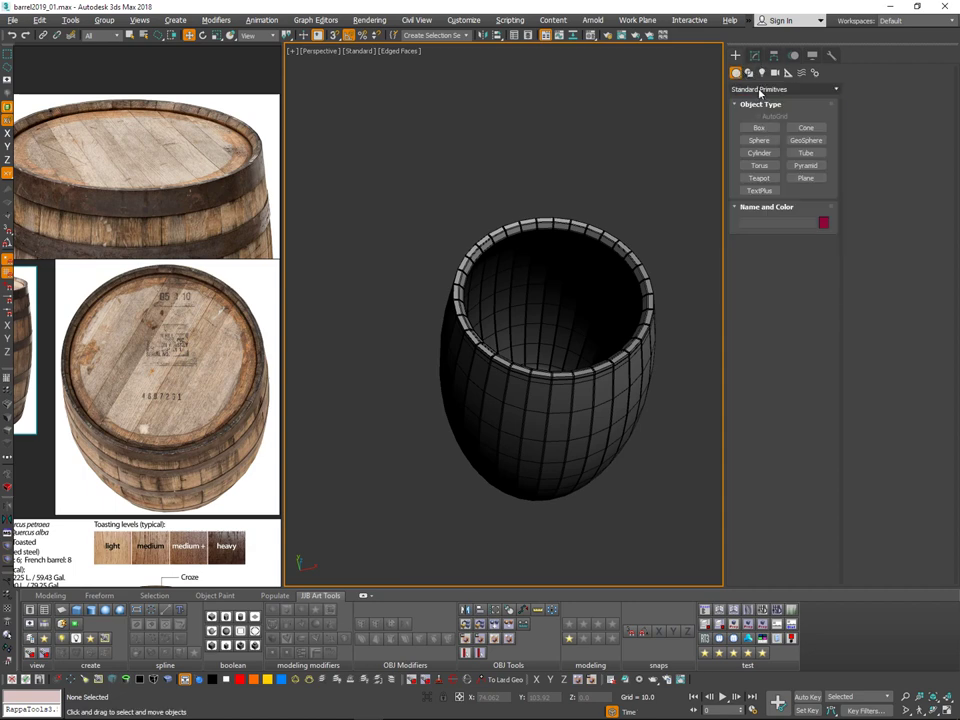
left_click(757, 90)
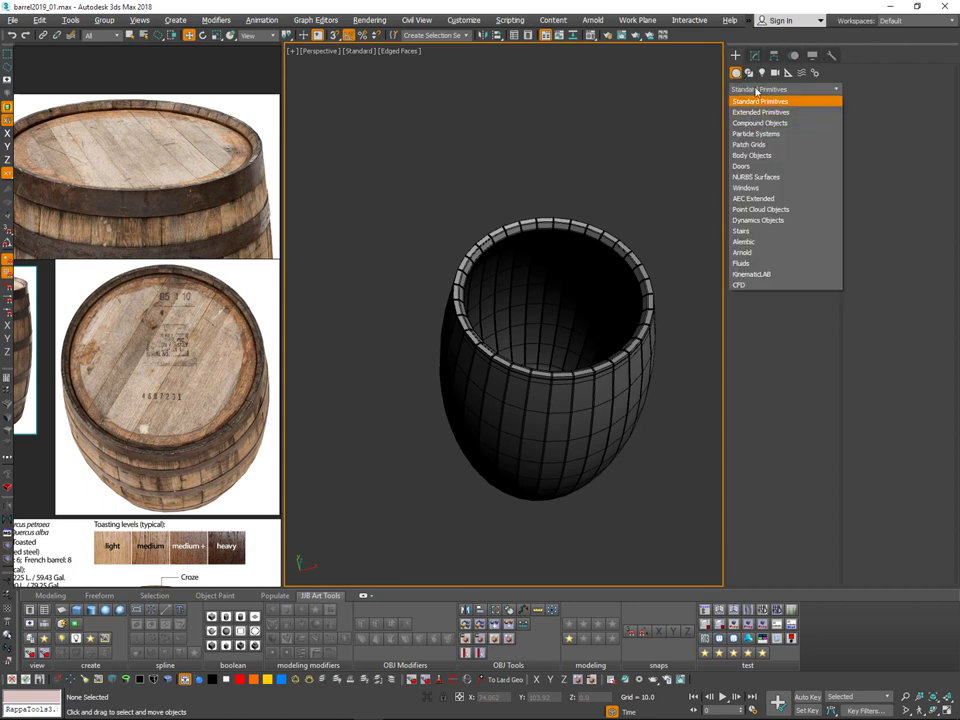
Step: Switch to the Top view and frame the barrel's circular opening
middle_click_drag(175, 291, 202, 213)
middle_click_drag(567, 301, 530, 115)
scroll(544, 252, "down", 5)
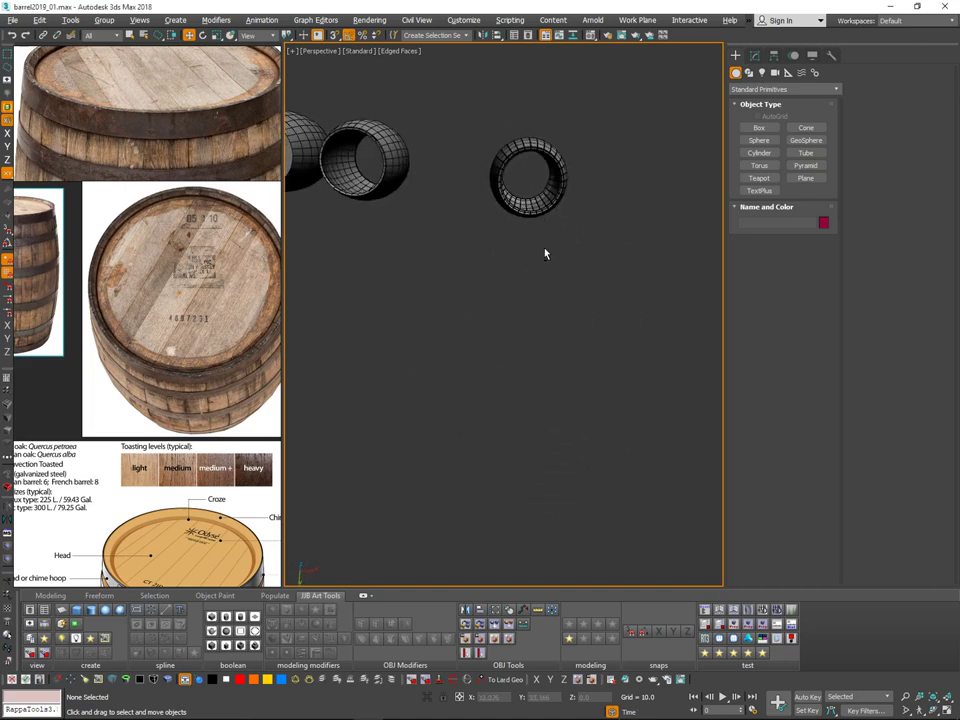
middle_click_drag(544, 252, 591, 216, "alt")
scroll(542, 334, "up", 4)
left_click(760, 130)
middle_click_drag(538, 276, 499, 269, "alt")
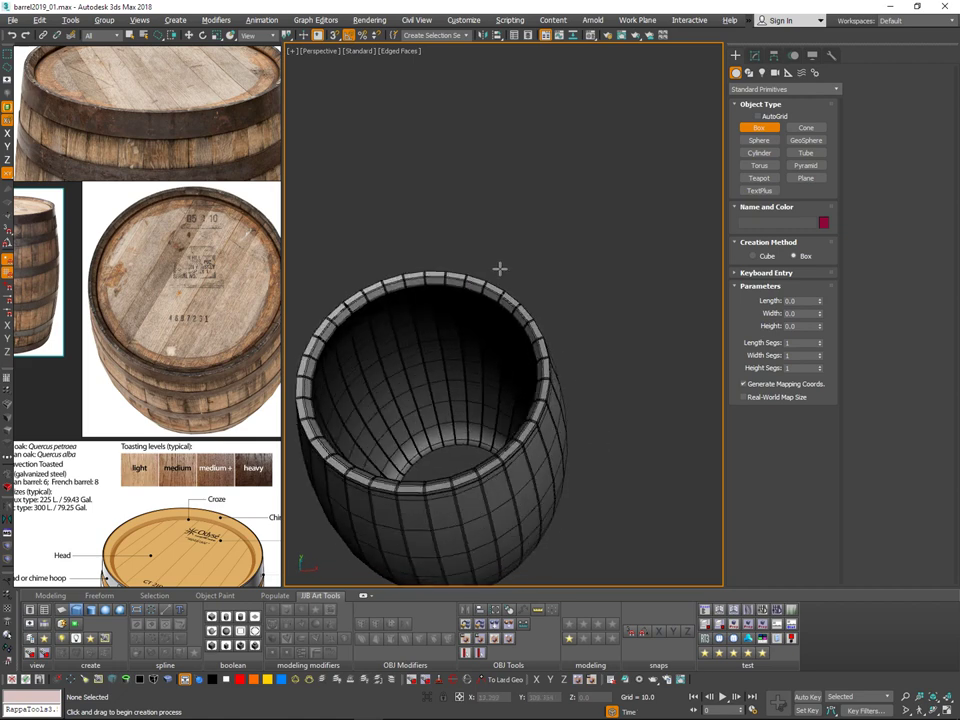
key("v")
key("t")
scroll(507, 281, "up", 4)
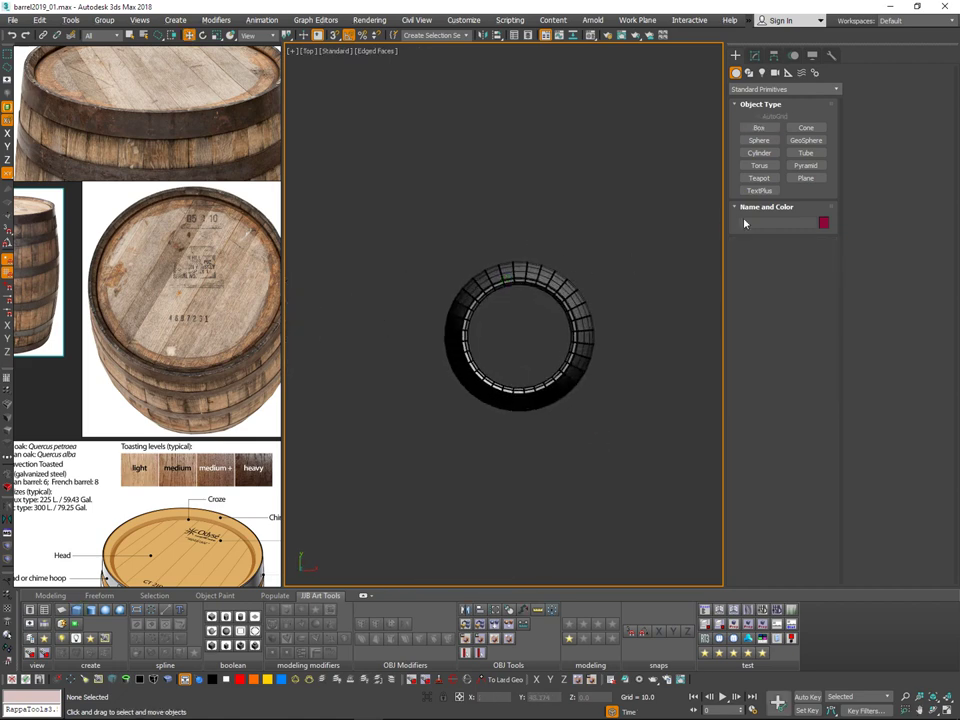
scroll(552, 318, "up", 5)
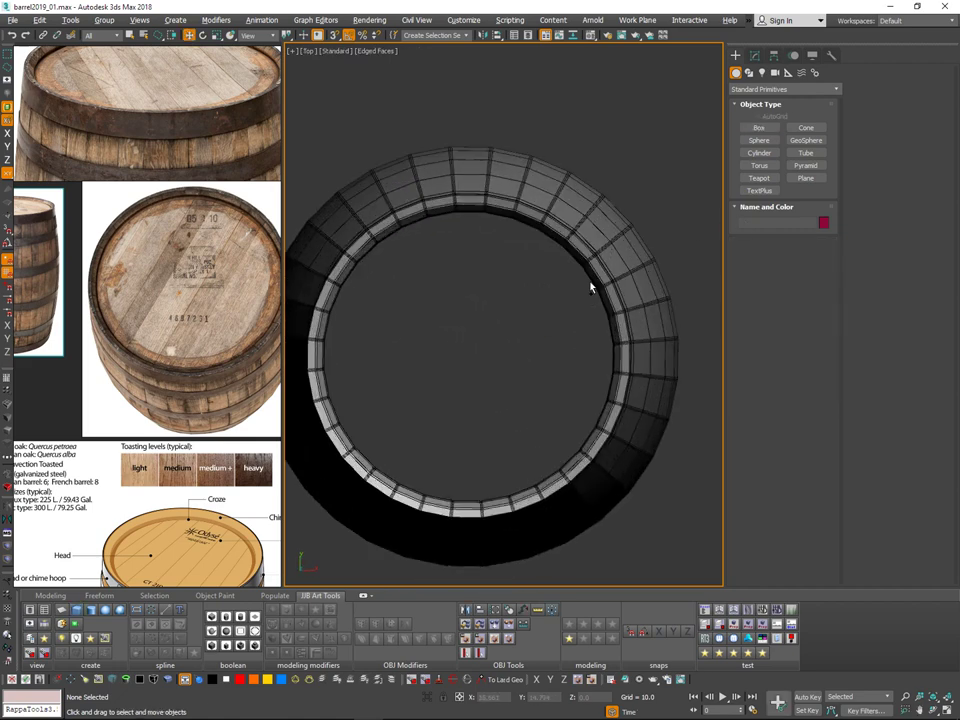
Step: Compare the plank layout of the barrel head in the reference photos with the model's opening seen from above
left_click(747, 130)
middle_click_drag(355, 363, 463, 366)
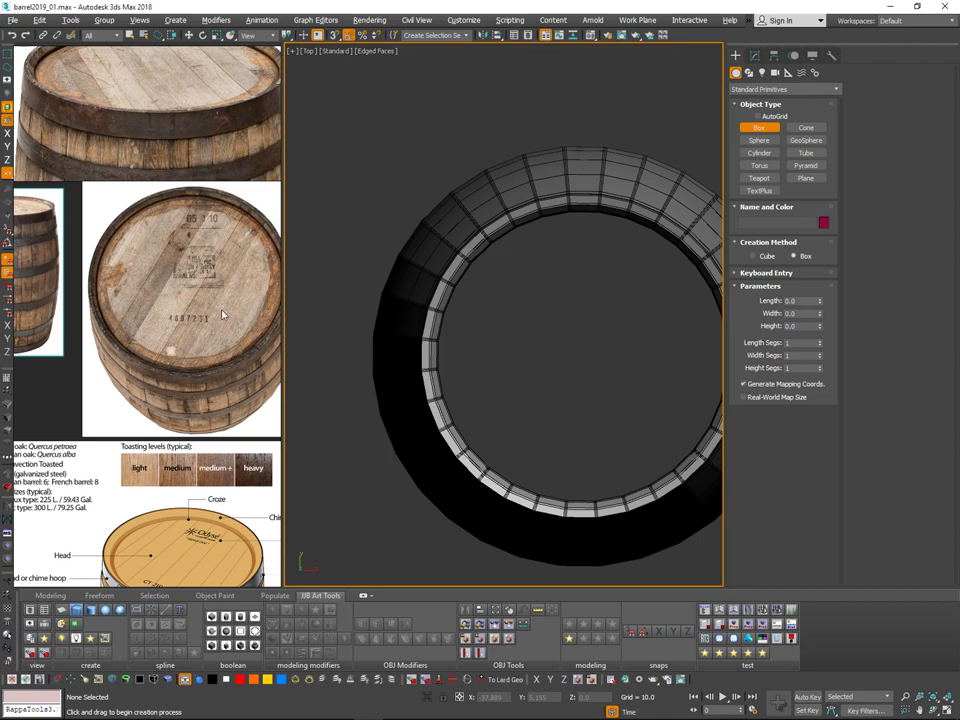
middle_click_drag(219, 174, 214, 237)
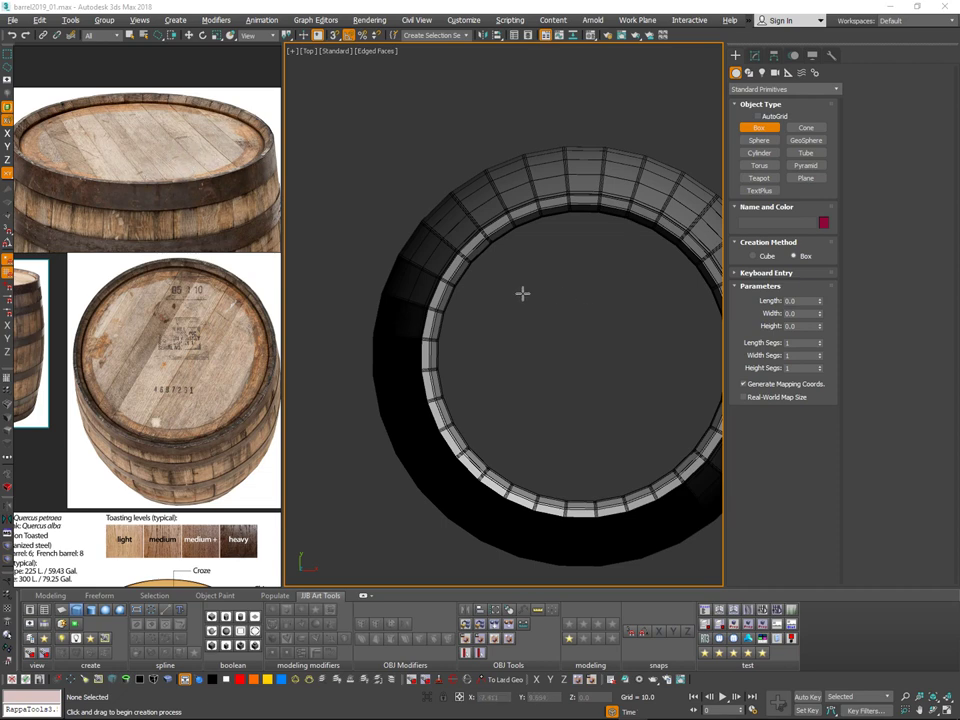
middle_click_drag(500, 294, 414, 267)
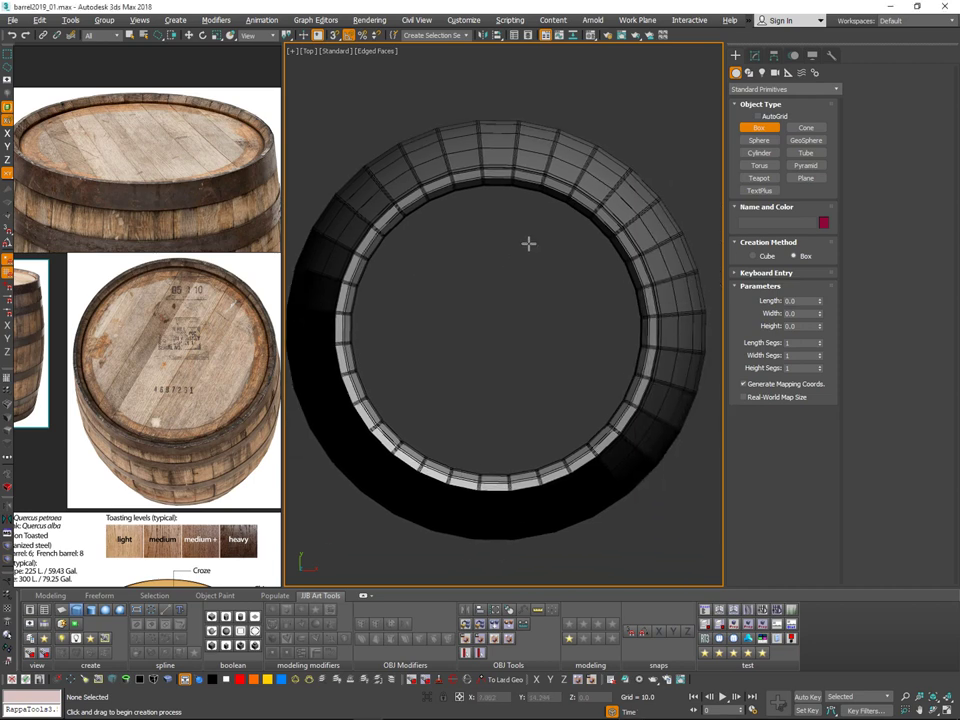
scroll(529, 245, "down", 6)
middle_click_drag(208, 397, 218, 267)
middle_click_drag(180, 421, 303, 468)
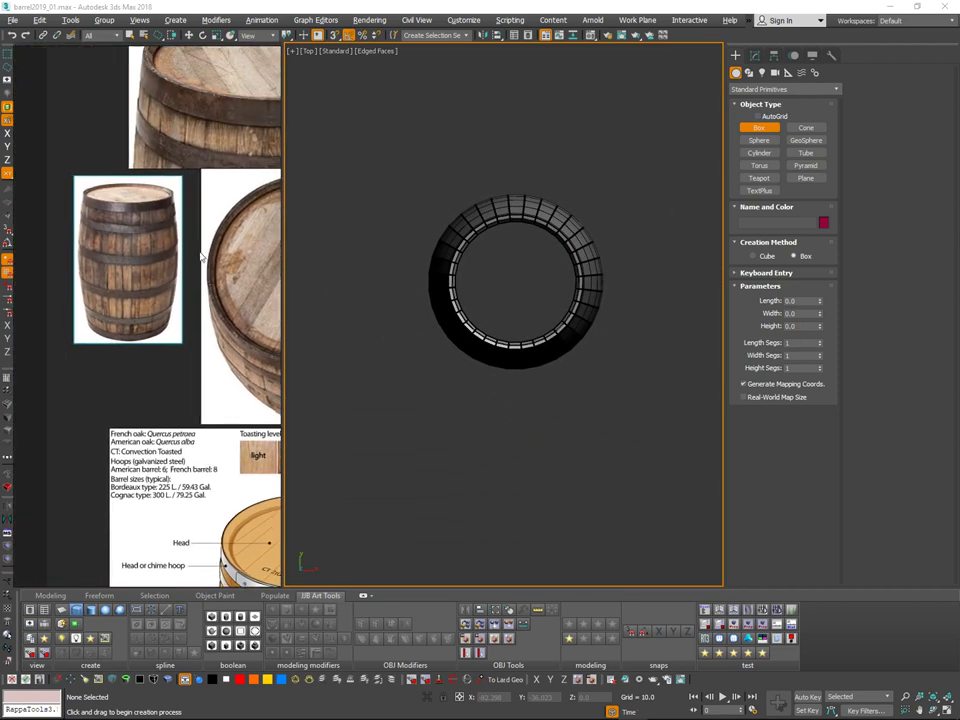
middle_click_drag(216, 267, 220, 272)
middle_click_drag(500, 311, 518, 279)
scroll(538, 261, "up", 4)
middle_click_drag(602, 205, 672, 185)
scroll(585, 198, "up", 4)
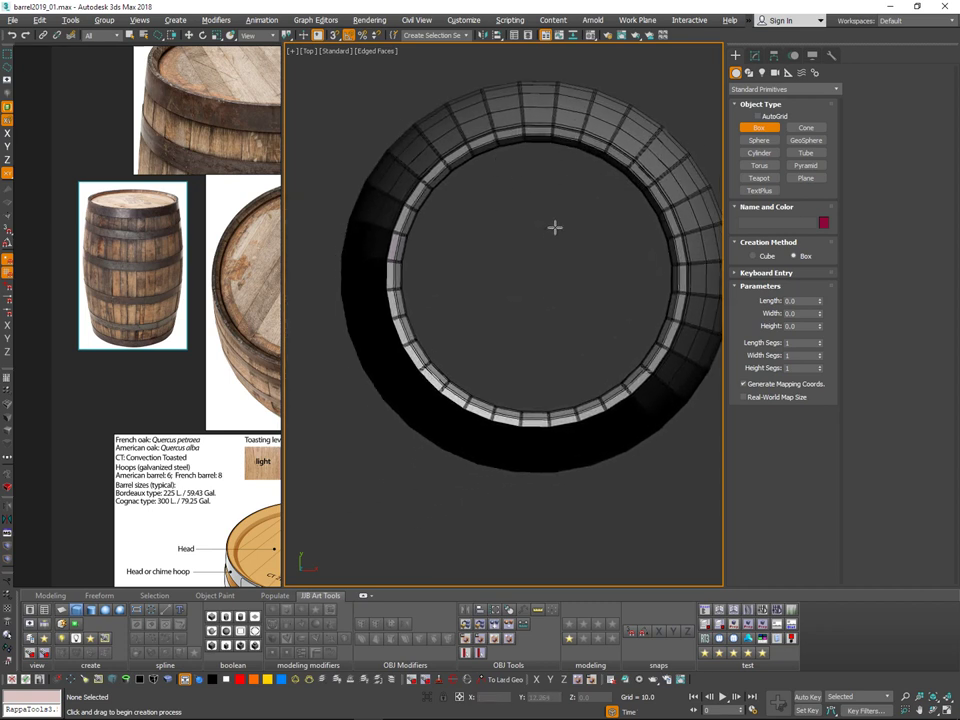
middle_click_drag(555, 227, 620, 229)
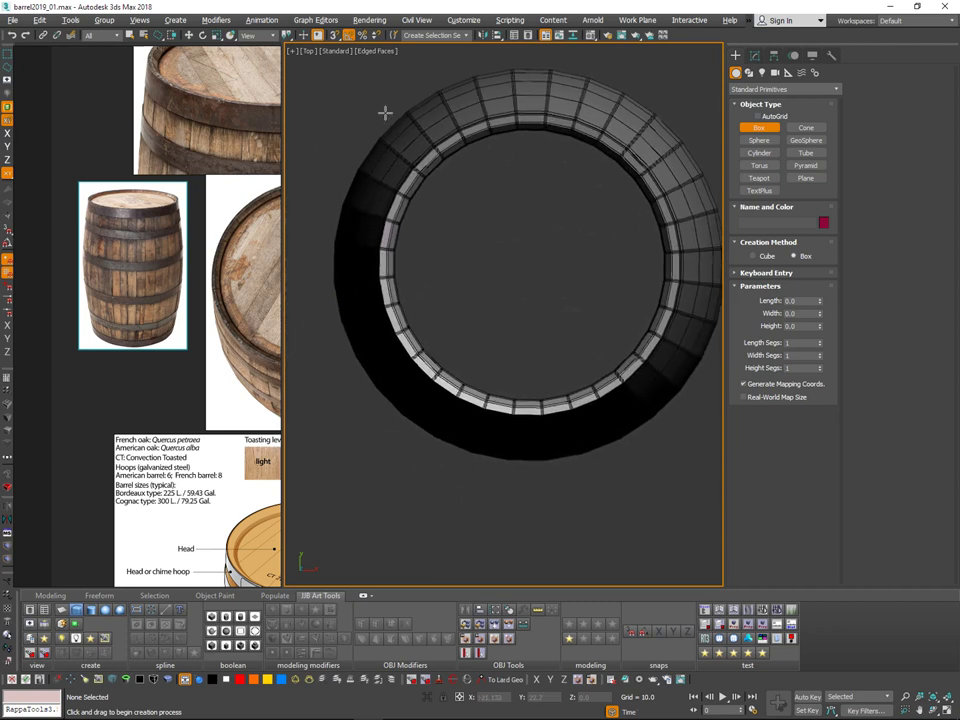
left_click_drag(391, 117, 413, 387)
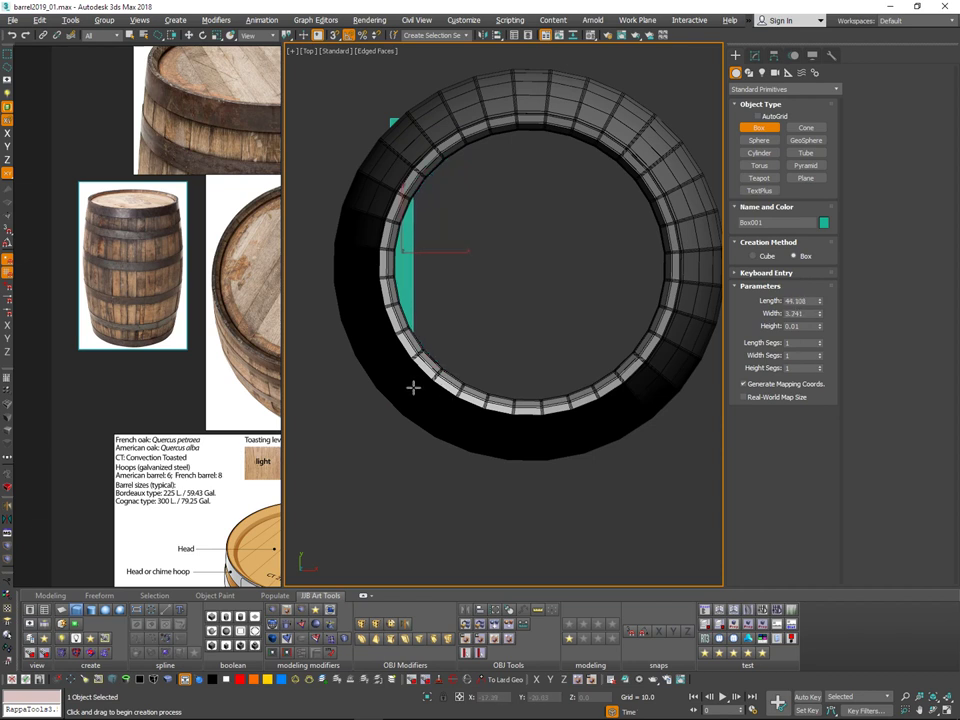
key("Delete")
Step: Change the view from above to orthographic and turn on the home grid
middle_click_drag(459, 247, 453, 264)
left_click(814, 180)
middle_click_drag(553, 189, 570, 188)
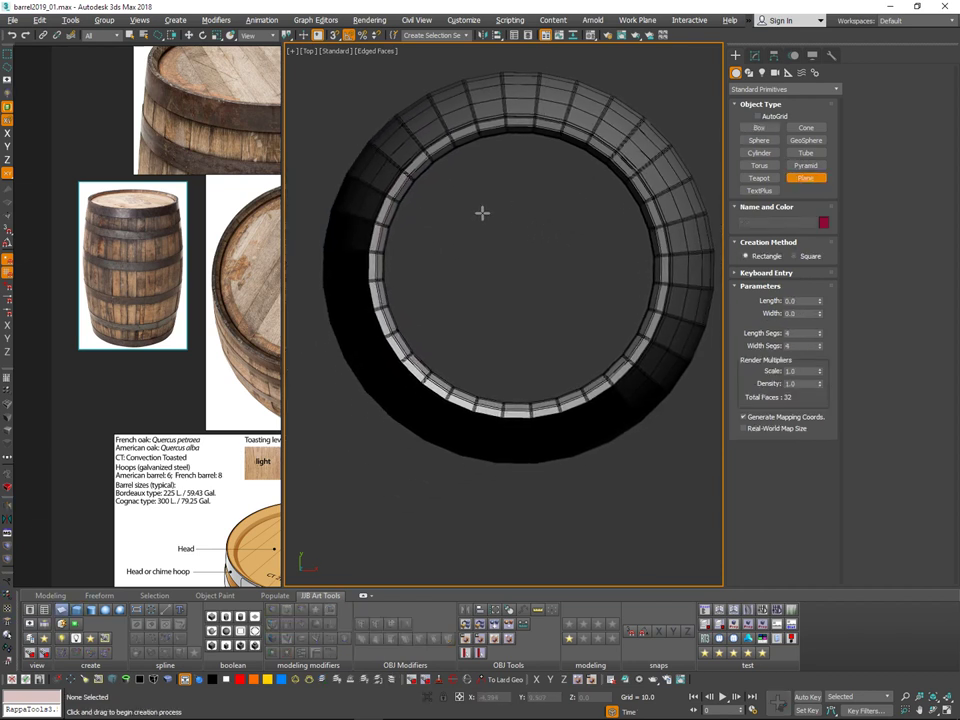
right_click(494, 216)
key("p")
middle_click_drag(506, 216, 533, 270)
scroll(526, 238, "down", 3)
key("g")
key("u")
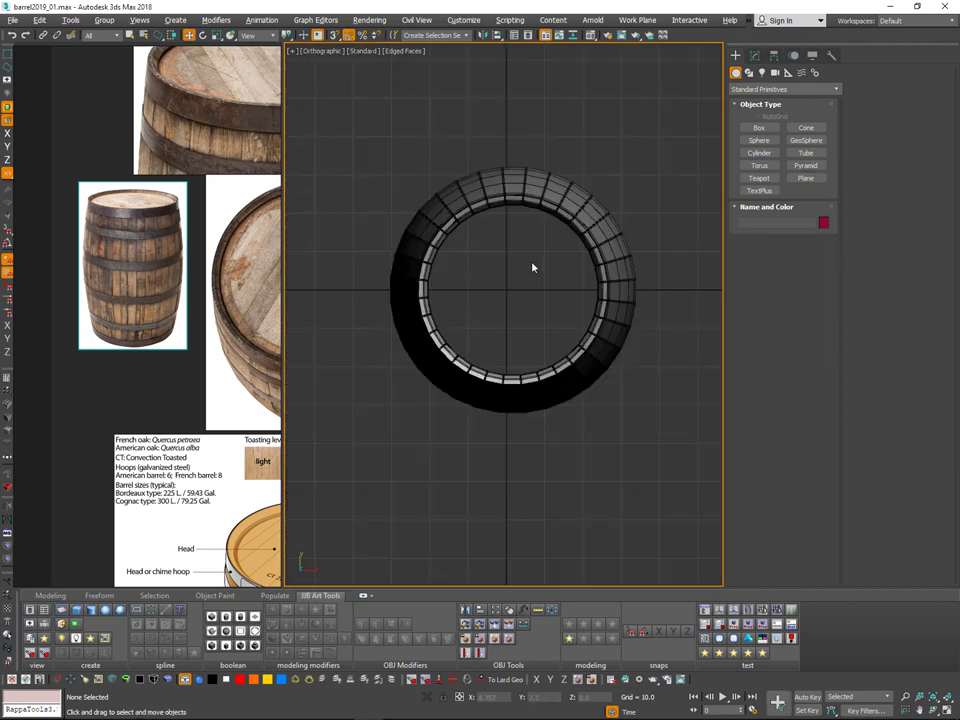
scroll(526, 261, "up", 2)
Step: In wireframe display, draw a narrow plane about 59.3 long and 8.1 wide over the barrel, with one width segment
left_click(805, 182)
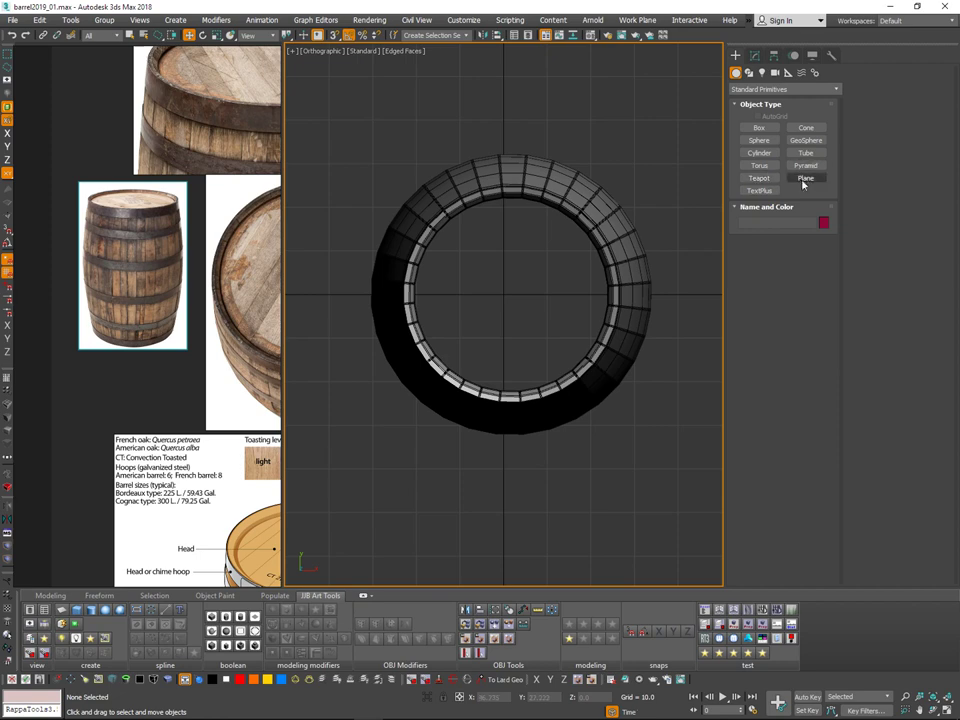
middle_click_drag(512, 225, 492, 249)
key("F3")
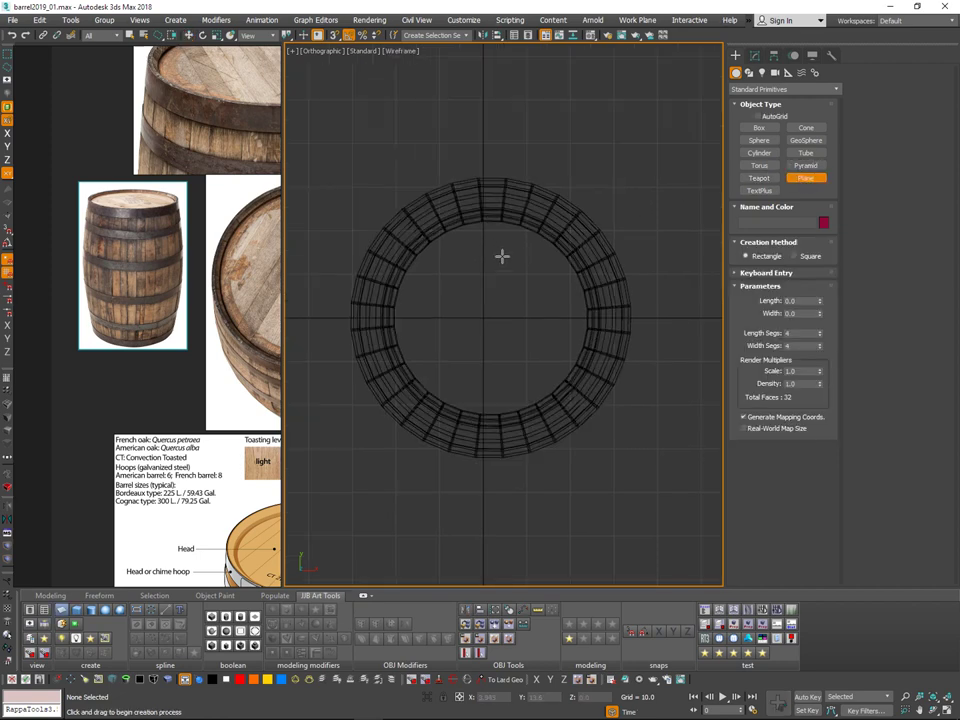
scroll(409, 230, "up", 2)
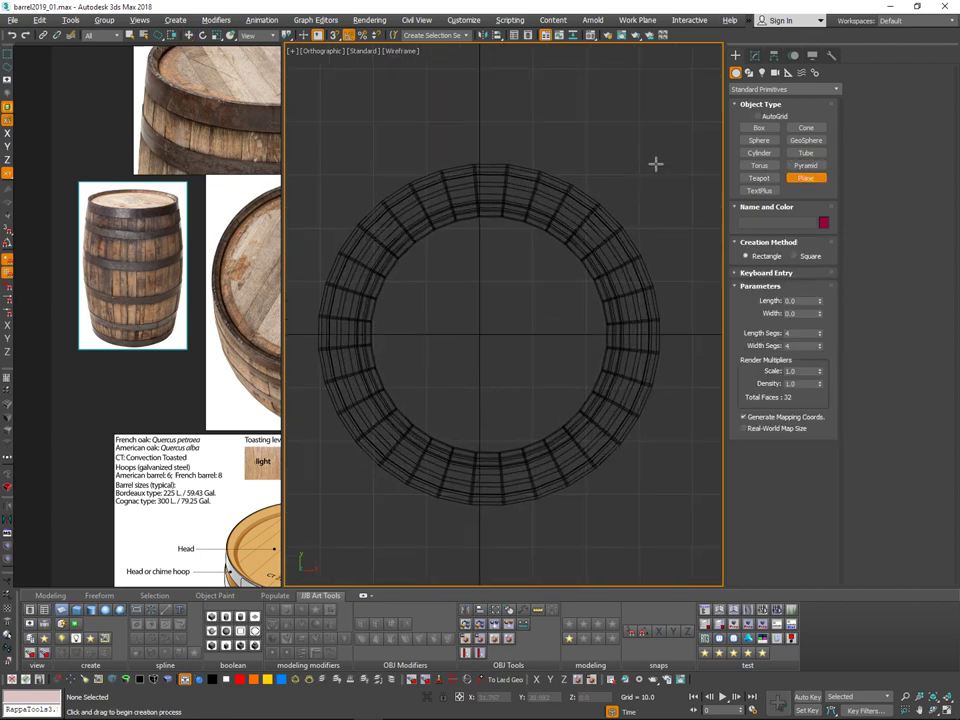
left_click_drag(655, 163, 615, 477)
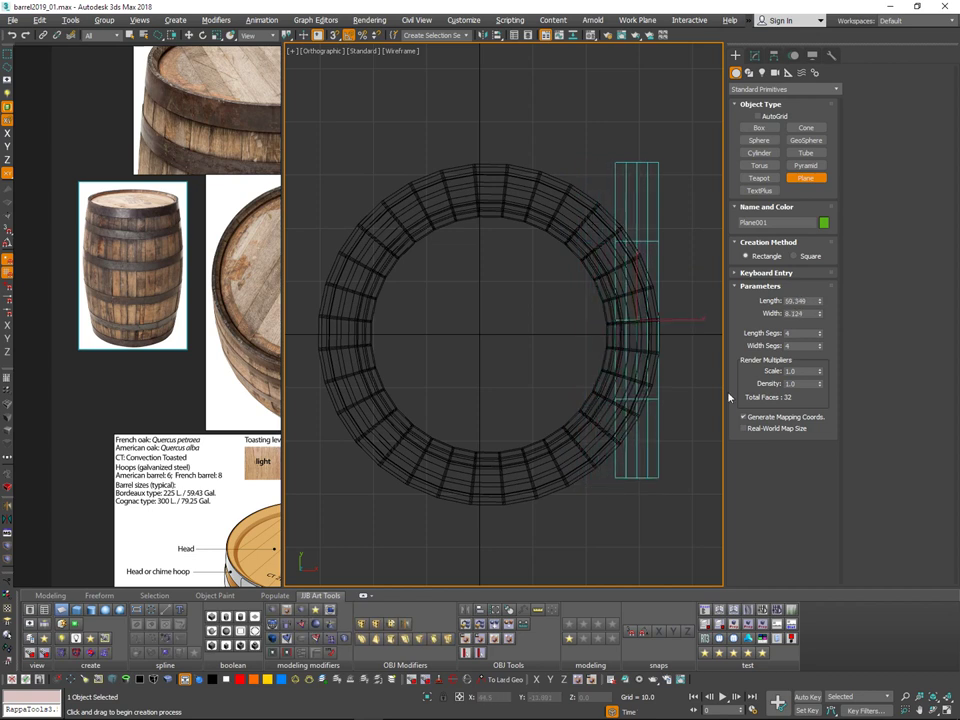
right_click(820, 346)
Step: Move the plane along X until its long edge snaps to the central grid line, and reduce its length segments to 1
middle_click_drag(621, 321, 562, 331)
key("w")
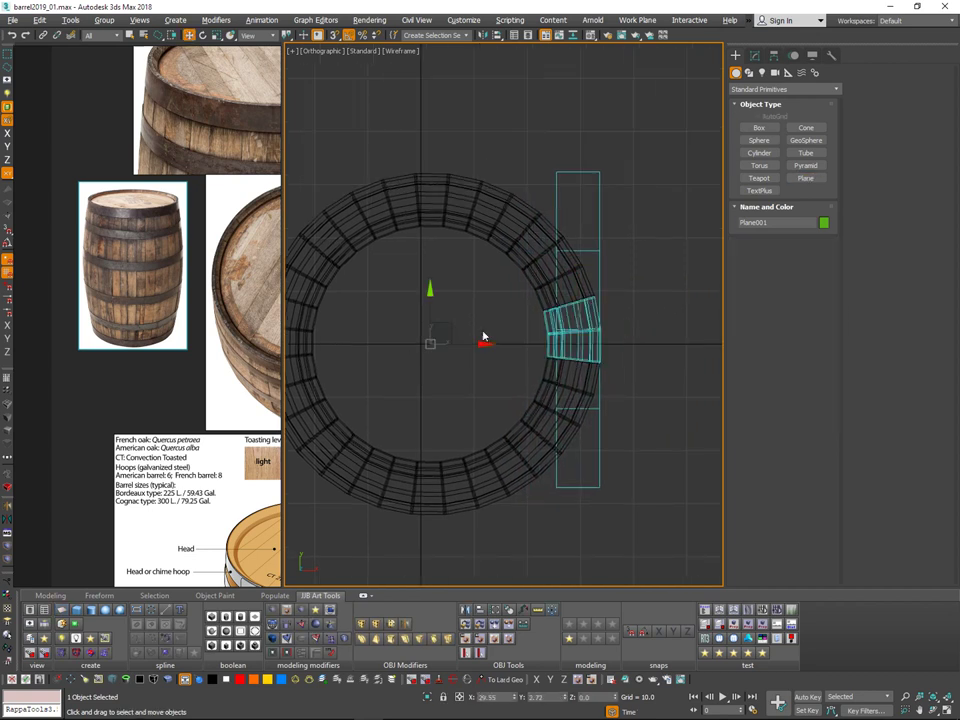
left_click_drag(617, 330, 395, 363)
key("s")
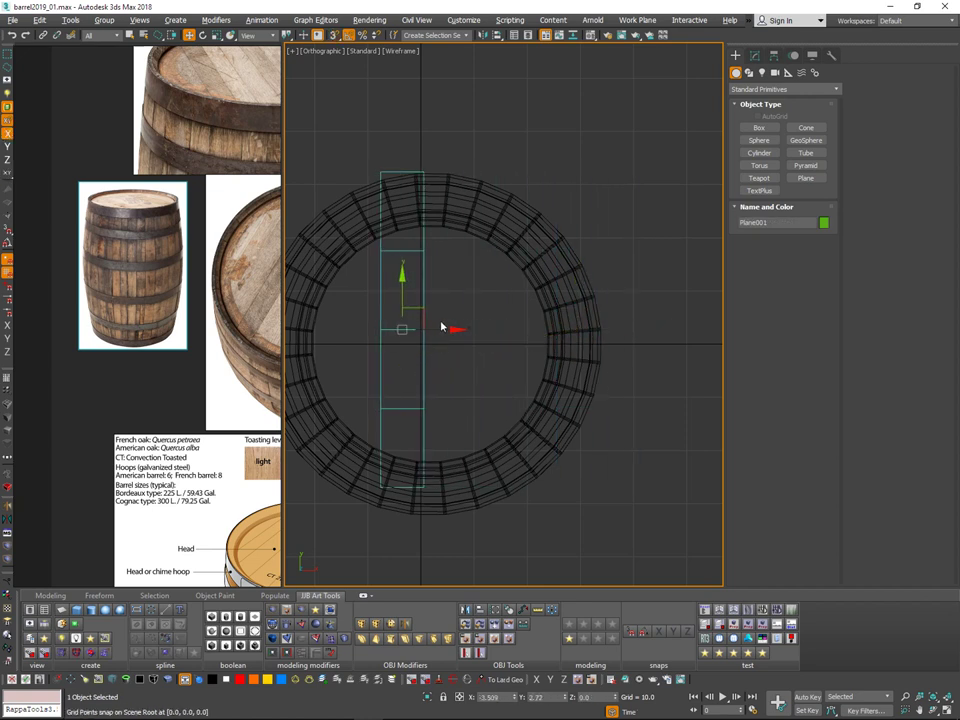
mouse_move(441, 328)
left_mouse_down()
mouse_move(450, 329)
mouse_move(434, 331)
left_mouse_up()
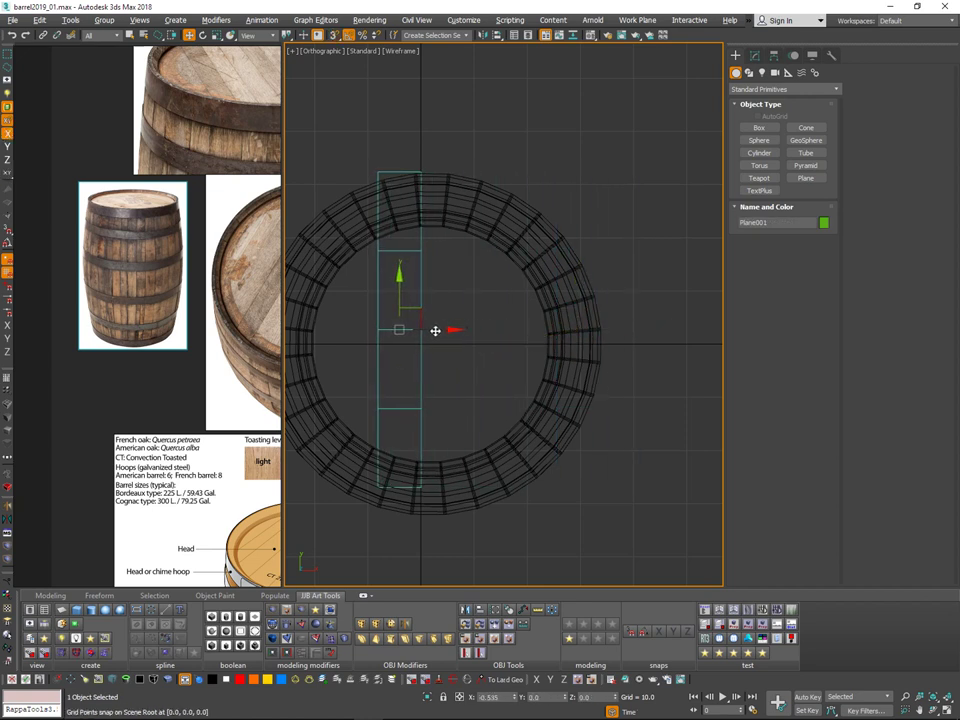
left_click(756, 56)
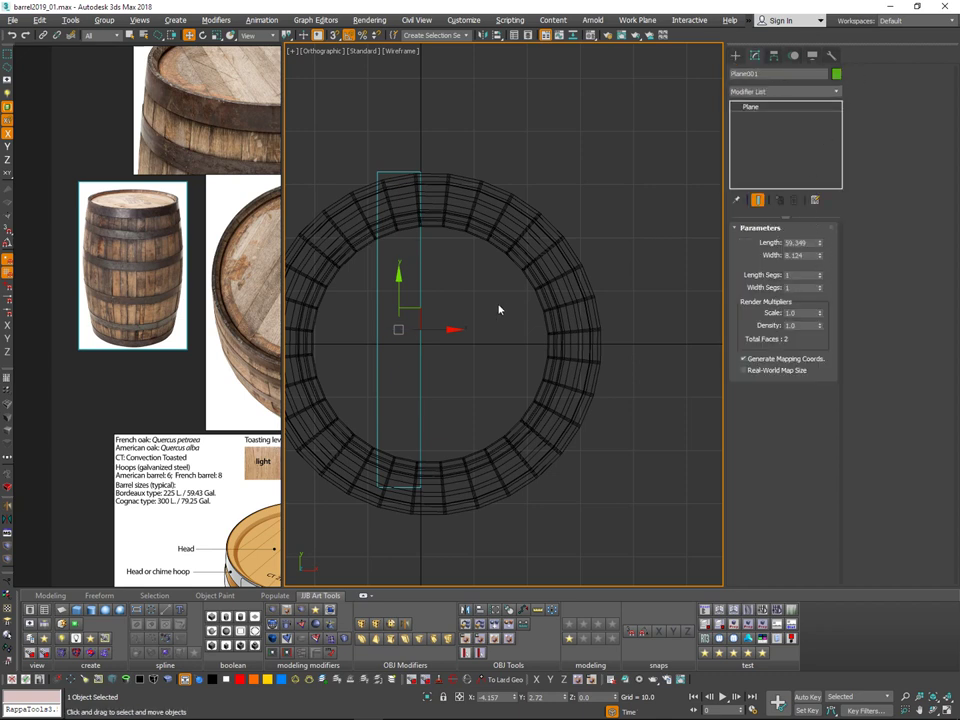
Step: Clone the plane along X as one independent copy beside the original and isolate both planes
left_click_drag(442, 331, 486, 330, "shift")
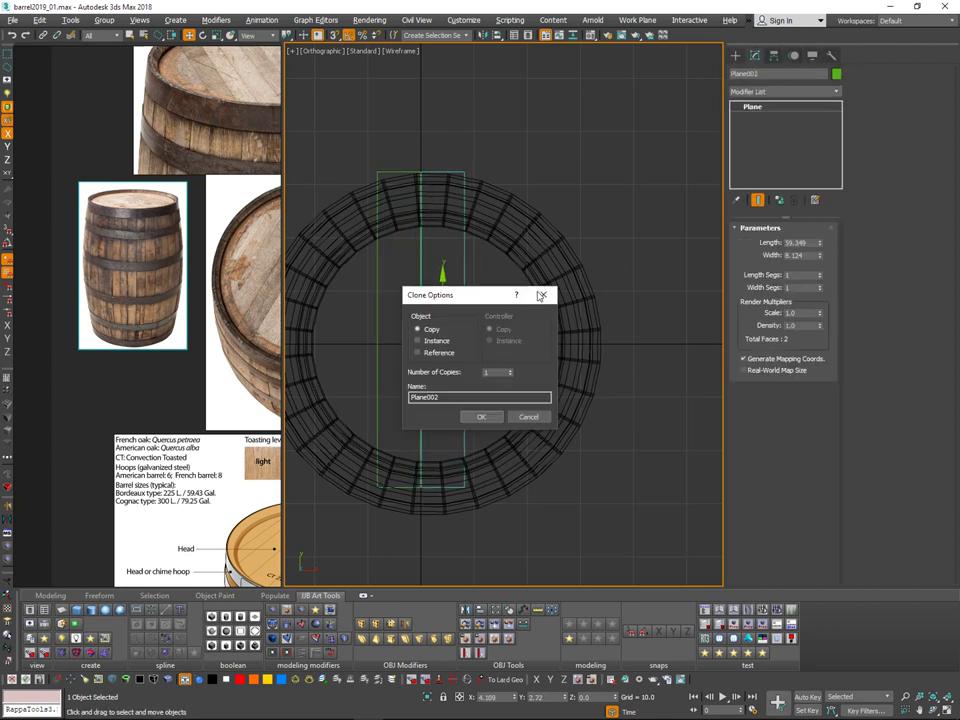
left_click(481, 416)
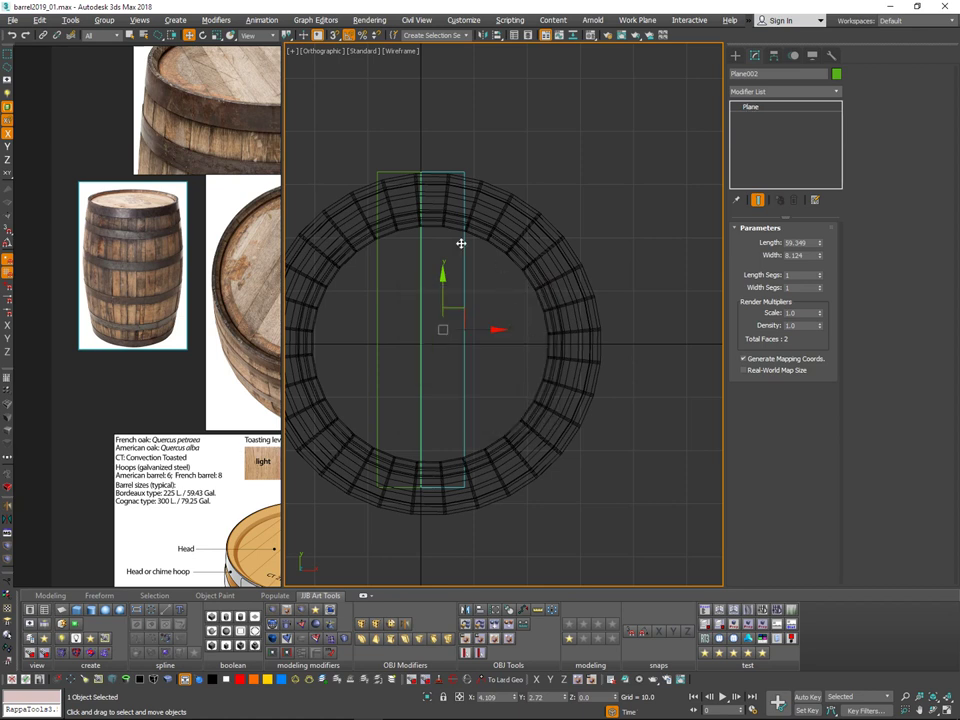
left_click_drag(489, 328, 498, 327)
key("s")
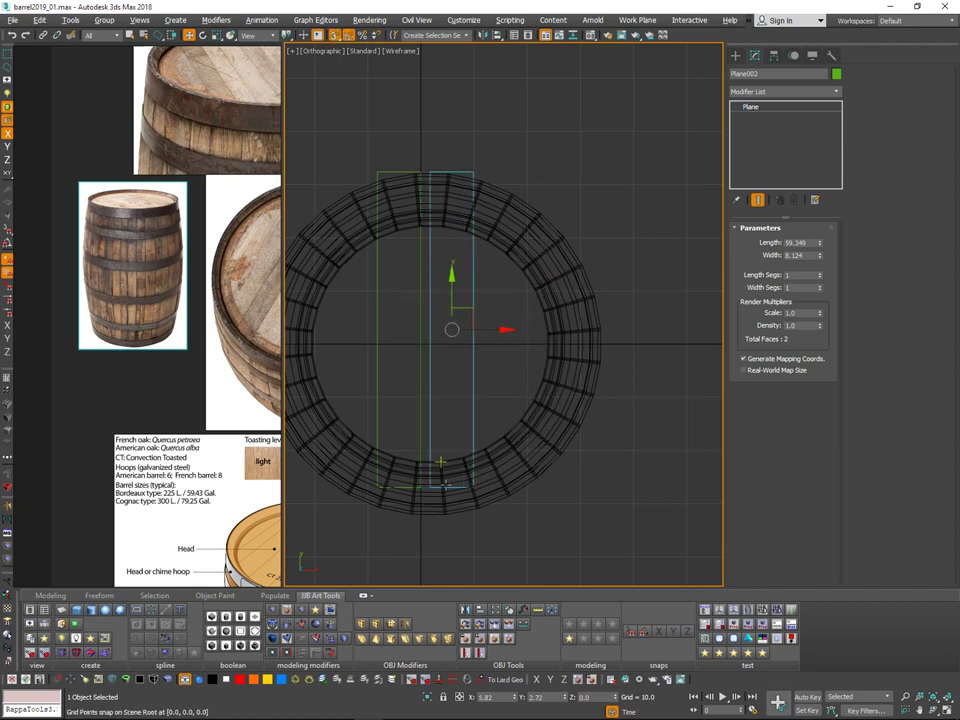
left_click(419, 359, "ctrl")
key("alt+q")
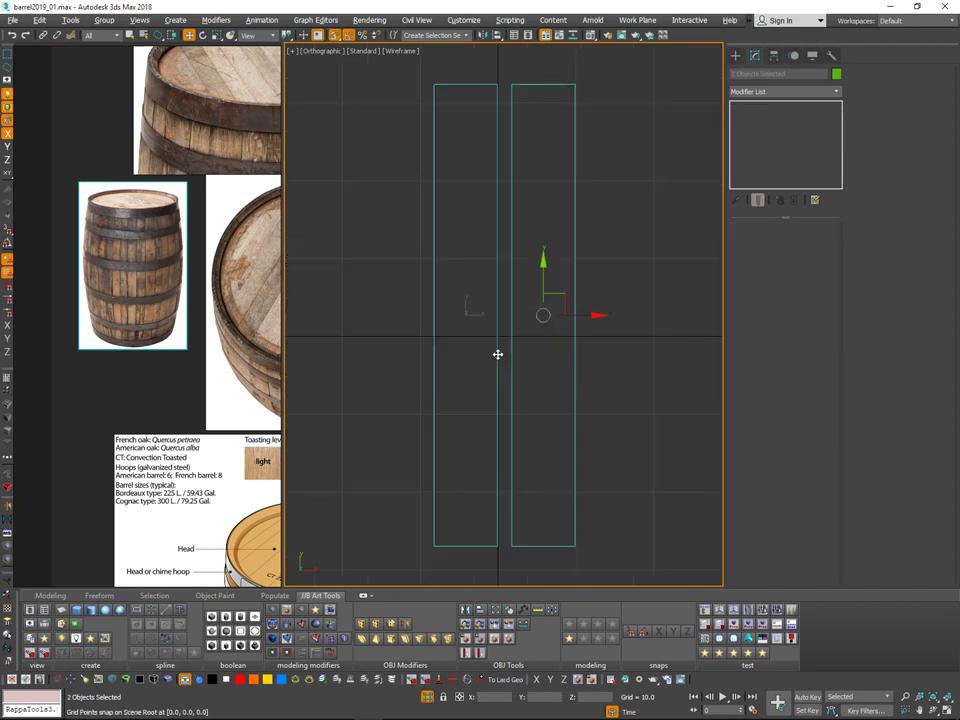
Step: Snap the copied plane along X so its long edge sits flush against the first plane on the central grid line
left_click(609, 391)
middle_click_drag(611, 390, 581, 313)
left_click_drag(482, 469, 470, 471)
mouse_move(597, 197)
left_mouse_down()
mouse_move(483, 457)
mouse_move(489, 479)
mouse_move(467, 362)
mouse_move(472, 254)
left_mouse_up()
left_click(491, 446)
middle_click_drag(559, 242, 538, 282)
left_click_drag(553, 191, 539, 294)
middle_click_drag(515, 323, 524, 342)
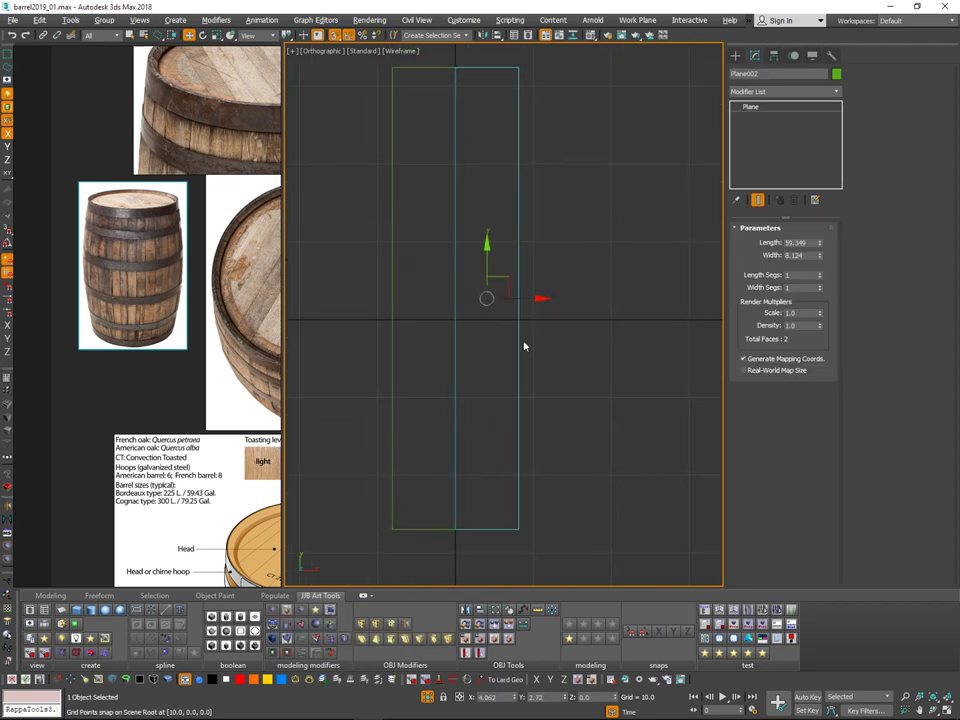
key("v")
key("q")
key("v")
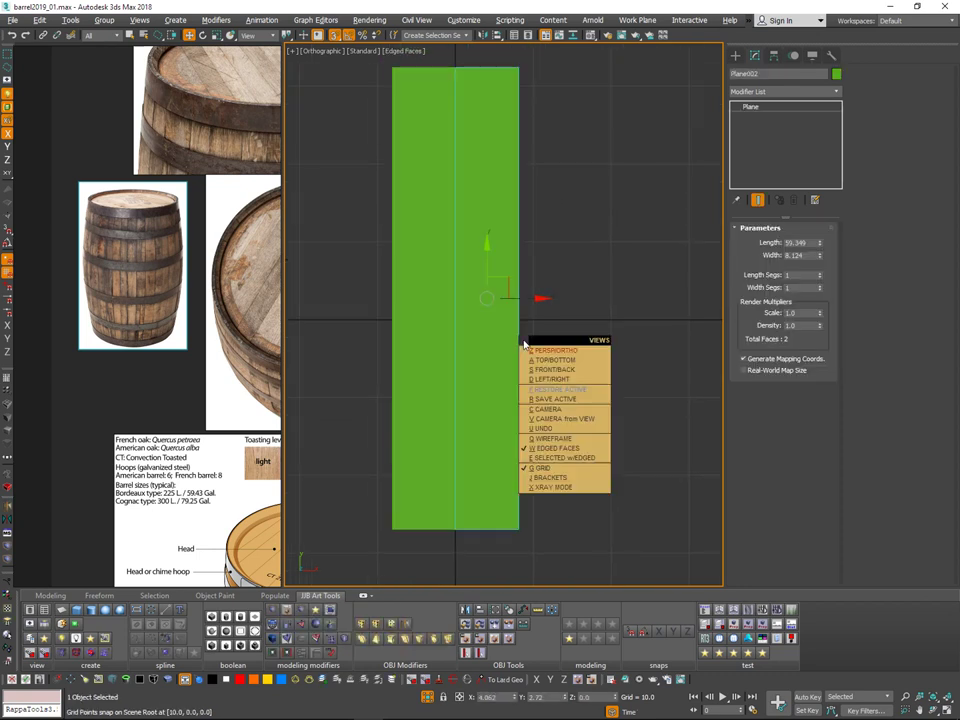
key("q")
key("ctrl+r")
key("w")
key("ctrl+r")
middle_click_drag(523, 331, 521, 343)
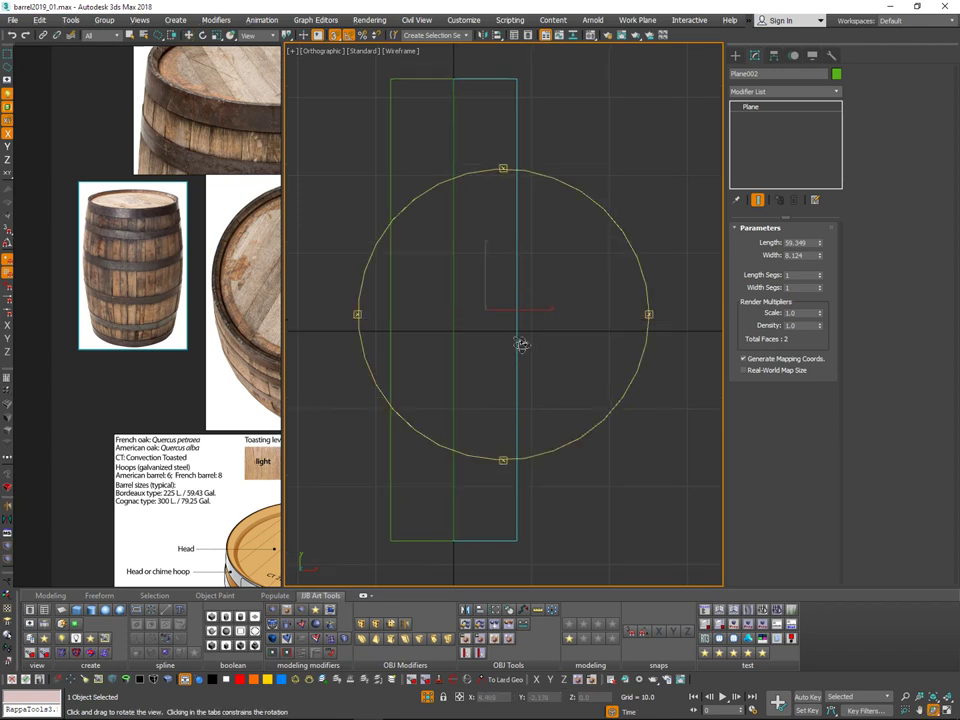
key("w")
mouse_move(578, 250)
left_mouse_down()
mouse_move(545, 315)
mouse_move(555, 279)
left_mouse_up()
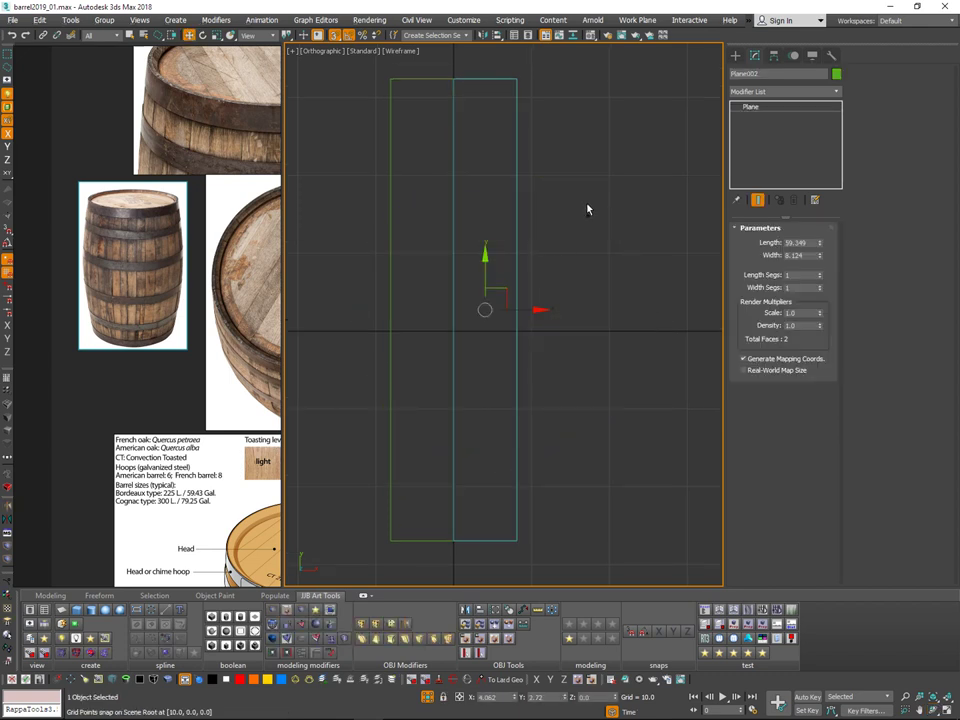
Step: Convert the copied plane on the positive X side of the central grid line to an Editable Poly
right_click(547, 302)
key("z")
key("v")
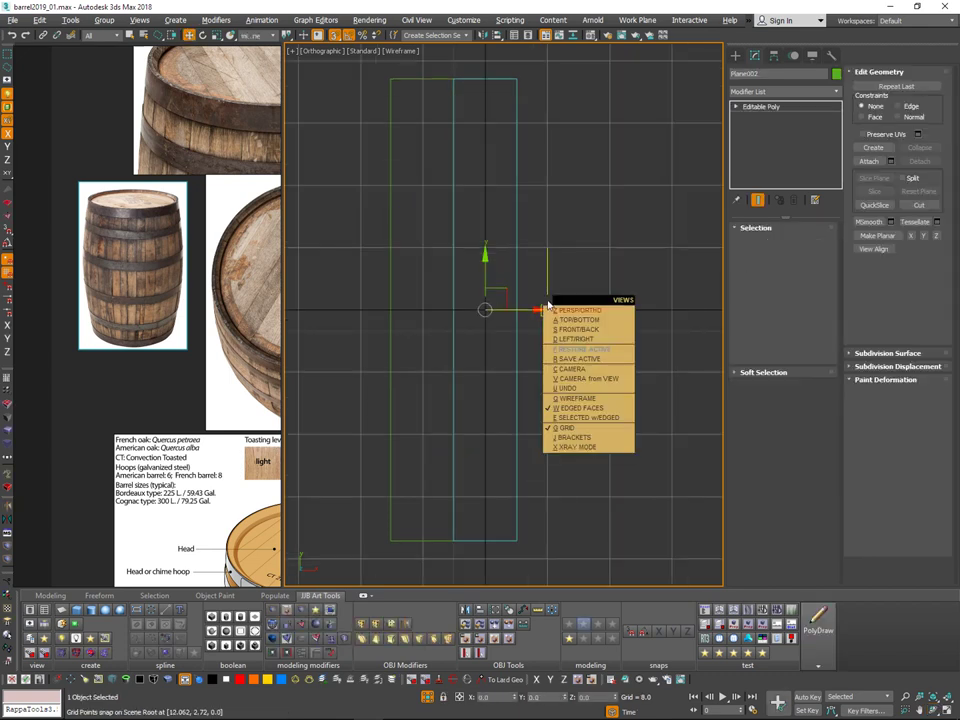
key("Escape")
key("ctrl+alt+h")
scroll(546, 306, "down", 8)
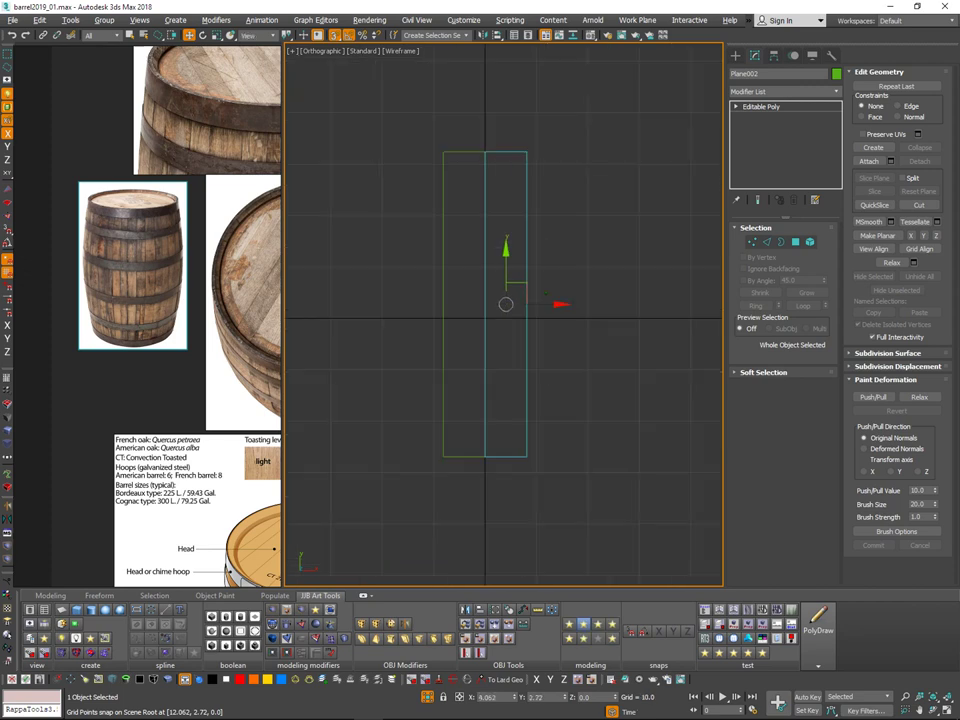
scroll(554, 301, "up", 8)
mouse_move(579, 241)
left_mouse_down()
mouse_move(495, 300)
mouse_move(543, 304)
left_mouse_up()
scroll(545, 304, "down", 1)
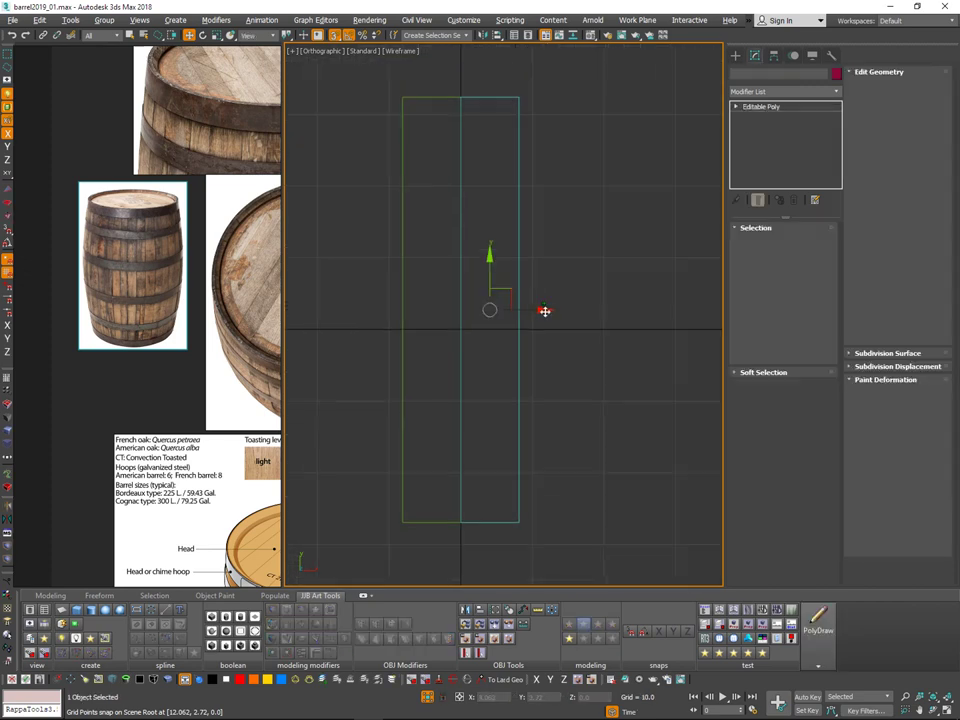
Step: Select the two outer vertices of the copied plane and move them inward along X, narrowing it to about 4.1 wide
left_click(753, 244)
key("q")
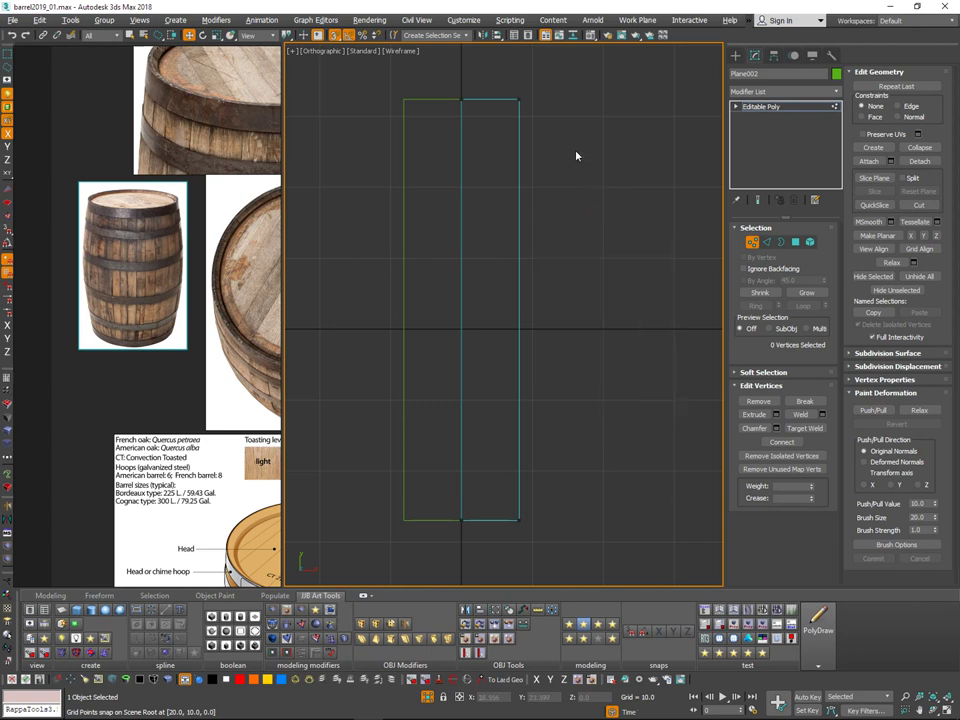
left_click_drag(561, 70, 541, 118)
key("w")
key("q")
left_click_drag(565, 527, 515, 551)
key("w")
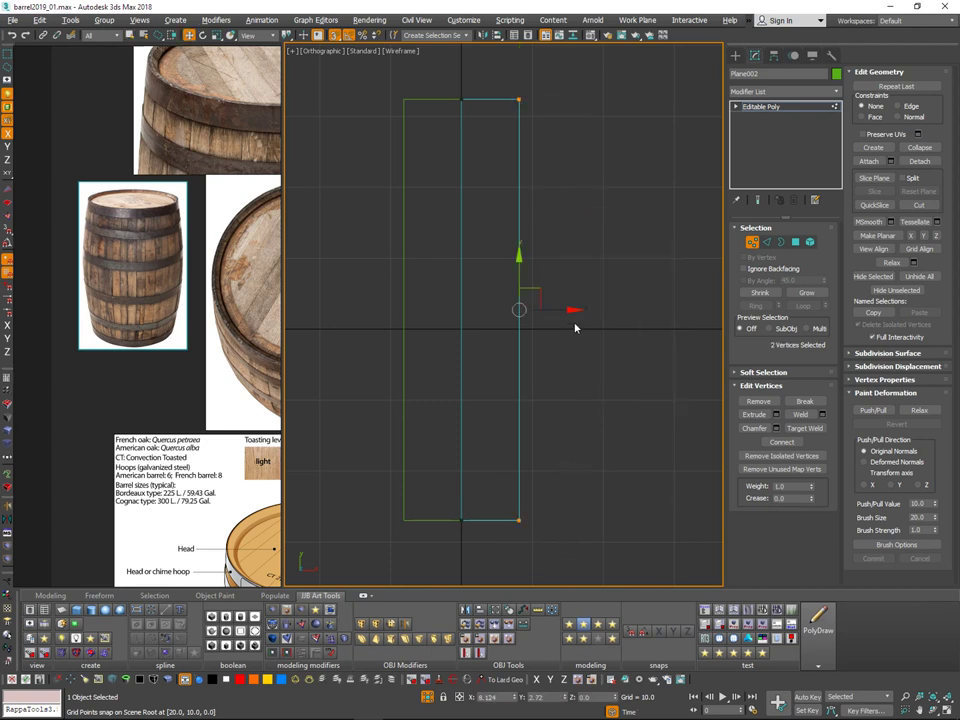
left_click_drag(562, 310, 528, 317)
left_click(752, 245)
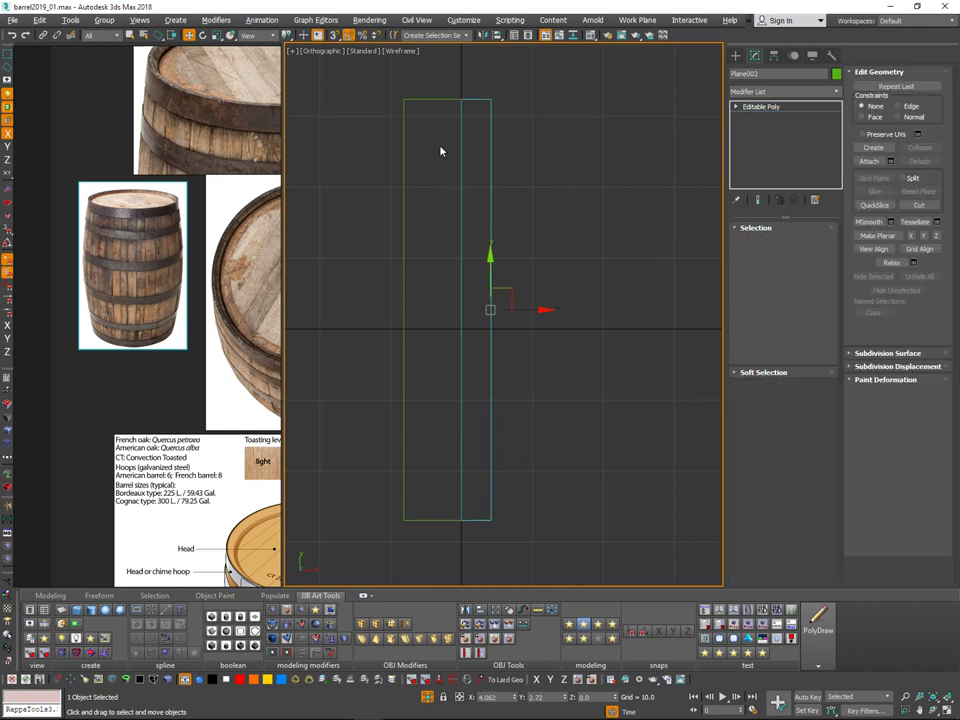
Step: Clone the original wide plane as one independent copy, snapping it flush against the outer edge of the narrowed plane
left_click(405, 141)
key("0")
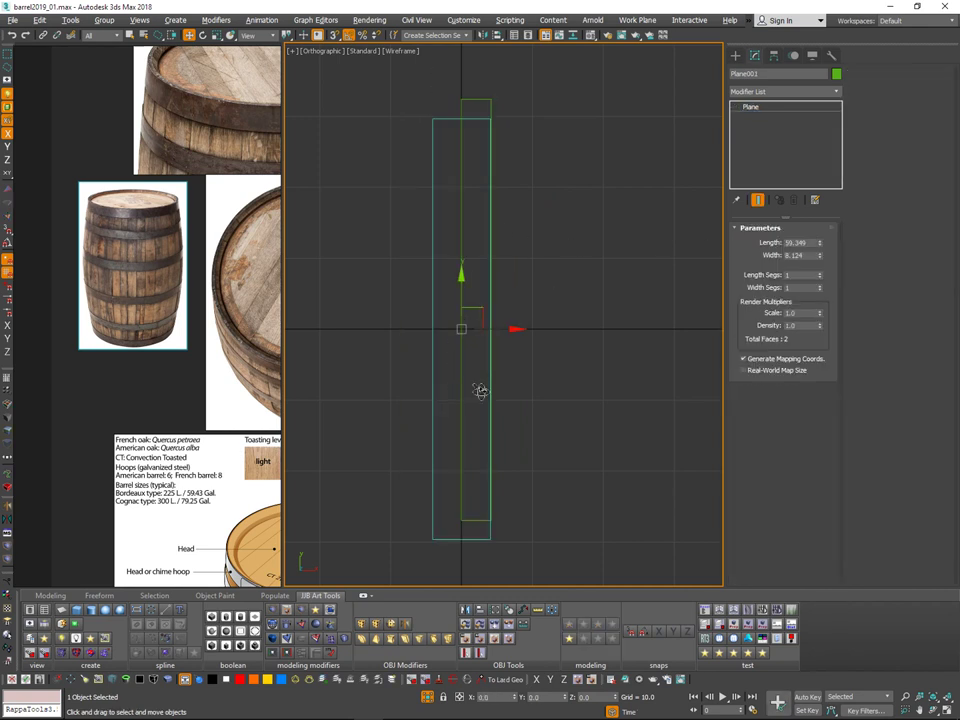
key("ctrl+r")
key("ctrl+z")
key("w")
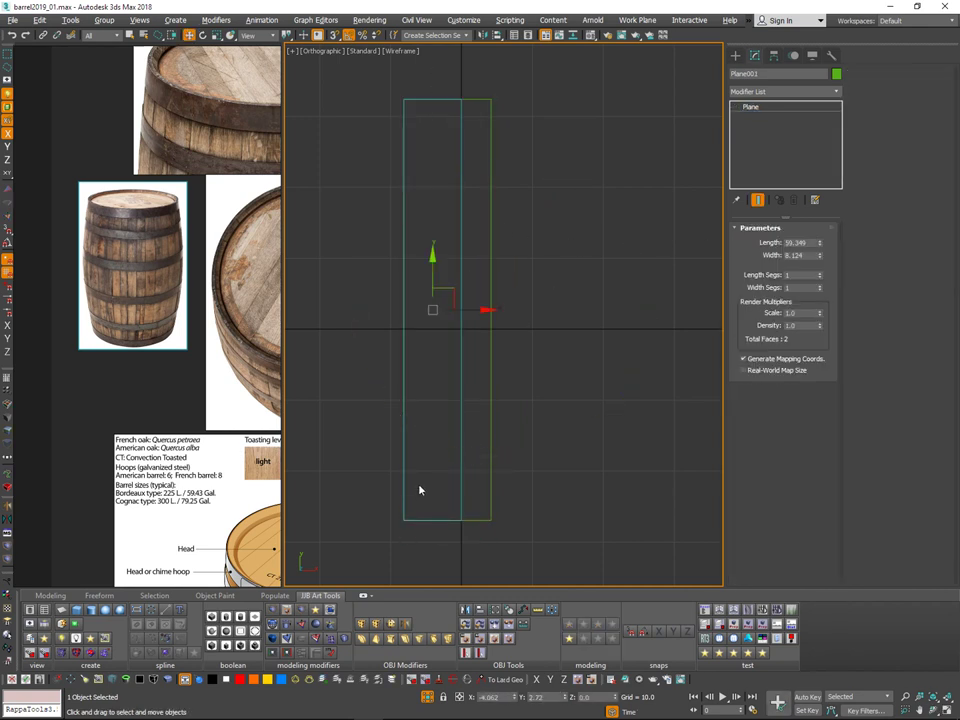
left_click_drag(403, 519, 491, 519, "shift")
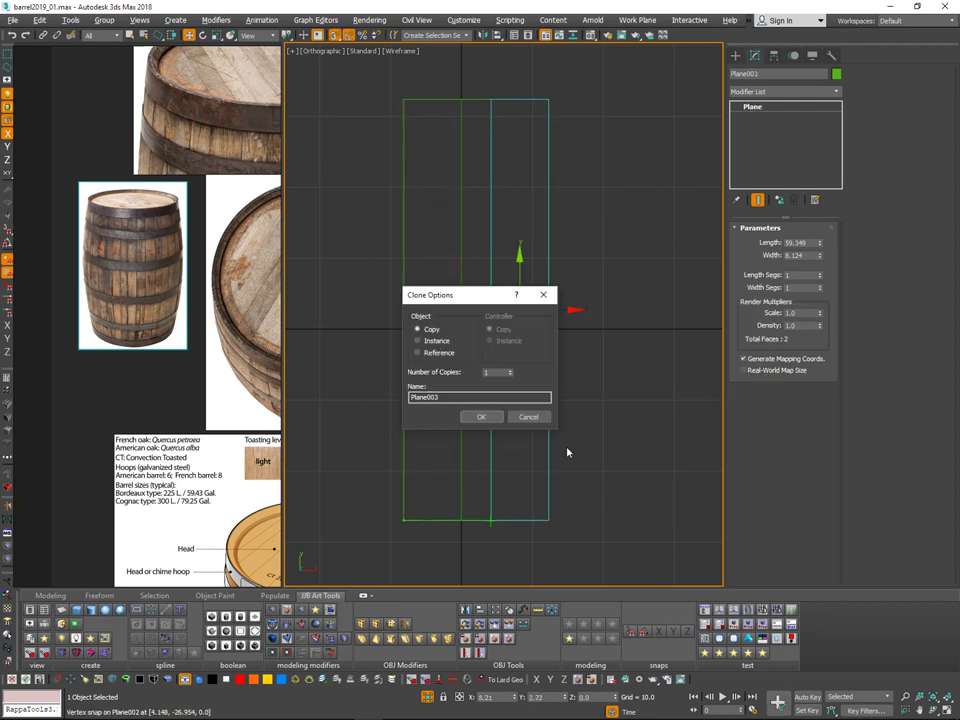
left_click(483, 416)
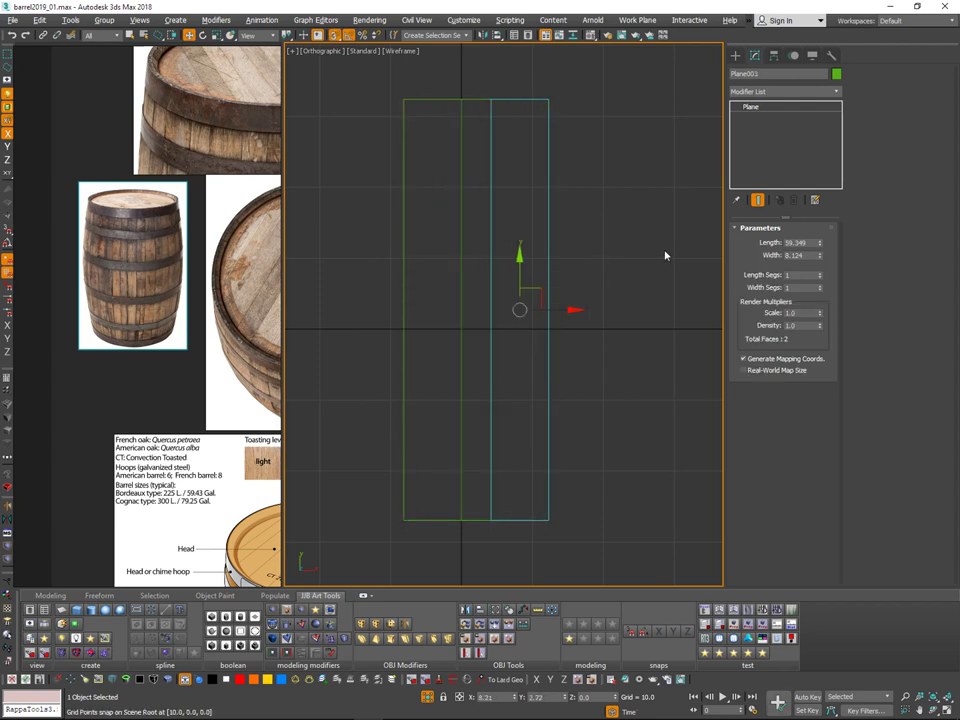
Step: Convert the new copy to an Editable Poly and move its two outer vertices inward along X until it is about 4.6 wide
right_click(589, 324)
left_click(616, 493)
left_click(753, 243)
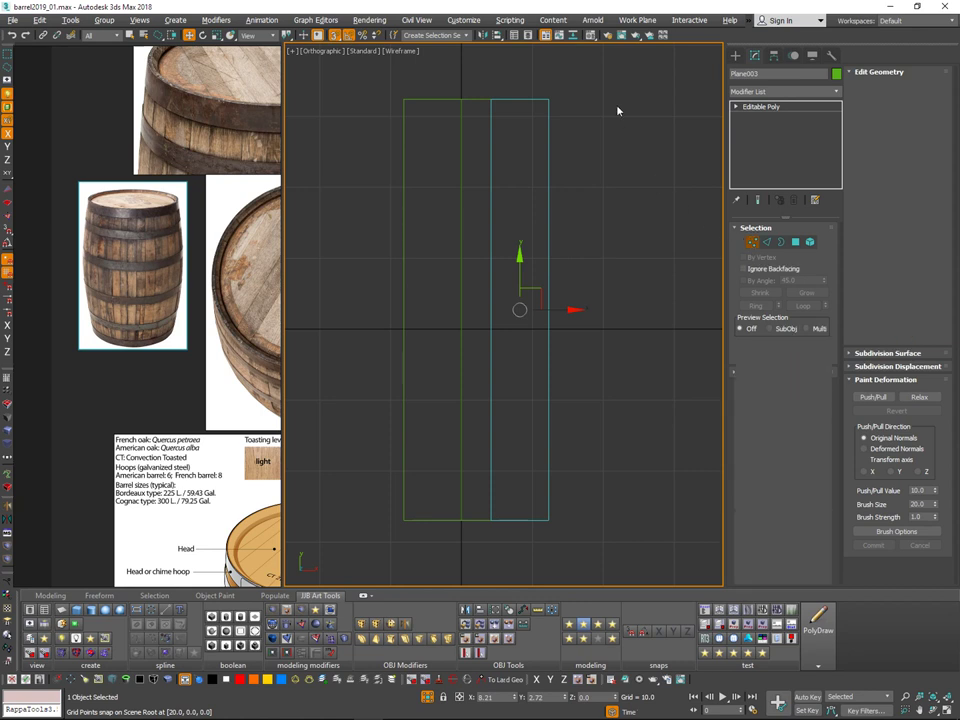
left_click(548, 99)
left_click_drag(542, 488, 544, 490, "ctrl")
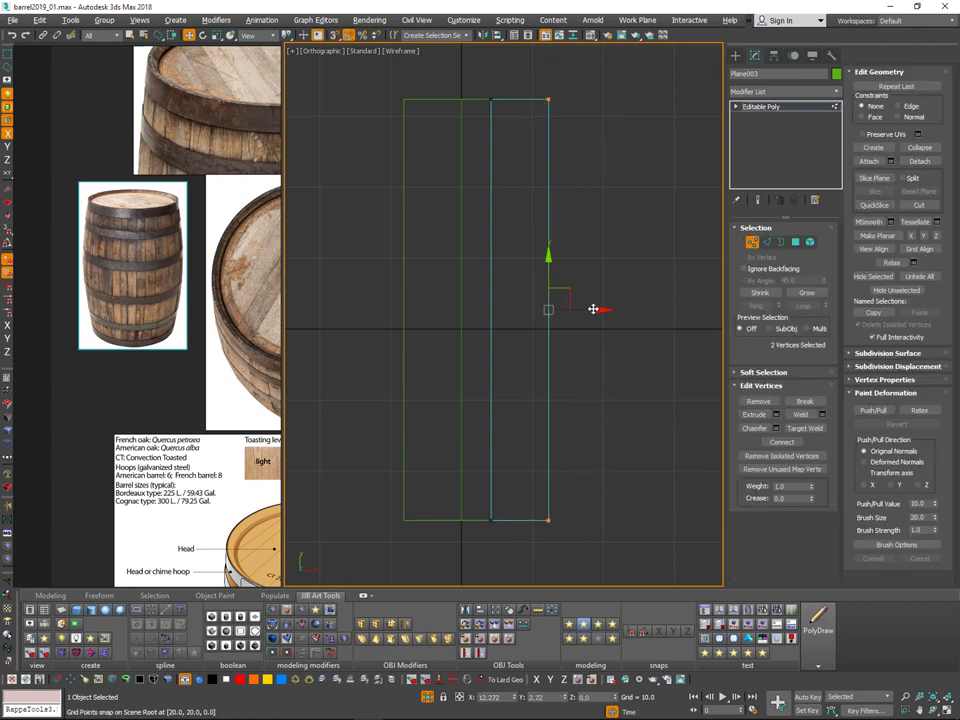
left_click_drag(593, 309, 565, 306)
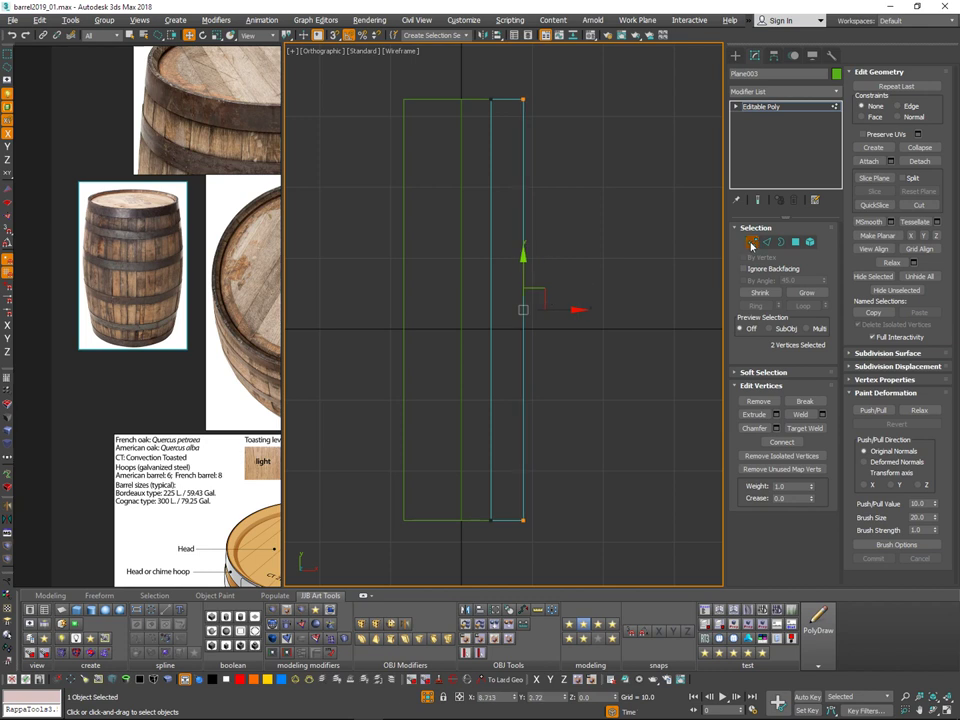
left_click(751, 244)
Step: Clone the 4.6-wide plane along X as one independent copy, vertex-snapped flush against its outer edge
key("alt+0")
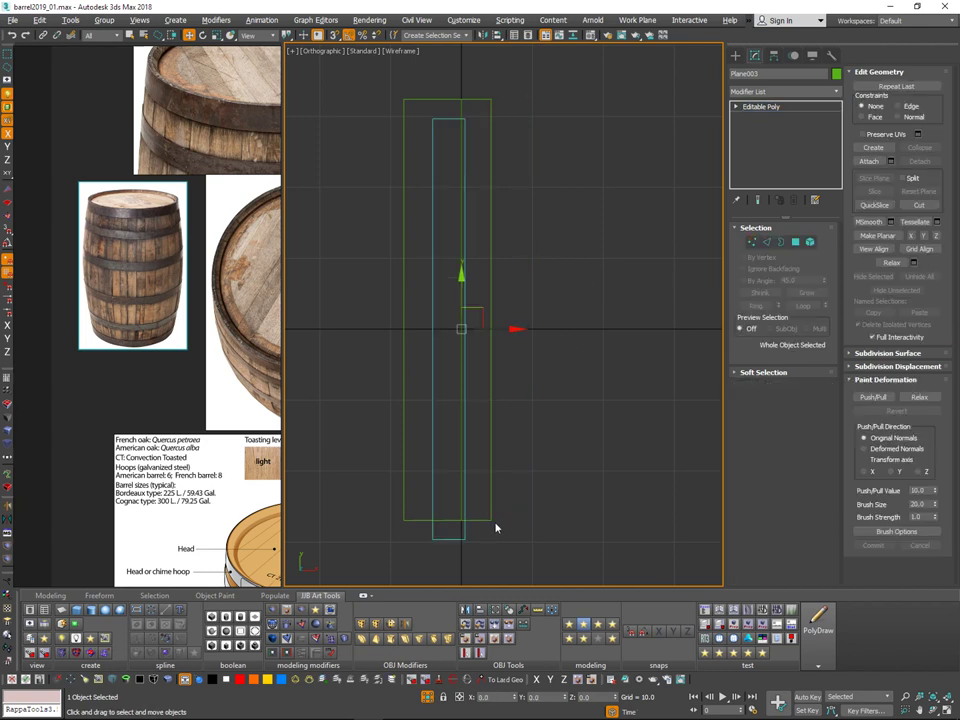
key("ctrl+z")
key("s")
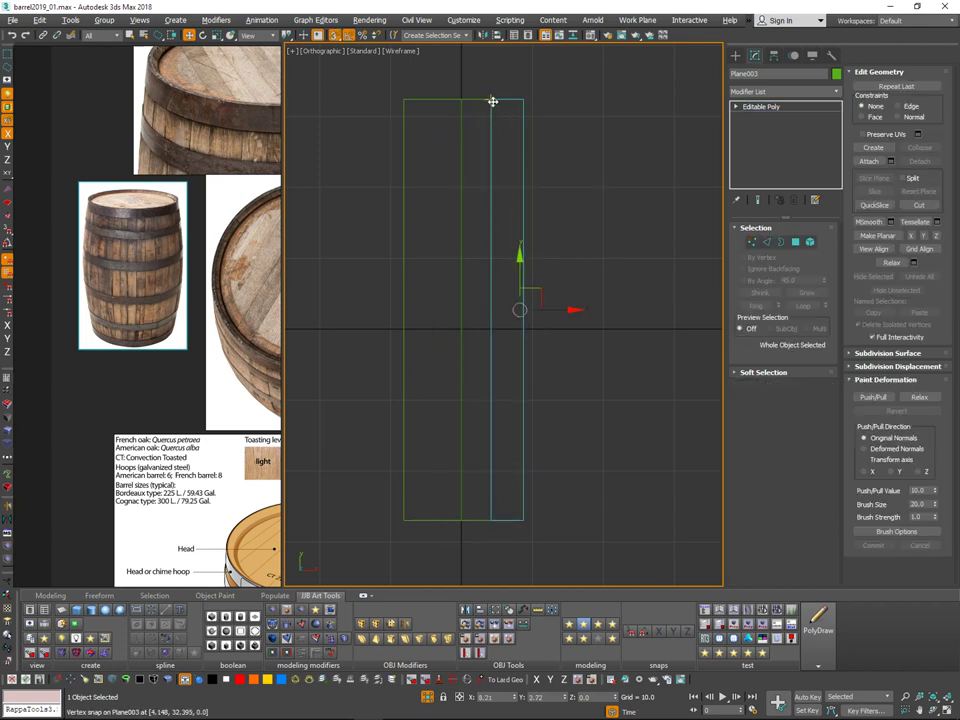
mouse_move(492, 101)
left_mouse_down("shift")
mouse_move(533, 101)
mouse_move(523, 99)
left_mouse_up("shift")
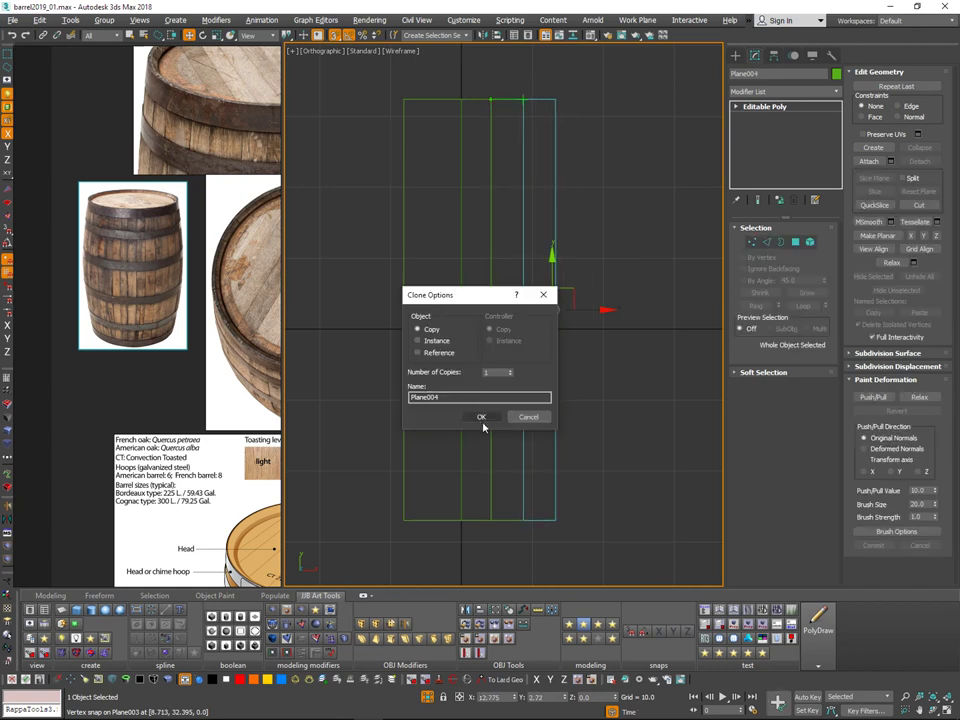
left_click(481, 417)
Step: Convert the outermost copy to an Editable Poly and pull its two outer vertices inward along X, making it about 2.7 wide
right_click(591, 334)
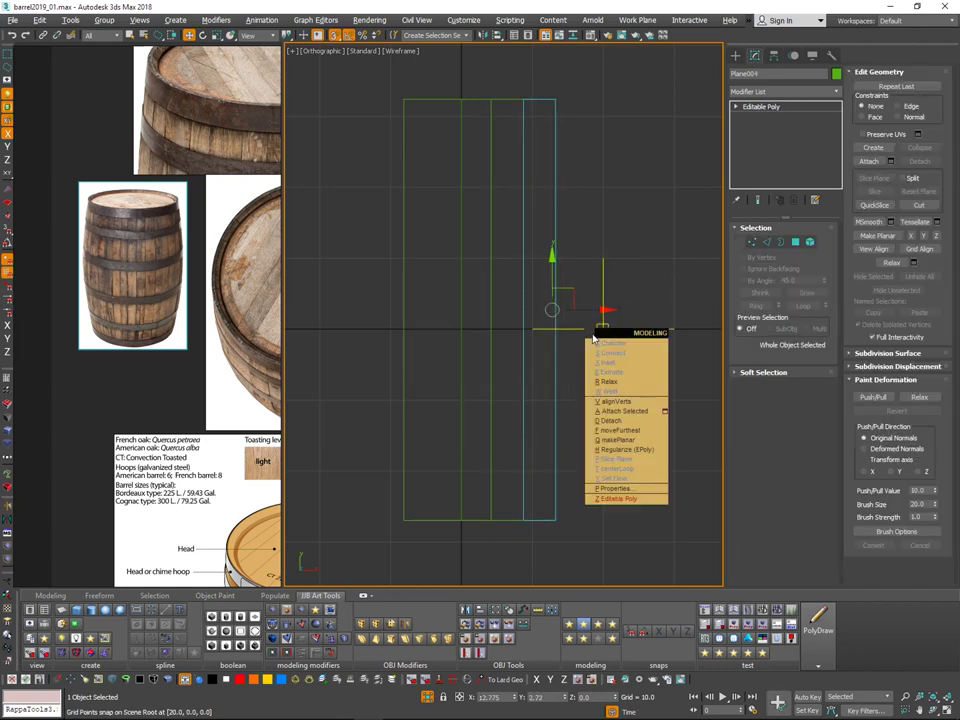
left_click(618, 498)
key("1")
left_click_drag(591, 77, 542, 118)
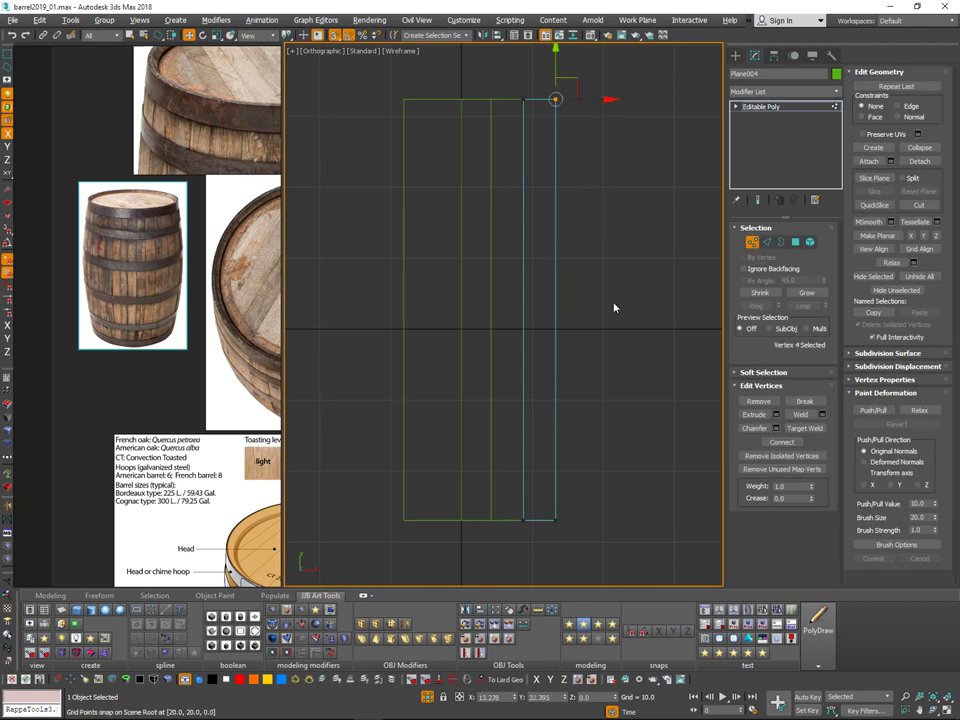
left_click_drag(556, 458, 572, 461, "ctrl")
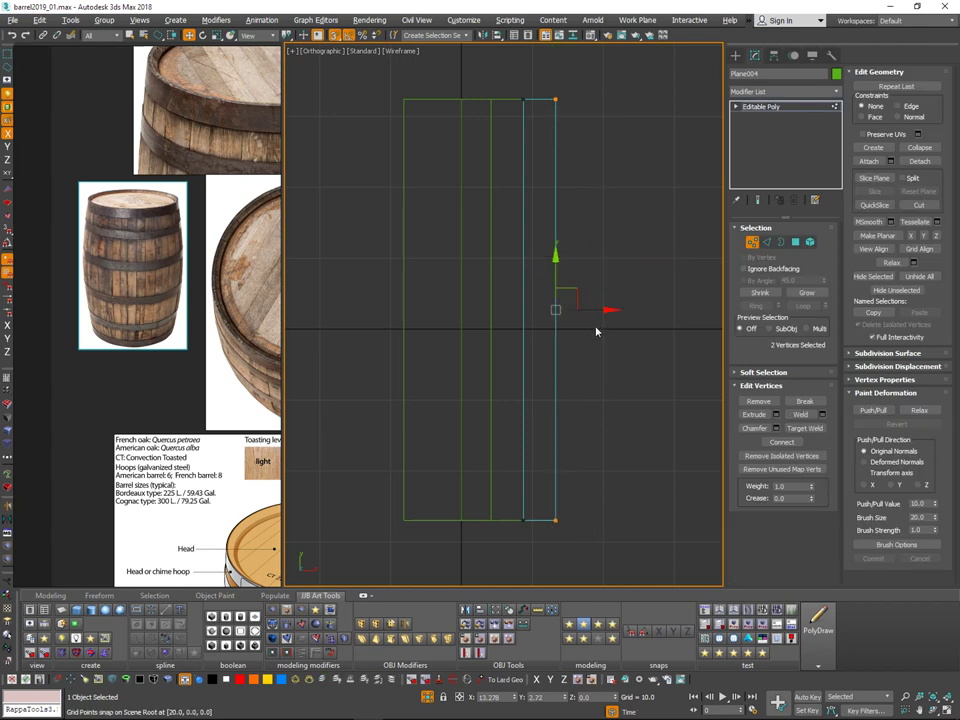
left_click_drag(601, 311, 588, 311)
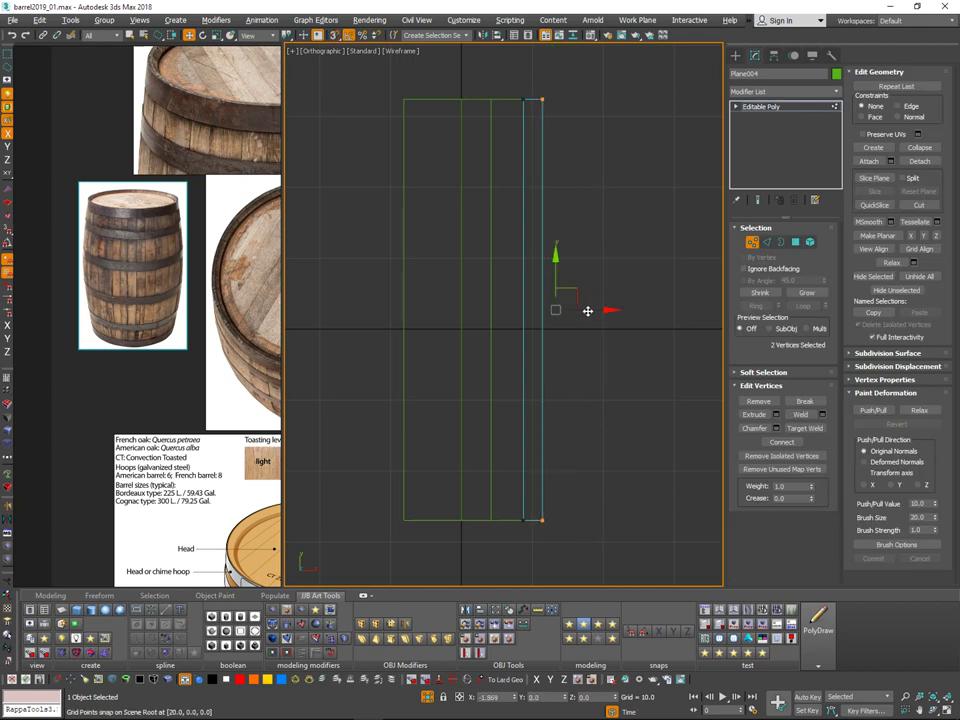
left_click(757, 242)
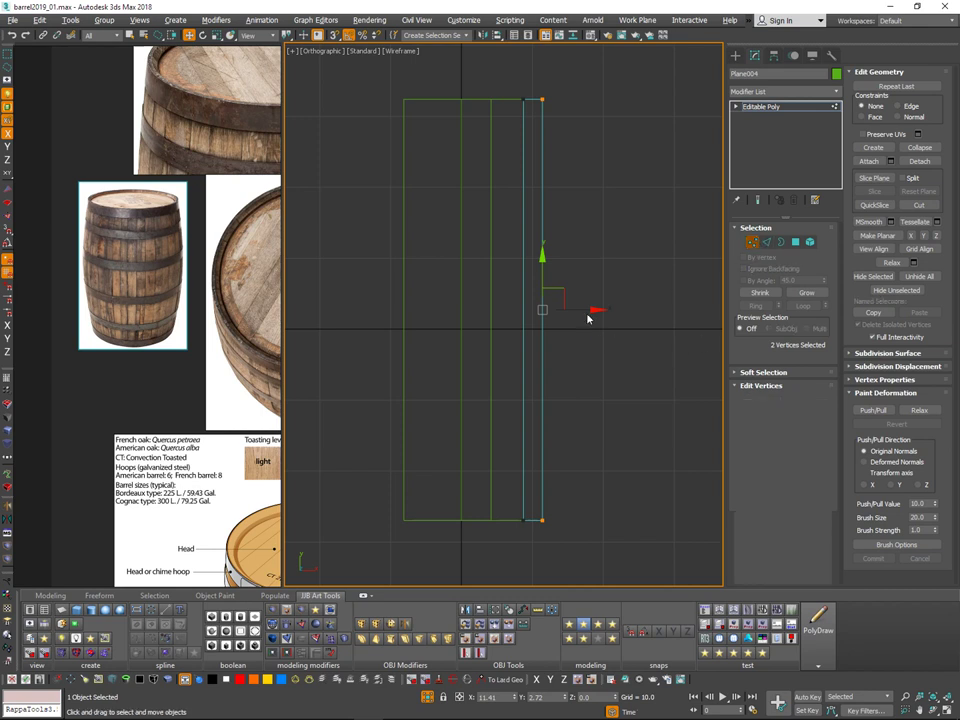
Step: Clone the 4.6-wide plane as one copy to the negative X side and snap it flush against the original plane's outer edge
left_click(509, 99)
mouse_move(564, 311)
left_mouse_down("shift")
mouse_move(414, 321)
mouse_move(428, 312)
left_mouse_up("shift")
left_click(481, 415)
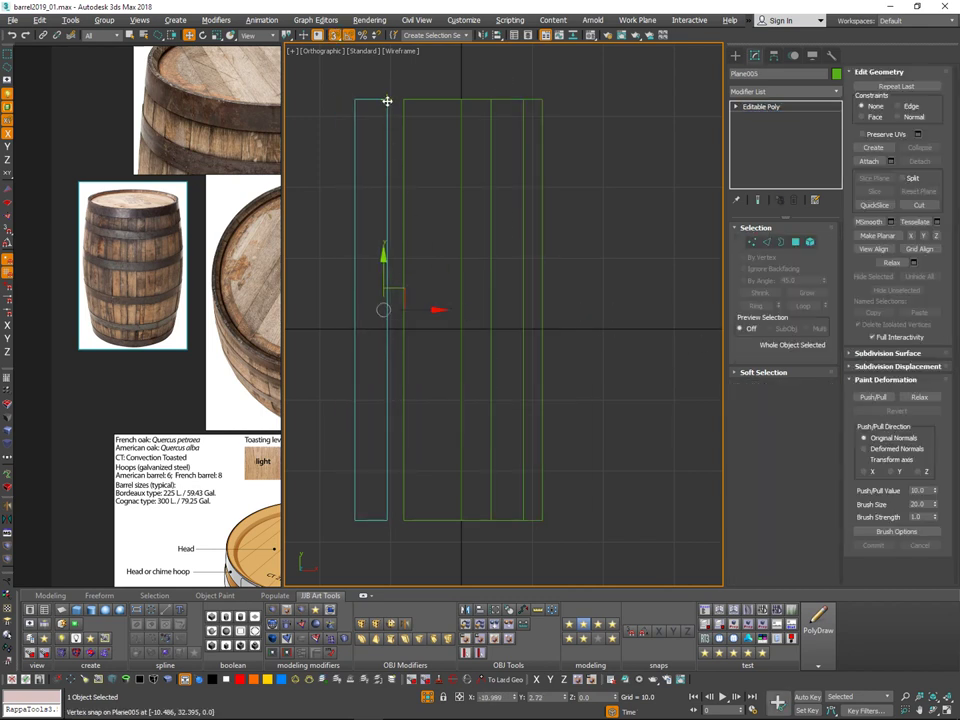
left_click_drag(387, 100, 405, 100)
Step: Clone the narrowest plane as one independent copy to the negative X side and snap it flush against the outermost plank there
middle_click_drag(587, 342, 613, 330)
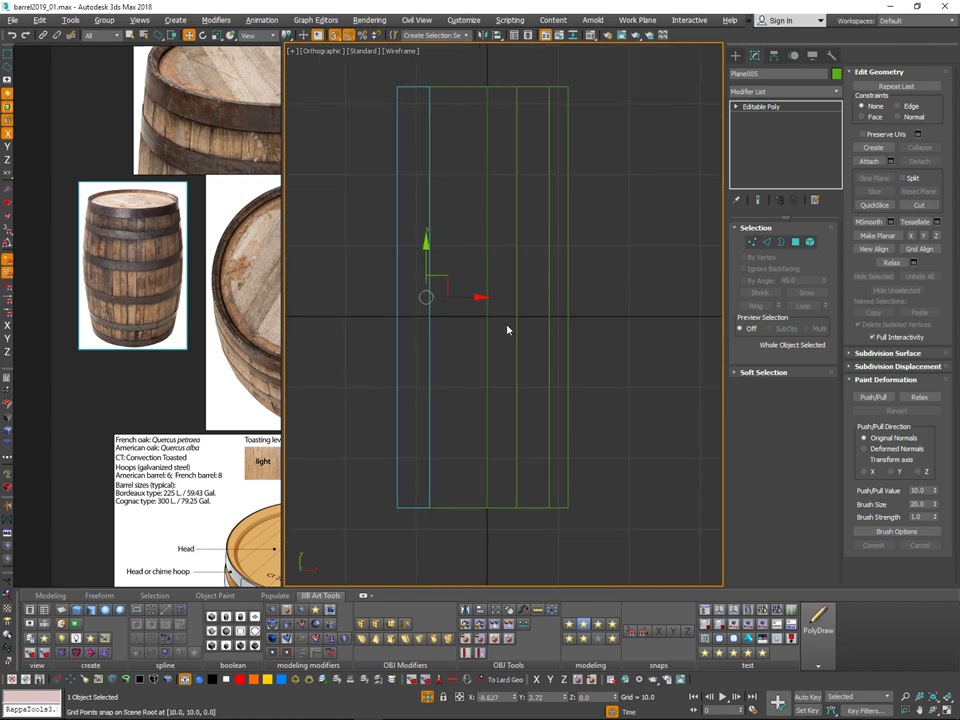
left_click(488, 388)
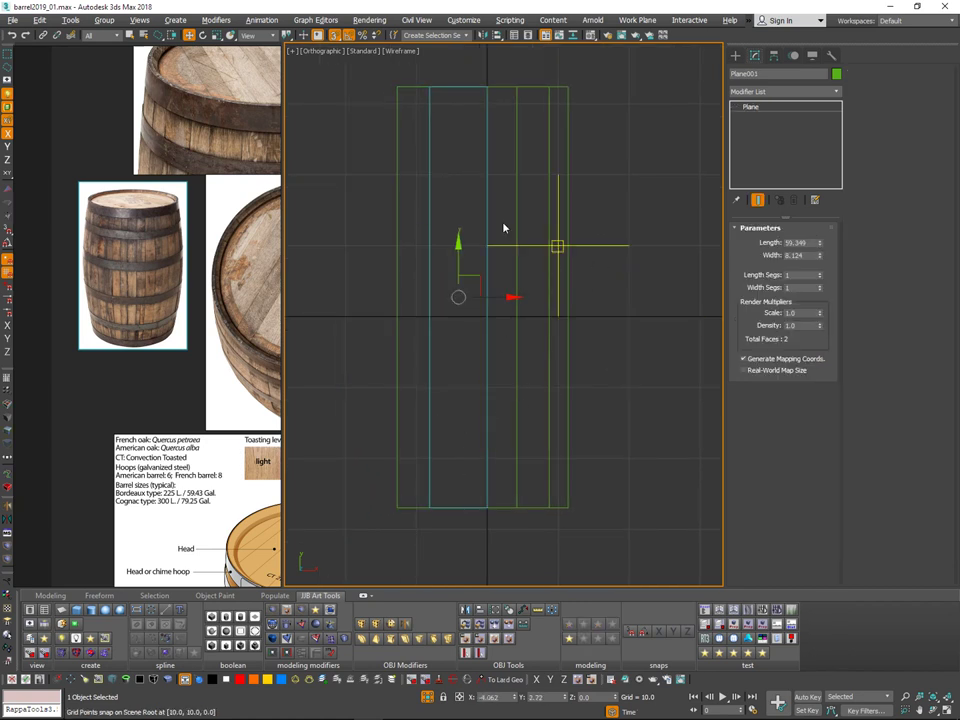
left_click(398, 198)
middle_click_drag(534, 379, 553, 383)
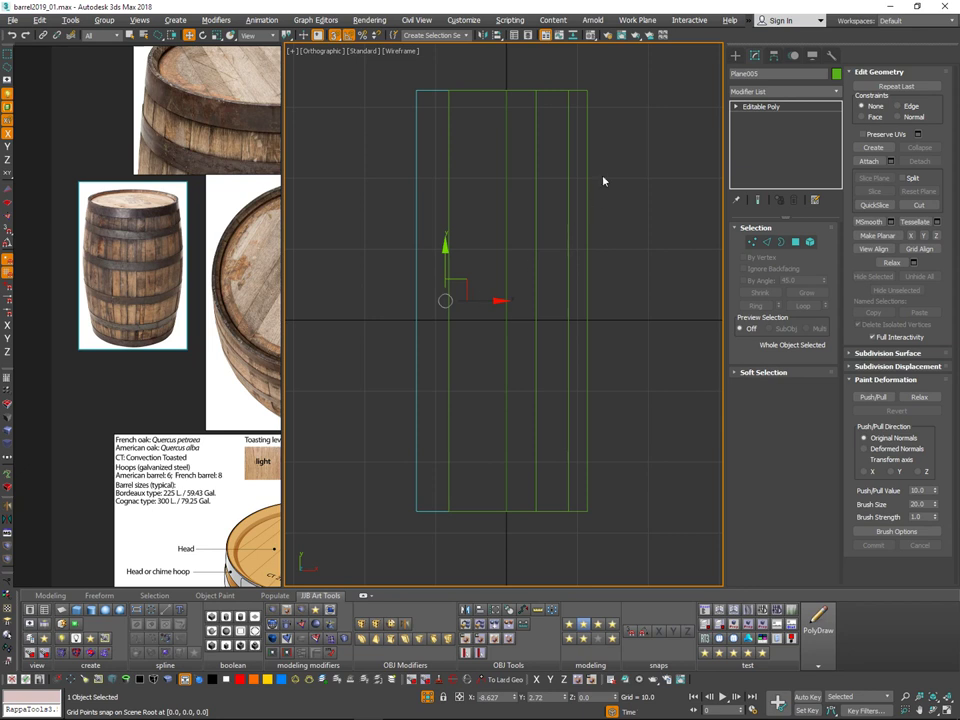
left_click(588, 228)
mouse_move(627, 300)
left_mouse_down("shift")
mouse_move(514, 300)
mouse_move(407, 253)
mouse_move(407, 103)
left_mouse_up("shift")
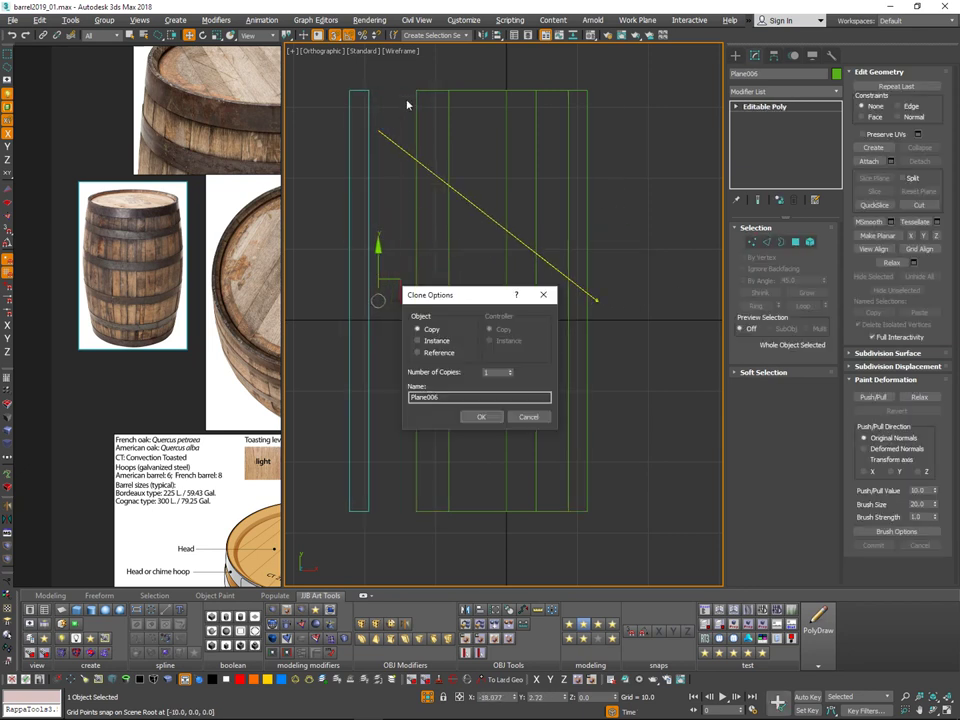
left_click(481, 416)
left_click_drag(369, 90, 422, 94)
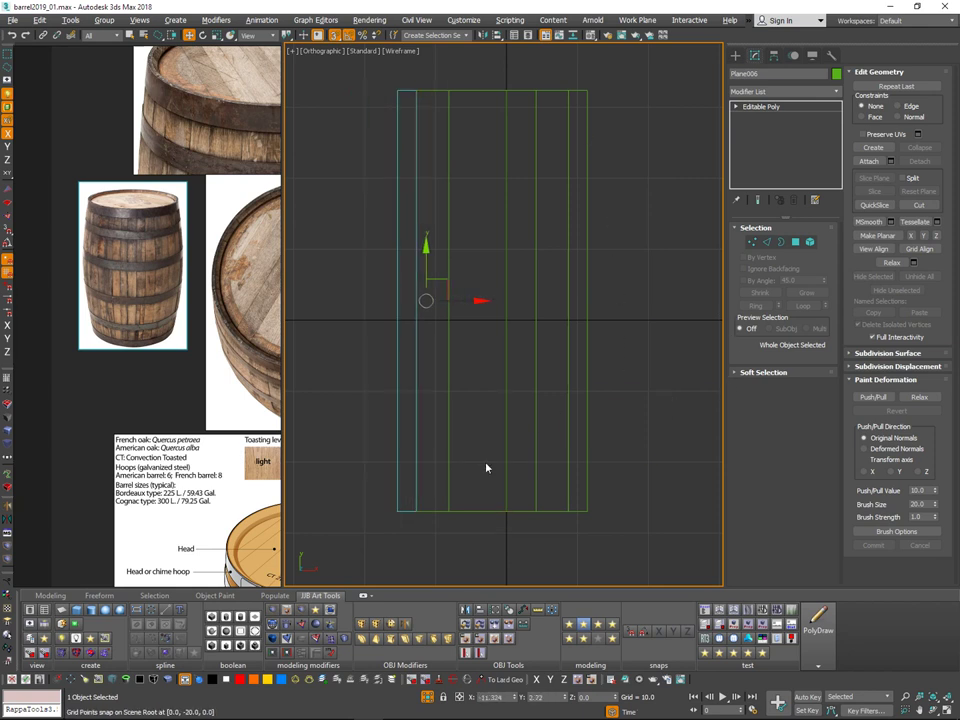
Step: Select all six planes, shift them together along negative X to the inner edge of the barrel opening, and end isolation
key("ctrl+a")
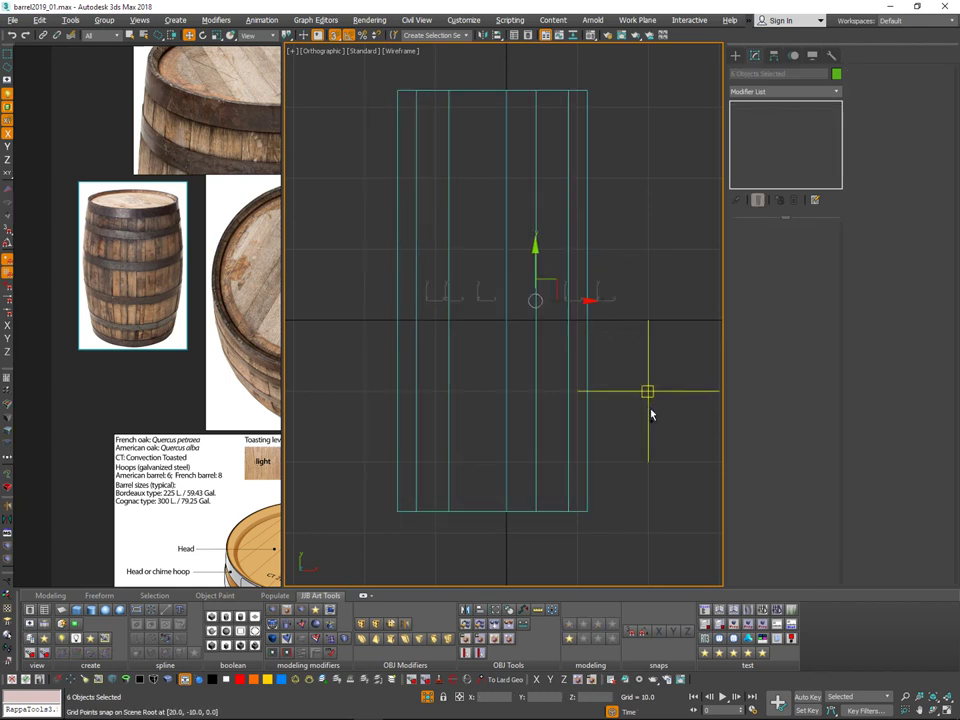
mouse_move(660, 234)
left_mouse_down()
mouse_move(315, 283)
mouse_move(324, 305)
left_mouse_up()
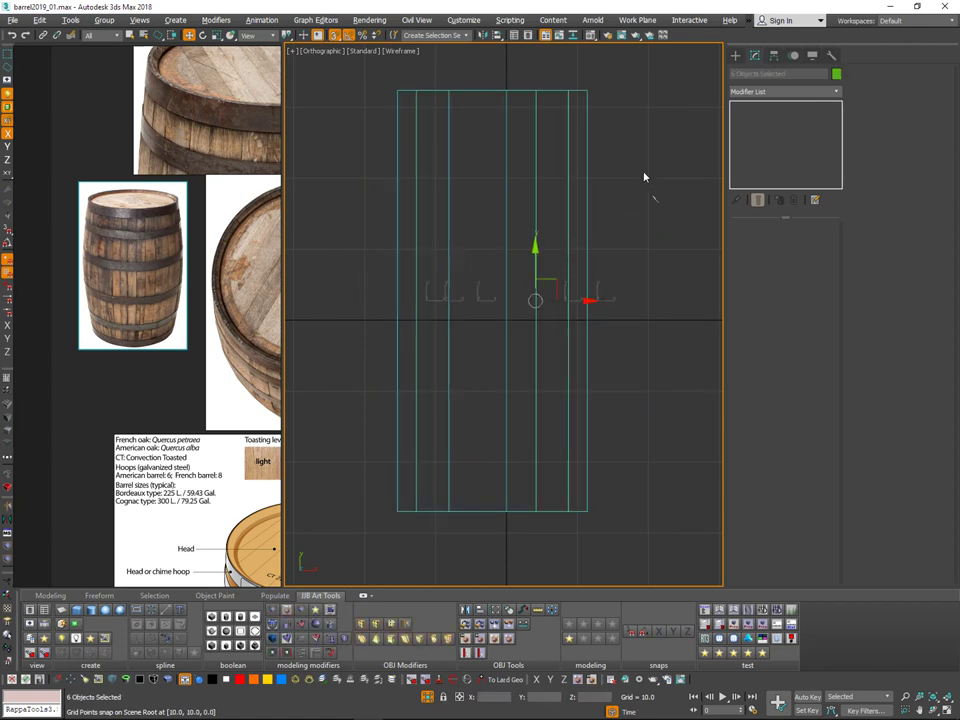
left_click(644, 178)
mouse_move(643, 101)
left_mouse_down()
mouse_move(443, 97)
mouse_move(519, 274)
left_mouse_up()
key("alt+q")
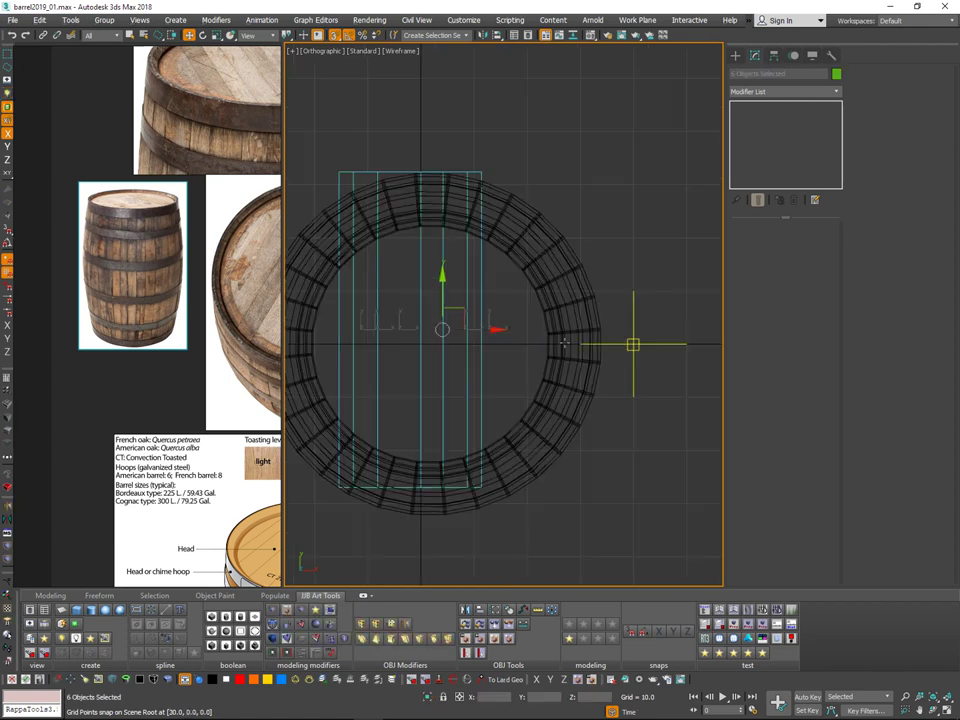
key("alt+q")
key("s")
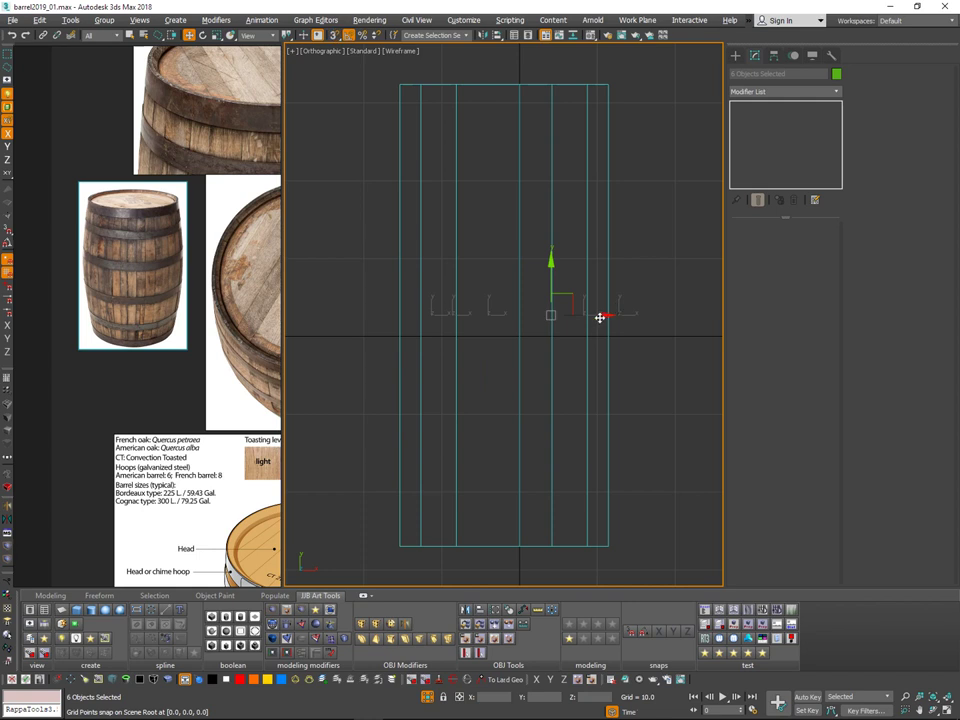
left_click_drag(600, 317, 563, 318)
key("alt+q")
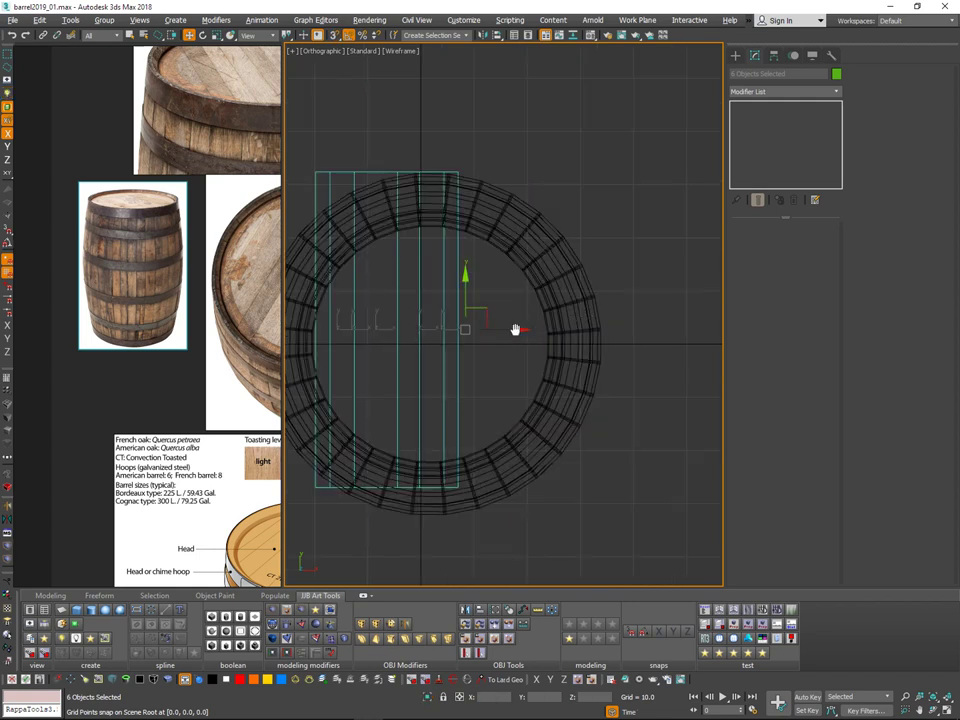
Step: Clone the five wider-side planks along positive X and snap the copies flush against the original group's outer edge
middle_click_drag(515, 329, 584, 320)
mouse_move(559, 324)
left_mouse_down()
mouse_move(538, 326)
mouse_move(671, 317)
left_mouse_up()
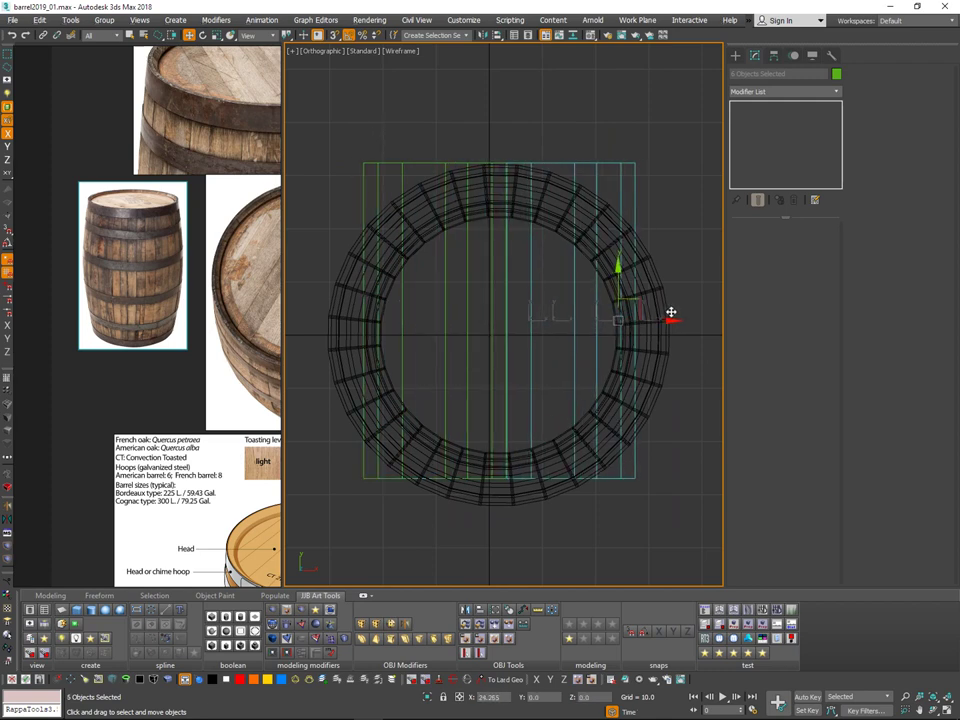
left_click(492, 420)
scroll(519, 122, "up", 10)
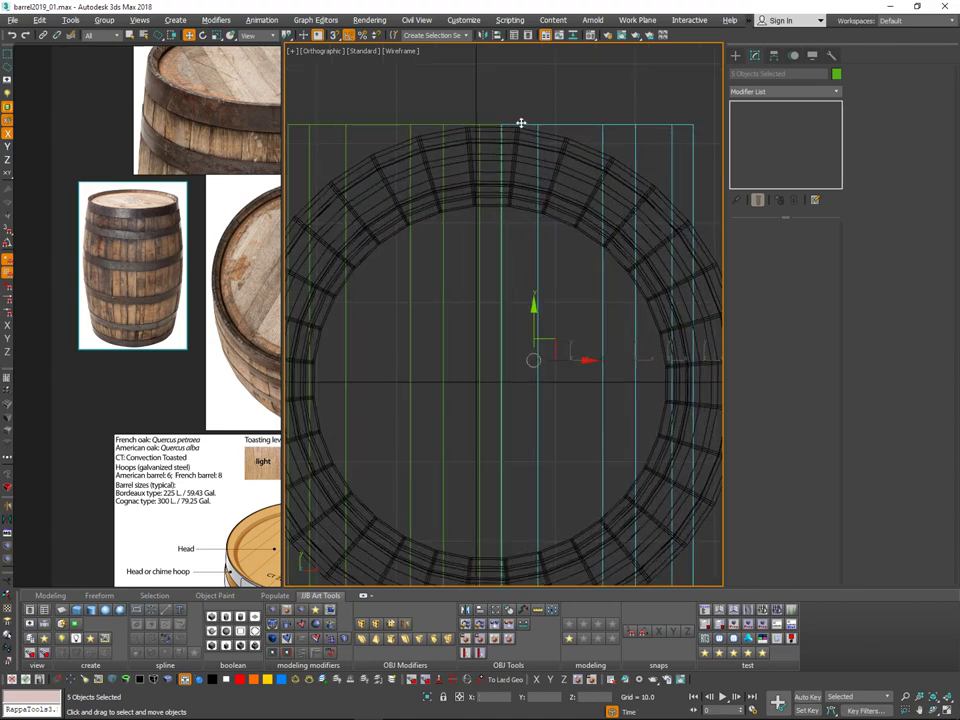
left_click_drag(515, 122, 510, 121)
scroll(556, 140, "down", 12)
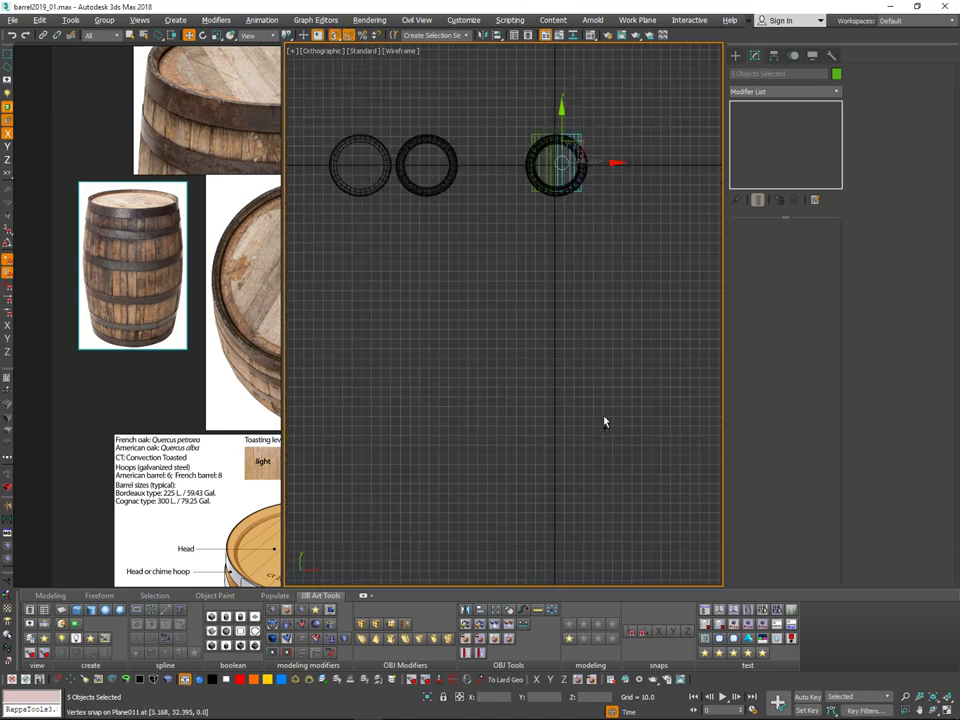
middle_click_drag(604, 418, 550, 377)
scroll(512, 137, "up", 5)
middle_click_drag(512, 137, 512, 247)
scroll(577, 154, "up", 3)
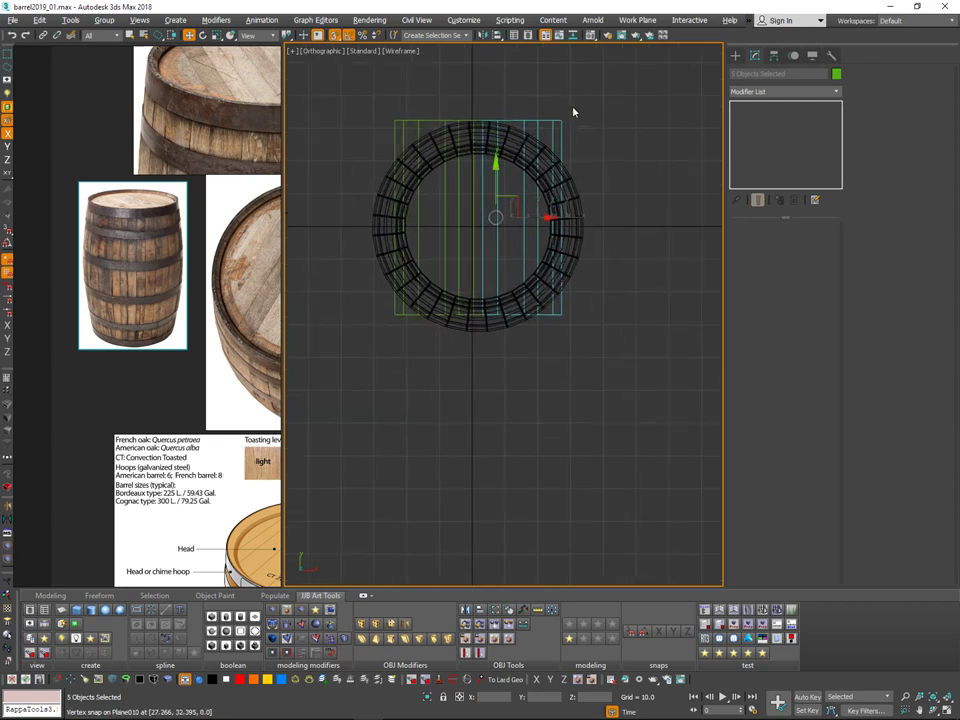
Step: Display the model shaded, select all eleven head planks at the barrel's base, and isolate them
left_click_drag(577, 108, 580, 198)
mouse_move(579, 199)
middle_mouse_down("alt")
mouse_move(585, 240)
mouse_move(594, 199)
mouse_move(581, 200)
mouse_move(578, 223)
middle_mouse_up("alt")
key("F3")
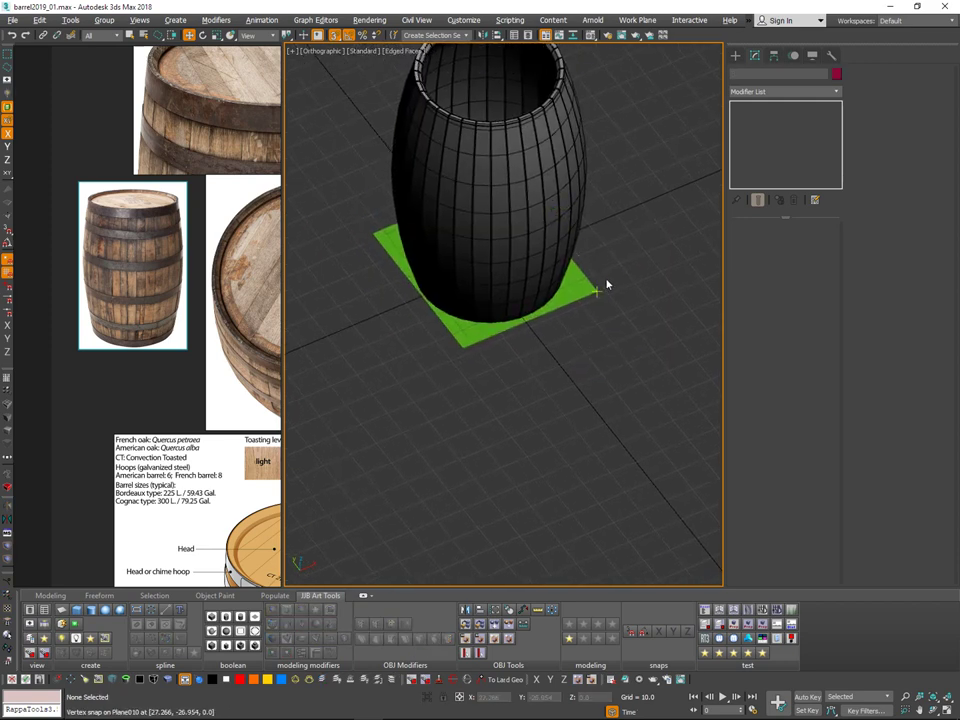
key("q")
left_click_drag(607, 285, 566, 332)
left_click_drag(494, 371, 459, 351)
scroll(517, 343, "up", 3)
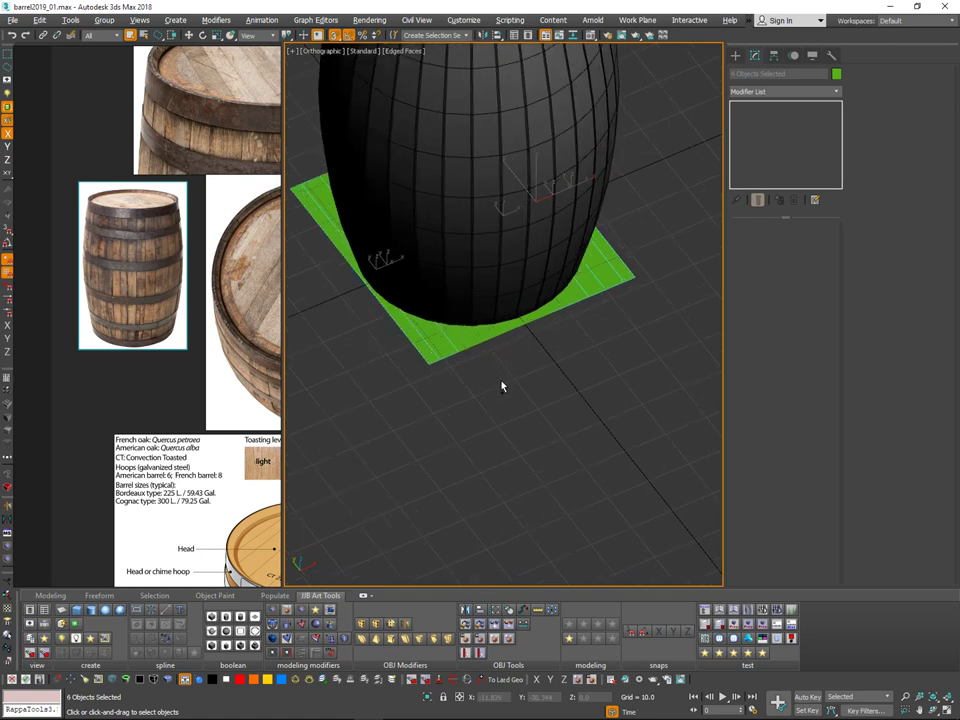
scroll(579, 339, "down", 3)
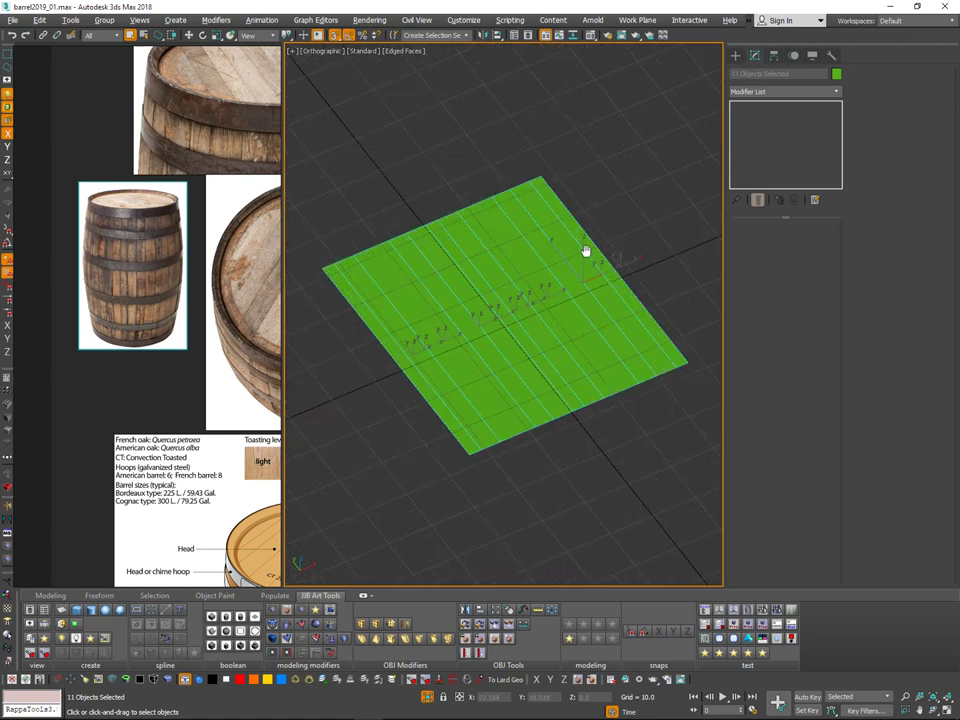
Step: Switch the isolated planks to a perspective view and hide the home grid
key("v")
middle_click_drag(585, 195, 602, 128, "alt")
key("g")
key("v")
key("p")
scroll(596, 172, "down", 1)
left_click(626, 177)
scroll(634, 171, "down", 1)
left_click_drag(647, 160, 645, 195)
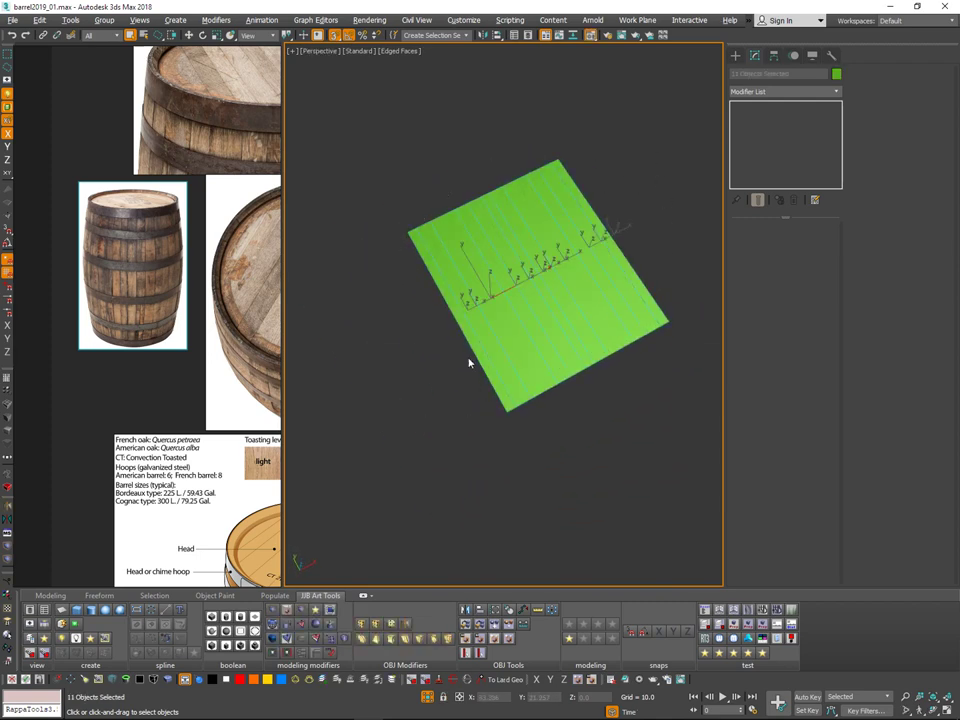
Step: Assign the light grey material to all eleven planks, set their object color to black, and deselect them
key("m")
left_click_drag(717, 146, 575, 347)
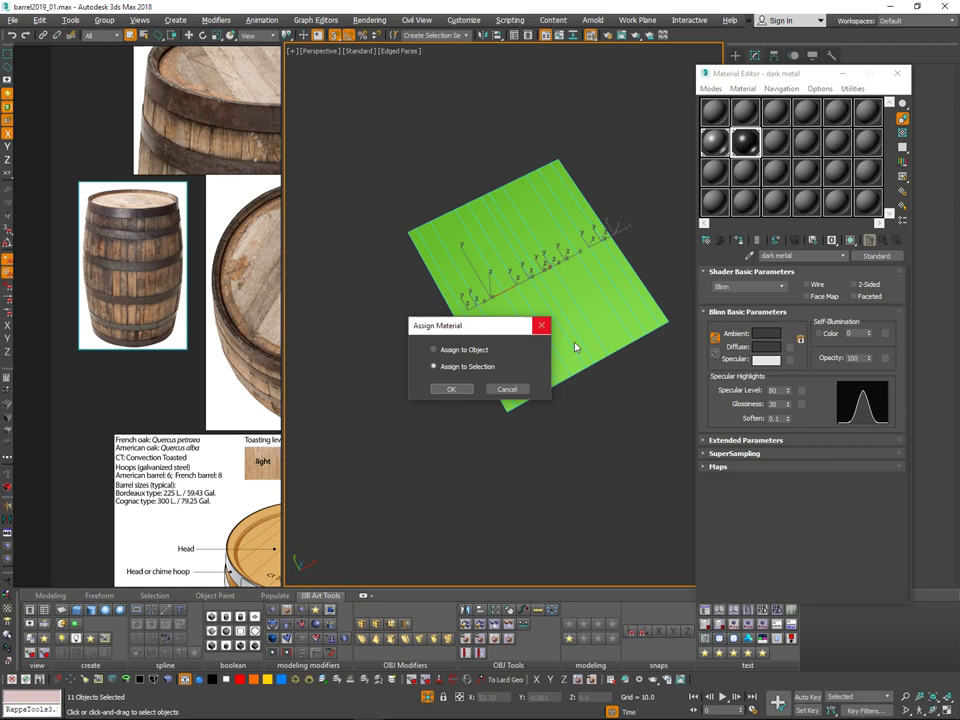
left_click(458, 390)
left_click(897, 74)
left_click(836, 77)
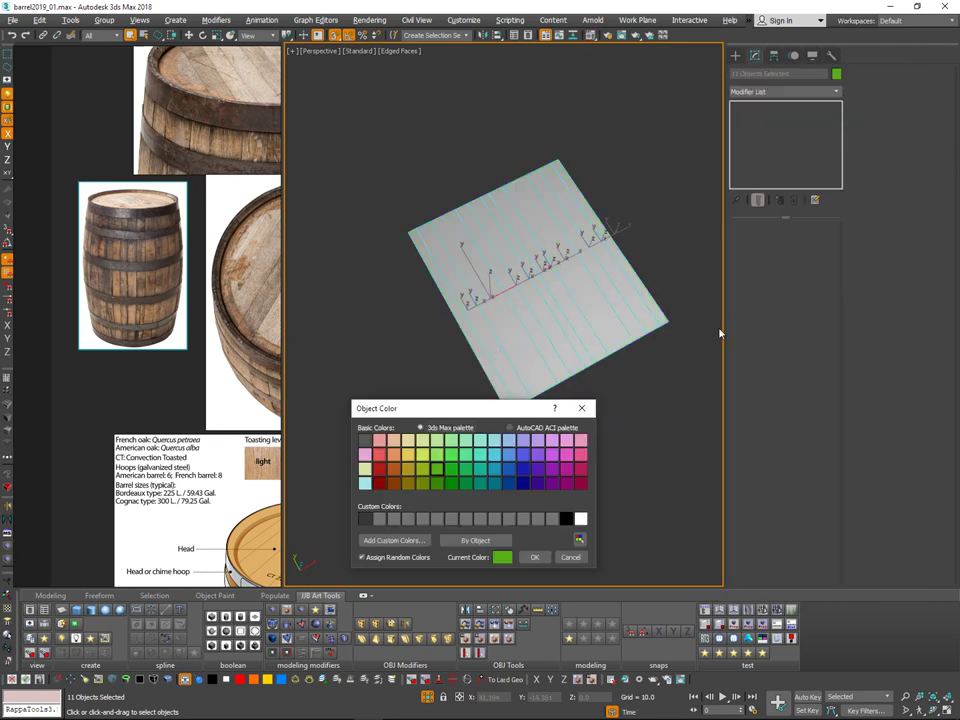
left_click(567, 519)
left_click(535, 557)
left_click(684, 300)
Step: Reselect all eleven planks and inspect their layout in orthographic and perspective views, in both shaded and wireframe display
middle_click_drag(684, 300, 624, 249, "alt")
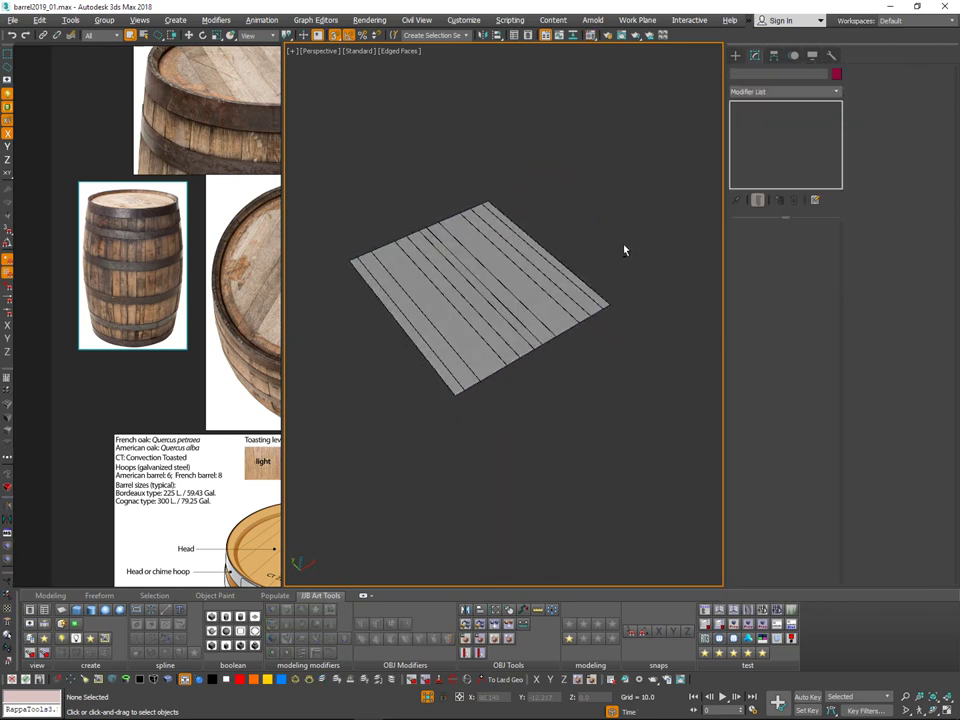
key("v")
key("z")
scroll(592, 248, "down", 3)
left_click_drag(442, 282, 612, 303)
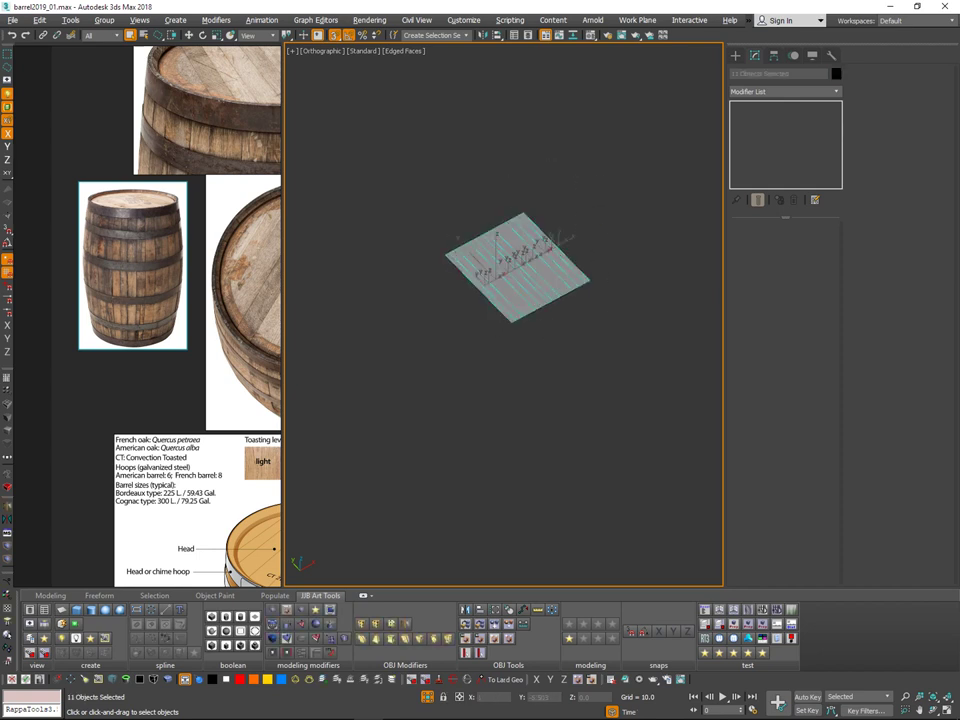
scroll(590, 221, "up", 3)
key("v")
left_click(586, 226)
middle_click_drag(585, 227, 556, 250, "alt")
key("v")
key("F3")
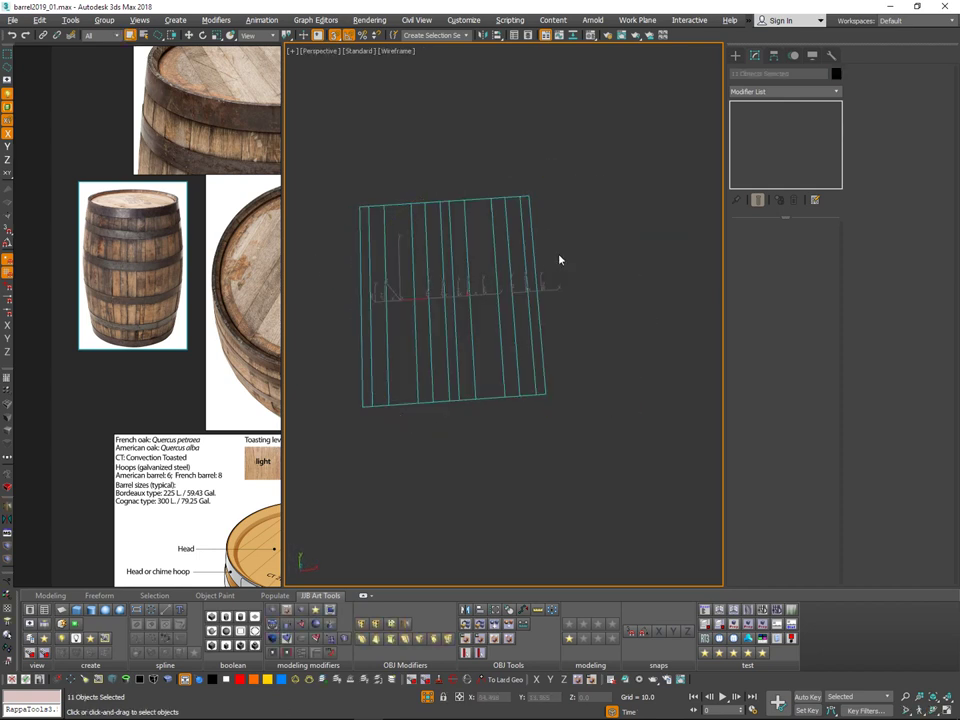
key("v")
key("F3")
Step: End isolation and show the barrel with its planks from the top view
key("alt+q")
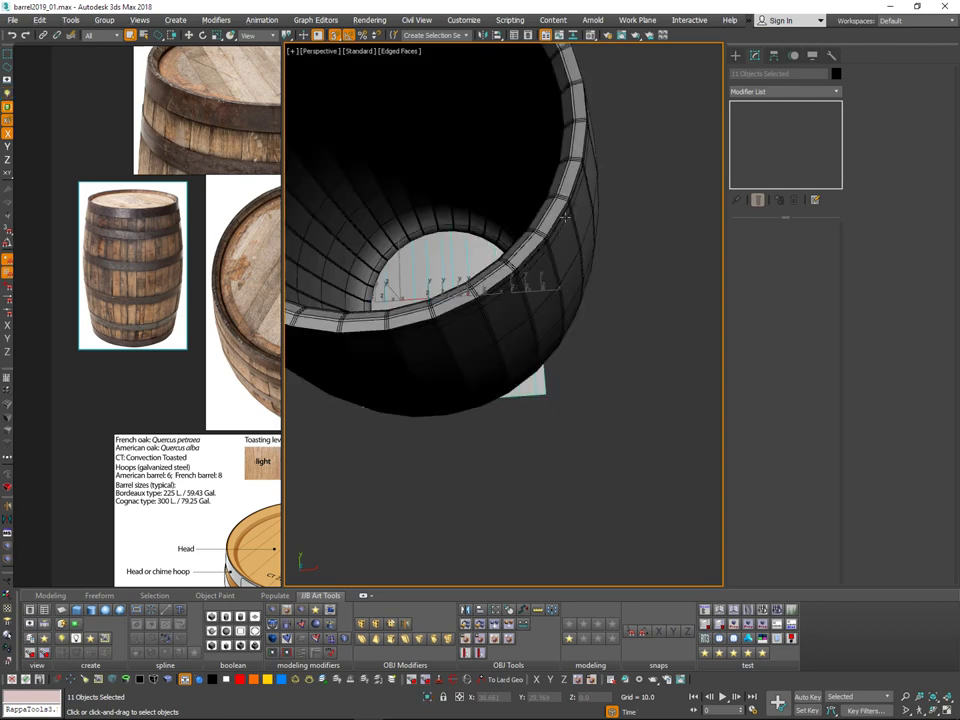
middle_click_drag(565, 217, 618, 237, "alt")
key("v")
key("t")
scroll(602, 234, "down", 1)
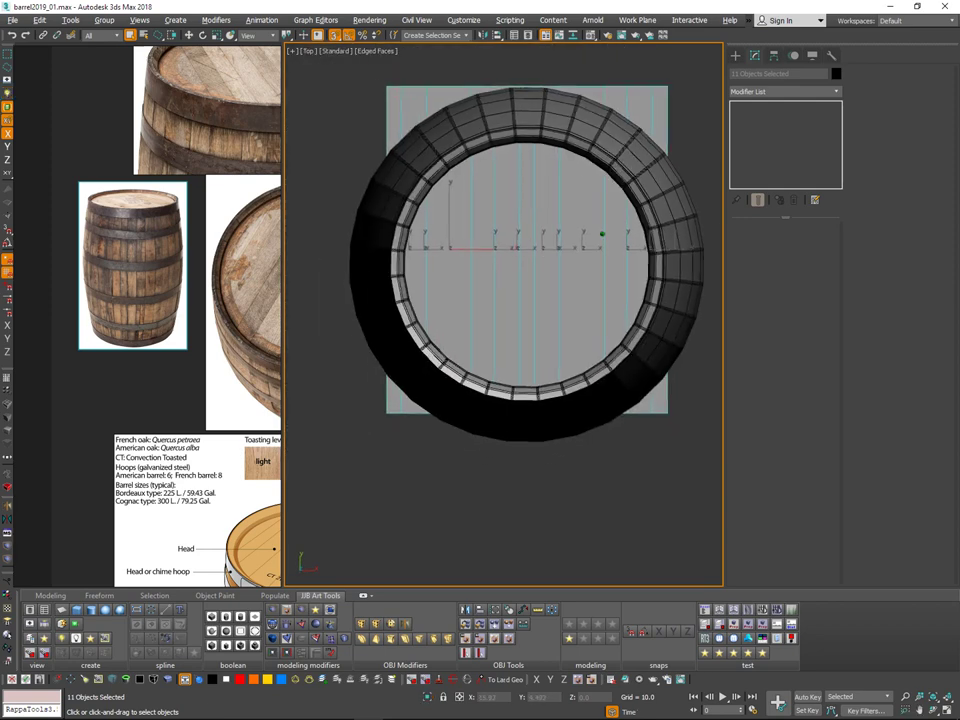
scroll(607, 243, "down", 1)
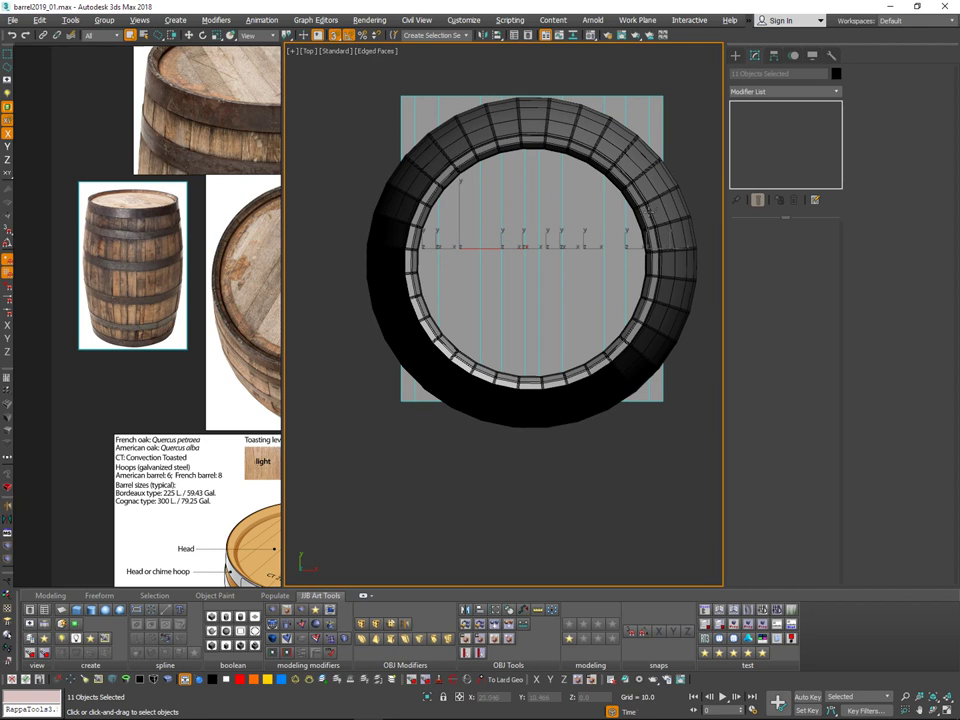
Step: Draw a trial cylinder of about 22.5 radius from the barrel's centre to its inner rim, and delete it
left_click(736, 57)
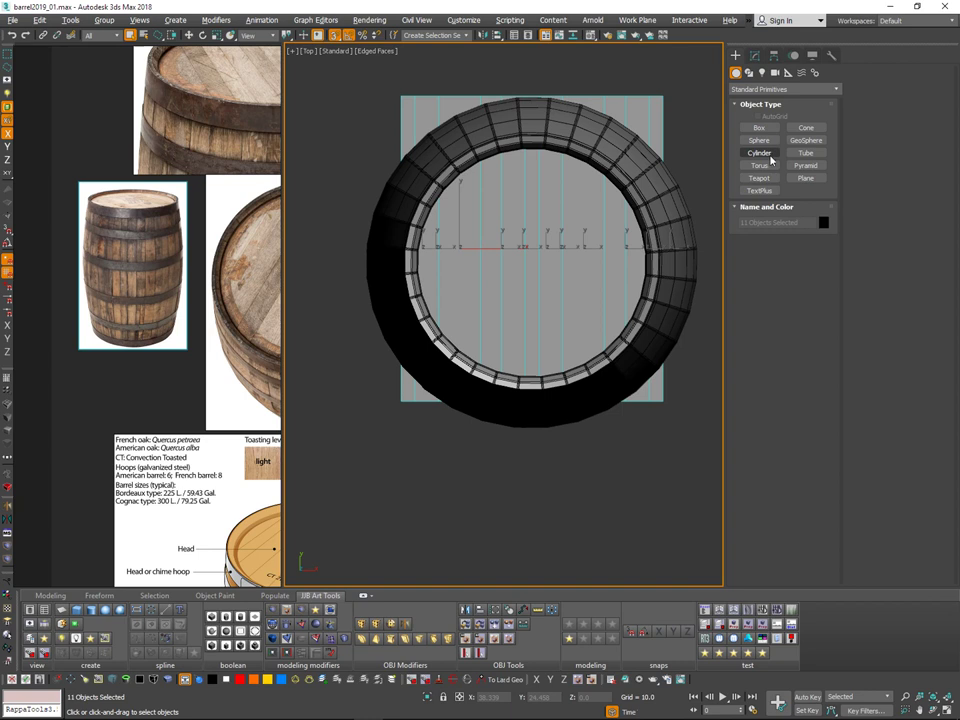
left_click(805, 153)
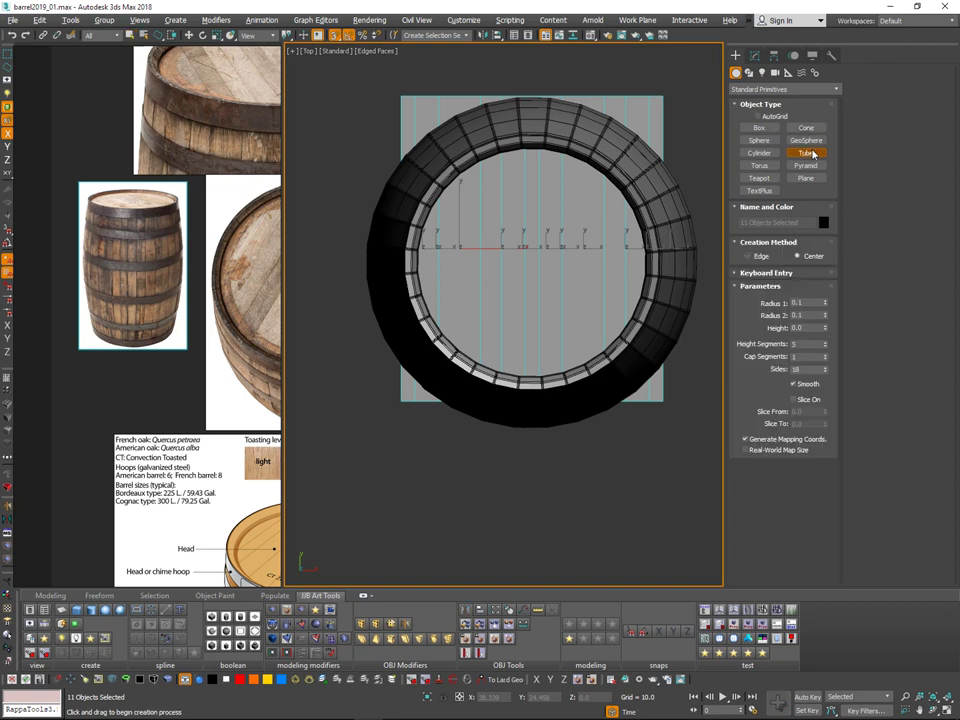
right_click(699, 205)
left_click(765, 151)
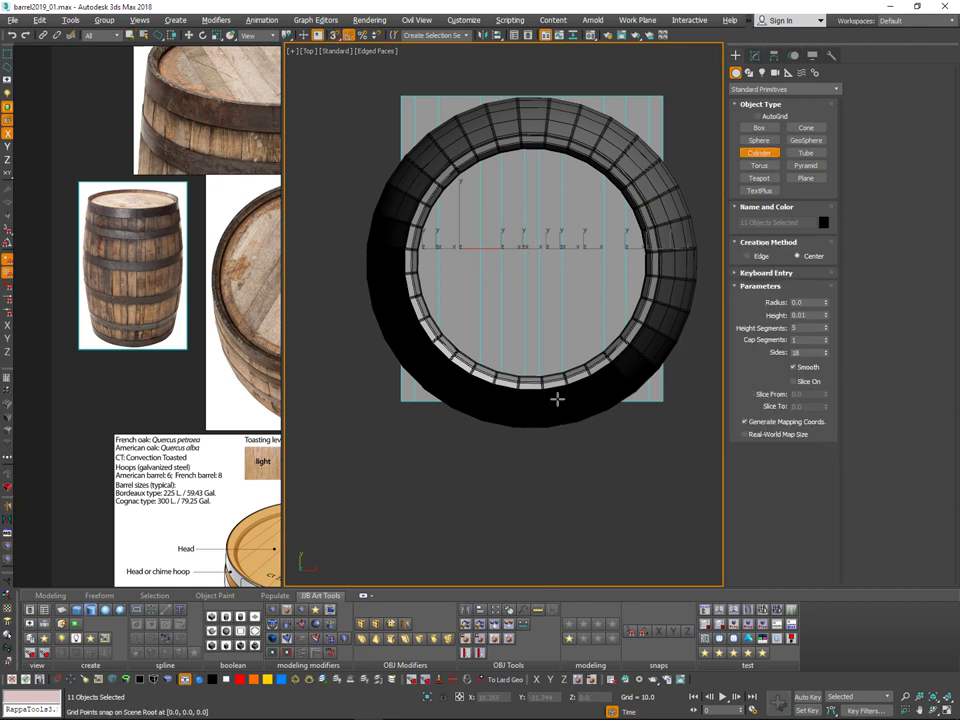
left_click_drag(531, 264, 639, 223)
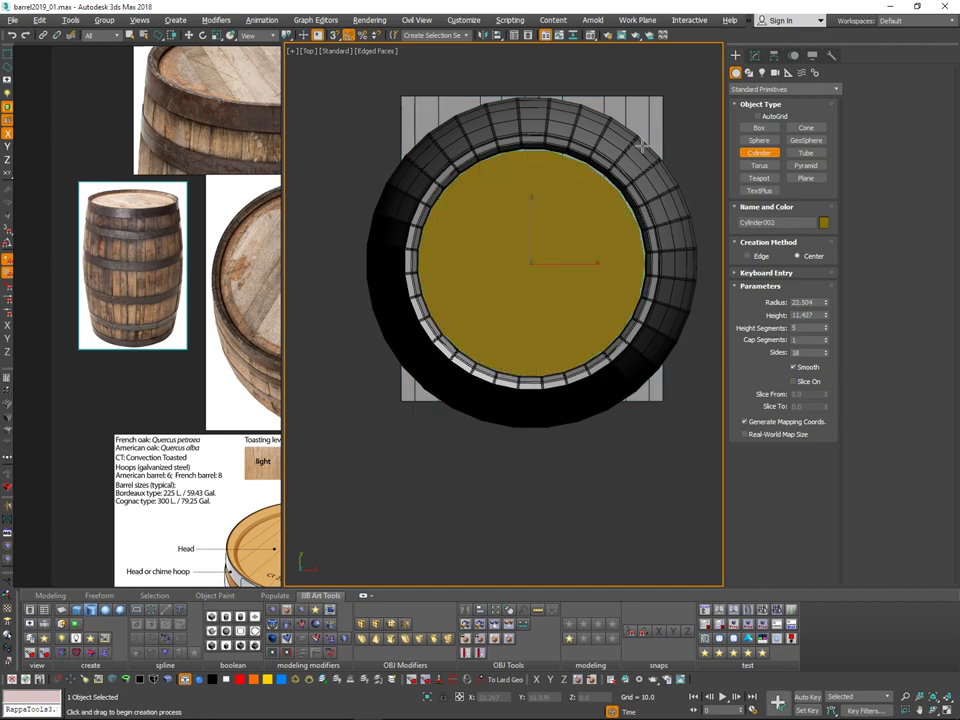
middle_click_drag(592, 224, 532, 361, "alt")
right_click(560, 190)
scroll(553, 315, "down", 5)
middle_click_drag(532, 361, 562, 290, "alt")
scroll(588, 266, "down", 6)
scroll(580, 266, "up", 4)
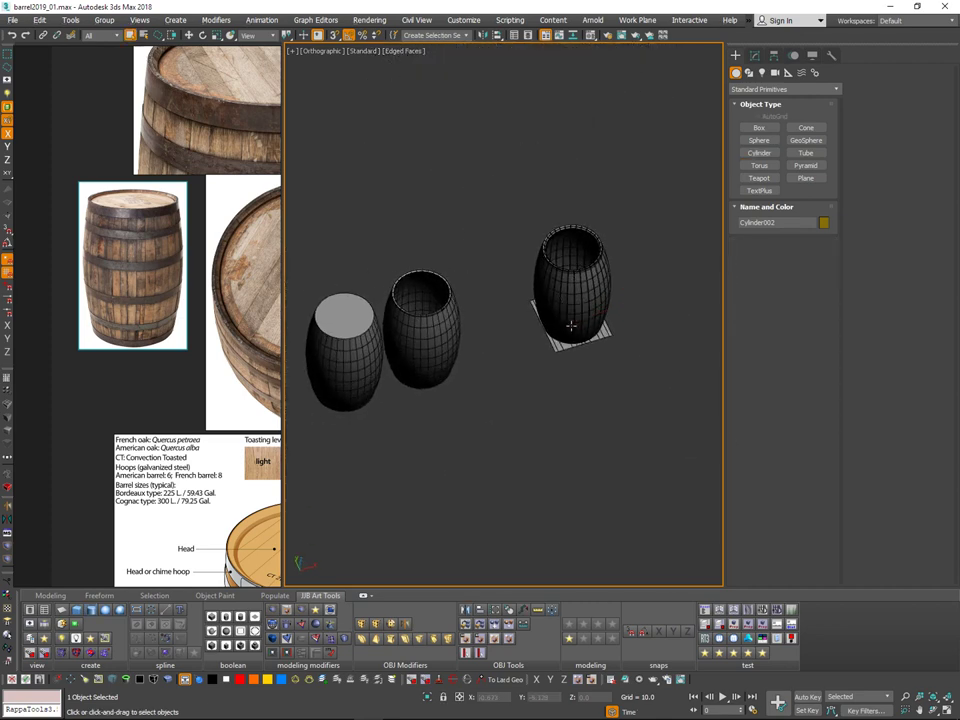
key("Delete")
Step: Select the original base mesh barrel and pick its top cap polygon
middle_click_drag(563, 326, 571, 324)
left_click(353, 314)
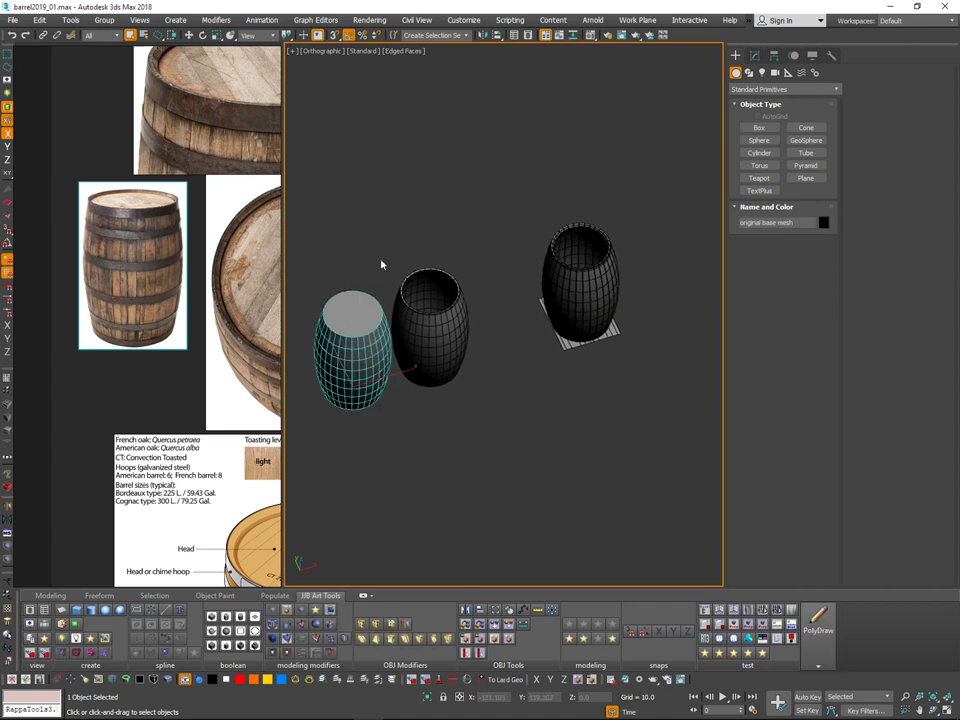
middle_click_drag(492, 318, 564, 288)
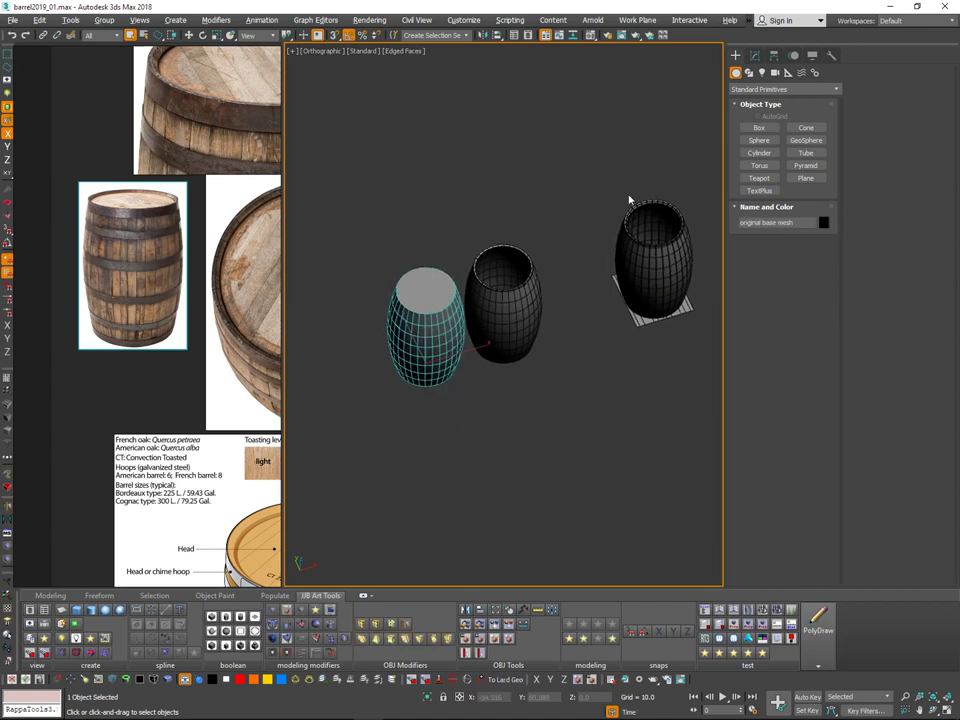
left_click(756, 55)
left_click(796, 242)
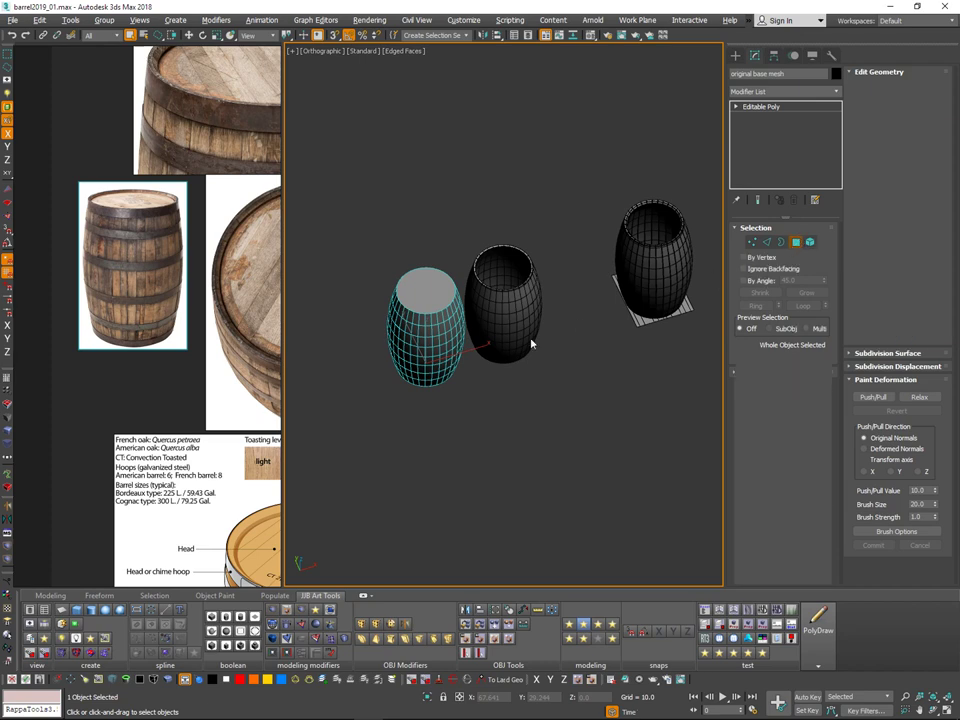
left_click(418, 298)
middle_click_drag(420, 296, 450, 135, "alt")
middle_click_drag(428, 381, 436, 530, "alt")
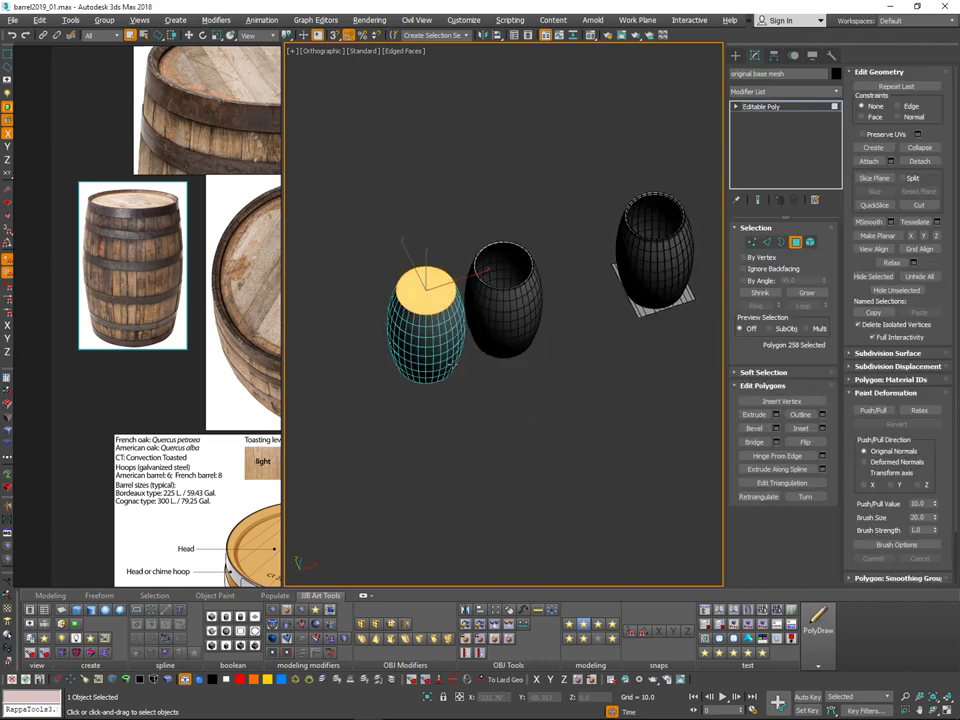
Step: Try cloning the cap polygon along X toward the stave barrels, undoing each attempt
key("w")
middle_click_drag(443, 294, 448, 328, "alt")
left_click_drag(453, 286, 633, 246, "shift")
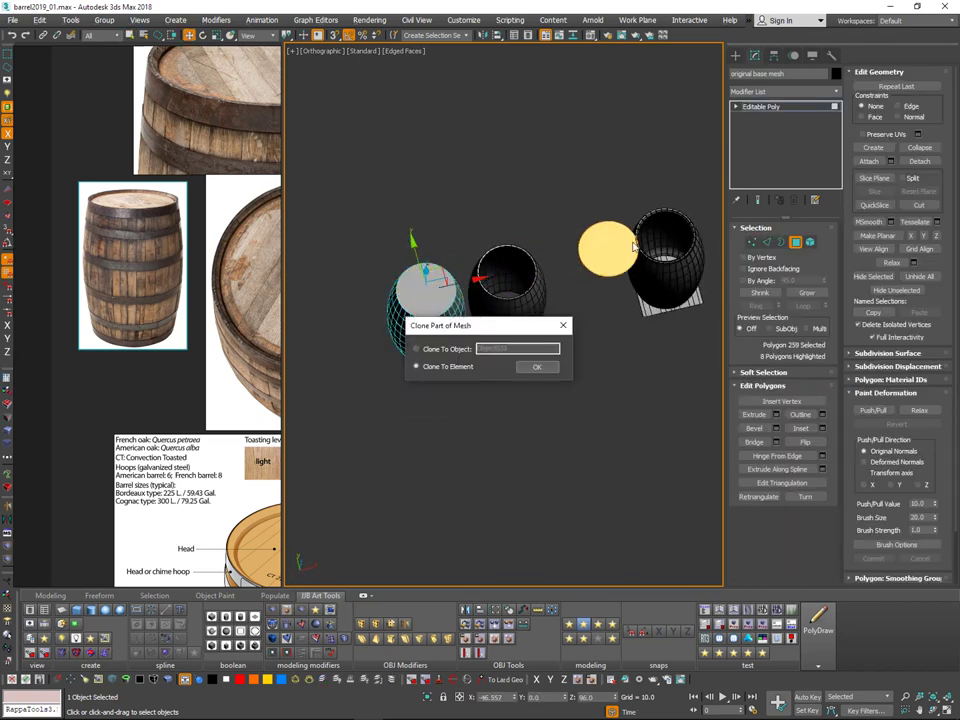
left_click(535, 365)
key("ctrl+z")
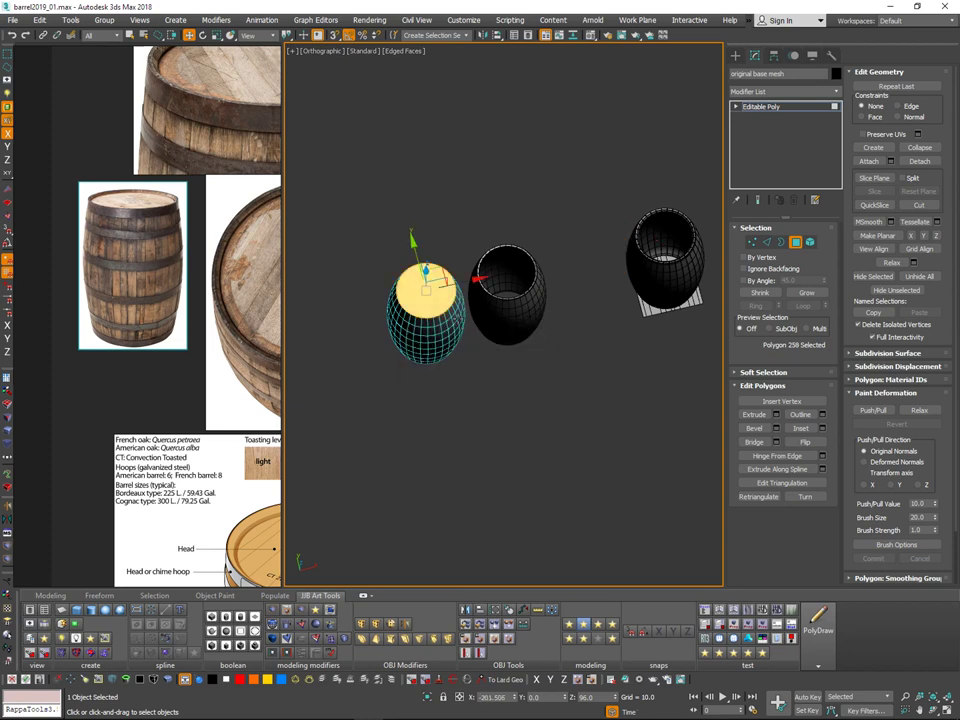
left_click_drag(467, 281, 572, 264, "shift")
key("Escape")
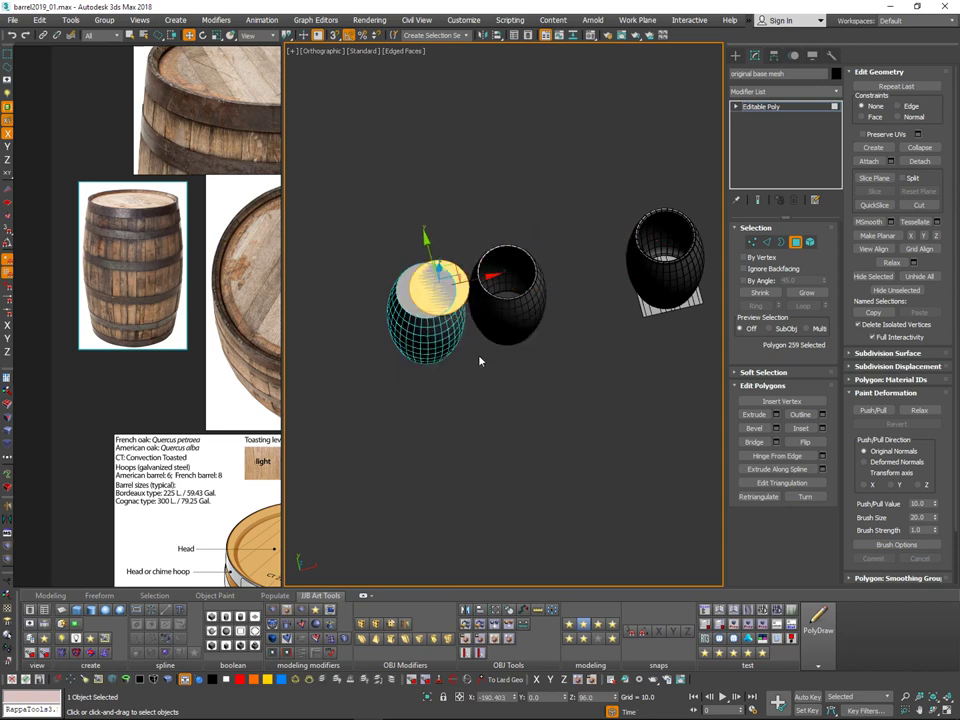
key("ctrl+z")
Step: Clone the cap polygon upward along Z as a separate object at about Z 179
middle_click_drag(440, 280, 439, 242, "alt")
left_click_drag(428, 250, 447, 172, "shift")
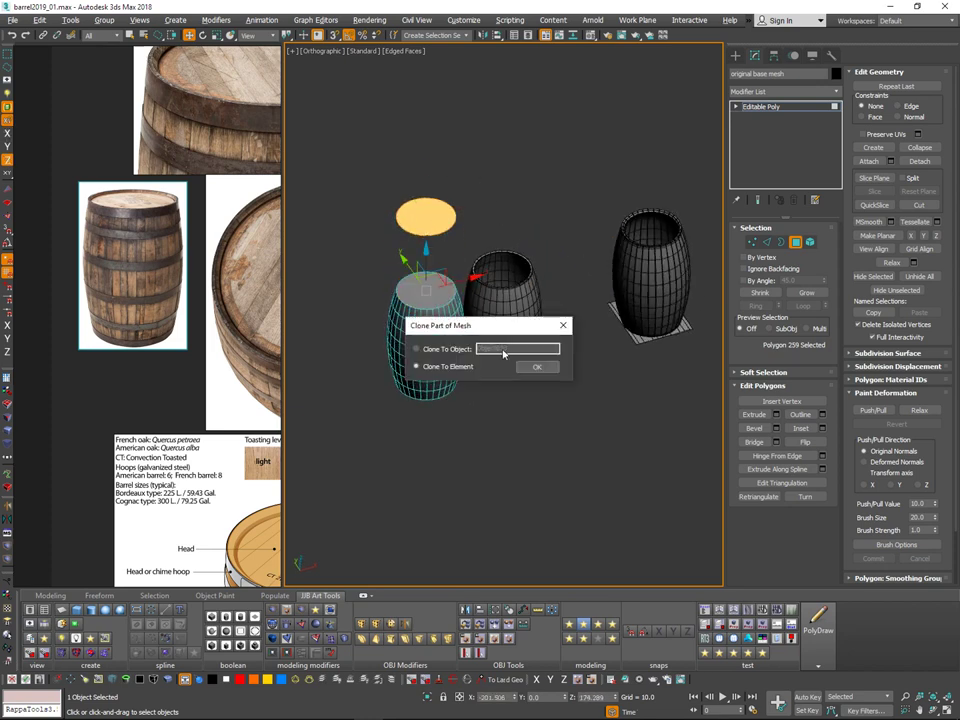
left_click(442, 349)
left_click(537, 365)
Step: Select the cloned disc and quick-align it to the stave barrel that has the planks
left_click(793, 244)
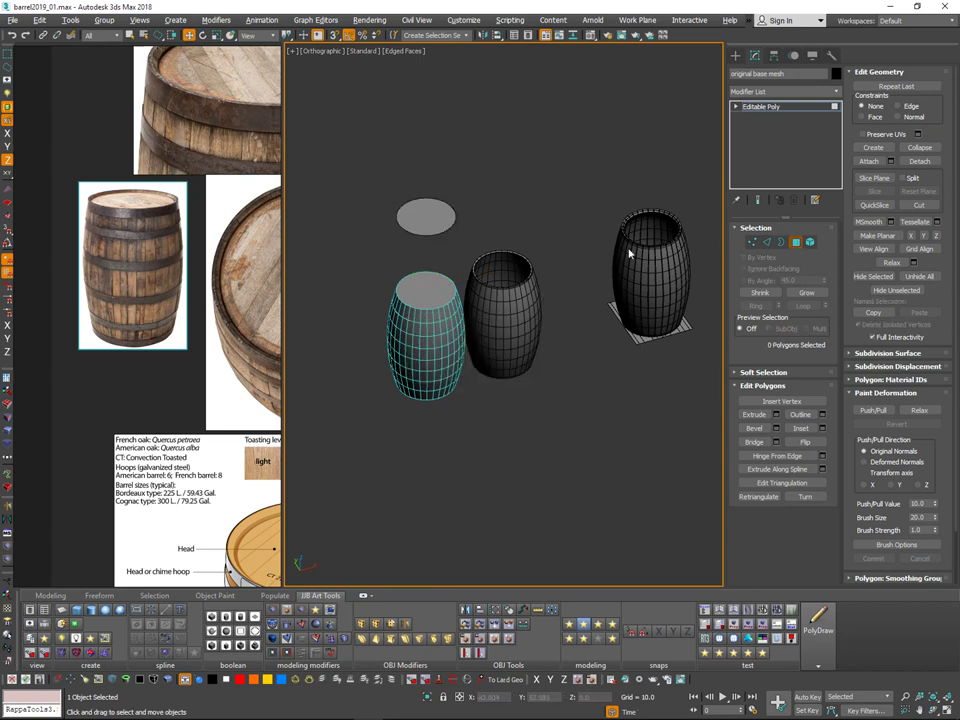
left_click_drag(456, 165, 446, 244)
middle_click_drag(592, 371, 588, 380)
key("shift+a")
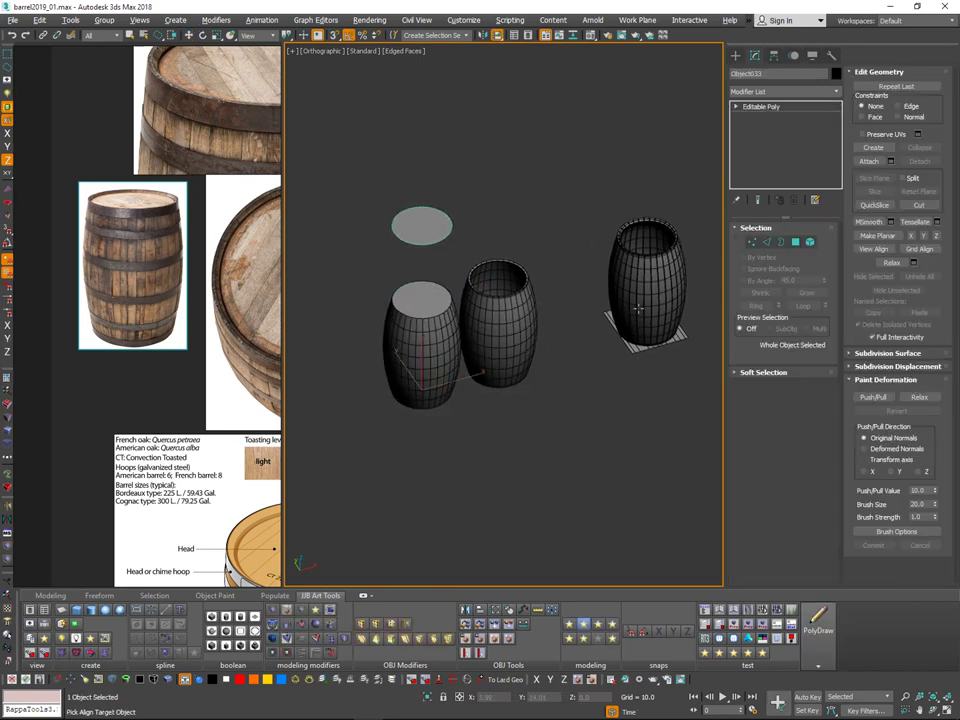
left_click(660, 285)
middle_click_drag(660, 285, 549, 321)
scroll(550, 318, "up", 2)
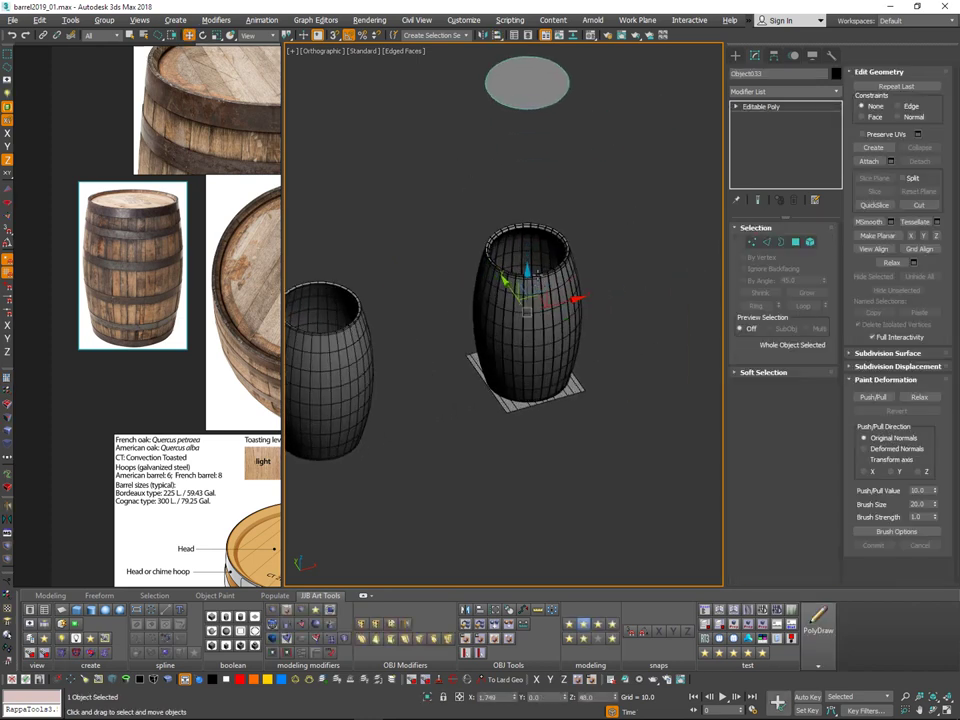
Step: Select the disc's border and scale-extrude it outward to form a flat ring around it
left_click(785, 241)
left_click_drag(471, 77, 594, 150)
middle_click_drag(602, 195, 613, 330)
middle_click_drag(541, 227, 542, 208, "alt")
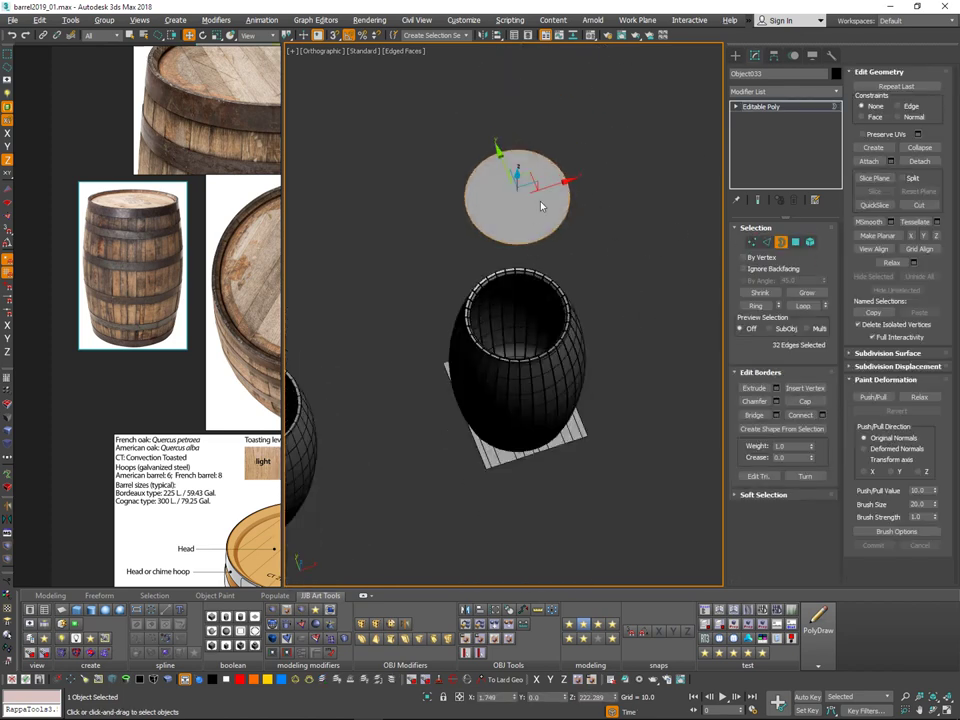
key("r")
left_click_drag(517, 200, 558, 180, "shift")
Step: Try extruding the ring's outer border down along Z around the barrel, and undo it
middle_click_drag(561, 180, 521, 86, "alt")
key("w")
scroll(520, 105, "down", 1)
left_click_drag(521, 86, 535, 336, "shift")
middle_click_drag(572, 262, 587, 247, "alt")
key("ctrl+z")
Step: Scale the ring's outer border wider and extrude it down along Z to about Z -10, enclosing the barrel
middle_click_drag(540, 105, 534, 143, "alt")
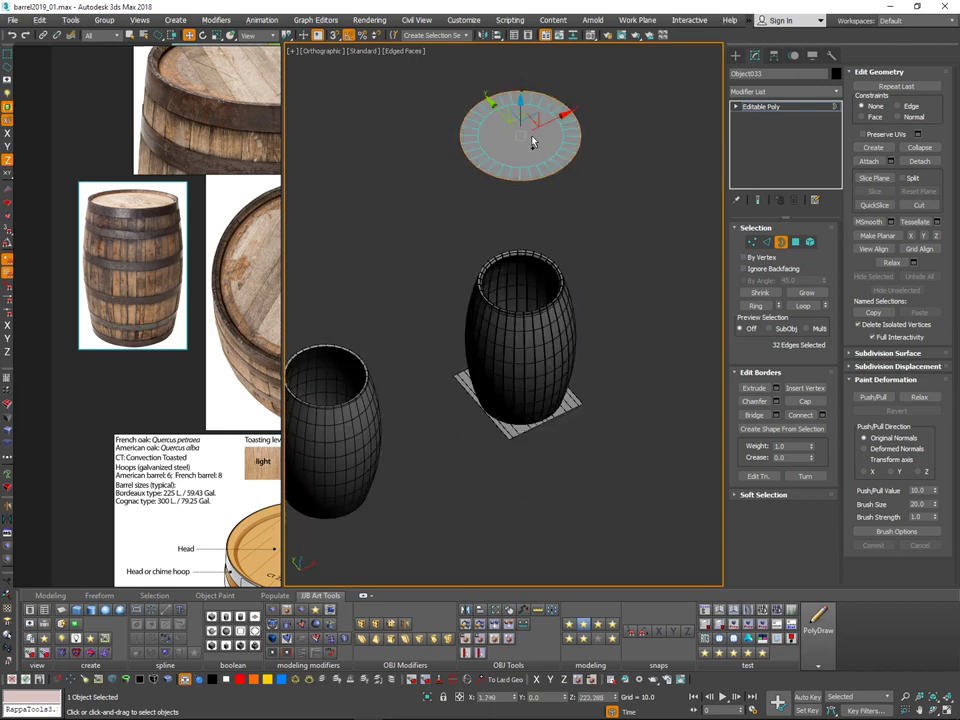
key("r")
left_click_drag(521, 142, 534, 129)
middle_click_drag(535, 150, 535, 113, "alt")
key("w")
left_click_drag(521, 97, 564, 480, "shift")
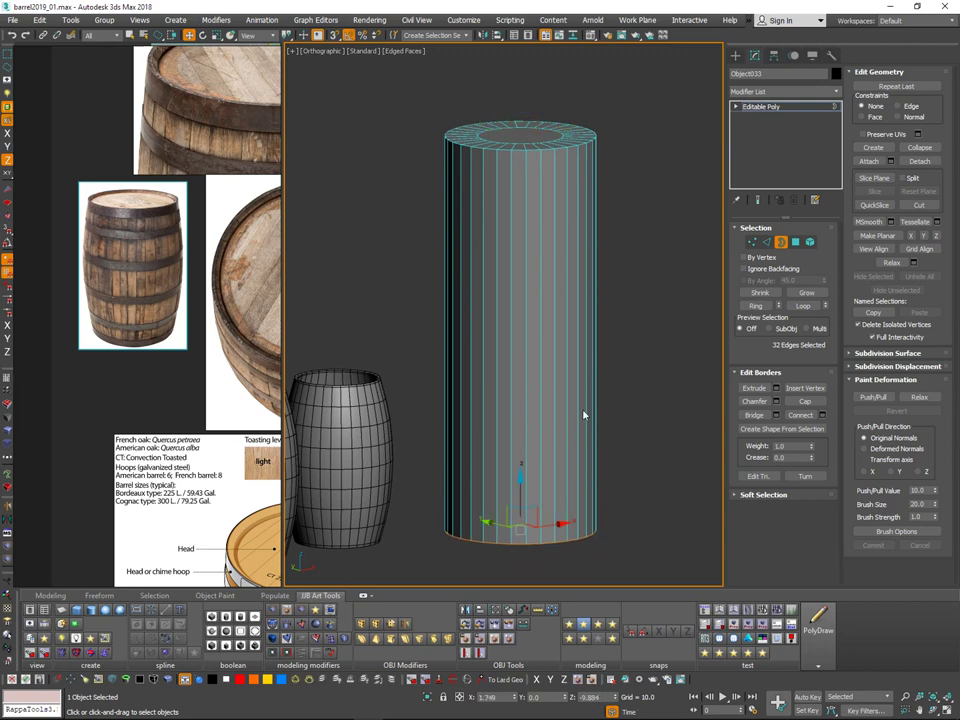
Step: Delete the round polygon in the centre of the cutter's top ring to open a hole
middle_click_drag(583, 378, 500, 300, "alt")
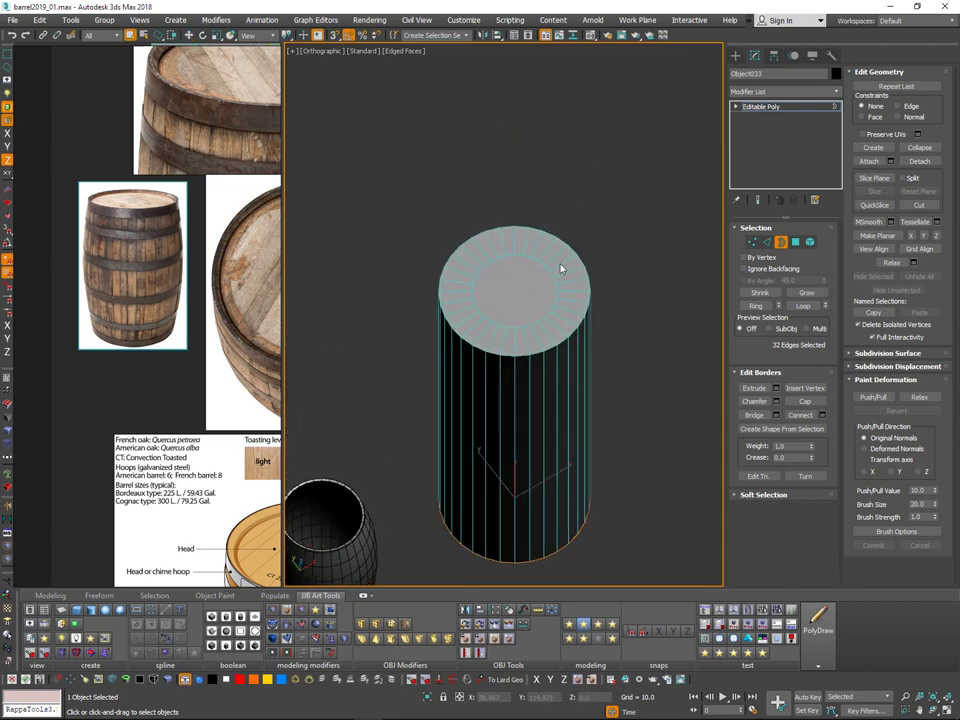
left_click(795, 242)
left_click(517, 276)
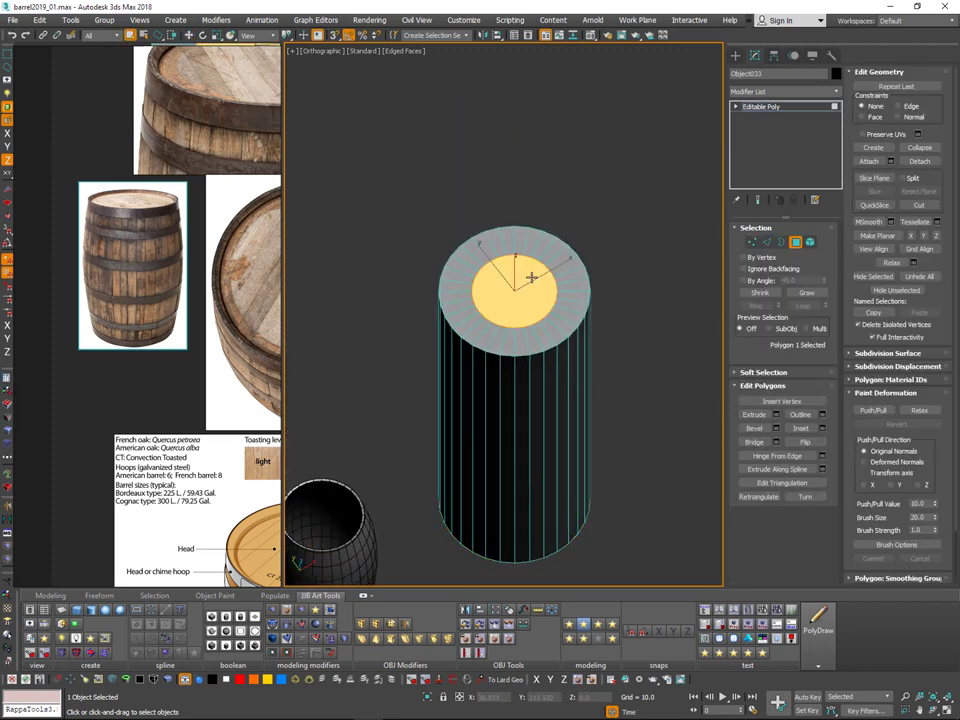
key("Delete")
Step: Select the hole's edge loop and extrude it down along Z to about Z -14, forming the tube's inner wall
left_click(766, 243)
double_click(549, 267)
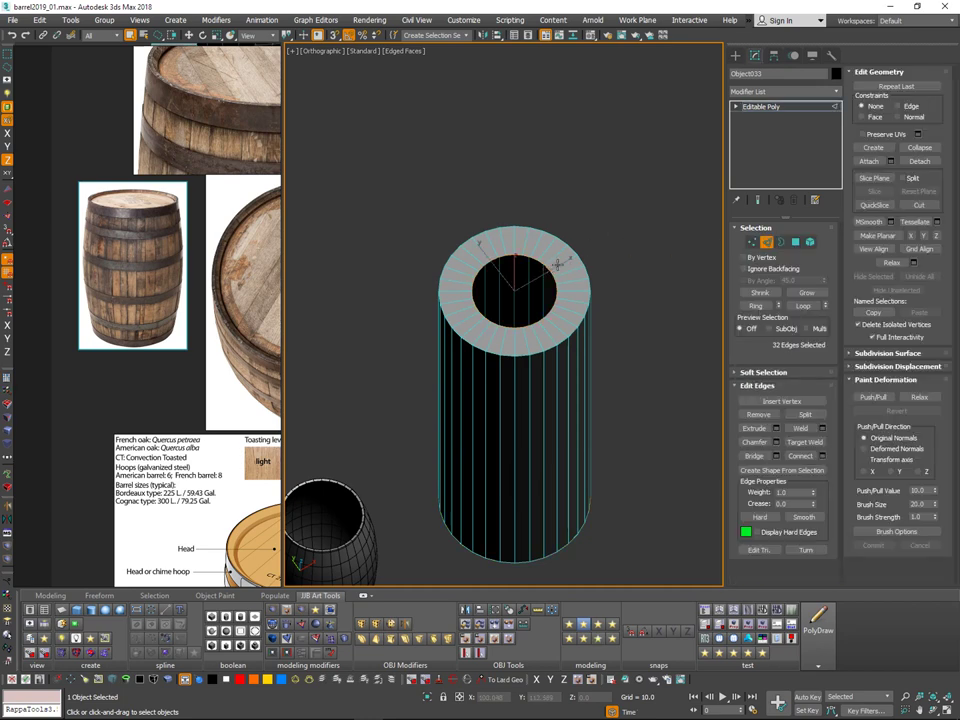
middle_click_drag(587, 265, 590, 220)
scroll(585, 220, "down", 1)
key("r")
key("w")
middle_click_drag(530, 258, 524, 212, "alt")
left_click_drag(521, 229, 529, 526, "shift")
middle_click_drag(536, 345, 544, 254, "alt")
middle_click_drag(544, 254, 558, 108)
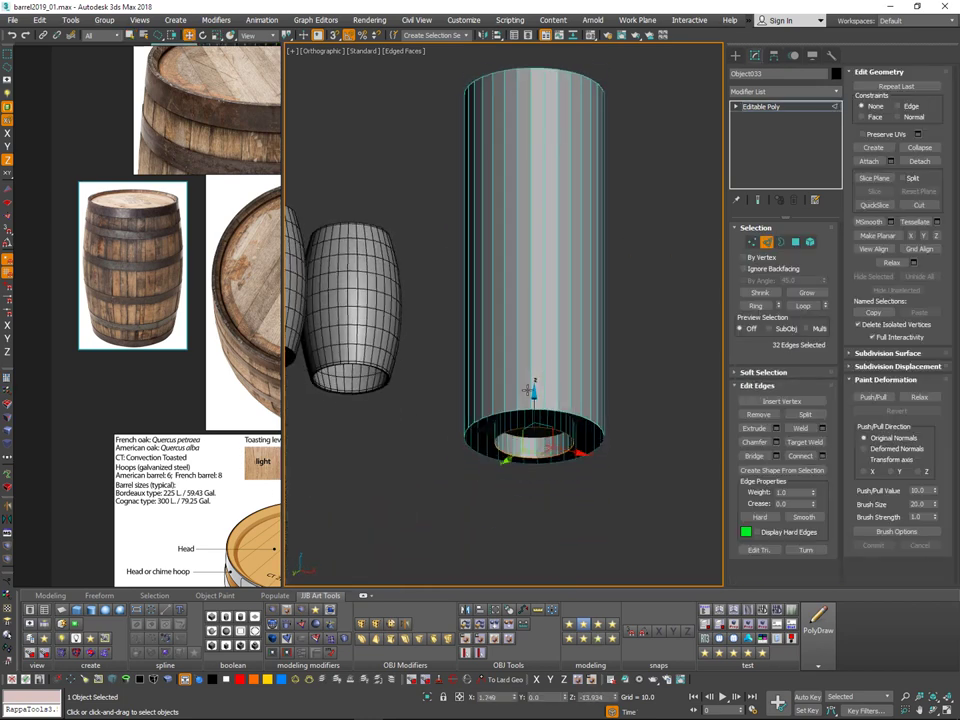
key("2")
left_click_drag(537, 330, 540, 403)
key("ctrl+z")
middle_click_drag(604, 325, 612, 349, "alt")
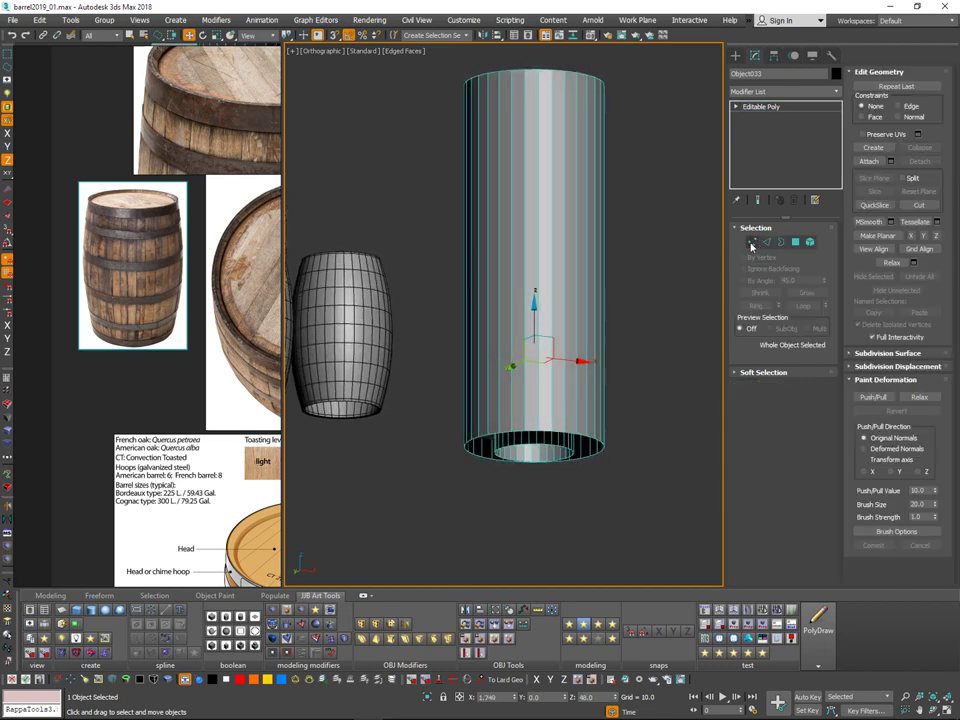
left_click(755, 244)
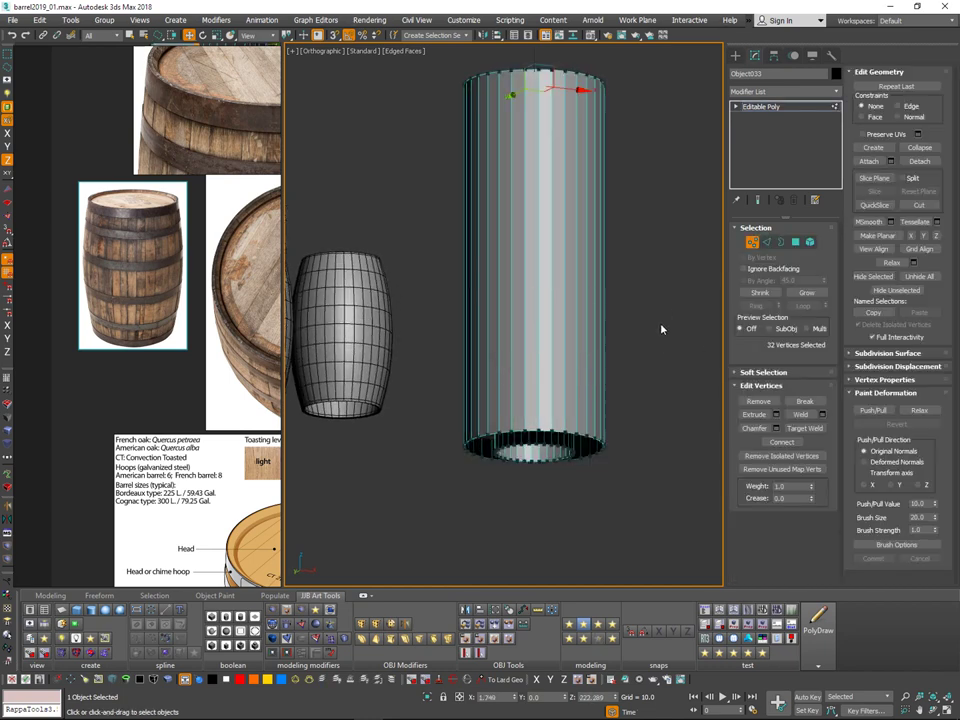
left_click(766, 241)
scroll(533, 459, "up", 4)
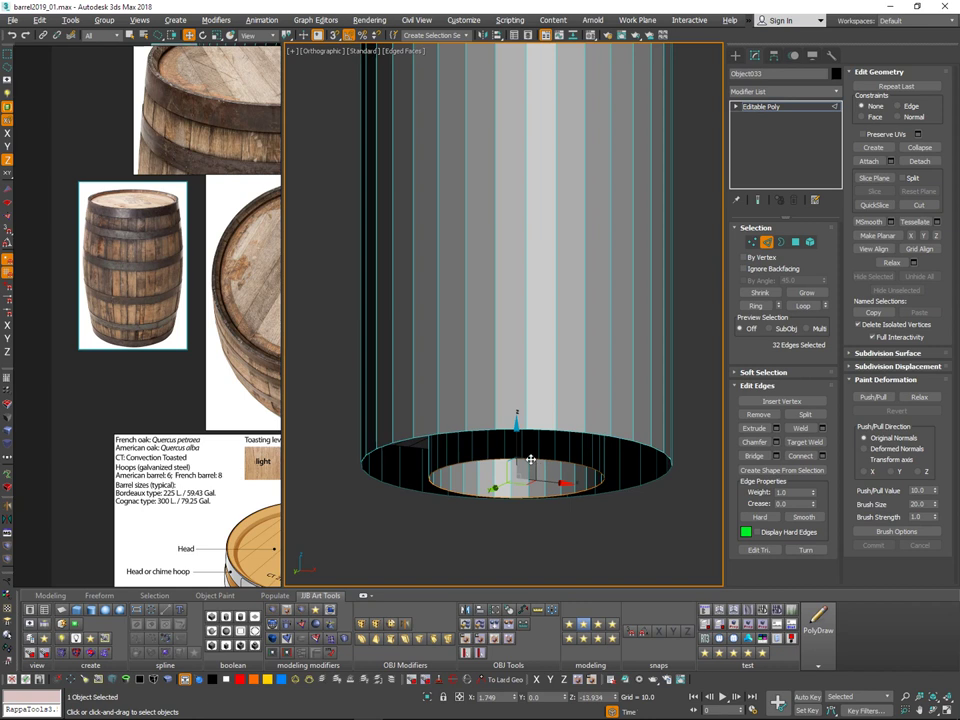
left_click(558, 439)
key("ctrl+z")
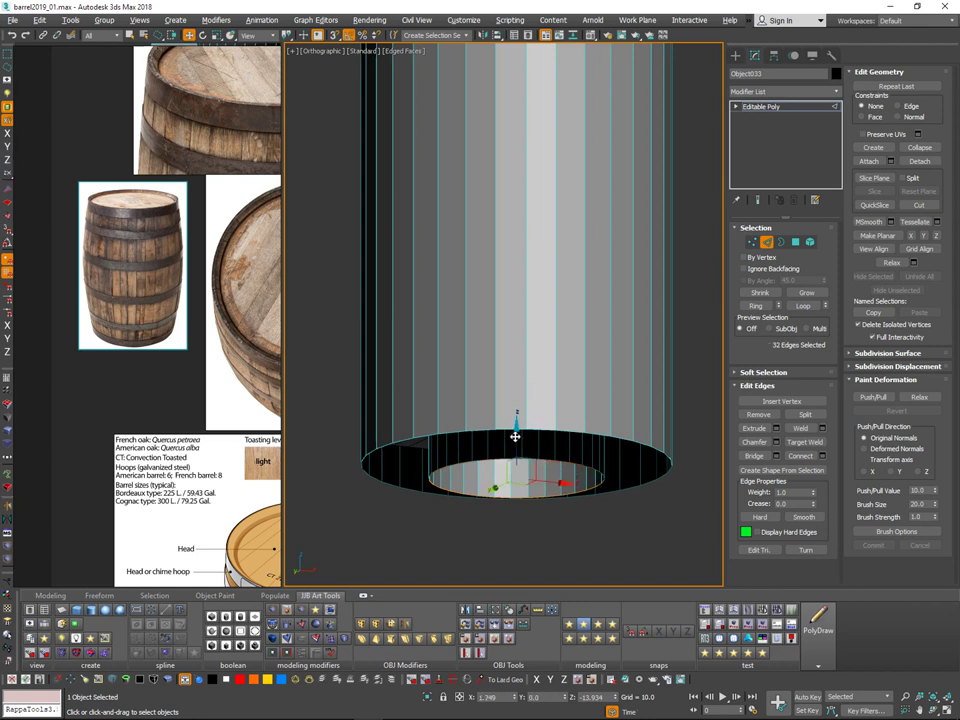
Step: Snap the inner wall's lower edge loop along Z to Z -9.884, level with the outer wall's base
left_click_drag(515, 437, 416, 433)
key("ctrl+z")
scroll(626, 354, "down", 1)
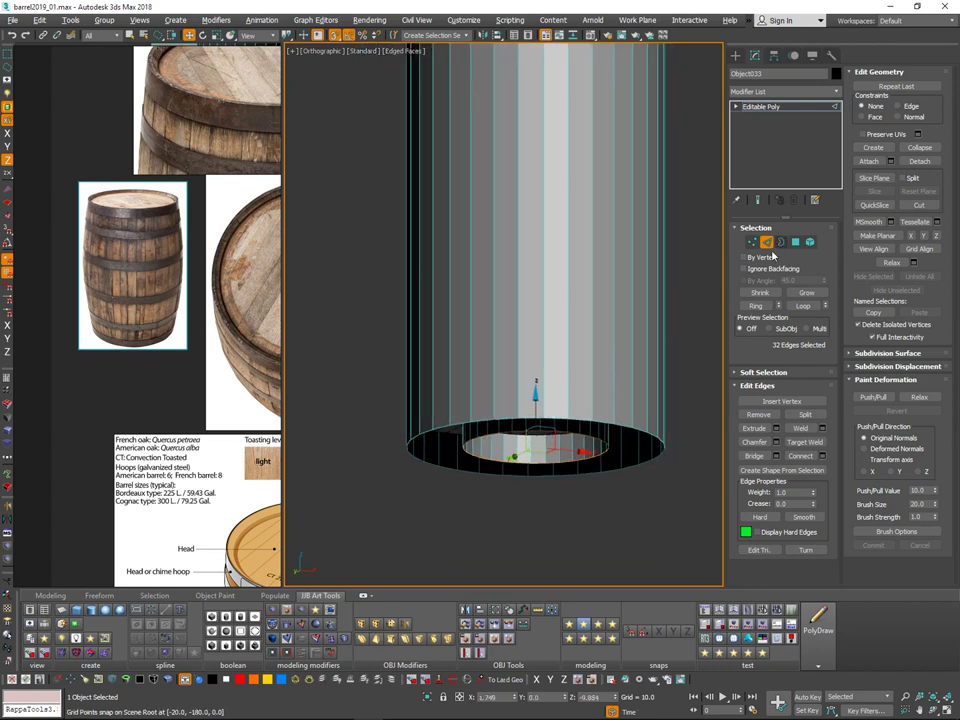
Step: Add the outer wall's base edges to the selected inner loop and try to bridge them
key("q")
middle_click_drag(630, 386, 620, 290, "alt")
left_click(610, 344, "ctrl")
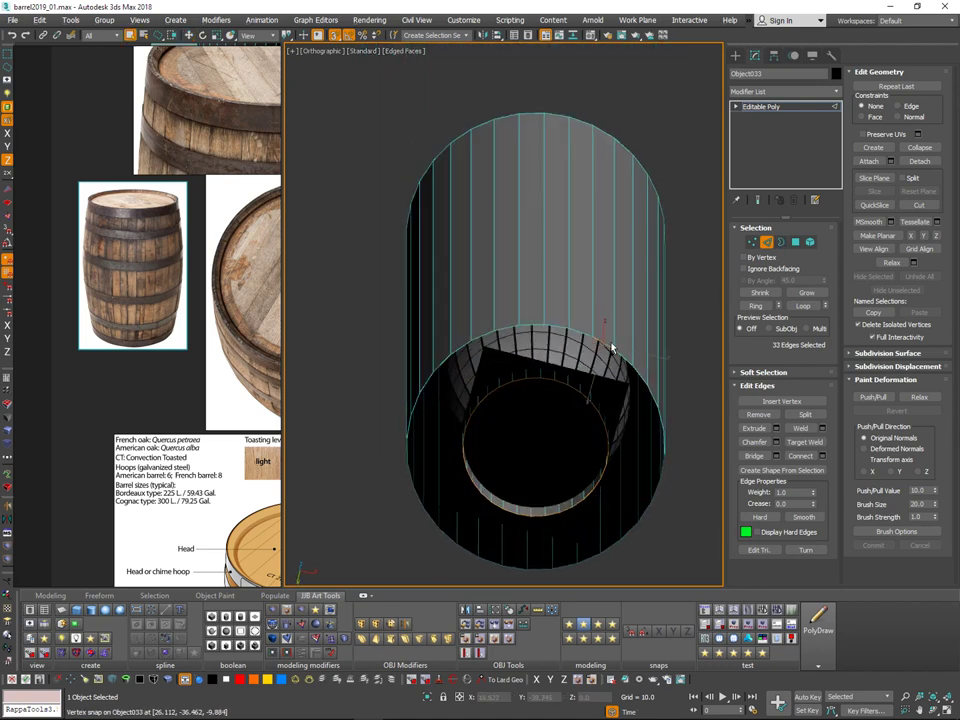
double_click(612, 346, "ctrl")
left_click(755, 457)
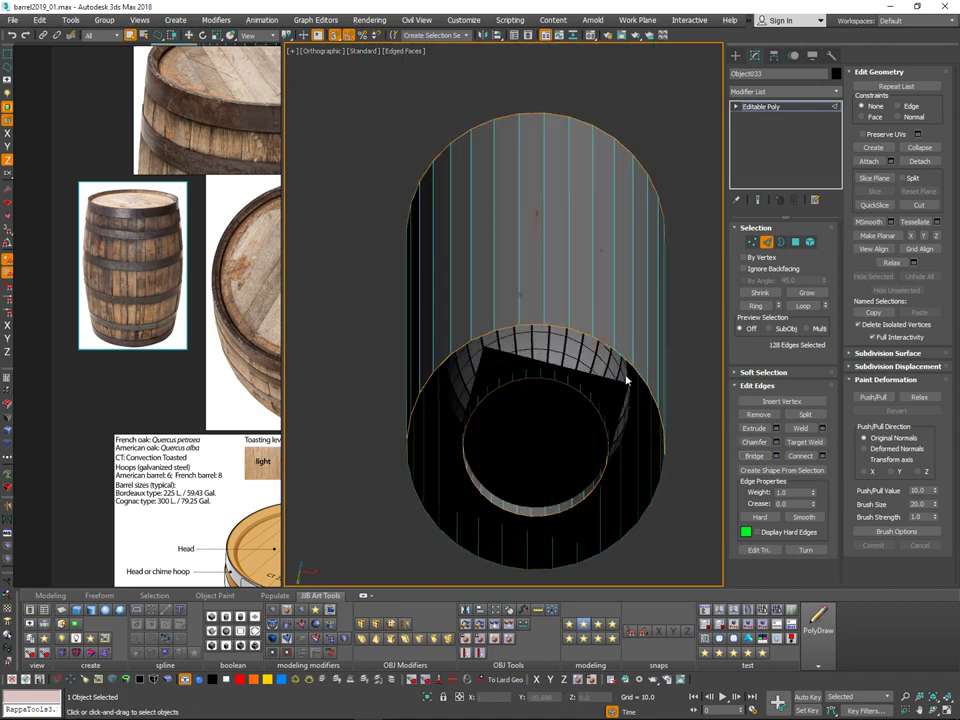
Step: Deselect the edge loops at the tube's upper end and bridge the two lower loops to close its underside
middle_click_drag(627, 380, 634, 450, "alt")
scroll(634, 448, "down", 4)
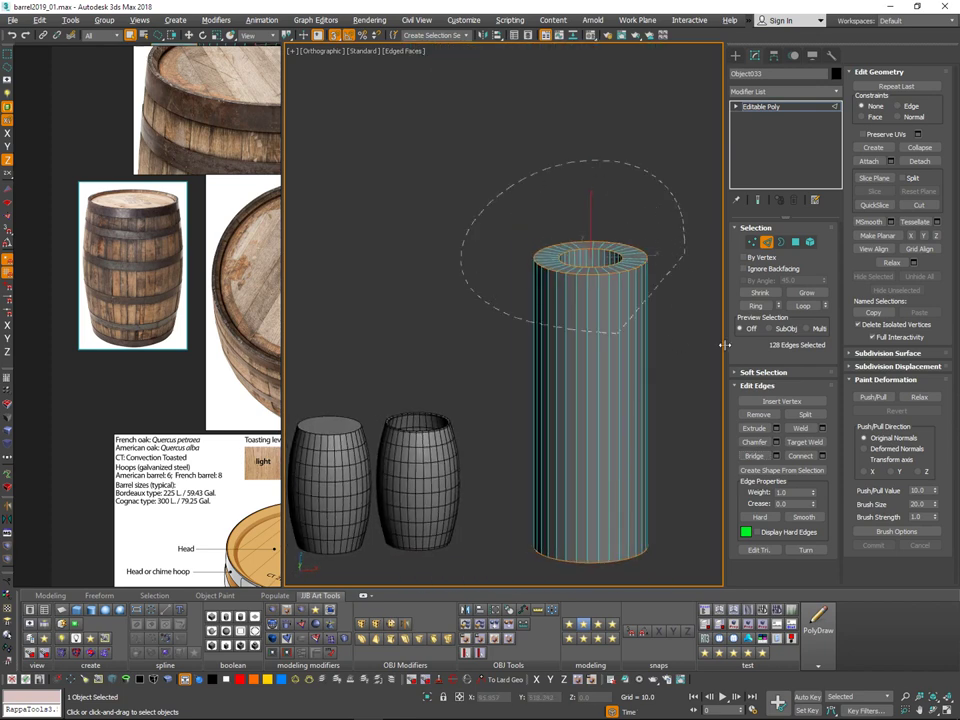
left_click_drag(725, 345, 621, 388, "alt")
middle_click_drag(620, 390, 626, 240)
middle_click_drag(626, 240, 608, 140, "alt")
left_click(761, 456)
middle_click_drag(658, 412, 582, 389)
middle_click_drag(582, 389, 600, 468, "alt")
left_click(767, 243)
middle_click_drag(600, 294, 589, 332)
scroll(589, 332, "up", 1)
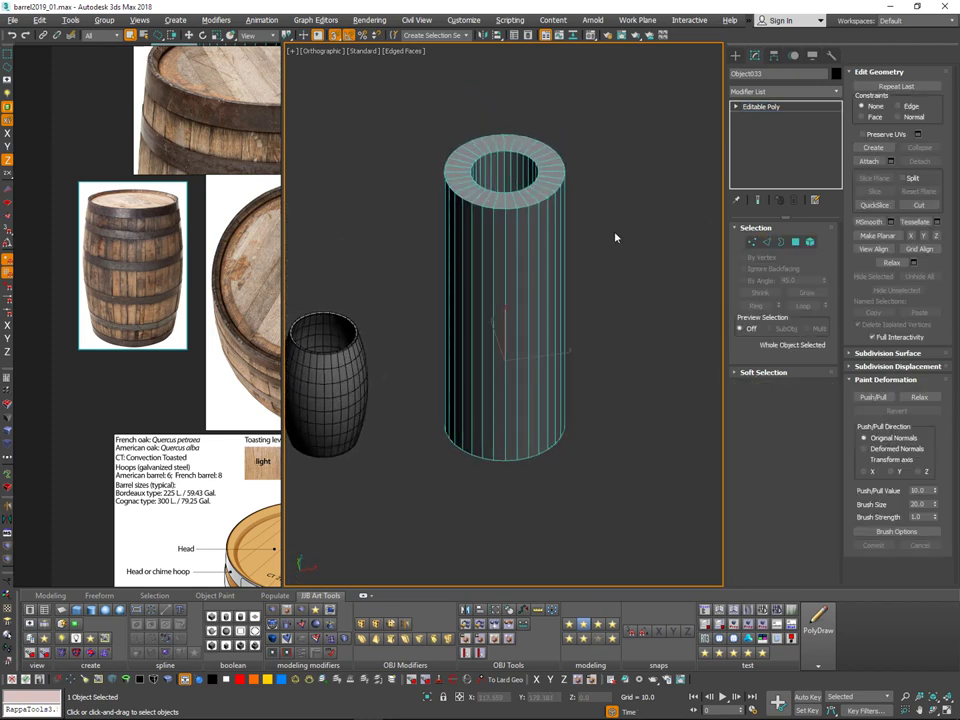
Step: Select the whole tube and move it down along Z so it extends both above and below the planks
left_click(615, 238)
left_click(543, 219)
scroll(541, 218, "up", 3)
key("w")
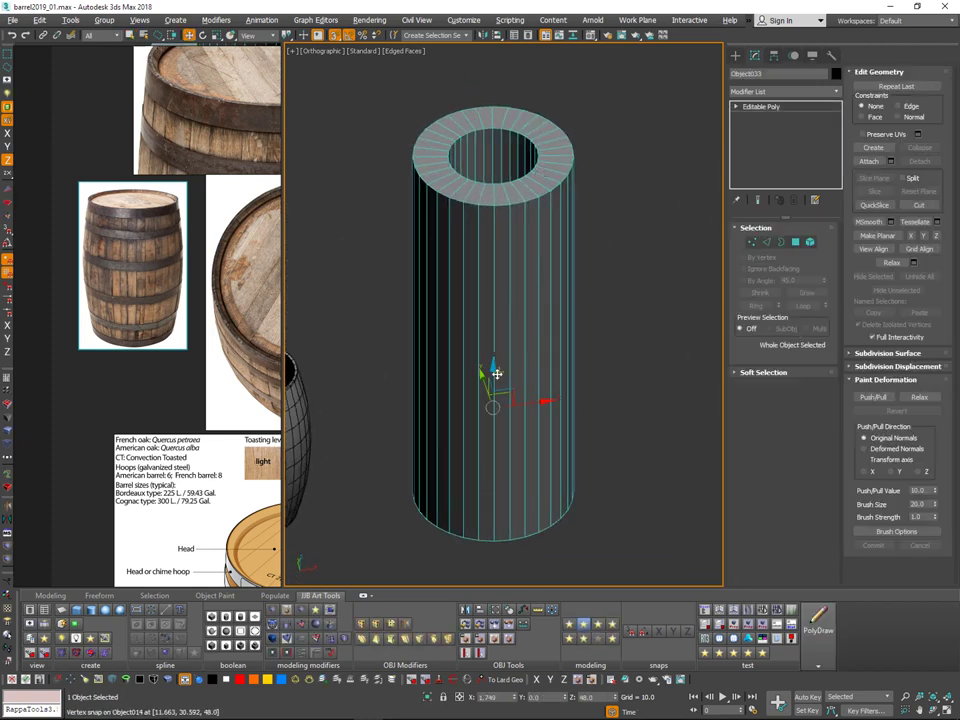
left_click_drag(497, 374, 484, 514)
Step: Hide the tube and the 32 barrel staves so that the planks stand alone
middle_click_drag(515, 409, 527, 343)
key("Delete")
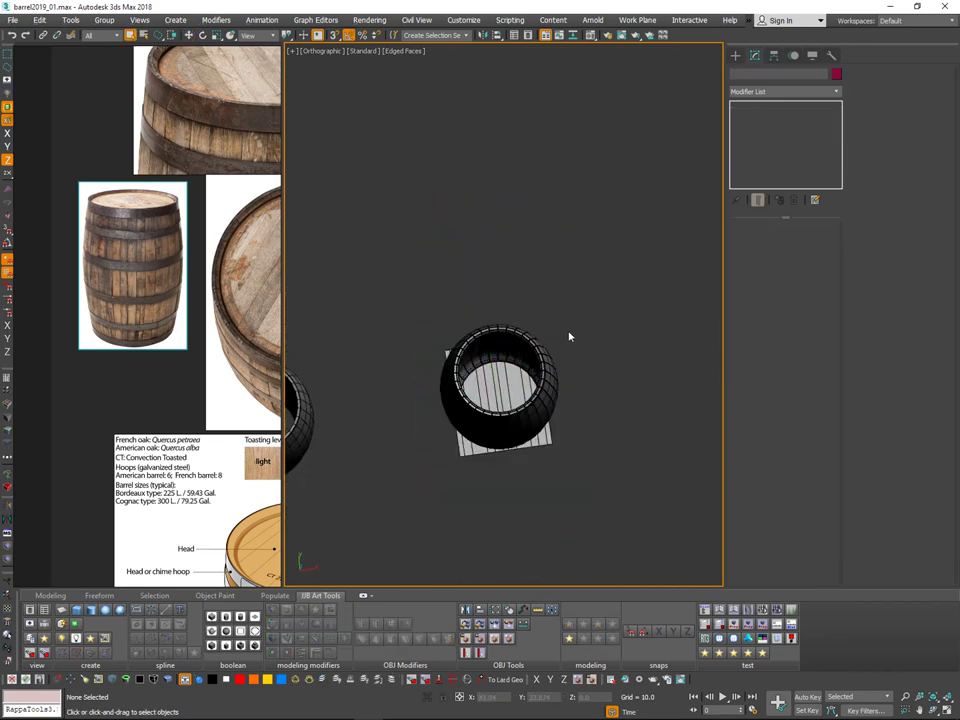
middle_click_drag(582, 305, 583, 290, "alt")
left_click(481, 275)
middle_click_drag(593, 220, 587, 245, "alt")
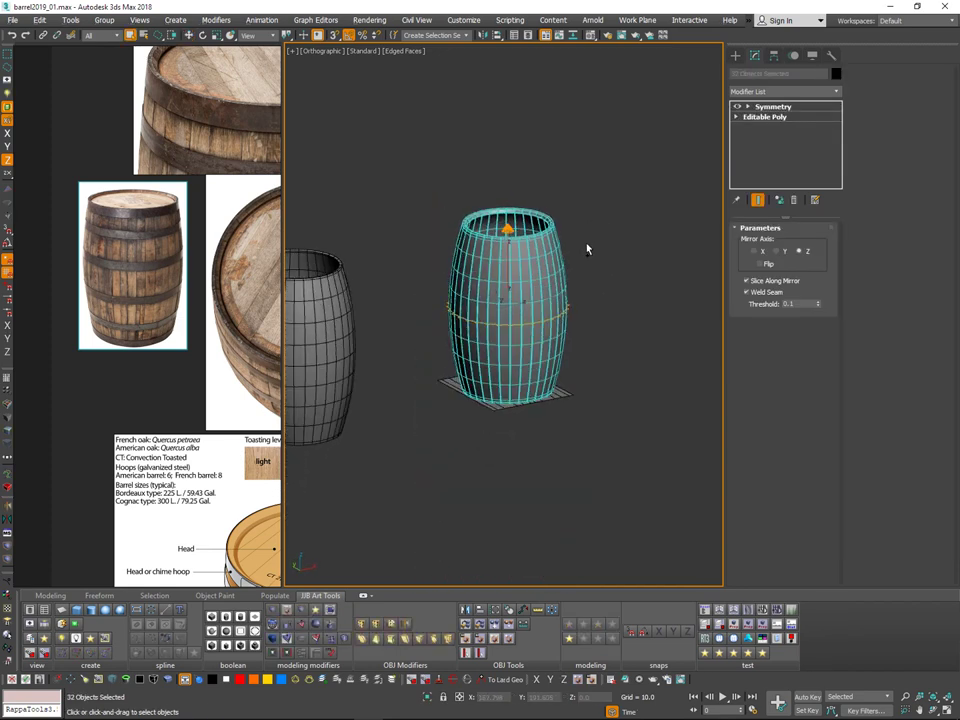
key("Delete")
Step: Select the 11 planks, bring the tube back, and isolate it together with them
key("ctrl+a")
key("z")
key("shift+z")
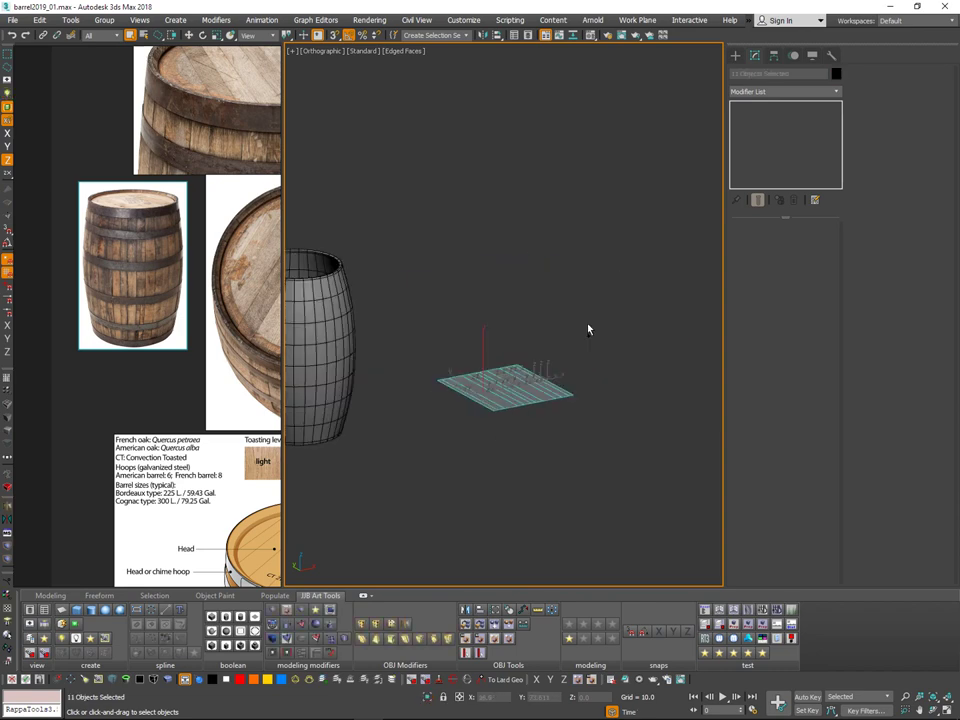
key("alt+u")
left_click(564, 206, "ctrl")
key("alt+q")
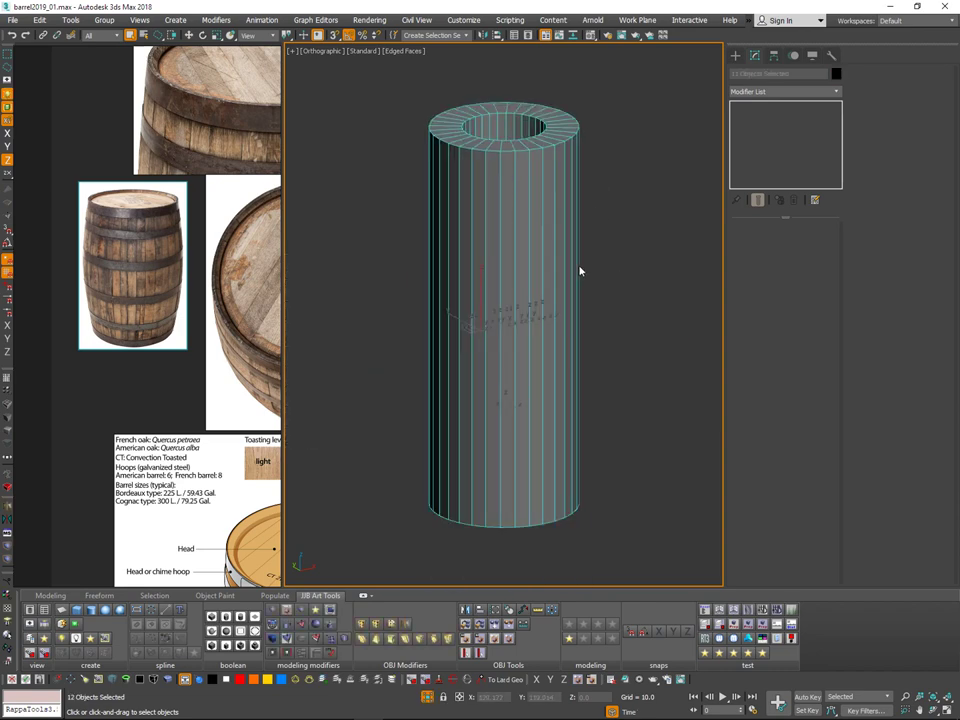
middle_click_drag(581, 271, 558, 196, "alt")
left_click(602, 189)
left_click(562, 216)
key("Delete")
key("ctrl+z")
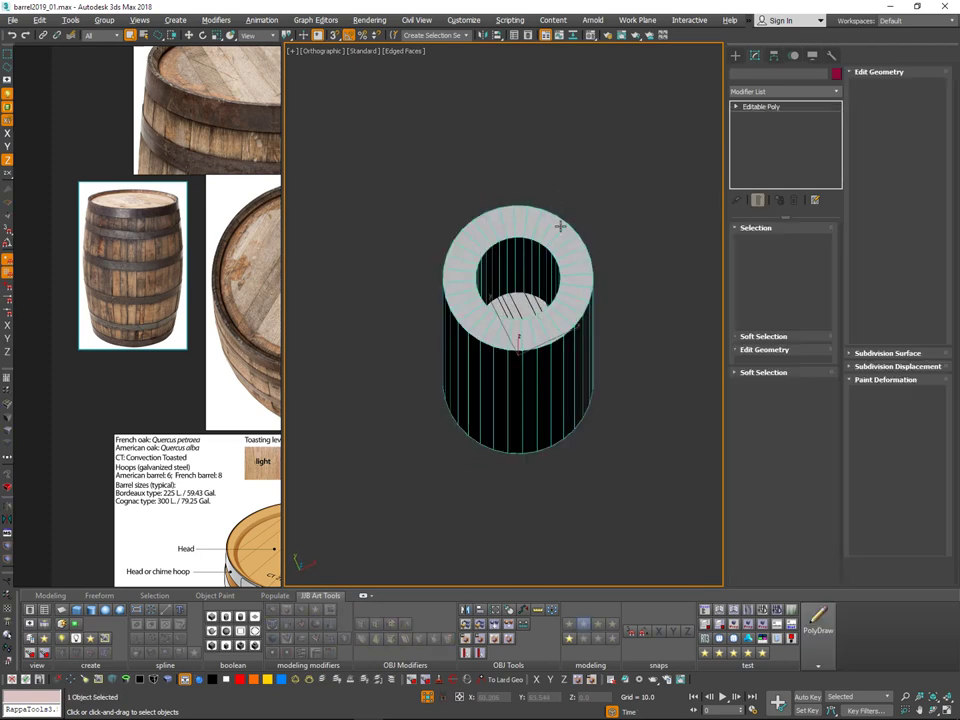
middle_click_drag(574, 304, 573, 335, "alt")
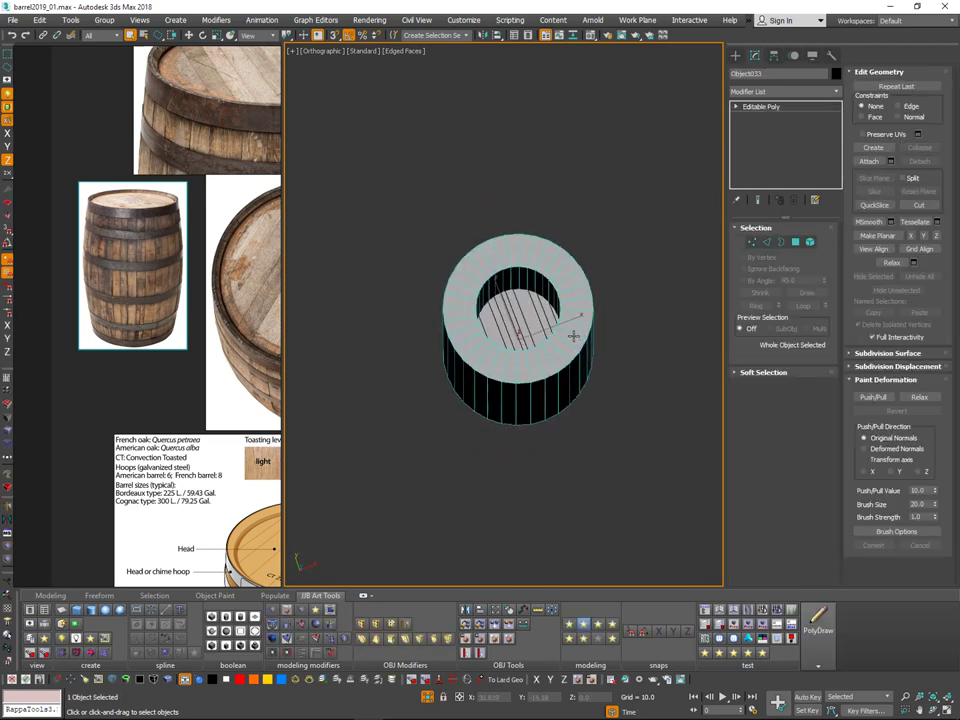
Step: Display the tube and planks in wireframe and select the two planks at one edge of the head
left_click_drag(415, 281, 605, 297)
mouse_move(605, 297)
middle_mouse_down("alt")
mouse_move(603, 373)
mouse_move(596, 352)
mouse_move(605, 350)
mouse_move(608, 371)
mouse_move(611, 329)
mouse_move(608, 343)
middle_mouse_up("alt")
key("alt+a")
key("v")
left_click(605, 352)
left_click(634, 373)
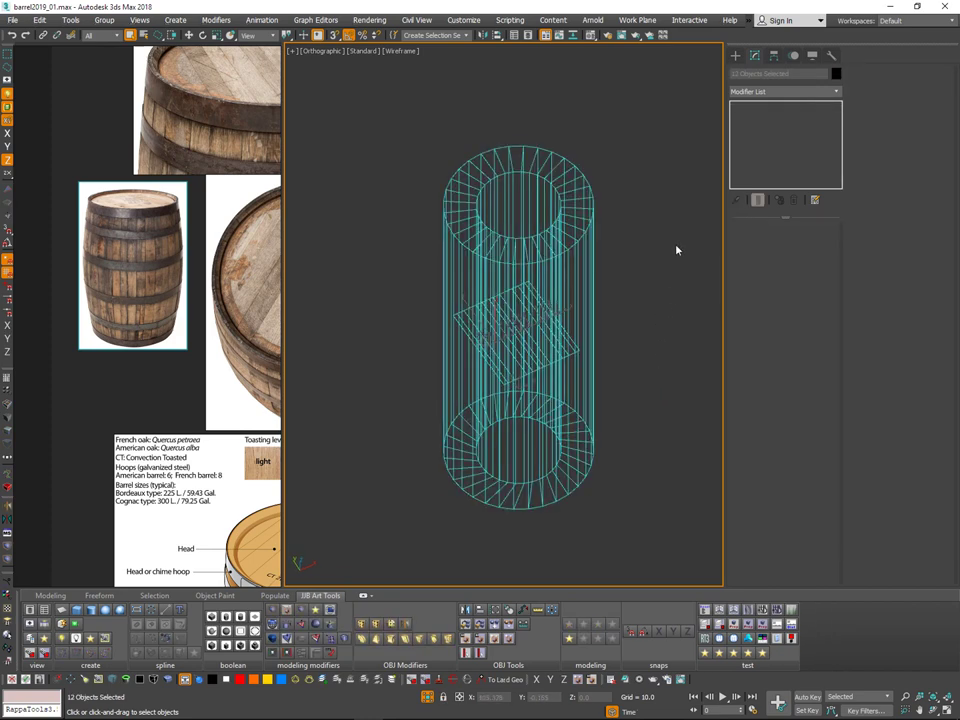
left_click(604, 324)
mouse_move(600, 361)
left_mouse_down()
mouse_move(604, 330)
mouse_move(592, 336)
left_mouse_up()
left_click(593, 312, "alt")
scroll(572, 341, "up", 4)
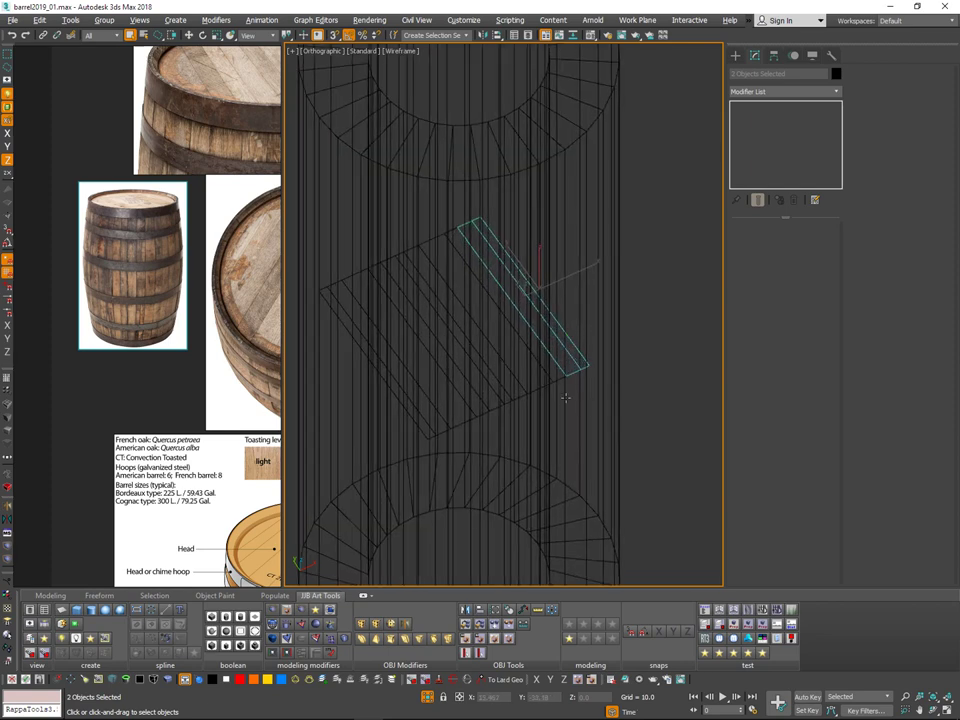
Step: Attach Plane001 through Plane009 and Plane011 to the outermost plank, Plane010, leaving the tube separate
left_click(589, 365)
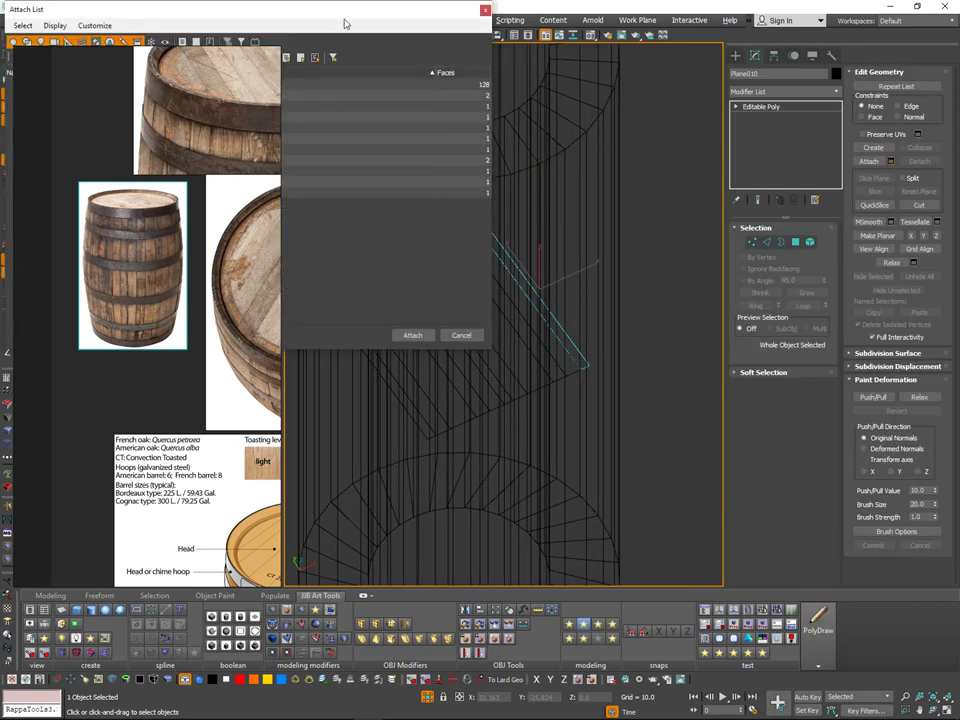
left_click(478, 145)
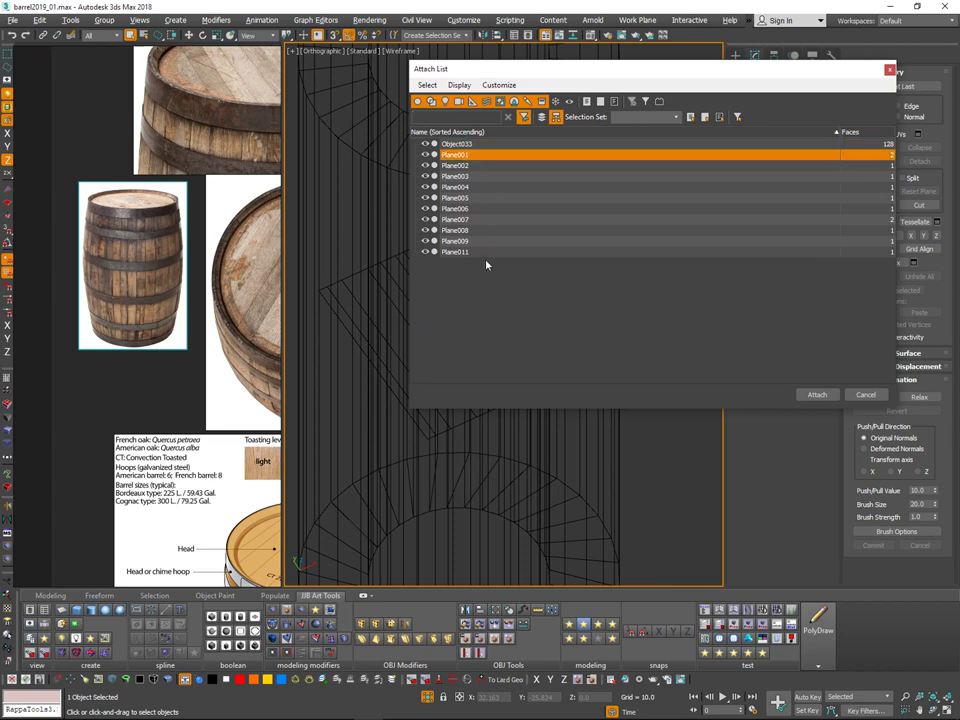
left_click(485, 252, "shift")
left_click(817, 395)
scroll(574, 326, "down", 5)
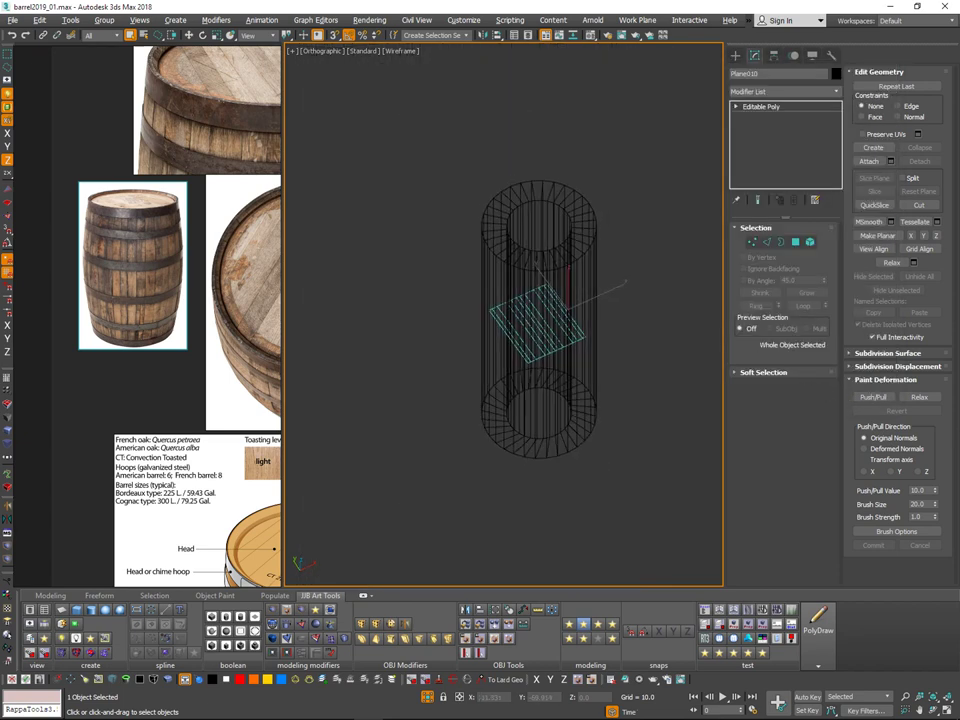
scroll(580, 330, "up", 4)
mouse_move(627, 210)
middle_mouse_down()
mouse_move(625, 220)
mouse_move(646, 194)
mouse_move(643, 259)
mouse_move(661, 205)
middle_mouse_up()
key("ctrl+a")
key("v")
middle_click(623, 215)
key("v")
key("ctrl+z")
scroll(647, 194, "down", 3)
Step: Return the viewport to shaded display with edged faces and select the attached planks
key("F3")
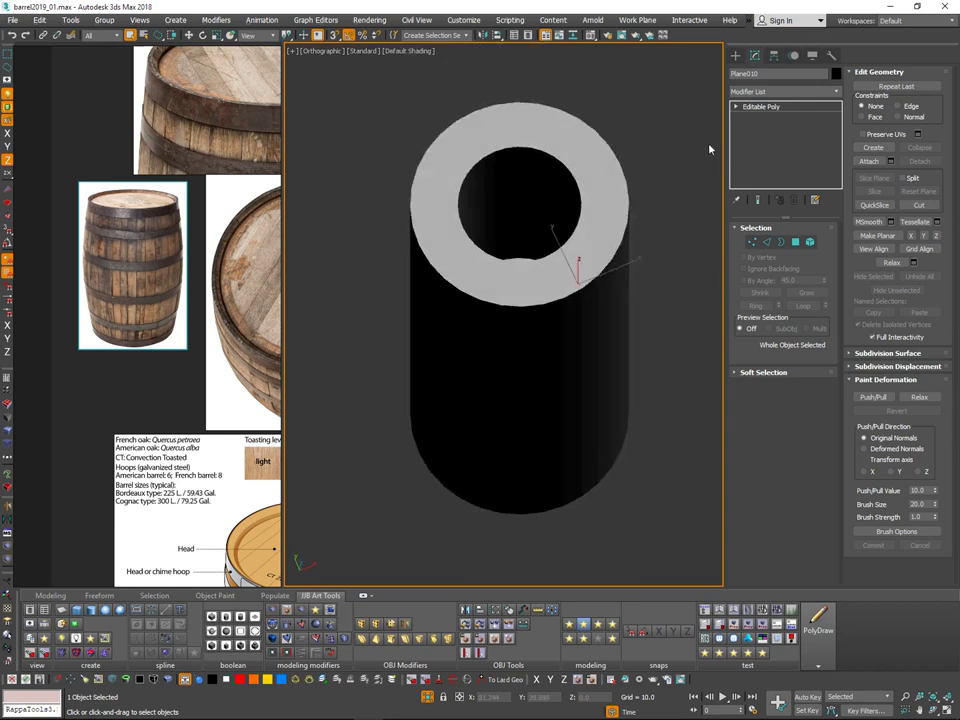
left_click(657, 207)
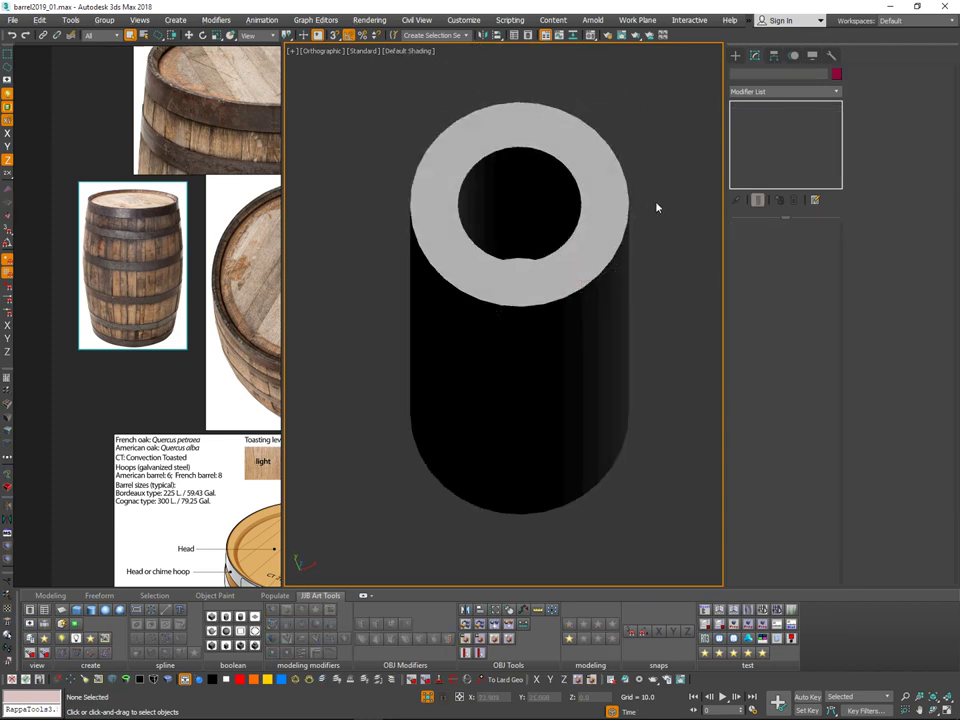
key("F4")
middle_click_drag(628, 212, 639, 225, "alt")
left_click(531, 325)
middle_click_drag(600, 281, 610, 249, "alt")
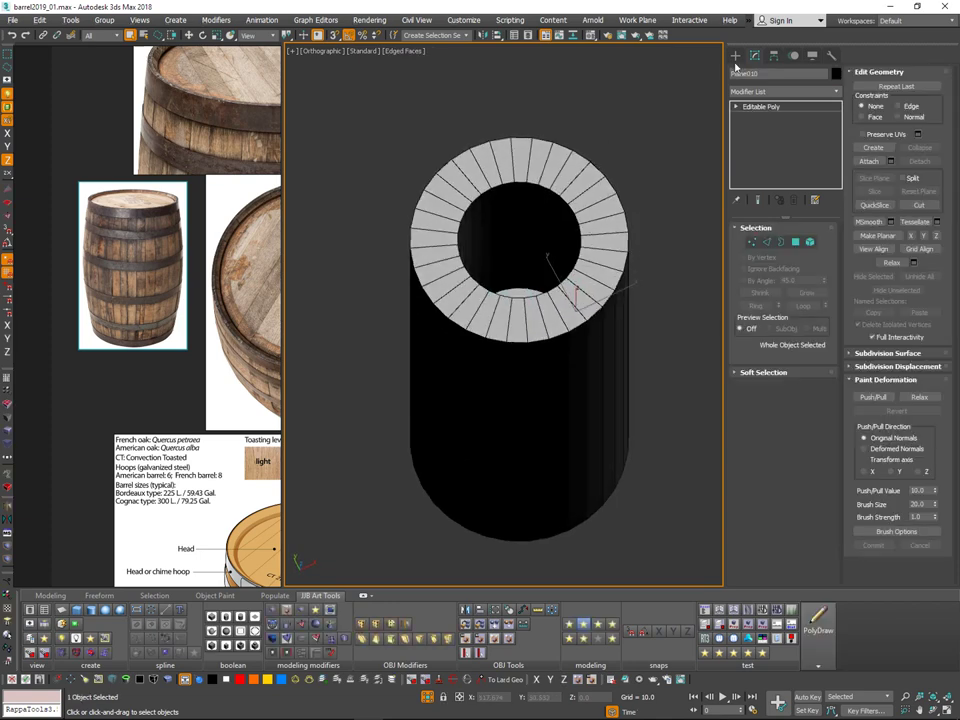
left_click(736, 57)
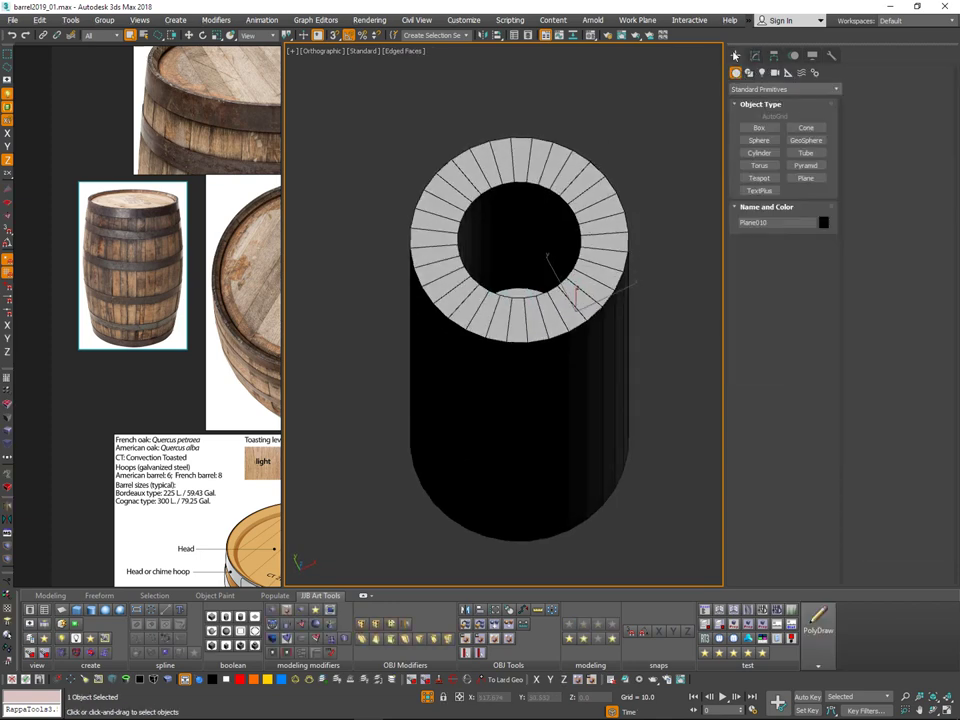
middle_click_drag(498, 327, 518, 330, "alt")
mouse_move(571, 286)
middle_mouse_down("alt")
mouse_move(584, 296)
mouse_move(588, 280)
middle_mouse_up("alt")
left_click(753, 55)
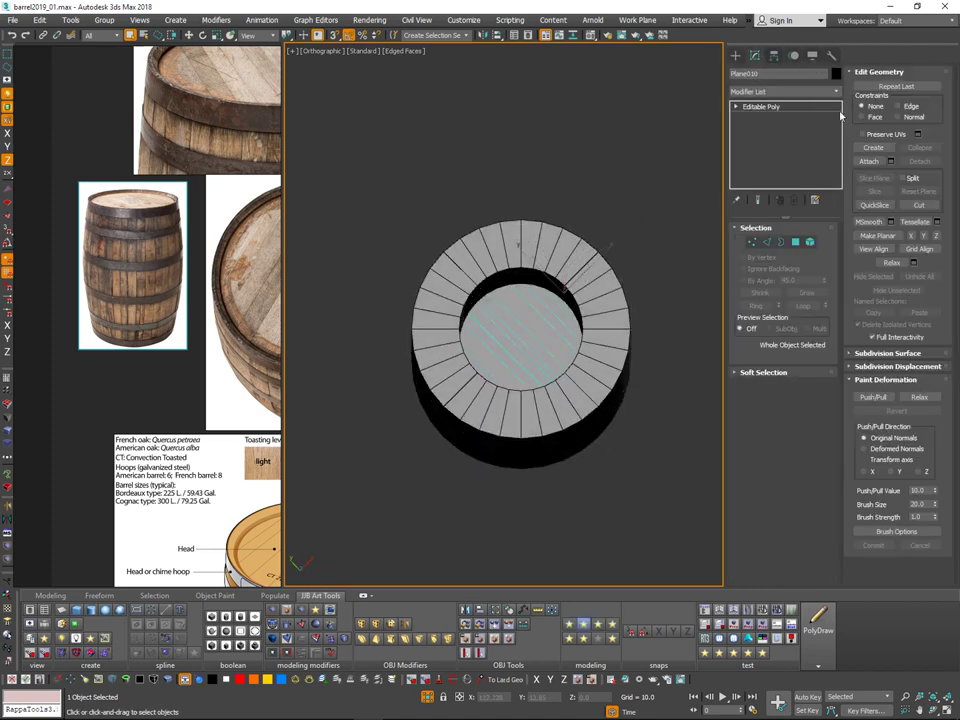
left_click(838, 93)
left_click_drag(838, 132, 838, 176)
Step: Create a Boolean compound object from the attached head planks
left_click(736, 57)
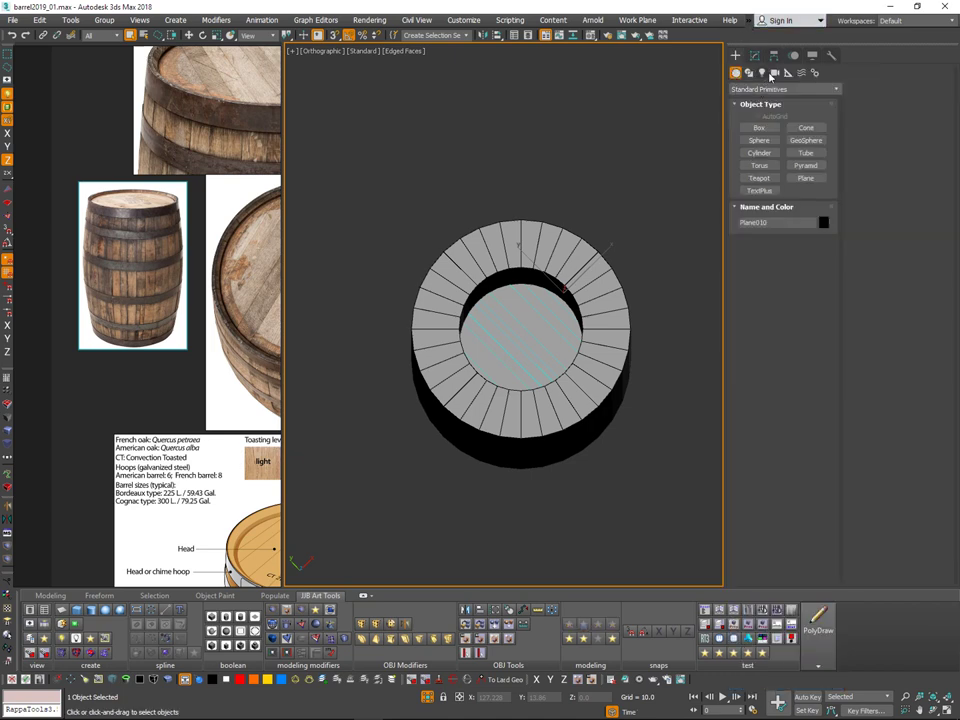
left_click(752, 89)
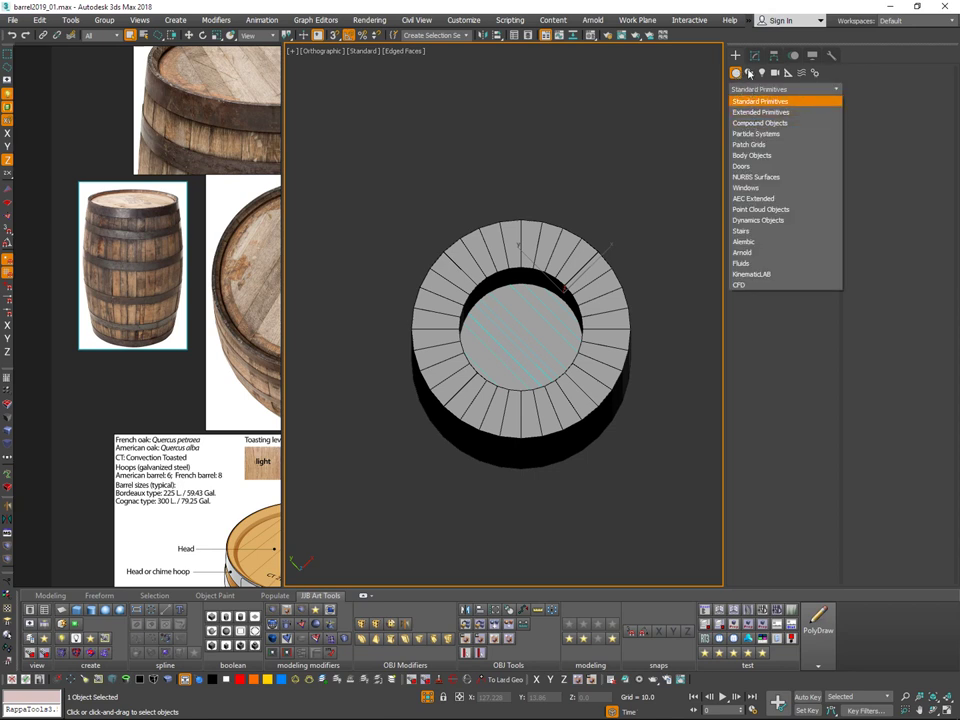
left_click(780, 123)
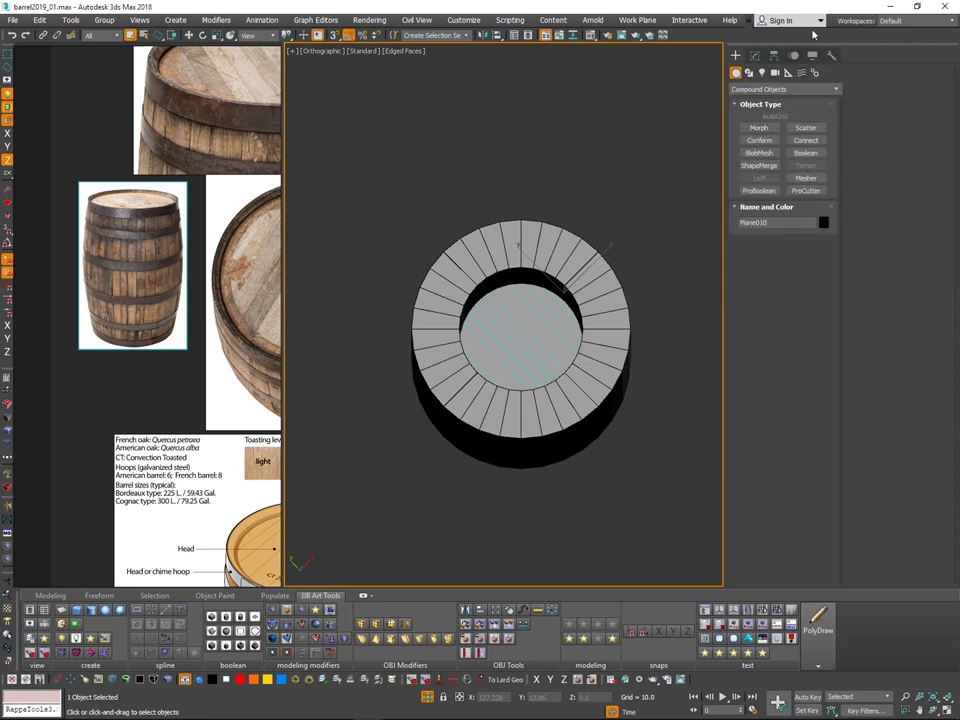
left_click(815, 151)
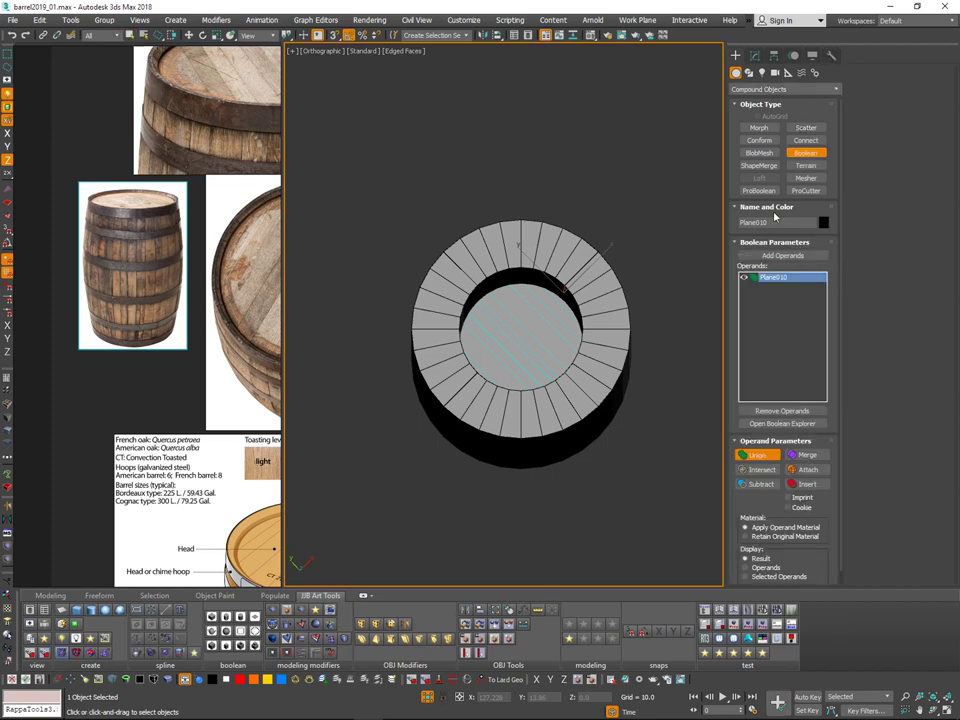
middle_click_drag(623, 380, 606, 508, "alt")
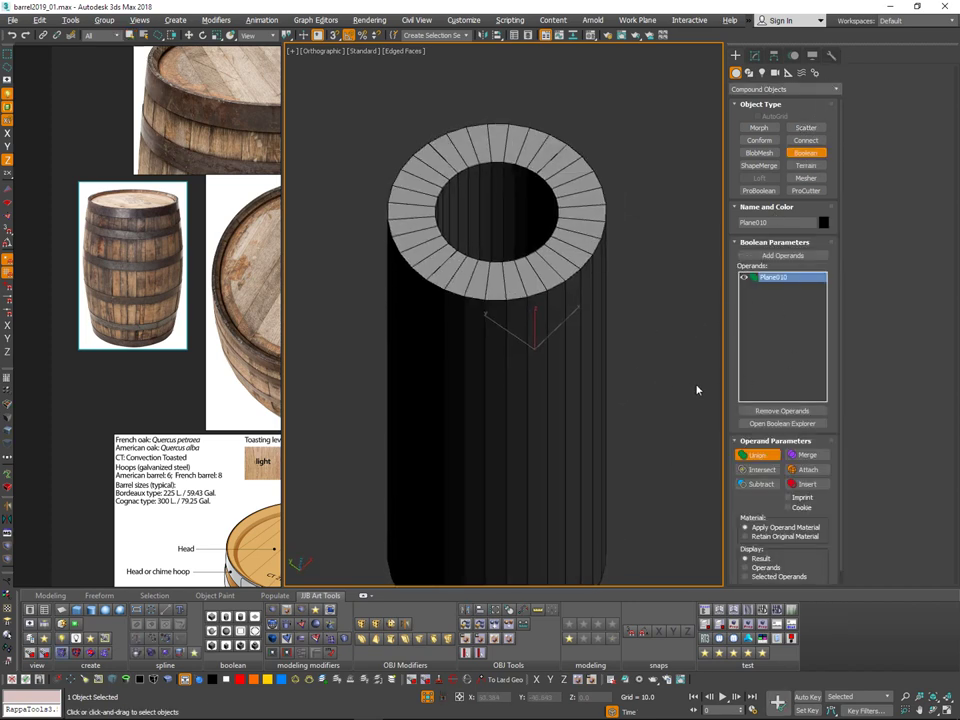
middle_click_drag(649, 384, 650, 424, "alt")
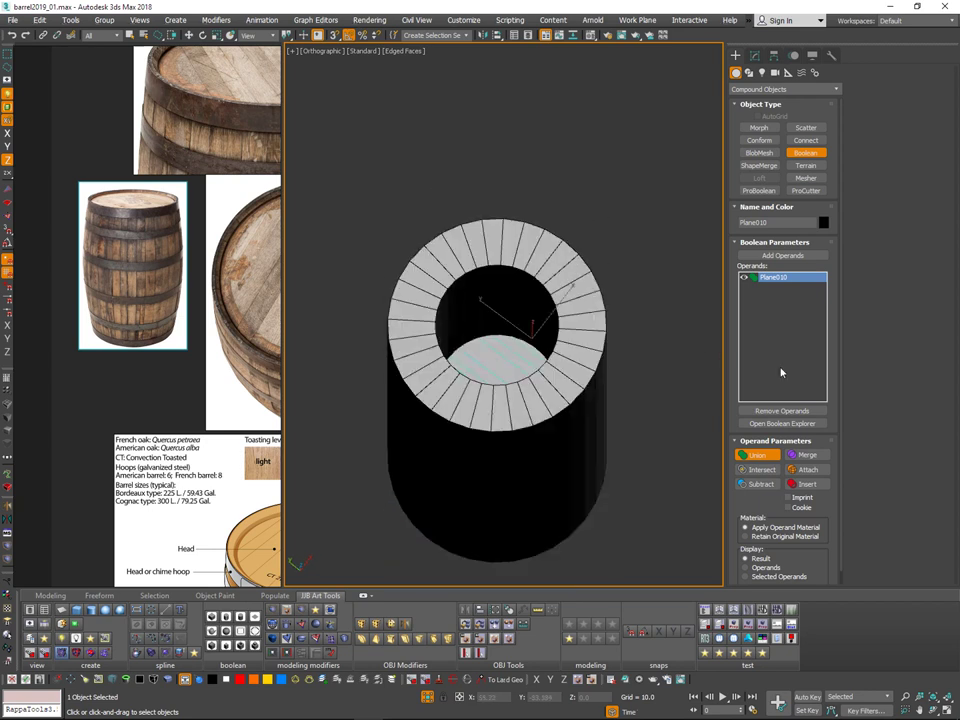
Step: Set the Boolean operation to Subtract and add the tube around the planks as an operand
left_click(763, 484)
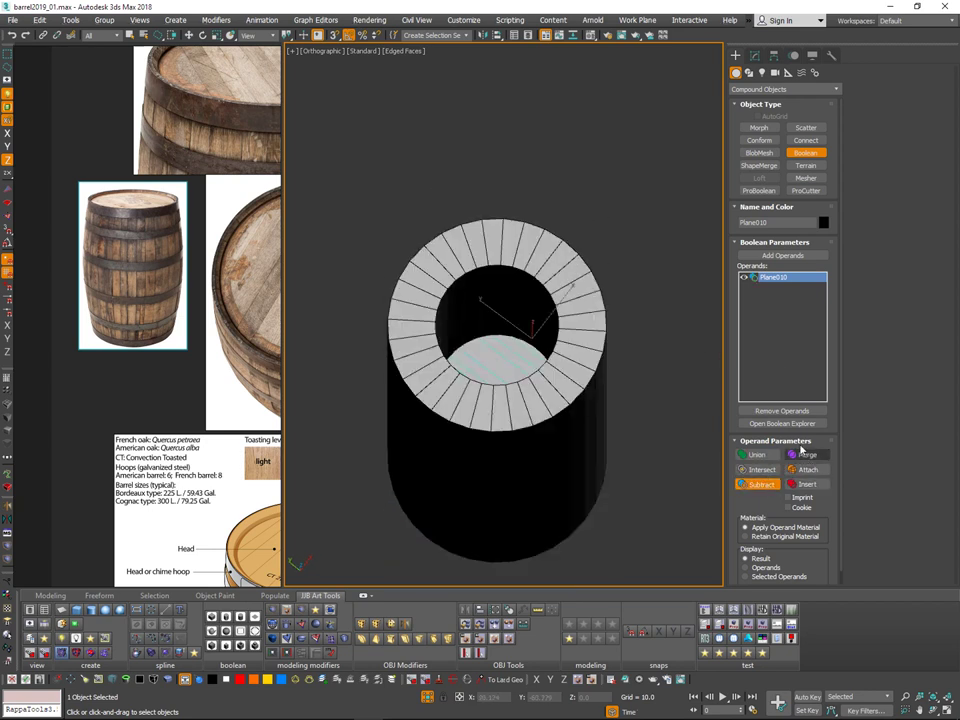
left_click(785, 251)
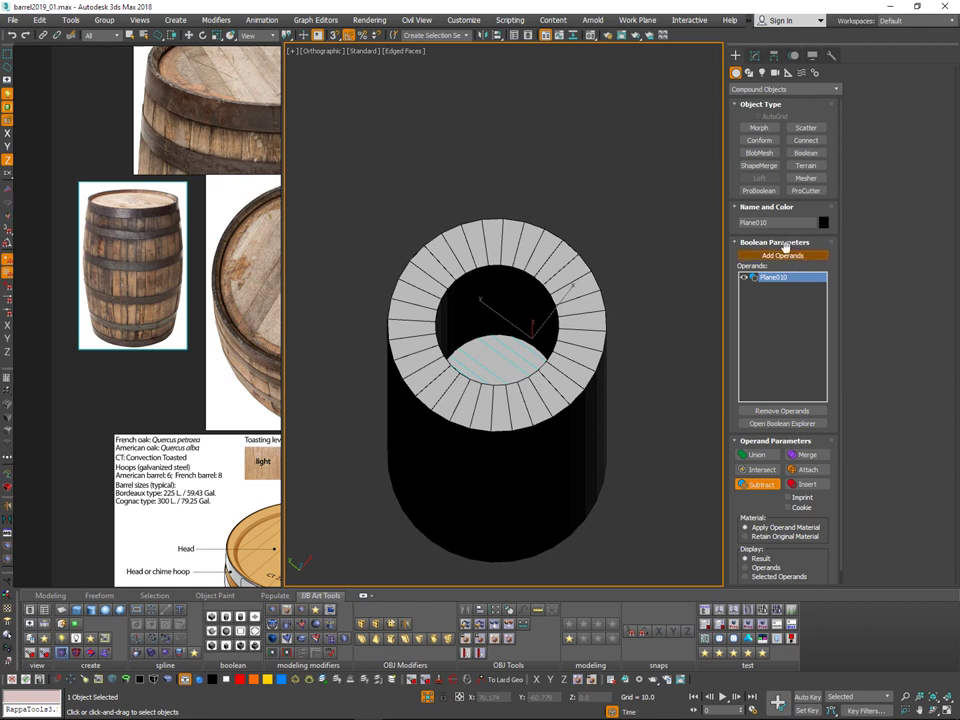
left_click(605, 317)
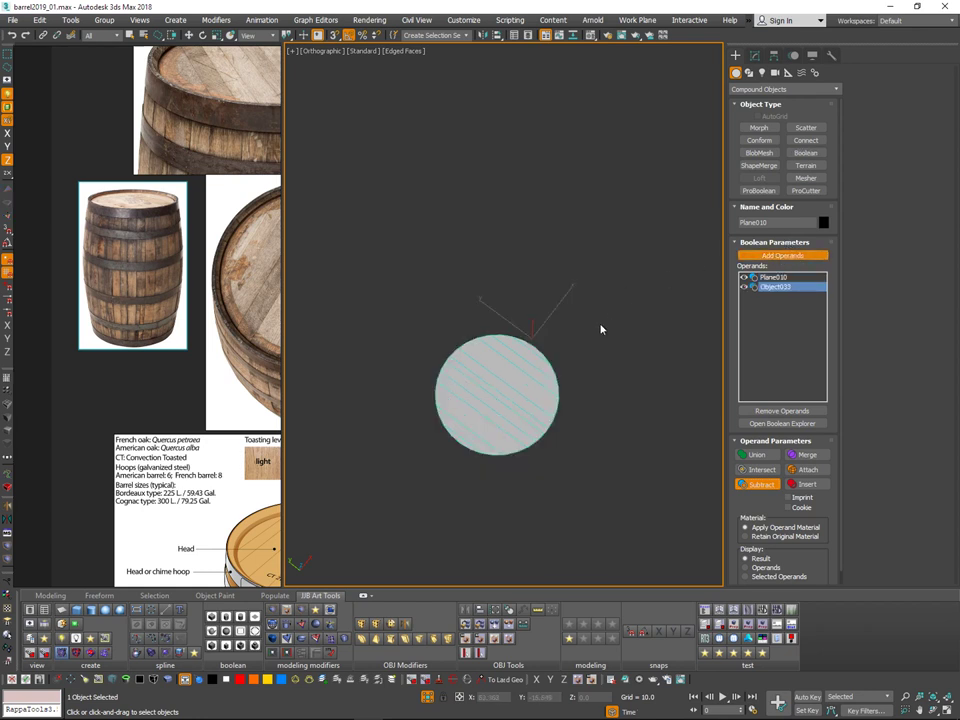
middle_click_drag(601, 329, 580, 347, "alt")
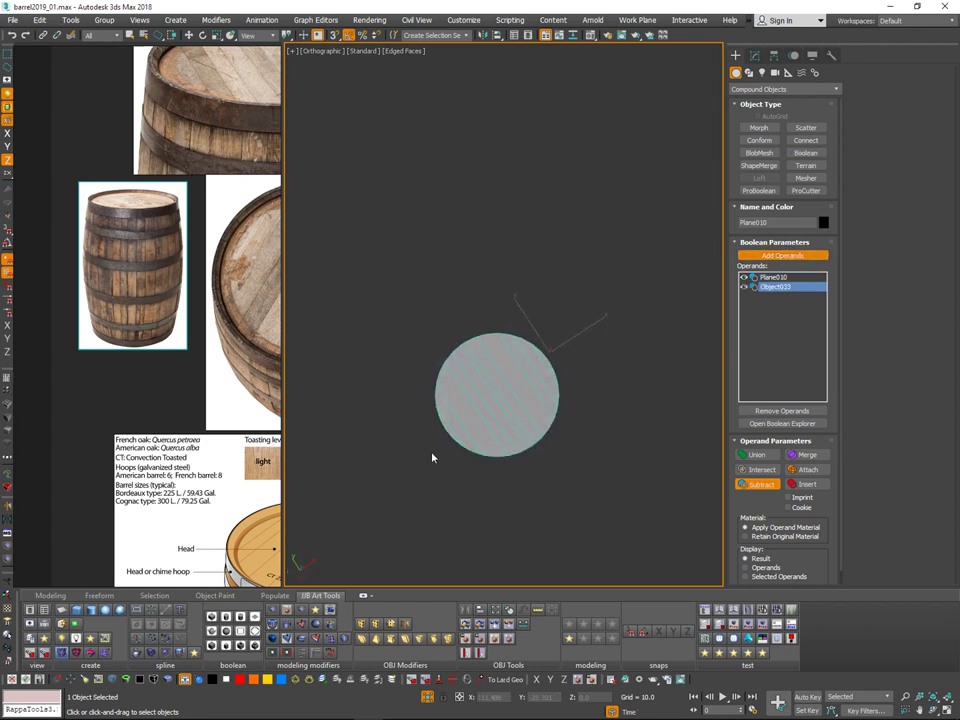
middle_click_drag(504, 293, 545, 180, "alt")
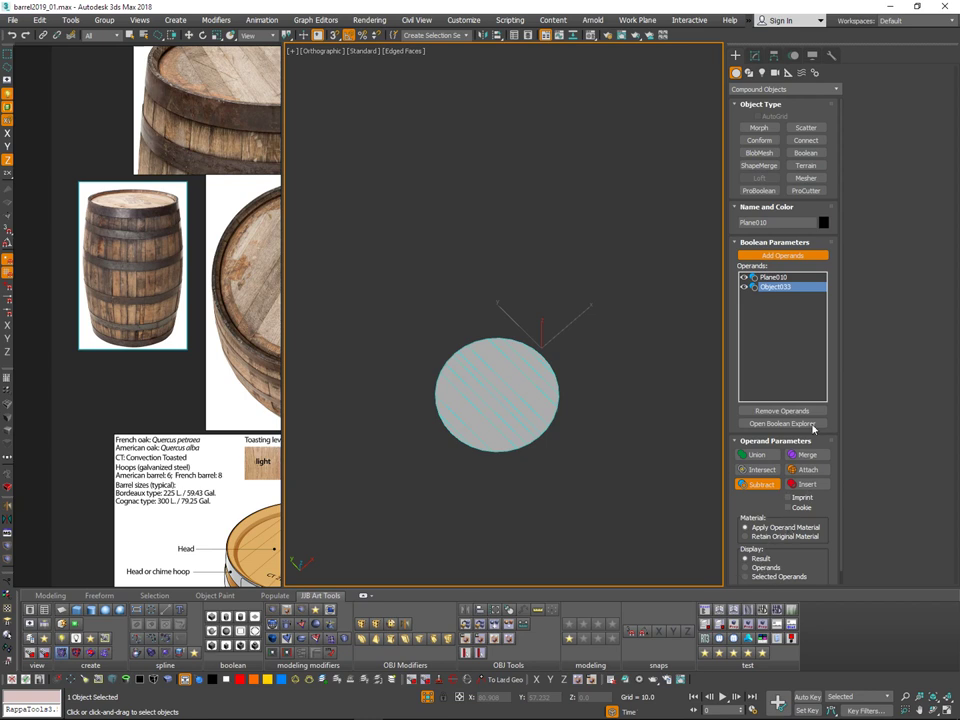
Step: Convert the round, Boolean-trimmed plank head to an Editable Poly
left_click_drag(750, 505, 754, 420)
left_click_drag(750, 483, 751, 427)
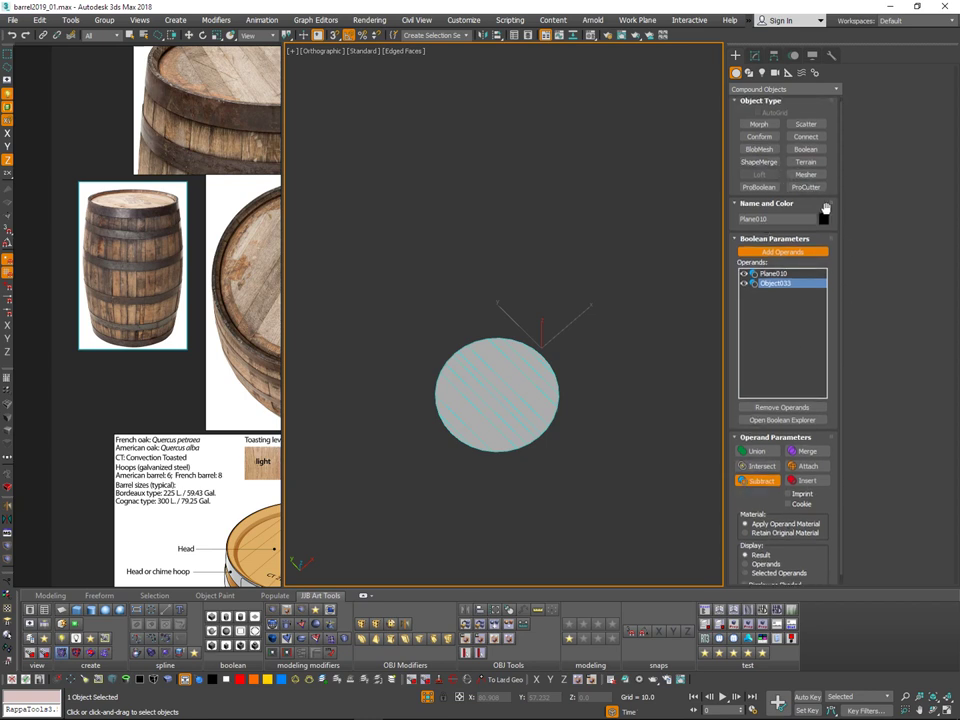
left_click(755, 55)
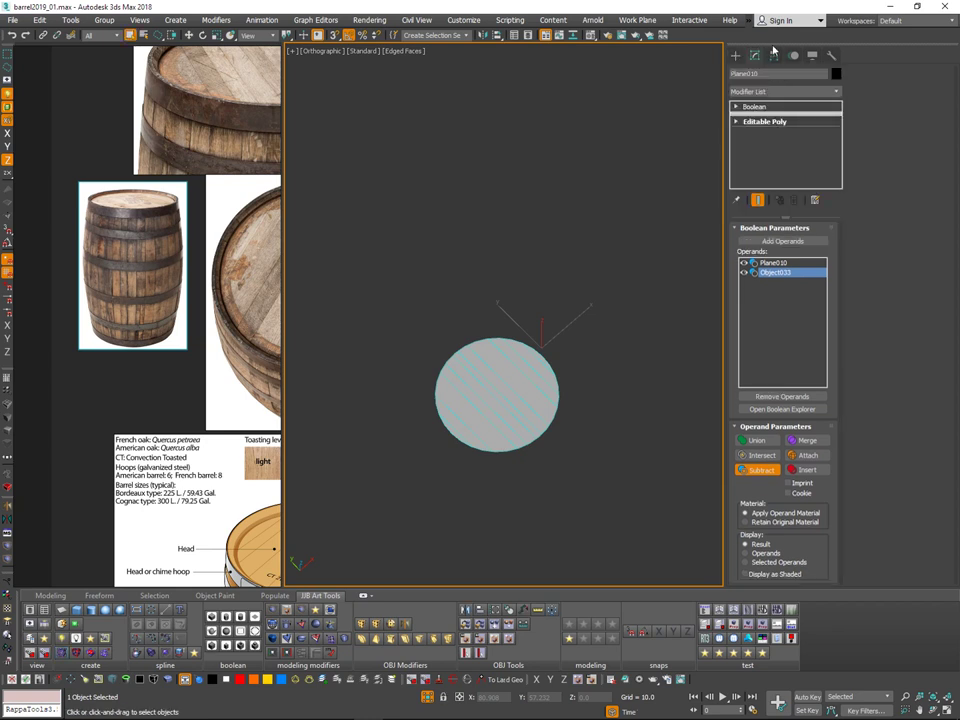
middle_click_drag(534, 410, 568, 356, "alt")
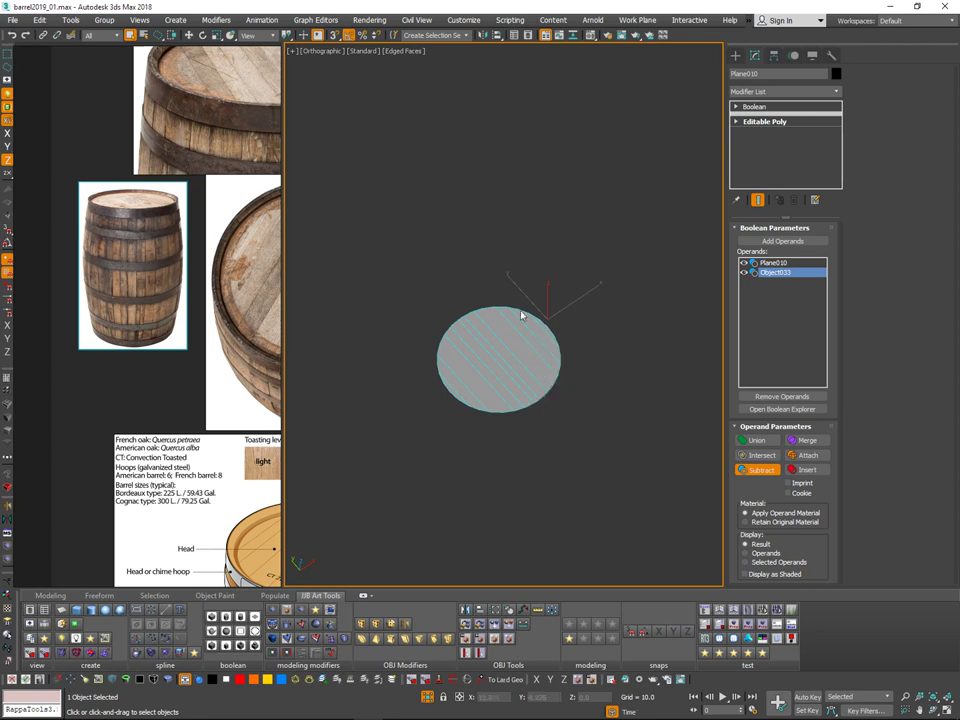
right_click(536, 314)
left_click(604, 469)
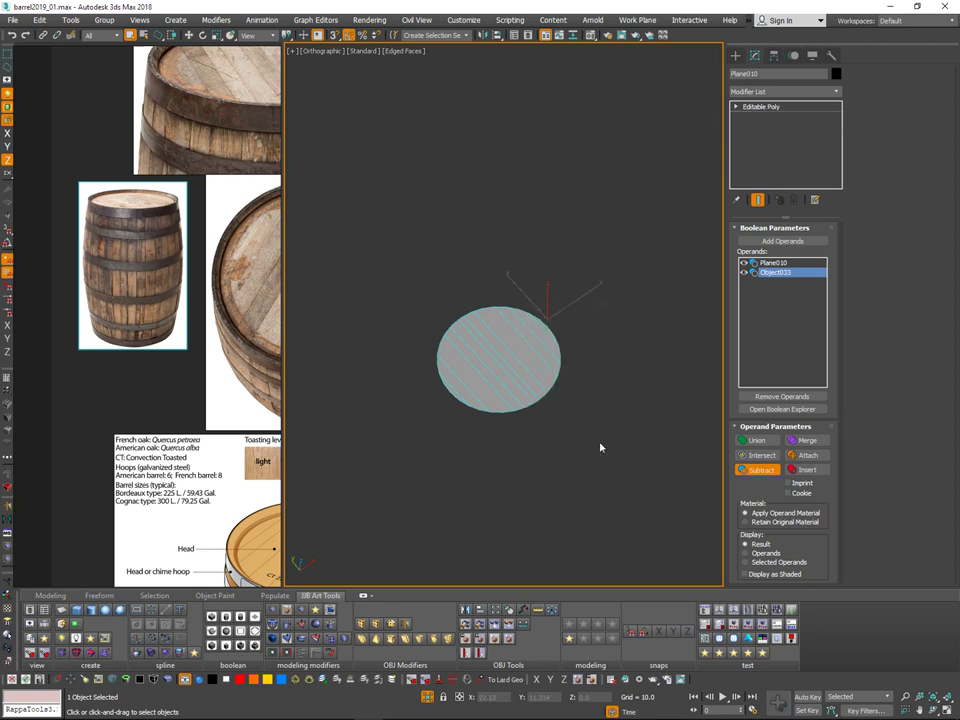
Step: Enter vertex editing on the head and remove the redundant rim vertex just beside a plank seam
middle_click_drag(567, 367, 568, 386, "alt")
scroll(538, 386, "up", 4)
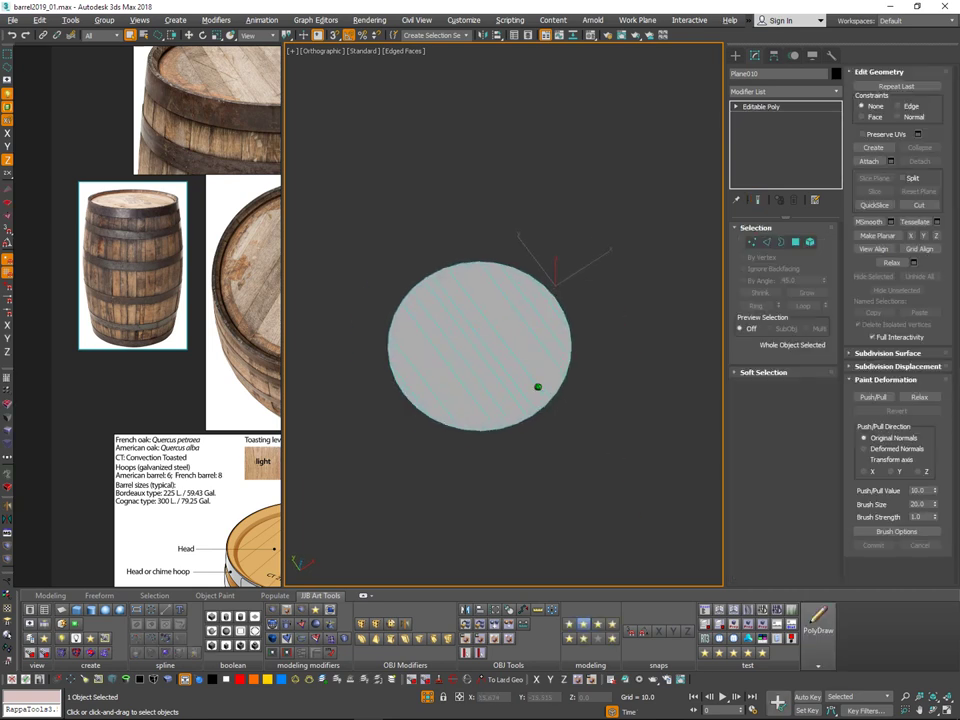
left_click(752, 243)
middle_click_drag(555, 306, 506, 236, "alt")
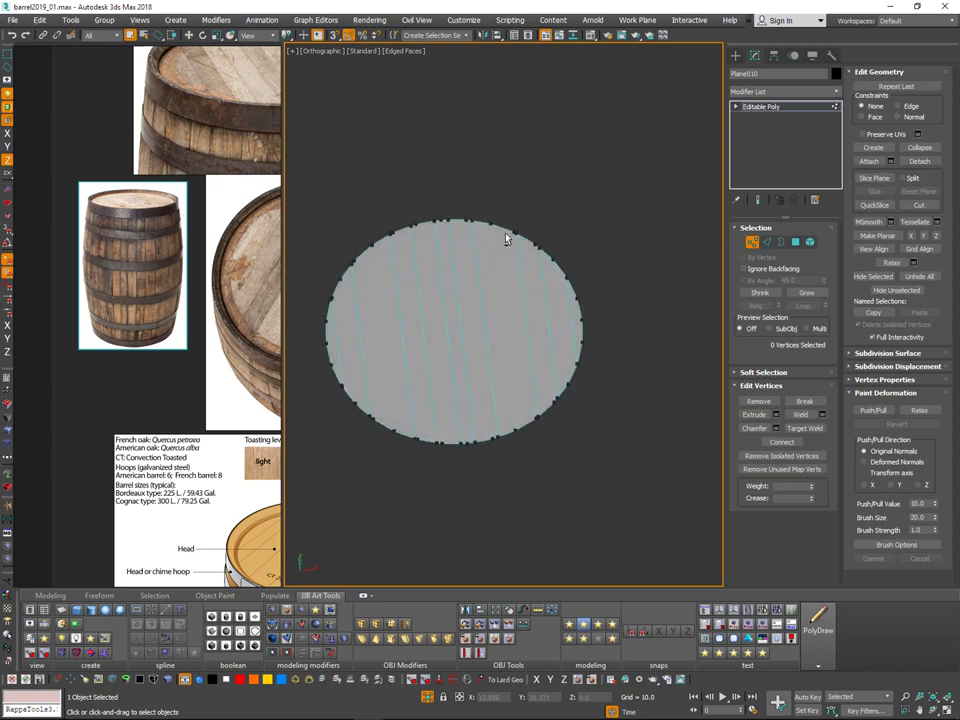
scroll(503, 254, "up", 1)
middle_click_drag(535, 283, 537, 284)
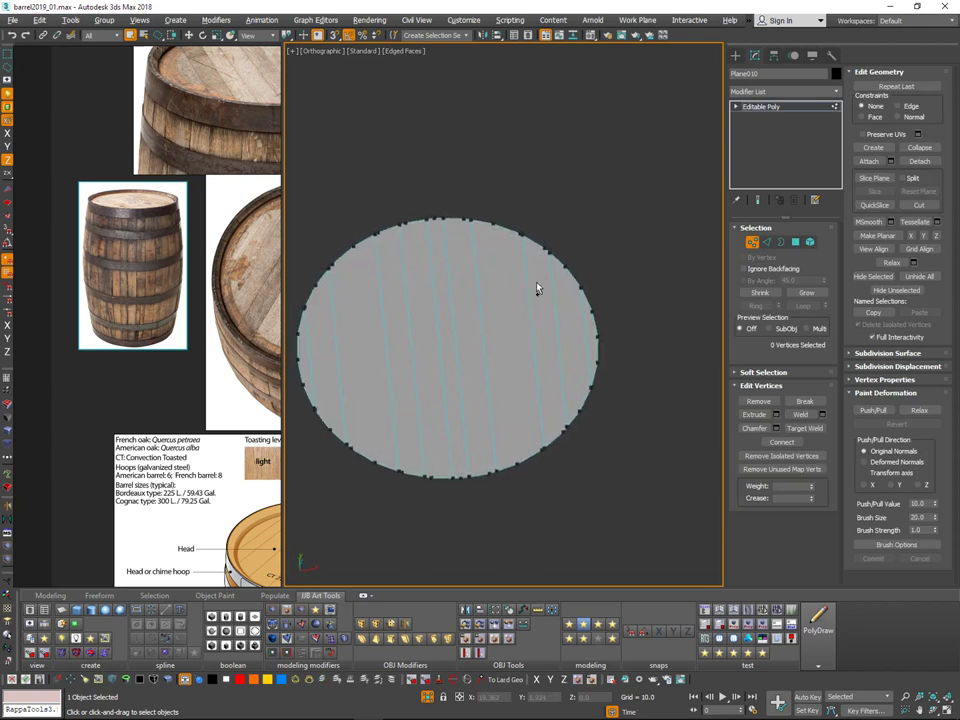
left_click(498, 226, "ctrl")
middle_click_drag(524, 240, 523, 305, "alt")
middle_click_drag(588, 254, 575, 268)
scroll(568, 260, "up", 4)
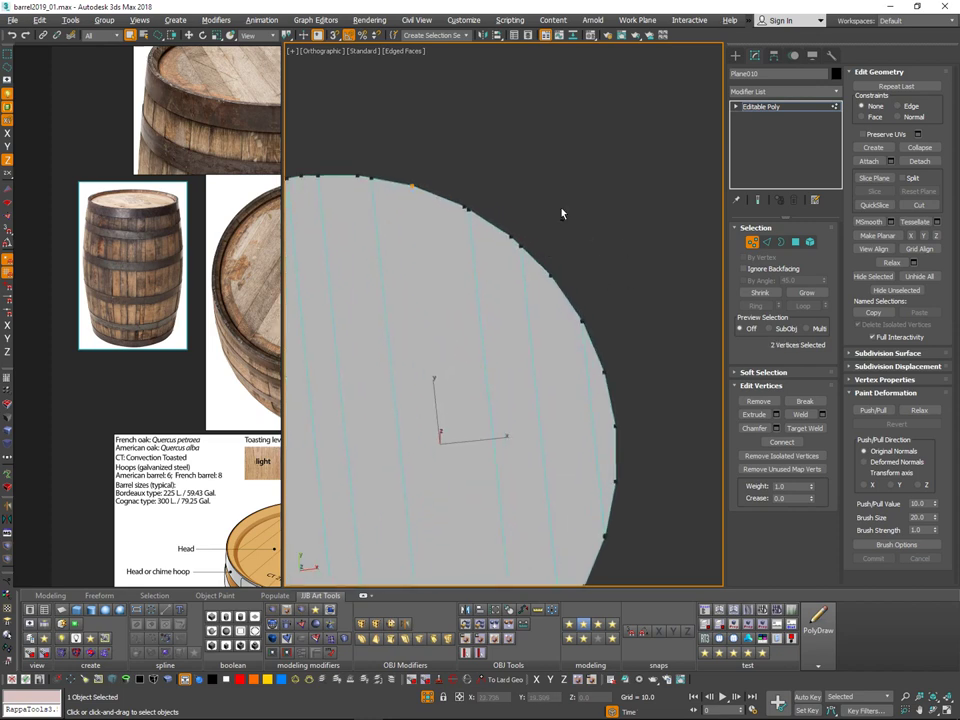
middle_click_drag(472, 220, 509, 163)
scroll(484, 216, "up", 4)
left_click(482, 193)
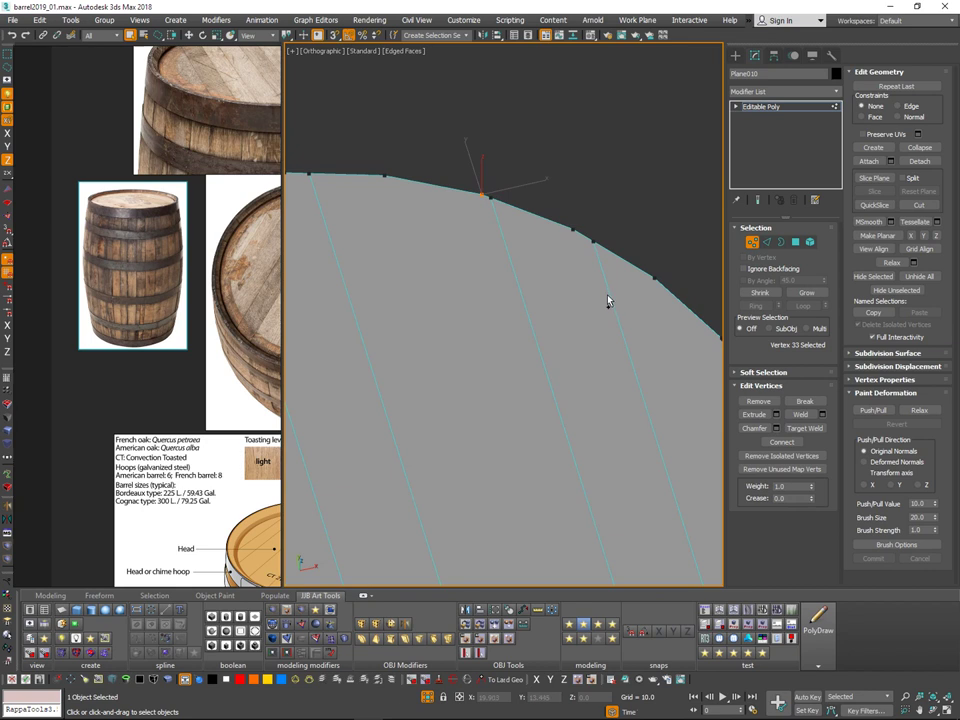
key("BackSpace")
middle_click_drag(600, 296, 592, 292)
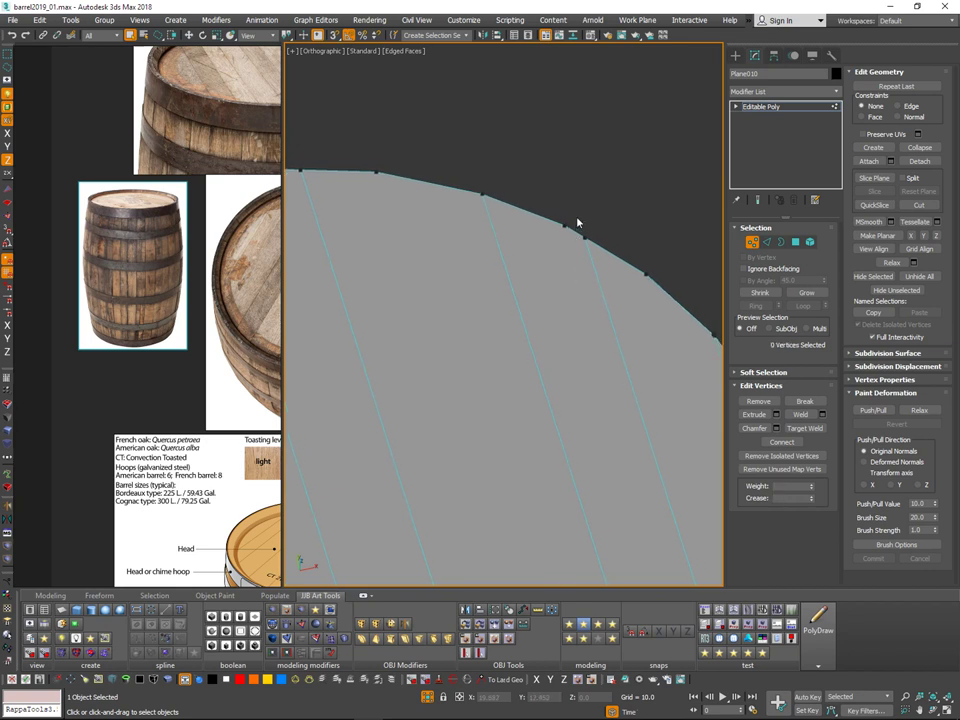
Step: Remove the extra rim vertex next to the following plank seam, closer to the head's outer side
middle_click_drag(682, 305, 630, 294)
key("2")
key("shift+e")
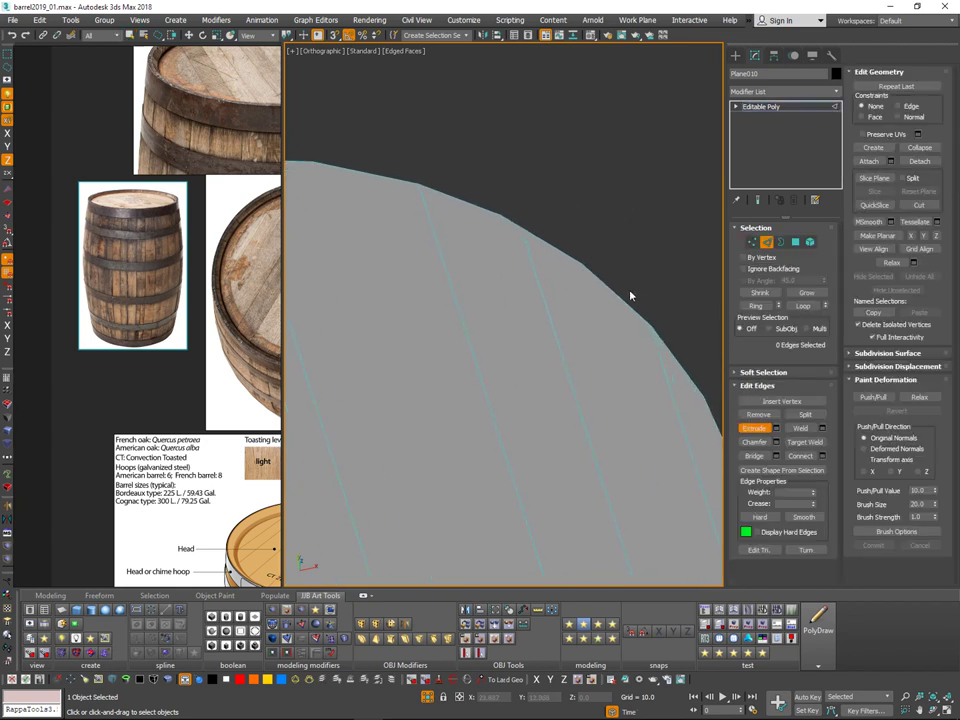
left_click(752, 242)
left_click(502, 211)
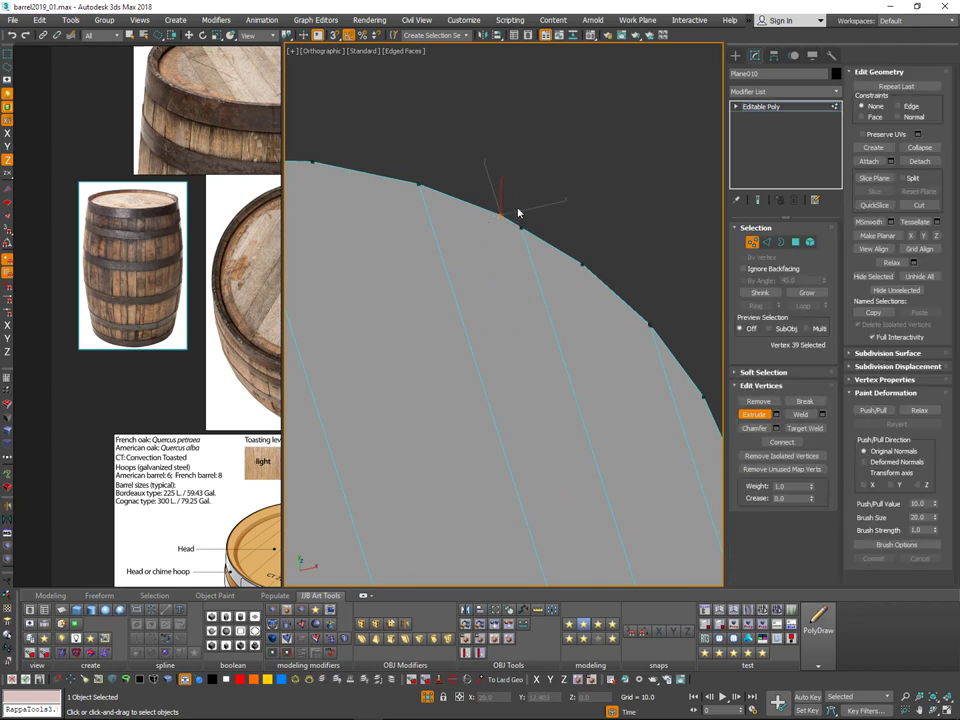
middle_click_drag(530, 222, 530, 234)
scroll(555, 221, "down", 5)
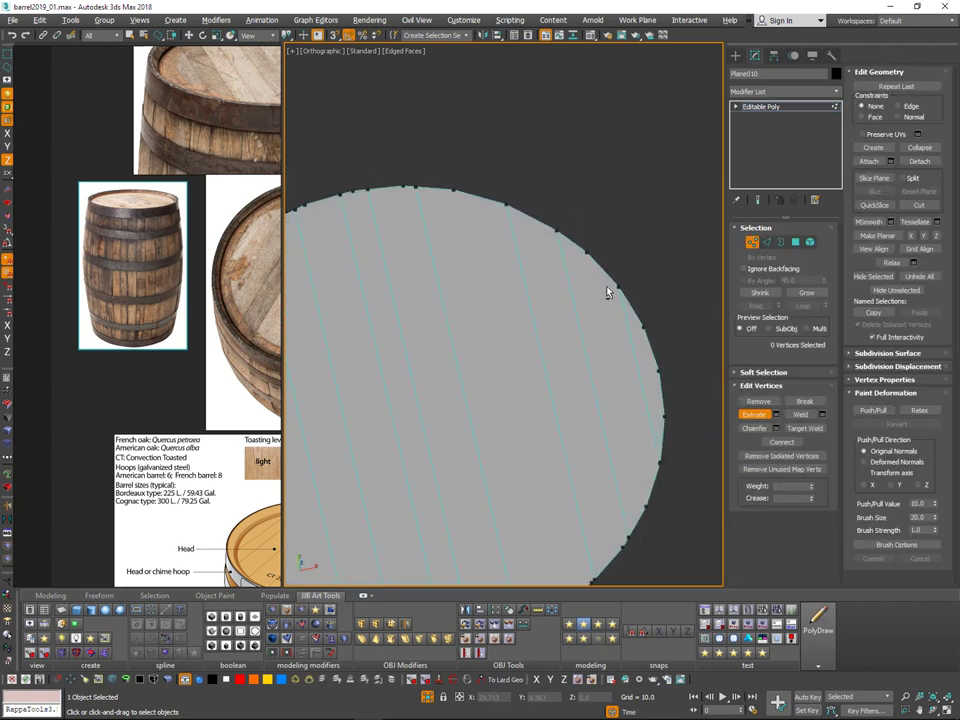
Step: Connect two opposite rim vertices with an edge running lengthwise along their plank
middle_click_drag(640, 307, 662, 269)
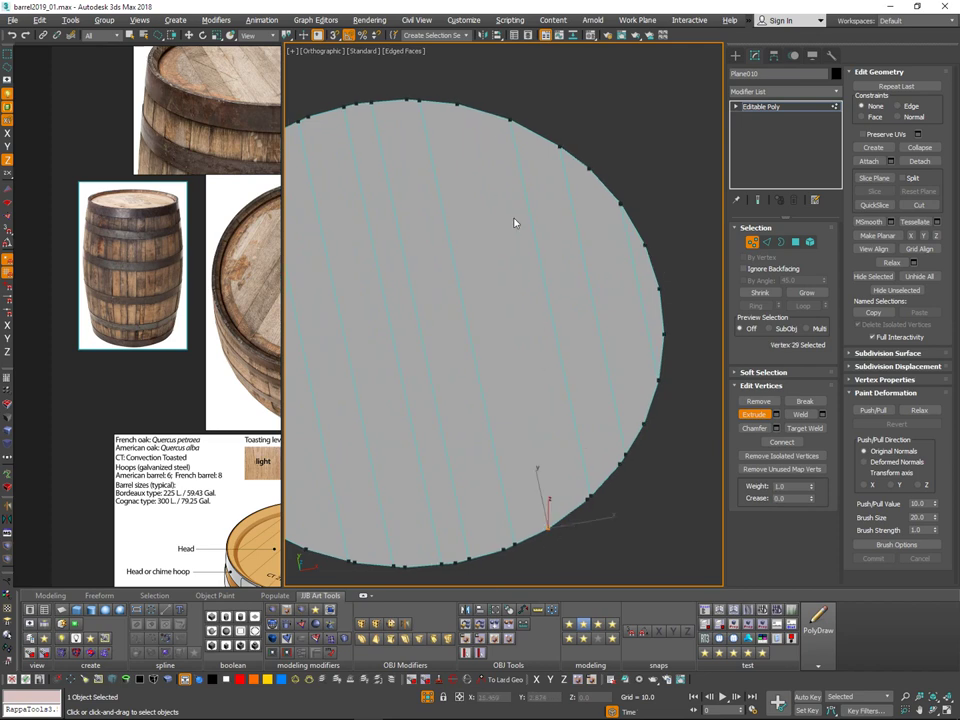
left_click(457, 104, "ctrl")
key("ctrl+shift+e")
Step: Remove the redundant rim vertices beside the same two seams at the planks' other end
middle_click_drag(566, 288, 533, 236)
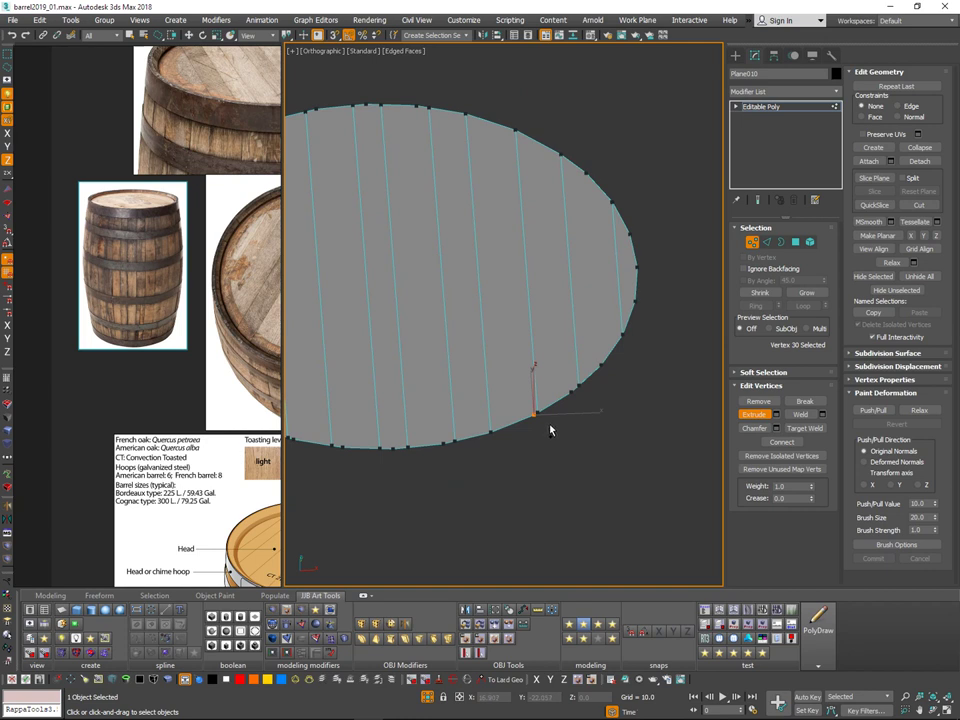
key("BackSpace")
key("BackSpace")
Step: Connect the remaining opposite rim vertex pairs lengthwise along the outer planks on this side of the head
mouse_move(590, 399)
middle_mouse_down("alt")
mouse_move(581, 407)
mouse_move(595, 394)
middle_mouse_up("alt")
left_click(588, 394)
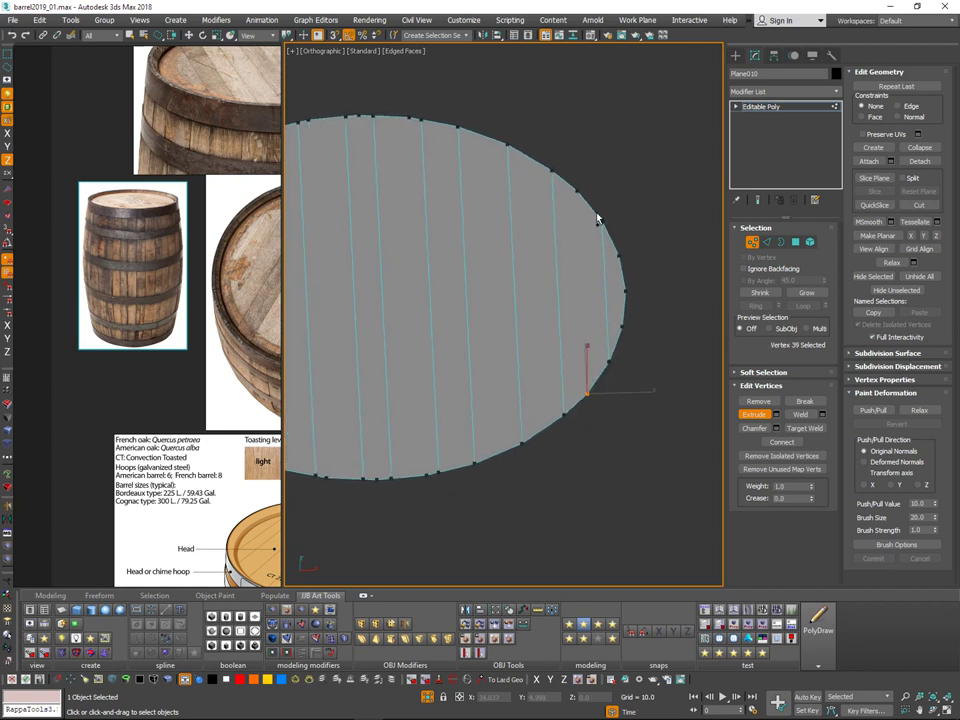
left_click(577, 191, "ctrl")
key("ctrl+shift+e")
middle_click_drag(657, 204, 714, 230, "alt")
left_click(622, 326)
key("ctrl+shift+e")
Step: Remove the redundant rim vertices at both ends of the two seams near the middle of the head
middle_click_drag(492, 446, 502, 444)
scroll(501, 443, "up", 1)
left_click(494, 437)
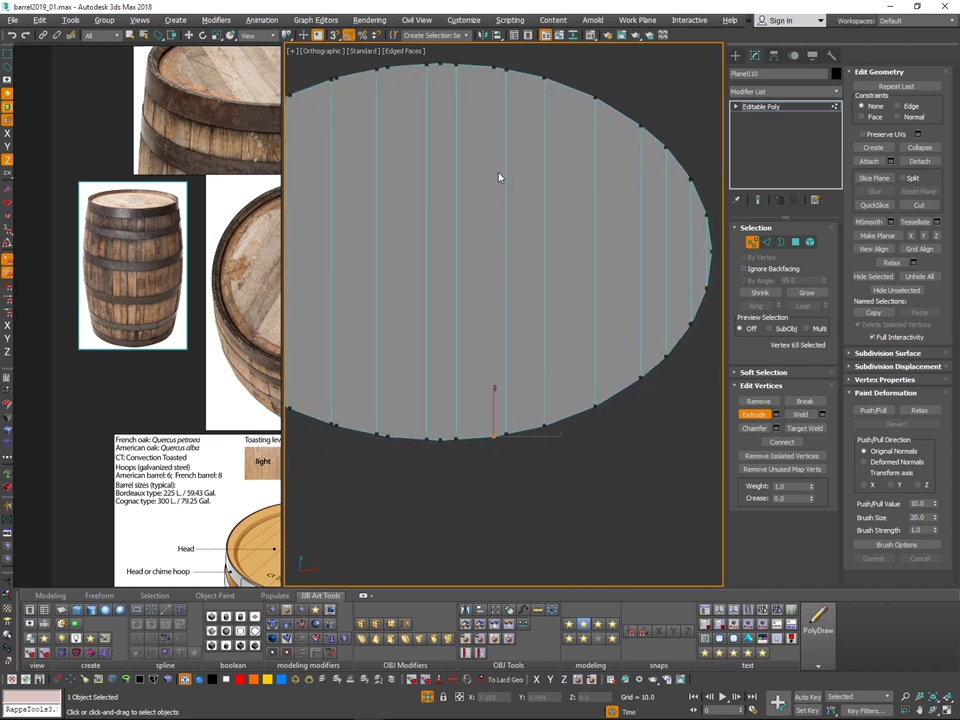
left_click_drag(503, 89, 513, 98, "ctrl")
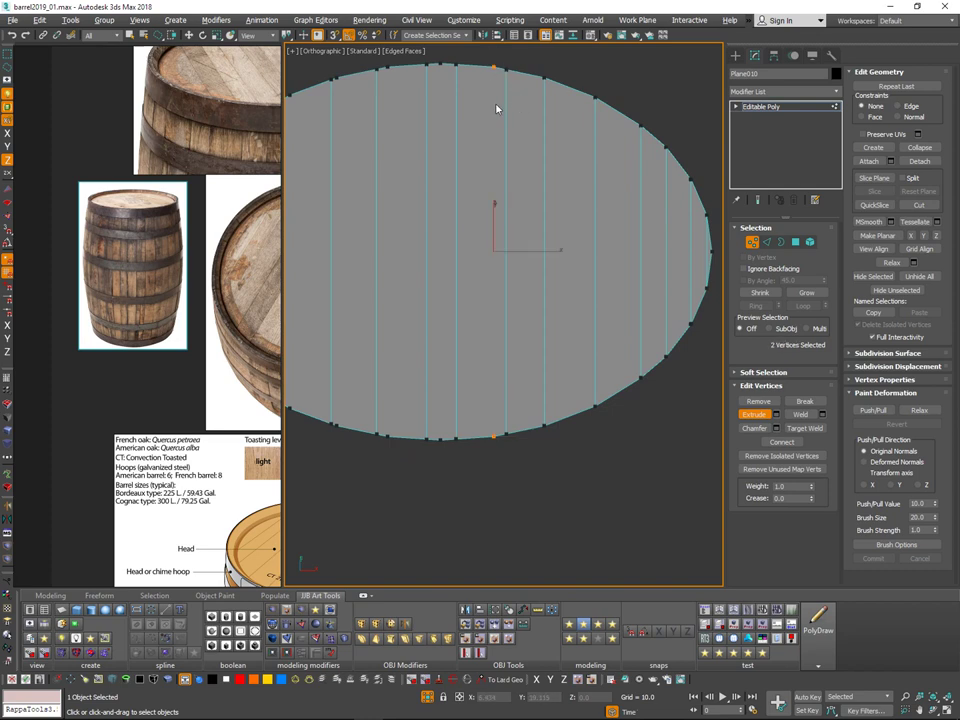
middle_click_drag(495, 112, 496, 129)
key("BackSpace")
middle_click_drag(498, 76, 508, 73)
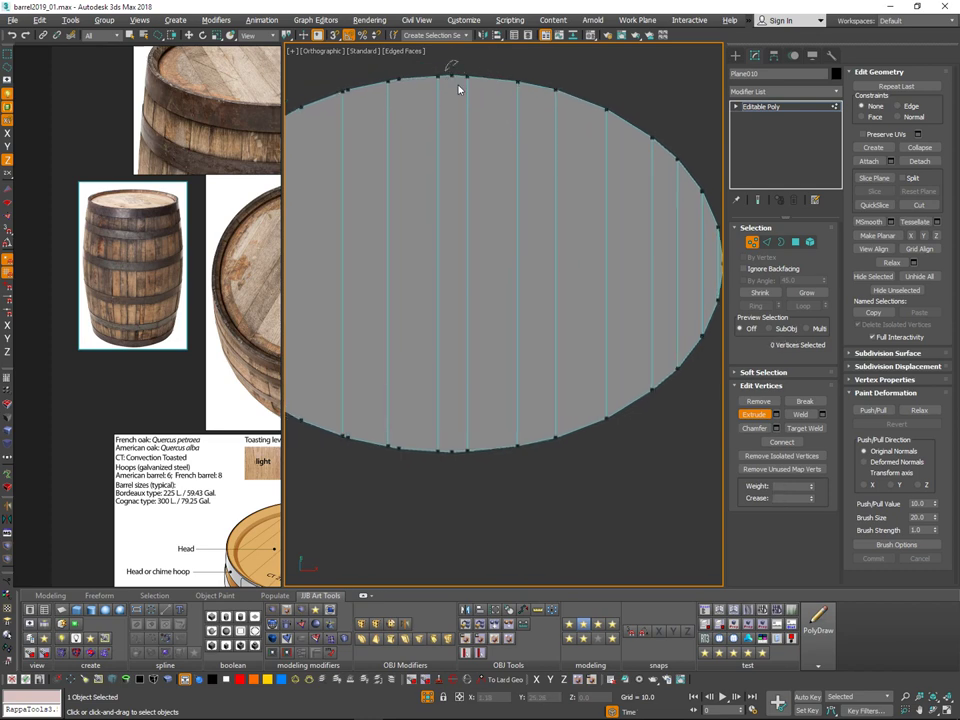
left_click_drag(465, 440, 465, 443, "ctrl")
mouse_move(465, 443)
middle_mouse_down("alt")
mouse_move(471, 482)
mouse_move(480, 422)
middle_mouse_up("alt")
key("BackSpace")
Step: Remove the extra rim vertices at both ends of the next two seams past the middle, and leave vertex extrusion
scroll(477, 465, "down", 4)
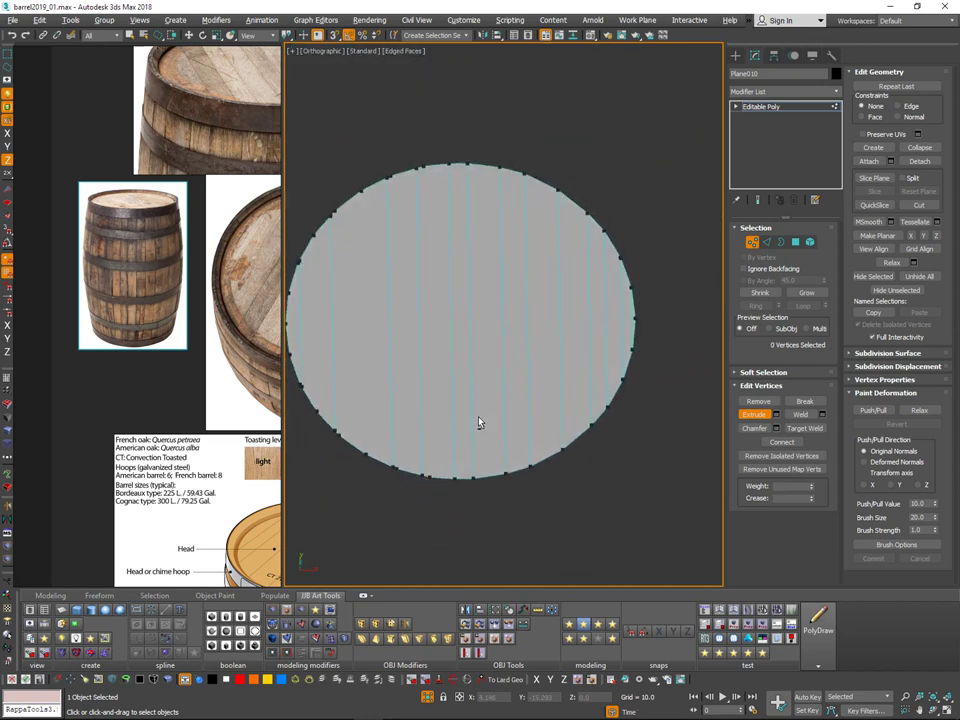
scroll(461, 221, "up", 2)
middle_click_drag(461, 221, 443, 204, "alt")
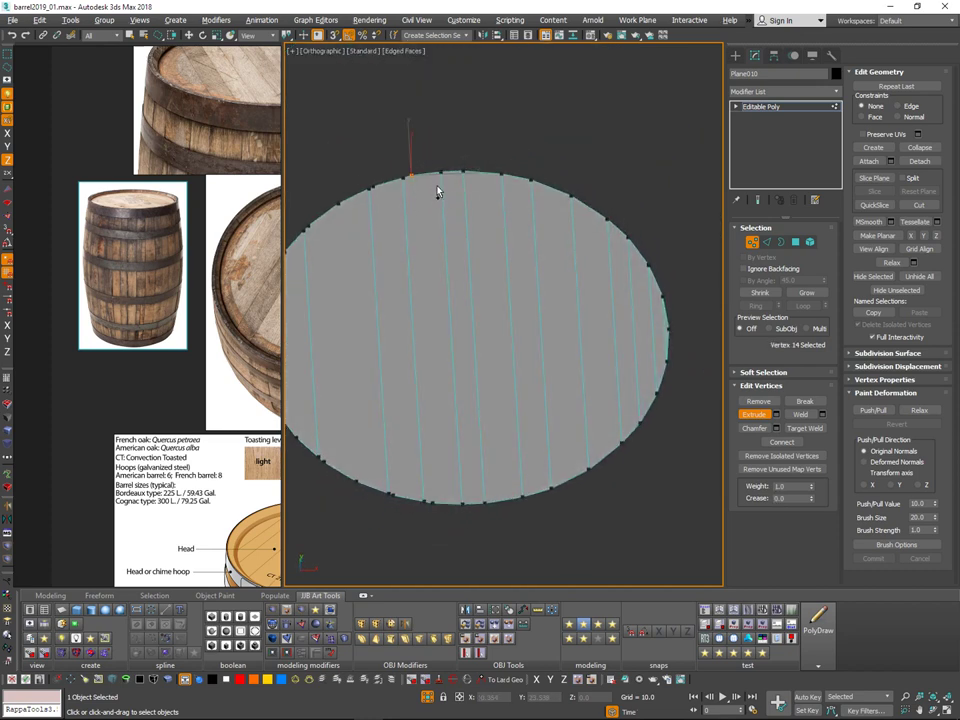
mouse_move(444, 520)
left_mouse_down()
mouse_move(456, 493)
mouse_move(414, 490)
left_mouse_up()
key("BackSpace")
left_click(383, 188)
middle_click_drag(436, 172, 505, 146)
key("q")
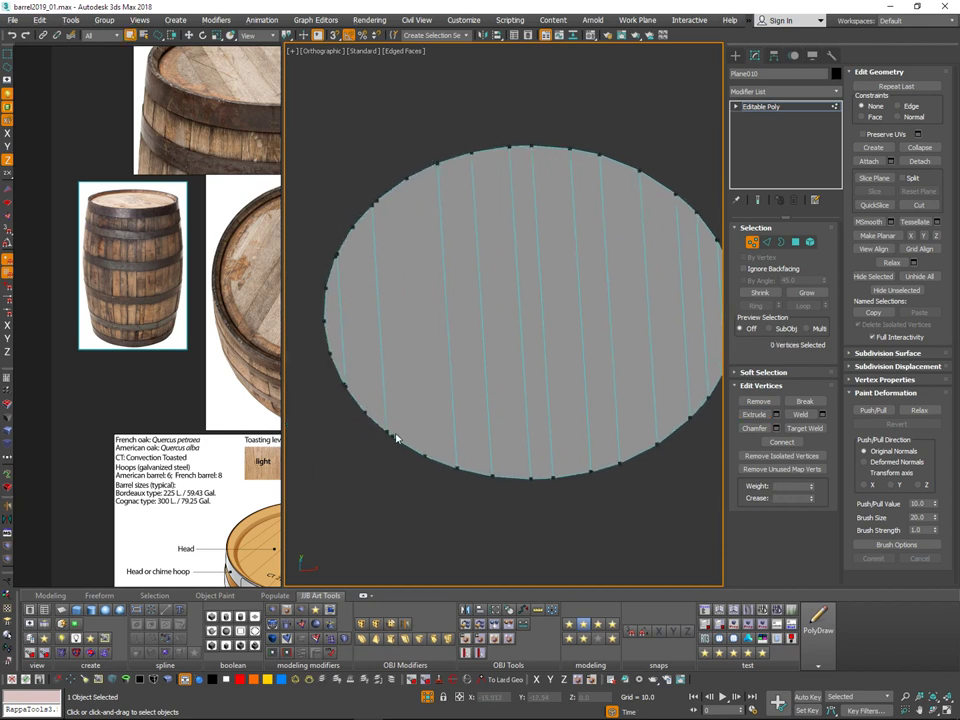
Step: Connect the opposite rim vertices lengthwise along the narrow outer planks on the other side of the head
left_click_drag(405, 195, 409, 193, "ctrl")
left_click(443, 208)
middle_click_drag(443, 208, 547, 192)
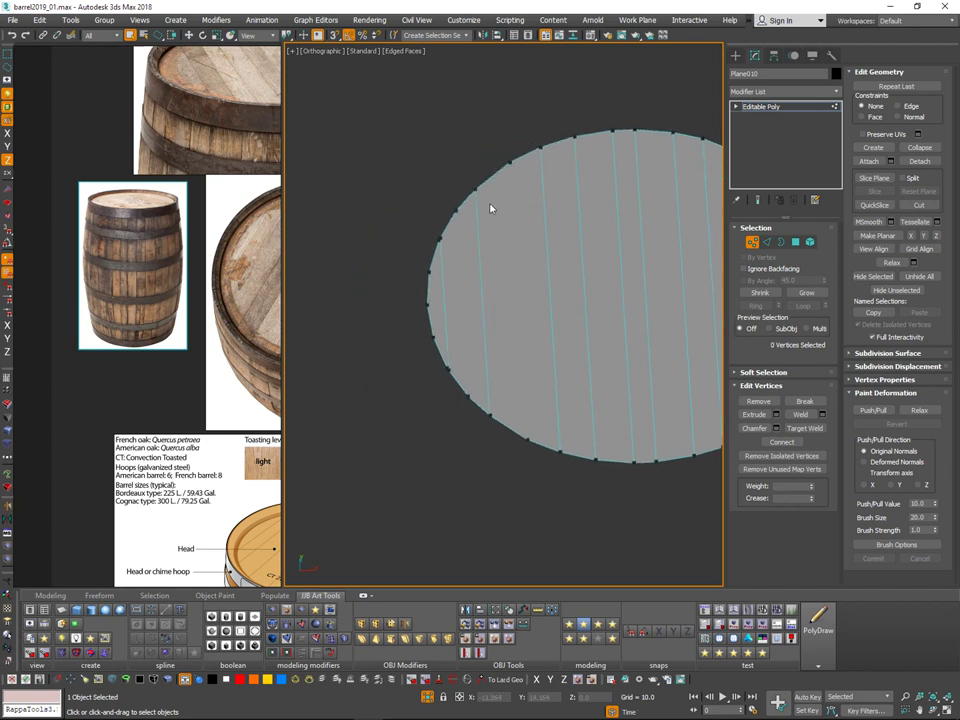
scroll(474, 210, "up", 2)
left_click(436, 244)
scroll(436, 314, "up", 2)
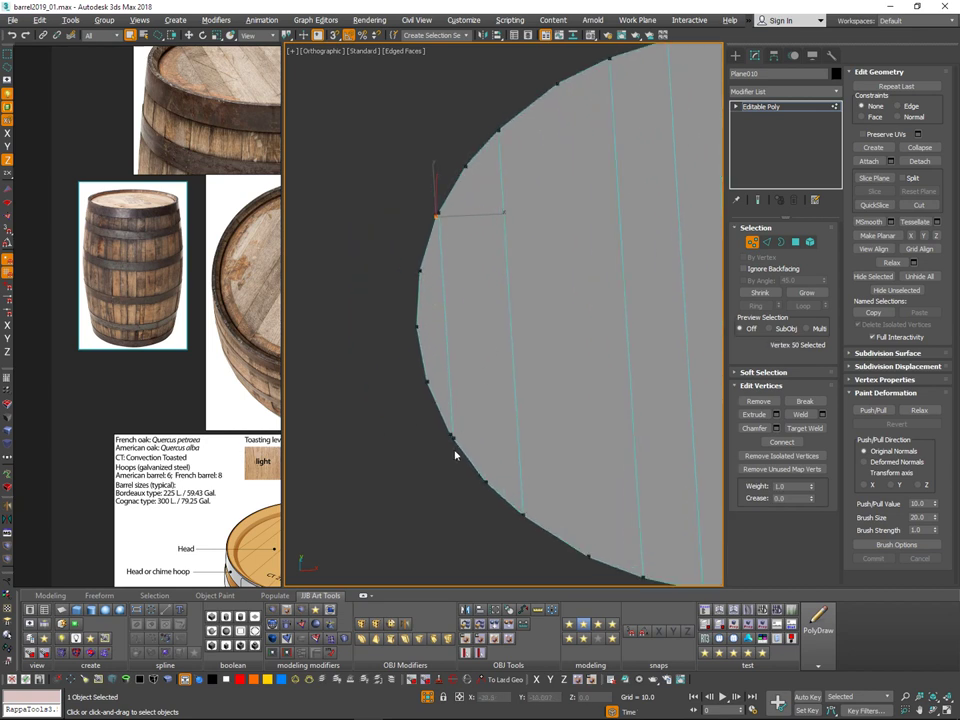
left_click(450, 435, "ctrl")
key("BackSpace")
left_click(486, 482, "ctrl")
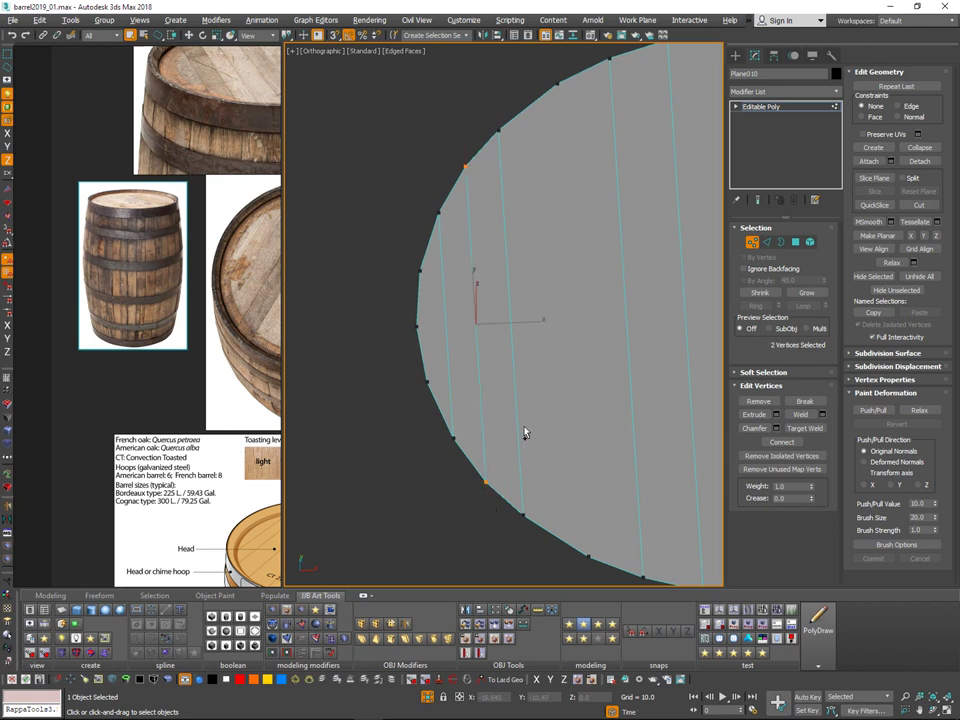
Step: Connect the outermost opposite rim vertices and the pair midway across the next wide plank on the same side
left_click(420, 272)
left_click(427, 381, "ctrl")
middle_click_drag(626, 300, 519, 362)
scroll(504, 332, "down", 1)
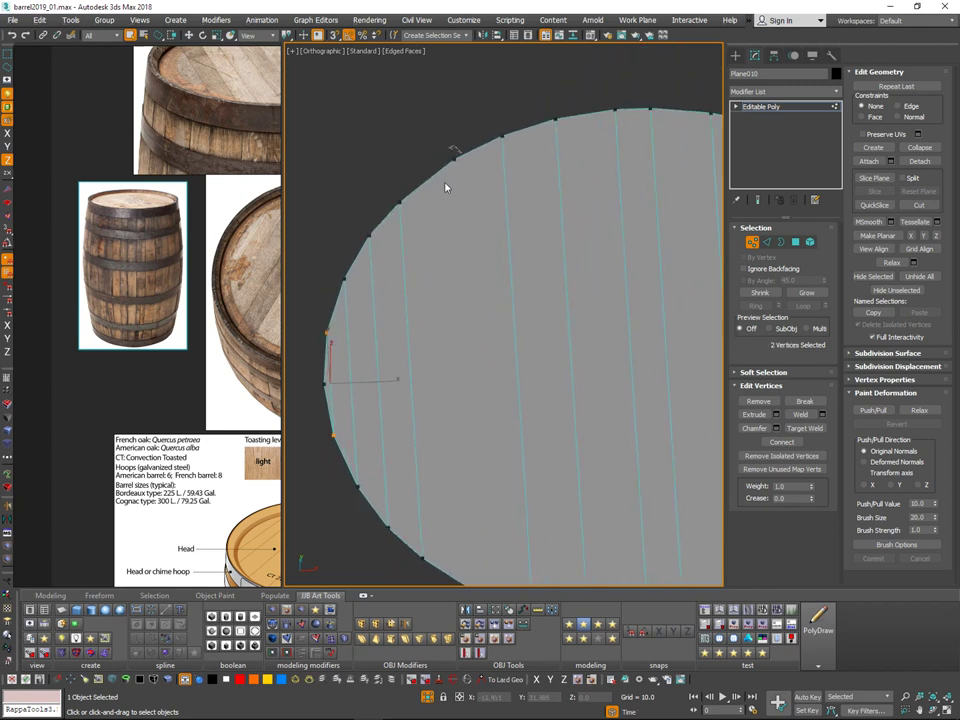
left_click(454, 158)
middle_click_drag(462, 403, 493, 201)
scroll(493, 201, "down", 3)
left_click(486, 345, "ctrl")
middle_click_drag(582, 413, 530, 490)
scroll(530, 490, "down", 2)
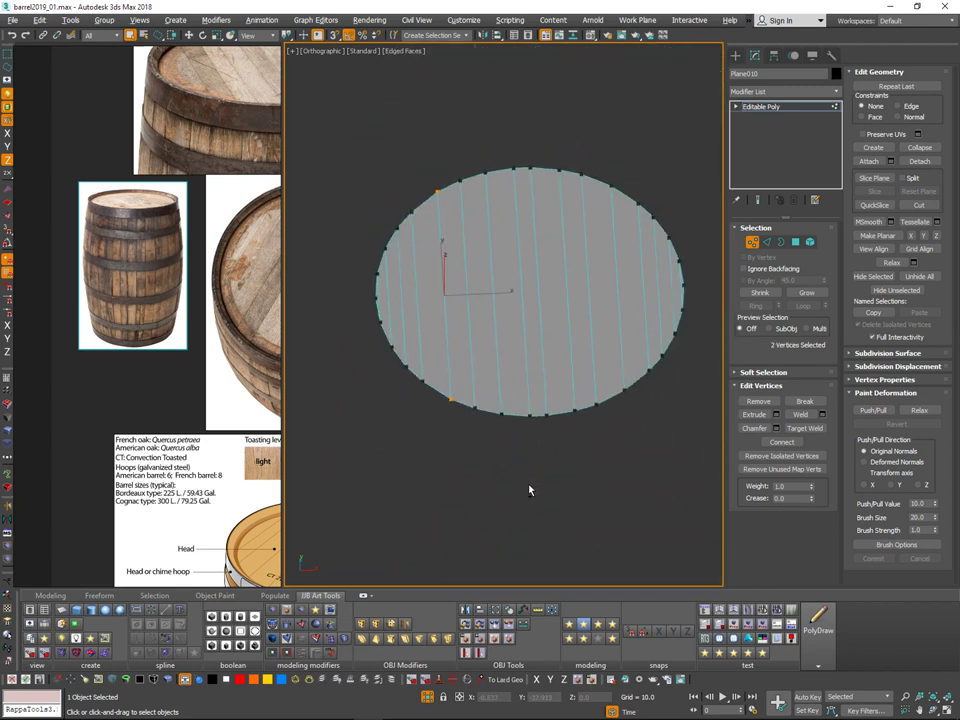
Step: Leave vertex editing and add a Shell modifier to the plank head
left_click(753, 245)
middle_click_drag(527, 378, 541, 378, "alt")
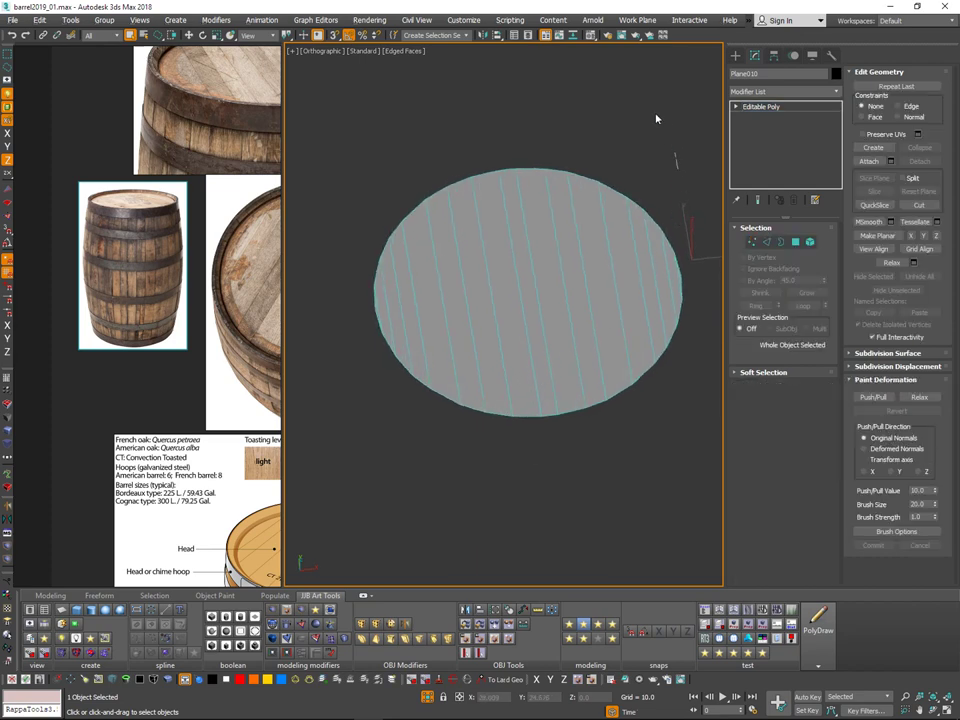
left_click_drag(656, 118, 661, 333)
middle_click_drag(652, 324, 645, 305, "alt")
left_click(836, 92)
scroll(827, 221, "down", 15)
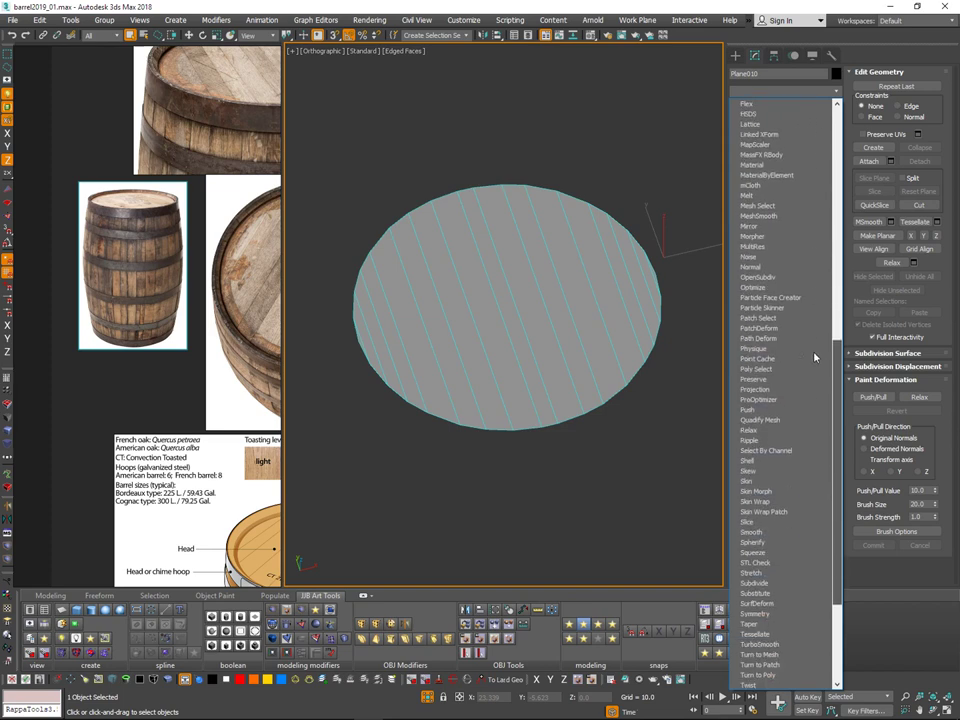
left_click_drag(814, 354, 802, 383)
left_click(766, 411)
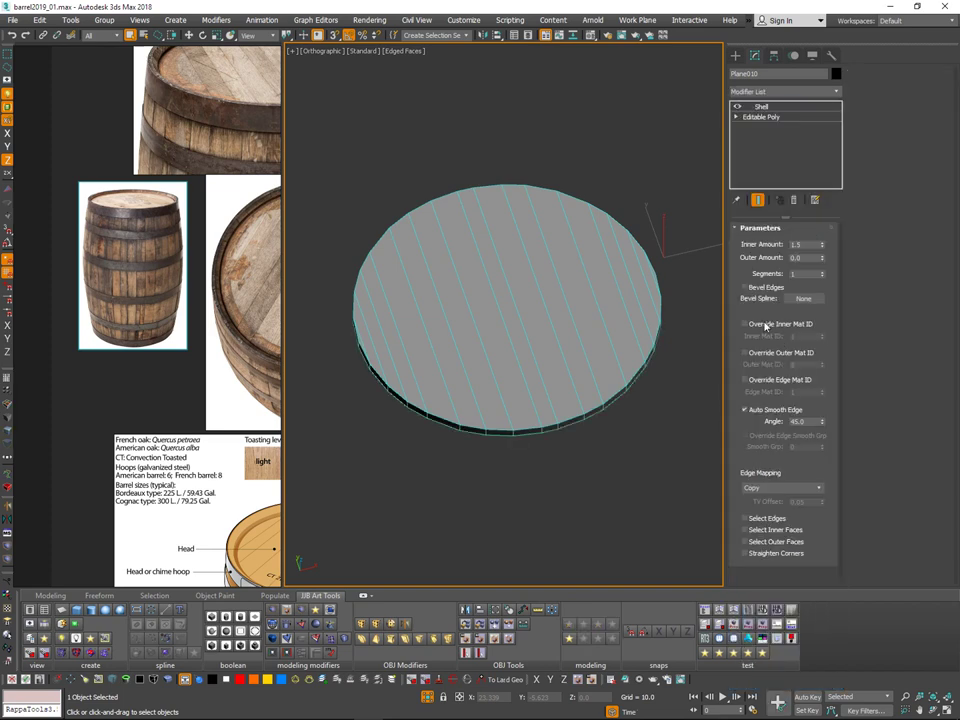
Step: Set the inner amount of the head's Shell modifier to 2.5
middle_click_drag(645, 269, 672, 253, "alt")
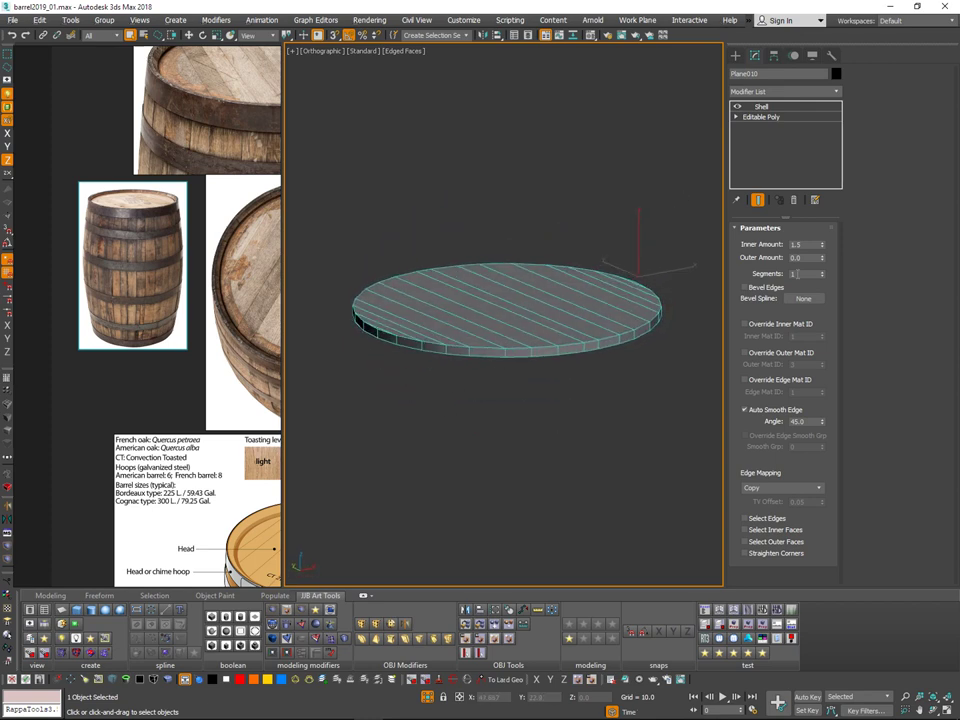
type("2.5")
key("Return")
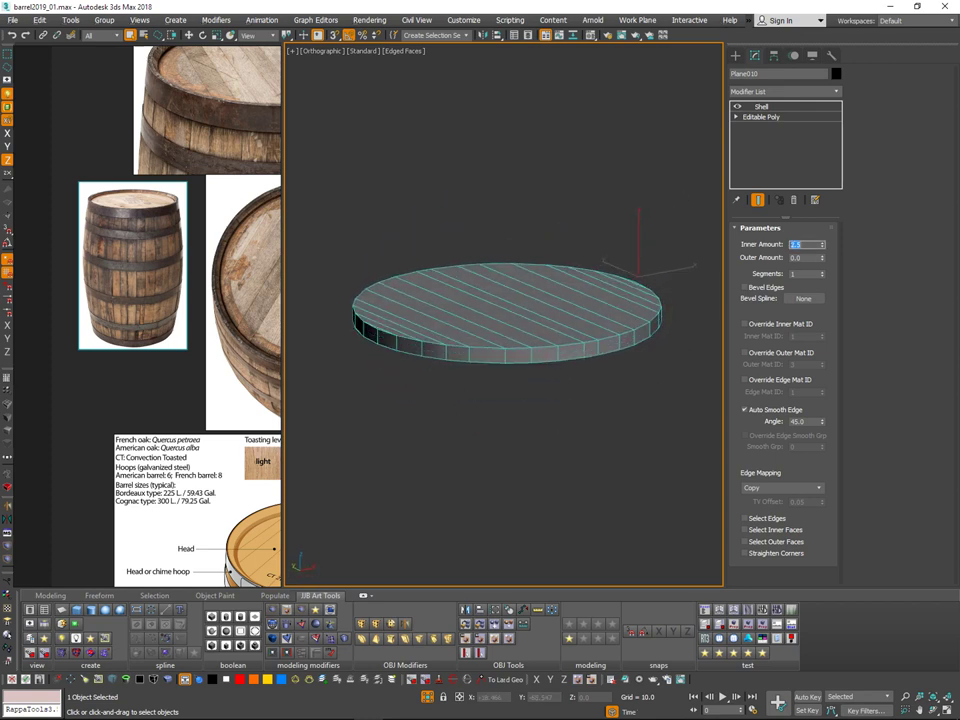
middle_click_drag(643, 221, 671, 229, "alt")
right_click(643, 252)
right_click(643, 255)
left_click(643, 255)
key("ctrl+z")
Step: Activate the Move tool for the thickened plank head
scroll(645, 259, "down", 2)
key("w")
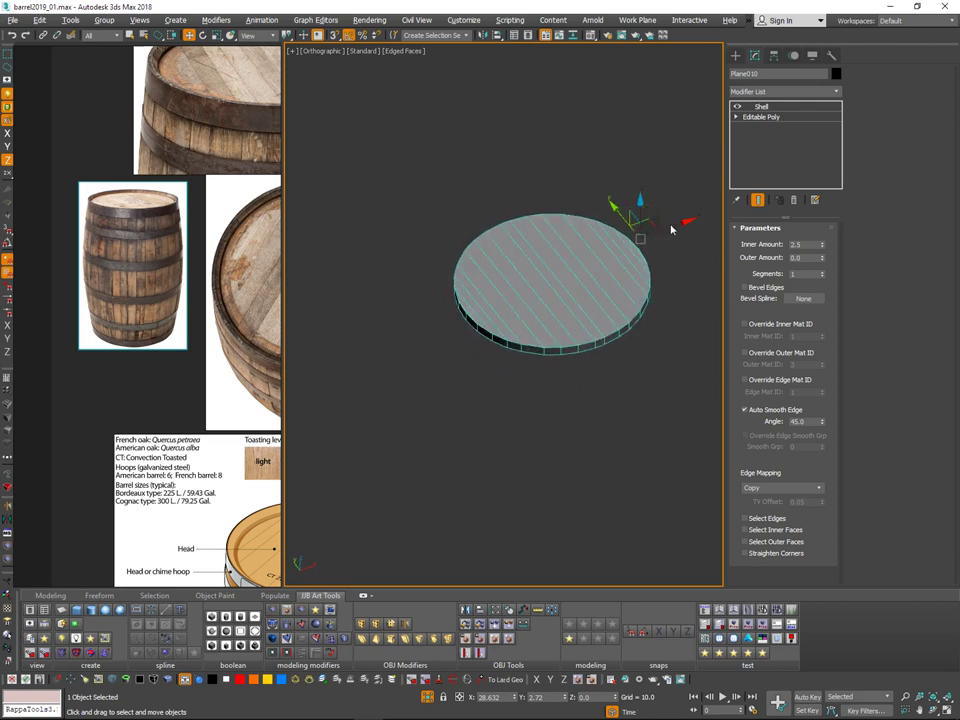
Step: Clone the plank disc as one independent copy, offset along the X axis
mouse_move(674, 228)
left_mouse_down("shift")
mouse_move(532, 310)
mouse_move(345, 335)
left_mouse_up("shift")
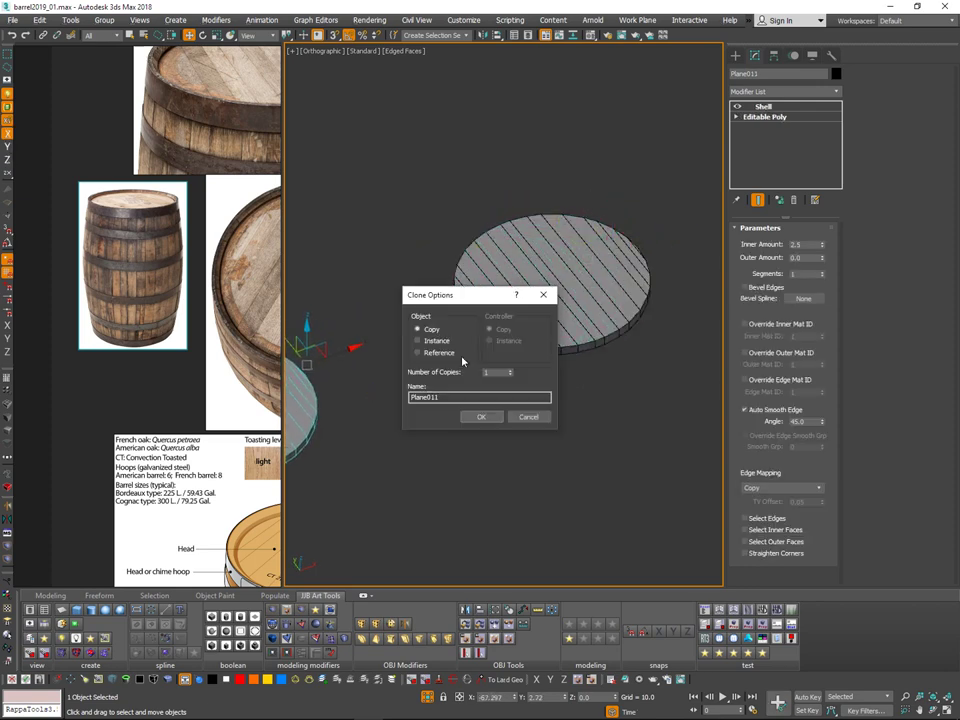
left_click(488, 417)
scroll(645, 200, "down", 5)
middle_click_drag(570, 285, 531, 338, "alt")
scroll(541, 288, "up", 2)
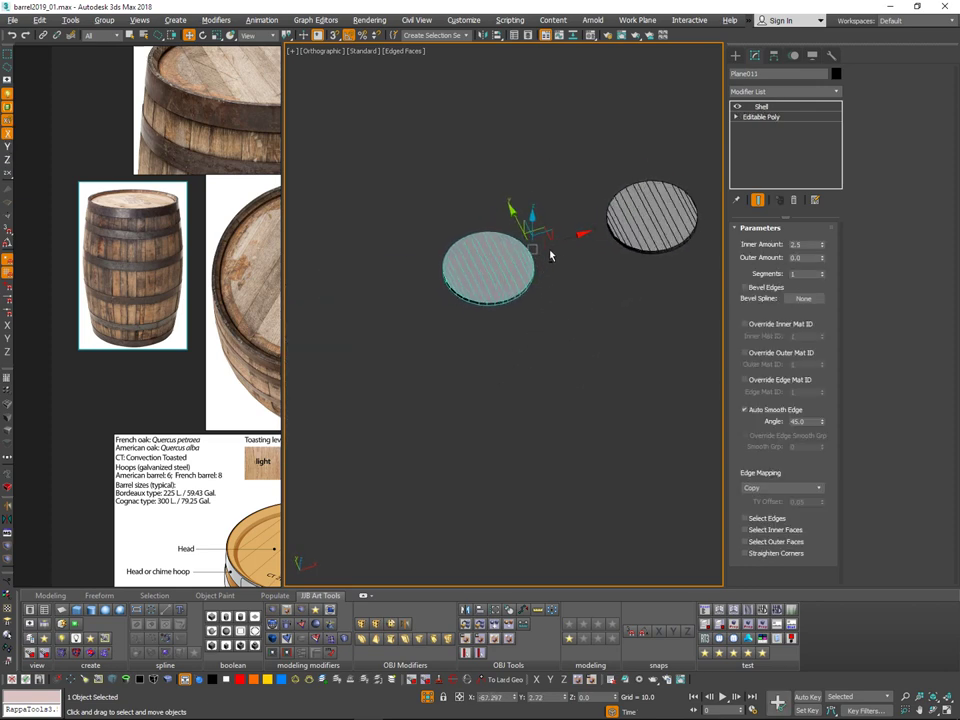
Step: Move the copied disc along X to about 145.5, well clear of the original on its opposite side
middle_click_drag(550, 255, 559, 236, "alt")
left_click_drag(570, 238, 567, 240)
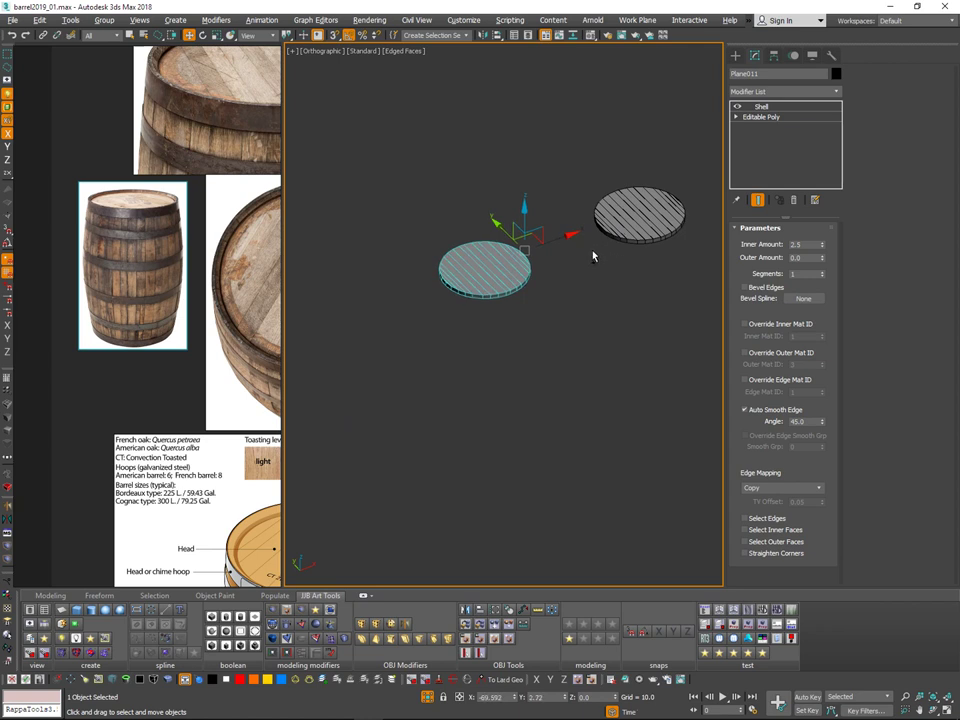
middle_click_drag(581, 255, 550, 269)
left_click_drag(534, 257, 341, 371)
middle_click_drag(614, 266, 508, 341)
key("ctrl+z")
left_click_drag(373, 334, 707, 213)
middle_click_drag(483, 304, 506, 312, "alt")
middle_click_drag(506, 312, 596, 281)
scroll(590, 278, "up", 3)
middle_click_drag(532, 250, 543, 255, "alt")
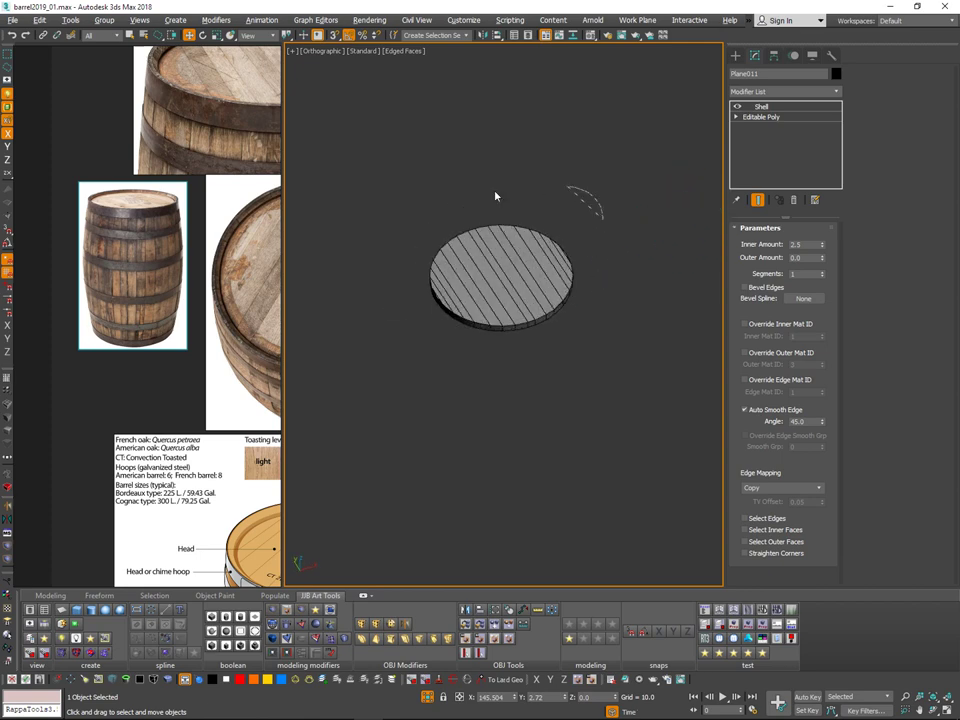
Step: Convert the original disc with its Shell modifier to an Editable Poly and enter polygon level
left_click_drag(495, 196, 565, 293)
scroll(565, 293, "up", 3)
mouse_move(565, 293)
middle_mouse_down("alt")
mouse_move(585, 187)
mouse_move(584, 246)
middle_mouse_up("alt")
mouse_move(584, 246)
middle_mouse_down()
mouse_move(611, 251)
mouse_move(625, 232)
mouse_move(686, 210)
middle_mouse_up()
scroll(613, 250, "up", 2)
right_click(637, 197)
left_click(661, 355)
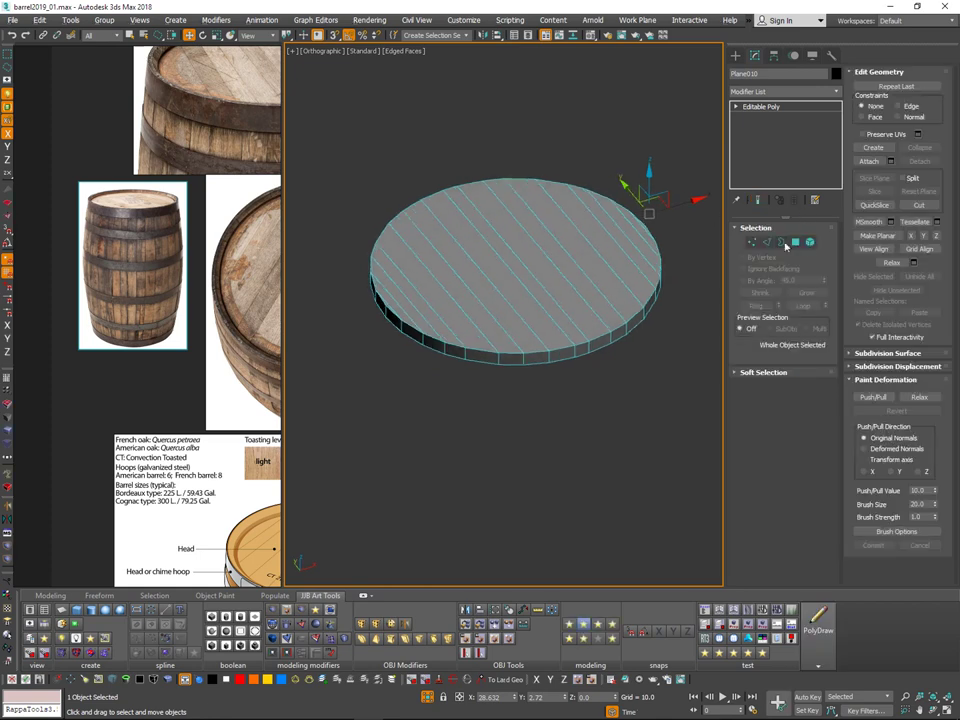
left_click(796, 244)
Step: Save the scene incrementally as barrel2019_02.max
middle_click_drag(512, 349, 514, 359)
right_click(519, 386)
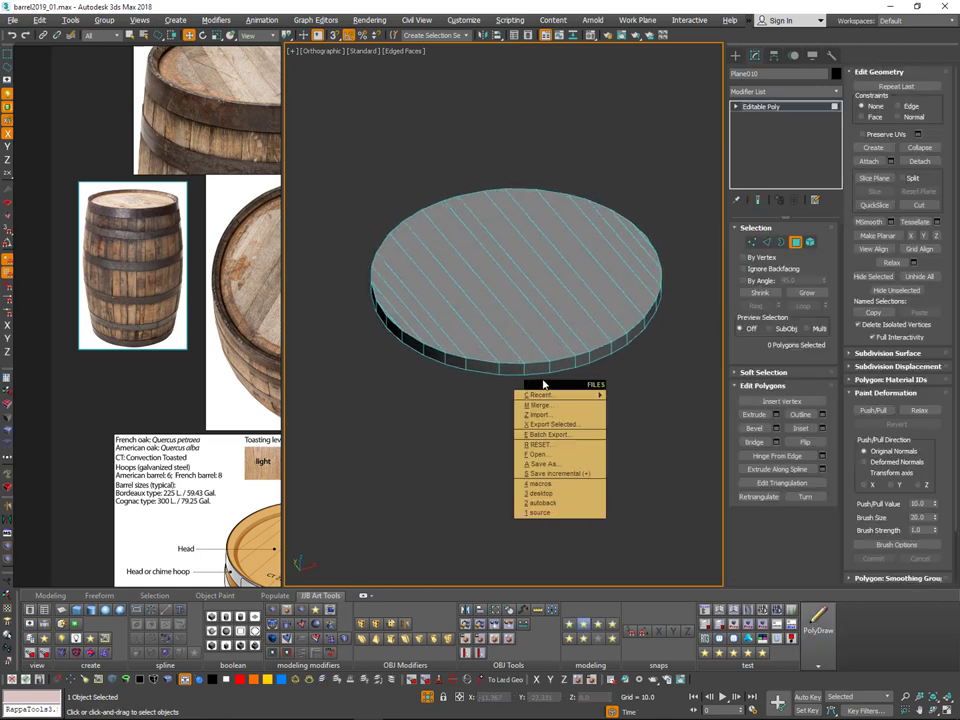
left_click(573, 474)
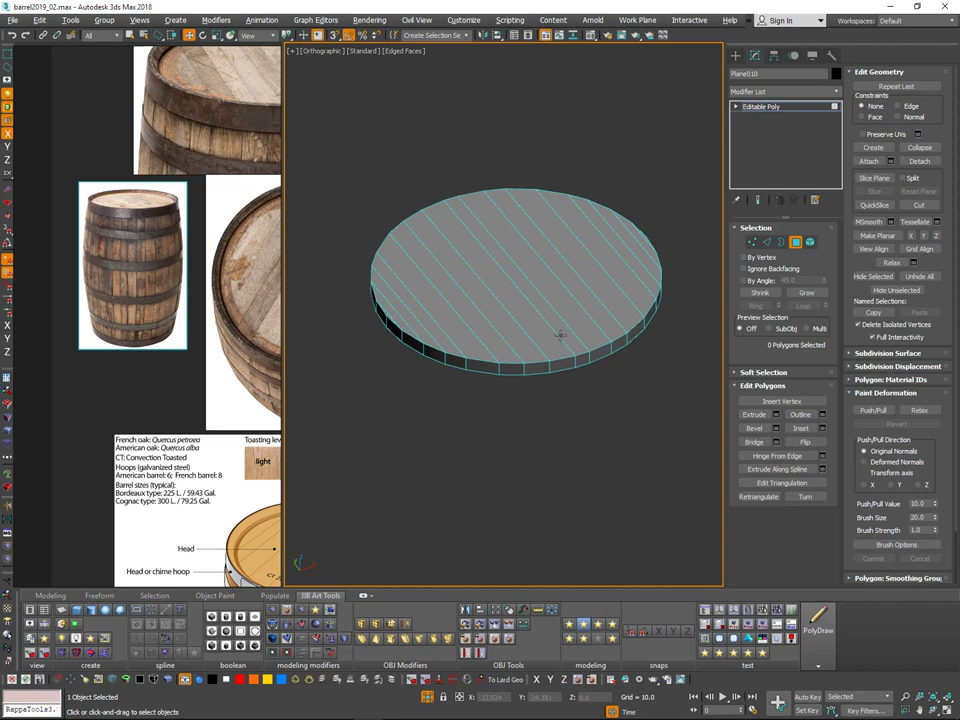
Step: Select only the disc's top polygons, leaving out the side and bottom ones
middle_click_drag(560, 335, 556, 207, "alt")
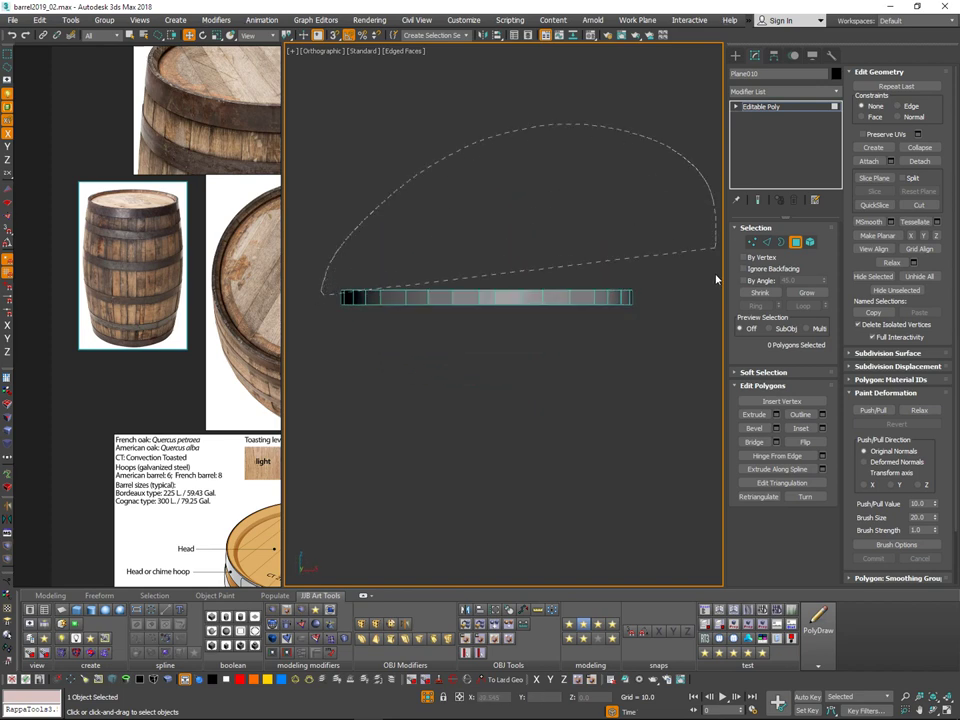
left_click_drag(707, 305, 658, 300)
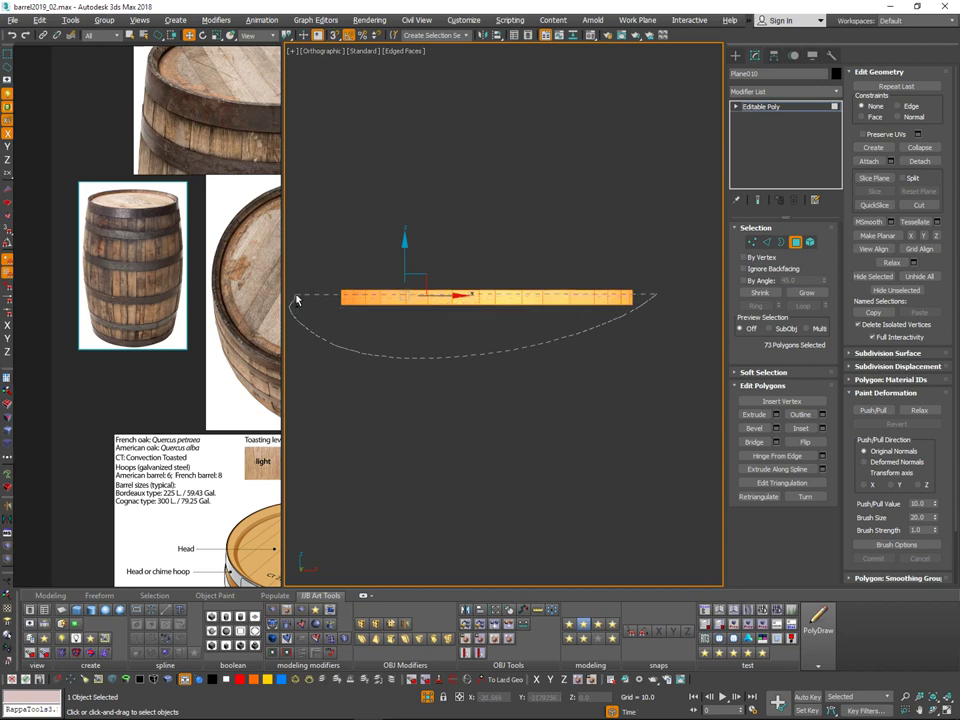
left_click_drag(296, 297, 297, 294, "alt")
mouse_move(622, 289)
middle_mouse_down("alt")
mouse_move(634, 325)
mouse_move(606, 293)
middle_mouse_up("alt")
scroll(606, 284, "up", 2)
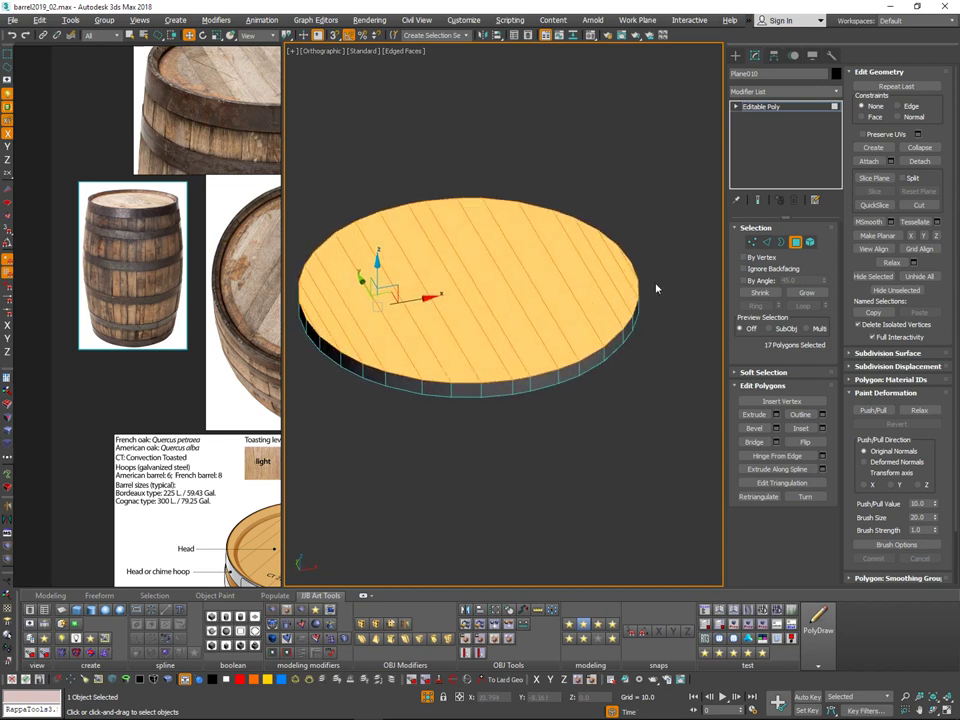
Step: Scale the top polygons slightly inward about their common selection center so the disc's side wall tapers
left_click(822, 414)
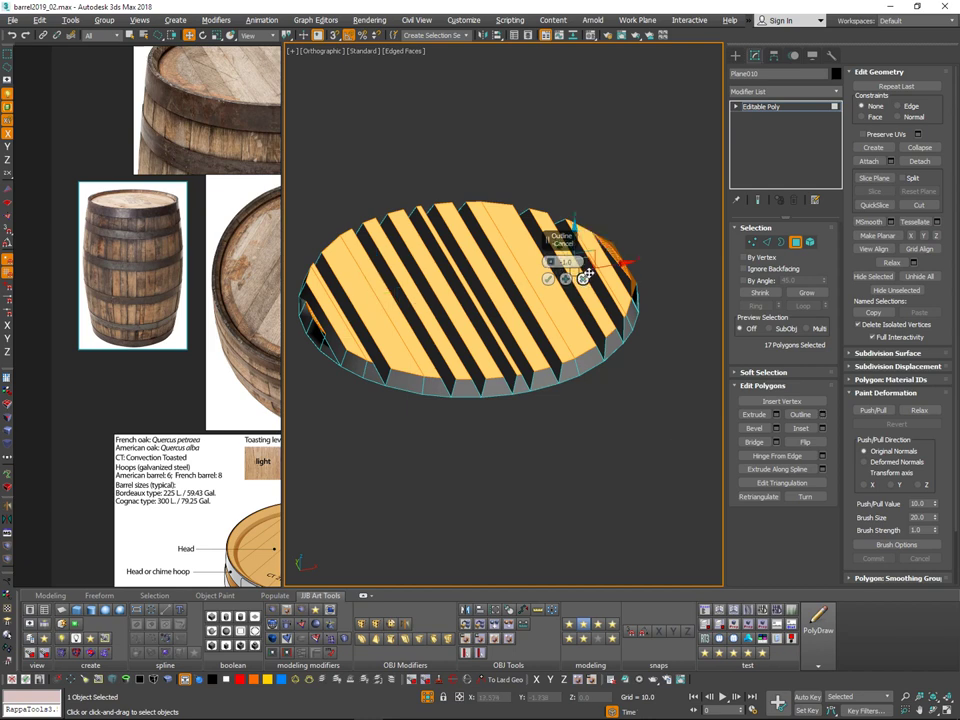
left_click(582, 280)
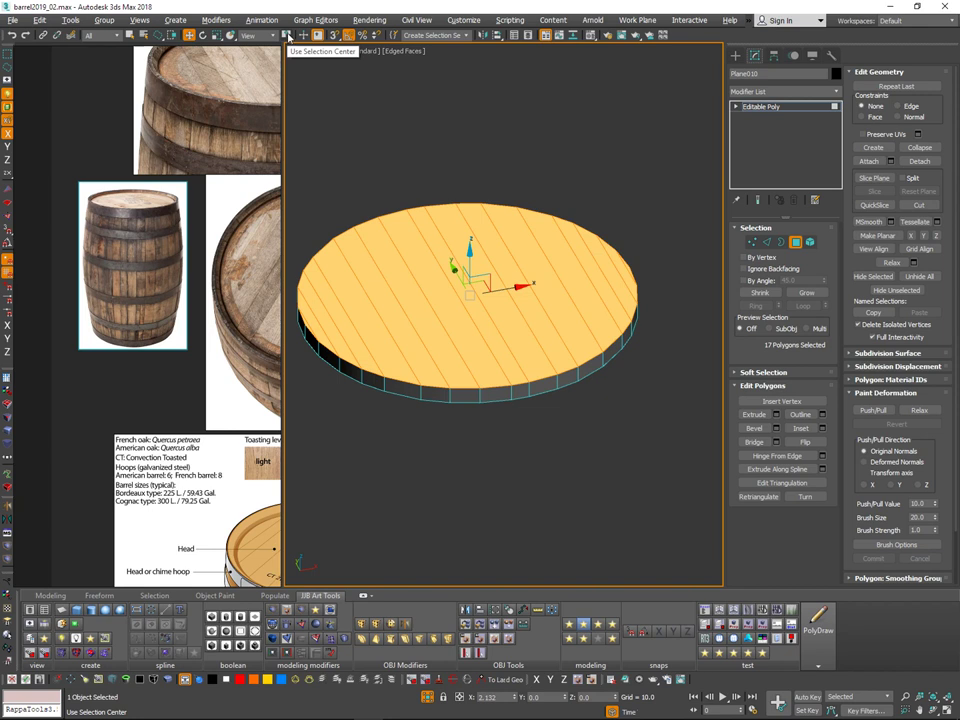
key("r")
middle_click_drag(464, 292, 465, 302, "alt")
left_click_drag(464, 306, 464, 310)
middle_click_drag(233, 311, 224, 315)
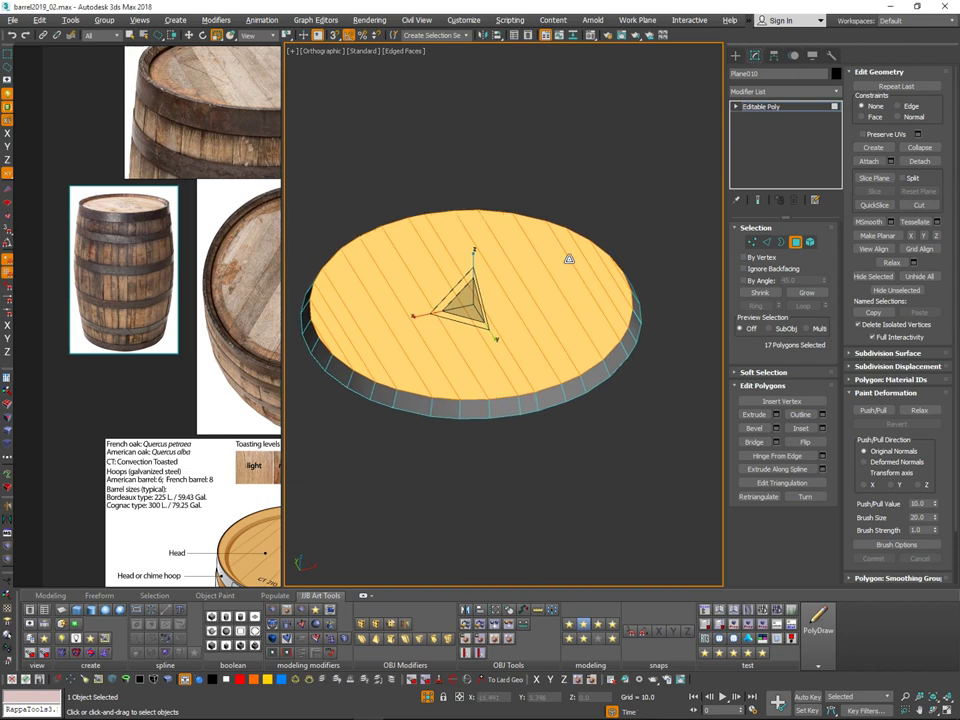
Step: Convert the top polygon selection to edges and deselect the plank seams, keeping only the outer rim edges
middle_click_drag(570, 257, 624, 288, "alt")
left_click(769, 244, "ctrl")
scroll(623, 289, "up", 4)
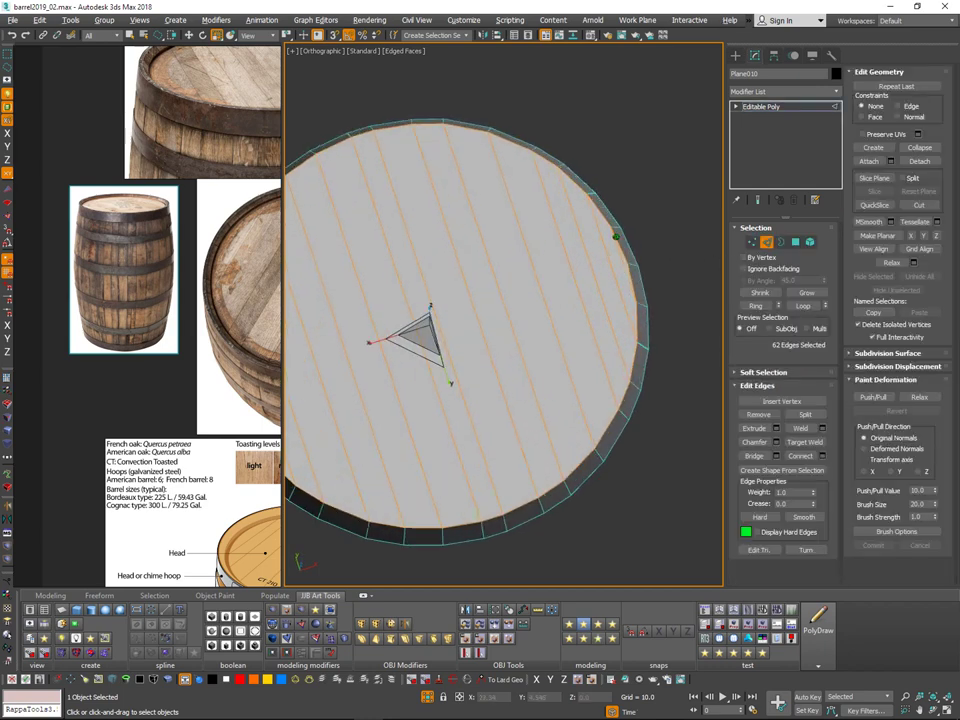
key("q")
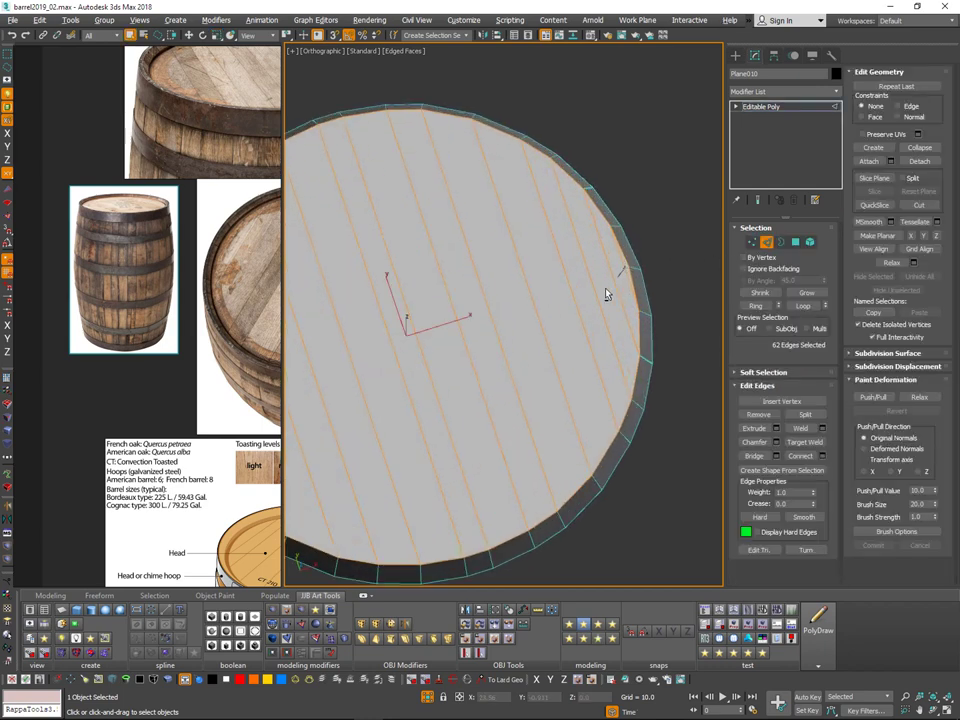
left_click_drag(389, 351, 437, 346, "alt")
middle_click_drag(441, 347, 611, 307)
mouse_move(460, 279)
left_mouse_down("alt")
mouse_move(354, 335)
mouse_move(360, 374)
left_mouse_up("alt")
middle_click_drag(586, 402, 486, 420)
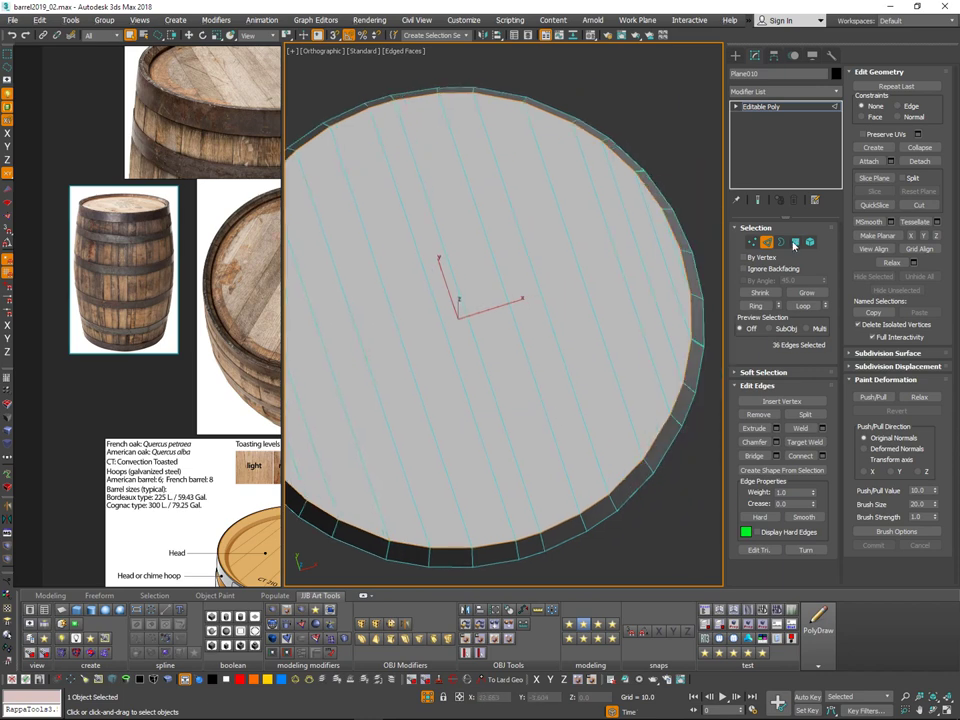
Step: Reselect the top face's outer rim edges from its polygon selection, excluding all plank seams
left_click(796, 243)
middle_click_drag(679, 283, 705, 264)
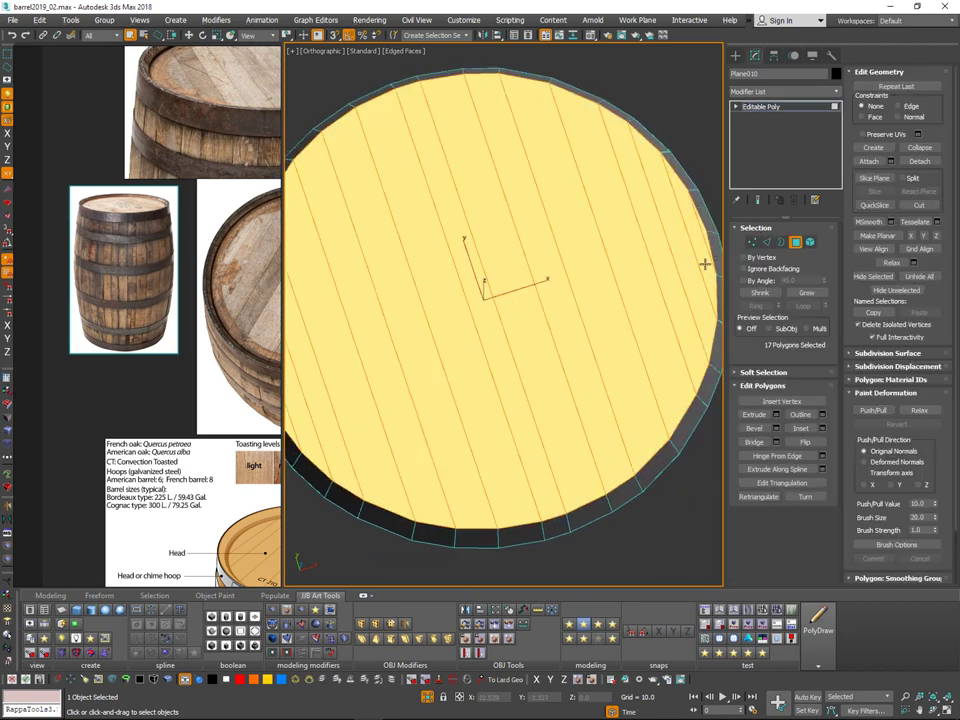
left_click(769, 244, "ctrl")
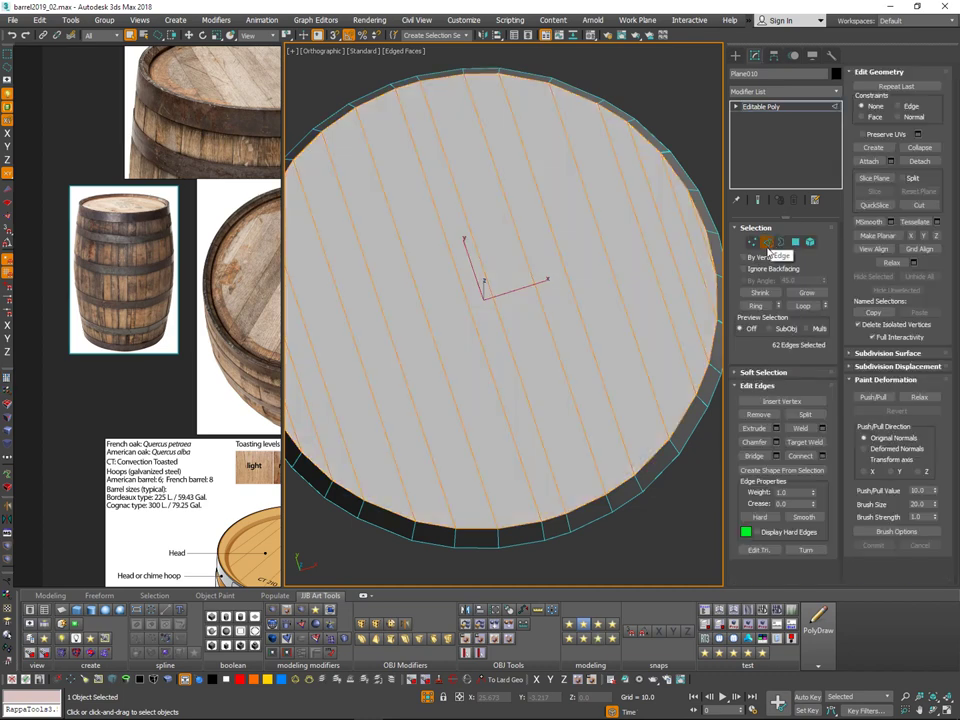
left_click_drag(702, 237, 422, 403)
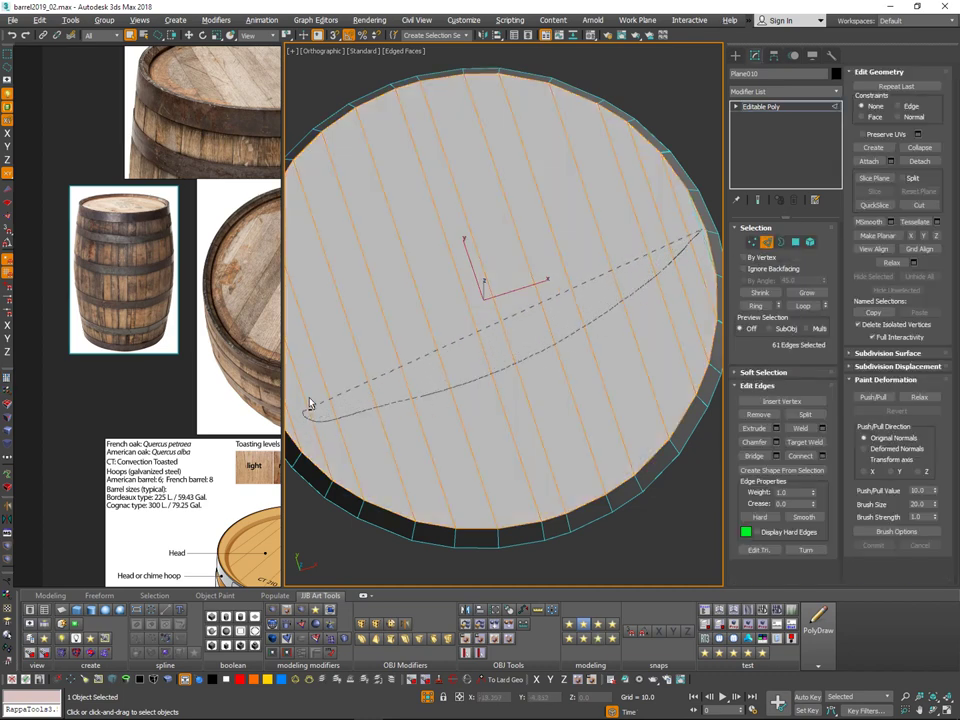
left_click_drag(309, 399, 320, 395, "alt")
middle_click_drag(382, 371, 513, 330)
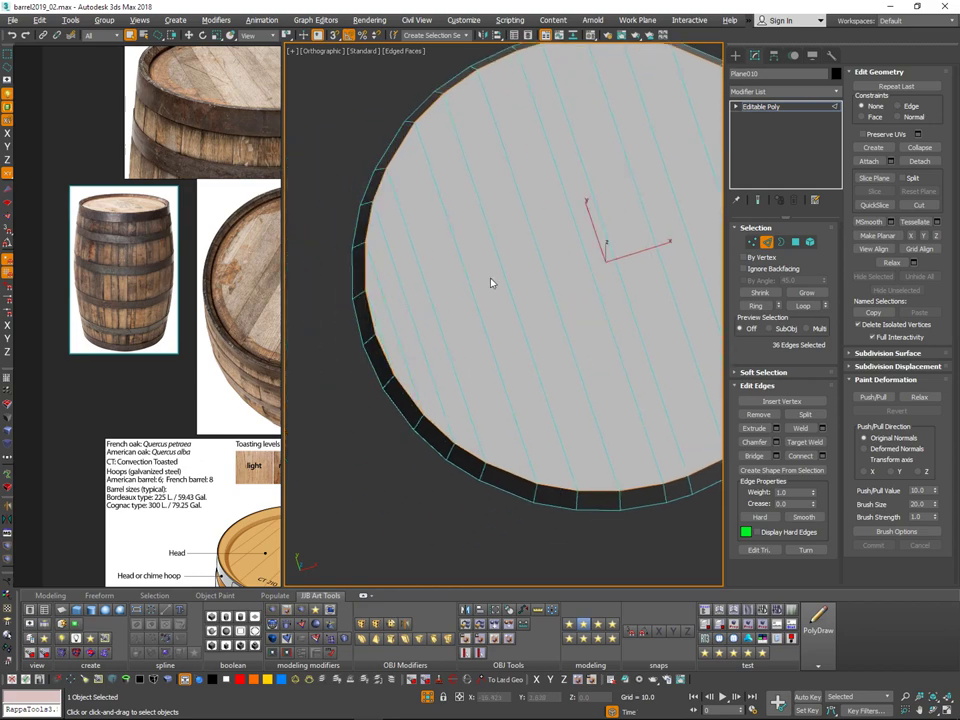
scroll(491, 283, "down", 2)
middle_click_drag(568, 270, 607, 256)
scroll(603, 236, "up", 2)
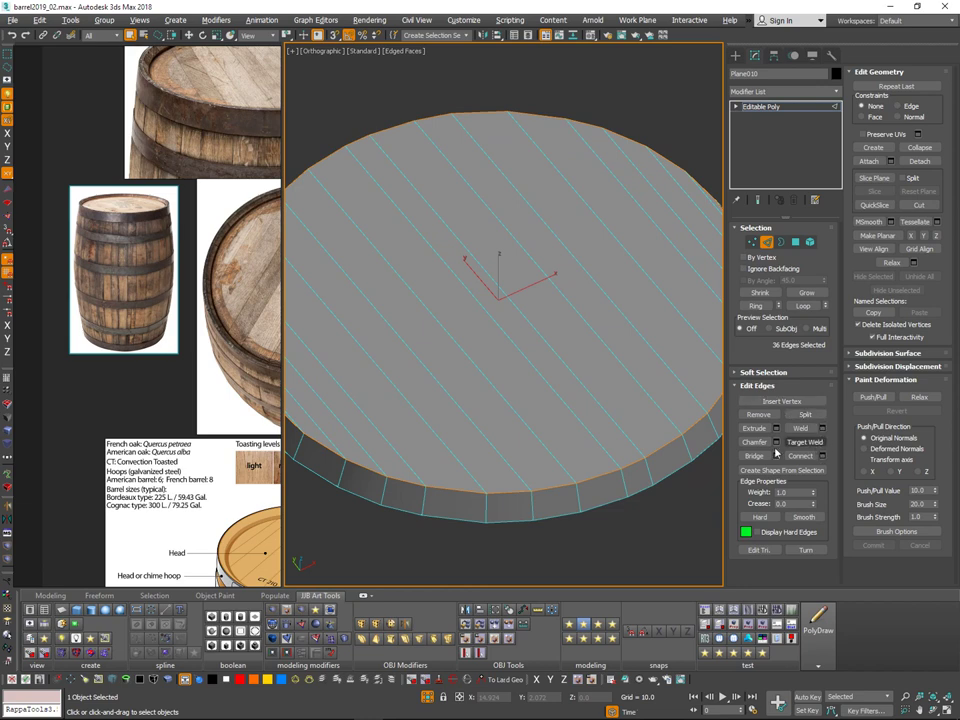
Step: Chamfer the top rim edges by an amount of 1.0 with one segment
left_click(775, 441)
scroll(620, 420, "down", 4)
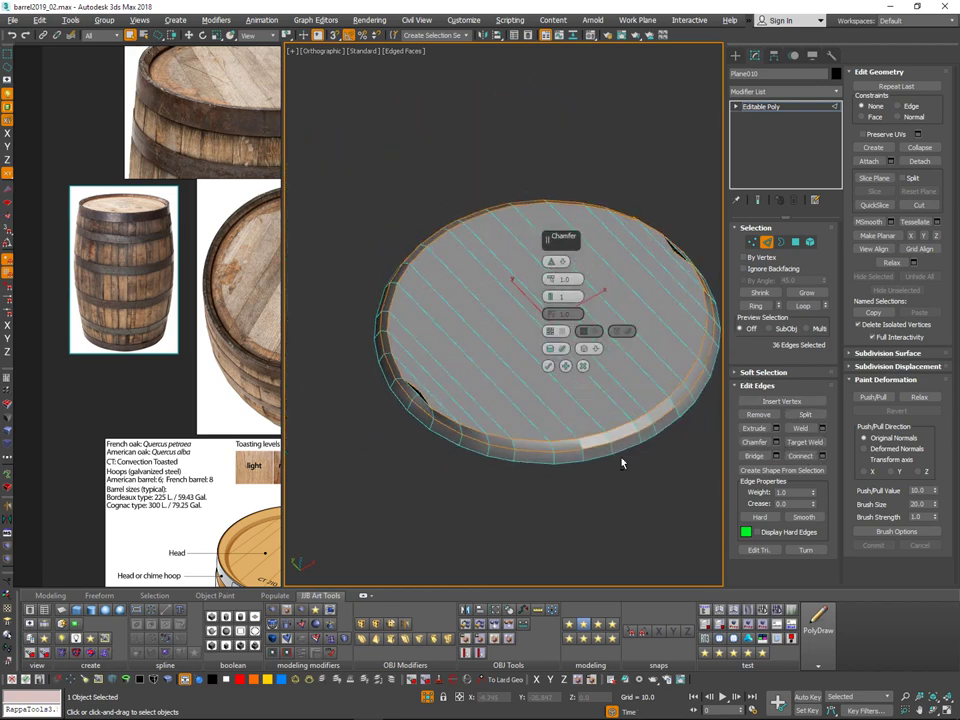
middle_click_drag(621, 462, 540, 298, "alt")
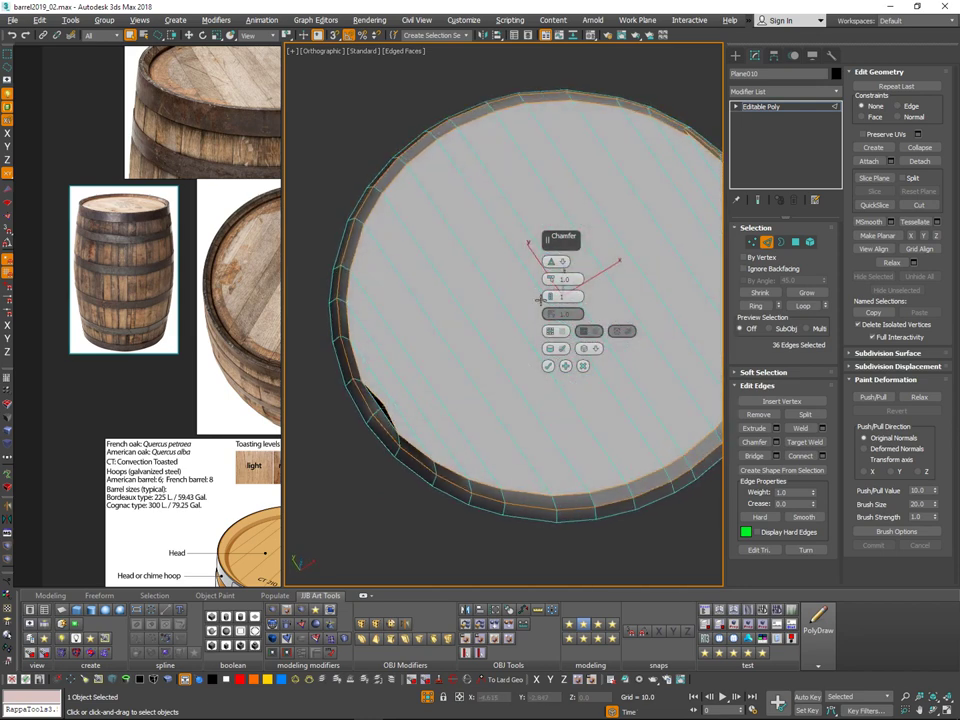
mouse_move(551, 281)
left_mouse_down()
mouse_move(551, 266)
mouse_move(551, 283)
mouse_move(562, 281)
left_mouse_up()
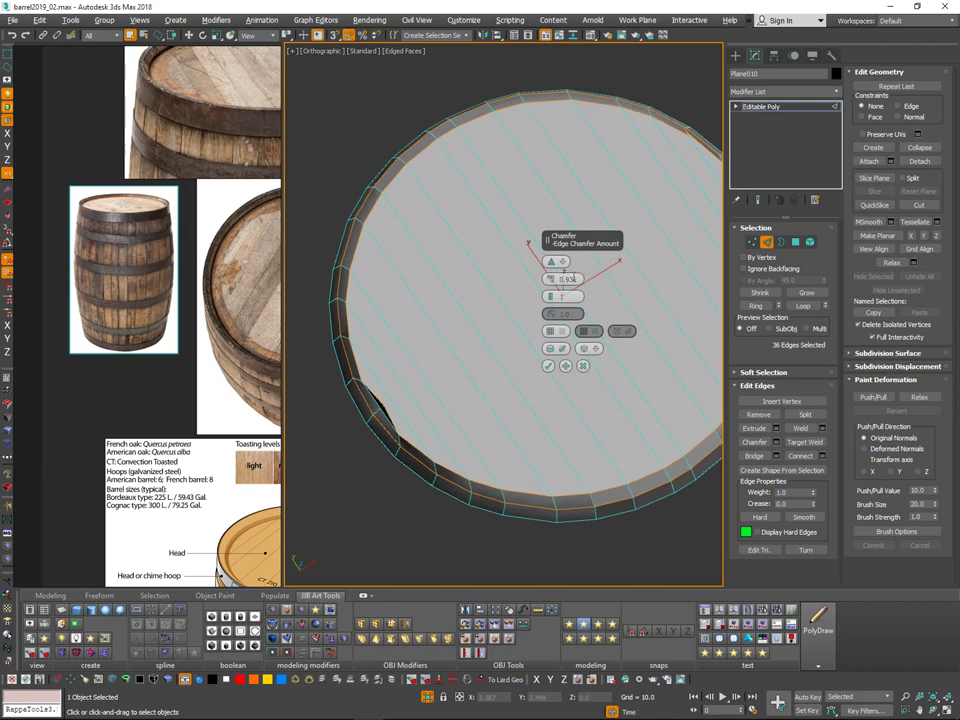
type("1")
key("Return")
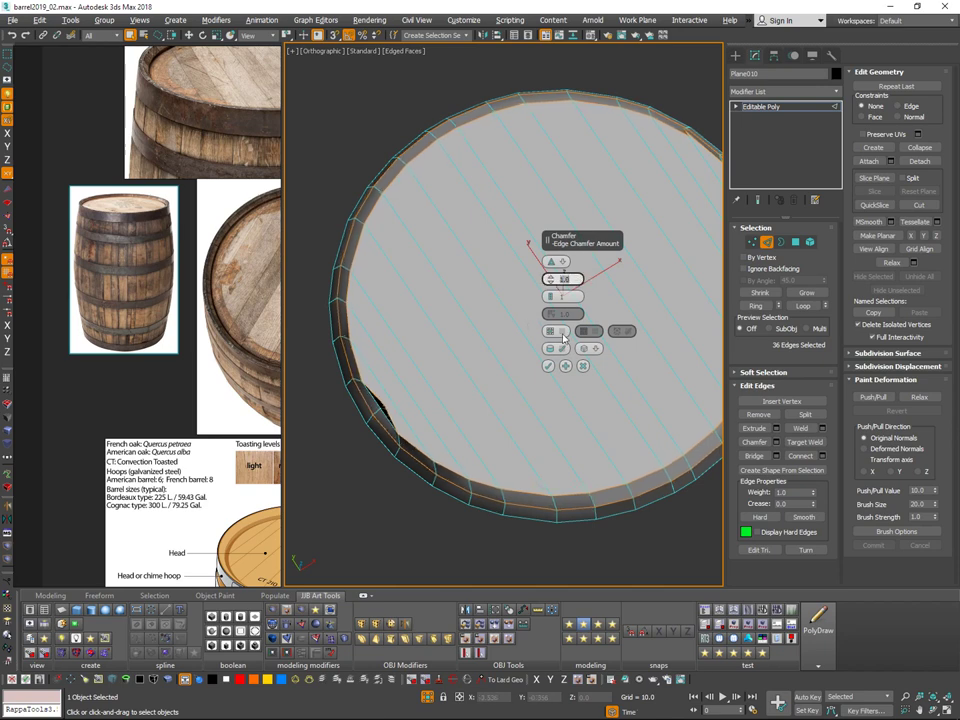
left_click(547, 368)
middle_click_drag(563, 354, 582, 347, "alt")
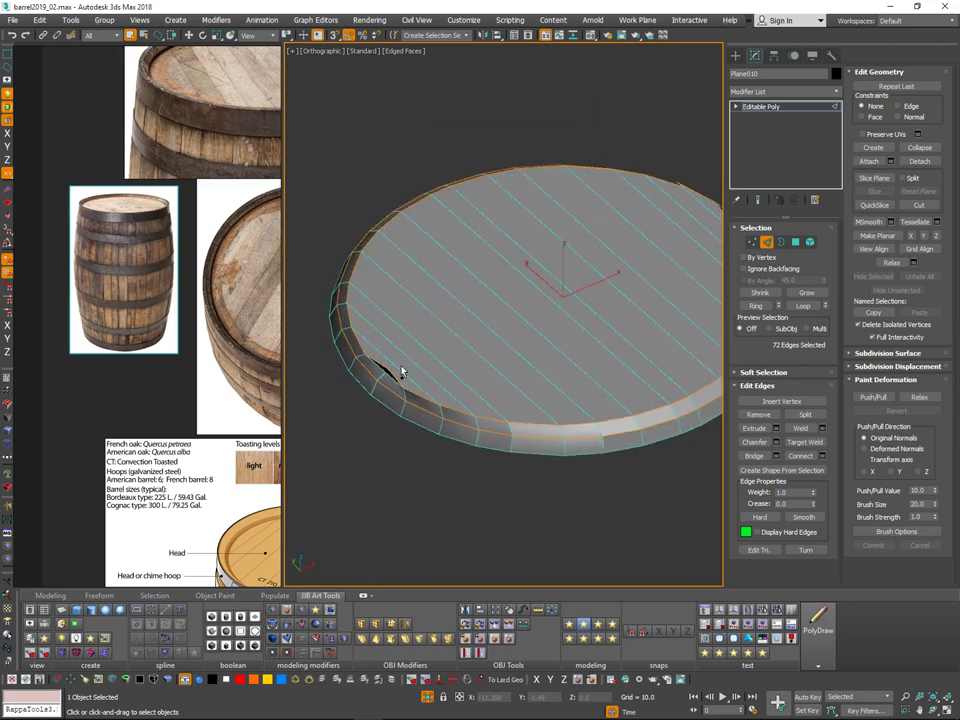
Step: Try moving the top face's vertex at the open rim gap outward along X toward the chamfer, then undo it
scroll(398, 375, "up", 7)
middle_click_drag(381, 392, 393, 373, "alt")
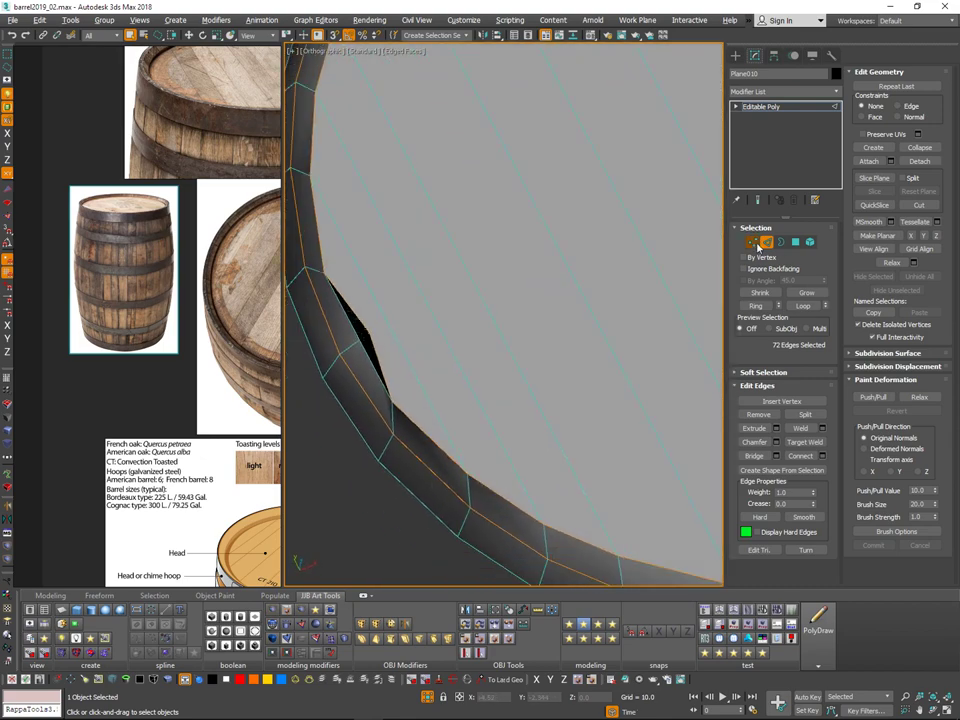
left_click(757, 246)
scroll(402, 334, "up", 3)
middle_click_drag(436, 327, 555, 303)
key("2")
left_click(456, 326)
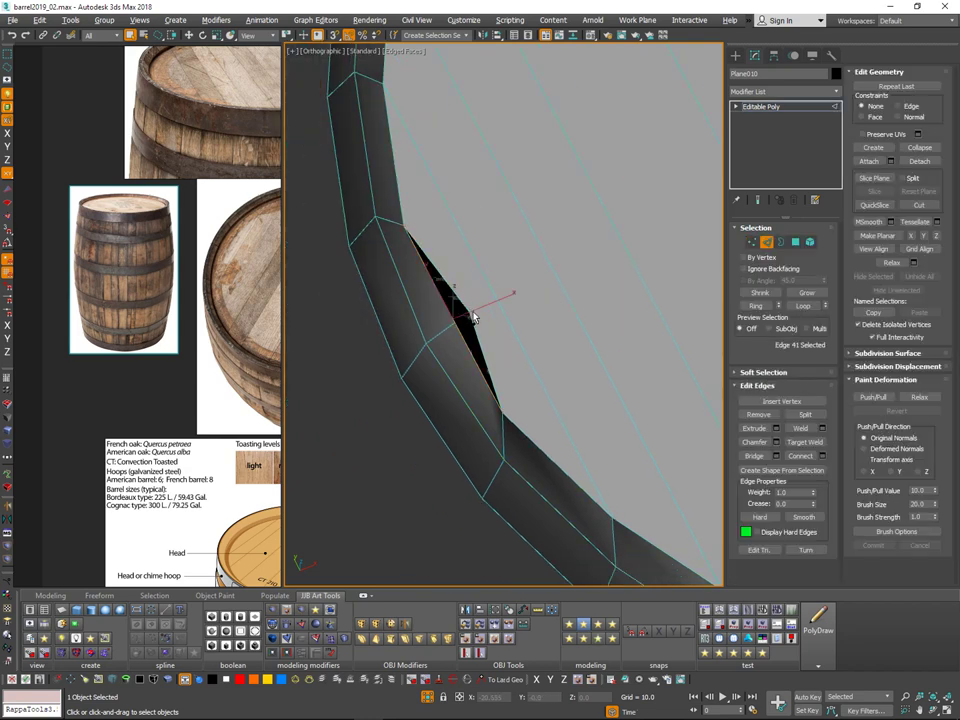
key("1")
left_click(467, 311)
key("w")
left_click_drag(502, 298, 456, 328)
key("ctrl+z")
Step: Move the chamfer's vertex at the rim gap inward along X to the top face's vertex
mouse_move(491, 296)
middle_mouse_down("alt")
mouse_move(478, 233)
mouse_move(484, 210)
mouse_move(483, 313)
middle_mouse_up("alt")
key("2")
key("q")
left_click(469, 294)
key("1")
left_click(452, 315)
key("w")
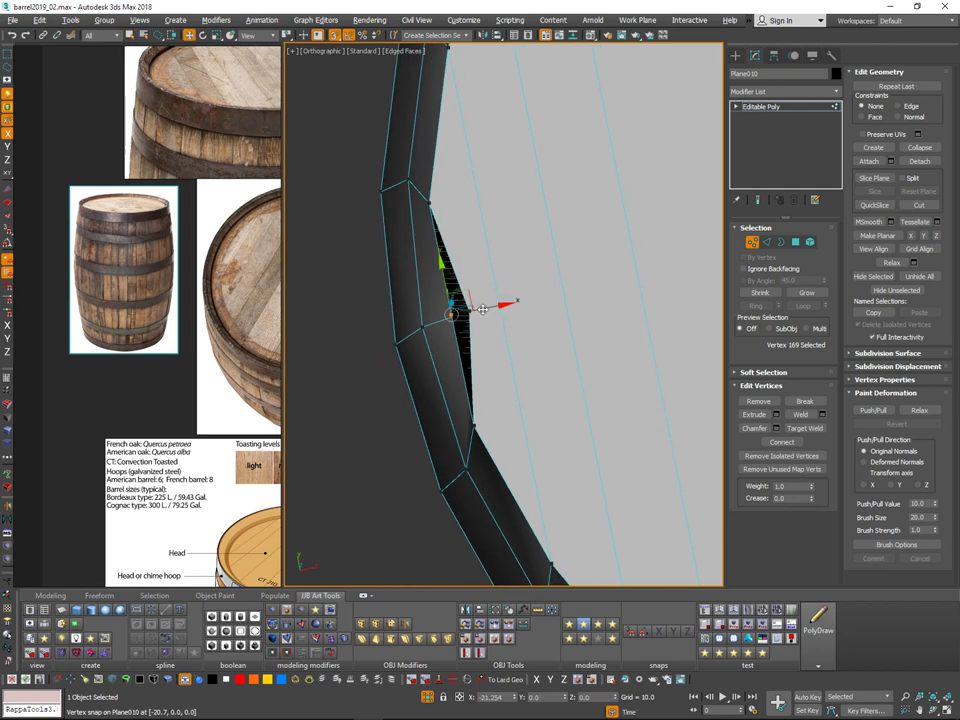
left_click_drag(484, 309, 504, 302)
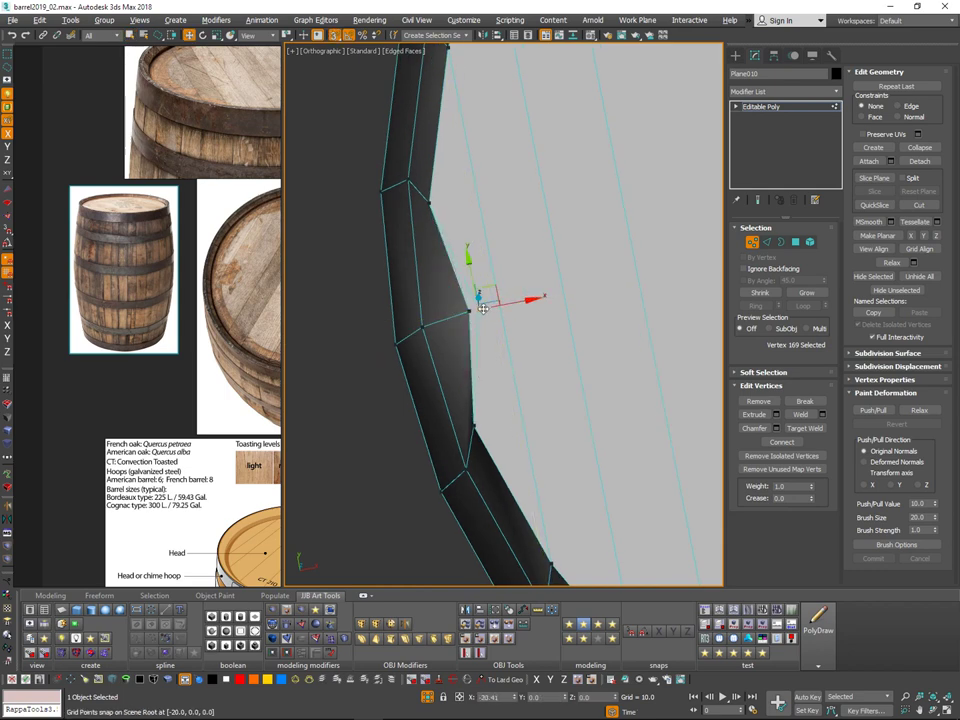
middle_click_drag(502, 307, 501, 330, "alt")
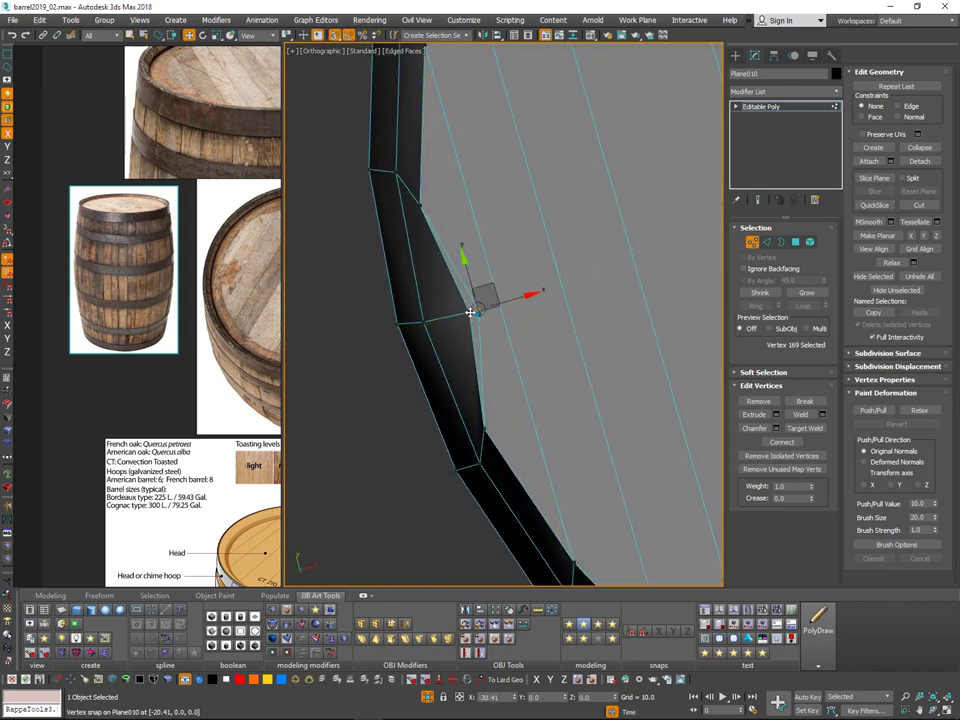
Step: Target-weld the moved chamfer vertex to the neighbouring top face vertex to close the rim gap
key("q")
left_click(471, 311, "ctrl")
key("ctrl+shift+w")
left_click(480, 311)
left_click(471, 312)
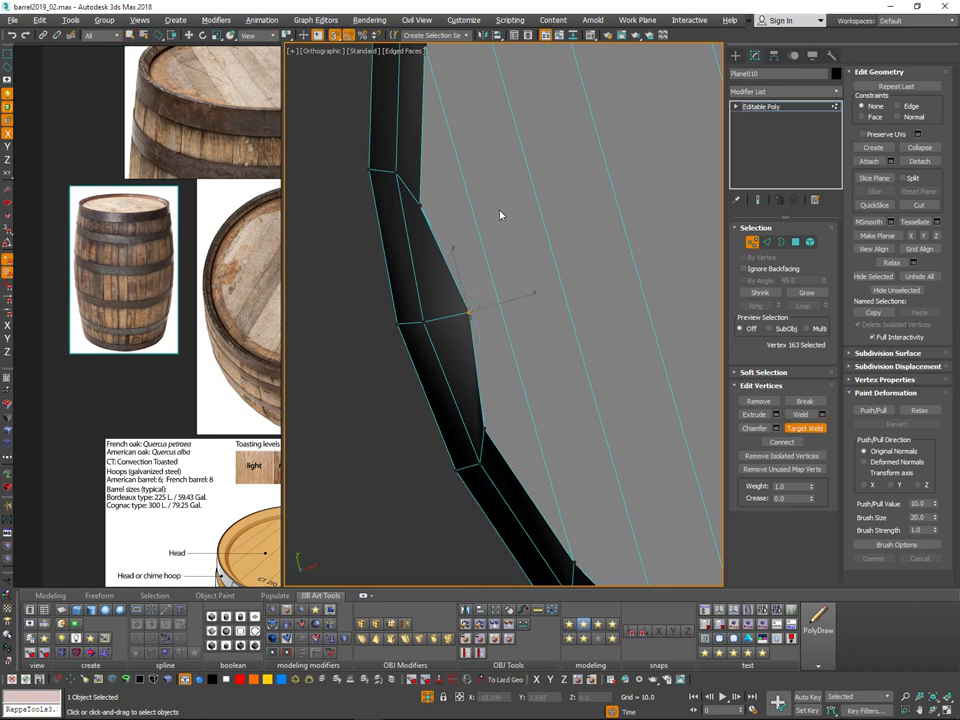
Step: Move the welded vertex outward along X to about -21.55 so it follows the rim's curve
key("q")
left_click(469, 311)
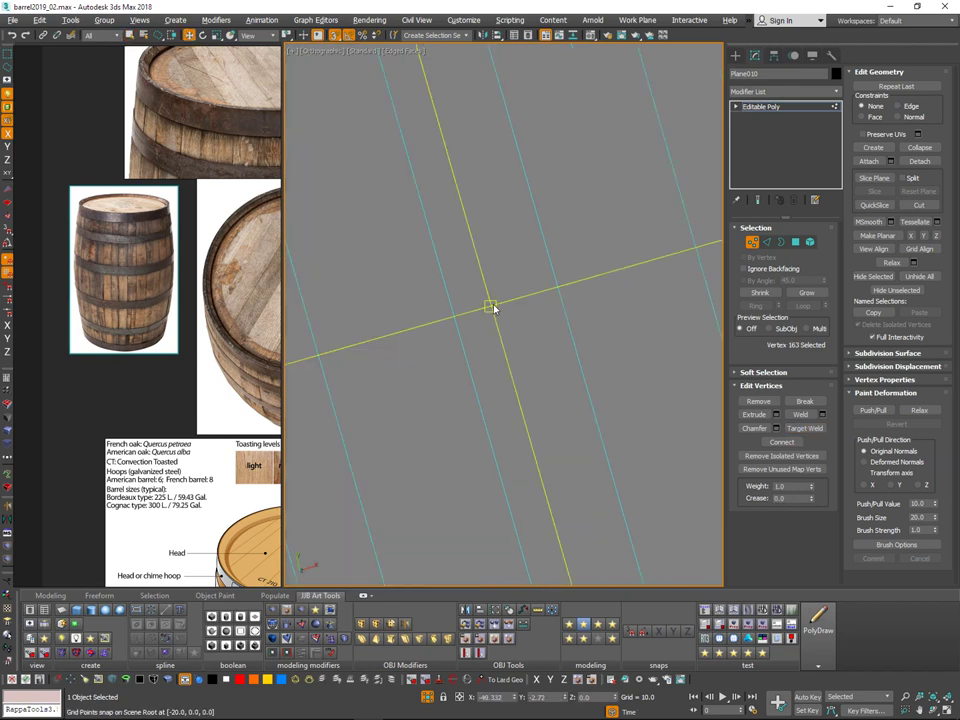
left_click_drag(509, 303, 485, 313)
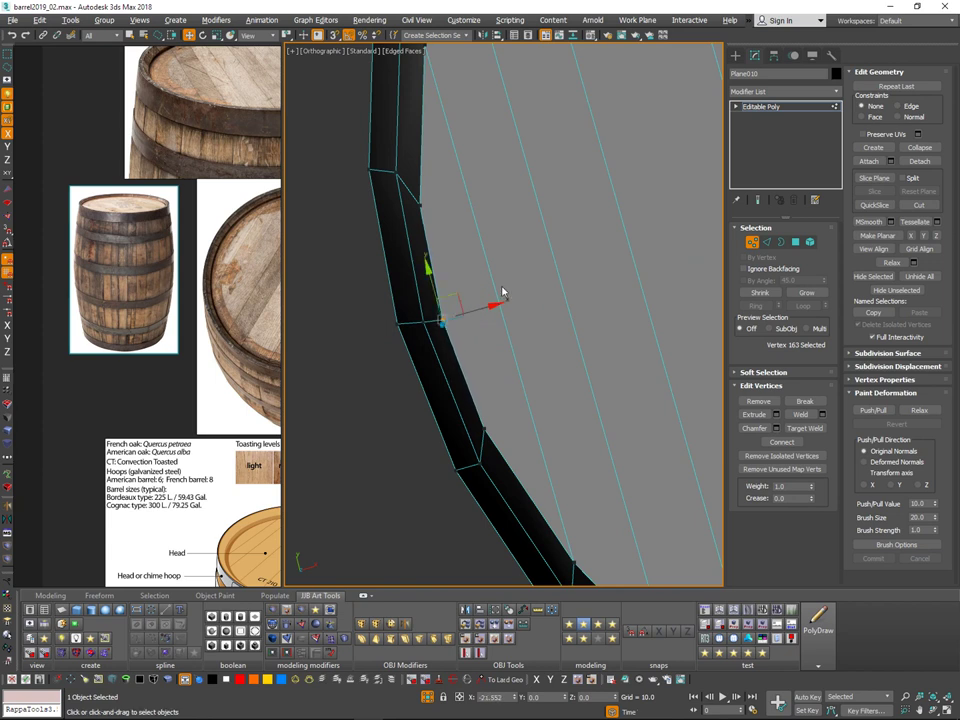
Step: Move the two rim vertices on either side of the welded vertex about 0.14 inward along X and scale them apart along Y
left_click(421, 209)
left_click(487, 434, "ctrl")
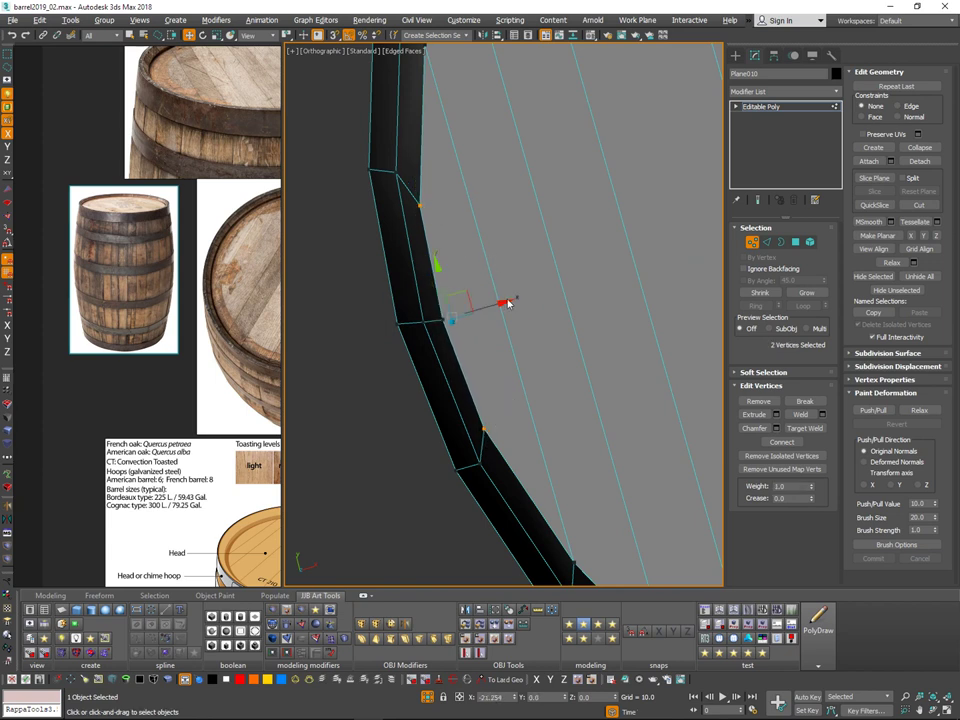
mouse_move(491, 306)
left_mouse_down()
mouse_move(504, 302)
mouse_move(495, 304)
left_mouse_up()
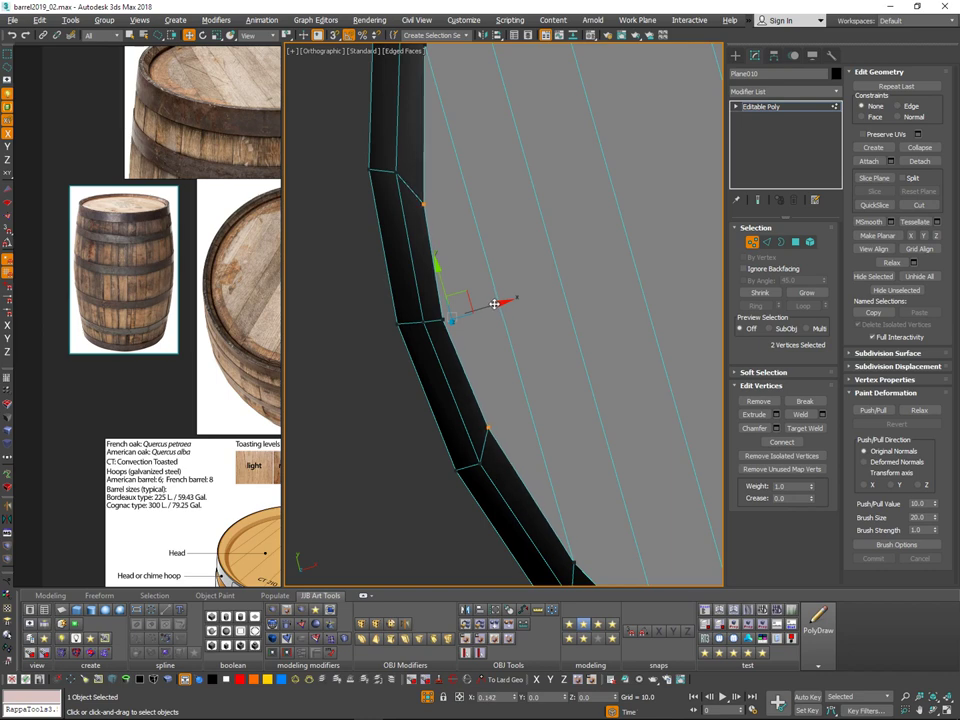
key("r")
left_click_drag(442, 269, 441, 260)
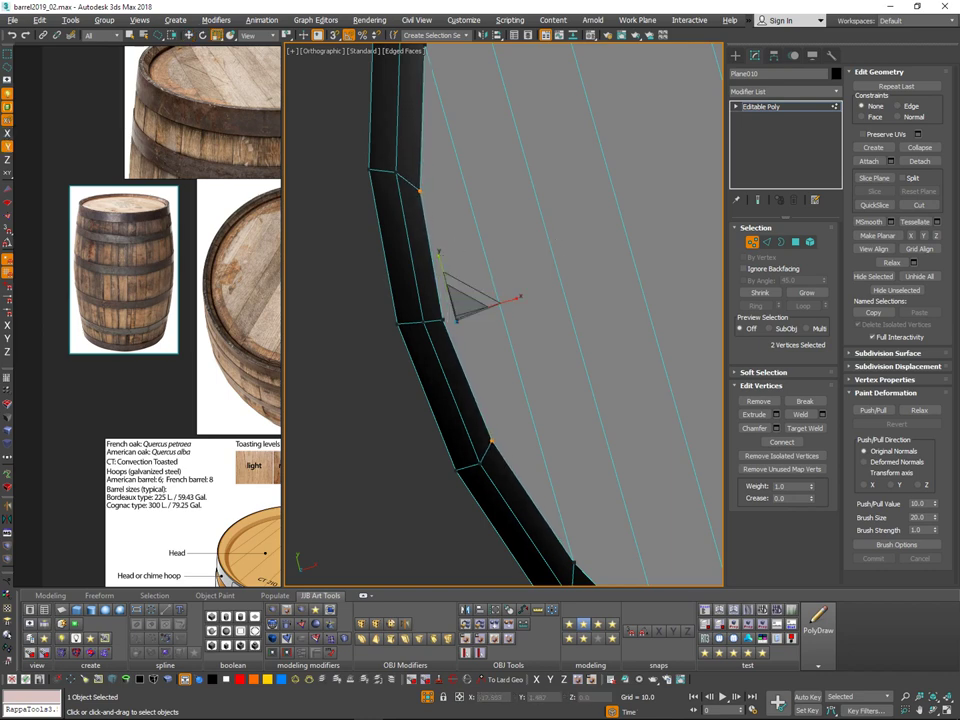
Step: Examine the barrel head's whole rim from a tilted angle and from the top view
scroll(560, 272, "down", 5)
middle_click_drag(571, 268, 455, 262)
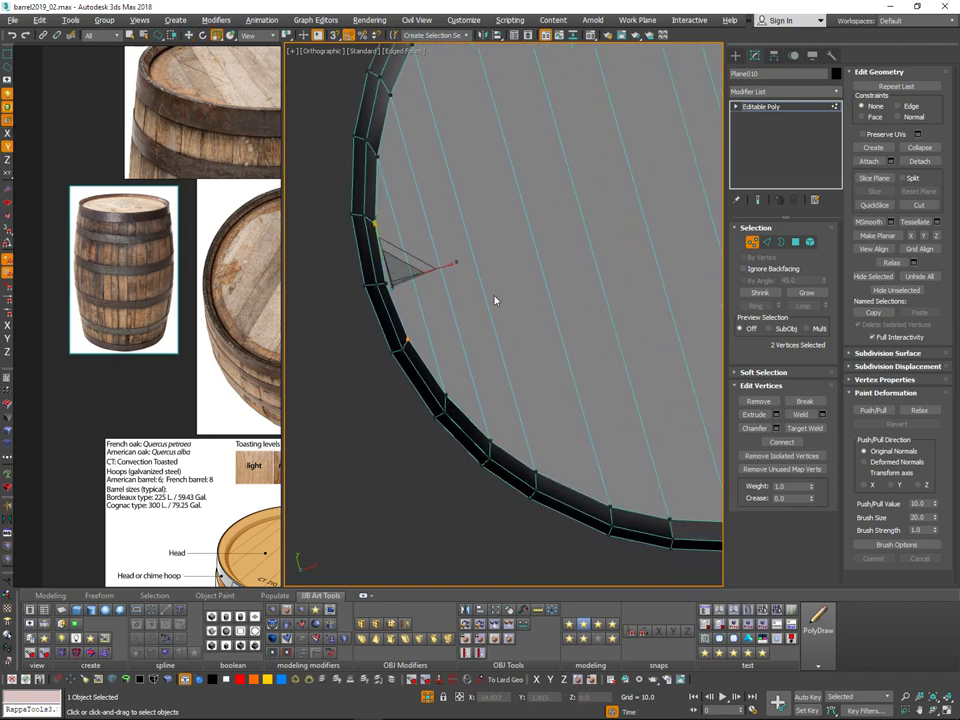
scroll(412, 225, "down", 5)
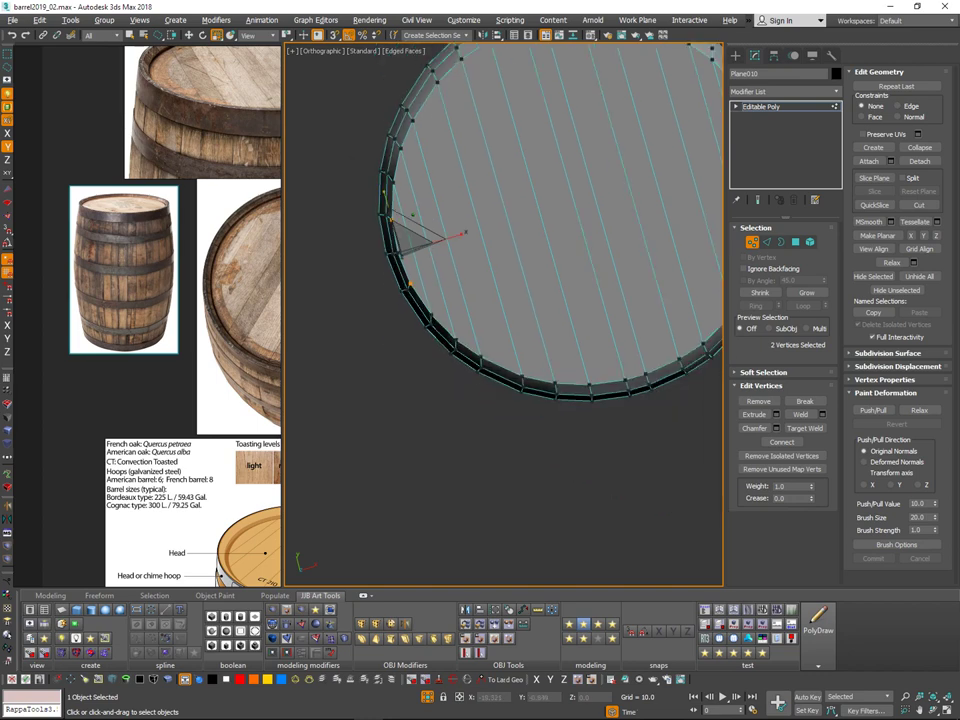
middle_click_drag(612, 292, 628, 228, "alt")
left_click(757, 243)
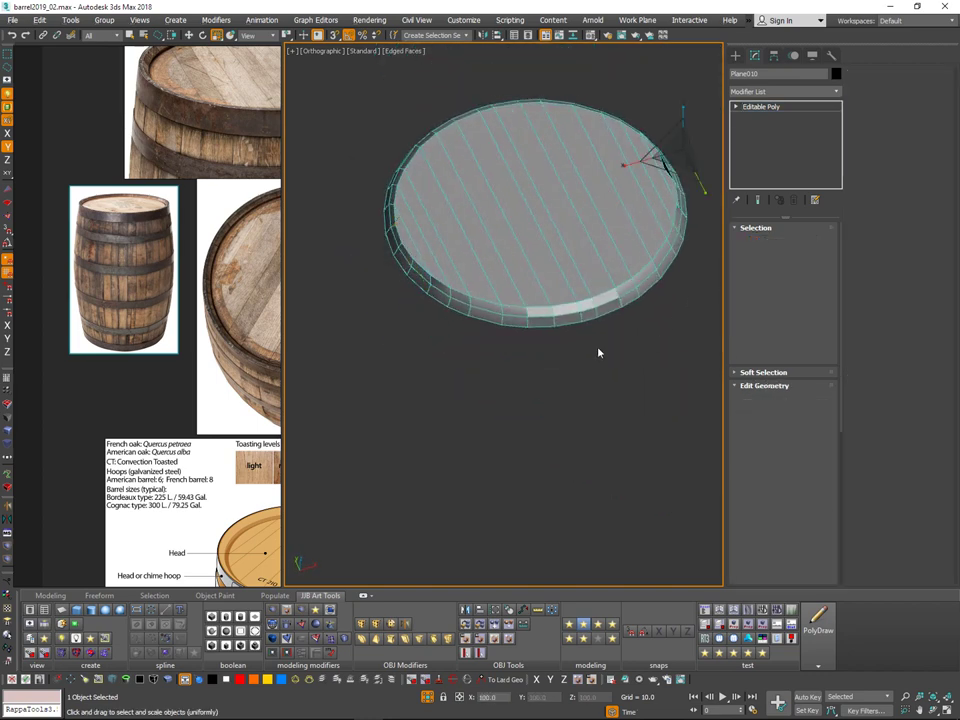
middle_click_drag(600, 351, 602, 373, "alt")
left_click(602, 373)
scroll(510, 375, "down", 5)
middle_click_drag(510, 375, 492, 386, "alt")
scroll(481, 285, "up", 5)
middle_click_drag(482, 283, 510, 259, "alt")
key("t")
key("ctrl+r")
scroll(435, 270, "up", 5)
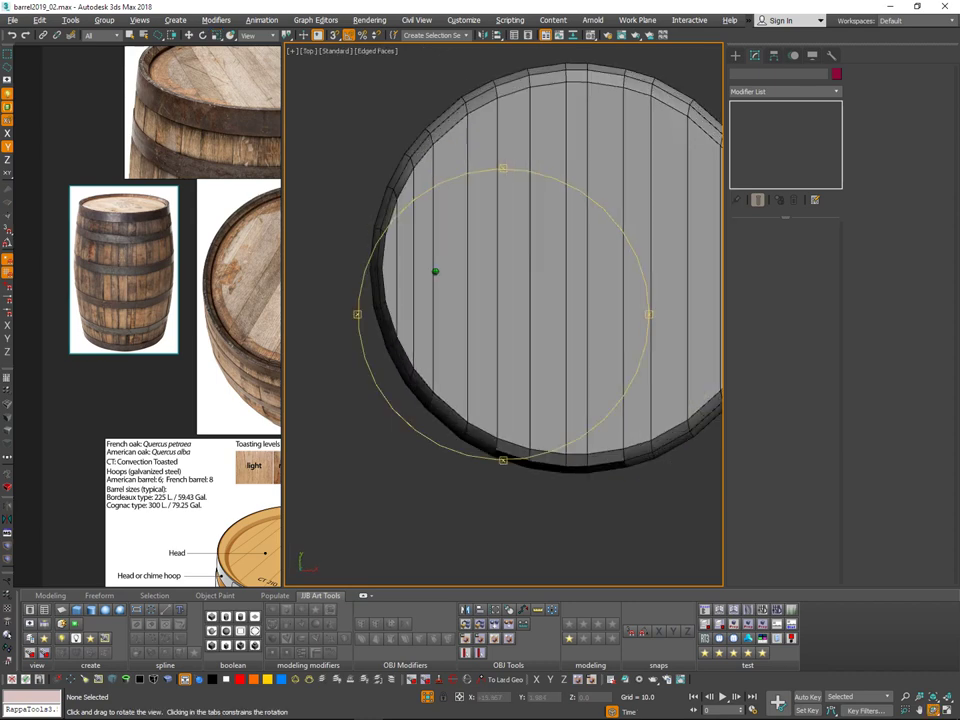
middle_click_drag(330, 397, 428, 334)
right_click(488, 246)
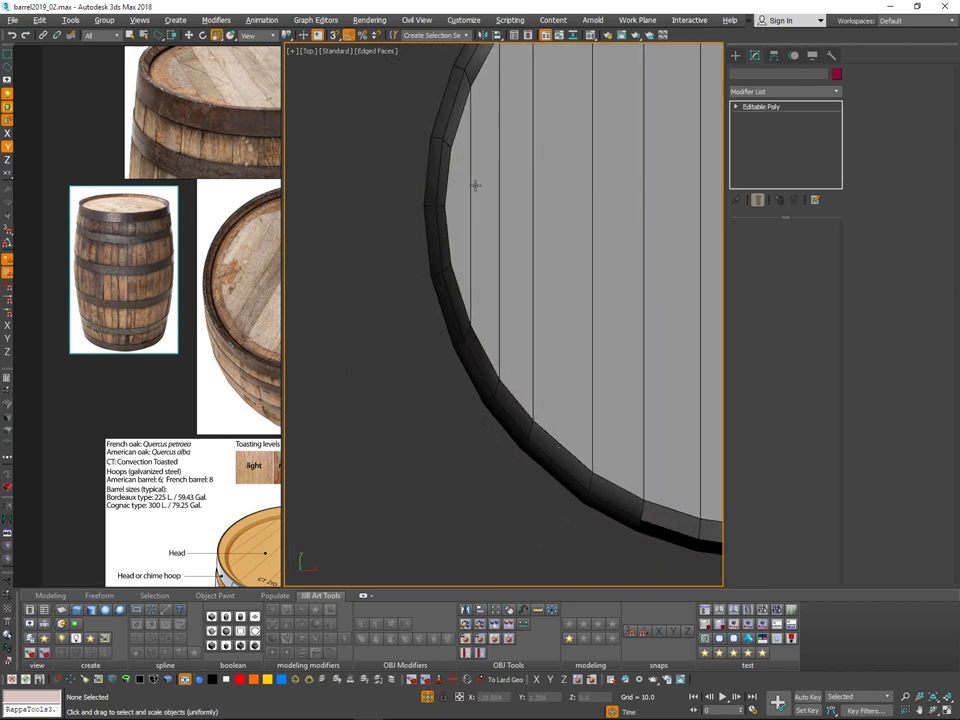
Step: Move the three inner chamfer vertices around the repaired rim spot about 0.22 inward along X
middle_click_drag(475, 185, 476, 218)
key("q")
left_click(466, 292)
key("1")
left_click(450, 238)
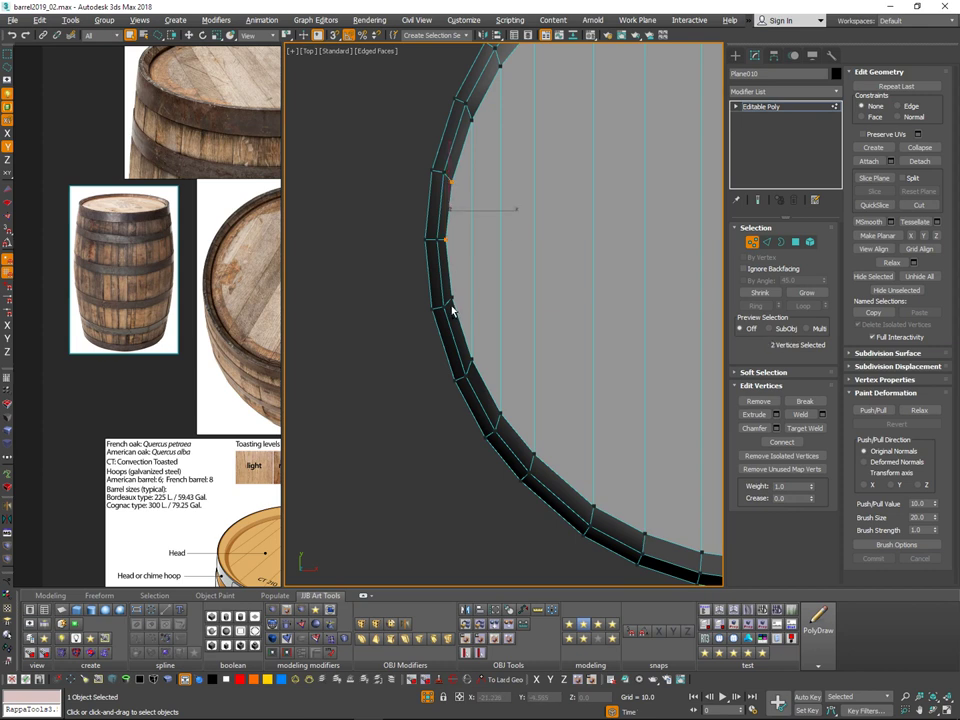
left_click(452, 305, "ctrl")
middle_click_drag(474, 273, 451, 331)
key("w")
left_click_drag(466, 298, 470, 298)
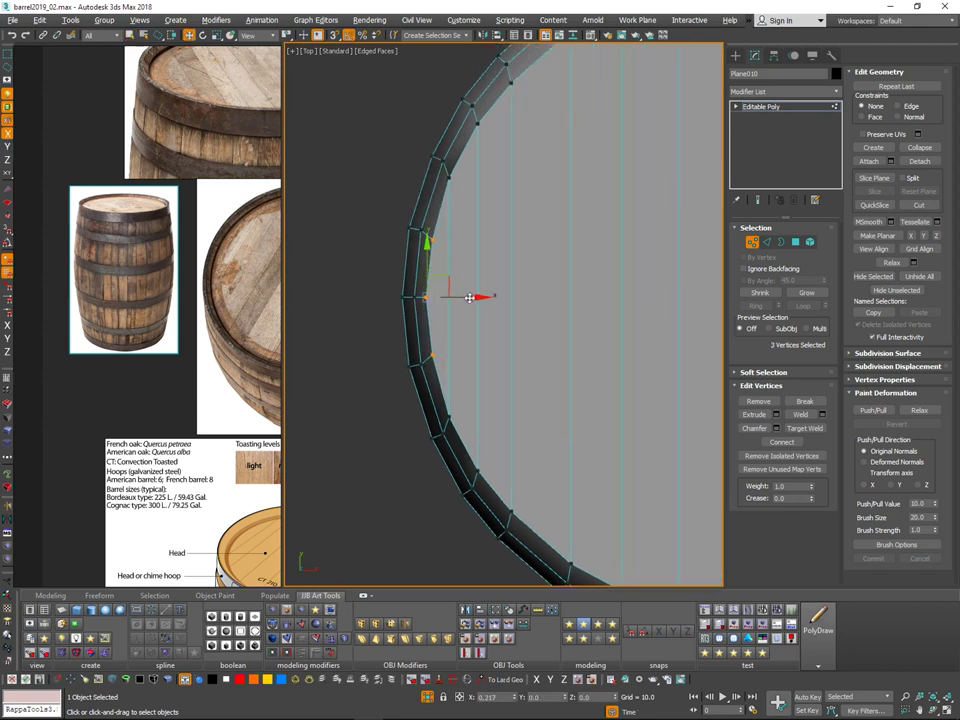
Step: Scale the next pair of rim vertices to 95% along Y, and move the three middle vertices about 0.09 further inward along X
left_click(447, 179)
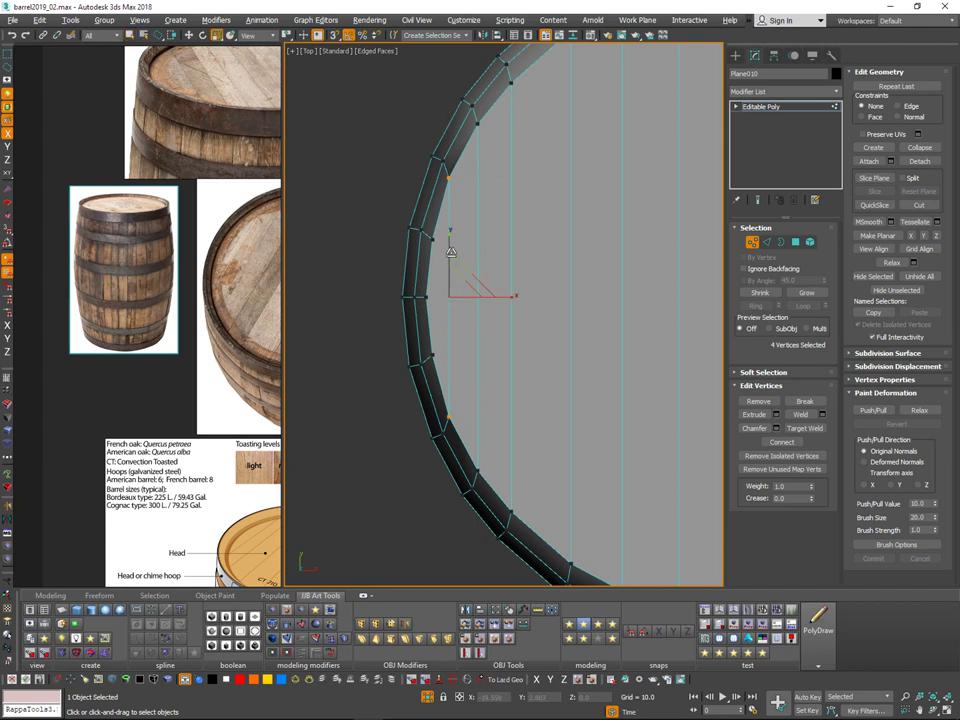
left_click_drag(451, 246, 451, 250)
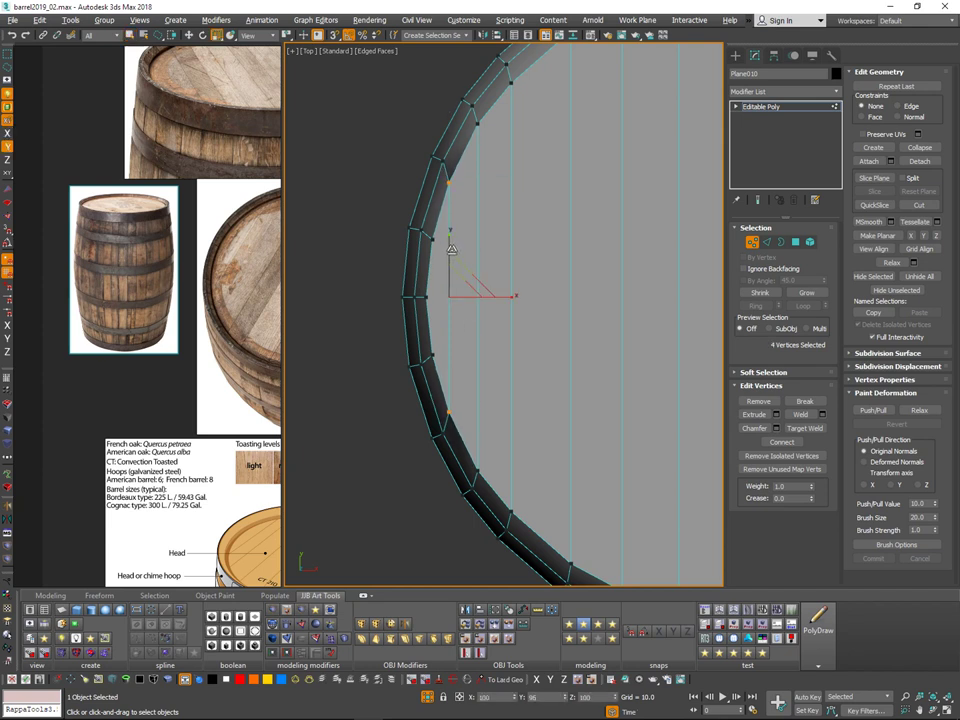
key("q")
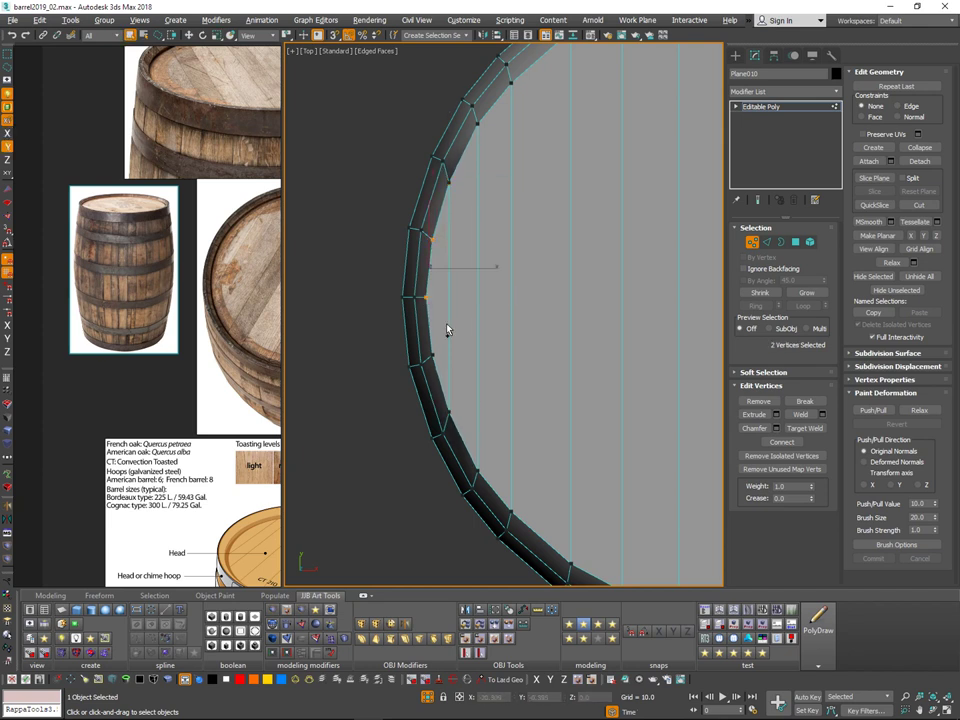
key("w")
left_click_drag(475, 299, 476, 299)
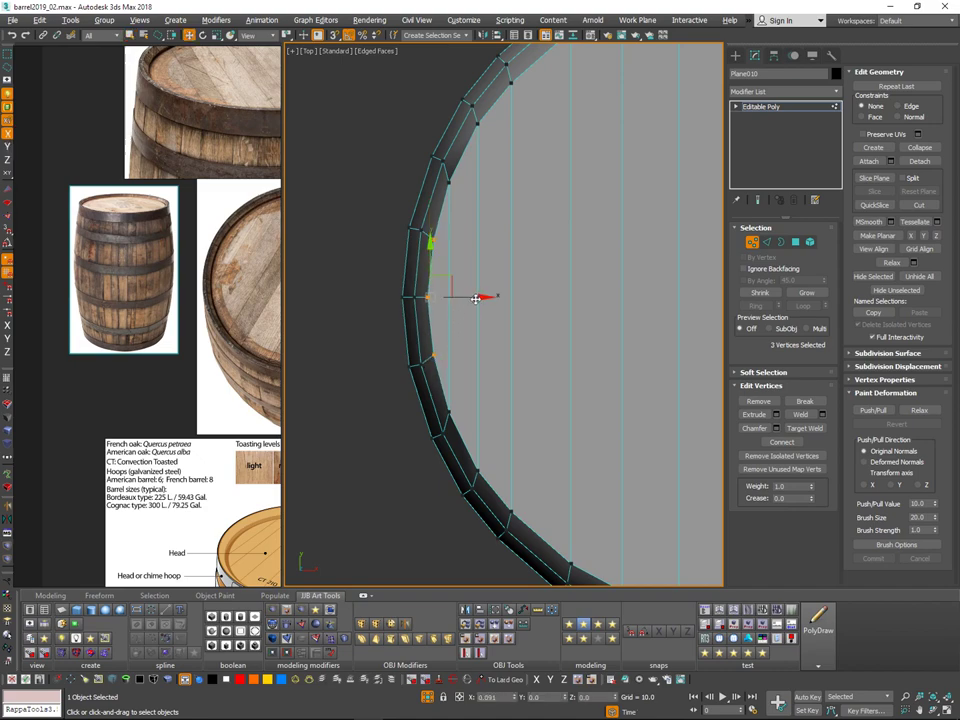
Step: Examine the repaired rim and the remaining open gap on the opposite side of the head from several angles
middle_click_drag(487, 289, 478, 468, "alt")
scroll(634, 332, "down", 4)
middle_click_drag(478, 468, 440, 468, "alt")
left_click(748, 244)
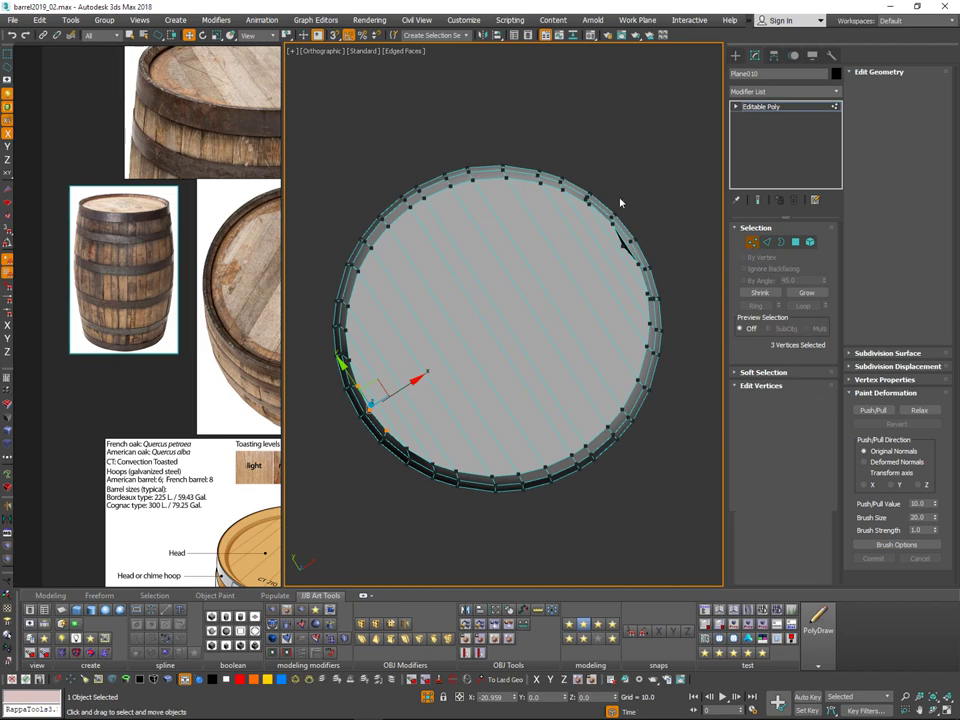
left_click(645, 167)
scroll(607, 160, "down", 7)
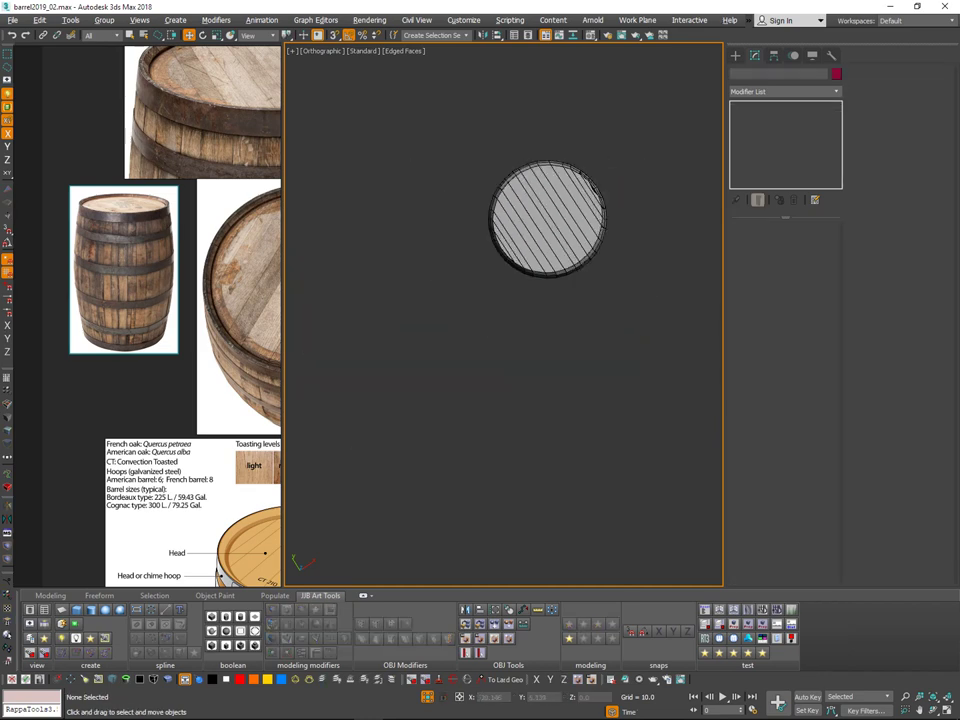
scroll(493, 231, "up", 7)
middle_click_drag(660, 221, 608, 260, "alt")
middle_click_drag(608, 260, 532, 234)
scroll(485, 380, "up", 2)
key("q")
left_click(585, 310)
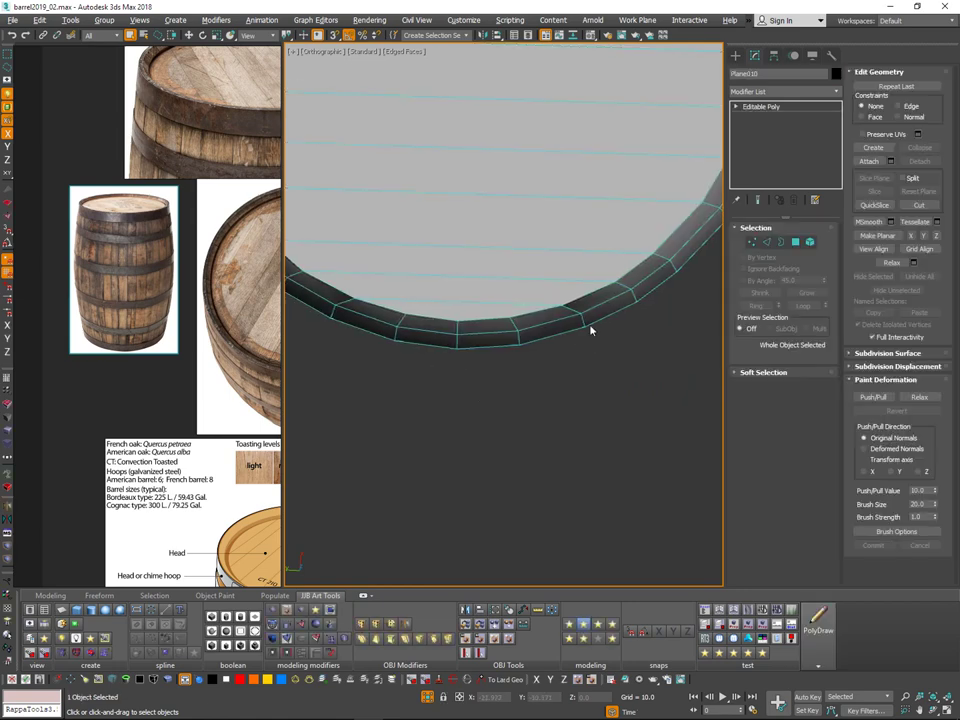
key("ctrl+d")
left_click(633, 296)
scroll(633, 296, "down", 5)
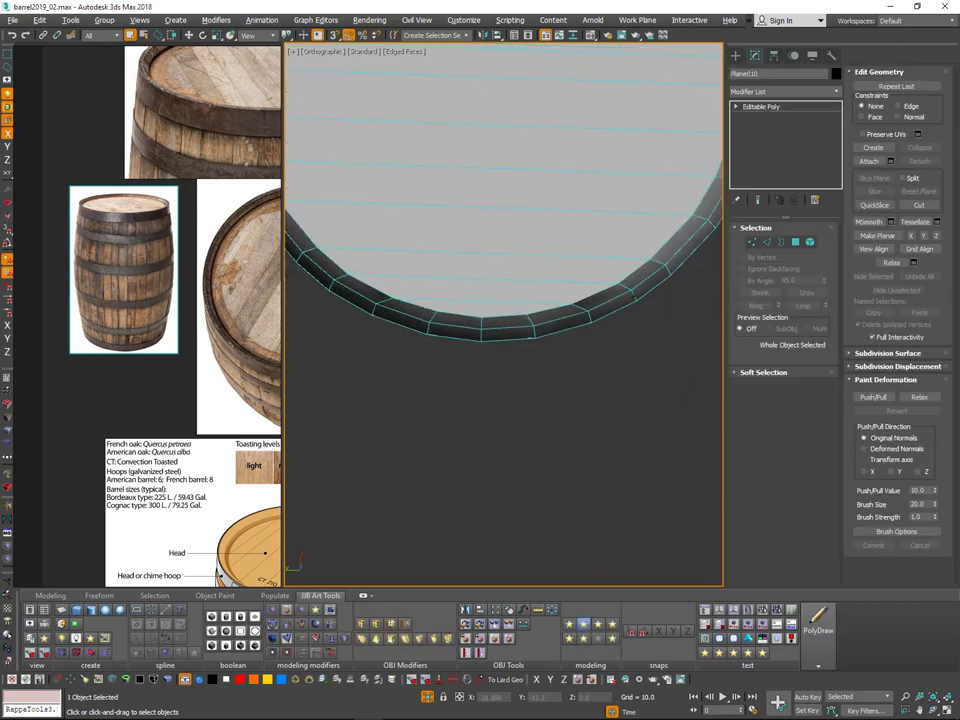
middle_click_drag(633, 296, 506, 442)
scroll(555, 382, "up", 2)
scroll(603, 343, "up", 5)
middle_click_drag(602, 345, 579, 278, "alt")
left_click(752, 242)
scroll(579, 278, "down", 4)
left_click(756, 244)
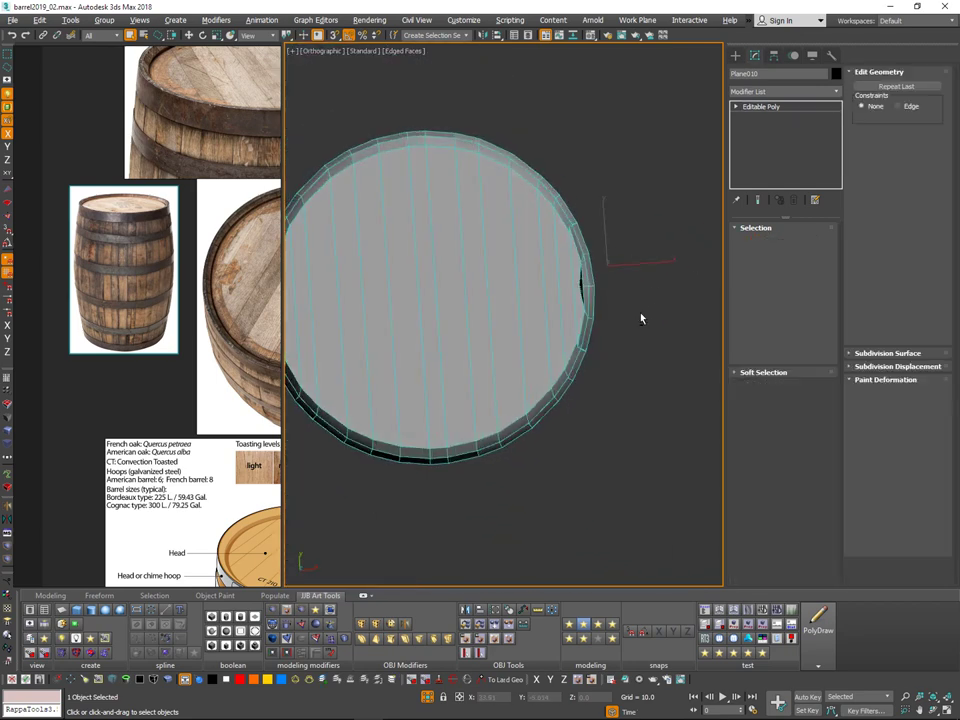
Step: Move the two vertices on either side of the opposite rim gap inward along X to about 24.16 to close it
middle_click_drag(641, 317, 643, 309, "alt")
scroll(600, 297, "up", 4)
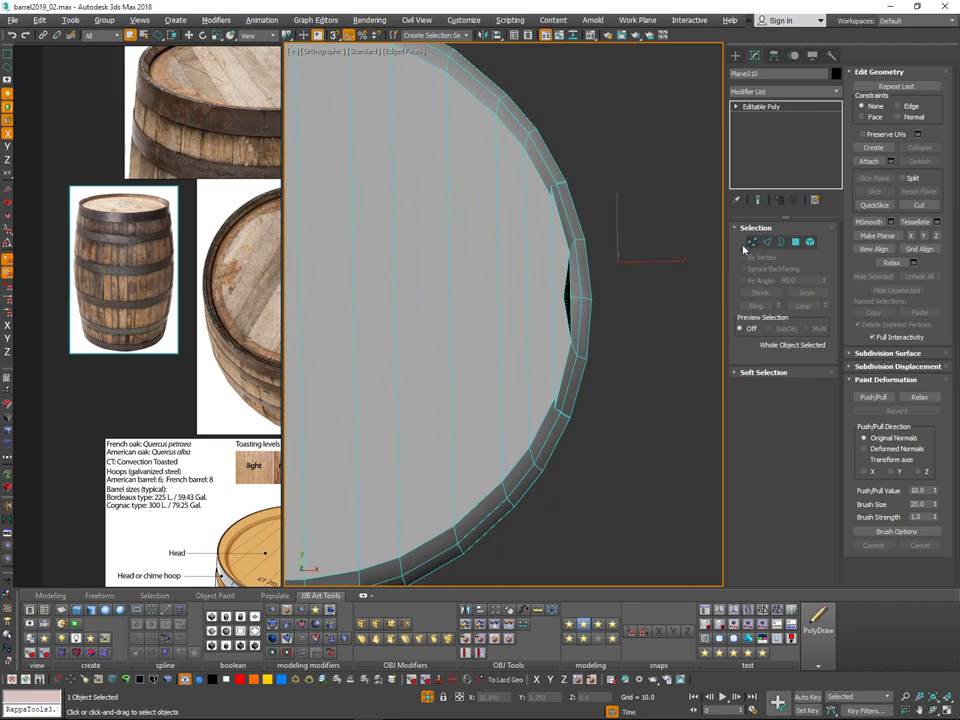
left_click(752, 242)
left_click(570, 254)
scroll(575, 266, "up", 5)
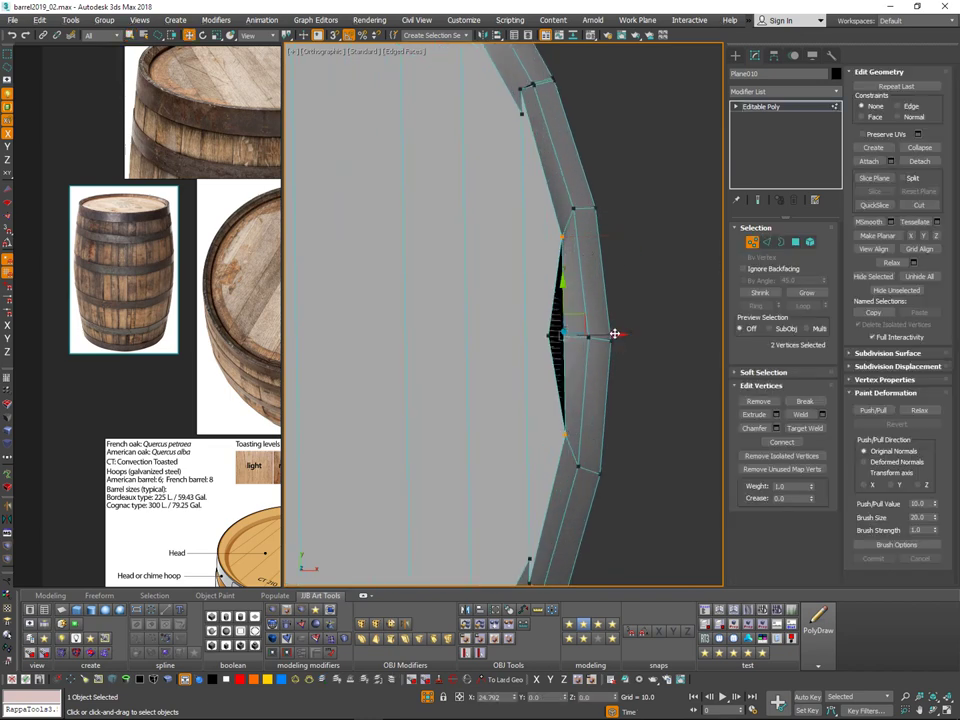
key("w")
key("2")
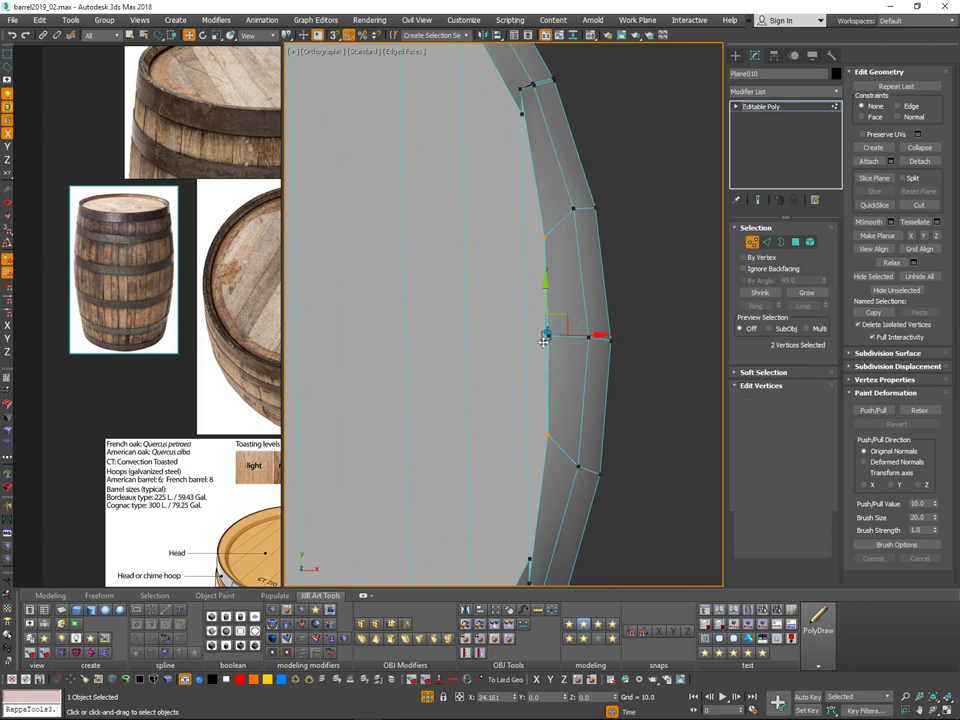
key("q")
left_click(552, 337)
key("1")
left_click(550, 336)
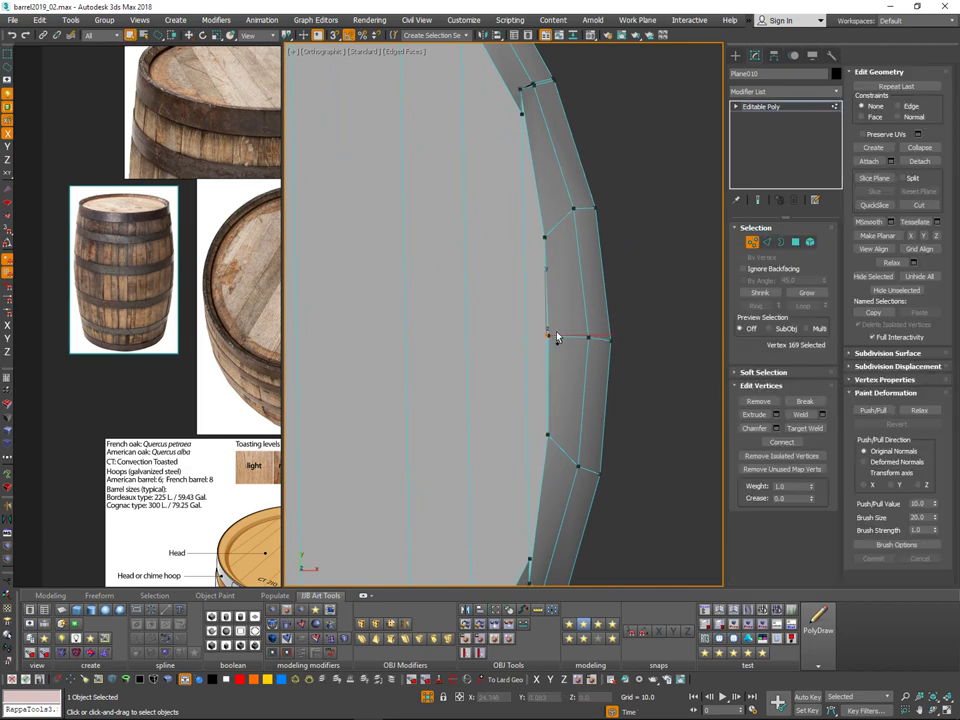
scroll(553, 345, "up", 8)
key("alt+c")
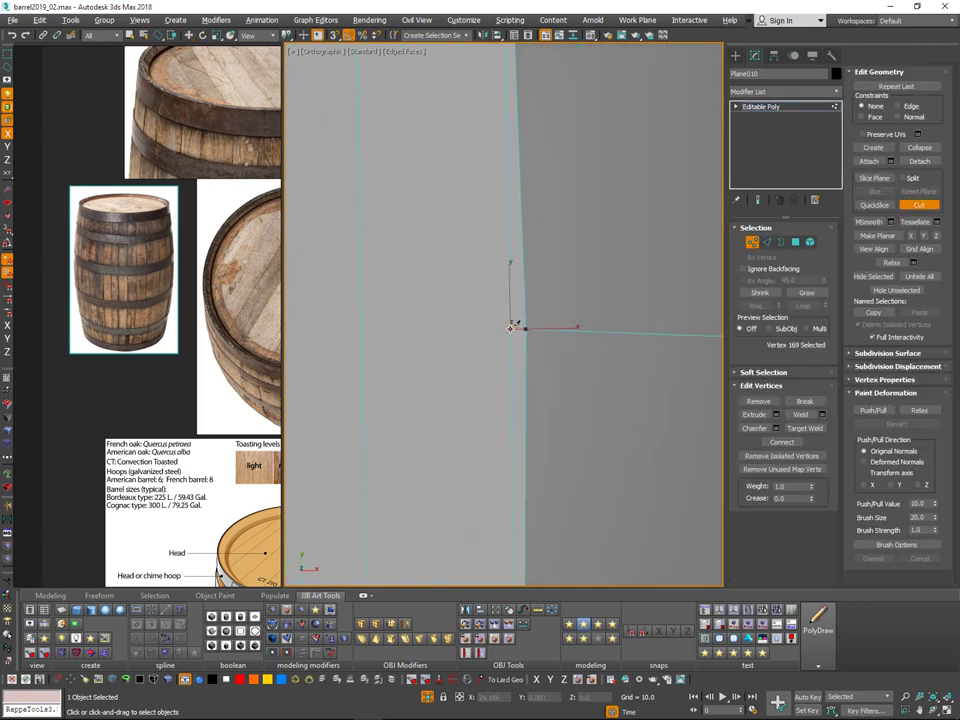
right_click(552, 260)
right_click(550, 258)
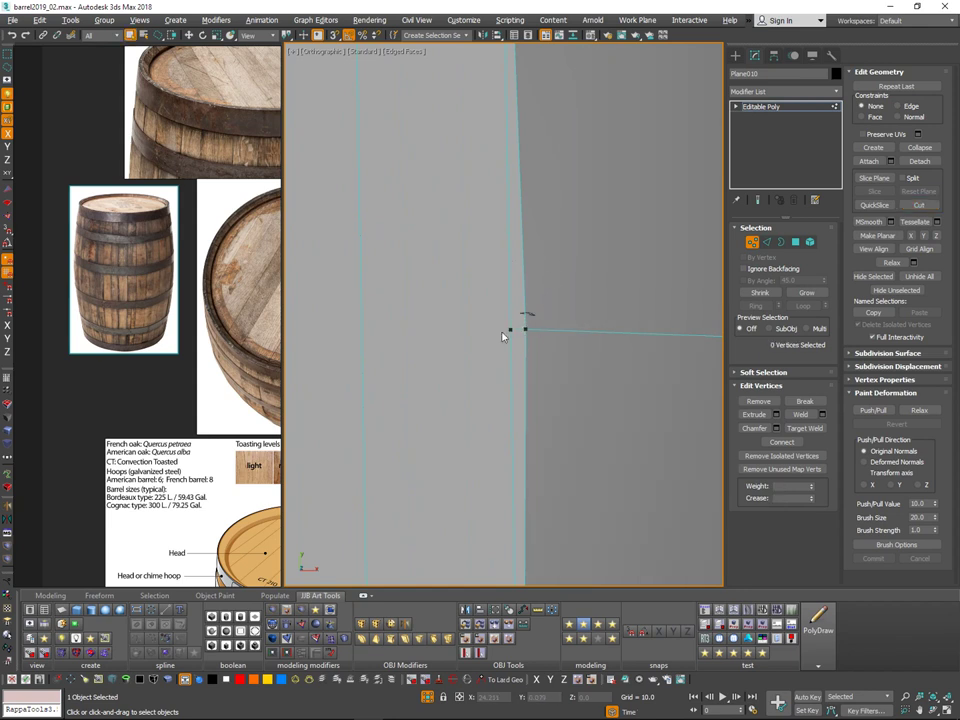
Step: Collapse the two nearly coincident vertices at the middle of the closed gap into one vertex
key("ctrl+alt+c")
left_click_drag(502, 337, 586, 287)
scroll(556, 318, "down", 7)
key("w")
key("s")
scroll(562, 310, "down", 5)
scroll(548, 195, "up", 4)
key("q")
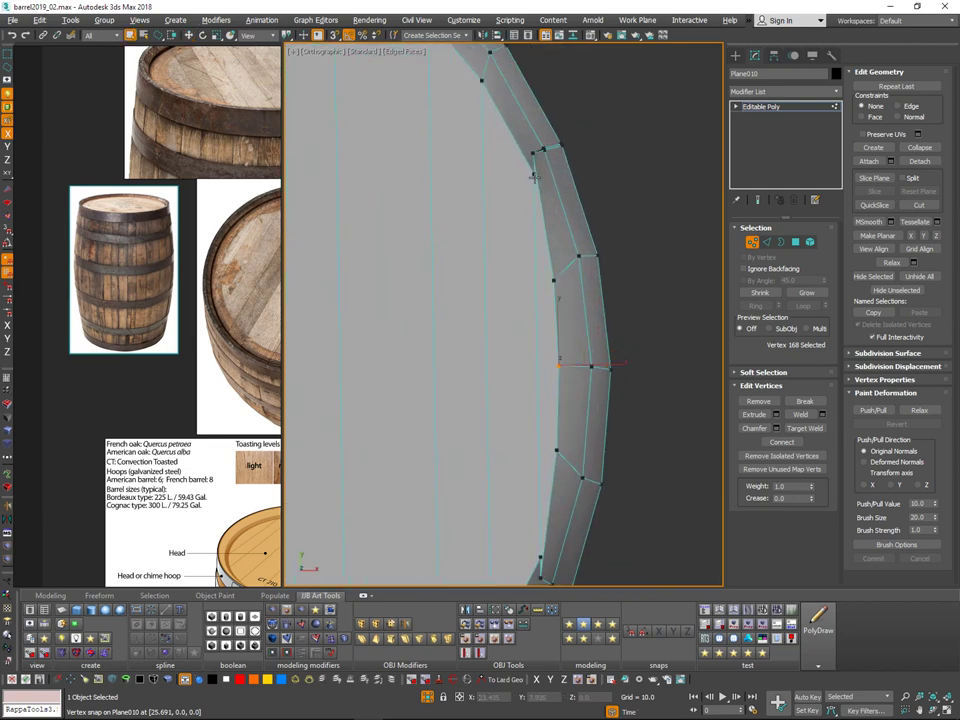
Step: Try moving the chamfer corner vertex above the closed gap, then undo the move
left_click(534, 172)
middle_click_drag(540, 555, 588, 401)
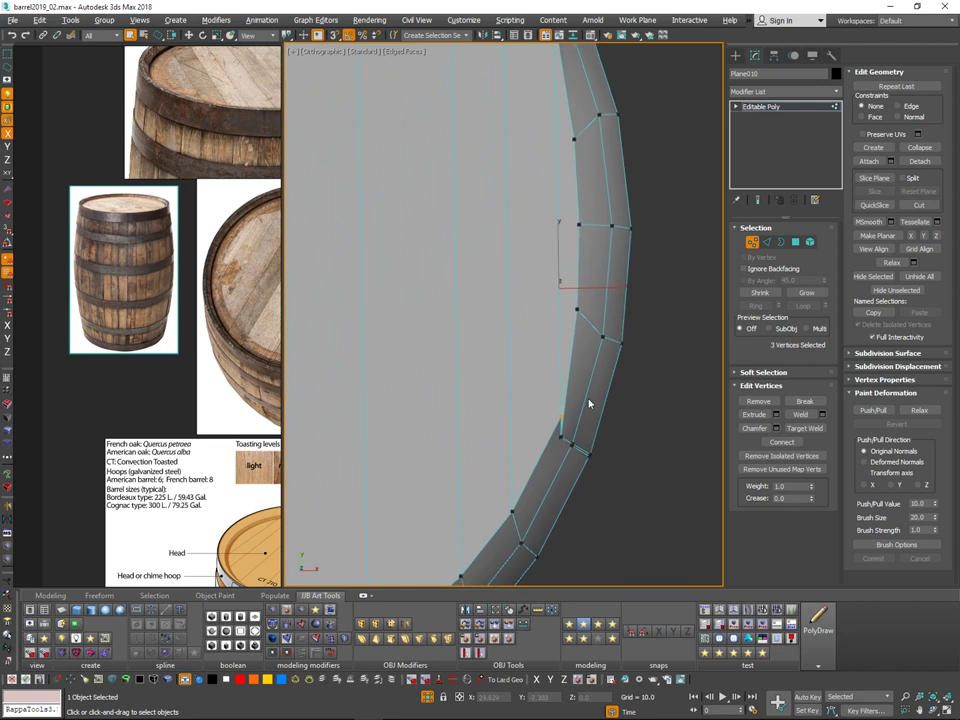
scroll(580, 422, "down", 3)
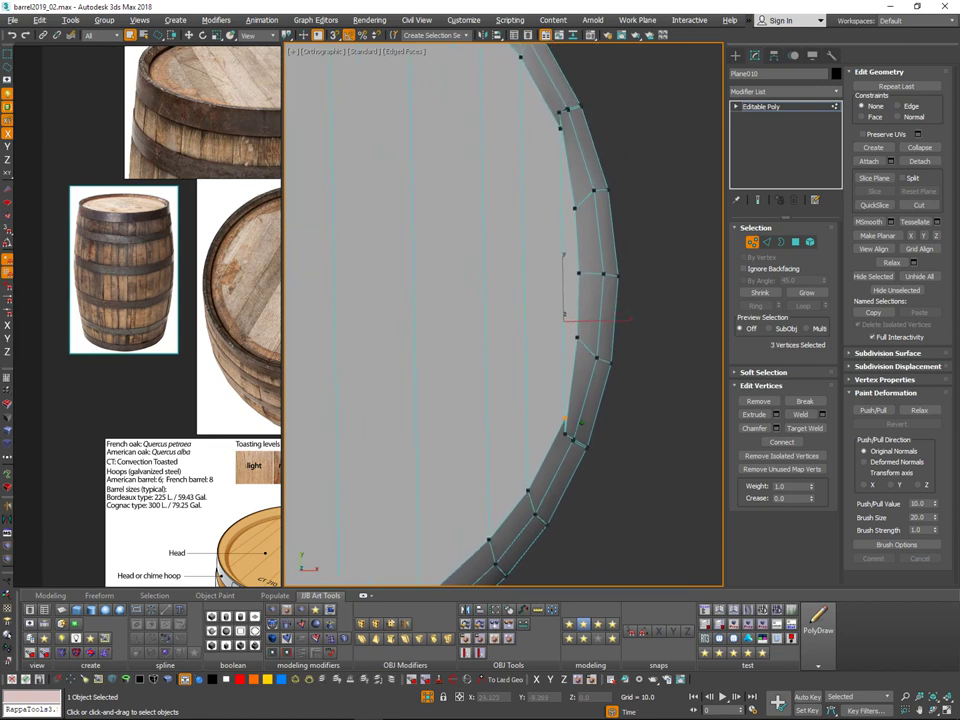
left_click(560, 121)
key("w")
mouse_move(583, 105)
left_mouse_down()
mouse_move(595, 126)
mouse_move(588, 120)
left_mouse_up()
middle_click_drag(600, 118, 583, 146)
scroll(583, 146, "up", 4)
key("ctrl+z")
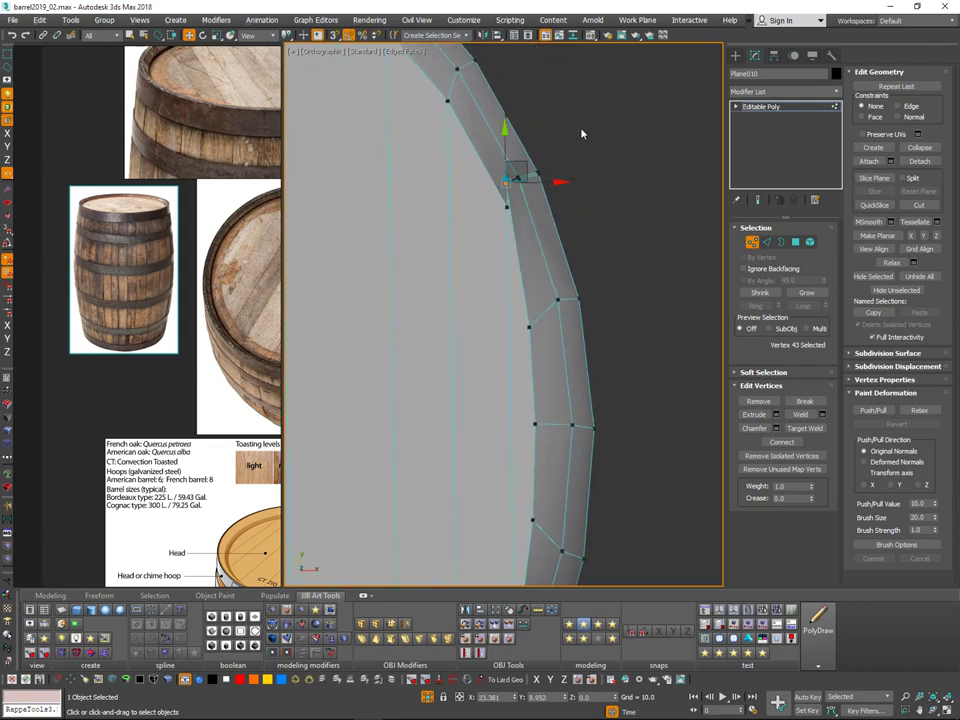
Step: Move the top face vertex above the closed gap about 0.93 along Y and -0.09 along X onto the neighbouring chamfer corner vertex
left_click(508, 206)
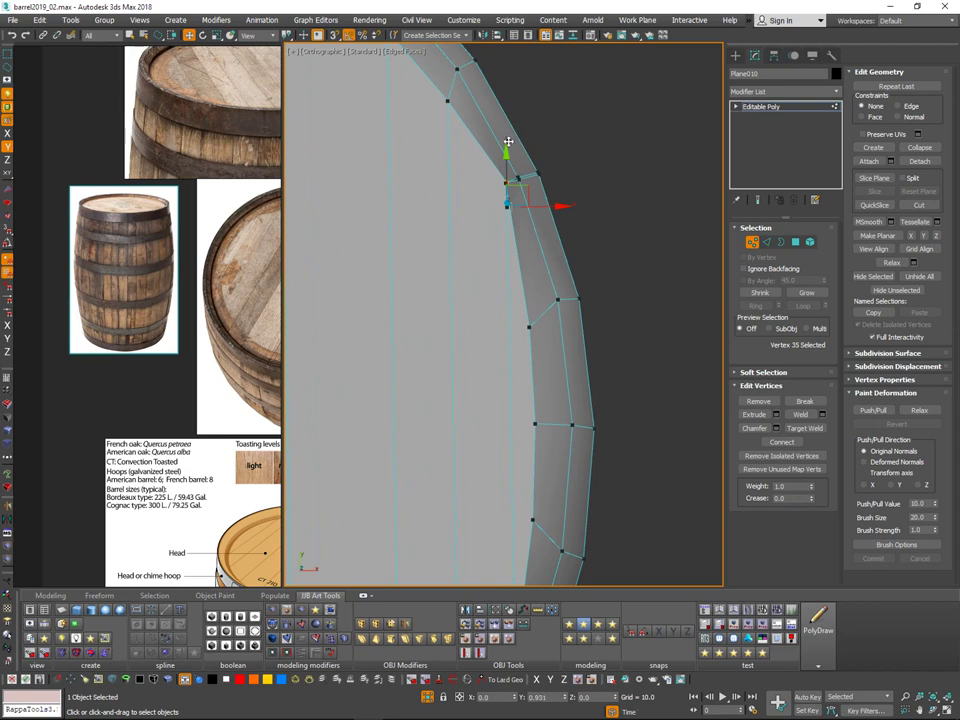
left_click_drag(508, 141, 540, 182)
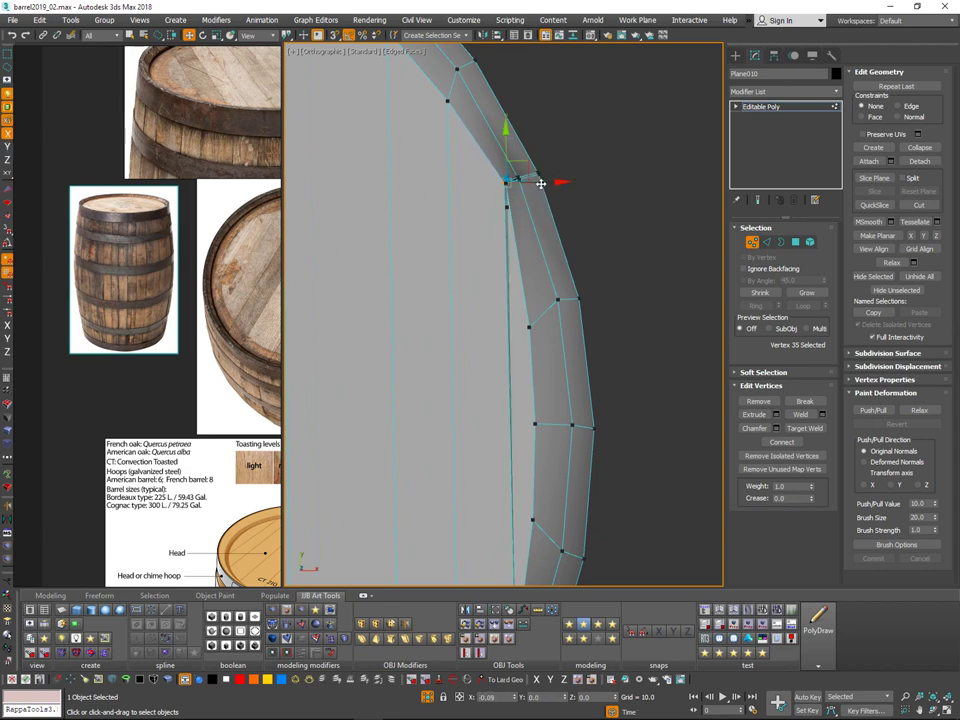
key("q")
left_click(532, 175)
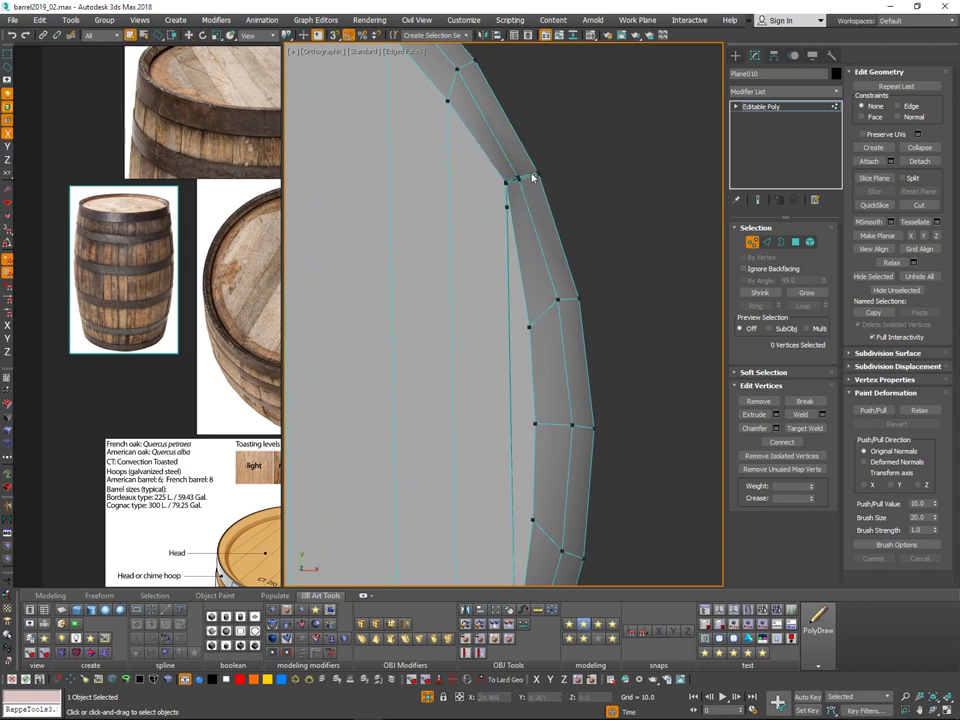
Step: Move the two overlapping vertices below the closed gap down onto the neighbouring chamfer corner vertex
middle_click_drag(531, 209, 530, 128)
scroll(530, 132, "down", 6)
scroll(528, 254, "up", 5)
middle_click_drag(528, 254, 535, 282)
scroll(525, 265, "up", 3)
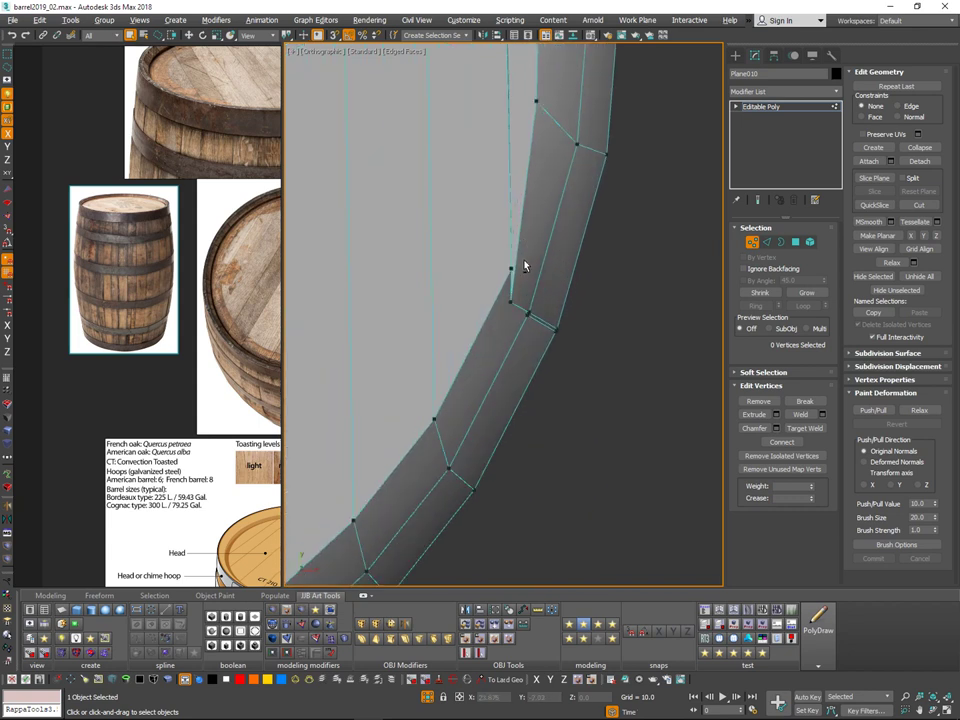
left_click(511, 266)
left_click(513, 259)
key("w")
left_click_drag(512, 229, 529, 286)
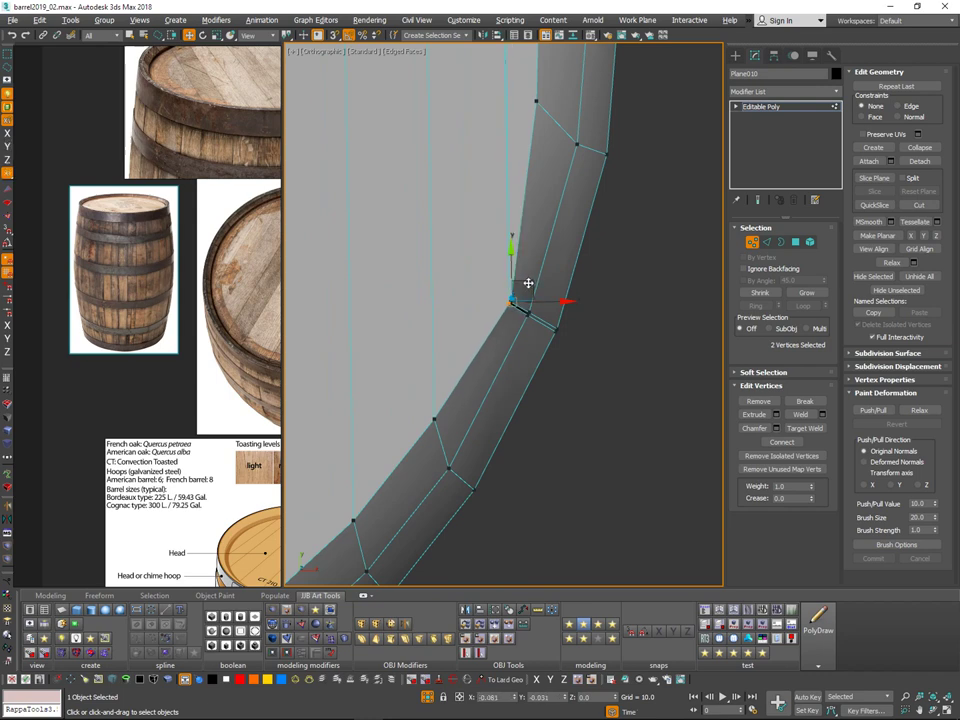
scroll(546, 206, "down", 10)
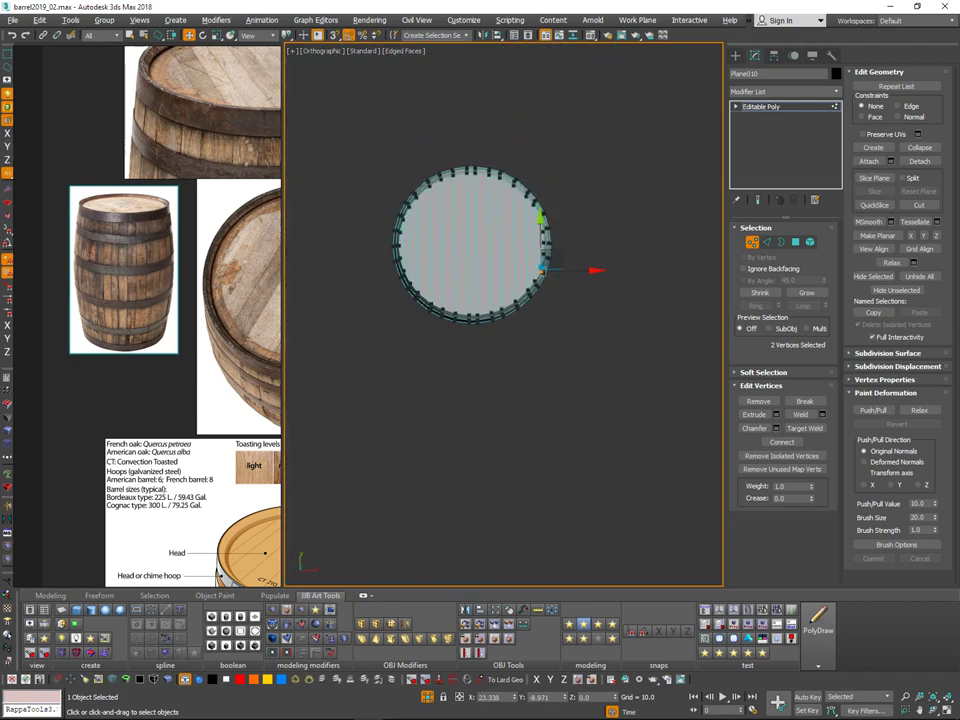
Step: Move the two overlapping vertices at the upper end of the closed gap down along Y to about 8.42
scroll(546, 206, "up", 5)
scroll(555, 262, "up", 6)
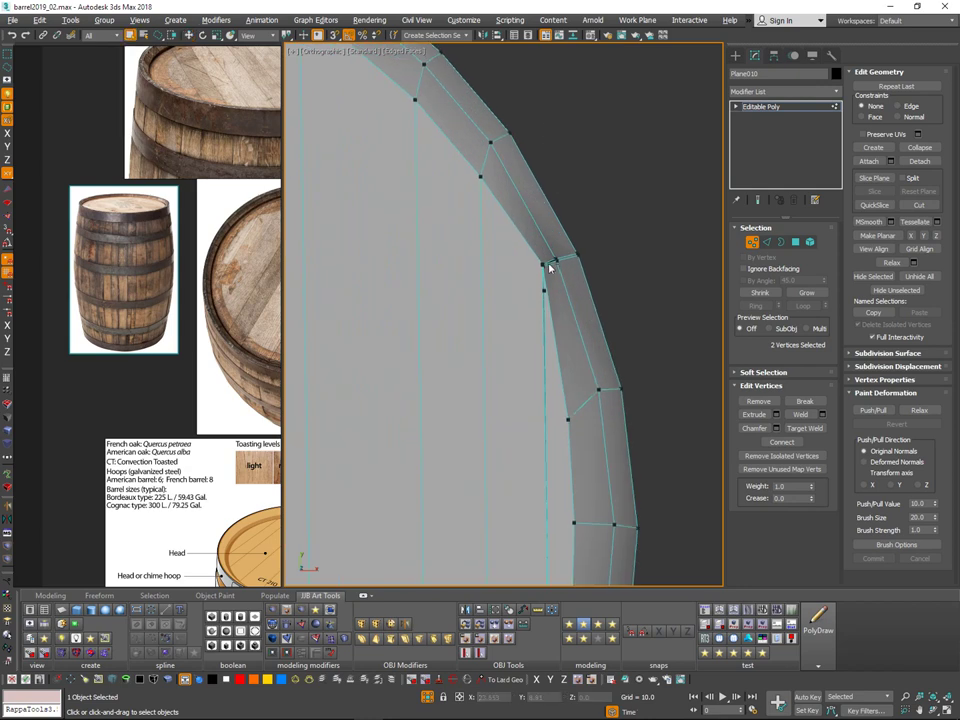
key("w")
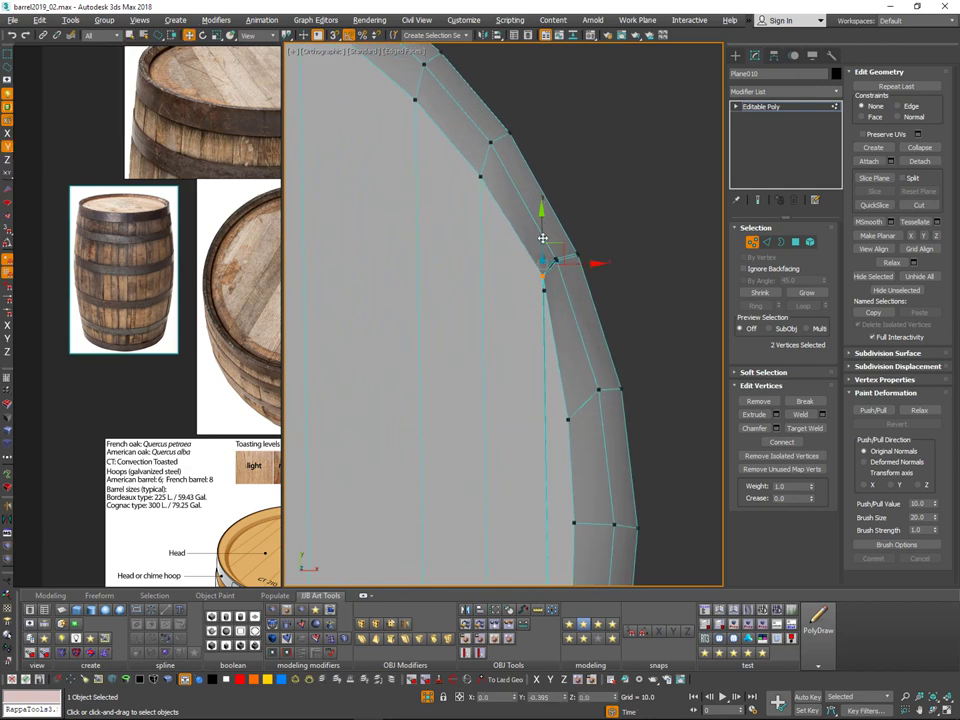
left_click_drag(542, 239, 542, 241)
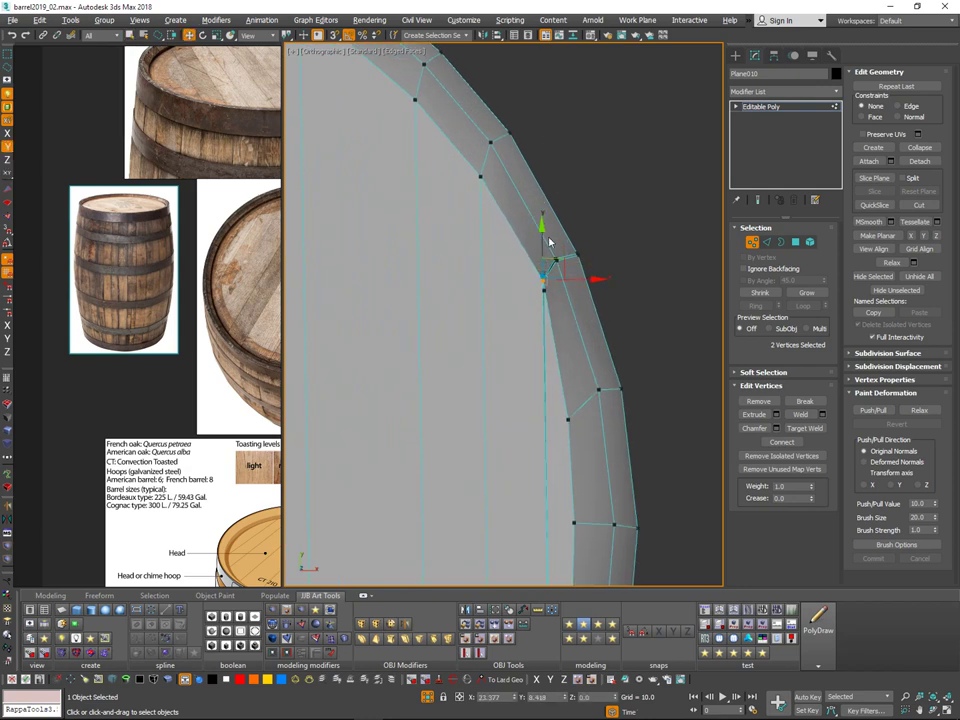
Step: Move the single face vertex just below that corner about 1.25 down along Y
left_click(545, 291)
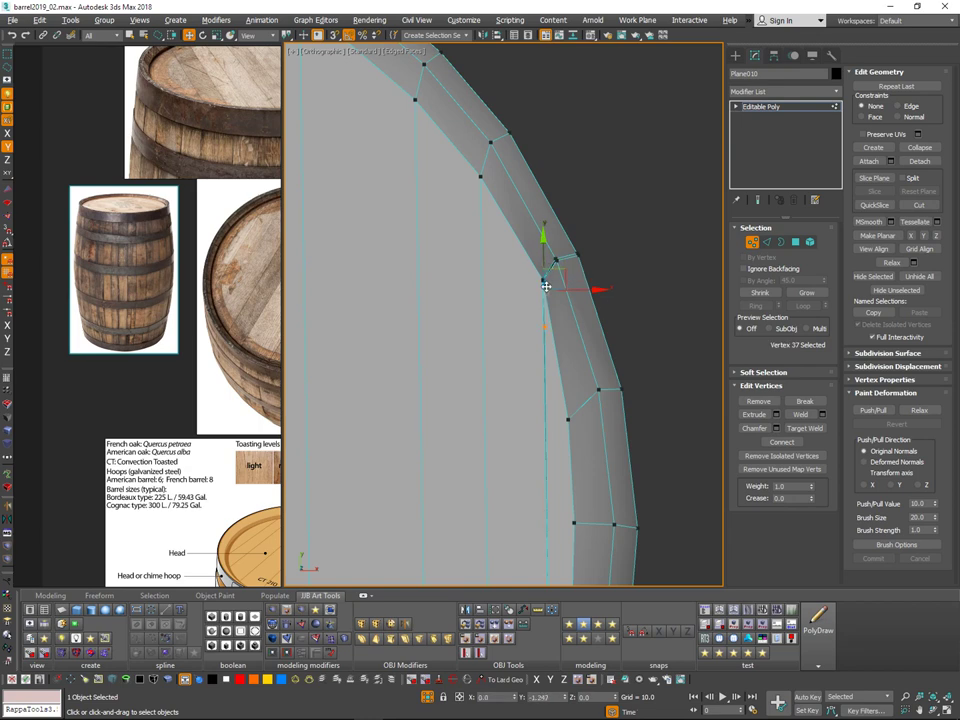
key("Delete")
middle_click_drag(558, 281, 558, 249)
key("ctrl+z")
Step: Move the three overlapping vertices at the lower end of the closed gap up along Y to about -8.63
scroll(561, 188, "down", 10)
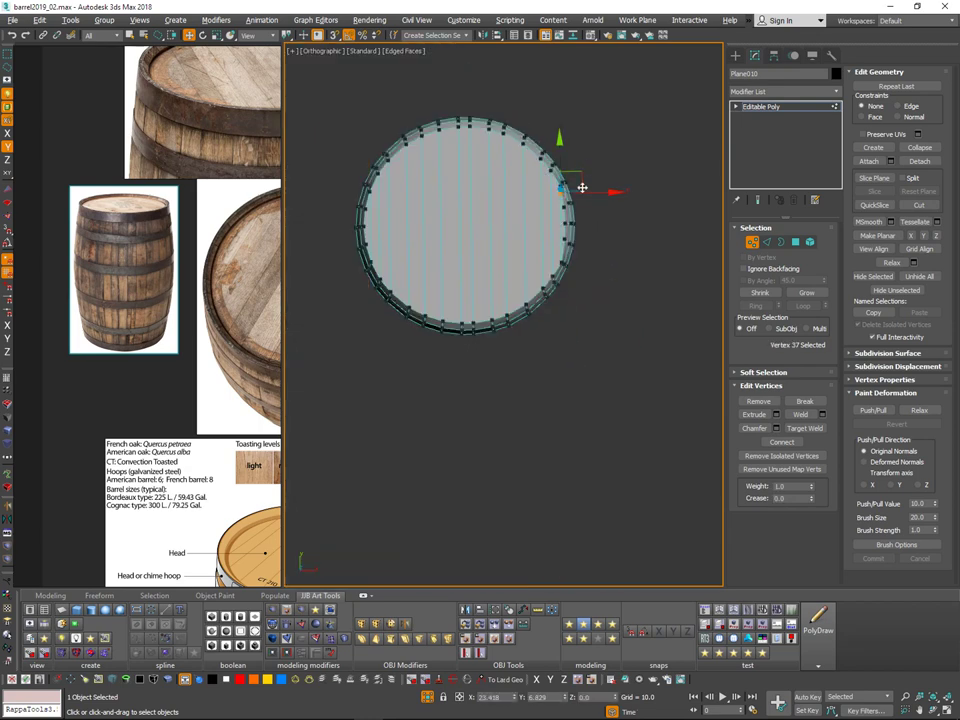
scroll(582, 188, "up", 5)
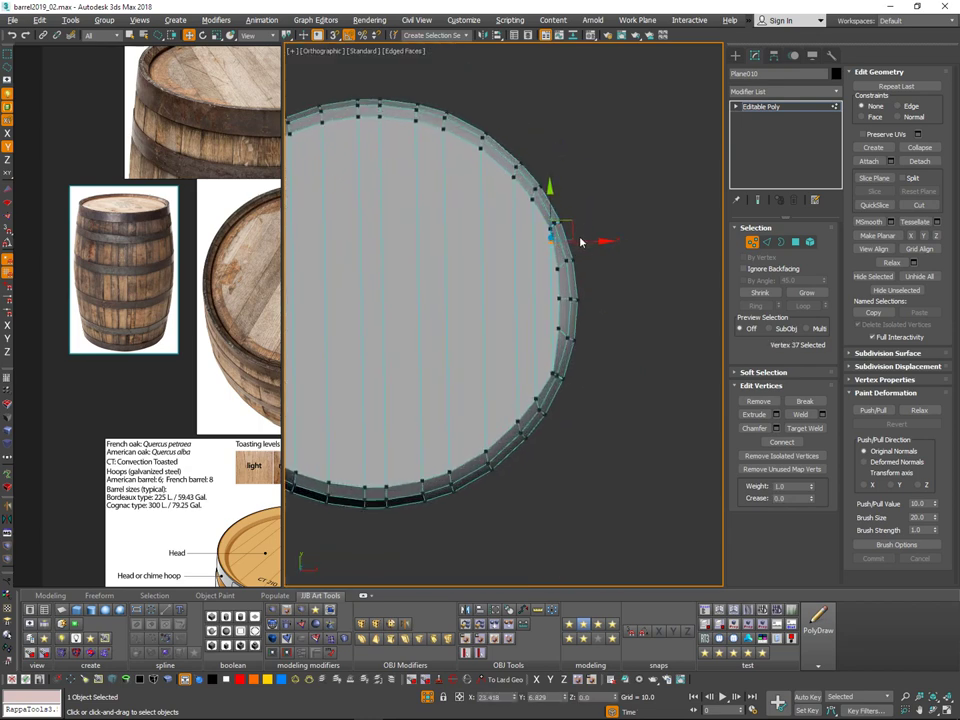
scroll(571, 275, "up", 4)
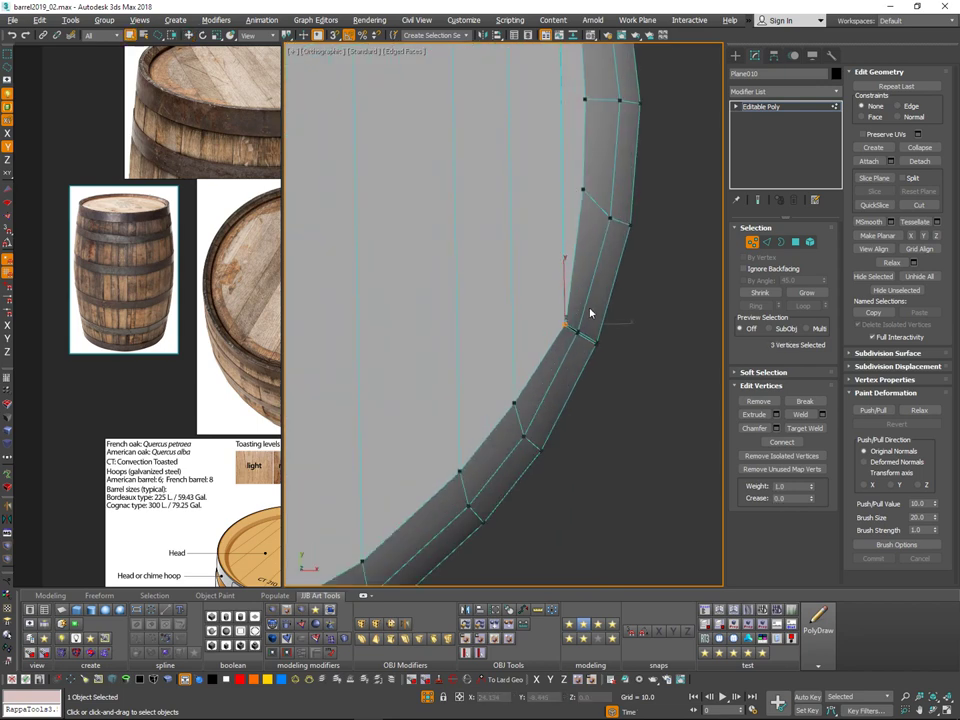
key("w")
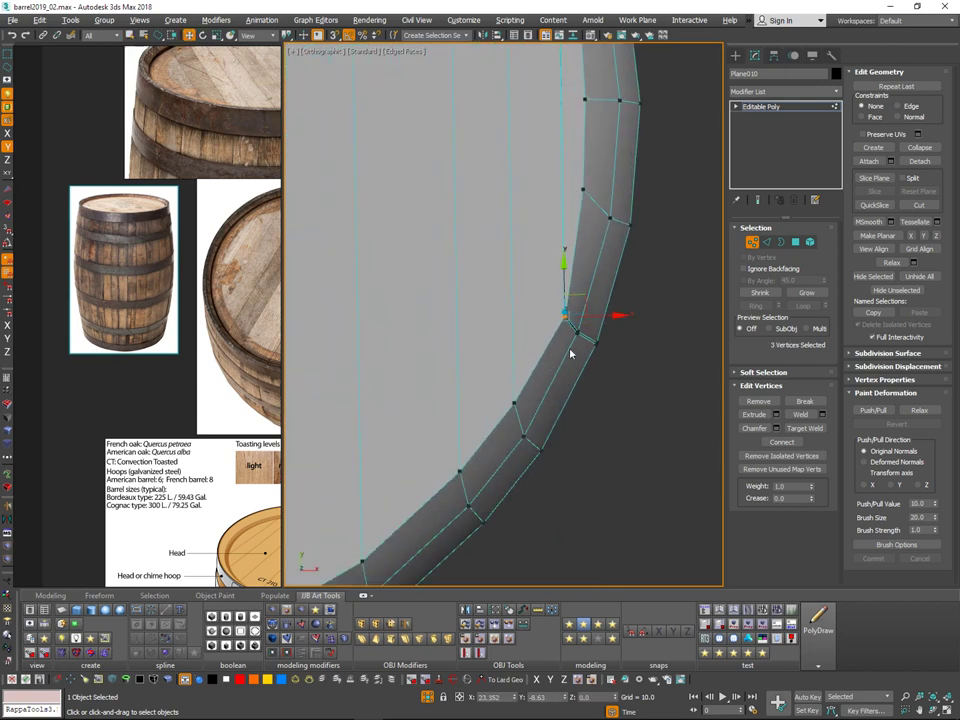
left_click(571, 351)
Step: Constrain movement to edges and slide the single vertex at the gap's lower corner up to about Y -8.55, then leave vertex editing and deselect
left_click(564, 312)
scroll(570, 326, "up", 6)
left_click(562, 287)
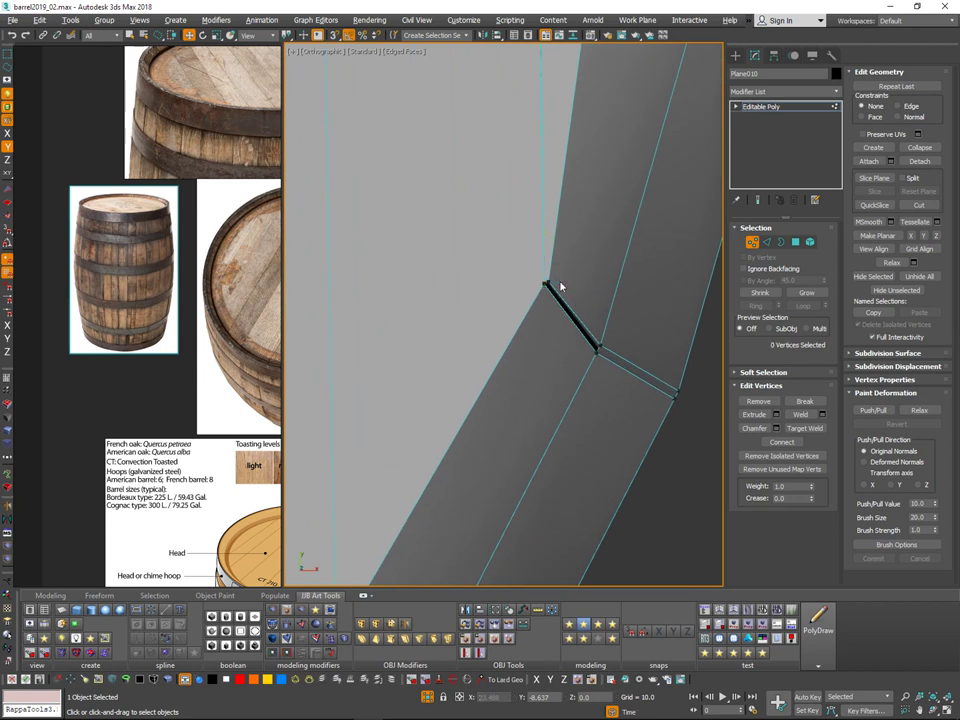
left_click(548, 284)
key("q")
left_click(552, 284)
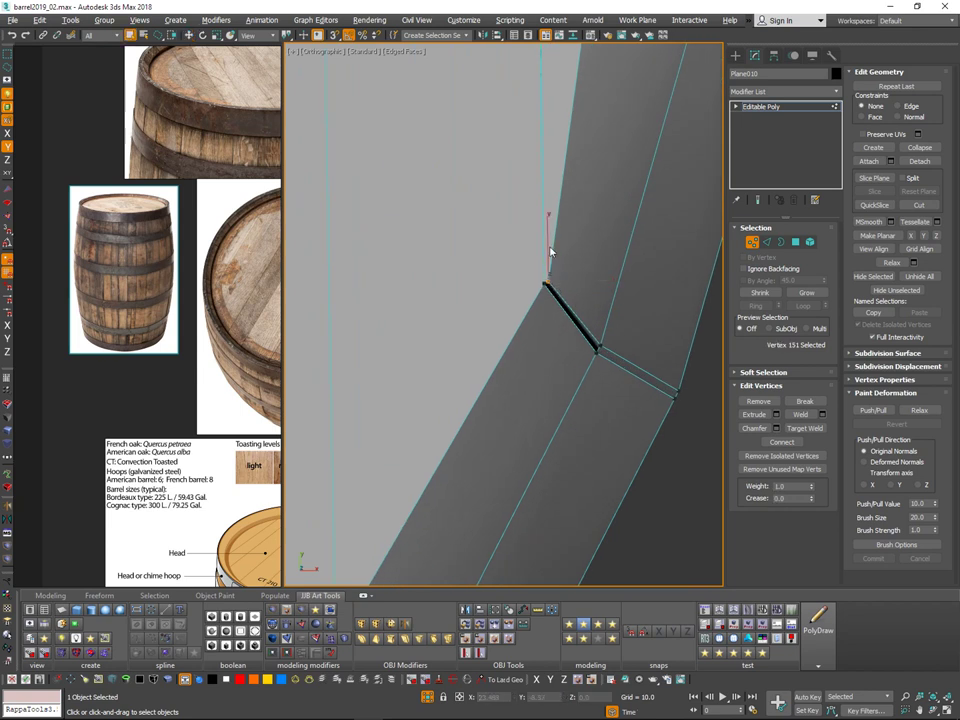
key("w")
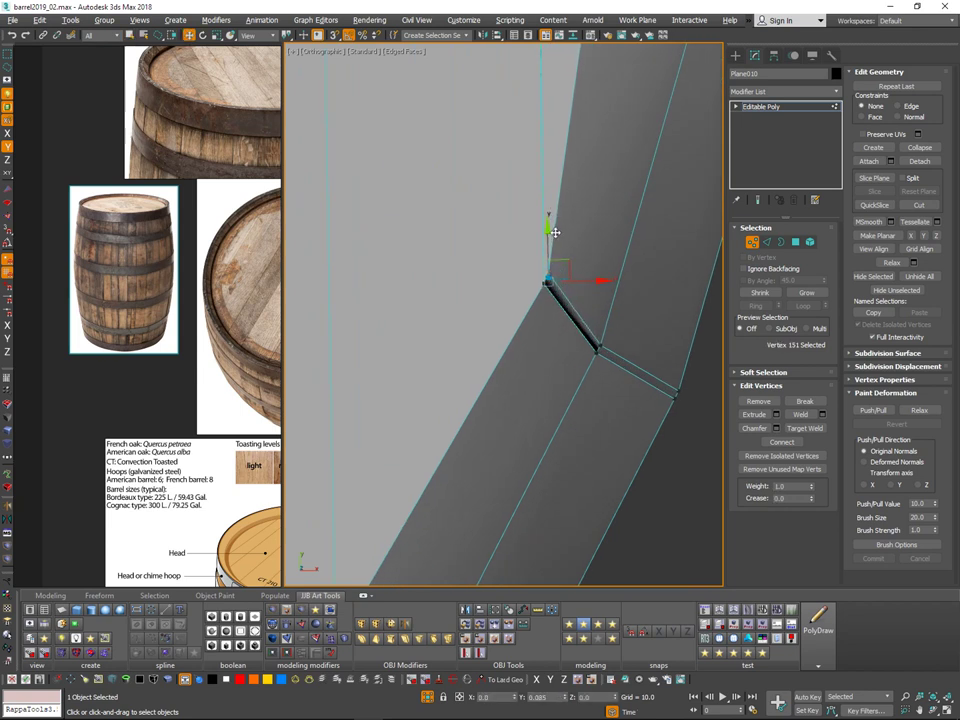
key("shift+x")
mouse_move(566, 256)
left_mouse_down()
mouse_move(585, 214)
mouse_move(572, 257)
mouse_move(573, 244)
left_mouse_up()
scroll(615, 275, "down", 6)
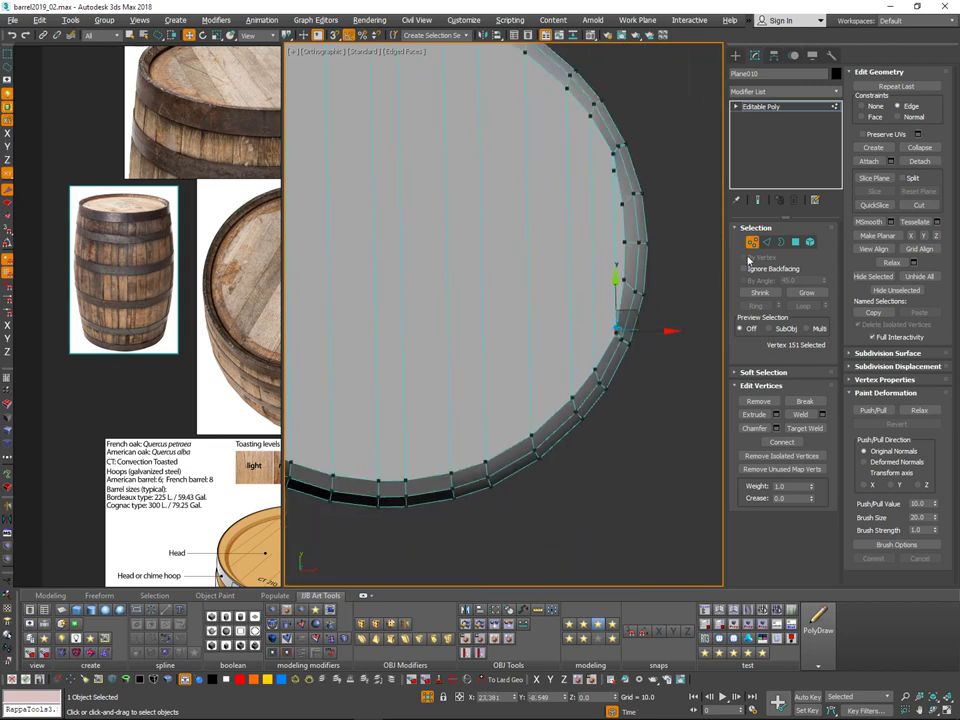
key("1")
left_click(670, 308)
scroll(660, 223, "down", 6)
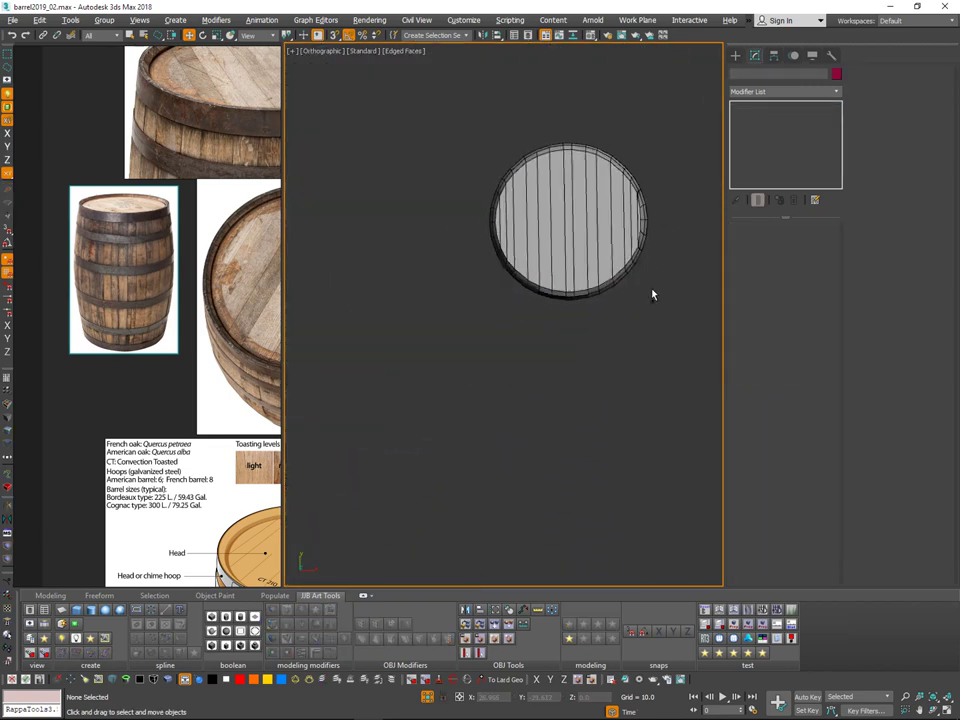
Step: Try to move the two middle chamfer vertices at the upper end of the gap, then undo the move
scroll(643, 309, "up", 6)
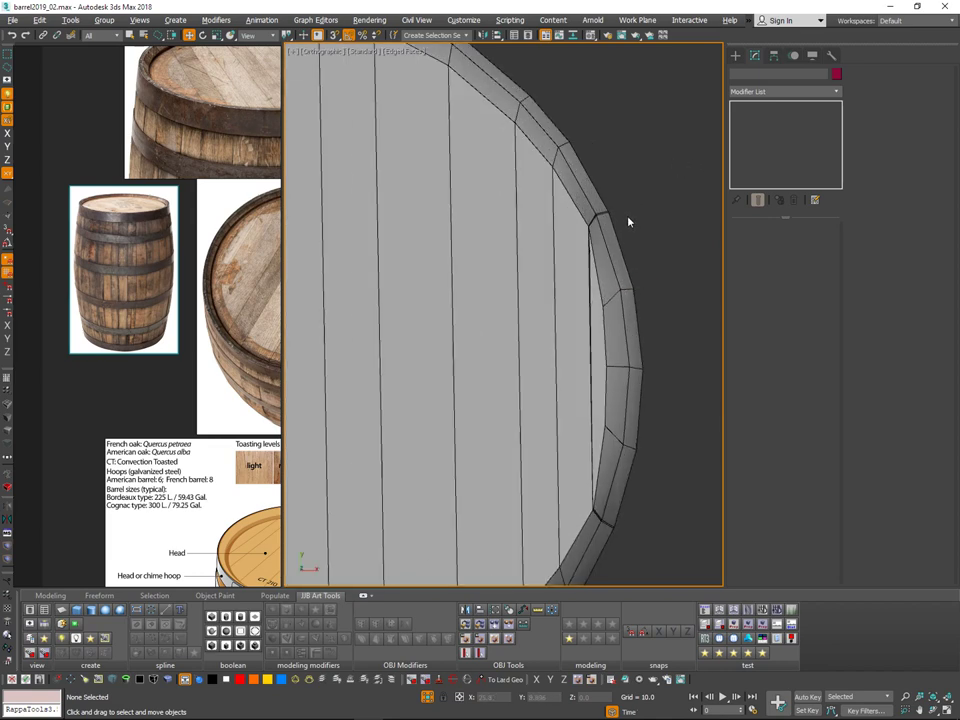
left_click(608, 210)
key("q")
scroll(607, 226, "up", 5)
key("1")
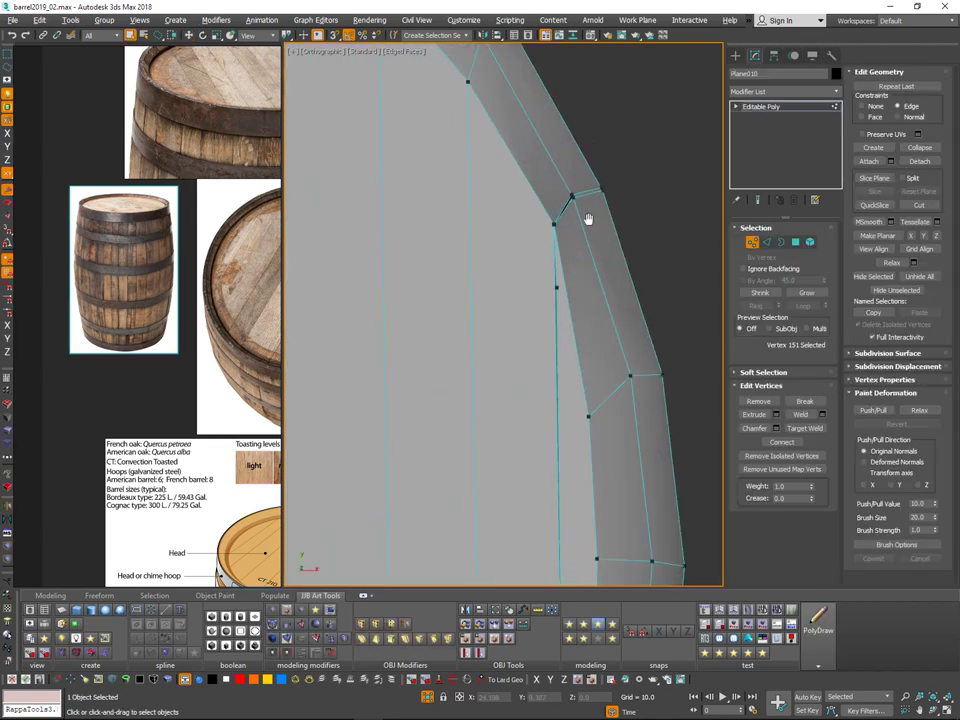
scroll(588, 218, "up", 3)
key("w")
left_click_drag(561, 245, 577, 193)
key("ctrl+z")
Step: Examine the repaired side of the plank head in top and perspective views
key("v")
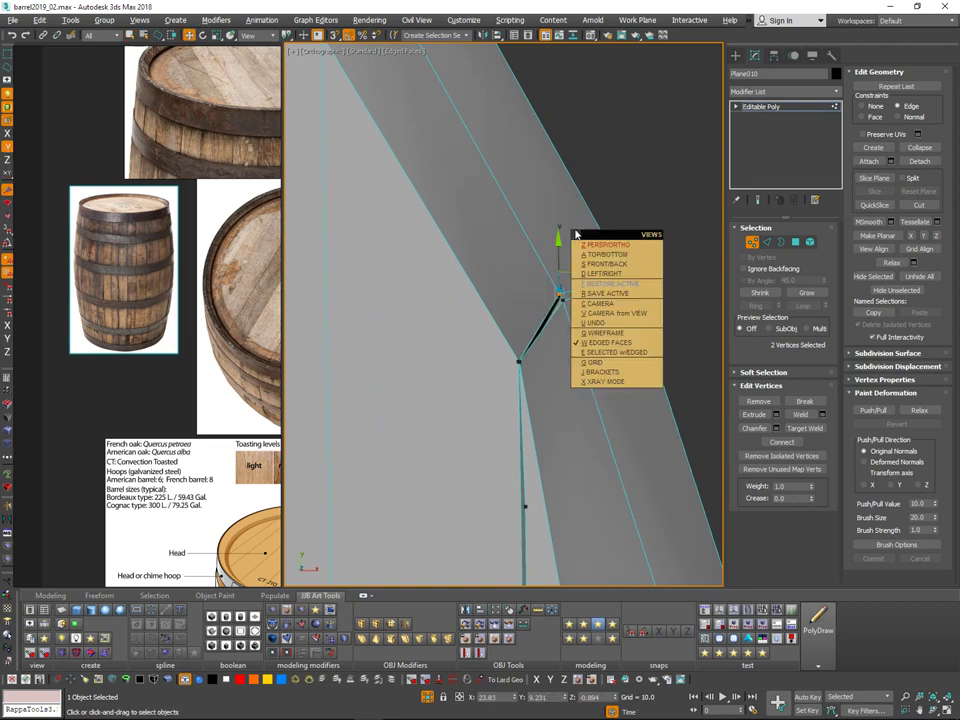
left_click(577, 244)
key("v")
left_click(579, 243)
scroll(580, 240, "down", 2)
scroll(582, 240, "down", 2)
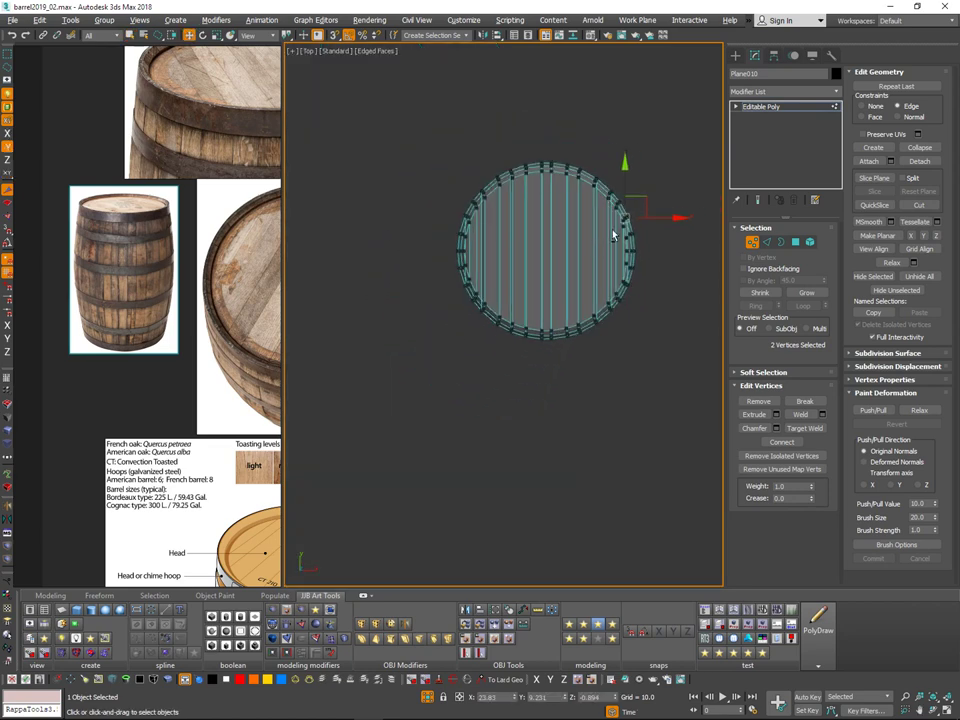
mouse_move(613, 230)
middle_mouse_down()
mouse_move(589, 283)
mouse_move(604, 250)
mouse_move(593, 452)
middle_mouse_up()
key("v")
left_click(595, 263)
key("i")
key("p")
key("z")
scroll(593, 452, "down", 6)
Step: Inspect the whole head from several angles in perspective, toggling its subdivision smoothing on and off
left_click(757, 246)
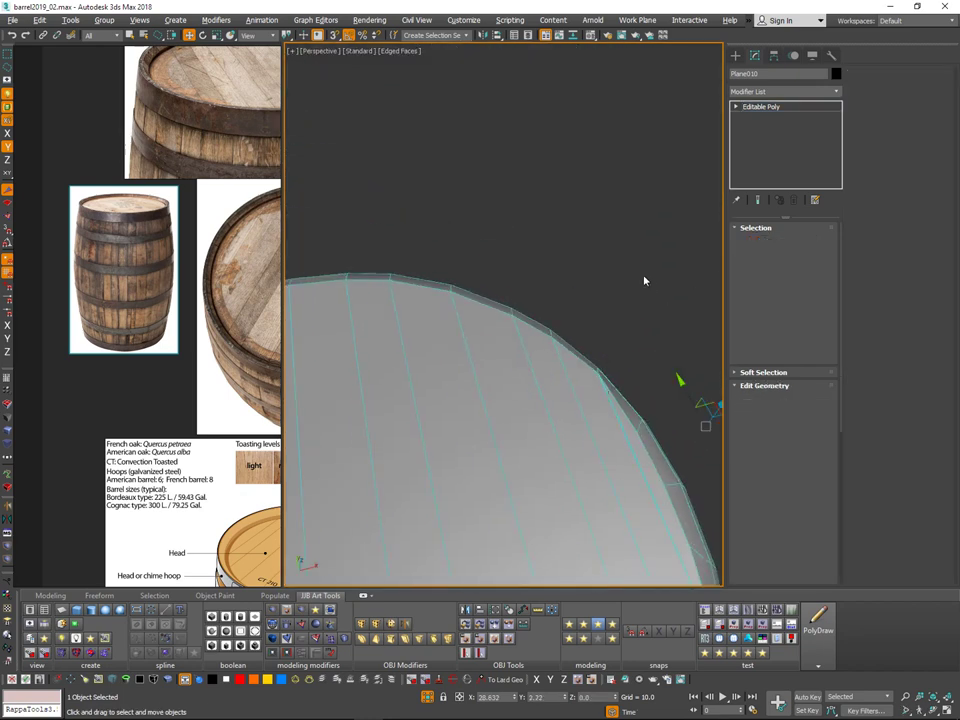
left_click(629, 165)
scroll(629, 165, "down", 5)
middle_click_drag(632, 298, 675, 280, "alt")
left_click(648, 305)
key("ctrl+q")
key("ctrl+q")
key("ctrl+q")
key("ctrl+q")
middle_click_drag(617, 212, 713, 297, "alt")
Step: From the left view, select all the vertical edges in the lower band around the rim's side
left_click(768, 242)
middle_click_drag(645, 286, 564, 232, "alt")
key("v")
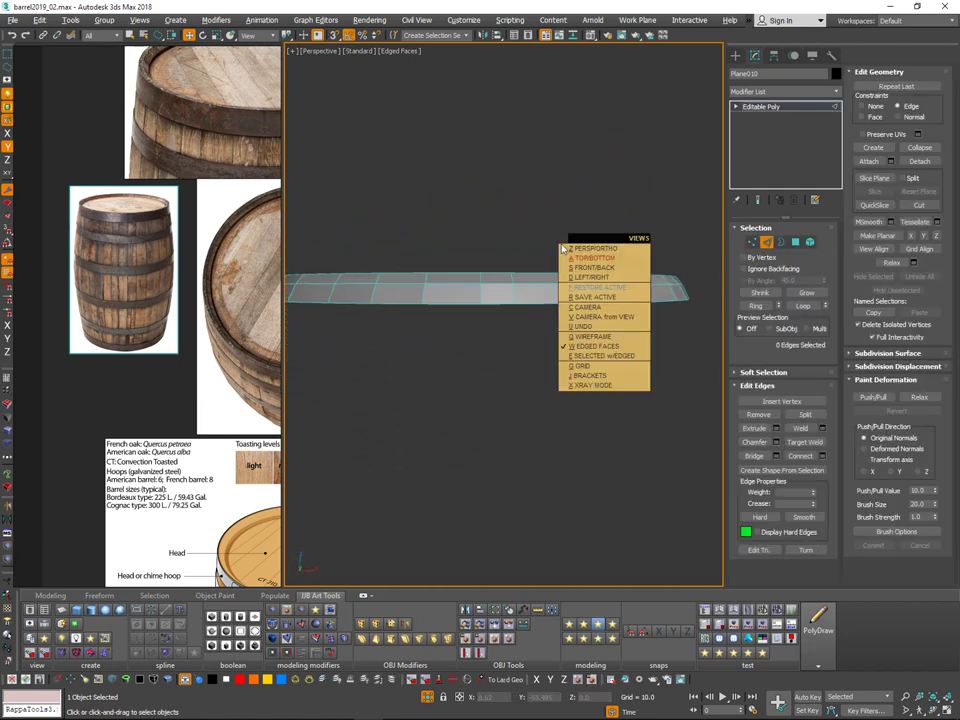
left_click(572, 257)
scroll(537, 304, "up", 8)
middle_click_drag(602, 287, 720, 259)
scroll(641, 358, "up", 6)
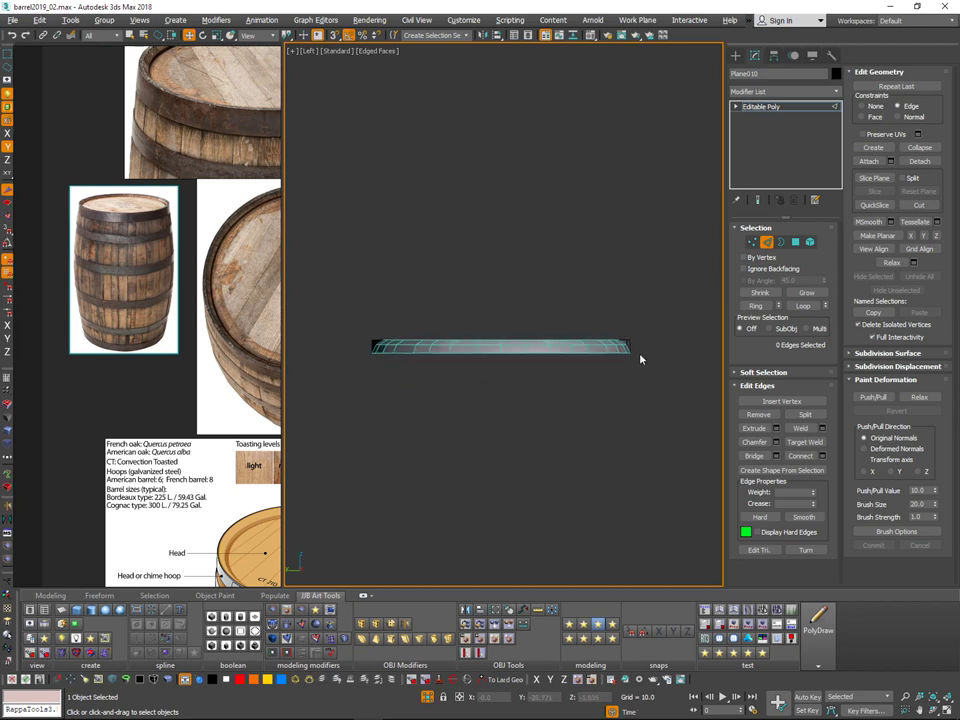
middle_click_drag(618, 334, 670, 347)
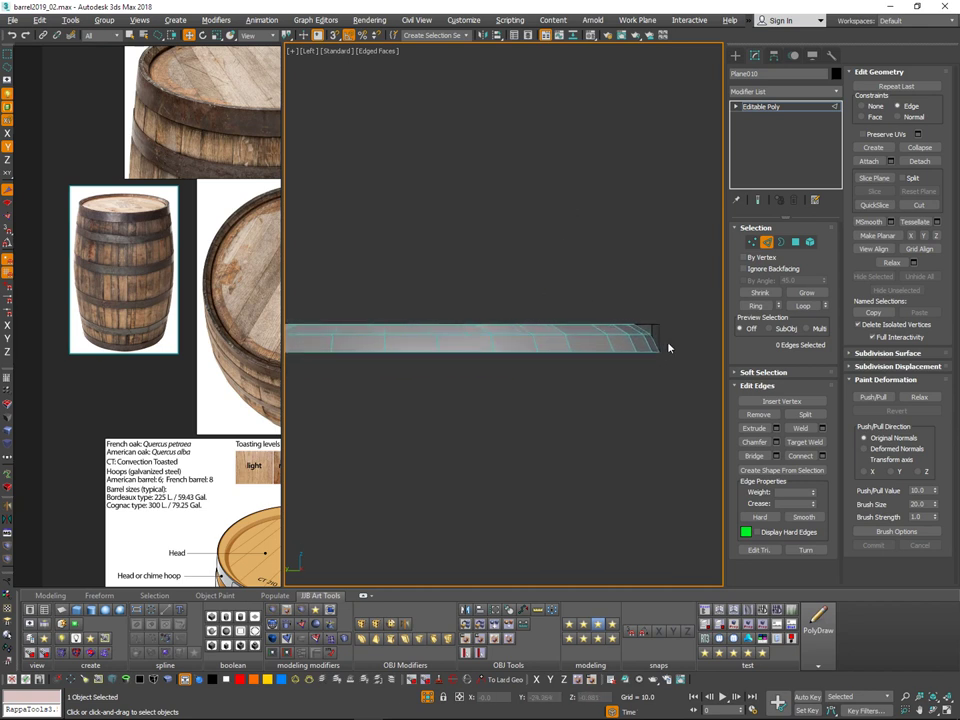
scroll(670, 363, "down", 3)
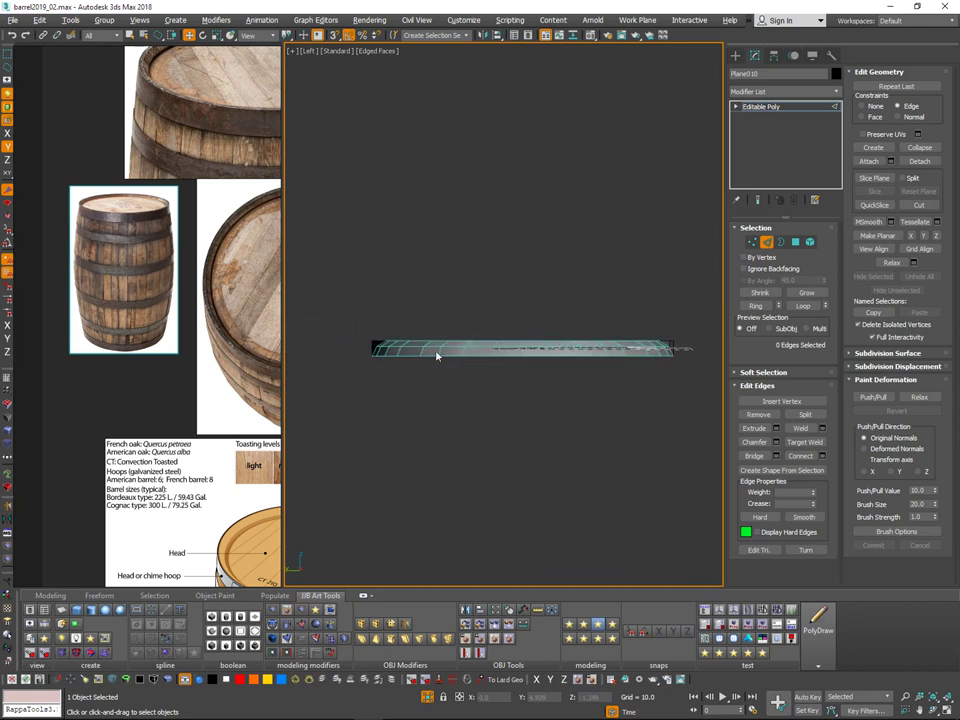
left_click_drag(312, 355, 316, 351)
mouse_move(594, 316)
middle_mouse_down("alt")
mouse_move(633, 376)
mouse_move(736, 381)
mouse_move(639, 379)
mouse_move(675, 405)
mouse_move(664, 396)
mouse_move(680, 383)
middle_mouse_up("alt")
scroll(658, 378, "up", 3)
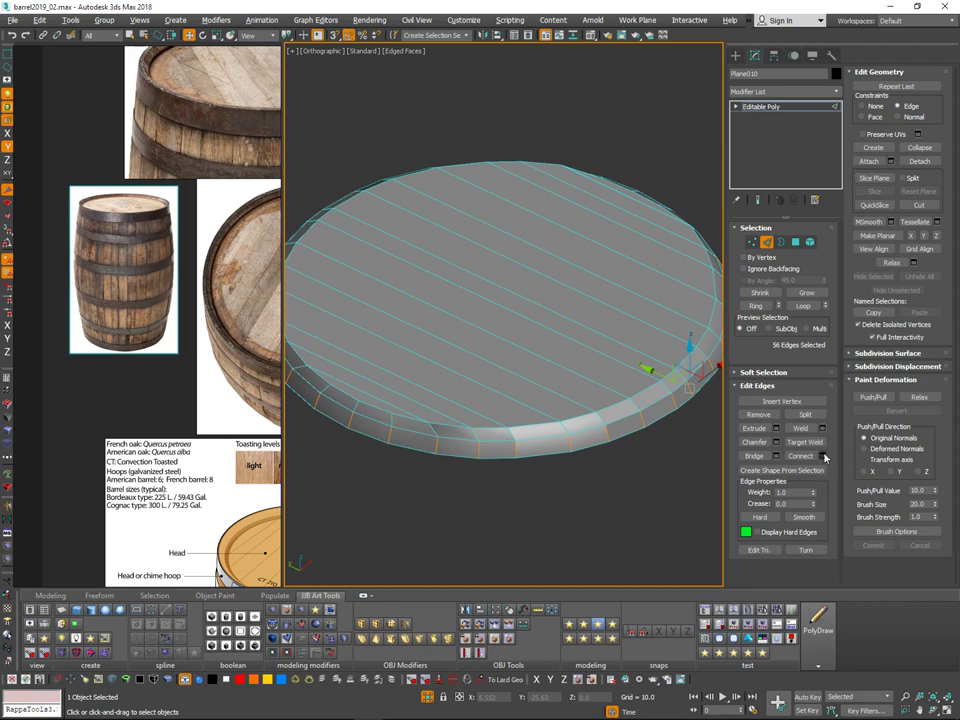
Step: Connect the selected rim edges with 2 segments, pinch 31 and slide 0, and check the new loops around the rim
left_click(823, 456)
middle_click_drag(493, 494, 692, 482)
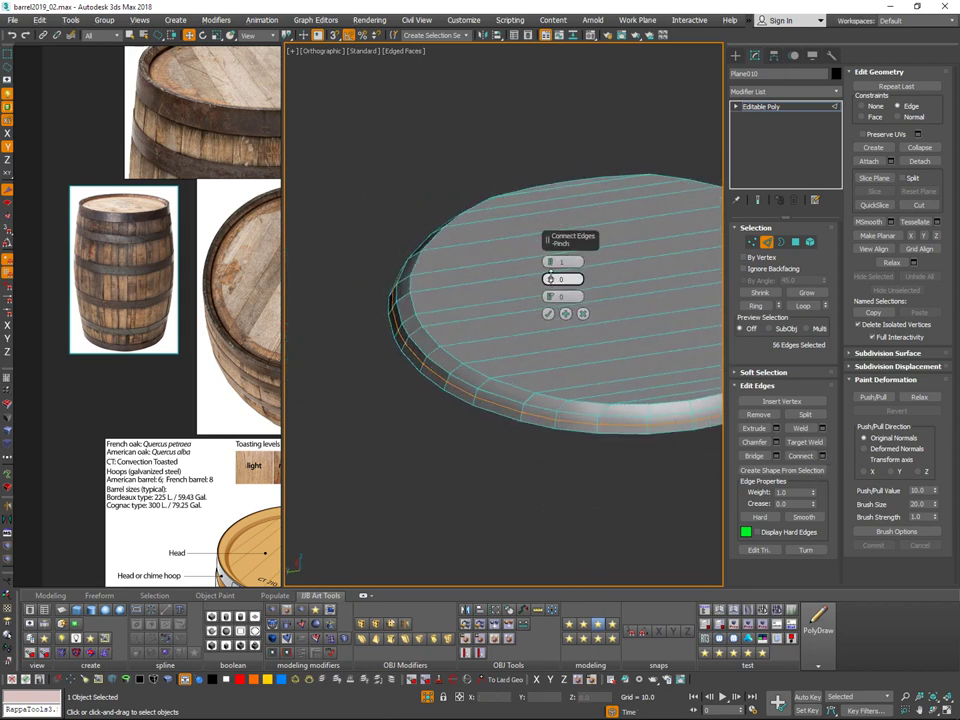
right_click(555, 264)
left_click_drag(553, 270, 552, 292)
left_click(551, 259)
right_click(552, 293)
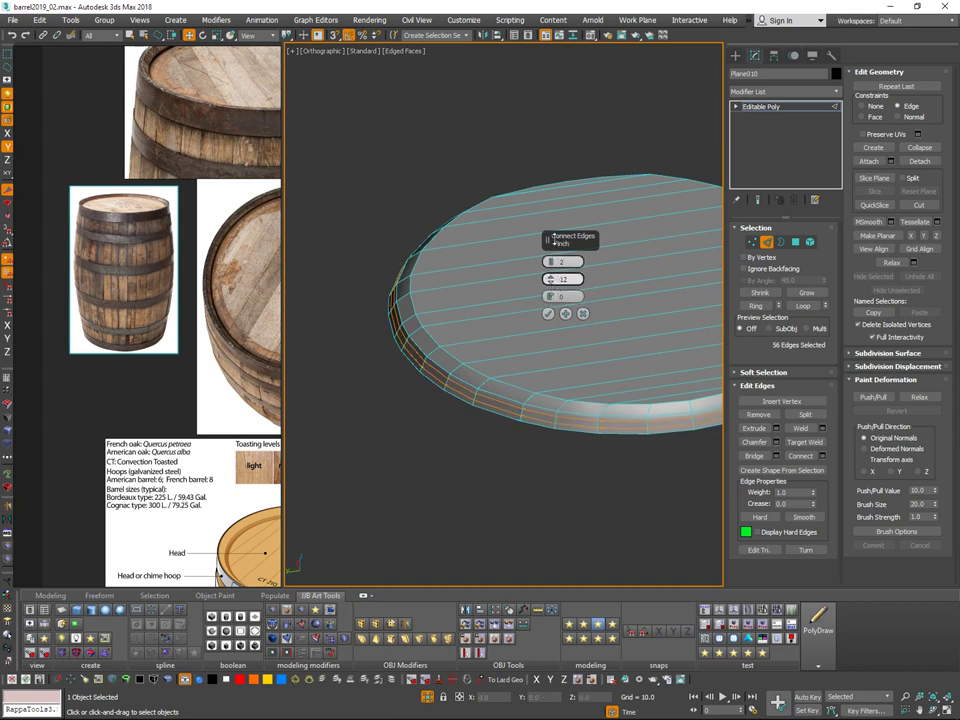
left_click_drag(570, 179, 562, 223)
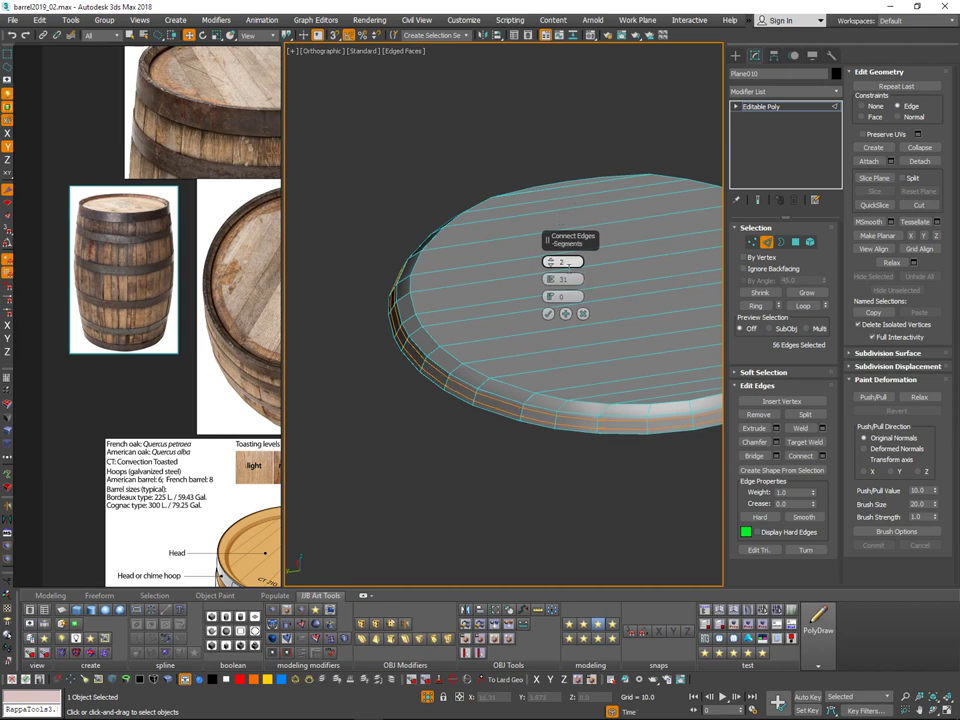
left_click(548, 314)
middle_click_drag(557, 279, 656, 446, "alt")
key("ctrl+q")
key("ctrl+q")
middle_click_drag(609, 396, 490, 406)
middle_click_drag(538, 394, 514, 380, "alt")
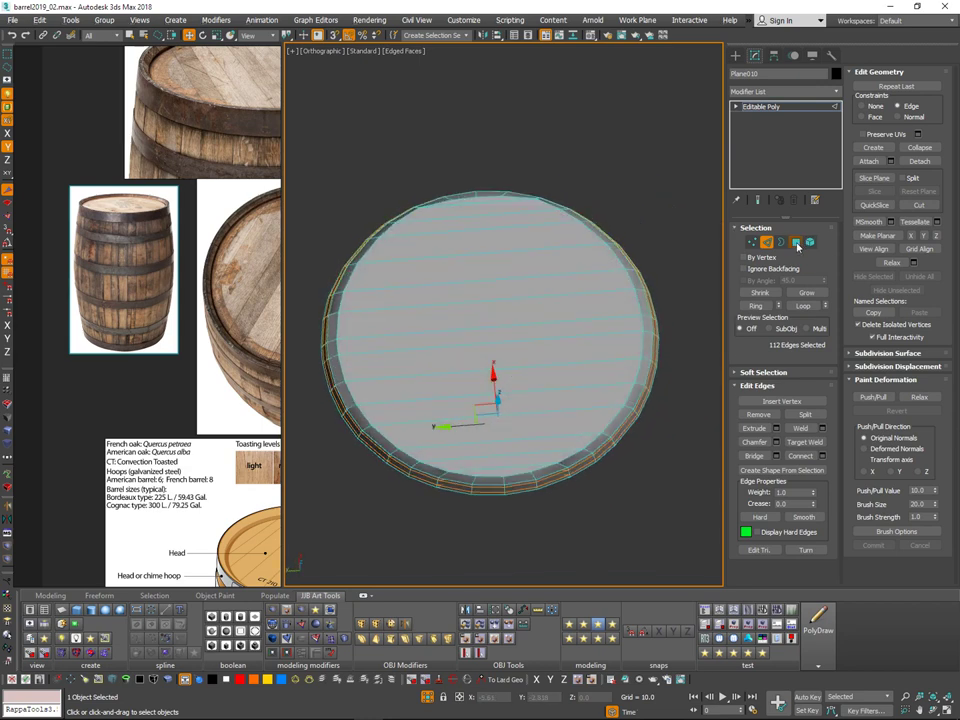
Step: Try to isolate the top face polygons by converting an edge selection on the face to polygons and shrinking it
key("q")
left_click(518, 464)
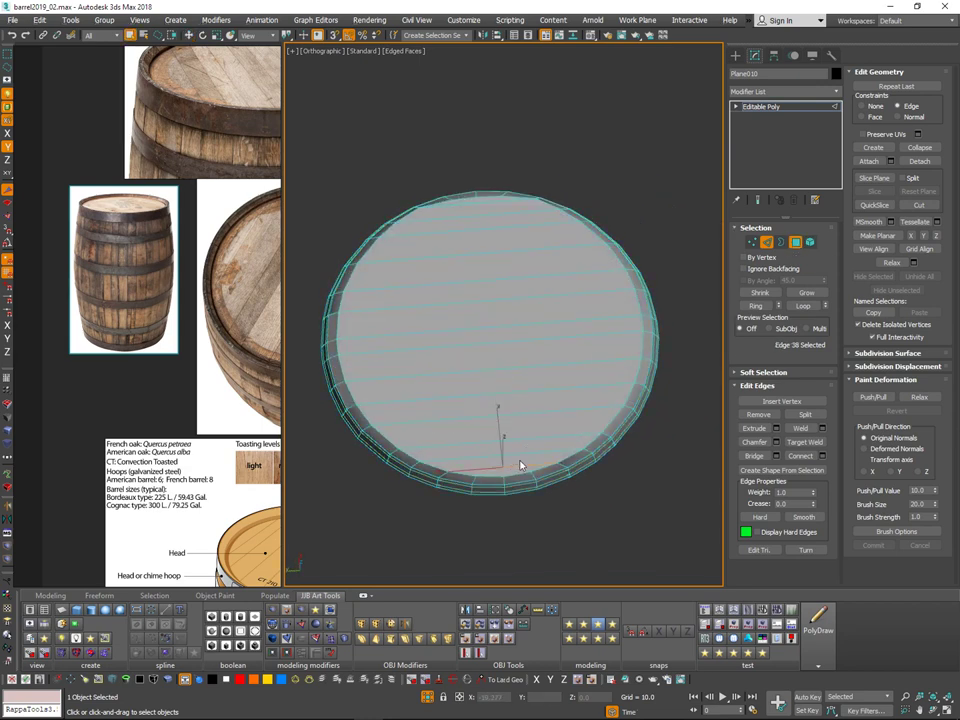
left_click(795, 243)
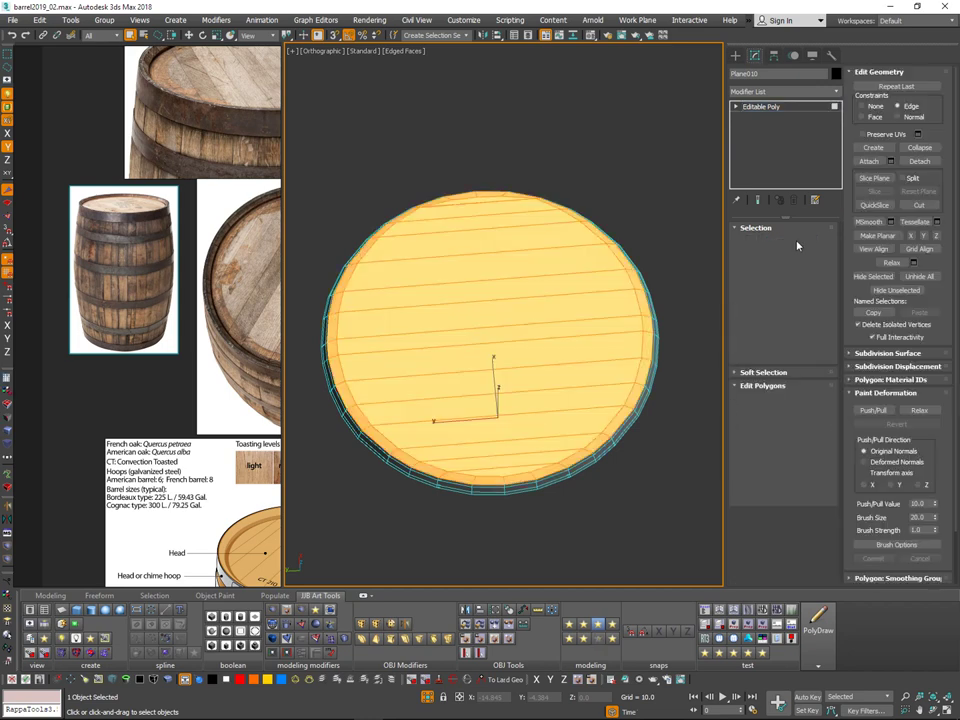
middle_click_drag(657, 317, 594, 321, "alt")
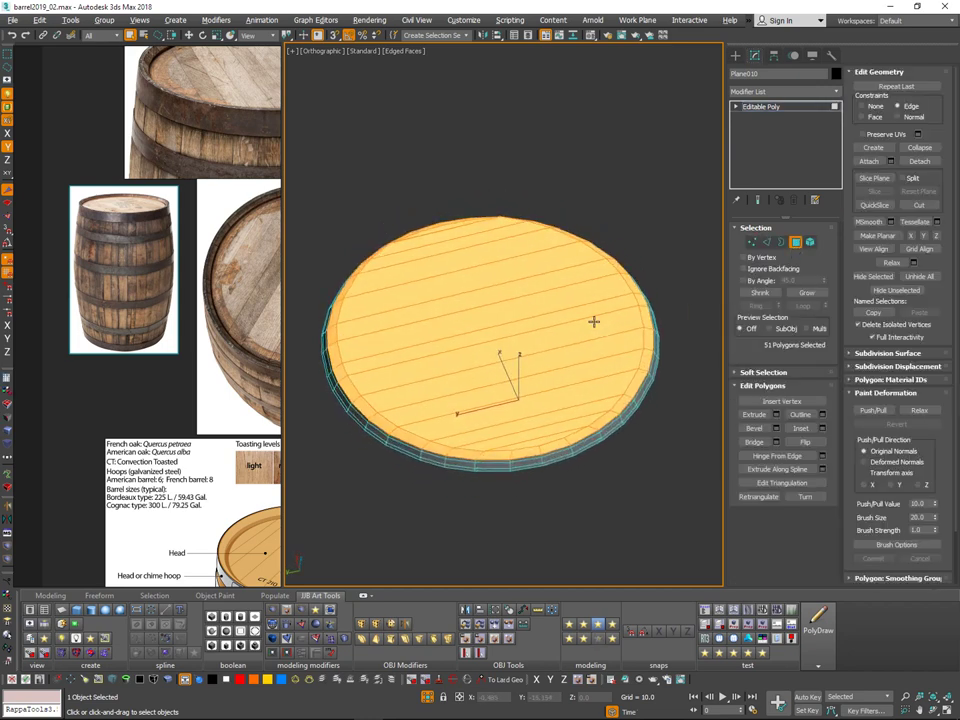
left_click(770, 294)
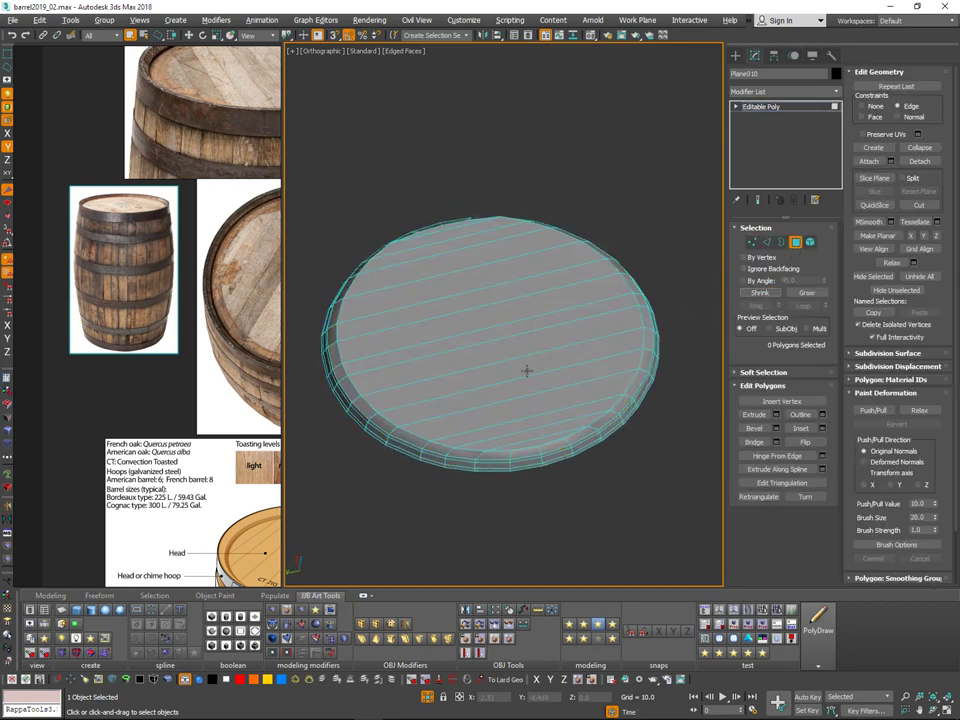
Step: Select every plank polygon on the head's top face, leaving the chamfer and side polygons unselected
left_click(535, 435)
left_click(537, 443, "ctrl")
left_click(537, 422, "ctrl")
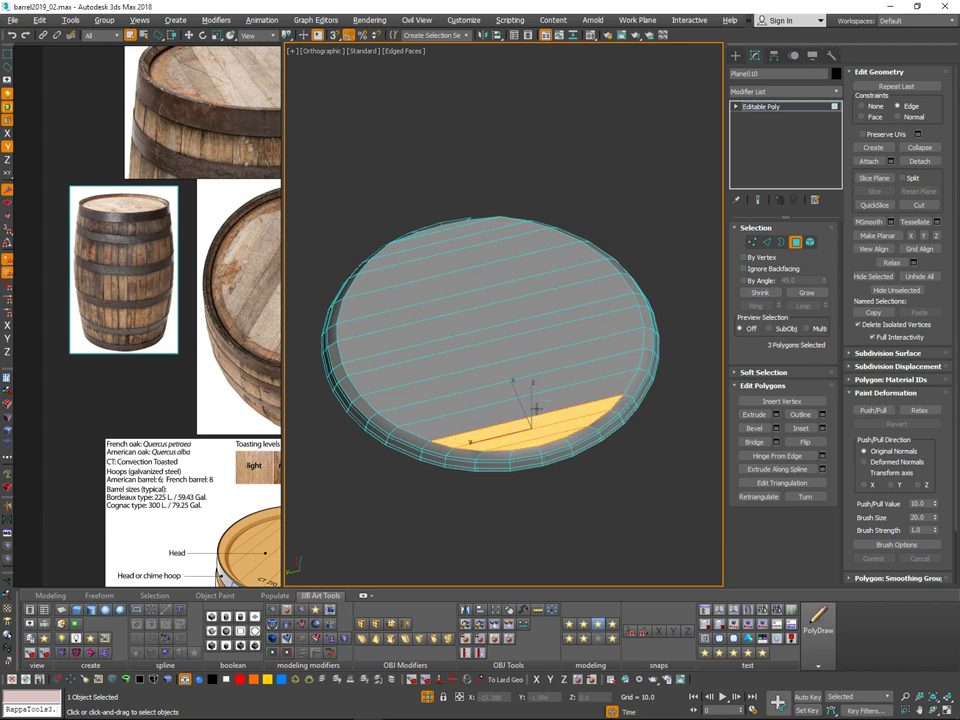
left_click(538, 404, "ctrl")
left_click(539, 385, "ctrl")
mouse_move(529, 362)
left_mouse_down()
mouse_move(503, 305)
mouse_move(497, 260)
left_mouse_up()
left_click(476, 254, "ctrl")
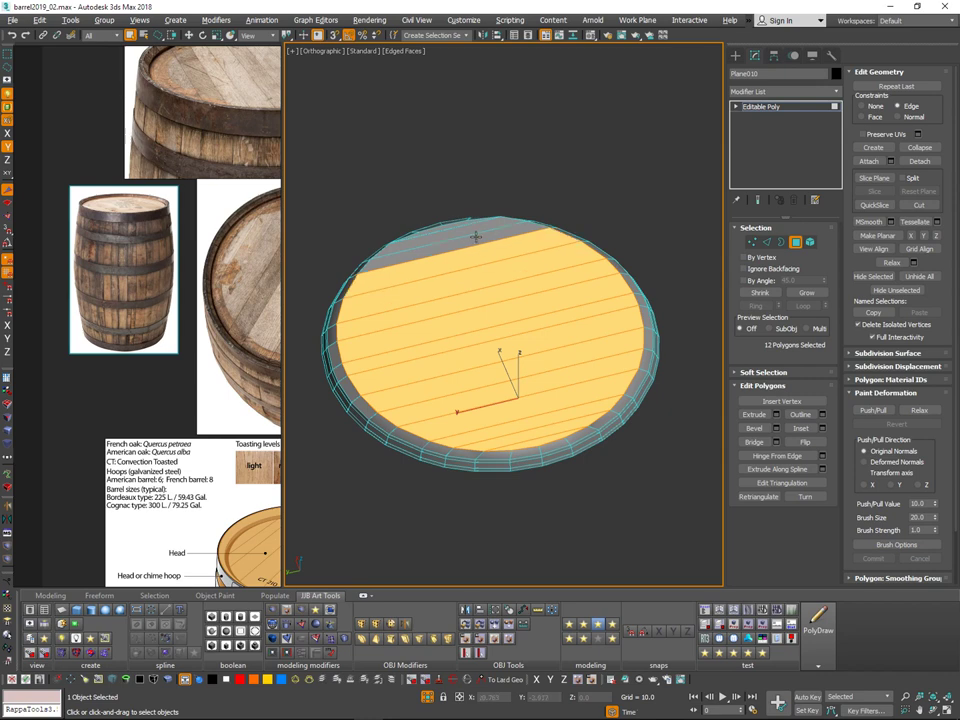
left_click(476, 237, "ctrl")
left_click(476, 228, "ctrl")
left_click(475, 220, "ctrl")
middle_click_drag(525, 243, 537, 272, "alt")
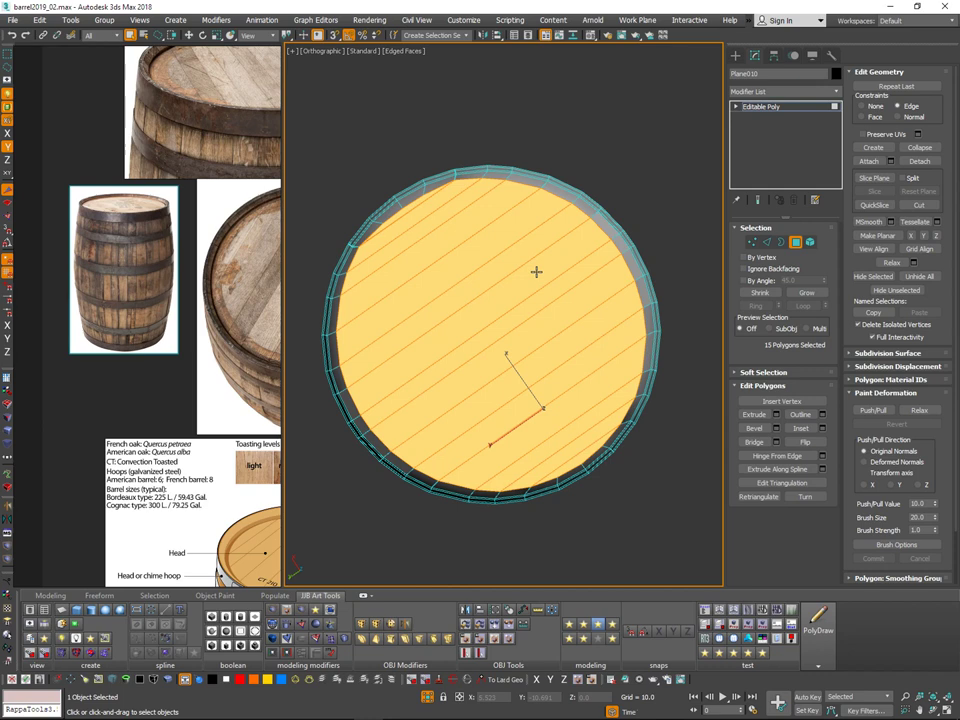
middle_click_drag(537, 272, 680, 227, "alt")
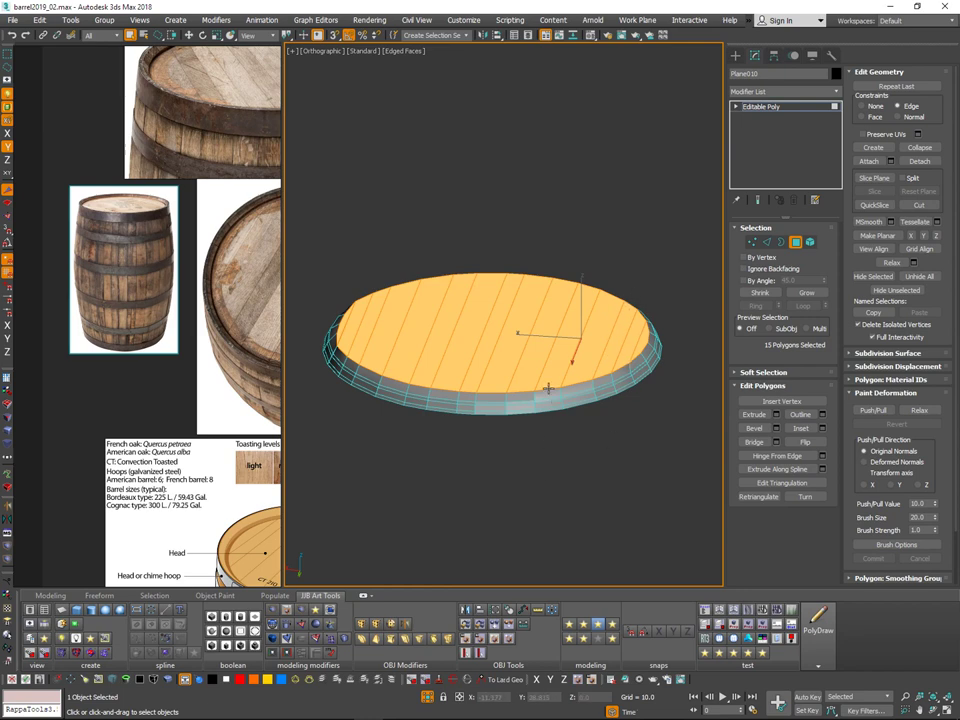
Step: Try to inset the selected top face polygons by 1.0, then cancel the inset
scroll(558, 376, "up", 4)
scroll(566, 394, "down", 3)
middle_click_drag(574, 364, 545, 428, "alt")
left_click(821, 430)
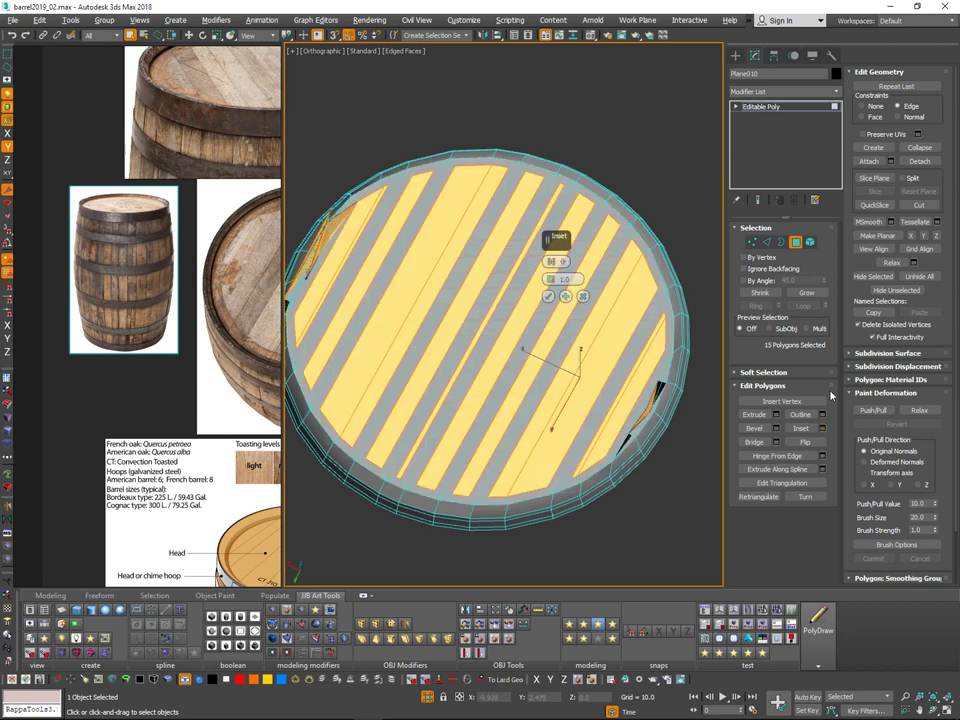
left_click(583, 296)
middle_click_drag(649, 300, 655, 260, "alt")
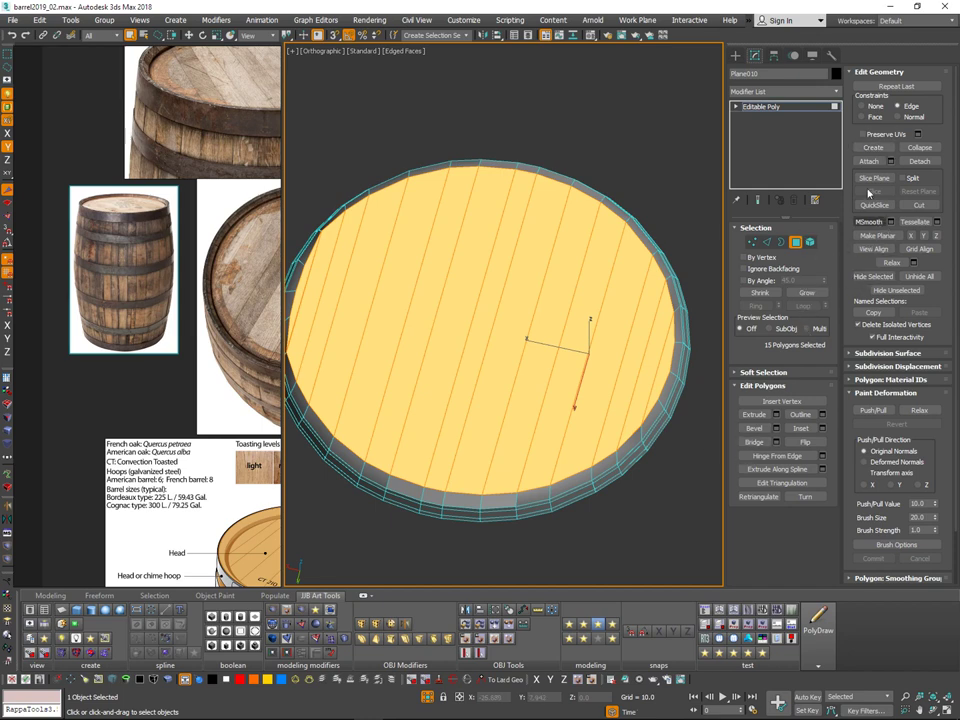
middle_click_drag(662, 294, 678, 272, "alt")
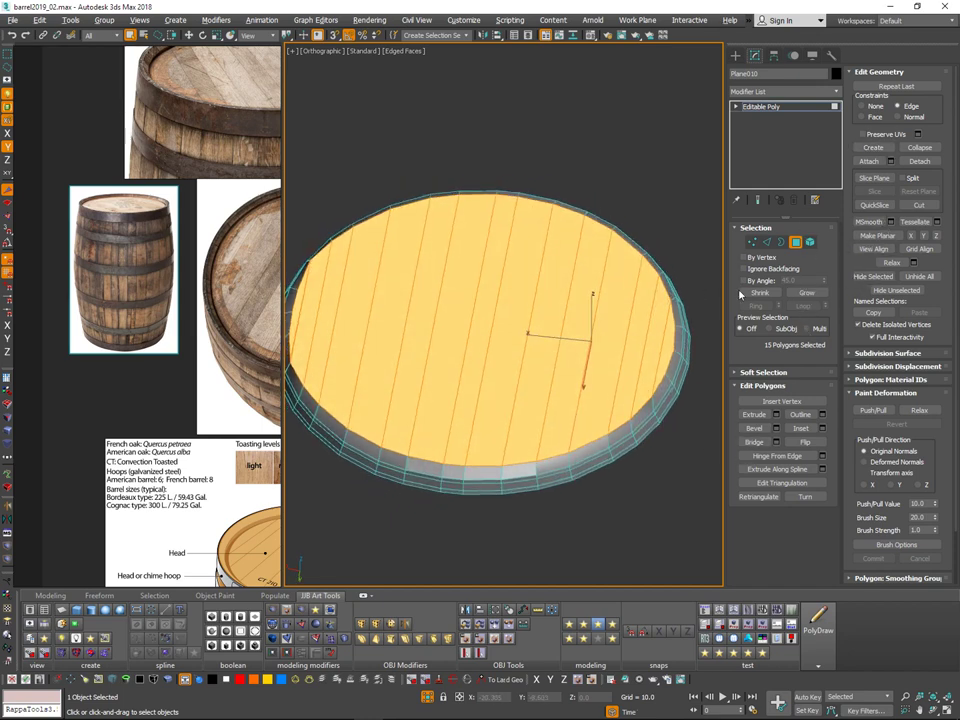
left_click(887, 182)
middle_click_drag(543, 481, 561, 465, "alt")
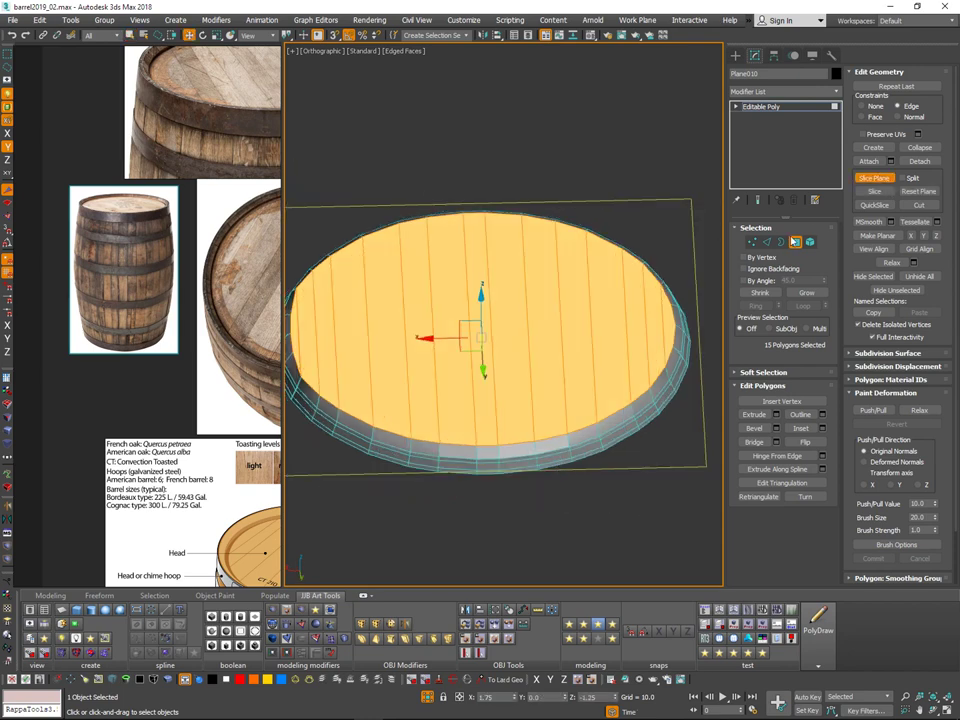
left_click(794, 241)
left_click(707, 230)
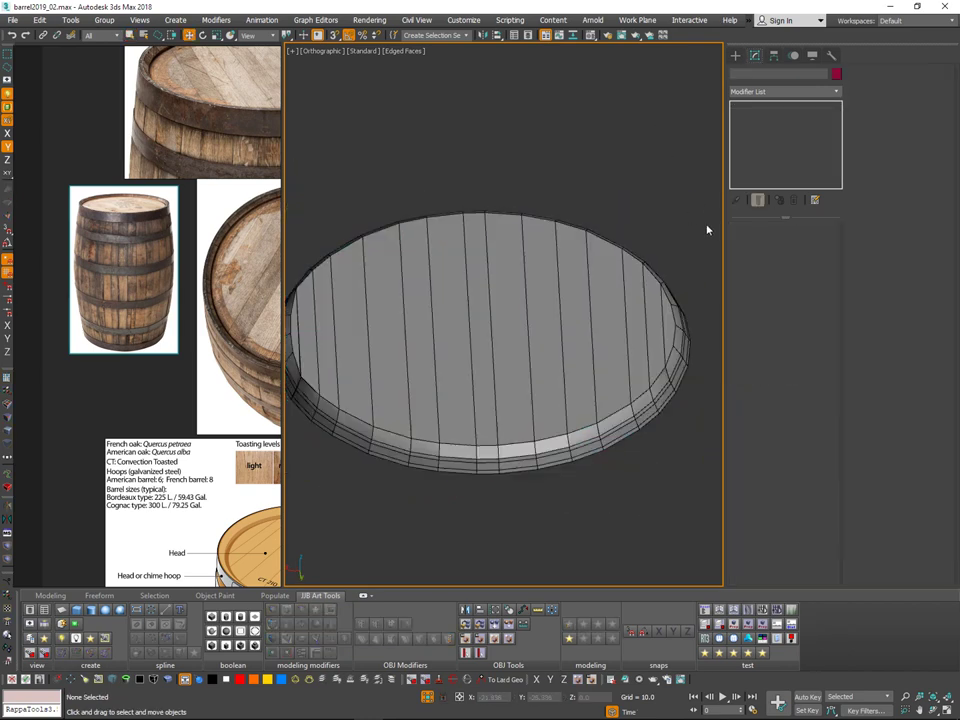
left_click(670, 293)
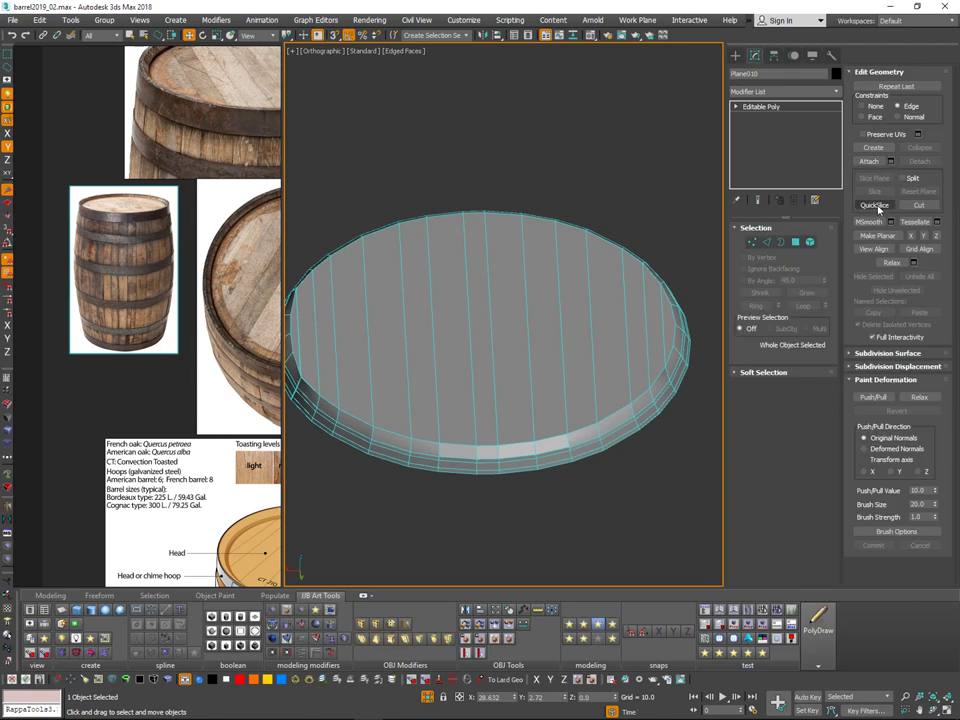
Step: With no polygons selected, try placing a horizontal slice plane just below the head's top face, at Z about -0.266
left_click(798, 243)
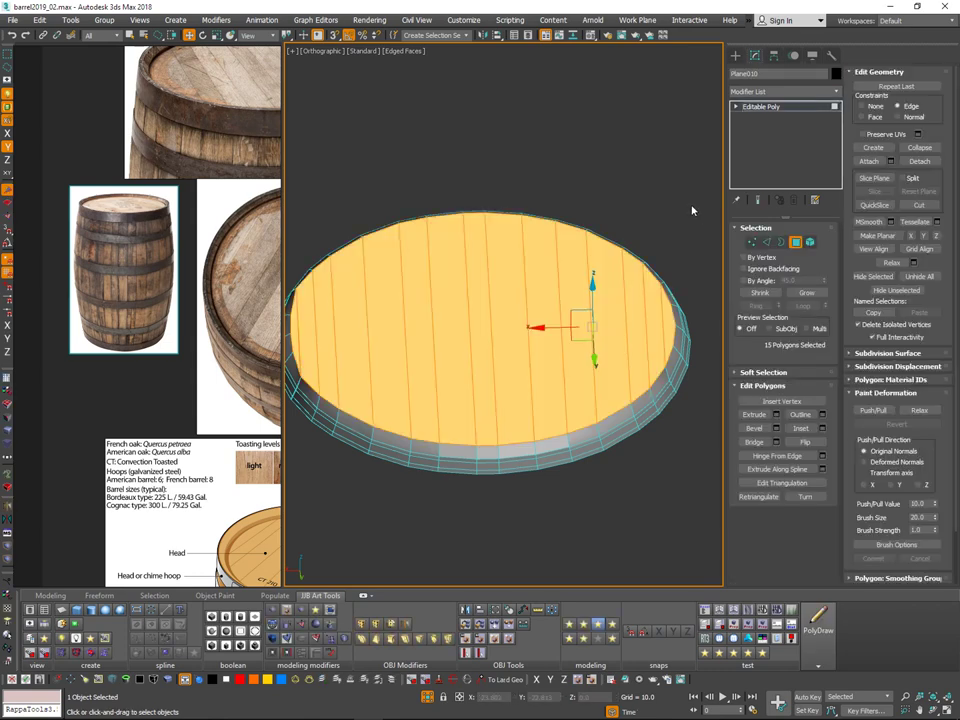
left_click(704, 253)
left_click(874, 178)
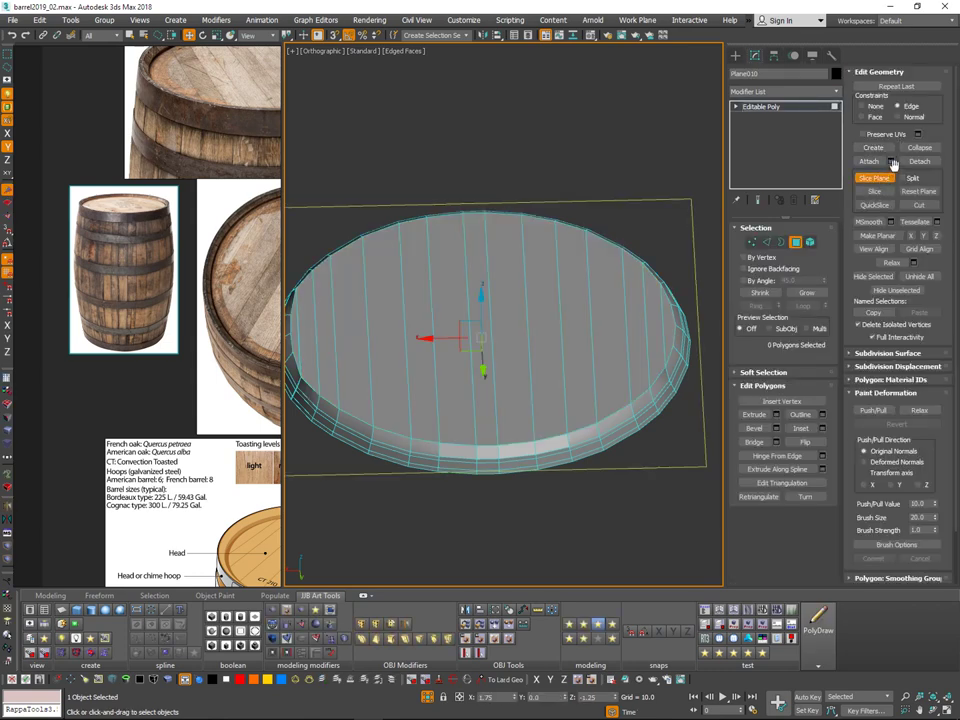
middle_click_drag(511, 284, 511, 268, "alt")
left_click_drag(482, 283, 482, 277)
key("v")
key("f")
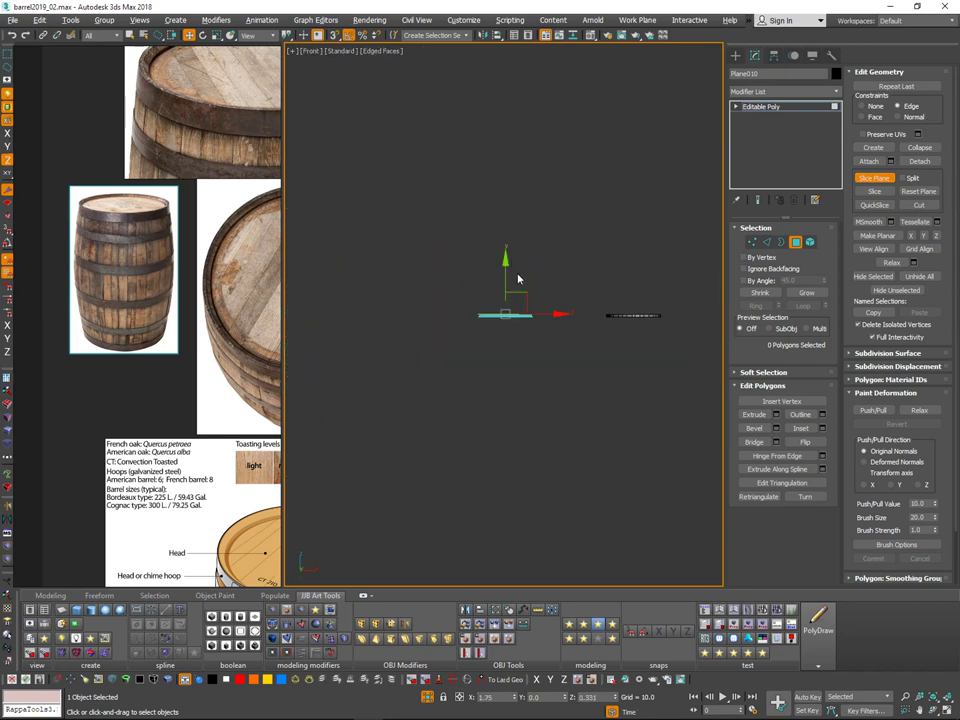
left_click_drag(514, 431, 514, 441)
middle_click_drag(548, 379, 622, 315)
scroll(575, 394, "up", 2)
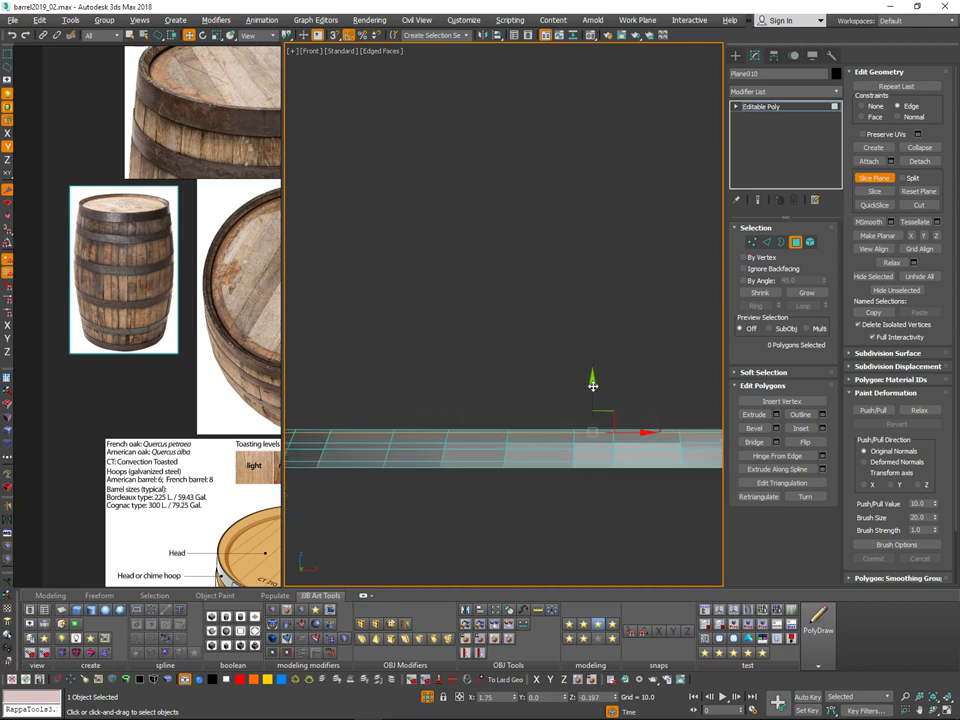
left_click_drag(593, 386, 593, 389)
middle_click_drag(626, 366, 604, 482, "alt")
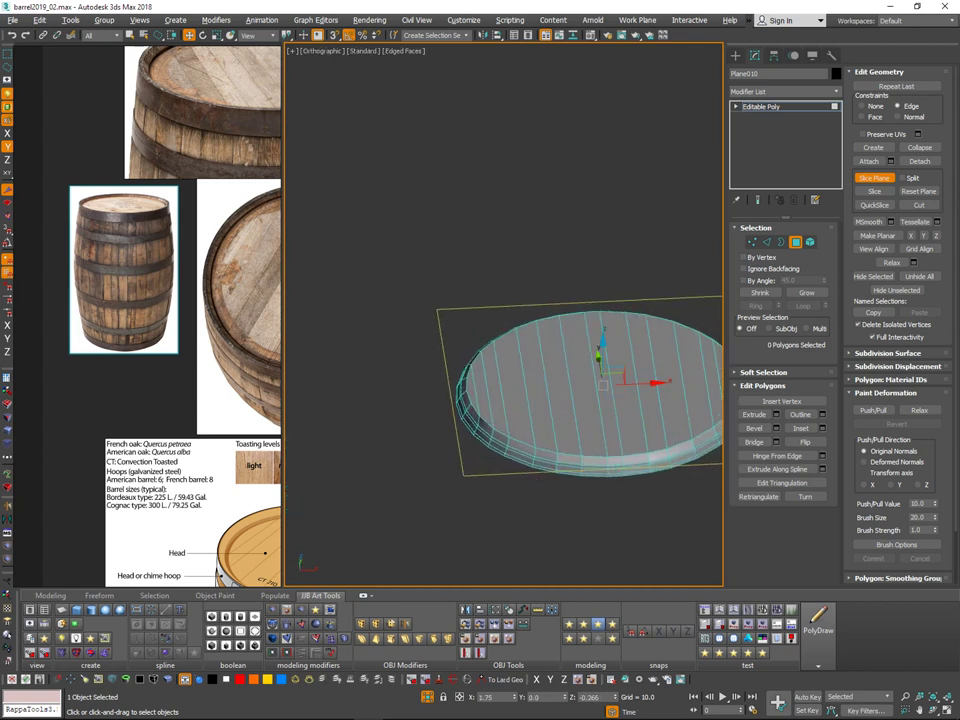
scroll(538, 477, "up", 3)
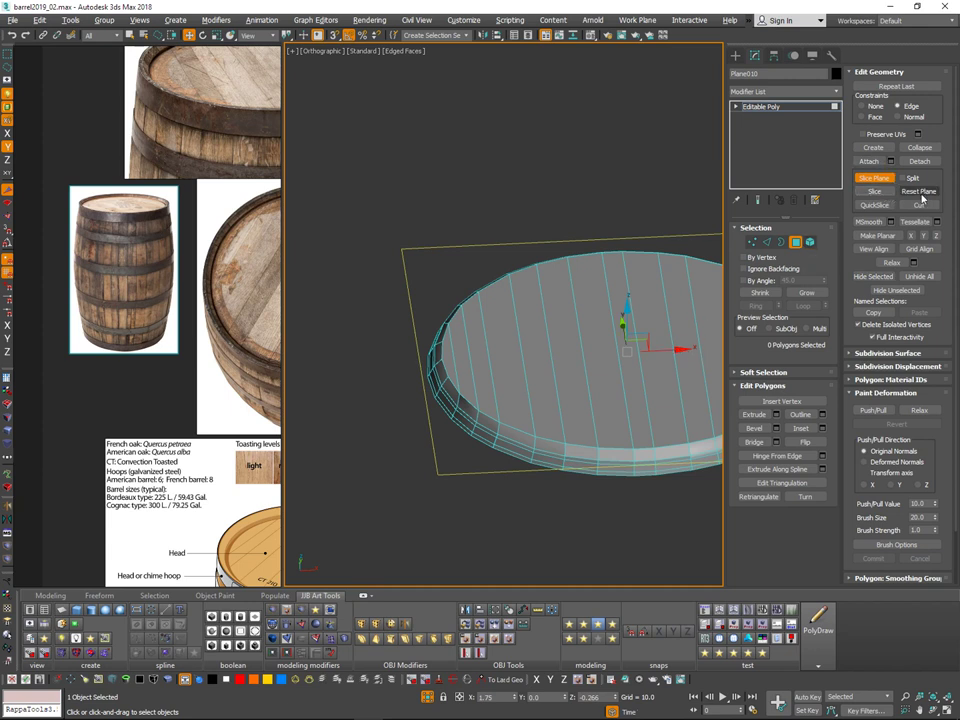
left_click(883, 207)
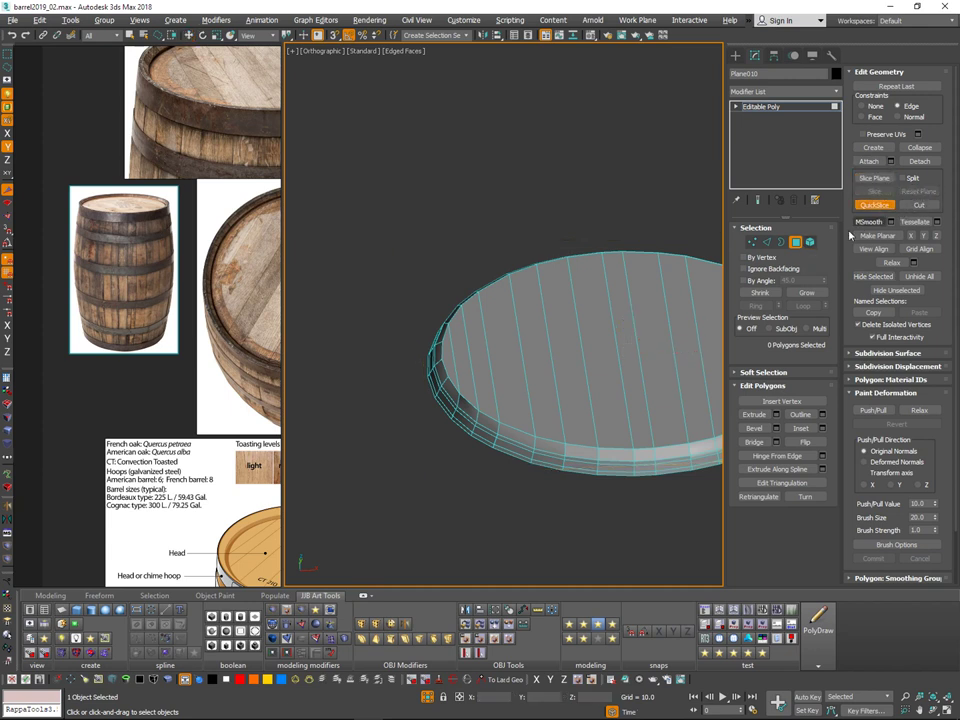
middle_click_drag(616, 361, 519, 366)
left_click(886, 178)
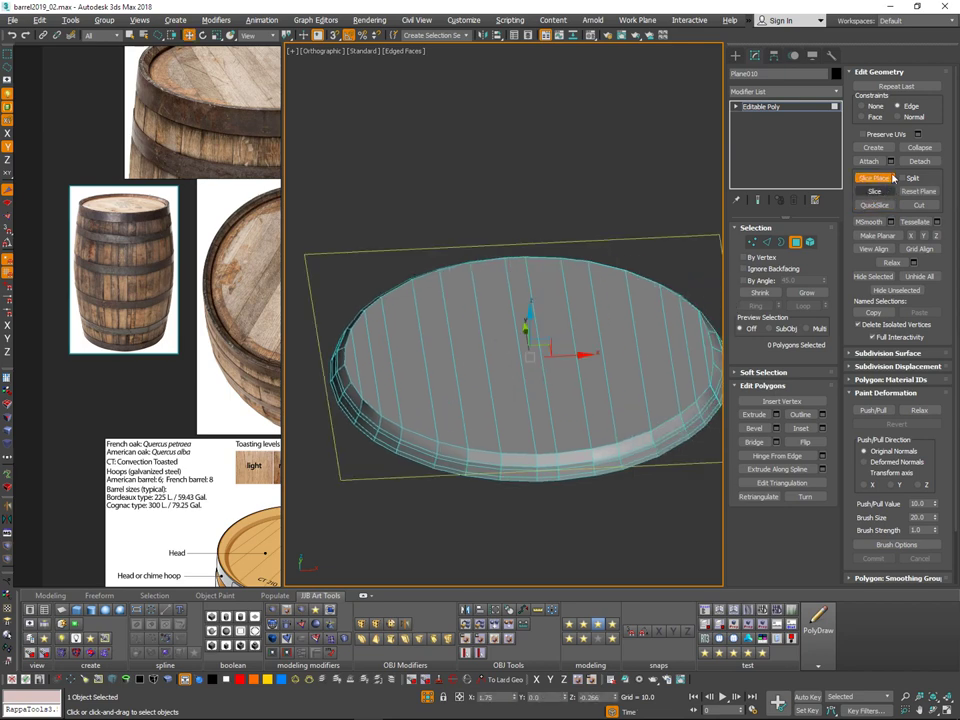
middle_click_drag(651, 295, 643, 276, "alt")
scroll(643, 276, "down", 3)
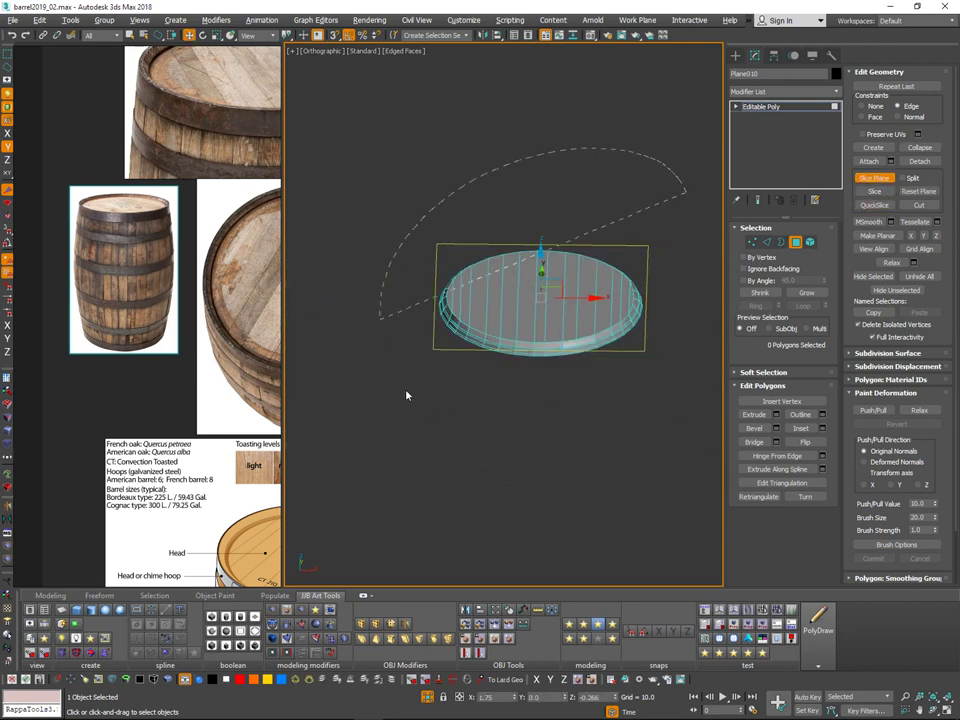
scroll(622, 304, "down", 1)
scroll(622, 304, "up", 1)
left_click(871, 204)
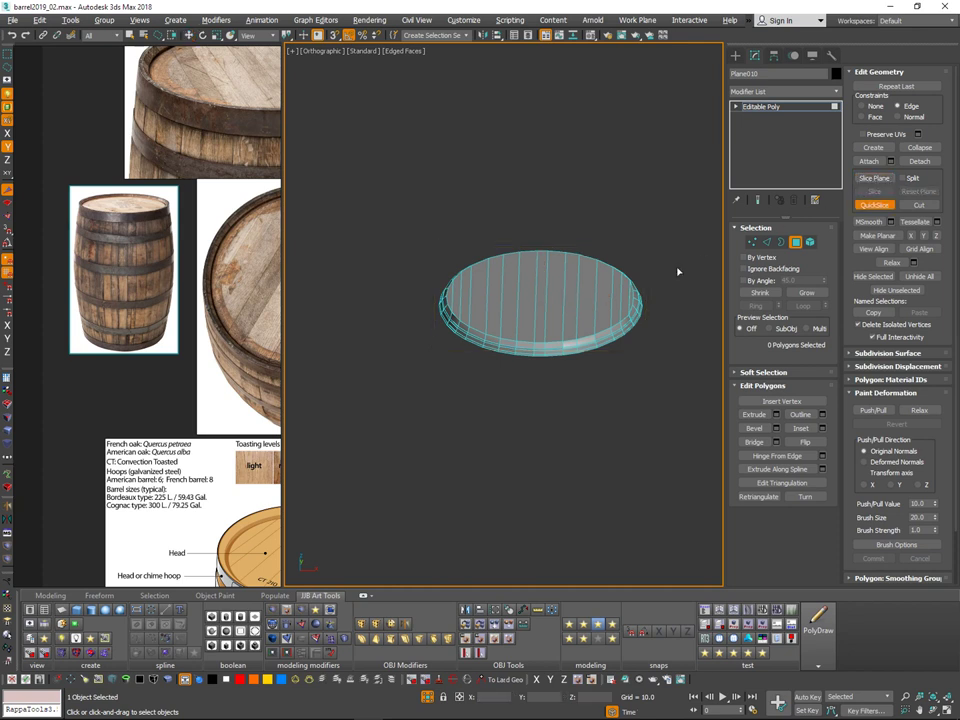
right_click(674, 279)
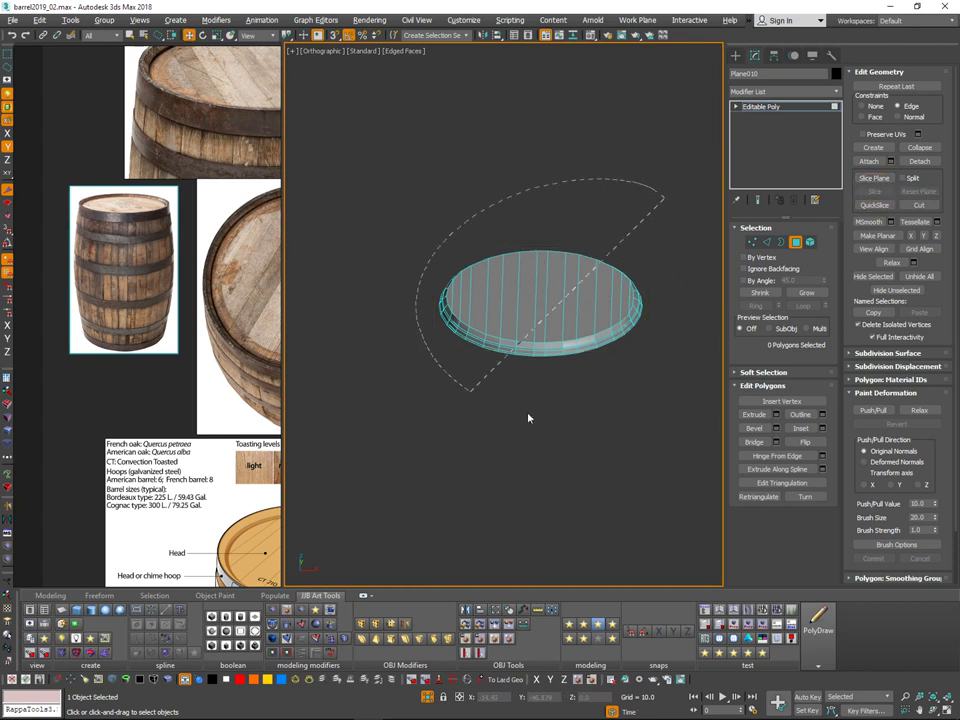
Step: Try the slice plane with every polygon of the head selected, then exit it and restore the top face selection
left_click_drag(529, 418, 656, 355)
mouse_move(656, 355)
middle_mouse_down("alt")
mouse_move(694, 266)
mouse_move(690, 285)
middle_mouse_up("alt")
scroll(690, 285, "up", 3)
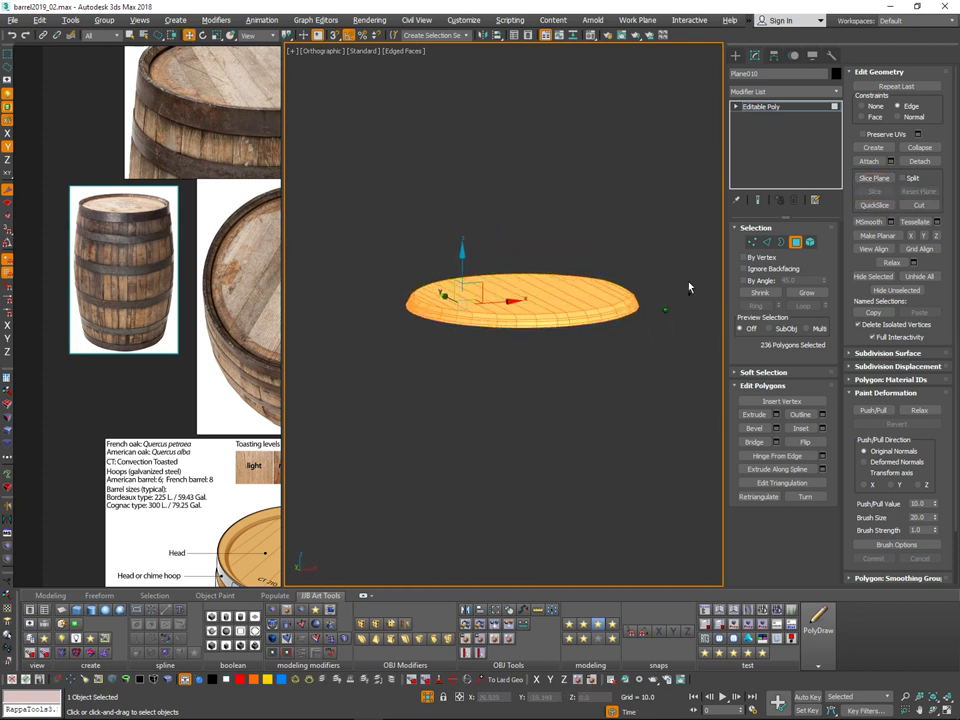
left_click(873, 180)
scroll(600, 256, "up", 3)
middle_click_drag(588, 254, 573, 300, "alt")
scroll(593, 246, "down", 3)
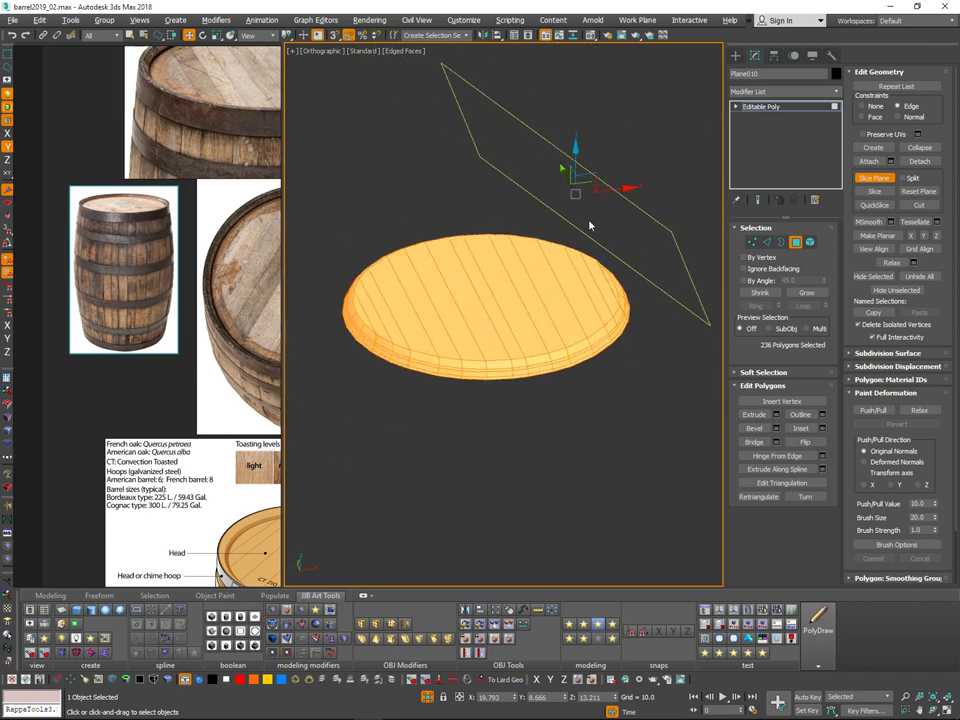
left_click(675, 208)
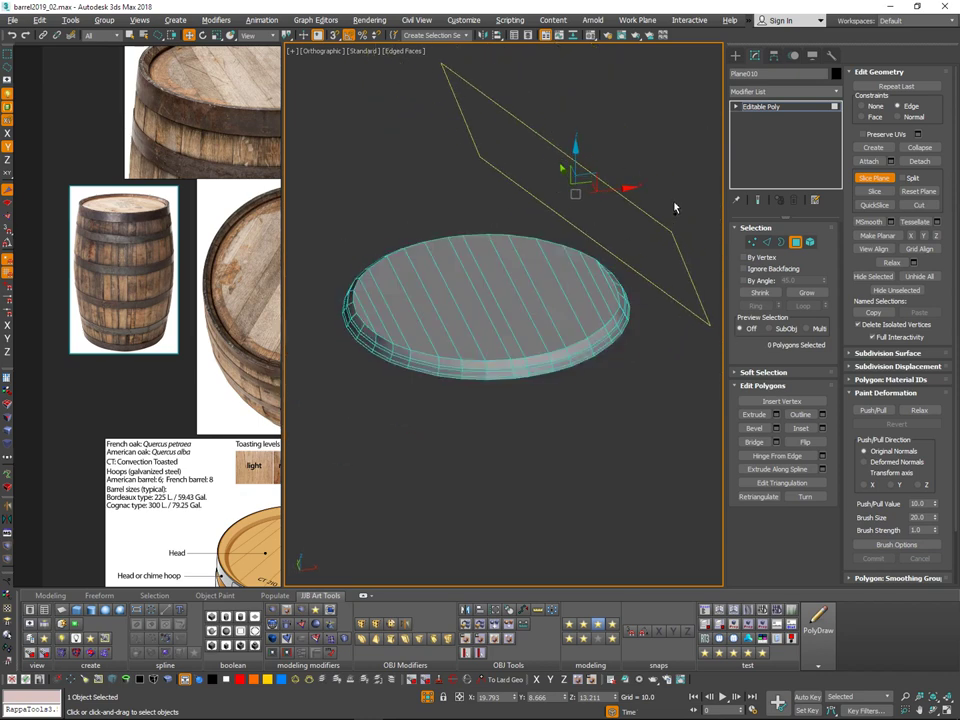
left_click(877, 180)
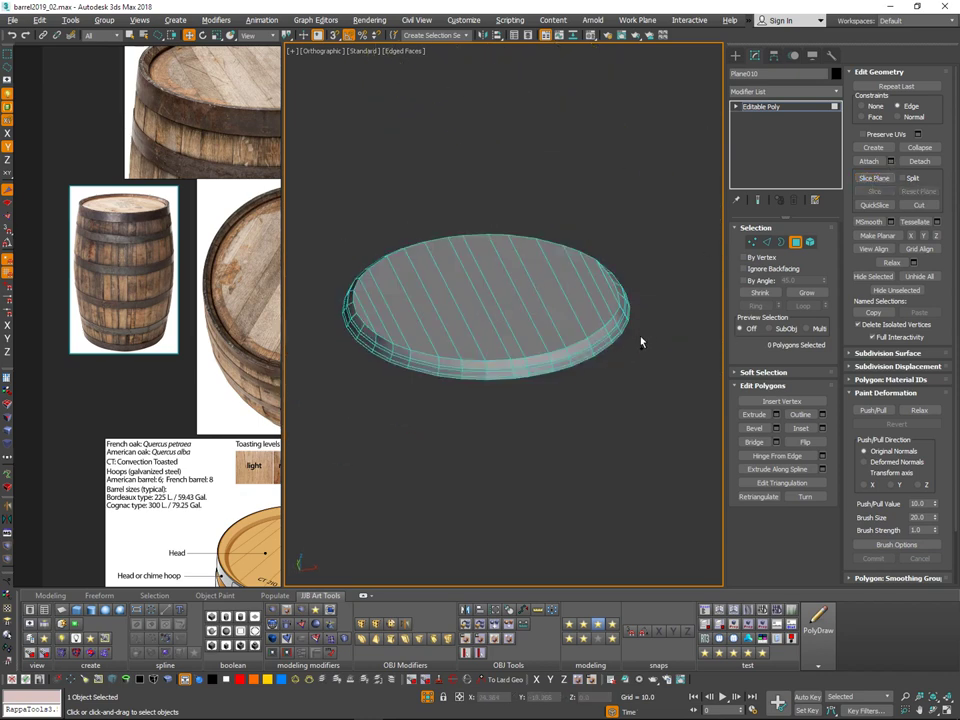
key("ctrl+z")
mouse_move(641, 342)
middle_mouse_down("alt")
mouse_move(628, 353)
mouse_move(652, 328)
middle_mouse_up("alt")
Step: Try the slice plane on the top face polygons only, then exit it and undo the accidental selection changes
left_click(877, 178)
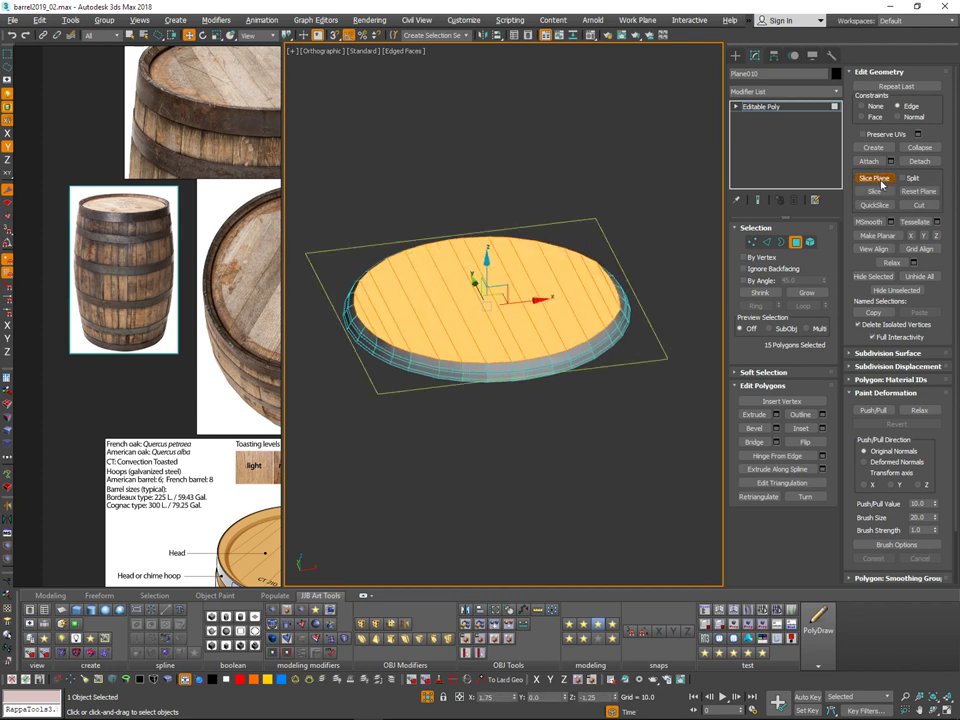
left_click_drag(488, 293, 494, 287)
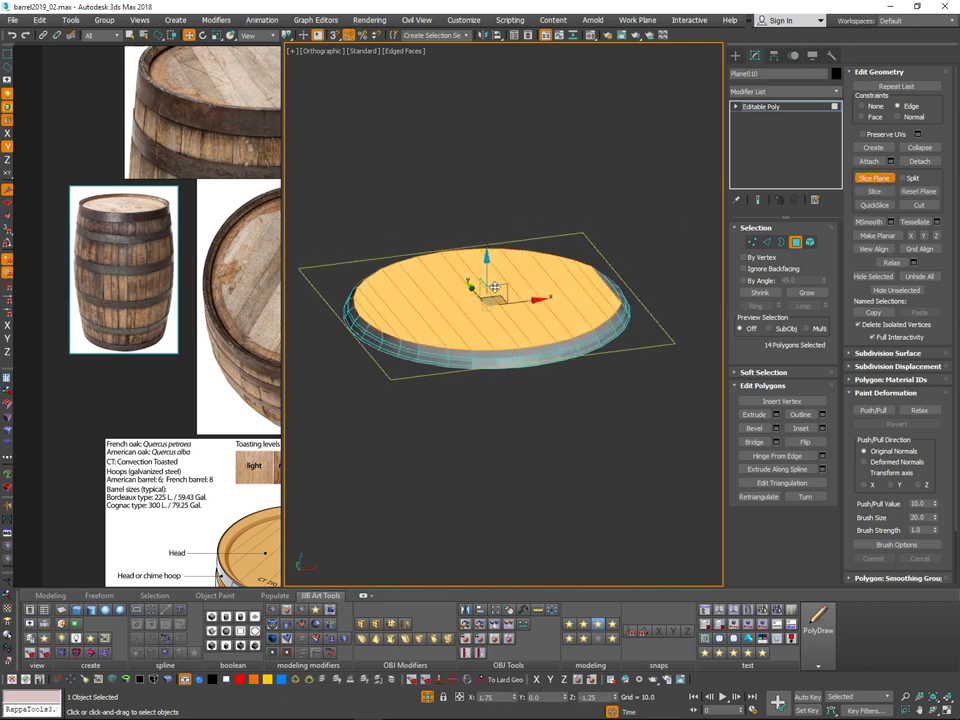
middle_click_drag(494, 287, 495, 284)
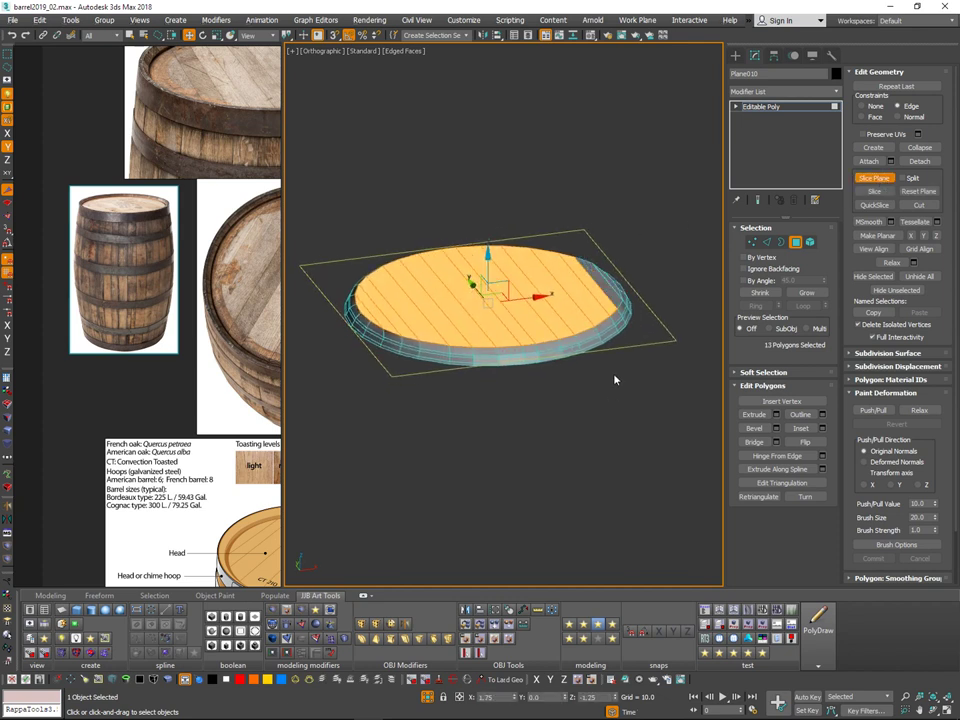
left_click(874, 180)
key("ctrl+z")
key("ctrl+z")
left_click(664, 278)
key("ctrl+z")
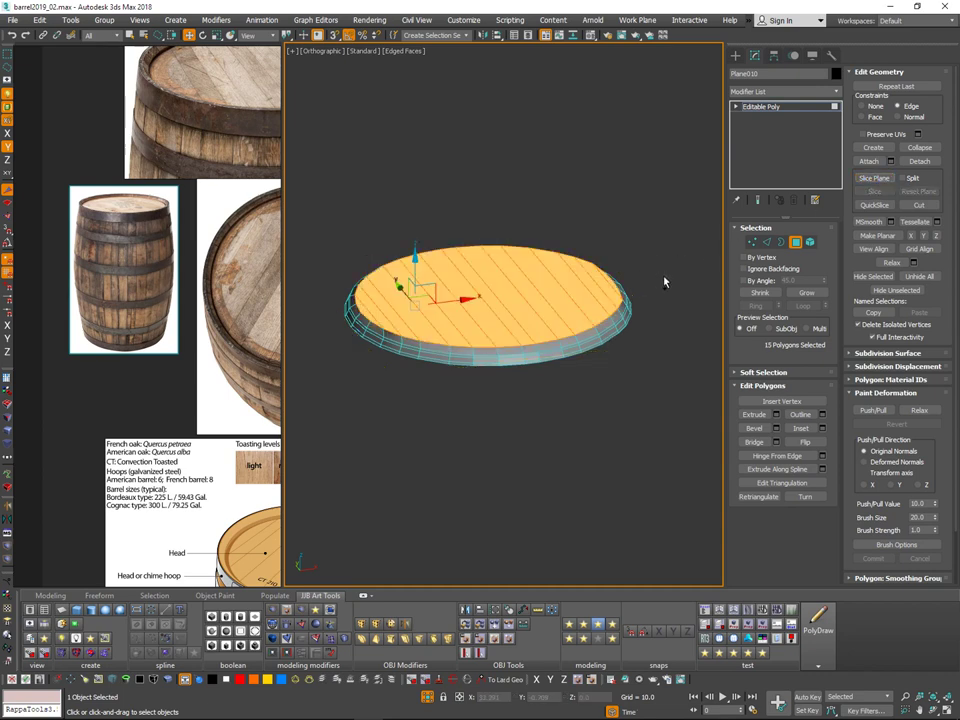
Step: Grow the top face selection over the chamfer and slice it horizontally just below the face, at Z about -0.311
left_click(806, 293)
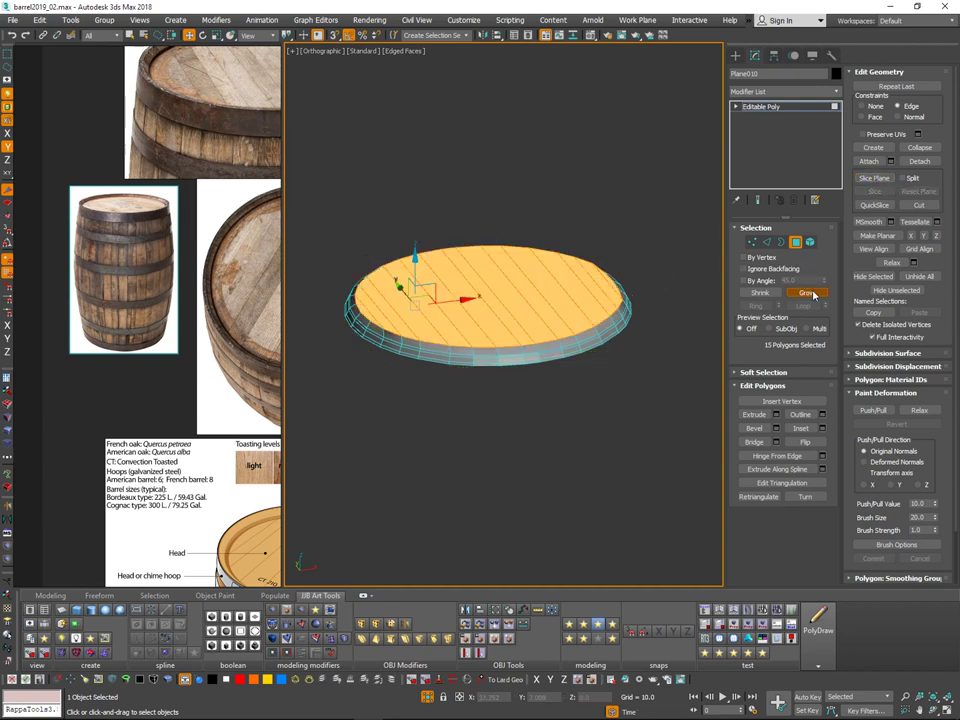
left_click(872, 205)
left_click(874, 178)
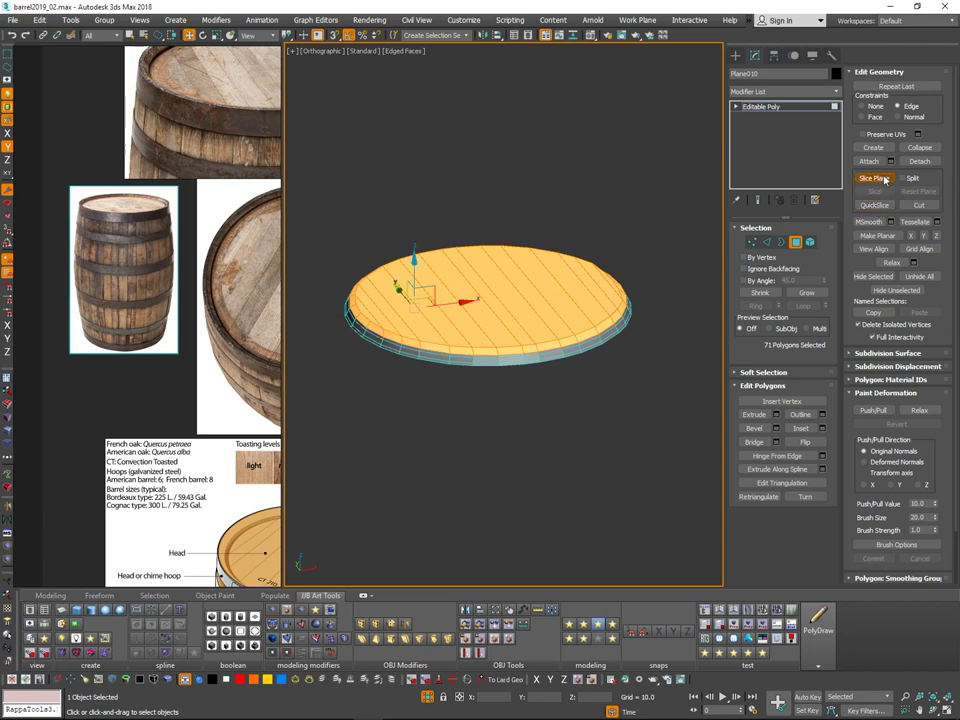
scroll(476, 240, "up", 3)
left_click_drag(476, 239, 476, 250)
key("f")
middle_click_drag(485, 264, 599, 300)
scroll(560, 268, "up", 3)
left_click_drag(600, 301, 602, 296)
middle_click_drag(604, 294, 523, 448, "alt")
scroll(620, 434, "down", 3)
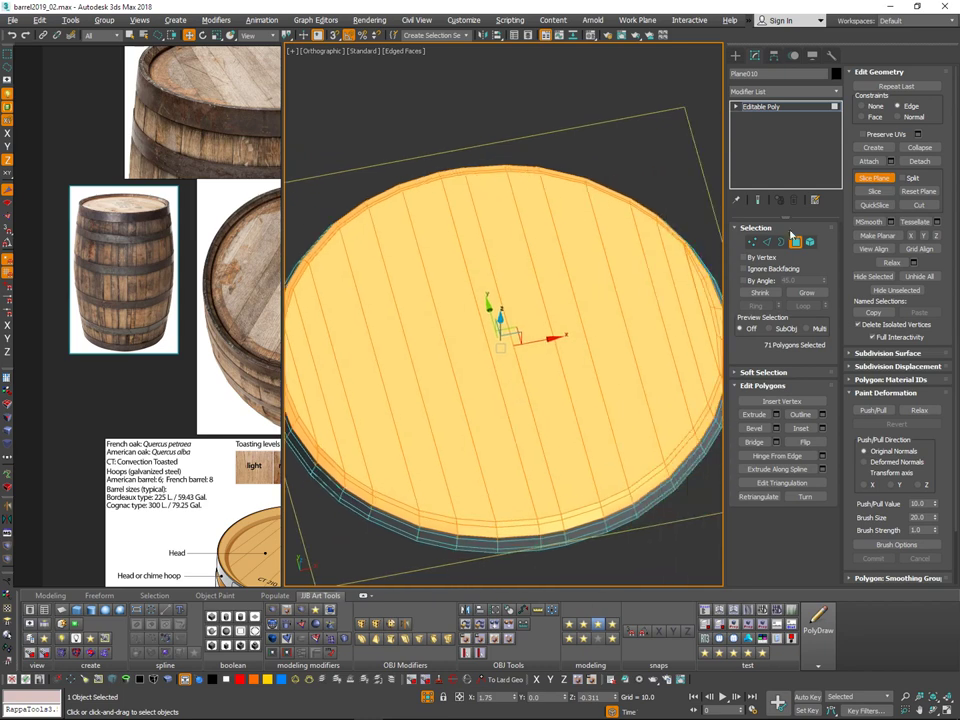
left_click(875, 191)
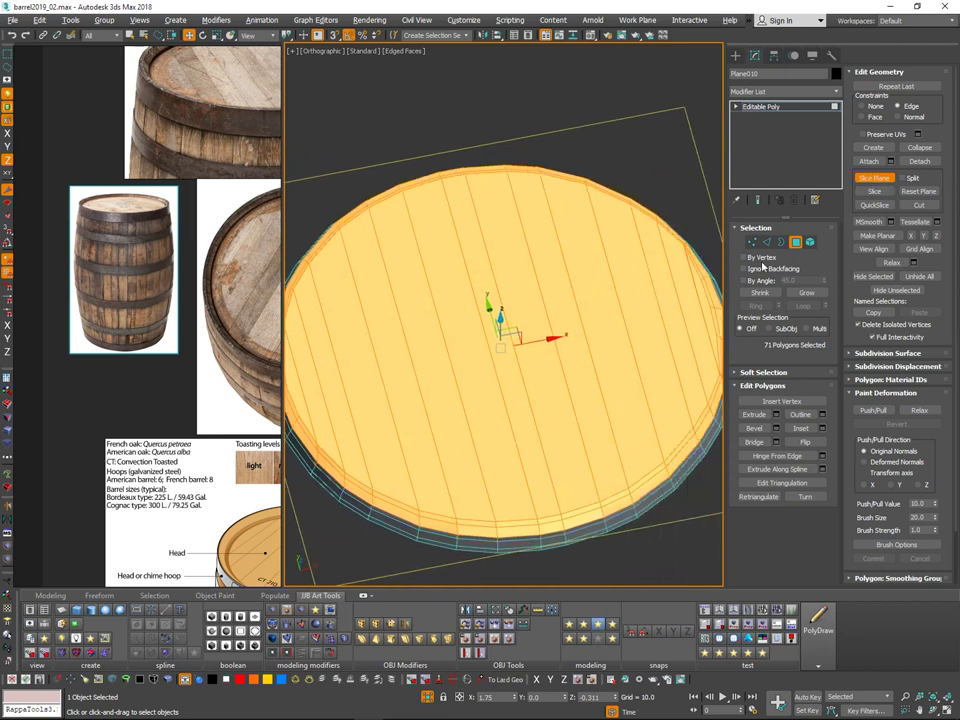
middle_click_drag(586, 312, 648, 246)
left_click(877, 181)
Step: Clear the polygon selection and examine the sliced loop around the head's upper rim up close
middle_click_drag(600, 317, 566, 463)
scroll(561, 330, "down", 3)
left_click(566, 463)
middle_click_drag(512, 368, 571, 389)
scroll(516, 377, "up", 3)
key("ctrl+q")
key("ctrl+q")
Step: Ring-select the crosswise edges of one central plank and connect them with 2 segments, pinch 82 and slide 0
middle_click_drag(596, 484, 540, 302, "alt")
left_click_drag(521, 246, 526, 275)
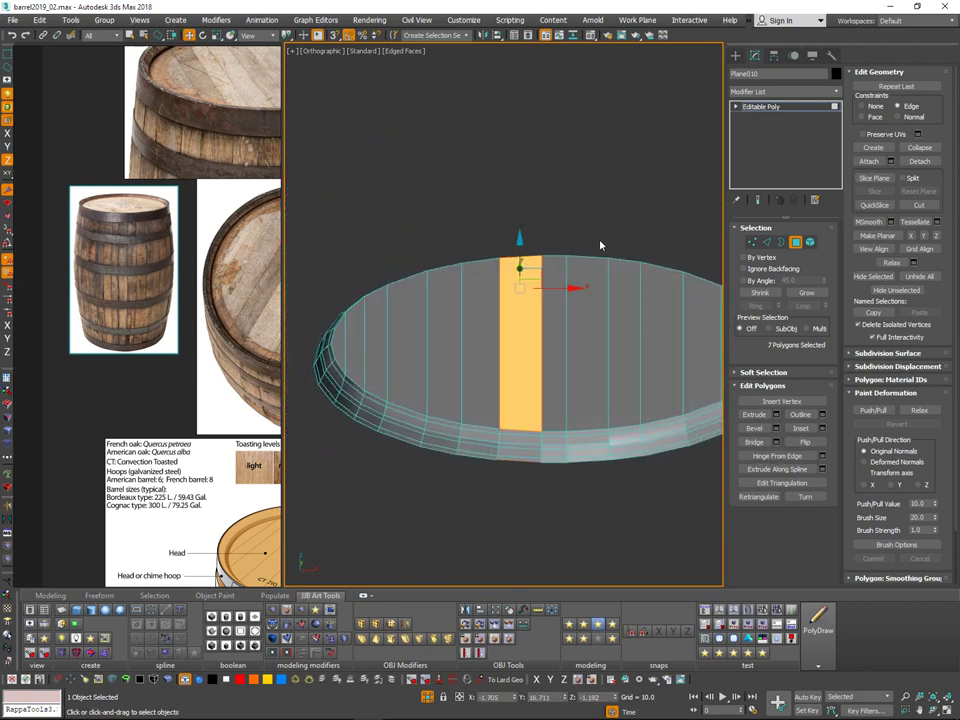
key("2")
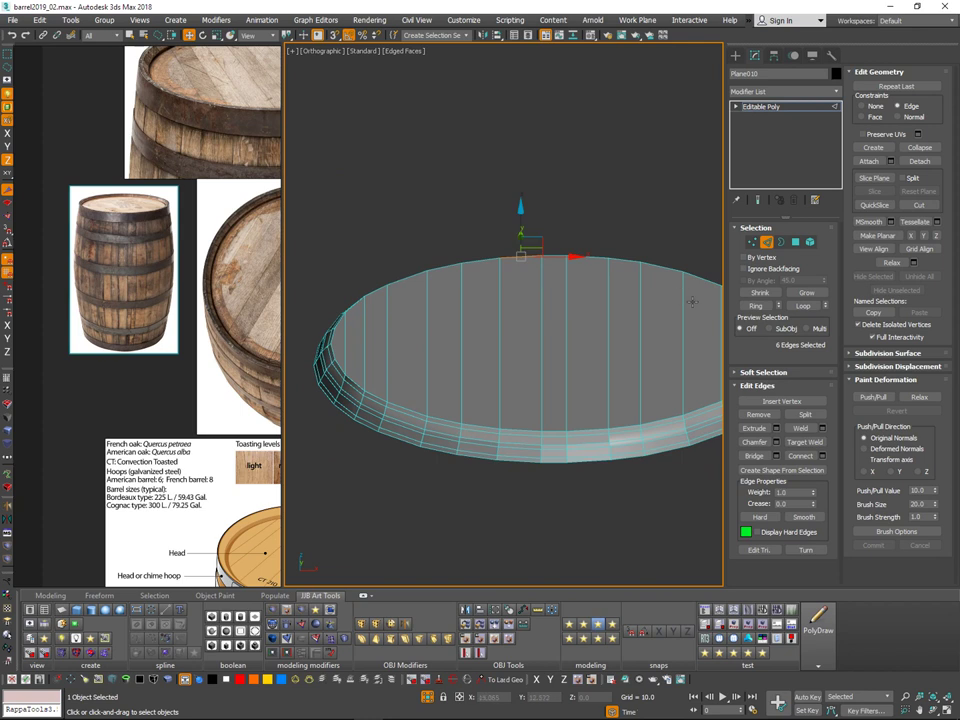
key("alt+r")
left_click(823, 455)
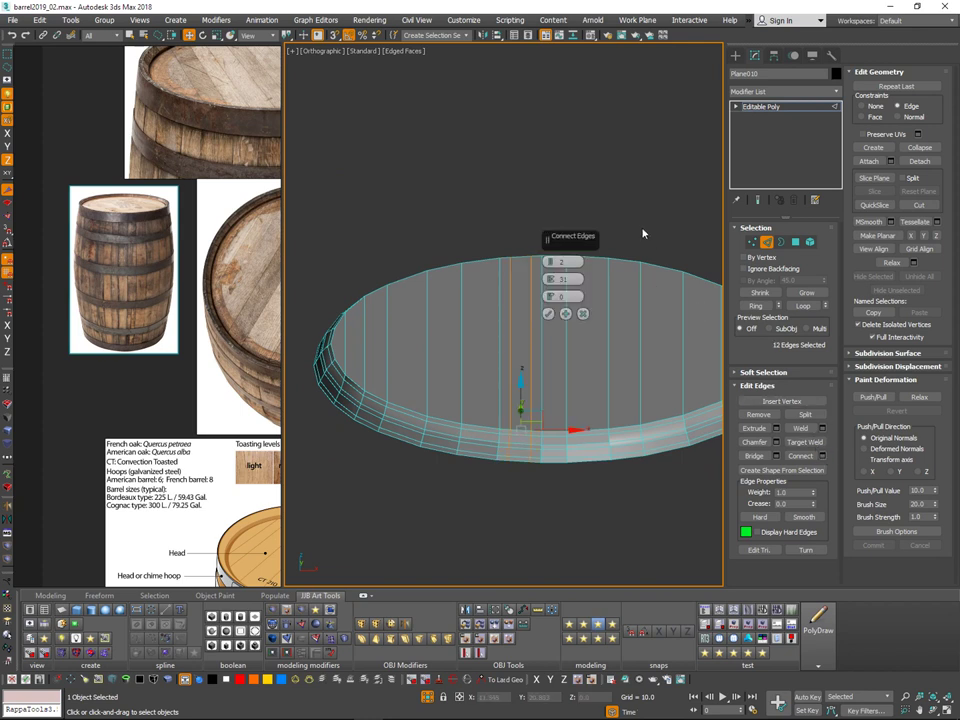
left_click_drag(553, 261, 567, 155)
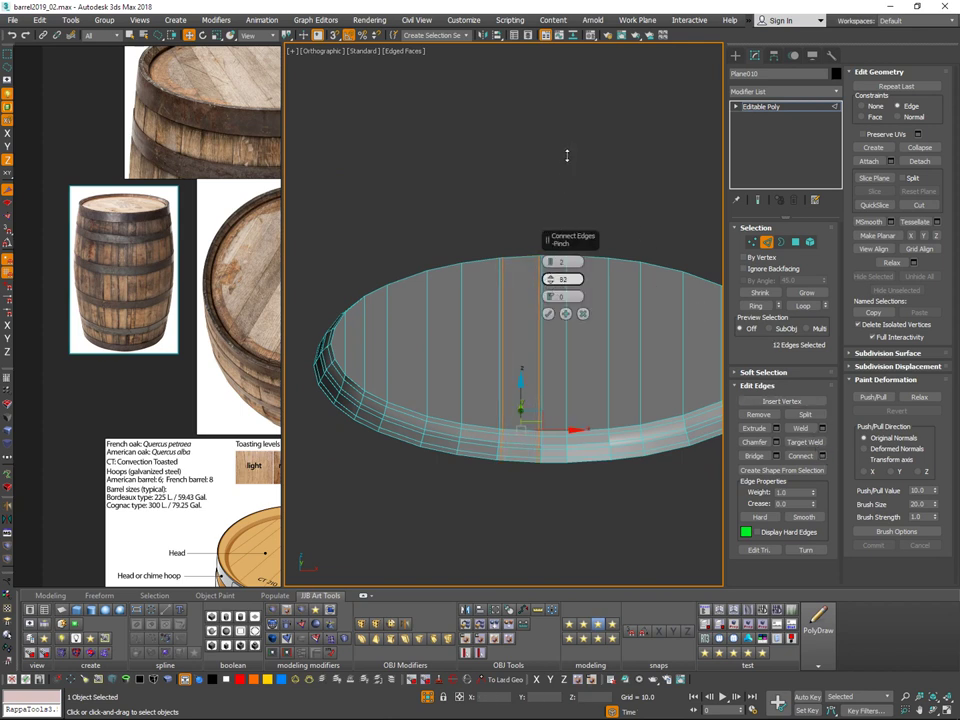
Step: Try connecting the crosswise edges of the neighbouring planks as well, using 2 segments, pinch 82 and slide 0
key("q")
middle_click_drag(555, 438, 551, 446)
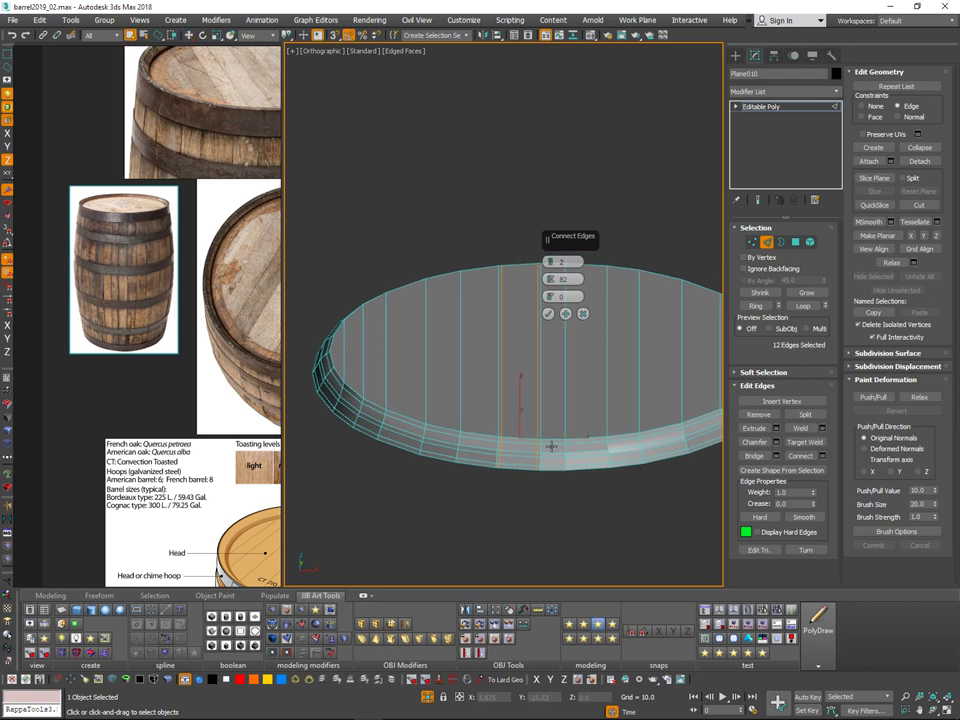
key("alt+r")
left_click(605, 414, "ctrl")
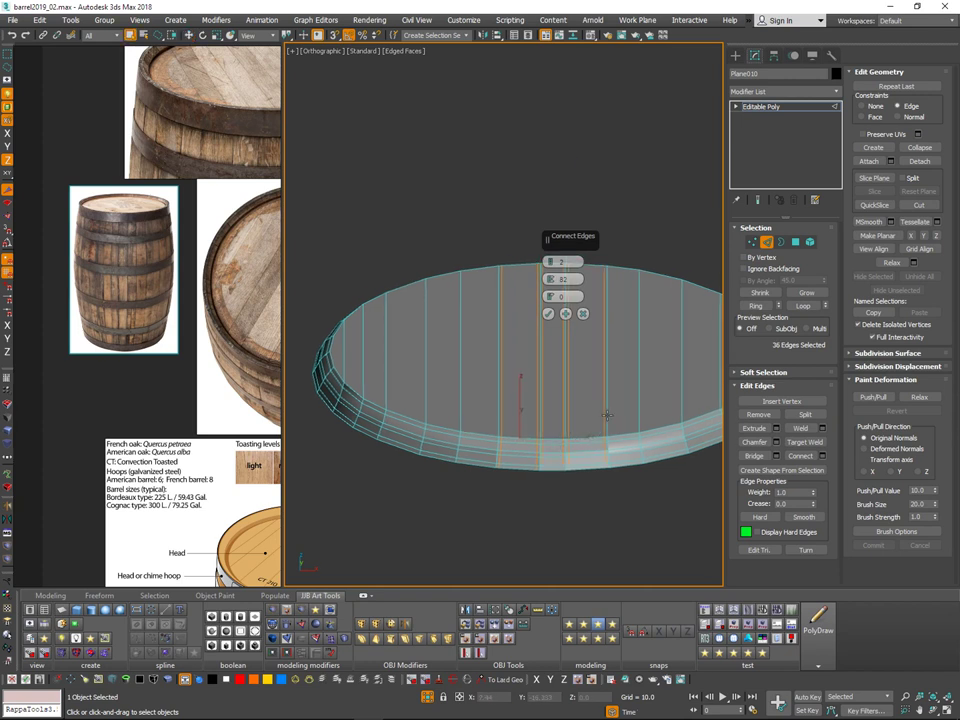
left_click(628, 434, "ctrl")
key("alt+r")
left_click(660, 431, "ctrl")
key("alt+r")
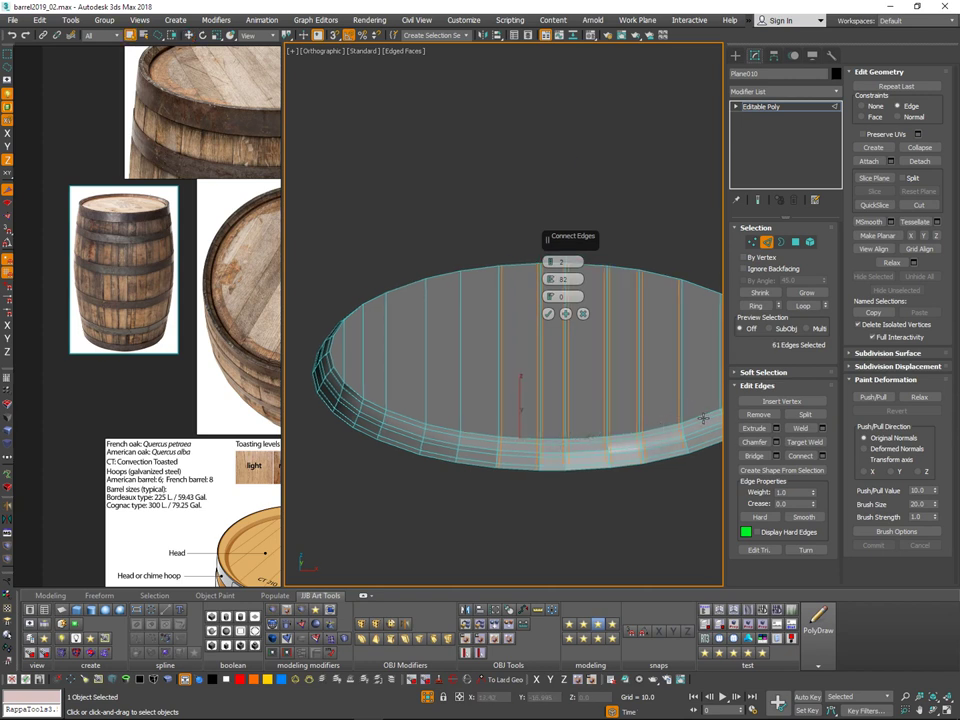
key("alt+r")
middle_click_drag(684, 391, 736, 403, "alt")
middle_click_drag(736, 403, 621, 420)
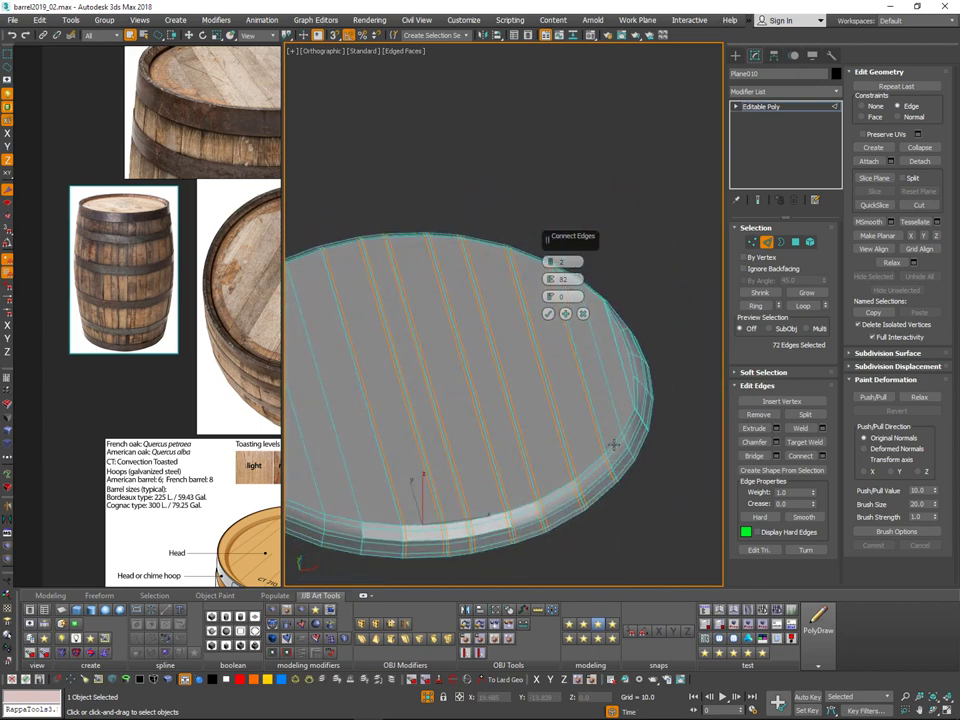
left_click(623, 441, "ctrl")
middle_click_drag(694, 410, 792, 362)
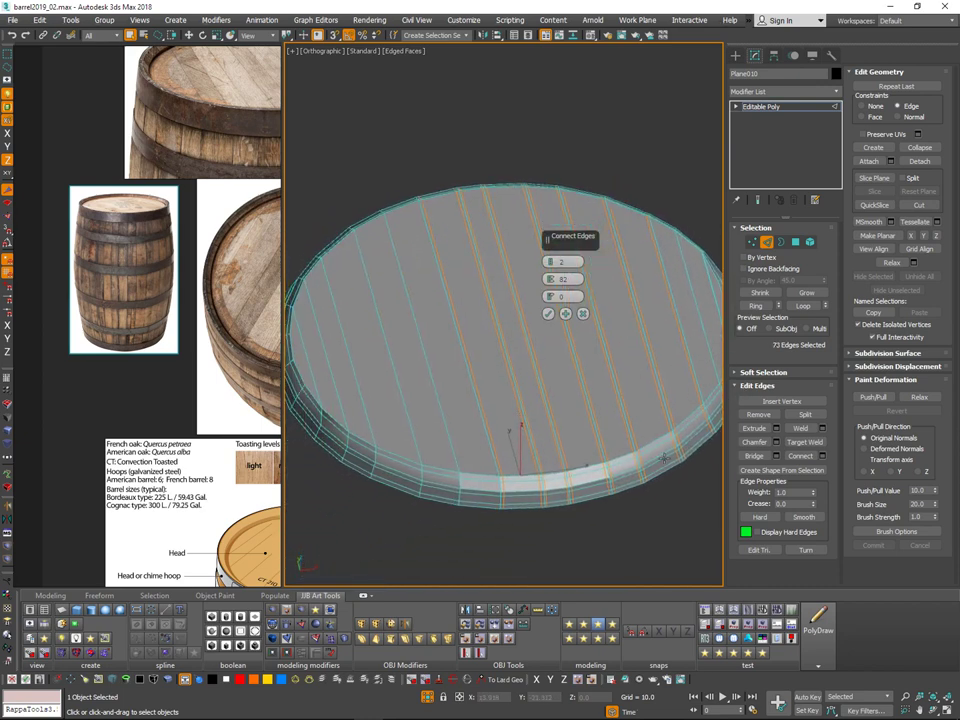
middle_click_drag(664, 458, 661, 463)
left_click(643, 489)
left_click(641, 506)
Step: Preview the smoothed head, then insert SwiftLoop support loops on both sides of a plank seam near the front rim
key("ctrl+q")
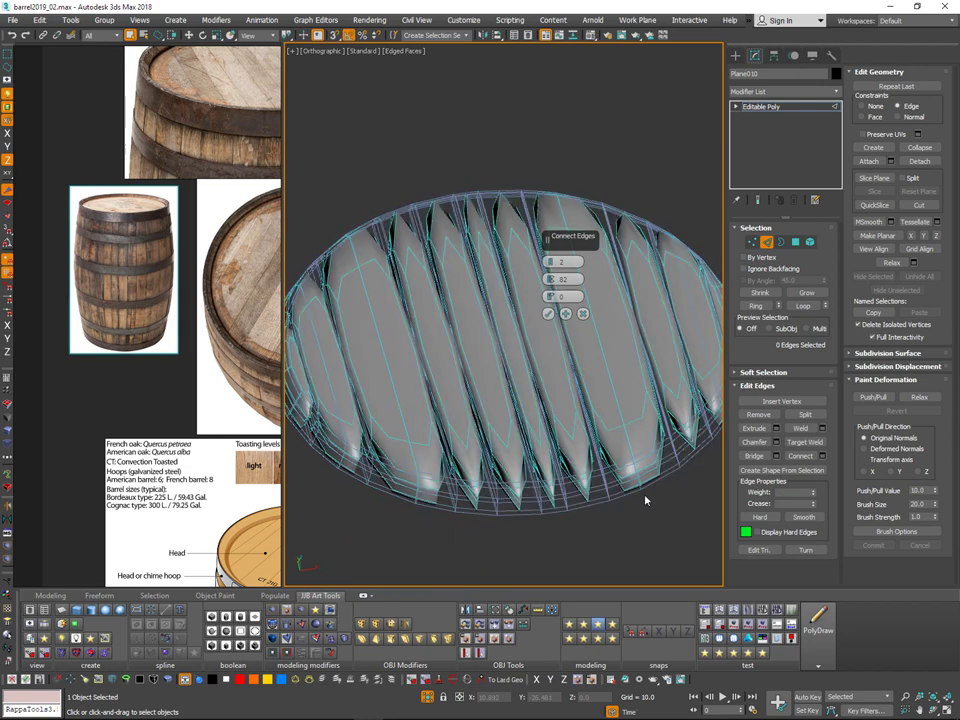
key("ctrl+q")
key("ctrl+q")
left_click(638, 489)
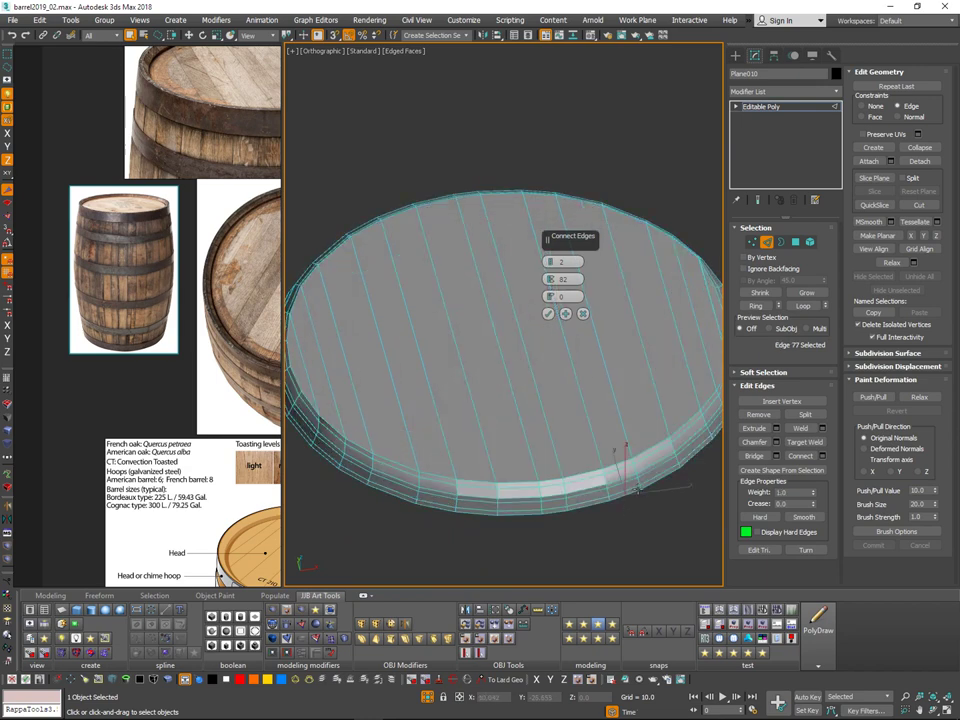
scroll(638, 491, "up", 5)
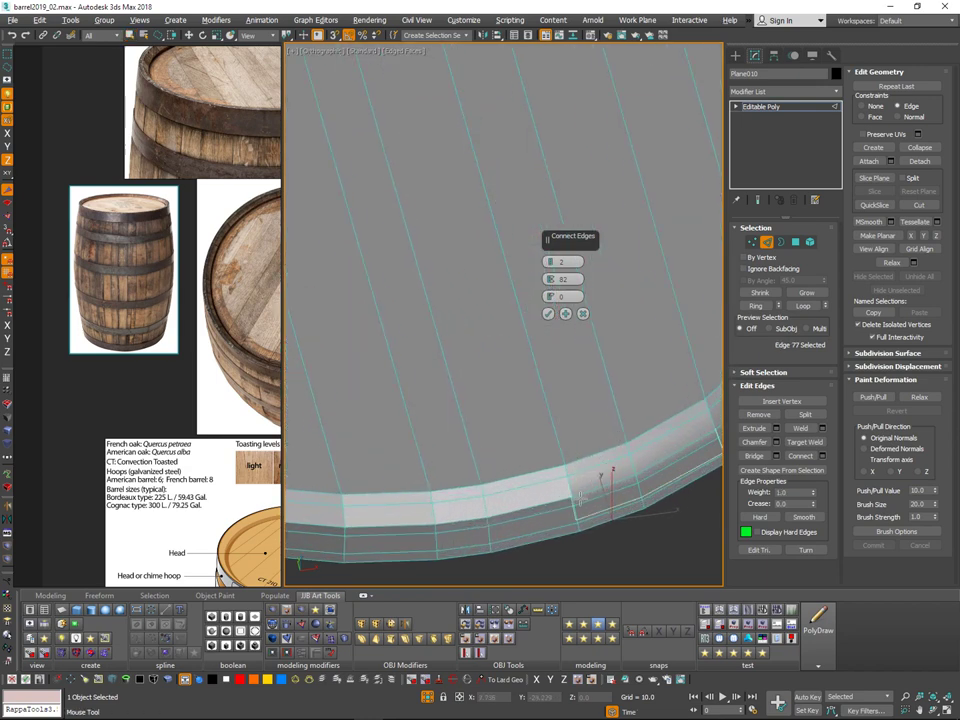
left_click(569, 503)
left_click(563, 496)
Step: Insert SwiftLoop support loops beside the following plank seams toward the outer side of the head, checking the smoothed preview
middle_click_drag(716, 420, 571, 450)
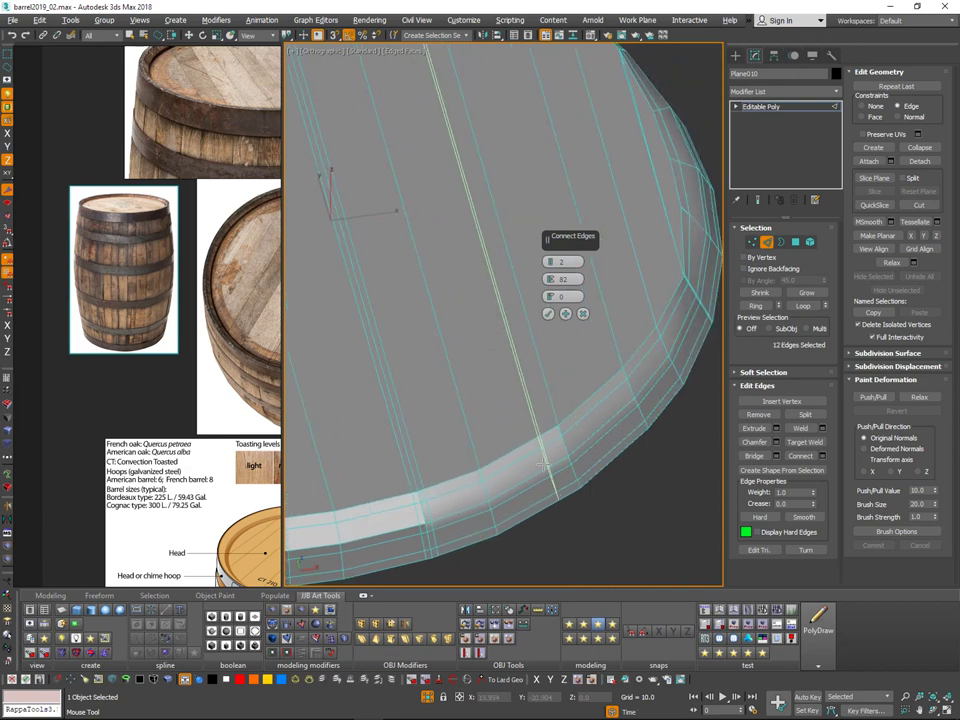
left_click(562, 463)
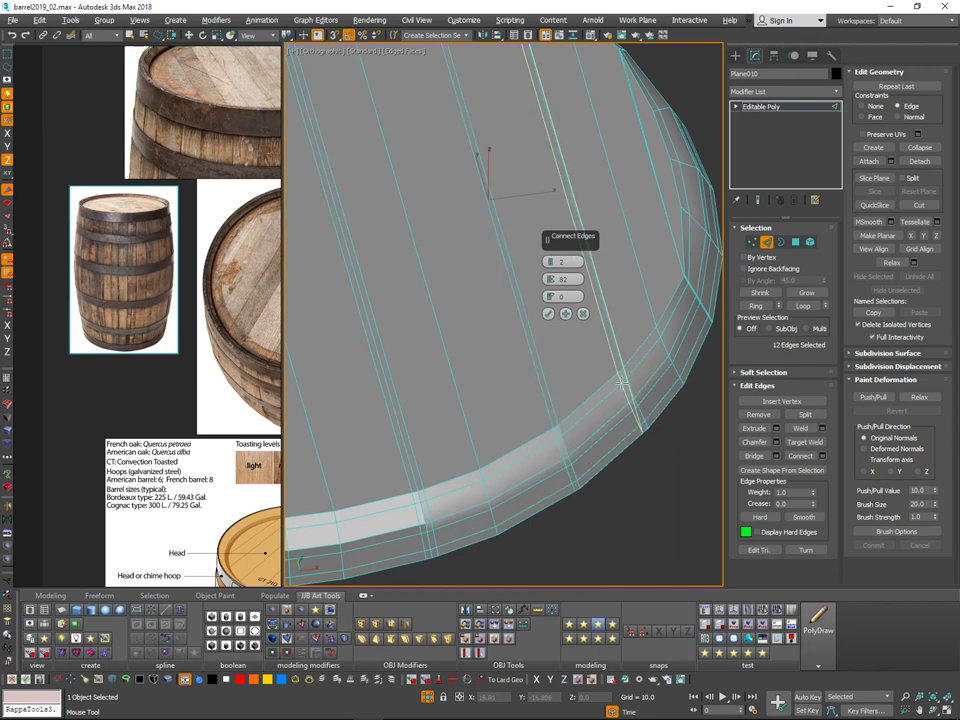
left_click(622, 384)
key("ctrl+q")
key("ctrl+q")
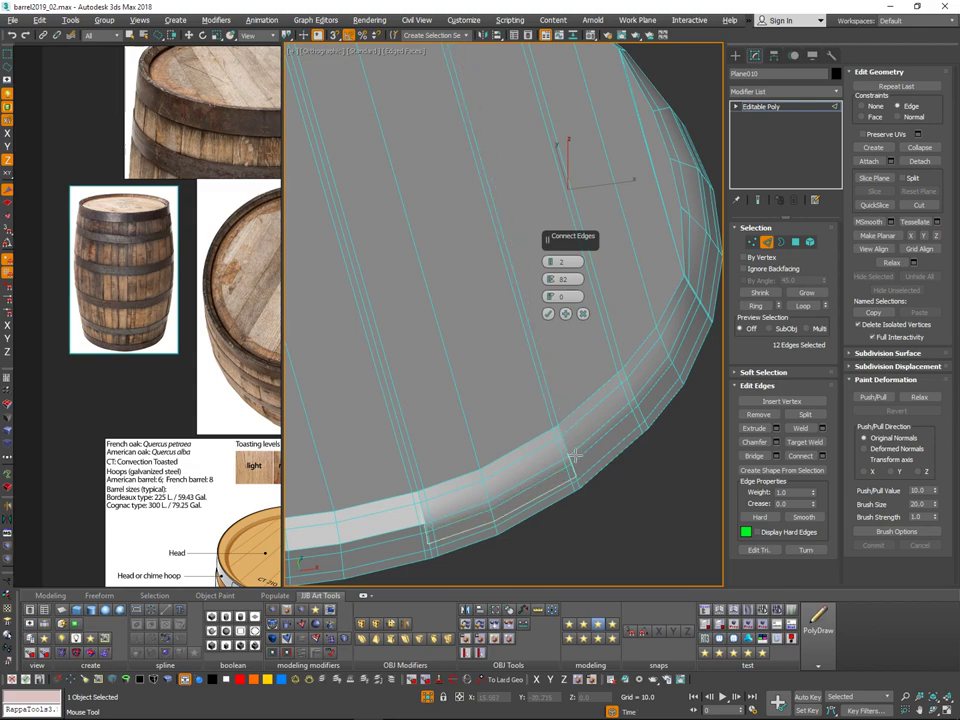
left_click(575, 451)
Step: Examine the smoothed head from above and compare the seams with and without added support loops
key("ctrl+q")
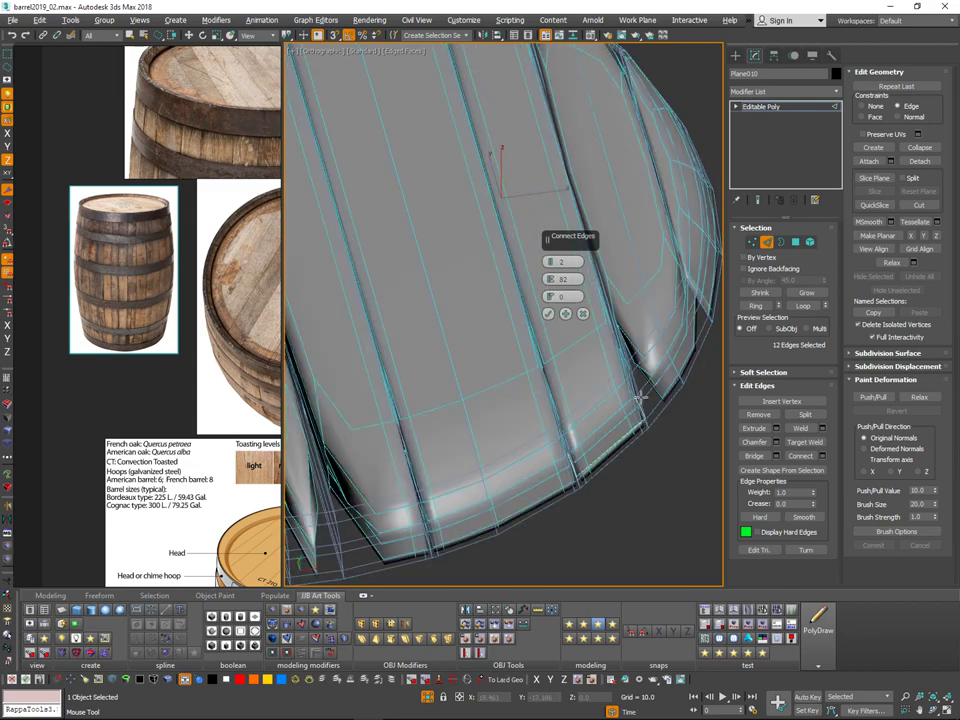
middle_click_drag(644, 400, 604, 482, "alt")
scroll(599, 495, "down", 9)
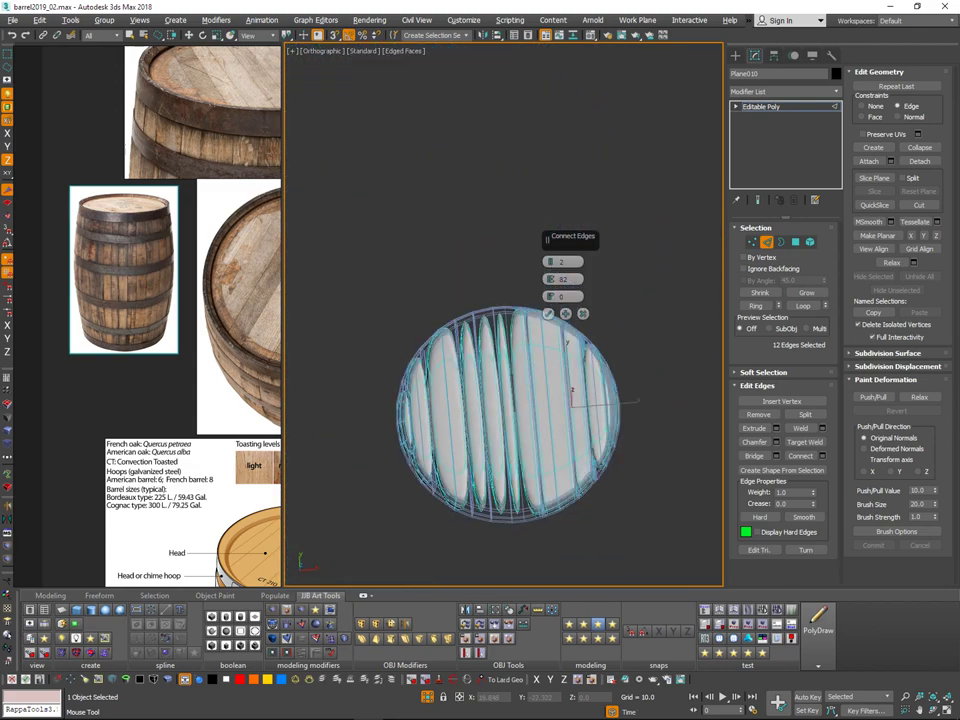
scroll(600, 496, "up", 6)
key("ctrl+q")
middle_click_drag(656, 349, 604, 312)
scroll(557, 436, "up", 4)
key("ctrl+q")
key("ctrl+q")
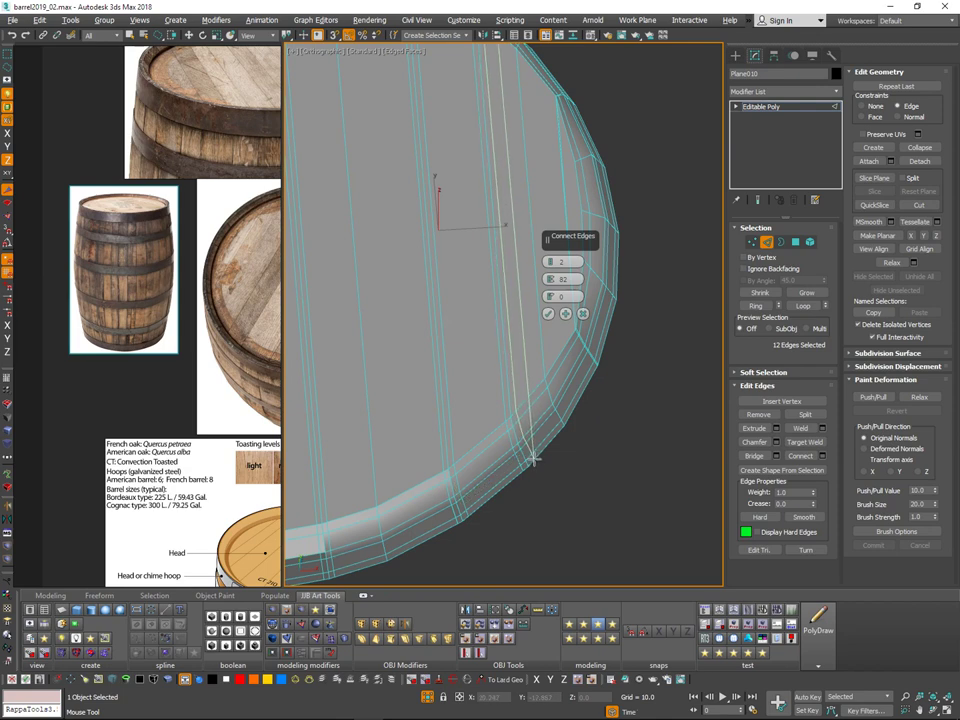
Step: Insert SwiftLoop support loops on the outermost planks beside the rim, toggling the smoothed preview to check them
left_click(533, 458)
key("ctrl+q")
key("ctrl+q")
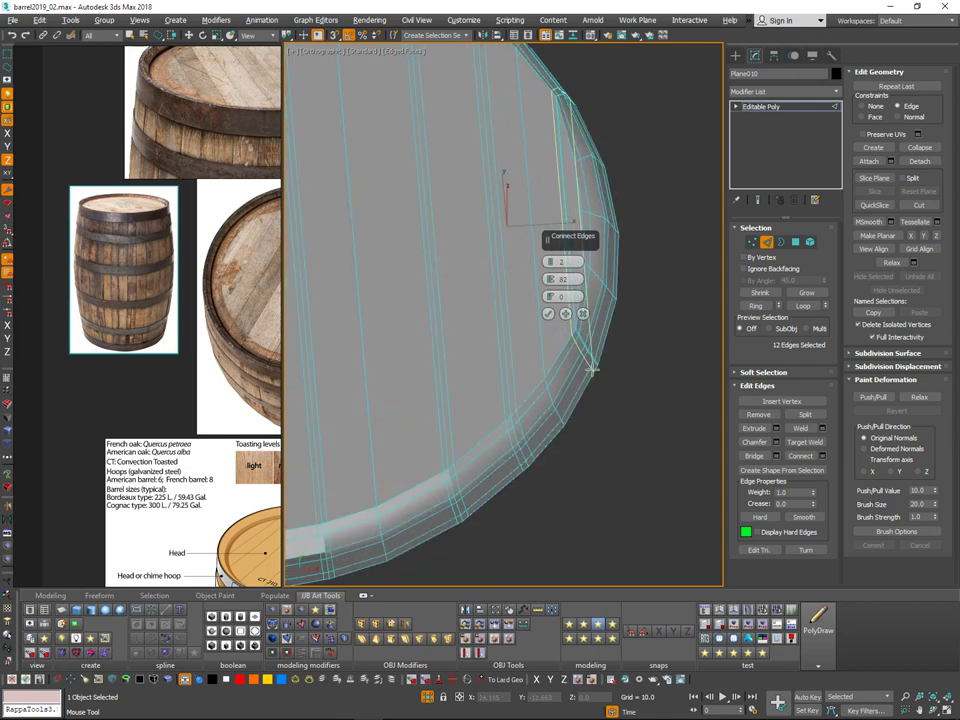
left_click(593, 371)
middle_click_drag(614, 319, 591, 363)
key("ctrl+q")
key("ctrl+q")
Step: Examine the whole head and its far end, comparing the smoothed and unsmoothed planks
middle_click_drag(591, 363, 626, 407)
scroll(607, 347, "down", 5)
key("ctrl+q")
middle_click_drag(619, 360, 601, 414)
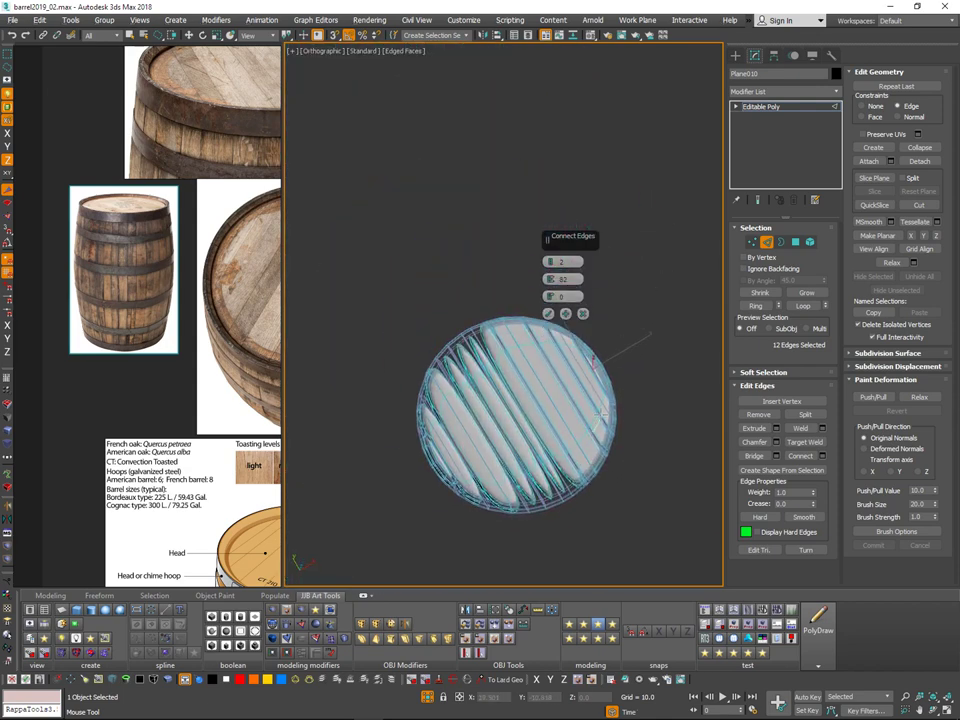
key("ctrl+q")
scroll(476, 292, "up", 3)
middle_click_drag(476, 292, 489, 287, "alt")
scroll(531, 219, "up", 3)
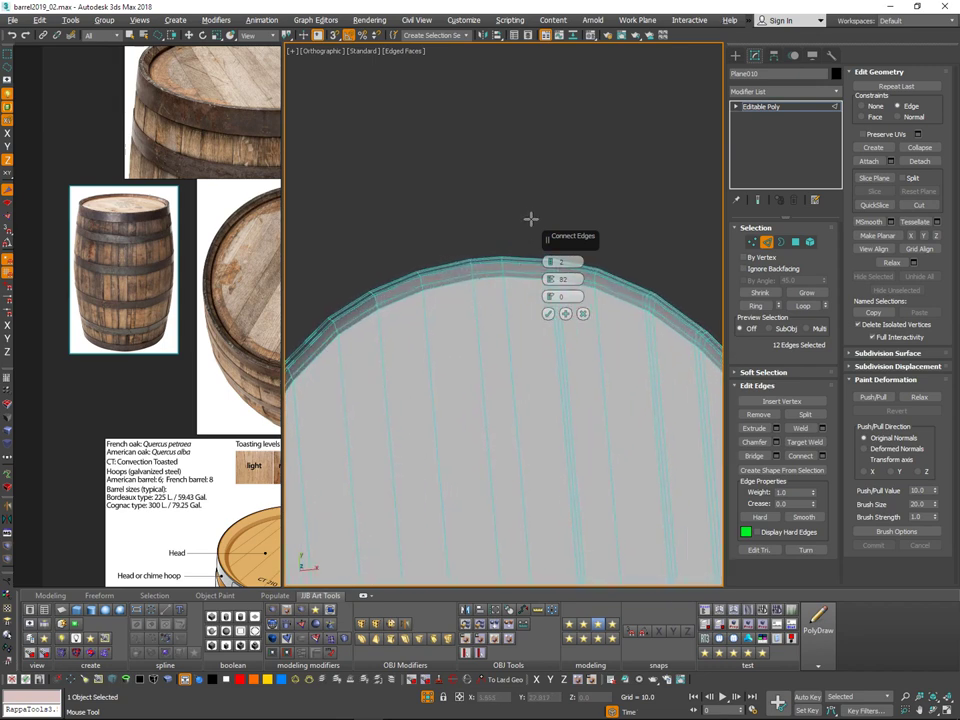
middle_click_drag(531, 219, 486, 231)
key("ctrl+q")
key("ctrl+q")
key("ctrl+q")
key("ctrl+q")
key("ctrl+q")
key("ctrl+q")
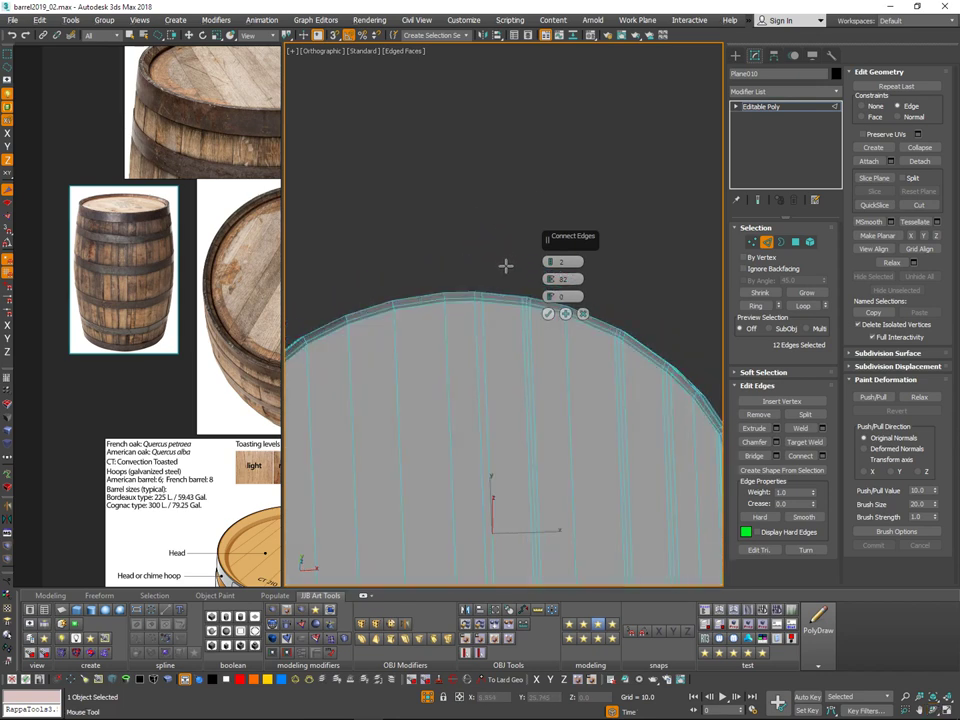
Step: Insert a SwiftLoop support loop beside the central plank seam at the head's far end and check the smoothed preview
left_click(502, 271)
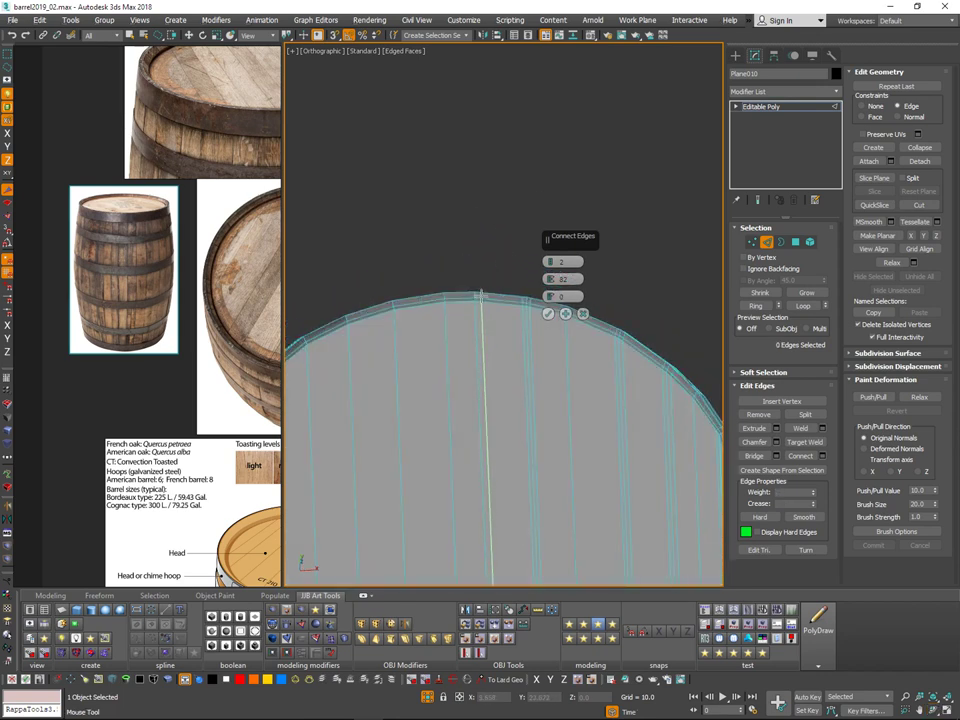
left_click(481, 296)
key("ctrl+q")
key("ctrl+q")
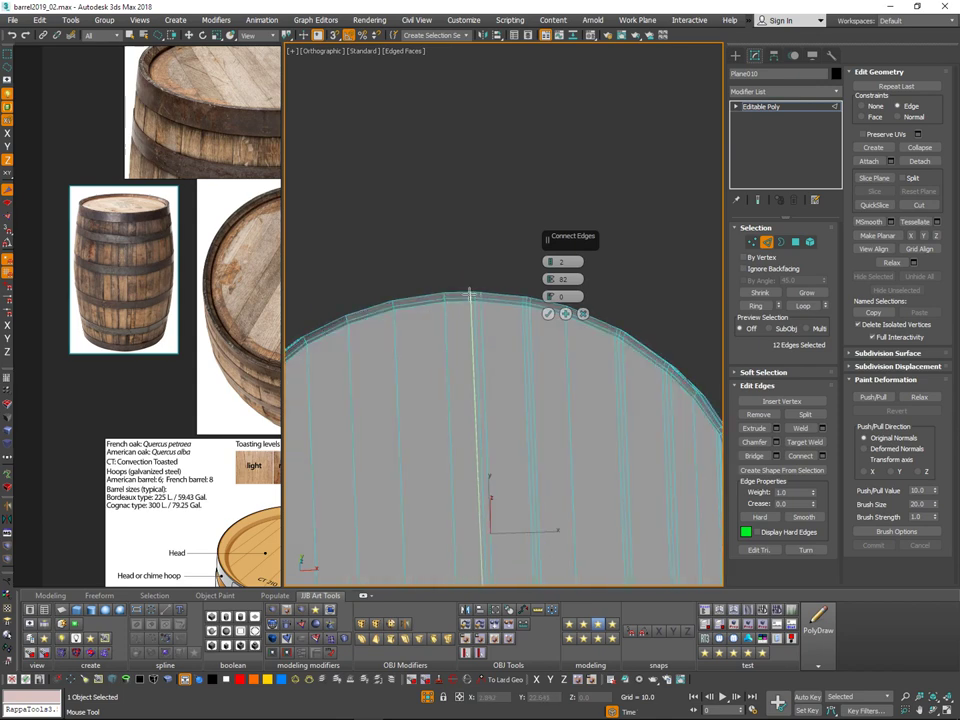
Step: Select the crosswise edges of the adjacent narrow central plank and connect them with 2 segments, pinch 65 and slide 0
right_click(471, 290)
left_click_drag(461, 270, 457, 308)
middle_click_drag(489, 266, 482, 192)
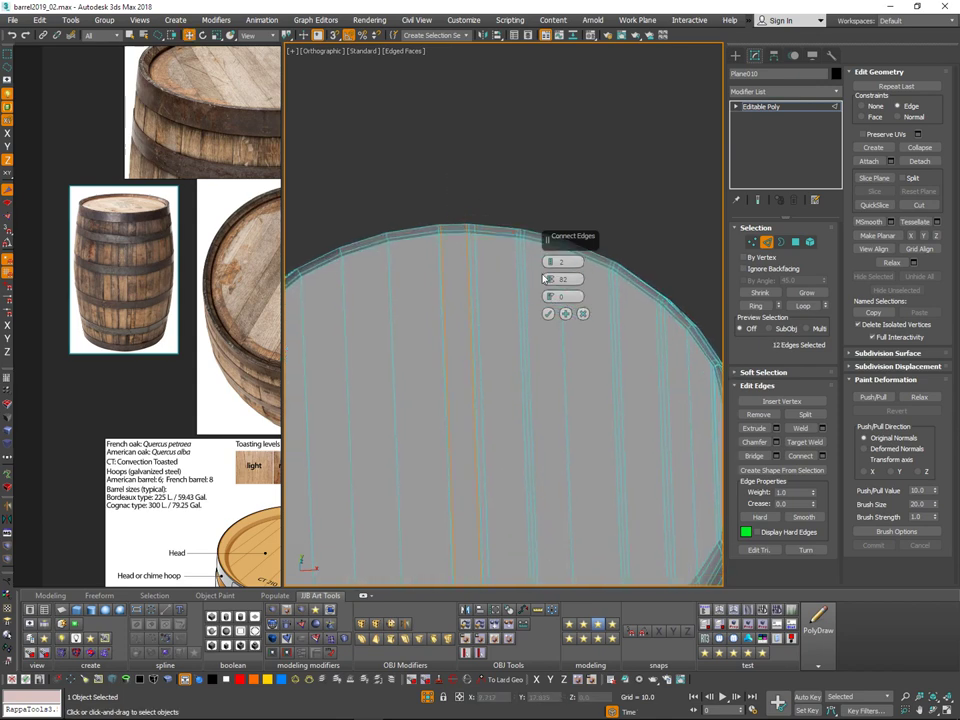
left_click(548, 315)
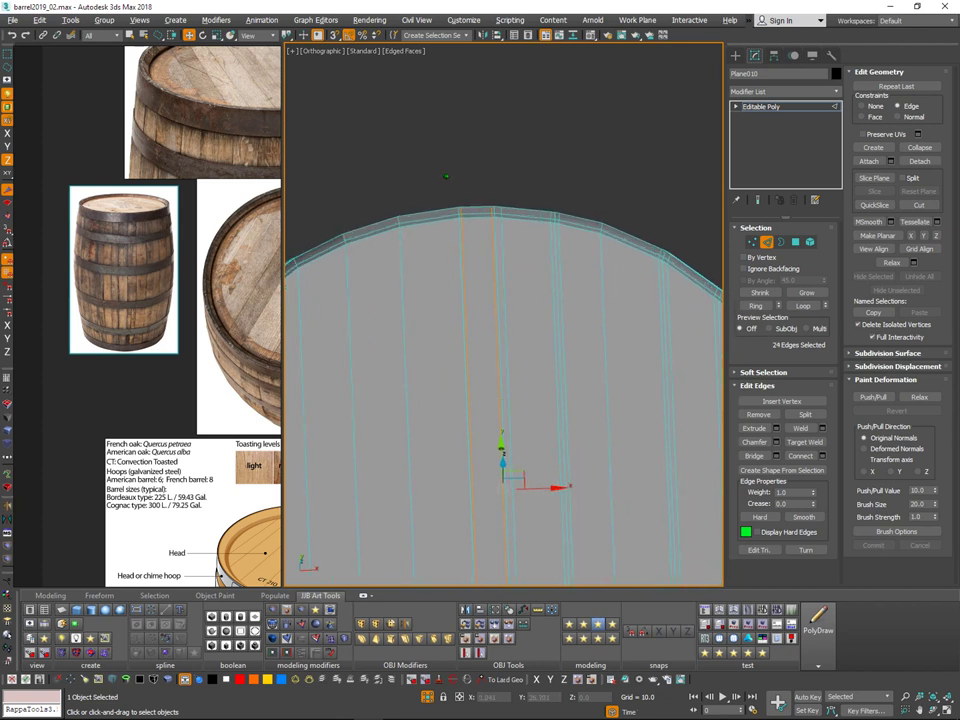
key("ctrl+z")
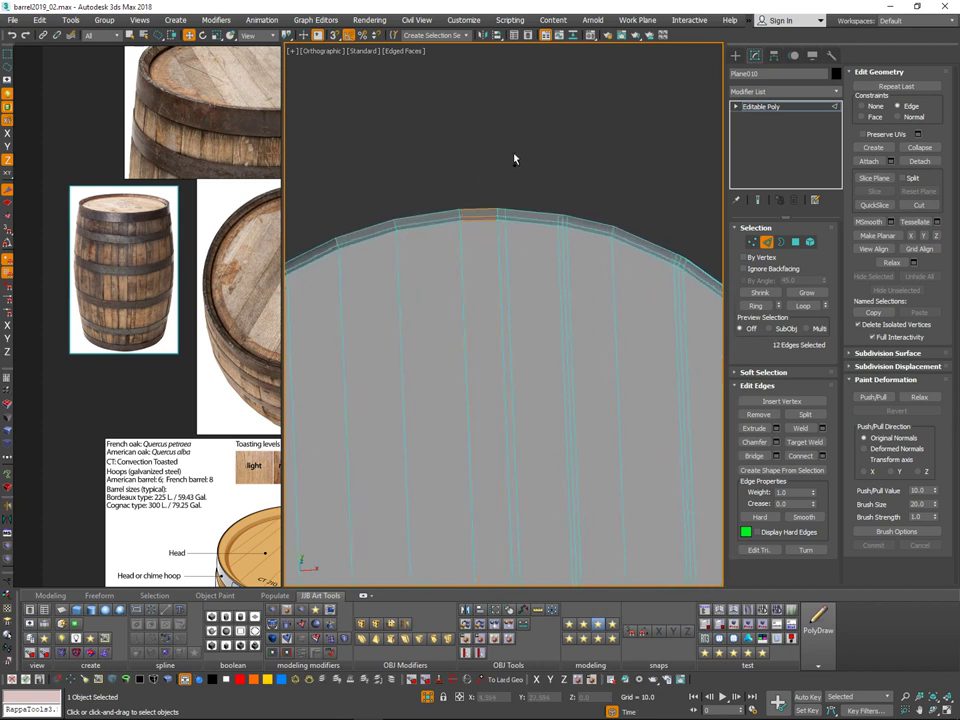
left_click(822, 456)
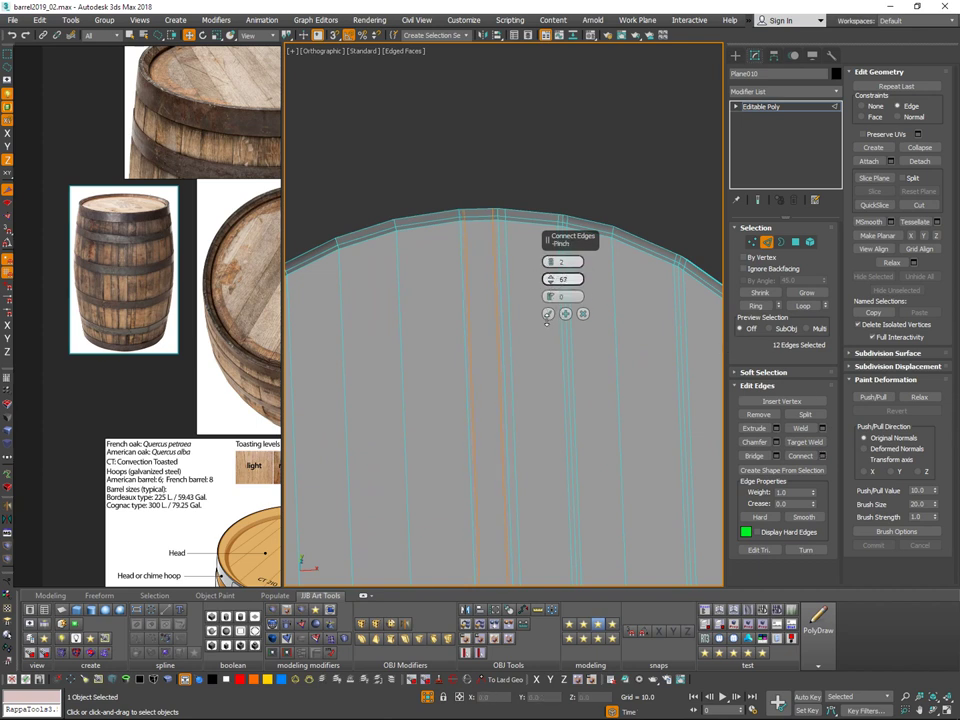
left_click(564, 313)
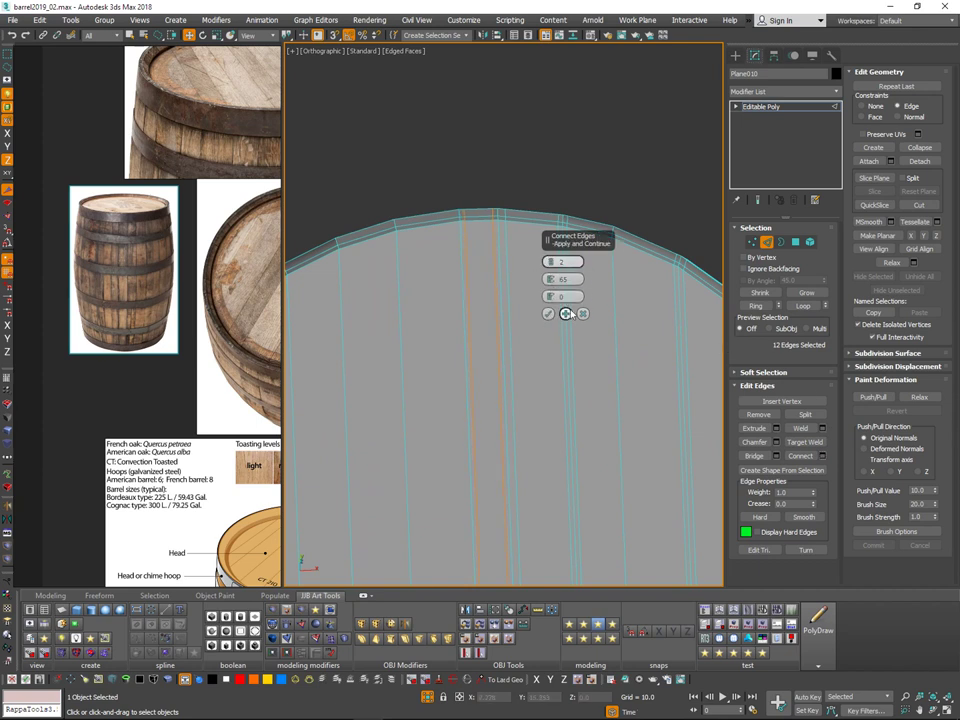
Step: Ring-select the crosswise edges of the next unsupported plank outward and connect them with 2 segments and pinch 65
left_click(478, 190)
left_click_drag(430, 269, 432, 265)
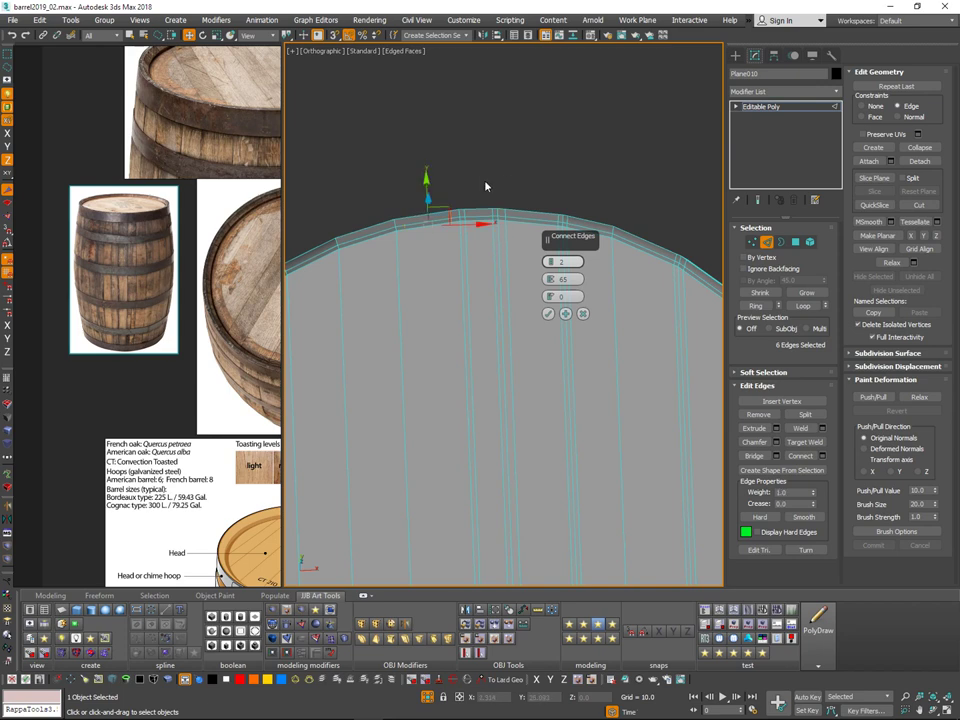
key("Delete")
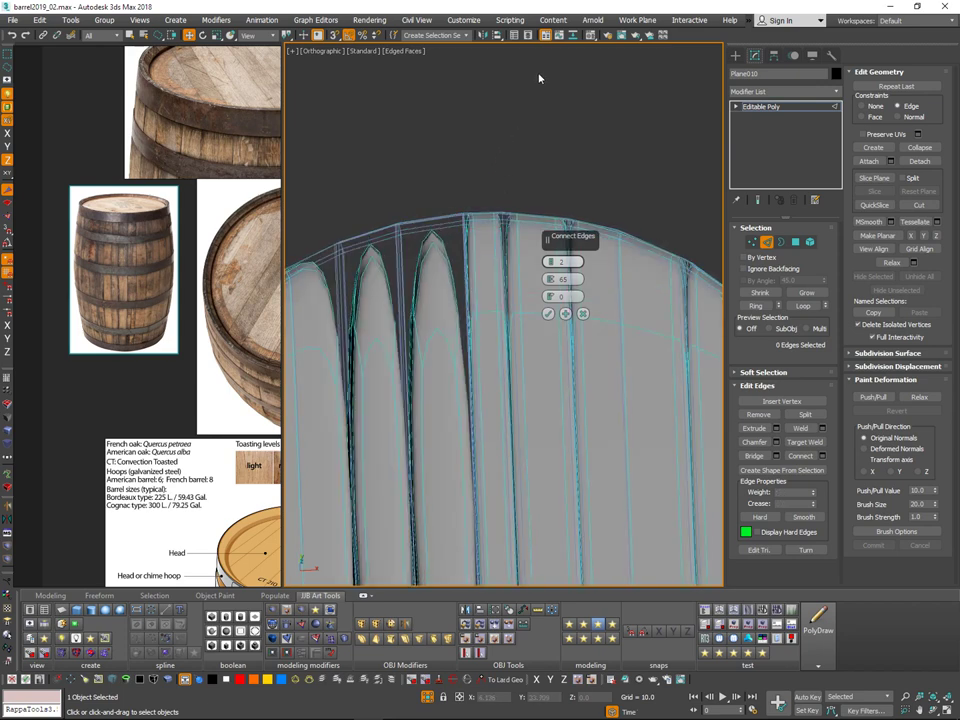
left_click_drag(462, 176, 456, 240)
key("alt+r")
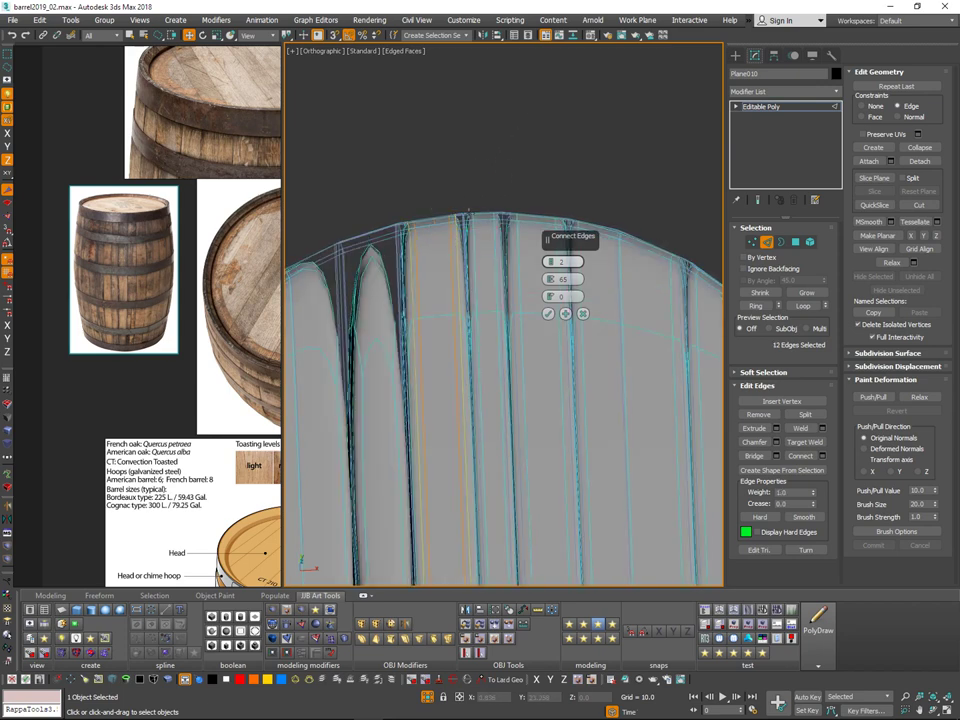
left_click(566, 316)
Step: Ring-select the crosswise edges of the following narrow plank and connect them with 2 segments and pinch 70
middle_click_drag(442, 158, 471, 108)
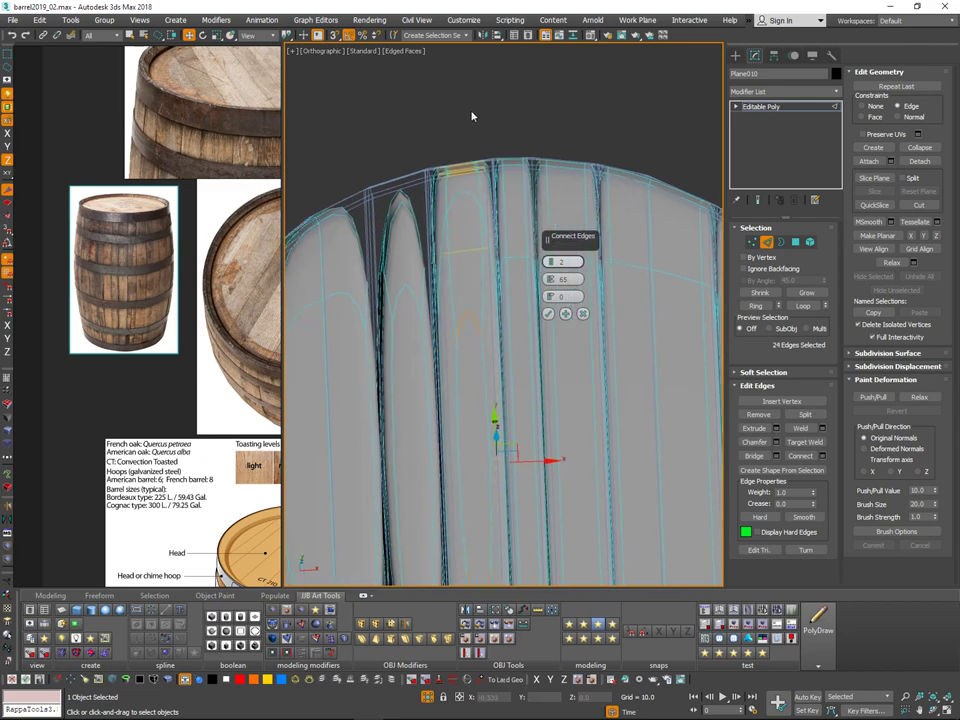
left_click(471, 112)
left_click_drag(400, 165, 410, 211)
middle_click_drag(410, 214, 449, 156)
scroll(428, 154, "down", 7)
key("alt+r")
scroll(440, 196, "up", 6)
key("ctrl+q")
key("ctrl+q")
key("ctrl+q")
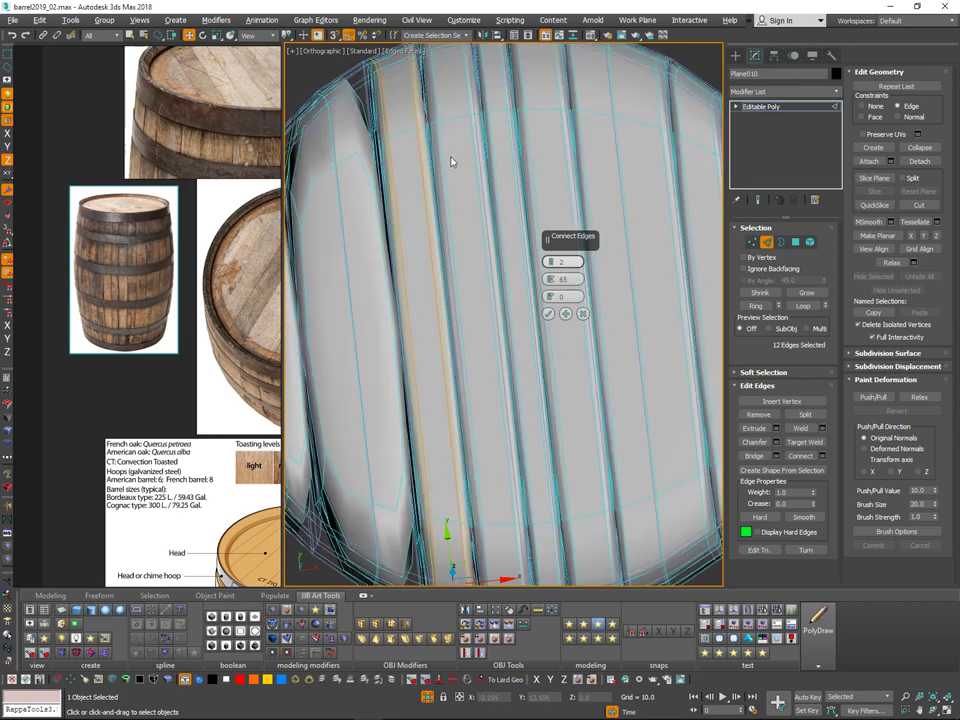
middle_click_drag(470, 315, 480, 340, "alt")
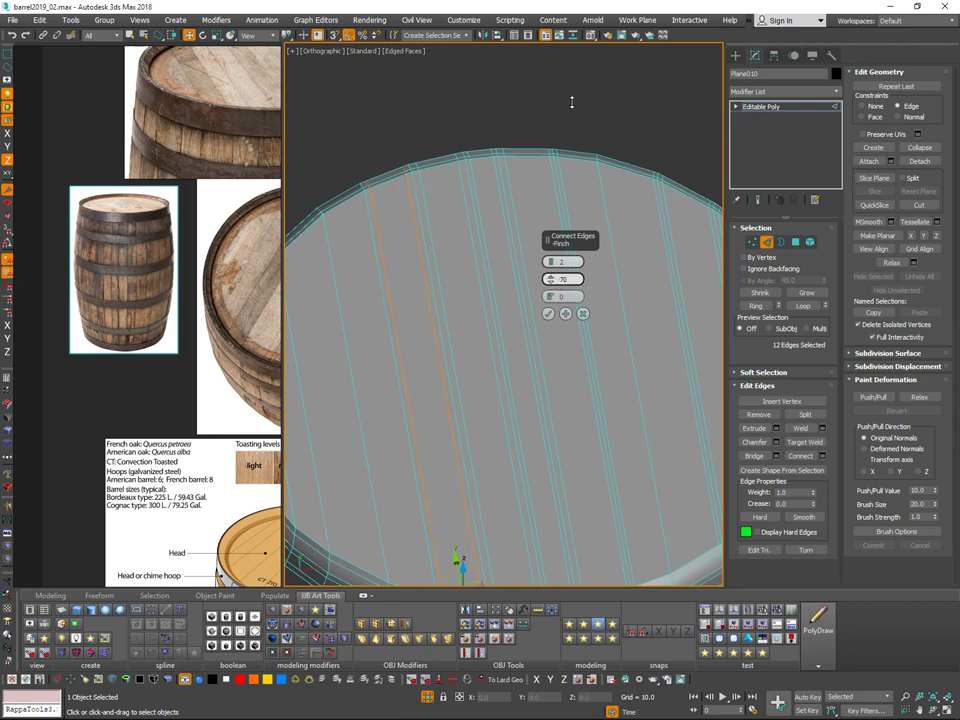
left_click(566, 316)
Step: Insert a SwiftLoop support loop close beside the next unsupported plank seam outward, redoing the placement once
middle_click_drag(480, 258, 478, 291, "alt")
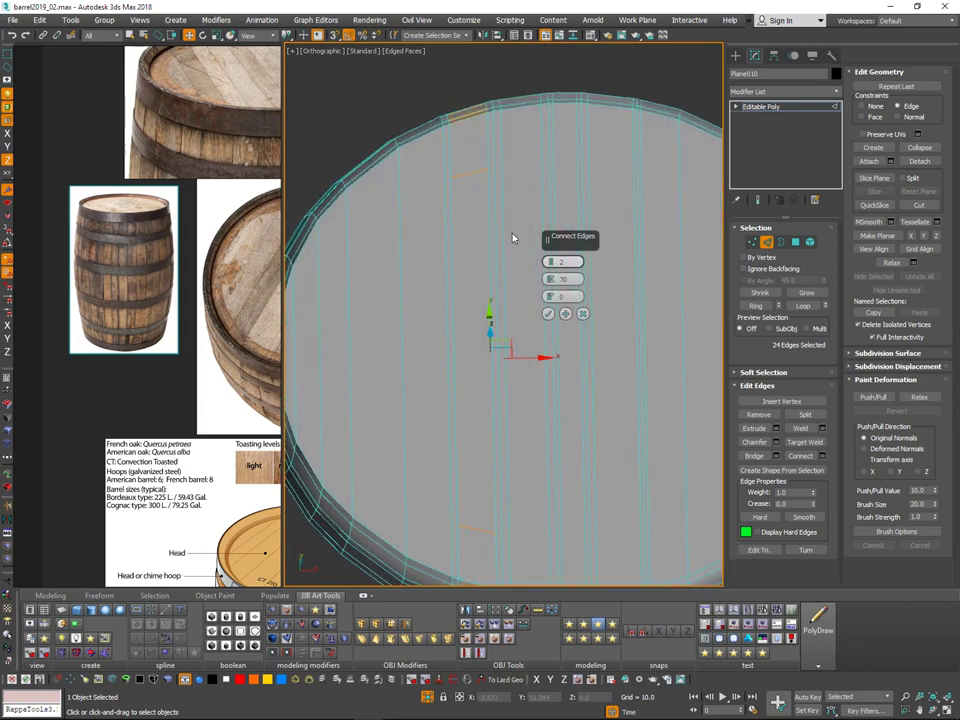
mouse_move(504, 365)
middle_mouse_down("alt")
mouse_move(518, 357)
mouse_move(510, 351)
middle_mouse_up("alt")
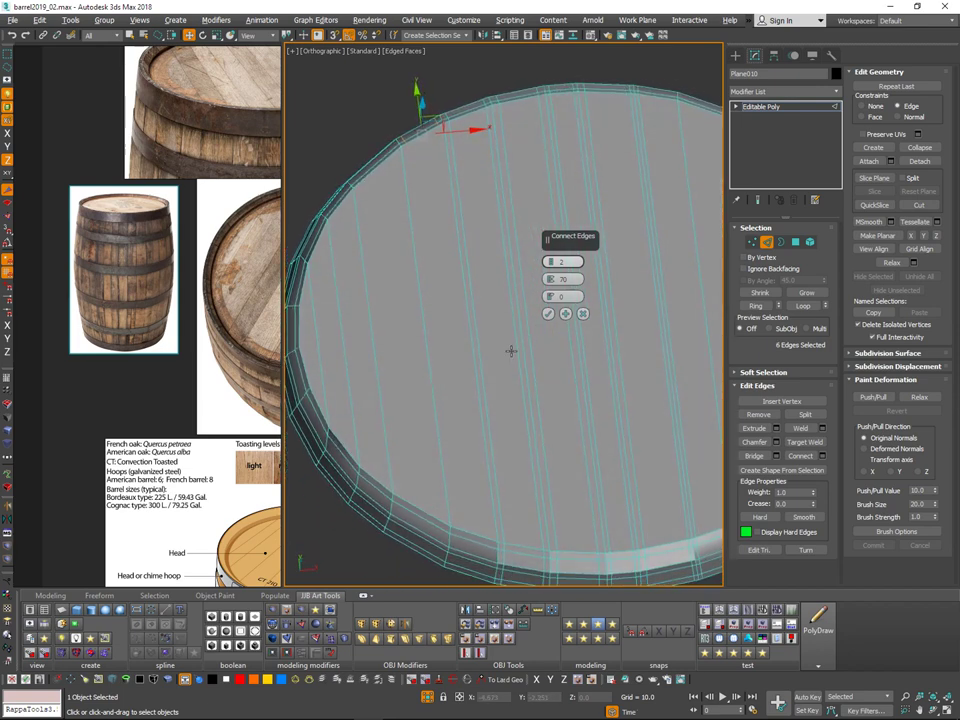
key("alt+x")
key("alt+x")
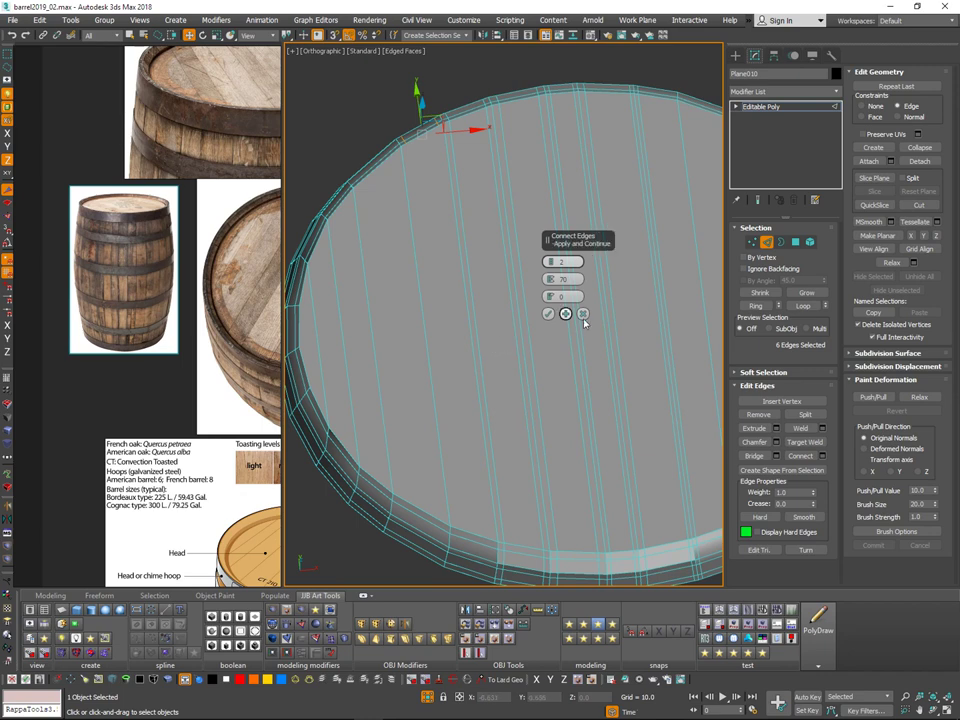
mouse_move(453, 368)
middle_mouse_down()
mouse_move(441, 392)
mouse_move(449, 375)
middle_mouse_up()
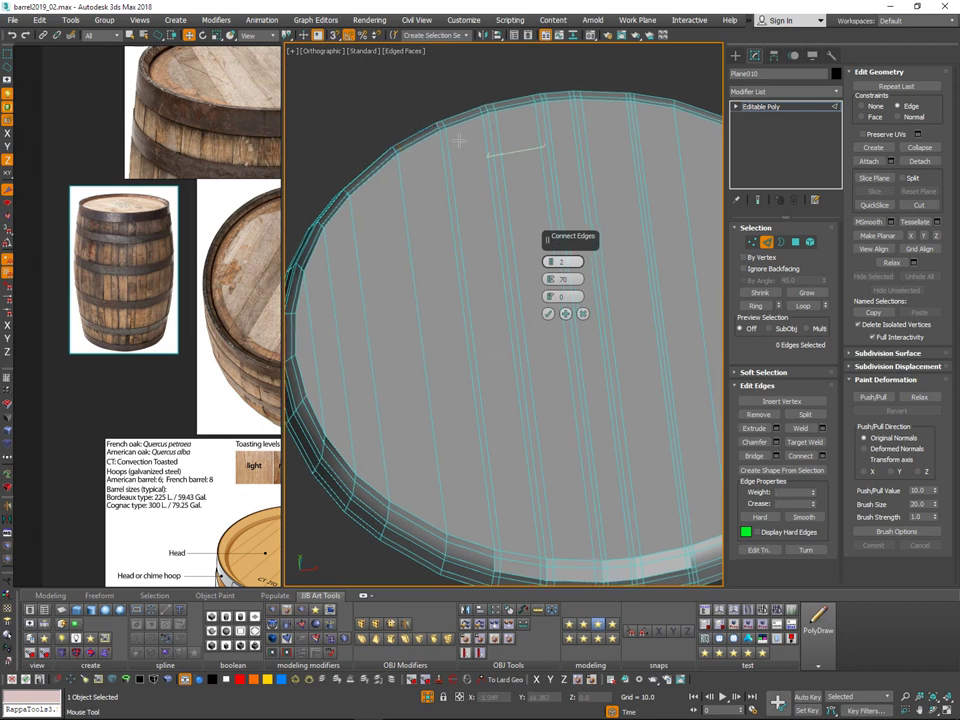
scroll(450, 143, "up", 4)
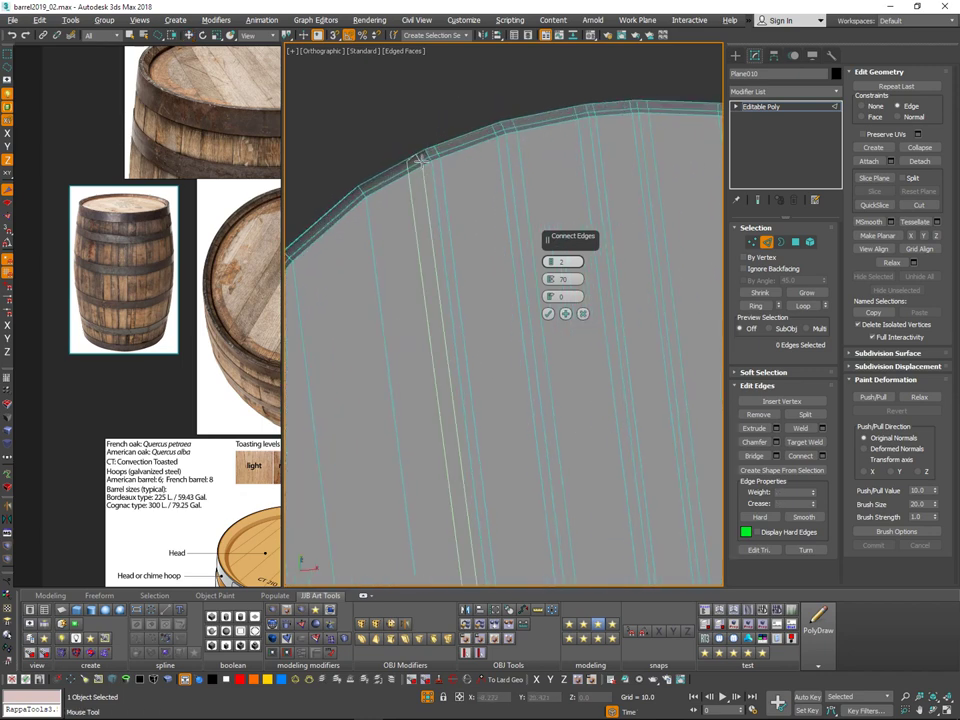
left_click(420, 157)
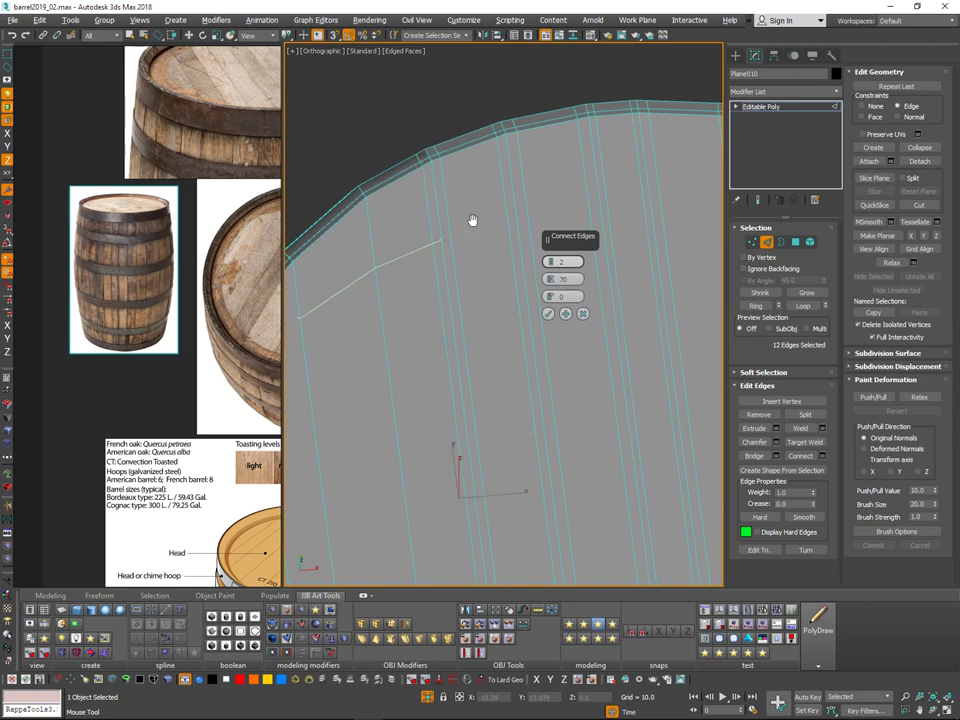
middle_click_drag(473, 221, 590, 134)
middle_click_drag(497, 171, 427, 228)
key("ctrl+z")
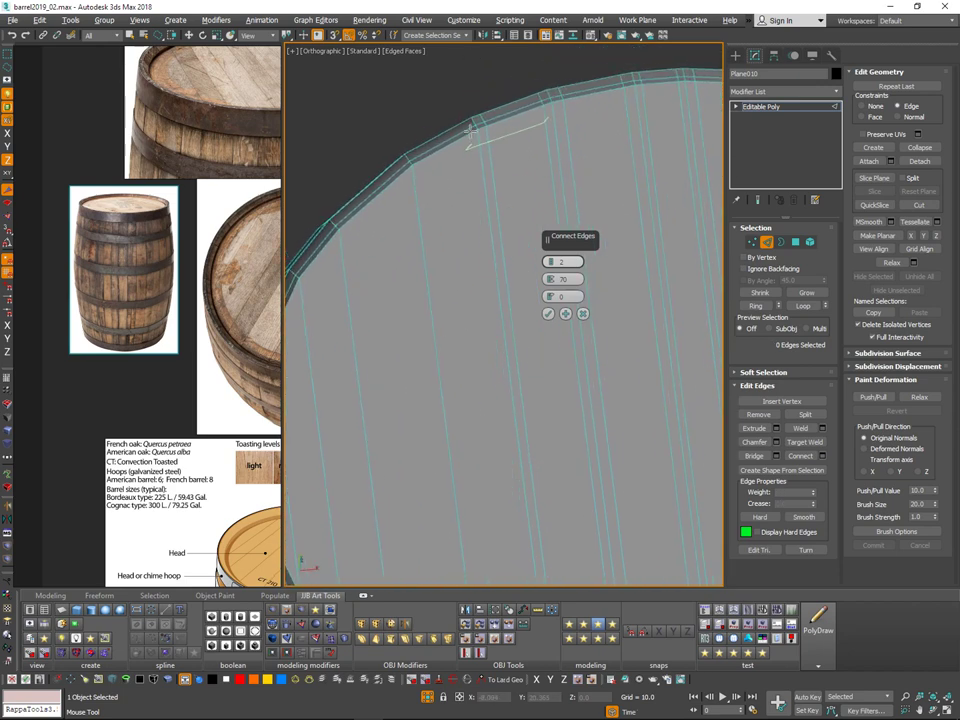
left_click(466, 129)
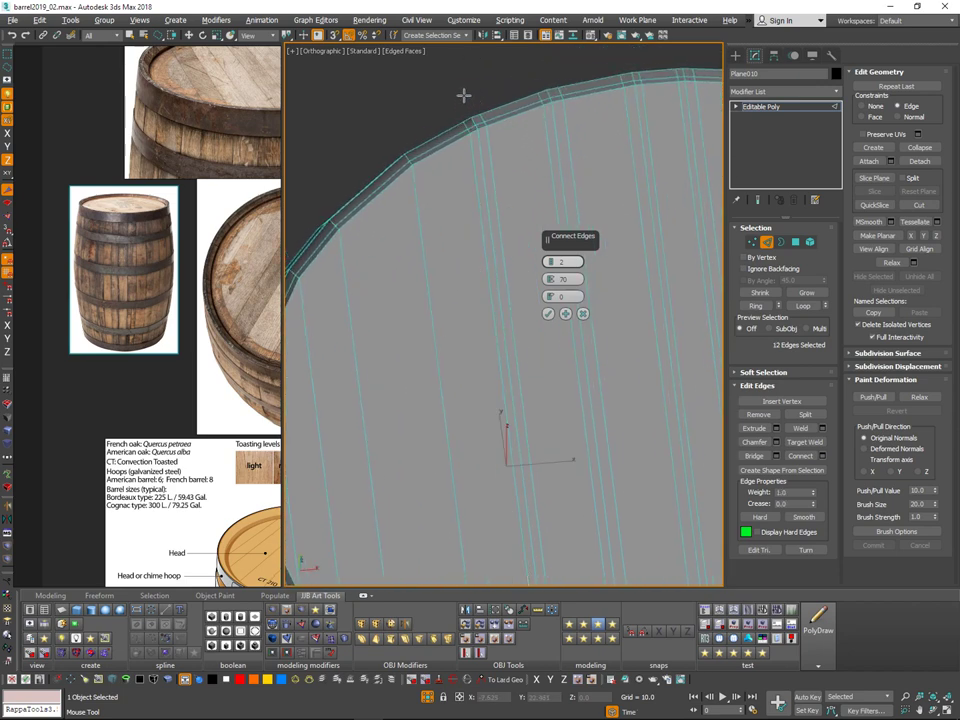
Step: Insert SwiftLoop support loops beside the remaining outer plank seams near the head's rim, checking the smoothed preview
left_click(339, 223)
middle_click_drag(370, 347, 448, 314)
key("ctrl+q")
key("ctrl+q")
middle_click_drag(429, 221, 372, 201)
scroll(411, 184, "up", 2)
left_click(398, 165)
key("ctrl+q")
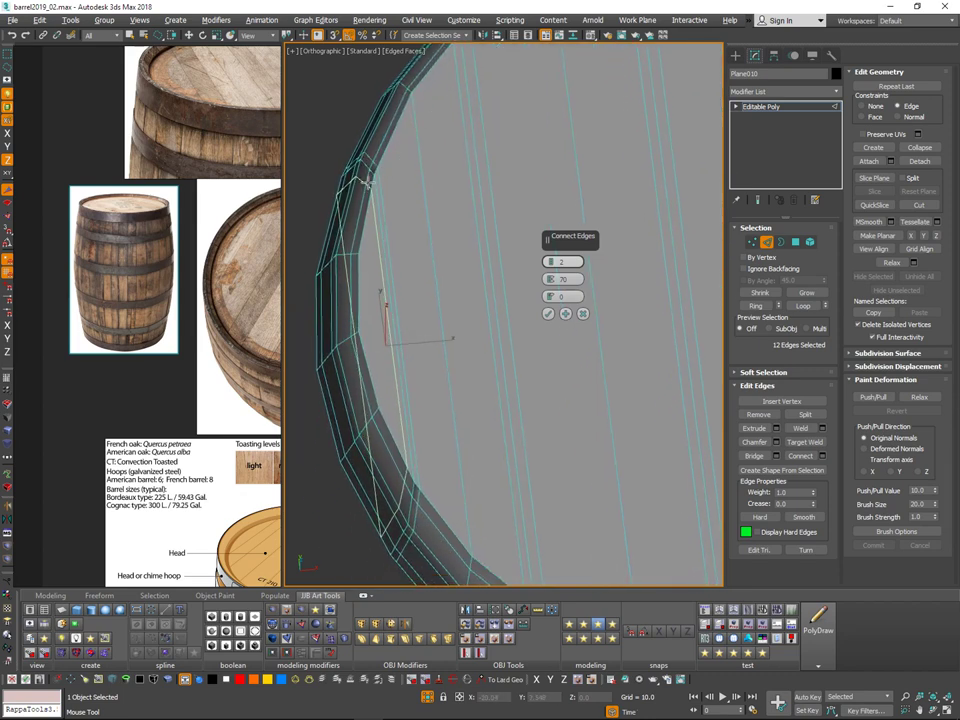
Step: Examine the whole plank head from several angles, comparing the smoothed preview with the unsmoothed mesh
middle_click_drag(367, 181, 461, 504, "alt")
scroll(414, 199, "down", 4)
key("ctrl+q")
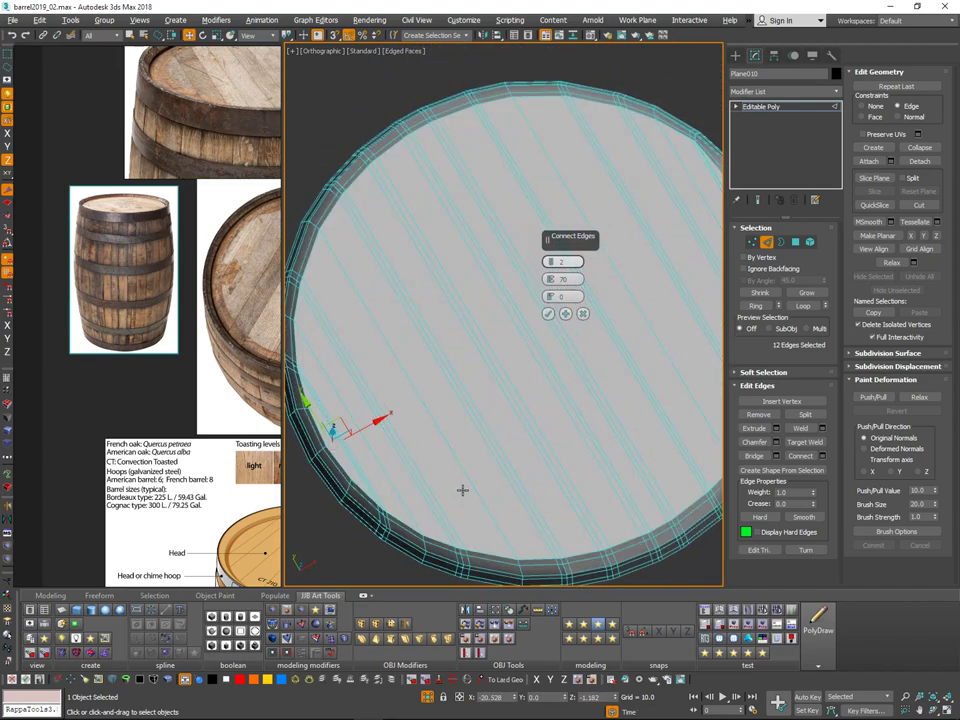
key("ctrl+q")
key("ctrl+q")
scroll(479, 455, "down", 3)
middle_click_drag(480, 440, 535, 532)
key("ctrl+q")
key("ctrl+q")
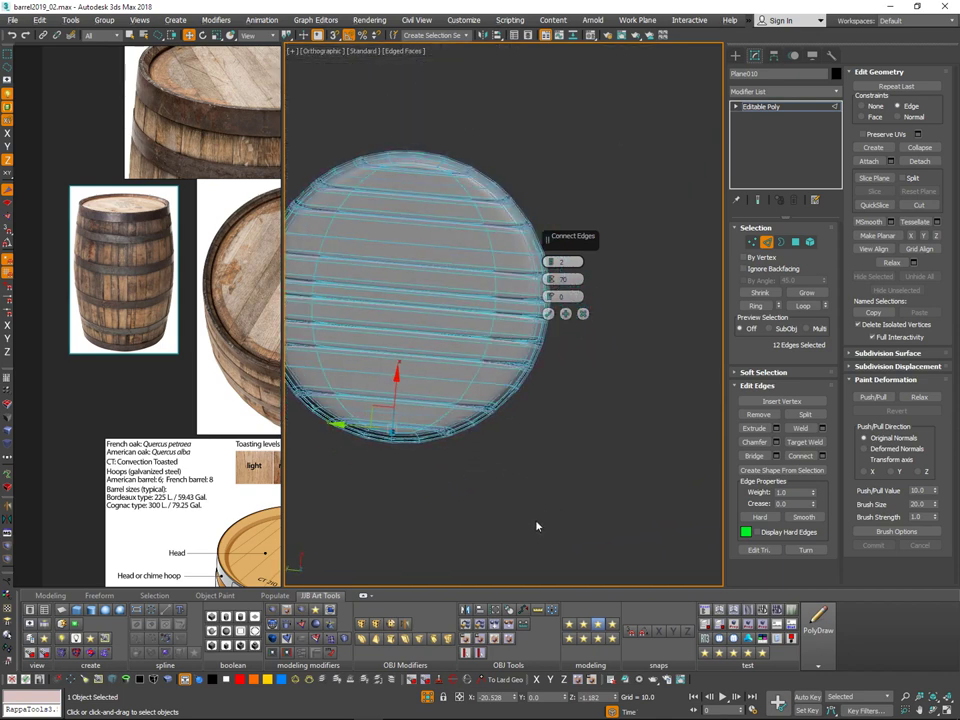
key("ctrl+q")
middle_click_drag(535, 485, 532, 514)
left_click_drag(568, 240, 636, 210)
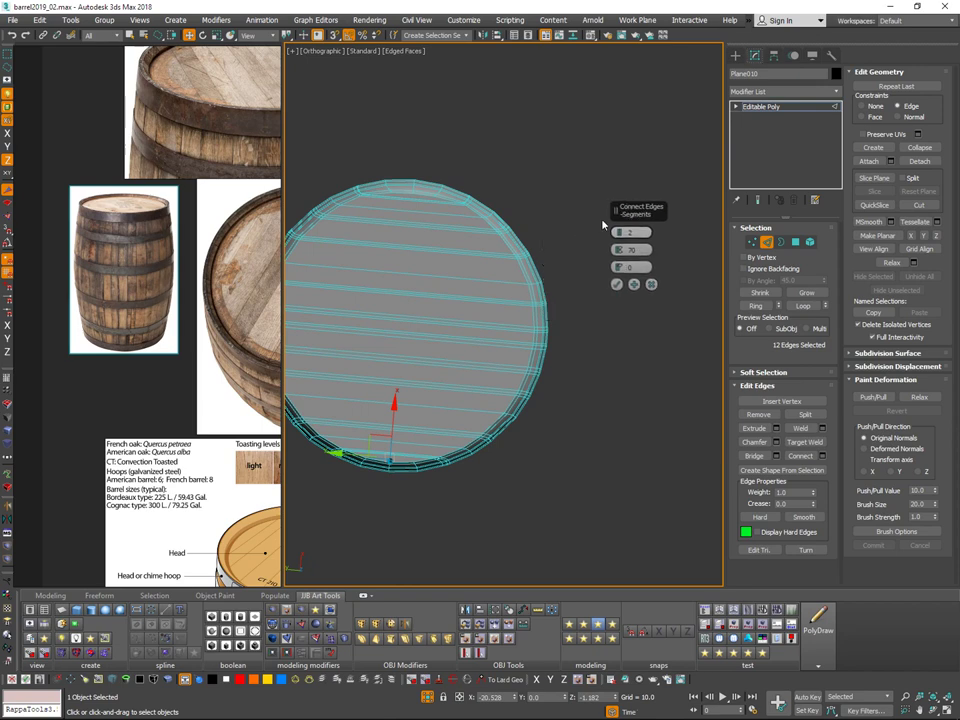
middle_click_drag(445, 214, 478, 228)
key("ctrl+q")
middle_click_drag(523, 424, 564, 355, "alt")
scroll(574, 361, "up", 3)
key("ctrl+q")
key("ctrl+q")
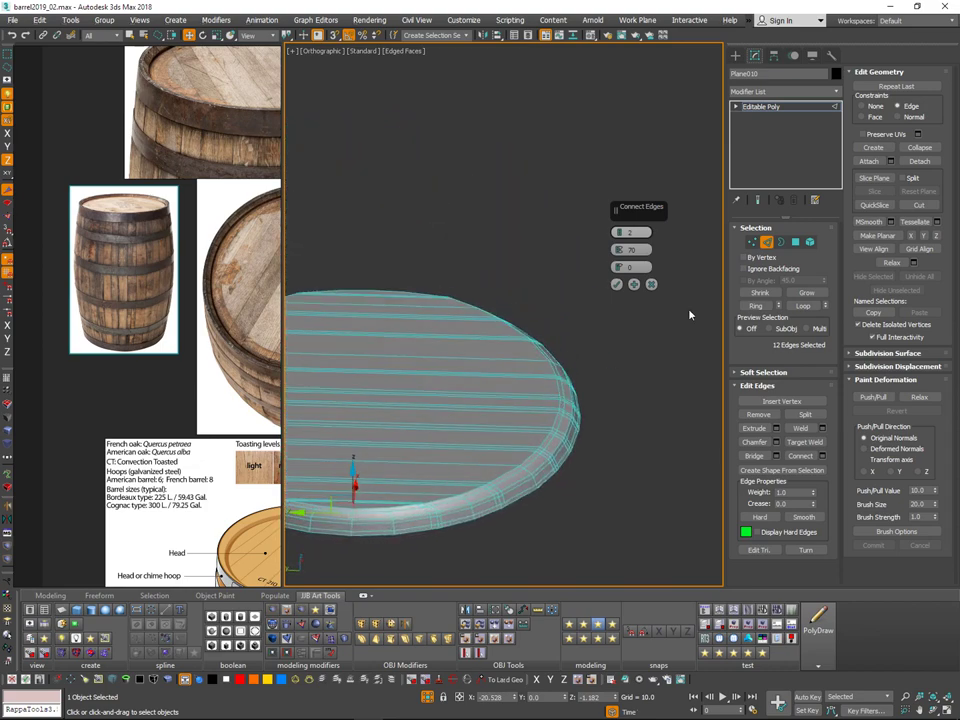
Step: Ring-select all lengthwise plank edges across the head and add the missing edge at its far end
left_click(795, 242)
middle_click_drag(625, 371, 653, 427)
scroll(653, 427, "down", 4)
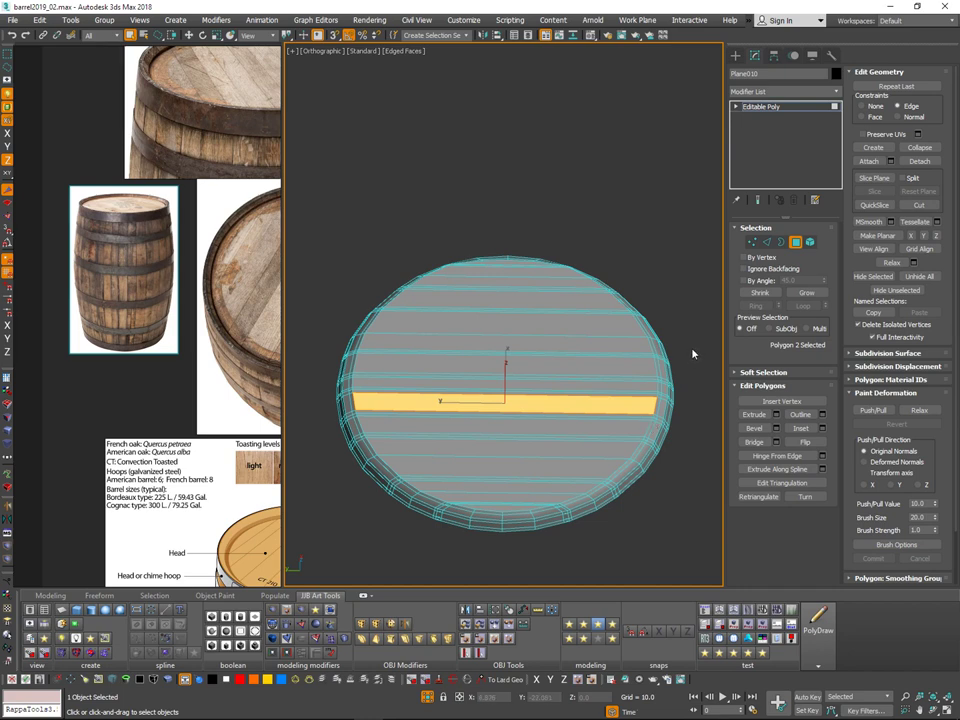
middle_click_drag(623, 297, 596, 315, "alt")
key("2")
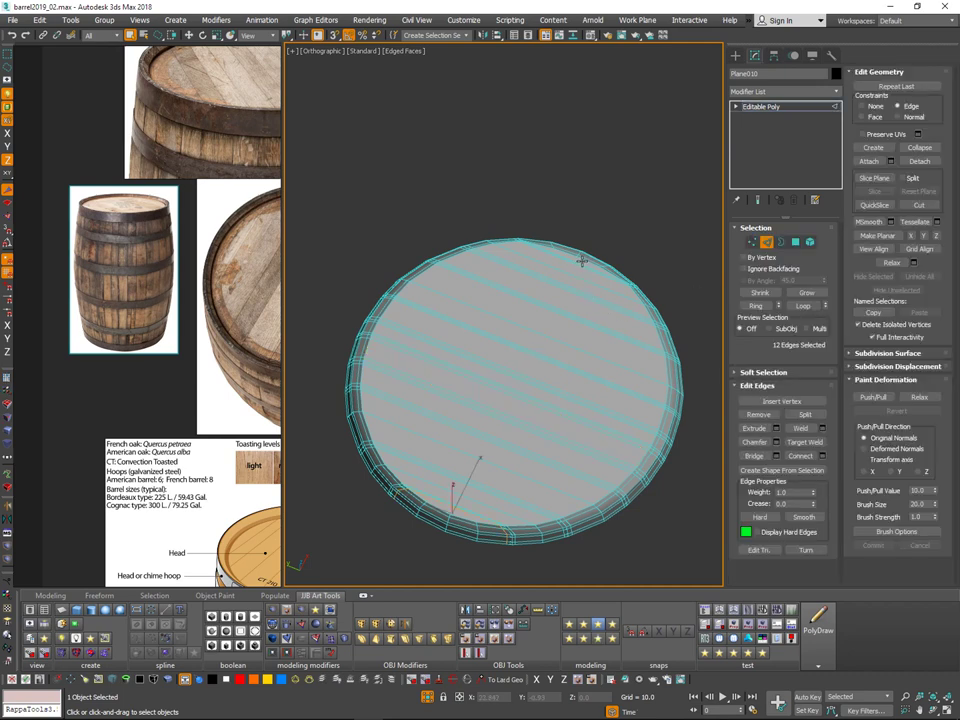
middle_click_drag(595, 418, 672, 347, "alt")
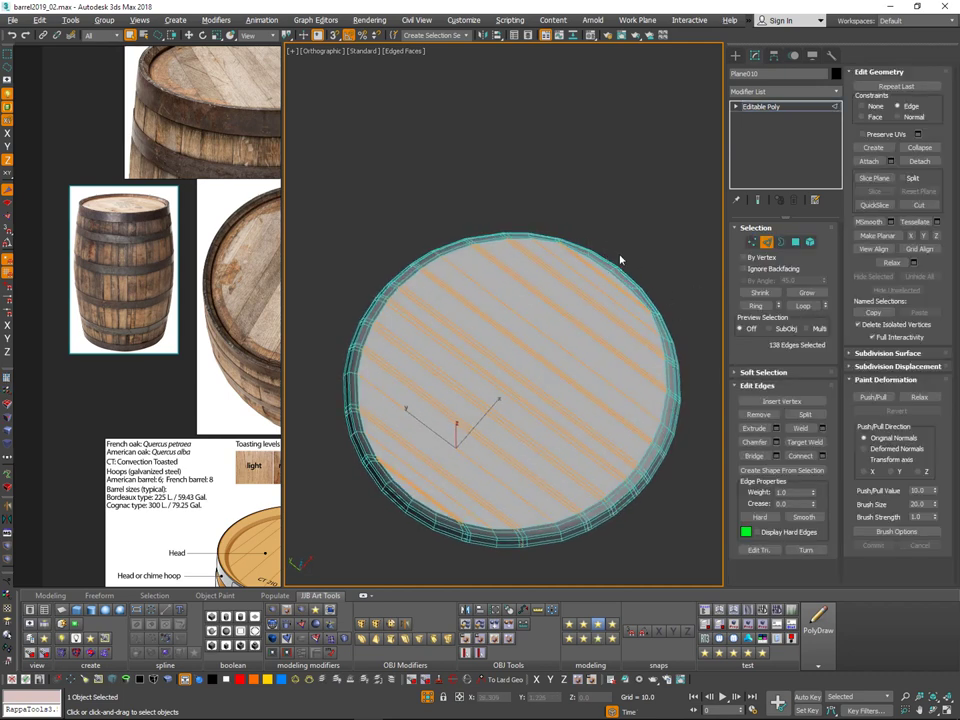
mouse_move(620, 260)
middle_mouse_down("alt")
mouse_move(628, 285)
mouse_move(635, 219)
mouse_move(608, 261)
middle_mouse_up("alt")
scroll(522, 226, "up", 4)
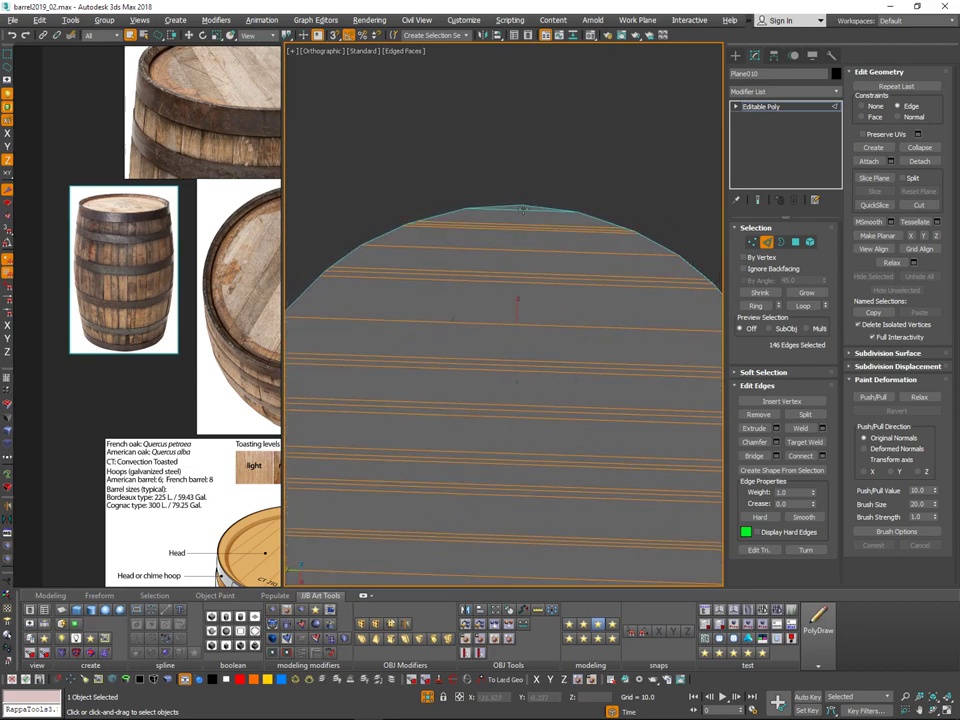
left_click(523, 209, "ctrl")
mouse_move(523, 209)
middle_mouse_down("alt")
mouse_move(534, 292)
mouse_move(540, 198)
middle_mouse_up("alt")
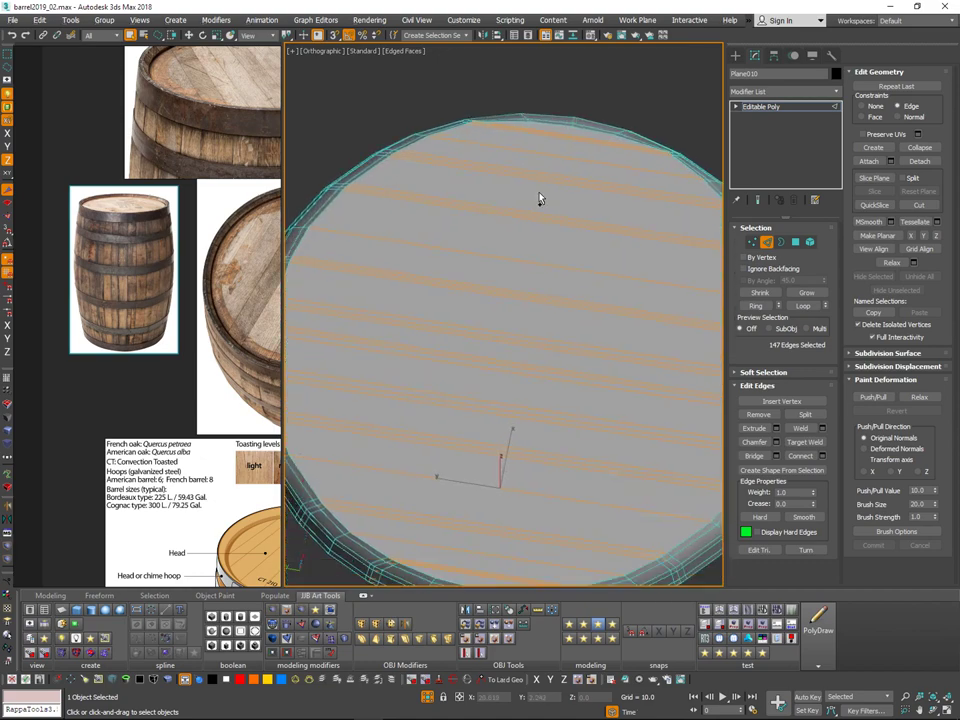
Step: Connect the selected lengthwise edges with 3 segments, pinch 85 and slide 0, and leave edge mode
scroll(540, 198, "down", 2)
middle_click_drag(521, 274, 522, 214, "alt")
scroll(558, 251, "down", 1)
scroll(517, 232, "down", 3)
scroll(545, 270, "up", 3)
left_click(822, 456)
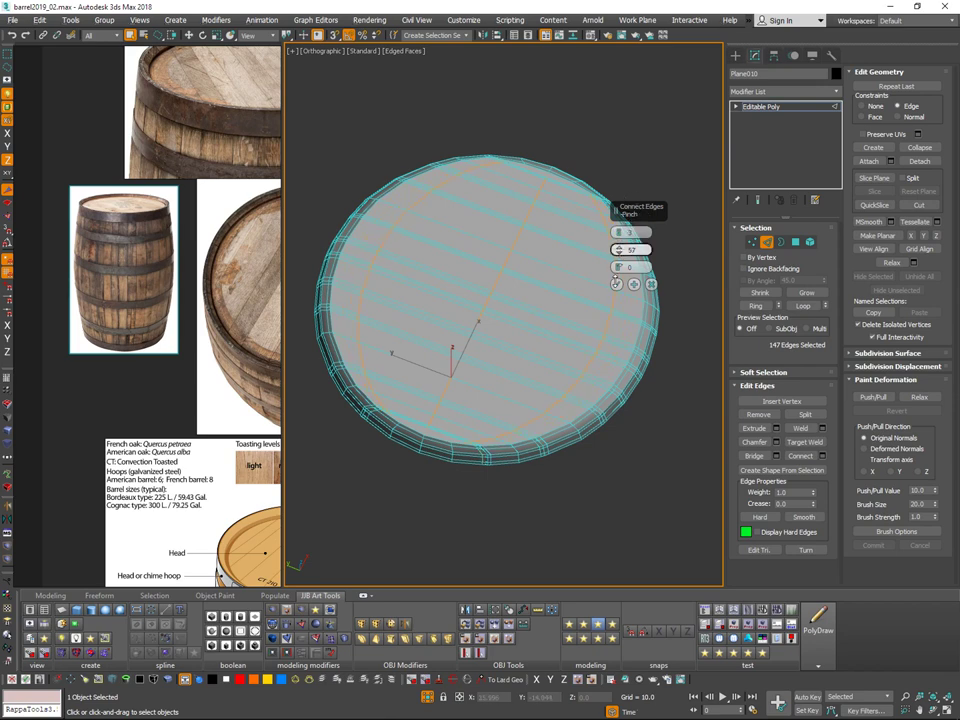
scroll(393, 413, "up", 10)
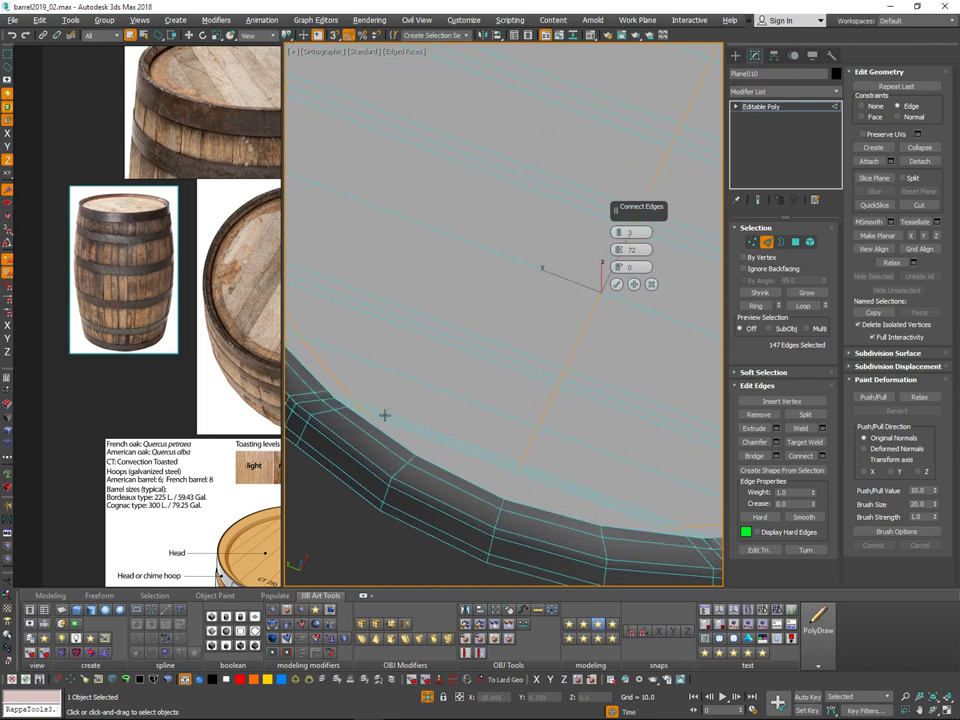
scroll(392, 399, "down", 10)
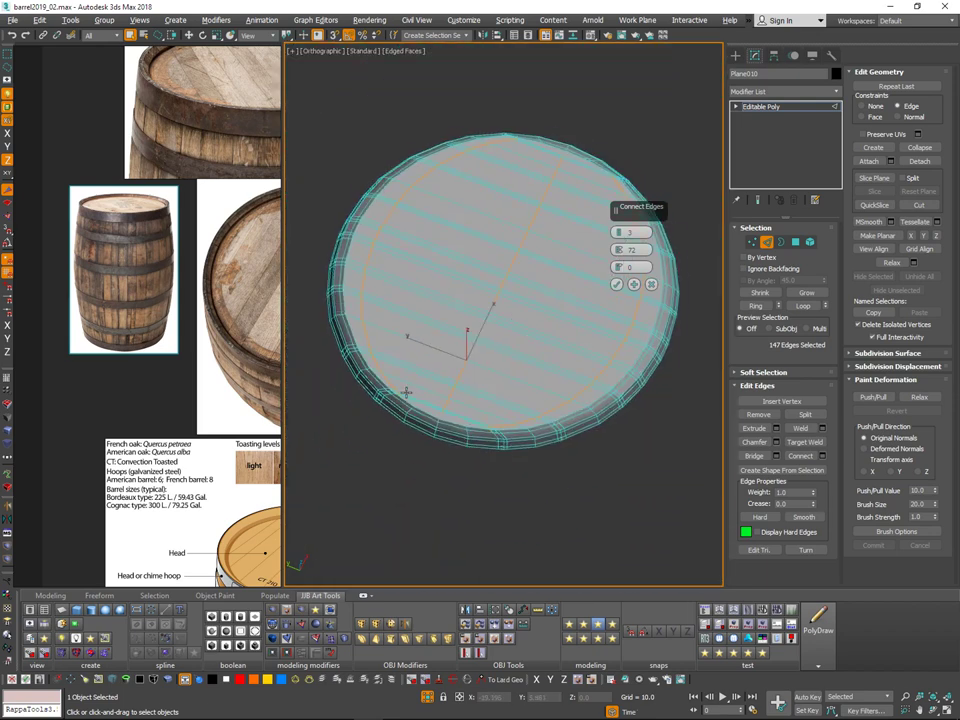
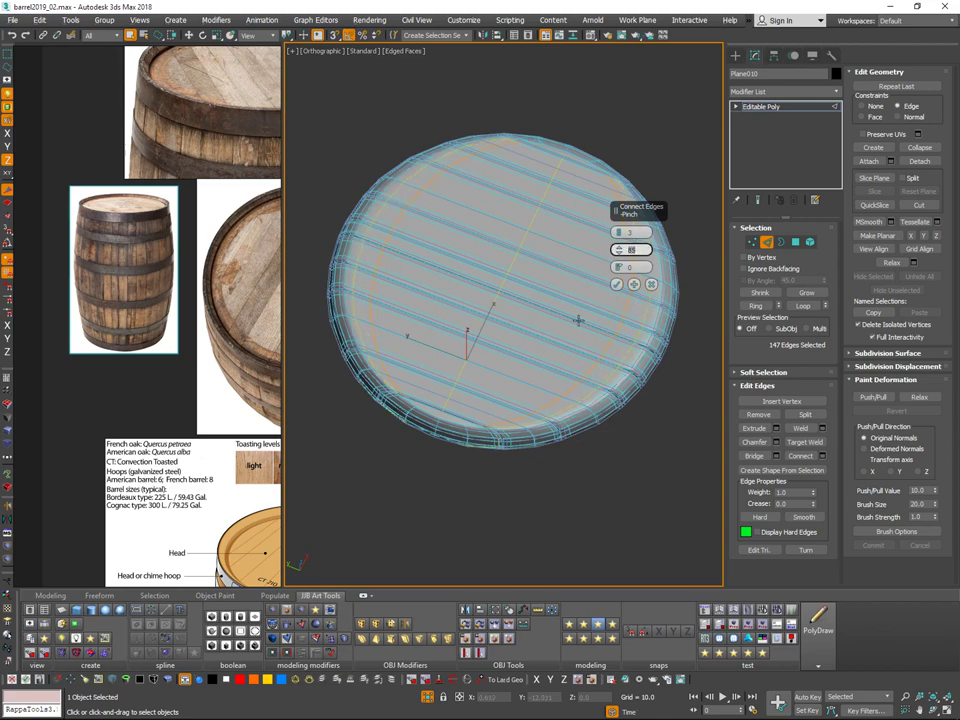
middle_click_drag(554, 408, 534, 409, "alt")
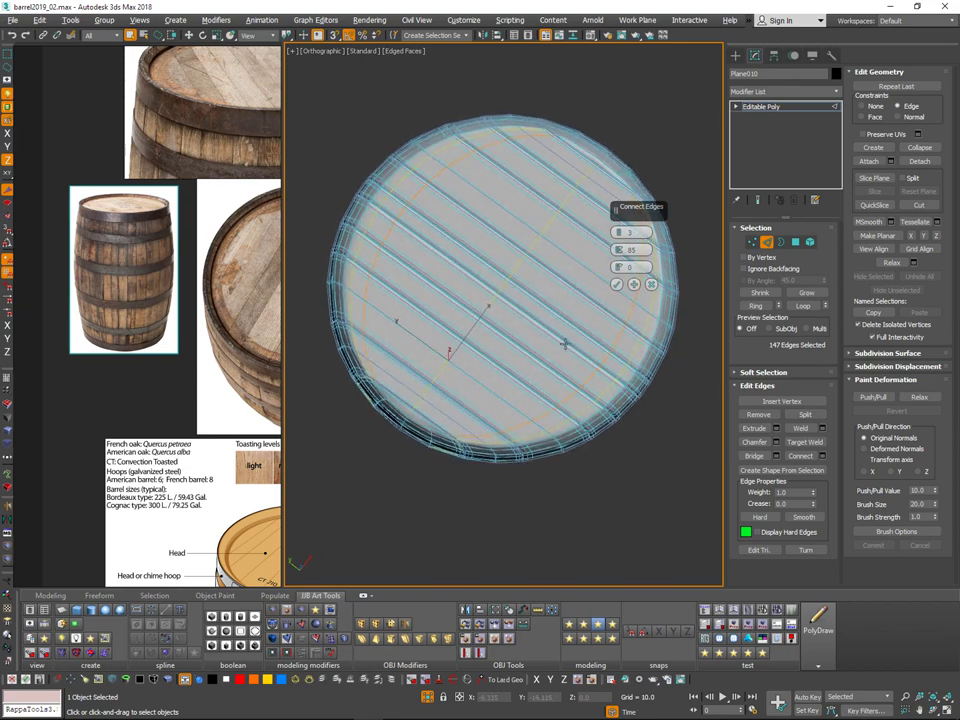
left_click(618, 285)
middle_click_drag(622, 289, 693, 277, "alt")
left_click(766, 243)
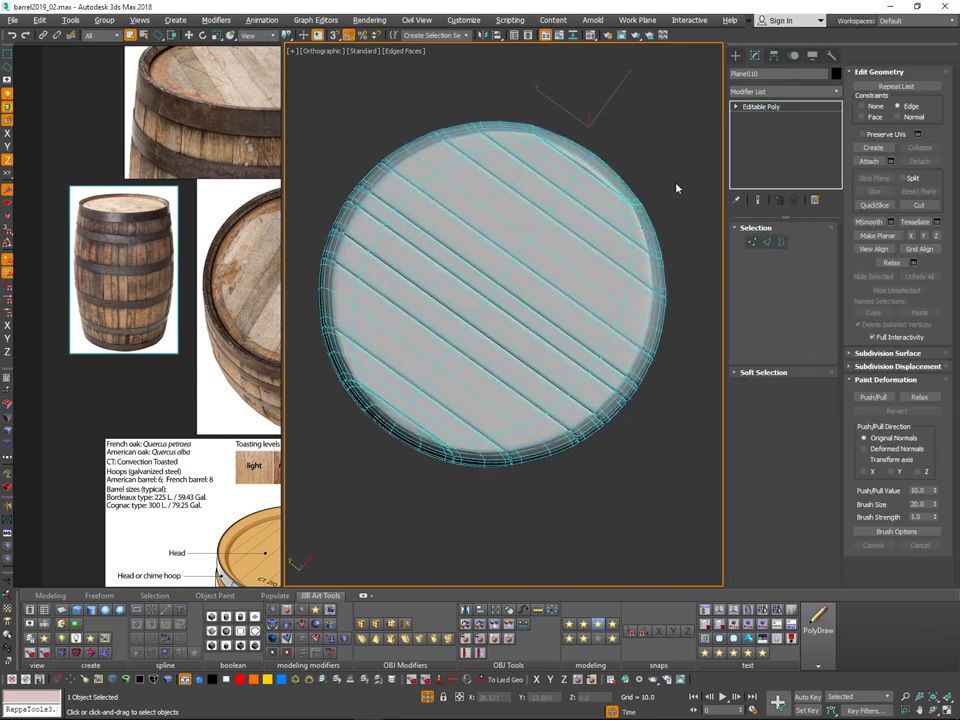
Step: Deselect the finished head, exit isolation and select the detailed plank head inside the barrel
left_click(677, 187)
scroll(618, 168, "down", 3)
middle_click_drag(618, 168, 613, 156, "alt")
mouse_move(613, 154)
left_mouse_down()
mouse_move(605, 229)
mouse_move(600, 220)
left_mouse_up()
middle_click_drag(666, 109, 645, 184, "alt")
left_click(644, 191)
key("z")
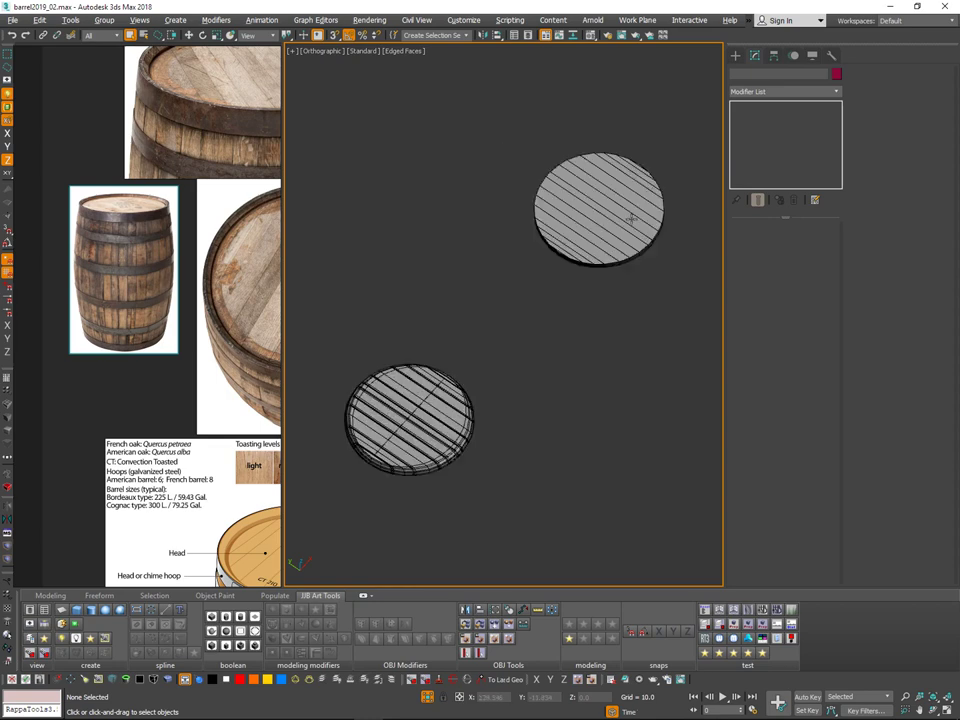
key("alt+q")
middle_click_drag(624, 245, 616, 262)
scroll(616, 264, "down", 2)
middle_click_drag(613, 434, 589, 575, "alt")
middle_click_drag(589, 362, 532, 508)
scroll(547, 280, "up", 4)
left_click(527, 354)
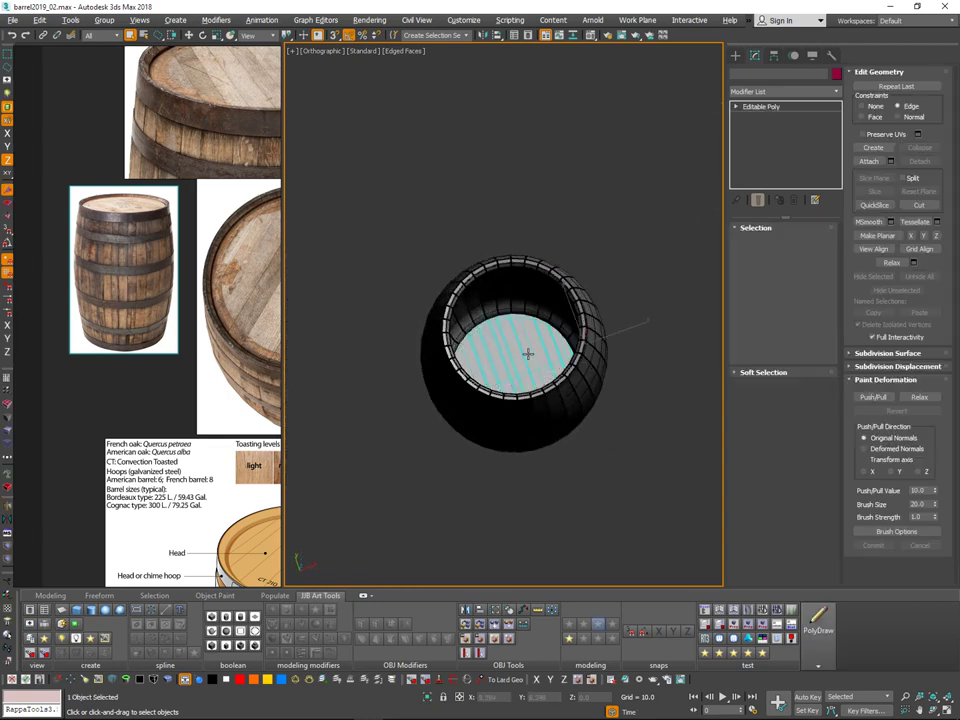
Step: Move the detailed plank head up along Z to the barrel's top opening
middle_click_drag(527, 354, 561, 347, "alt")
key("w")
scroll(561, 347, "down", 2)
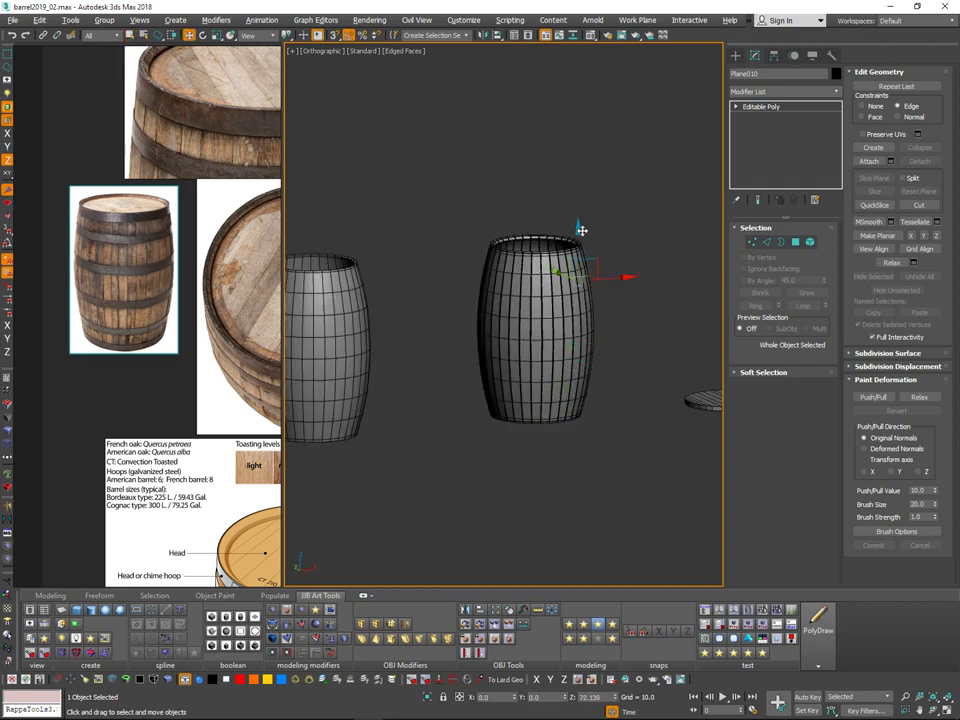
middle_click_drag(597, 228, 600, 130, "alt")
scroll(572, 265, "up", 3)
scroll(587, 161, "up", 3)
Step: Try to align the plank head to the barrel body with Quick Align
key("Delete")
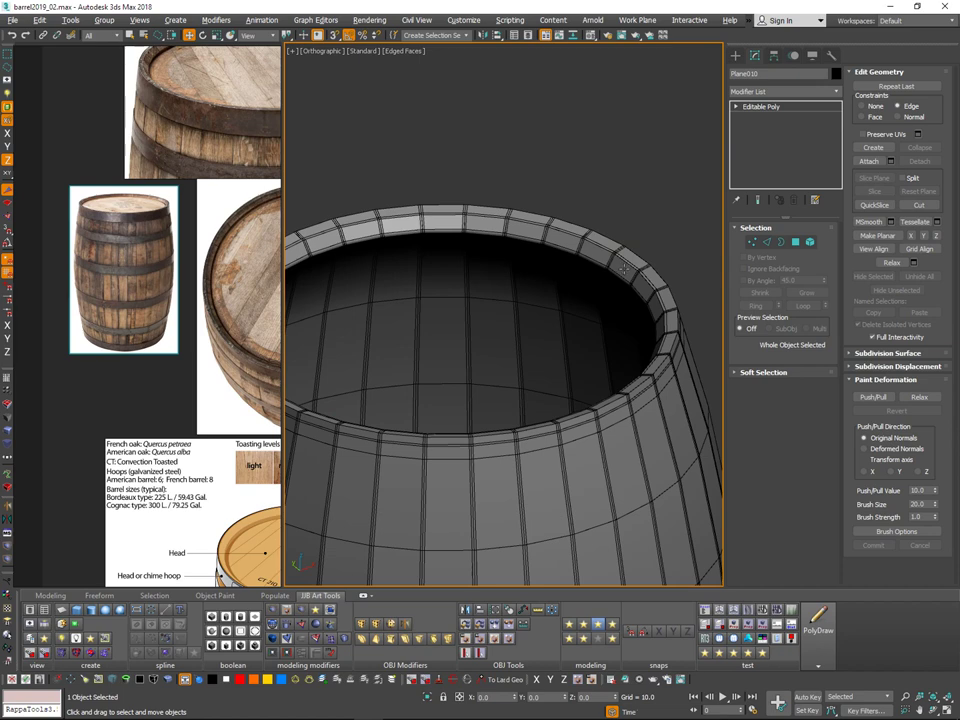
key("ctrl+z")
key("shift+a")
left_click(616, 268)
middle_click_drag(602, 269, 618, 242)
scroll(617, 243, "down", 5)
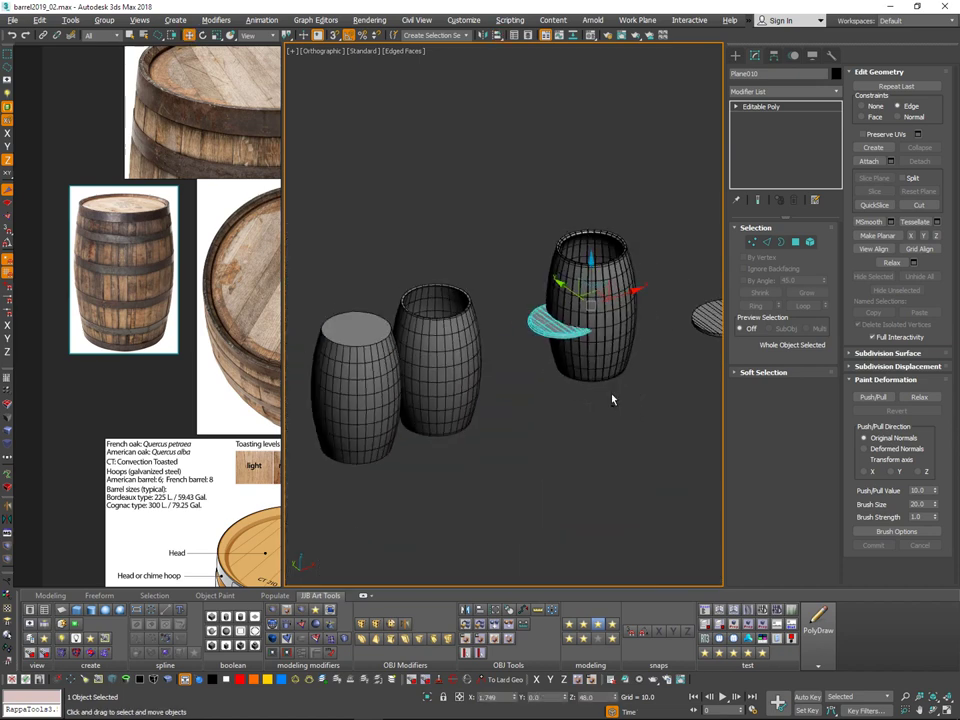
middle_click_drag(612, 399, 592, 450, "alt")
key("ctrl+z")
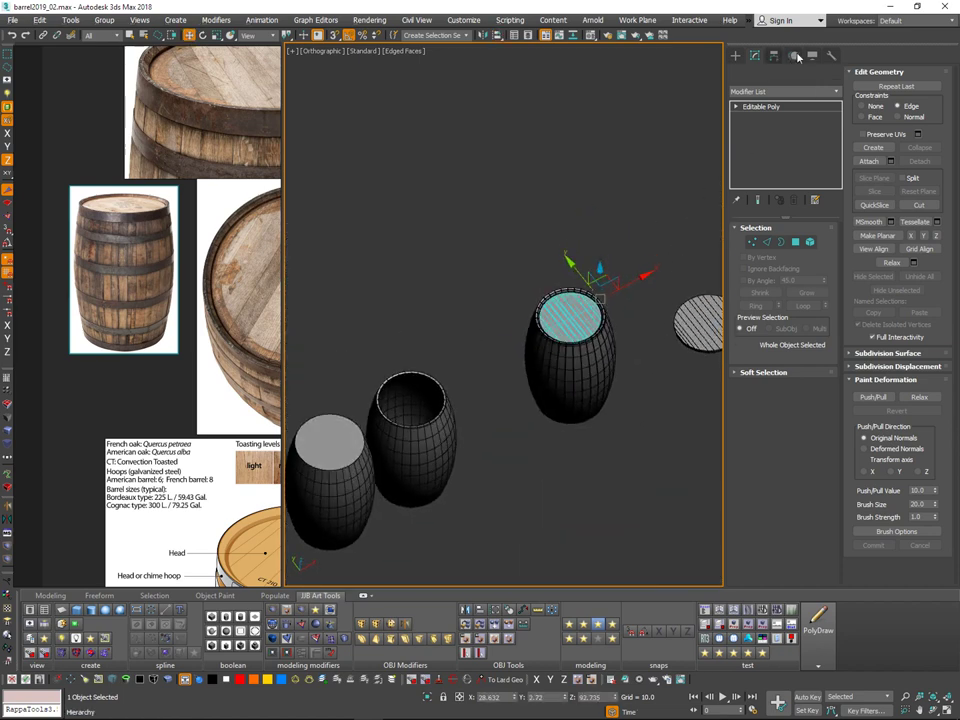
Step: Center the plank head's pivot to the object
left_click(795, 56)
left_click(782, 138)
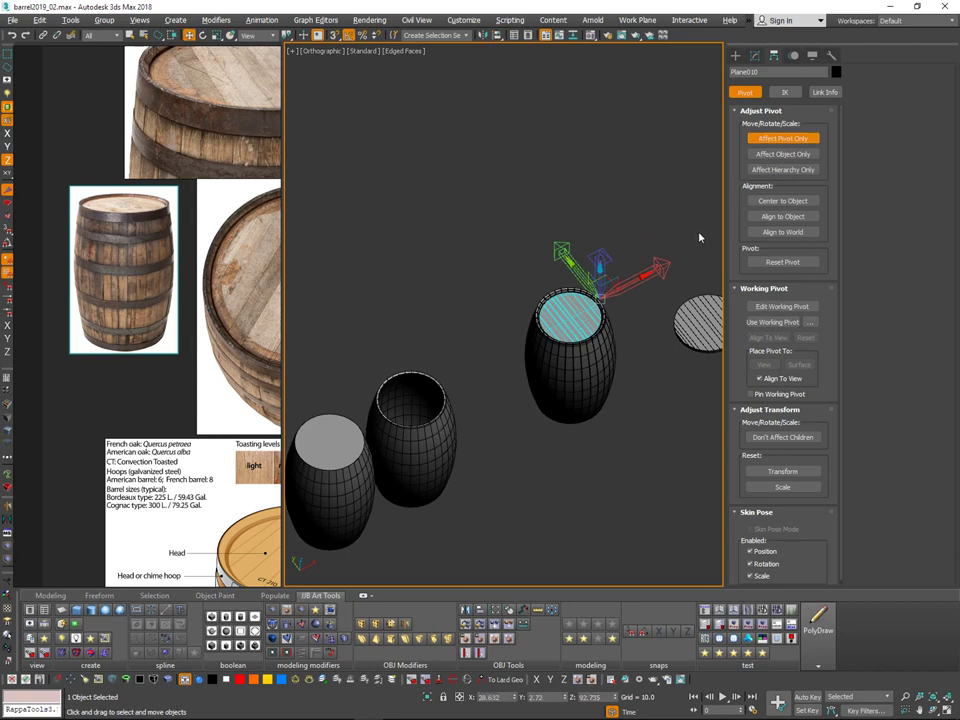
left_click(802, 204)
scroll(568, 315, "up", 4)
left_click(784, 142)
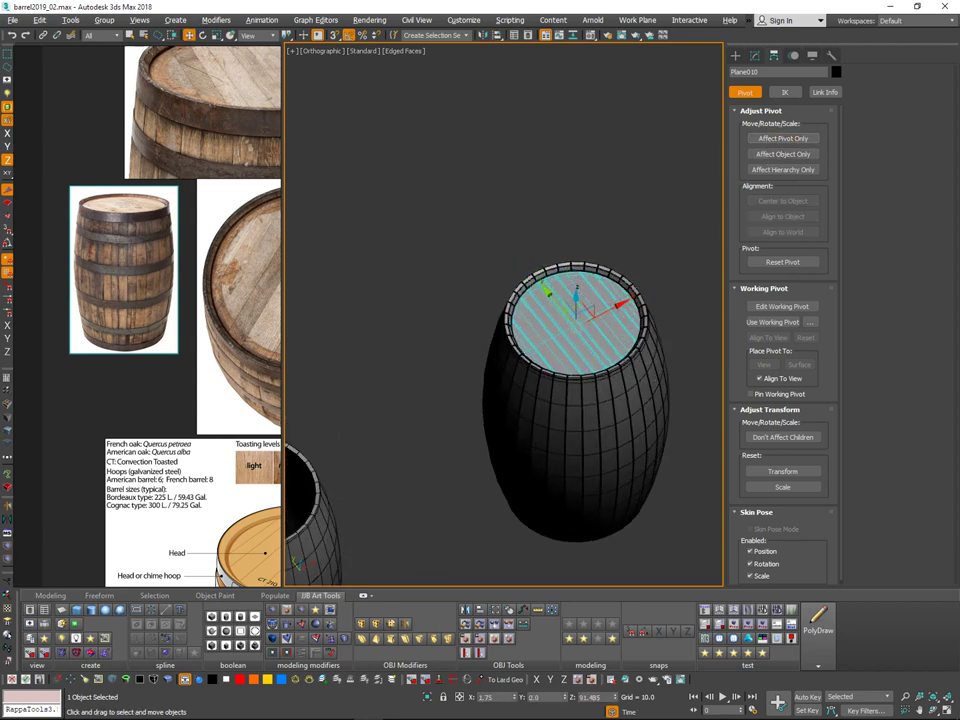
Step: Nudge the plank head's position and scale it uniformly to about 96% to fit inside the barrel's rim
scroll(574, 304, "up", 5)
left_click_drag(564, 344, 565, 339)
middle_click_drag(571, 350, 570, 388, "alt")
key("r")
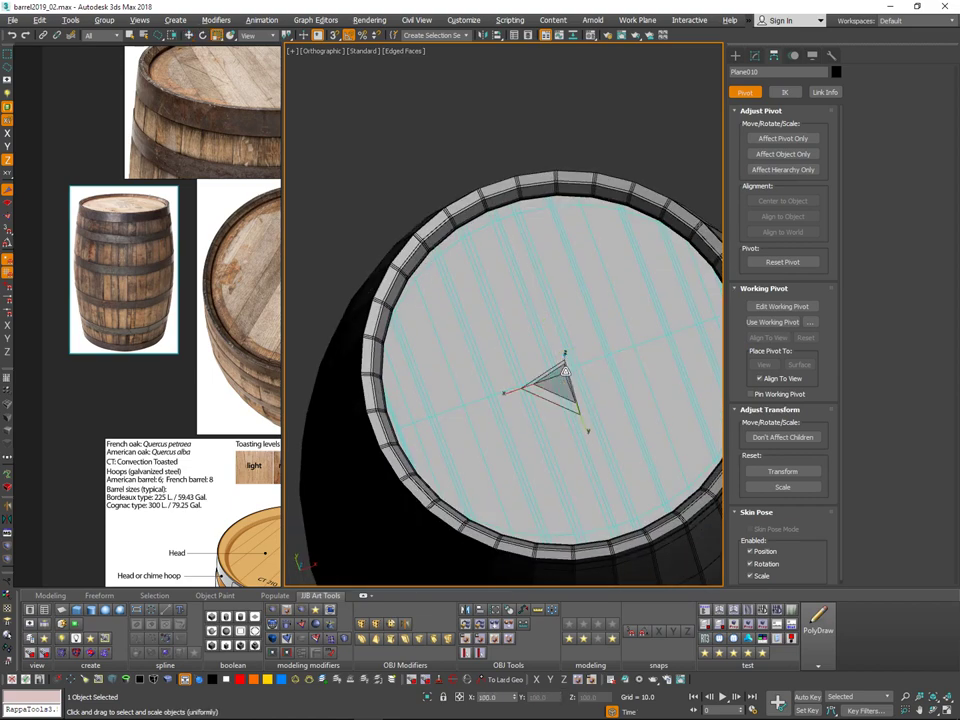
left_click_drag(562, 379, 562, 384)
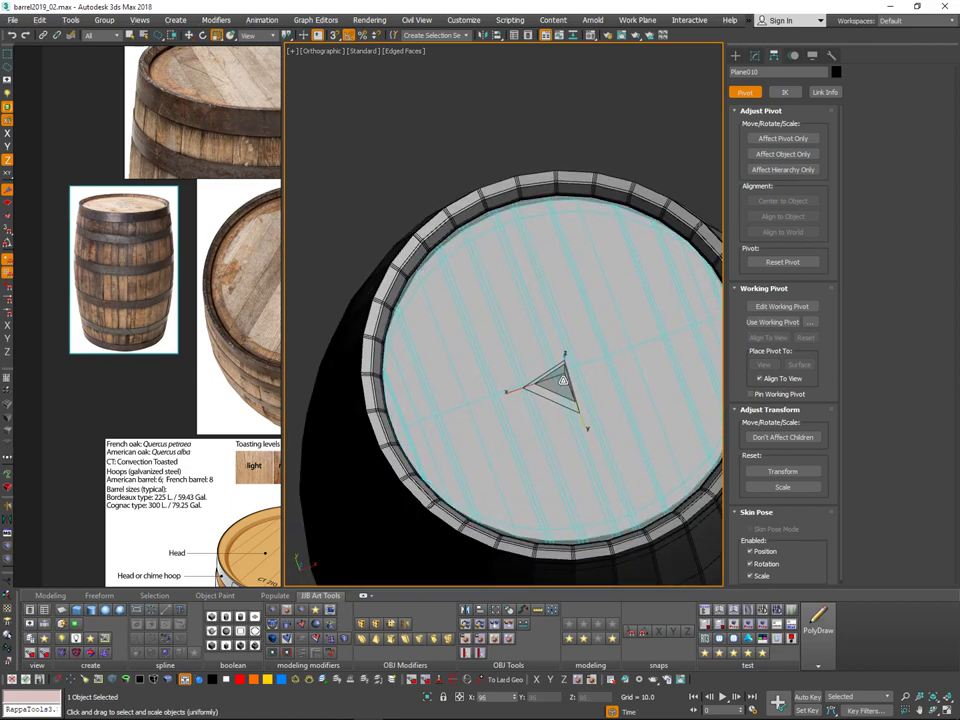
middle_click_drag(562, 384, 578, 313, "alt")
middle_click_drag(557, 378, 558, 386, "alt")
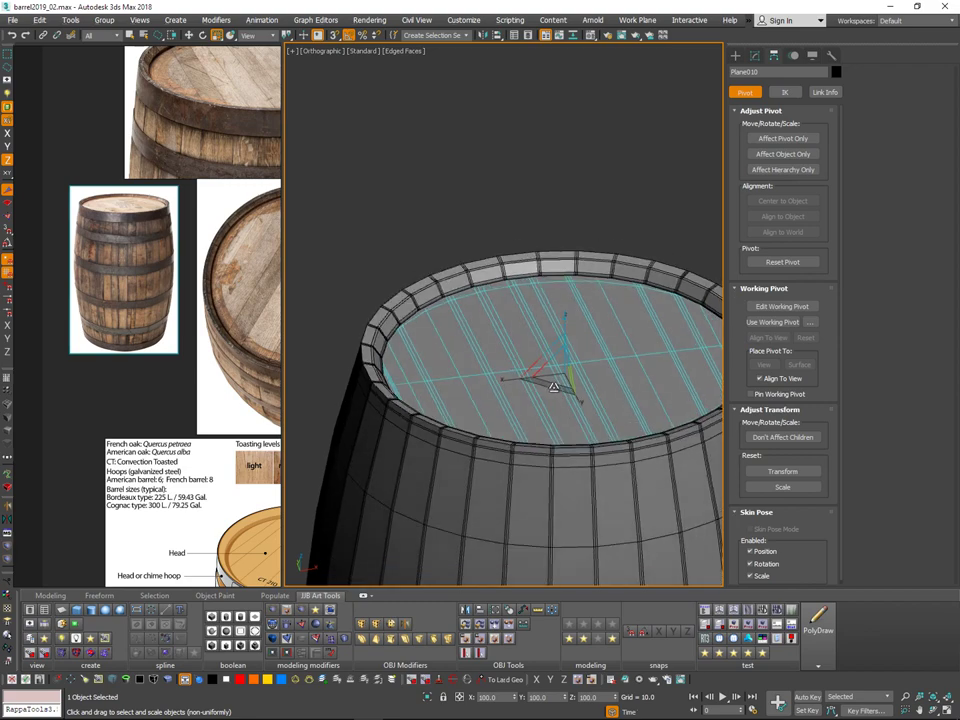
Step: Finish scaling the plank head inside the barrel's rim and check its fit in wireframe and plain shaded display
left_click_drag(558, 386, 565, 326)
key("w")
middle_click_drag(565, 328, 638, 338, "alt")
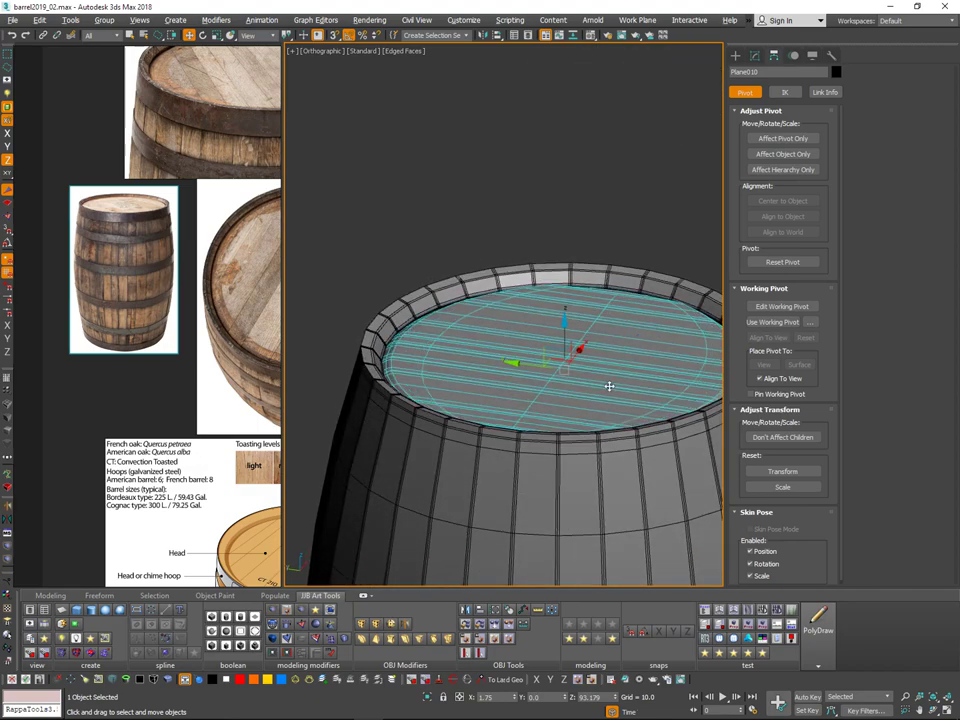
middle_click_drag(609, 386, 672, 378, "alt")
left_click(665, 174)
middle_click_drag(671, 182, 538, 177, "alt")
key("F3")
middle_click_drag(669, 294, 505, 187)
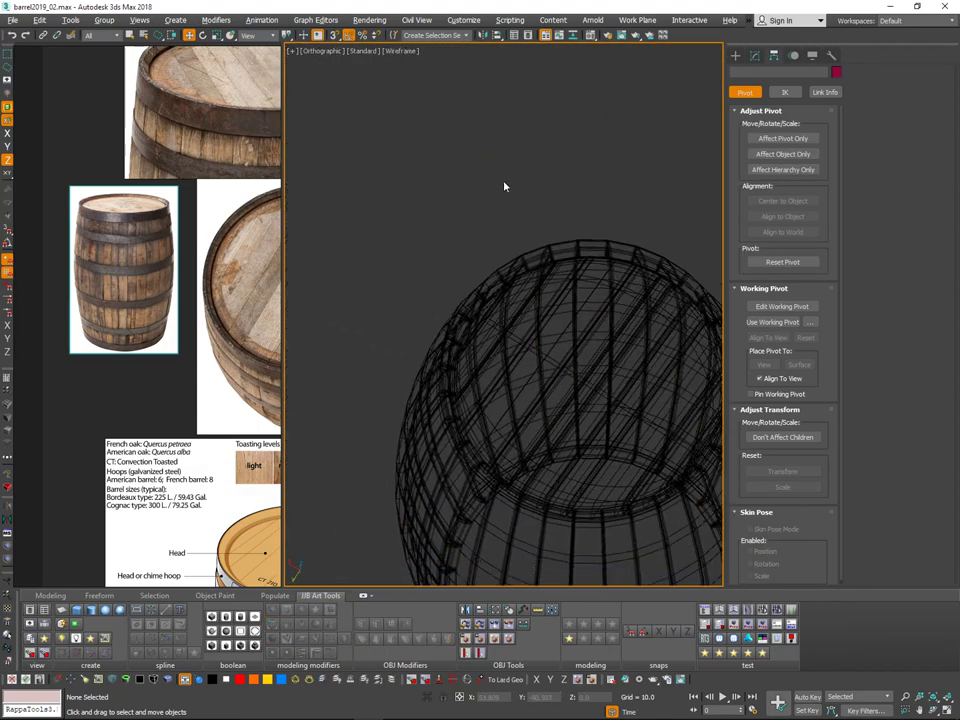
key("F3")
key("F4")
middle_click_drag(634, 197, 611, 155)
scroll(611, 155, "down", 5)
mouse_move(640, 255)
middle_mouse_down("alt")
mouse_move(662, 177)
mouse_move(632, 307)
middle_mouse_up("alt")
scroll(602, 192, "up", 6)
Step: Apply a MeshSmooth modifier to the barrel body above its Symmetry modifier
key("q")
left_click(620, 226)
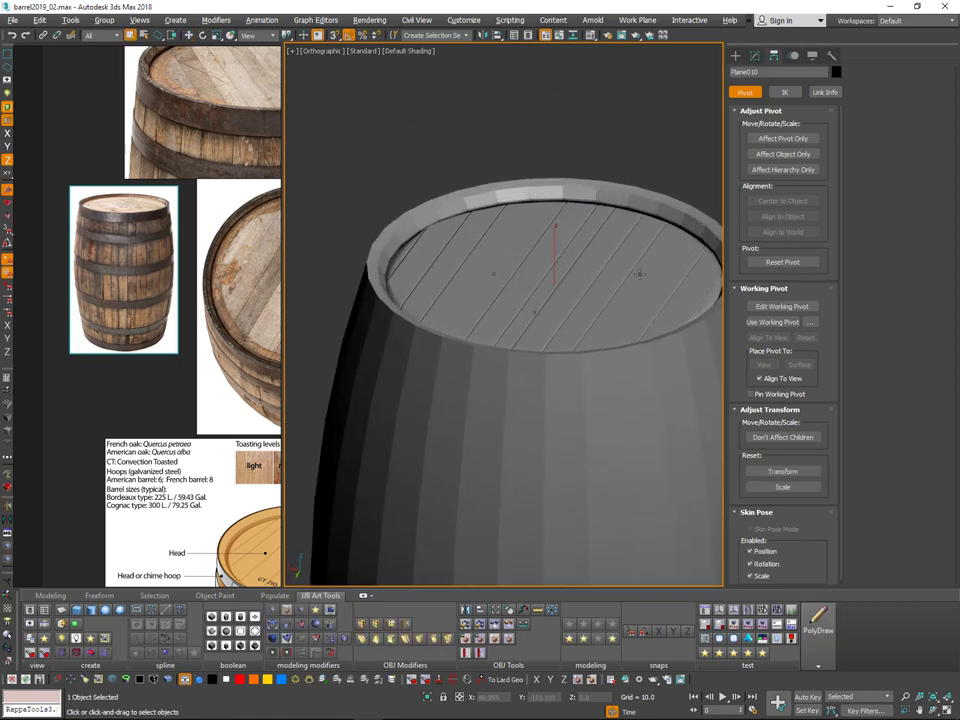
left_click(628, 382)
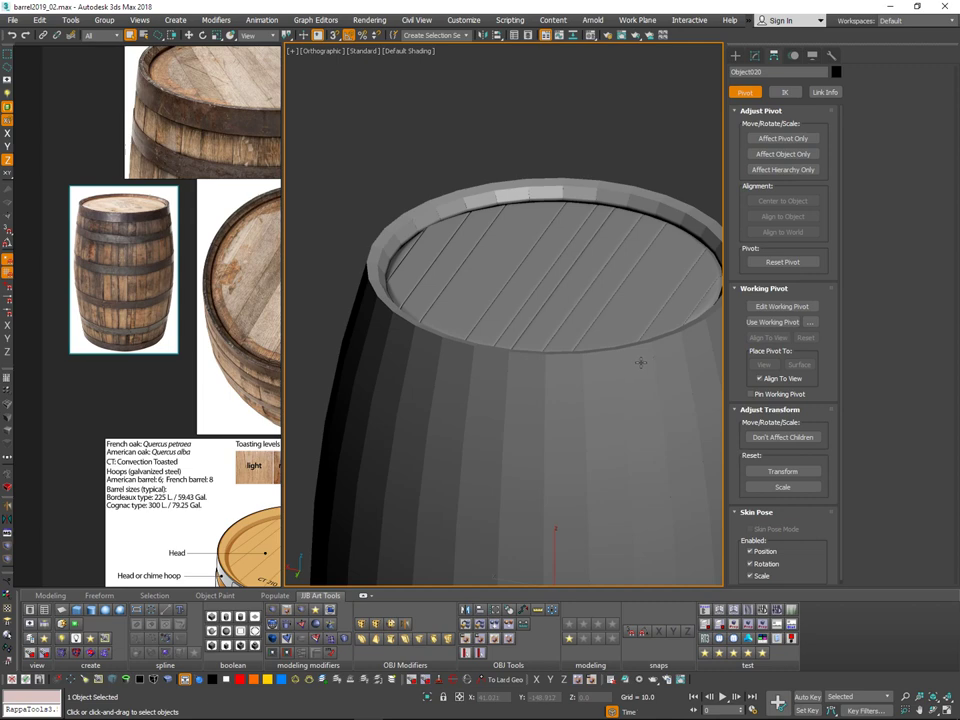
left_click(754, 55)
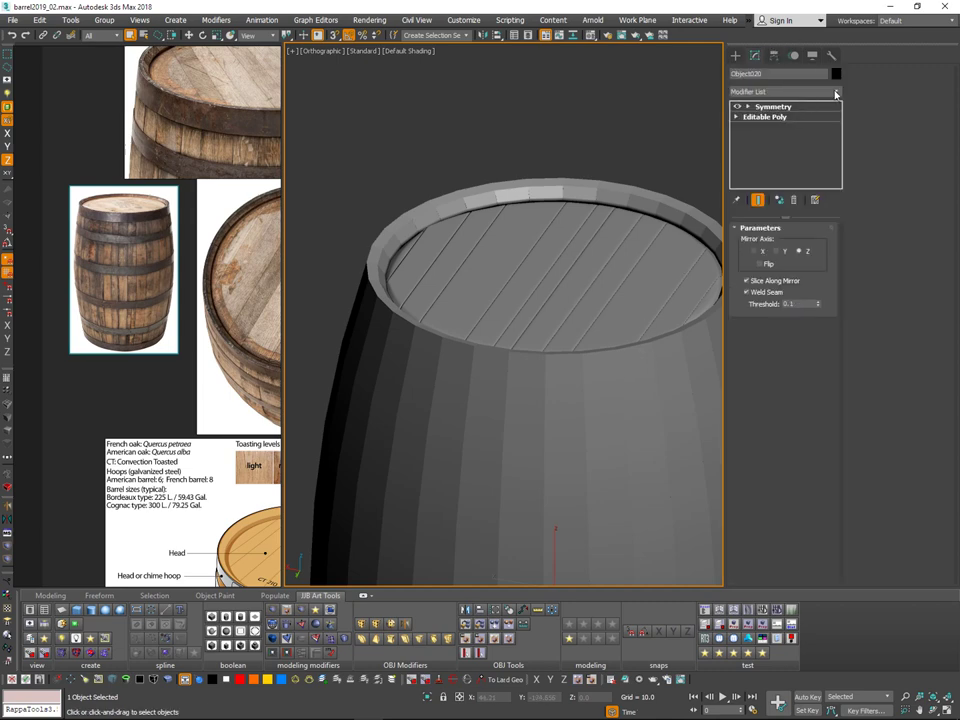
left_click(836, 94)
scroll(814, 351, "down", 15)
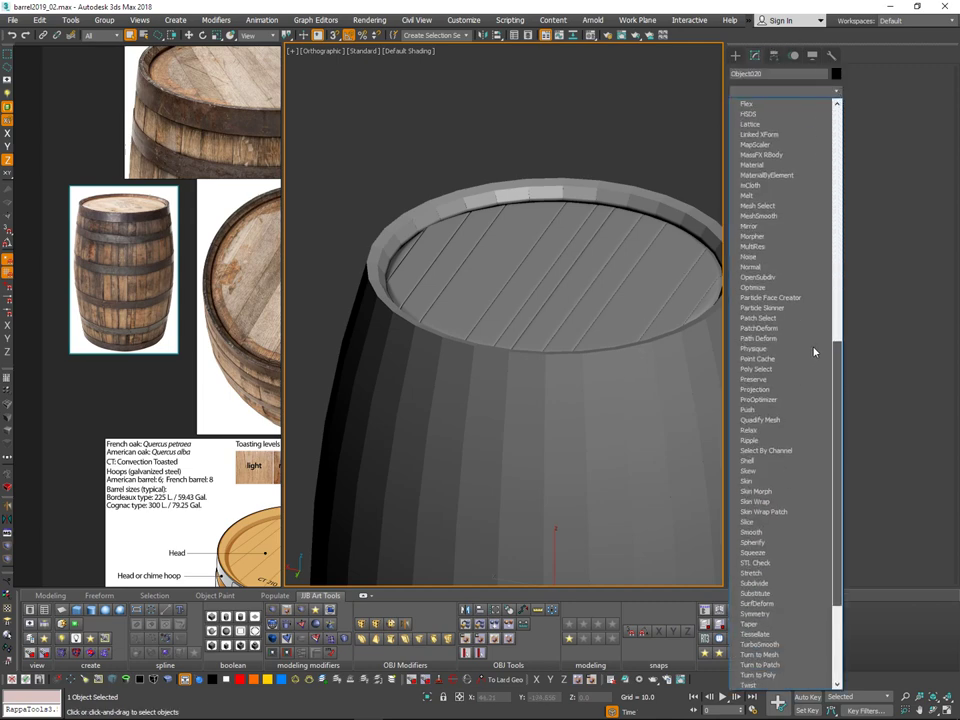
left_click(776, 219)
Step: Examine the smoothed barrel body and the fitted plank head from several angles in a perspective view
scroll(640, 300, "down", 2)
middle_click_drag(637, 298, 701, 272, "alt")
left_click(699, 301)
scroll(701, 272, "down", 5)
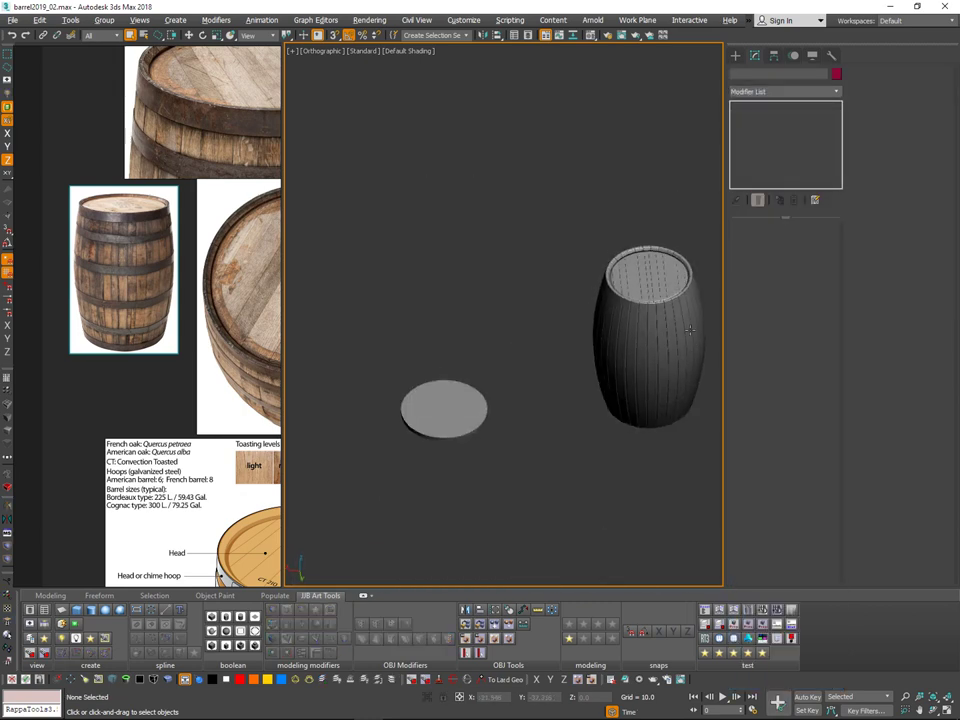
middle_click_drag(686, 370, 587, 358, "alt")
key("v")
key("p")
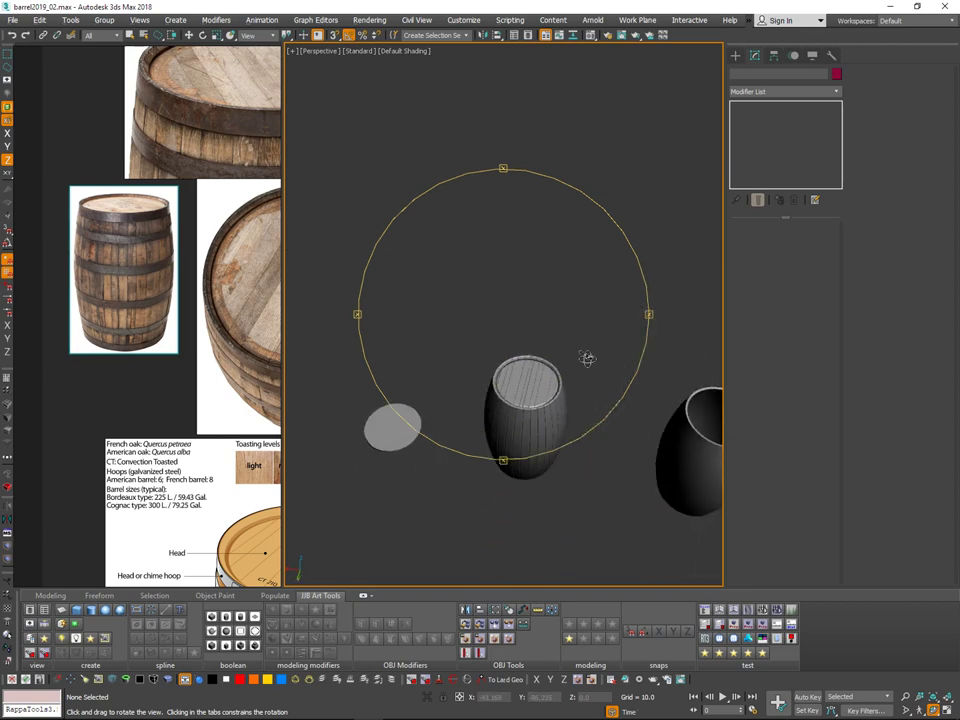
scroll(587, 358, "up", 5)
scroll(582, 262, "down", 5)
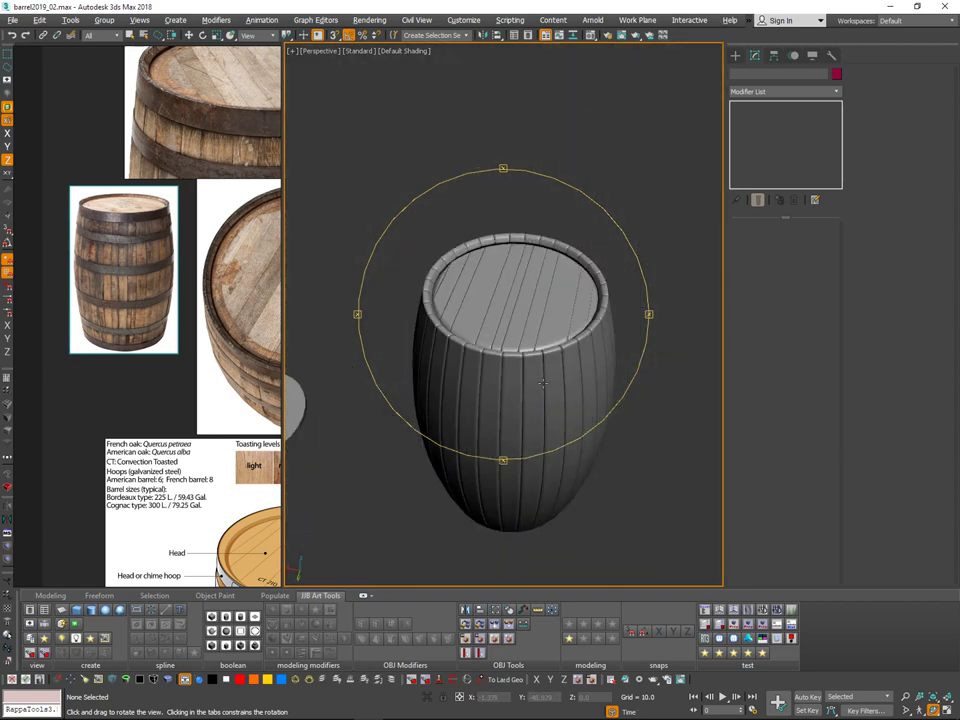
left_click(564, 307)
middle_click_drag(566, 313, 606, 314, "alt")
scroll(548, 304, "up", 5)
scroll(548, 304, "down", 5)
scroll(566, 350, "down", 5)
mouse_move(566, 350)
middle_mouse_down("alt")
mouse_move(562, 388)
mouse_move(582, 330)
mouse_move(564, 352)
middle_mouse_up("alt")
scroll(566, 324, "up", 6)
scroll(576, 304, "down", 3)
middle_click_drag(576, 304, 578, 318, "alt")
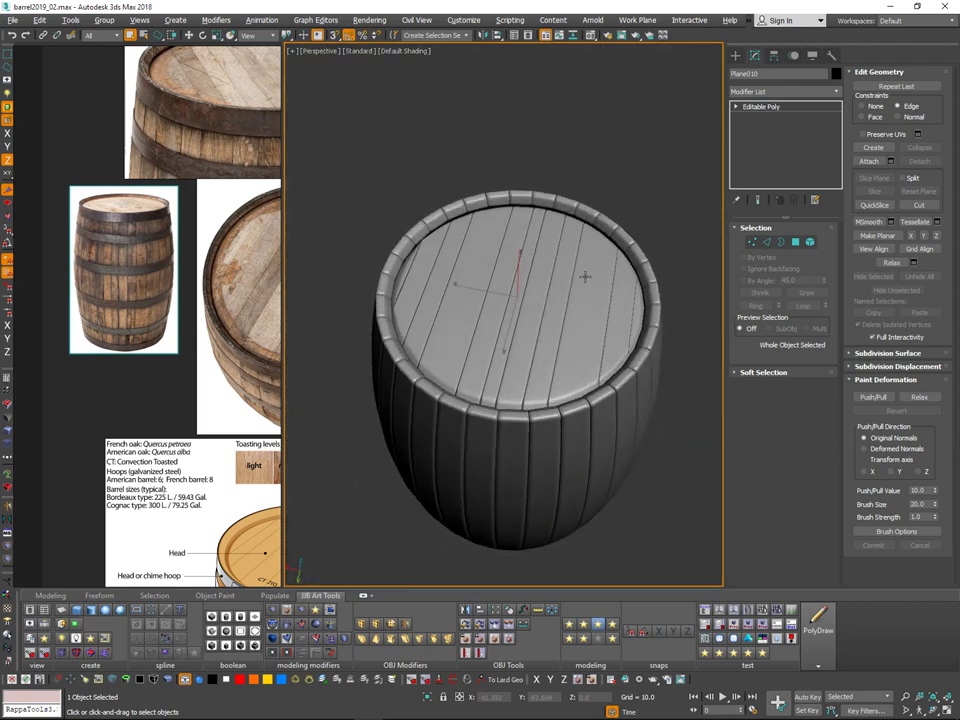
middle_click_drag(614, 268, 635, 216, "alt")
Step: Enter the plank head's Edge sub-object level and display edged faces over the shading
left_click(768, 242)
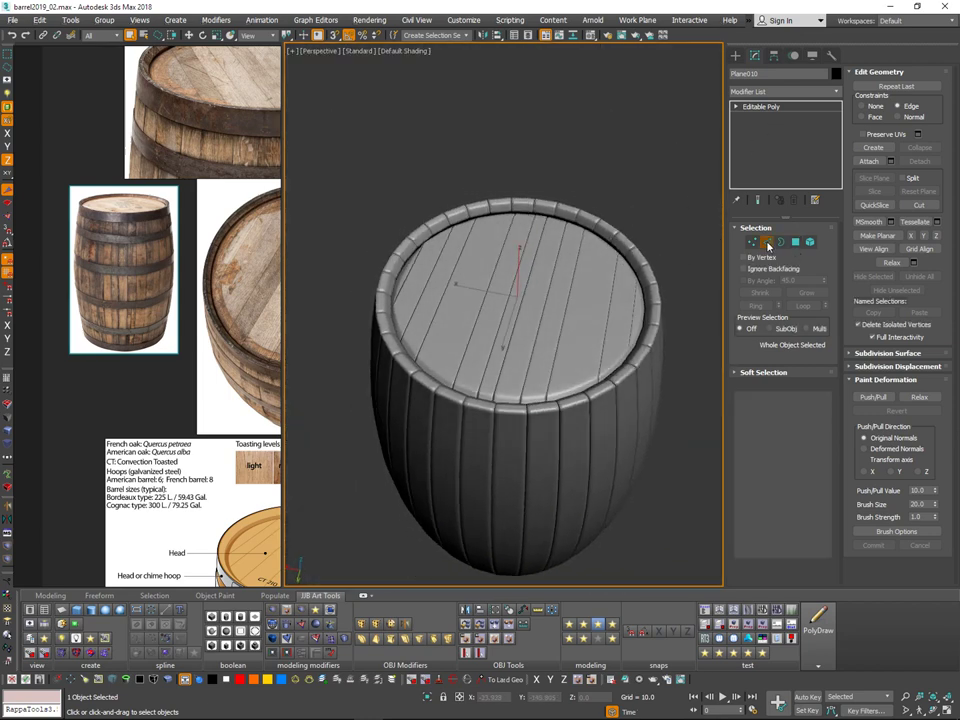
left_click(769, 242)
left_click(658, 200)
middle_click_drag(645, 256, 631, 205, "alt")
left_click(606, 328)
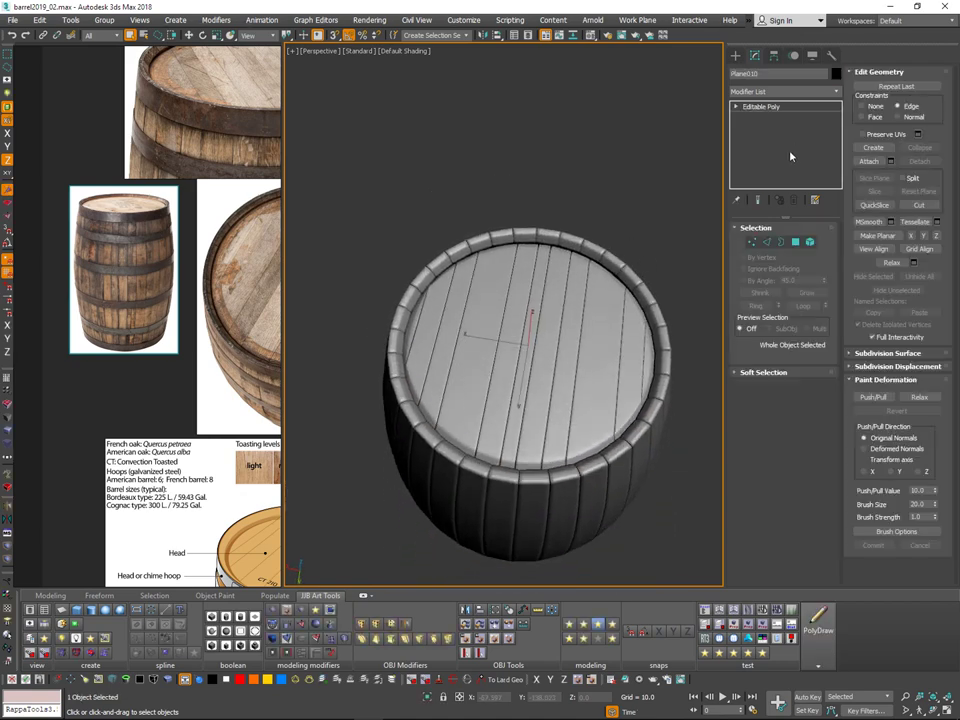
left_click(768, 243)
scroll(640, 315, "up", 5)
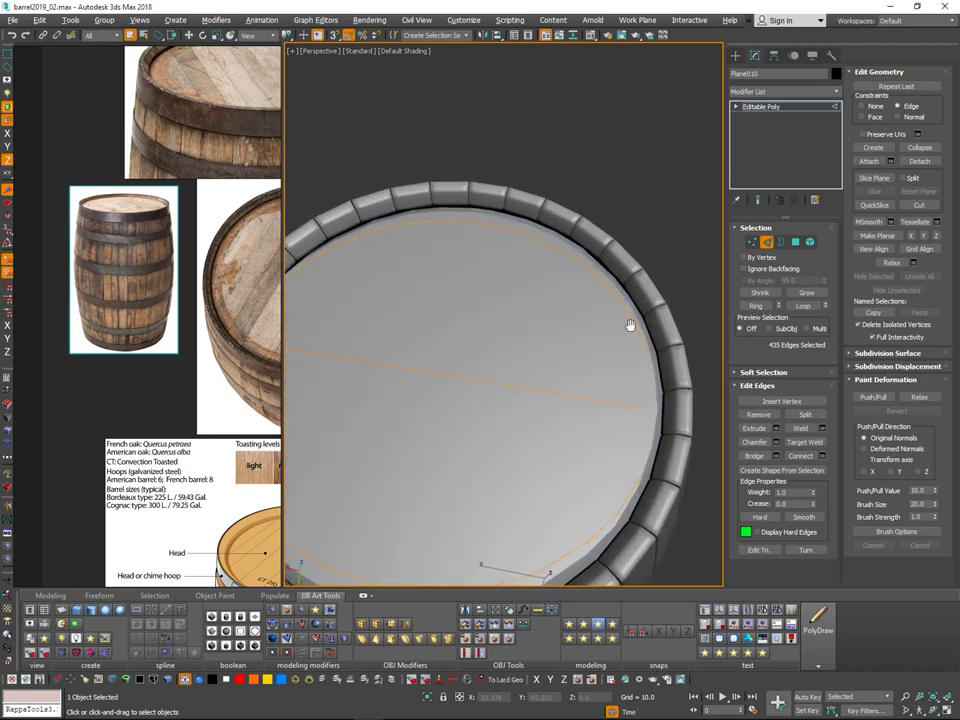
key("F4")
Step: Insert lengthwise support loops with SwiftLoop beside an outer plank gap of the head, using an orthographic view, and preview the smoothing
middle_click_drag(589, 321, 563, 287)
scroll(552, 292, "up", 2)
key("alt+1")
scroll(642, 316, "up", 3)
scroll(566, 255, "down", 4)
middle_click_drag(520, 251, 508, 242, "alt")
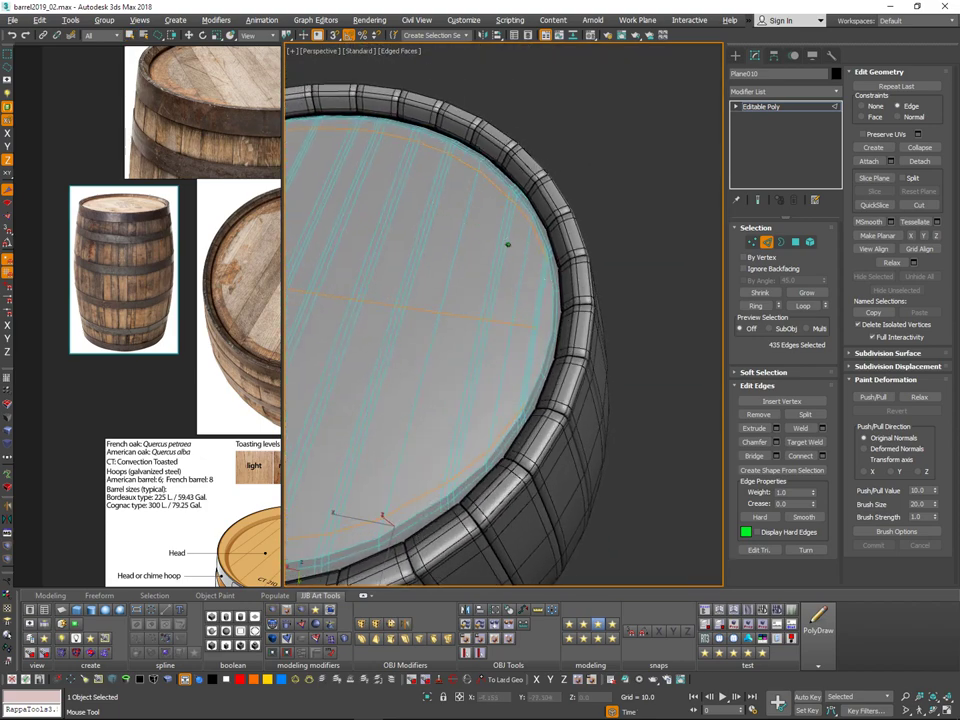
scroll(508, 242, "up", 4)
scroll(510, 239, "down", 2)
scroll(507, 243, "up", 1)
key("u")
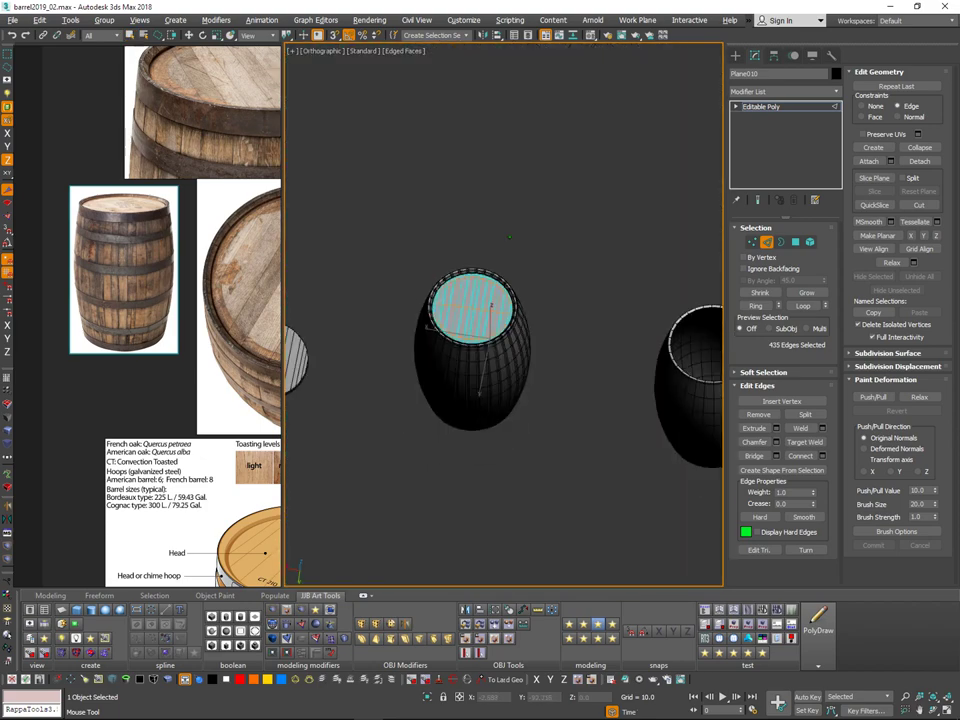
scroll(499, 246, "up", 2)
middle_click_drag(499, 246, 528, 196)
scroll(514, 262, "up", 6)
middle_click_drag(588, 217, 534, 241)
scroll(492, 155, "up", 4)
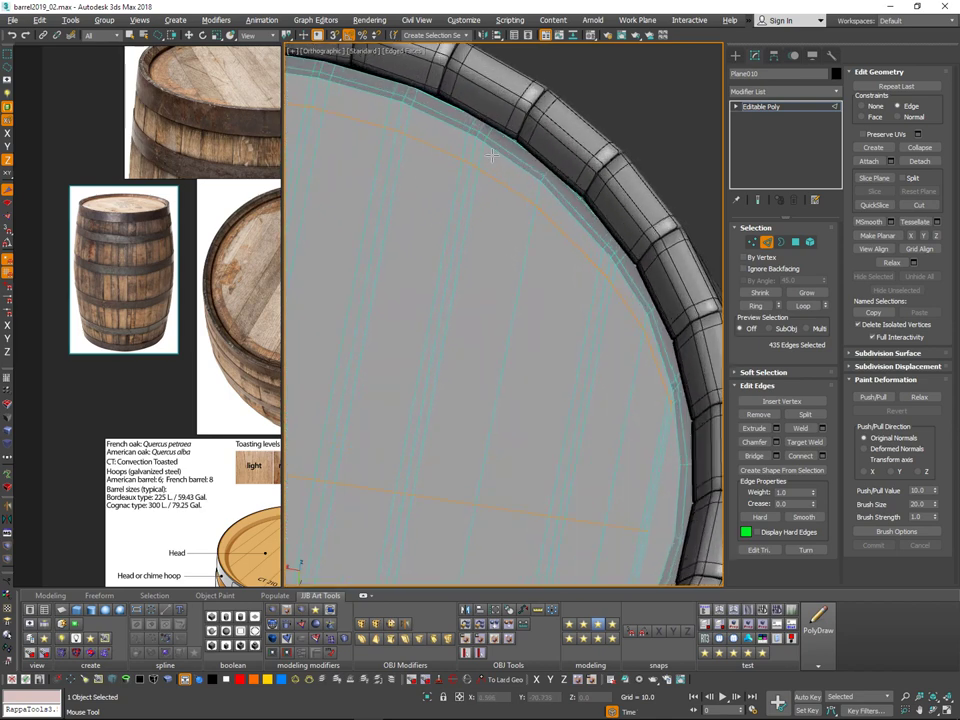
left_click(477, 166)
middle_click_drag(485, 154, 500, 129)
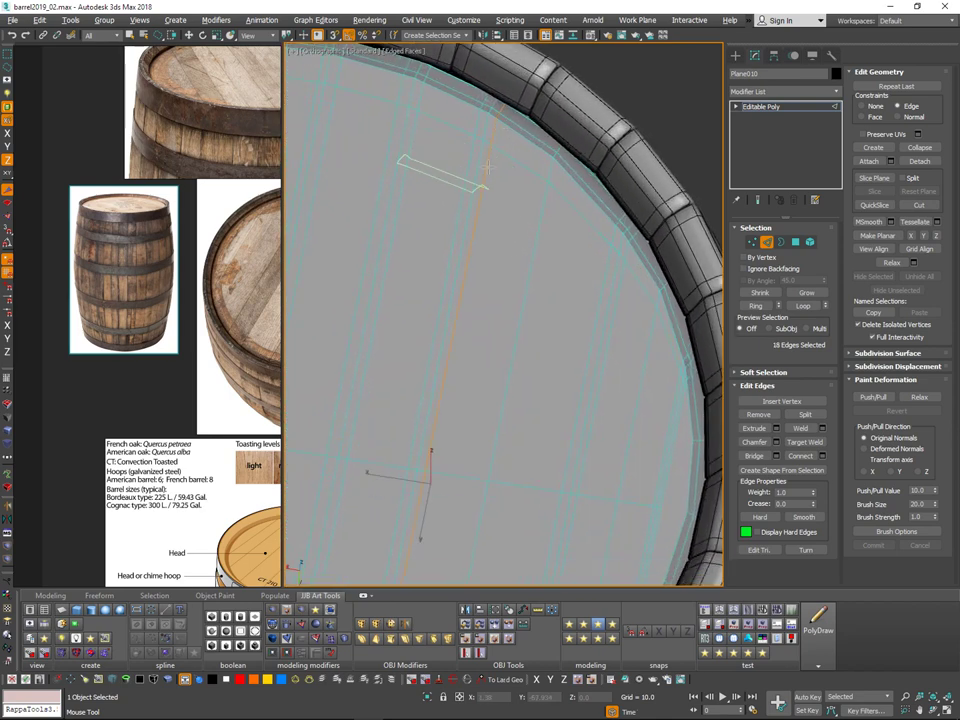
middle_click_drag(485, 173, 484, 185)
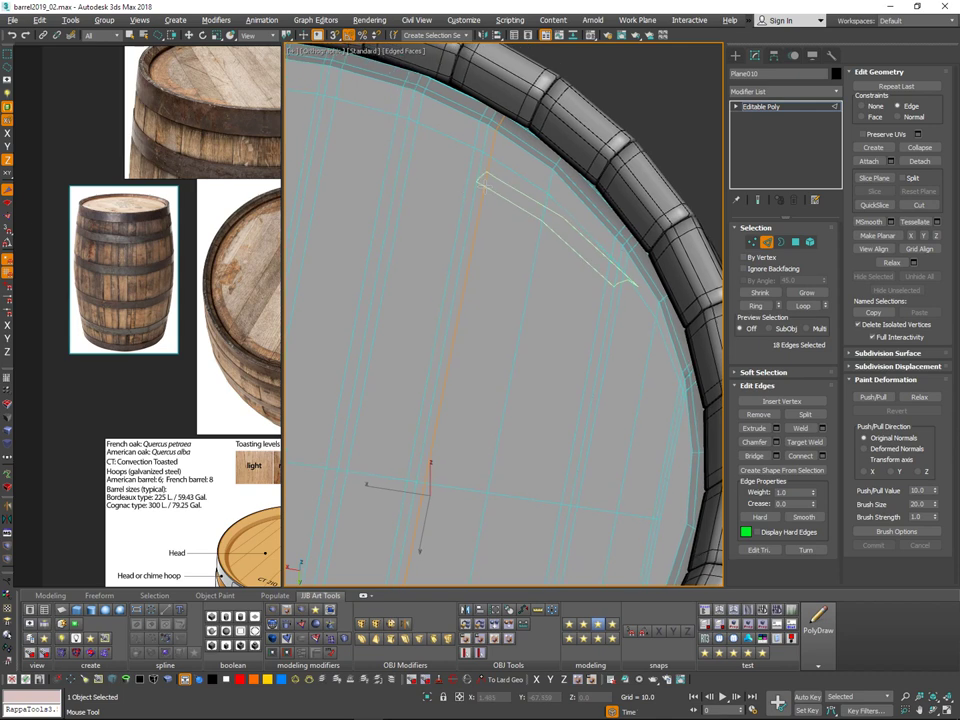
left_click_drag(484, 186, 489, 154, "alt")
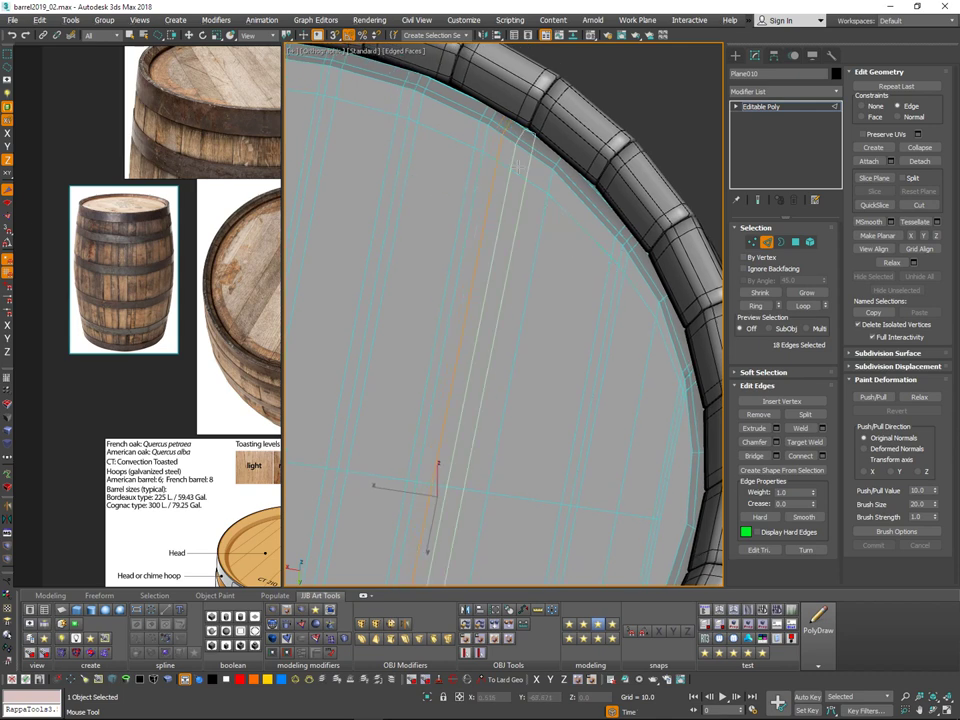
key("ctrl+q")
key("ctrl+q")
Step: Insert support loops on both sides of the next plank gap toward the head's center and preview the smoothing
middle_click_drag(504, 205, 553, 268)
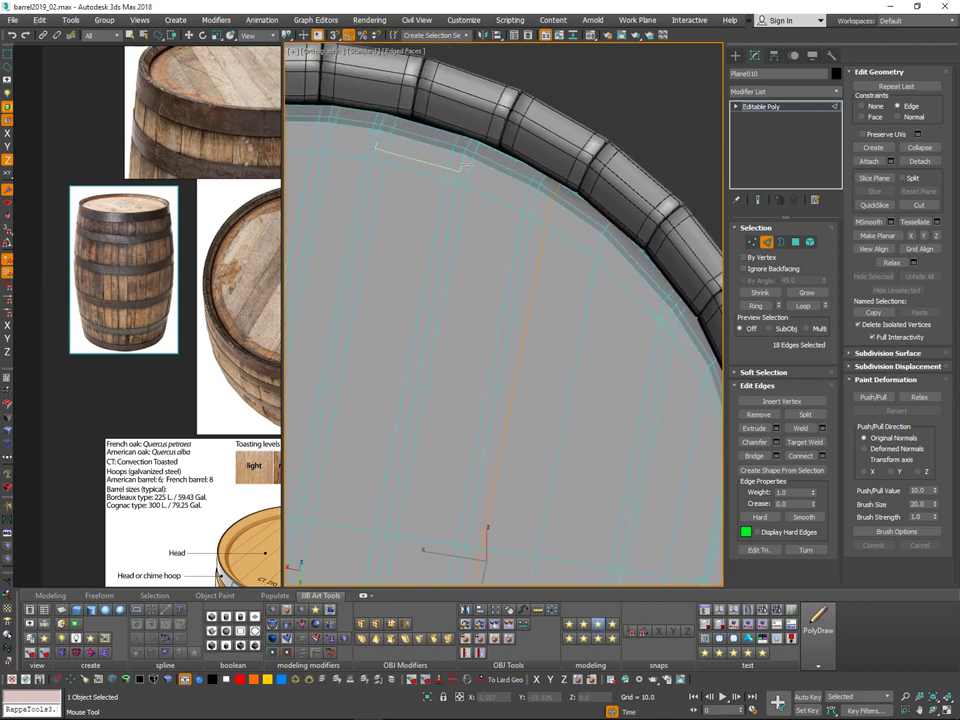
left_click_drag(470, 167, 475, 174, "alt")
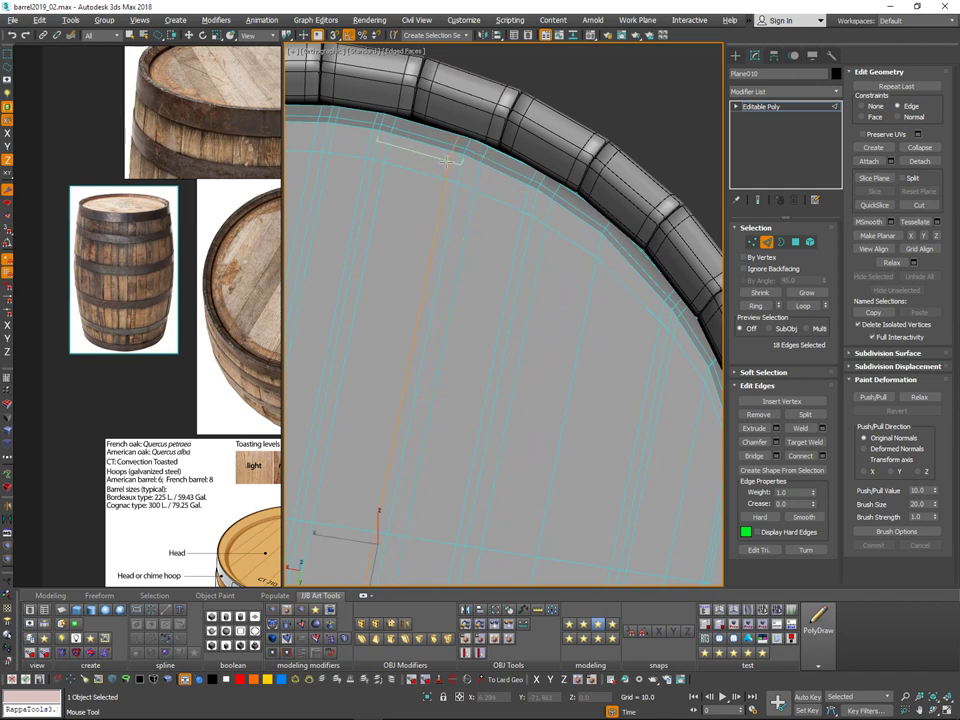
middle_click_drag(454, 166, 465, 178)
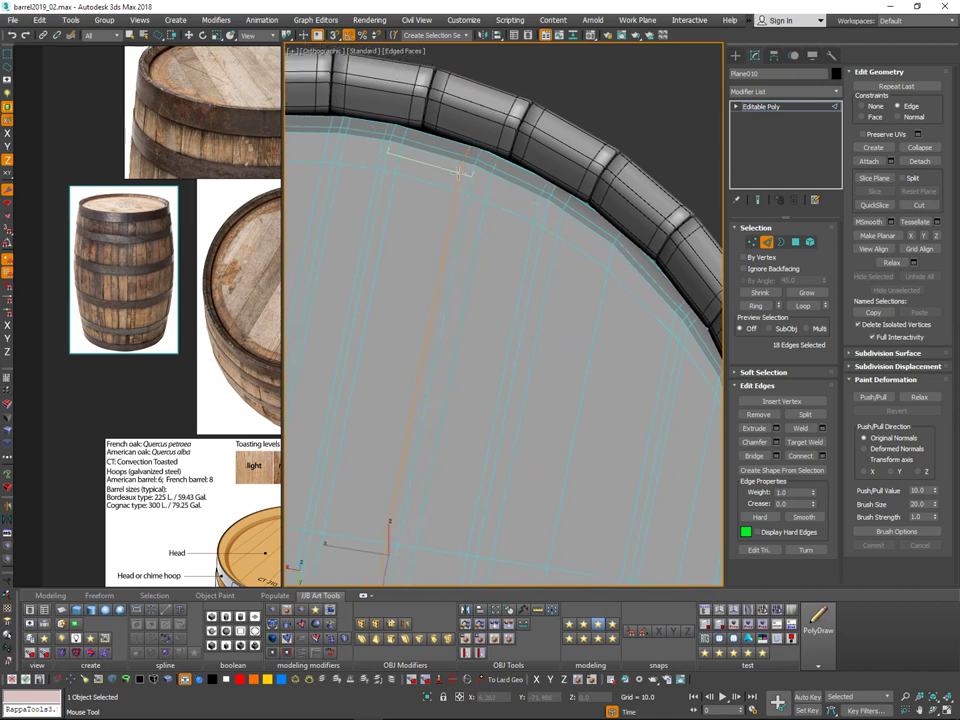
left_click_drag(461, 169, 452, 171, "alt")
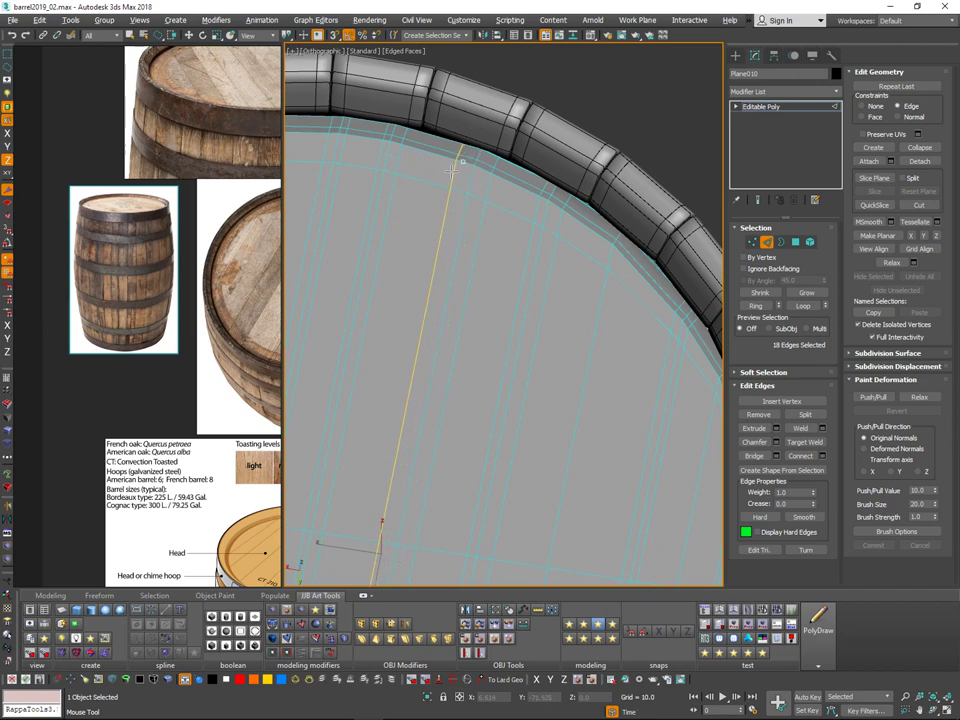
middle_click_drag(452, 170, 524, 163)
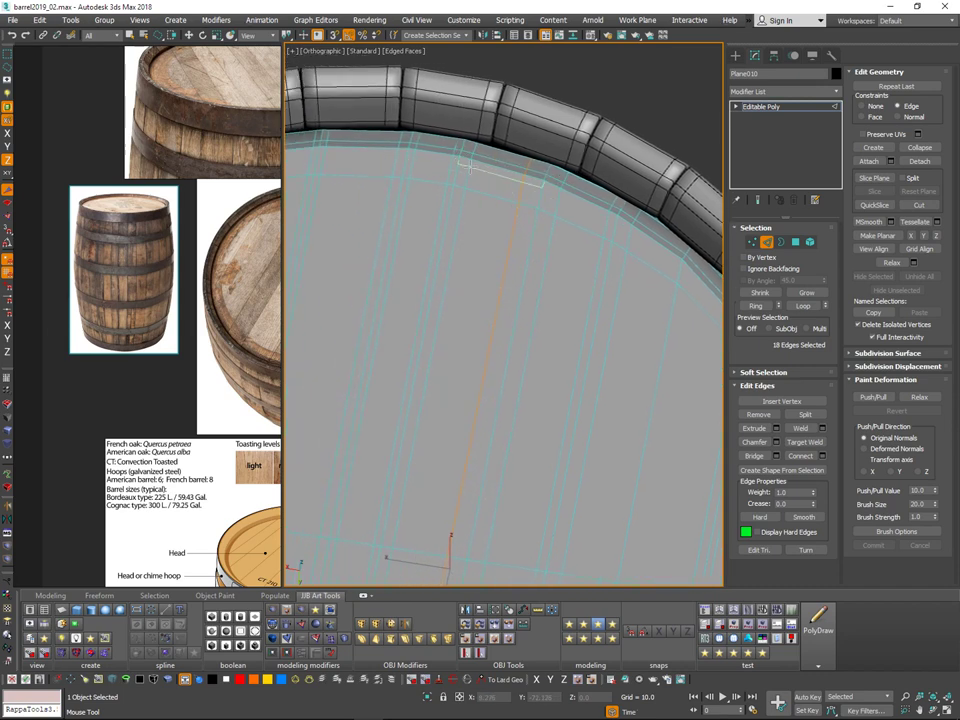
key("ctrl+q")
key("ctrl+q")
Step: Add lengthwise support loops beside the plank gaps around the head's middle and turn on the smoothed preview
middle_click_drag(450, 165, 468, 181)
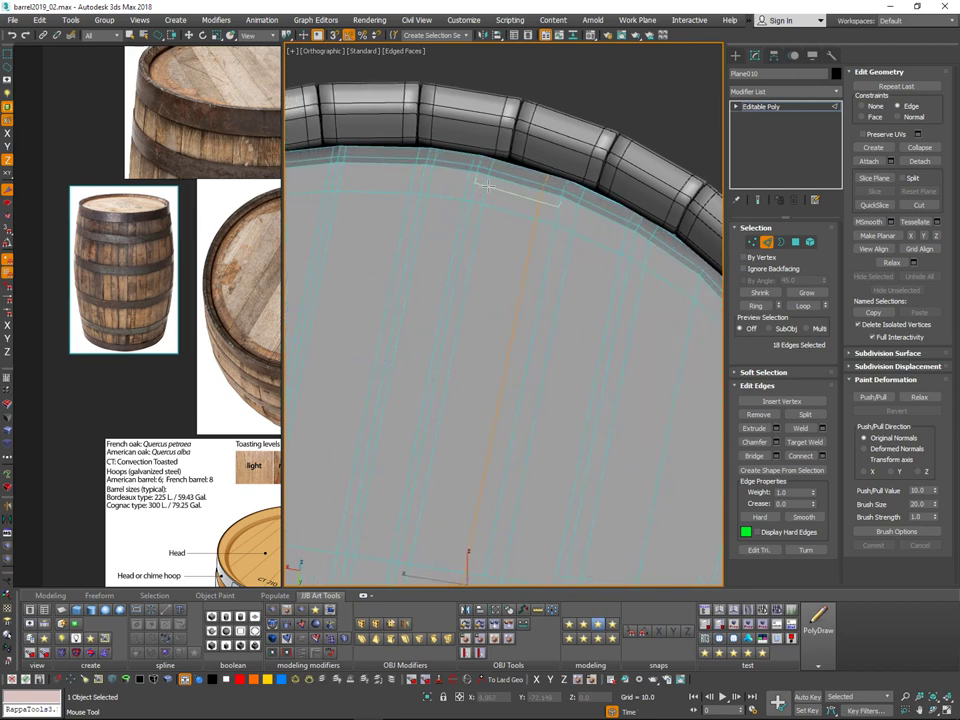
left_click_drag(493, 190, 501, 193)
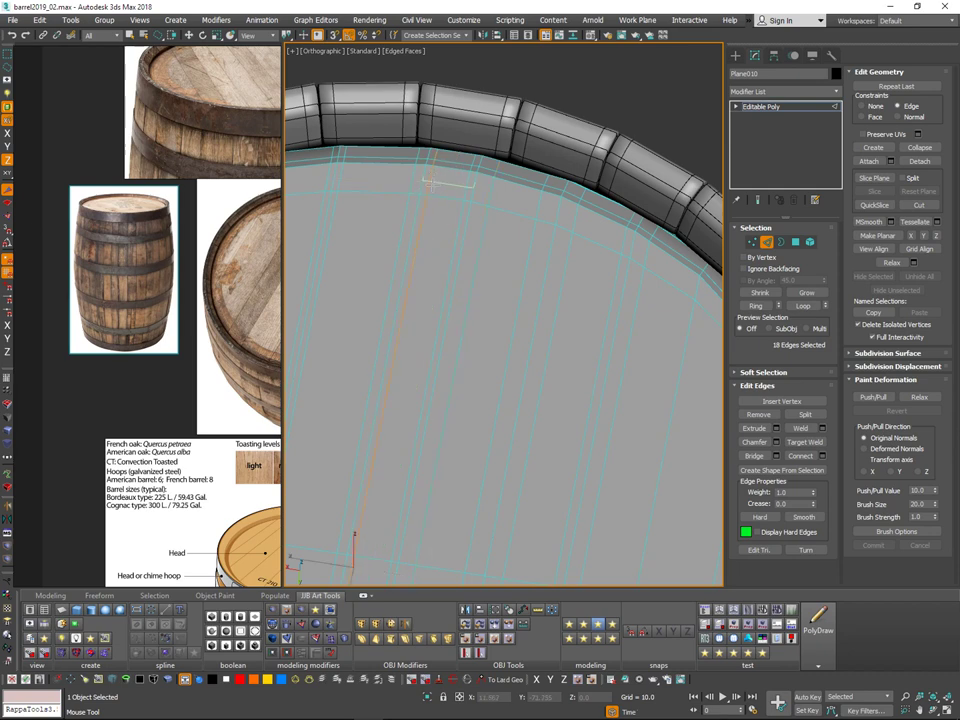
left_click_drag(438, 185, 445, 187)
middle_click_drag(443, 193, 458, 210)
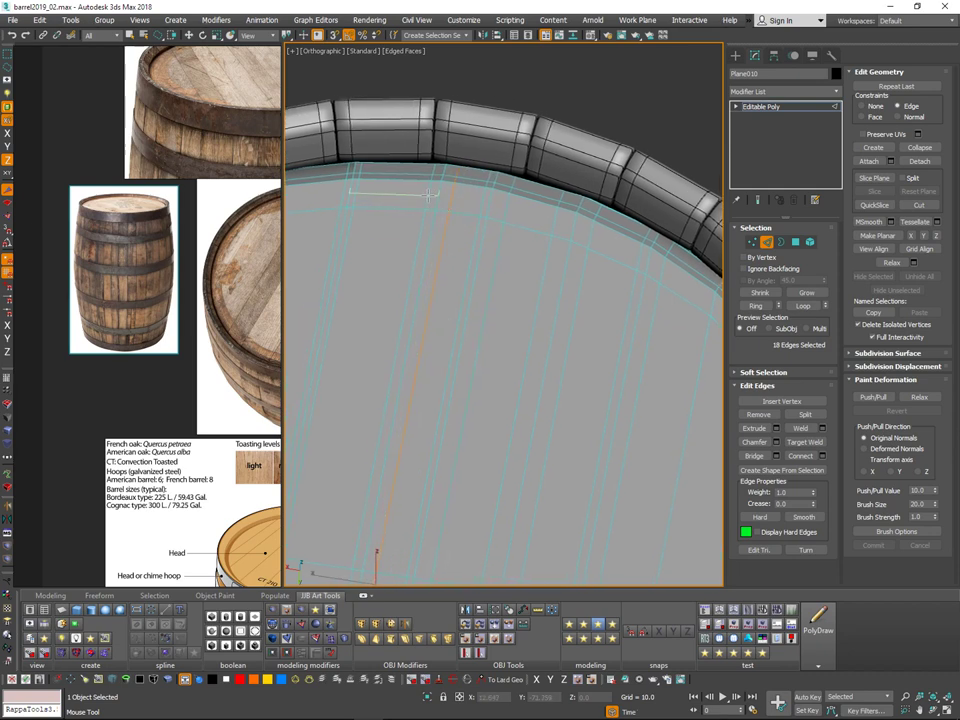
left_click_drag(429, 196, 418, 201)
key("ctrl+q")
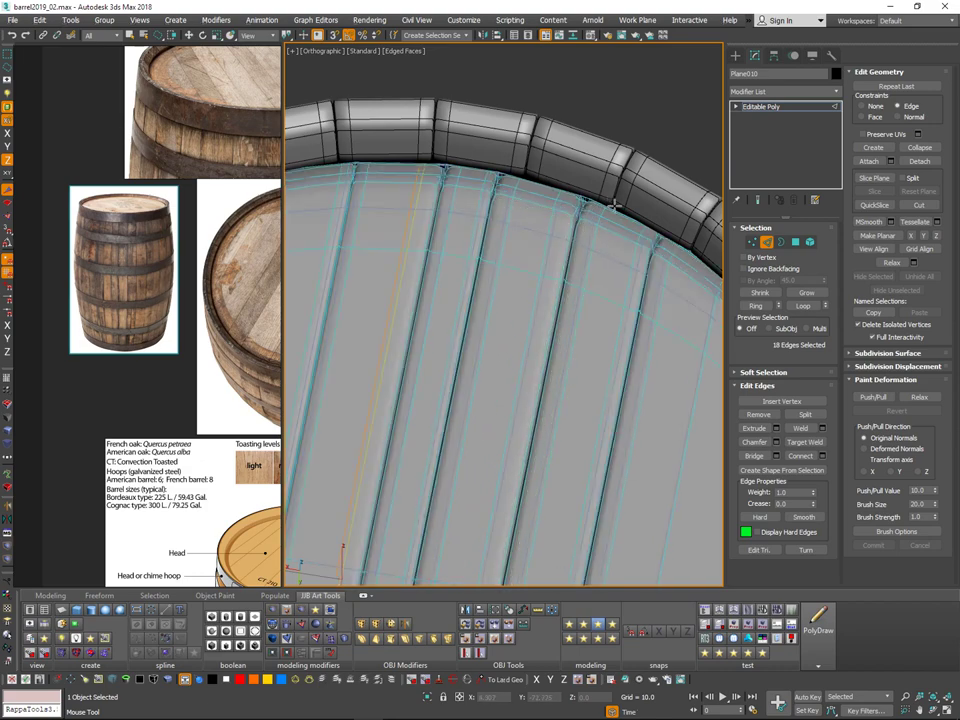
Step: Review the smoothed plank edges, then insert a support loop beside the first plank gap on the head's other half
middle_click_drag(580, 213, 574, 209, "alt")
scroll(573, 208, "down", 4)
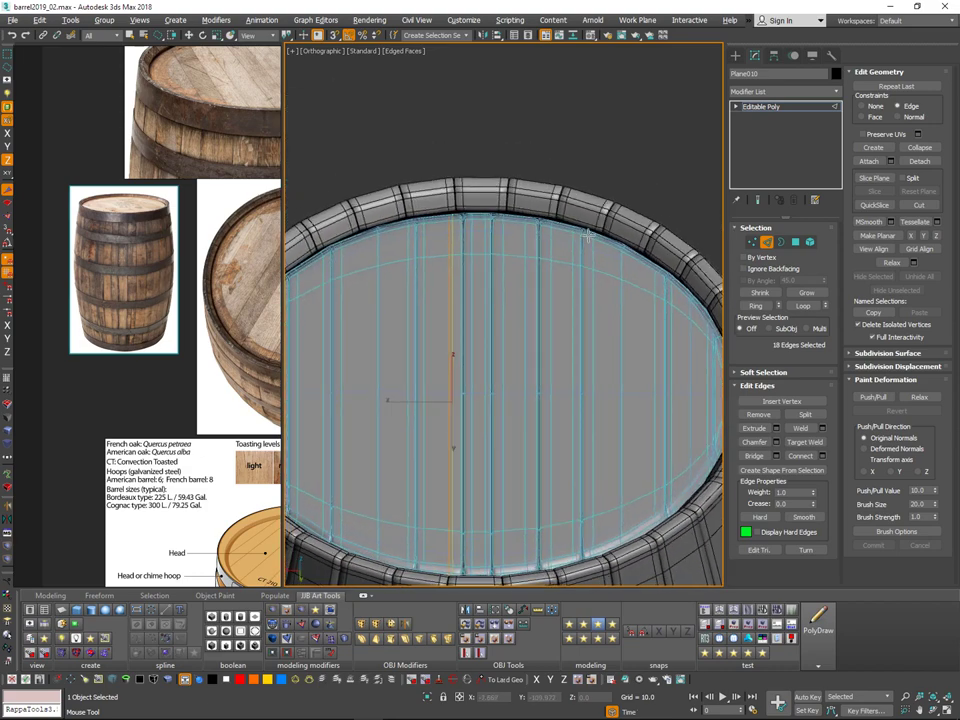
scroll(450, 240, "up", 2)
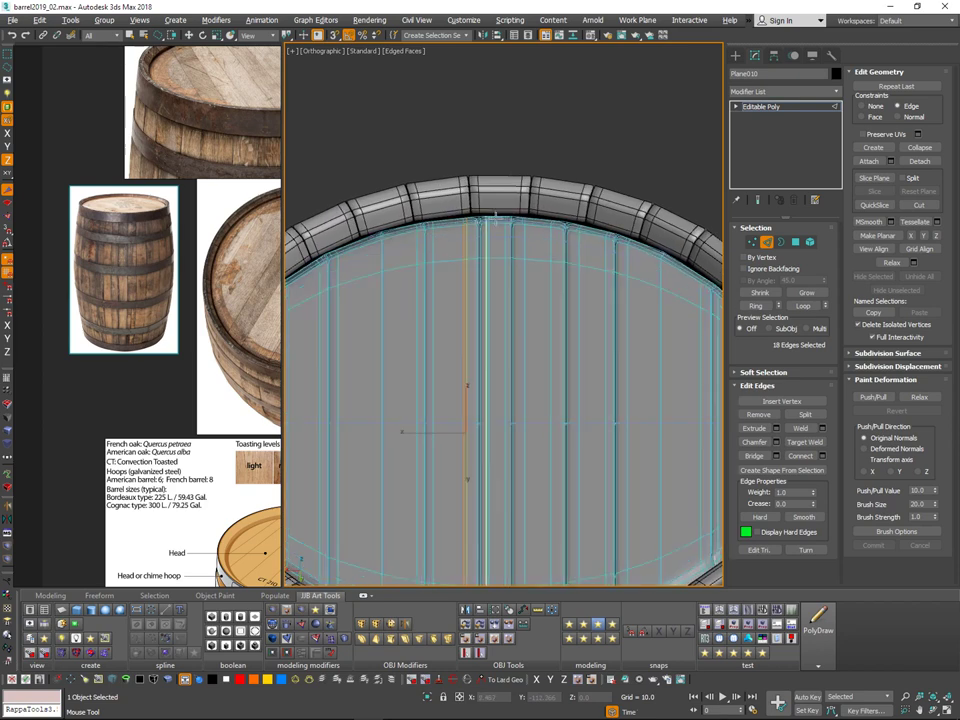
scroll(443, 238, "up", 1)
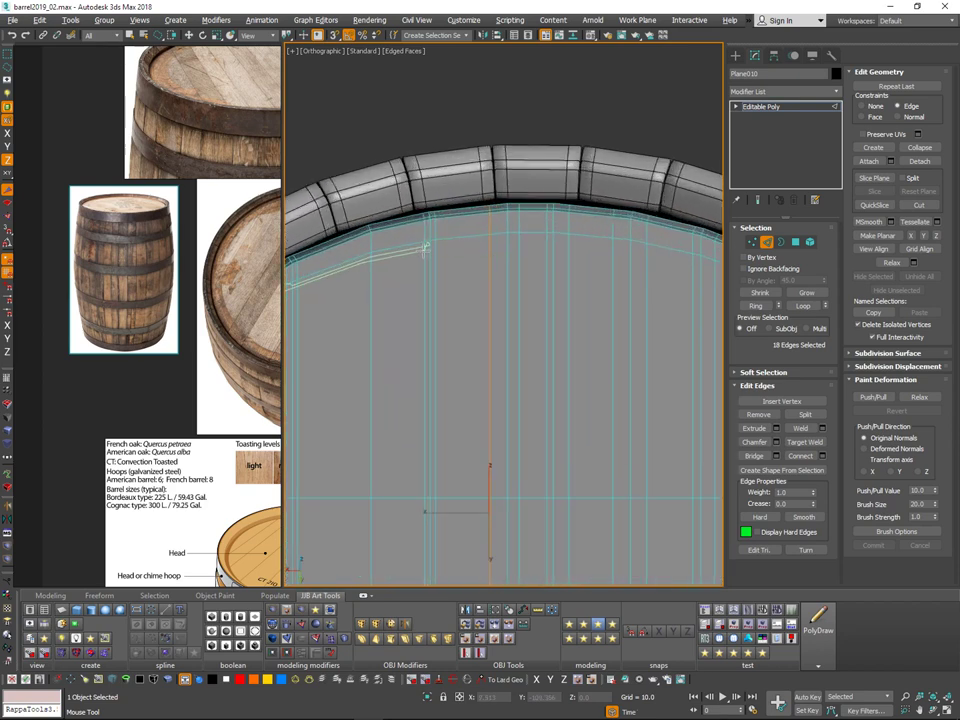
double_click(425, 250)
left_click_drag(423, 261, 415, 273)
key("ctrl+q")
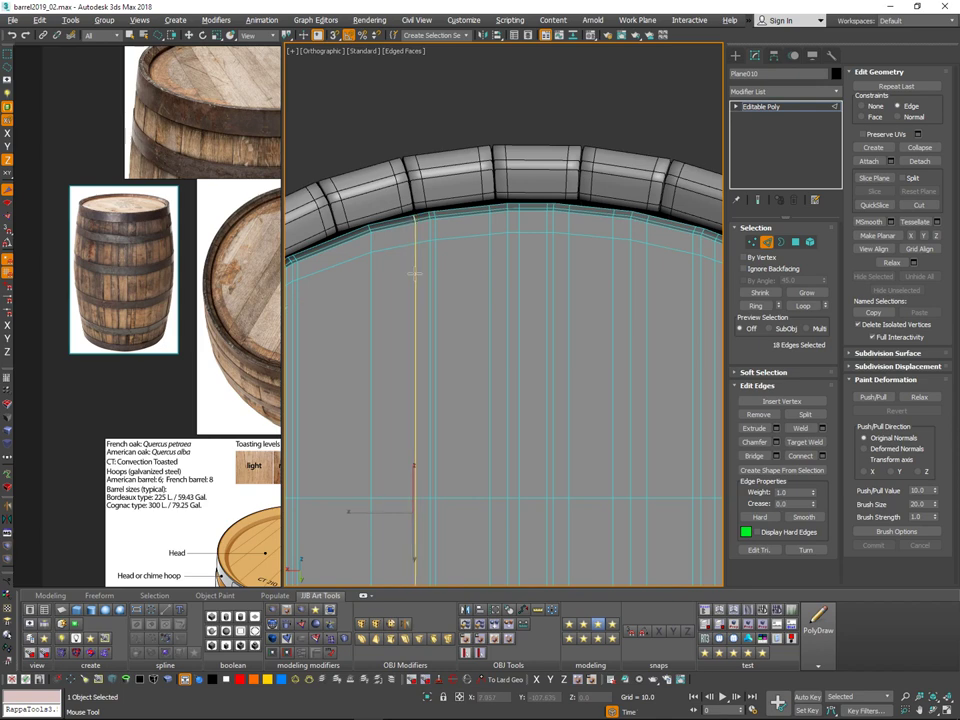
Step: Insert lengthwise support loops on both sides of the next plank gap toward the head's outer edge
middle_click_drag(342, 283, 480, 195)
scroll(437, 195, "up", 1)
scroll(435, 190, "up", 1)
double_click(436, 207)
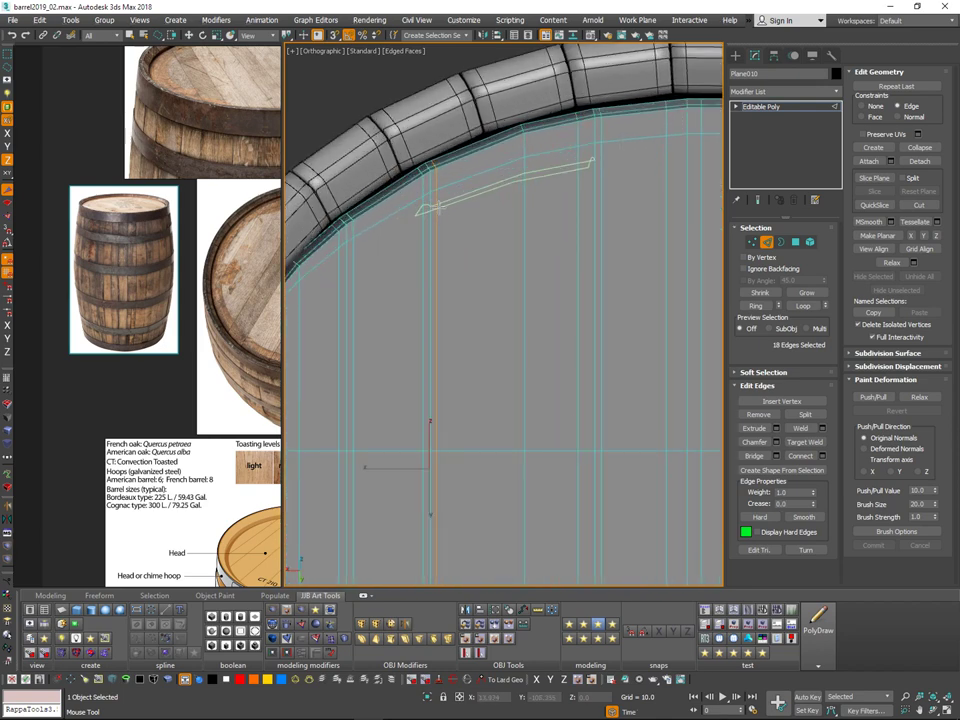
left_click_drag(436, 189, 446, 189)
scroll(424, 208, "up", 1)
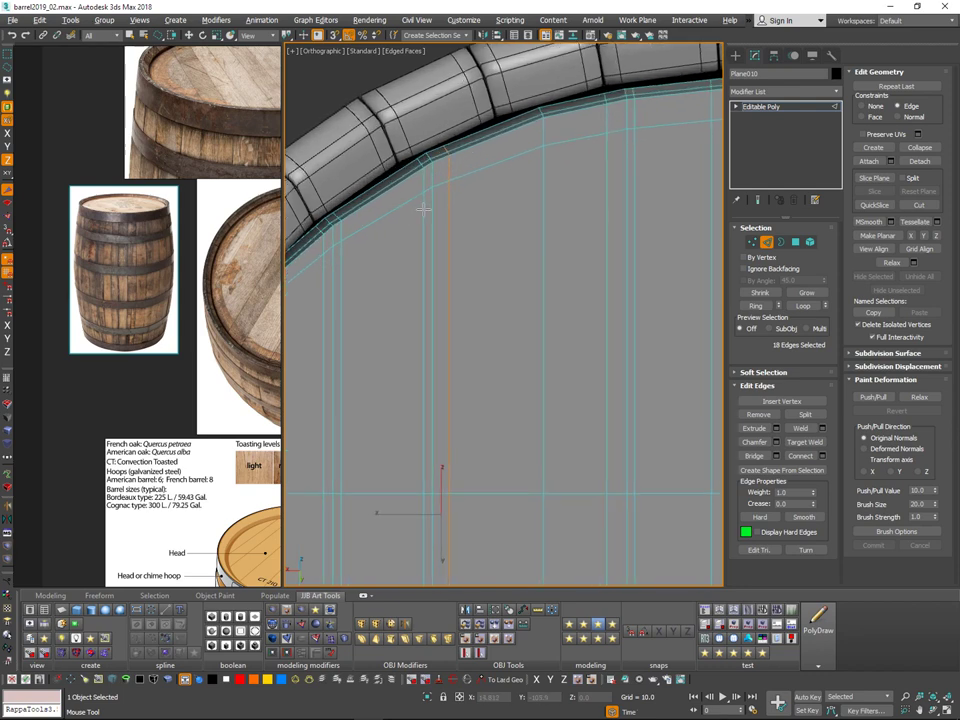
scroll(426, 215, "down", 2)
double_click(425, 217)
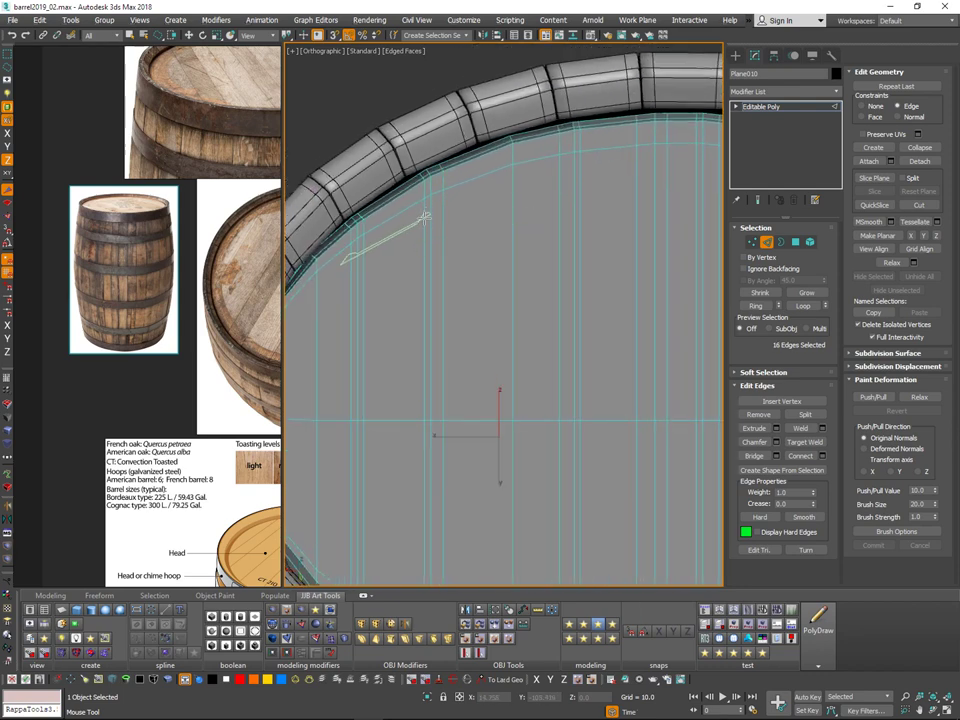
left_click_drag(416, 219, 408, 224)
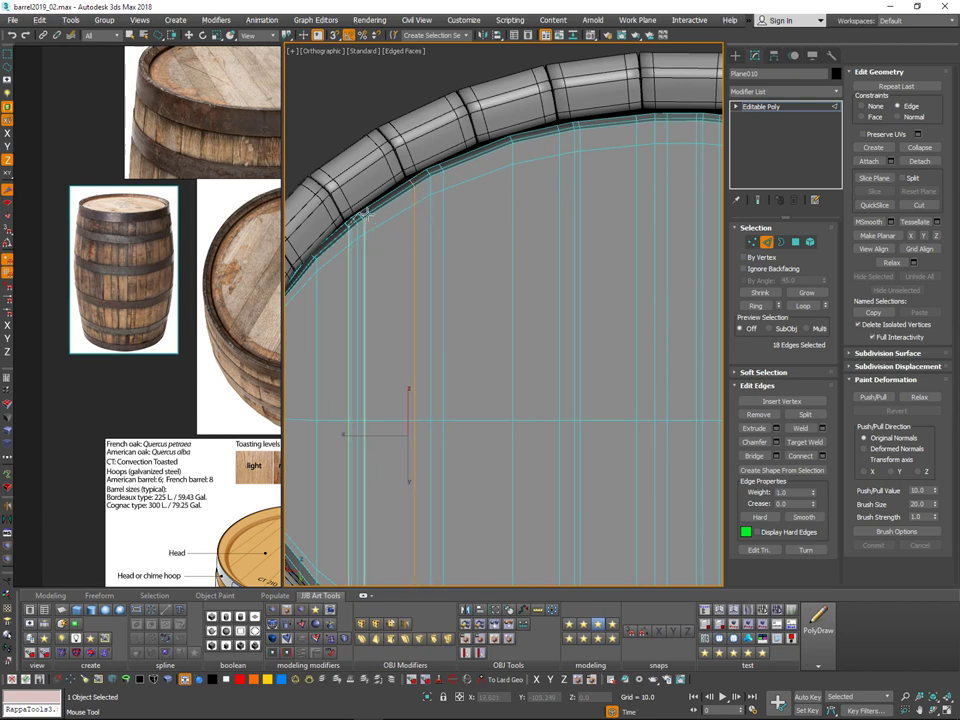
Step: Insert support loops on both sides of the following plank gap and preview the smoothing
scroll(358, 252, "up", 2)
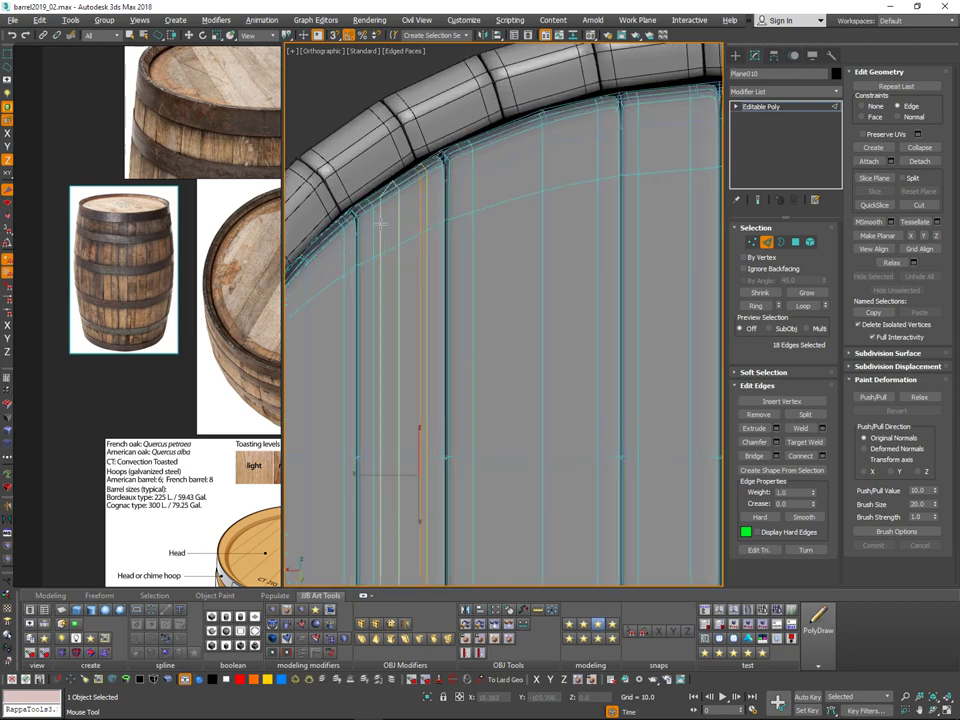
left_click_drag(365, 230, 376, 231)
middle_click_drag(377, 231, 385, 237, "alt")
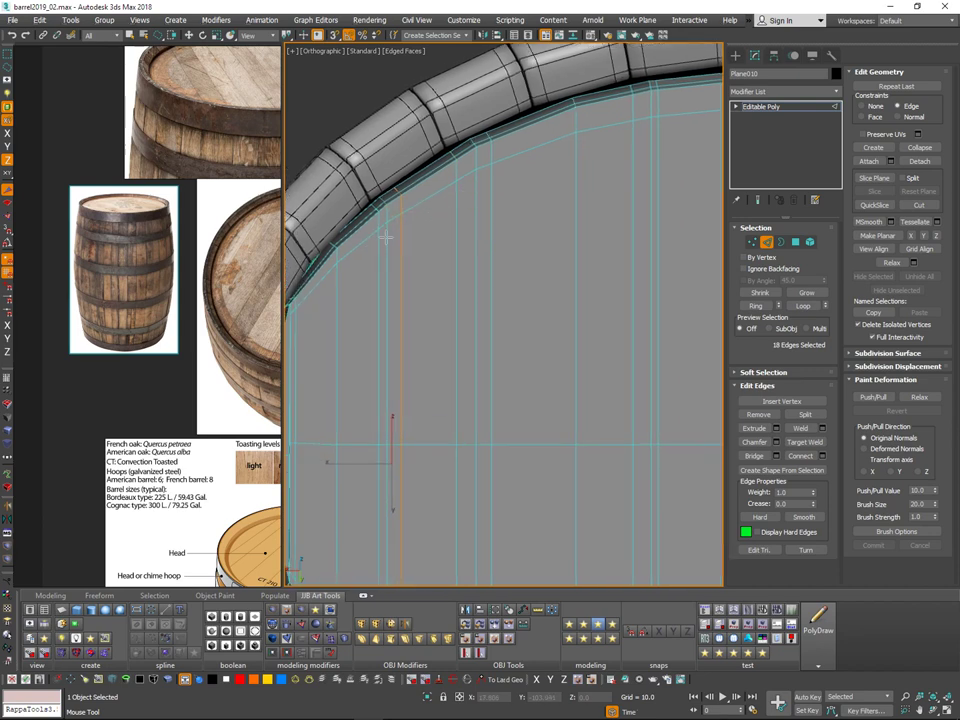
left_click_drag(380, 250, 380, 224, "alt")
key("ctrl+q")
key("ctrl+q")
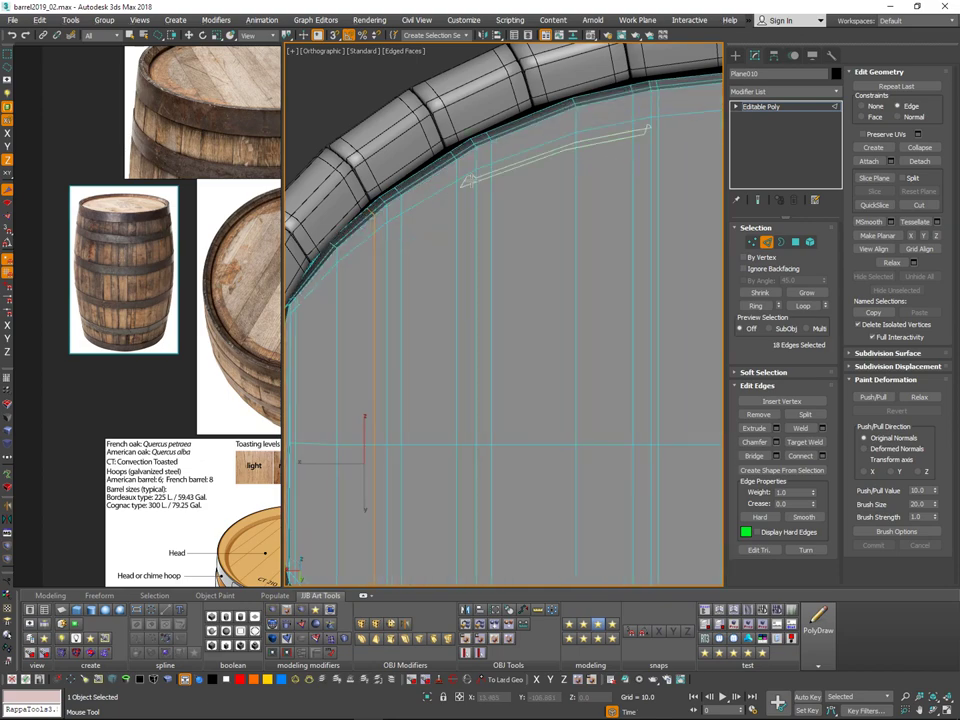
Step: Preview the smoothed head, then insert a support loop beside the outermost plank gap near the rim
middle_click_drag(560, 268, 422, 274)
scroll(422, 274, "down", 5)
key("ctrl+q")
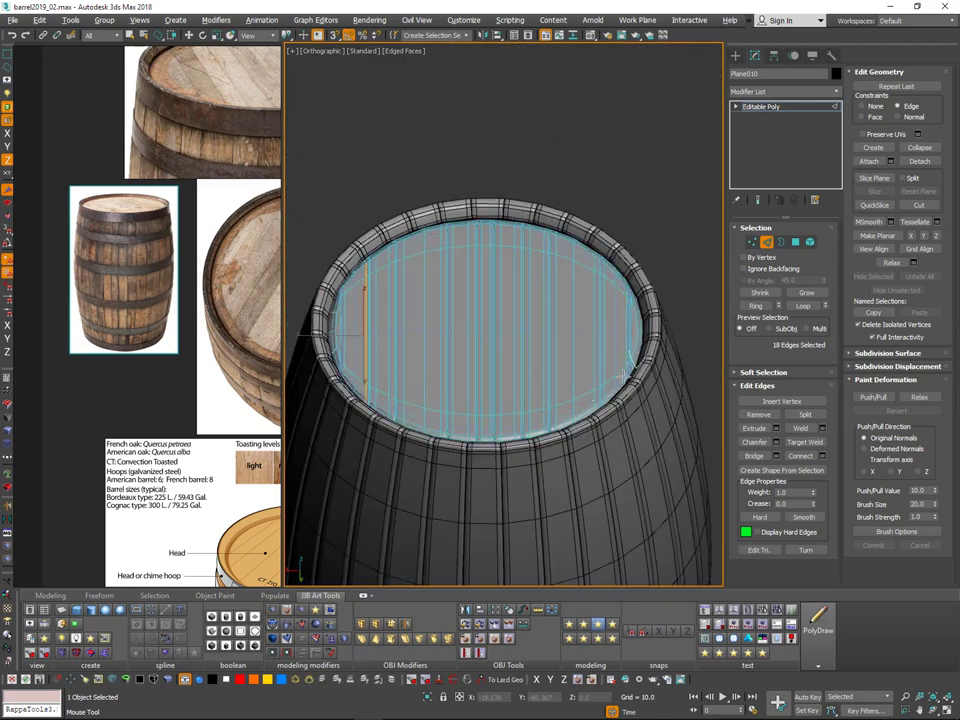
middle_click_drag(617, 380, 632, 393, "alt")
key("ctrl+q")
scroll(402, 228, "up", 6)
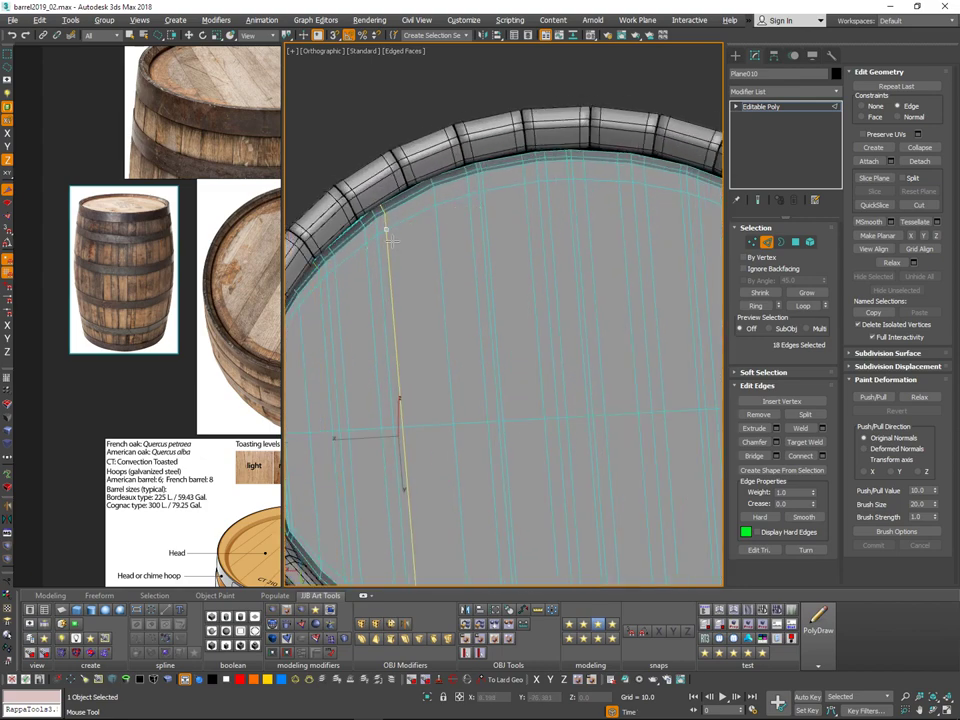
left_click_drag(387, 230, 429, 208, "alt")
middle_click_drag(447, 192, 535, 134)
key("ctrl+q")
middle_click_drag(427, 208, 399, 228, "alt")
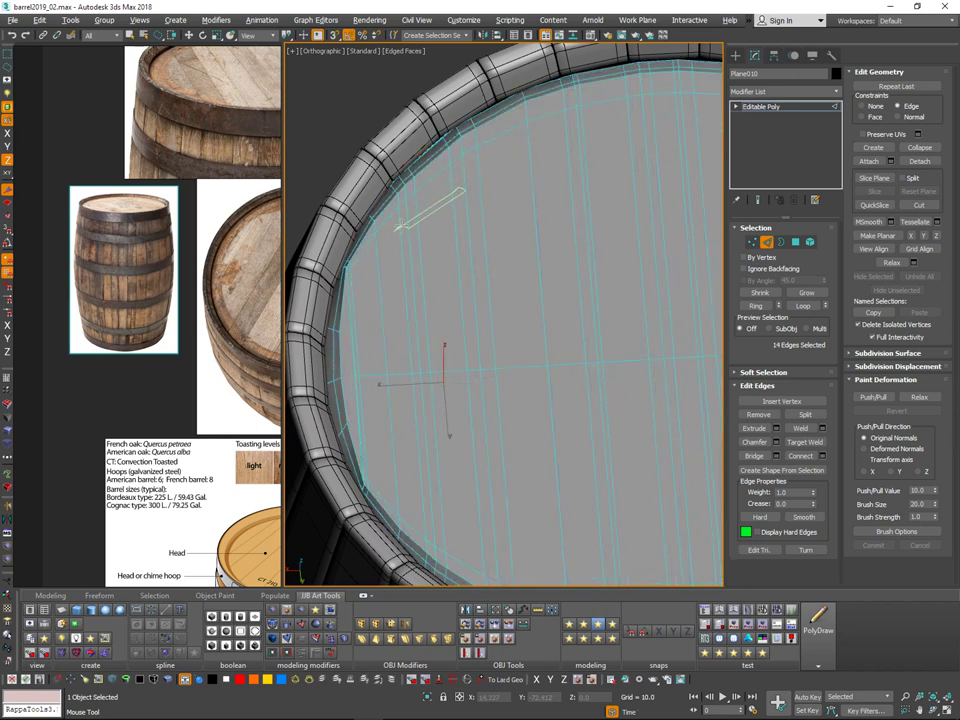
Step: Fine-tune the outermost gap's support loop by sliding it slightly away from the gap, comparing the head with and without smoothing
middle_click_drag(403, 224, 448, 299, "alt")
scroll(439, 233, "up", 3)
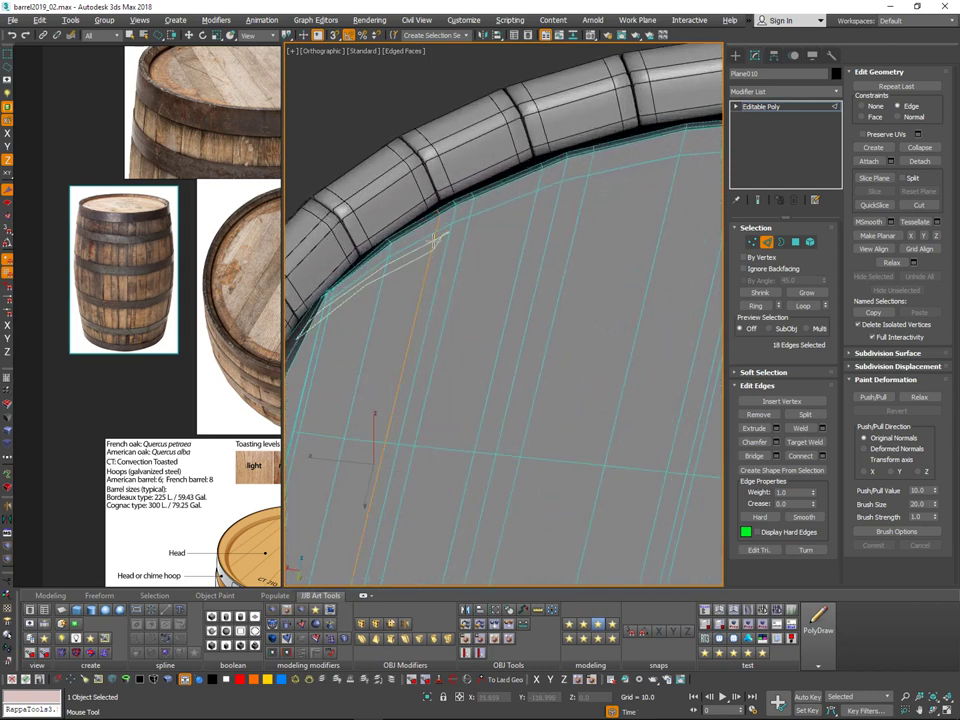
left_click_drag(433, 241, 428, 238, "alt")
key("ctrl+q")
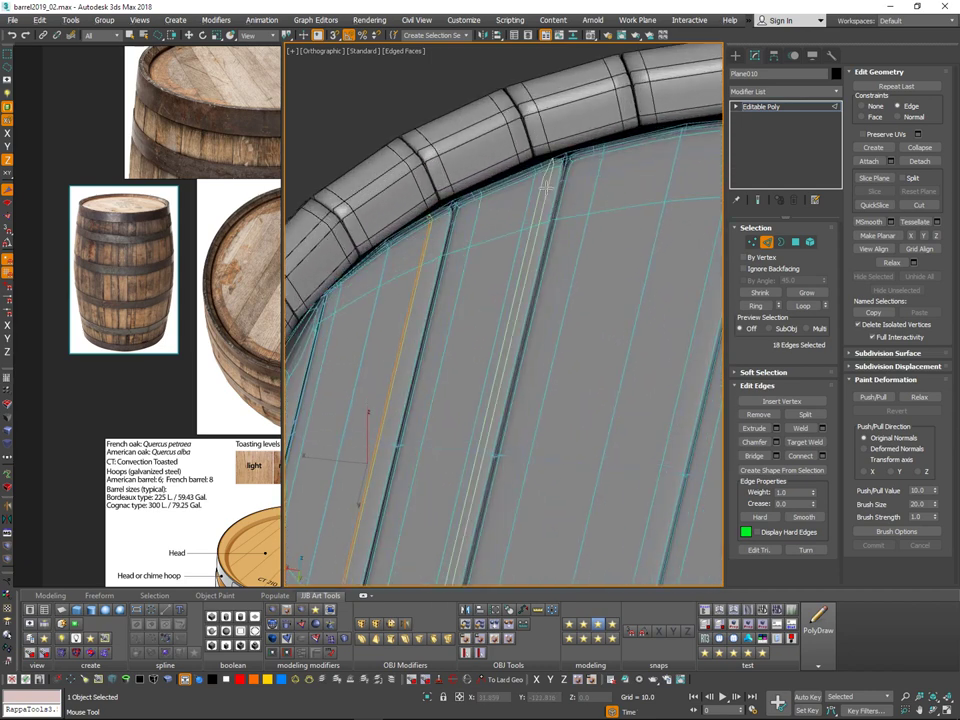
key("ctrl+q")
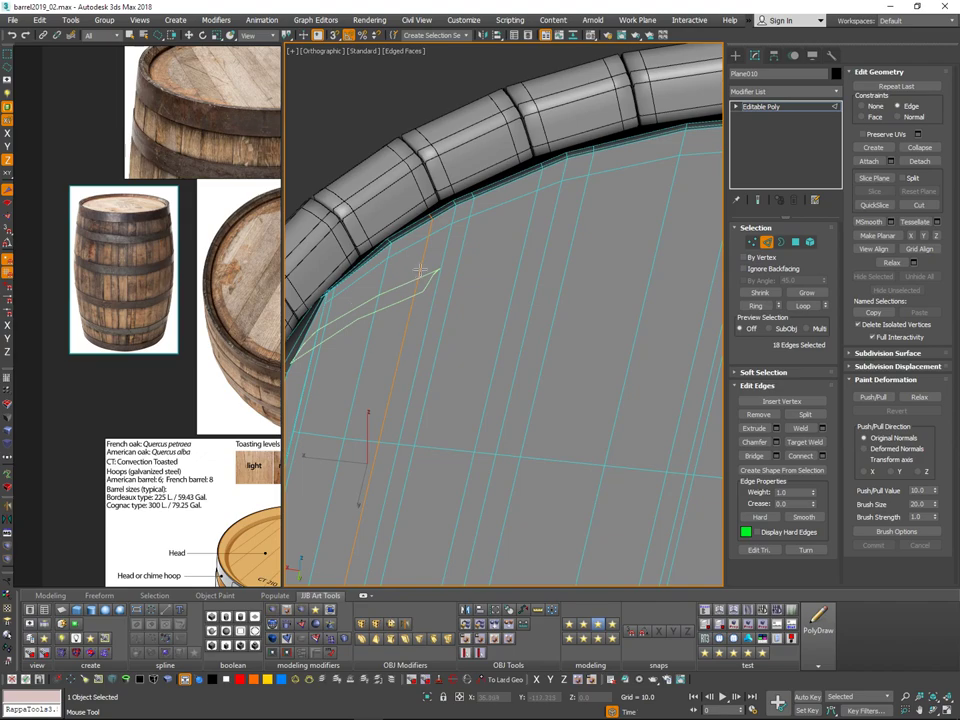
left_click_drag(420, 270, 418, 262, "alt")
scroll(430, 268, "down", 4)
middle_click_drag(434, 270, 566, 316, "alt")
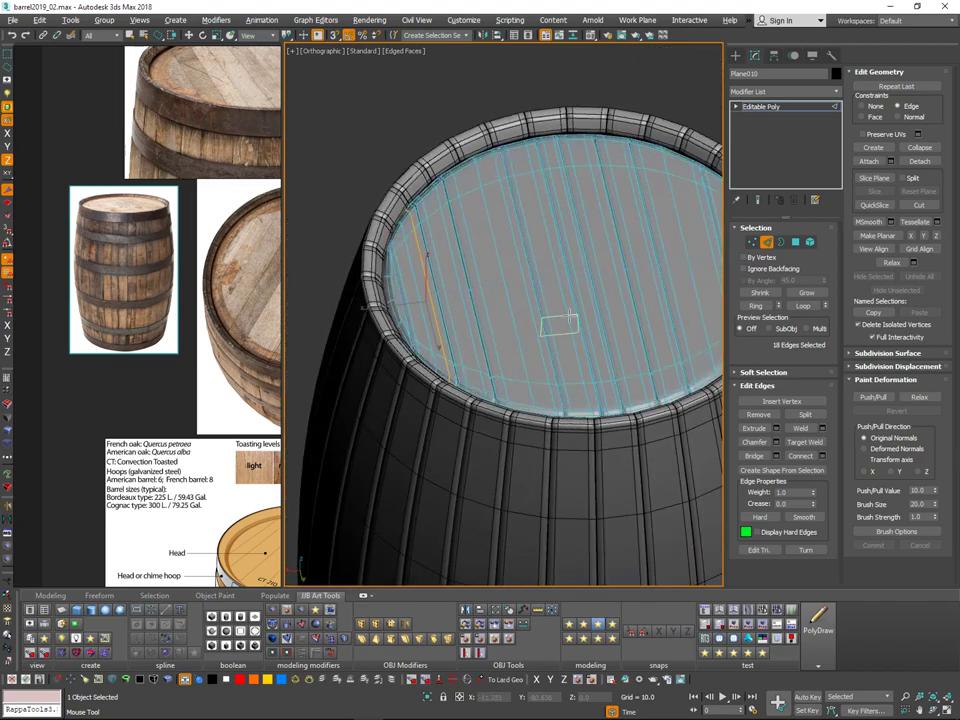
Step: Leave the loop tool and edge editing, deselect the head and hide the edge overlay
middle_click_drag(688, 272, 530, 320)
middle_click_drag(520, 272, 498, 318, "alt")
scroll(513, 280, "down", 3)
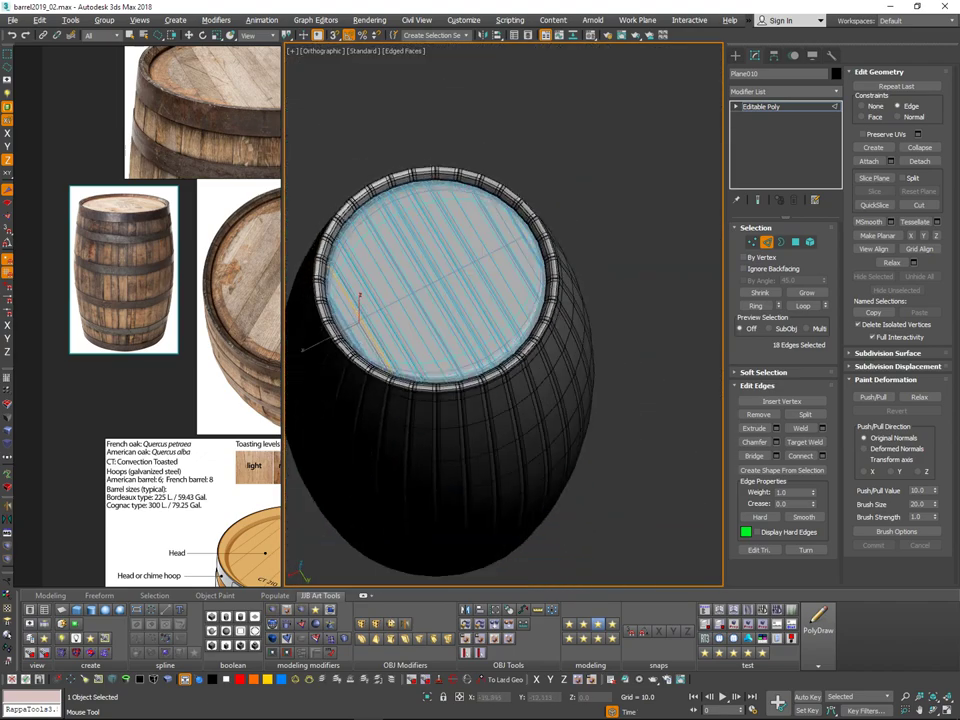
middle_click_drag(586, 312, 589, 265, "alt")
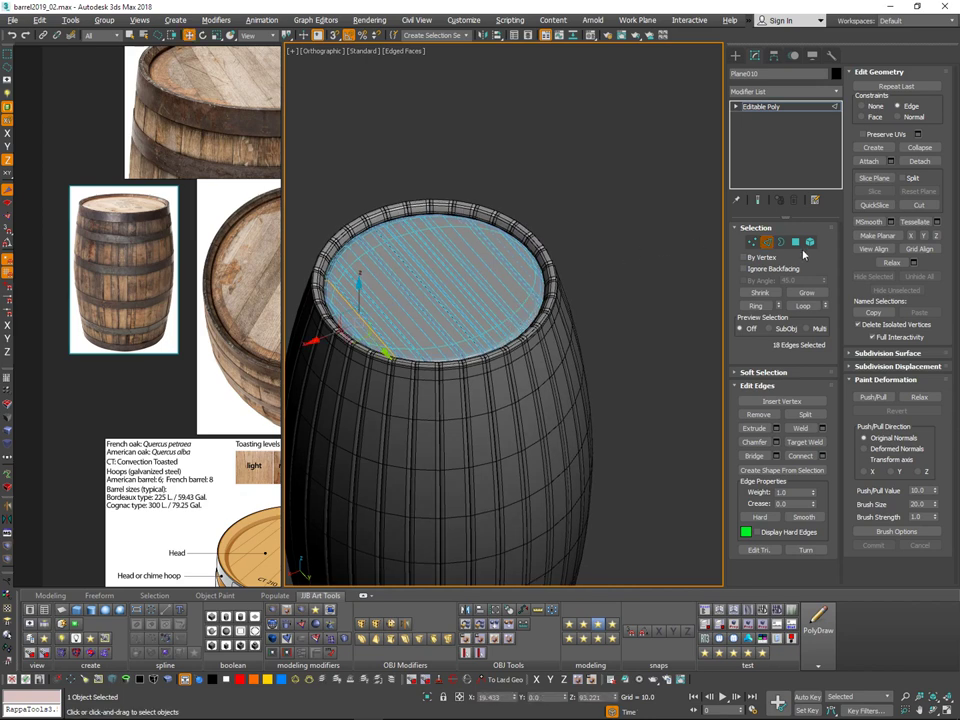
left_click(765, 242)
left_click(563, 216)
mouse_move(561, 216)
middle_mouse_down("alt")
mouse_move(575, 226)
mouse_move(554, 308)
mouse_move(602, 256)
mouse_move(583, 277)
mouse_move(579, 253)
mouse_move(569, 330)
mouse_move(566, 275)
middle_mouse_up("alt")
key("F4")
Step: Inspect the whole smoothed barrel in a perspective view, then return to the orthographic view
scroll(574, 228, "down", 3)
key("v")
key("p")
scroll(579, 254, "down", 6)
middle_click_drag(566, 275, 564, 350)
key("w")
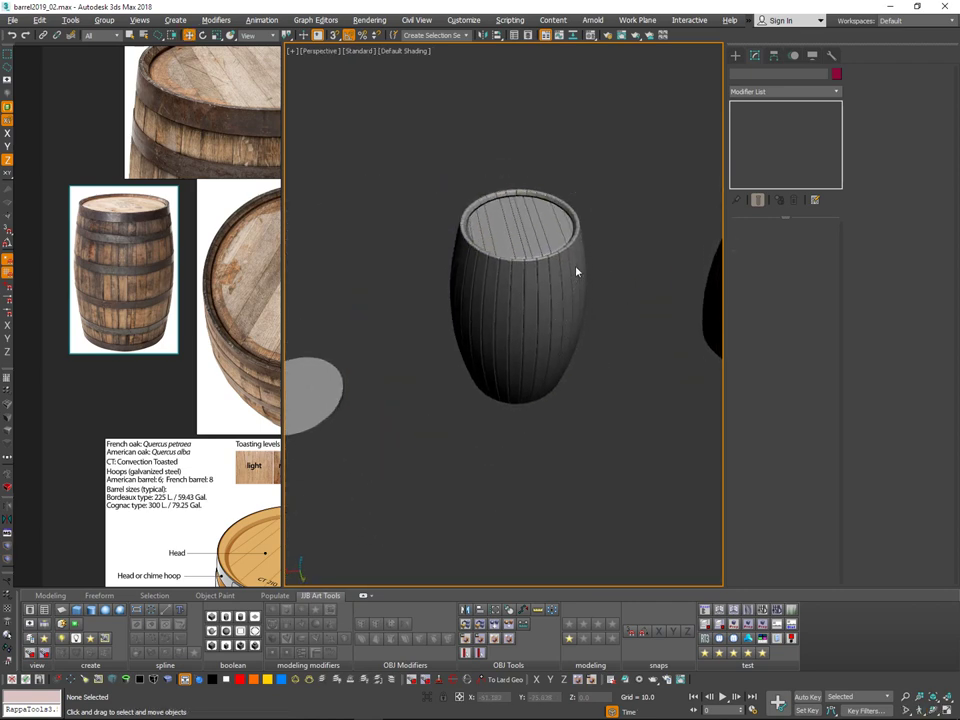
key("v")
key("u")
scroll(526, 271, "up", 7)
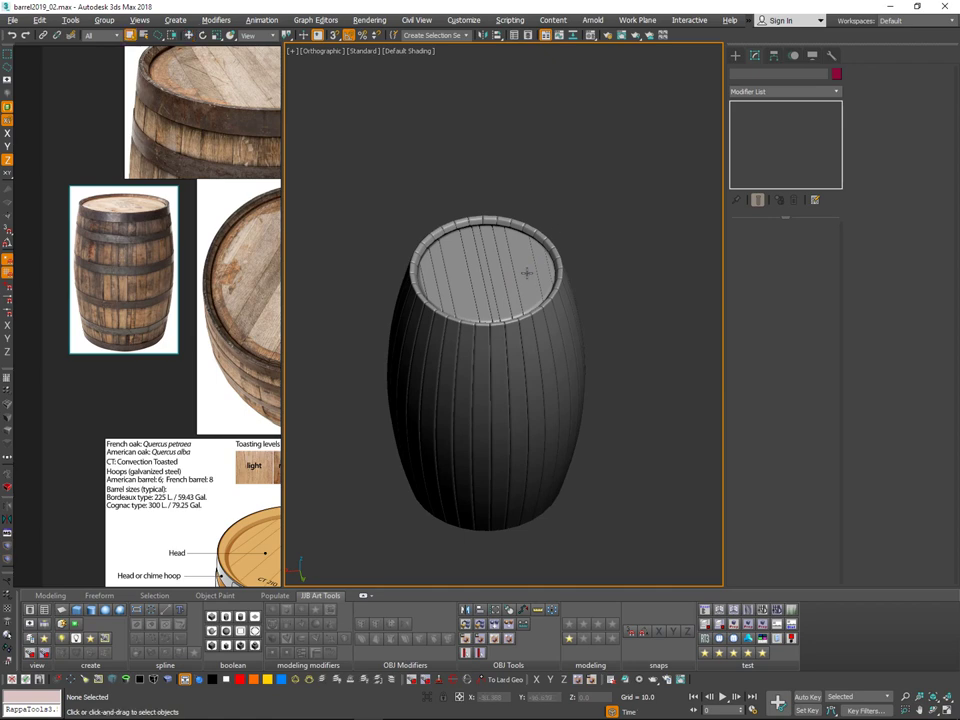
Step: Select the plank head and examine the end of its outermost plank gap close to the rim
left_click(533, 282)
scroll(533, 282, "up", 5)
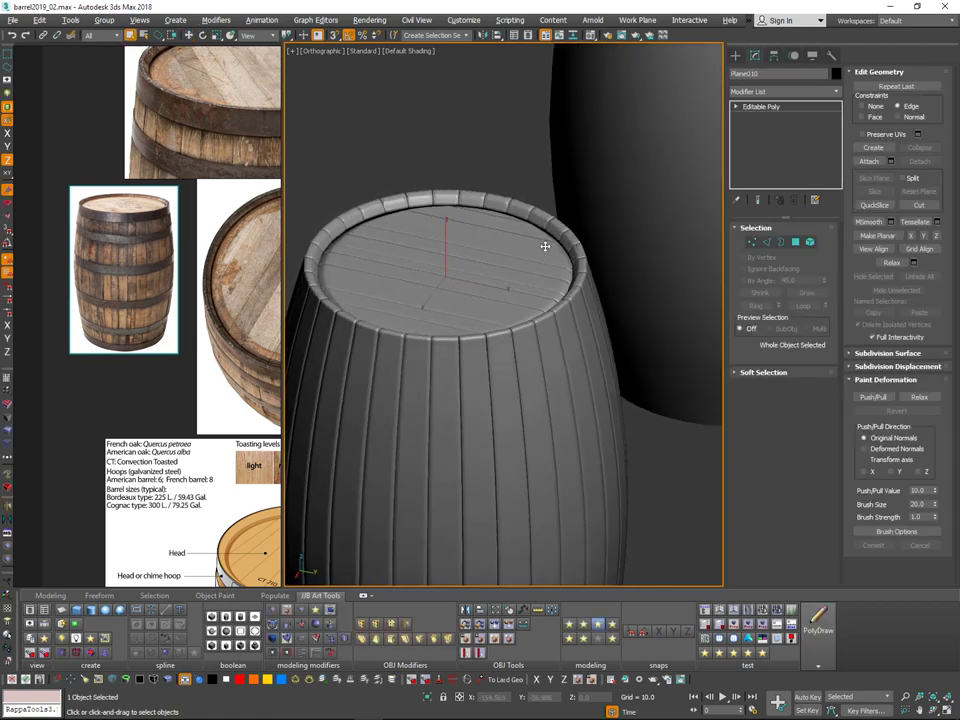
left_click_drag(449, 247, 450, 245)
middle_click_drag(479, 218, 352, 412, "alt")
key("r")
scroll(512, 279, "up", 3)
scroll(553, 297, "up", 2)
middle_click_drag(542, 279, 555, 358, "alt")
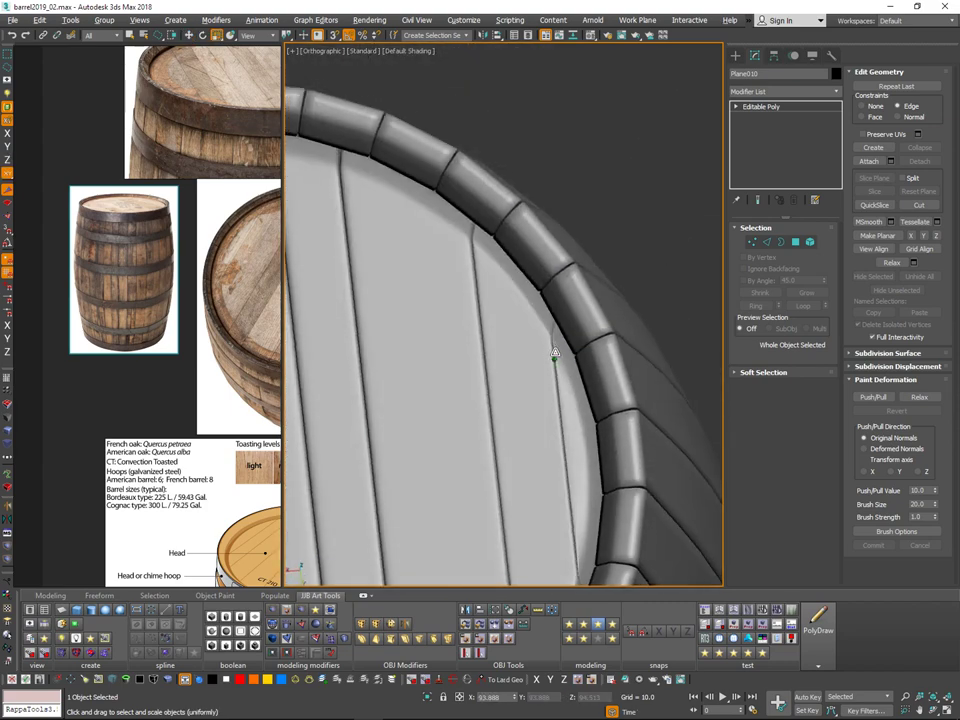
scroll(560, 357, "up", 1)
Step: Enter vertex editing on the head, with the smoothed preview off and edges displayed around the outermost plank gap
key("2")
right_click(564, 356)
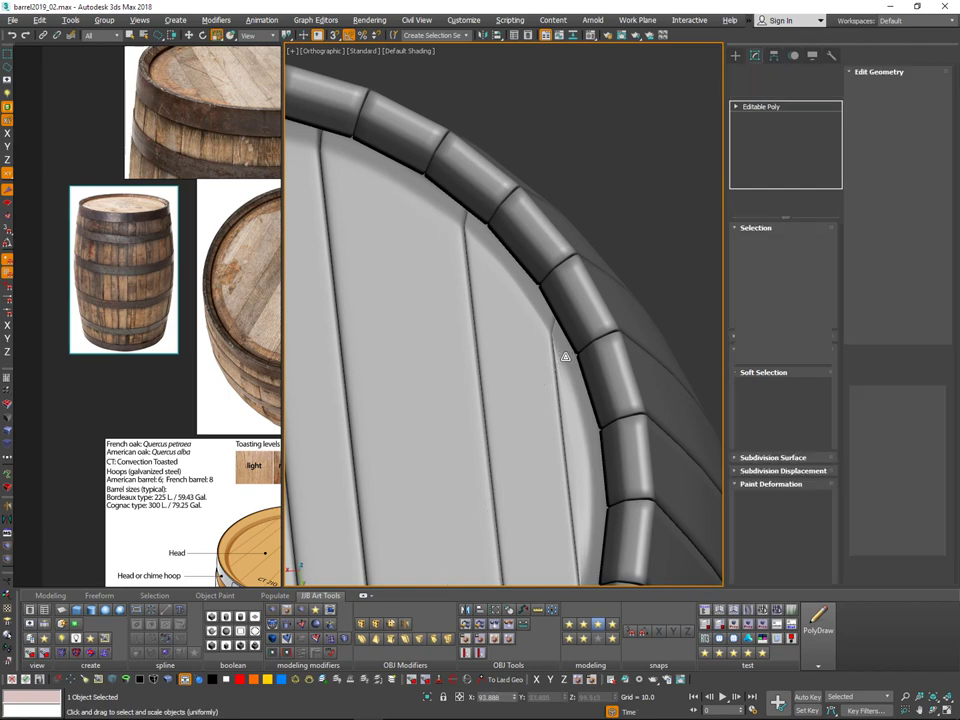
scroll(569, 320, "up", 2)
left_click(752, 244)
right_click(548, 324)
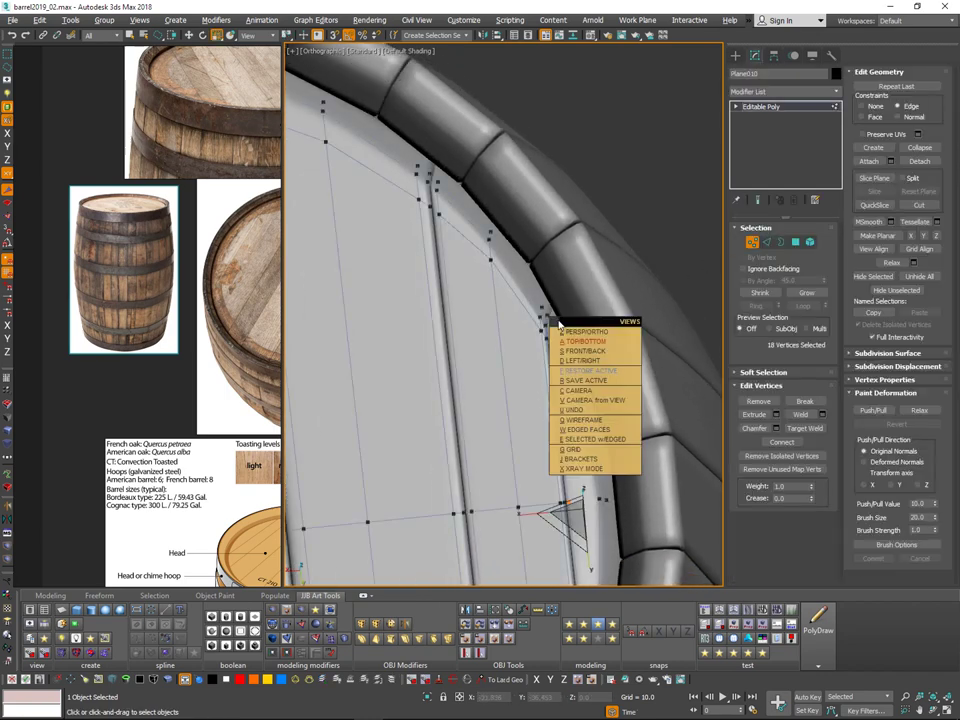
key("alt+x")
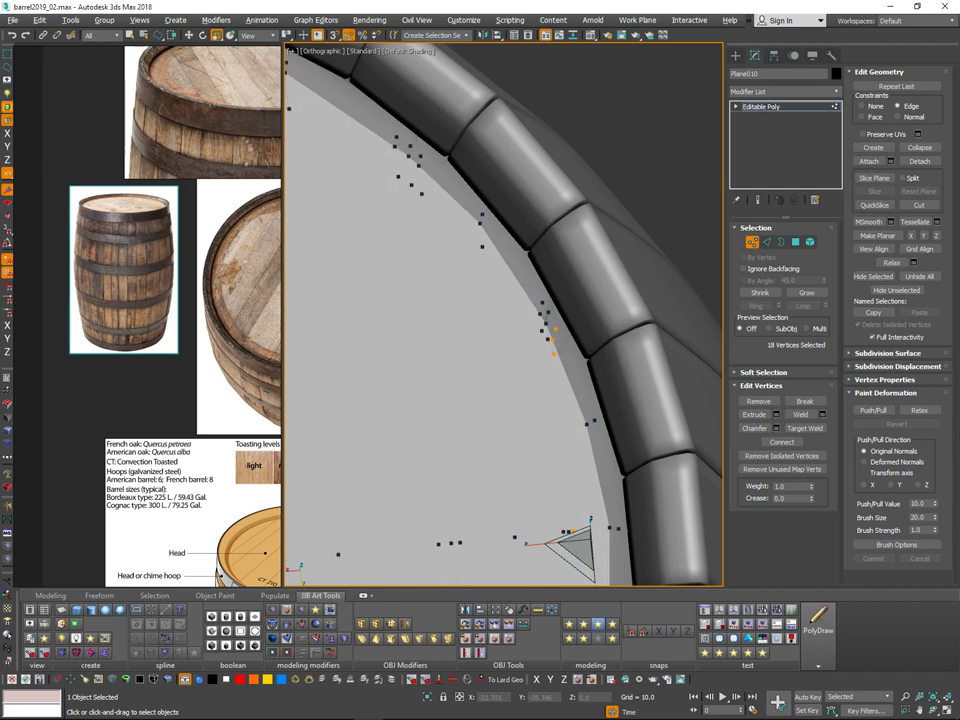
scroll(561, 340, "up", 1)
key("F4")
scroll(554, 336, "up", 1)
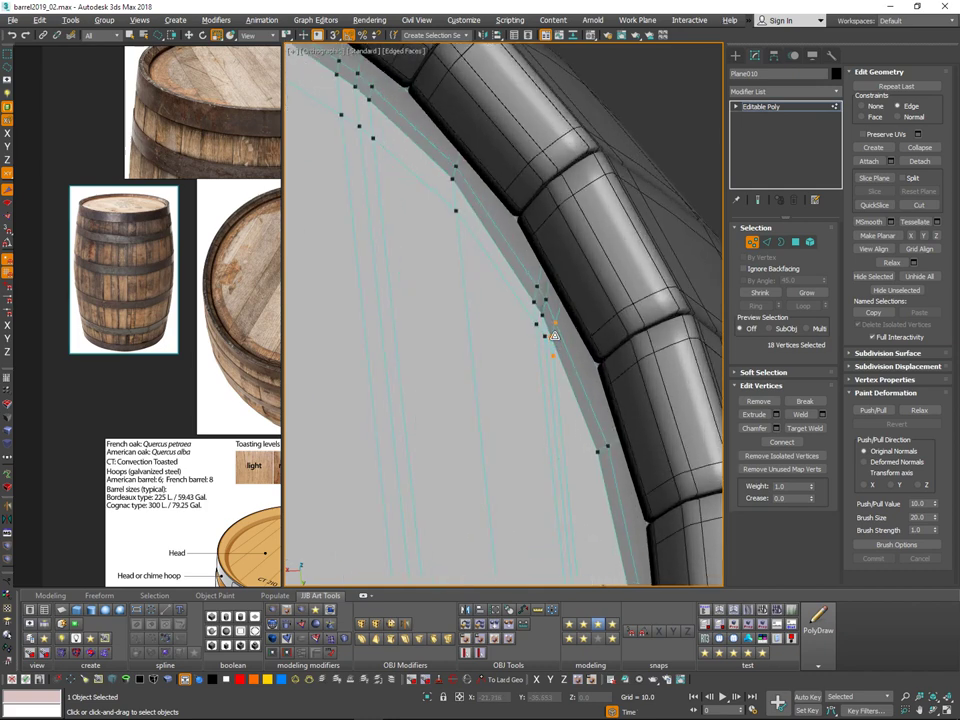
Step: In wireframe, select the support loop beside the outermost plank gap and convert the edge selection to vertices
left_click(550, 337)
key("v")
left_click(618, 354)
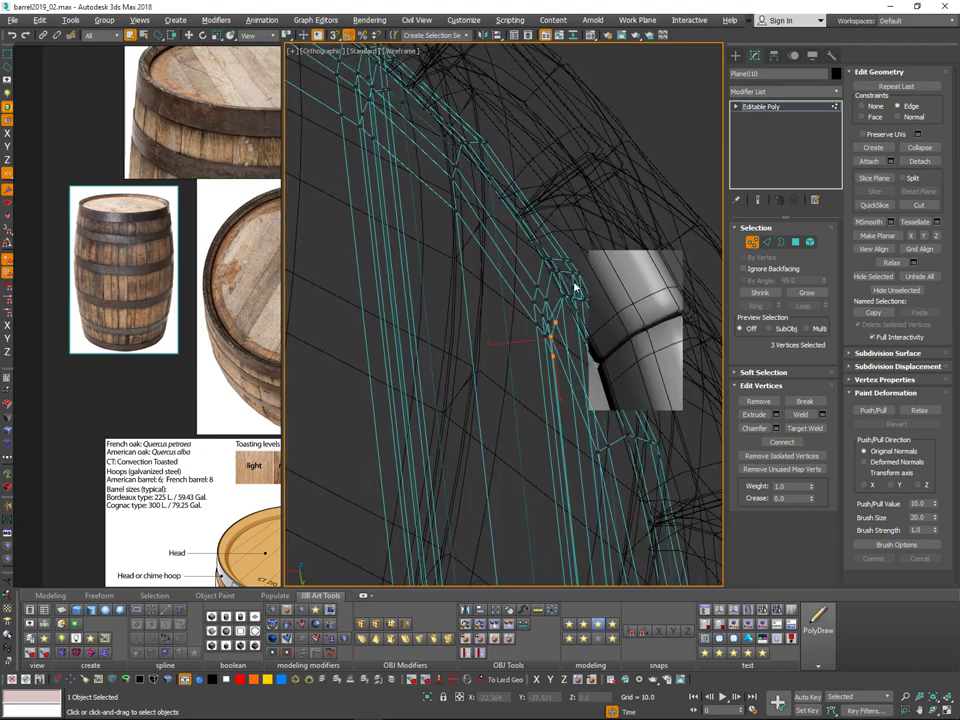
scroll(575, 300, "up", 6)
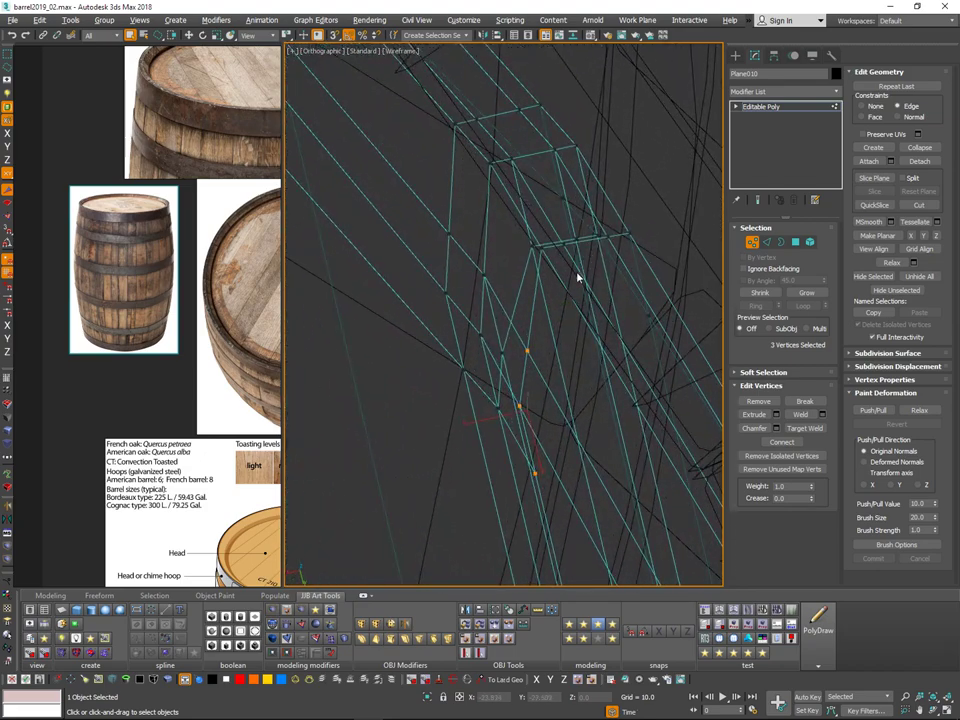
key("2")
left_click(530, 334)
scroll(584, 299, "down", 2)
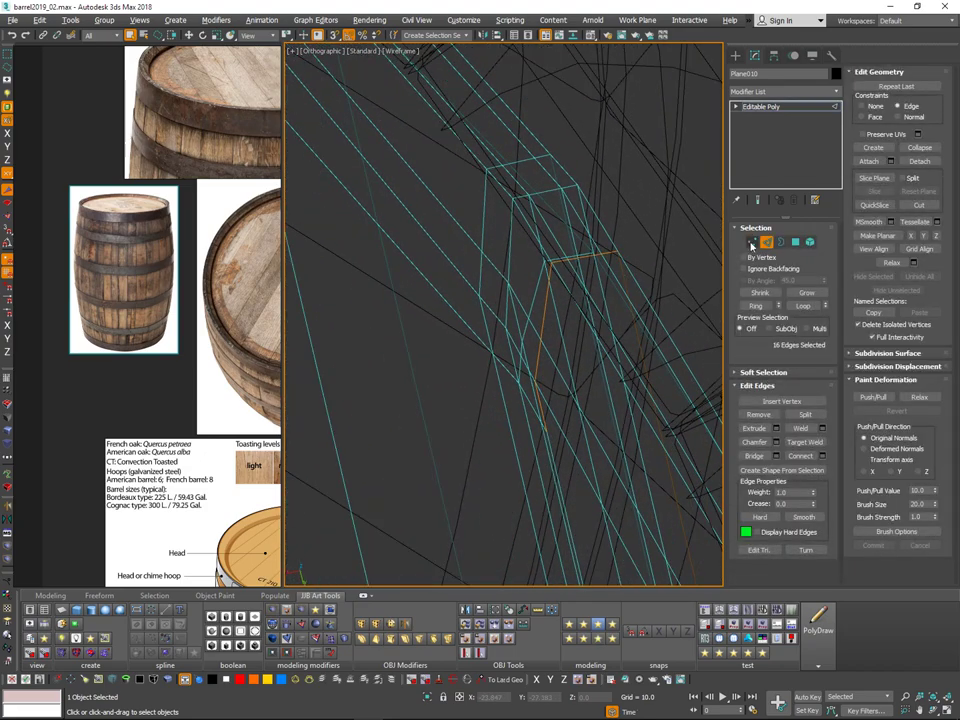
left_click(751, 243, "ctrl")
Step: Deselect the loop's remaining vertices, keeping only those at the upper end of the outermost plank gap
middle_click_drag(630, 370, 567, 239)
scroll(569, 240, "down", 8)
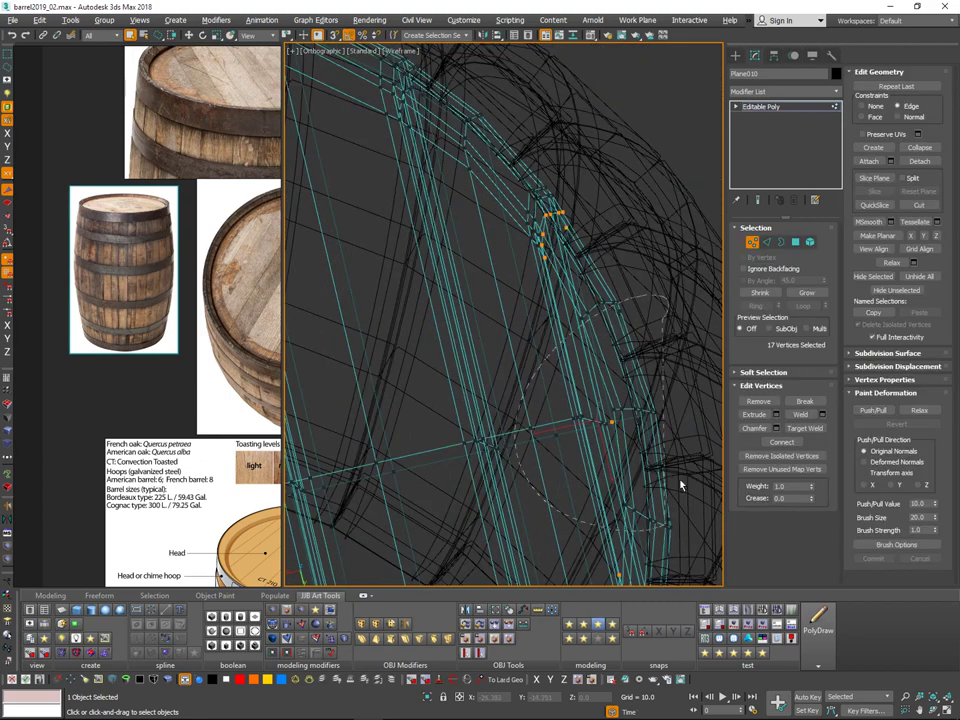
left_click_drag(680, 484, 678, 512, "alt")
middle_click_drag(678, 513, 615, 336)
left_click_drag(676, 517, 673, 507, "alt")
middle_click_drag(517, 310, 521, 400)
middle_click_drag(521, 400, 534, 319, "alt")
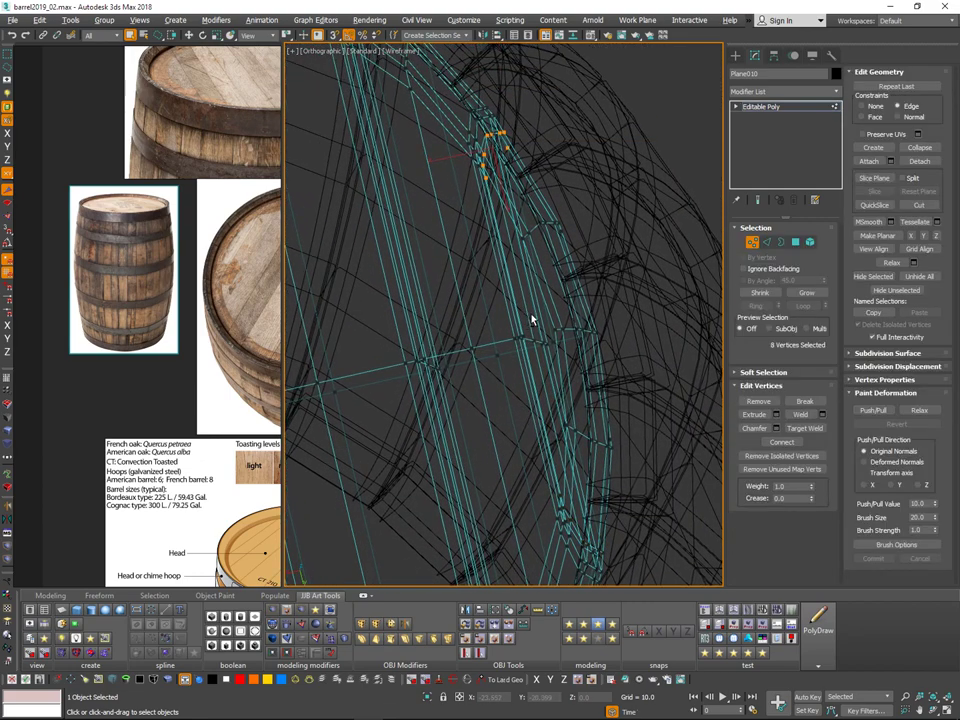
Step: In shaded view, set the constraint to None and reposition the vertices at the gap's end near the rim, checking the smoothing
key("v")
key("F3")
middle_click_drag(498, 150, 494, 250)
scroll(505, 224, "up", 2)
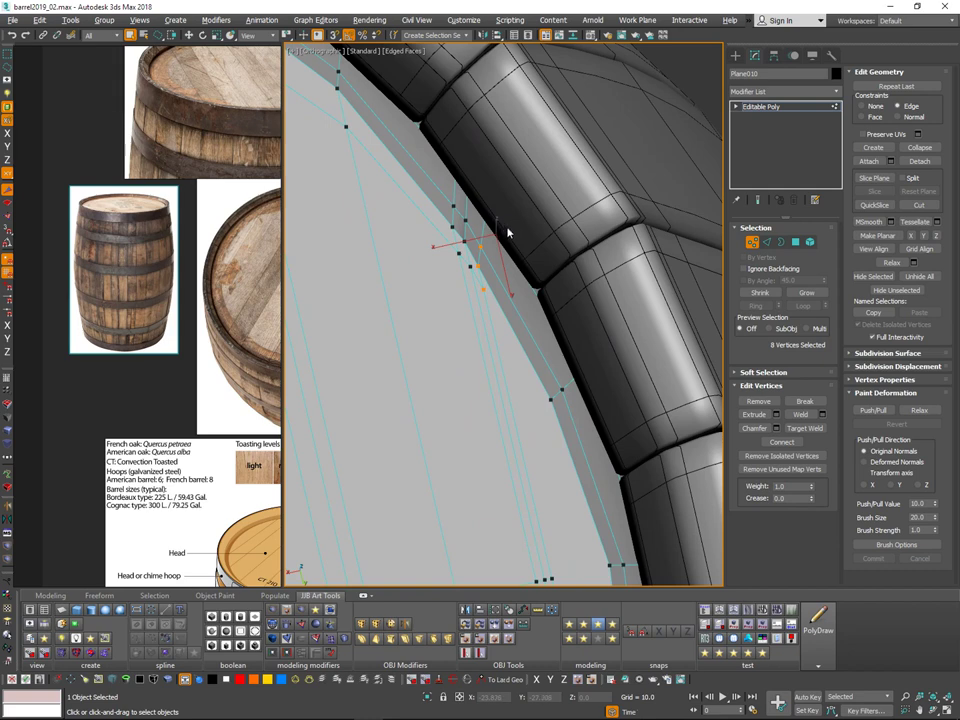
key("ctrl+q")
scroll(495, 258, "up", 2)
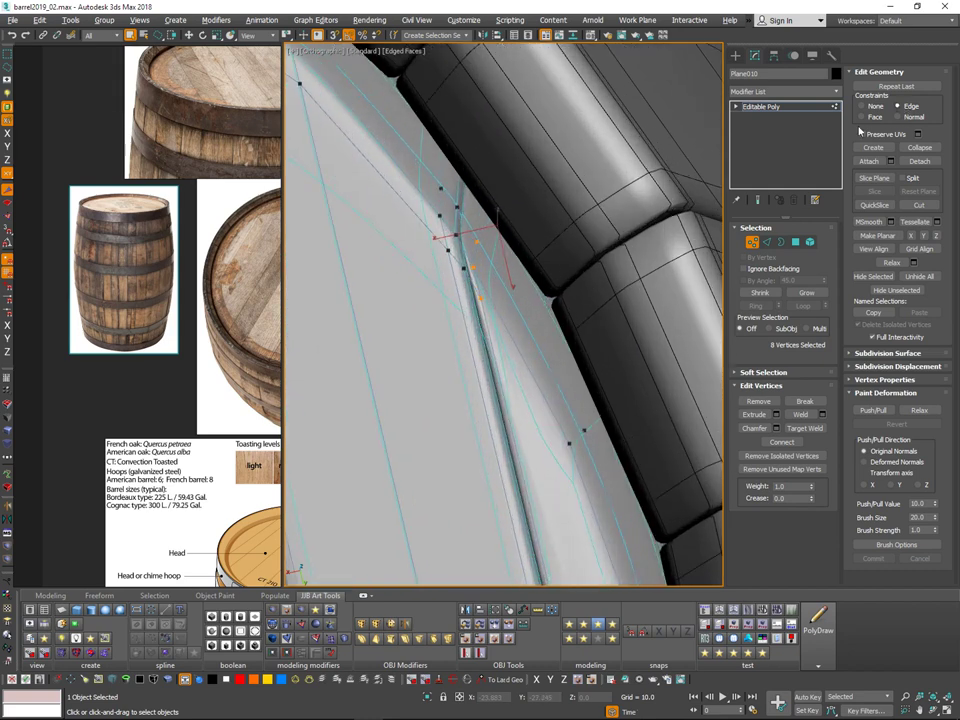
key("w")
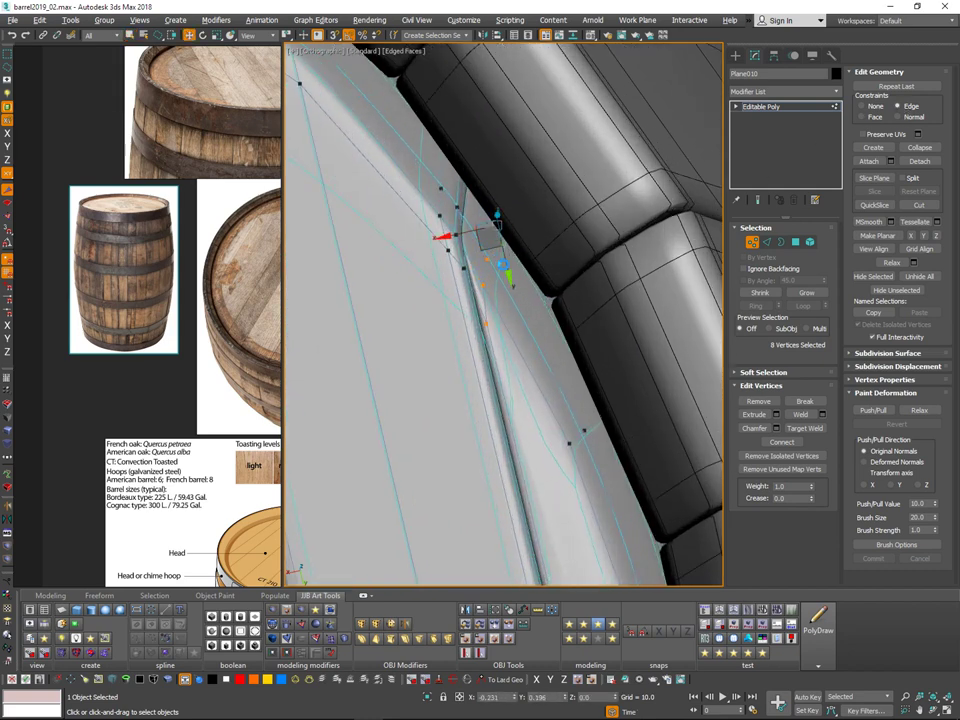
left_click_drag(501, 260, 532, 277)
left_click_drag(494, 261, 501, 258)
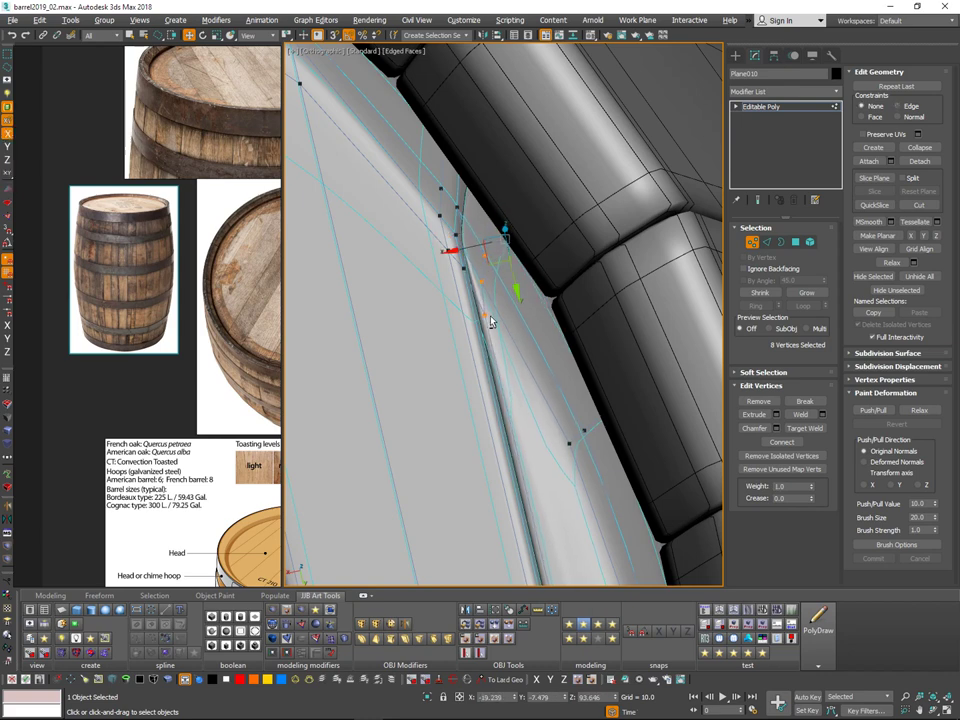
left_click_drag(483, 233, 498, 221)
scroll(522, 229, "down", 4)
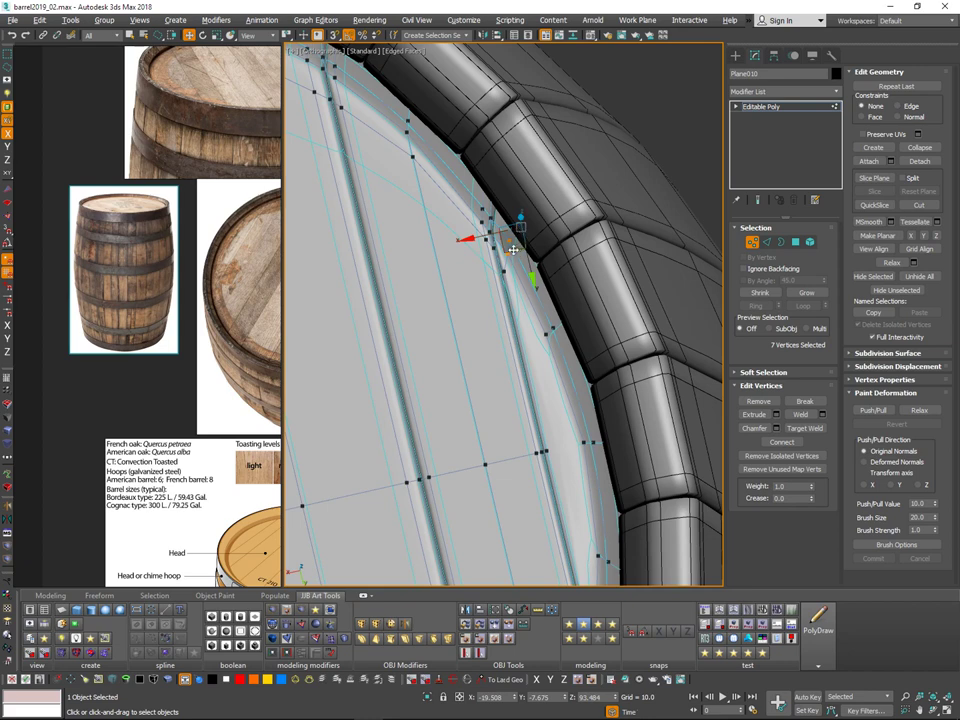
key("ctrl+q")
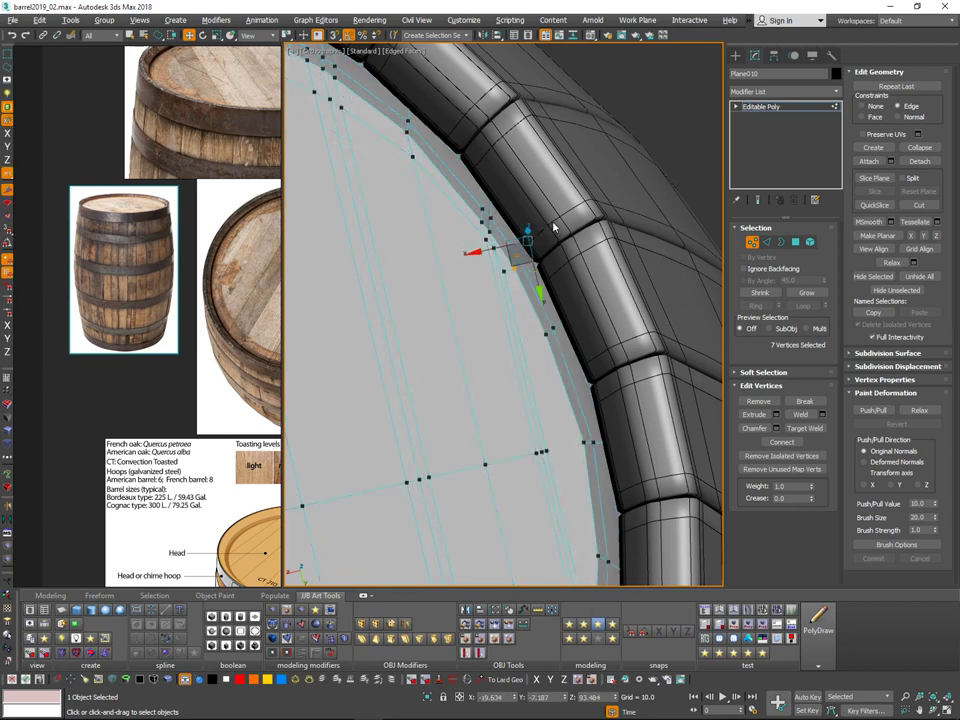
Step: Leave vertex editing on the plank head and clear the selection to show the whole barrel top
key("ctrl+q")
key("ctrl+q")
scroll(511, 232, "down", 3)
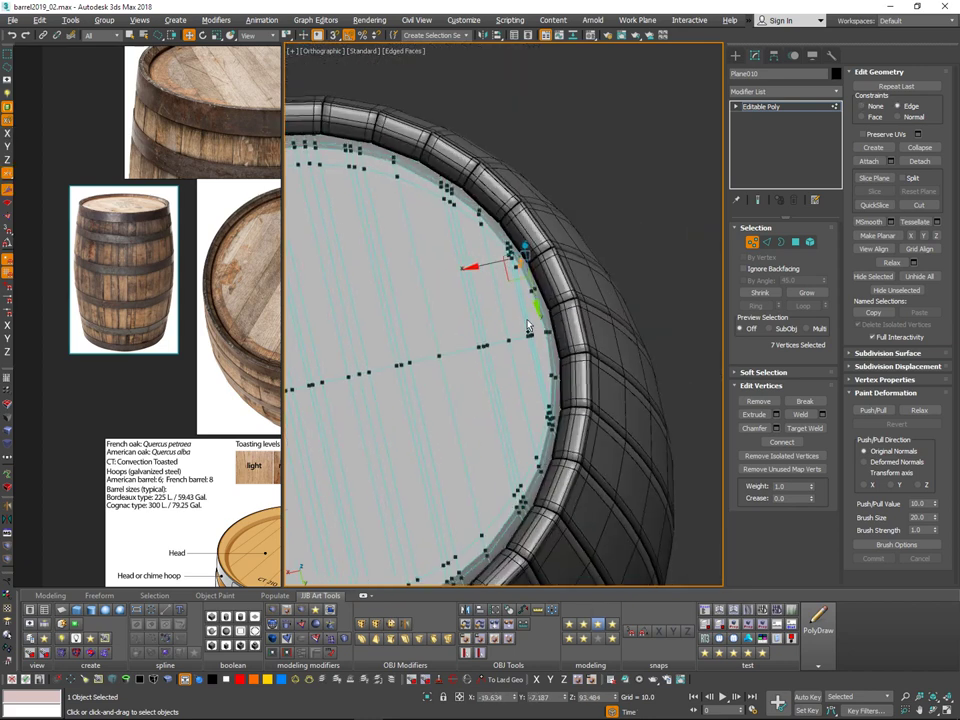
left_click(756, 246)
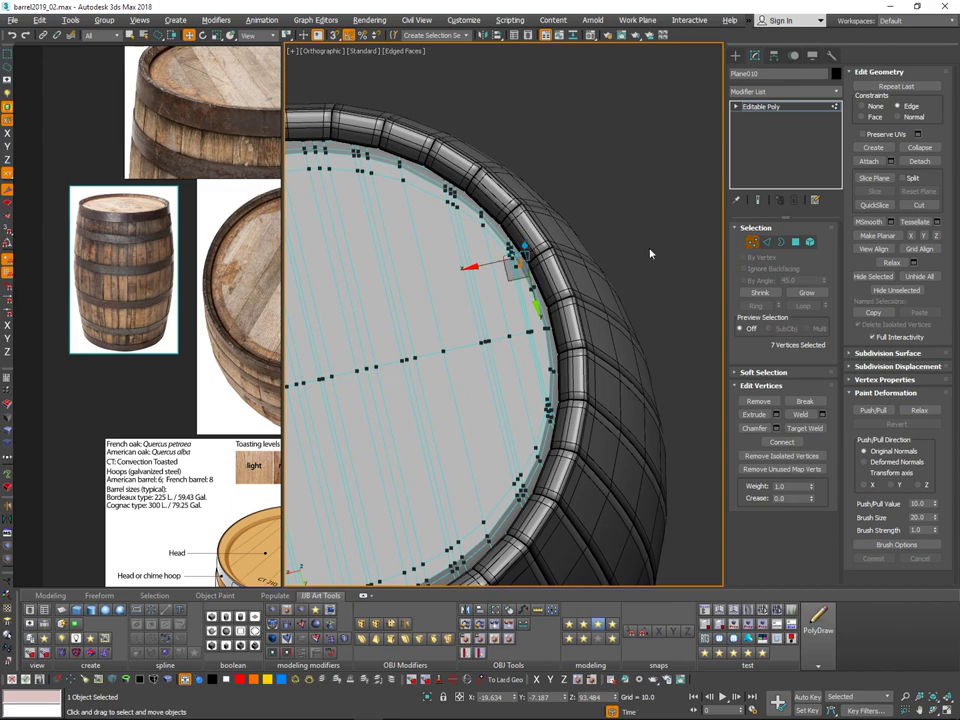
left_click(611, 189)
scroll(611, 189, "down", 3)
middle_click_drag(611, 189, 667, 171)
scroll(643, 204, "down", 1)
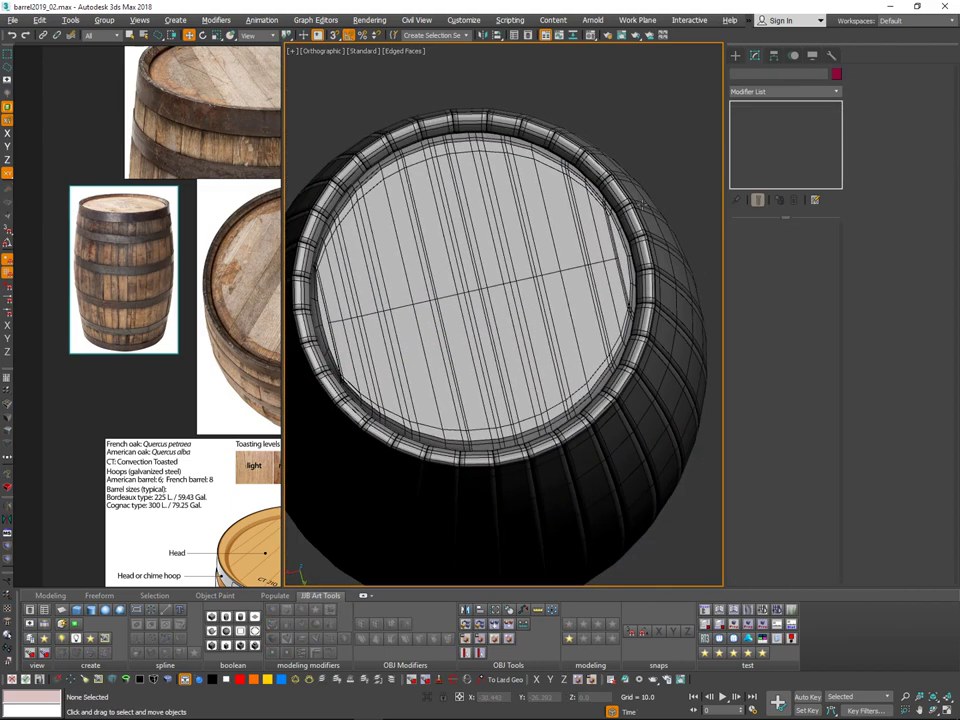
Step: Select the plank head and use Swift Loop to slide the support loop beside the outermost gap inward, away from the gap
left_click(599, 235)
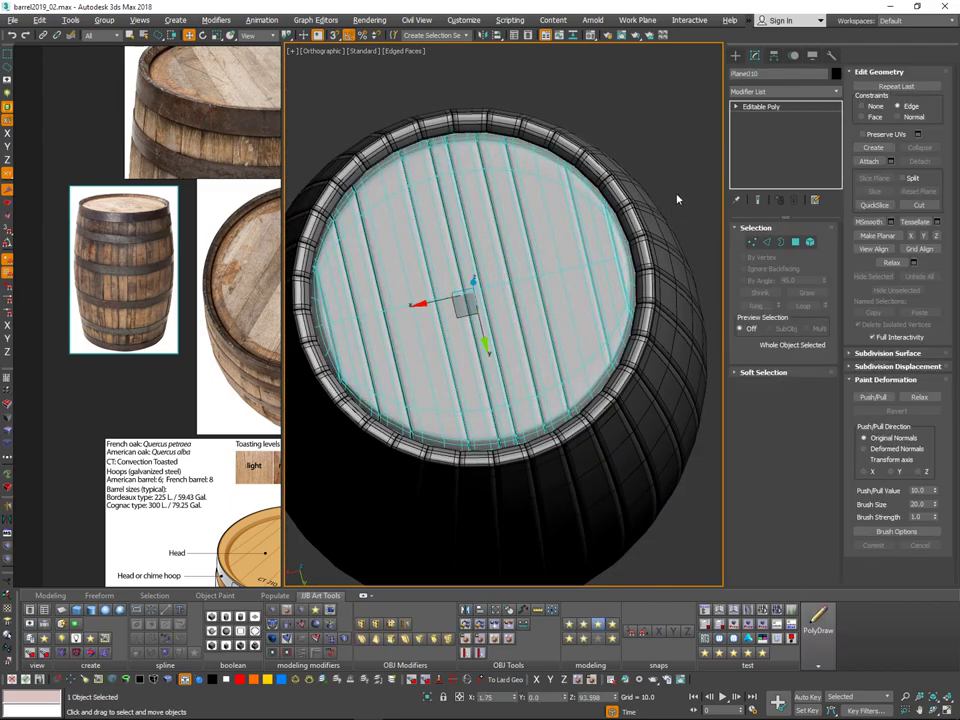
left_click(677, 199)
middle_click_drag(606, 219, 587, 236)
left_click(593, 230)
scroll(592, 229, "up", 6)
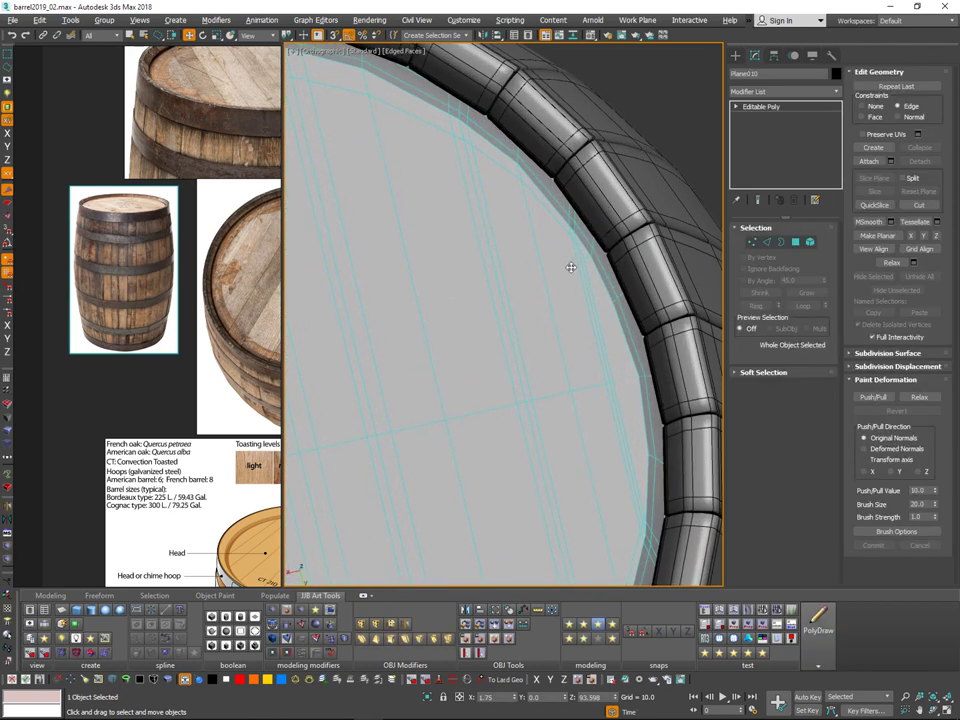
scroll(575, 246, "up", 3)
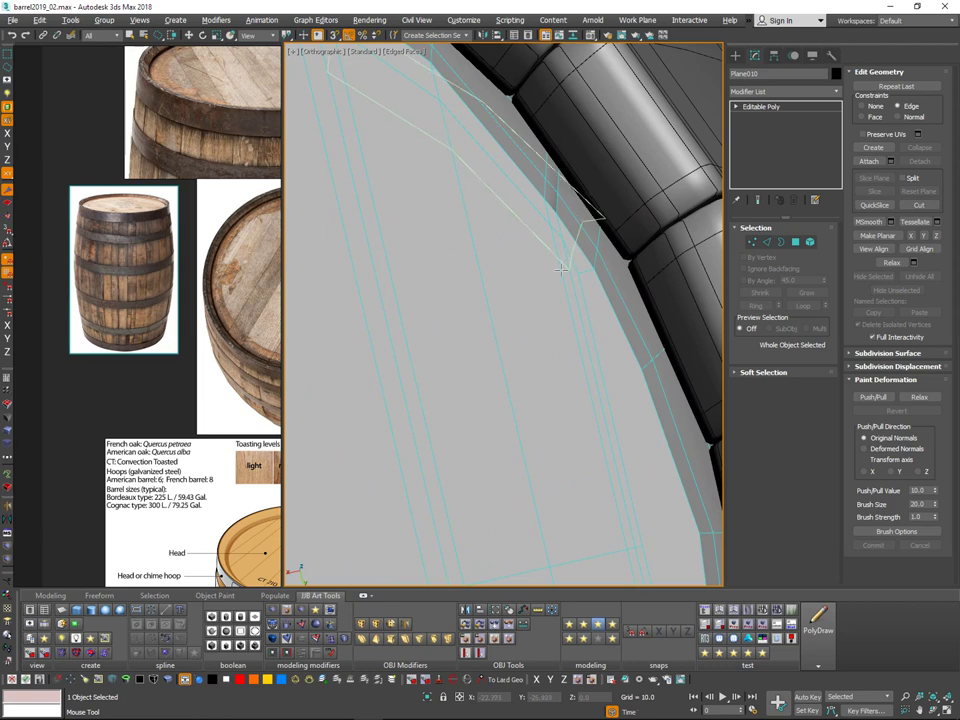
left_click(561, 269, "ctrl+shift")
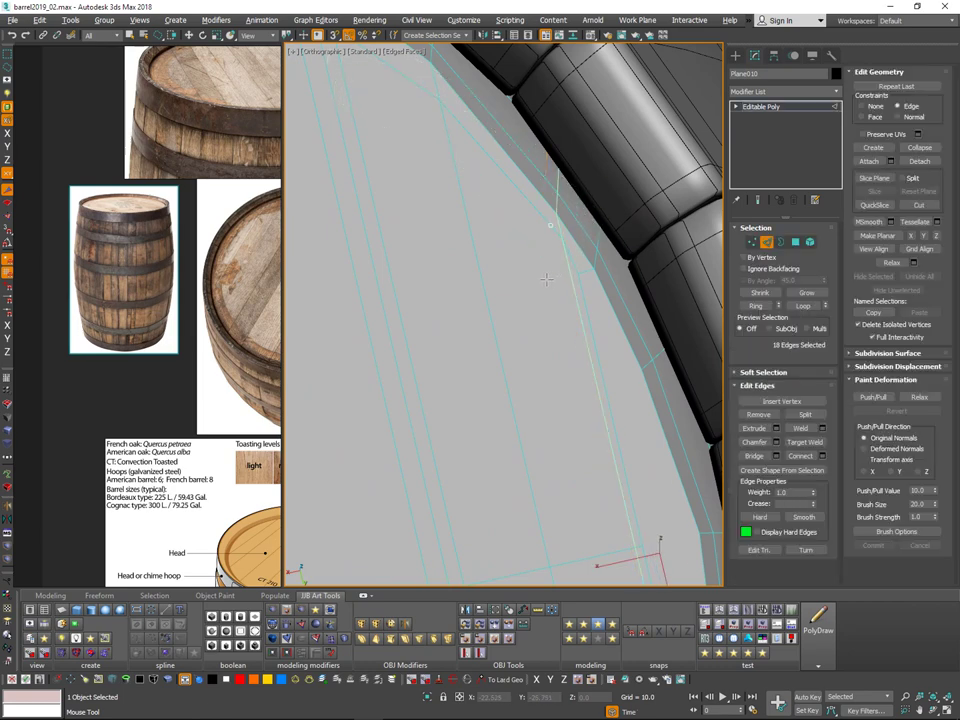
left_click_drag(547, 279, 521, 253, "alt")
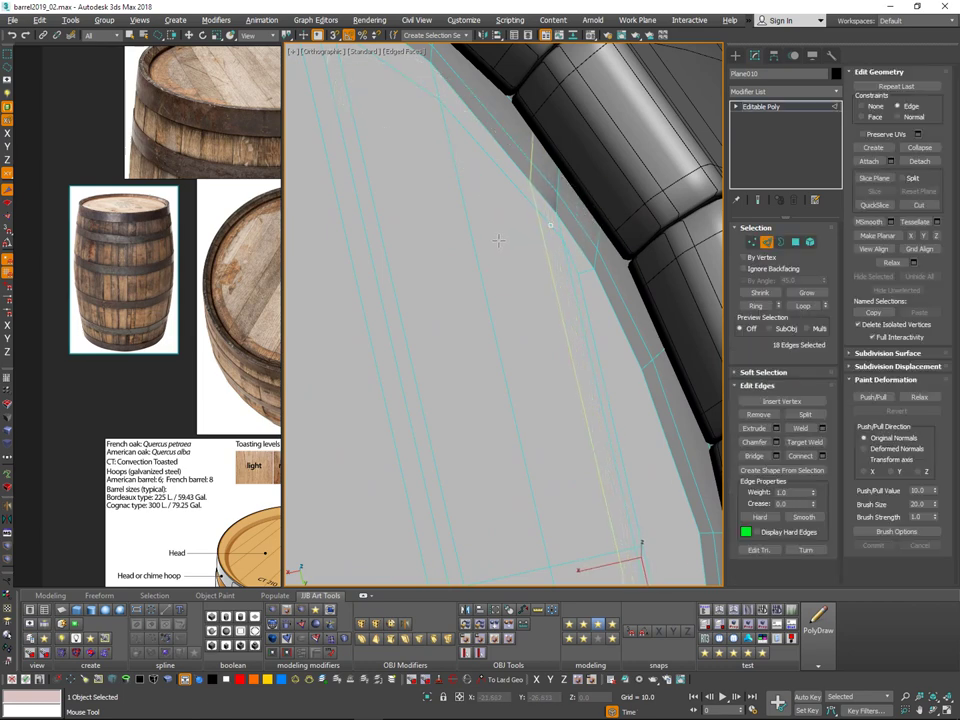
scroll(600, 224, "down", 3)
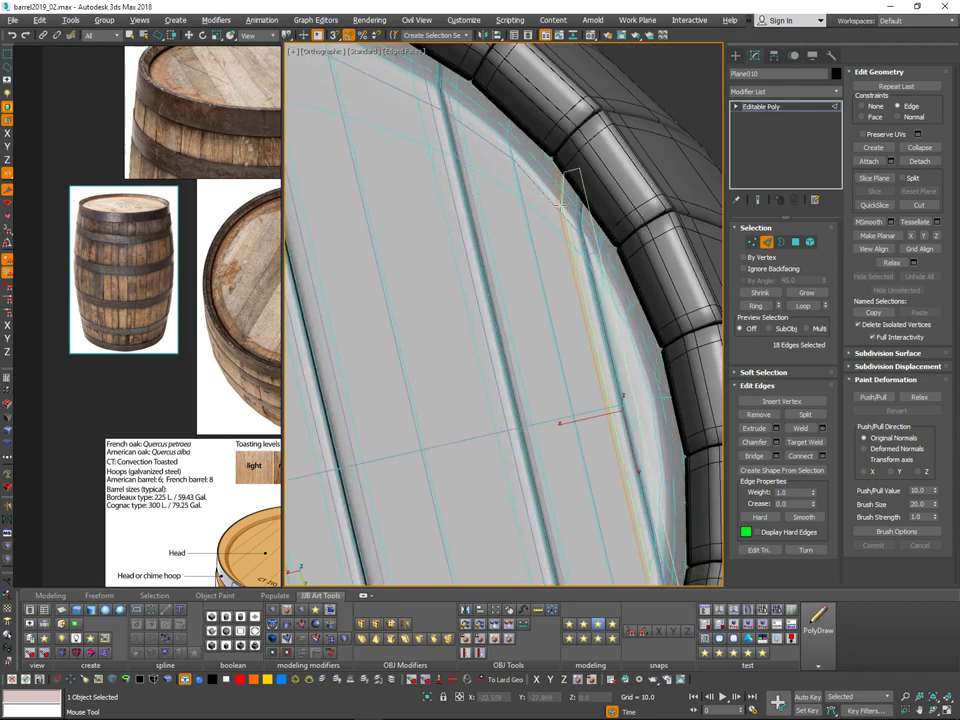
left_click_drag(561, 190, 550, 184, "alt")
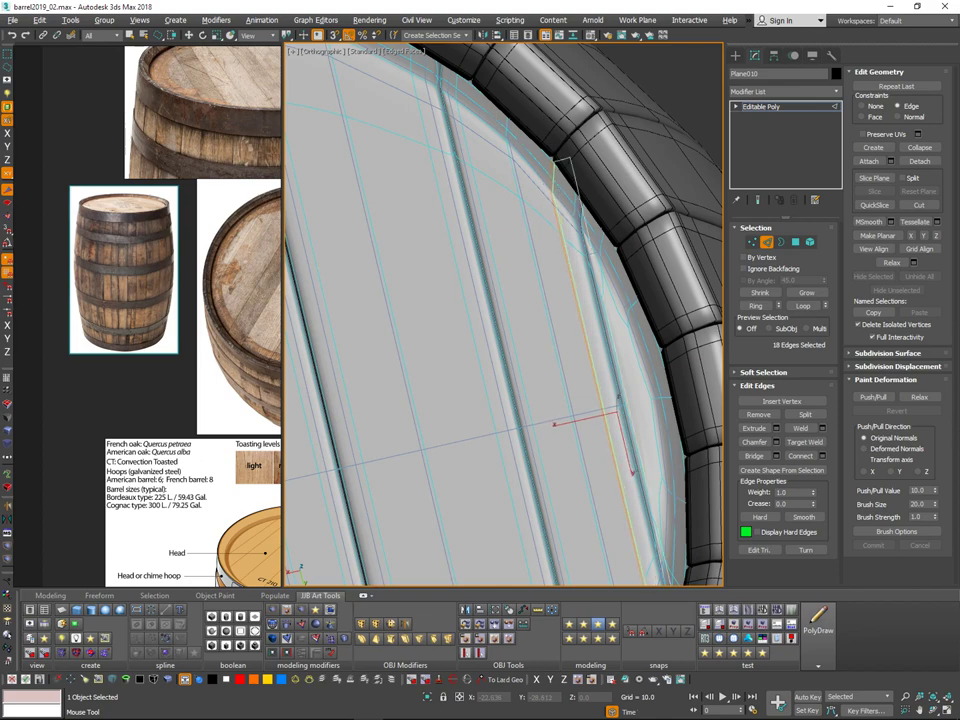
Step: Slide the support loop beside the outermost gap on the head's opposite side inward, away from that gap
scroll(568, 190, "down", 8)
scroll(356, 291, "up", 5)
scroll(378, 230, "up", 2)
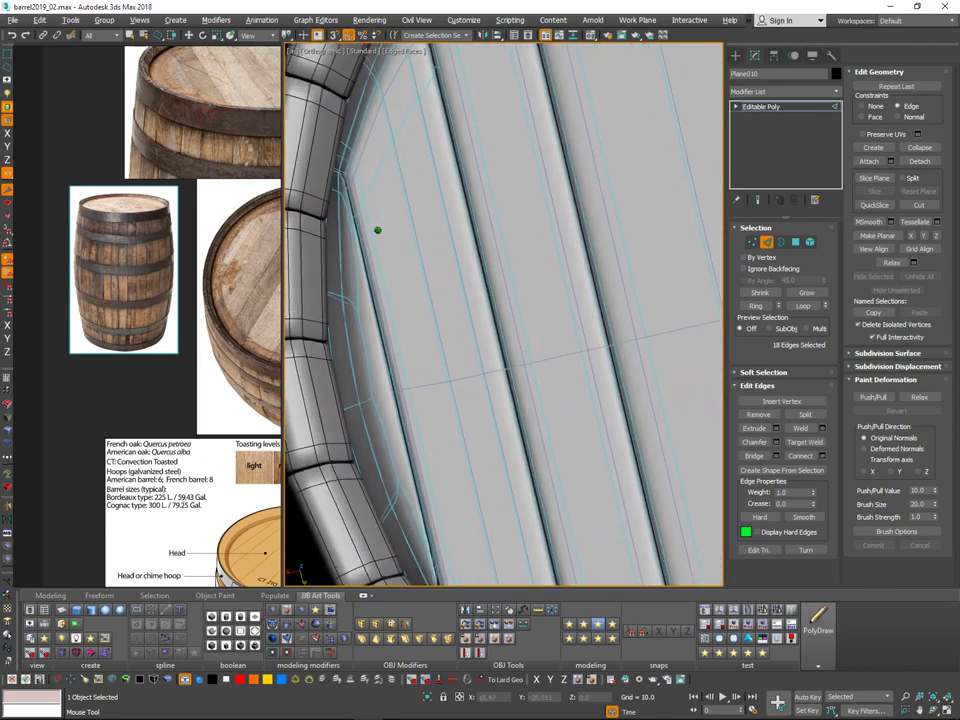
middle_click_drag(378, 230, 373, 183, "alt")
scroll(360, 161, "up", 4)
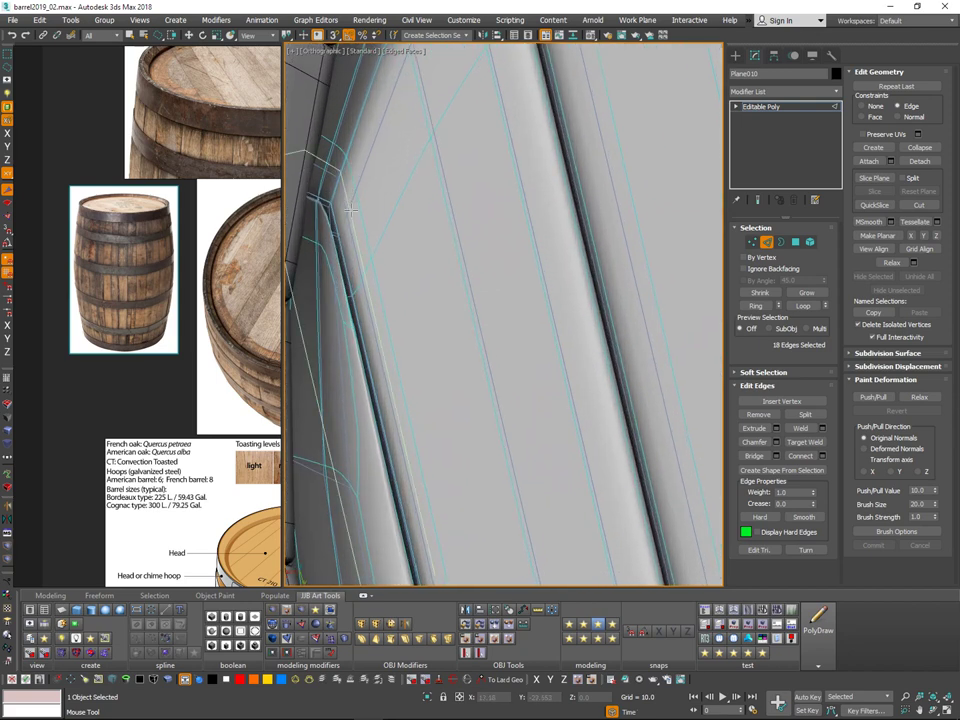
left_click_drag(344, 188, 367, 165, "alt")
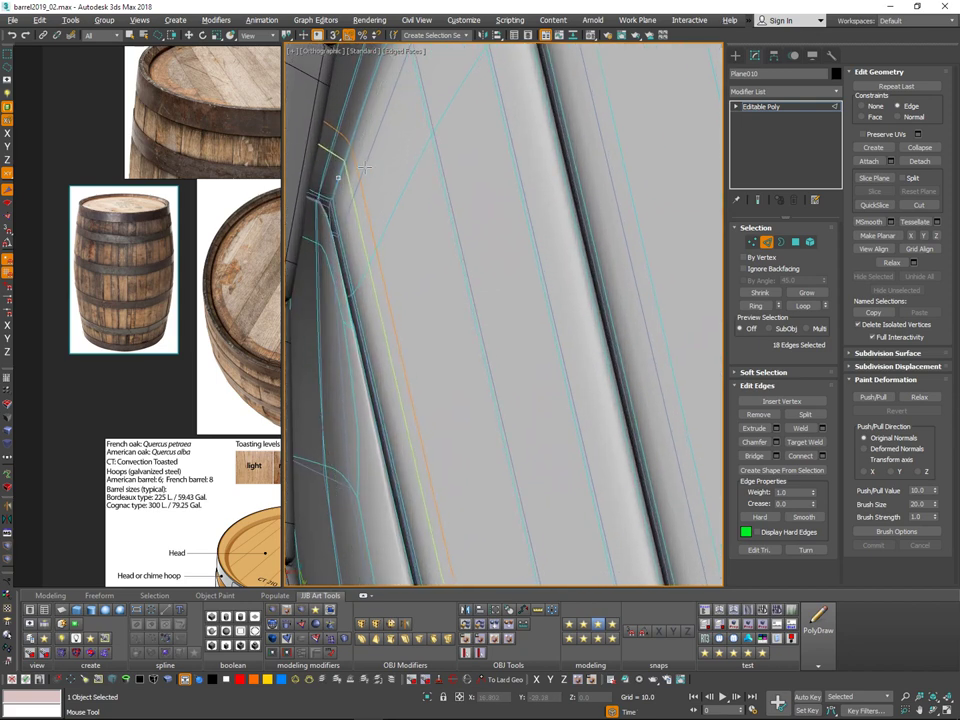
mouse_move(325, 289)
middle_mouse_down("alt")
mouse_move(349, 281)
mouse_move(334, 313)
mouse_move(341, 296)
middle_mouse_up("alt")
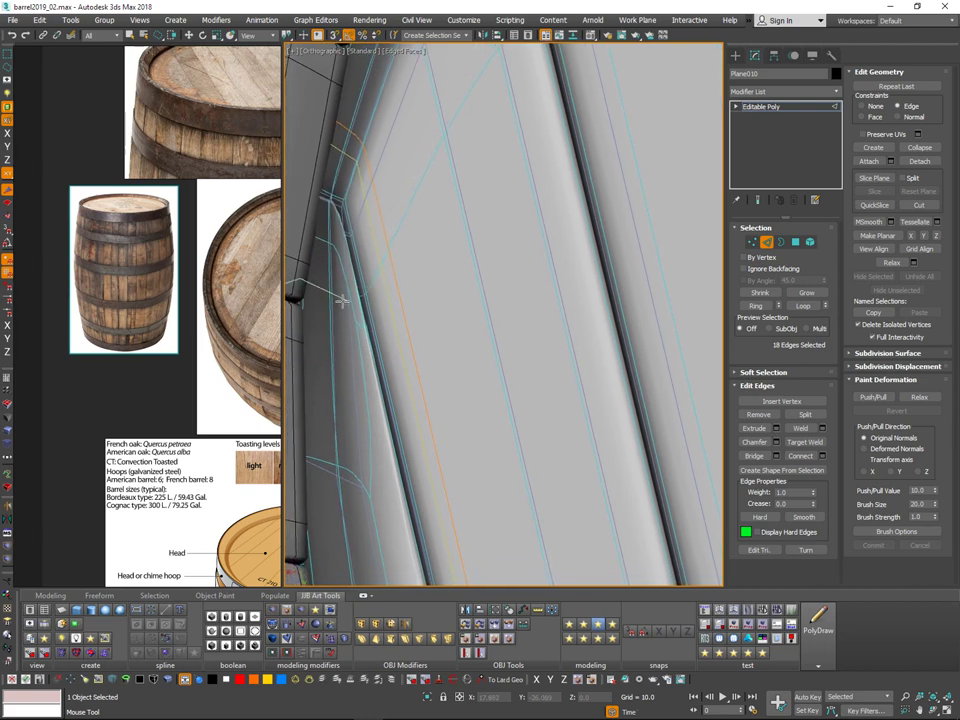
Step: With the constraint at None, move the five short edges at the opposite gap's upper end along the rim, checking the smoothing
key("ctrl+m")
middle_click_drag(378, 250, 379, 261, "alt")
key("2")
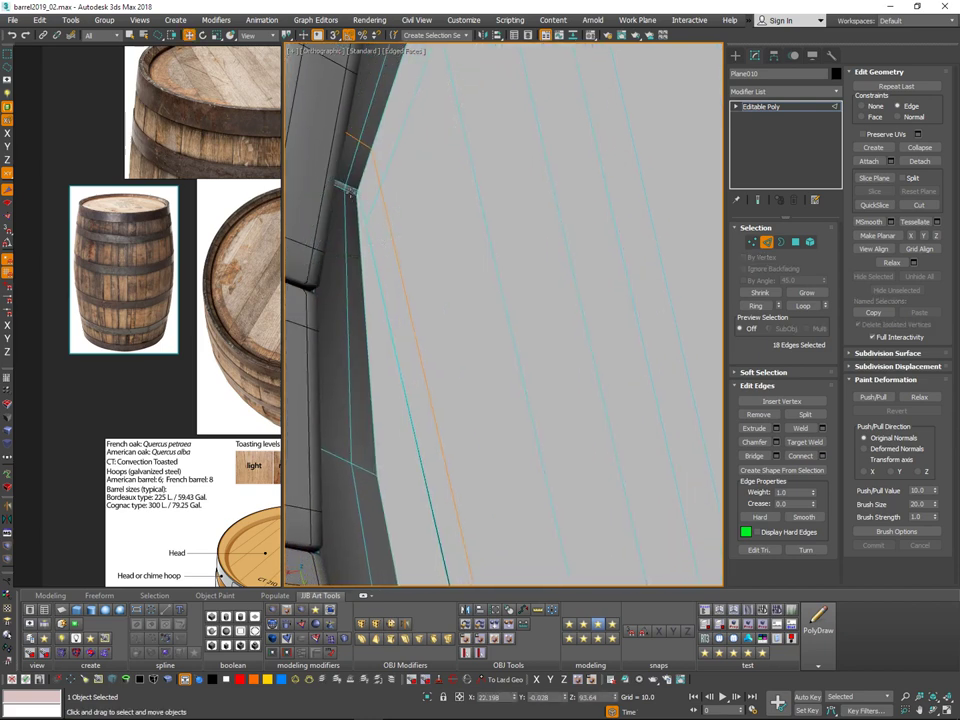
key("2")
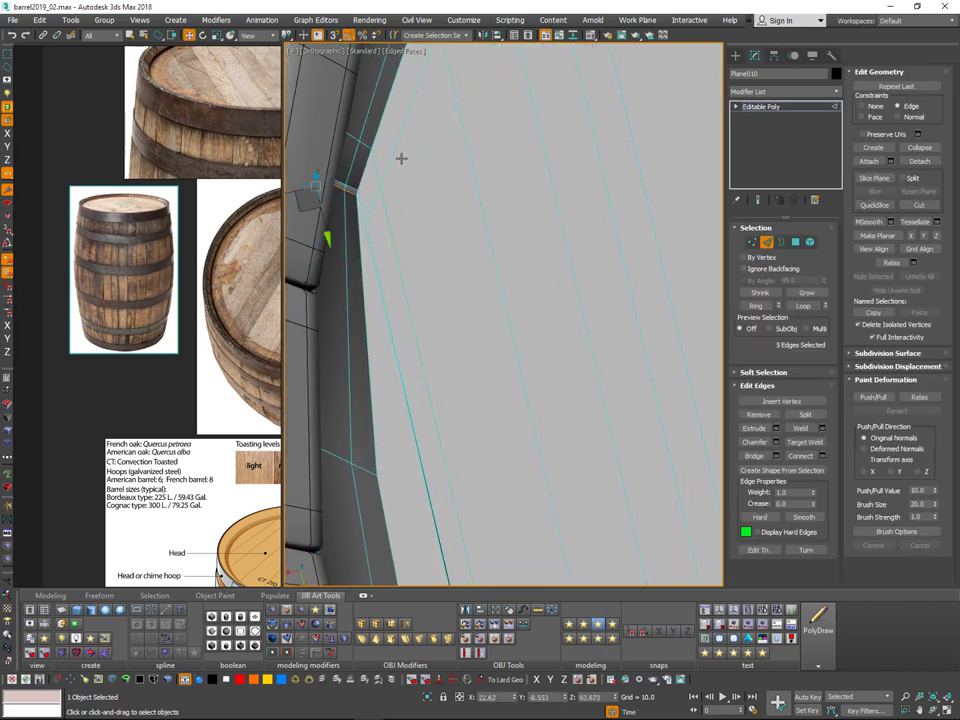
scroll(383, 184, "down", 2)
left_click_drag(316, 208, 311, 262)
key("ctrl+q")
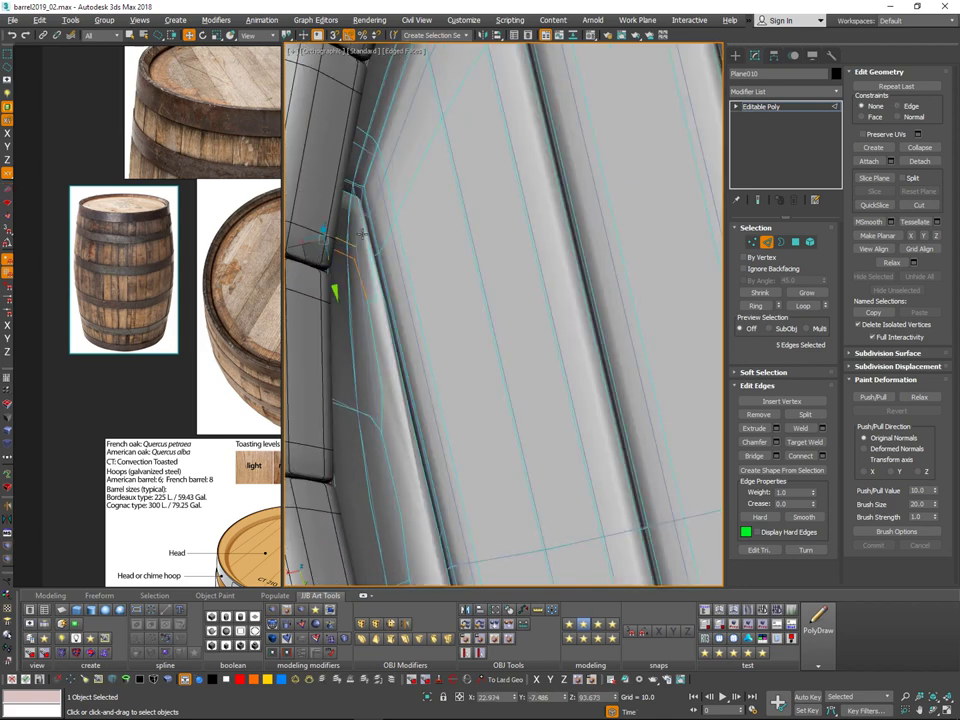
Step: Leave edge editing on the head, clear the selection and hide the edged faces
scroll(380, 249, "down", 7)
middle_click_drag(522, 381, 438, 405)
left_click(766, 243)
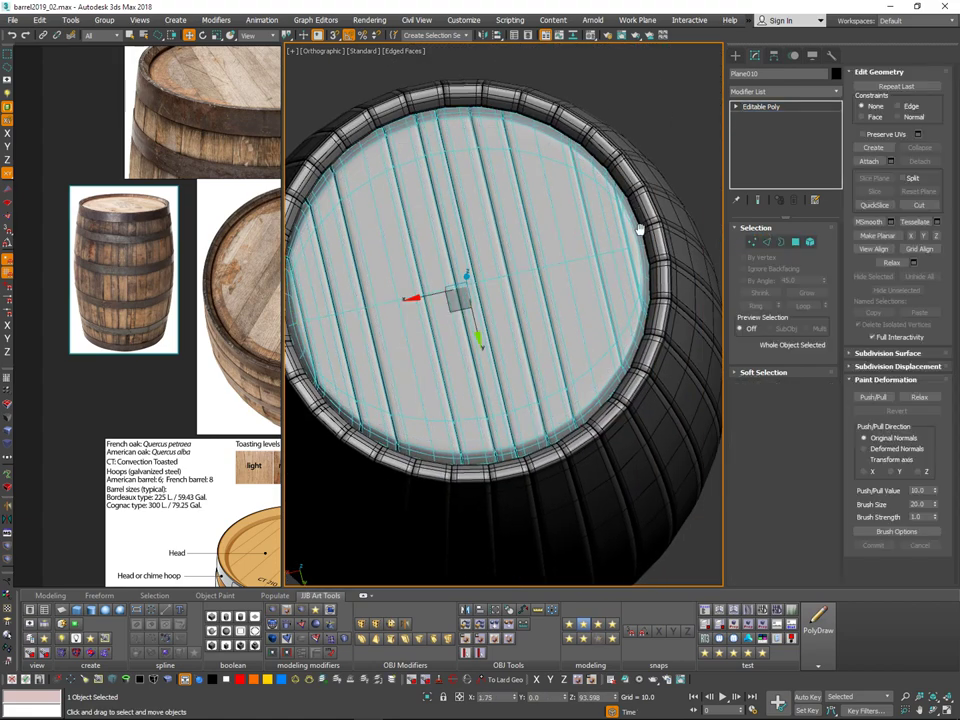
scroll(641, 231, "down", 3)
key("ctrl+d")
mouse_move(647, 236)
middle_mouse_down()
mouse_move(621, 263)
mouse_move(647, 240)
mouse_move(604, 334)
middle_mouse_up()
key("F4")
Step: Examine the smoothed plank head and rim in perspective, and return to the orthographic view
scroll(621, 263, "down", 3)
key("p")
scroll(588, 276, "up", 4)
scroll(588, 275, "up", 2)
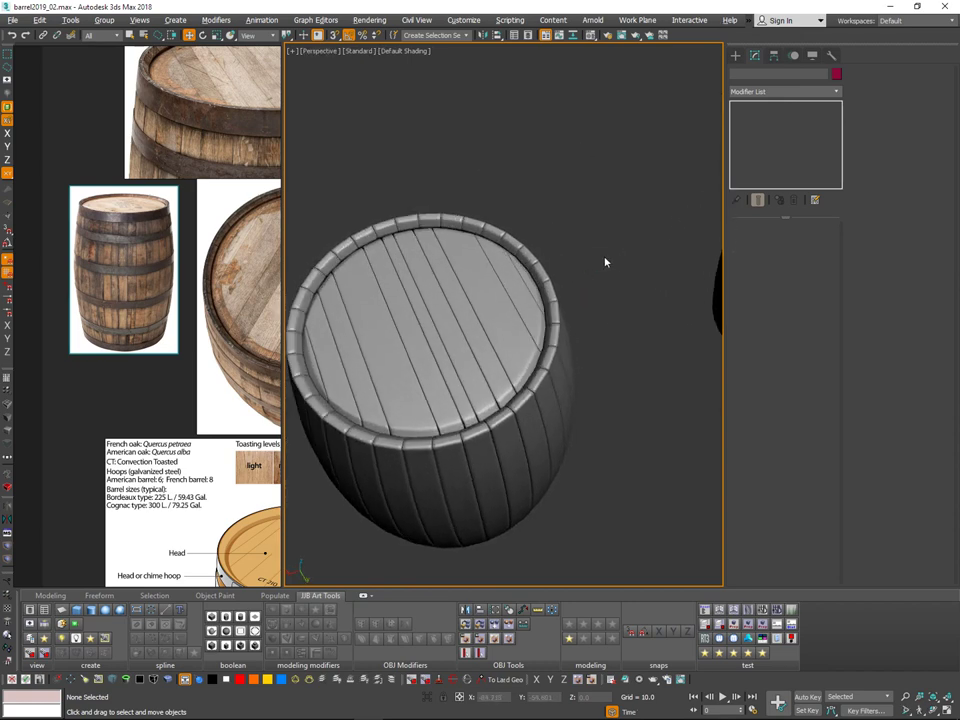
middle_click_drag(604, 261, 623, 297)
key("u")
scroll(558, 245, "up", 5)
Step: Try a slight uniform rescale of the plank head and a slightly lower position inside the rim
left_click(557, 277)
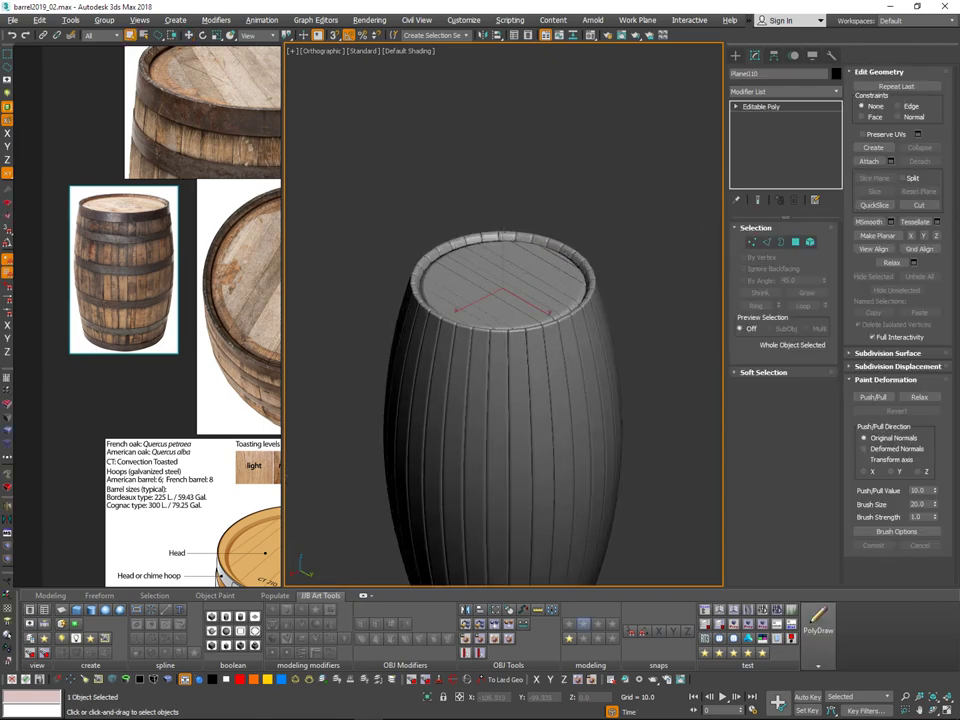
scroll(553, 253, "up", 2)
middle_click_drag(556, 239, 538, 287, "alt")
key("r")
left_click_drag(487, 309, 488, 309)
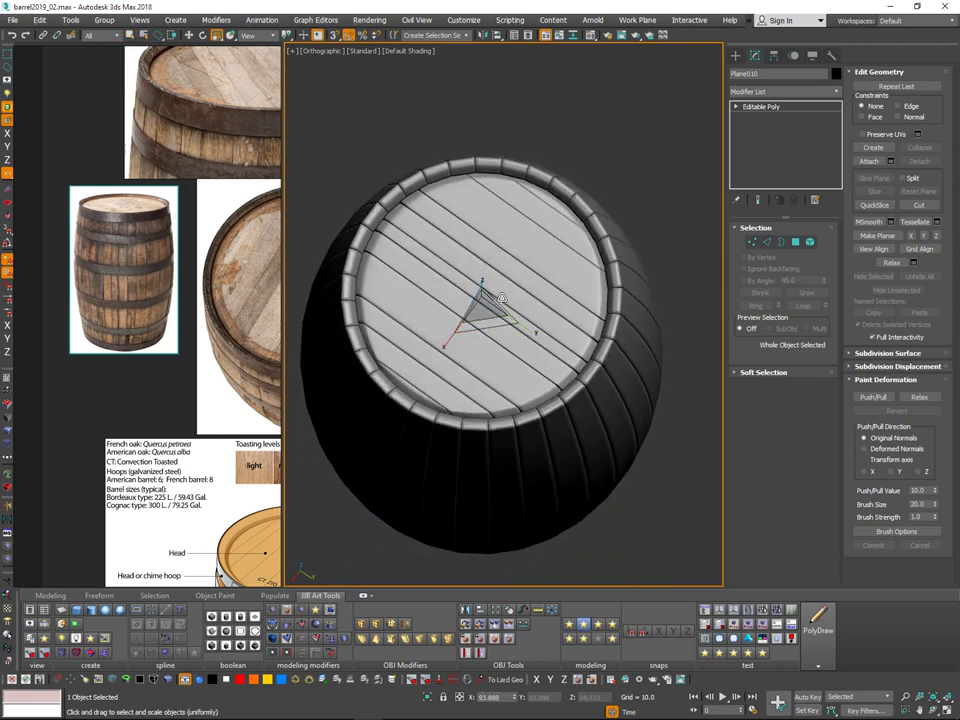
middle_click_drag(502, 298, 479, 259, "alt")
key("w")
left_click_drag(479, 259, 479, 261)
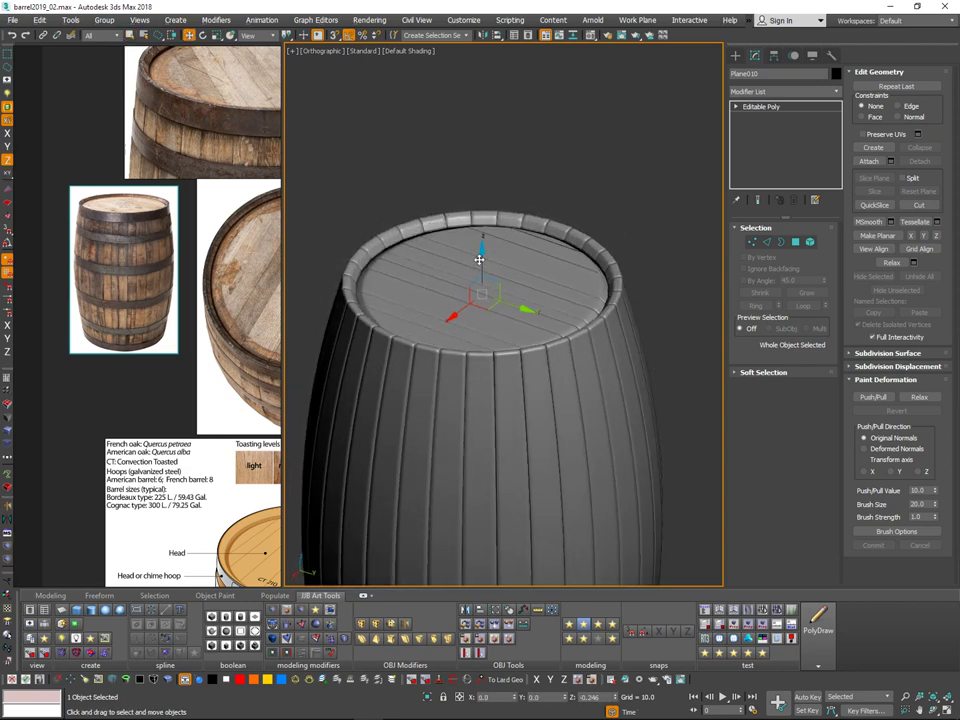
Step: Examine how the plank head sits inside the rim from several angles, with nothing selected
middle_click_drag(479, 259, 519, 286, "alt")
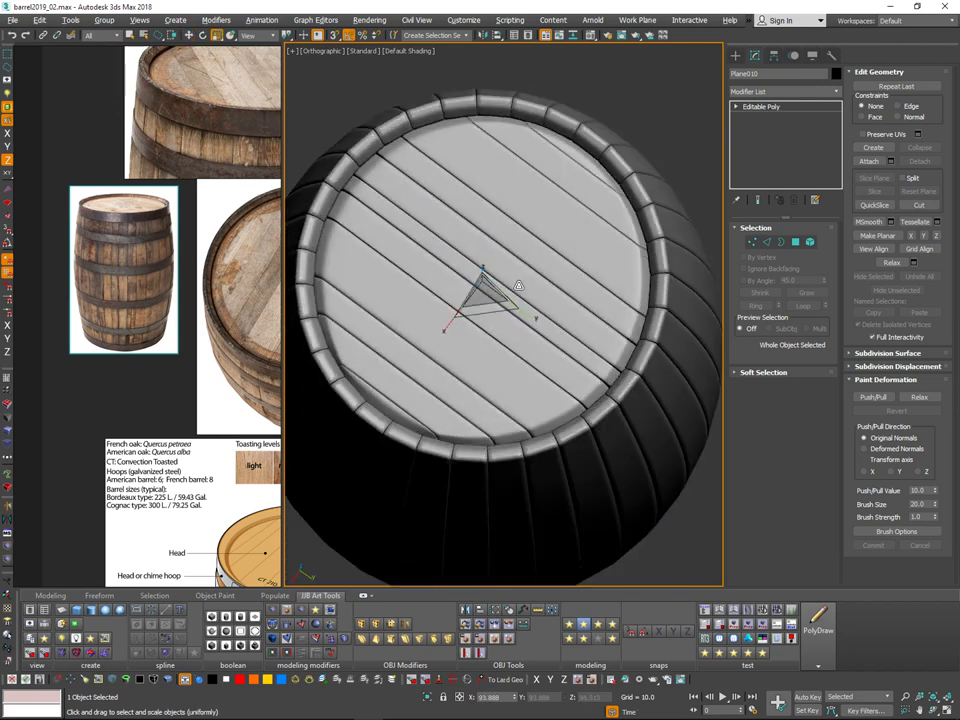
scroll(519, 285, "down", 5)
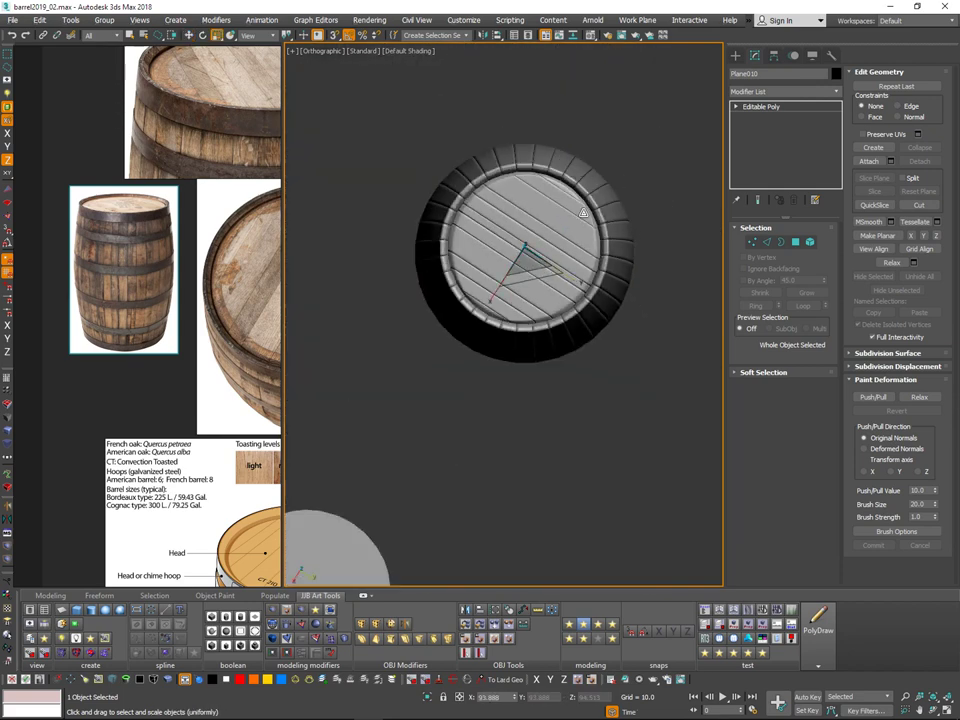
scroll(483, 270, "up", 3)
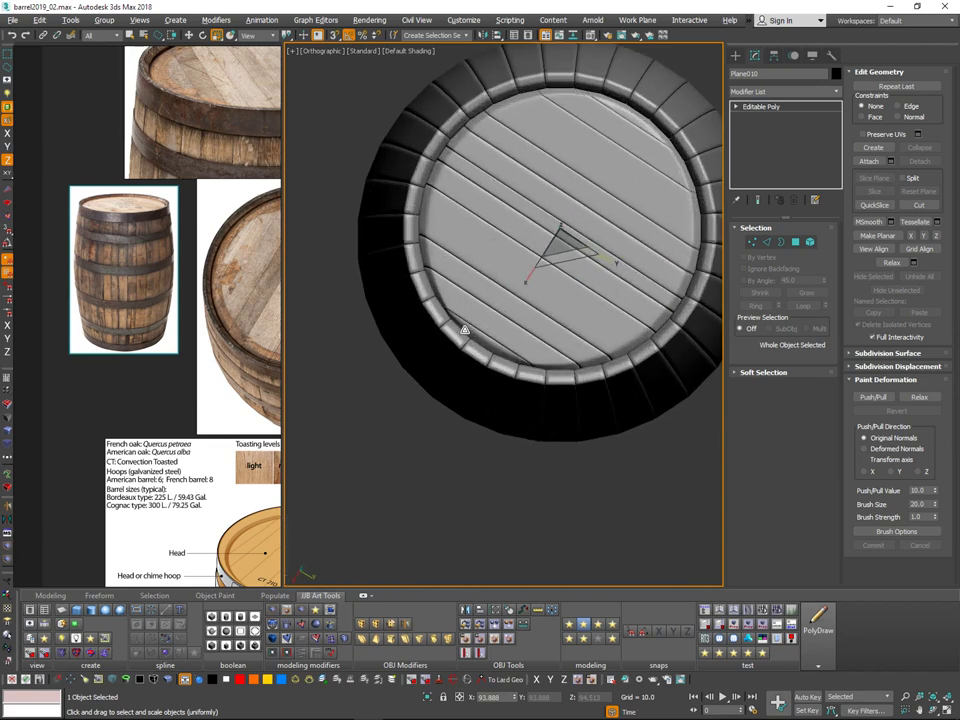
scroll(603, 260, "down", 5)
middle_click_drag(640, 440, 658, 381, "alt")
left_click(658, 381)
middle_click_drag(675, 292, 590, 370)
key("v")
key("p")
middle_click_drag(590, 370, 622, 219)
scroll(598, 261, "up", 5)
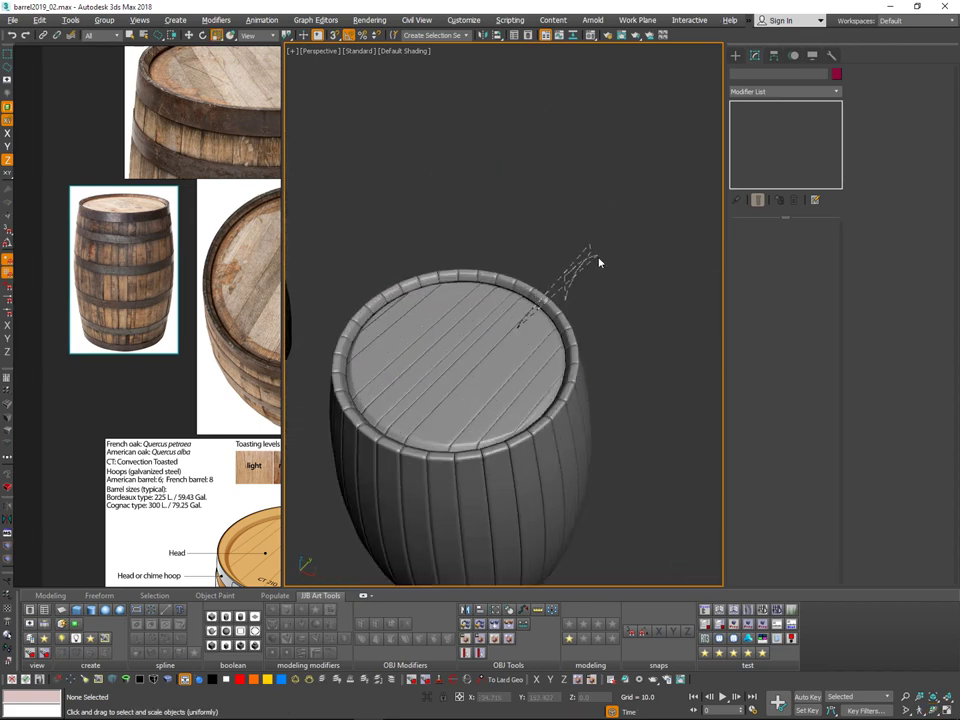
Step: Try to duplicate the plank head as a rotated copy for the barrel's other end
key("q")
left_click(508, 344)
middle_click_drag(573, 279, 583, 237)
key("w")
middle_click_drag(536, 302, 491, 246, "alt")
key("e")
scroll(480, 248, "down", 1)
mouse_move(448, 261)
left_mouse_down("shift")
mouse_move(594, 201)
mouse_move(572, 281)
left_mouse_up("shift")
left_click(481, 415)
Step: Try to move the duplicated head down to the barrel's lower end, and undo the copy
middle_click_drag(484, 184, 497, 131)
key("w")
left_click_drag(490, 169, 493, 284)
left_click_drag(498, 390, 498, 391)
left_click(534, 205)
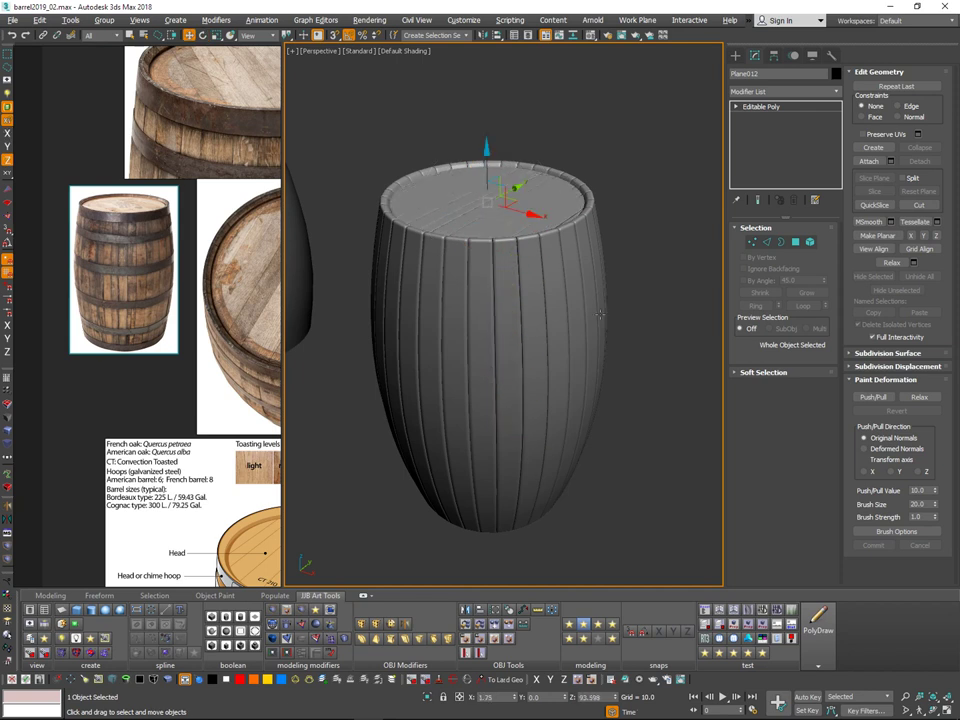
mouse_move(612, 292)
middle_mouse_down()
mouse_move(598, 345)
mouse_move(592, 248)
middle_mouse_up()
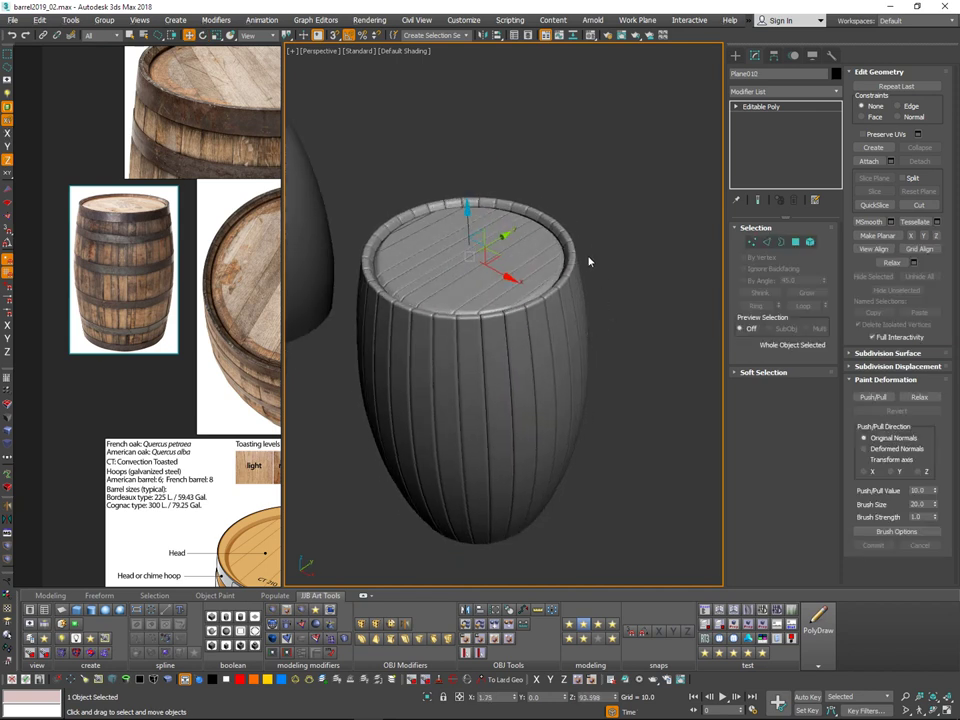
left_click_drag(470, 231, 474, 132)
key("ctrl+z")
Step: Using Affect Pivot Only, align the plank head's pivot to the centre of the barrel body
middle_click_drag(634, 223, 610, 290)
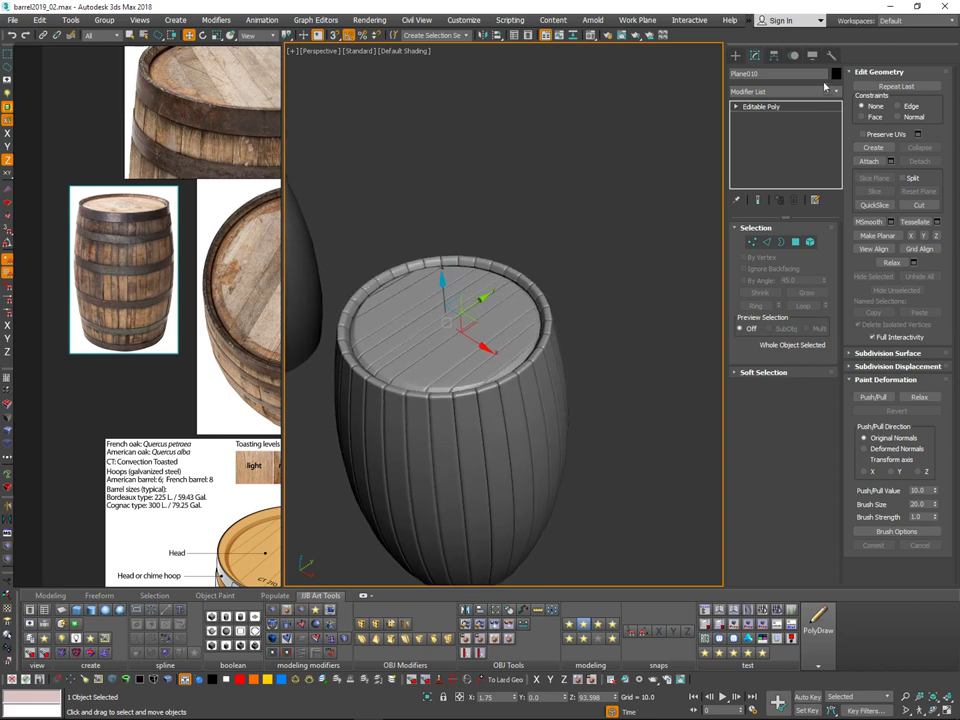
left_click(836, 91)
left_click(482, 323)
left_click(775, 55)
left_click(789, 141)
middle_click_drag(634, 265, 668, 176)
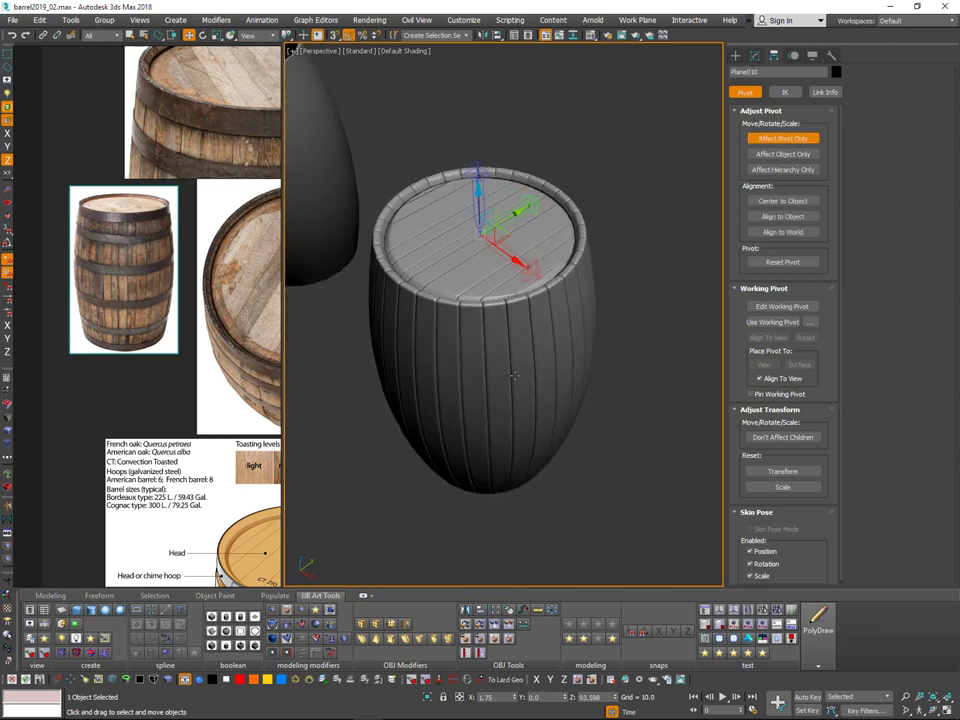
key("alt+a")
middle_click_drag(514, 375, 541, 262)
left_click(538, 302)
mouse_move(546, 200)
middle_mouse_down("alt")
mouse_move(549, 164)
mouse_move(531, 209)
middle_mouse_up("alt")
Step: Add a Symmetry modifier to the plank head with Z as the mirror axis, and check both barrel ends
left_click(755, 55)
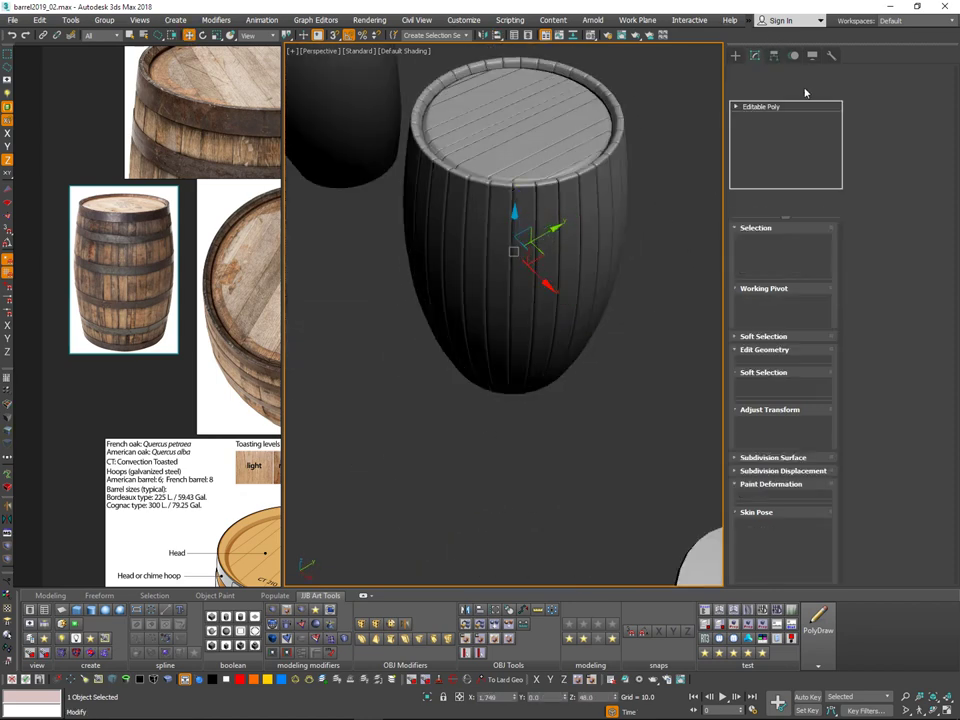
left_click(835, 93)
left_click_drag(837, 135, 831, 408)
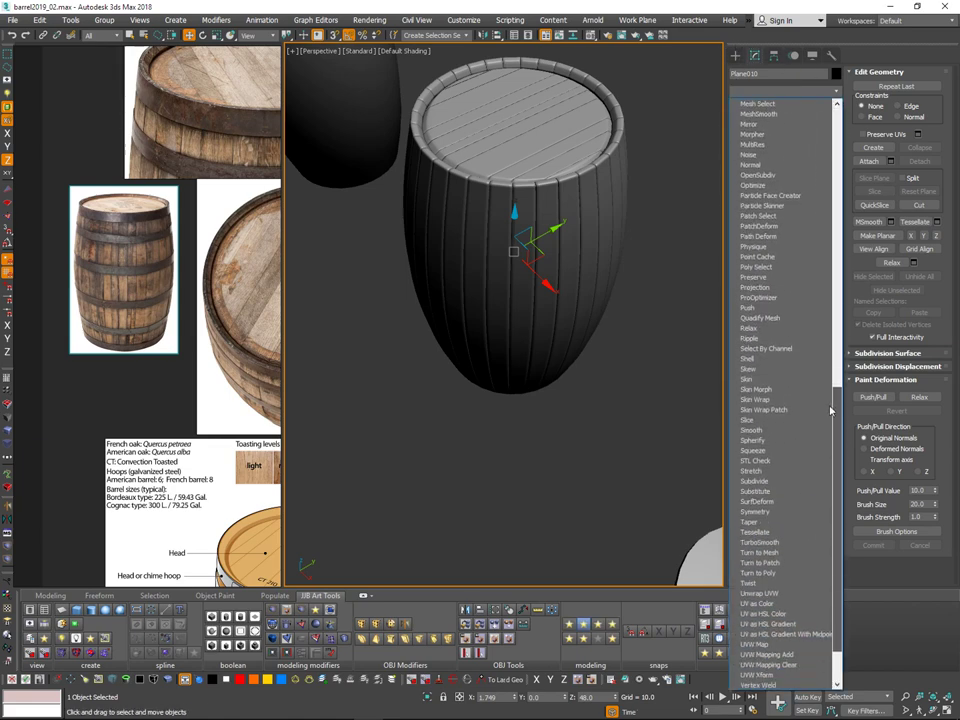
left_click(776, 512)
middle_click_drag(607, 432, 624, 281, "alt")
scroll(624, 281, "down", 5)
scroll(624, 281, "down", 1)
left_click(808, 250)
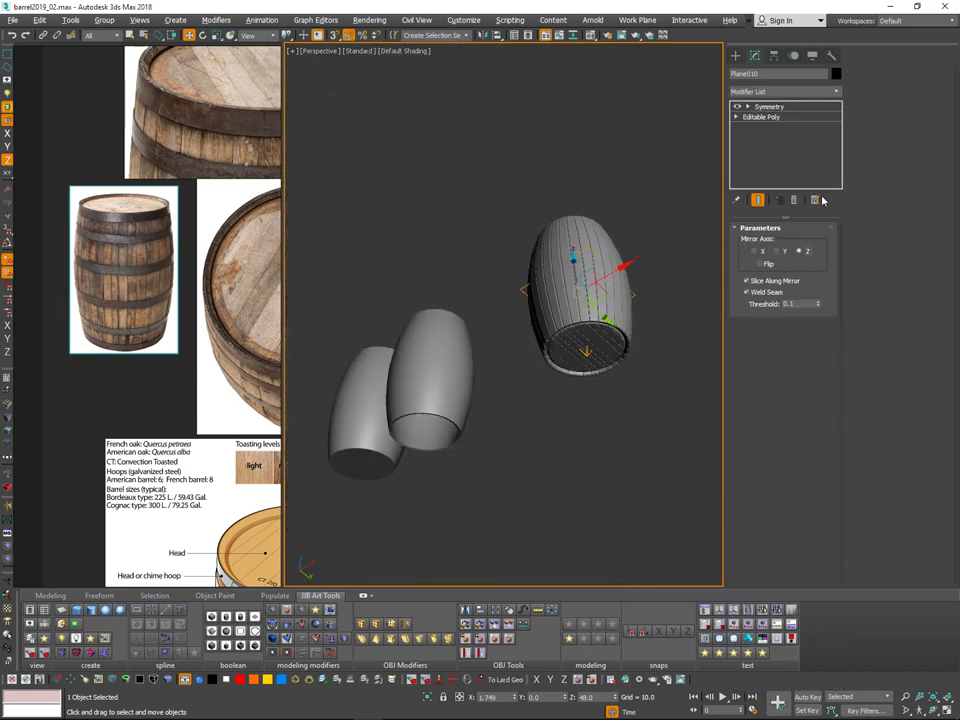
middle_click_drag(653, 232, 634, 366)
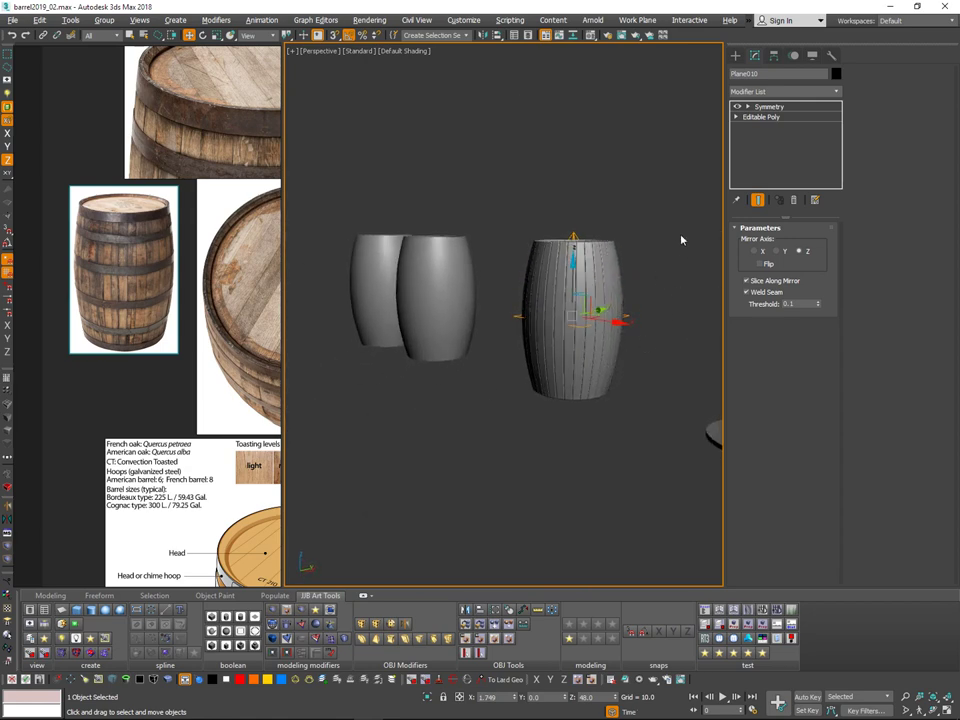
left_click(683, 236)
middle_click_drag(673, 198, 690, 270, "alt")
middle_click_drag(624, 367, 528, 358)
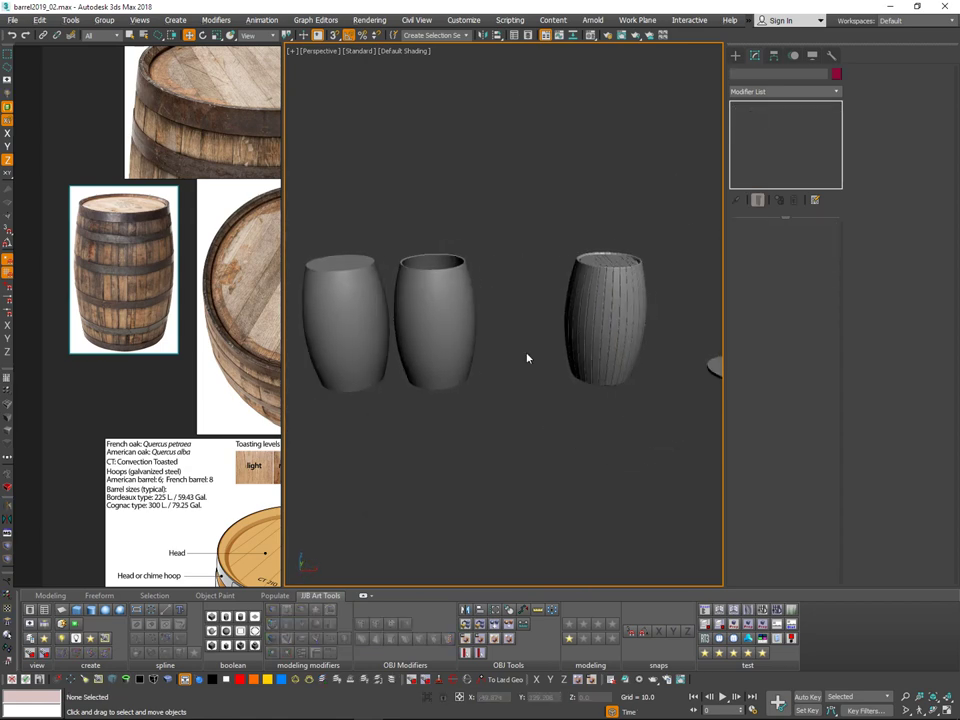
Step: Select the original base mesh, the solid barrel with the closed top beside the hollow barrel
middle_click_drag(643, 370, 643, 274, "alt")
left_click(622, 308)
left_click(639, 248)
left_click(622, 318)
middle_click_drag(628, 321, 690, 300)
Step: Try to align the original base mesh to the hollow barrel, and undo the alignment
key("alt+a")
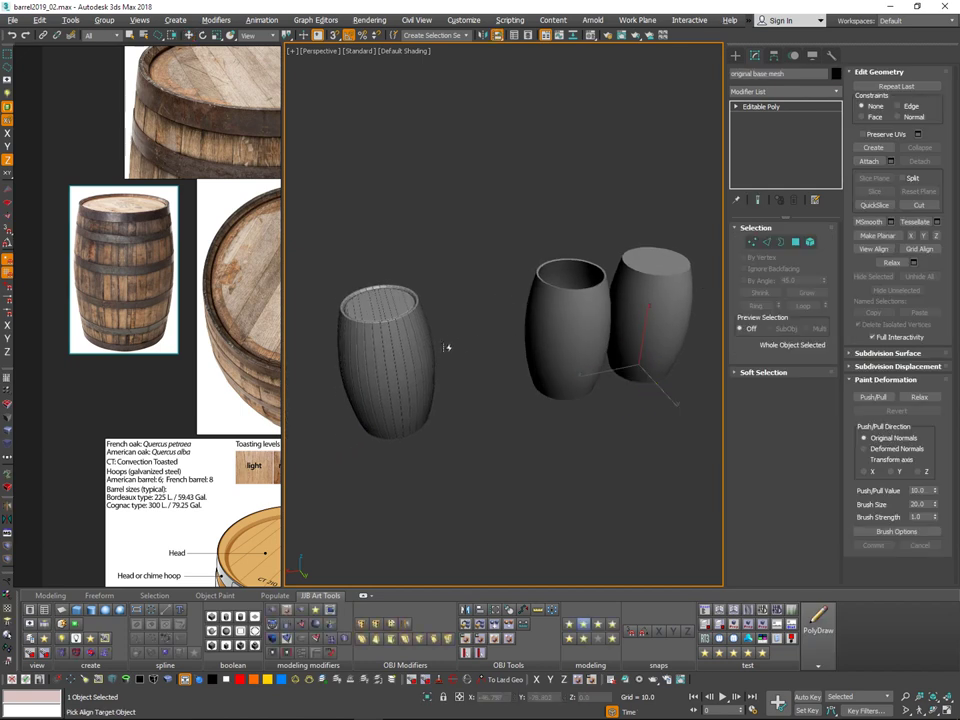
left_click(575, 342)
key("ctrl+z")
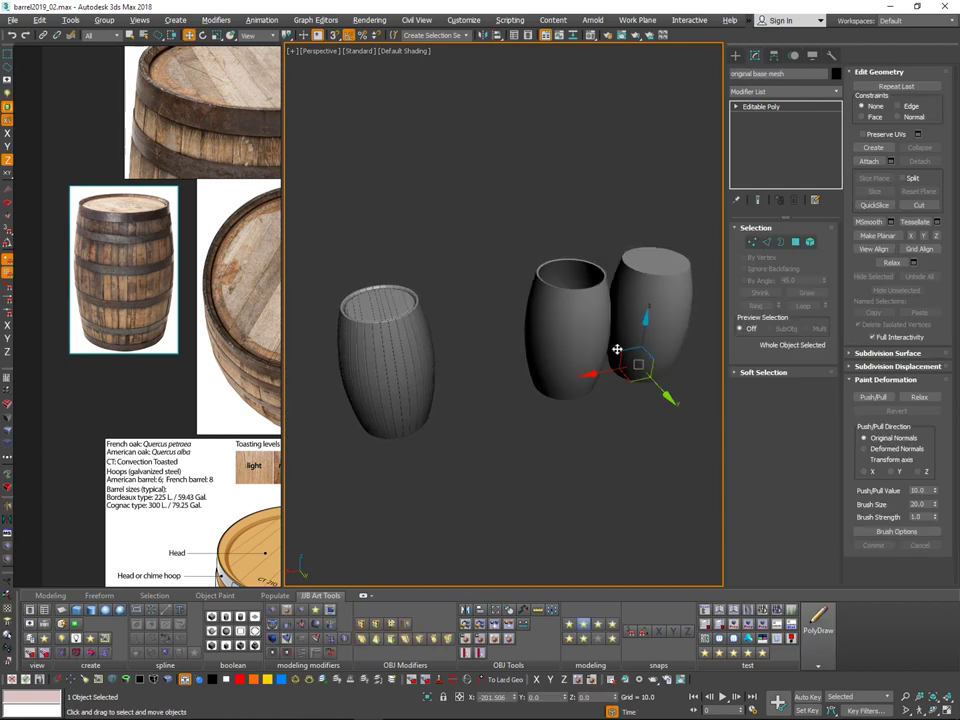
Step: Move the original base mesh along X between the plank barrel and the hollow barrel, and assign it the dark metal material
left_click_drag(600, 372, 454, 443)
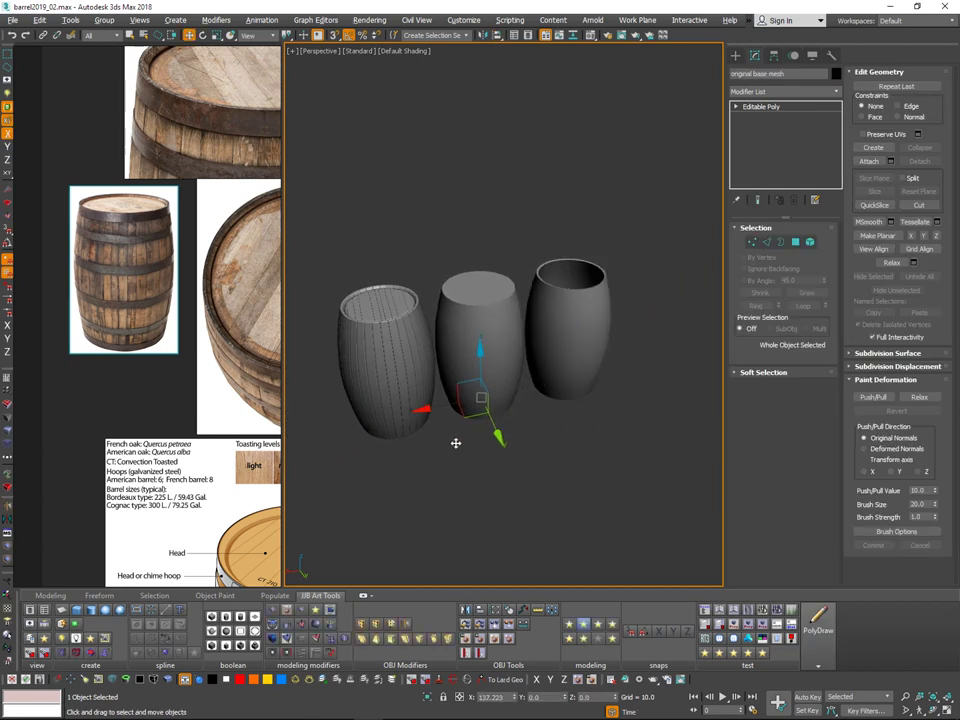
key("m")
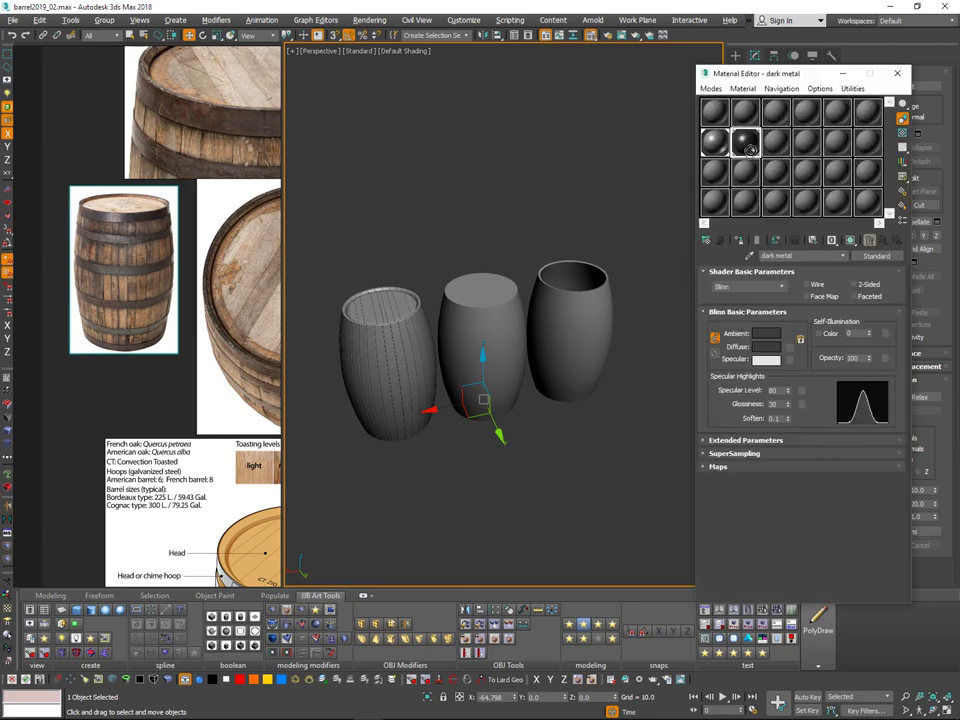
left_click_drag(750, 150, 508, 295)
left_click(897, 74)
Step: Try to move the base mesh up and over the plank barrel with edged faces displayed, and undo the move
middle_click_drag(558, 258, 609, 249)
key("F4")
scroll(609, 249, "up", 4)
left_click_drag(586, 378, 450, 314)
middle_click_drag(516, 323, 546, 330)
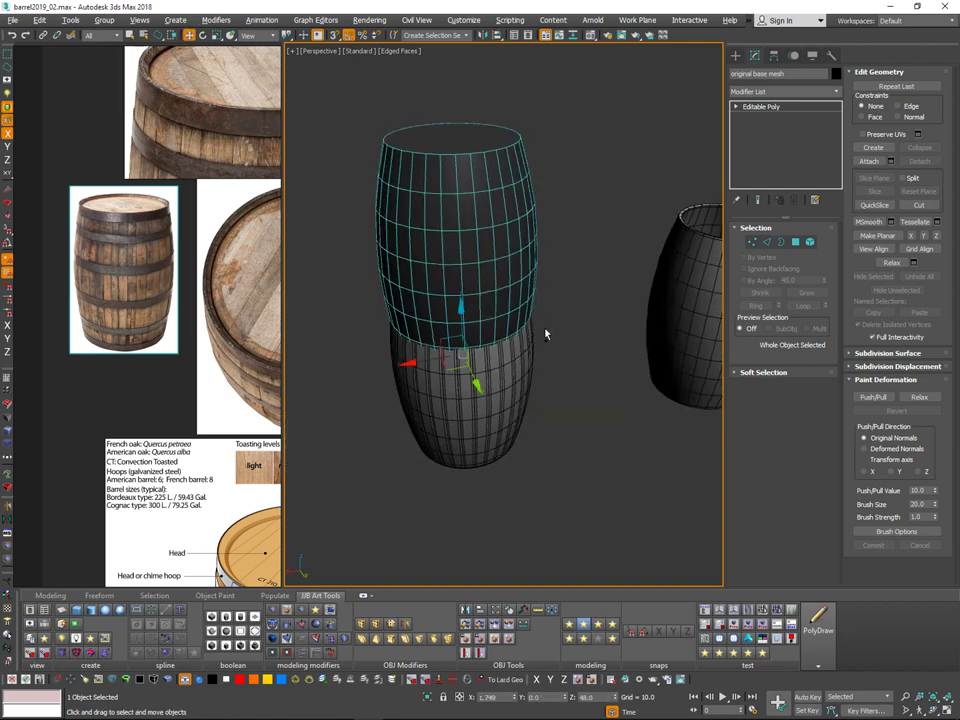
key("ctrl+z")
Step: Add a MeshSmooth modifier above Symmetry on the plank head, and inspect the deselected barrel without edged faces
key("q")
left_click(486, 251)
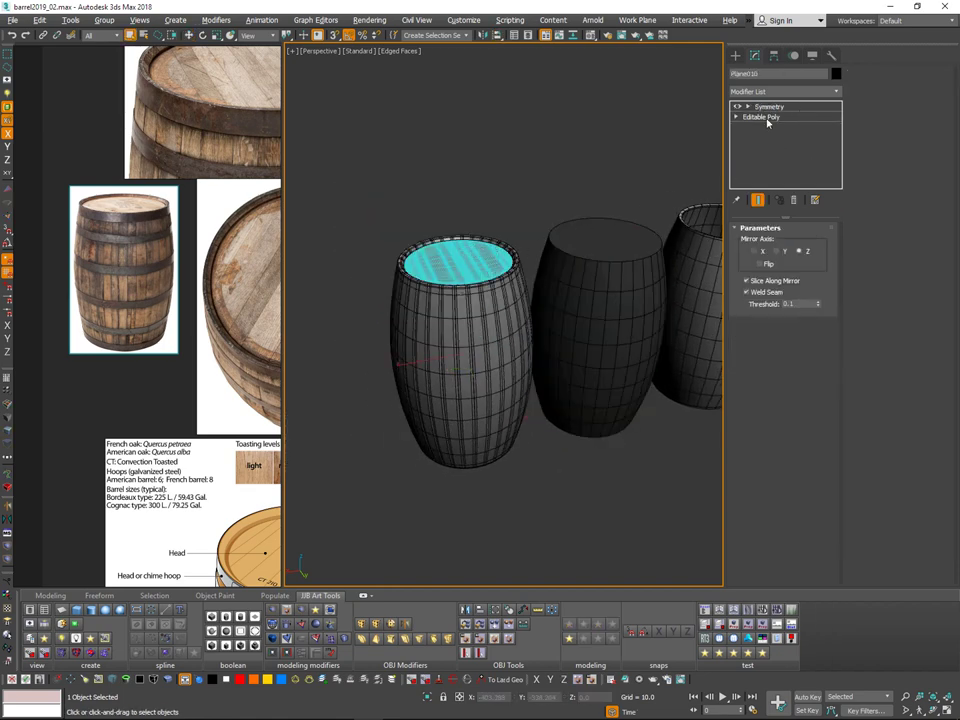
left_click(770, 119)
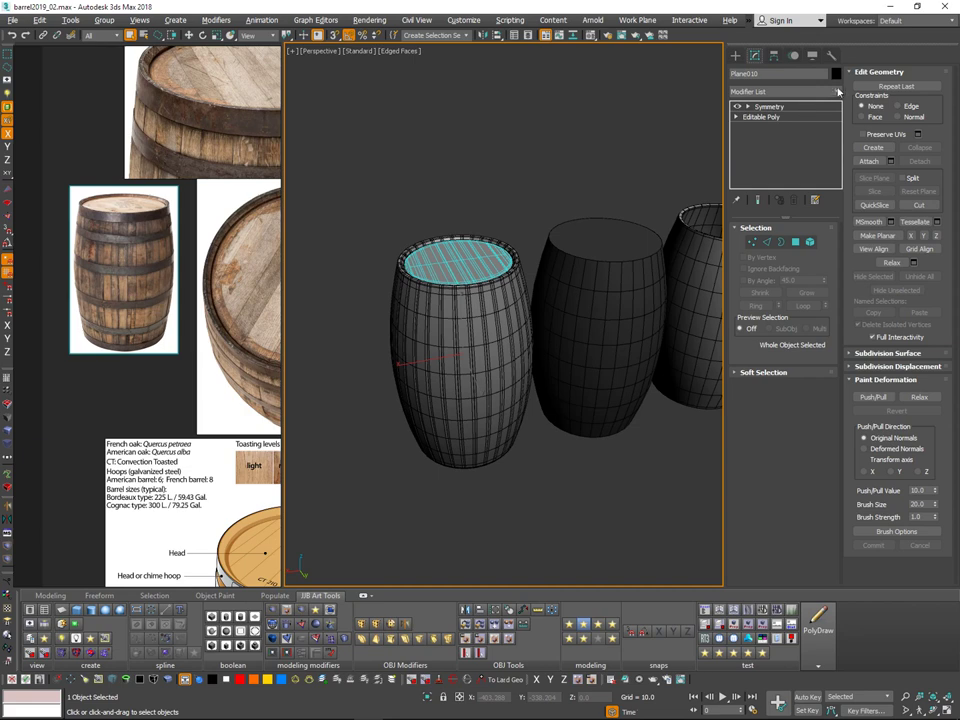
left_click(838, 91)
left_click_drag(838, 122, 823, 343)
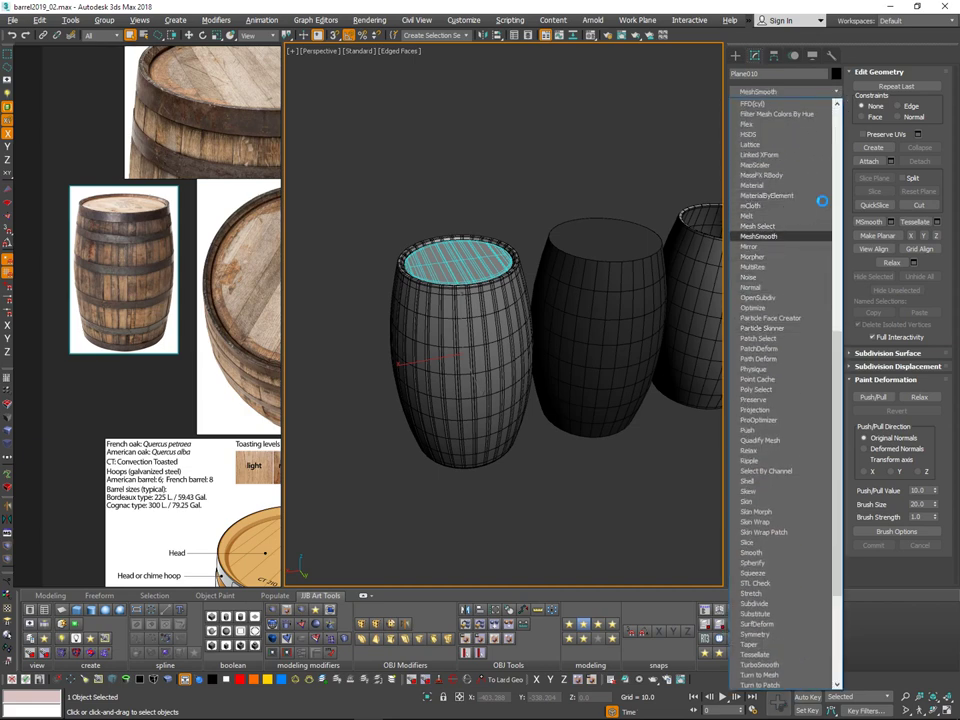
left_click_drag(784, 106, 784, 105)
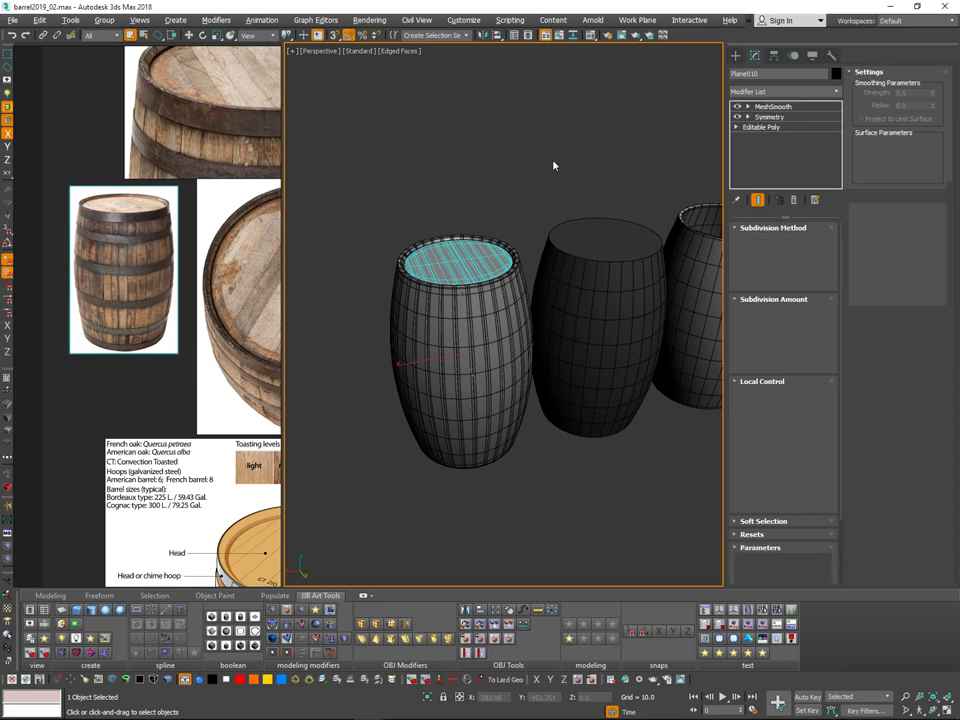
left_click(553, 166)
middle_click_drag(519, 254, 538, 251)
scroll(545, 252, "up", 2)
key("F4")
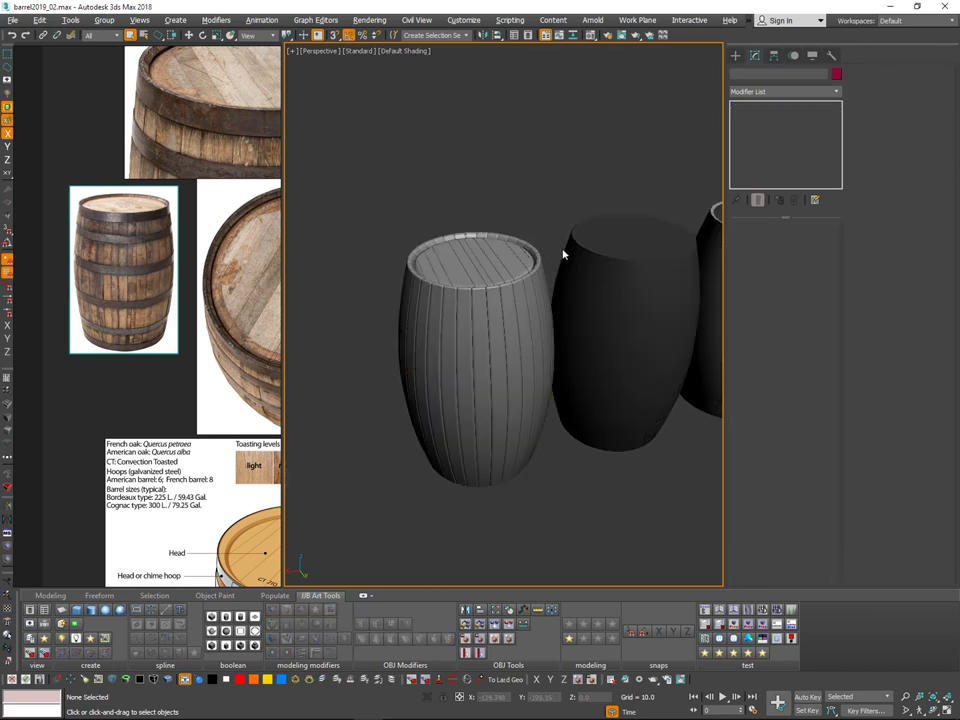
middle_click_drag(564, 250, 680, 275, "alt")
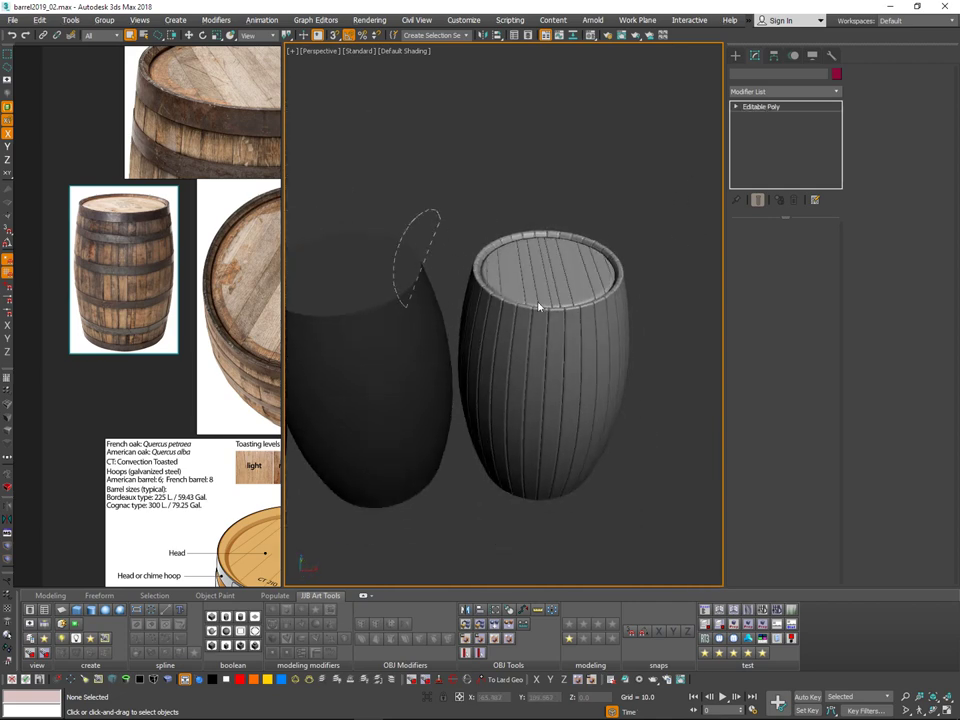
key("shift+a")
left_click(538, 317)
key("ctrl+z")
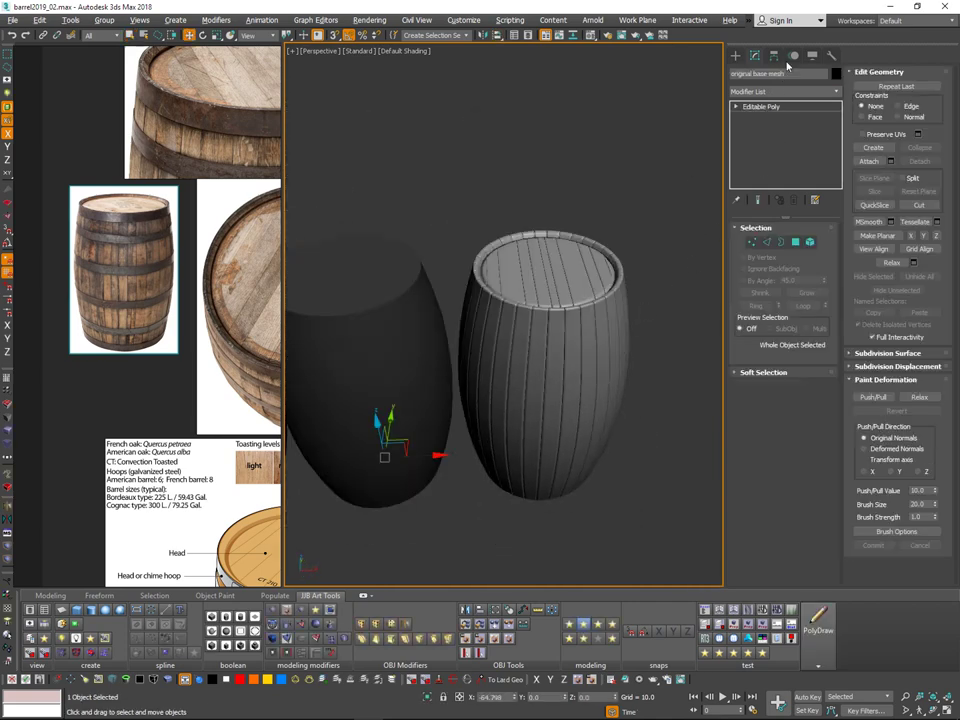
Step: Center the pivot of the original base mesh on the object
left_click(773, 55)
left_click(802, 143)
left_click(793, 204)
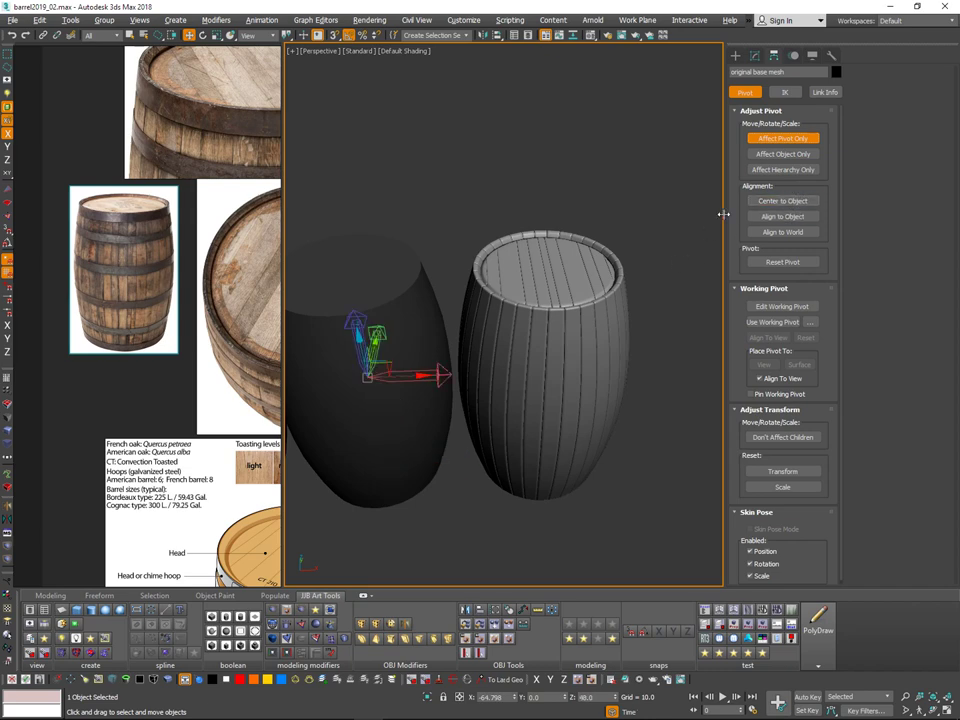
left_click(762, 141)
Step: Align the original base mesh with the planked barrel and display its edged faces
key("alt+a")
left_click(560, 295)
middle_click_drag(656, 242, 643, 290, "alt")
left_click_drag(604, 341, 527, 362)
key("ctrl+z")
middle_click_drag(540, 360, 583, 271, "alt")
scroll(606, 341, "down", 3)
scroll(600, 330, "up", 3)
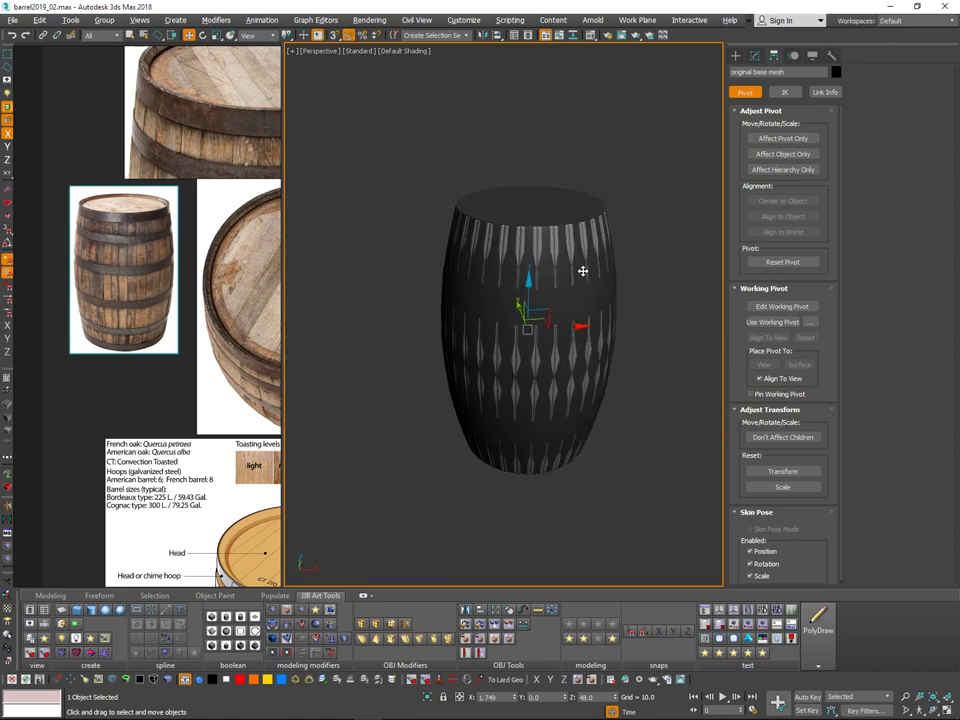
key("F4")
scroll(589, 259, "up", 3)
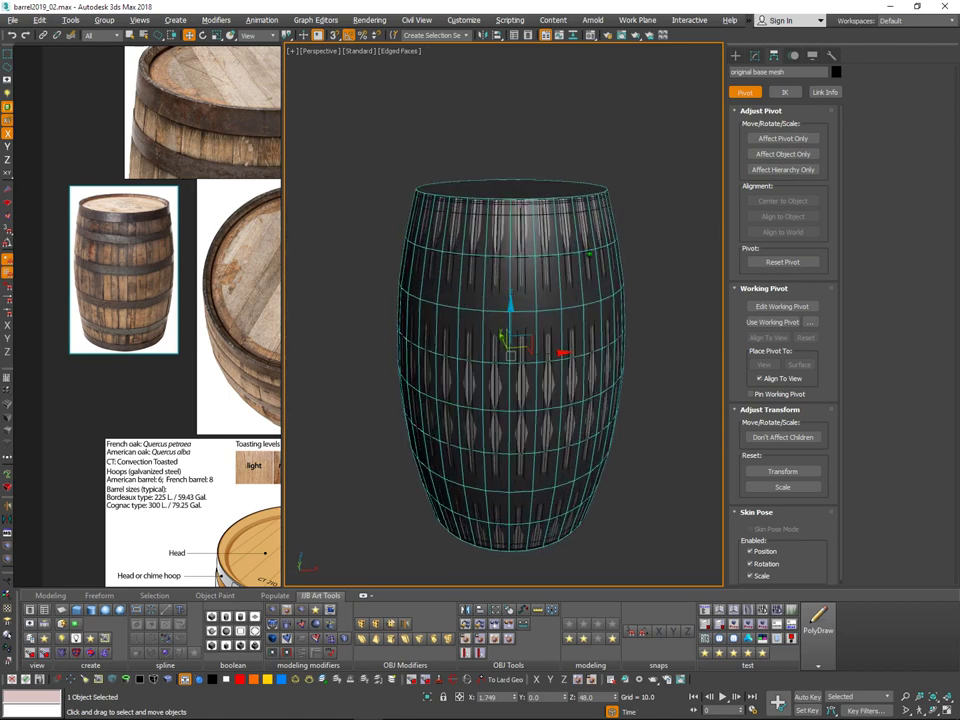
middle_click_drag(231, 158, 131, 267)
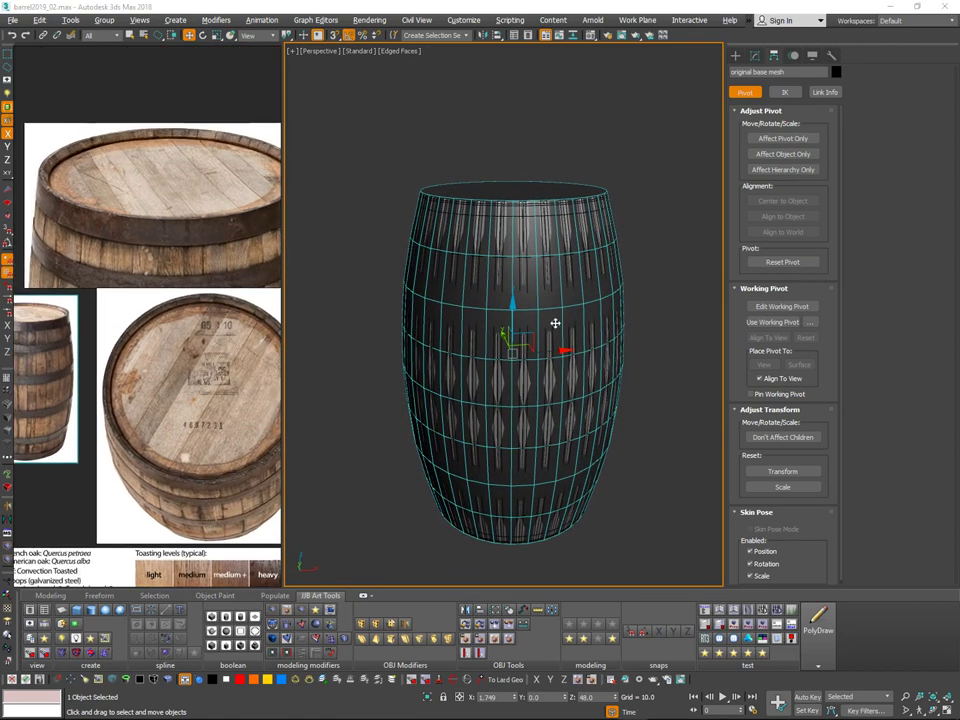
middle_click_drag(555, 324, 527, 321)
scroll(519, 303, "down", 3)
left_click_drag(527, 321, 482, 330)
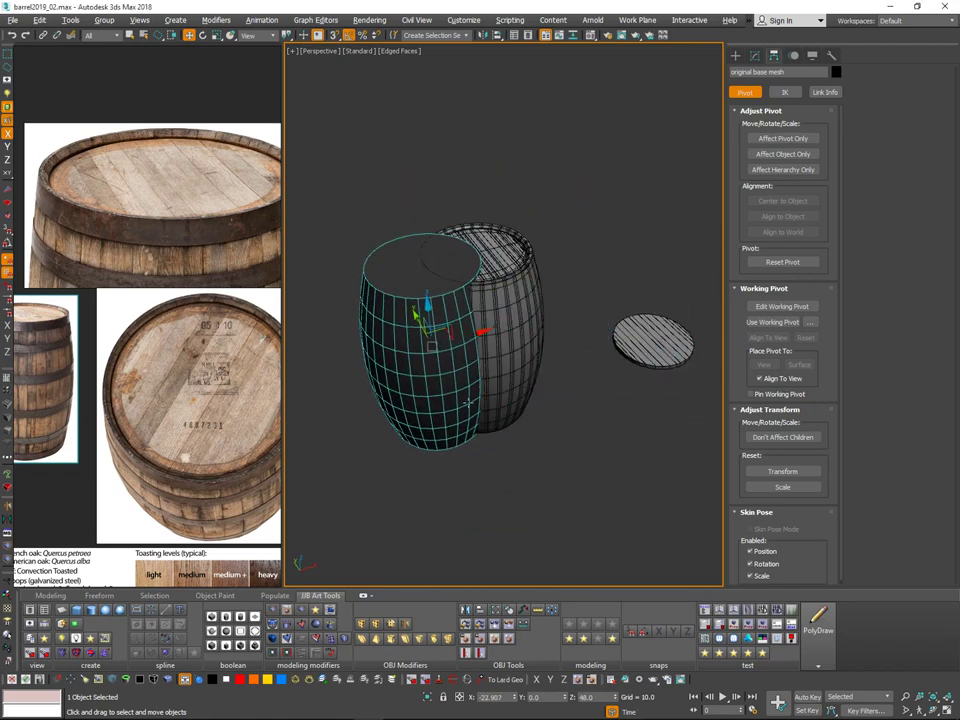
key("ctrl+z")
Step: Insert horizontal edge loops around the upper half of the original base mesh to mark the edges of the metal bands
middle_click_drag(482, 330, 474, 303)
middle_click_drag(474, 303, 466, 281, "alt")
scroll(592, 248, "up", 1)
mouse_move(581, 239)
middle_mouse_down()
mouse_move(592, 248)
mouse_move(589, 235)
middle_mouse_up()
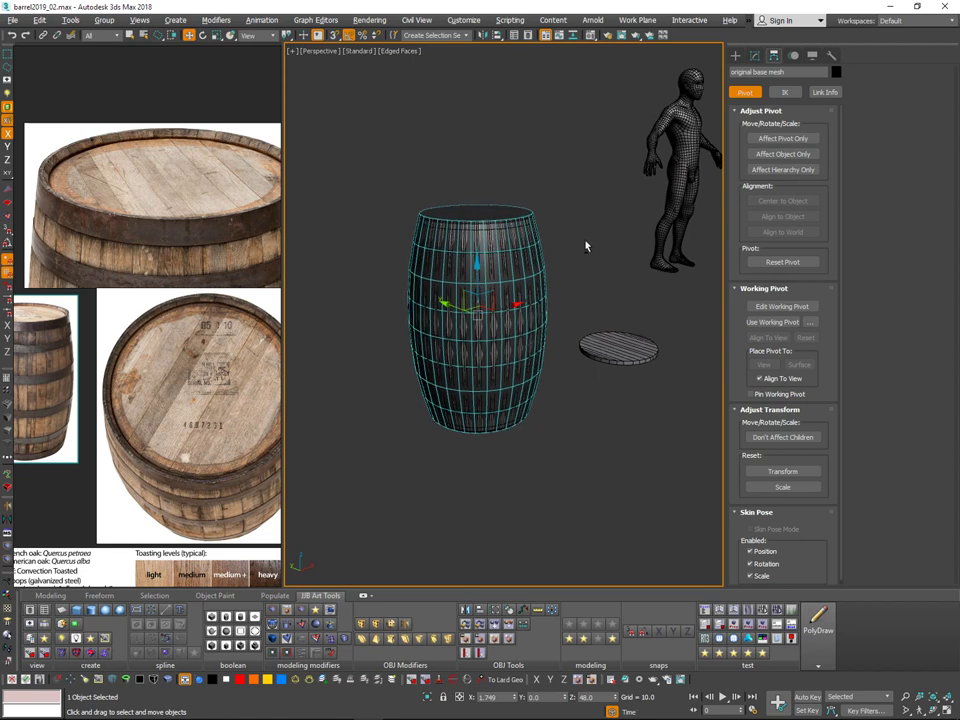
scroll(505, 232, "up", 4)
middle_click_drag(493, 223, 504, 286, "alt")
scroll(485, 234, "up", 1)
left_click(757, 56)
key("alt+1")
middle_click_drag(448, 257, 462, 262, "alt")
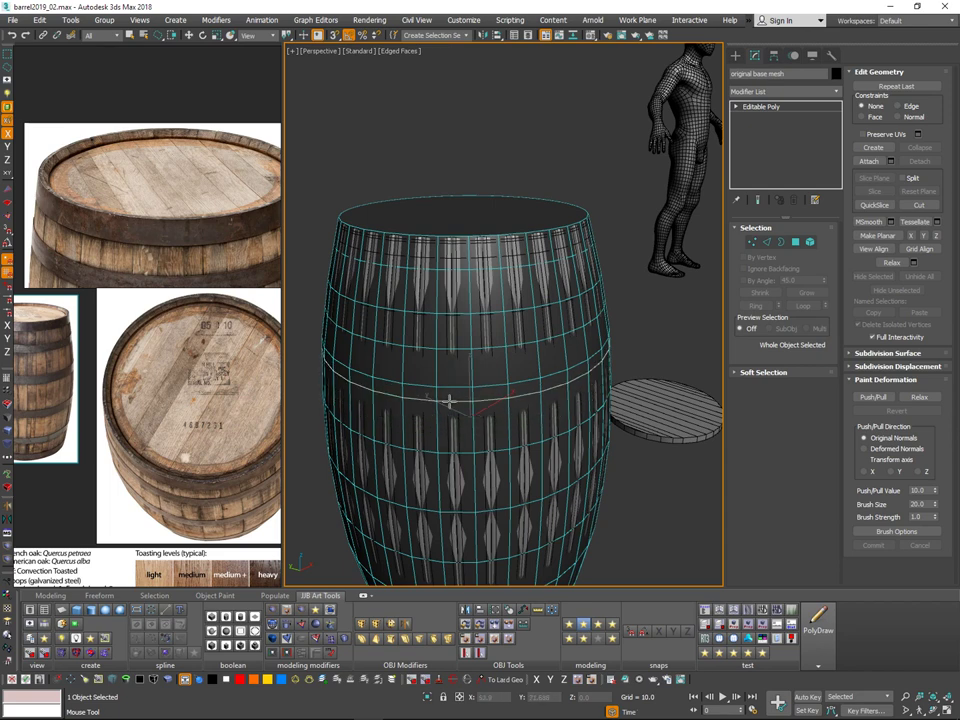
right_click(449, 405)
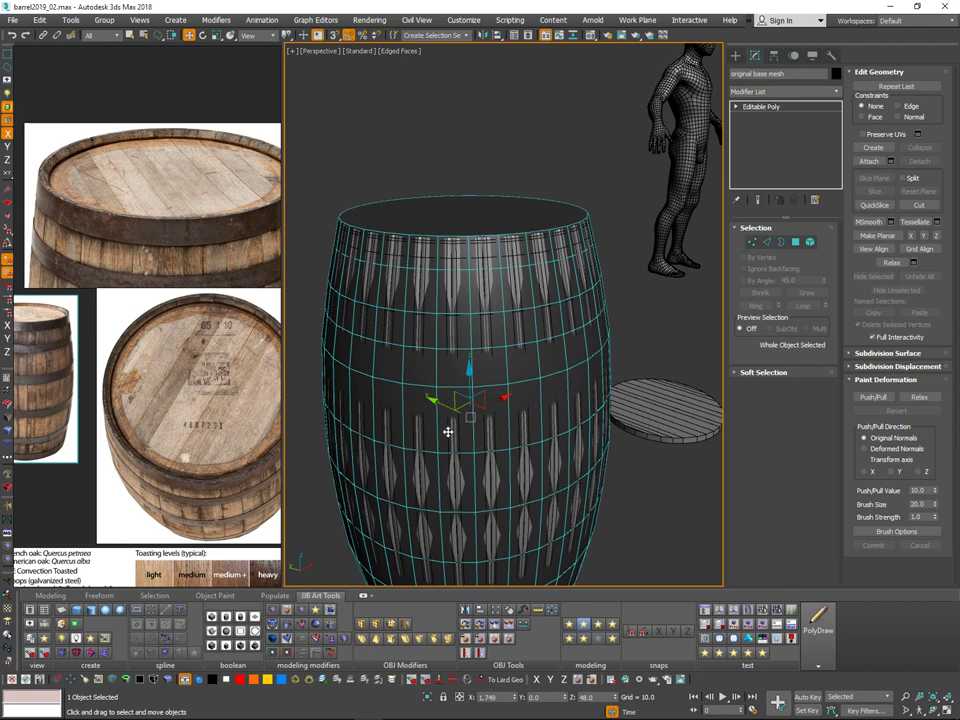
key("alt+s")
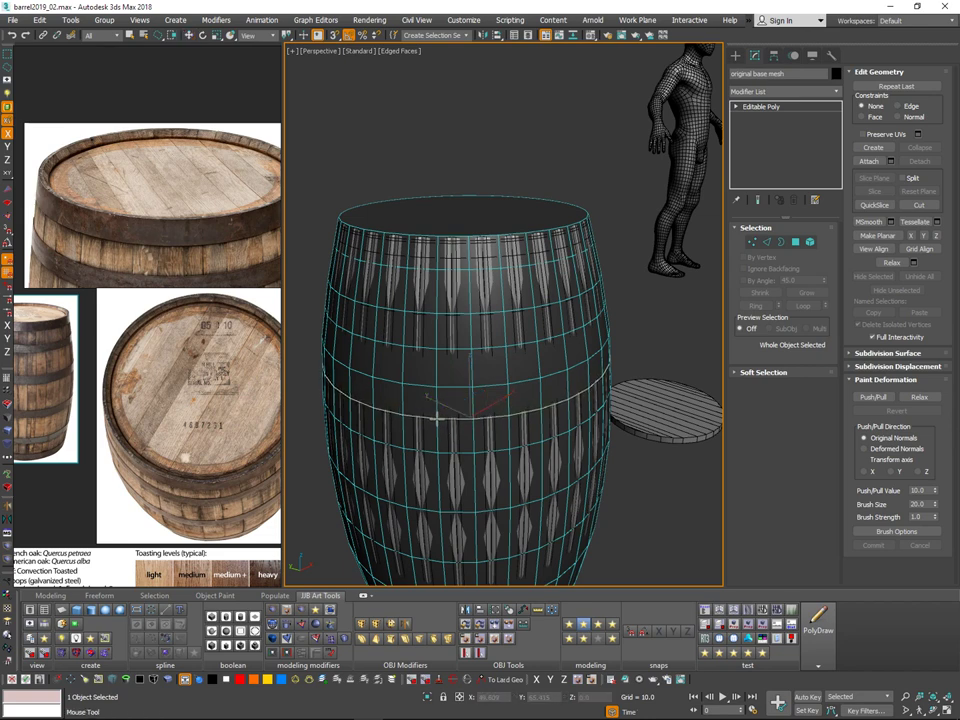
right_click(537, 318)
Step: Select three separate full polygon rings on the upper half of the original base mesh where the metal bands sit
left_click(799, 243)
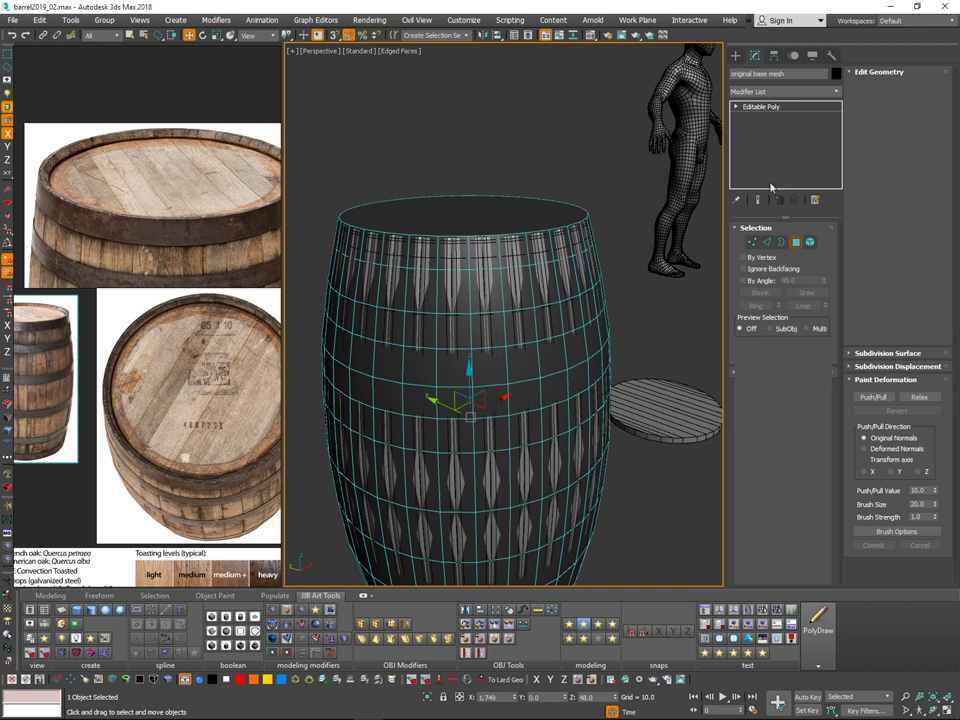
key("4")
key("q")
left_click(505, 254)
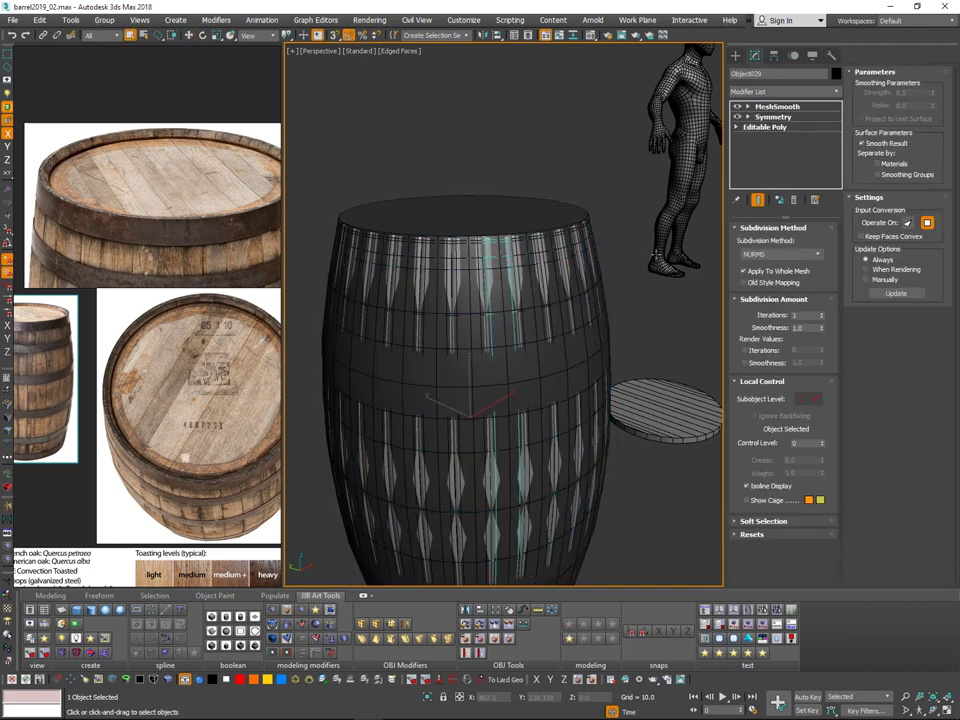
key("ctrl+z")
left_click(794, 243)
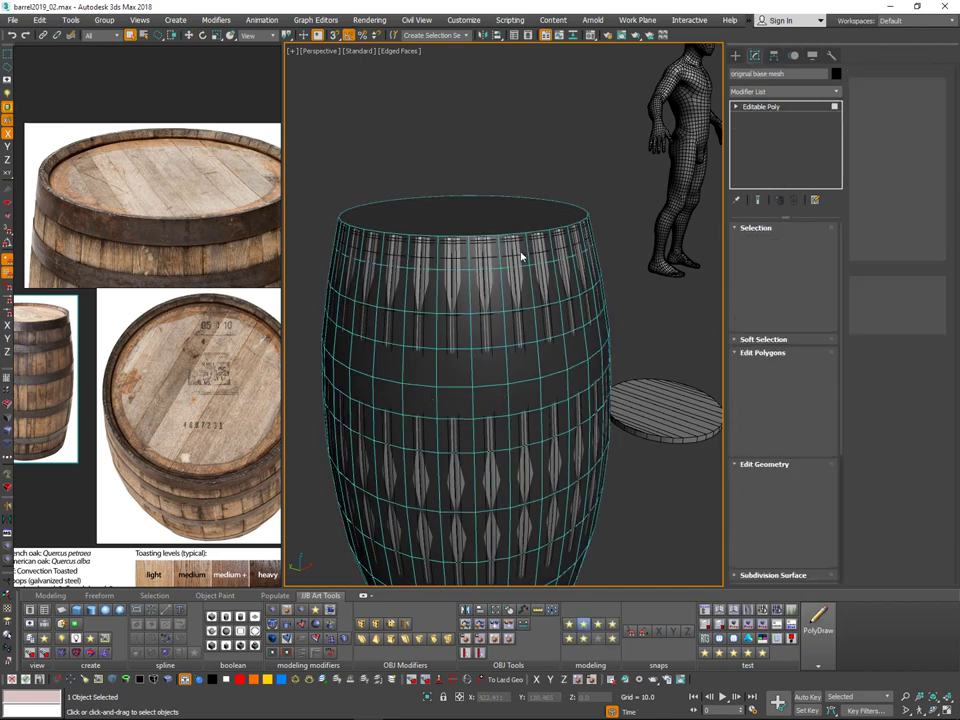
left_click(521, 255)
left_click(547, 256, "shift")
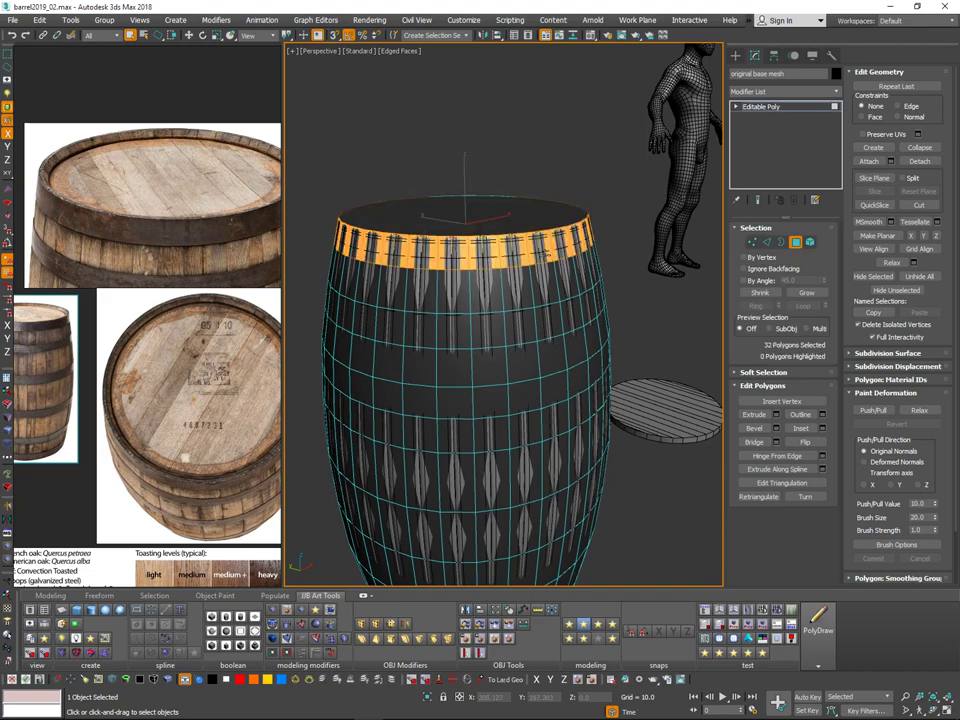
left_click(563, 318, "shift")
left_click(552, 398, "ctrl")
left_click(576, 386, "shift")
Step: Detach the three selected polygon rings as a clone named "bands"
middle_click_drag(576, 386, 576, 419, "alt")
scroll(640, 345, "down", 4)
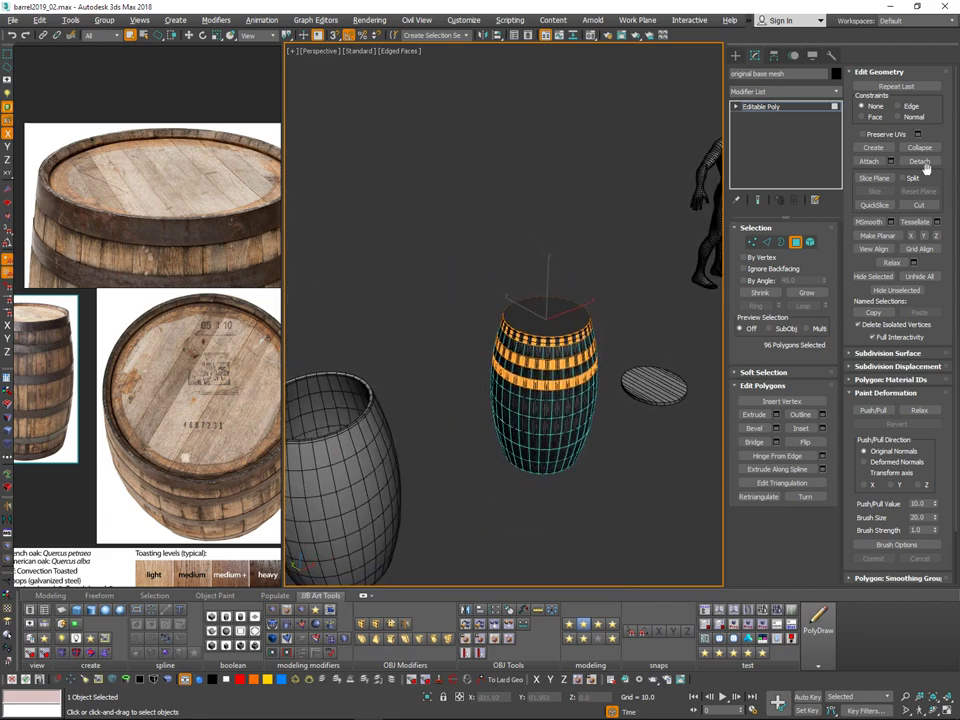
left_click(919, 161)
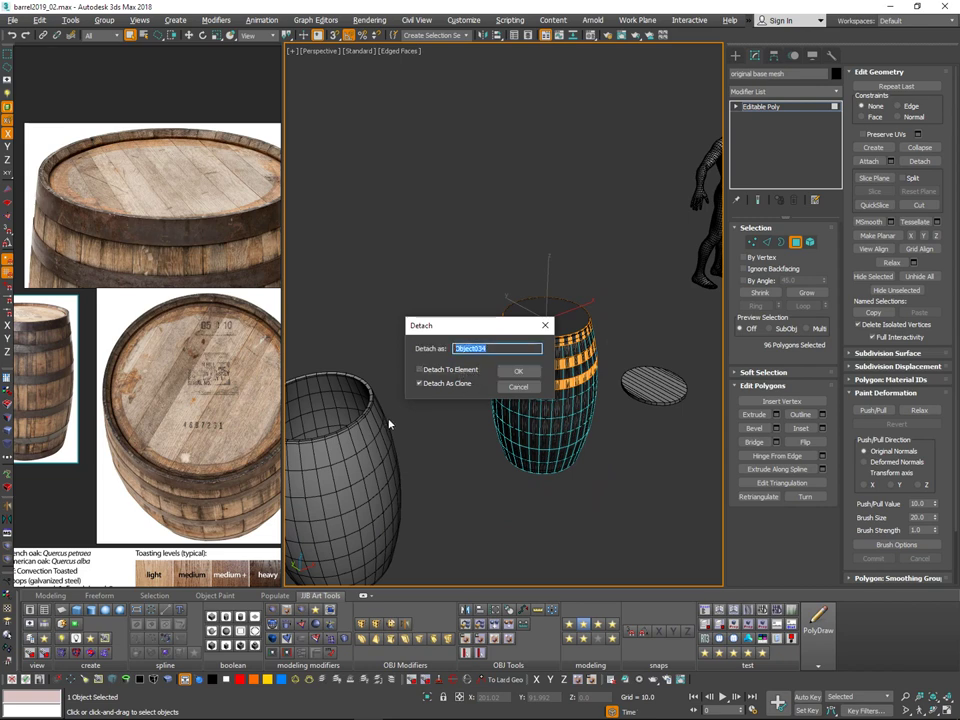
type("bands")
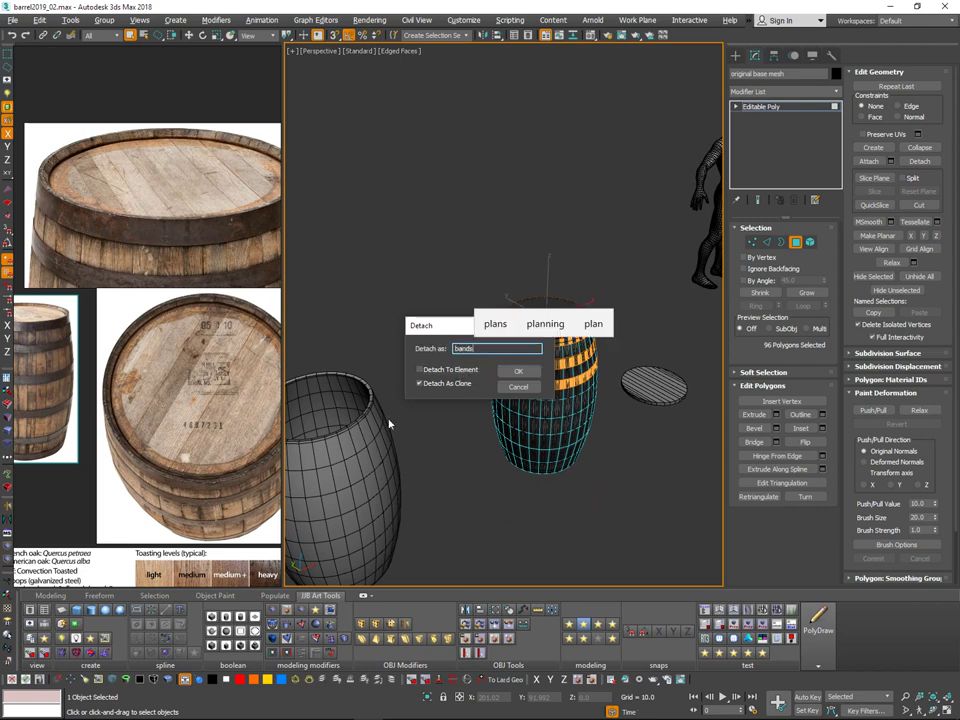
key("Return")
Step: Leave polygon editing and move the original base mesh away from the planked barrel, to about X 203
key("4")
scroll(596, 318, "up", 3)
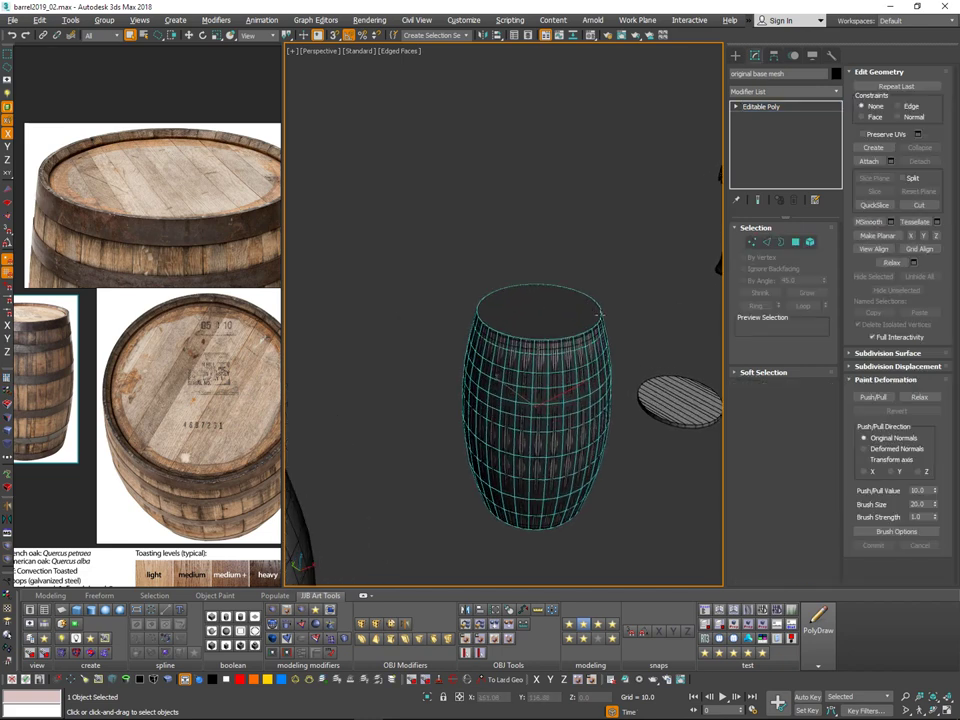
left_click(590, 252)
left_click(571, 406)
middle_click_drag(576, 375, 571, 417)
scroll(560, 440, "down", 3)
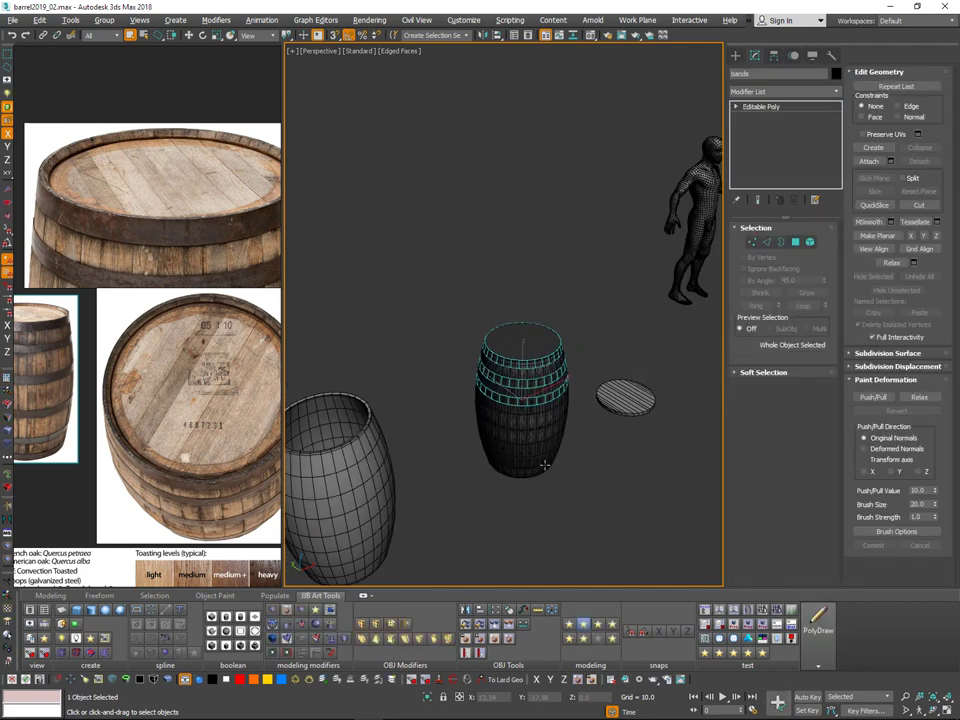
left_click(557, 463)
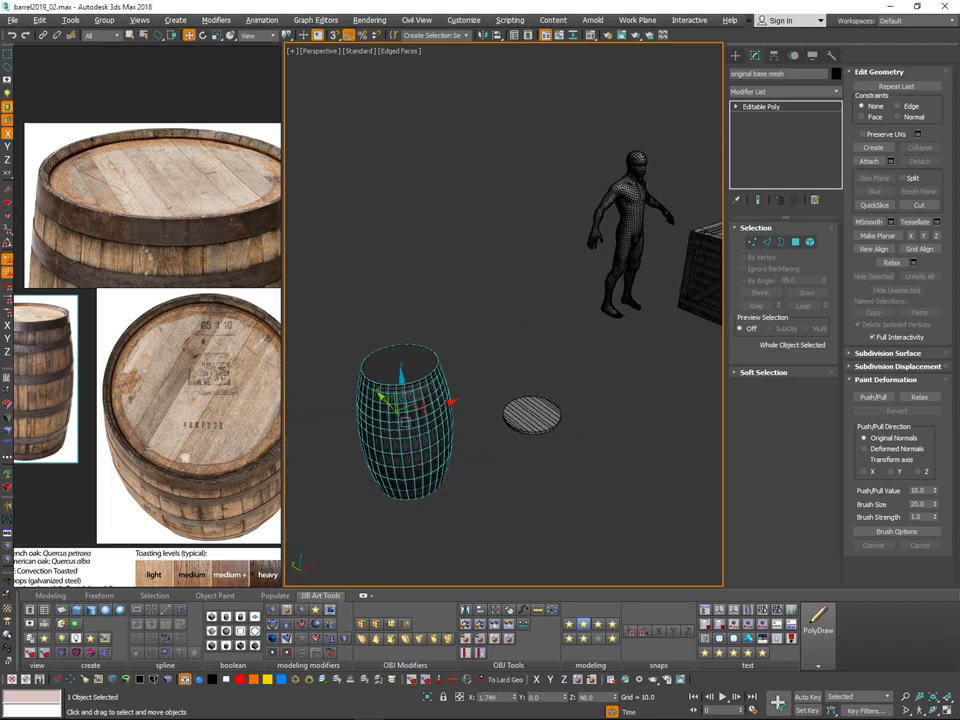
left_click_drag(414, 420, 569, 371, "shift")
middle_click_drag(569, 371, 508, 373, "alt")
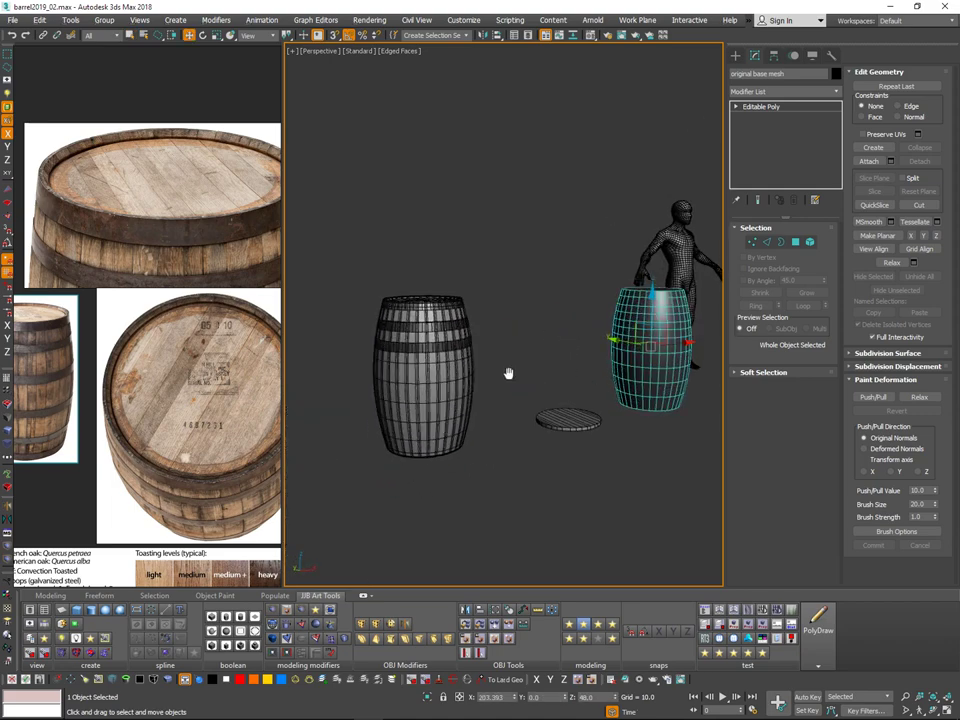
Step: Select the bands object in an orthographic view and pick a vertical edge at its front for edge editing
scroll(508, 373, "up", 4)
middle_click_drag(420, 335, 512, 384)
key("q")
left_click(558, 383)
scroll(606, 356, "up", 4)
key("v")
key("t")
left_click(767, 242)
double_click(531, 470)
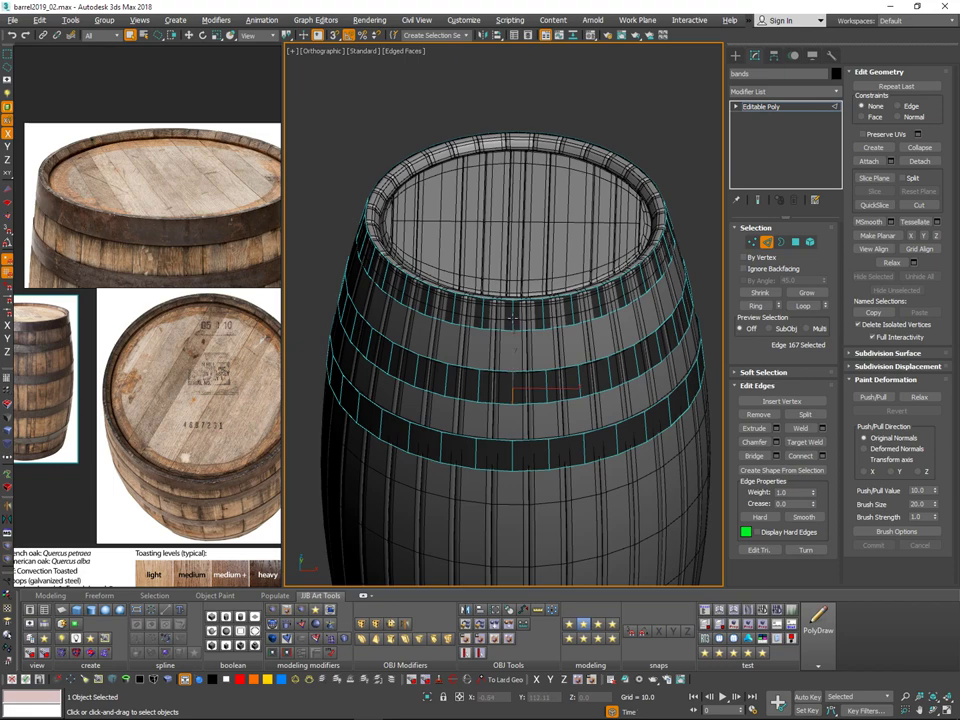
Step: Examine the metal bands in the barrel reference photos
middle_click_drag(97, 419, 208, 382)
mouse_move(160, 407)
right_mouse_down("alt")
mouse_move(240, 364)
mouse_move(167, 426)
right_mouse_up("alt")
middle_click_drag(162, 348, 202, 489)
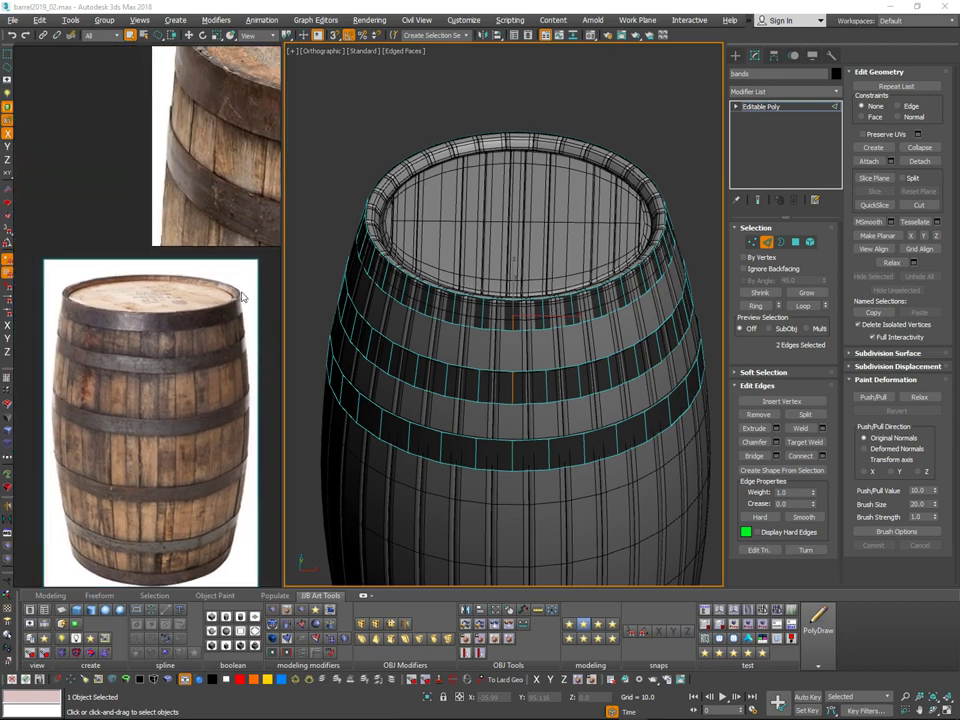
middle_click_drag(230, 370, 90, 575)
right_click_drag(186, 401, 155, 425, "alt")
middle_click_drag(217, 397, 145, 316)
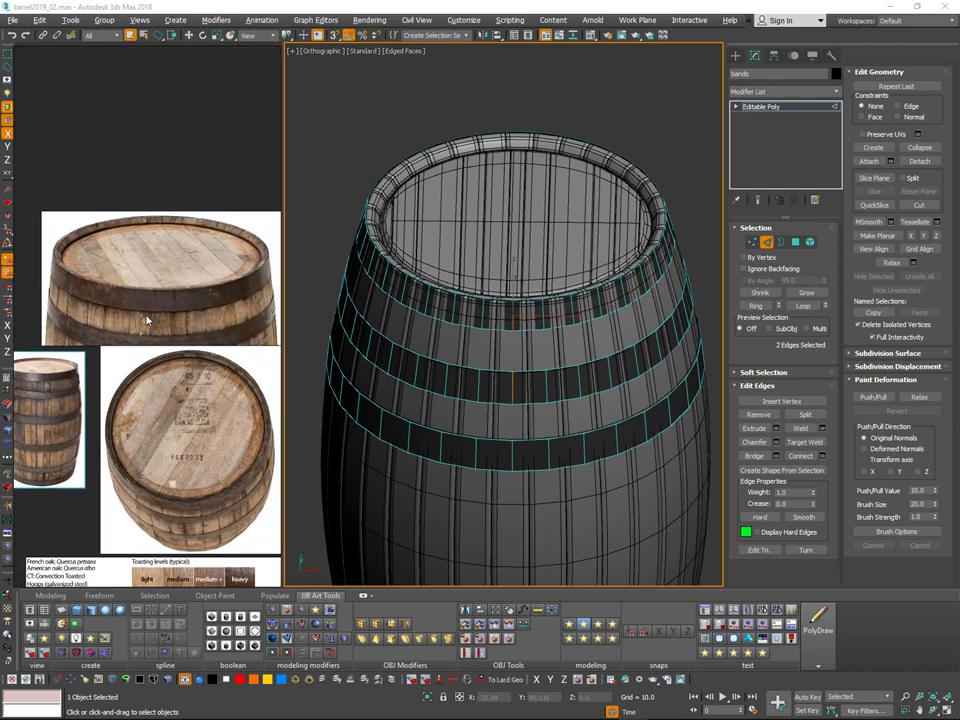
middle_click_drag(251, 391, 250, 336)
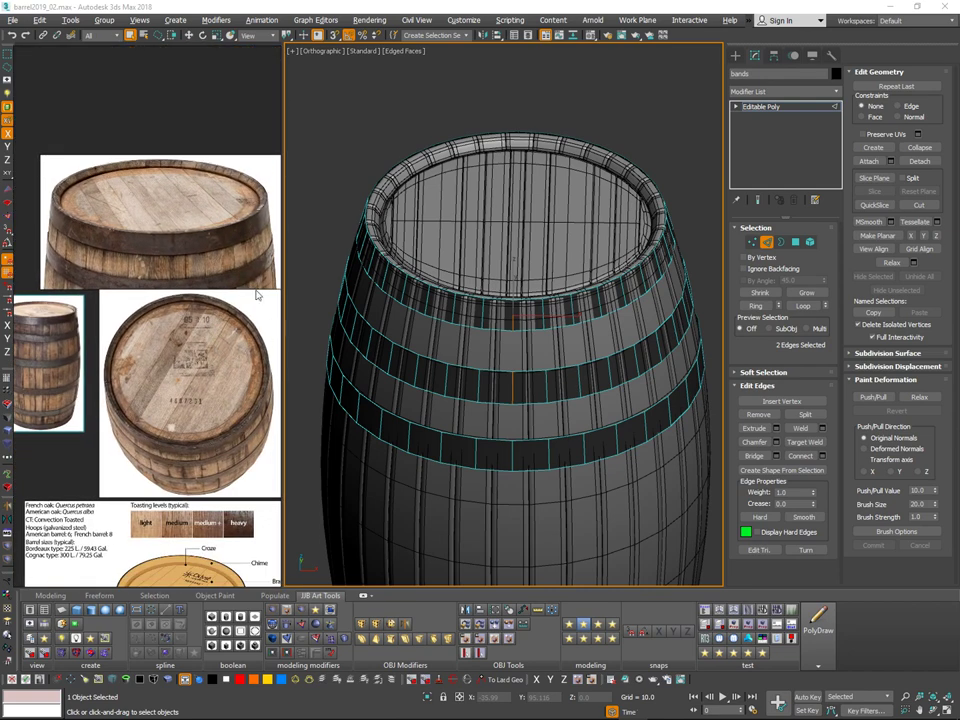
middle_click_drag(236, 389, 241, 412)
scroll(568, 341, "down", 4)
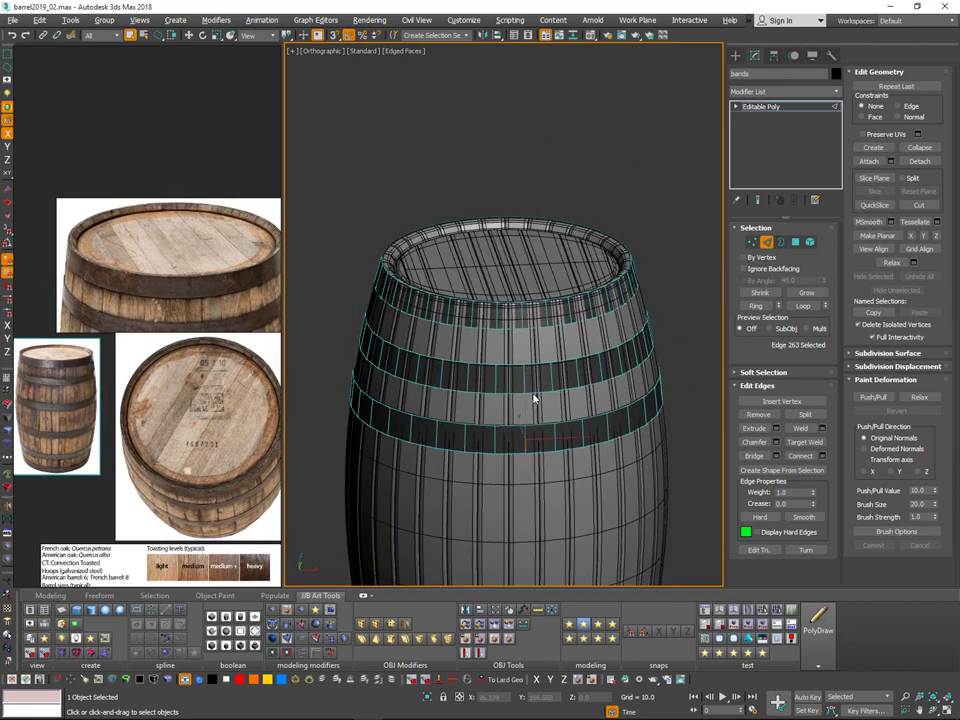
Step: Select one aligned vertical edge on each of the three bands and shift them slightly along X to form the seam
left_click(523, 312, "ctrl")
middle_click_drag(556, 400, 588, 408, "alt")
key("w")
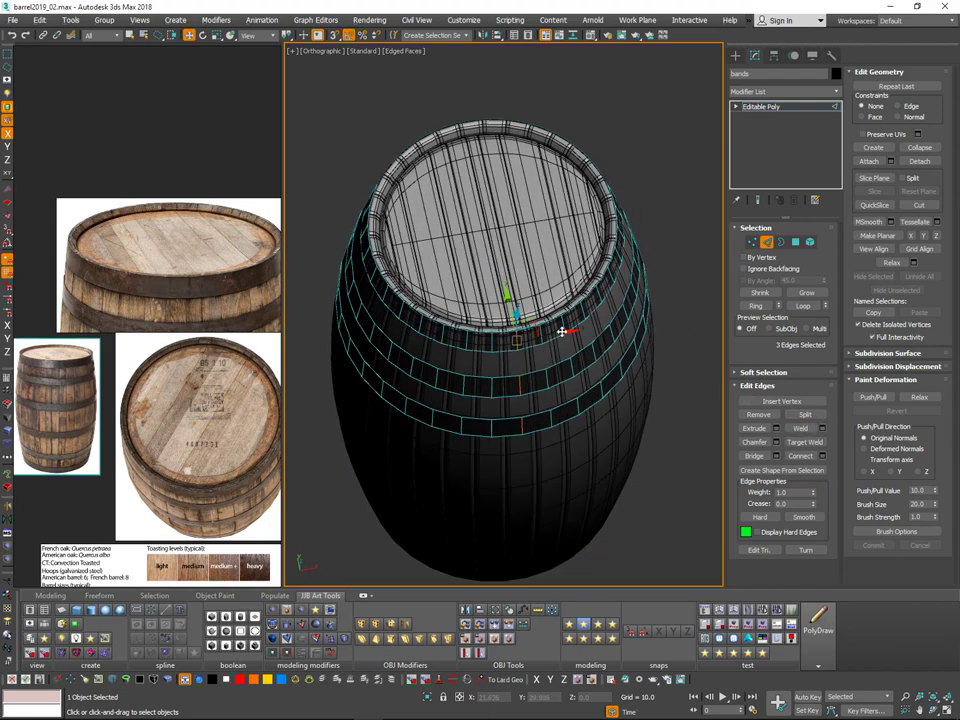
middle_click_drag(567, 332, 552, 346, "alt")
left_click_drag(562, 343, 587, 345)
middle_click_drag(593, 343, 570, 416, "alt")
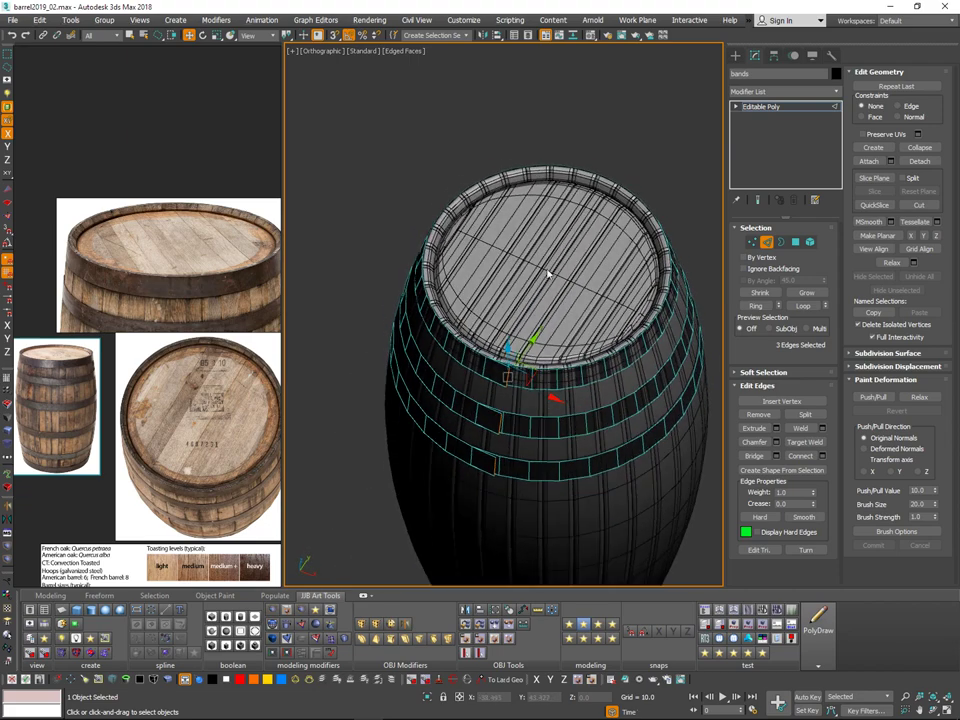
Step: Thicken the bands with a Shell modifier, using an inner amount of 0.29 and an outer amount of 0.38
left_click(838, 95)
scroll(794, 358, "down", 10)
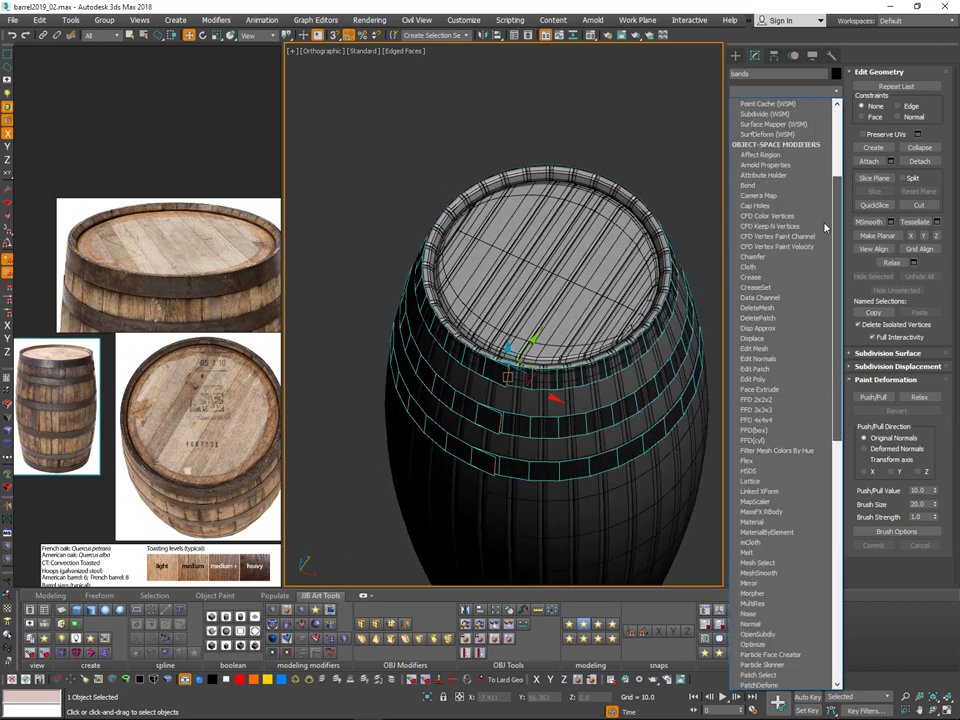
left_click(757, 431)
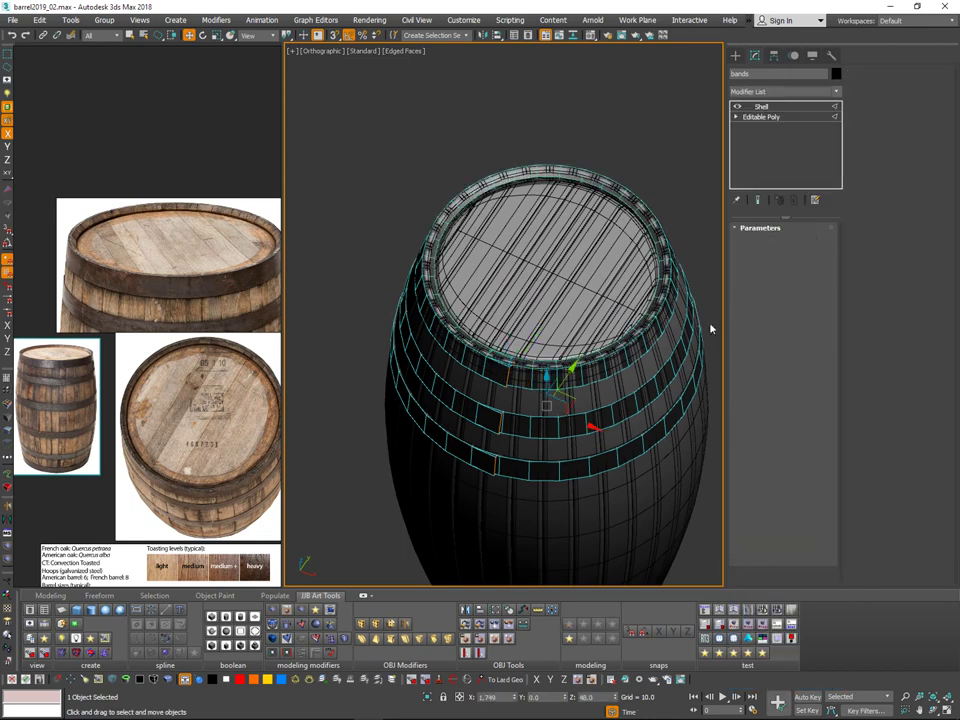
scroll(548, 371, "up", 2)
right_click(823, 246)
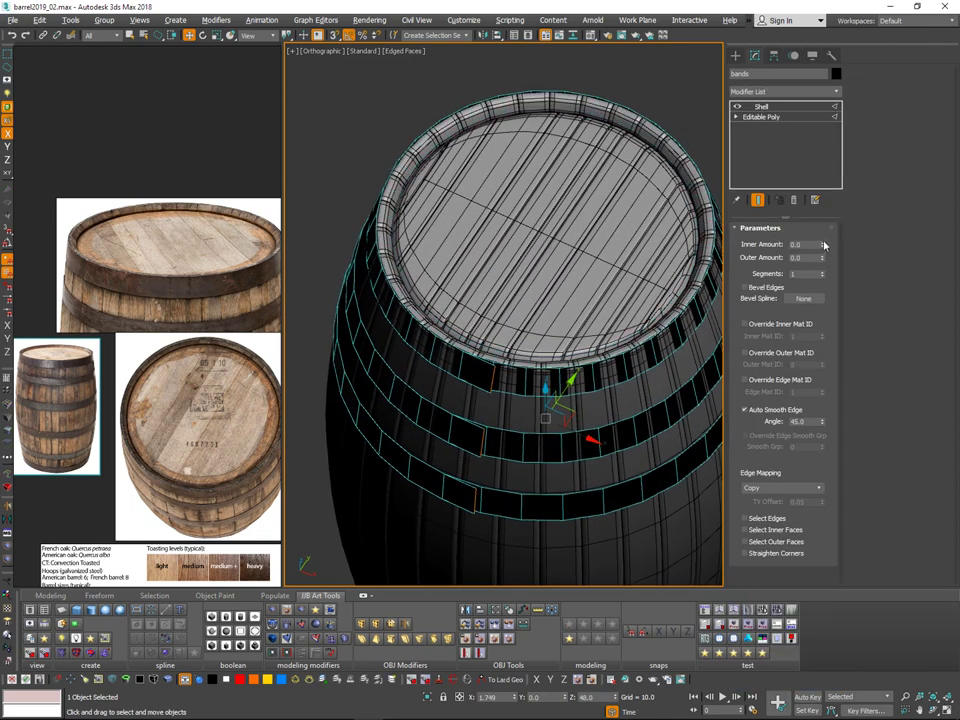
mouse_move(823, 245)
left_mouse_down()
mouse_move(827, 226)
mouse_move(822, 255)
left_mouse_up()
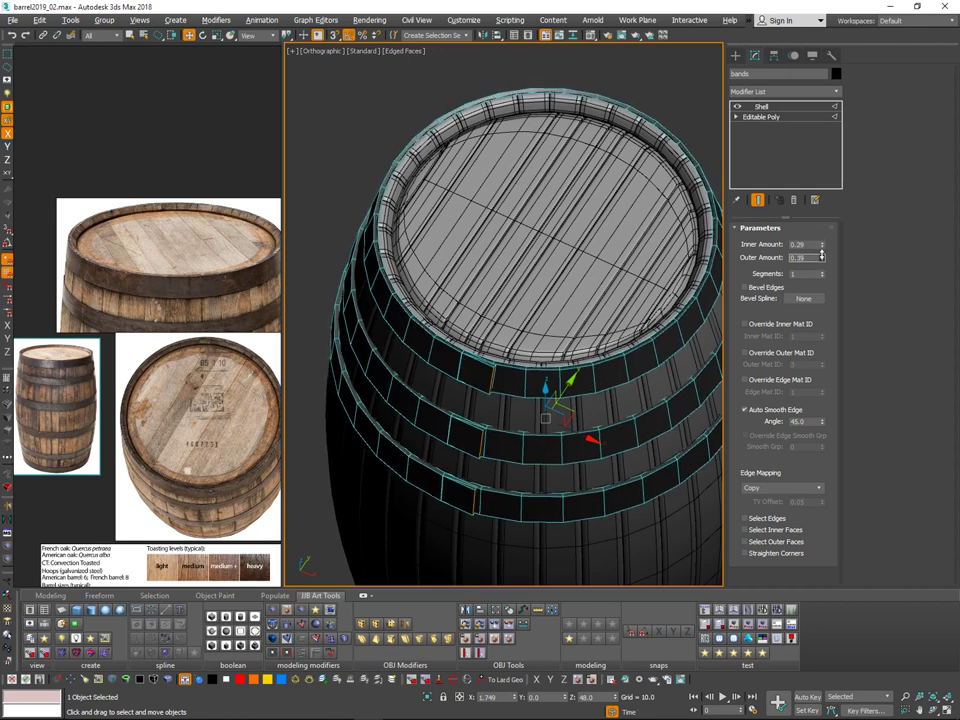
middle_click_drag(620, 290, 650, 232, "alt")
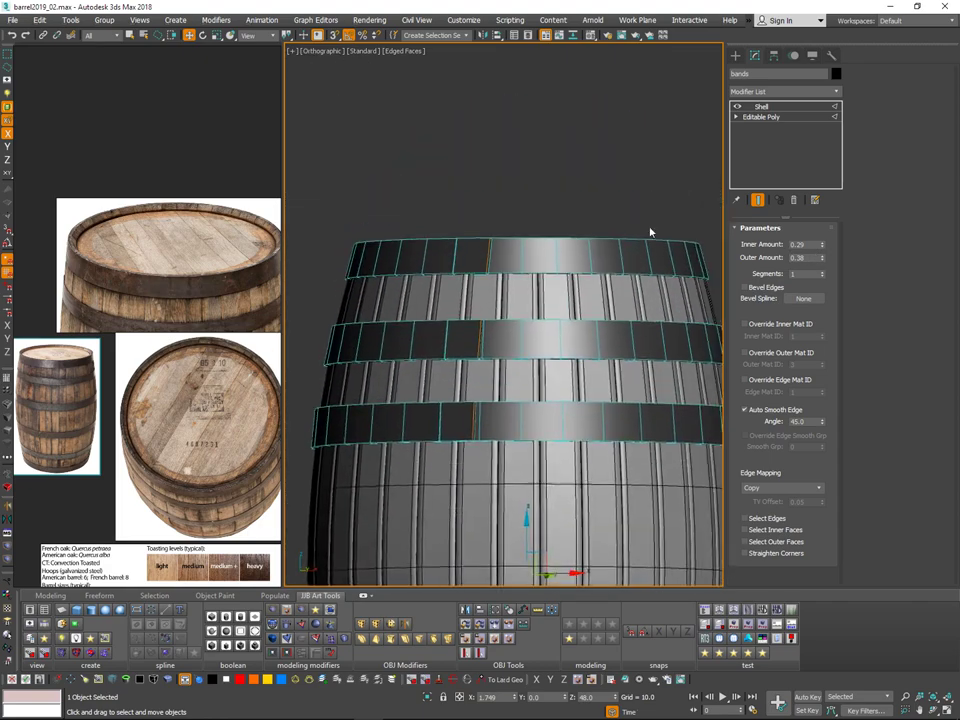
Step: Try a MeshSmooth modifier on top of the Shell on the bands
left_click(836, 96)
scroll(825, 285, "down", 15)
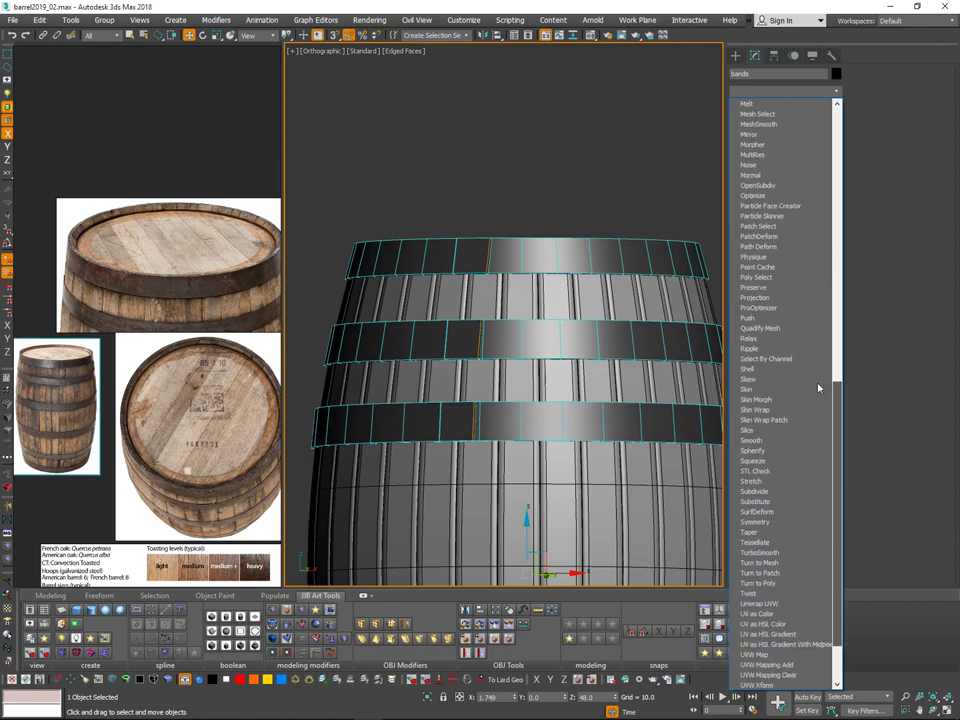
scroll(815, 385, "down", 1)
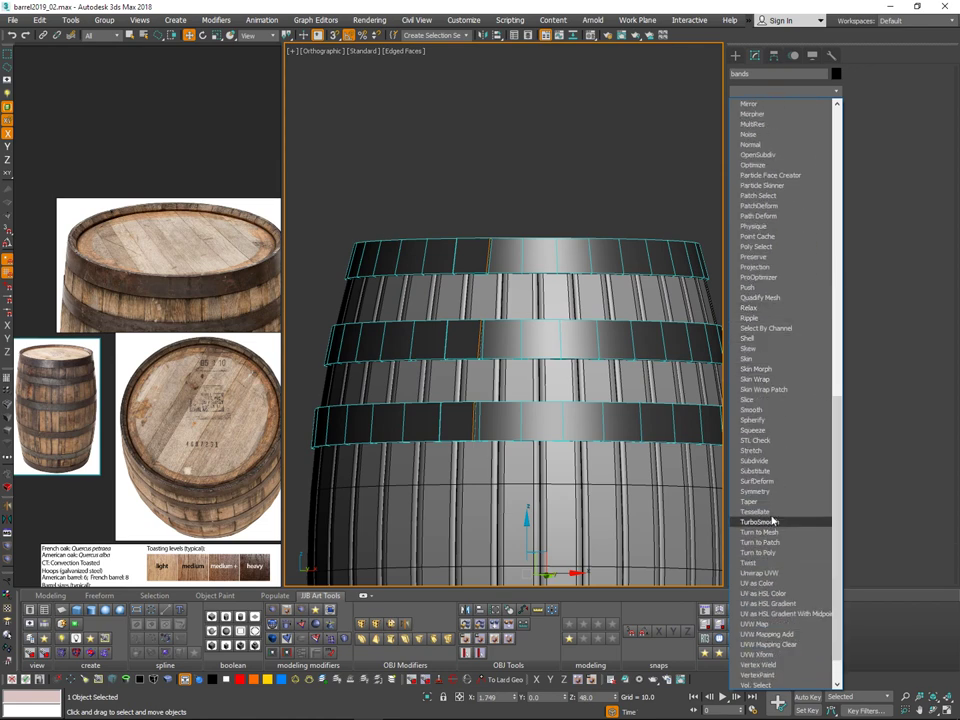
left_click(836, 211)
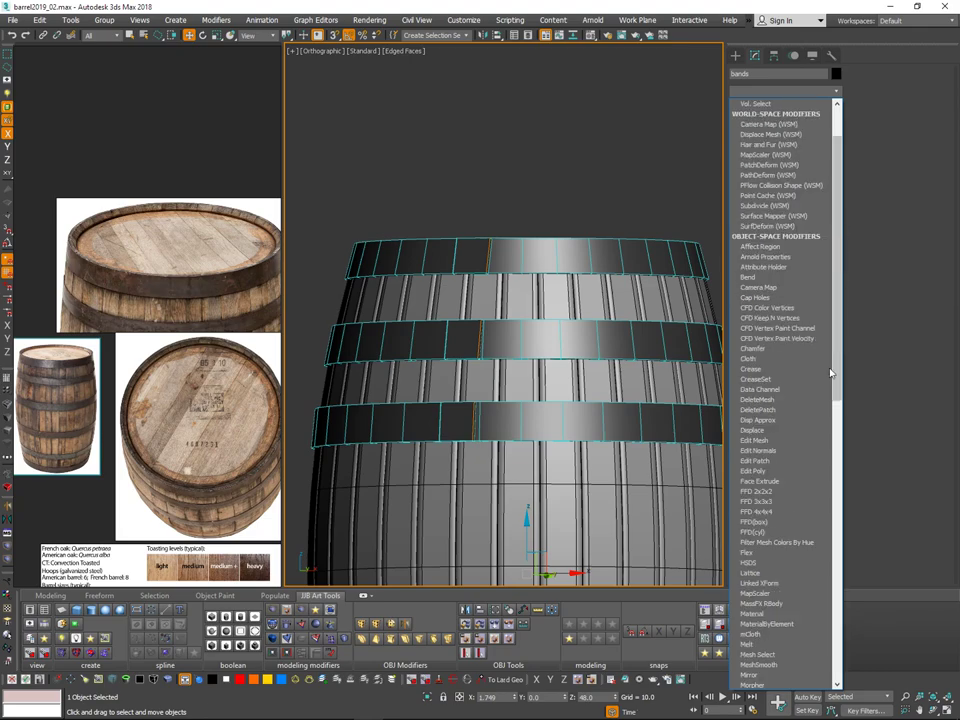
left_click_drag(838, 391, 816, 509)
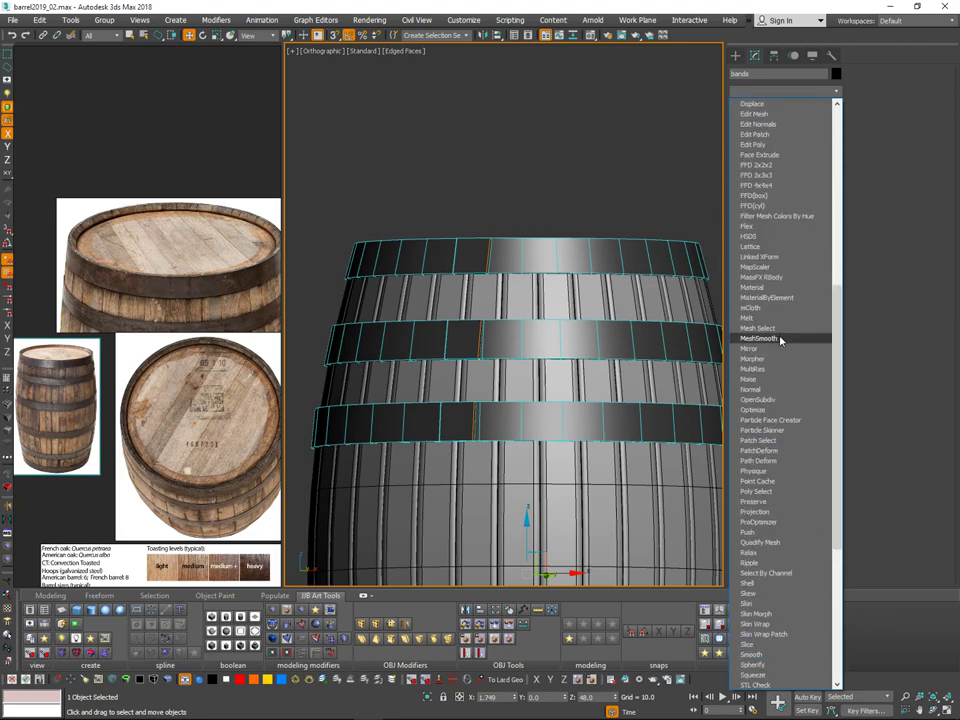
left_click(782, 339)
middle_click_drag(623, 289, 682, 419, "alt")
scroll(626, 338, "down", 4)
left_click(822, 315)
Step: Inspect the smoothed band ends, and remove the MeshSmooth modifier from the bands
middle_click_drag(672, 360, 706, 234, "alt")
left_click(664, 268)
scroll(646, 249, "up", 3)
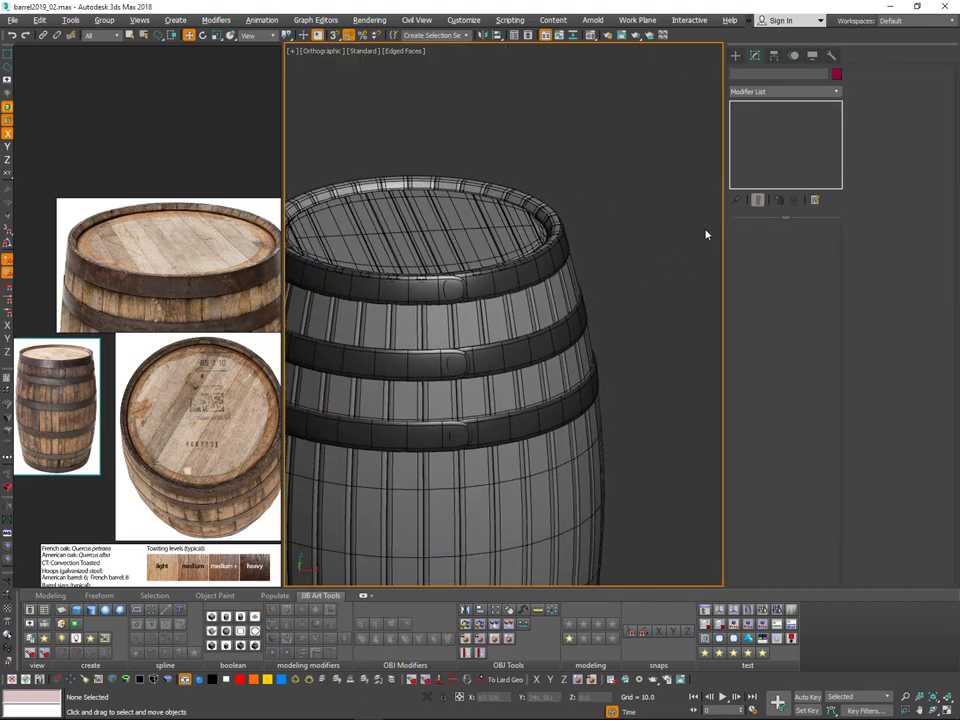
scroll(706, 234, "down", 5)
scroll(690, 237, "up", 5)
left_click(606, 296)
left_click(794, 201)
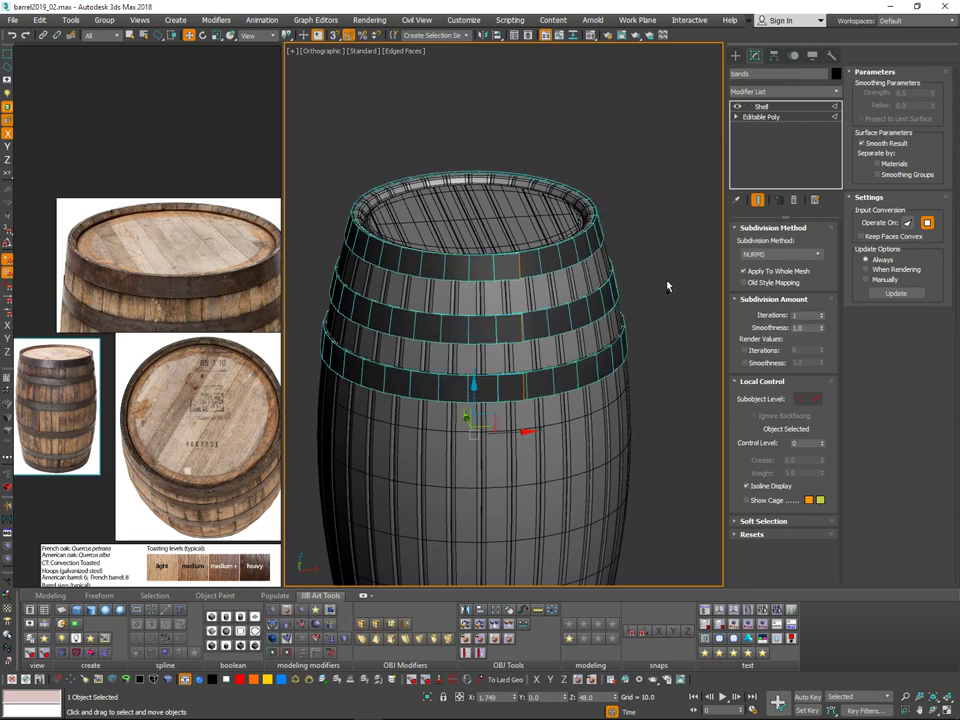
Step: Return to the bands' Editable Poly edges and shift the three selected seam edges along X to lengthen the overlapping ends
middle_click_drag(660, 282, 572, 306)
left_click(783, 122)
key("2")
scroll(560, 273, "up", 2)
scroll(578, 275, "up", 3)
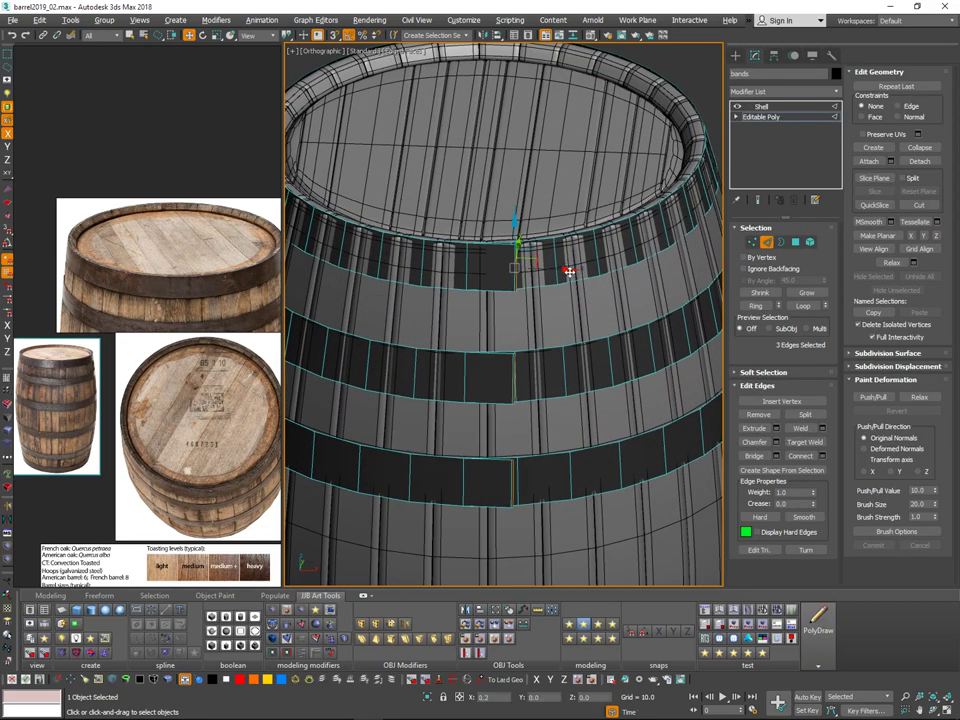
left_click_drag(595, 273, 593, 269)
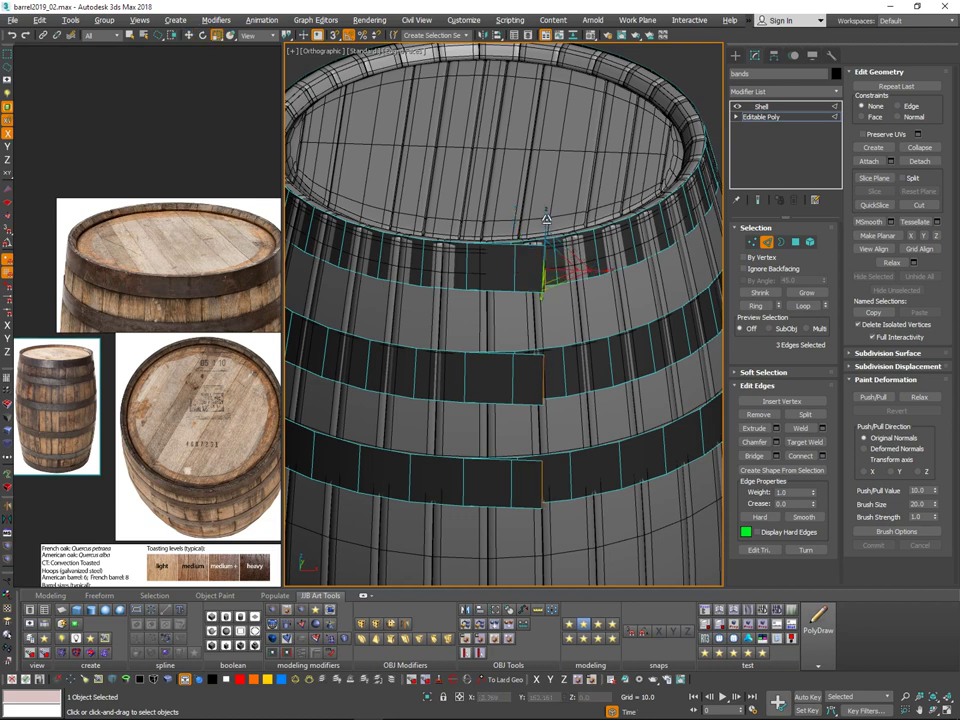
Step: Taper the three overlapping band ends by scaling the seam edges down along Z with the Edge constraint, and leave edge editing
left_click_drag(546, 218, 546, 267)
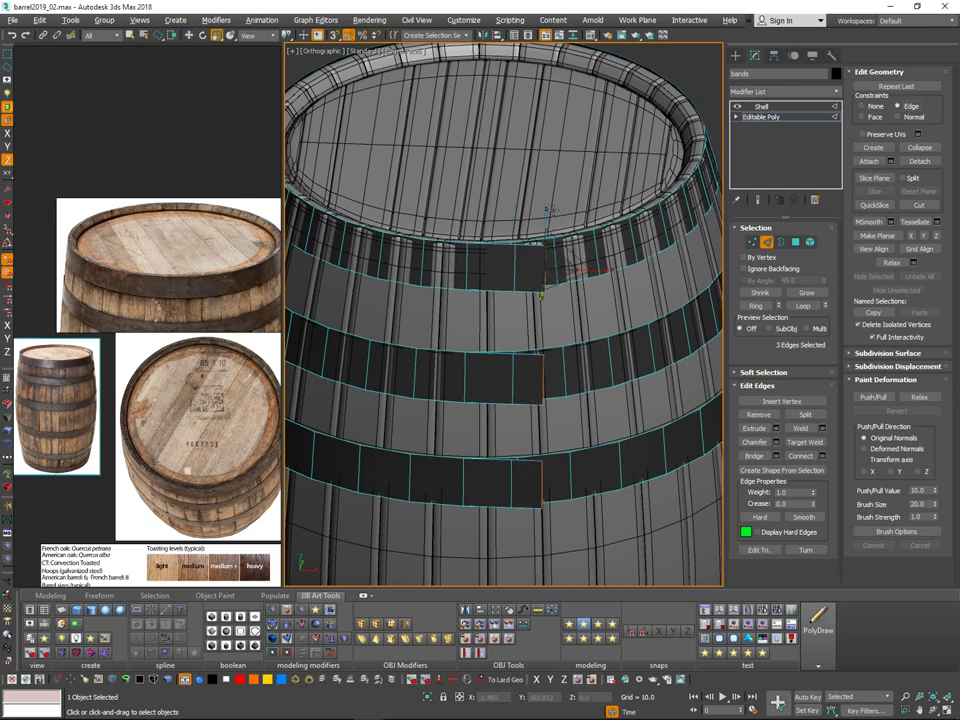
left_click_drag(549, 211, 549, 251)
middle_click_drag(548, 261, 652, 229, "alt")
left_click(768, 241)
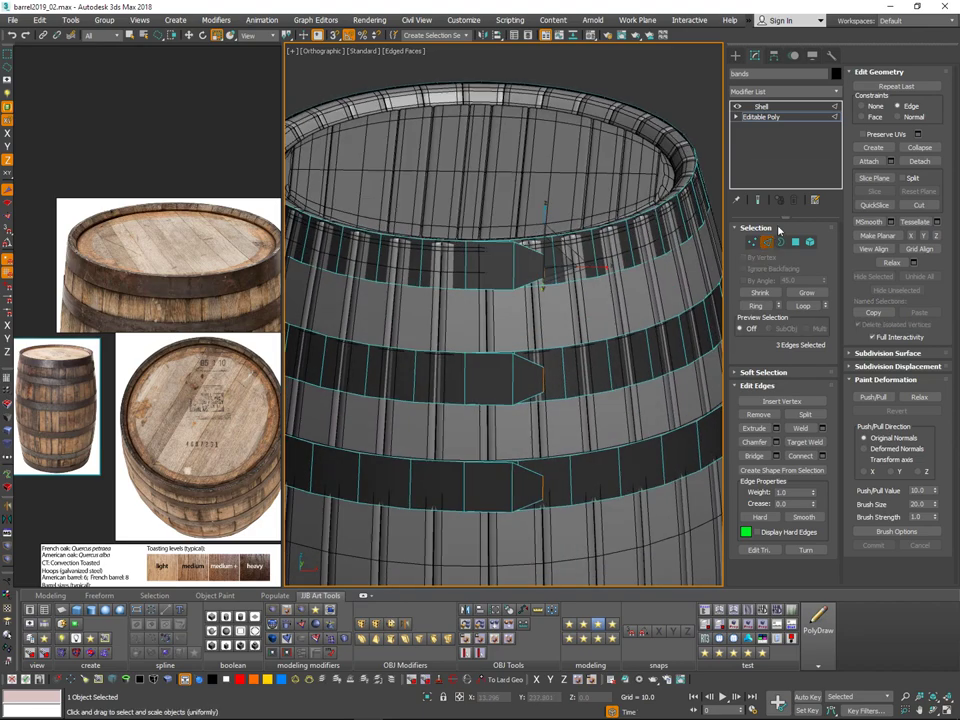
Step: Select the lowest band as an element, move it down along Z with constraints set to None, and scale it out of the barrel
middle_click_drag(569, 225, 574, 240, "alt")
scroll(574, 240, "down", 5)
middle_click_drag(574, 350, 593, 324, "alt")
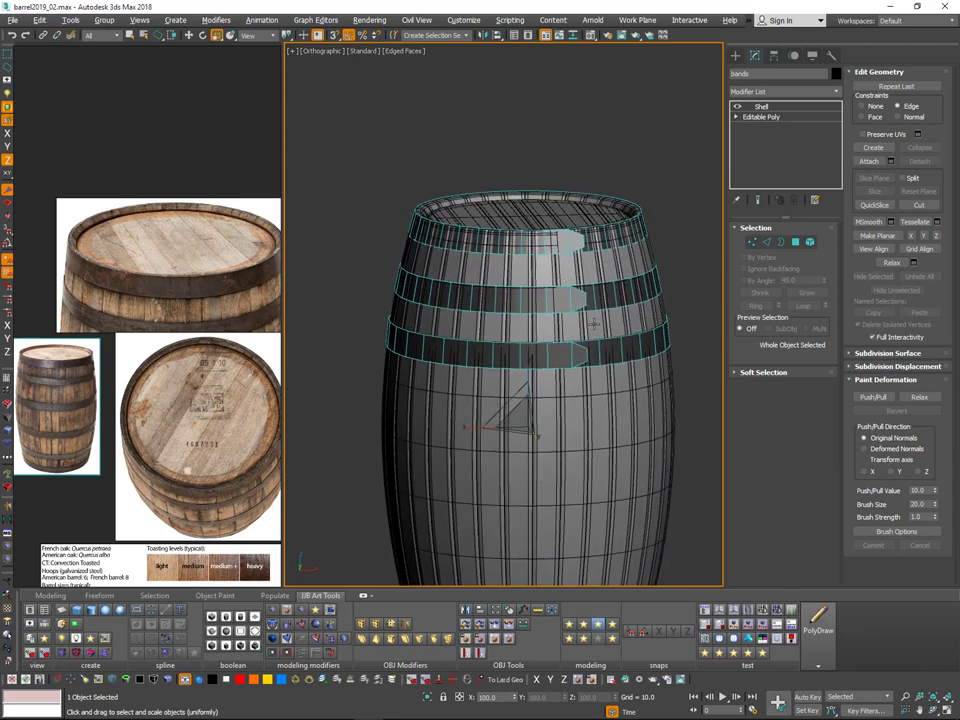
left_click(809, 242)
left_click(635, 341)
middle_click_drag(636, 269, 634, 222)
middle_click_drag(575, 262, 570, 317, "alt")
key("w")
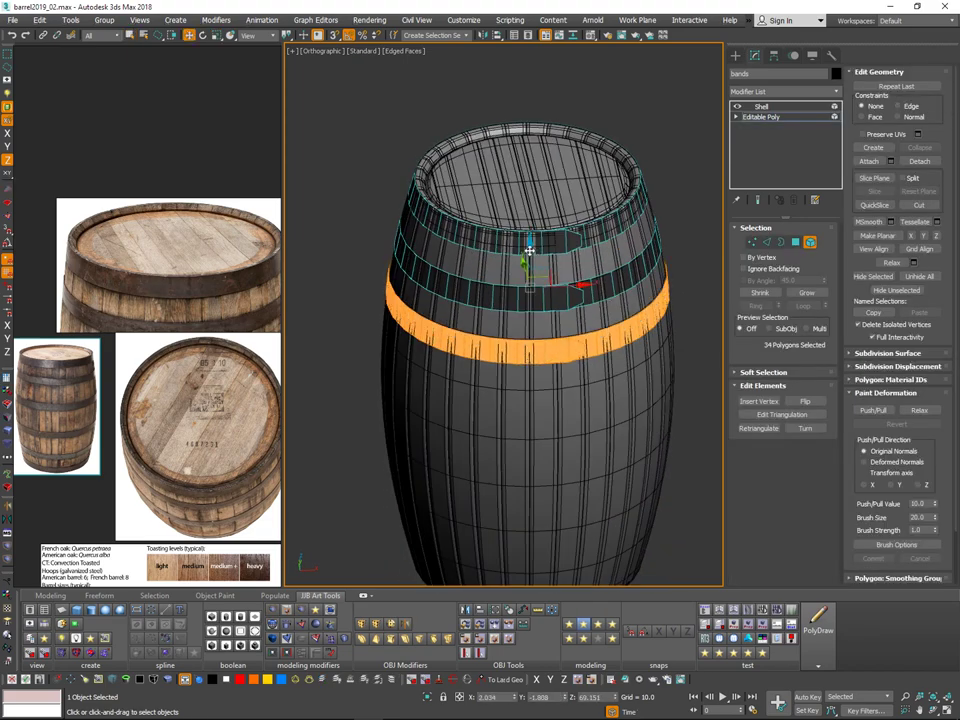
left_click_drag(531, 249, 531, 263)
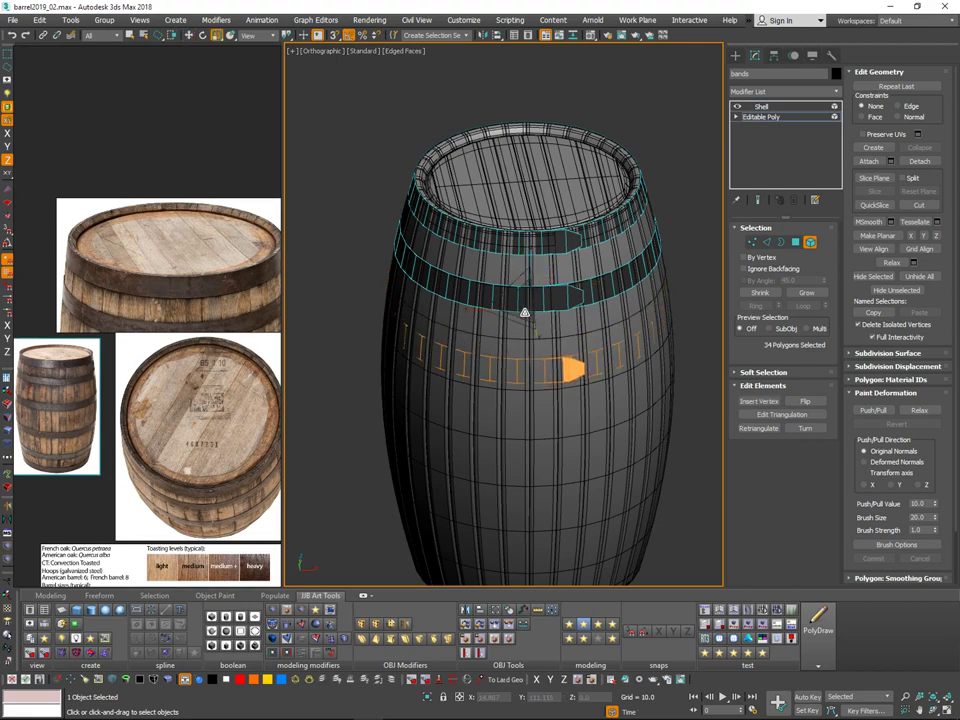
left_click_drag(525, 306, 525, 308)
Step: Move the middle band slightly down along Z, scale it to fit the barrel, and leave element editing with nothing selected
middle_click_drag(525, 305, 565, 280, "alt")
scroll(567, 280, "down", 3)
left_click(632, 246)
middle_click_drag(634, 244, 639, 224, "alt")
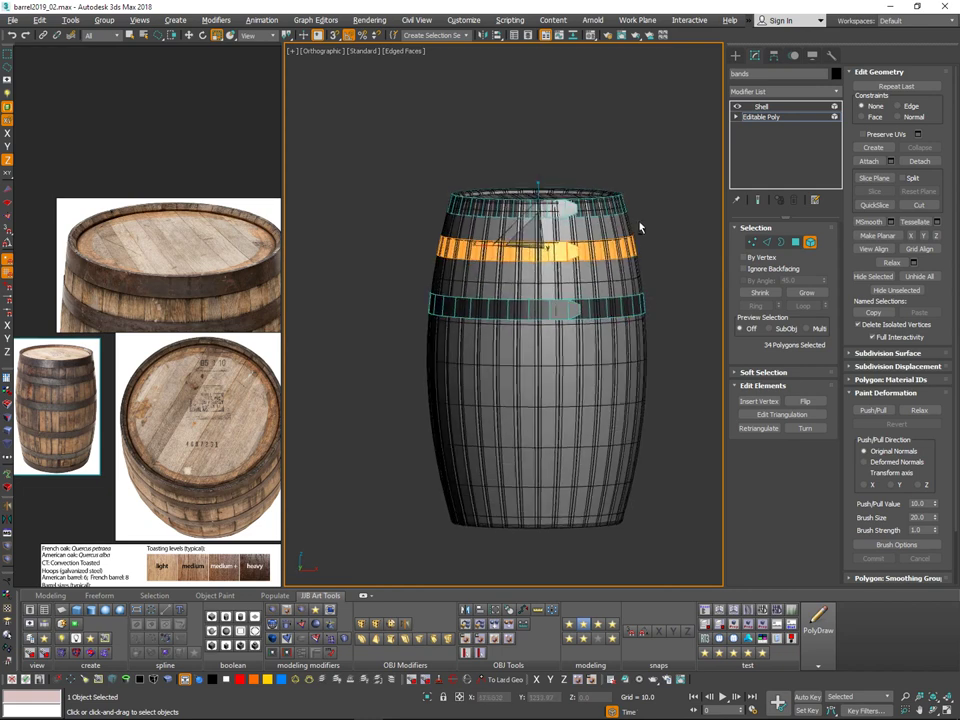
key("w")
left_click_drag(537, 197, 533, 242)
key("r")
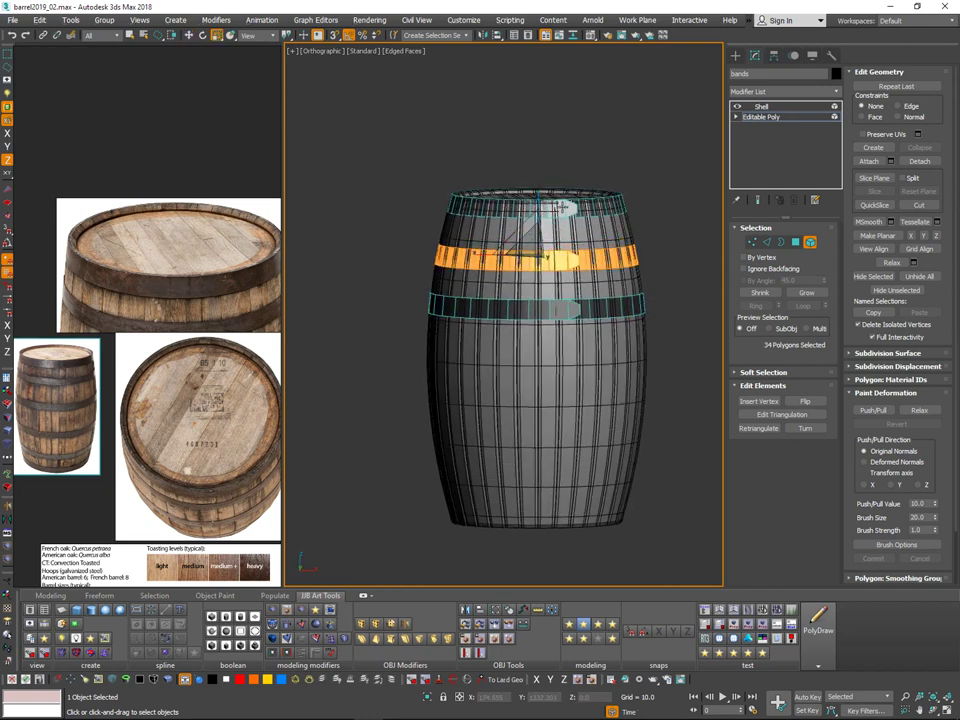
middle_click_drag(562, 207, 602, 248, "alt")
left_click(673, 214)
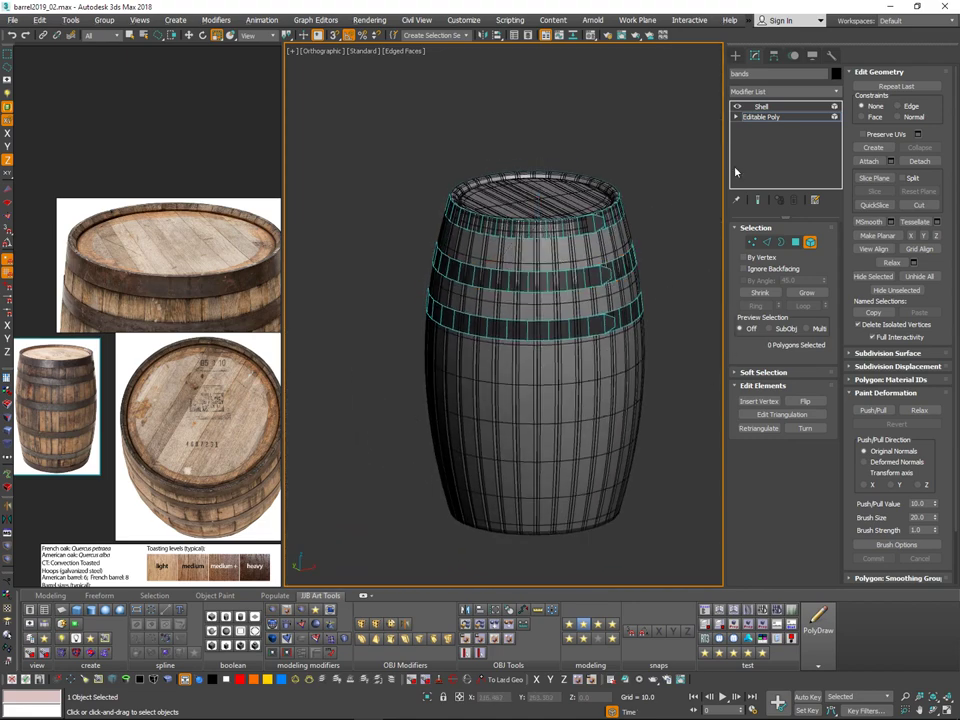
left_click(810, 242)
left_click(673, 199)
Step: Try copying the Symmetry modifier from the barrel's plank lid onto the bands' modifier stack
scroll(664, 243, "down", 1)
middle_click_drag(664, 242, 658, 199, "alt")
scroll(661, 216, "down", 2)
scroll(646, 244, "up", 2)
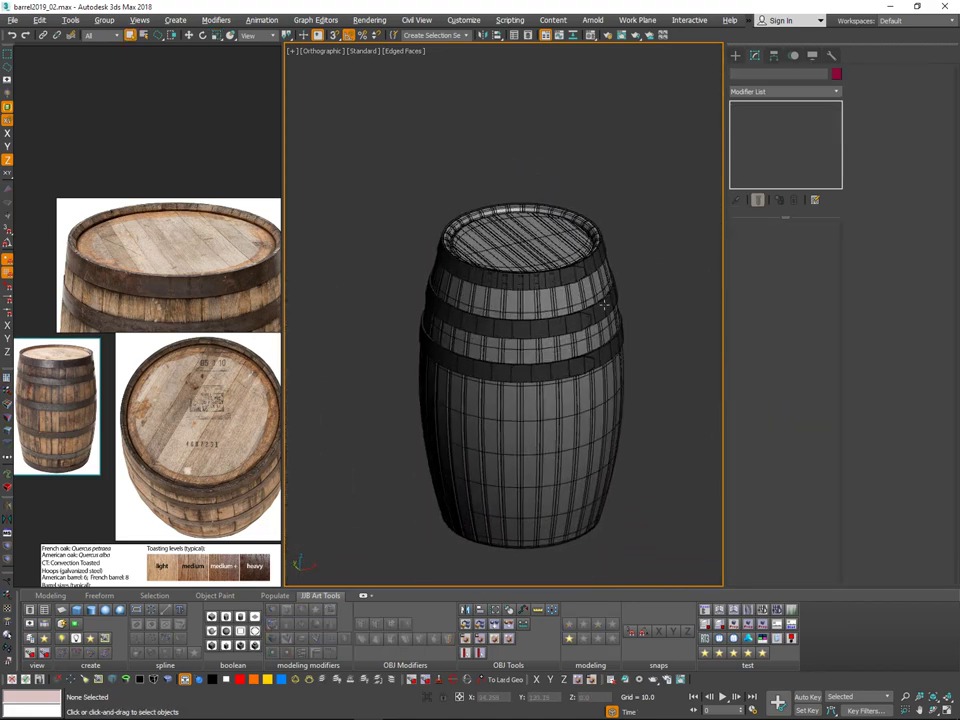
left_click(605, 305)
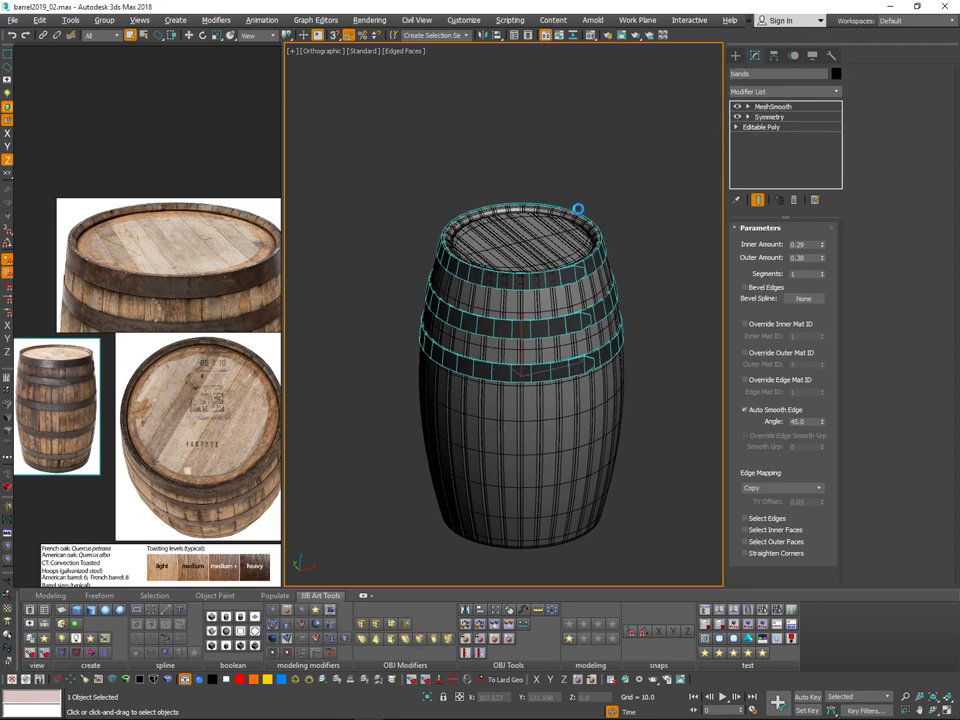
right_click(779, 117)
left_click(808, 168)
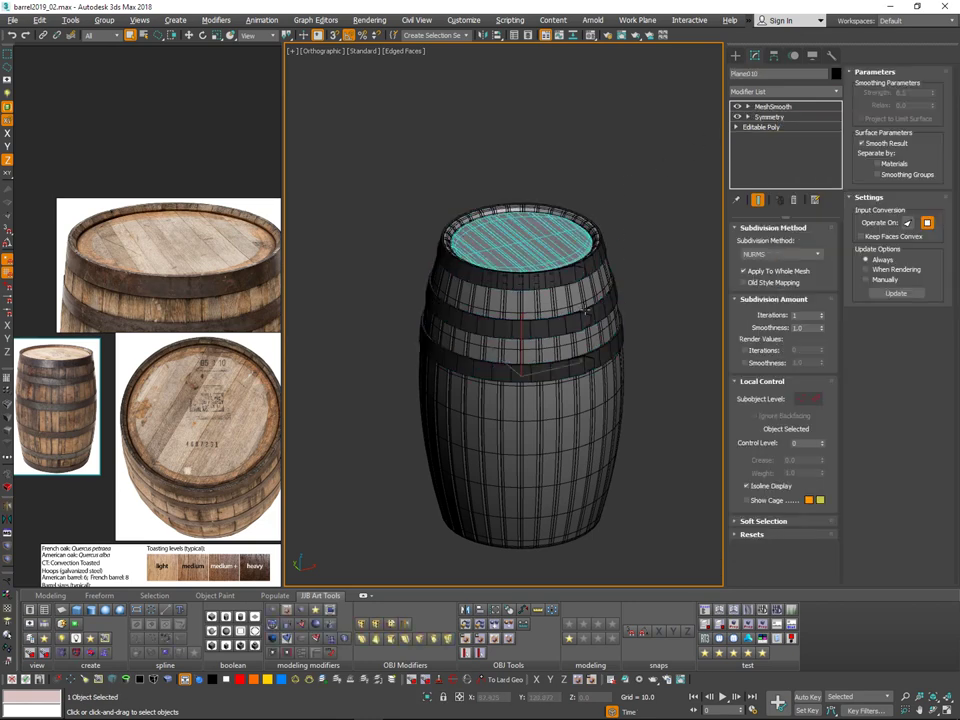
left_click(606, 289)
right_click(790, 112)
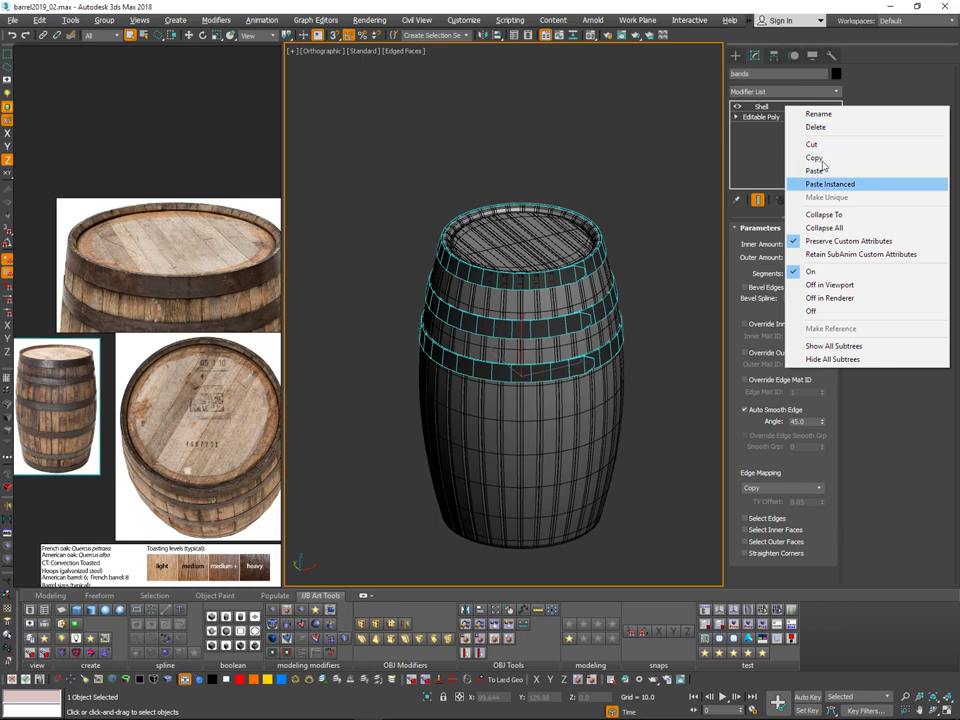
left_click(810, 168)
scroll(631, 244, "up", 2)
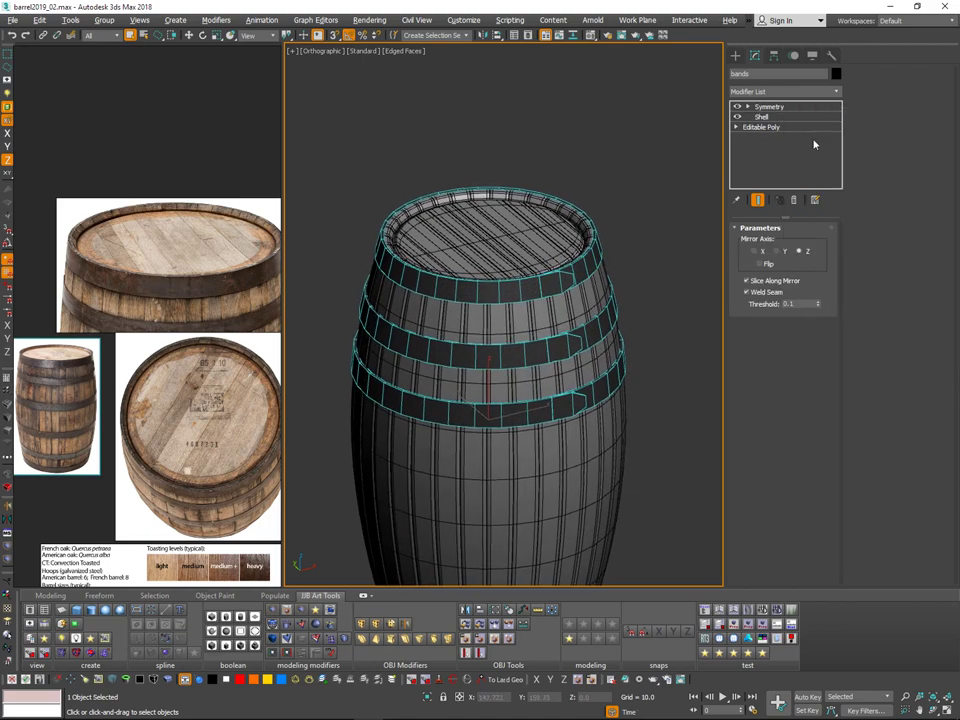
Step: Check the mirror plane's placement below the barrel, and undo the pasted Symmetry modifier
scroll(622, 262, "down", 4)
mouse_move(626, 319)
middle_mouse_down("alt")
mouse_move(628, 249)
mouse_move(634, 304)
middle_mouse_up("alt")
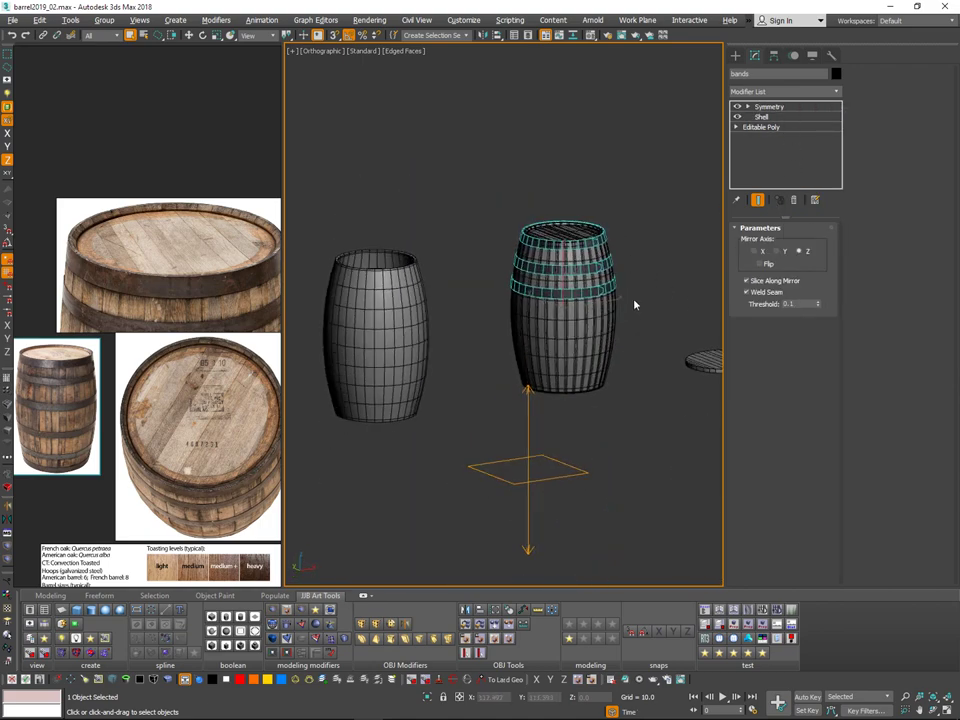
key("ctrl+z")
middle_click_drag(648, 252, 623, 285)
left_click(622, 211)
key("ctrl+z")
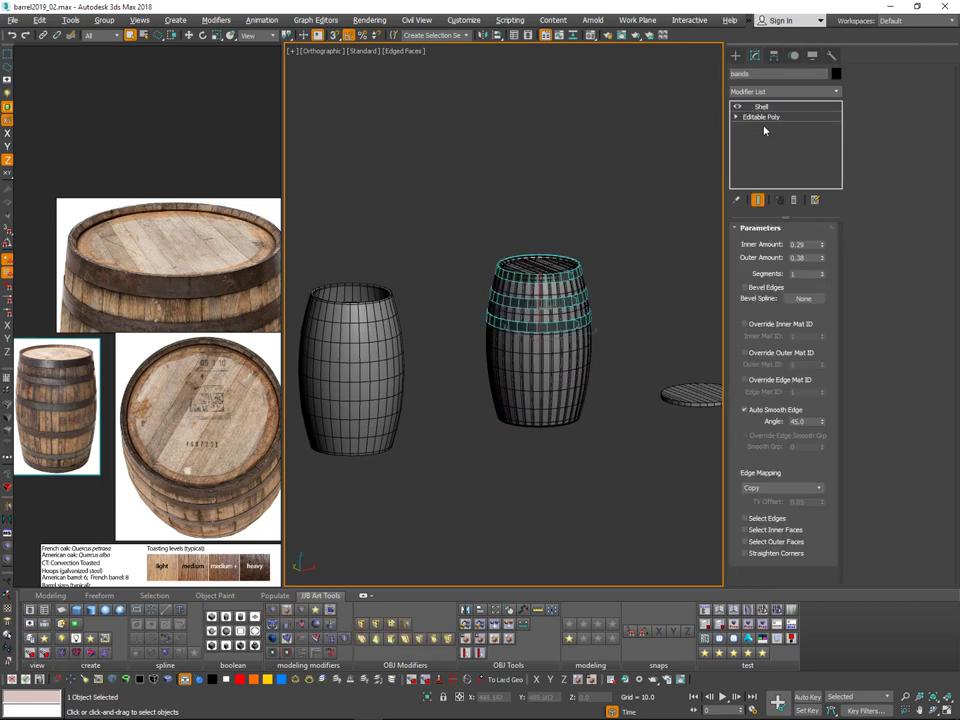
Step: Add a new Symmetry modifier to the bands and set its mirror axis to Z
left_click(829, 92)
scroll(819, 315, "down", 15)
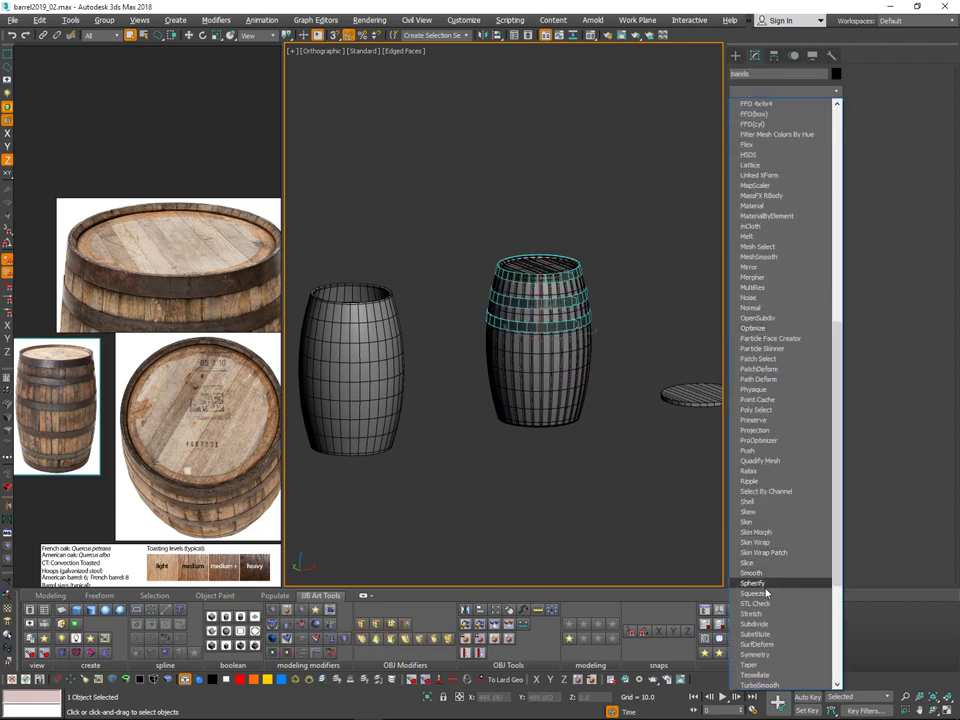
left_click(758, 654)
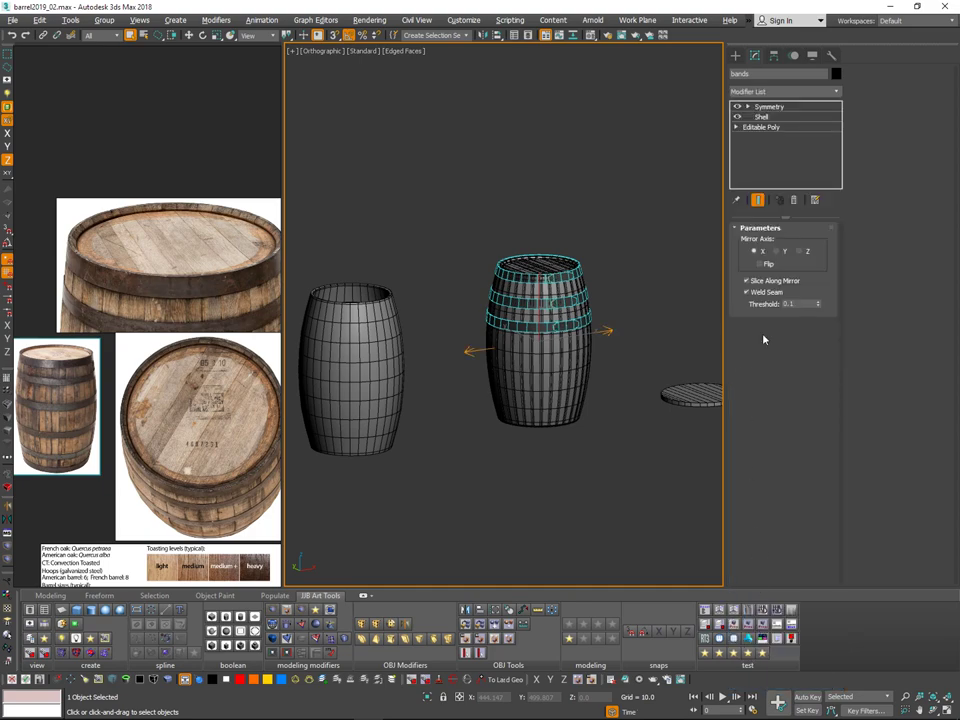
left_click(799, 251)
scroll(580, 304, "up", 4)
middle_click_drag(580, 303, 708, 250, "alt")
Step: Select the lowest original band as an element in the Editable Poly and move it down along Z
left_click(779, 128)
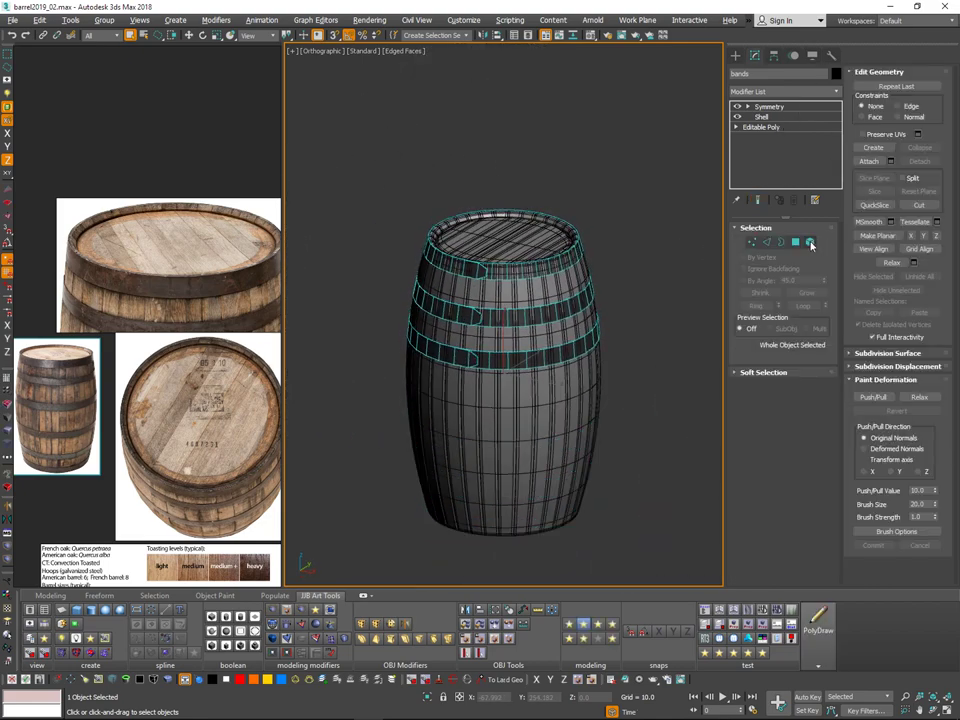
left_click(810, 242)
middle_click_drag(626, 320, 632, 307, "alt")
key("w")
scroll(517, 311, "up", 2)
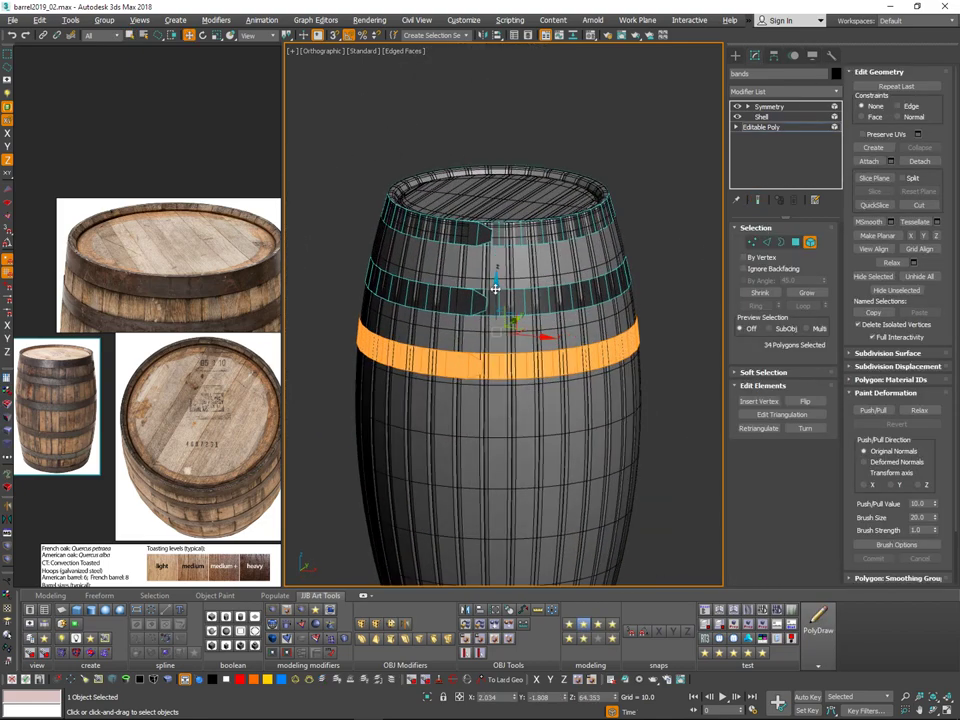
left_click_drag(495, 287, 505, 341)
key("r")
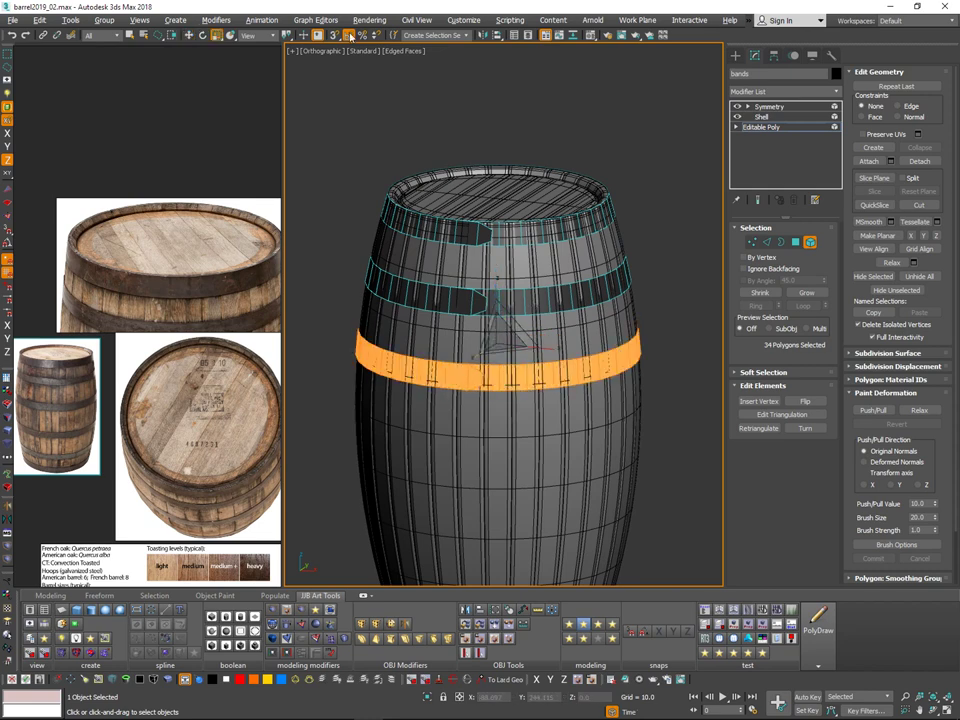
Step: Adjust the band's uniform scale with the Scale Transform Type-In and show the end result with the mirrored bands
key("F12")
left_click_drag(598, 72, 577, 75)
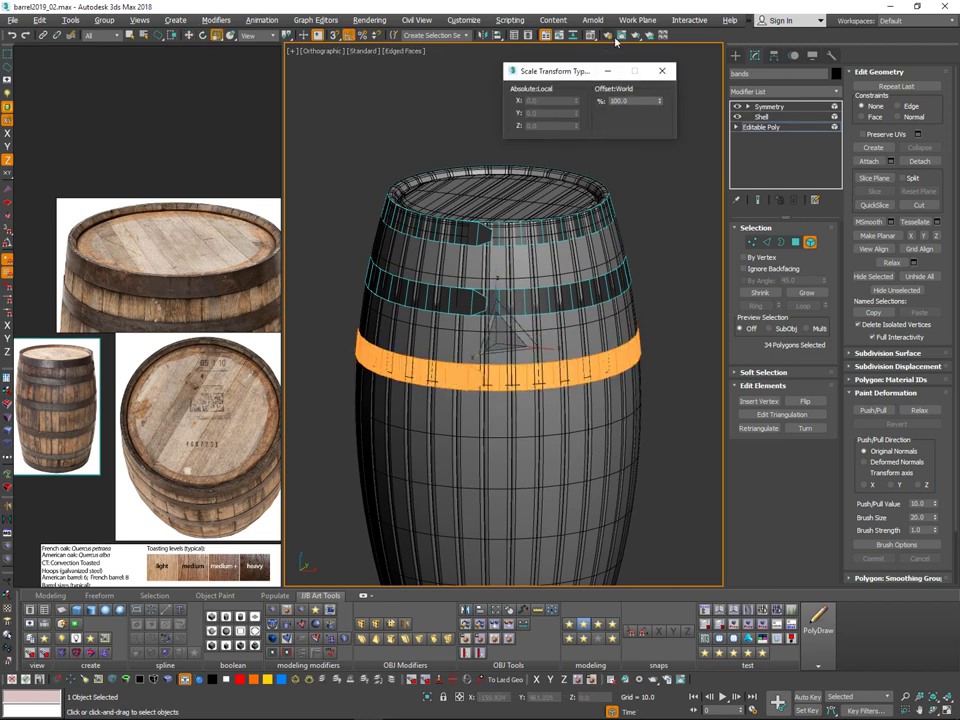
left_click_drag(659, 104, 656, 101)
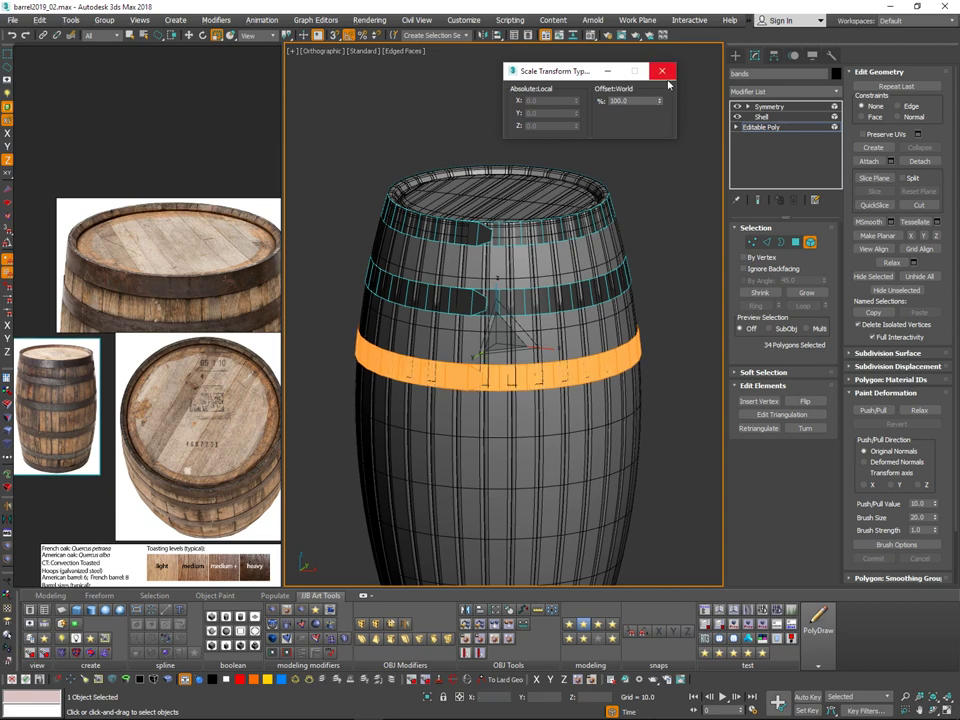
left_click(759, 200)
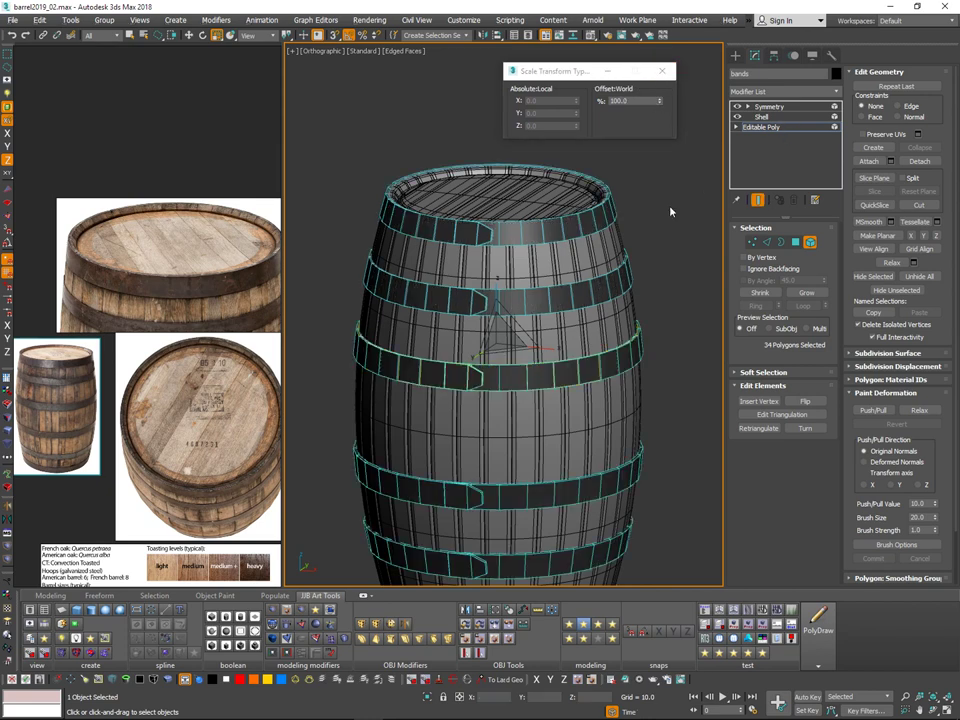
Step: Scale the selected band uniformly by about 100.5% and lower it along Z to 58.895
key("w")
scroll(497, 319, "up", 2)
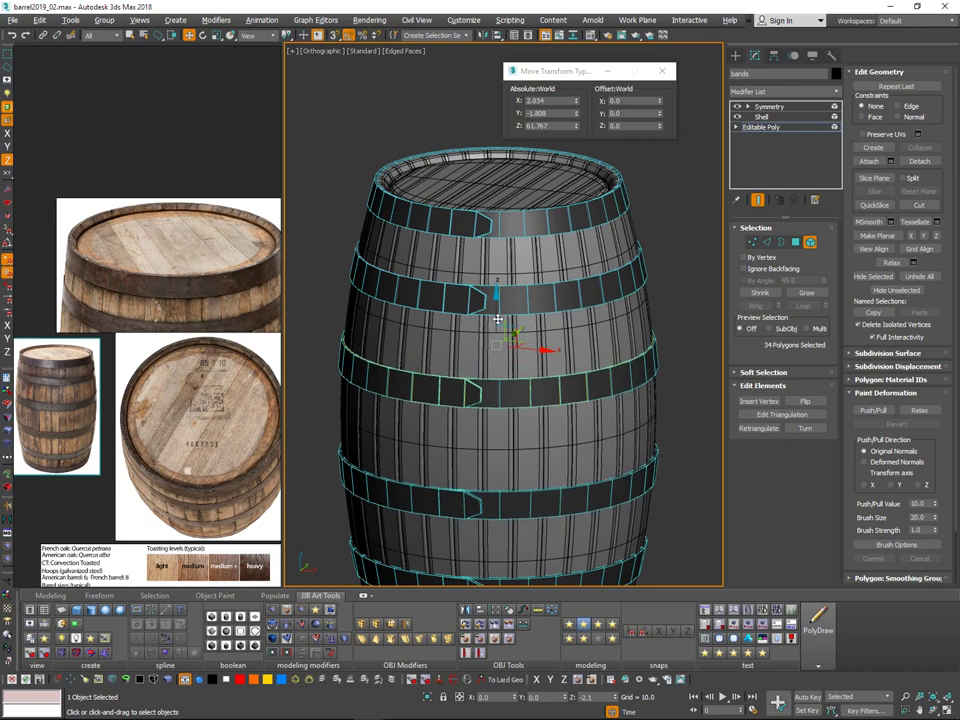
key("r")
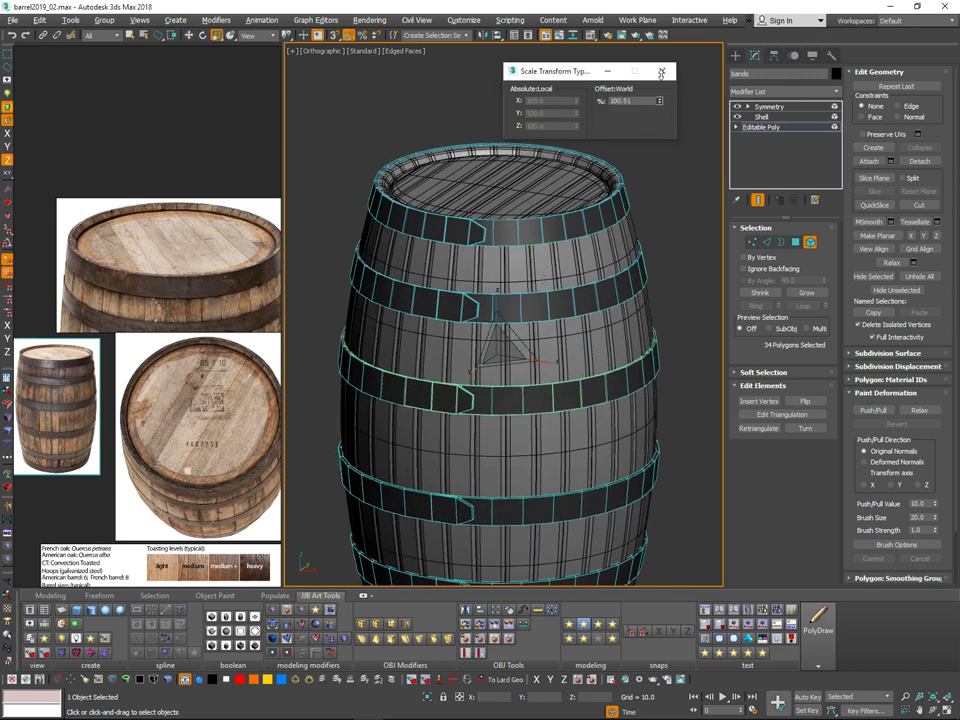
key("w")
mouse_move(496, 318)
left_mouse_down()
mouse_move(496, 334)
mouse_move(496, 322)
left_mouse_up()
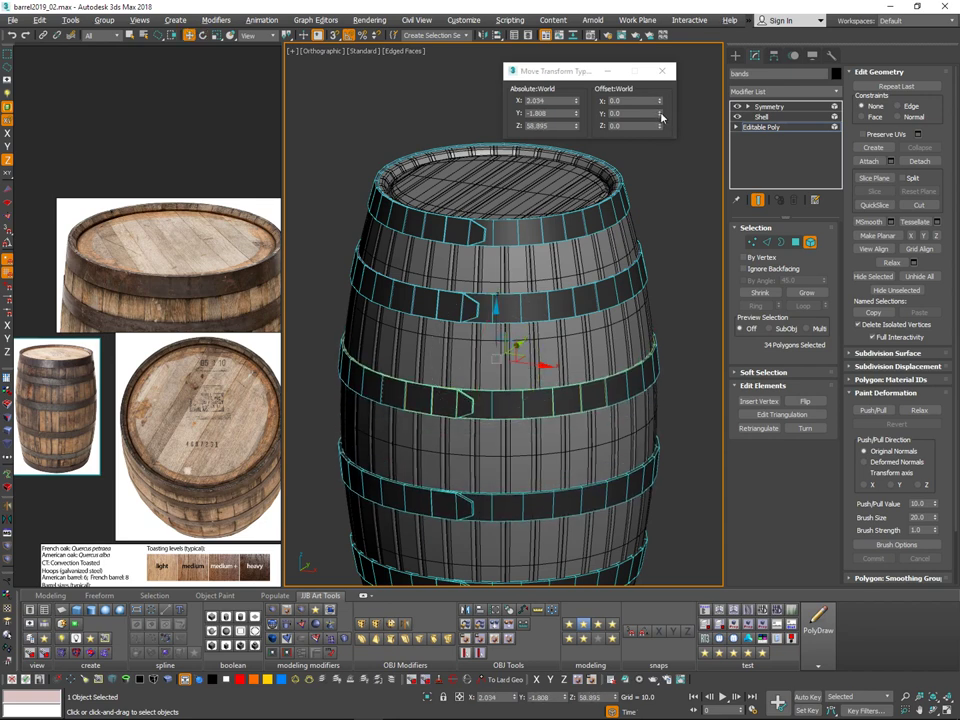
key("F12")
key("F12")
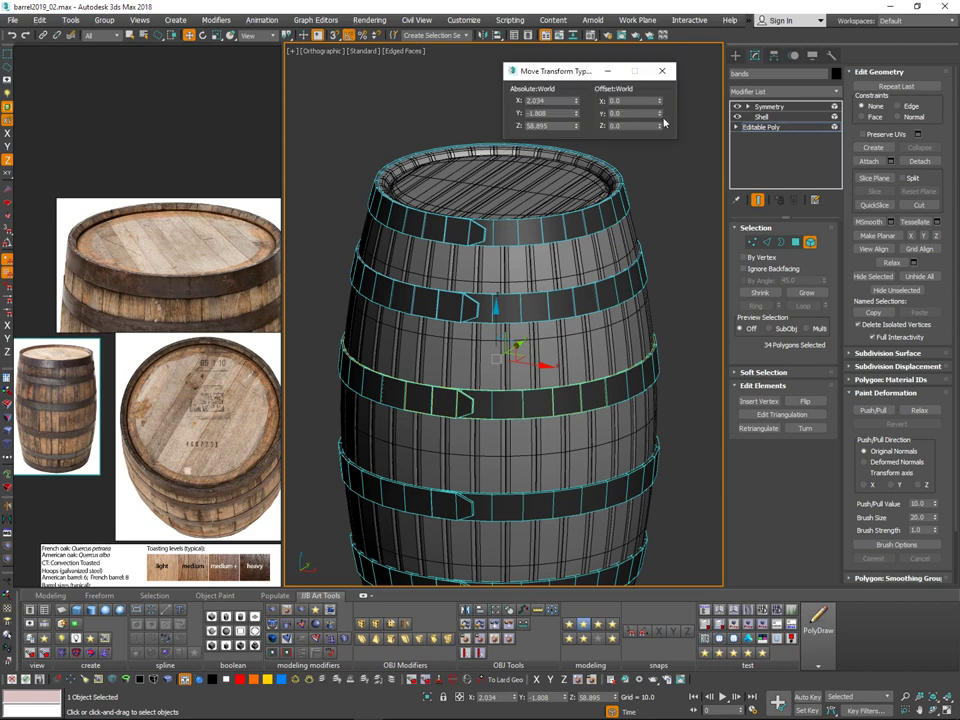
Step: Fine-tune the selected band's uniform scale, deselect it and leave the element sub-object level
key("r")
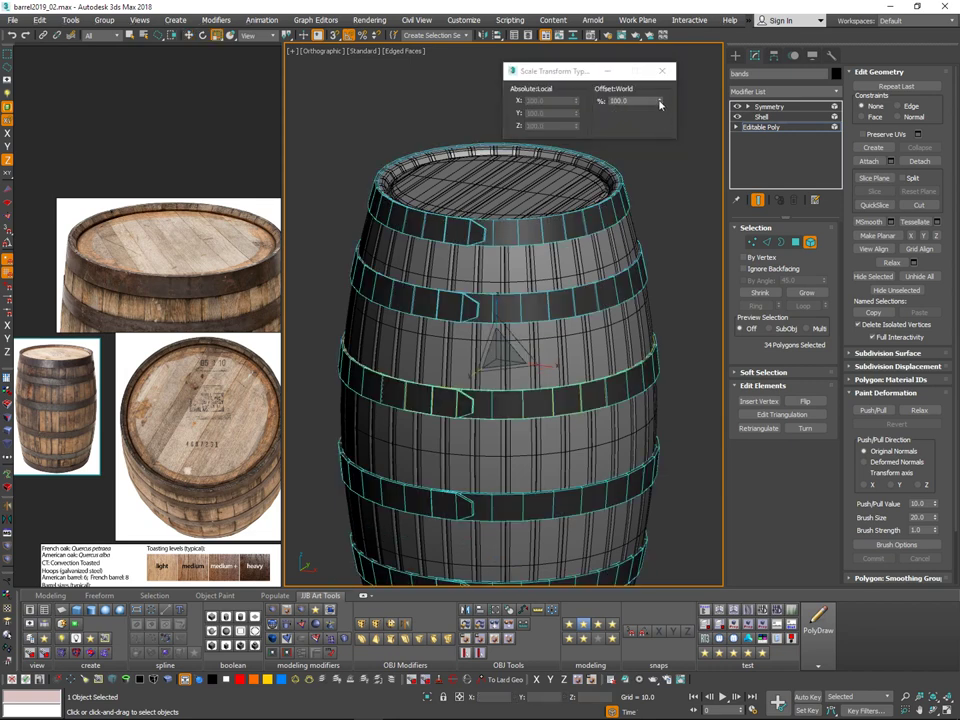
mouse_move(660, 103)
left_mouse_down()
mouse_move(660, 113)
mouse_move(662, 103)
left_mouse_up()
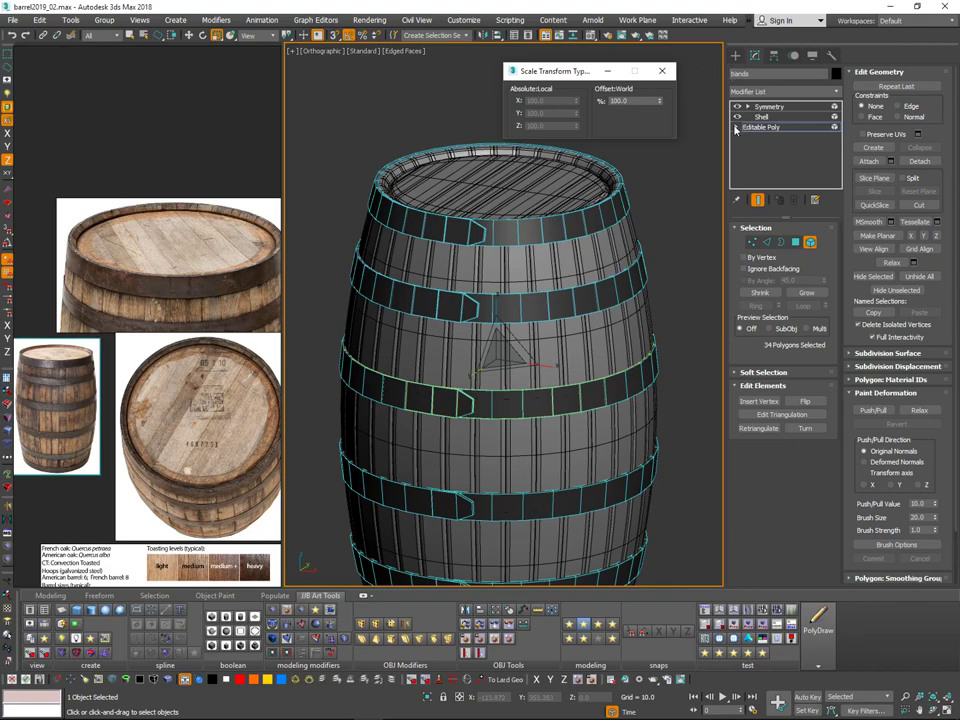
middle_click_drag(677, 184, 503, 169, "alt")
scroll(670, 170, "down", 5)
left_click(714, 167)
middle_click_drag(654, 208, 688, 196, "alt")
scroll(688, 196, "up", 1)
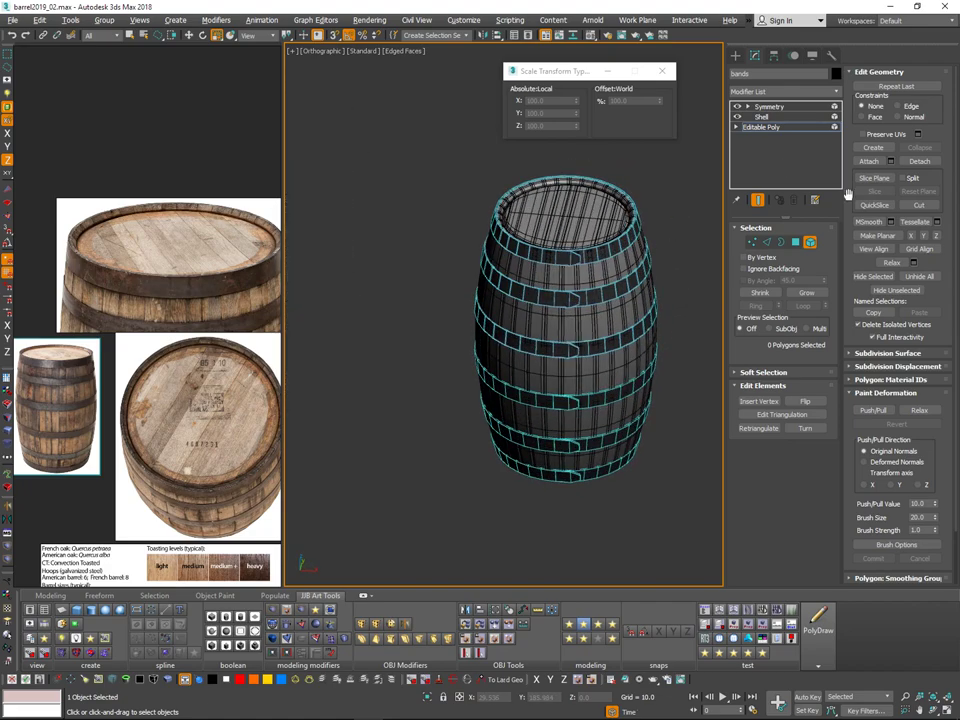
left_click(810, 243)
scroll(613, 238, "up", 4)
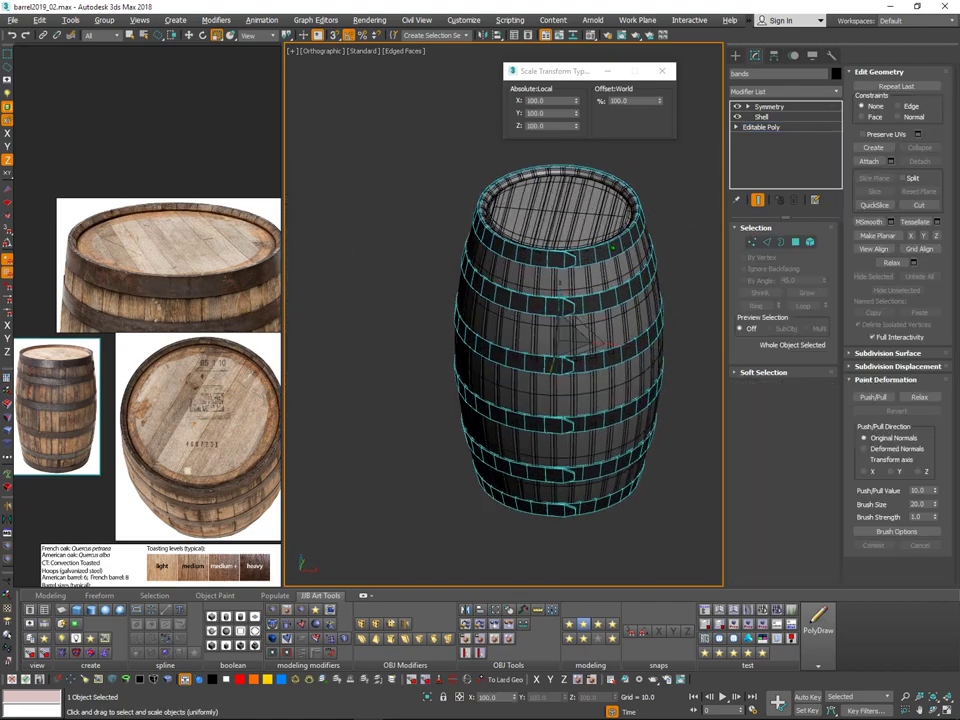
scroll(615, 239, "up", 3)
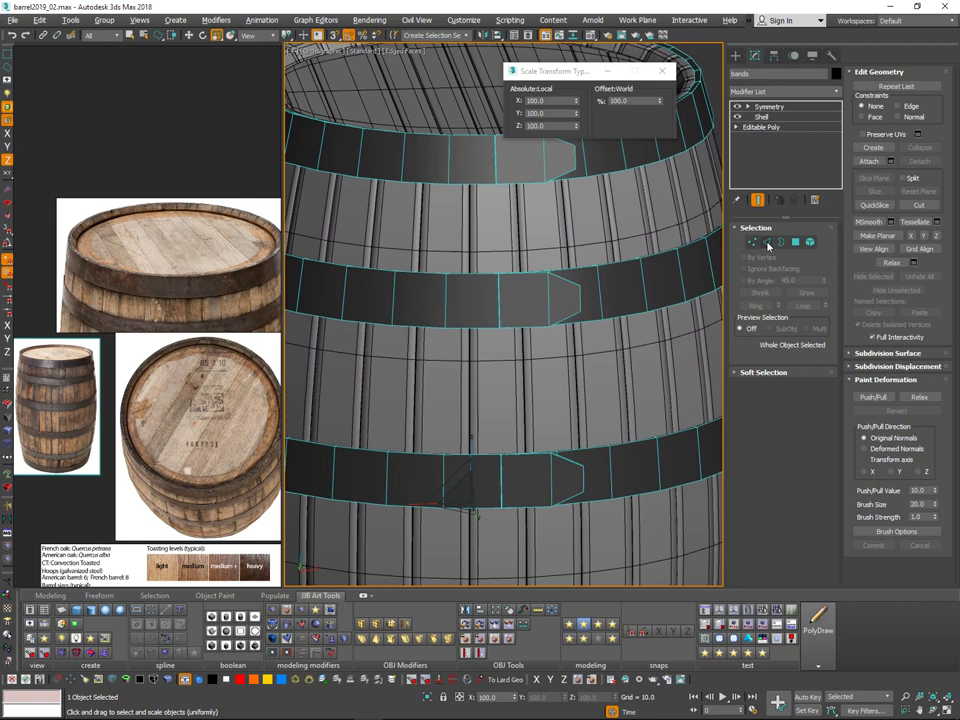
Step: Select a vertical edge on each of the three original bands and extend the selection to their full edge rings
left_click(768, 245)
key("w")
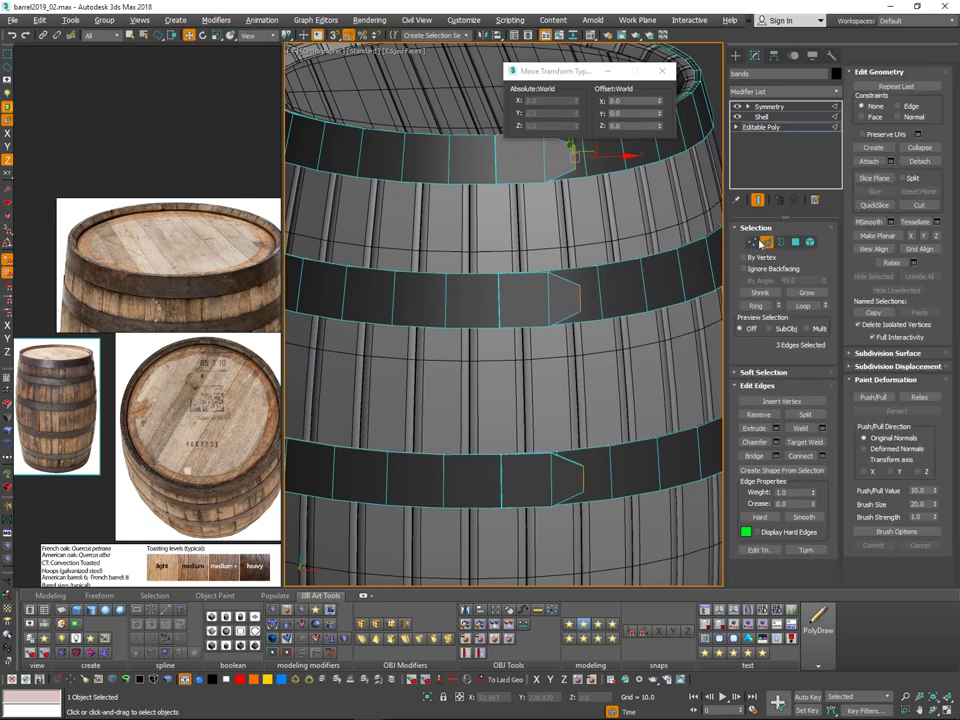
left_click(645, 287)
middle_click_drag(624, 153, 573, 210)
key("q")
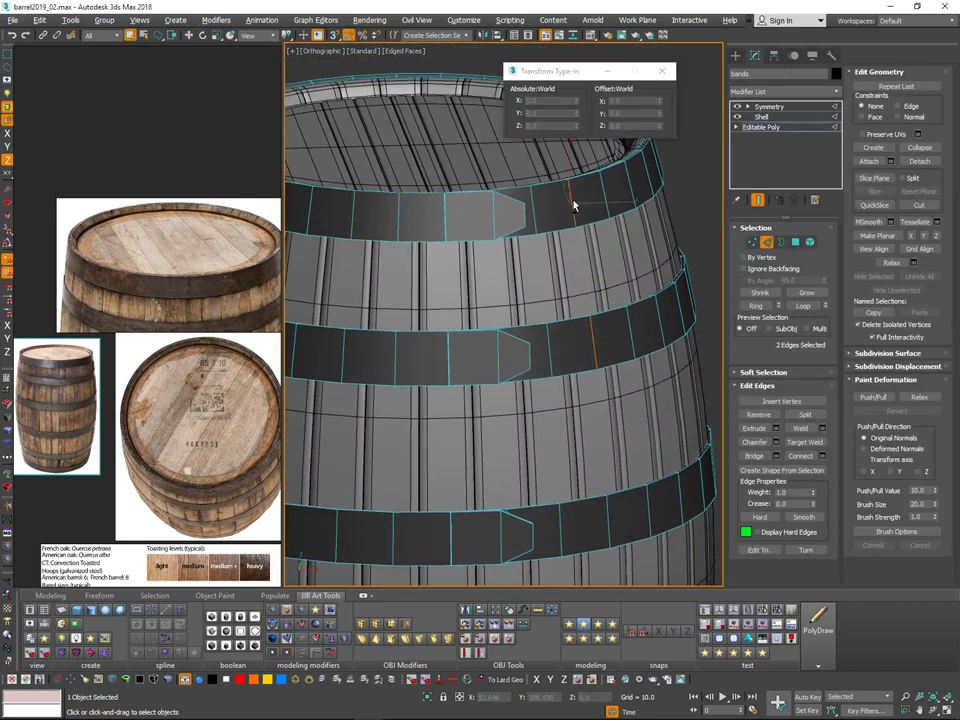
left_click(608, 520, "ctrl")
middle_click_drag(609, 521, 621, 262)
left_click(611, 452, "ctrl")
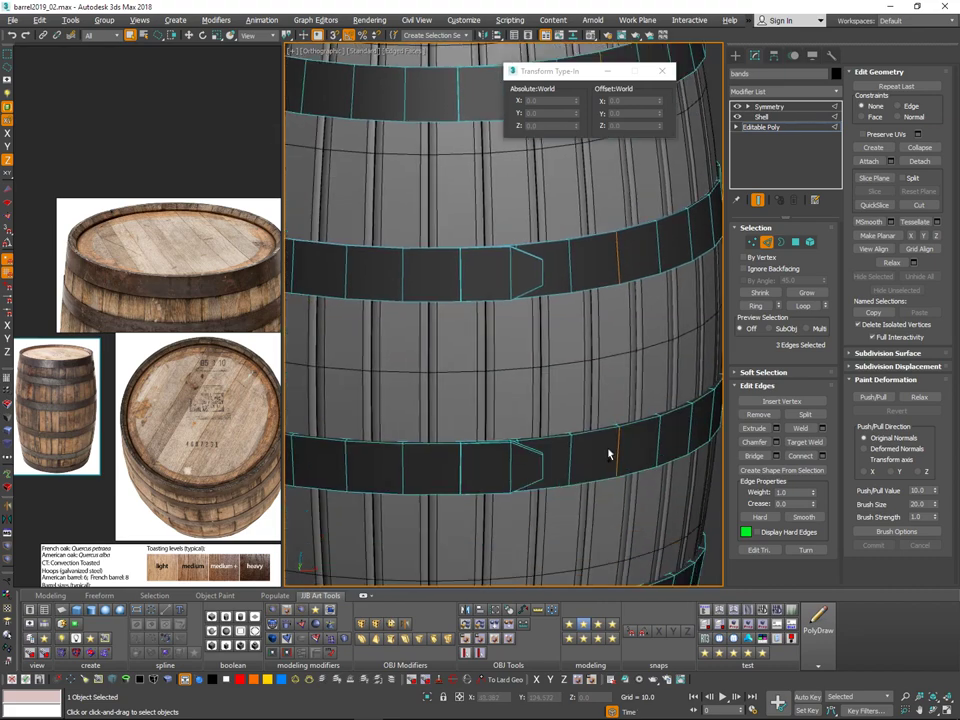
scroll(585, 473, "down", 5)
middle_click_drag(632, 405, 598, 452)
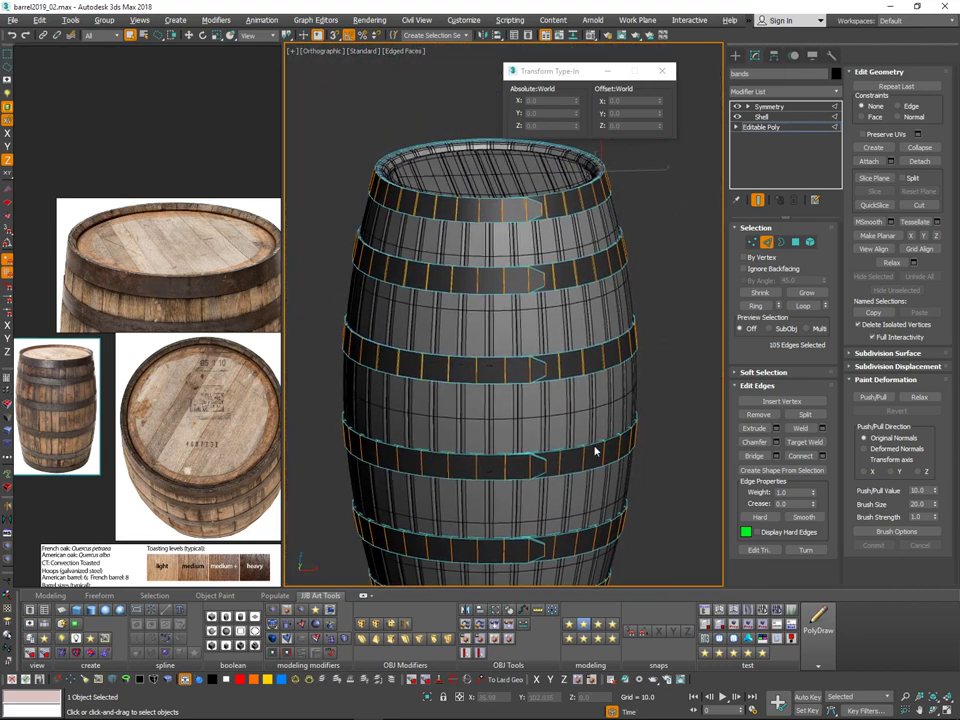
Step: Connect the selected band edges with 2 segments and a pinch of 40, and leave the edge sub-object level
middle_click_drag(596, 386, 562, 479)
left_click(823, 457)
left_click(822, 457)
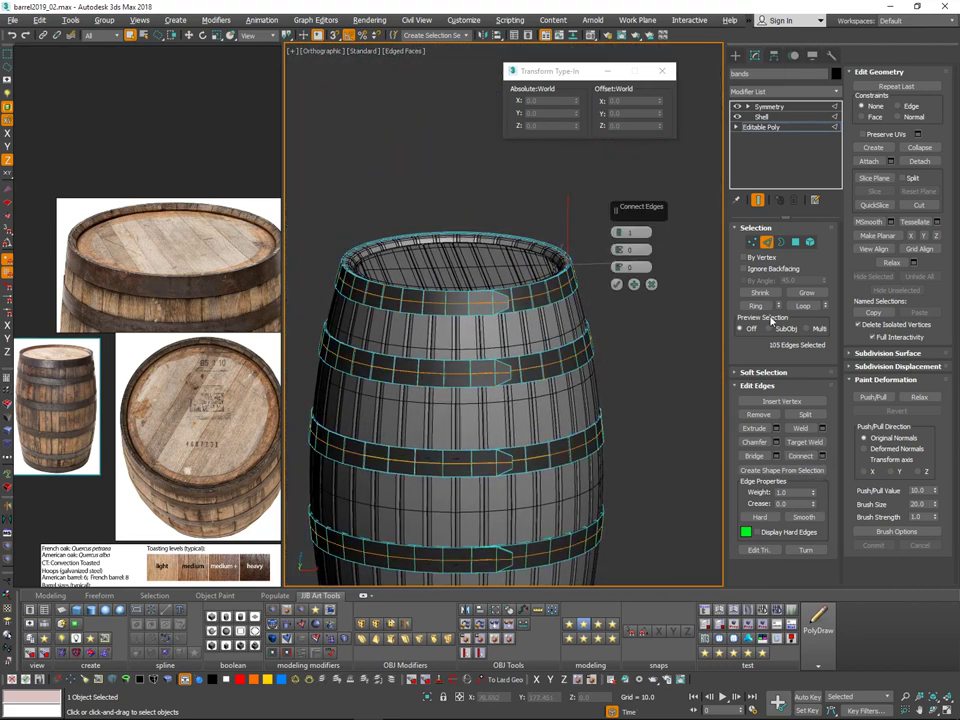
scroll(557, 326, "up", 4)
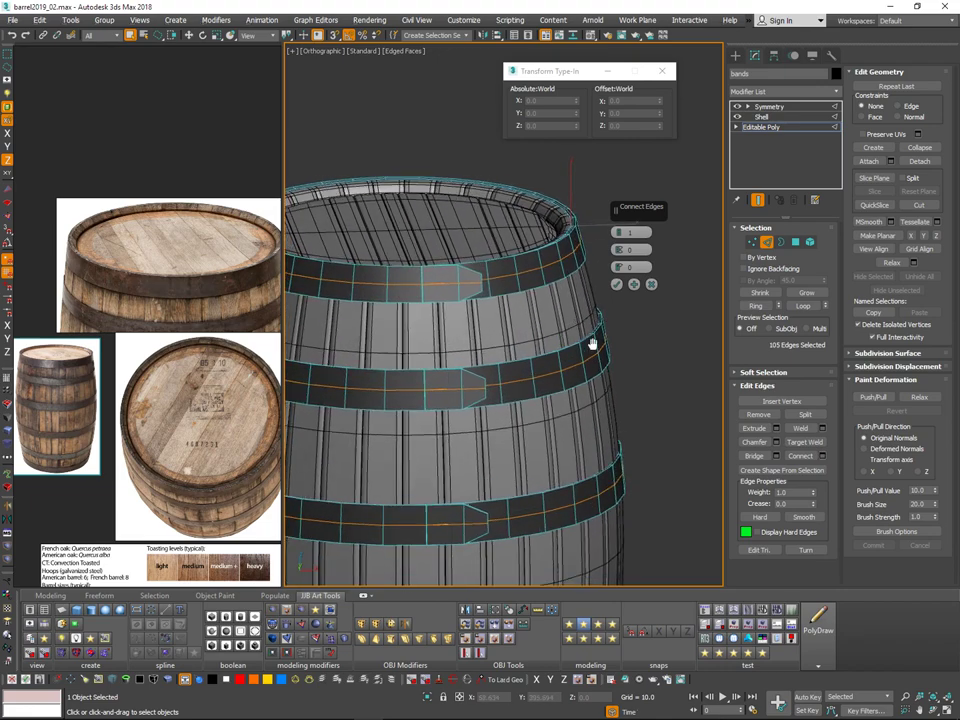
mouse_move(592, 343)
middle_mouse_down("alt")
mouse_move(598, 385)
mouse_move(601, 322)
middle_mouse_up("alt")
left_click(620, 230)
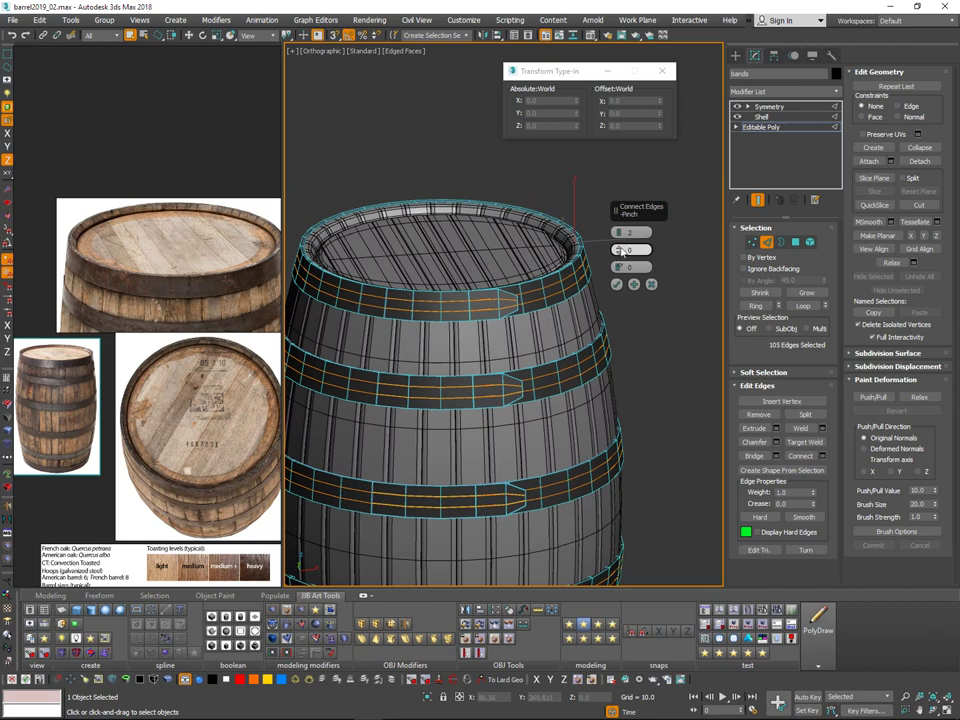
left_click_drag(620, 251, 661, 150)
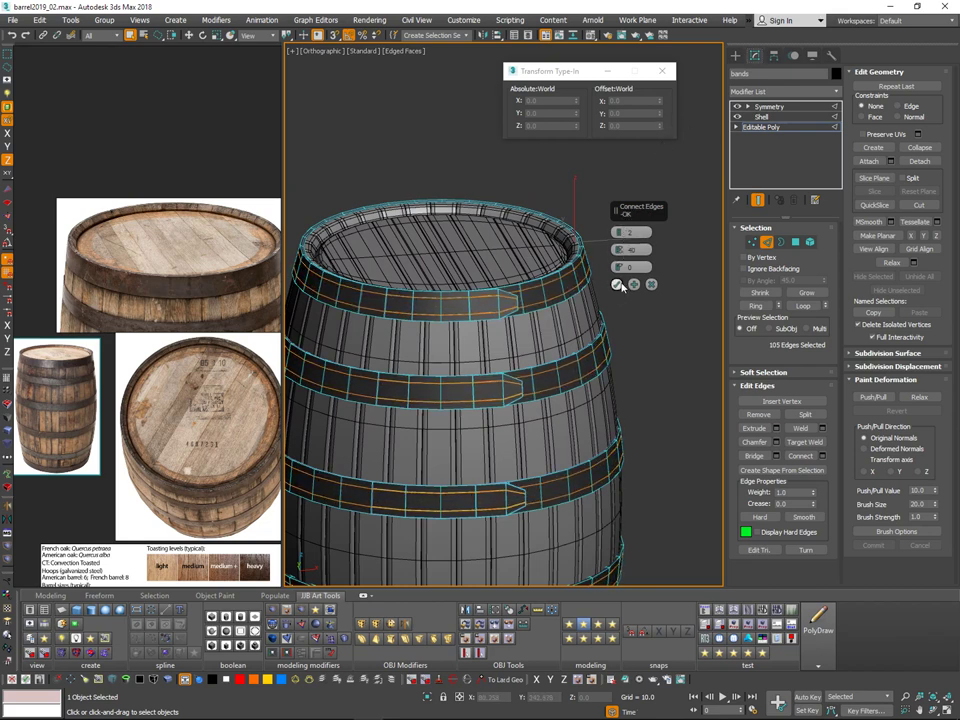
left_click(617, 285)
left_click(767, 242)
Step: Try a MeshSmooth modifier between the Editable Poly and Shell and inspect how it affects the bands
left_click(837, 92)
left_click_drag(836, 144, 811, 364)
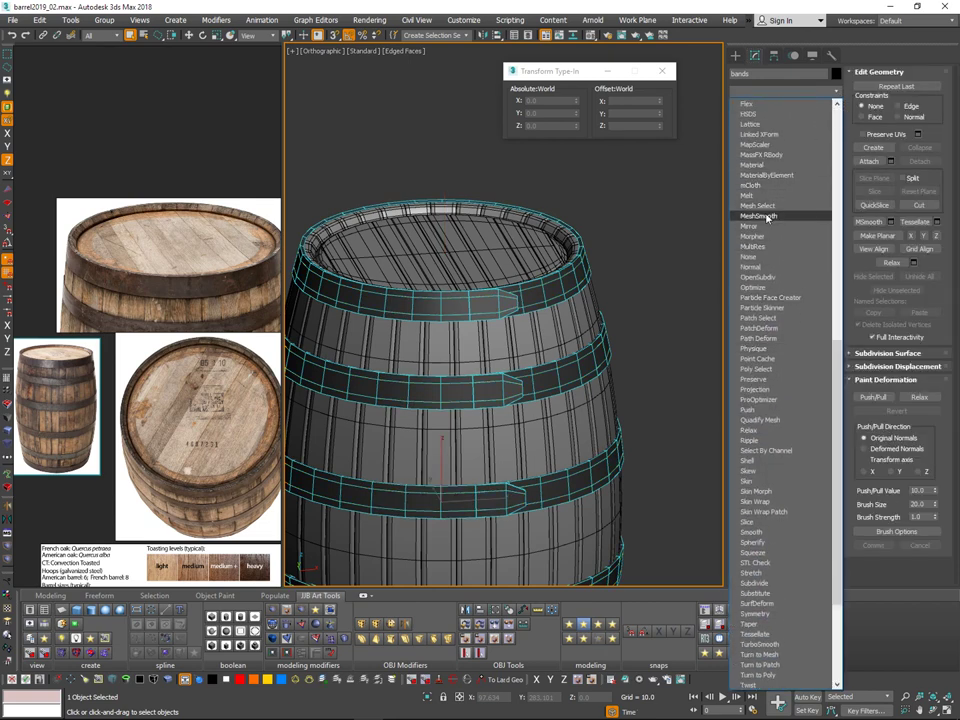
left_click(770, 215)
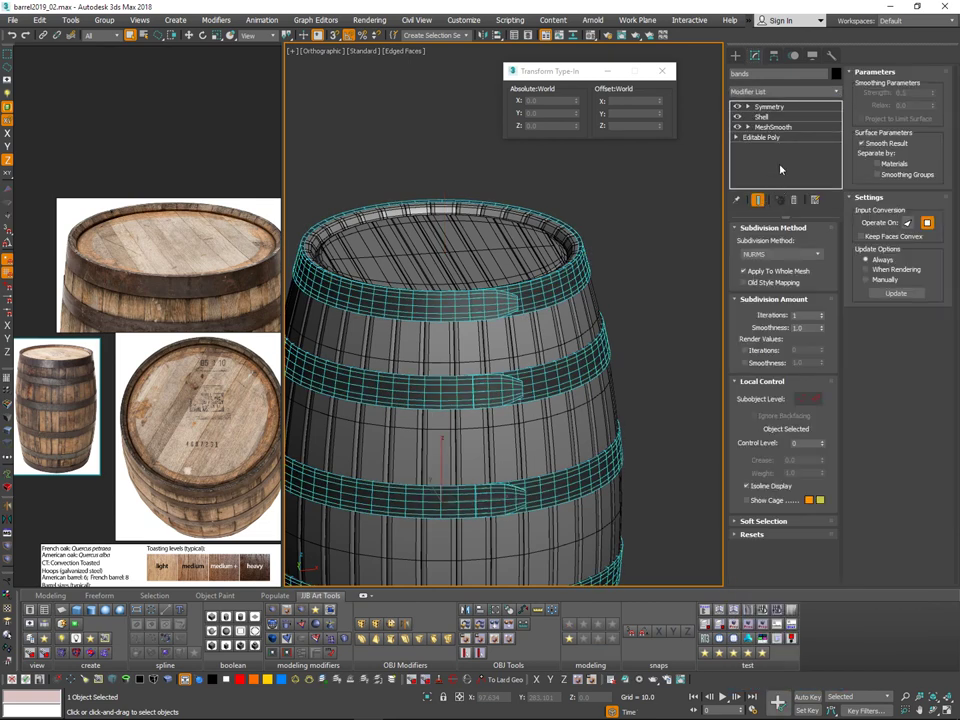
left_click(643, 275)
scroll(628, 290, "down", 4)
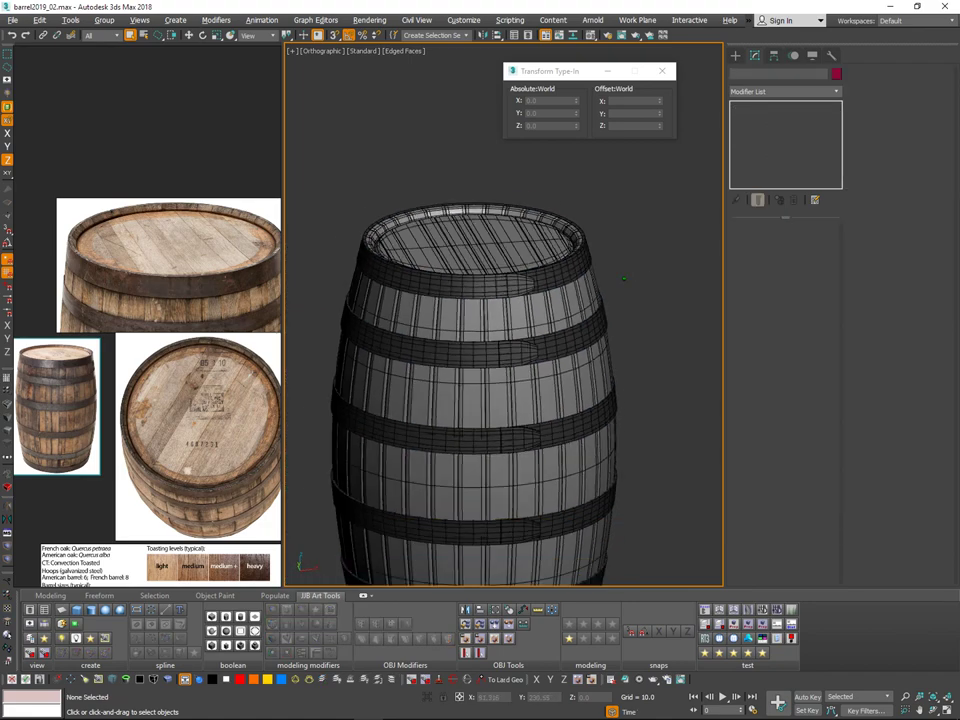
scroll(628, 290, "up", 3)
middle_click_drag(628, 290, 491, 142, "alt")
scroll(617, 313, "up", 3)
middle_click_drag(617, 313, 621, 316, "alt")
scroll(617, 313, "up", 3)
left_click(633, 358)
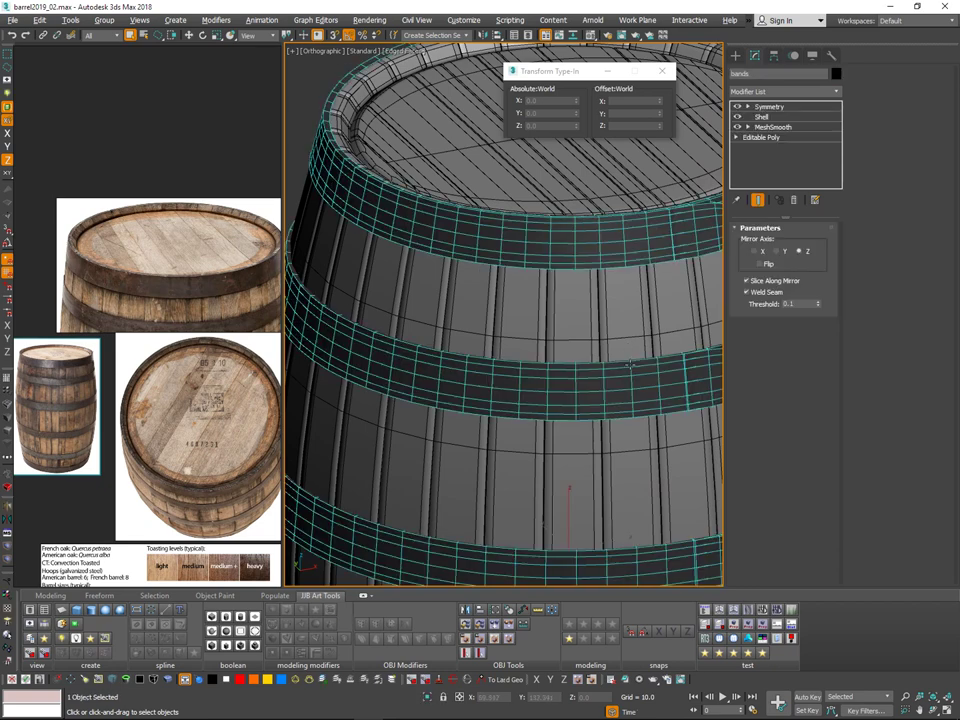
Step: Undo adding the MeshSmooth modifier beneath Shell
key("ctrl+z")
key("ctrl+z")
key("ctrl+z")
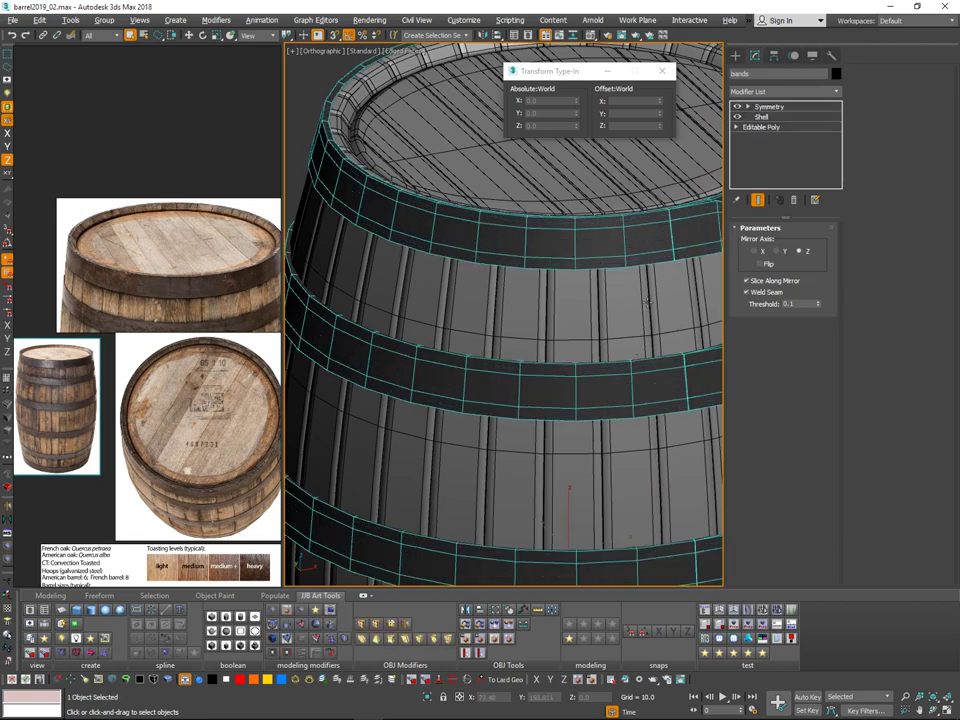
Step: Add a MeshSmooth modifier above Symmetry in the bands' modifier stack and deselect the bands
left_click(837, 96)
scroll(814, 242, "down", 10)
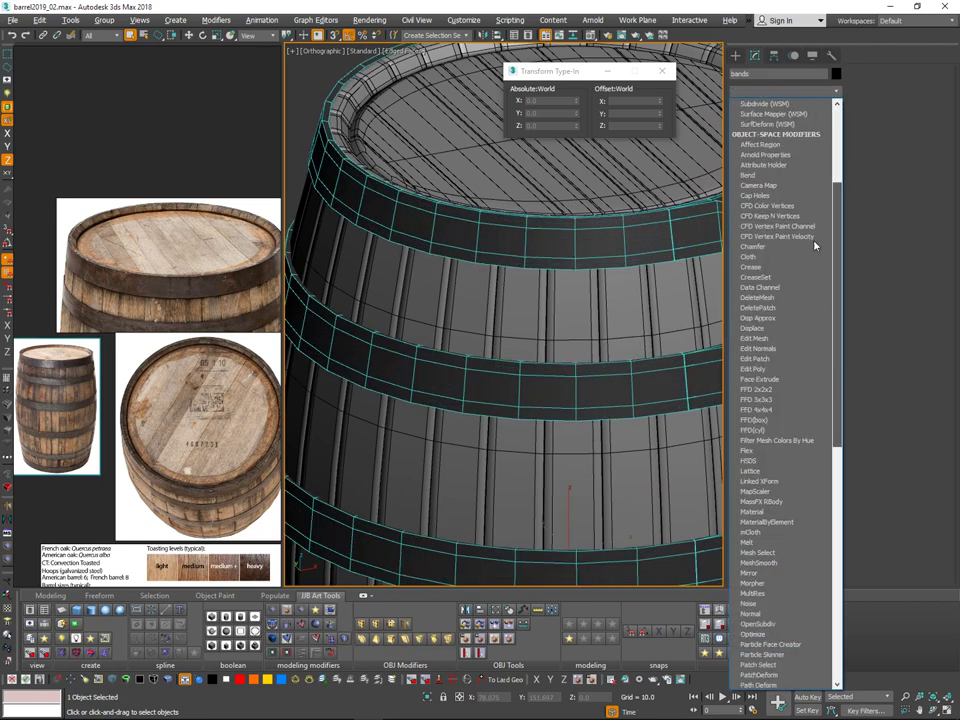
left_click(784, 338)
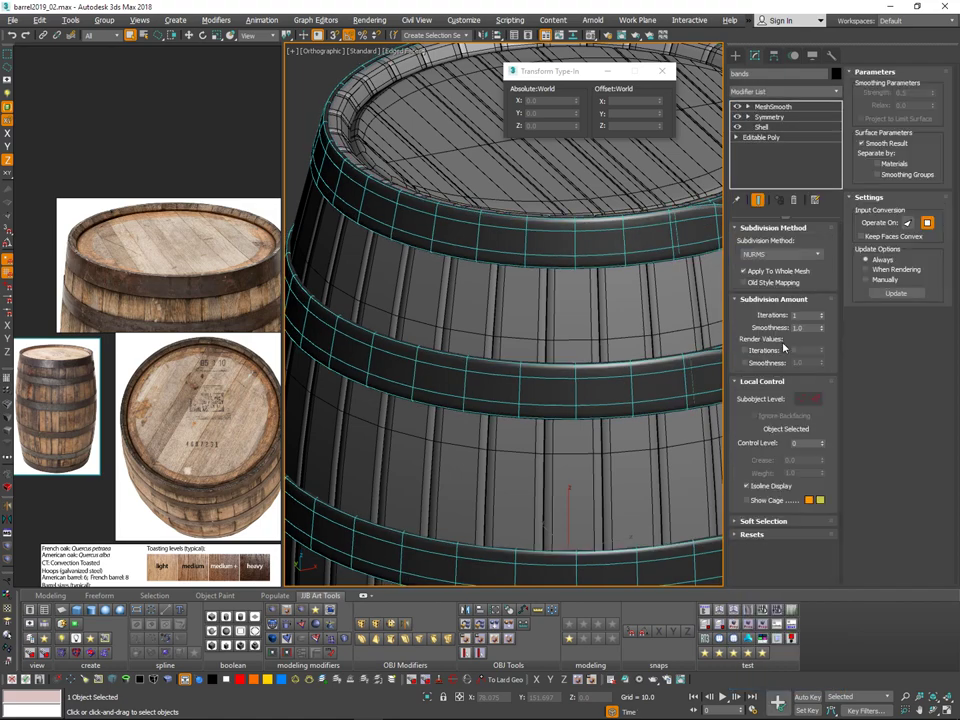
scroll(621, 349, "down", 4)
left_click(688, 236)
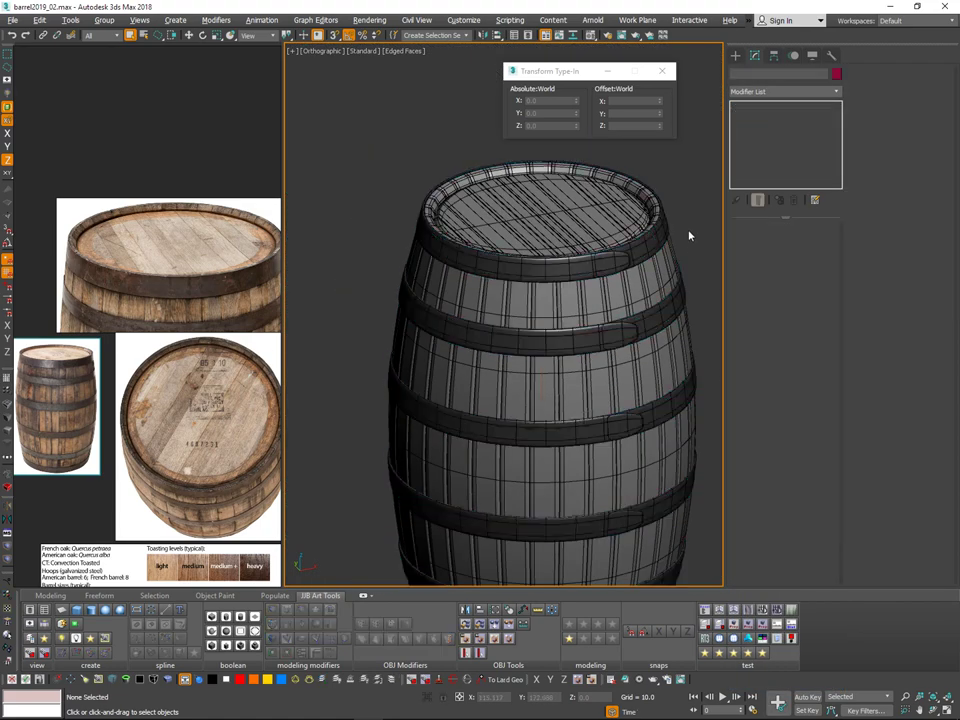
Step: Hide the edged-faces display and switch the viewport to a perspective view of the barrel
scroll(680, 240, "down", 4)
middle_click_drag(545, 360, 526, 250)
scroll(688, 277, "up", 2)
key("F4")
scroll(586, 214, "down", 6)
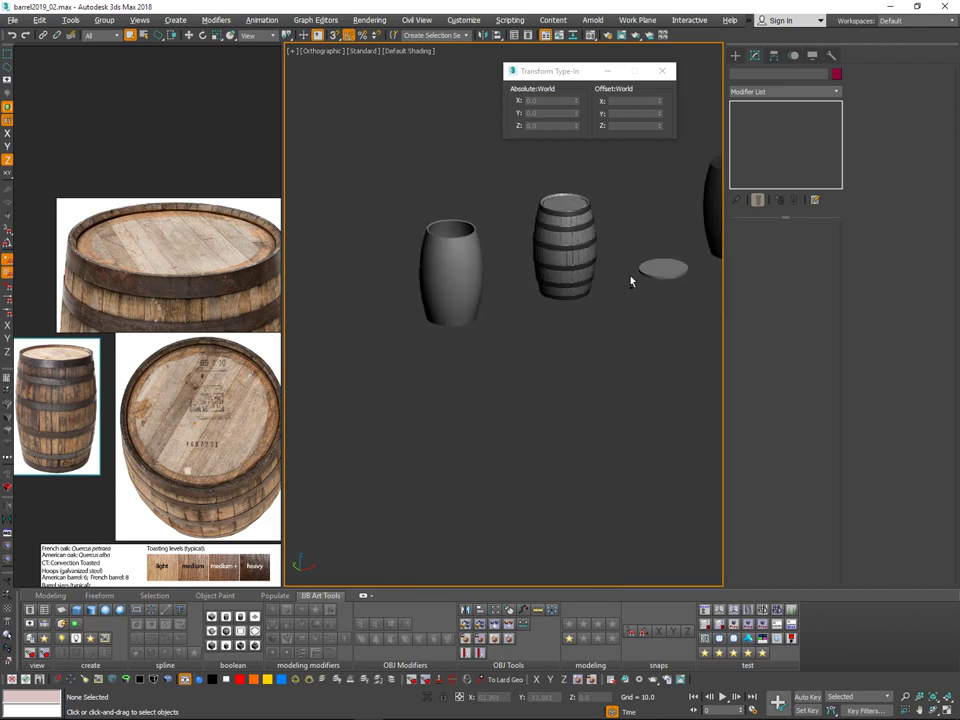
key("v")
left_click(640, 282)
Step: Inspect the shaded barrel with its smoothed bands from several angles
middle_click_drag(632, 273, 544, 364, "alt")
scroll(544, 364, "up", 3)
middle_click_drag(450, 500, 553, 356)
scroll(564, 300, "up", 1)
left_click(570, 253)
middle_click_drag(570, 253, 490, 276, "alt")
scroll(545, 190, "up", 4)
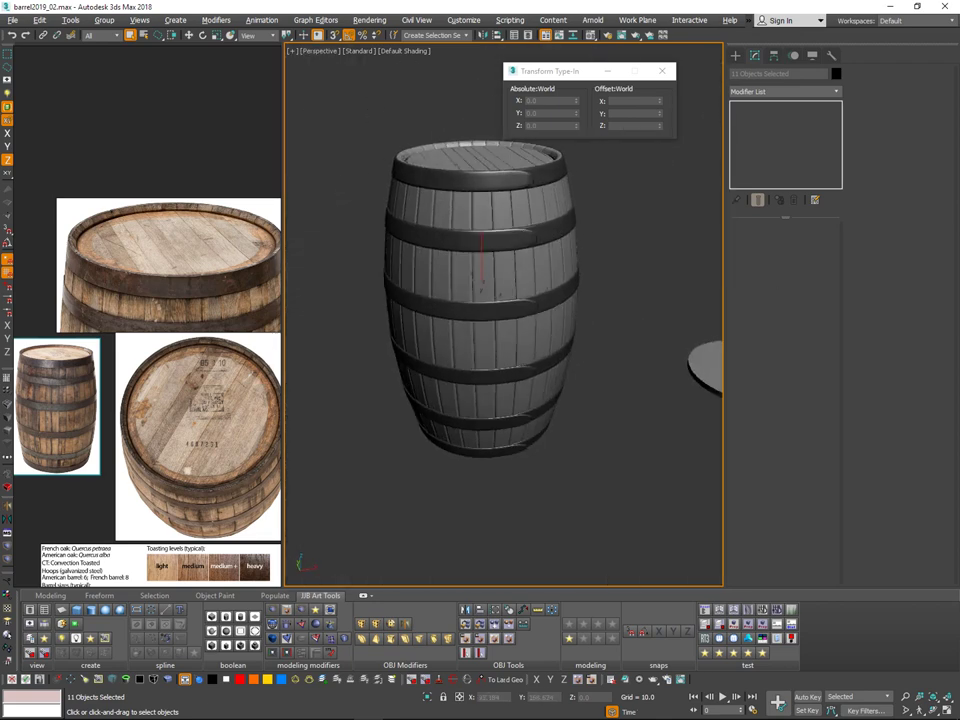
middle_click_drag(545, 170, 579, 217, "alt")
Step: Select the bands, close the Transform Type-In and enter the edge level of their Editable Poly
left_click(487, 153)
left_click(662, 71)
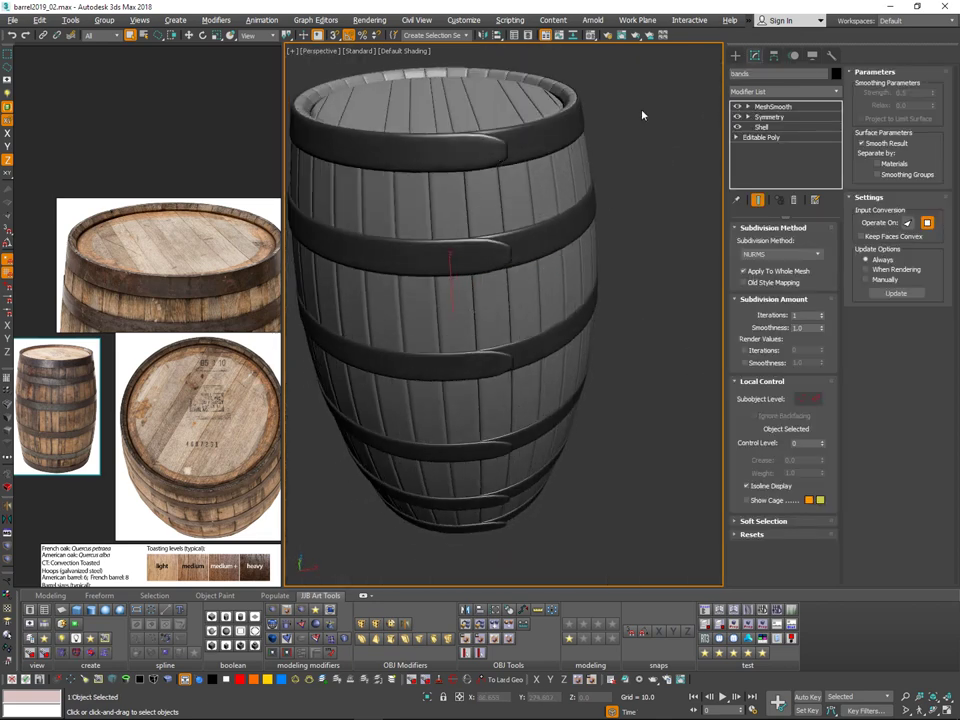
middle_click_drag(613, 280, 634, 188, "alt")
left_click(761, 138)
middle_click_drag(692, 178, 711, 235, "alt")
left_click(768, 247)
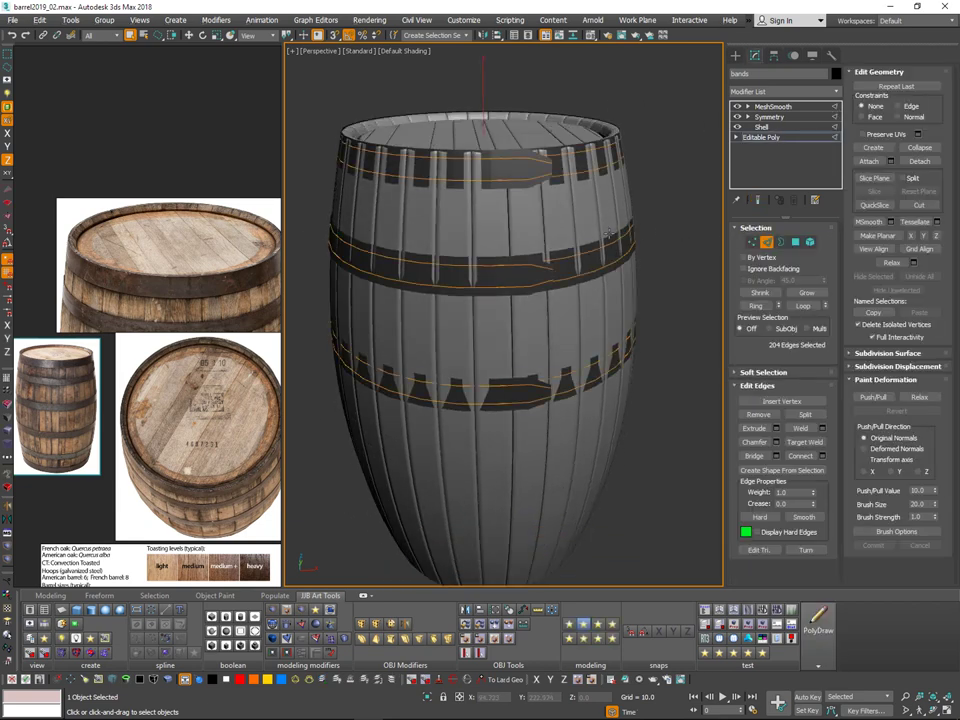
Step: Examine the edge flow at the bands' overlapping ends with edged faces shown, and leave the edge level
middle_click_drag(608, 245, 603, 250, "alt")
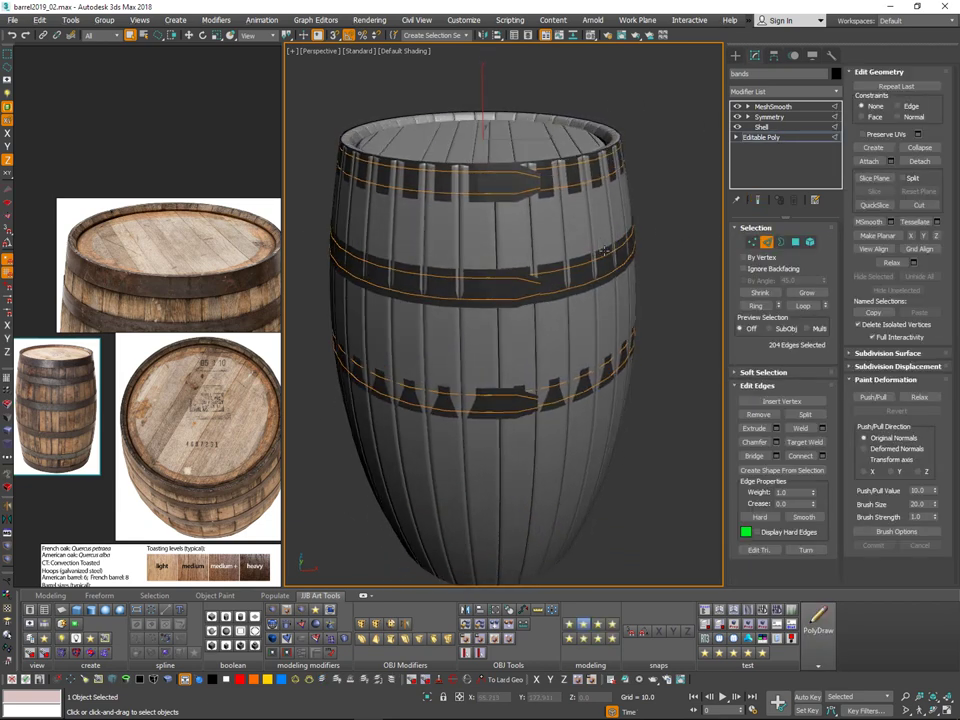
scroll(562, 168, "up", 1)
mouse_move(568, 165)
middle_mouse_down("alt")
mouse_move(559, 186)
mouse_move(528, 178)
mouse_move(566, 220)
middle_mouse_up("alt")
scroll(563, 175, "up", 1)
key("F3")
key("F3")
key("F4")
scroll(534, 206, "up", 5)
left_click(547, 194)
scroll(548, 196, "down", 5)
left_click(771, 246)
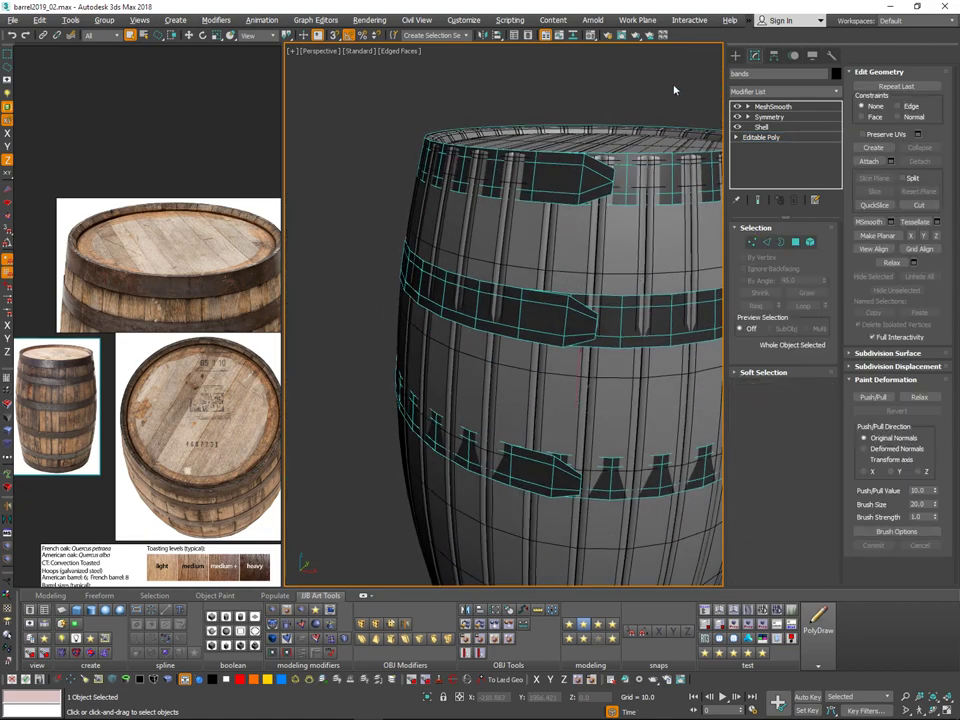
Step: Compare the smoothed, shaded band ends around the barrel with the reference photos
left_click(677, 92)
scroll(650, 192, "down", 3)
mouse_move(650, 192)
middle_mouse_down("alt")
mouse_move(672, 178)
mouse_move(671, 240)
mouse_move(628, 272)
middle_mouse_up("alt")
key("F4")
middle_click_drag(690, 259, 604, 259)
scroll(642, 261, "down", 3)
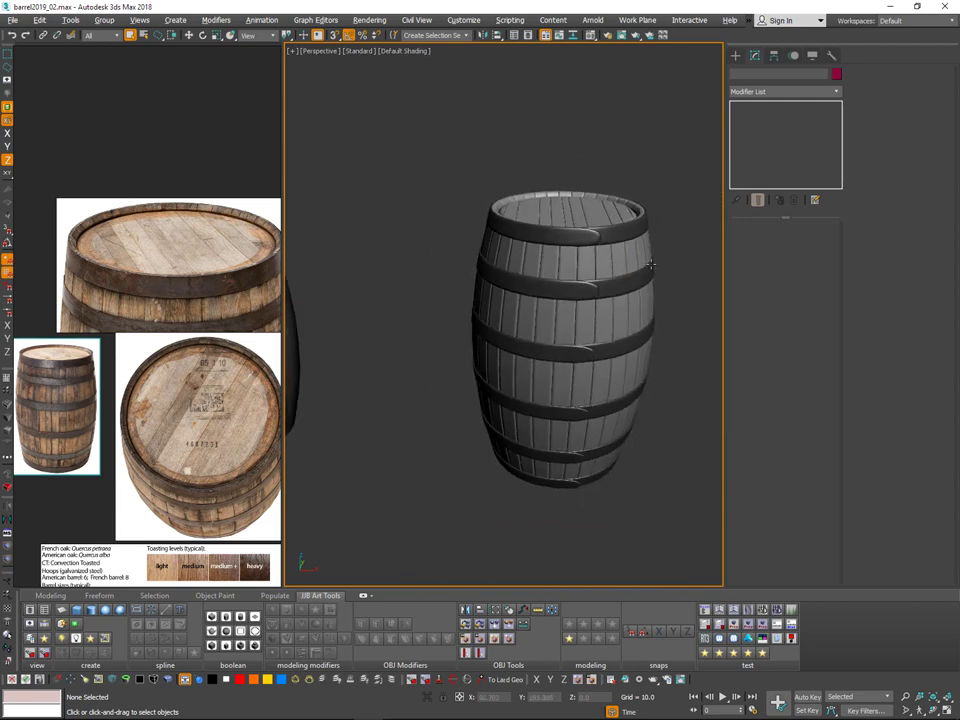
mouse_move(672, 268)
middle_mouse_down("alt")
mouse_move(698, 246)
mouse_move(689, 233)
mouse_move(677, 236)
mouse_move(709, 234)
mouse_move(681, 235)
mouse_move(665, 268)
middle_mouse_up("alt")
key("ctrl+z")
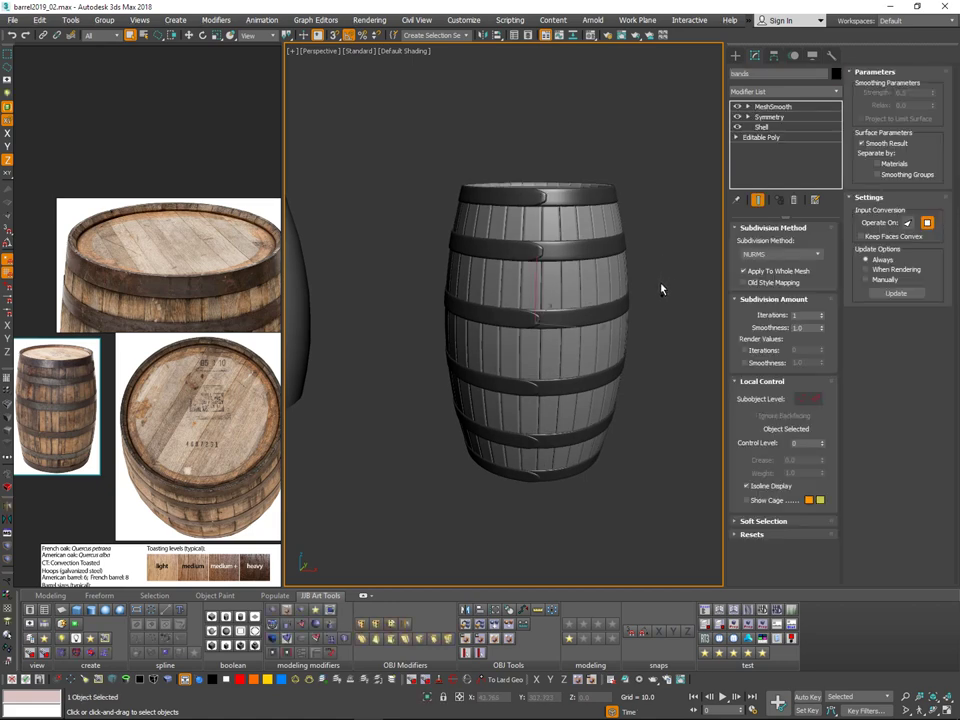
middle_click_drag(566, 196, 585, 221, "alt")
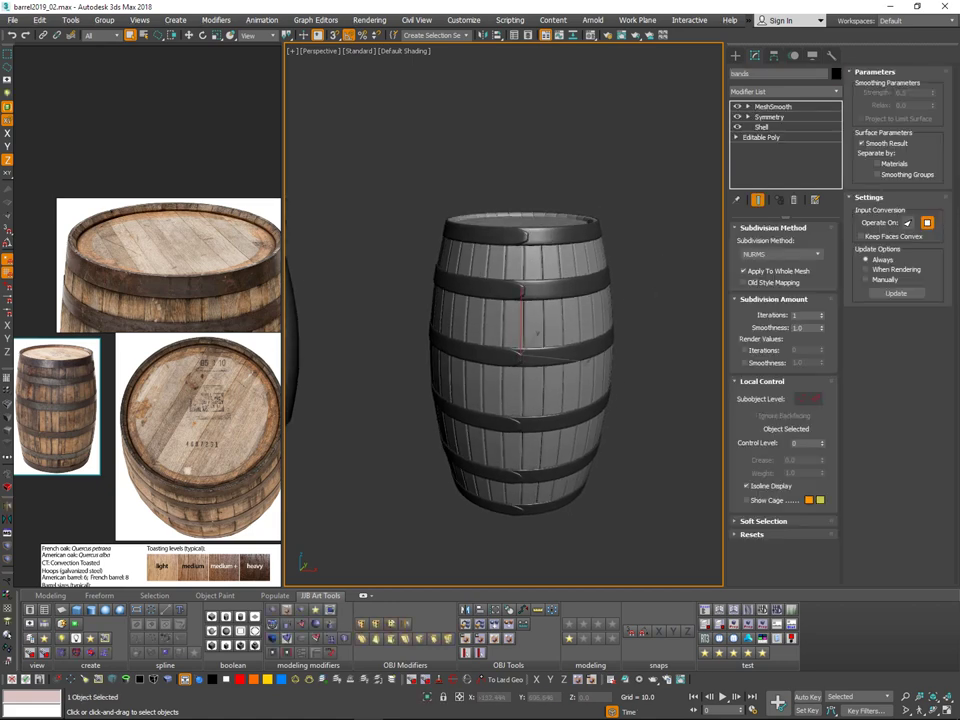
scroll(584, 222, "up", 3)
scroll(578, 231, "up", 3)
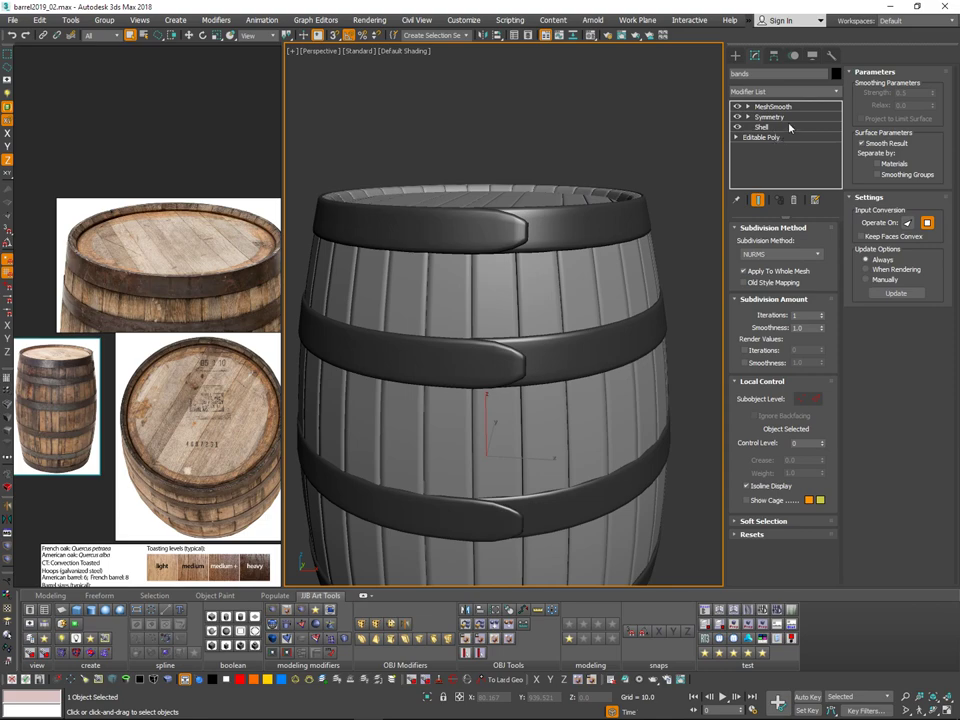
Step: Collapse the two short middle edges at the top band's tapered end and show the end result
left_click(772, 137)
middle_click_drag(578, 217, 584, 260, "alt")
key("F4")
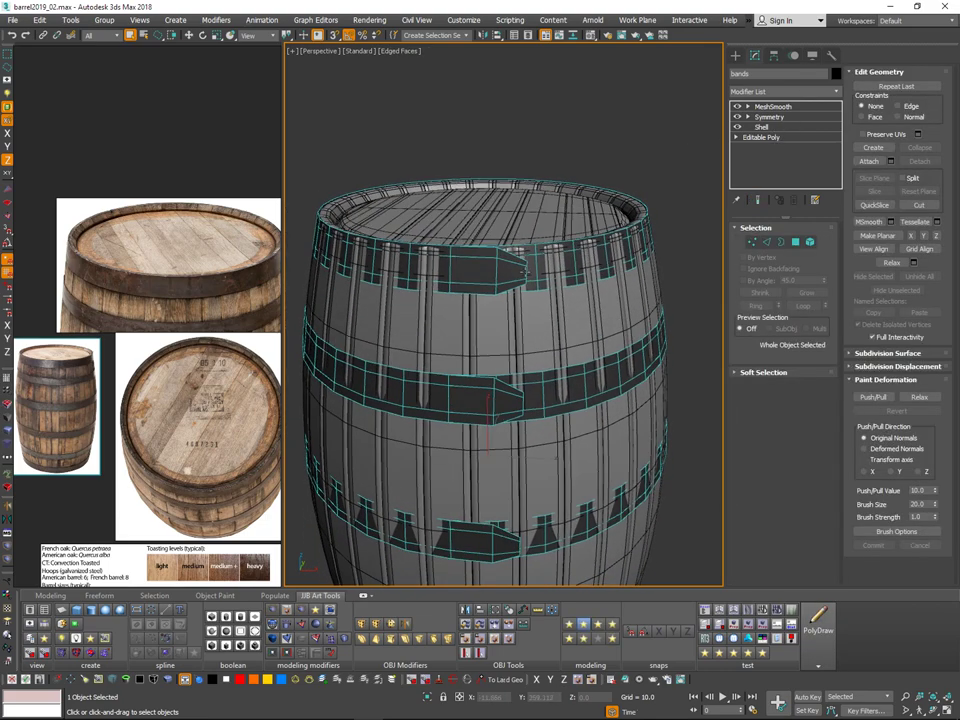
left_click(772, 107)
key("w")
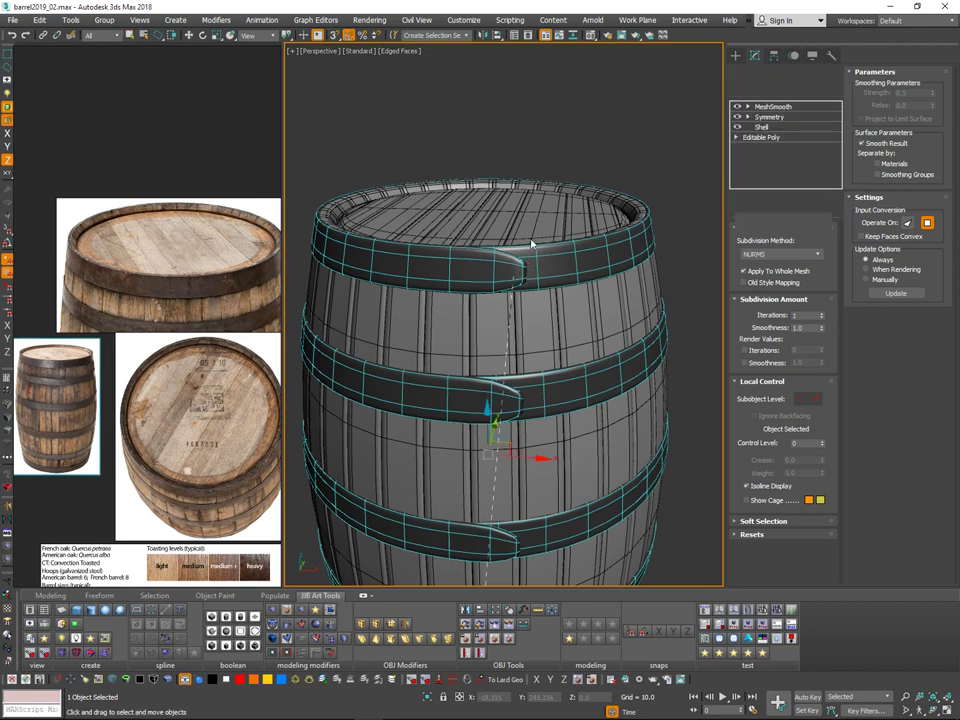
key("2")
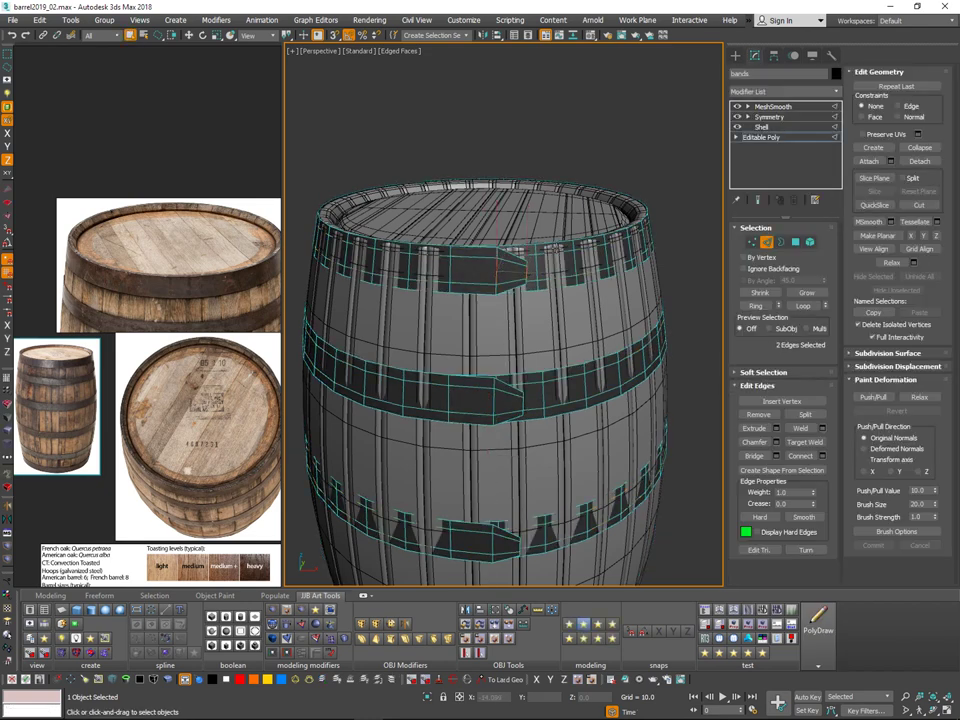
key("ctrl+alt+c")
left_click(759, 201)
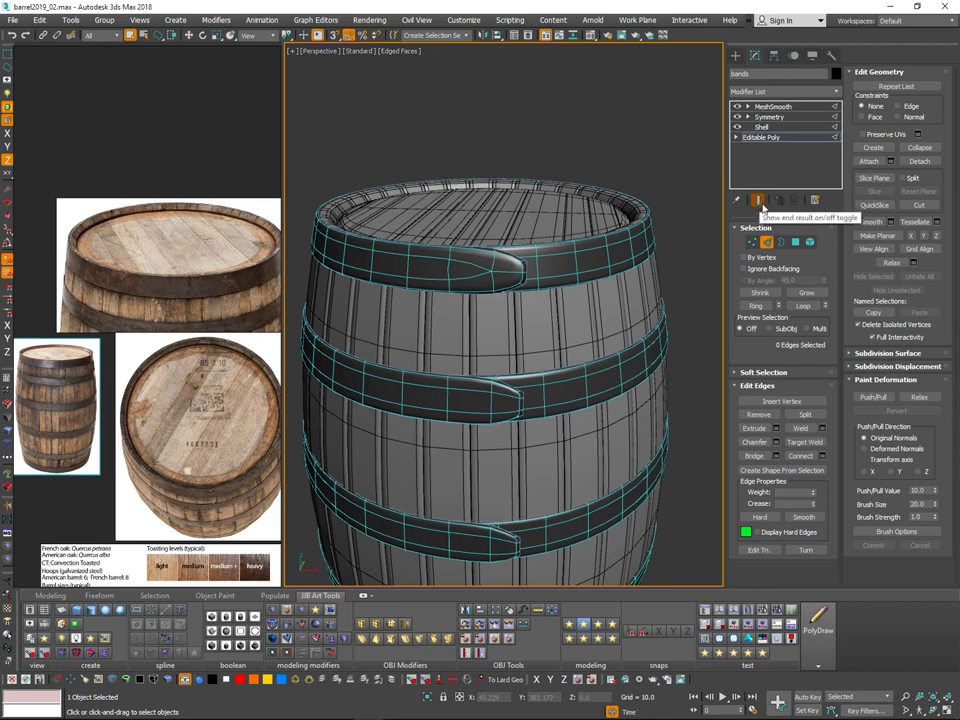
Step: Undo the top band's edge collapse, then collapse the two short middle edges at the tapered ends of all three bands
left_click(762, 203)
key("ctrl+z")
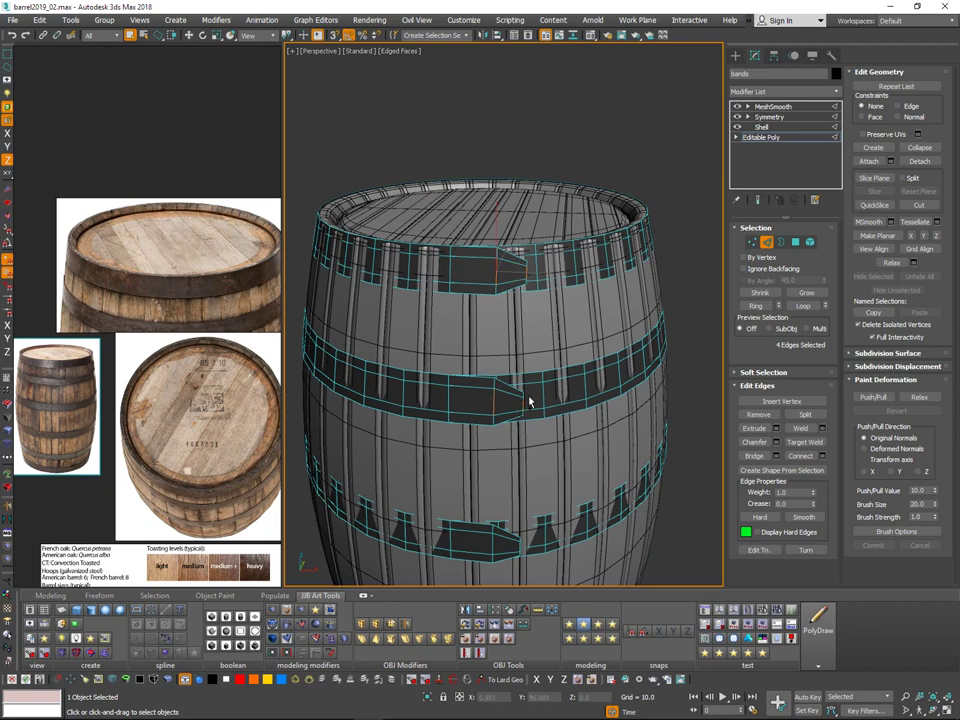
middle_click_drag(508, 434, 525, 386)
middle_click_drag(509, 484, 510, 436)
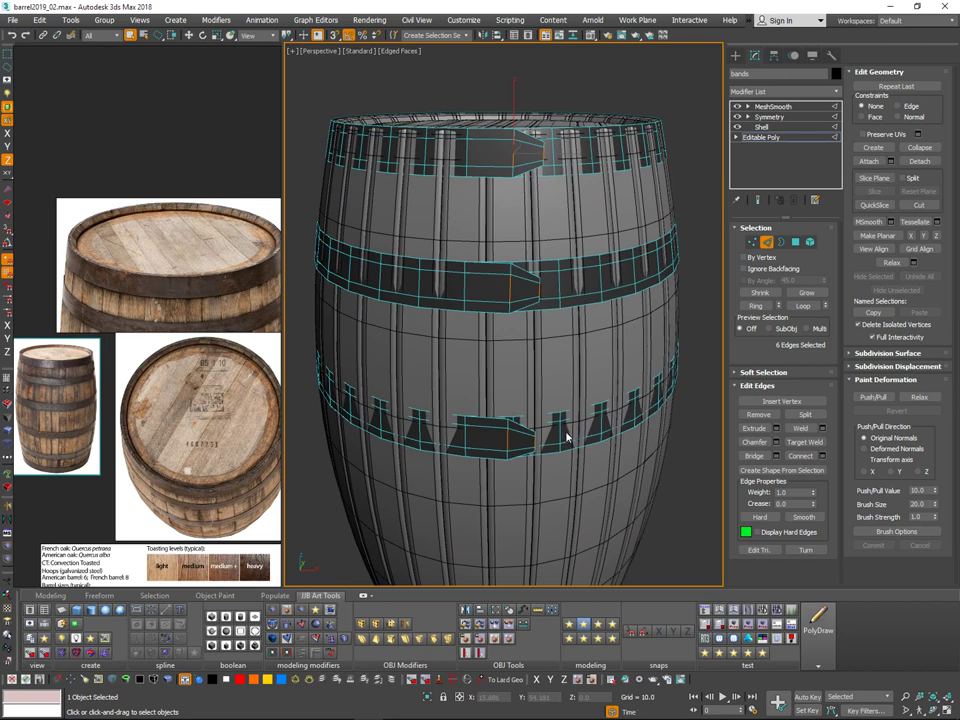
key("ctrl+alt+c")
middle_click_drag(570, 410, 578, 422, "alt")
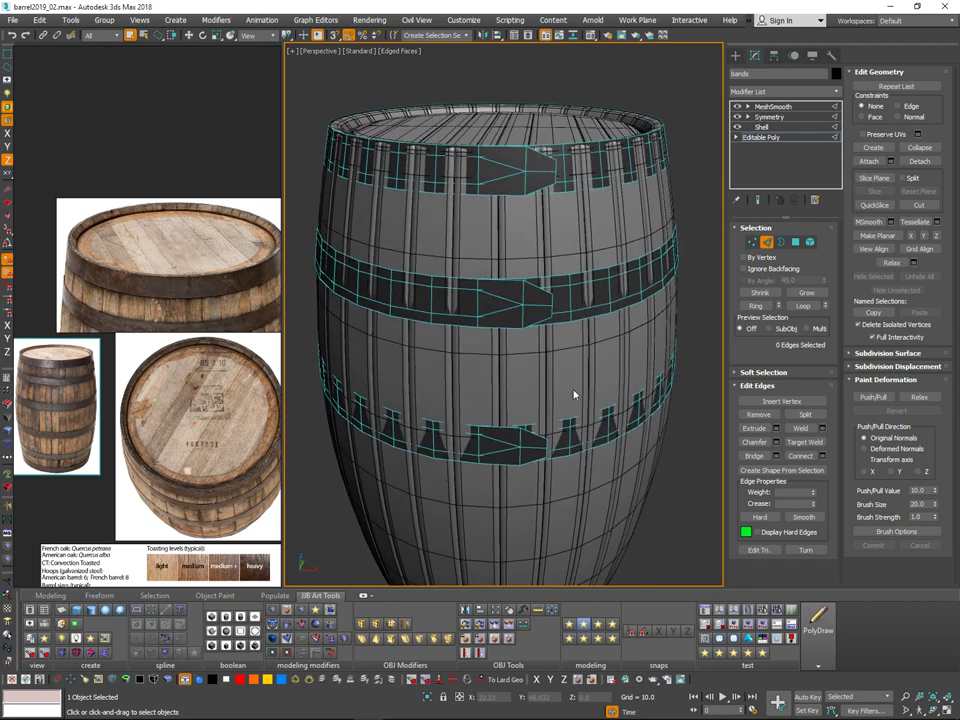
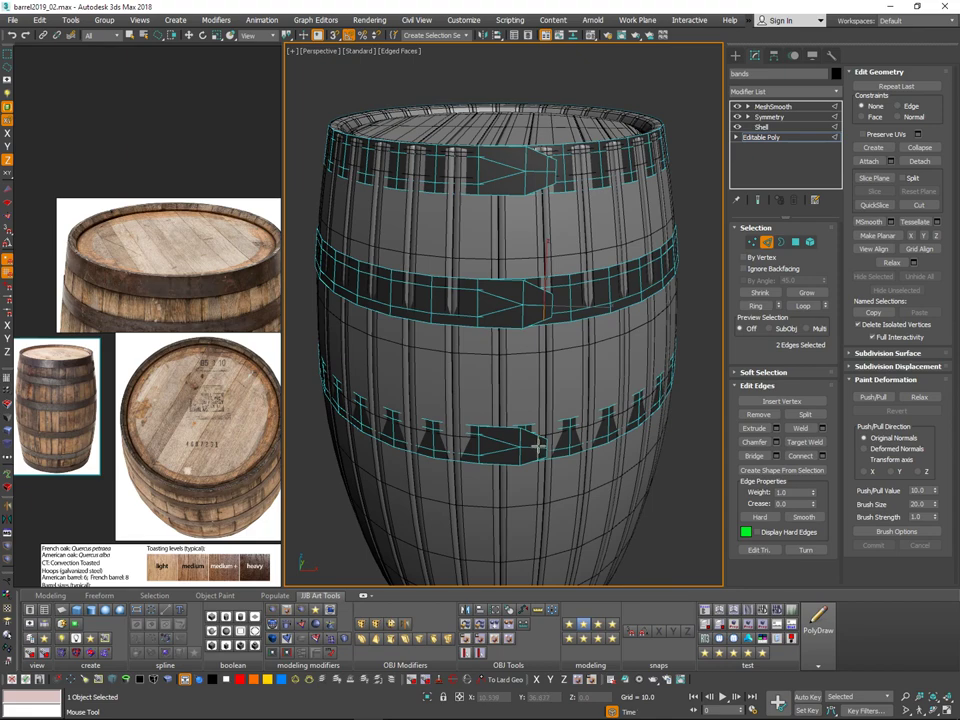
left_click(766, 243)
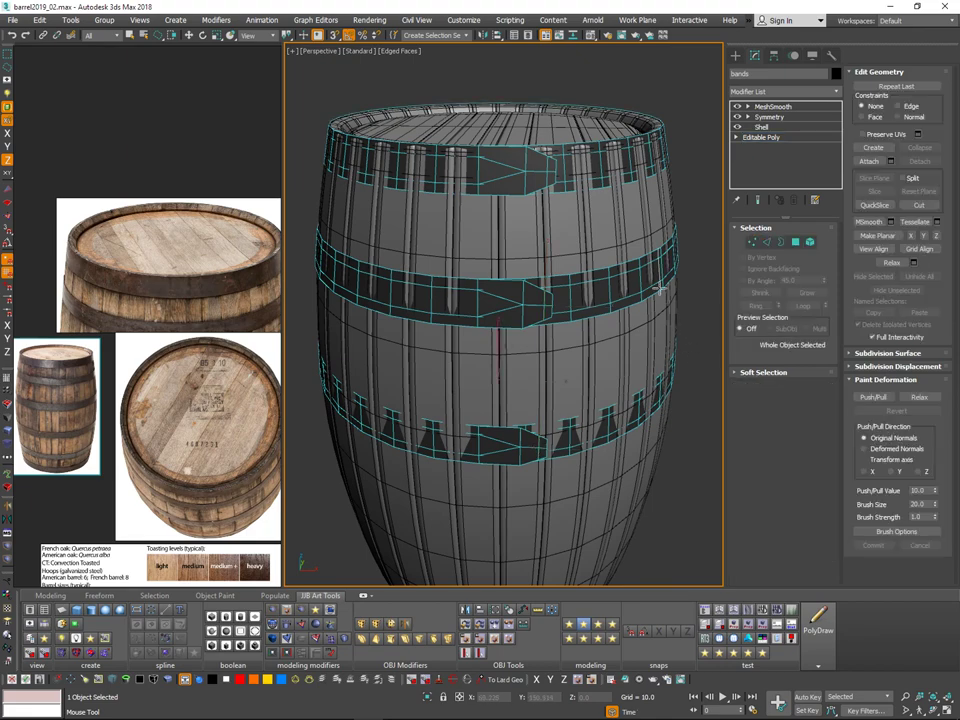
left_click(700, 284)
scroll(688, 300, "down", 4)
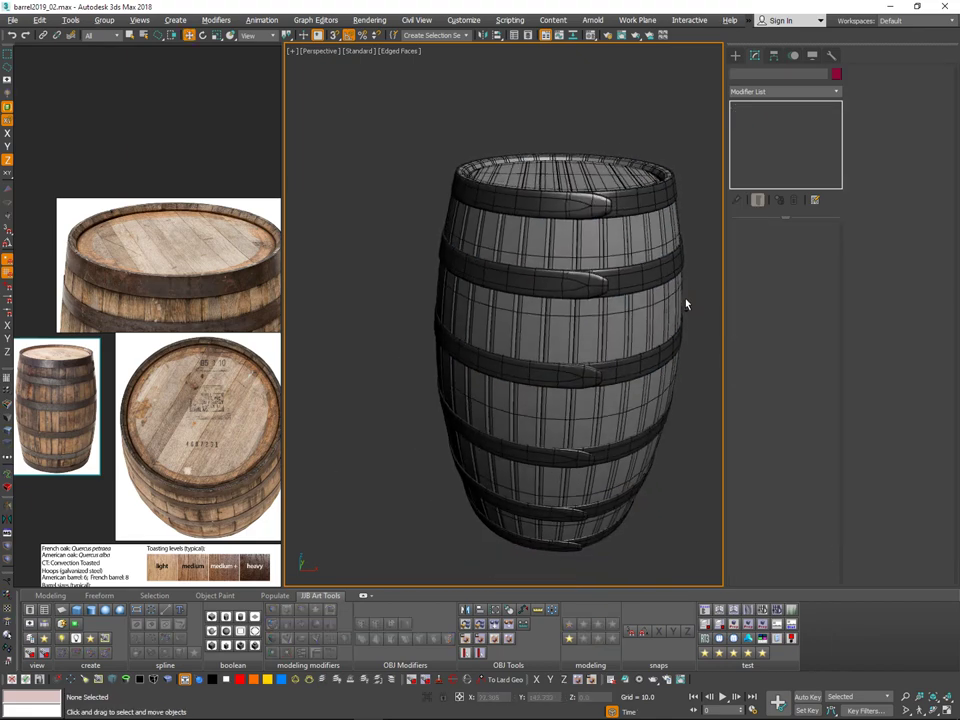
middle_click_drag(679, 297, 673, 303, "alt")
scroll(580, 153, "up", 5)
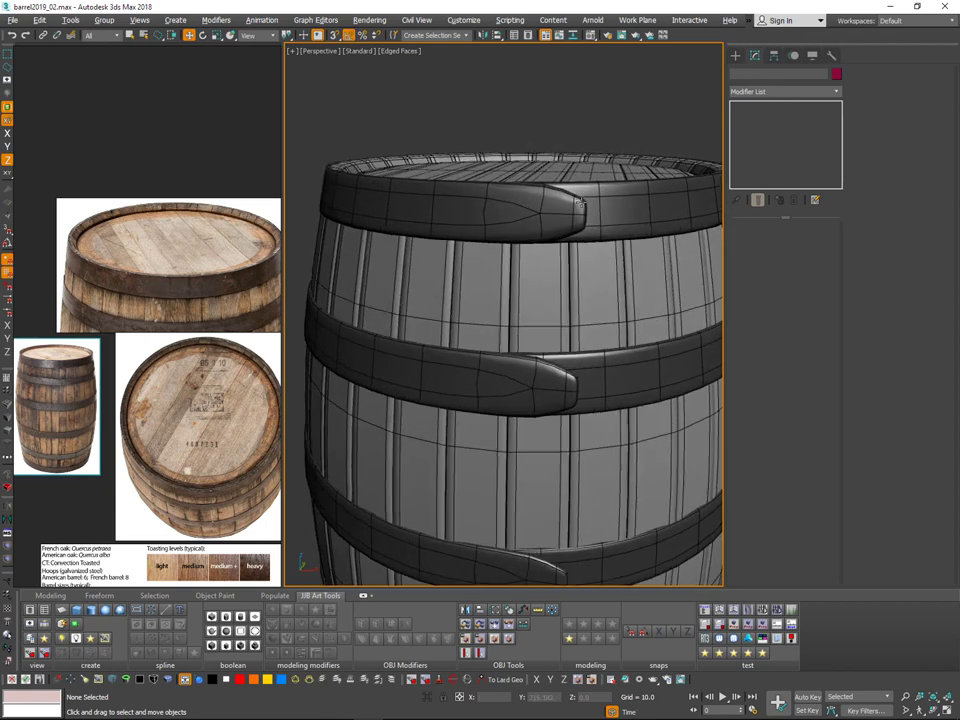
Step: Remove the two corner vertices beside the middle one on the end edge of the top band's tapered tip
left_click(600, 182)
left_click(790, 138)
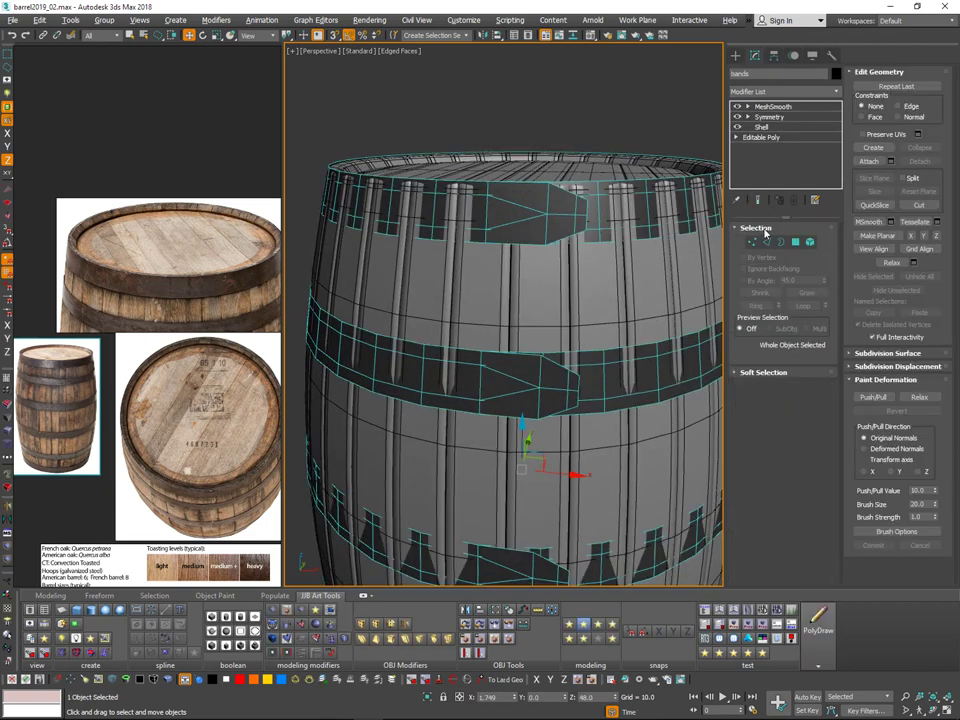
key("1")
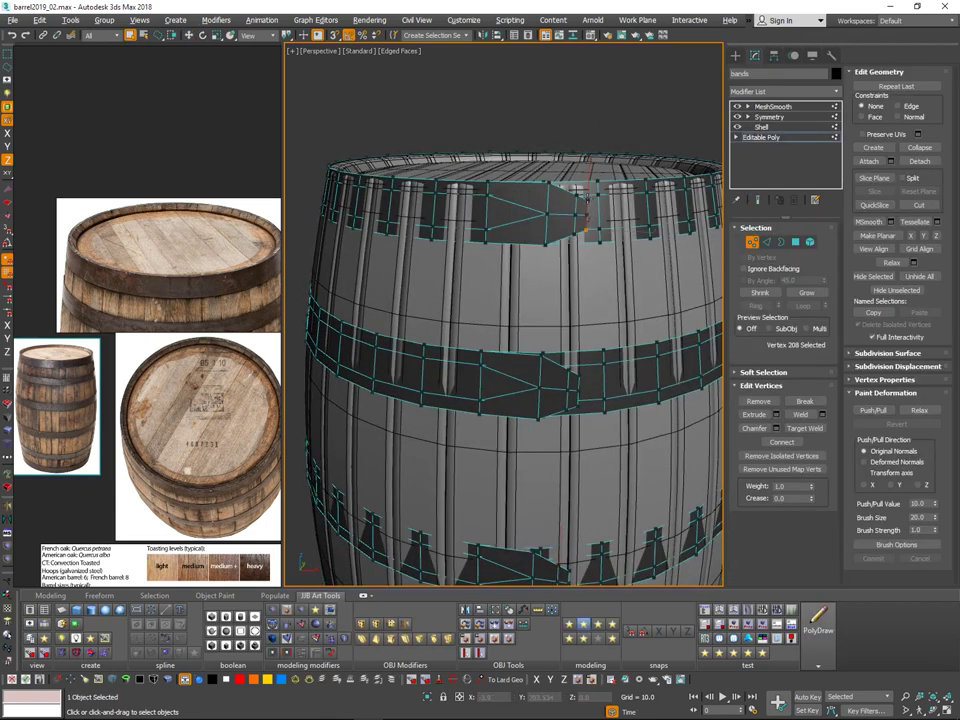
left_click(588, 199, "ctrl")
key("r")
key("BackSpace")
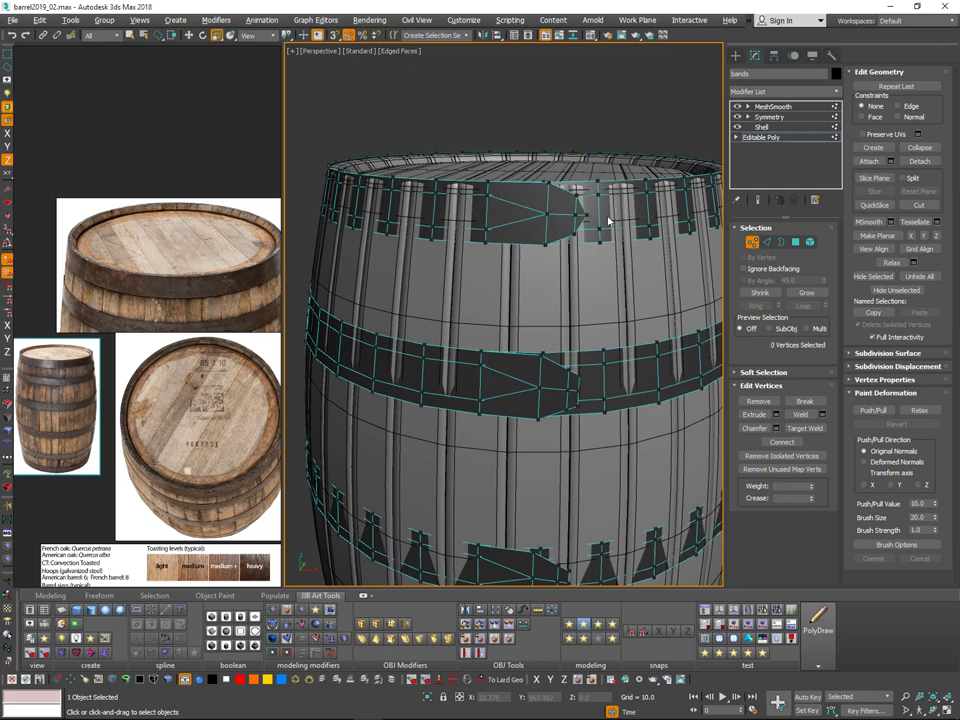
left_click(753, 243)
scroll(676, 190, "down", 3)
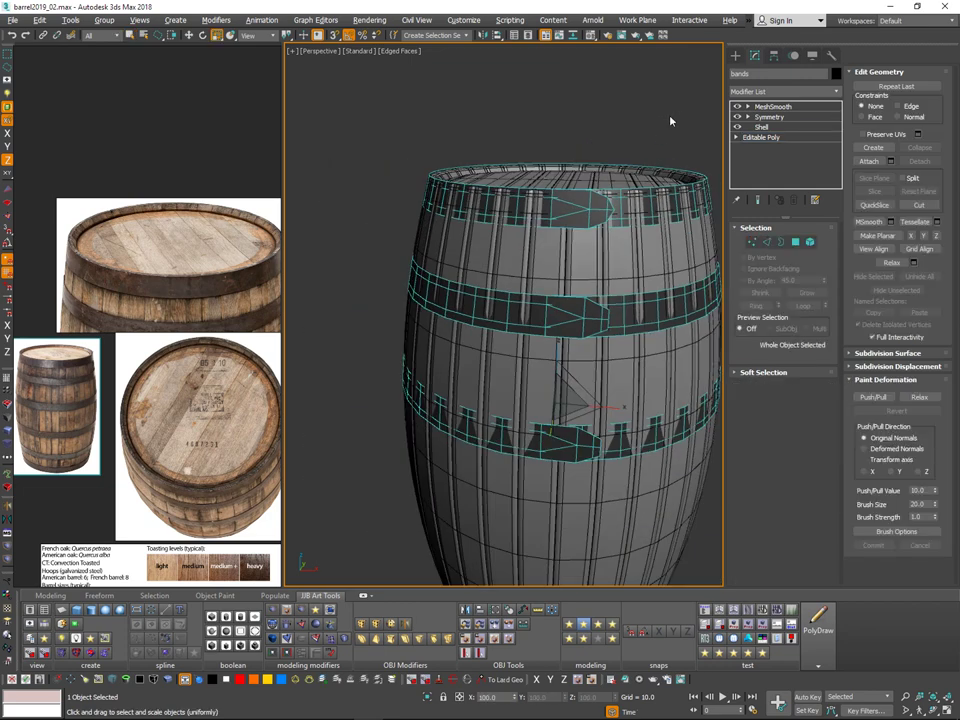
left_click(672, 121)
Step: Remove the two matching corner vertices at the tapered tips of the second and third bands and leave the vertex level
left_click(683, 168)
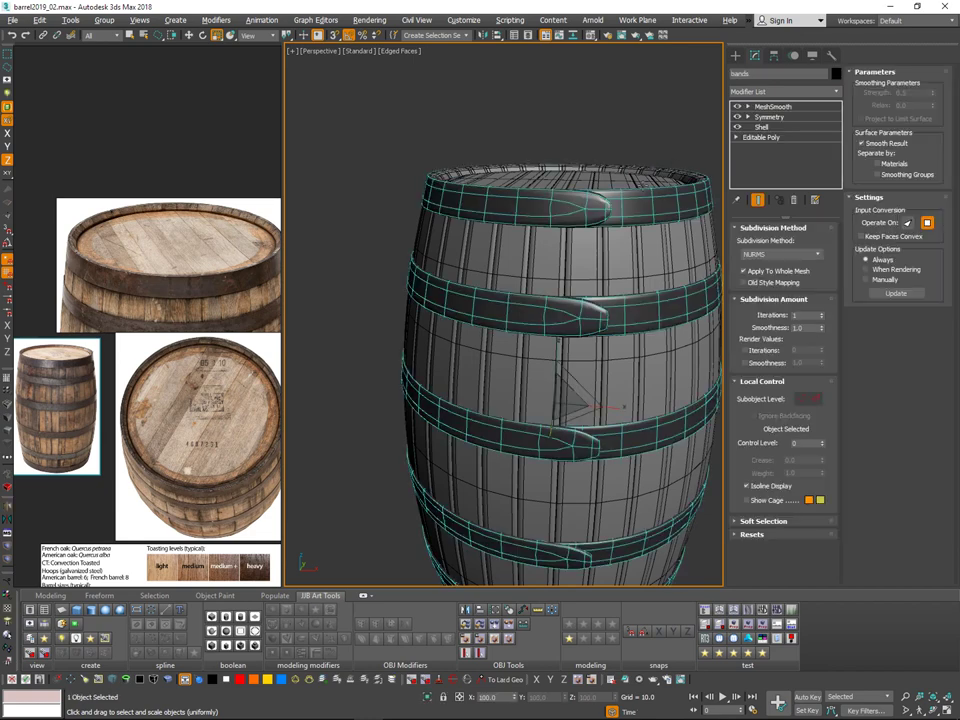
left_click(777, 138)
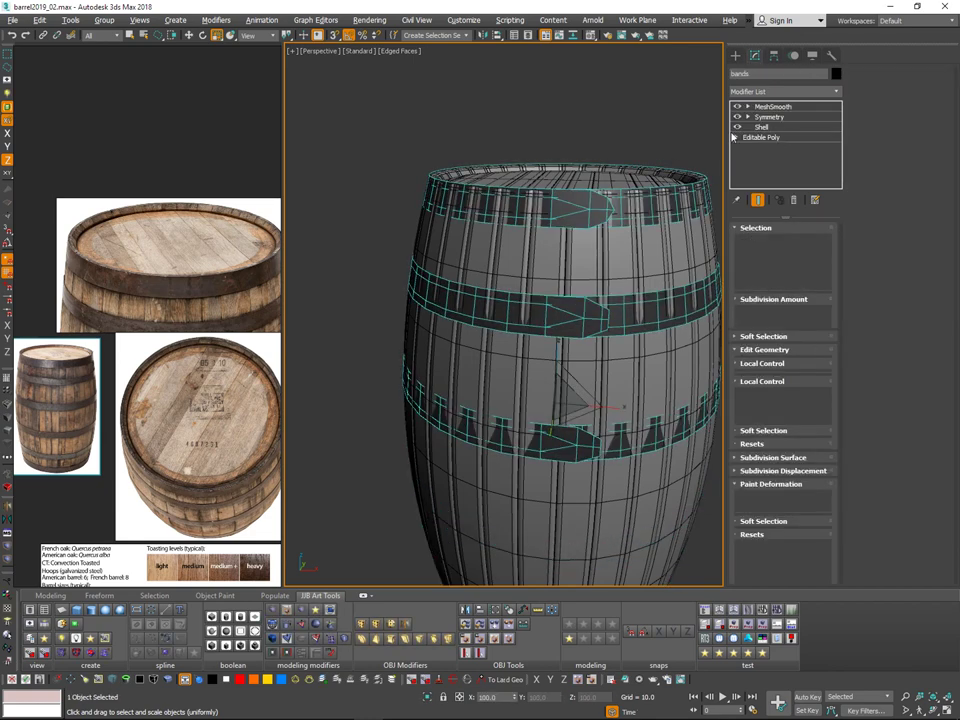
scroll(600, 309, "up", 3)
key("1")
key("q")
left_click(602, 306)
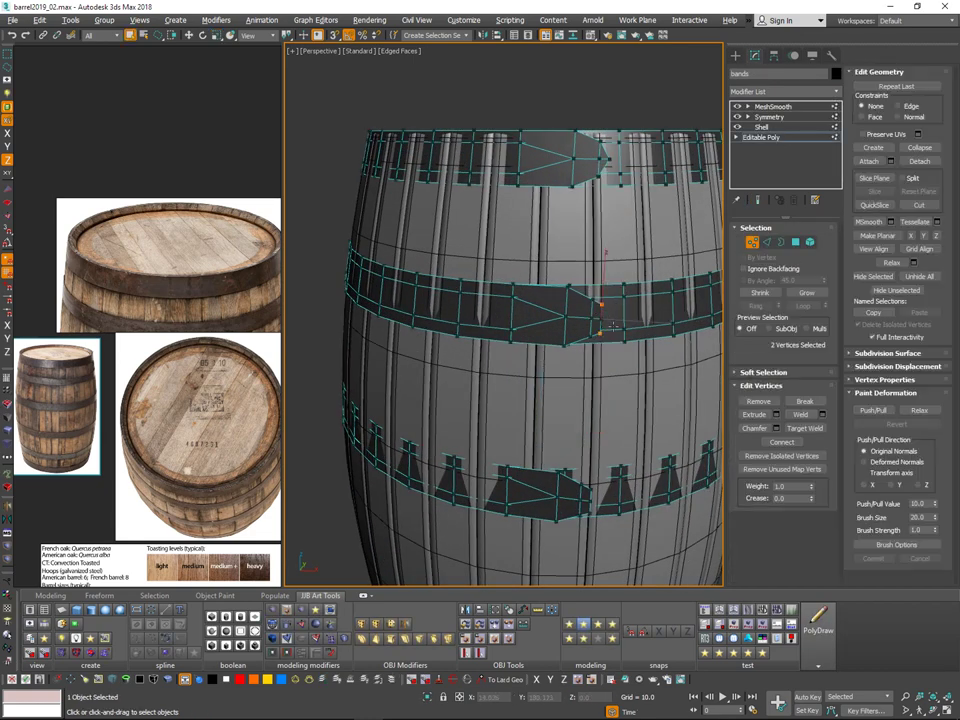
middle_click_drag(616, 329, 618, 312)
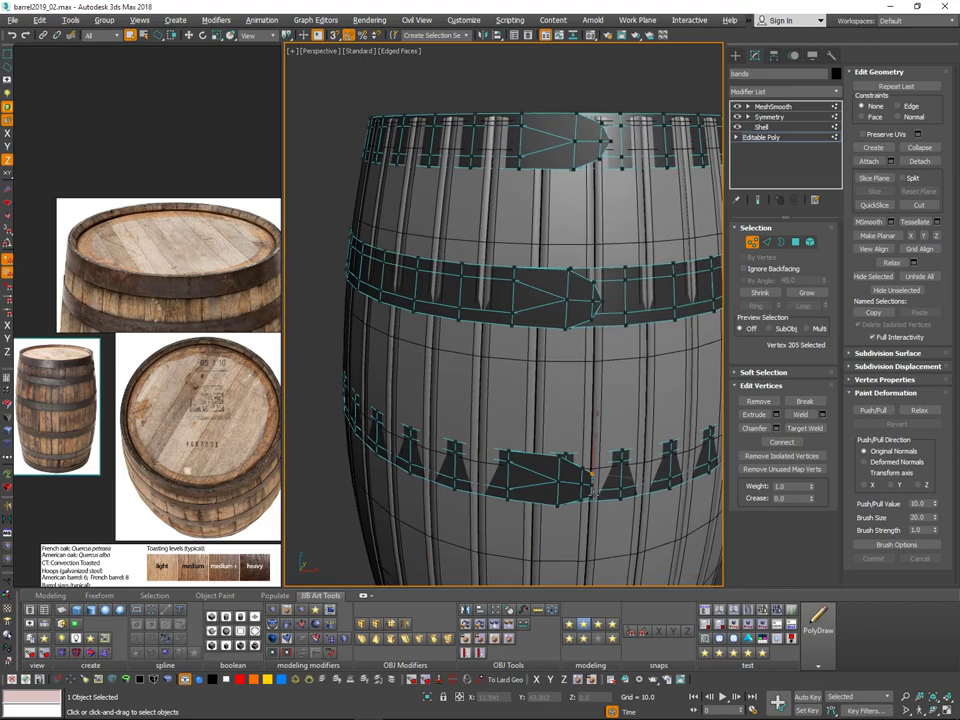
scroll(620, 484, "down", 5)
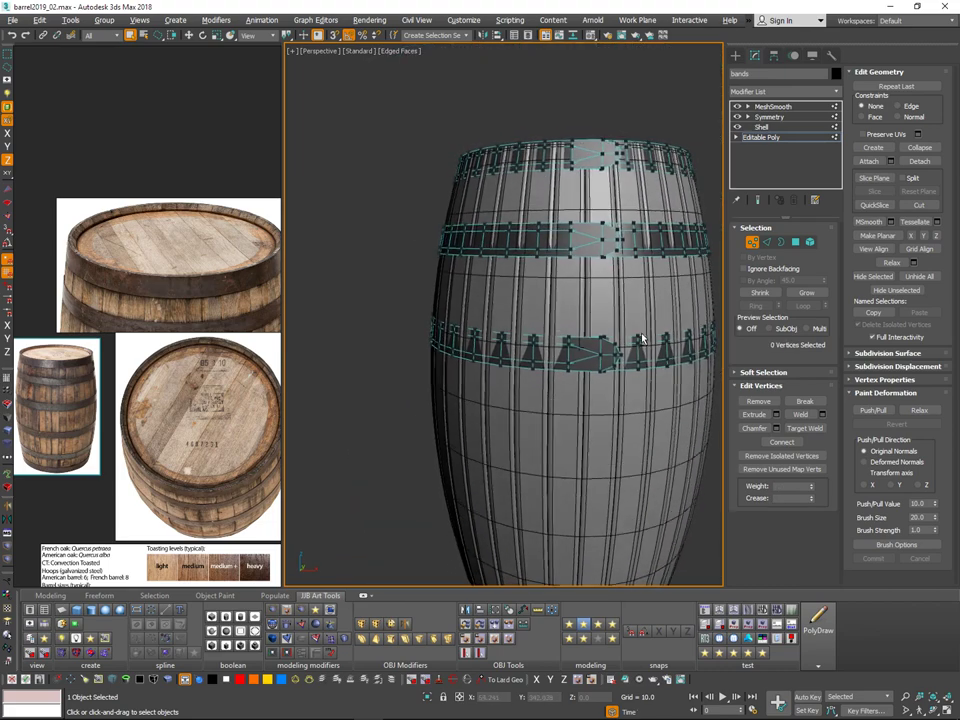
key("1")
left_click(681, 146)
scroll(681, 147, "down", 1)
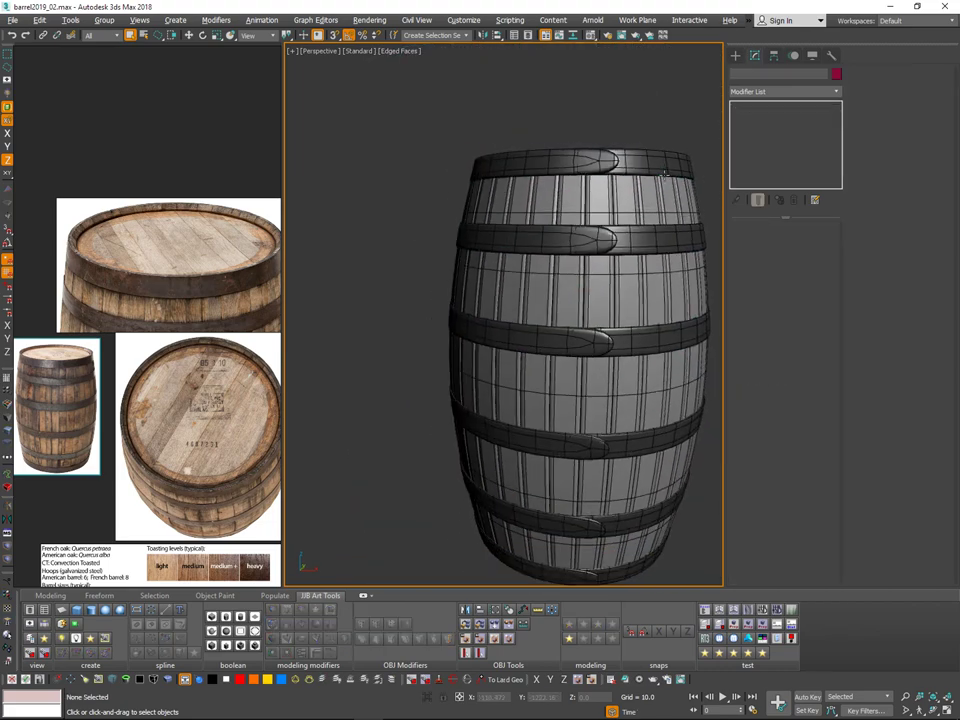
middle_click_drag(676, 178, 614, 222, "alt")
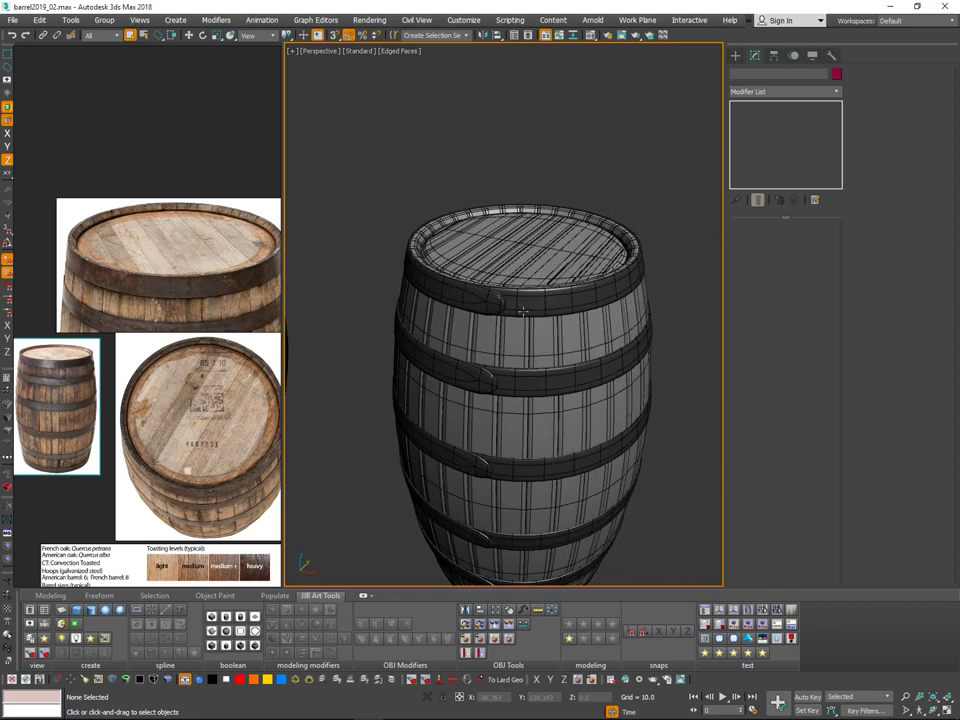
Step: Select the top band as an element in the bands' Editable Poly, and select its open border edges
left_click(523, 312)
middle_click_drag(523, 312, 514, 343, "alt")
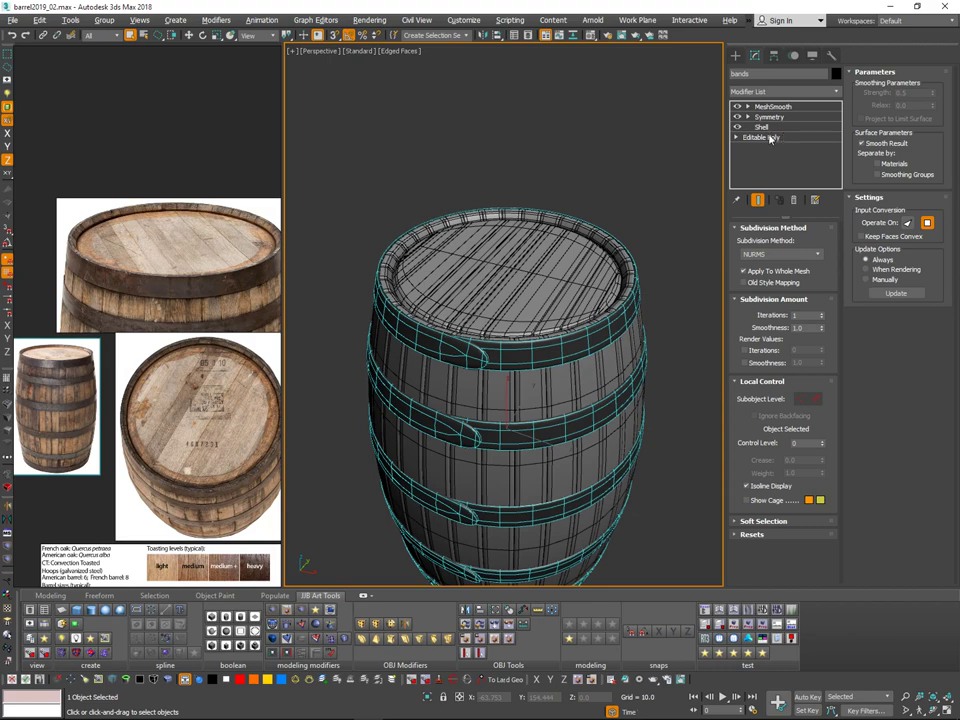
left_click(769, 137)
middle_click_drag(716, 165, 735, 238, "alt")
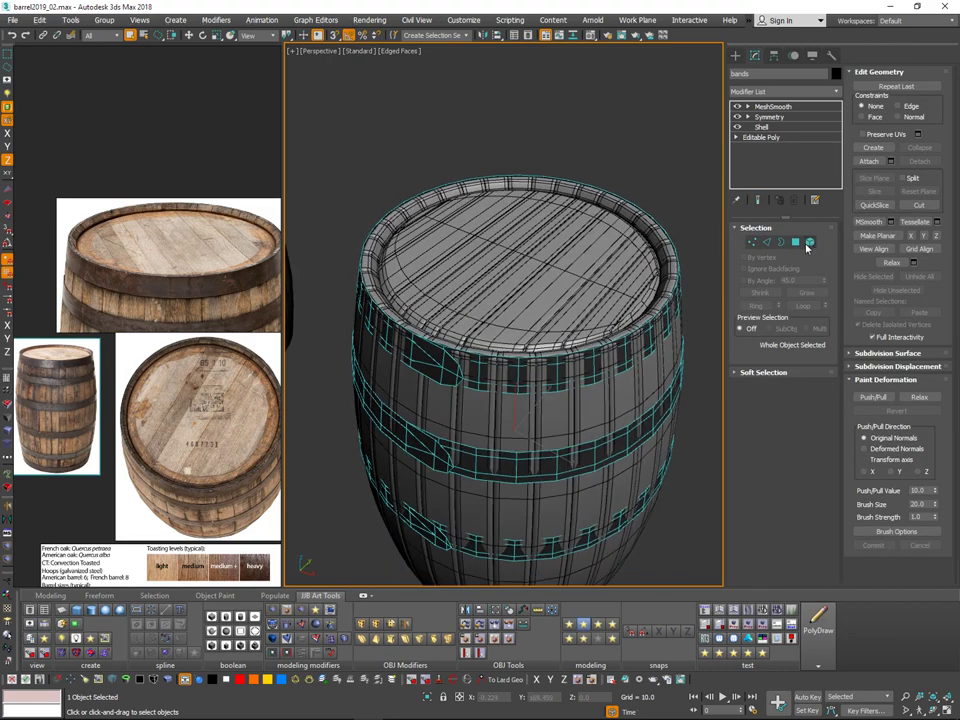
left_click(809, 244)
left_click(486, 363)
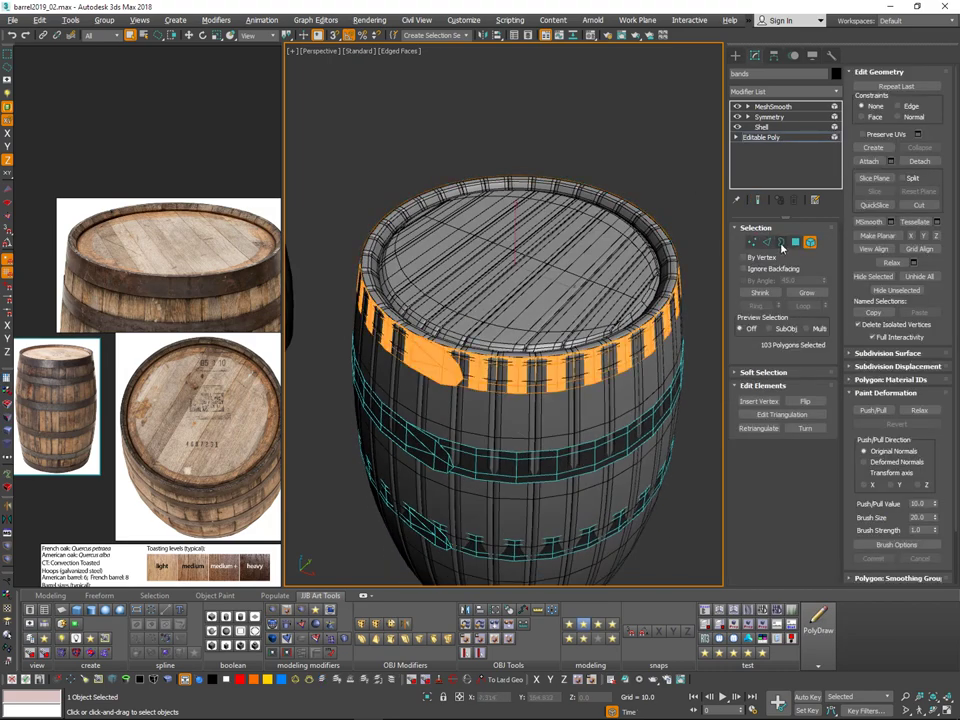
left_click(781, 245)
left_click(503, 345)
middle_click_drag(609, 369, 632, 372, "alt")
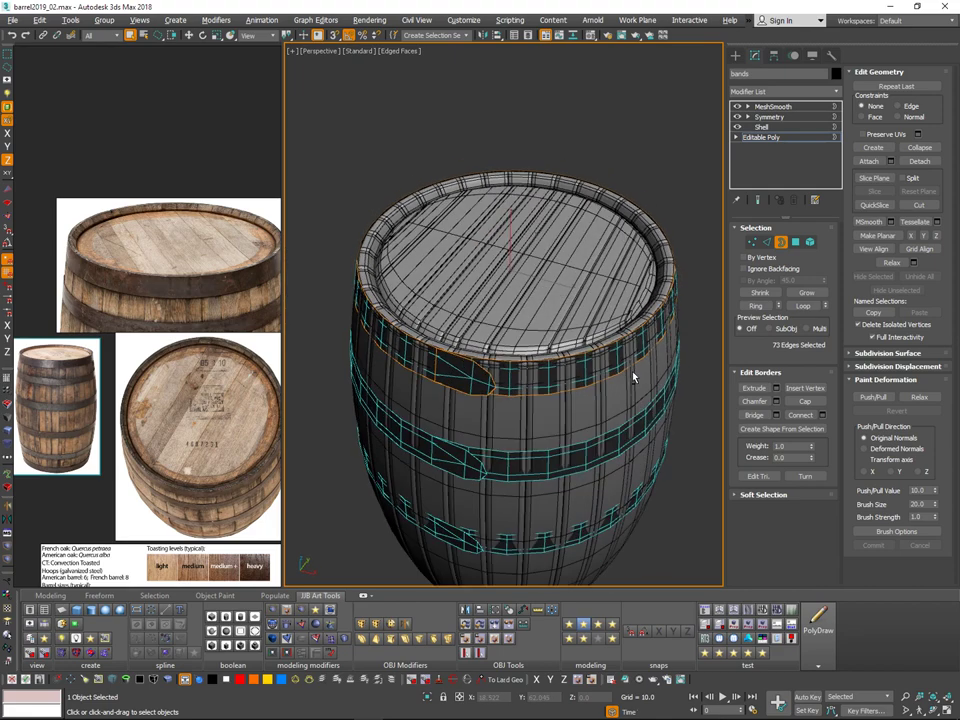
Step: Try to move the three vertical cross edges behind the top band's tapered tip along the Y axis, and undo it
left_click(768, 243)
scroll(500, 348, "up", 8)
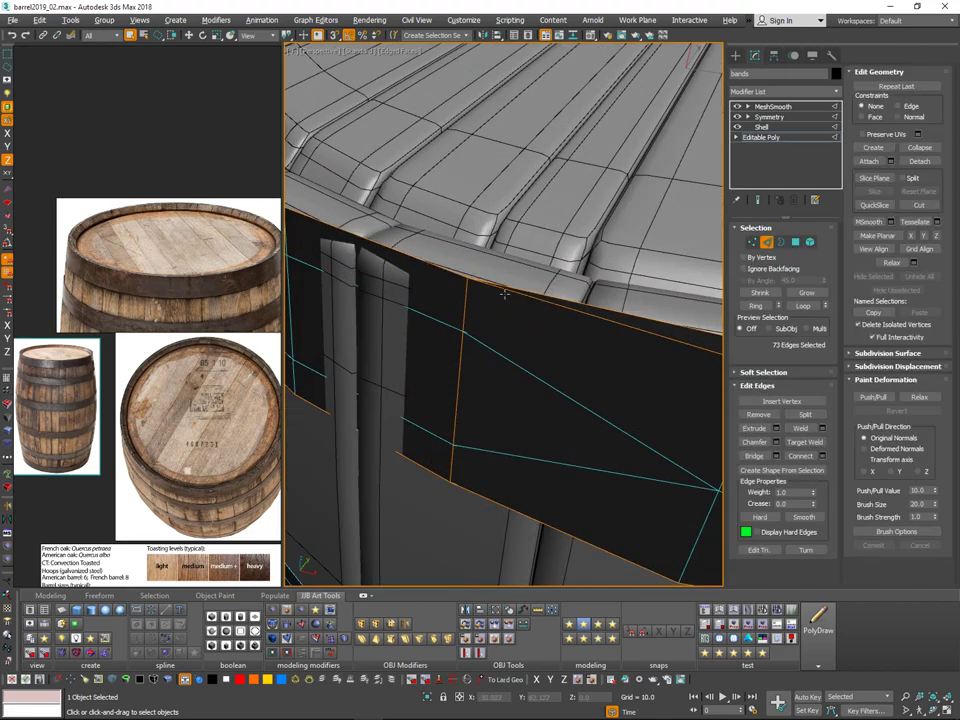
left_click(451, 464, "ctrl")
key("w")
middle_click_drag(506, 328, 512, 350, "alt")
left_click_drag(489, 289, 530, 276)
key("ctrl+z")
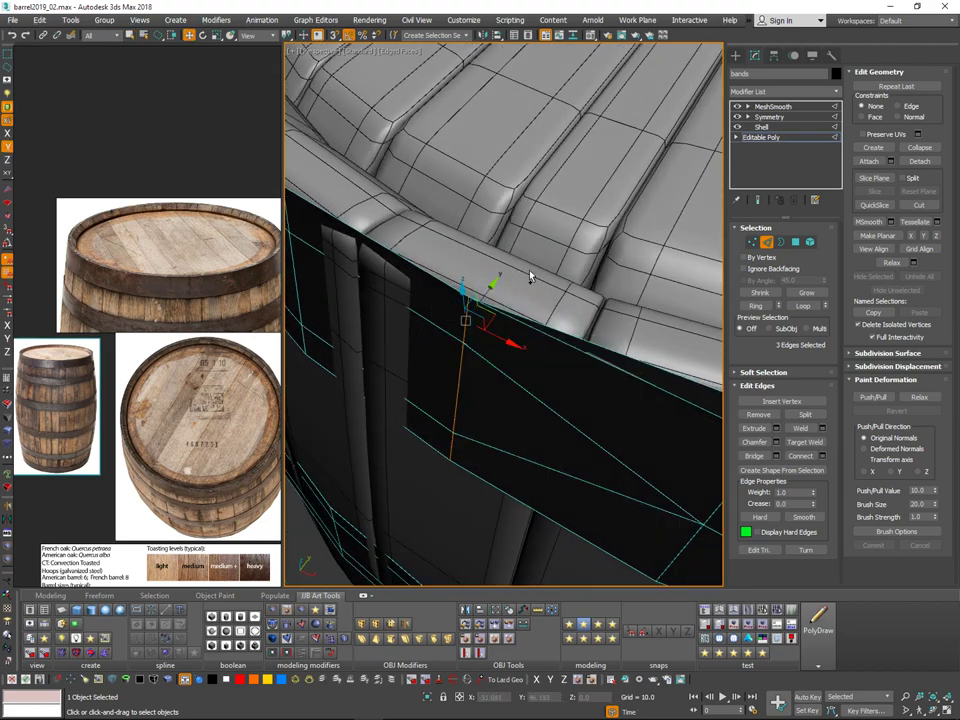
scroll(530, 276, "down", 5)
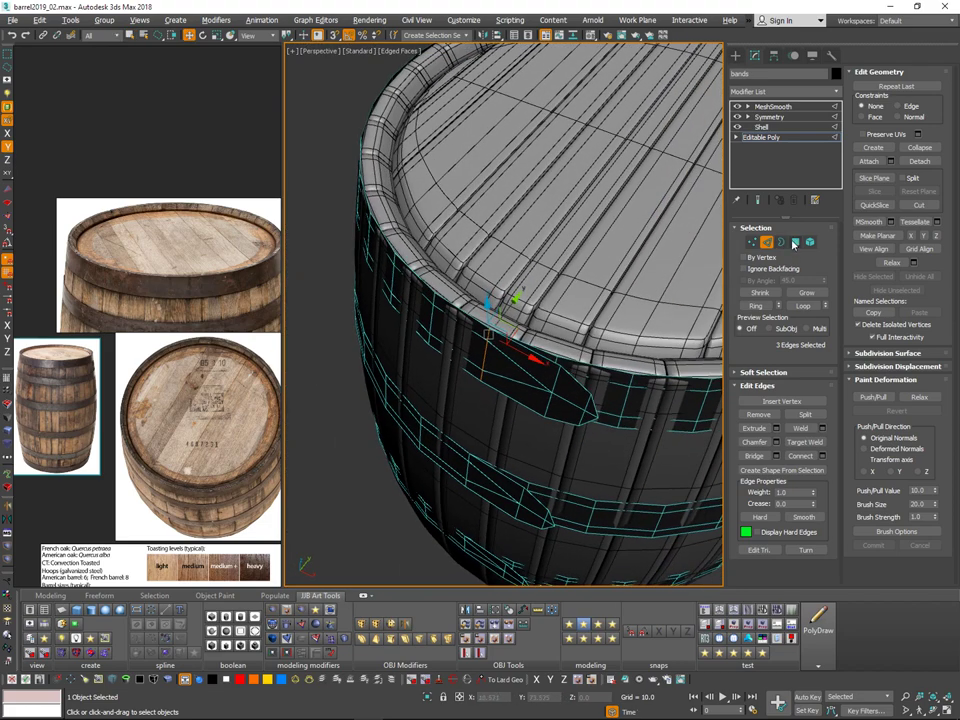
Step: Select only the three polygons of the top band's overlap directly behind its tapered tip, using wireframe display
left_click(795, 243)
key("q")
key("v")
key("w")
scroll(544, 384, "up", 5)
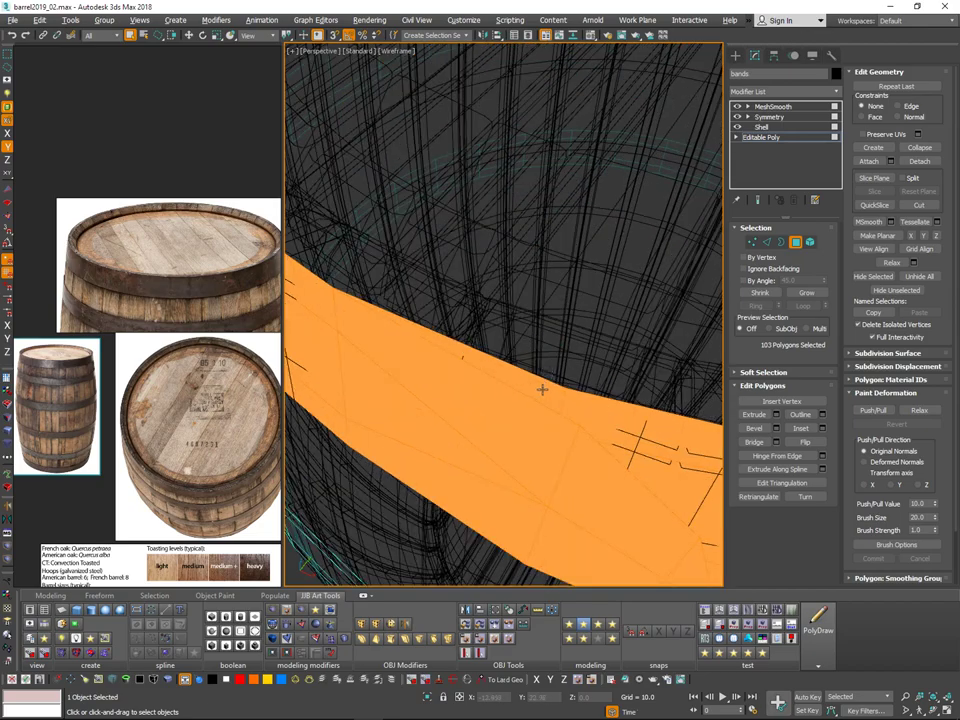
left_click(542, 389)
left_click(555, 418, "ctrl")
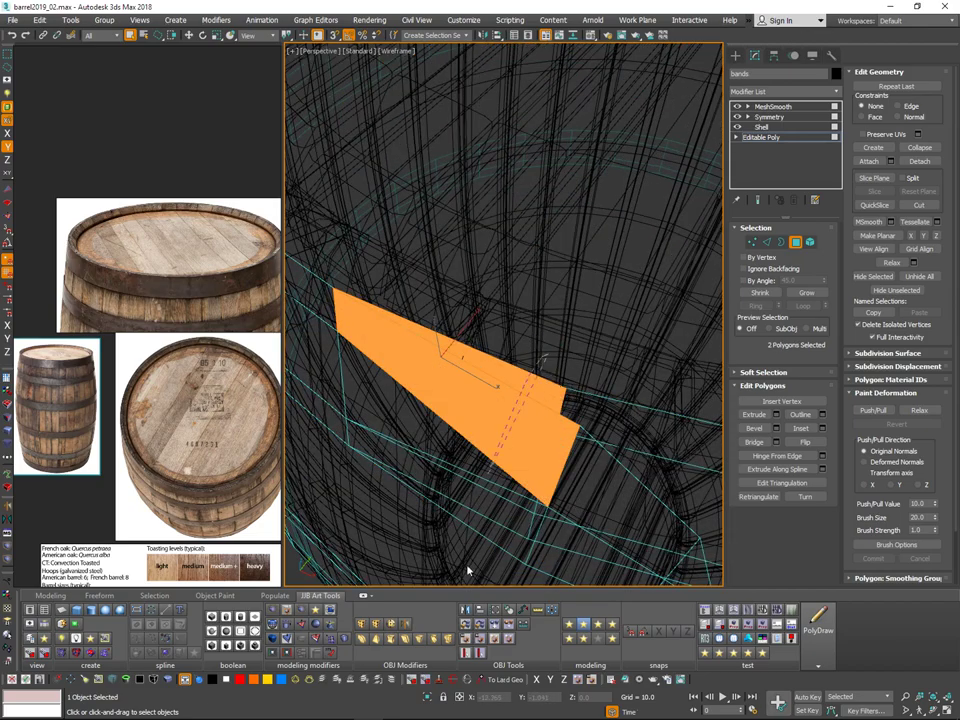
left_click(478, 508, "ctrl")
middle_click_drag(500, 465, 476, 238, "alt")
left_click(560, 385, "alt")
middle_click_drag(497, 438, 564, 434)
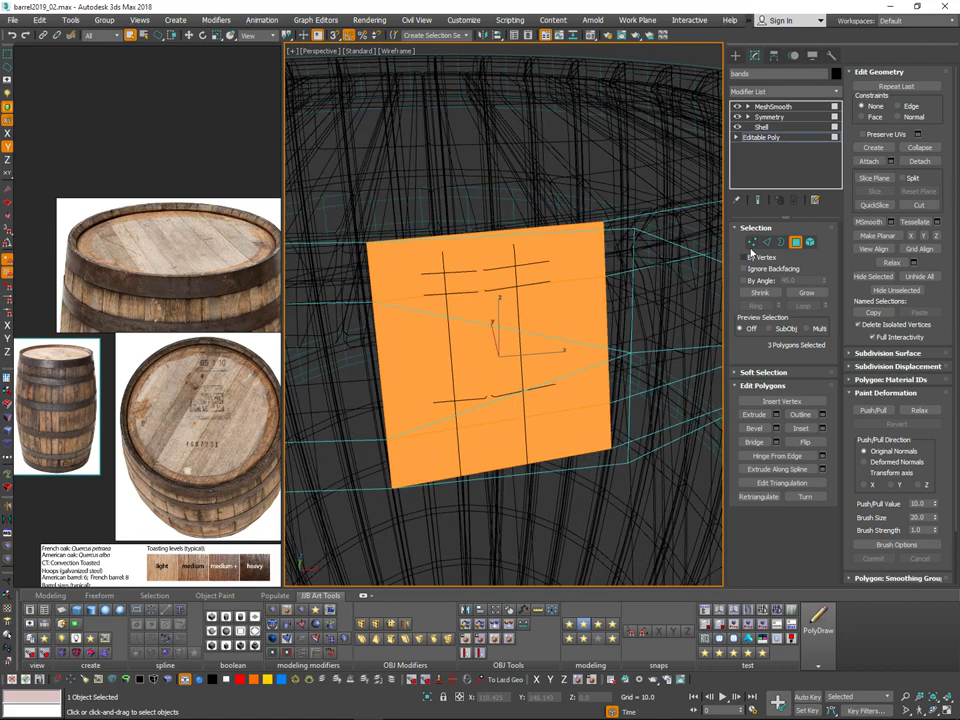
Step: Convert the polygon selection to vertices, keep only the four on the cross edge away from the tip, and restore shaded display
left_click(752, 243, "ctrl")
left_click_drag(664, 451, 618, 504, "alt")
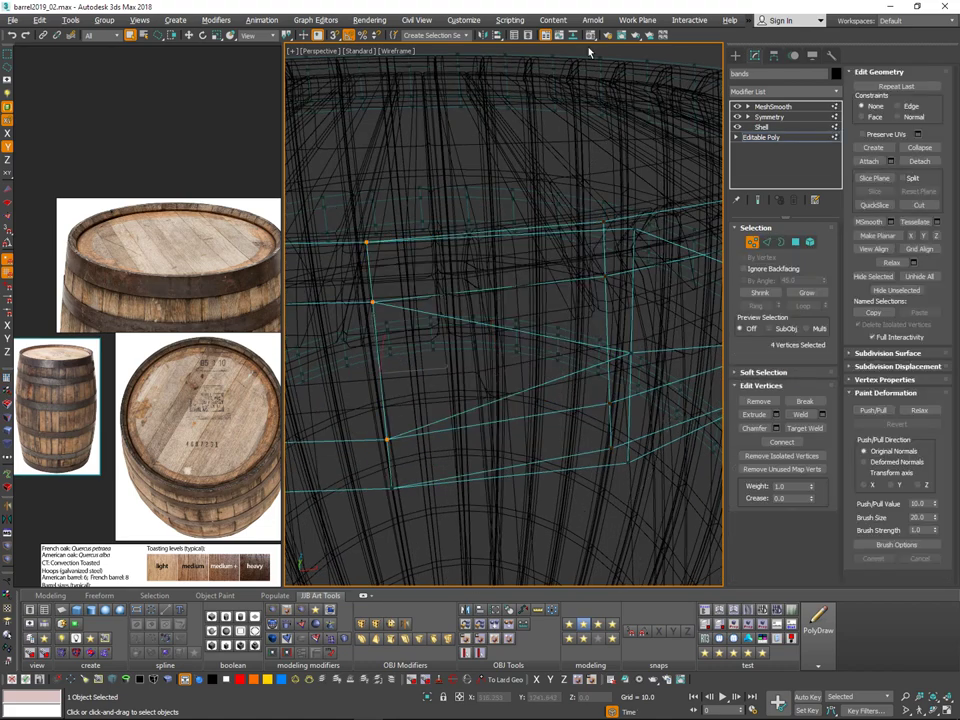
mouse_move(606, 54)
middle_mouse_down("alt")
mouse_move(608, 300)
mouse_move(612, 291)
mouse_move(471, 306)
mouse_move(501, 315)
middle_mouse_up("alt")
key("v")
key("w")
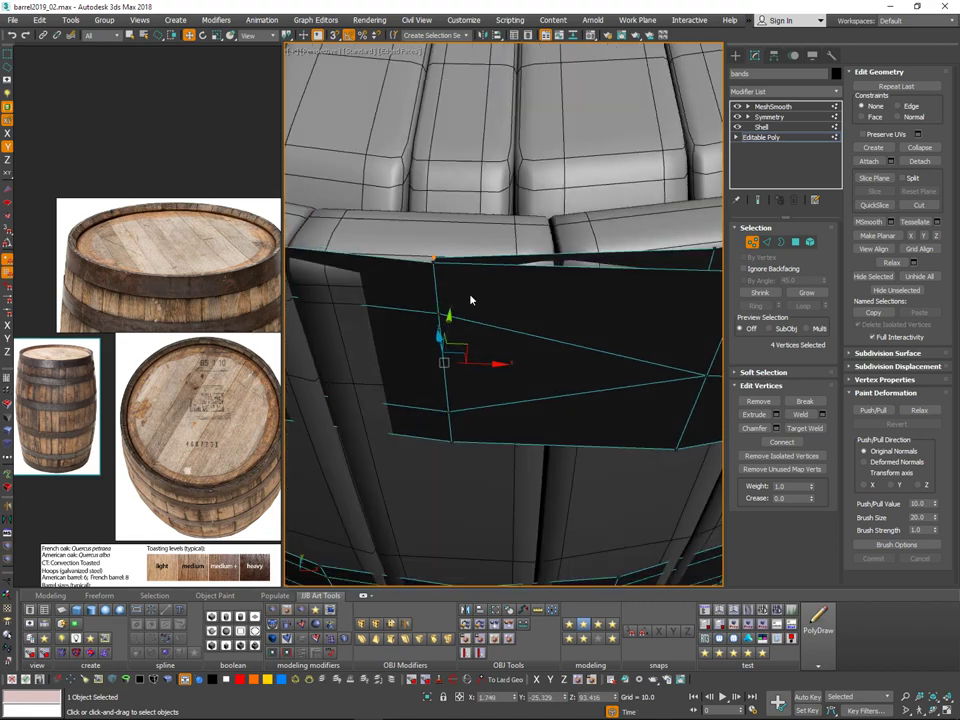
middle_click_drag(476, 268, 628, 380, "alt")
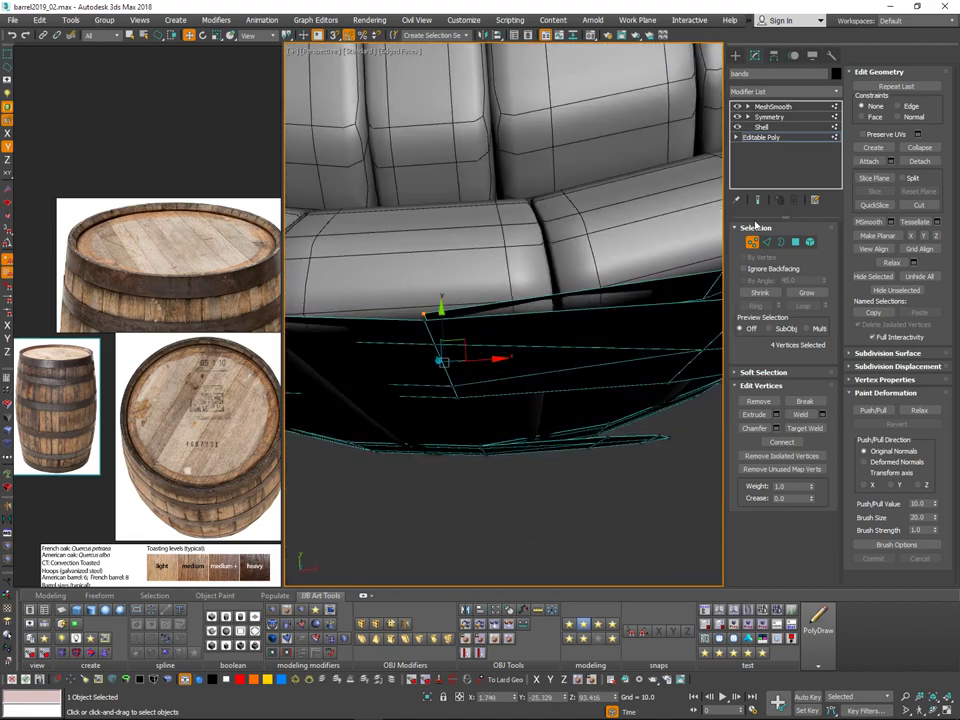
Step: Show the end result, leave the vertex level, and examine the smoothed band overlaps and the Shell parameters
left_click(758, 200)
scroll(650, 260, "down", 8)
mouse_move(650, 262)
middle_mouse_down("alt")
mouse_move(669, 222)
mouse_move(646, 213)
mouse_move(663, 174)
mouse_move(655, 276)
mouse_move(616, 310)
mouse_move(660, 263)
mouse_move(655, 275)
middle_mouse_up("alt")
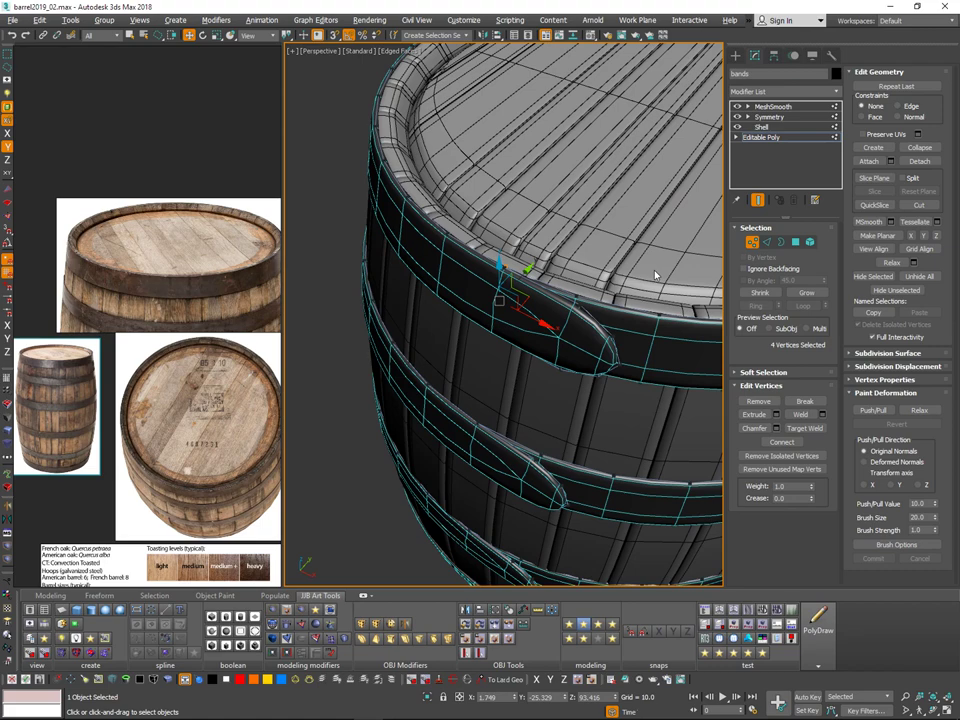
left_click(752, 244)
middle_click_drag(660, 254, 648, 231, "alt")
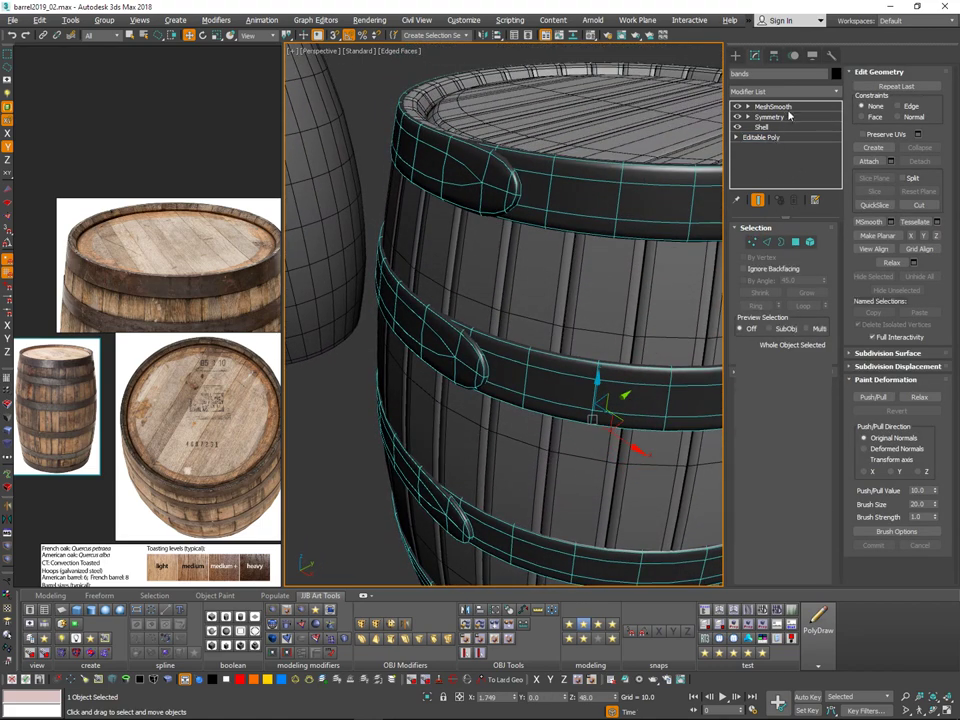
key("1")
left_click(775, 128)
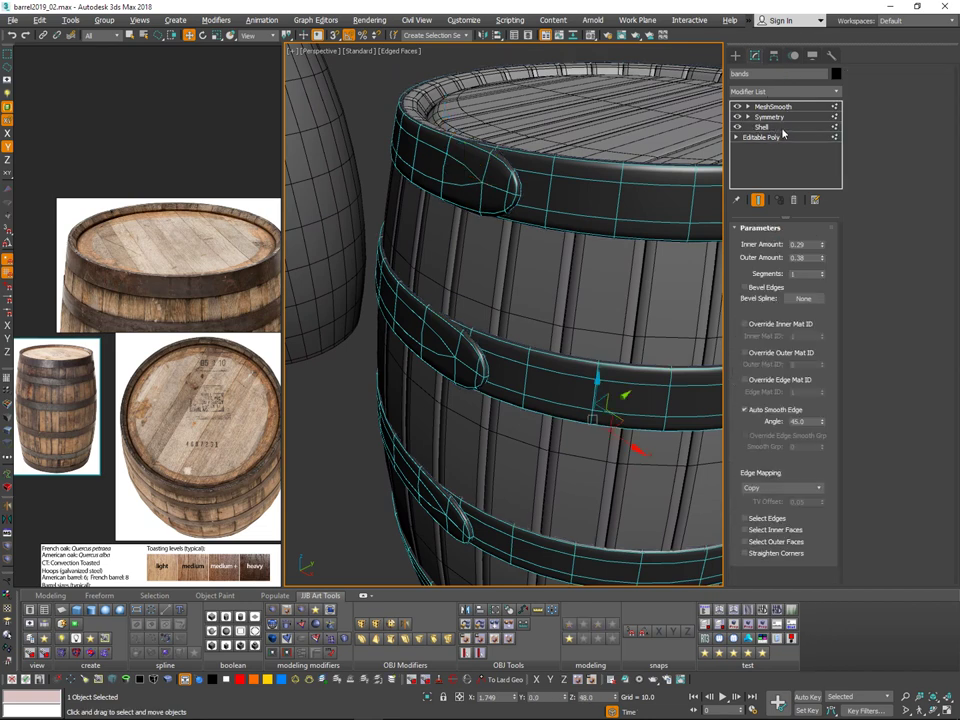
left_click(776, 138)
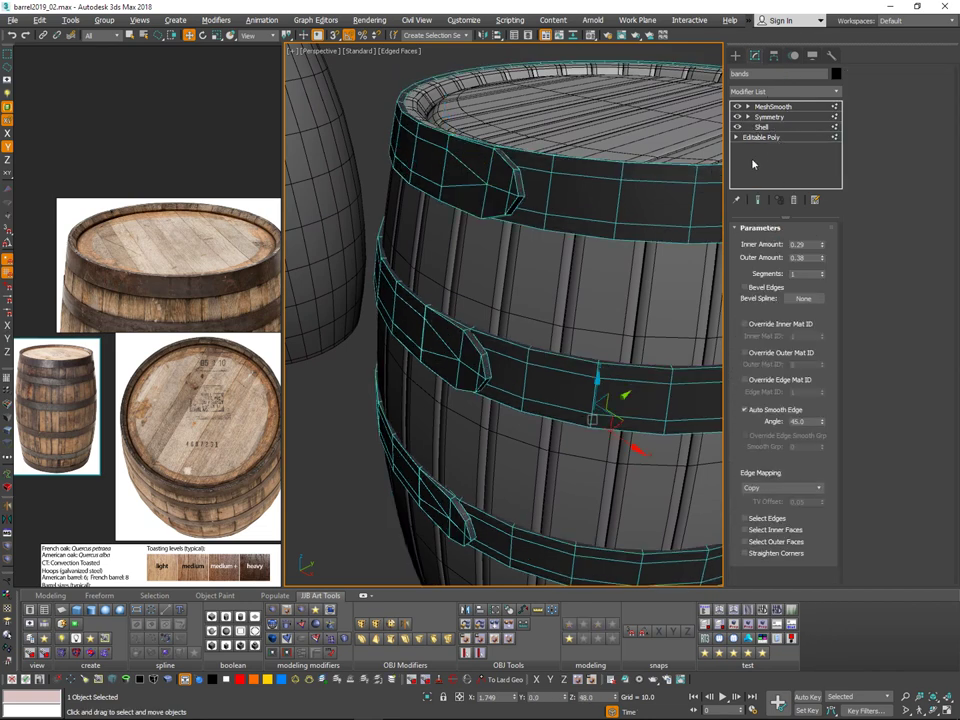
Step: Set the bands' Shell segments to 2 and deselect the bands
mouse_move(612, 250)
middle_mouse_down("alt")
mouse_move(602, 272)
mouse_move(617, 246)
middle_mouse_up("alt")
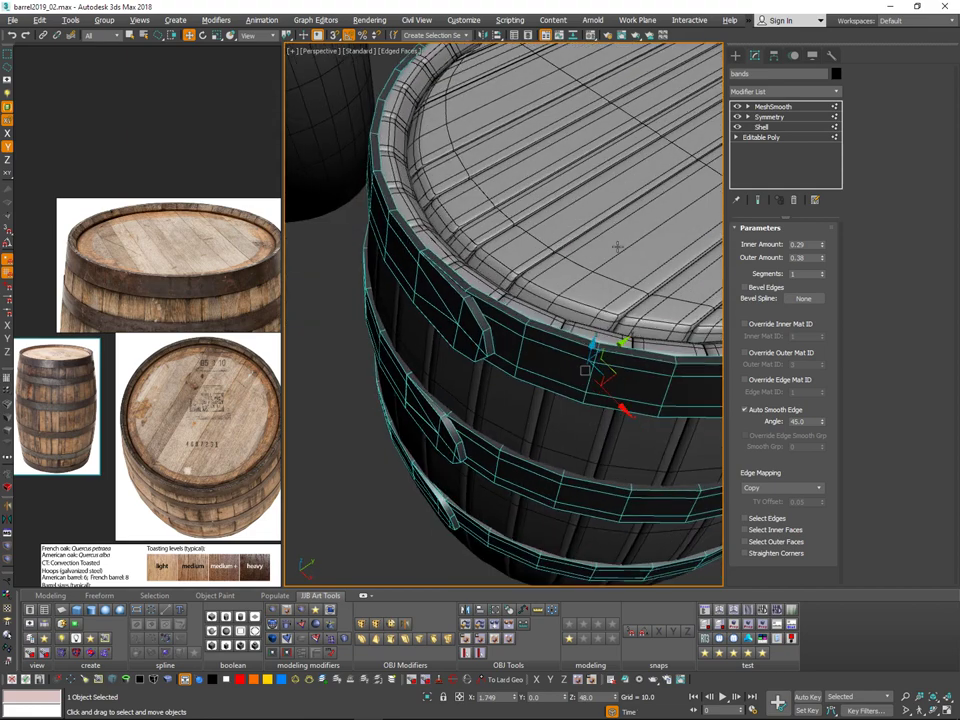
left_click_drag(822, 275, 822, 266)
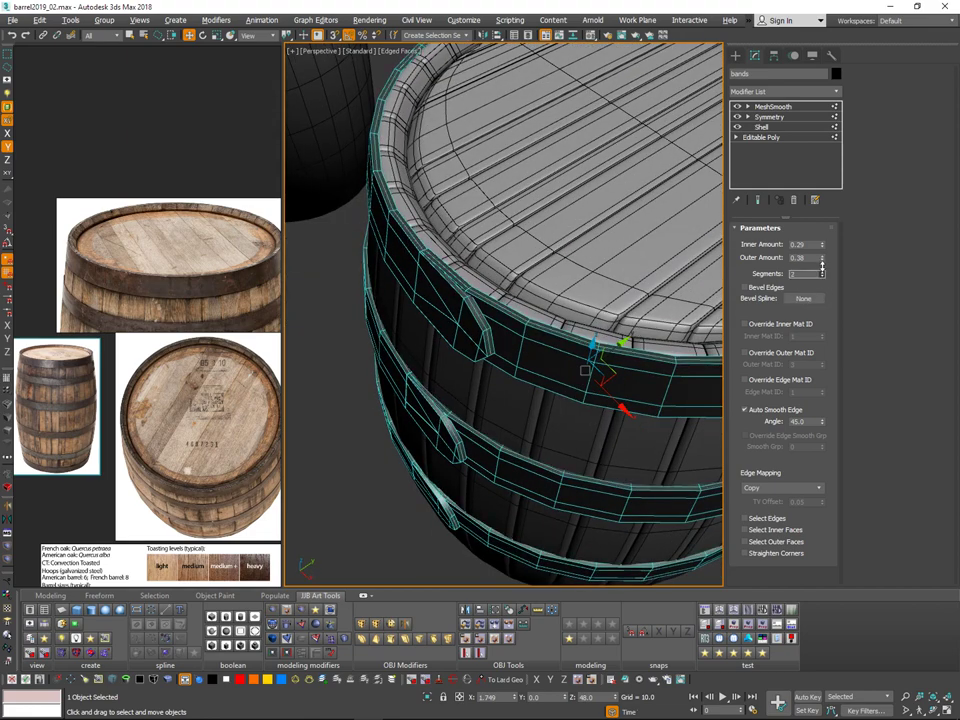
mouse_move(531, 398)
middle_mouse_down("alt")
mouse_move(512, 403)
mouse_move(540, 420)
middle_mouse_up("alt")
left_click(405, 496)
scroll(464, 408, "down", 5)
middle_click_drag(565, 360, 549, 354, "alt")
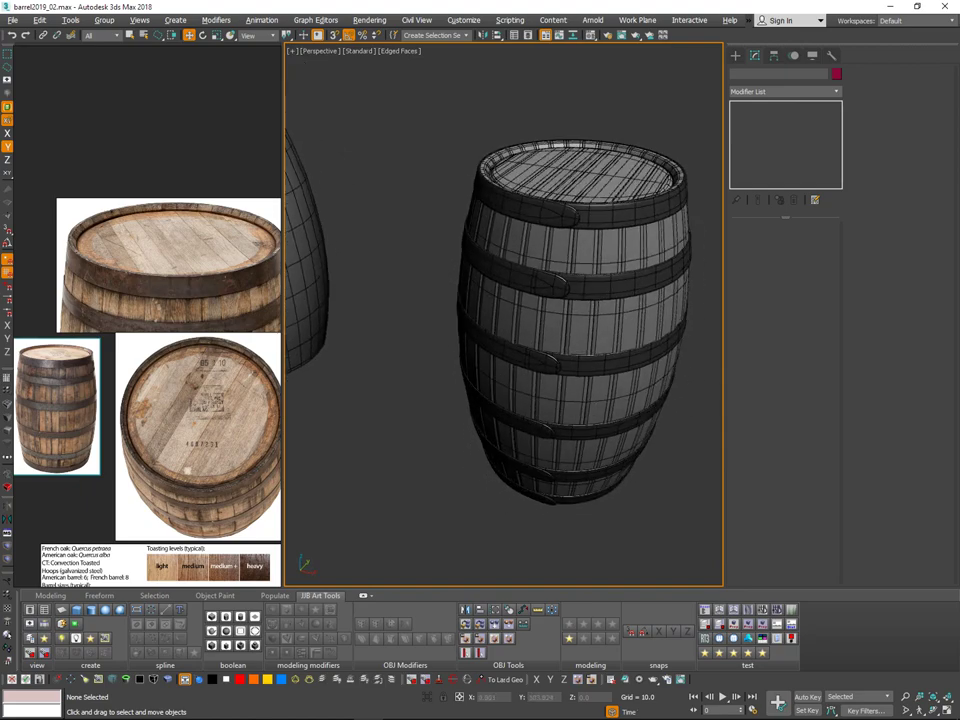
Step: Try 3 Shell segments on the bands, return the count to 2, and check the barrel in wireframe display
scroll(609, 297, "up", 4)
middle_click_drag(609, 297, 592, 286, "alt")
scroll(475, 288, "up", 4)
left_click(440, 291)
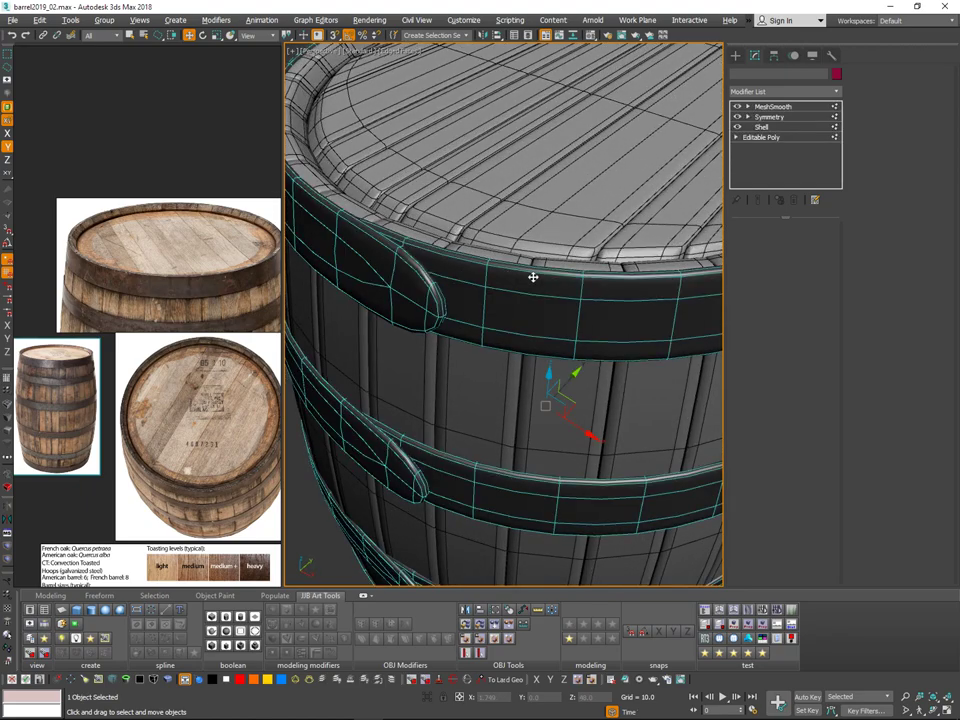
middle_click_drag(655, 318, 611, 285, "alt")
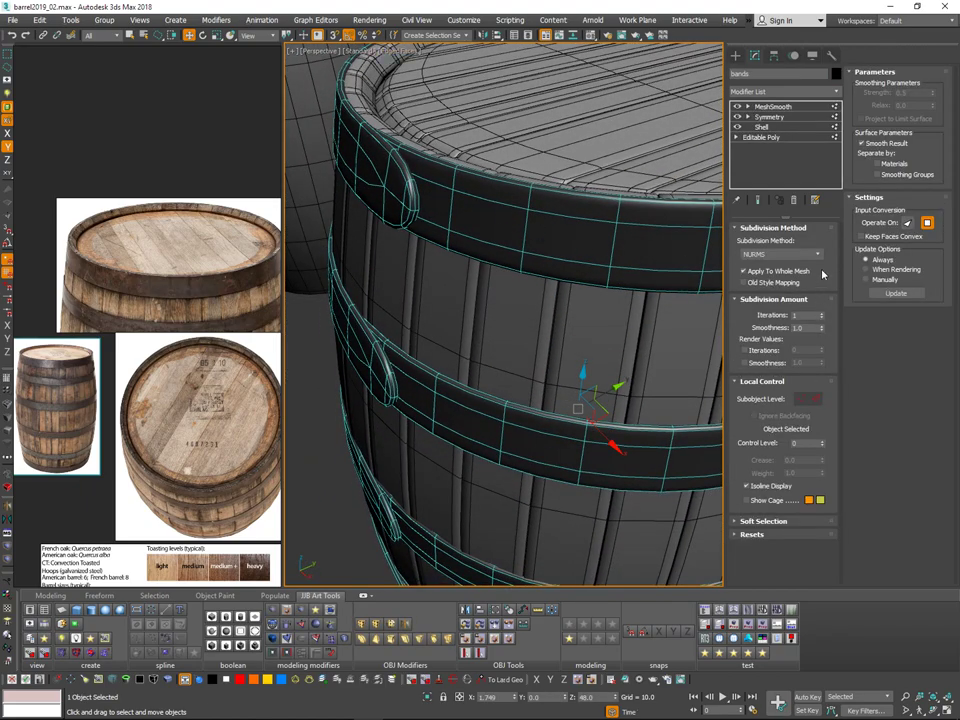
left_click(780, 129)
left_click_drag(822, 276, 813, 321)
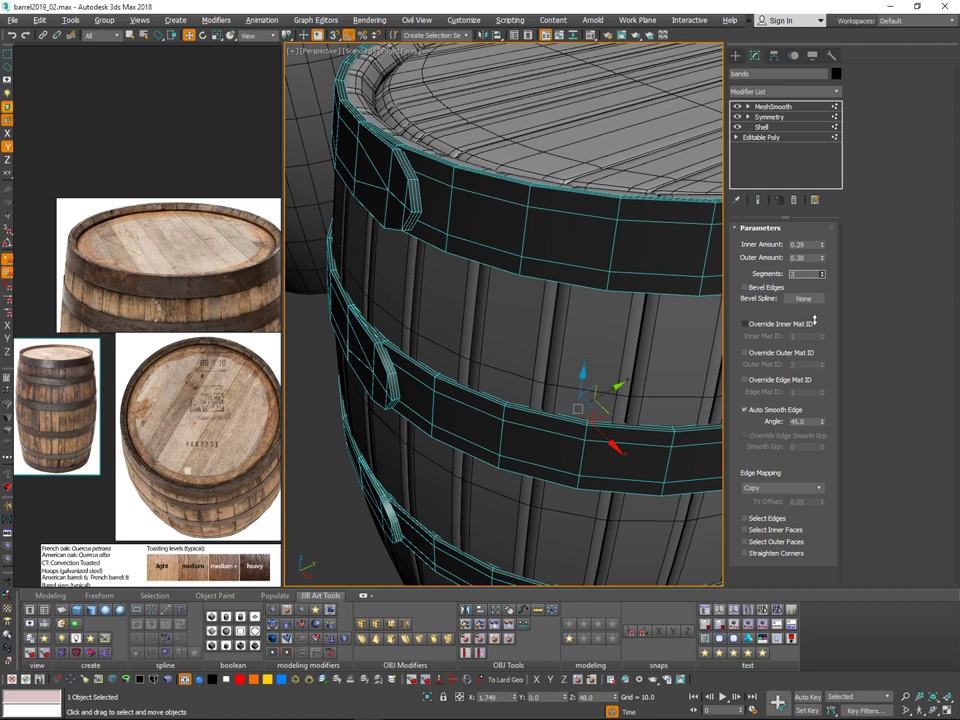
left_click_drag(815, 320, 815, 323)
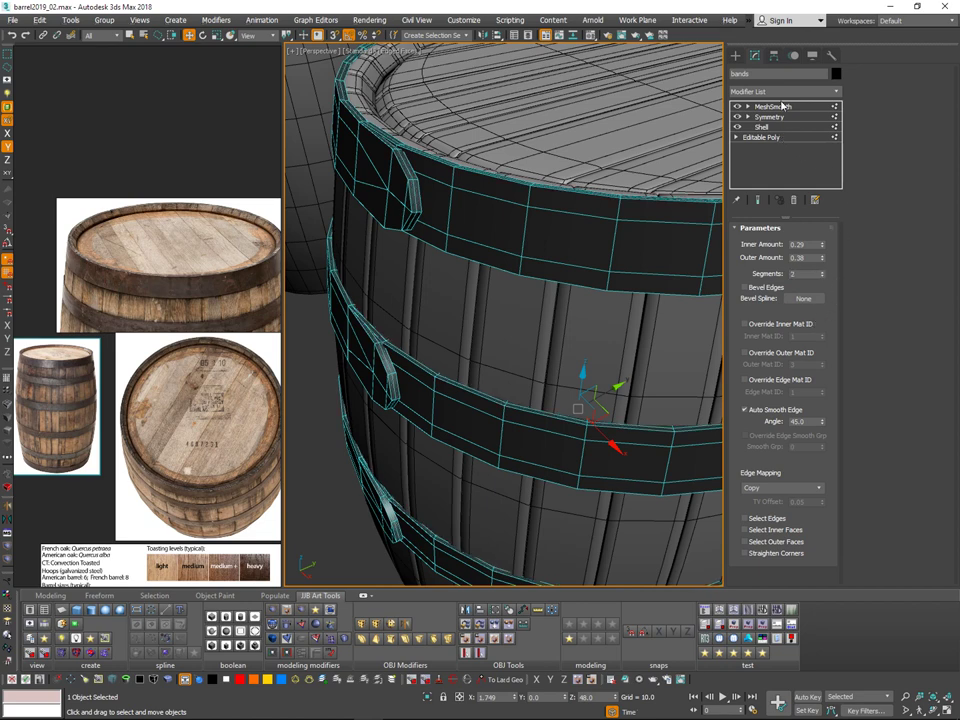
left_click(346, 493)
scroll(600, 343, "down", 6)
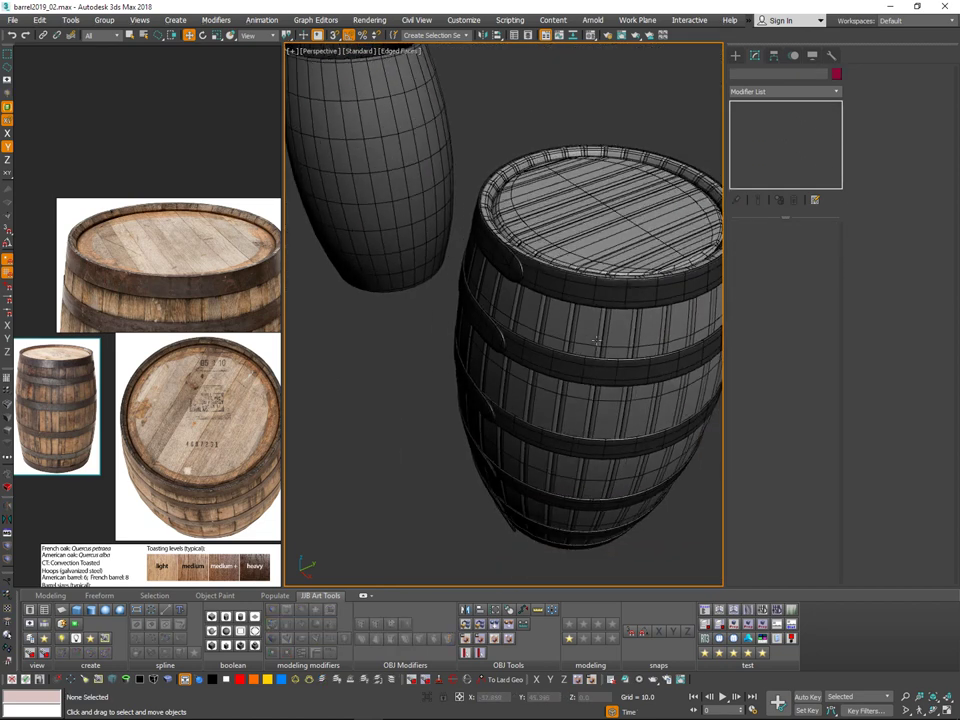
key("F3")
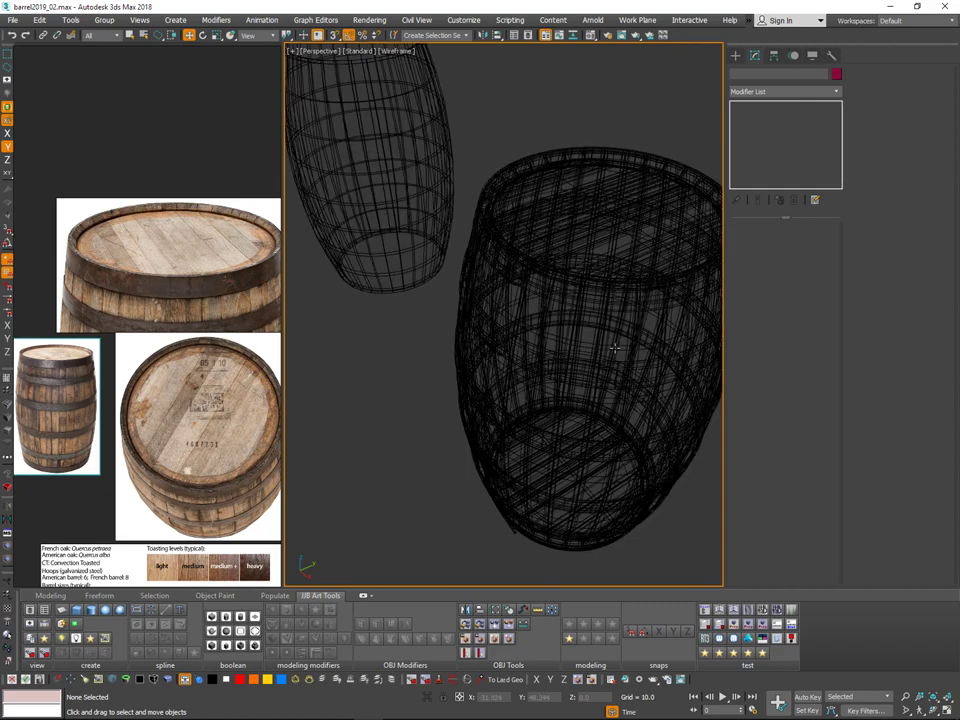
key("F3")
Step: Reselect the bands and raise the Shell's Outer Amount to 0.444
mouse_move(627, 284)
middle_mouse_down("alt")
mouse_move(652, 278)
mouse_move(680, 193)
mouse_move(716, 272)
mouse_move(735, 272)
mouse_move(650, 266)
middle_mouse_up("alt")
scroll(634, 262, "up", 3)
key("q")
left_click(634, 261)
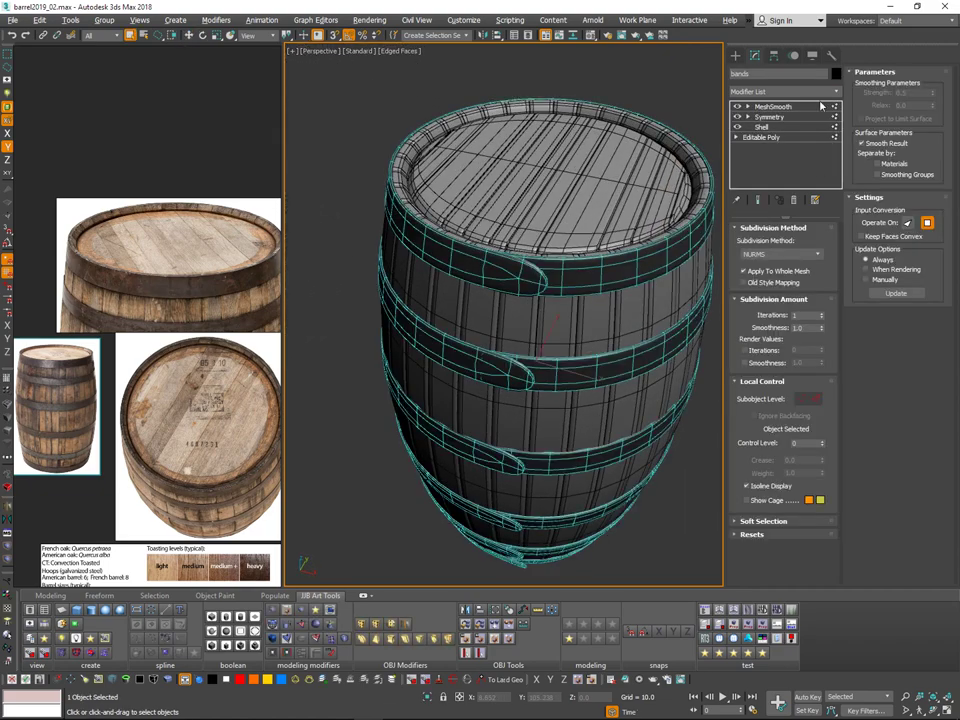
left_click(815, 127)
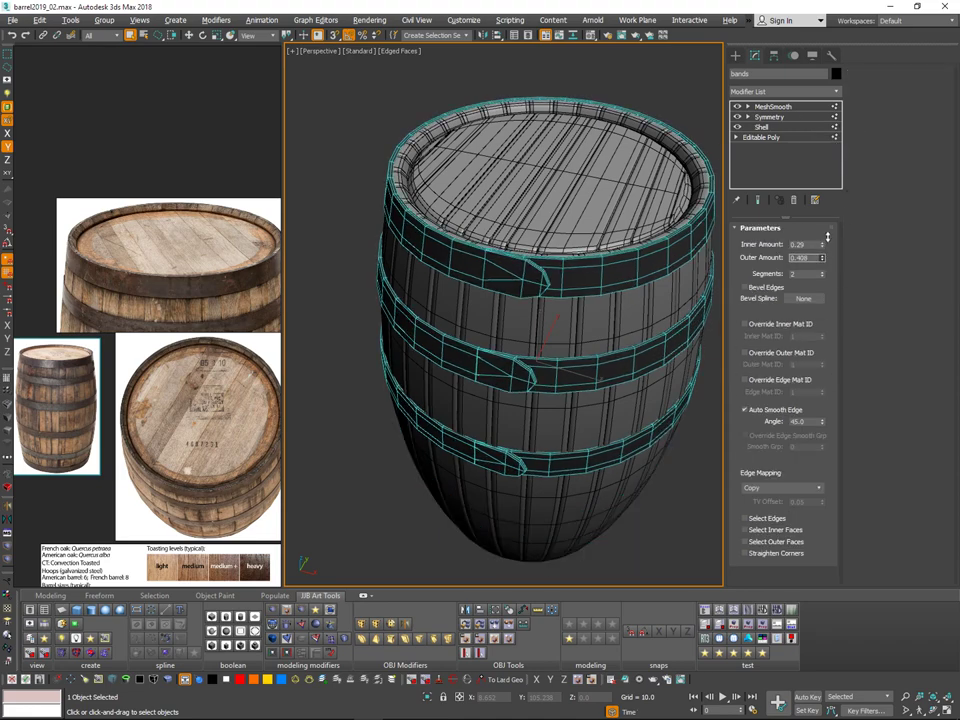
left_click_drag(827, 237, 836, 209)
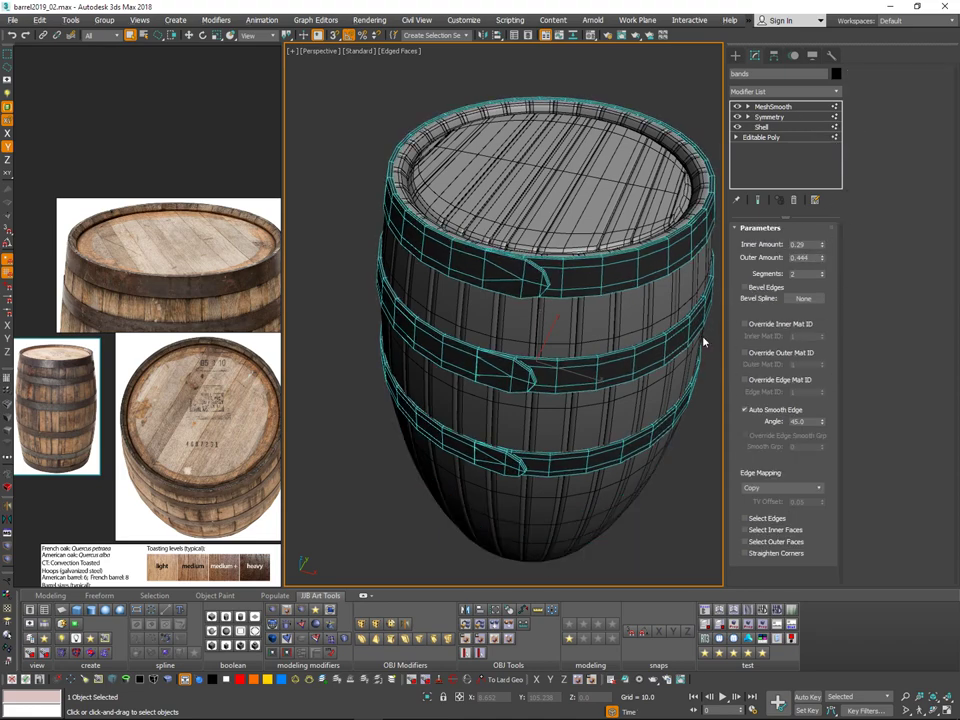
Step: Hide the edge display and examine the smoothed bands and their overlaps on the whole barrel
left_click(690, 487)
mouse_move(690, 487)
middle_mouse_down("alt")
mouse_move(662, 465)
mouse_move(681, 402)
mouse_move(651, 351)
mouse_move(604, 407)
mouse_move(658, 439)
mouse_move(645, 345)
mouse_move(679, 375)
mouse_move(709, 345)
mouse_move(718, 364)
mouse_move(686, 384)
middle_mouse_up("alt")
scroll(660, 458, "down", 3)
key("F4")
scroll(645, 345, "down", 3)
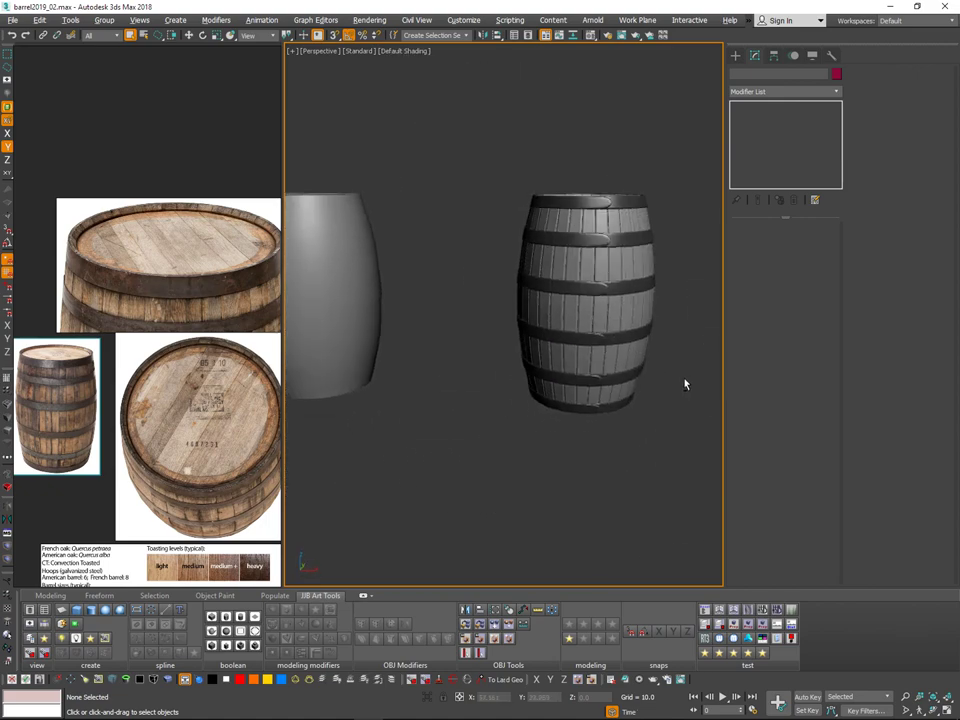
left_click(658, 243)
key("z")
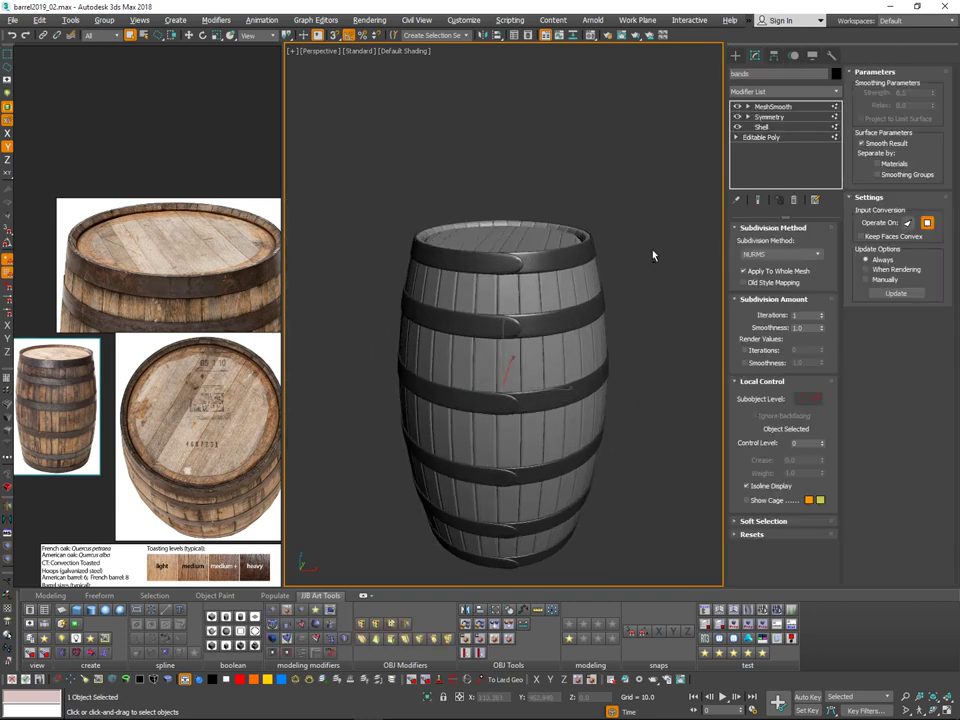
middle_click_drag(653, 251, 647, 262, "alt")
left_click(672, 247)
Step: Create a standard sphere with AutoGrid on the top band's overlapping end, with a radius of about 0.9 and 16 segments
left_click(737, 57)
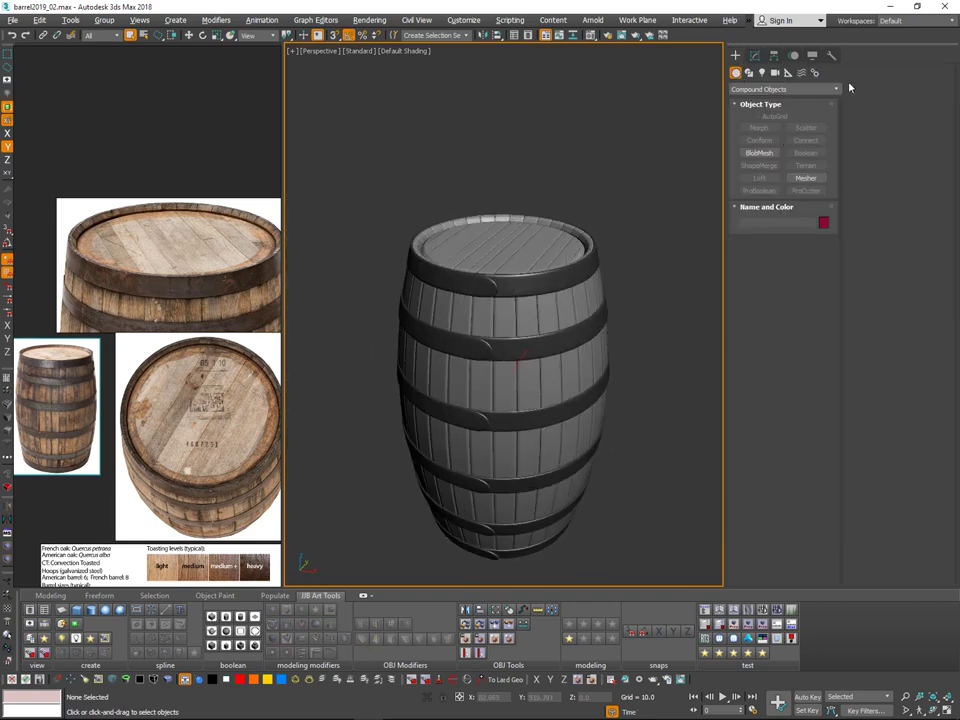
left_click(757, 54)
left_click(737, 56)
left_click(775, 89)
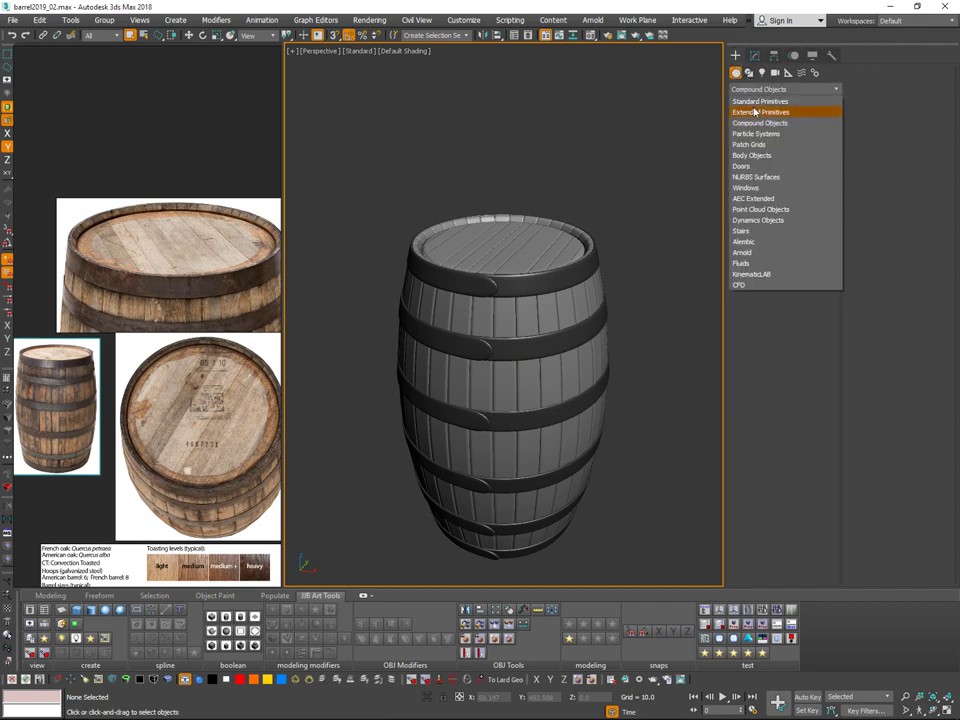
left_click(765, 108)
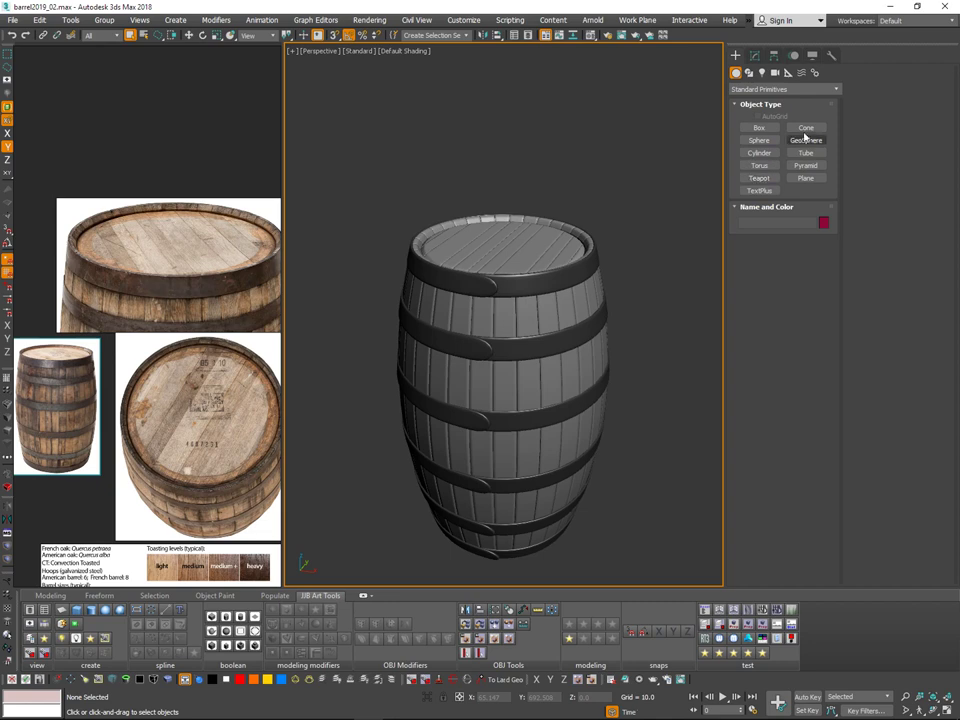
left_click(768, 142)
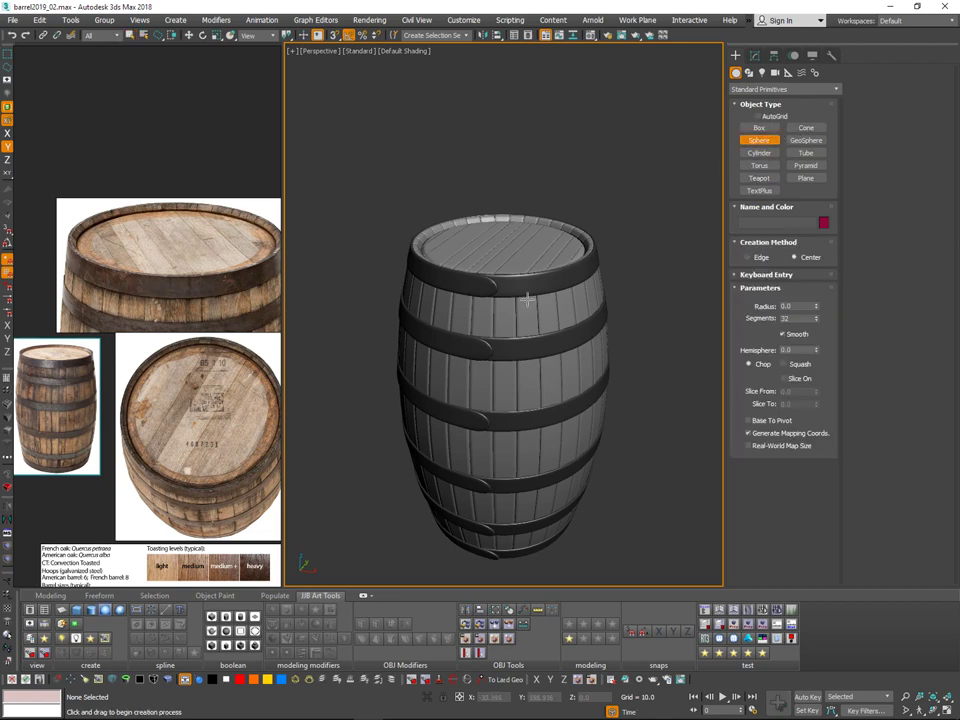
middle_click_drag(527, 298, 545, 283, "alt")
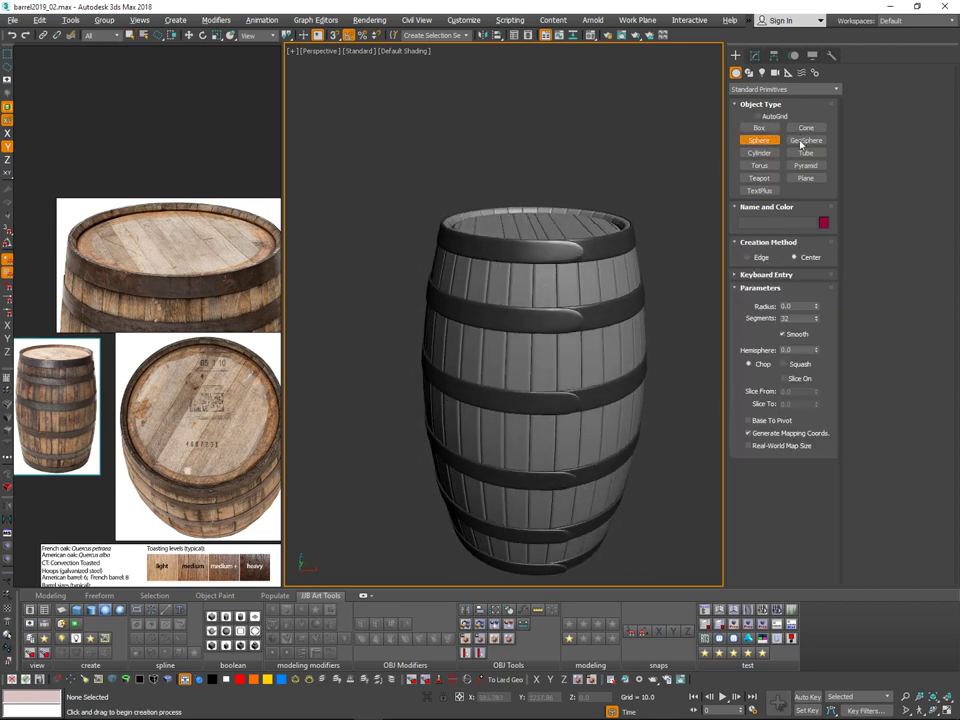
scroll(601, 266, "up", 6)
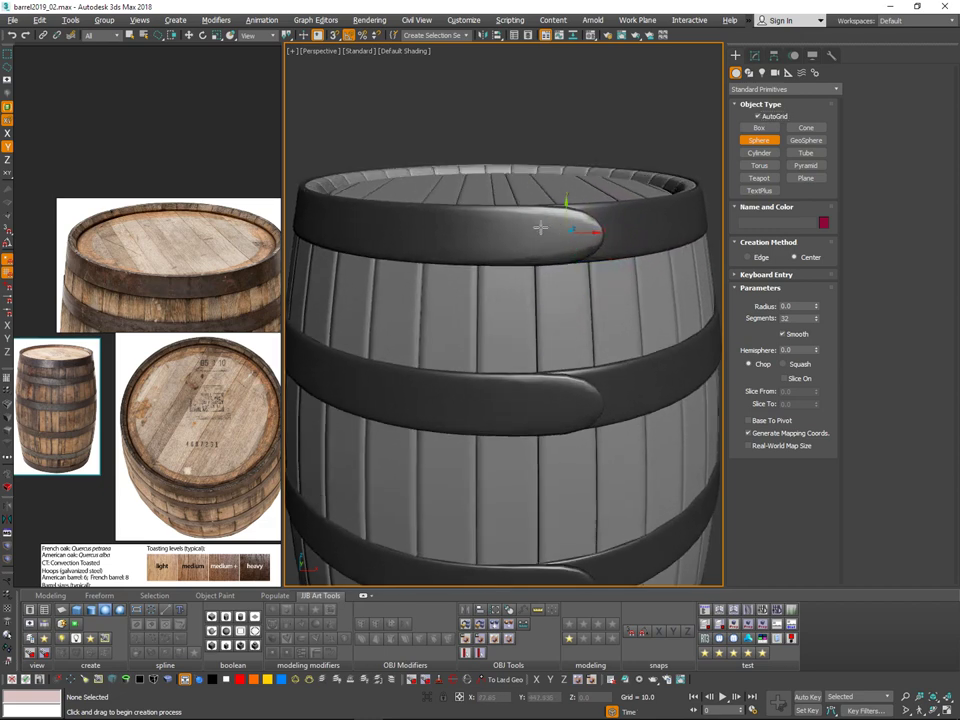
left_click_drag(522, 236, 530, 238)
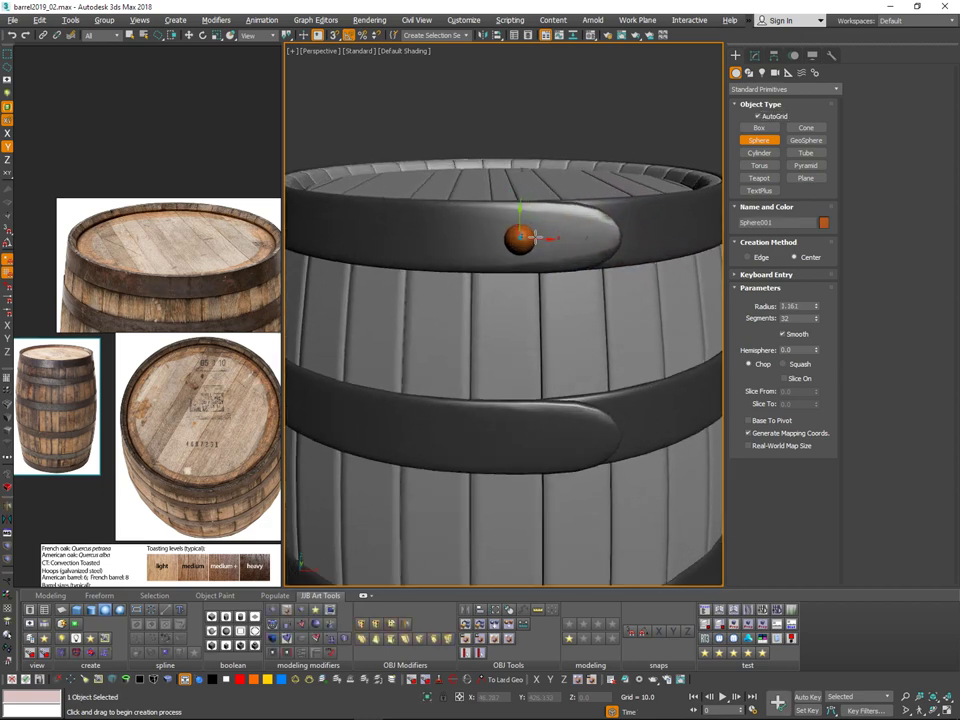
key("Delete")
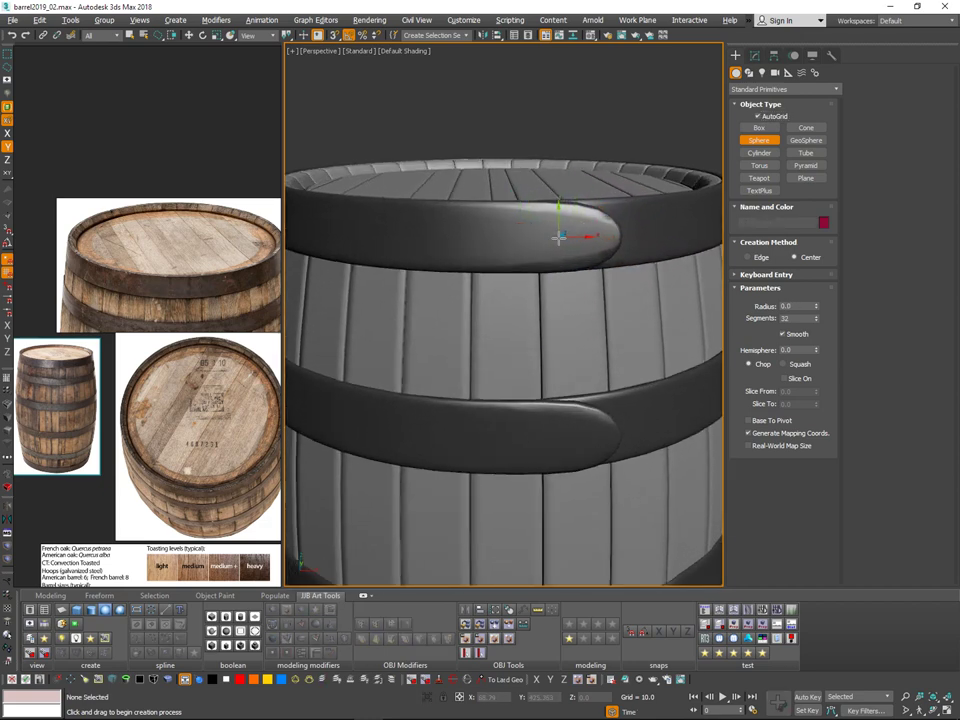
left_click_drag(561, 237, 563, 237)
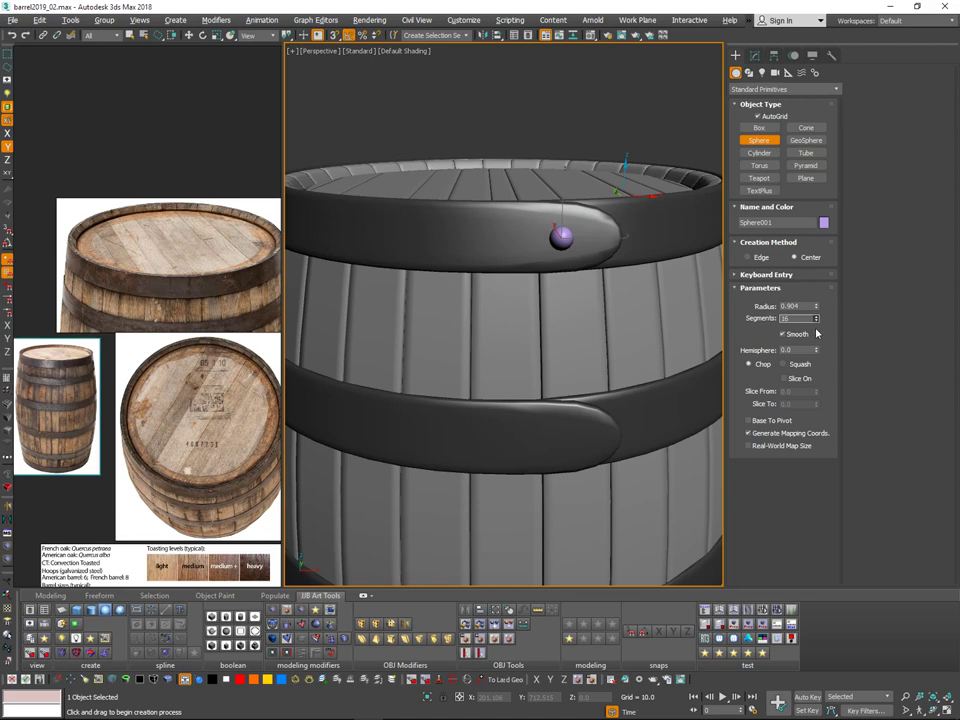
Step: Show edged faces, switch to local coordinates, and flatten the sphere along its local Z axis into a rivet head
key("F4")
middle_click_drag(622, 294, 503, 342, "alt")
right_click(573, 265)
middle_click_drag(573, 265, 582, 273, "alt")
right_click(581, 272, "alt")
middle_click_drag(568, 315, 520, 272)
right_click(586, 309, "shift")
left_click(612, 330)
scroll(604, 265, "up", 4)
key("w")
key("r")
left_click_drag(478, 269, 492, 278)
middle_click_drag(561, 255, 692, 285, "alt")
scroll(692, 290, "down", 4)
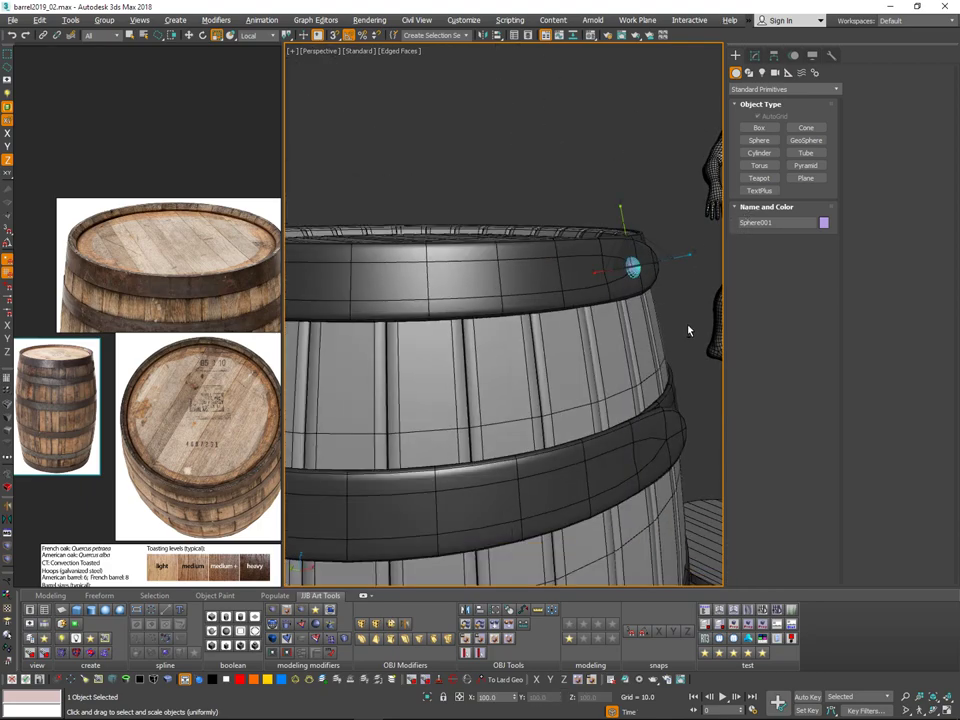
Step: Duplicate the flattened rivet along its local X axis as one copy, farther from the top band's rounded tip
middle_click_drag(688, 331, 690, 384, "alt")
key("w")
middle_click_drag(678, 304, 591, 311, "alt")
scroll(612, 285, "up", 4)
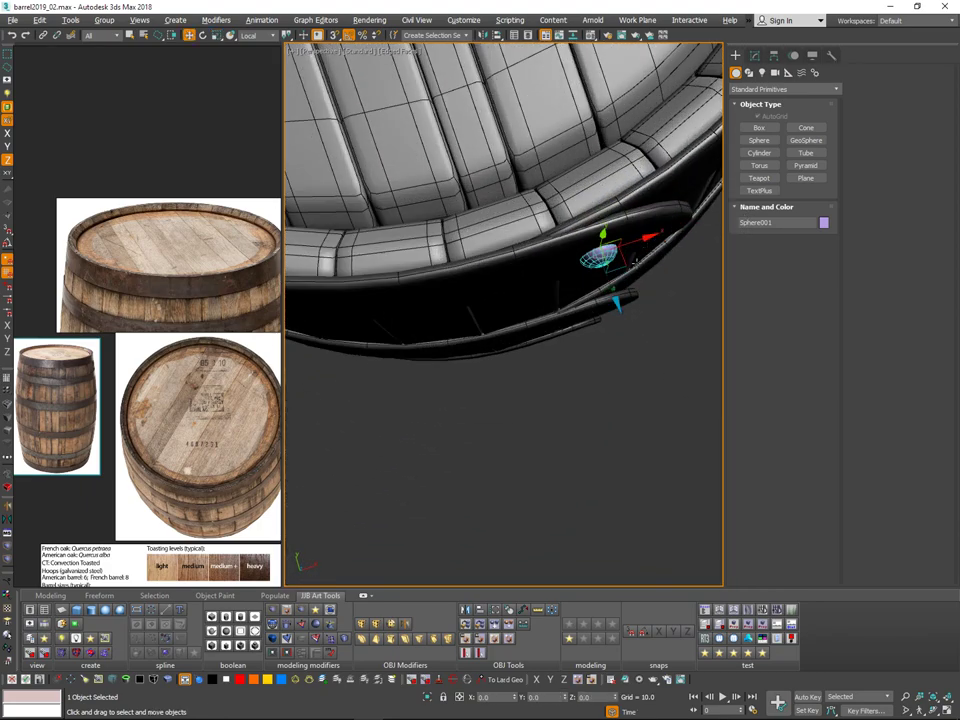
left_click_drag(645, 237, 585, 277, "shift")
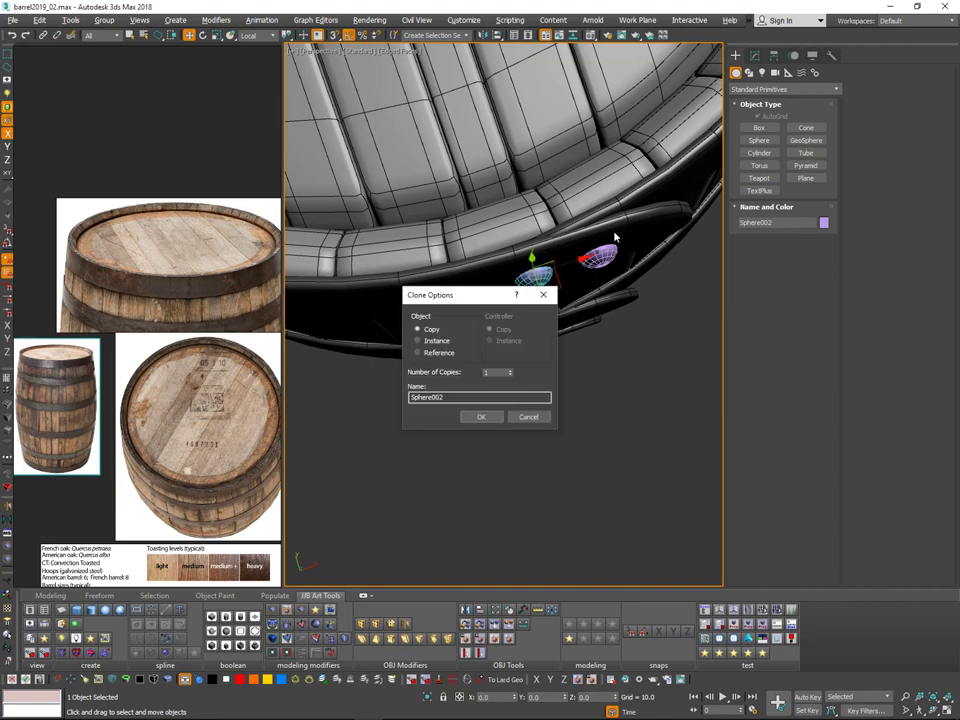
left_click(483, 418)
mouse_move(585, 336)
middle_mouse_down("alt")
mouse_move(594, 191)
mouse_move(608, 207)
middle_mouse_up("alt")
scroll(531, 244, "down", 5)
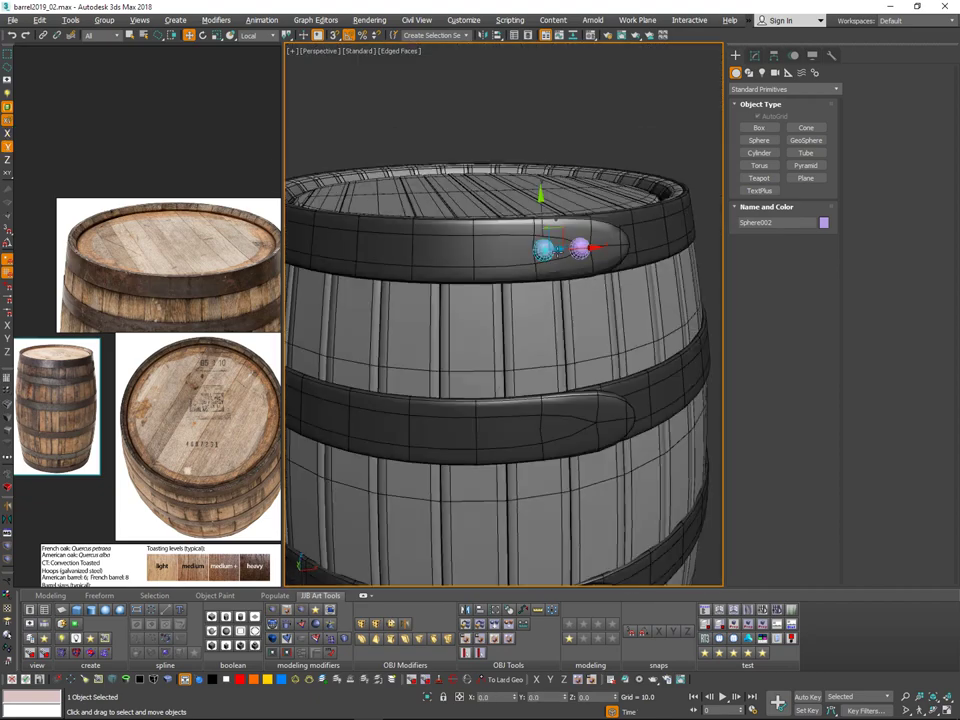
middle_click_drag(560, 247, 604, 268, "alt")
Step: Apply the dark metal material to both rivets and hide the edge display
key("m")
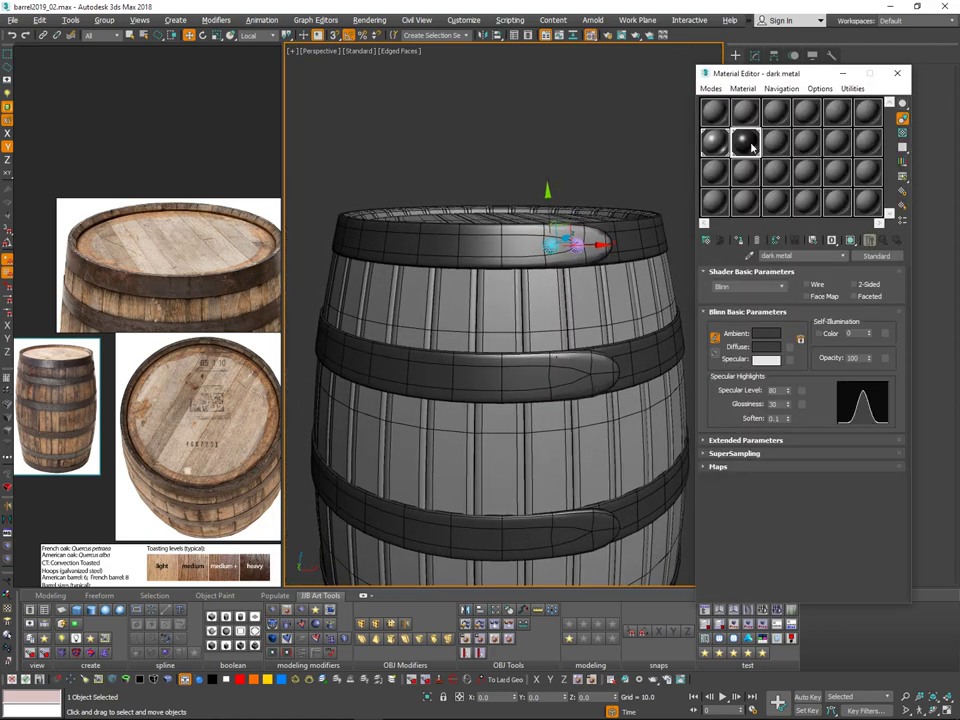
middle_click_drag(664, 223, 652, 220)
left_click(598, 160)
key("q")
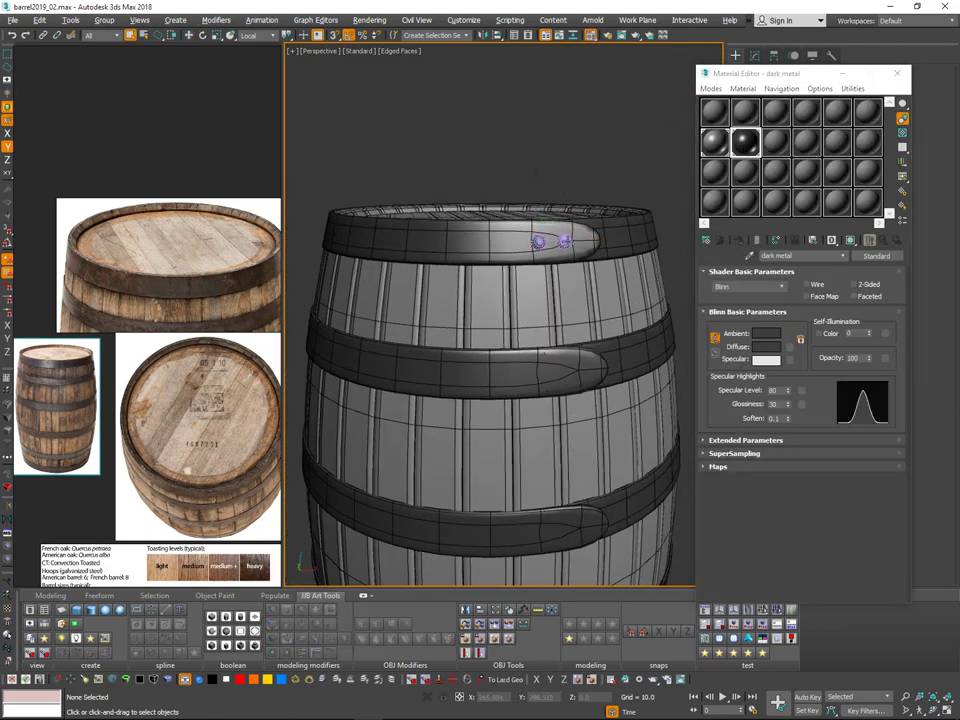
left_click(566, 243)
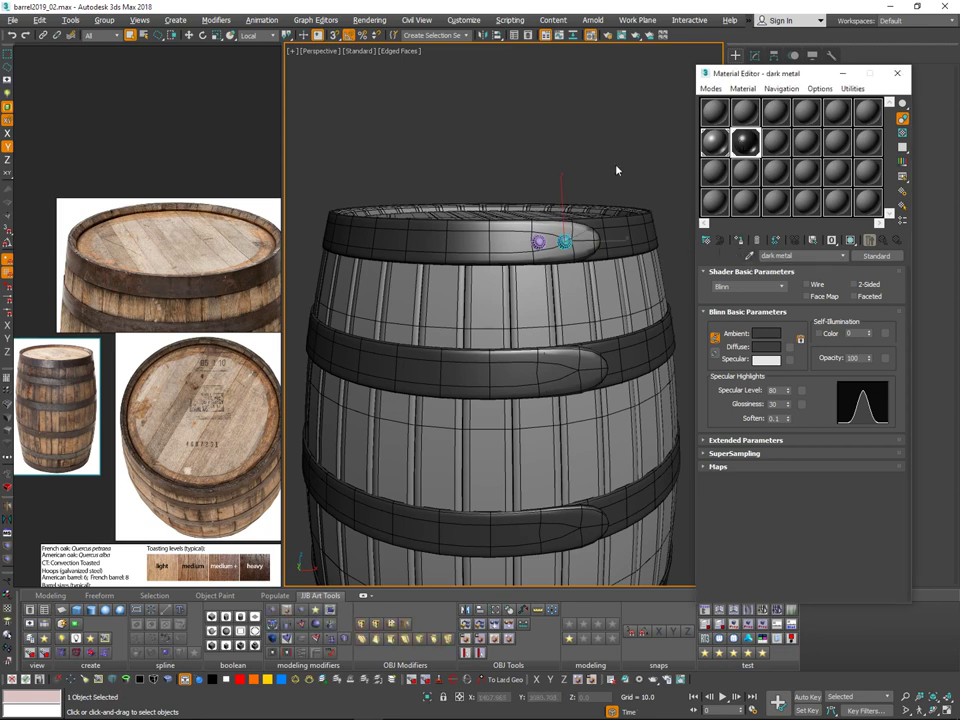
left_click(617, 170)
left_click(897, 73)
middle_click_drag(621, 166, 628, 190)
key("F4")
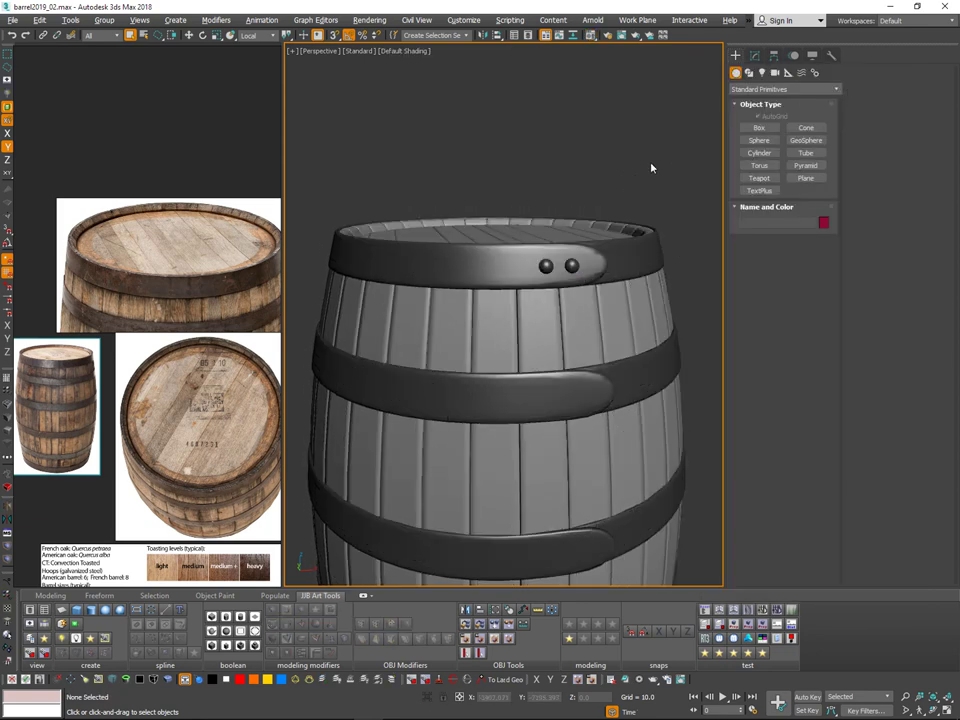
Step: Select both top-band rivets and scale them down to about 91% in their local XY plane
scroll(637, 140, "down", 5)
middle_click_drag(636, 135, 627, 209, "alt")
scroll(627, 194, "up", 4)
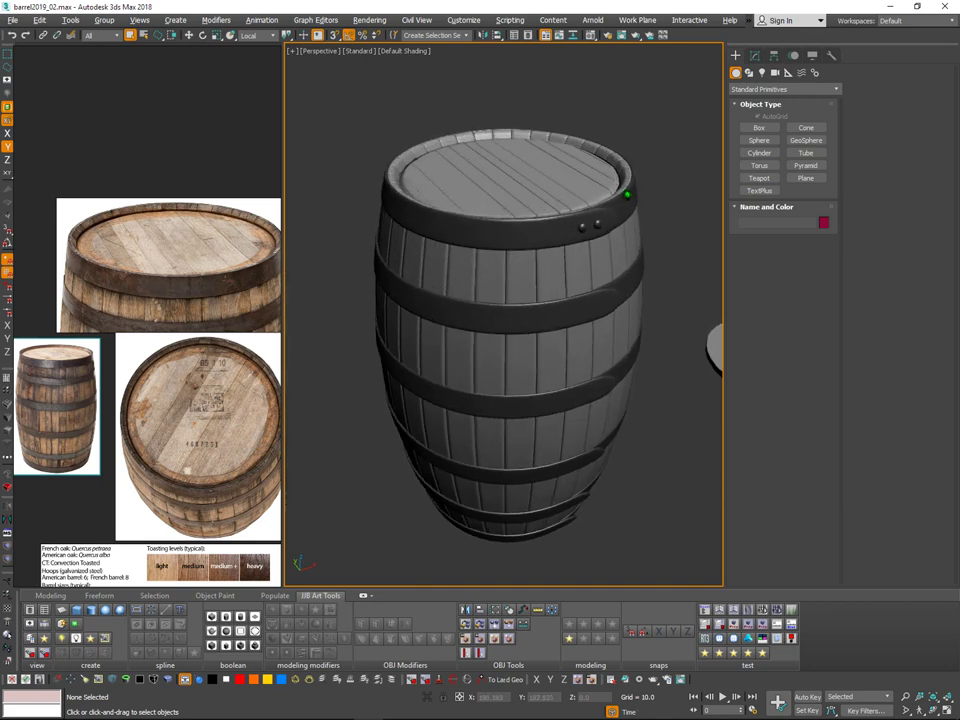
scroll(628, 193, "up", 2)
left_click(566, 245)
scroll(565, 245, "up", 3)
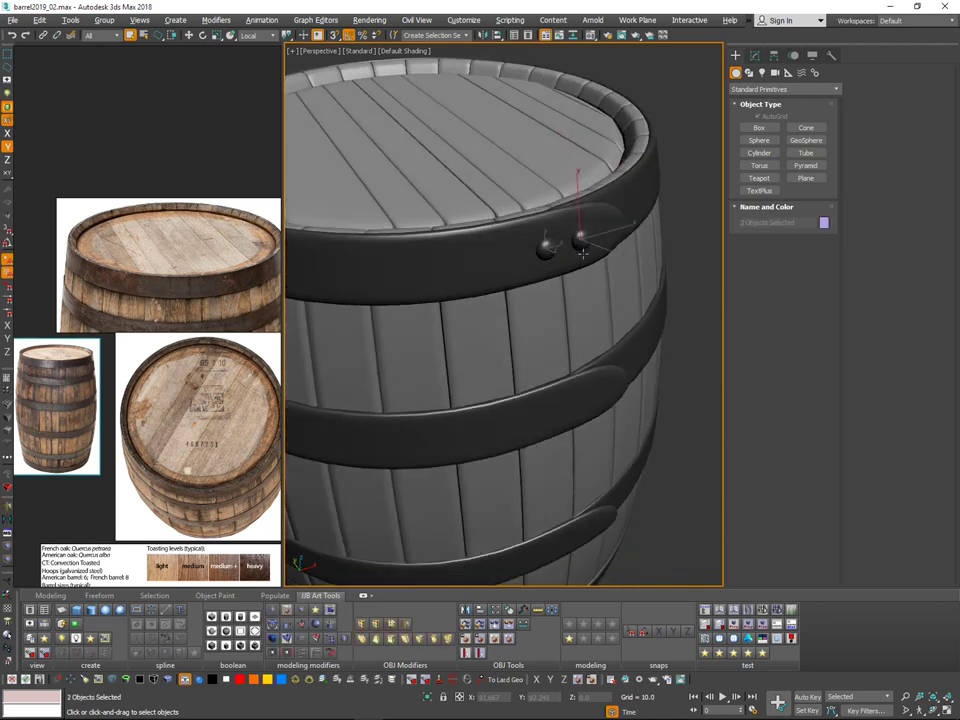
key("r")
middle_click_drag(566, 243, 581, 246, "alt")
left_click_drag(580, 256, 582, 186)
middle_click_drag(597, 208, 640, 180, "alt")
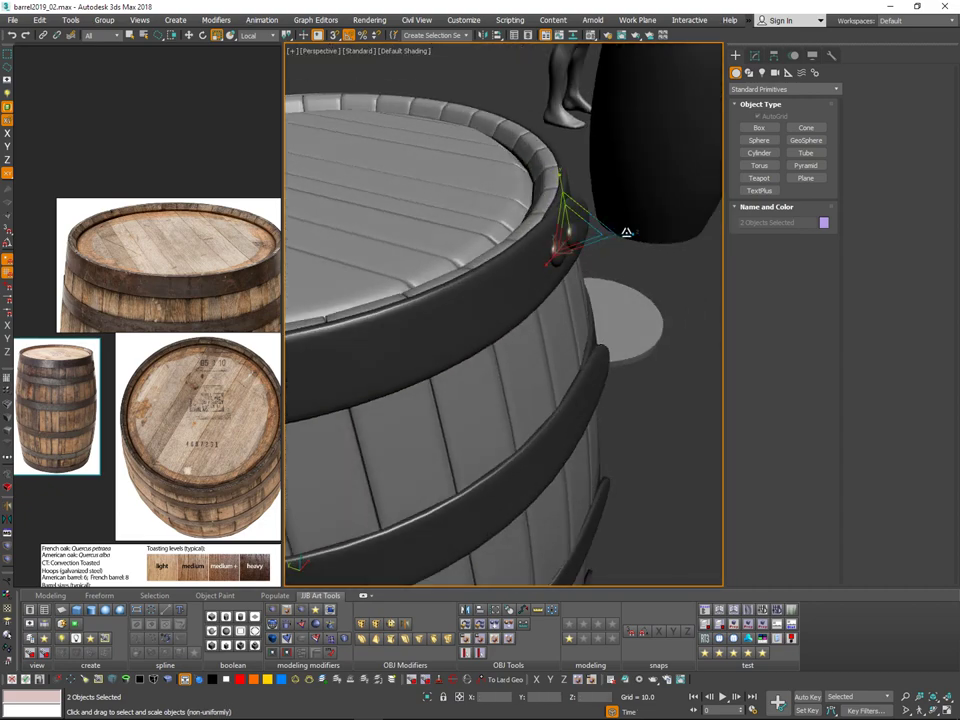
left_click_drag(626, 228, 627, 227)
middle_click_drag(627, 227, 608, 219, "alt")
key("w")
key("r")
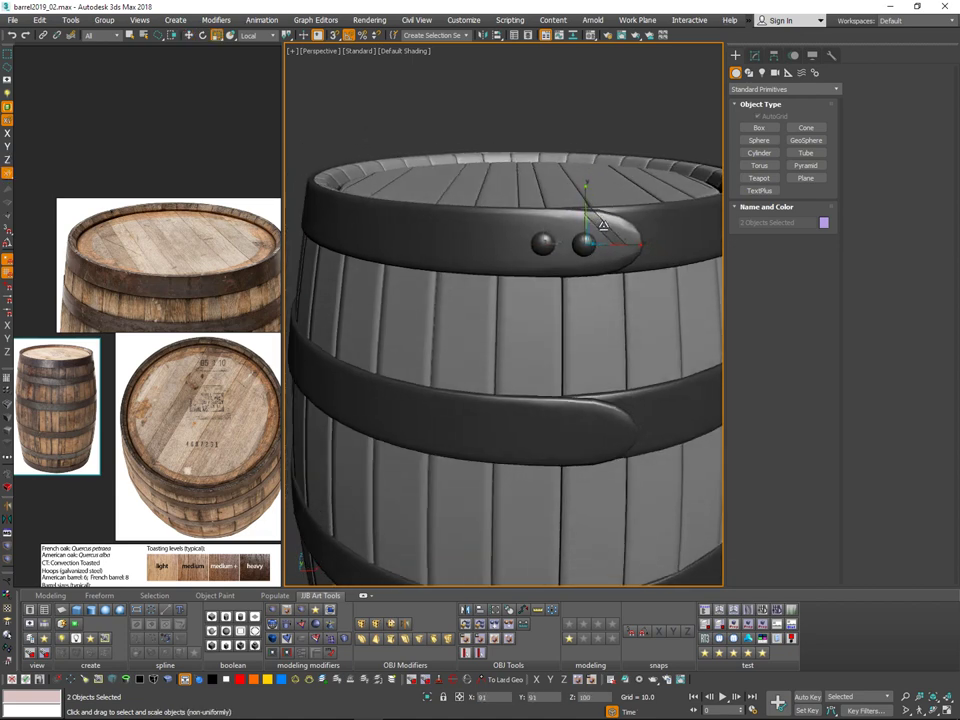
Step: Sink both rivets about 0.24 units into the top band along their local Z axis, keeping them selected
key("w")
mouse_move(606, 227)
middle_mouse_down("alt")
mouse_move(551, 155)
mouse_move(638, 220)
mouse_move(608, 202)
mouse_move(600, 214)
middle_mouse_up("alt")
left_click_drag(602, 236, 600, 238)
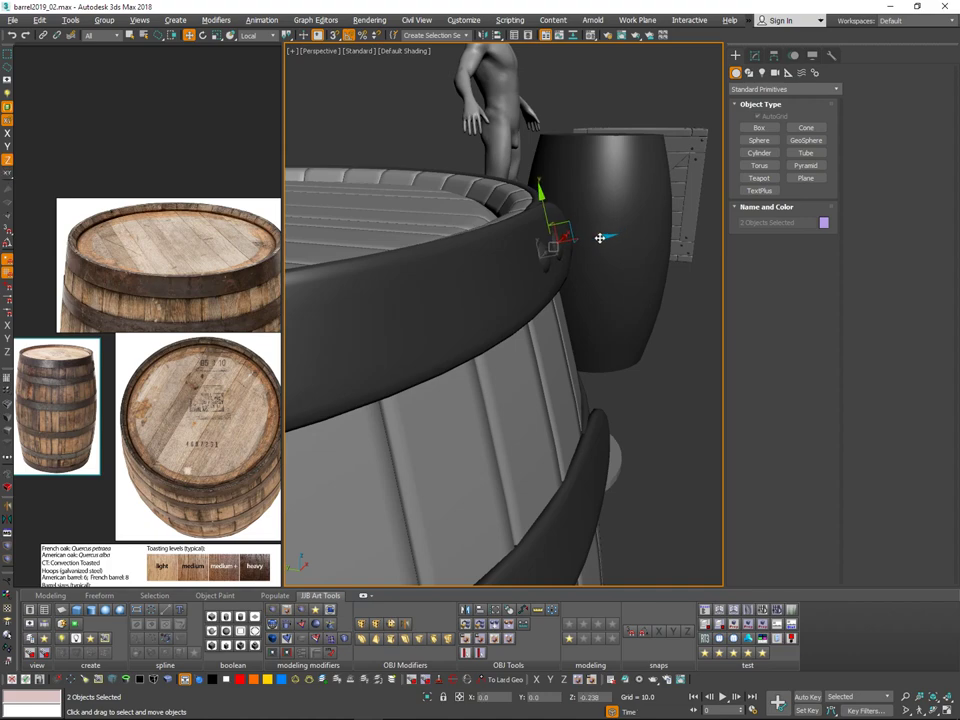
middle_click_drag(602, 237, 655, 225, "alt")
scroll(589, 204, "down", 5)
left_click(685, 125)
middle_click_drag(685, 125, 626, 130)
scroll(638, 146, "down", 4)
scroll(561, 165, "up", 4)
key("ctrl+z")
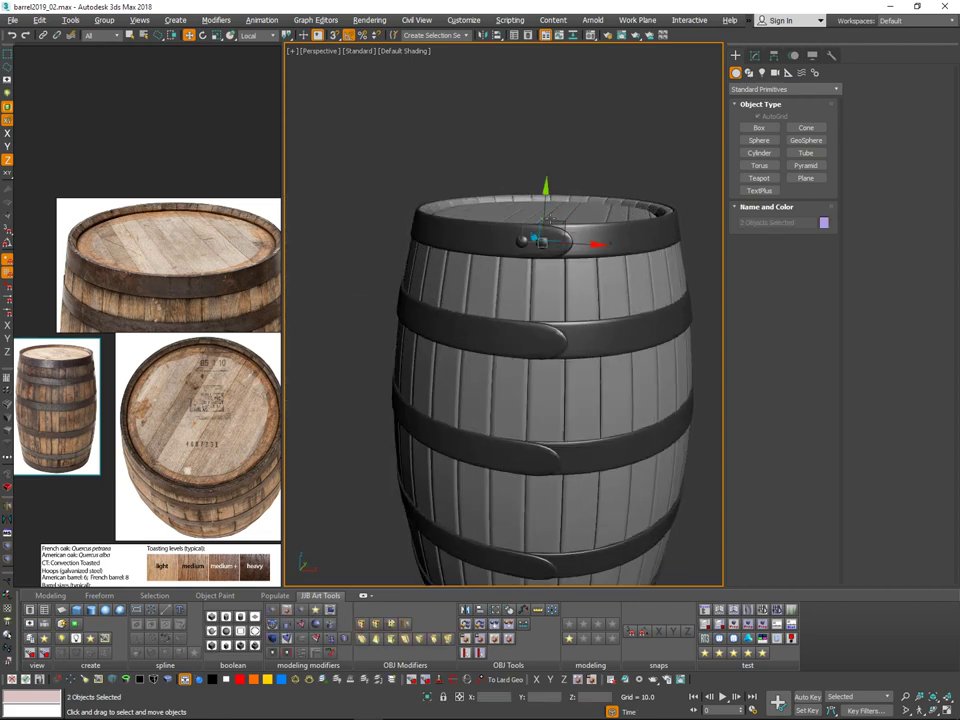
Step: Duplicate the rivet pair as one copy, moved down its local Y axis onto the second band's overlap
key("q")
mouse_move(560, 206)
middle_mouse_down("alt")
mouse_move(567, 191)
mouse_move(550, 197)
middle_mouse_up("alt")
key("w")
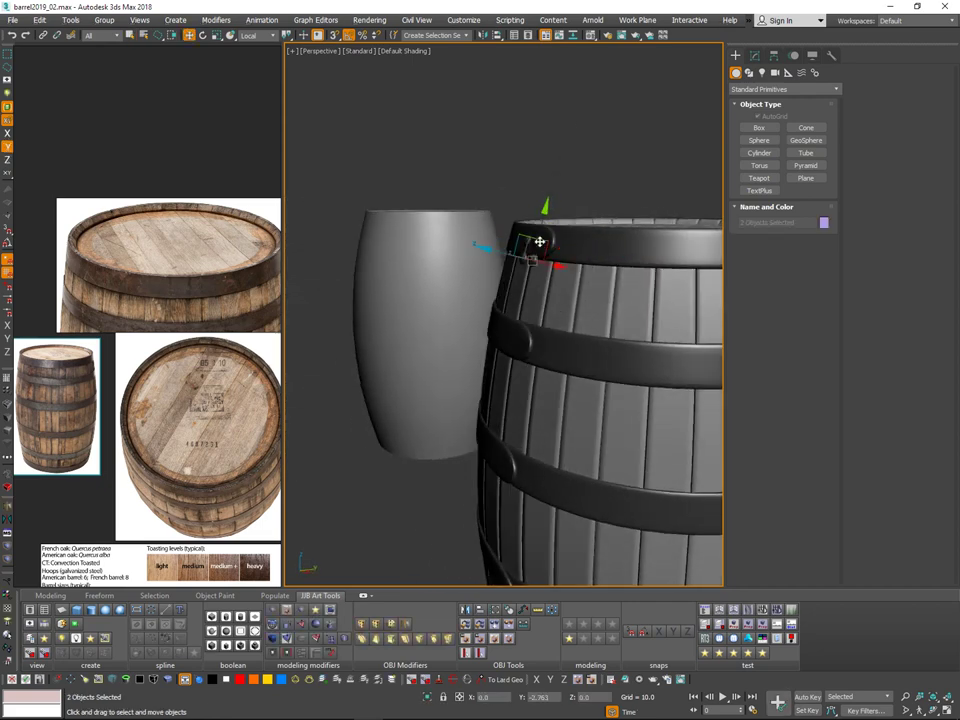
key("ctrl+v")
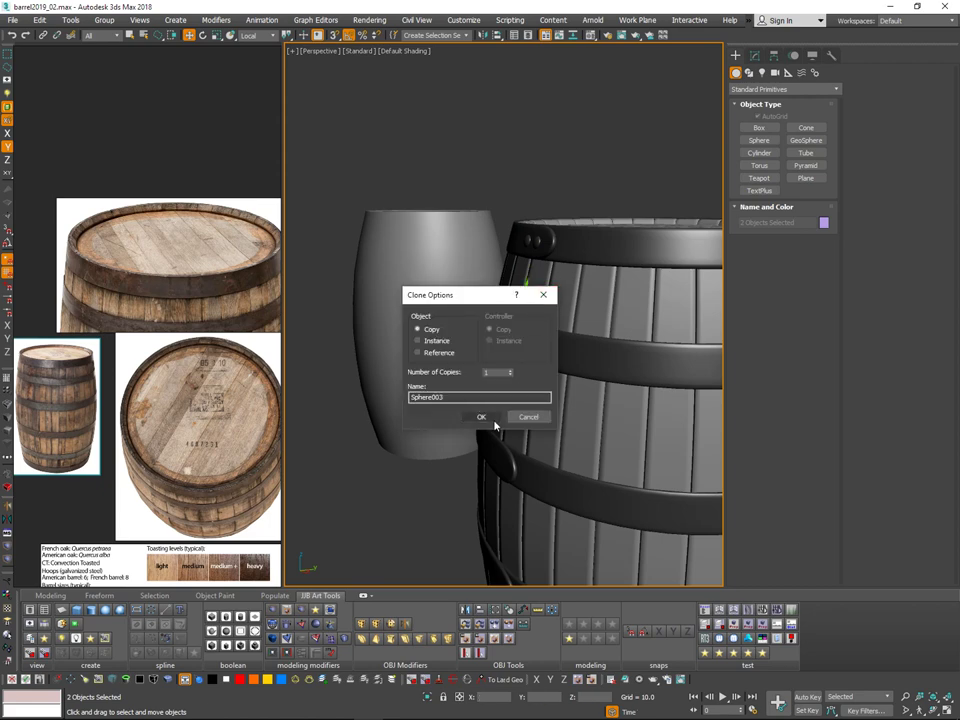
left_click(495, 421)
Step: Tilt the second band's rivets to match its slope and sink them about 0.29 units along local Z
mouse_move(462, 378)
middle_mouse_down("alt")
mouse_move(517, 356)
mouse_move(521, 342)
mouse_move(514, 369)
mouse_move(498, 350)
middle_mouse_up("alt")
scroll(466, 372, "up", 4)
scroll(514, 359, "up", 3)
key("e")
left_click_drag(498, 350, 495, 367)
key("w")
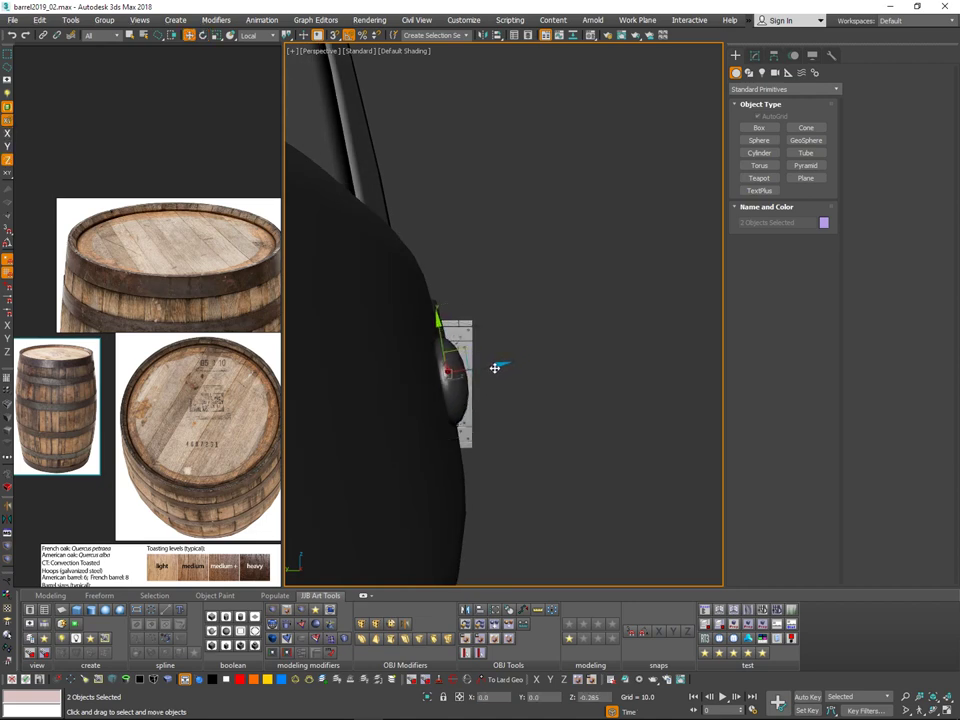
scroll(490, 375, "down", 5)
scroll(484, 392, "down", 3)
middle_click_drag(484, 392, 508, 411, "alt")
scroll(574, 390, "down", 2)
middle_click_drag(600, 360, 512, 288, "alt")
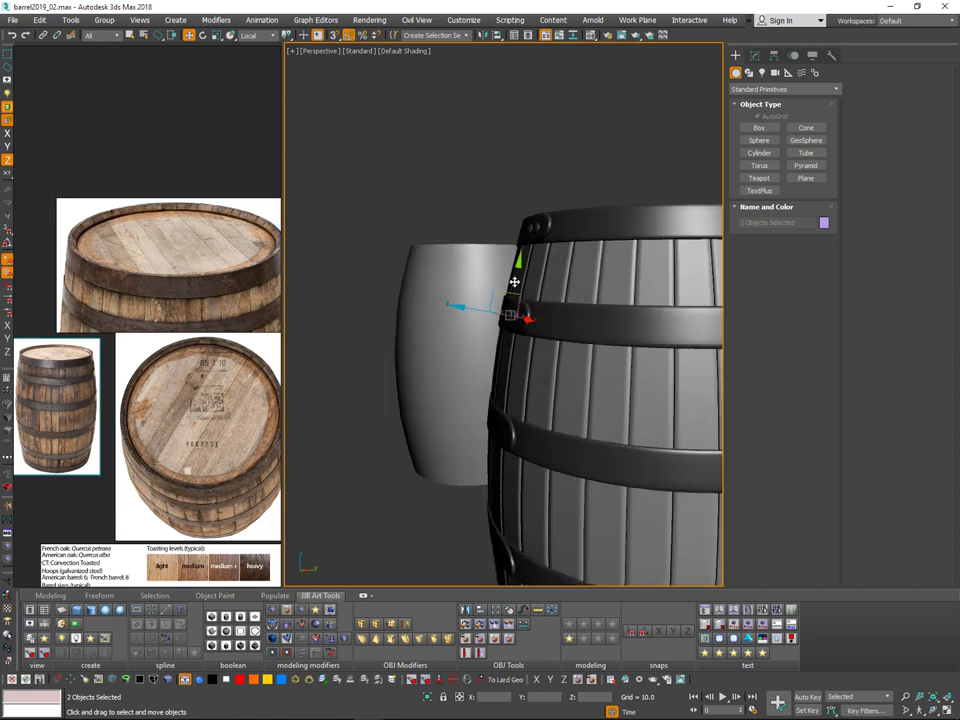
Step: Copy the second band's rivet pair down to the third band and center it vertically on the overlapping end
left_click_drag(514, 282, 497, 400, "shift")
left_click(485, 418)
mouse_move(486, 416)
middle_mouse_down("alt")
mouse_move(598, 394)
mouse_move(551, 349)
mouse_move(487, 322)
middle_mouse_up("alt")
scroll(551, 349, "up", 3)
left_click_drag(484, 280, 489, 300)
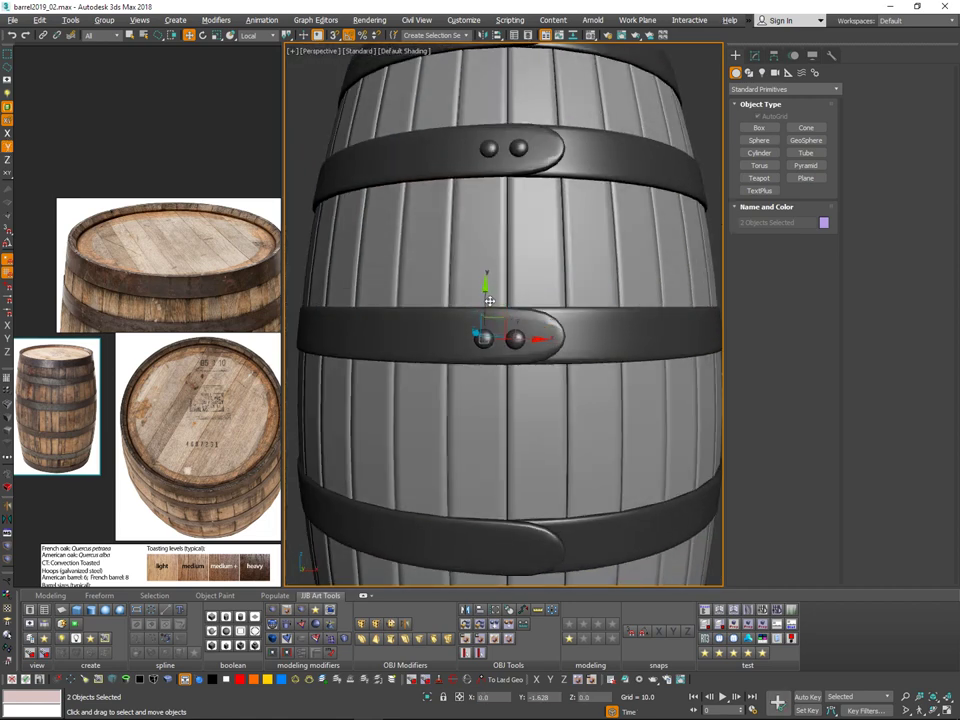
Step: Tilt the third band's rivets to its surface and seat them into the metal
middle_click_drag(494, 292, 647, 317, "alt")
scroll(525, 315, "up", 3)
middle_click_drag(525, 315, 522, 295, "alt")
left_click_drag(513, 330, 492, 343)
key("e")
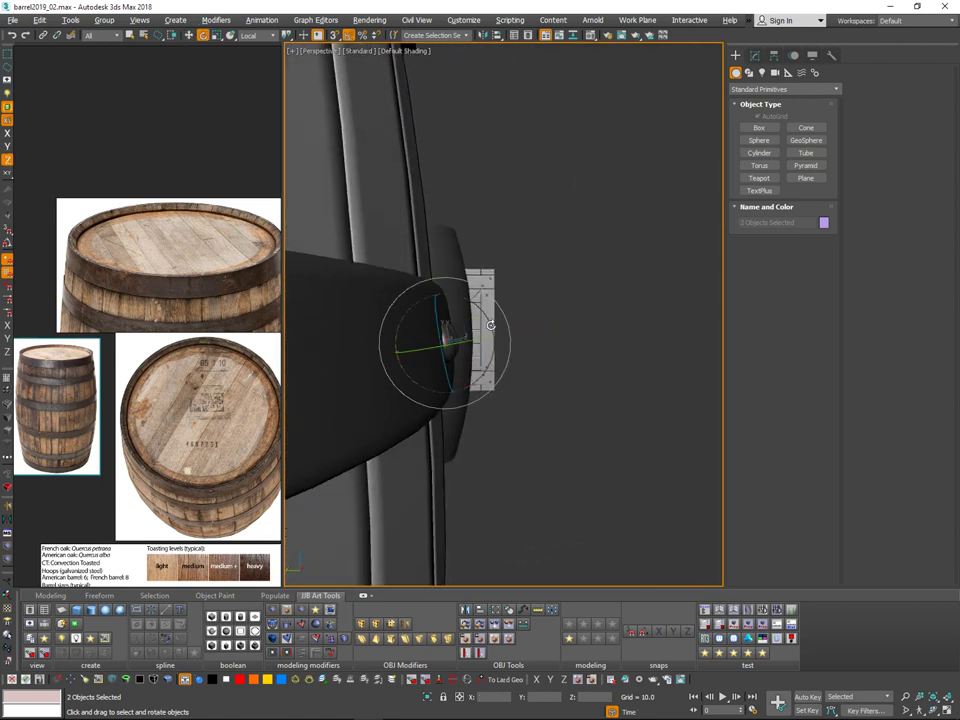
middle_click_drag(492, 330, 656, 305, "alt")
scroll(625, 332, "down", 6)
mouse_move(642, 356)
middle_mouse_down("alt")
mouse_move(690, 337)
mouse_move(668, 376)
mouse_move(630, 345)
middle_mouse_up("alt")
middle_click_drag(630, 345, 546, 328)
scroll(527, 334, "up", 5)
key("w")
middle_click_drag(530, 279, 578, 258, "alt")
Step: Select all six rivets and move only their pivots to the barrel's center
key("q")
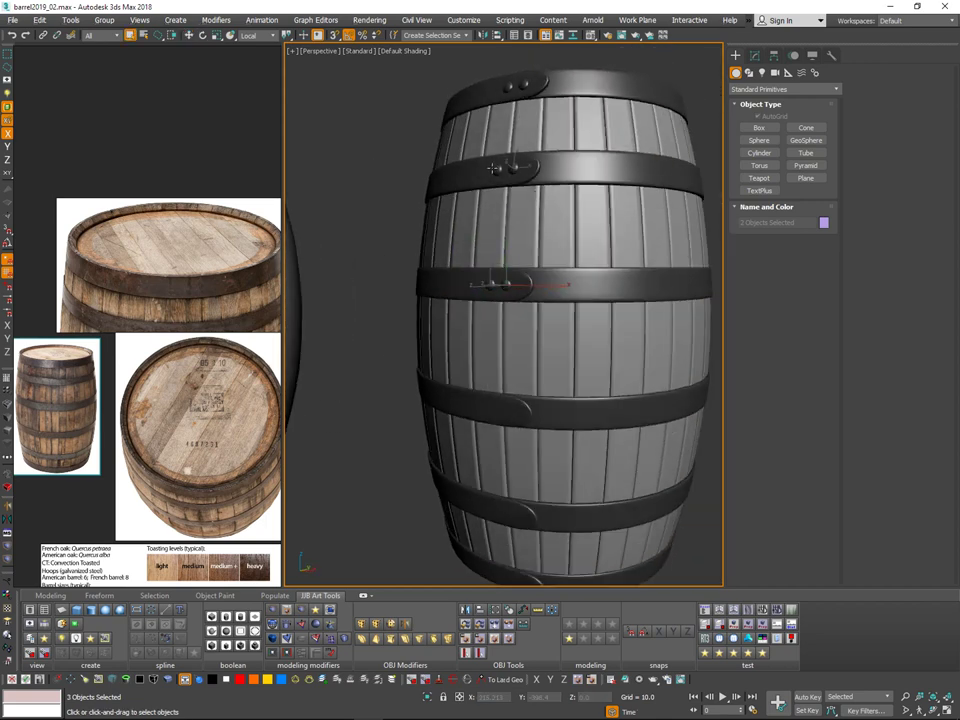
middle_click_drag(567, 160, 665, 132, "alt")
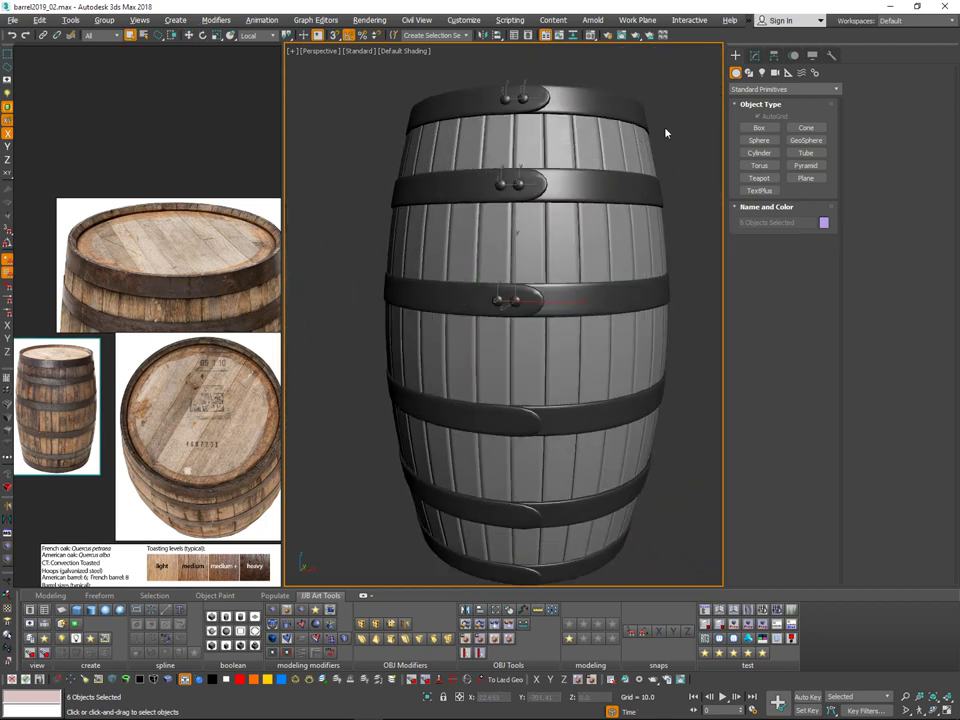
left_click(756, 57)
middle_click_drag(645, 254, 596, 301, "alt")
left_click(795, 57)
left_click(775, 57)
left_click(790, 140)
scroll(595, 304, "down", 2)
left_click(606, 288)
middle_click_drag(662, 248, 678, 228)
left_click(787, 141)
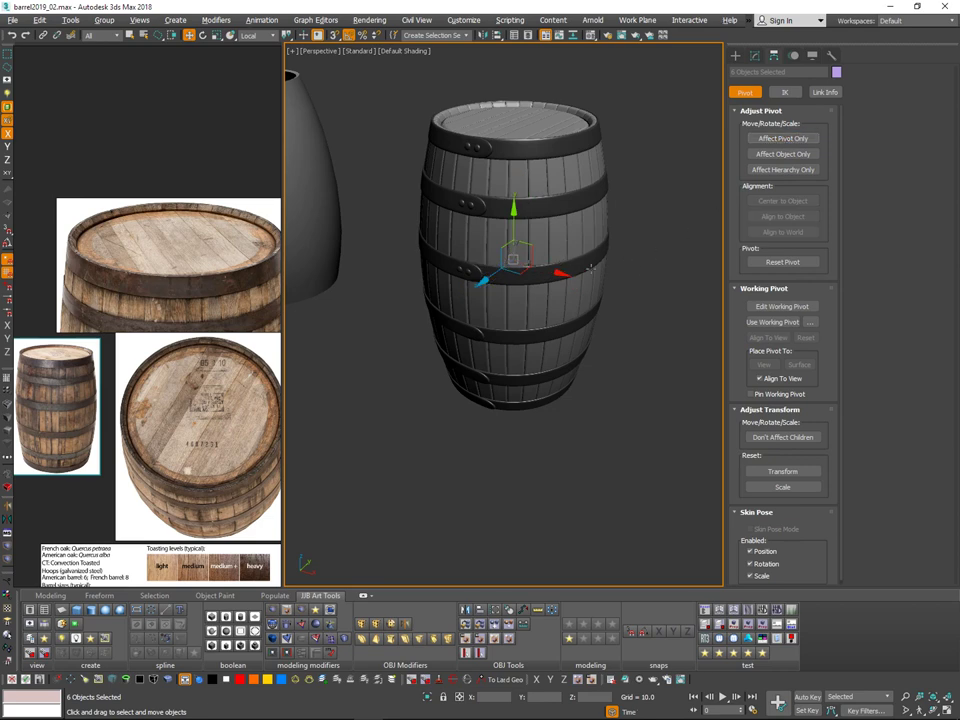
middle_click_drag(590, 268, 692, 182, "alt")
left_click(757, 57)
left_click(737, 57)
key("e")
middle_click_drag(556, 242, 486, 250, "alt")
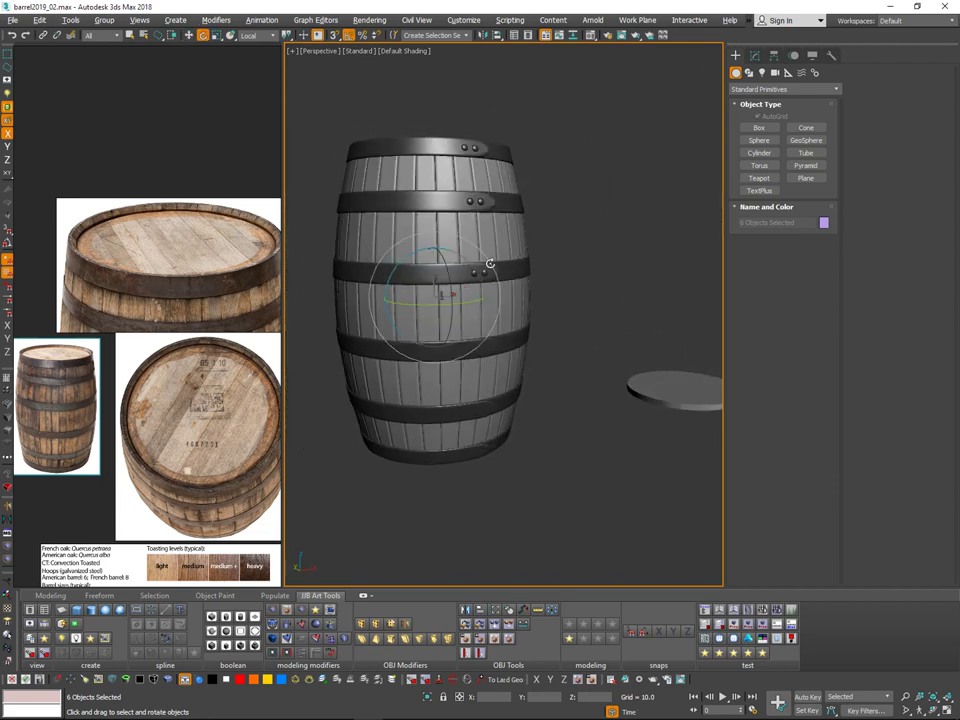
left_click_drag(397, 264, 395, 338)
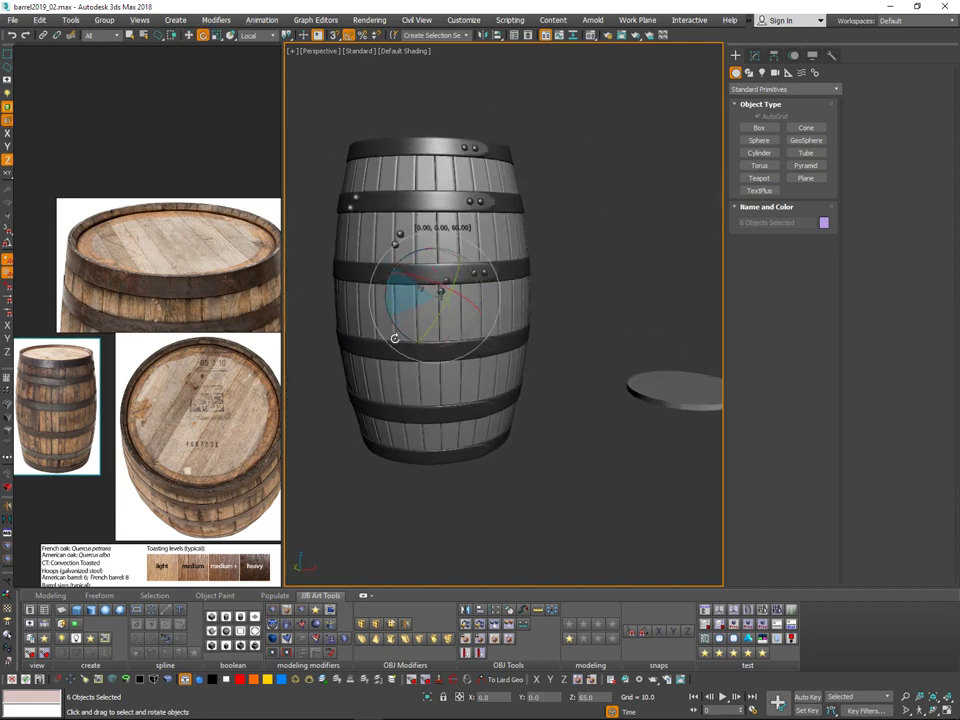
left_click_drag(529, 392, 529, 394, "shift")
left_click(529, 418)
right_click(563, 330)
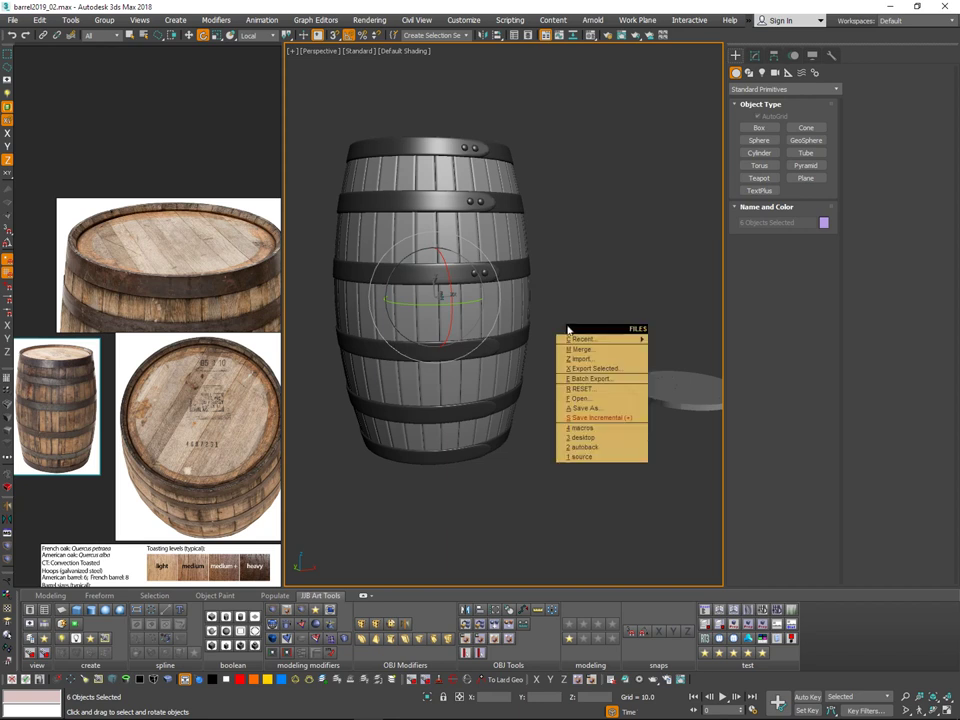
middle_click_drag(558, 355, 576, 366)
key("v")
Step: Switch to world coordinates and copy the six rivets once, rotated -180° about the Y axis toward the lower bands
right_click(578, 354, "alt")
left_click(607, 363)
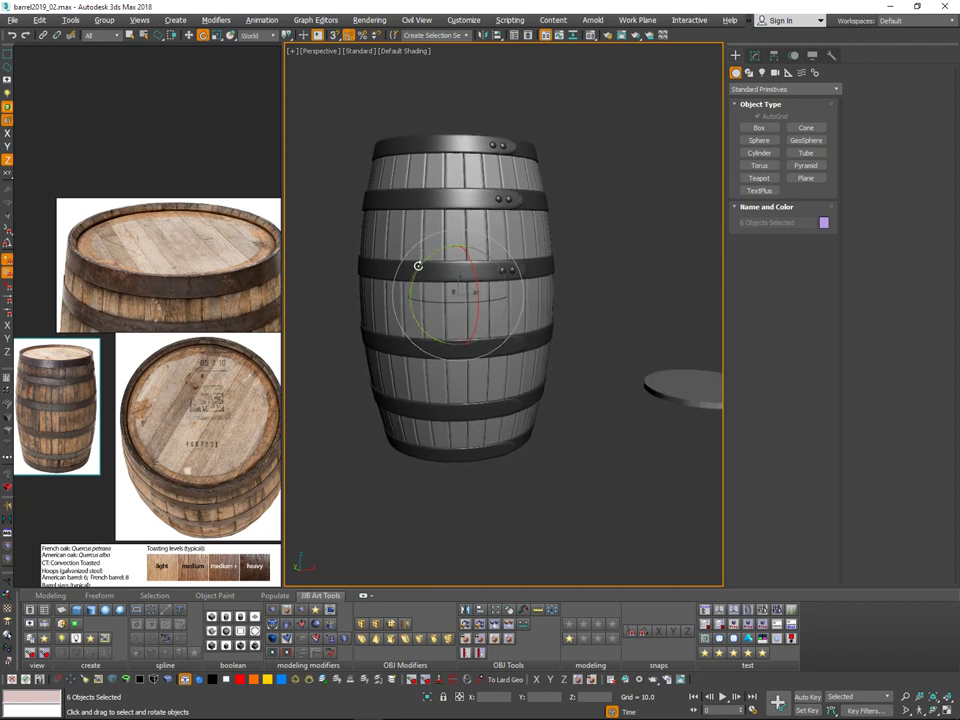
left_click_drag(418, 265, 513, 415)
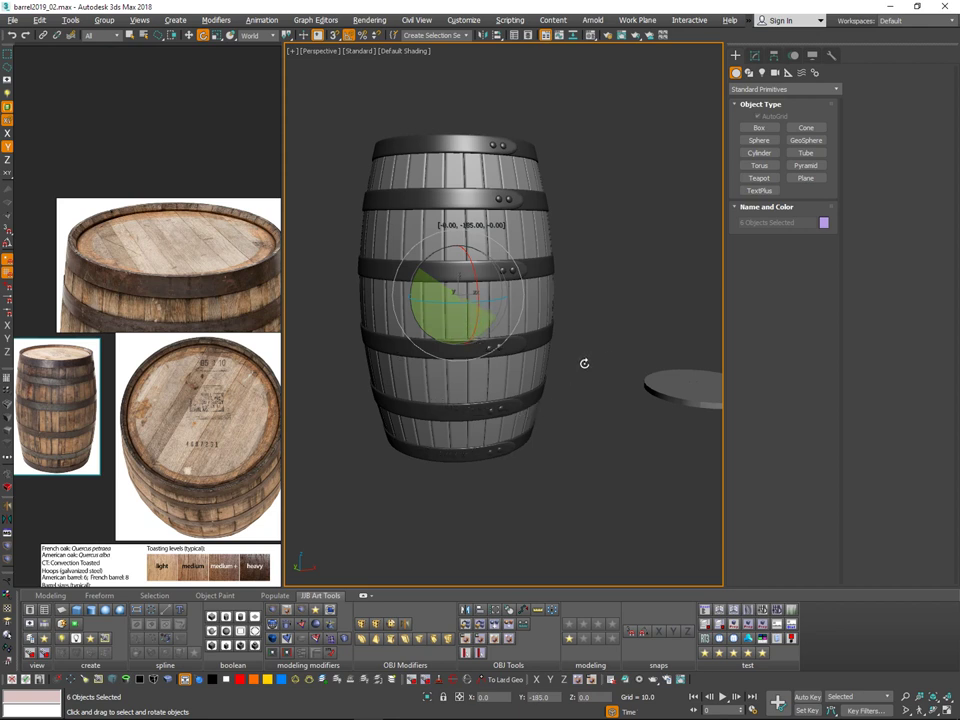
left_click_drag(604, 356, 569, 366, "shift")
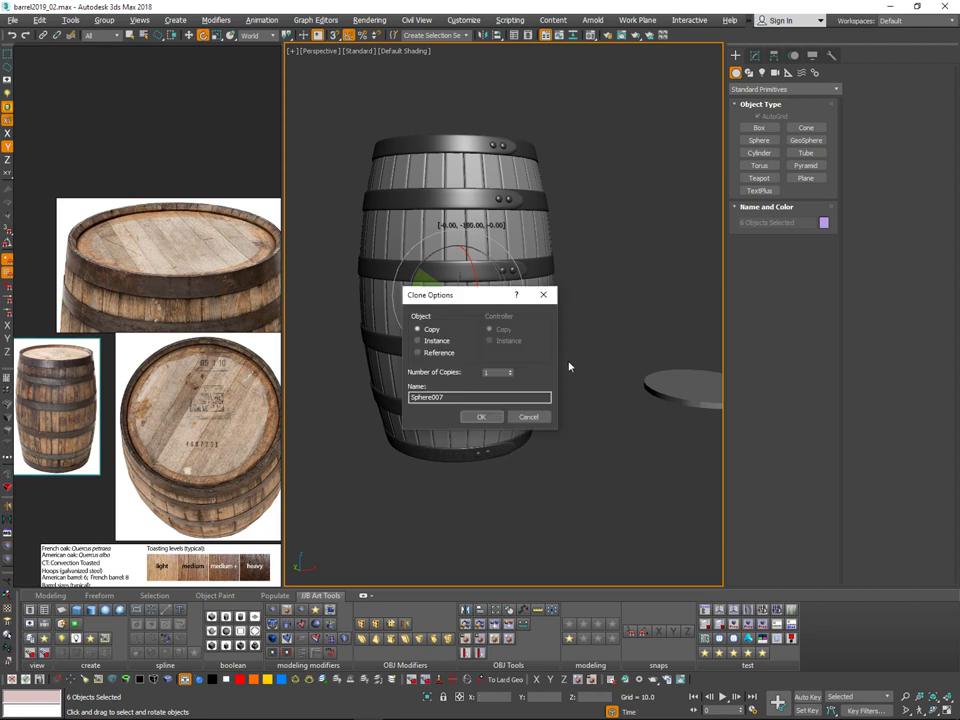
left_click(493, 420)
Step: Shift the six copied rivets along the world X axis onto the lower bands' overlapping ends, and deselect them
mouse_move(619, 355)
middle_mouse_down("alt")
mouse_move(585, 313)
mouse_move(539, 314)
middle_mouse_up("alt")
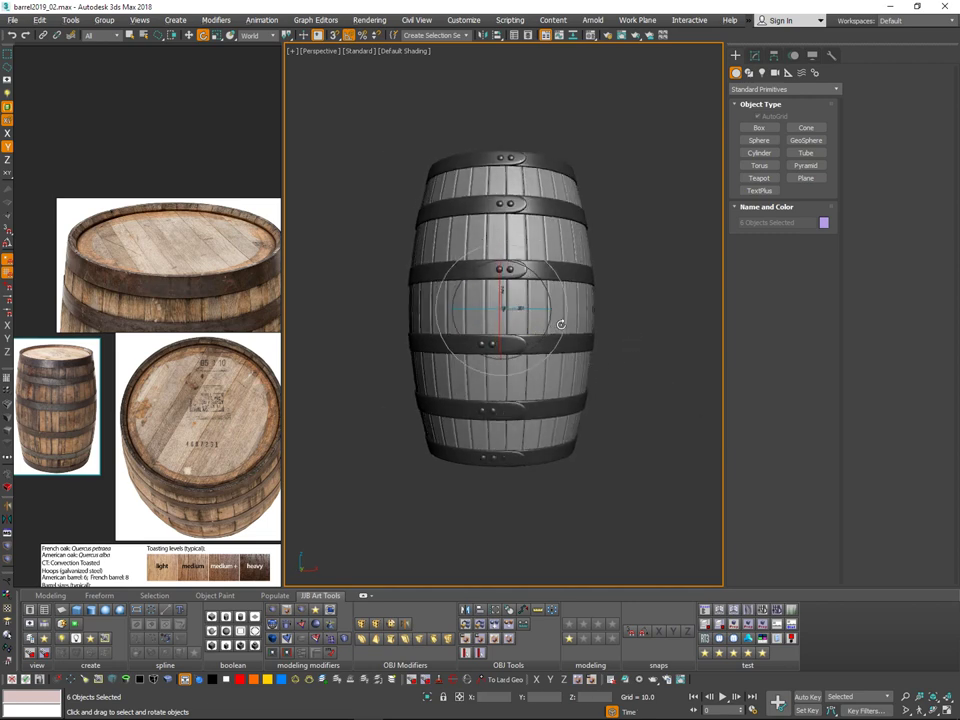
mouse_move(561, 324)
middle_mouse_down("alt")
mouse_move(579, 287)
mouse_move(570, 317)
middle_mouse_up("alt")
key("w")
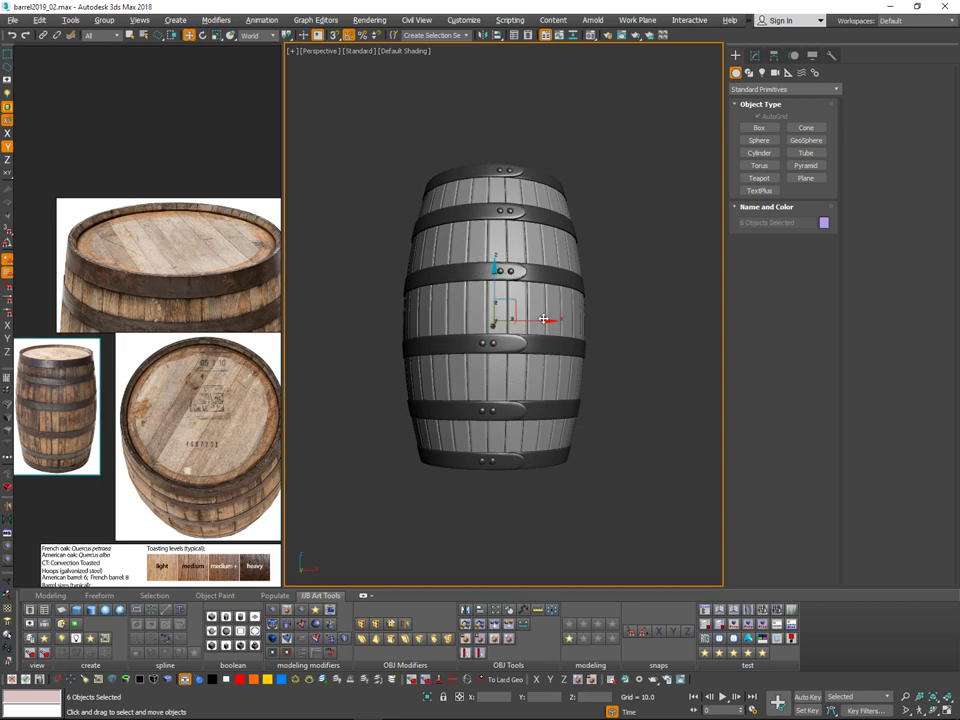
left_click_drag(543, 318, 554, 322)
mouse_move(554, 323)
middle_mouse_down("alt")
mouse_move(574, 223)
mouse_move(526, 215)
mouse_move(611, 344)
mouse_move(538, 328)
mouse_move(558, 324)
middle_mouse_up("alt")
left_click(657, 154)
key("q")
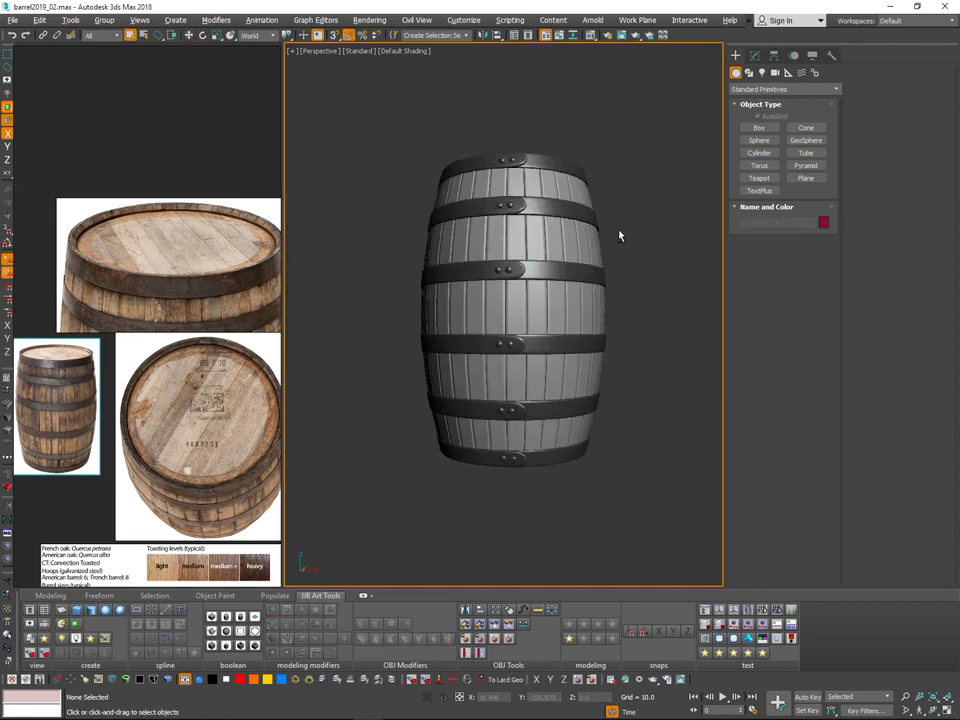
Step: Select the bands object and turn off its MeshSmooth modifier
middle_click_drag(619, 235, 633, 254, "alt")
left_click(543, 211)
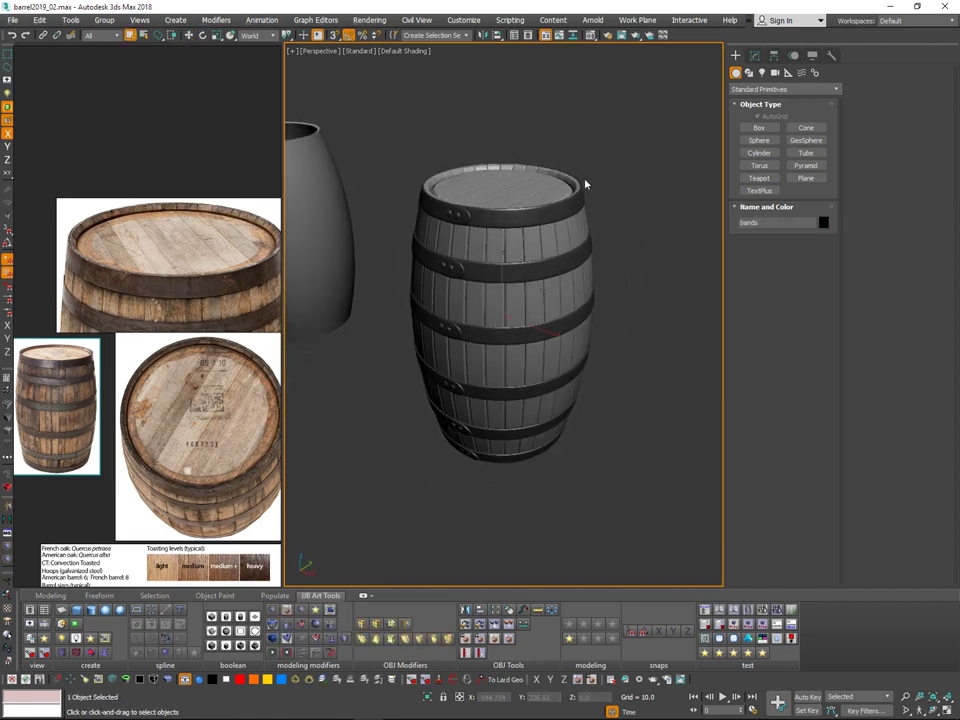
middle_click_drag(609, 171, 632, 171, "alt")
left_click(632, 171)
left_click(551, 212)
left_click(755, 56)
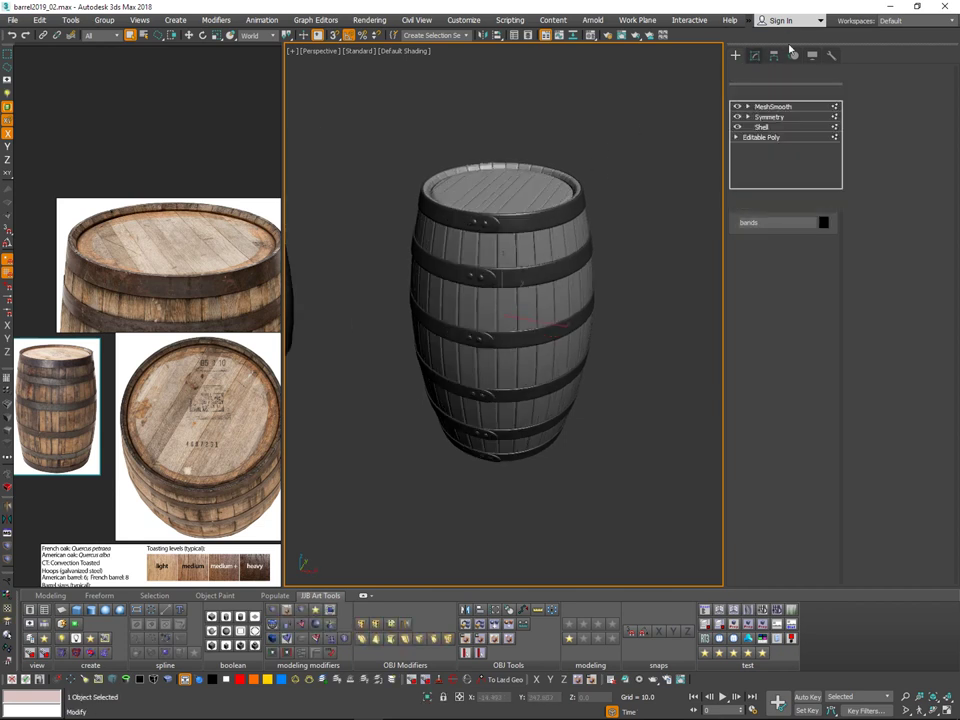
left_click(738, 106)
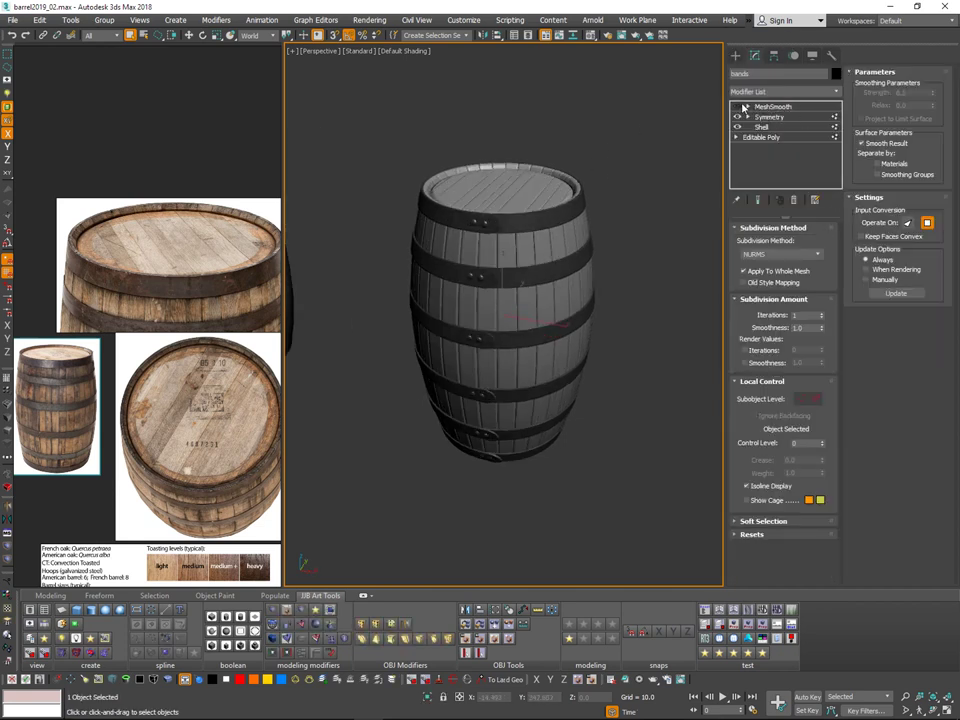
Step: Add an Edit Poly modifier between Symmetry and MeshSmooth in the bands' modifier stack
left_click(770, 117)
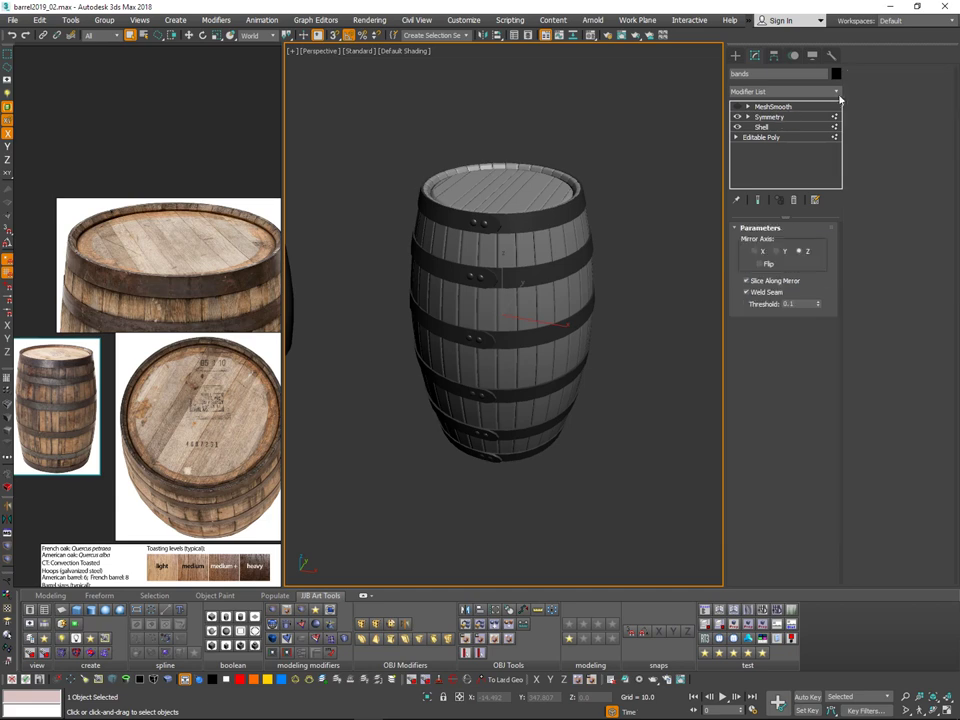
left_click(836, 91)
scroll(816, 214, "down", 10)
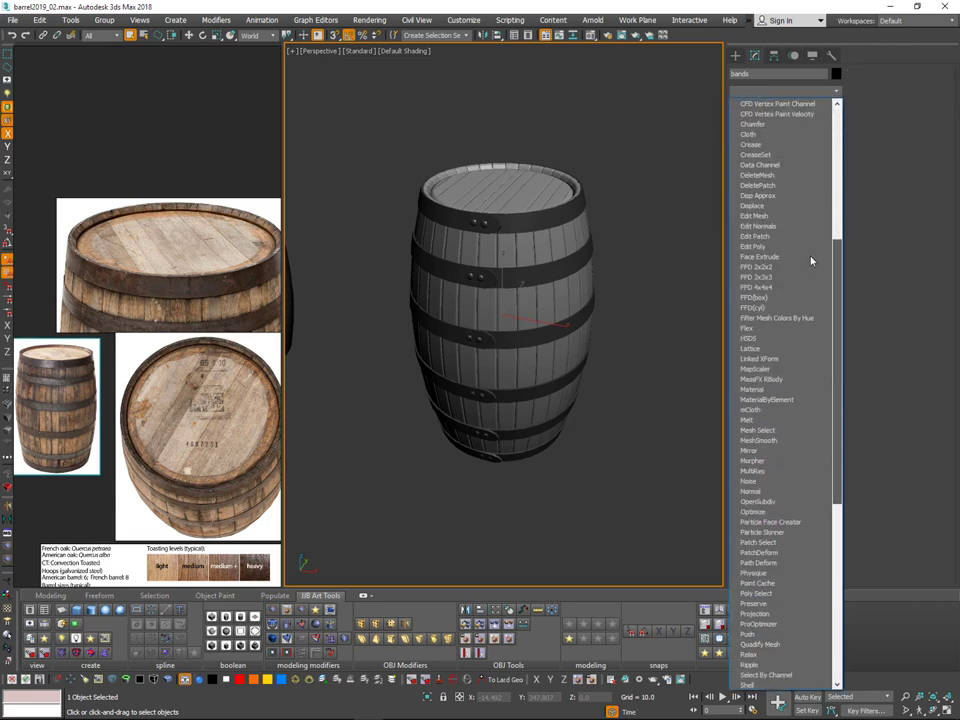
scroll(808, 275, "down", 2)
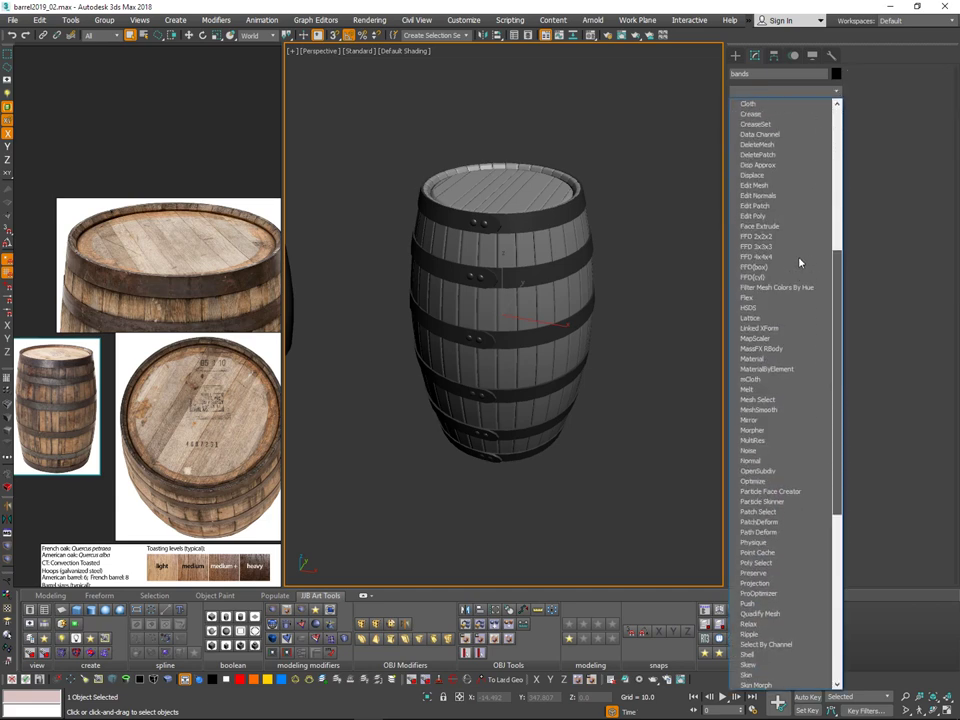
scroll(785, 300, "down", 1)
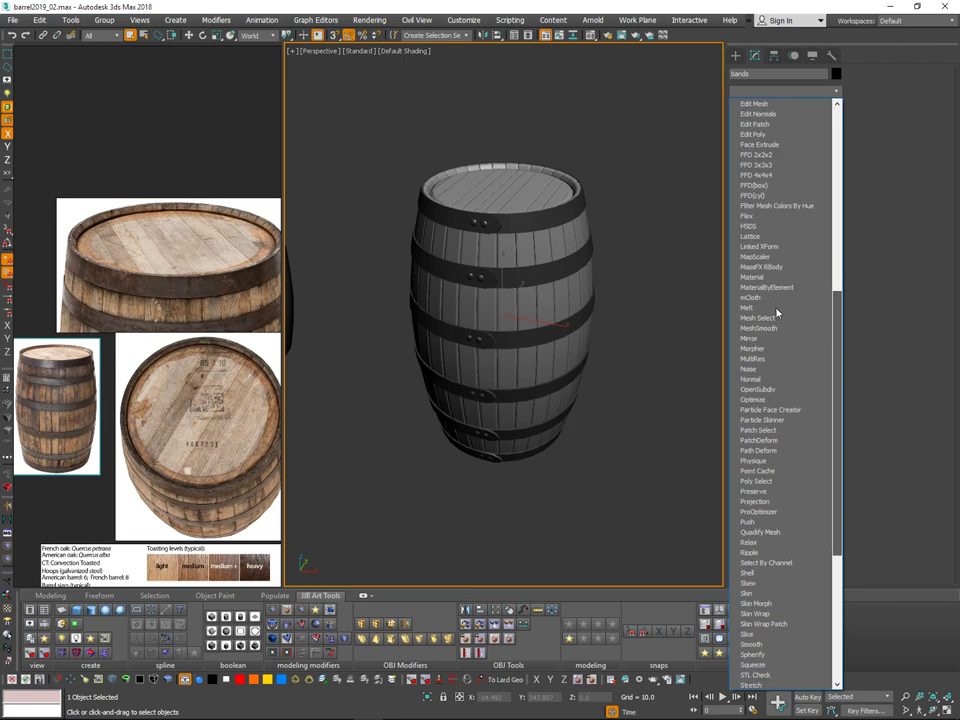
scroll(787, 250, "up", 1)
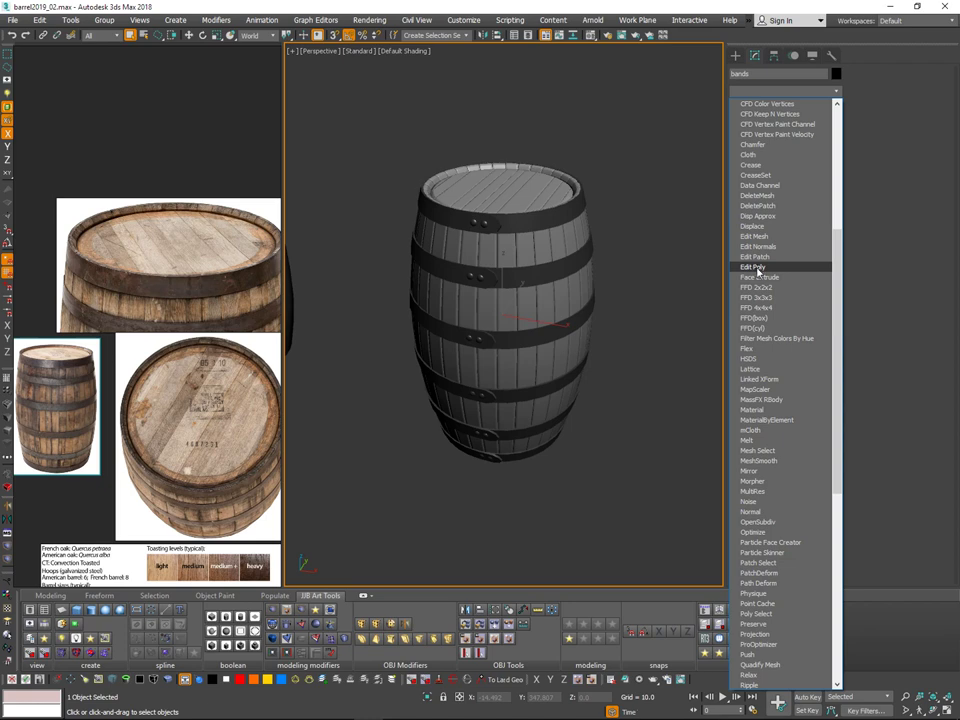
left_click(757, 269)
Step: Raise the upper five bands along the Z axis at element level, and toggle the Edit Poly modifier off and on
key("1")
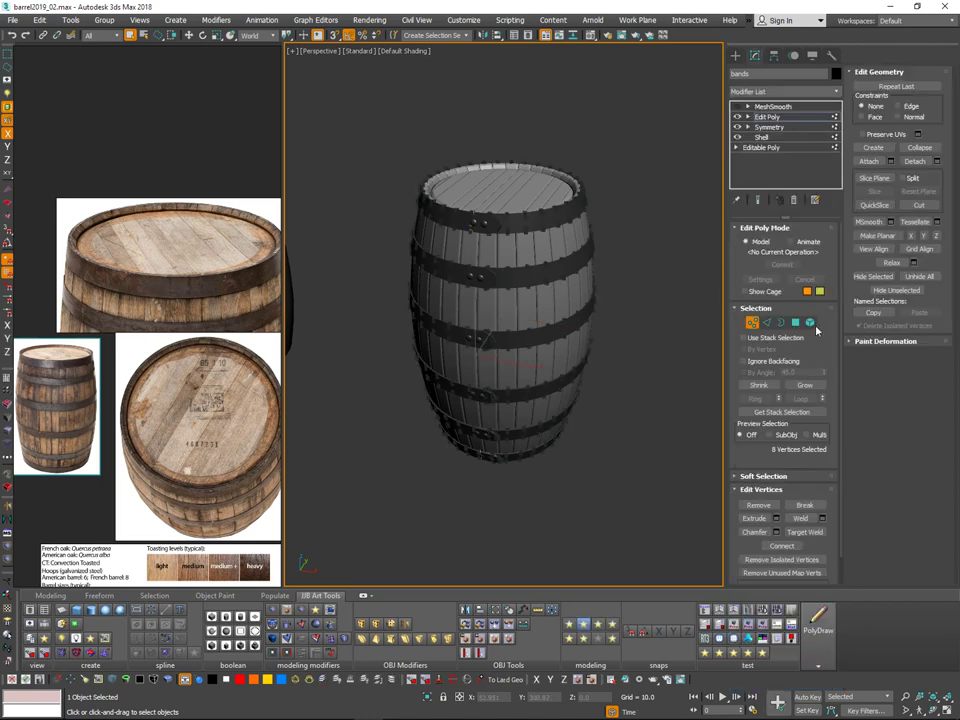
left_click(811, 323)
left_click_drag(446, 343, 530, 400)
key("w")
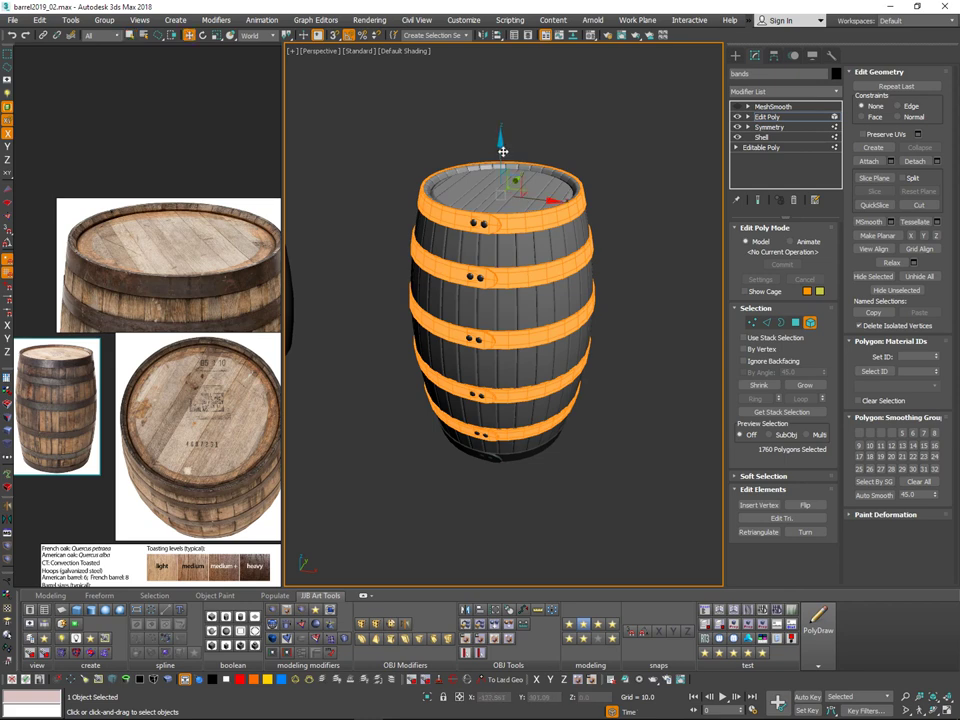
left_click_drag(501, 173, 536, 96)
left_click(737, 118)
left_click(738, 117)
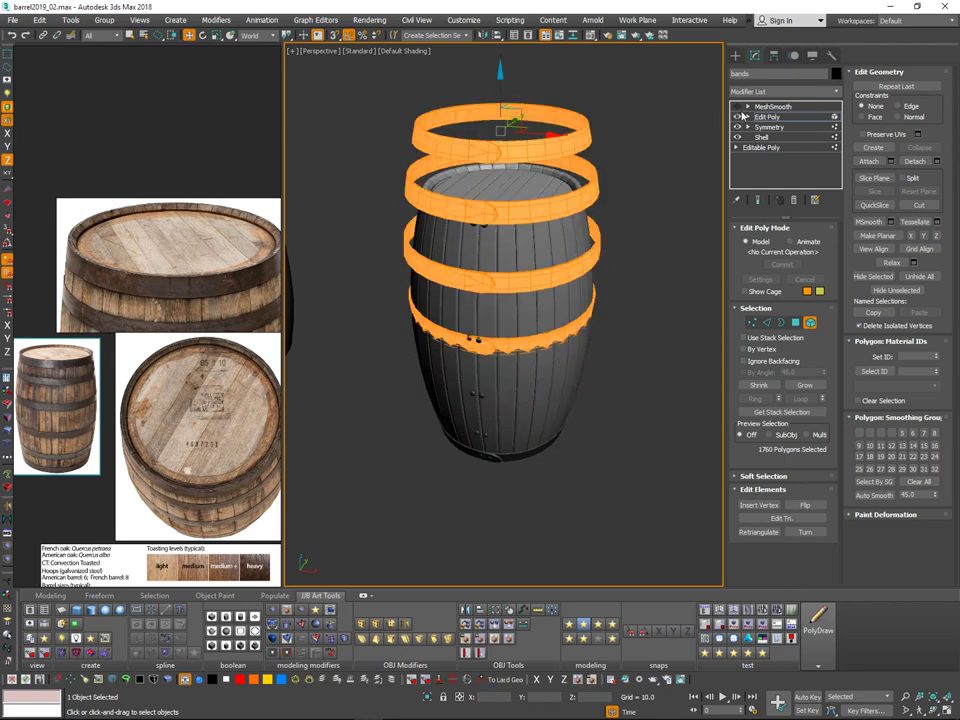
Step: Undo the last move of the bands, and select only the top band at element level
key("ctrl+z")
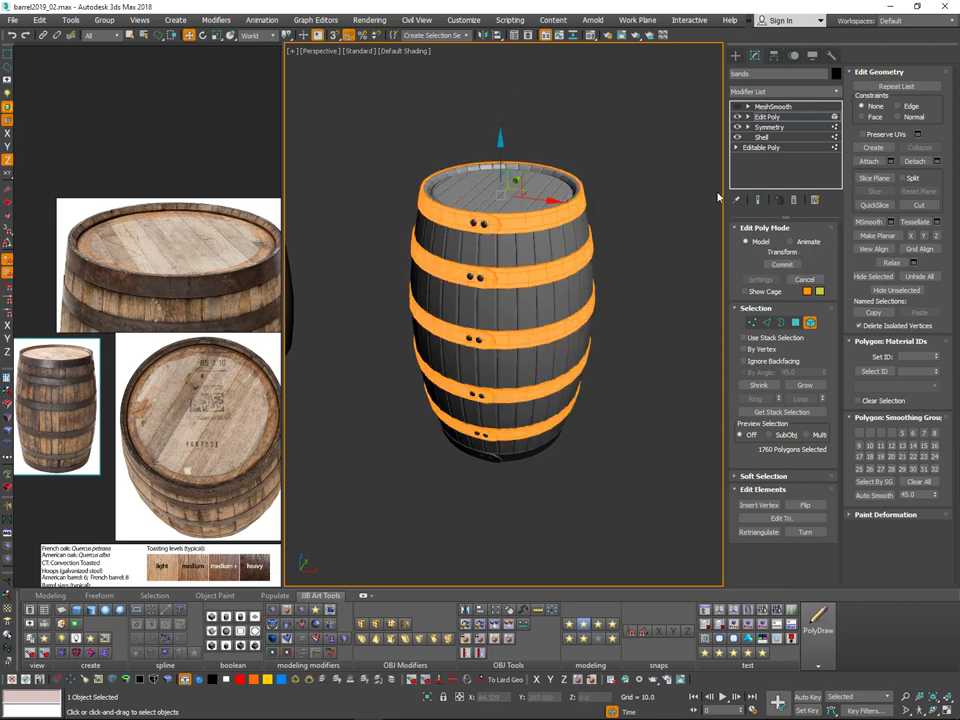
middle_click_drag(553, 246, 603, 190, "alt")
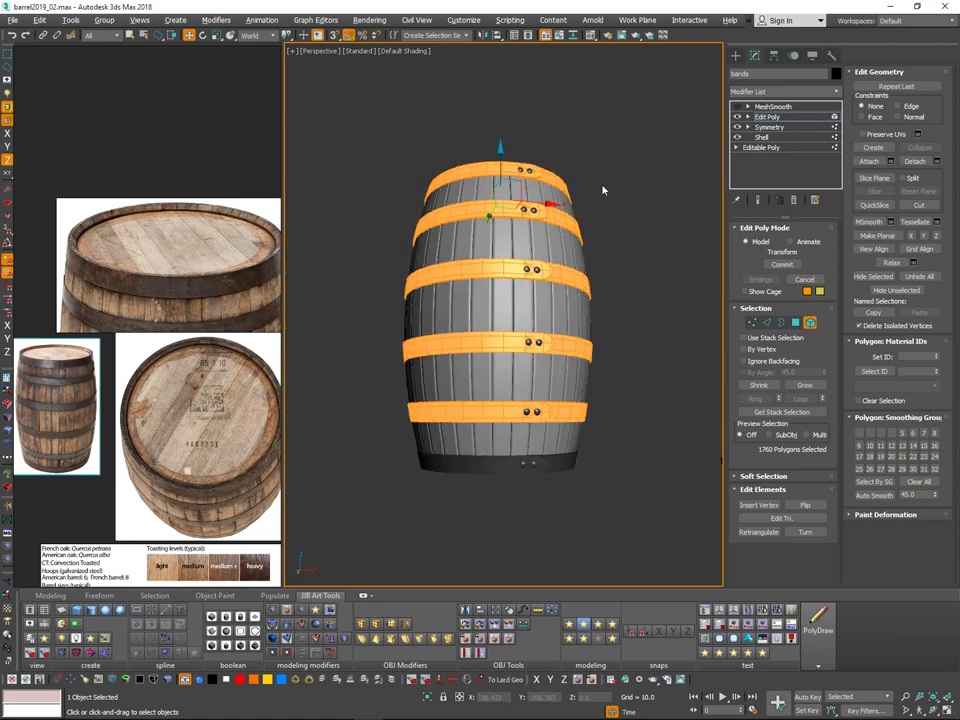
middle_click_drag(663, 154, 636, 262, "alt")
left_click(622, 221)
left_click(559, 197)
middle_click_drag(590, 166, 567, 145, "alt")
mouse_move(596, 150)
left_mouse_down()
mouse_move(369, 188)
mouse_move(605, 260)
left_mouse_up()
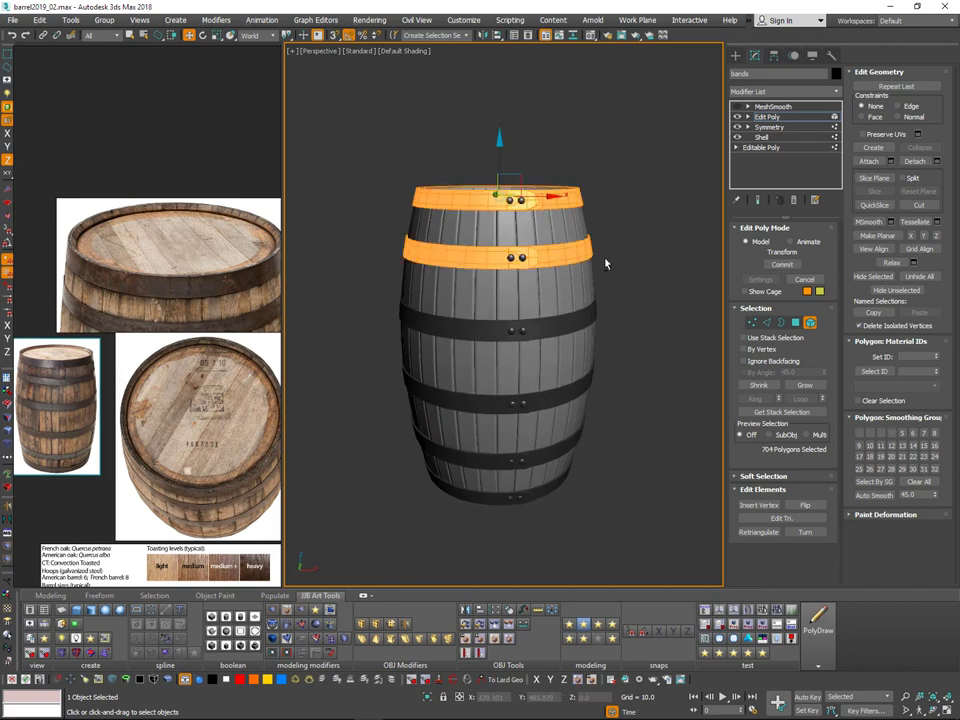
left_click(630, 238)
left_click_drag(372, 158, 643, 191)
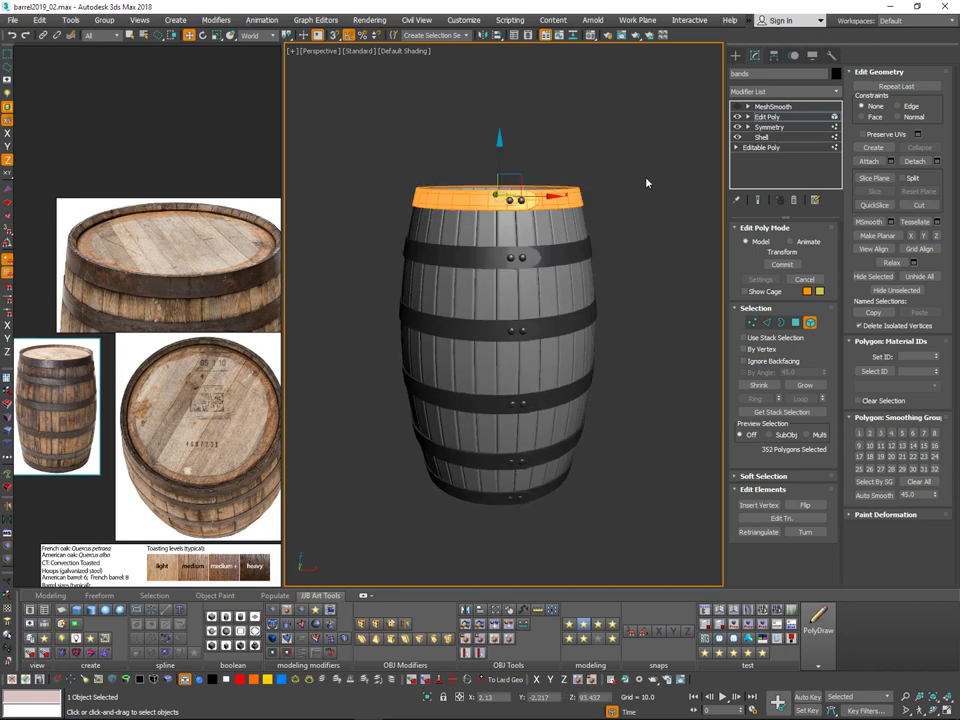
mouse_move(647, 180)
middle_mouse_down("alt")
mouse_move(638, 205)
mouse_move(644, 186)
middle_mouse_up("alt")
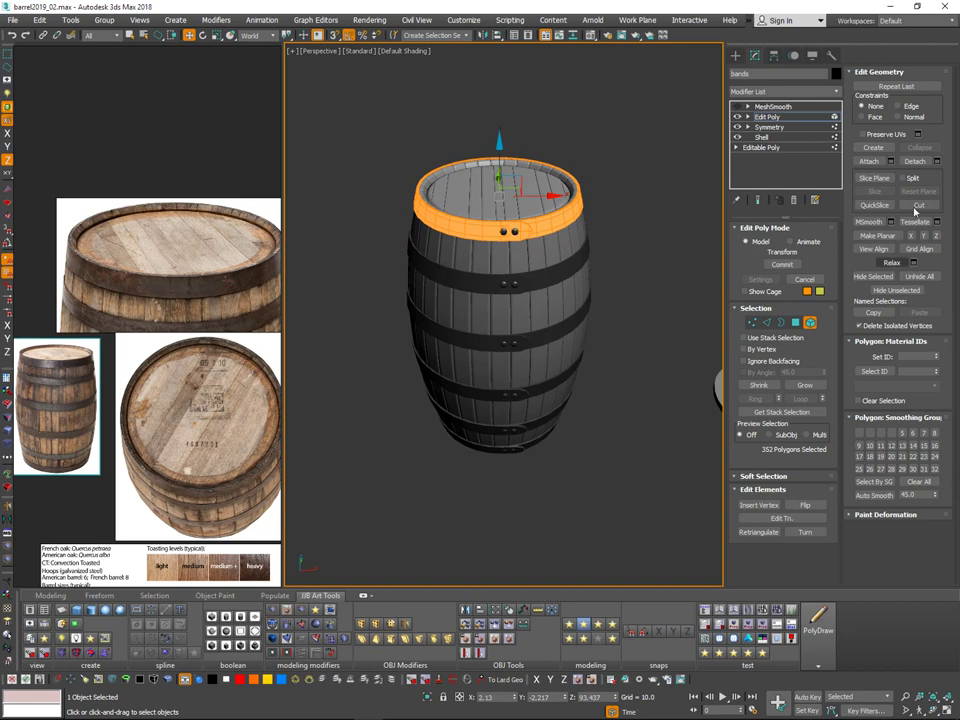
Step: Attach all the rivets on the six overlapping ends to the bands object with edged faces shown, and leave element level
left_click(878, 163)
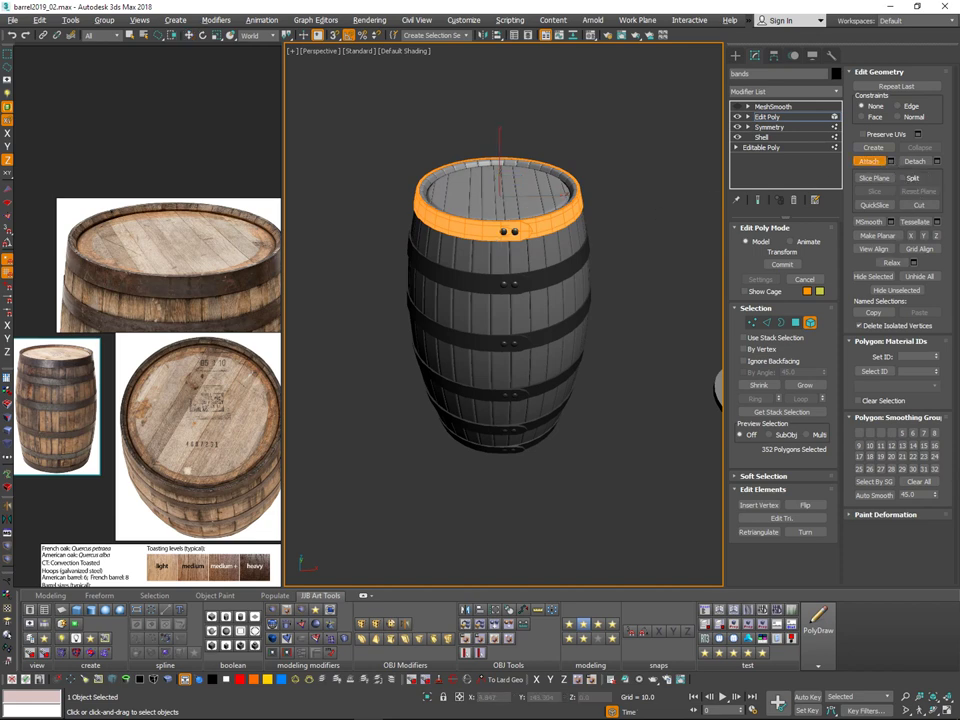
scroll(534, 228, "up", 3)
left_click(516, 226)
middle_click_drag(534, 300, 562, 286, "alt")
key("F4")
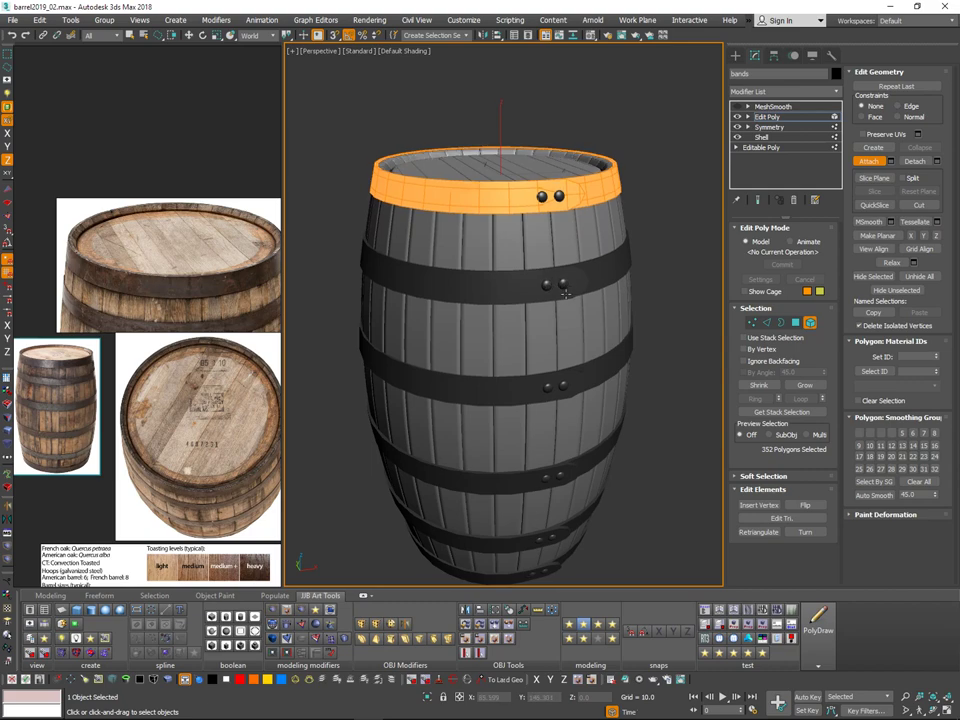
middle_click_drag(569, 274, 594, 256)
middle_click_drag(594, 256, 618, 245, "alt")
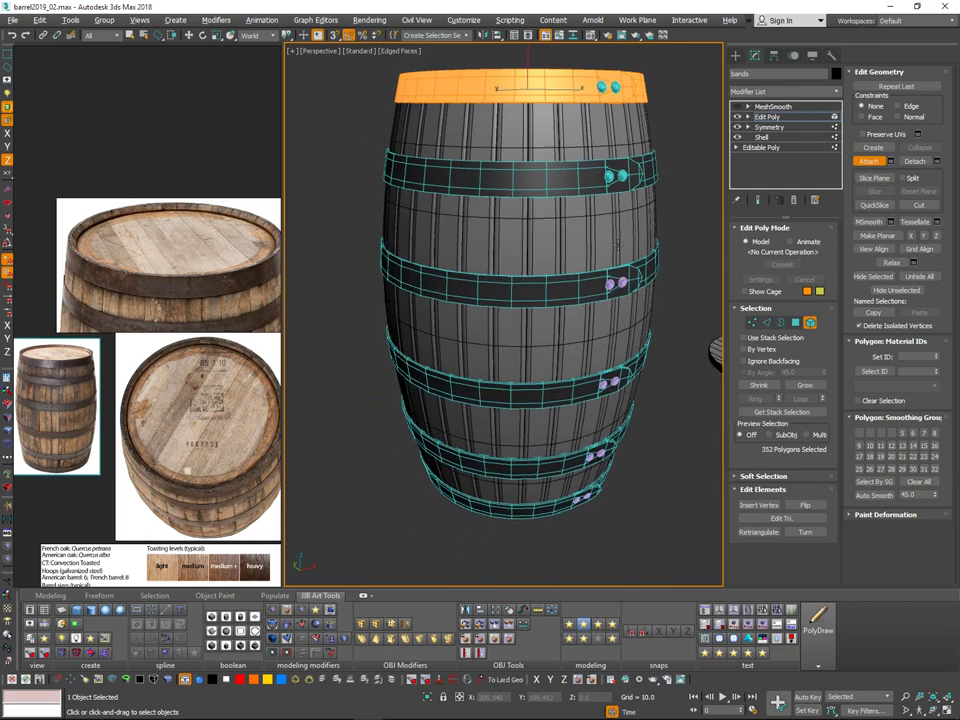
scroll(633, 303, "up", 4)
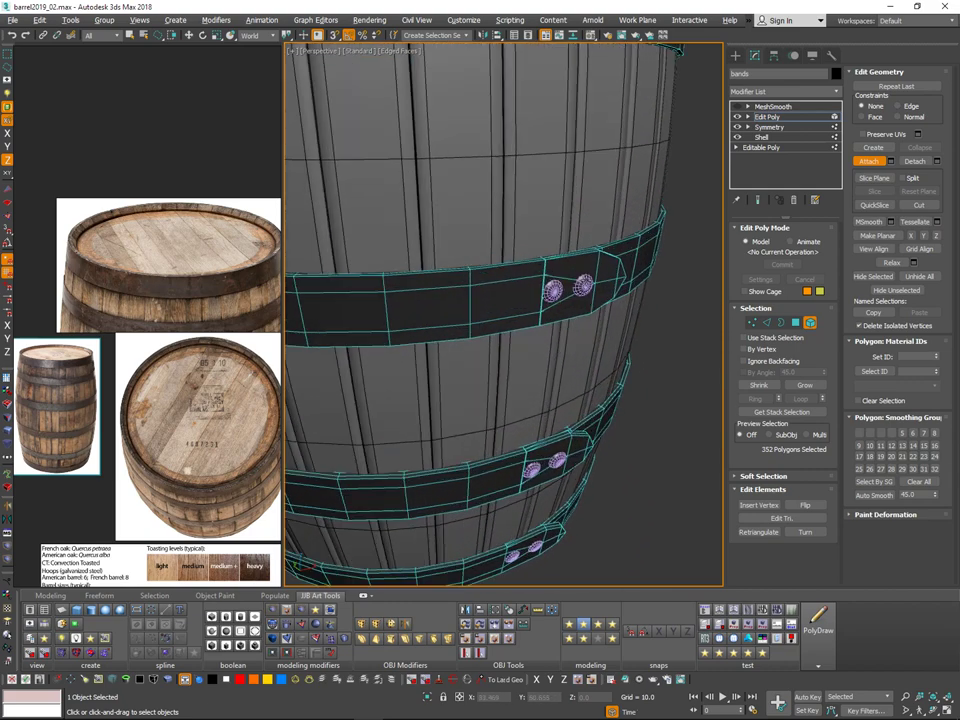
middle_click_drag(571, 366, 615, 225)
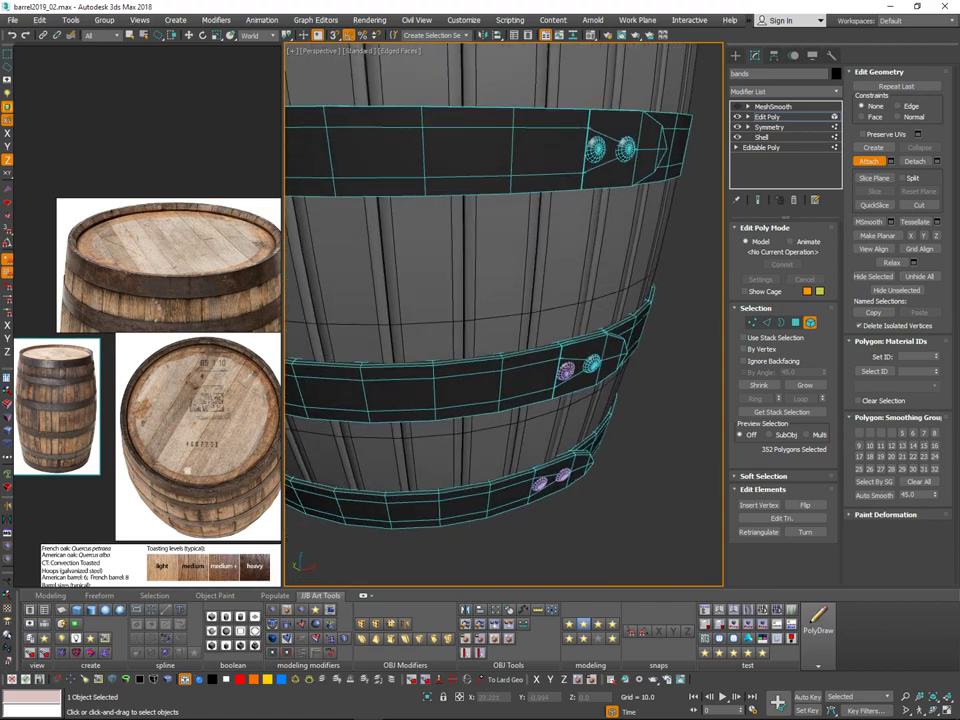
left_click(540, 484)
scroll(592, 447, "down", 3)
middle_click_drag(635, 308, 601, 326)
scroll(542, 386, "down", 3)
left_click(810, 323)
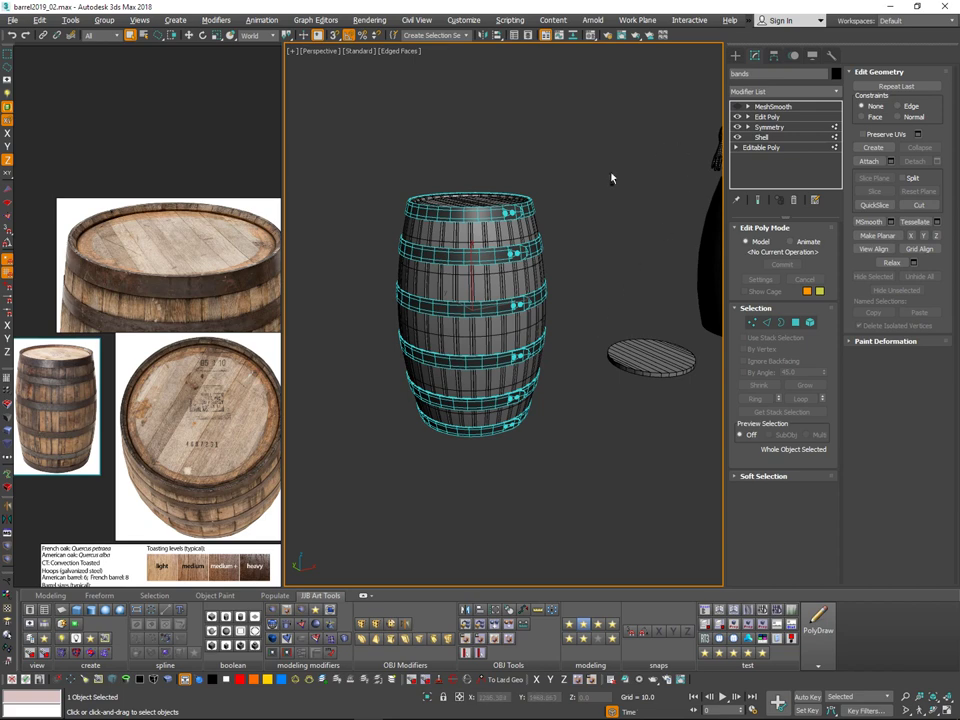
Step: Toggle the bands' Edit Poly modifier off and on, and add a second Edit Poly modifier above it
scroll(611, 178, "up", 2)
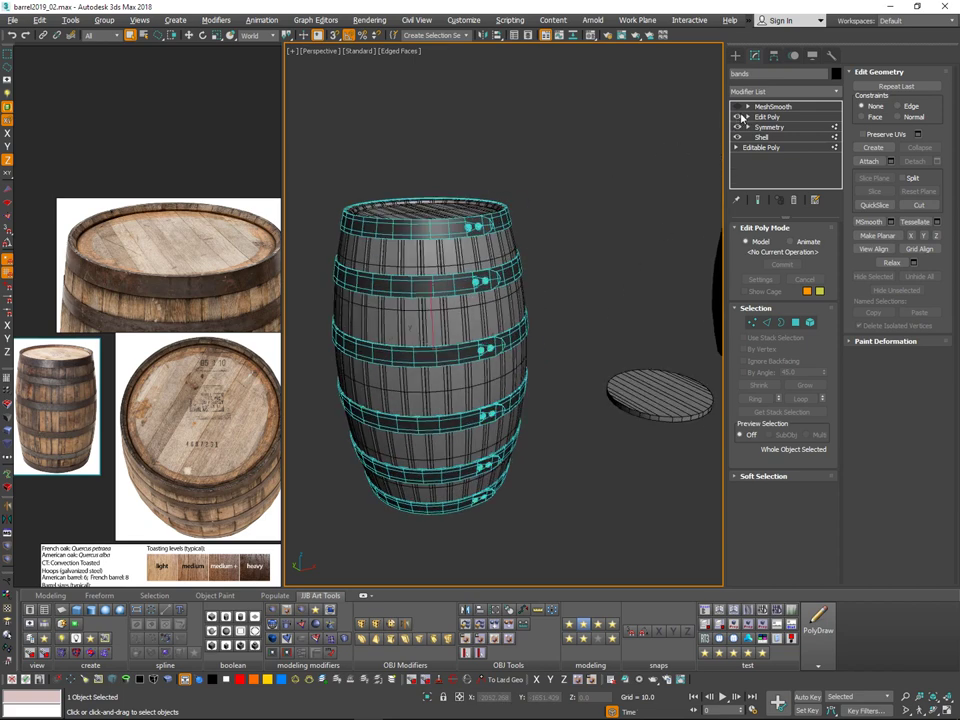
left_click(739, 117)
left_click(739, 117)
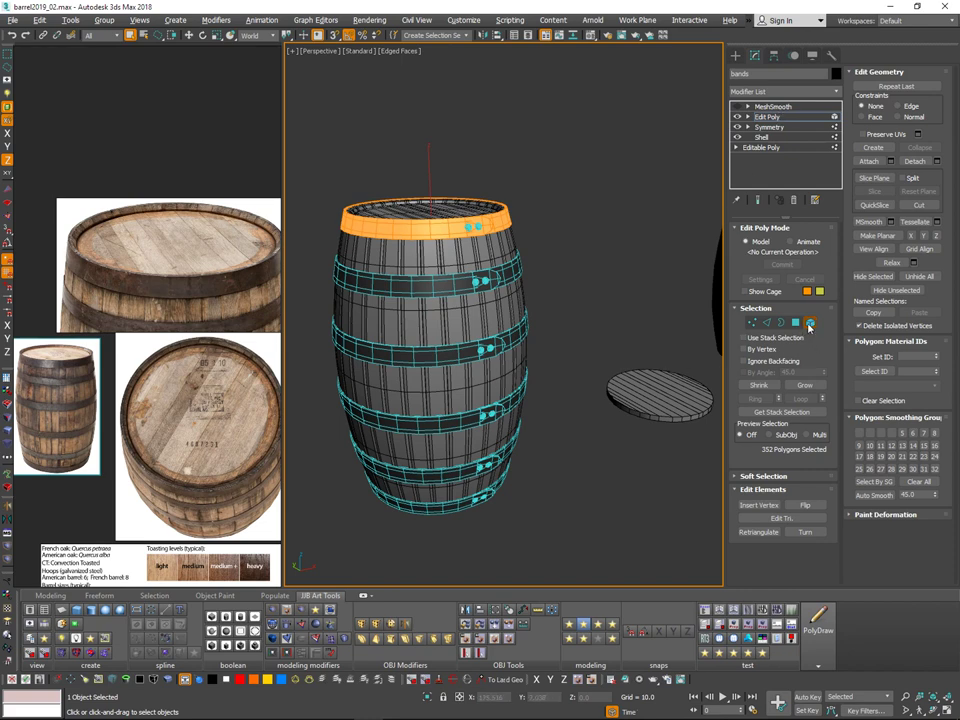
left_click(809, 325)
left_click(838, 92)
left_click_drag(837, 141, 832, 360)
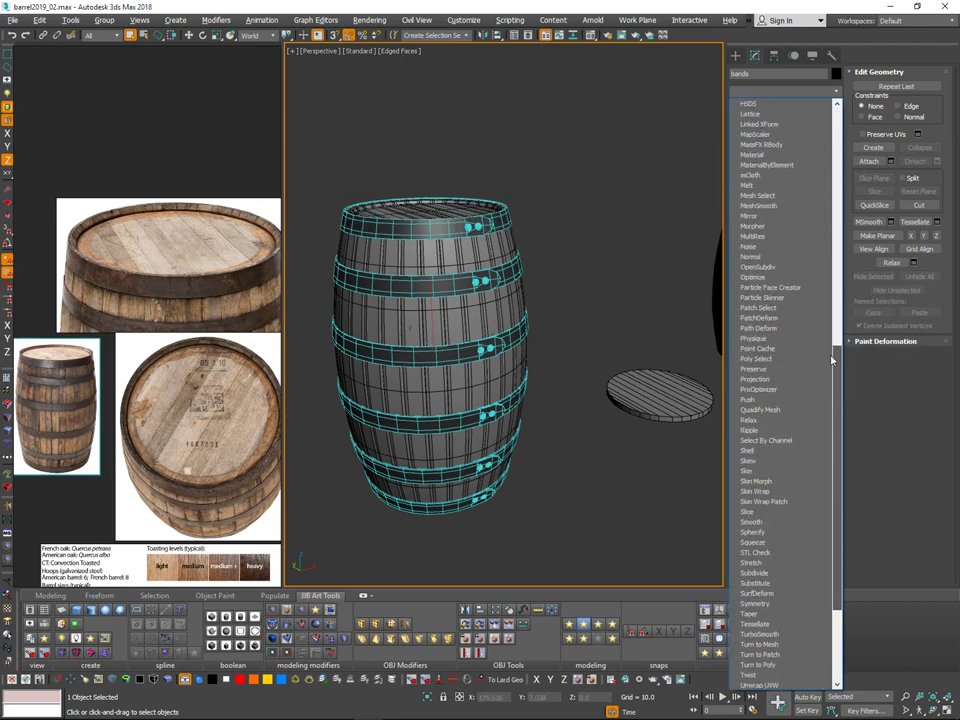
scroll(831, 360, "up", 7)
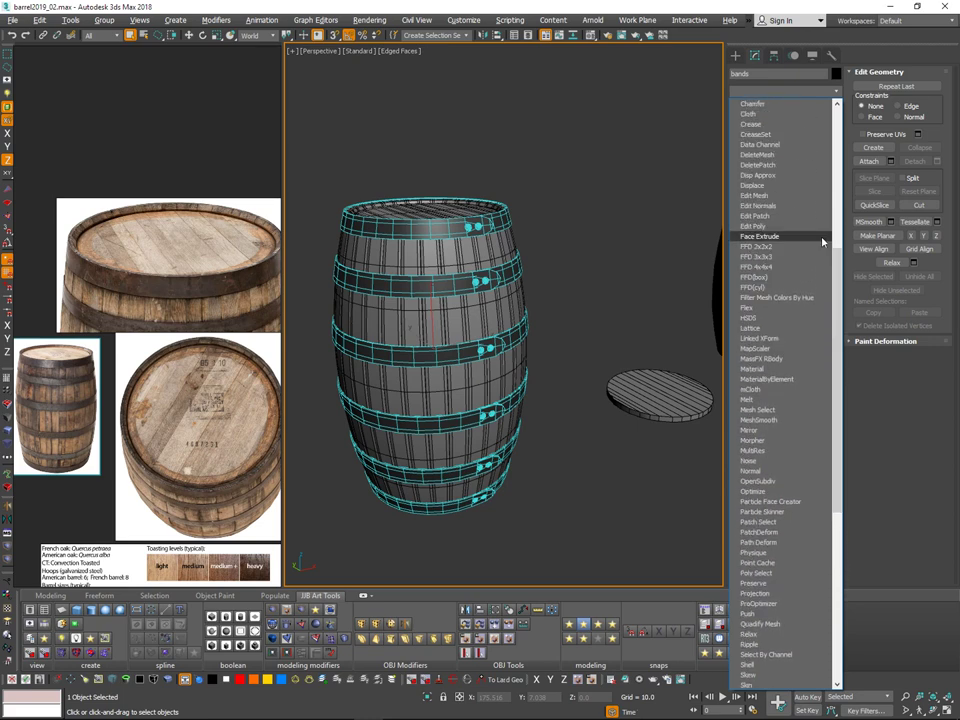
left_click(765, 226)
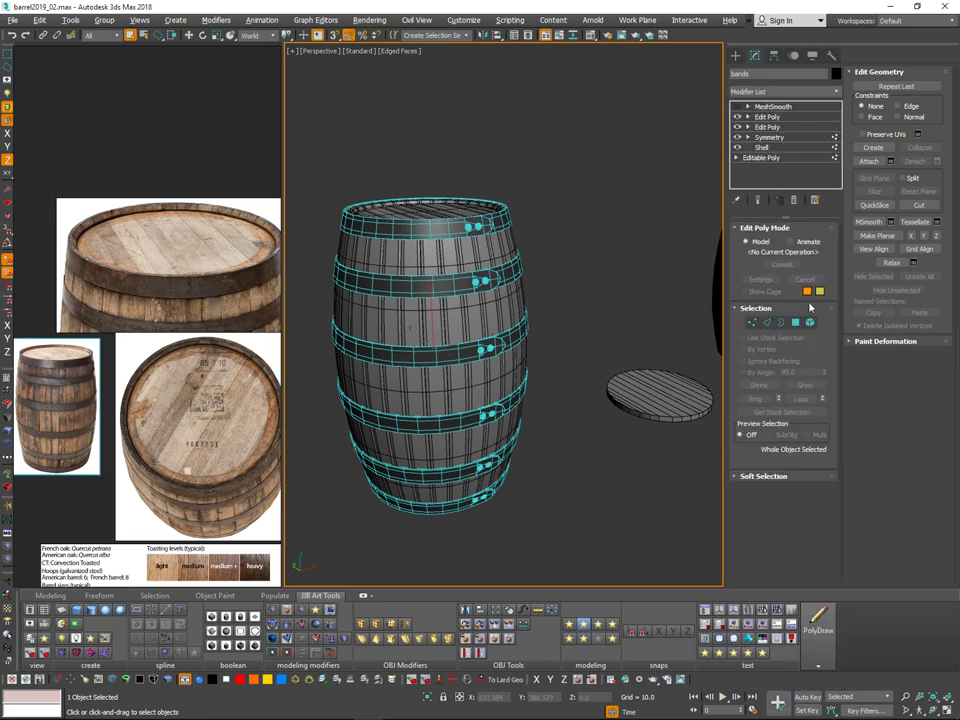
Step: In the new Edit Poly modifier, select the top band together with its two rivets at element level
key("1")
left_click(811, 323)
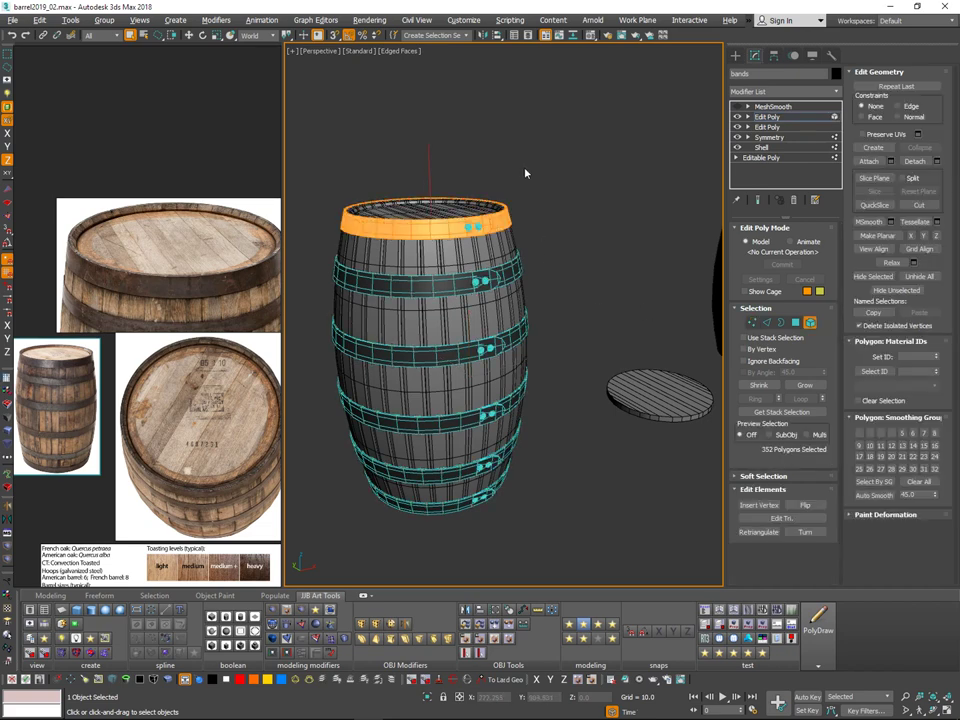
left_click_drag(592, 220, 590, 214, "ctrl")
middle_click_drag(468, 178, 614, 190)
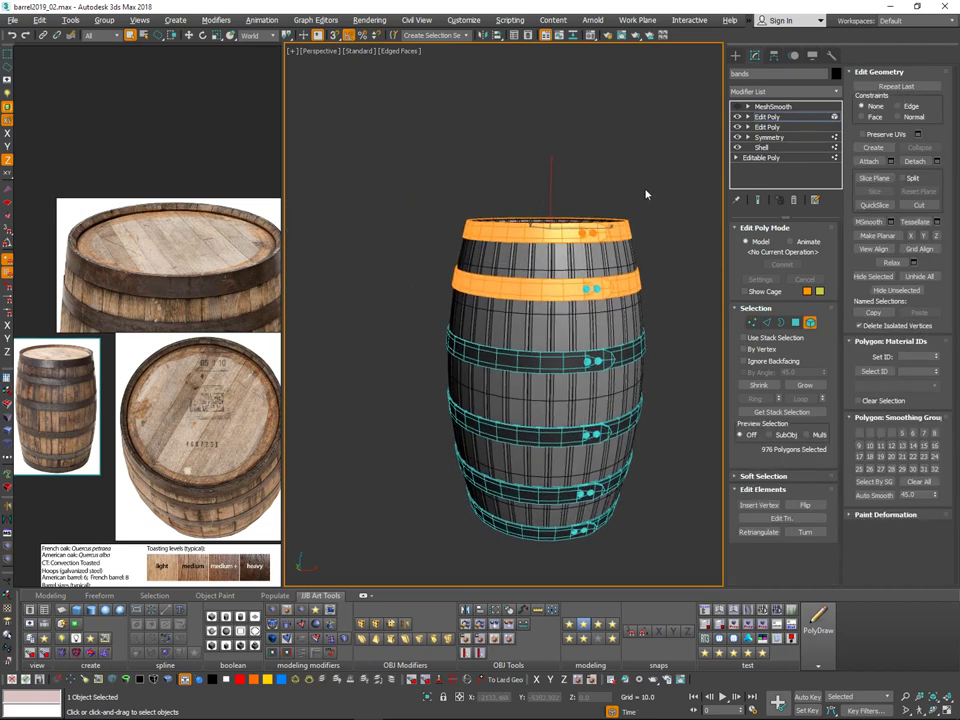
mouse_move(605, 158)
left_mouse_down()
mouse_move(617, 244)
mouse_move(636, 212)
left_mouse_up()
mouse_move(638, 206)
middle_mouse_down("alt")
mouse_move(641, 225)
mouse_move(583, 231)
middle_mouse_up("alt")
Step: Try to rotate the top band and its rivets about the selection's own center
key("e")
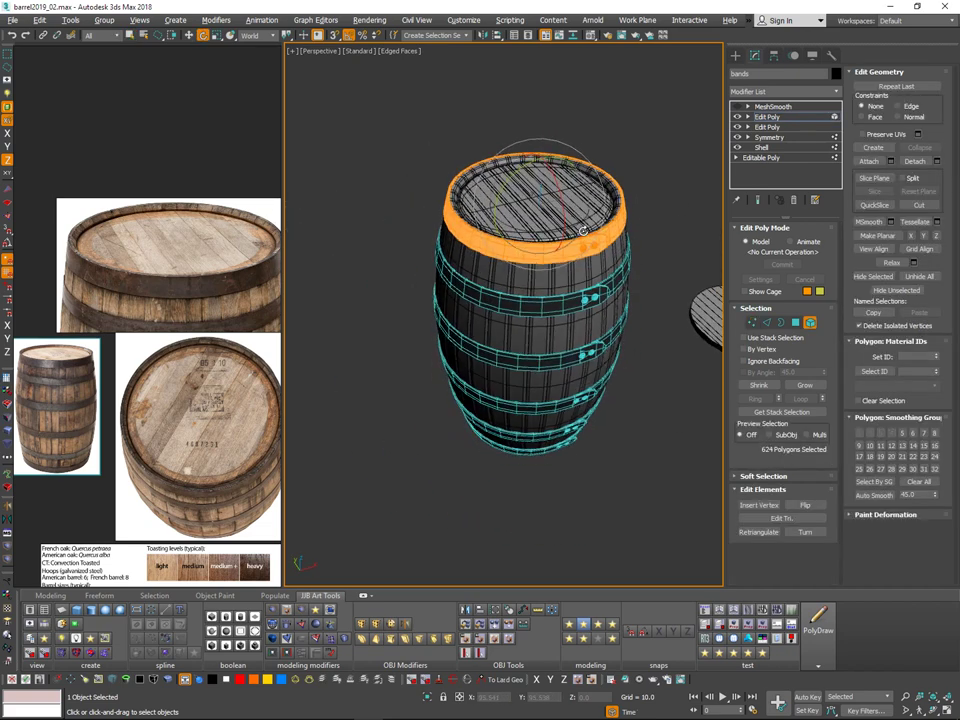
left_click_drag(582, 220, 627, 211)
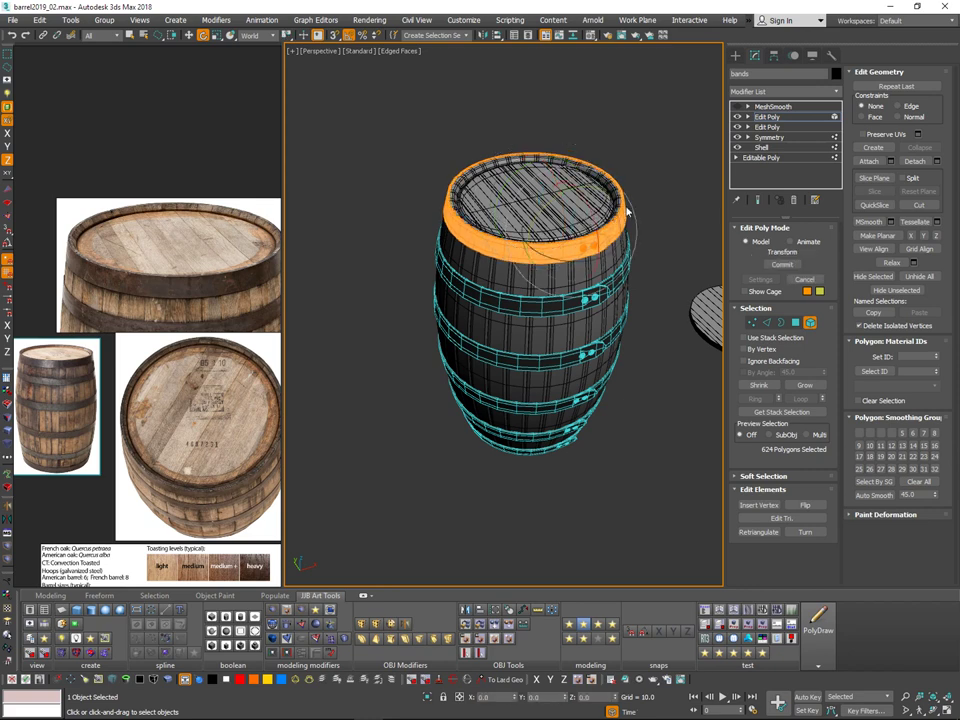
key("e")
key("e")
middle_click_drag(602, 224, 595, 231, "alt")
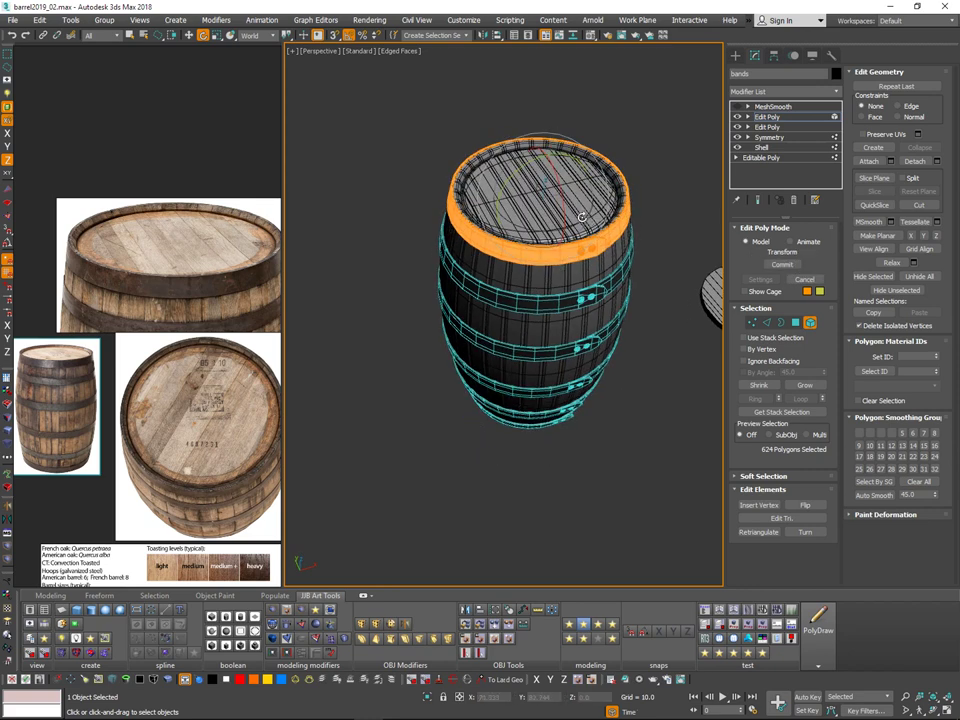
left_click_drag(591, 217, 598, 216)
Step: Switch to the transform coordinate center, try rotating the top band and its rivets about the Z axis, and leave element level
left_click_drag(289, 32, 287, 78)
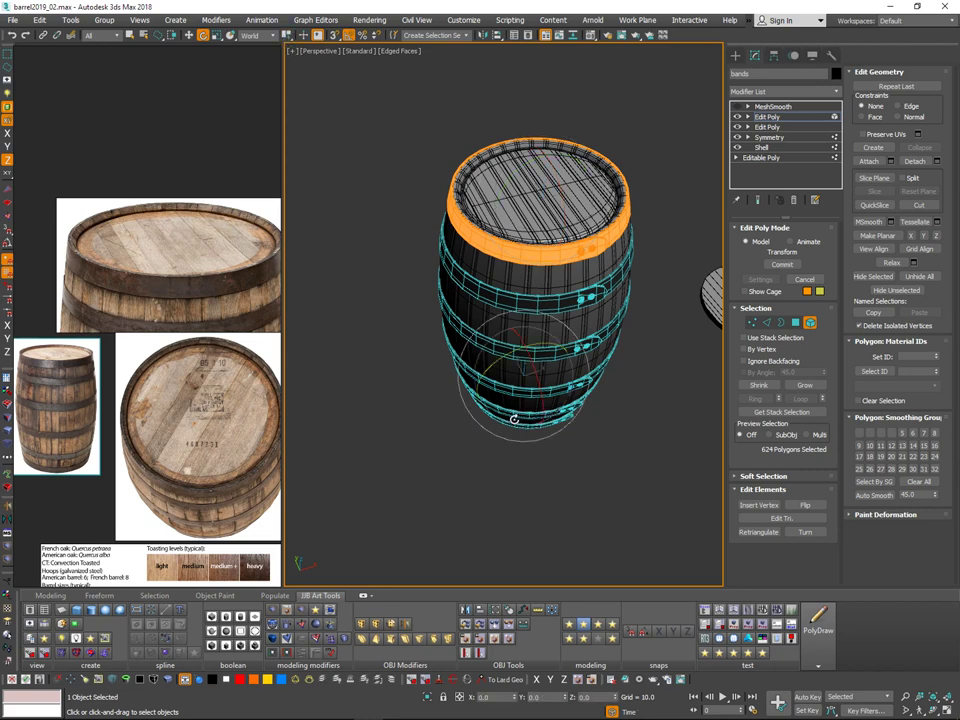
left_click_drag(514, 418, 625, 402)
right_click(625, 402)
middle_click_drag(625, 402, 624, 263, "alt")
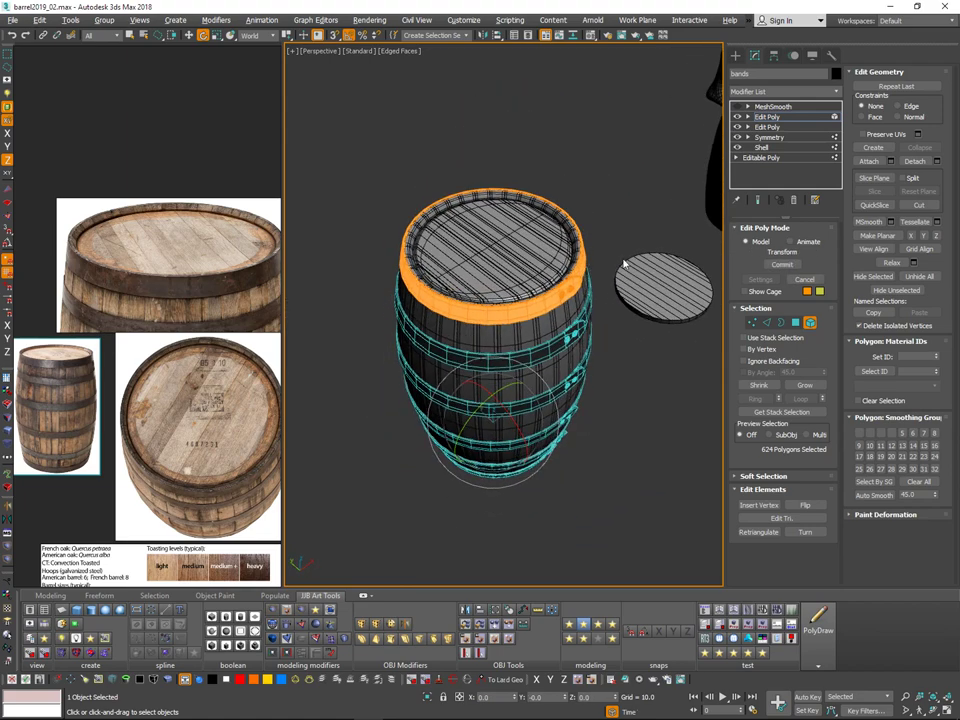
left_click(805, 318)
Step: Show the grid and select all parts of the finished barrel, undoing the last change
left_click(616, 413)
middle_click_drag(603, 210, 550, 147)
left_click(532, 226)
middle_click_drag(572, 257, 565, 400, "alt")
key("g")
scroll(572, 240, "down", 5)
left_click(587, 107)
left_click_drag(445, 145, 619, 337)
key("w")
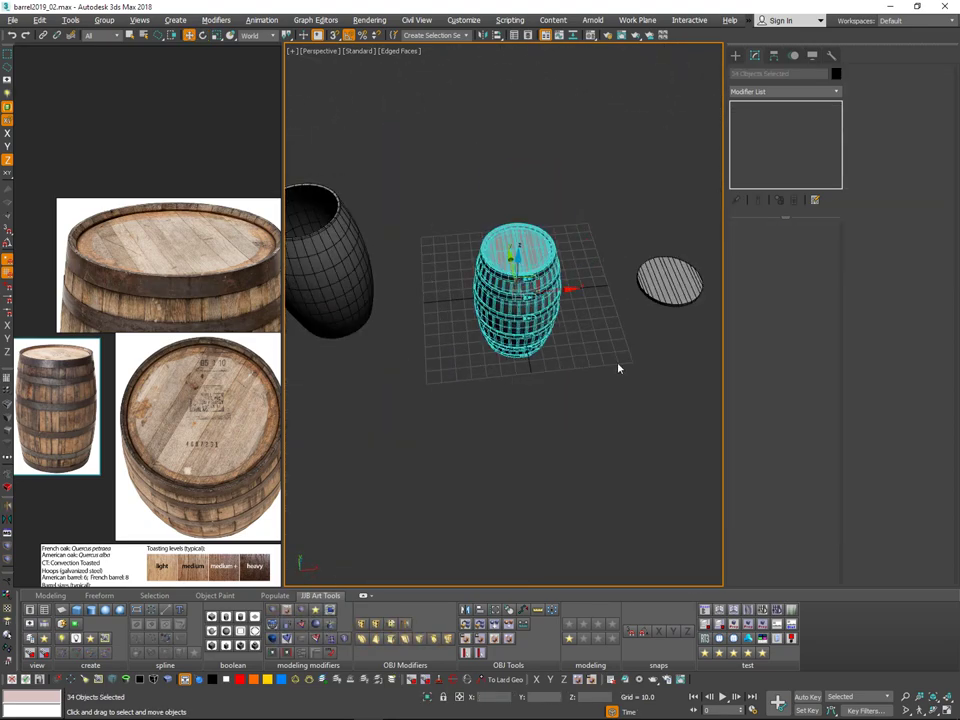
key("ctrl+z")
Step: Try rotating the whole selected barrel about its vertical Z axis
middle_click_drag(560, 241, 576, 258, "alt")
scroll(576, 210, "up", 4)
middle_click_drag(576, 210, 544, 240, "alt")
key("e")
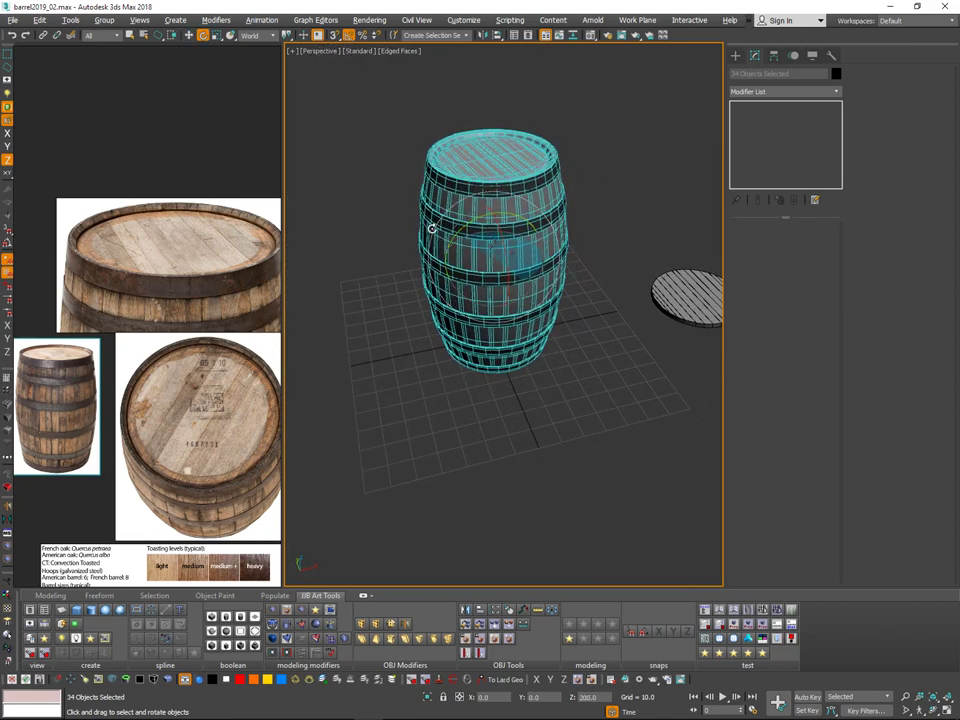
left_click_drag(432, 229, 531, 217)
scroll(531, 217, "up", 1)
middle_click_drag(531, 217, 542, 206, "alt")
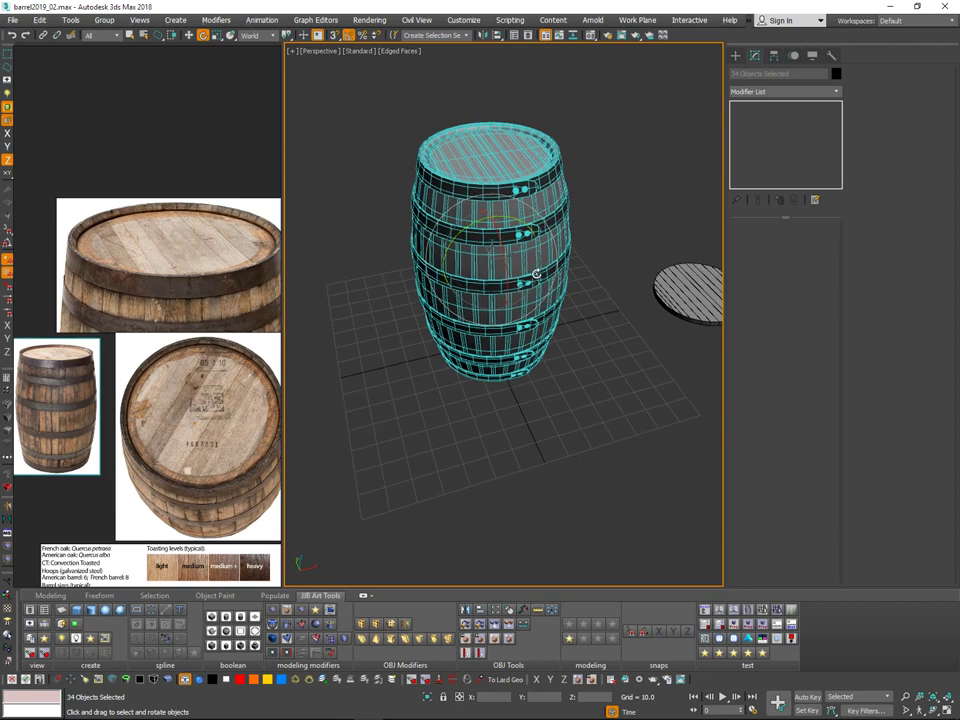
Step: Clone the whole barrel along the X axis, placing the copy between the original and the plain barrel body
key("w")
middle_click_drag(534, 281, 542, 274)
scroll(542, 273, "down", 3)
mouse_move(546, 252)
left_mouse_down("shift")
mouse_move(489, 275)
mouse_move(452, 306)
left_mouse_up("shift")
left_click(481, 416)
scroll(425, 323, "up", 1)
middle_click_drag(425, 323, 454, 319)
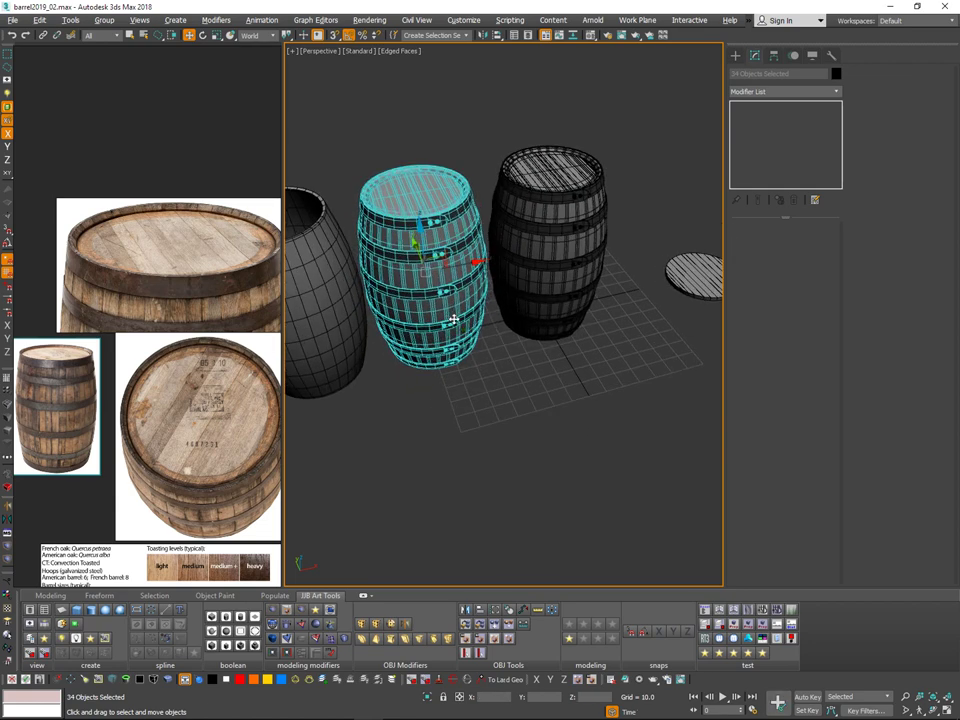
Step: Rotate the copied barrel about the Z axis so its riveted seam faces another side
scroll(460, 310, "up", 2)
key("e")
key("Caps_Lock")
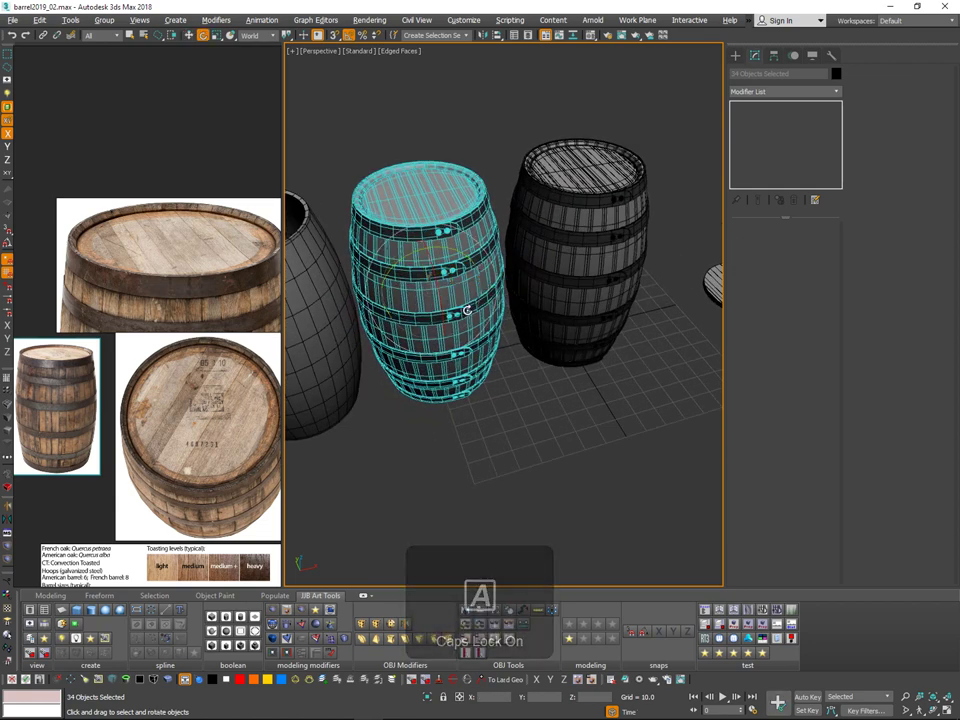
key("Caps_Lock")
left_click_drag(471, 300, 503, 283)
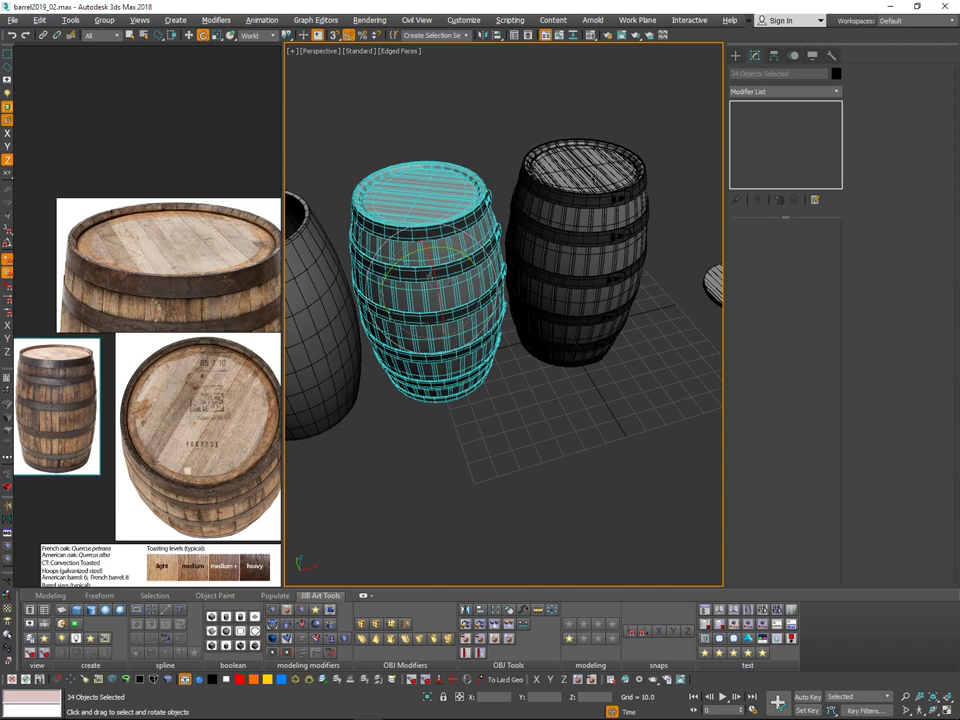
Step: Clone the rotated barrel with a further turn, and align the new copy to the original barrel
mouse_move(460, 315)
left_mouse_down()
mouse_move(345, 338)
mouse_move(306, 317)
mouse_move(296, 276)
mouse_move(312, 251)
left_mouse_up()
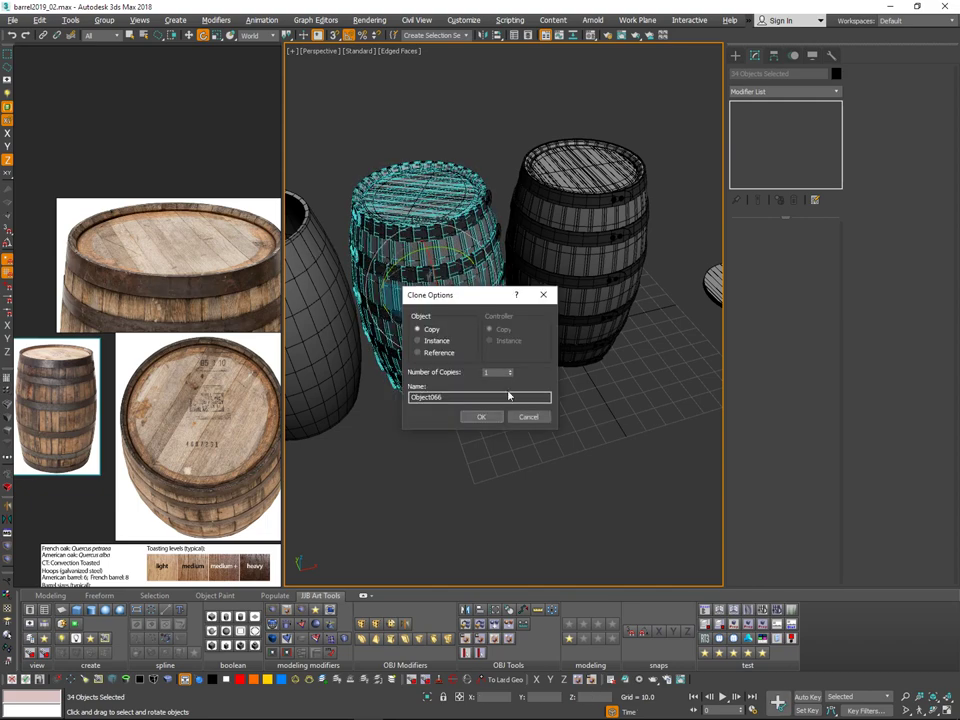
key("shift+a")
left_click(561, 281)
Step: Move the newest barrel copy along the X axis to the other side of the original
key("w")
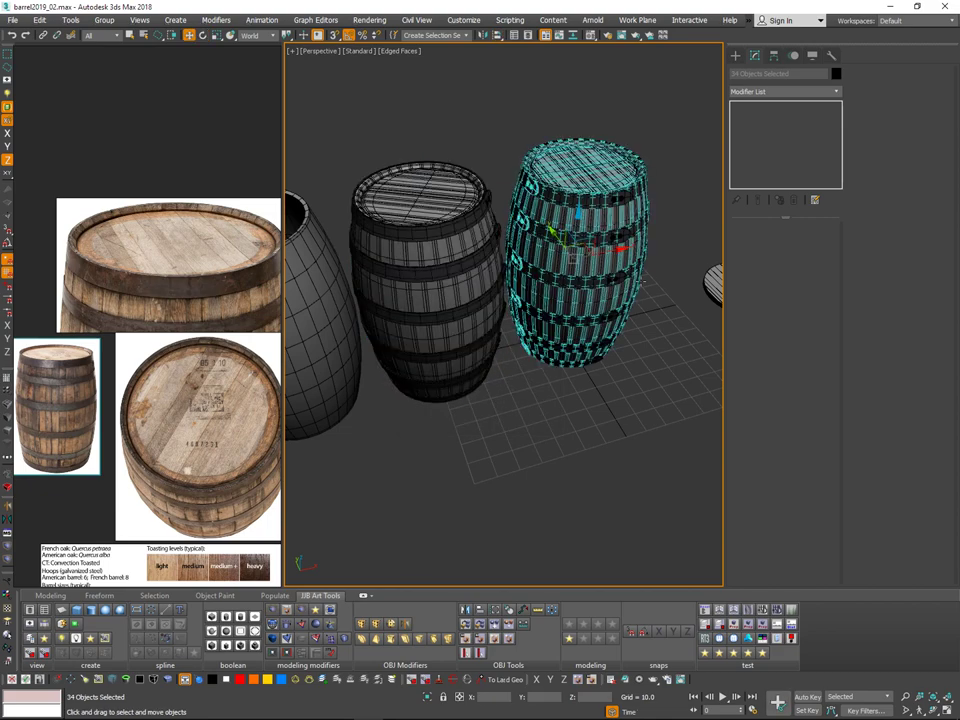
middle_click_drag(583, 256, 525, 286)
left_click_drag(560, 274, 722, 256)
middle_click_drag(673, 260, 490, 312)
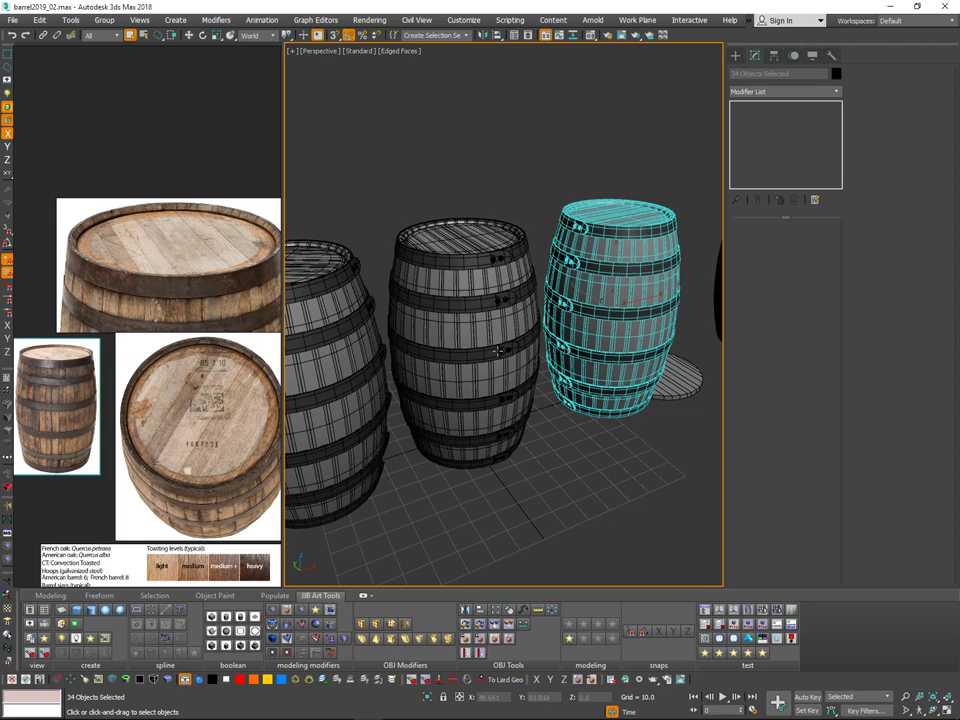
Step: Select the middle barrel's bands, and enter and leave the element level of their upper Edit Poly modifier
left_click(498, 350)
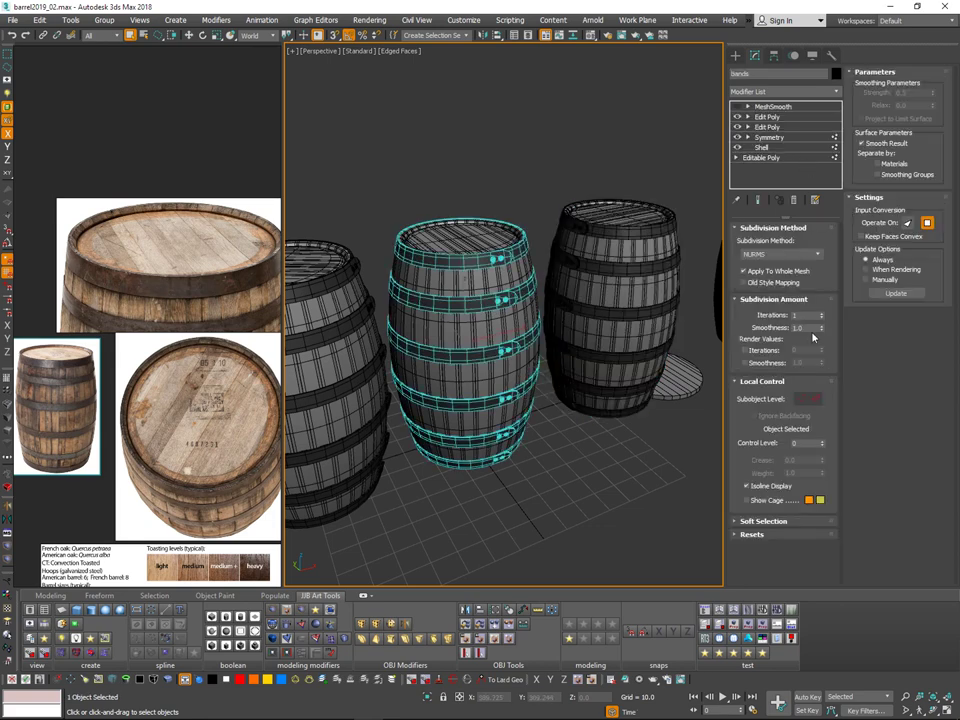
left_click(769, 117)
left_click(810, 322)
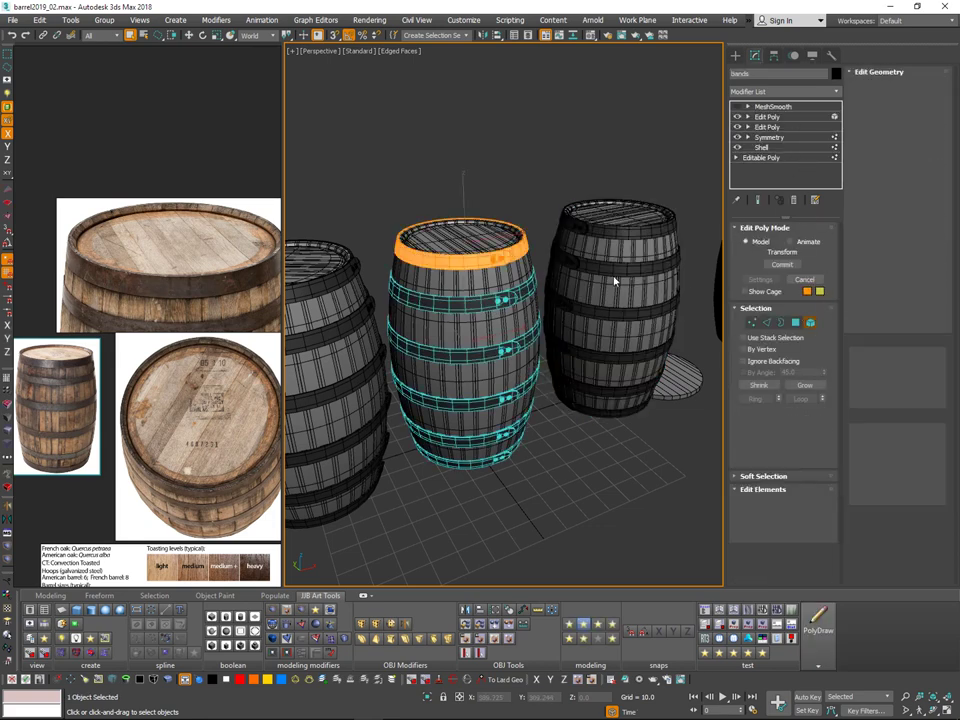
left_click(813, 323)
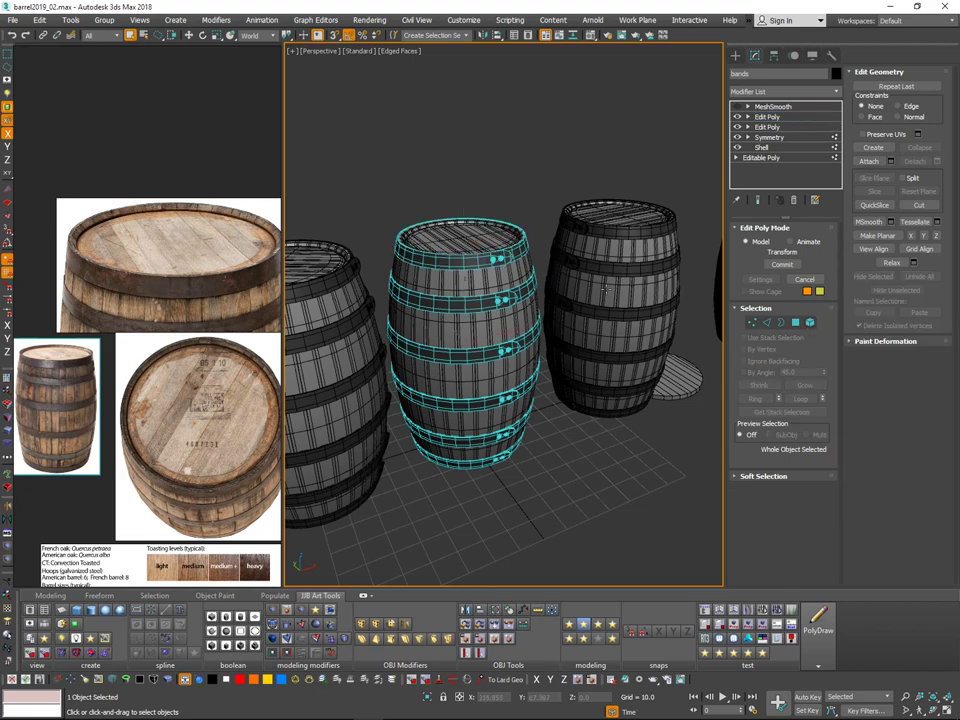
Step: Clone the middle barrel's bands as a single copy, and align the copy to the low-detail barrel at the end of the row
middle_click_drag(538, 274, 595, 288, "alt")
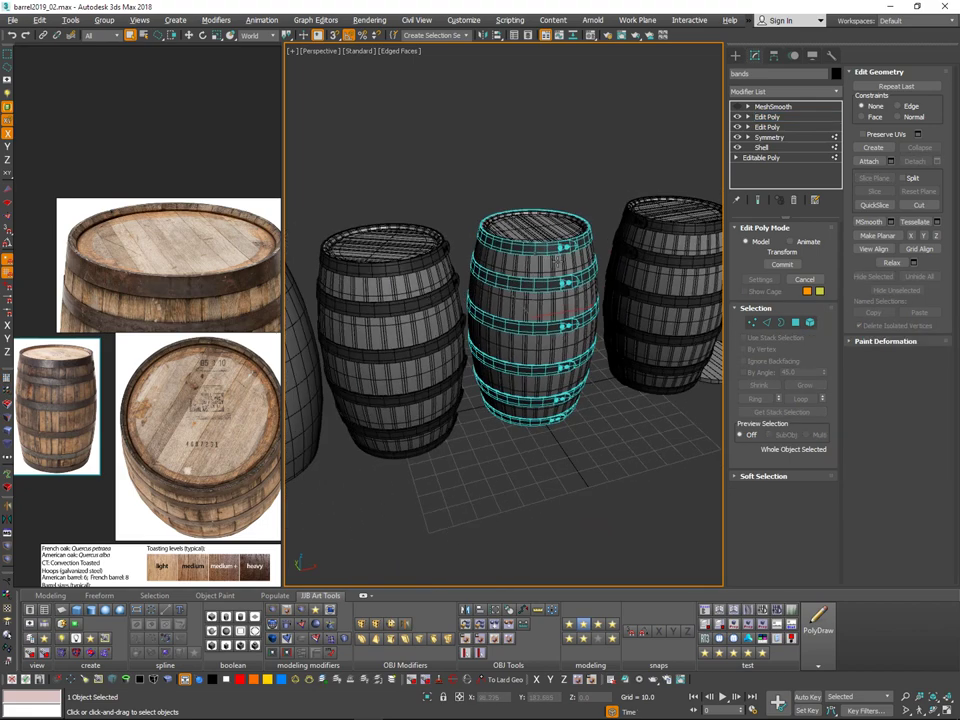
middle_click_drag(536, 342, 582, 315)
key("alt+a")
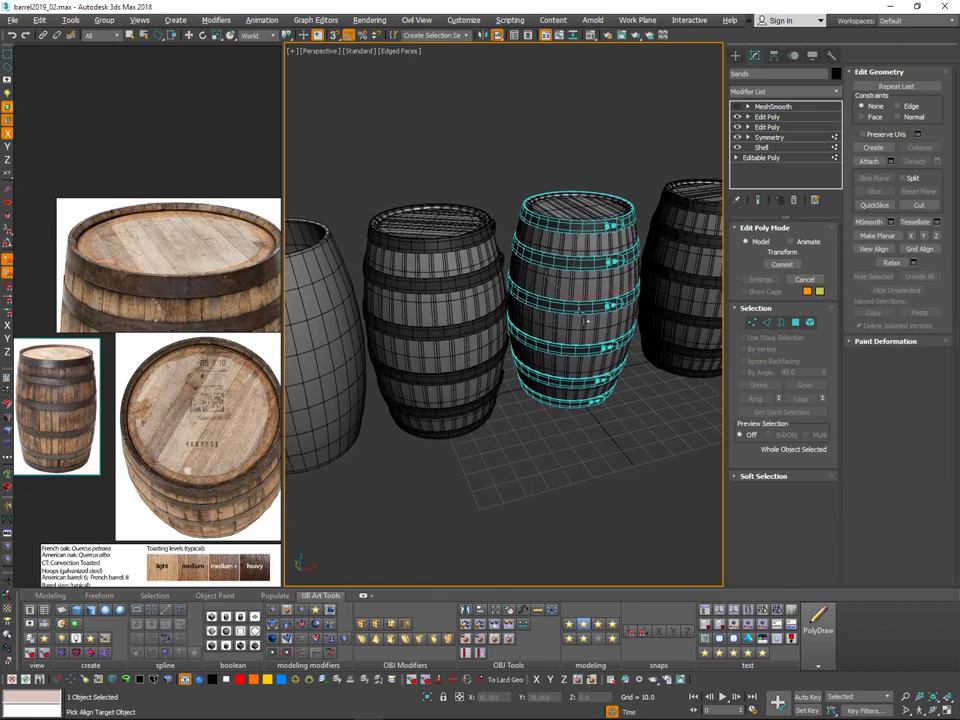
scroll(583, 315, "down", 3)
key("w")
left_click_drag(615, 300, 399, 366, "shift")
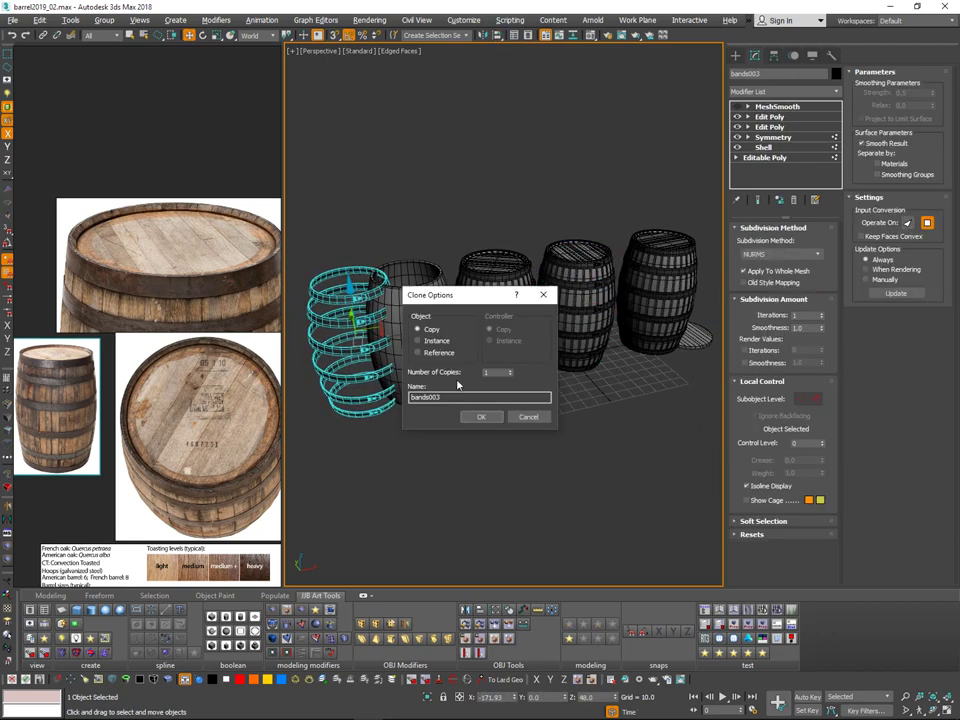
left_click(483, 415)
key("alt+a")
left_click(408, 335)
scroll(558, 303, "up", 3)
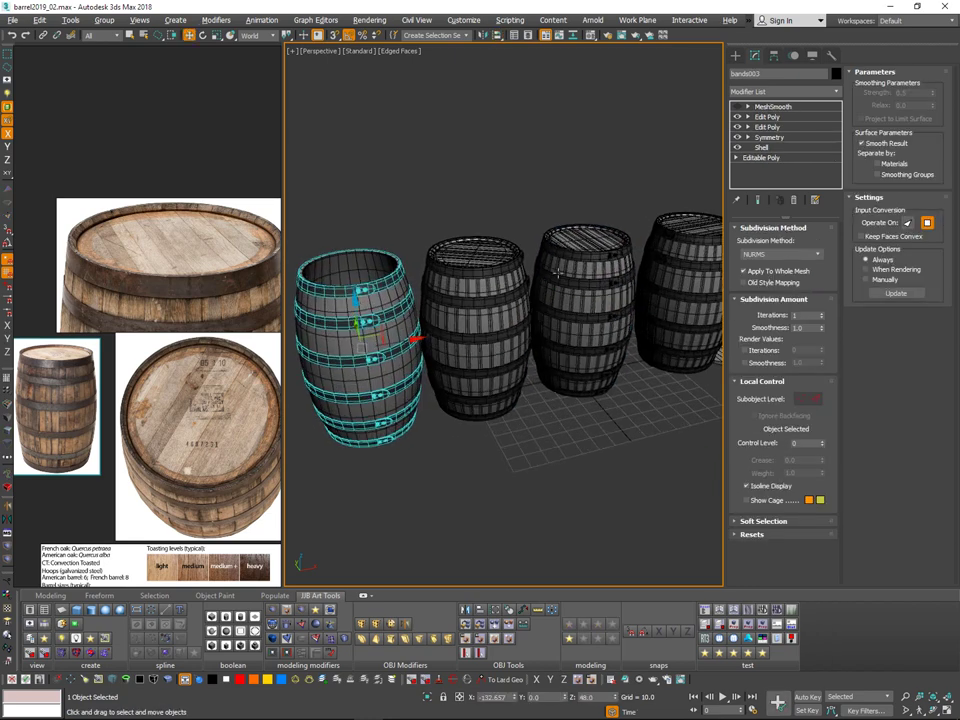
middle_click_drag(642, 262, 592, 279)
scroll(562, 295, "up", 1)
key("q")
left_click(572, 292)
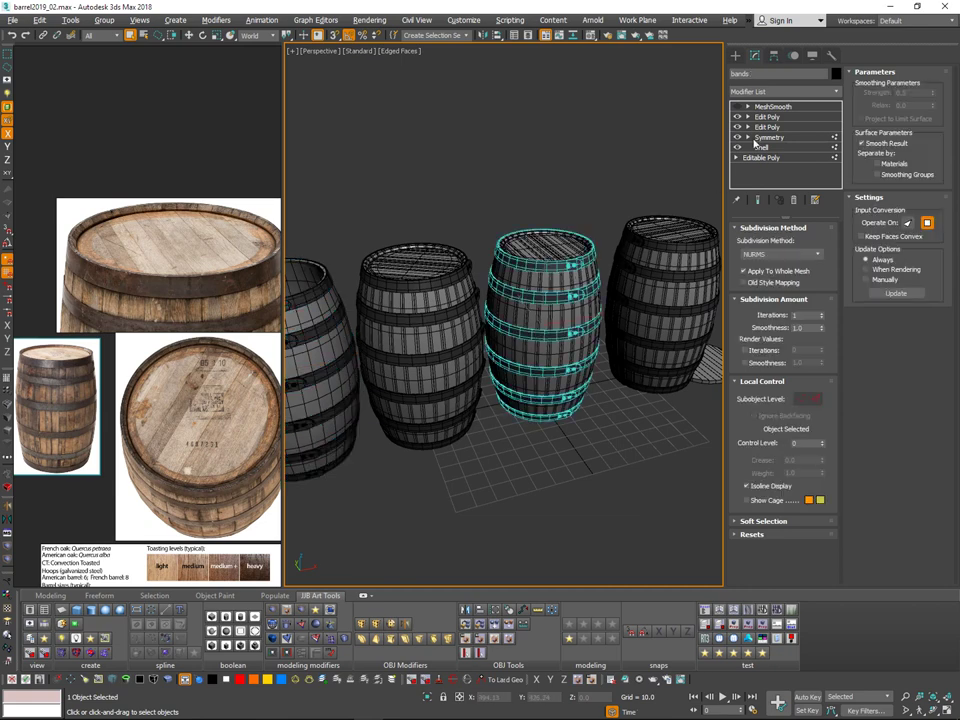
left_click(772, 117)
right_click(787, 118)
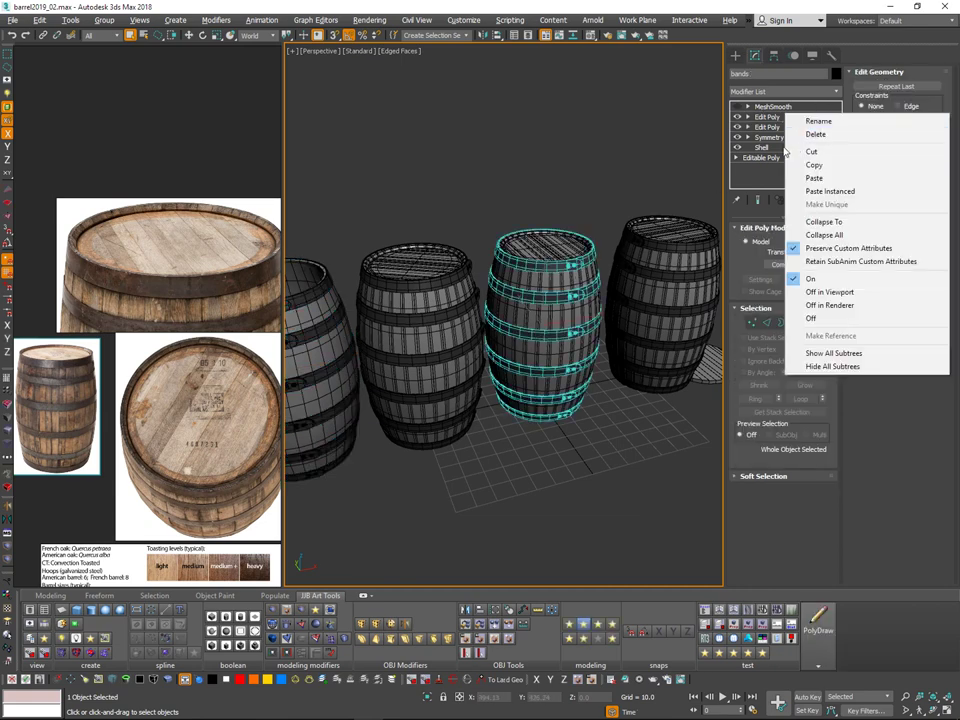
left_click(604, 150)
Step: Select the middle barrel's bands and delete the topmost band element in their upper Edit Poly modifier
left_click(603, 263)
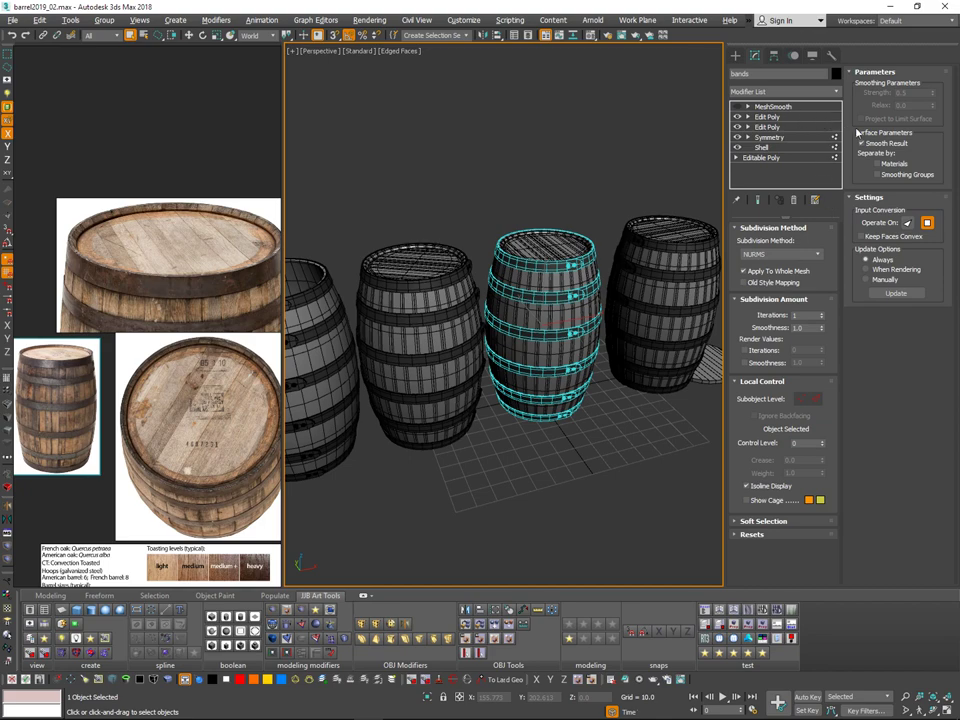
left_click(770, 117)
left_click(811, 323)
left_click(590, 263)
middle_click_drag(590, 263, 604, 241, "alt")
scroll(588, 248, "up", 1)
key("Delete")
mouse_move(604, 241)
middle_mouse_down("alt")
mouse_move(613, 248)
mouse_move(601, 255)
middle_mouse_up("alt")
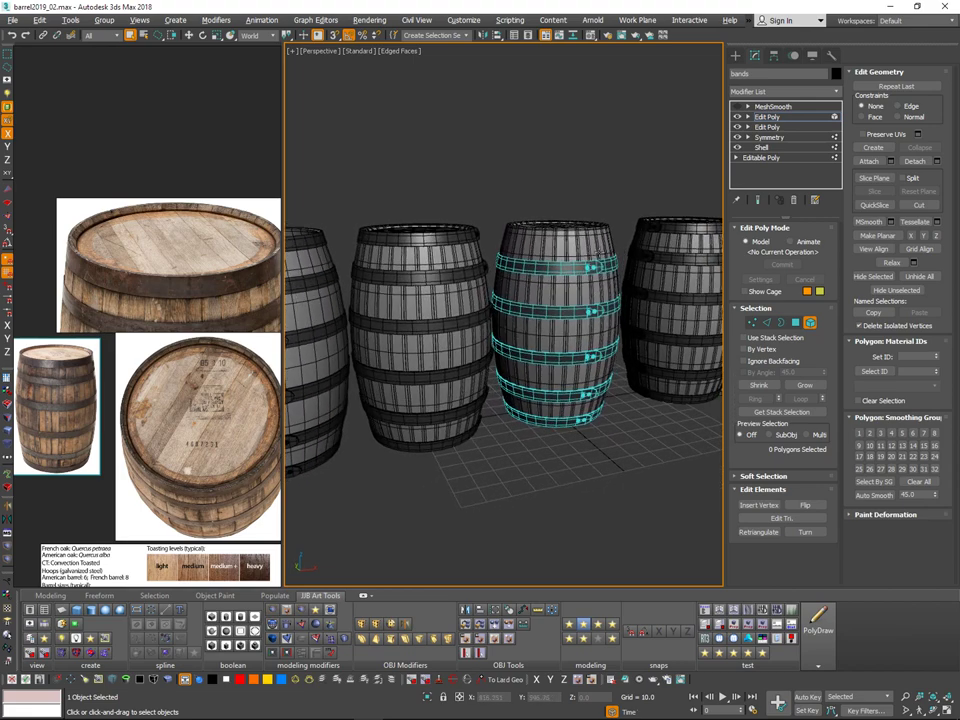
Step: Delete the second band from the top, including its rivets, from the middle barrel's bands
left_click_drag(580, 298, 631, 321)
left_click(638, 305)
middle_click_drag(638, 305, 642, 287, "alt")
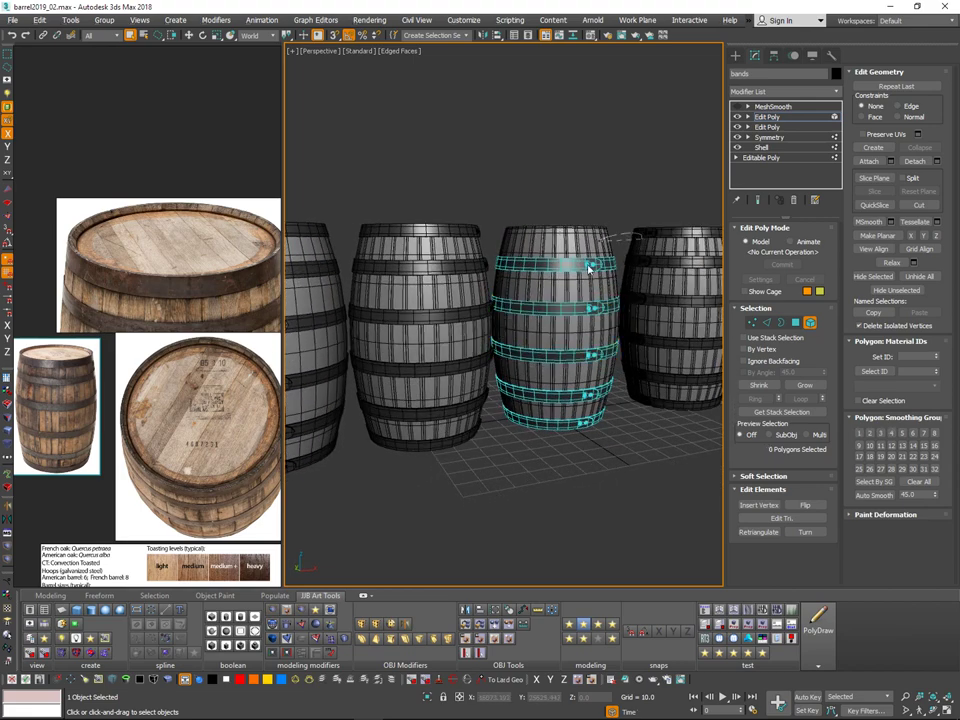
left_click_drag(588, 268, 612, 278)
middle_click_drag(668, 294, 665, 289, "alt")
key("Delete")
middle_click_drag(635, 348, 627, 377, "alt")
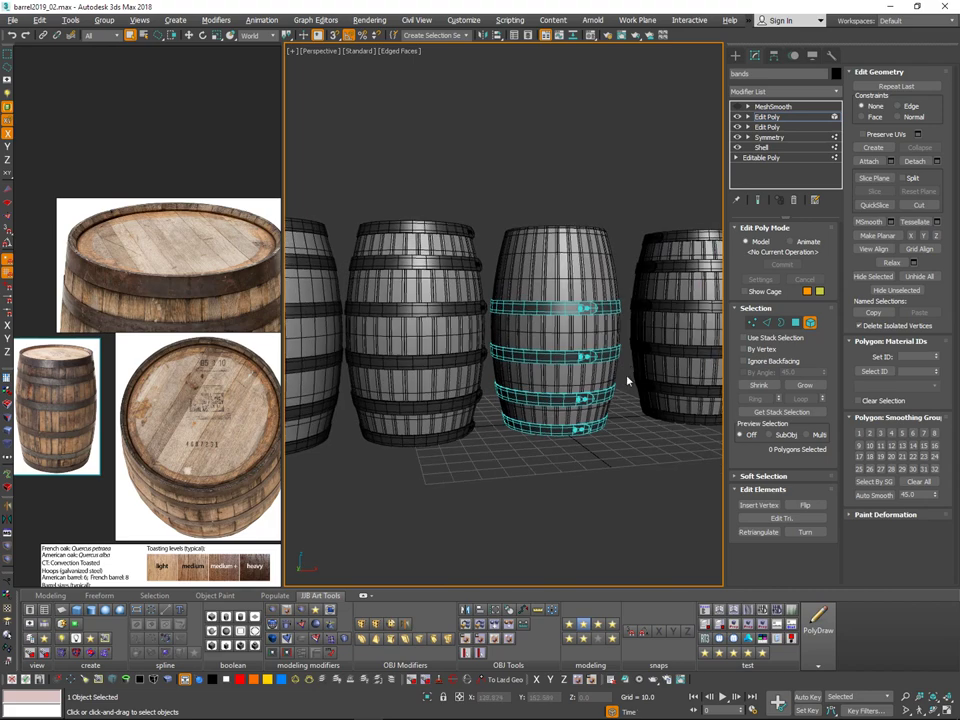
Step: Delete the second band from the bottom of the middle barrel, and leave the element level
left_click_drag(616, 402, 622, 398)
middle_click_drag(634, 392, 639, 372, "alt")
left_click(638, 382)
mouse_move(635, 370)
left_mouse_down()
mouse_move(576, 388)
mouse_move(636, 390)
left_mouse_up()
key("Delete")
middle_click_drag(648, 382, 650, 412, "alt")
left_click(808, 324)
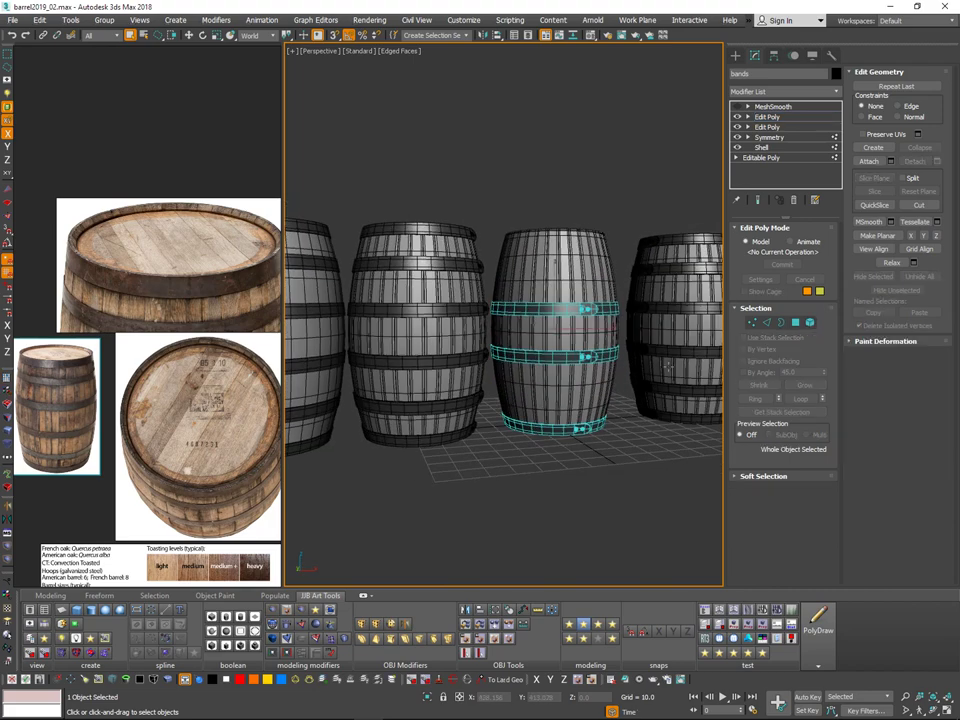
Step: Move the neighbouring barrel's bands (bands001) along the X axis onto the middle barrel
middle_click_drag(618, 452, 611, 465, "alt")
left_click(611, 470)
left_click(457, 277)
key("w")
left_click_drag(454, 277, 584, 278)
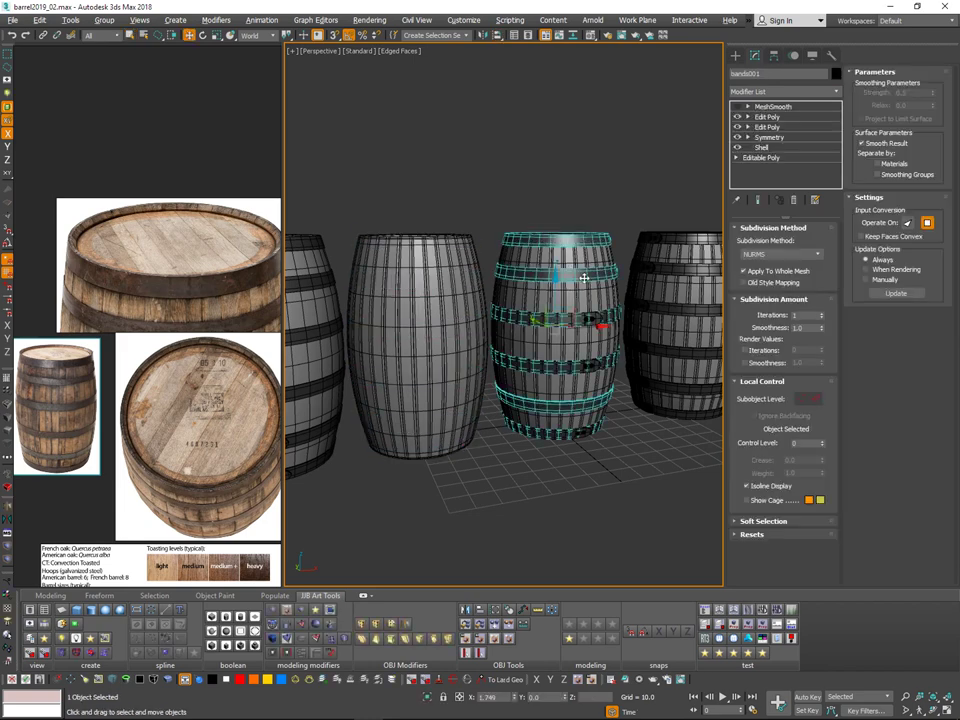
middle_click_drag(618, 367, 580, 381)
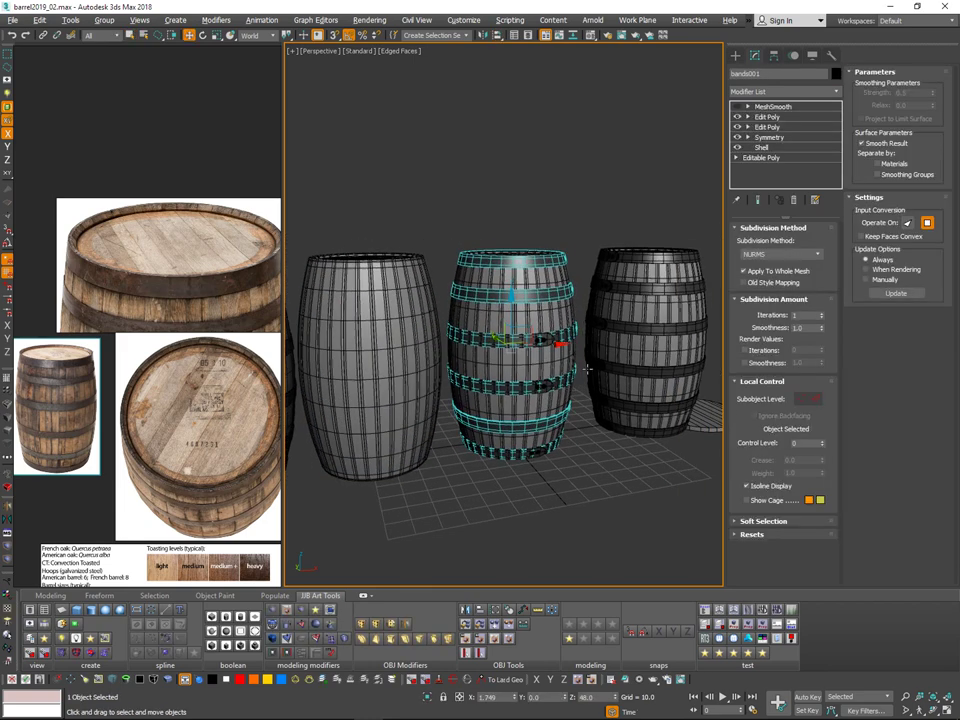
Step: Delete the third band from the top of bands001 at the element level of its upper Edit Poly modifier
left_click(794, 125)
left_click(809, 321)
scroll(574, 316, "up", 3)
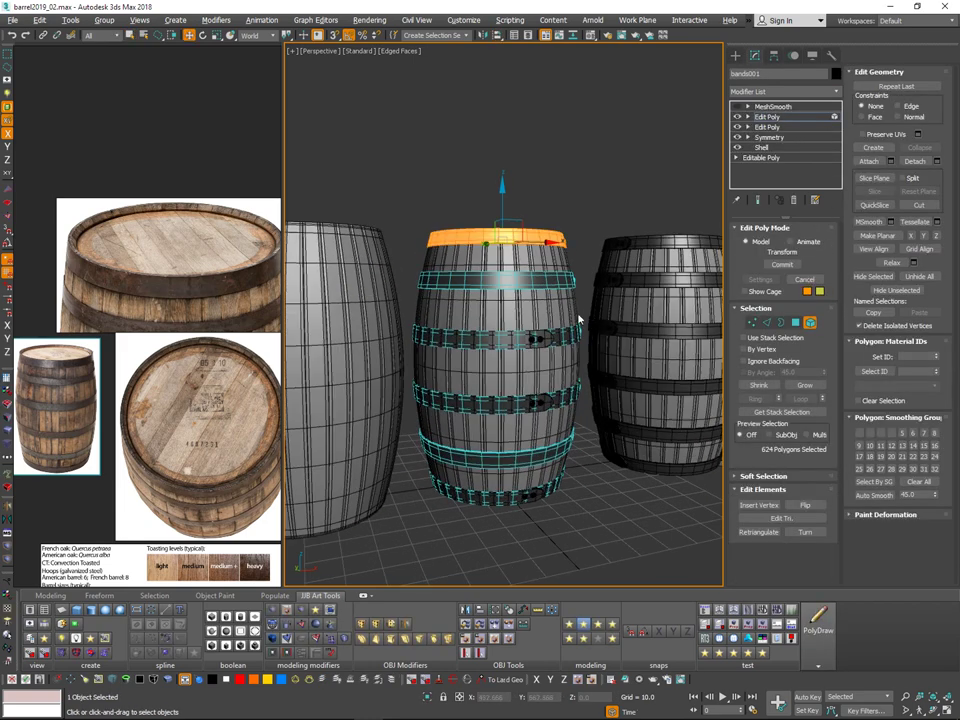
left_click(576, 338)
key("Delete")
middle_click_drag(608, 375, 603, 374, "alt")
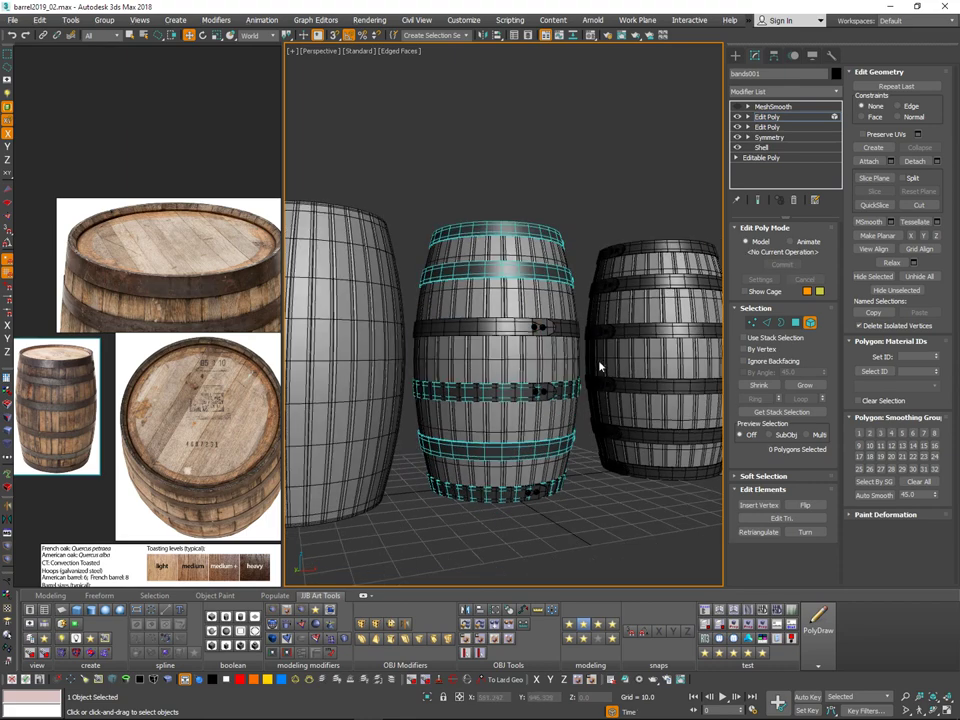
Step: Delete the fourth and the lowest band elements from bands001, and leave the element level
left_click(502, 399)
key("Delete")
left_click(492, 498)
key("Delete")
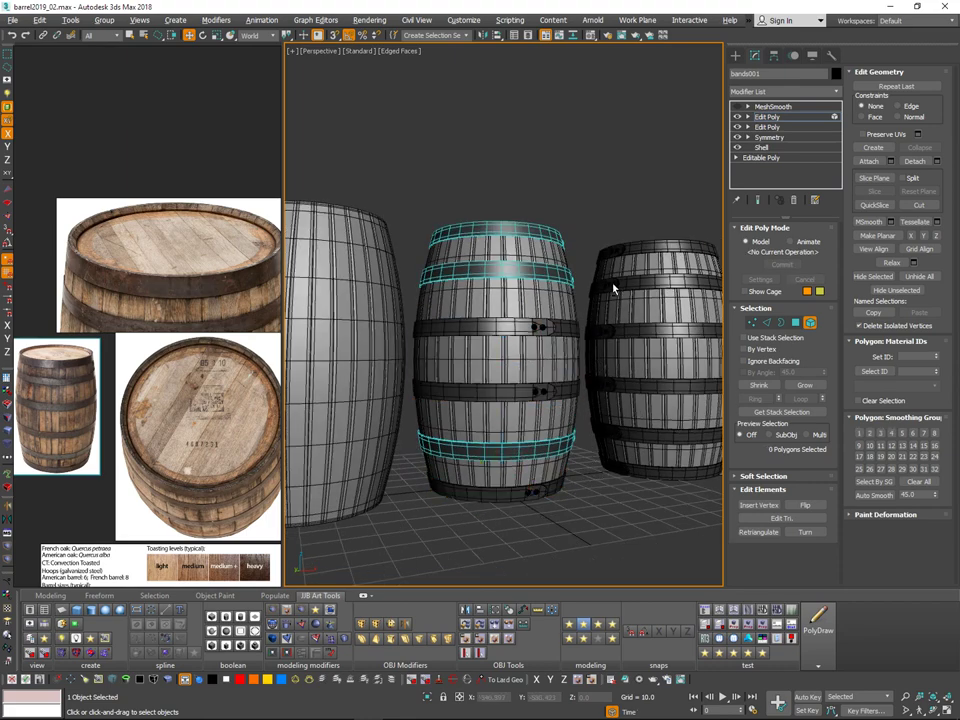
middle_click_drag(613, 286, 572, 297, "alt")
left_click(807, 326)
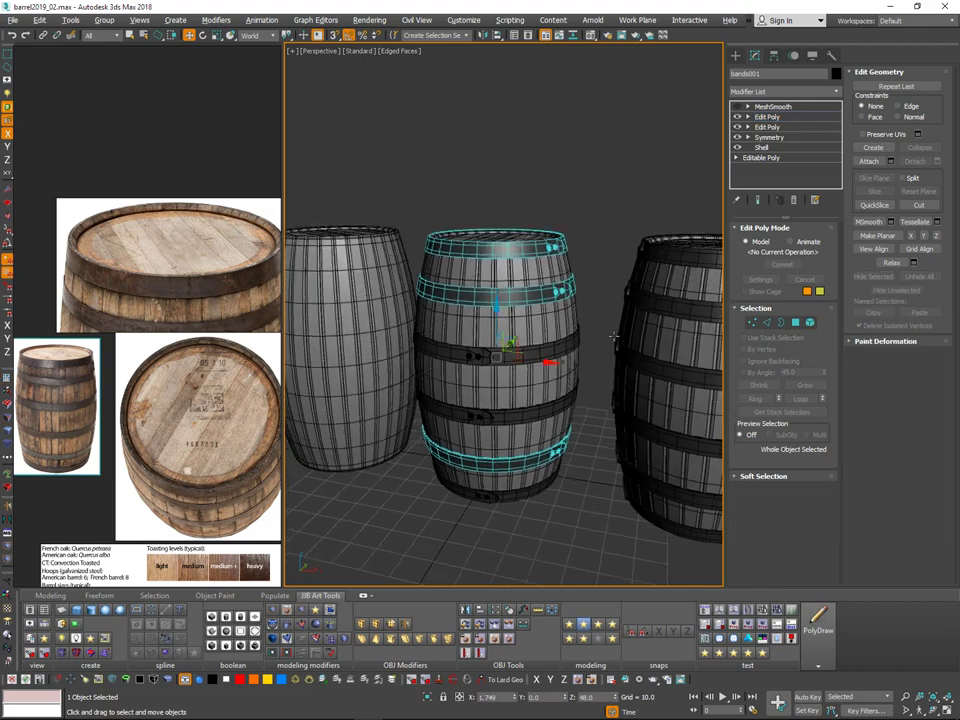
Step: Rotate bands001 by -25 degrees about the Z axis so its riveted seams are offset from the other bands
left_click(622, 242)
scroll(622, 242, "down", 1)
middle_click_drag(622, 242, 596, 279, "alt")
left_click(560, 274)
key("e")
left_click_drag(525, 360, 510, 366)
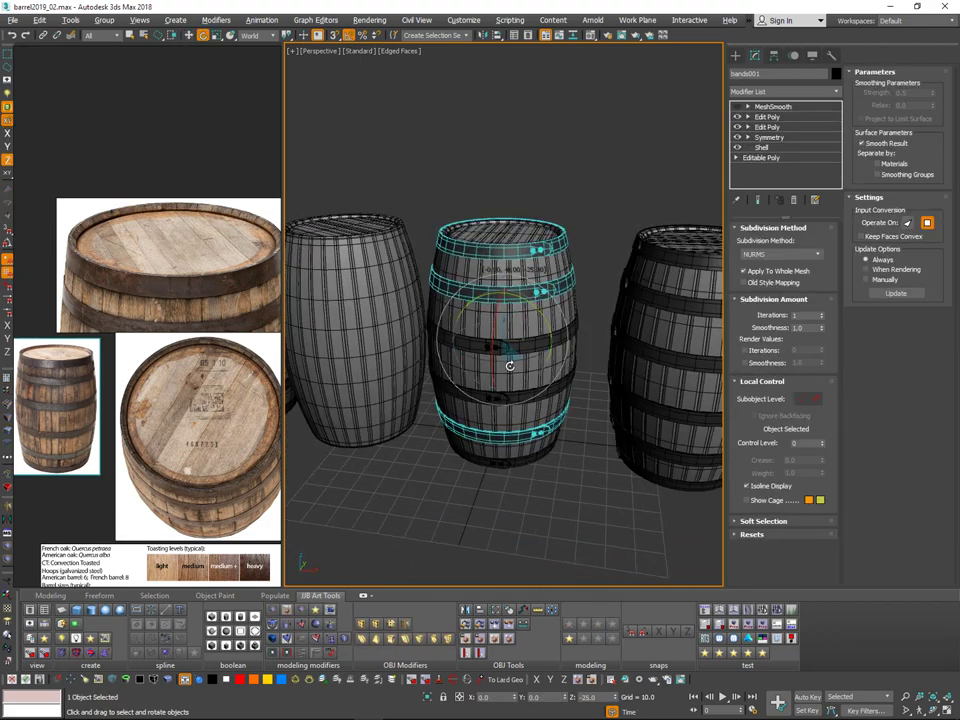
left_click(610, 244)
middle_click_drag(610, 244, 604, 237, "alt")
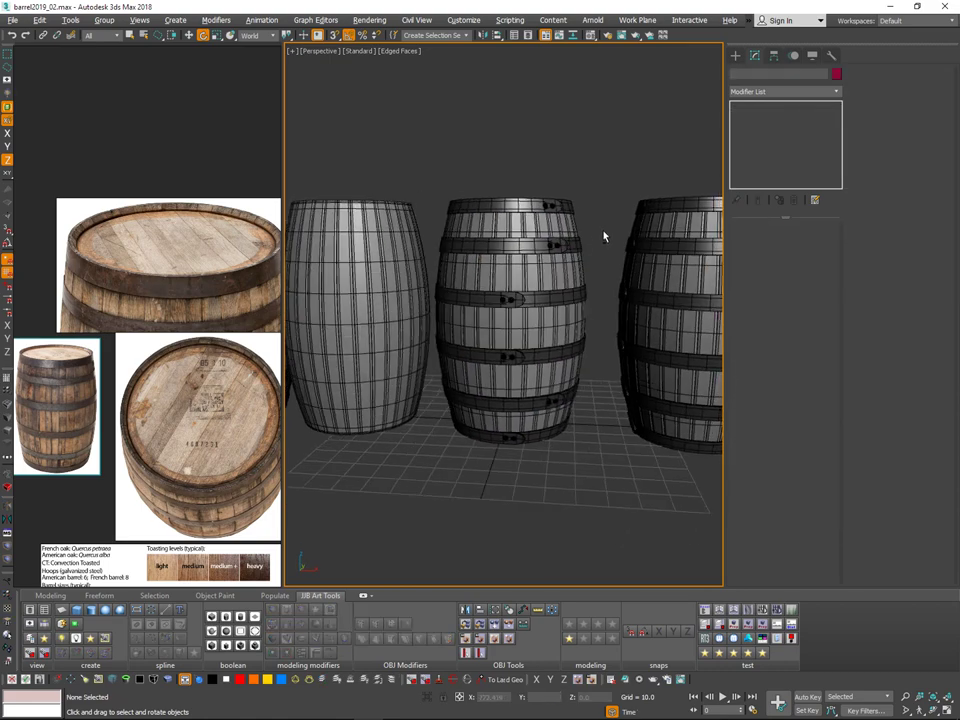
Step: Delete the third band from the top of the middle barrel's original bands through the upper Edit Poly modifier, and leave the element level
left_click(652, 298)
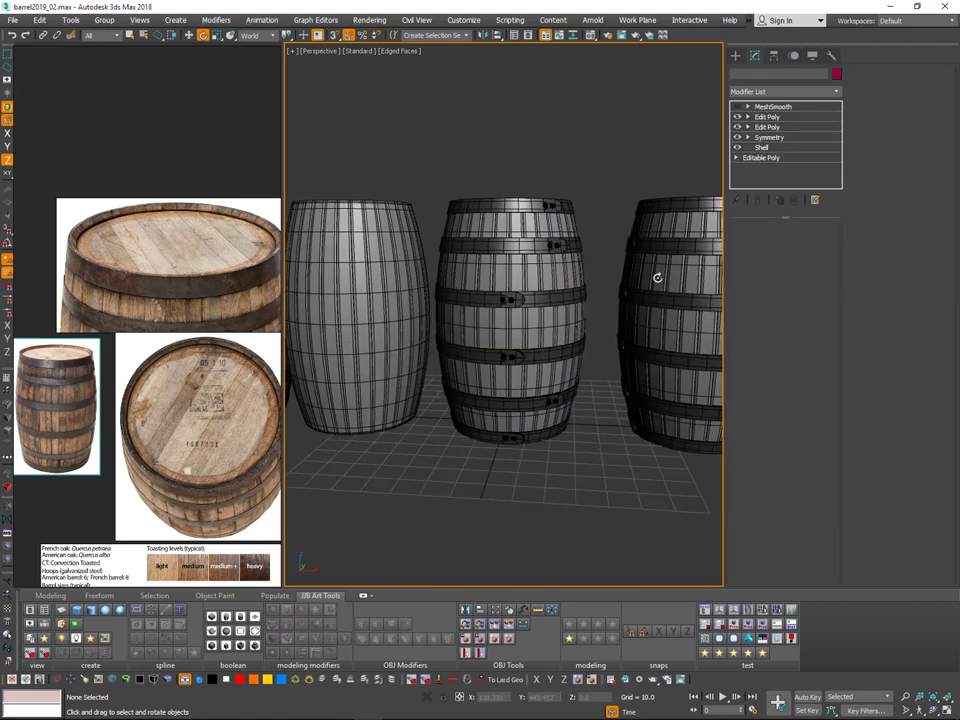
middle_click_drag(639, 364, 596, 427, "alt")
left_click(500, 340)
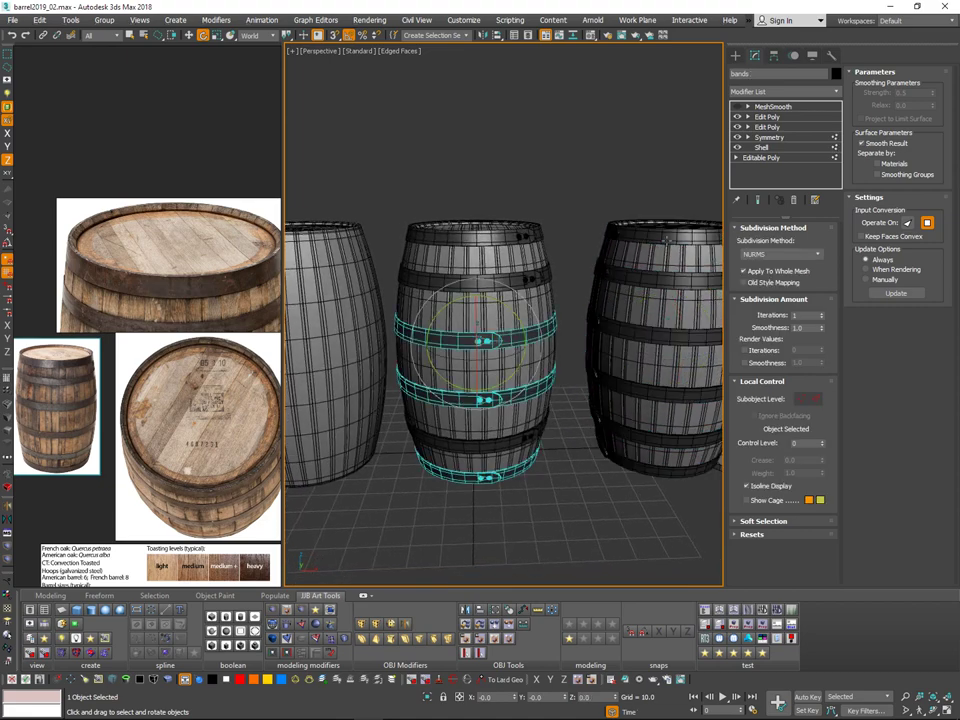
middle_click_drag(505, 332, 503, 323, "alt")
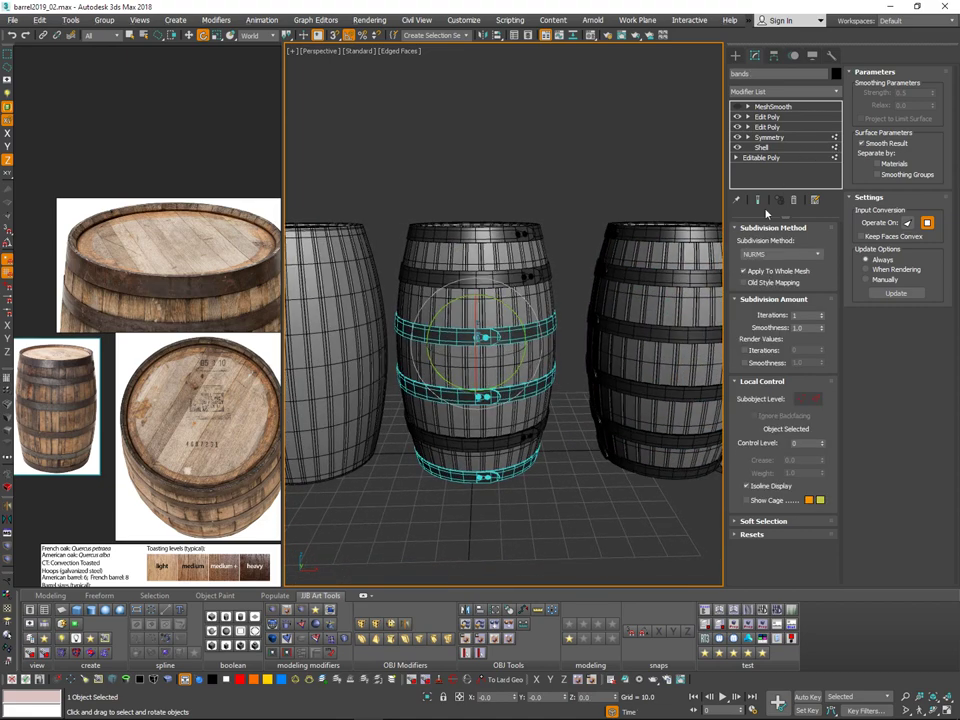
left_click(806, 118)
left_click(809, 324)
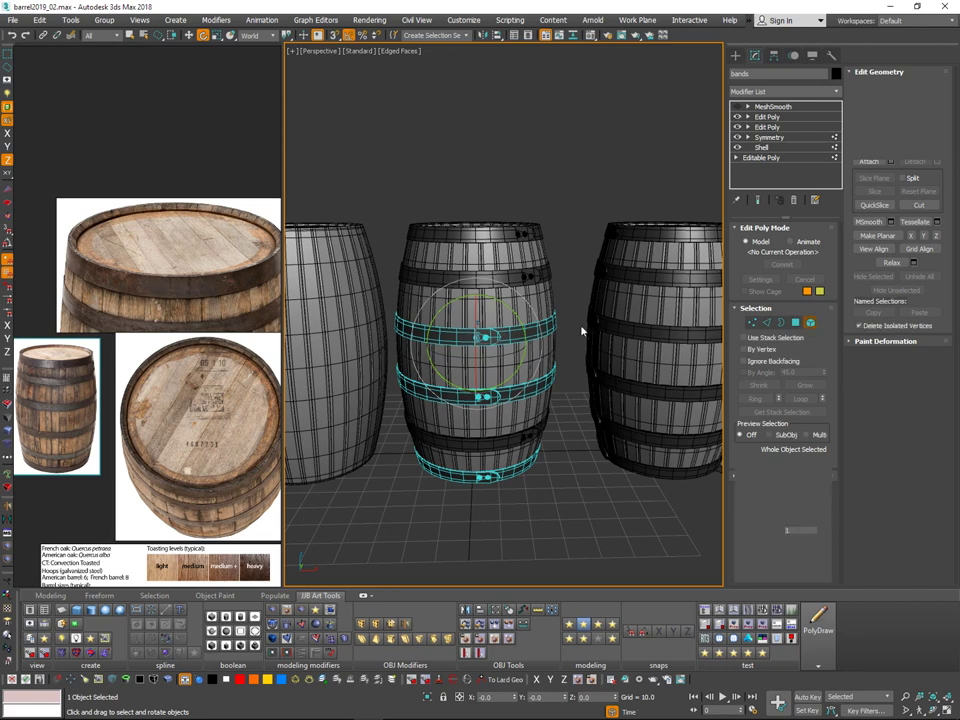
middle_click_drag(581, 326, 568, 301, "alt")
left_click_drag(395, 297, 580, 328)
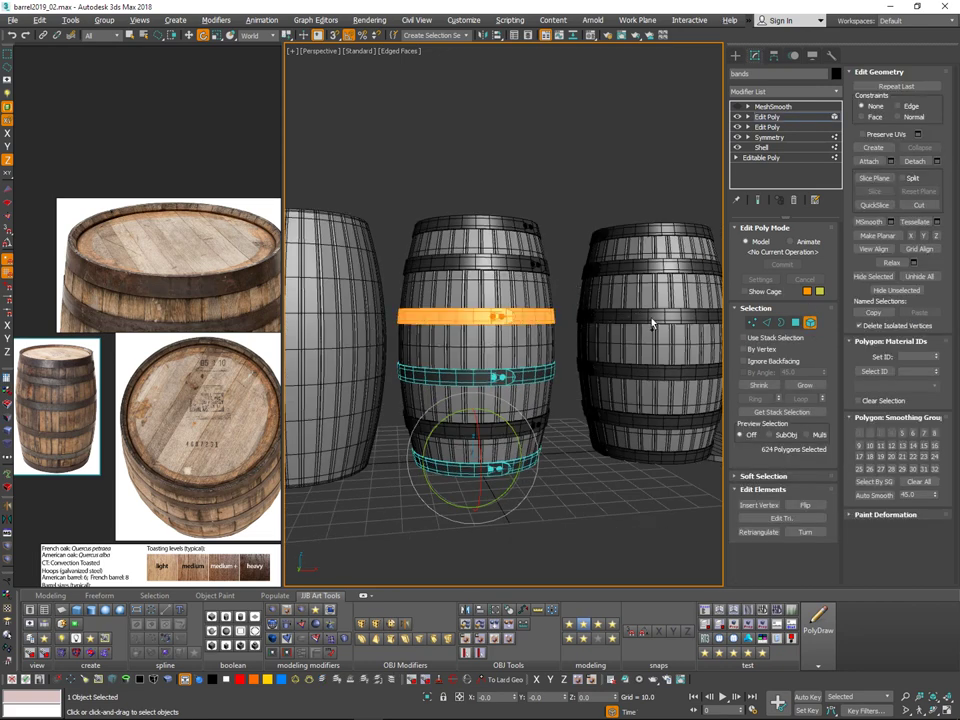
left_click(675, 337)
left_click(811, 321)
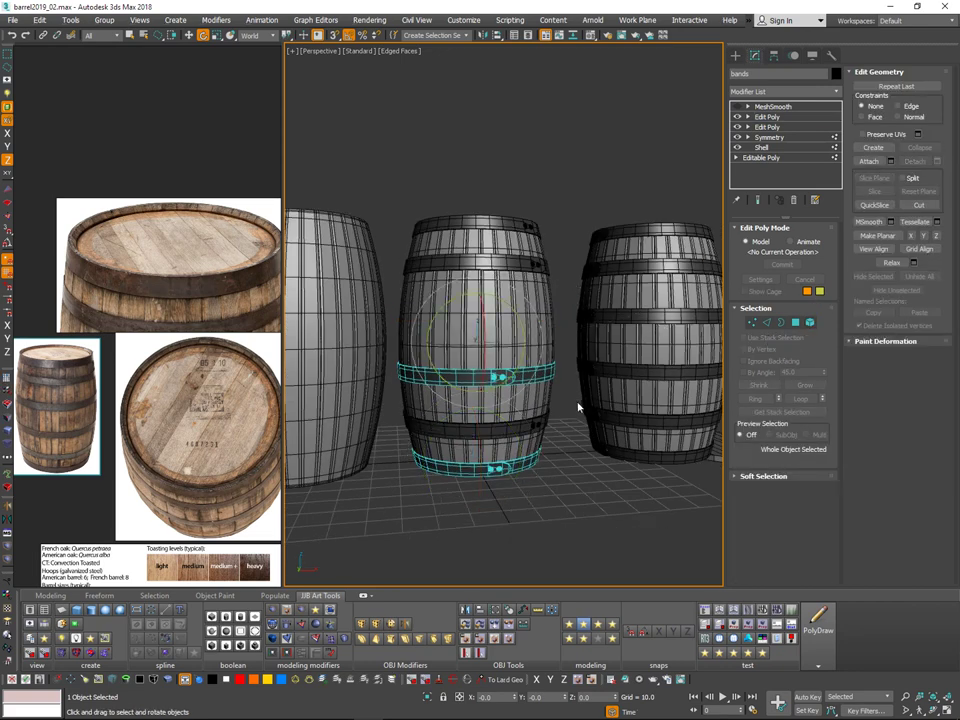
left_click(575, 406)
Step: Move the remaining barrel copy's bands (bands002) along the X axis onto the middle barrel
left_click(680, 319)
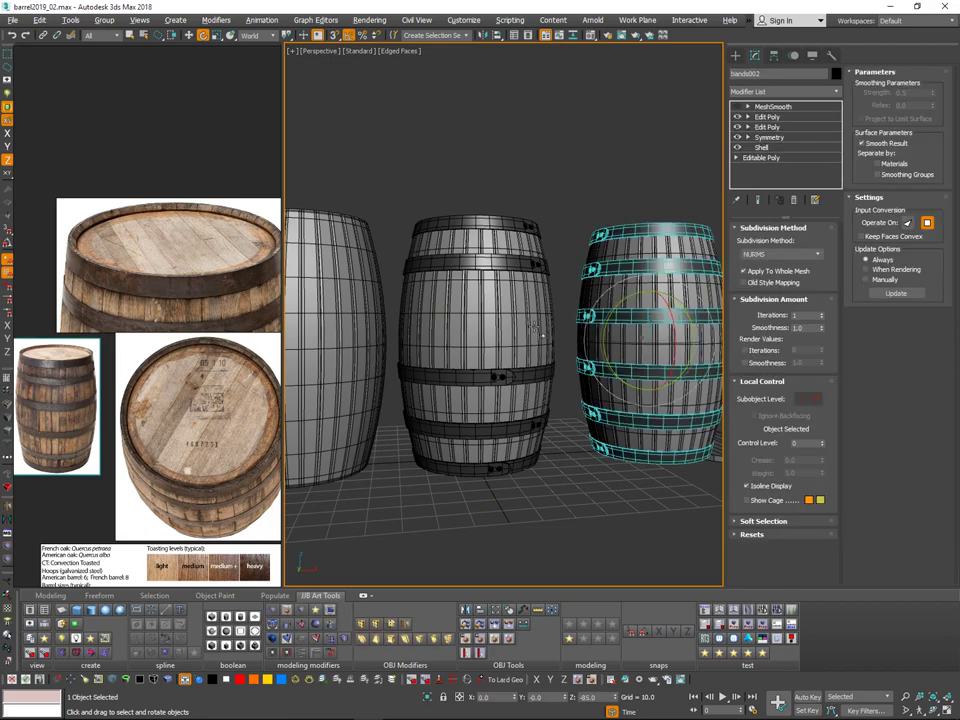
key("w")
left_click_drag(698, 326, 524, 330)
middle_click_drag(561, 314, 599, 330, "alt")
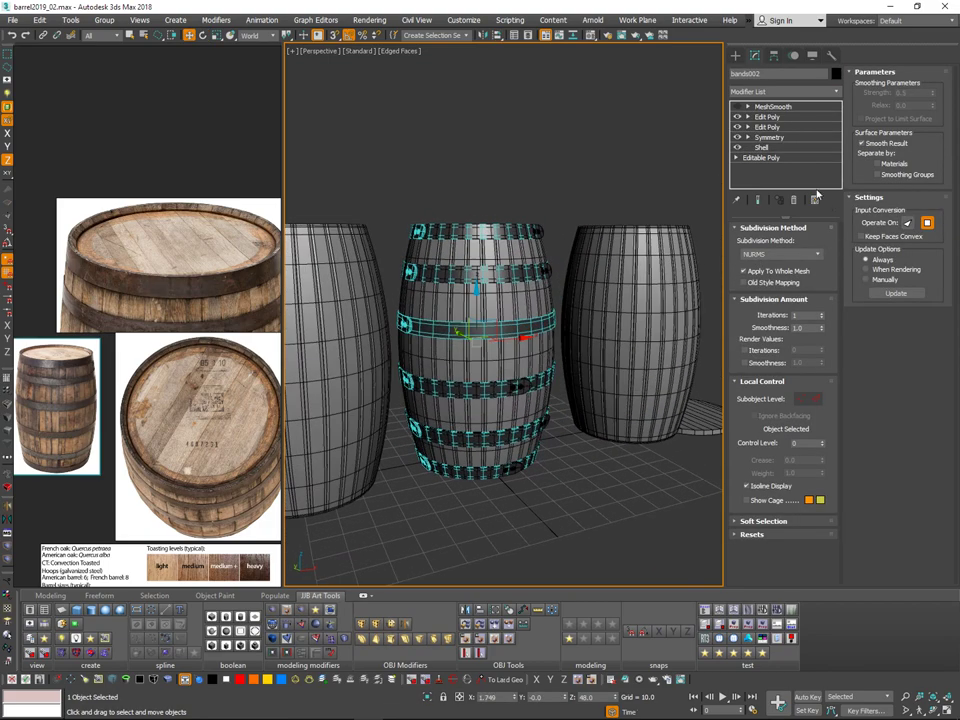
Step: Delete every band of bands002 except the third from the top, and rotate the remaining band 50 degrees about the Z axis
left_click(779, 117)
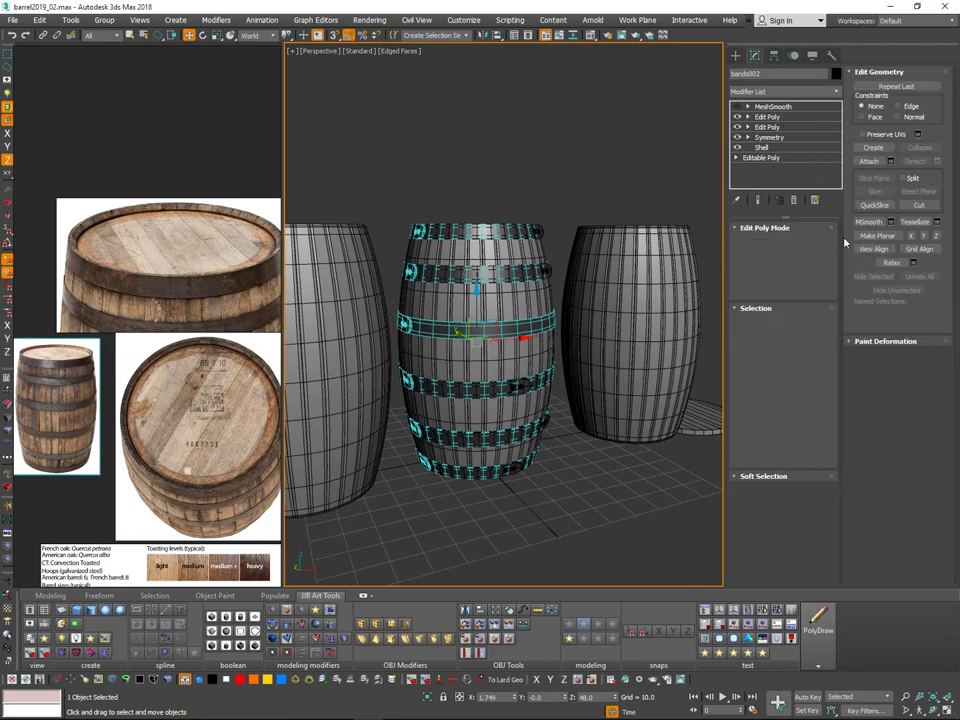
key("4")
key("Delete")
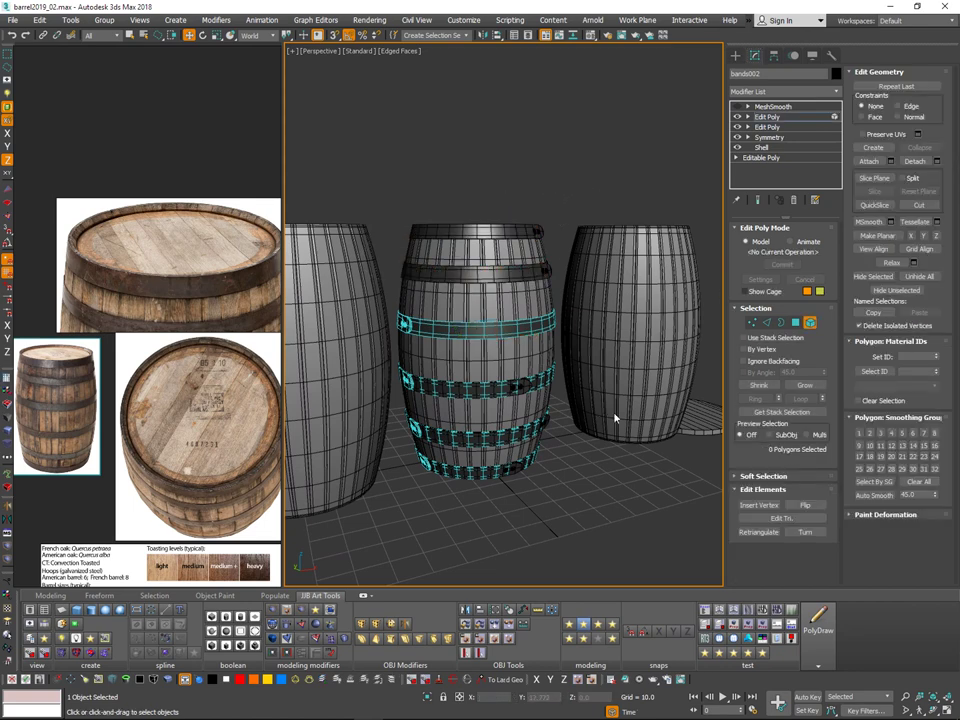
left_click_drag(333, 470, 730, 396, "alt")
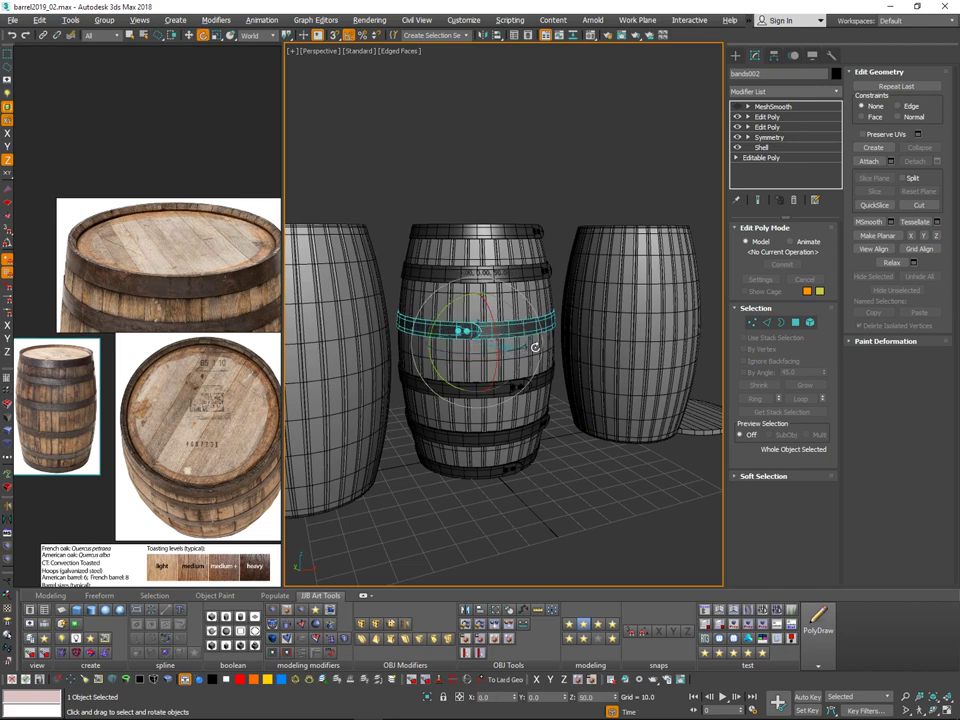
middle_click_drag(565, 325, 665, 268, "alt")
left_click(660, 170)
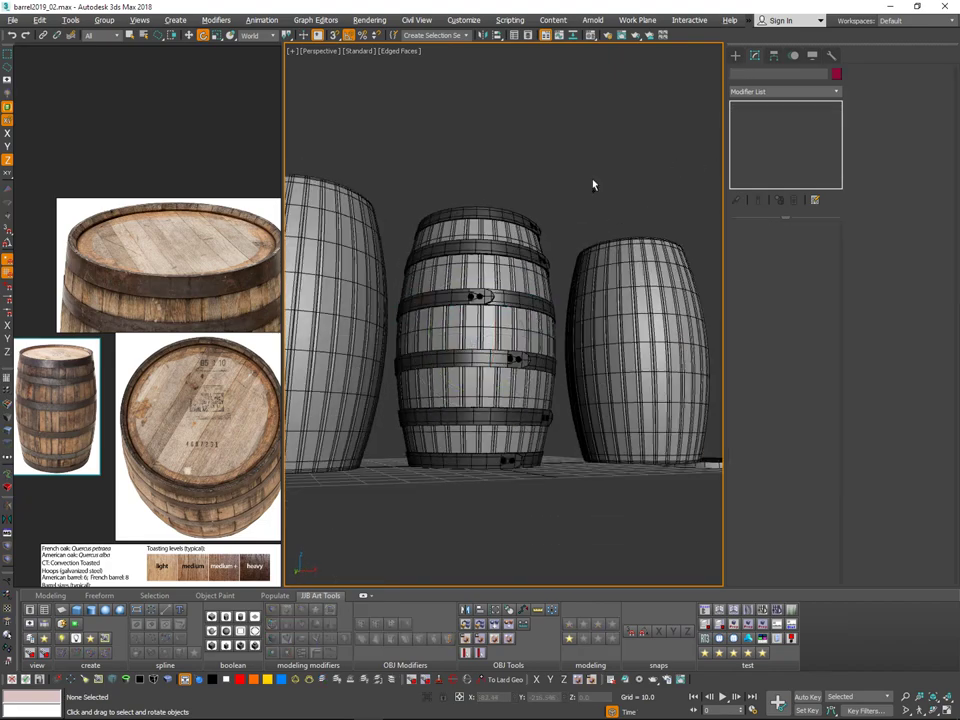
Step: Delete the bandless barrel copy and the loose lid standing on the grid side of the finished barrel
mouse_move(588, 250)
middle_mouse_down("alt")
mouse_move(552, 276)
mouse_move(589, 257)
mouse_move(587, 281)
mouse_move(659, 269)
mouse_move(602, 200)
middle_mouse_up("alt")
key("u")
key("p")
scroll(581, 270, "down", 2)
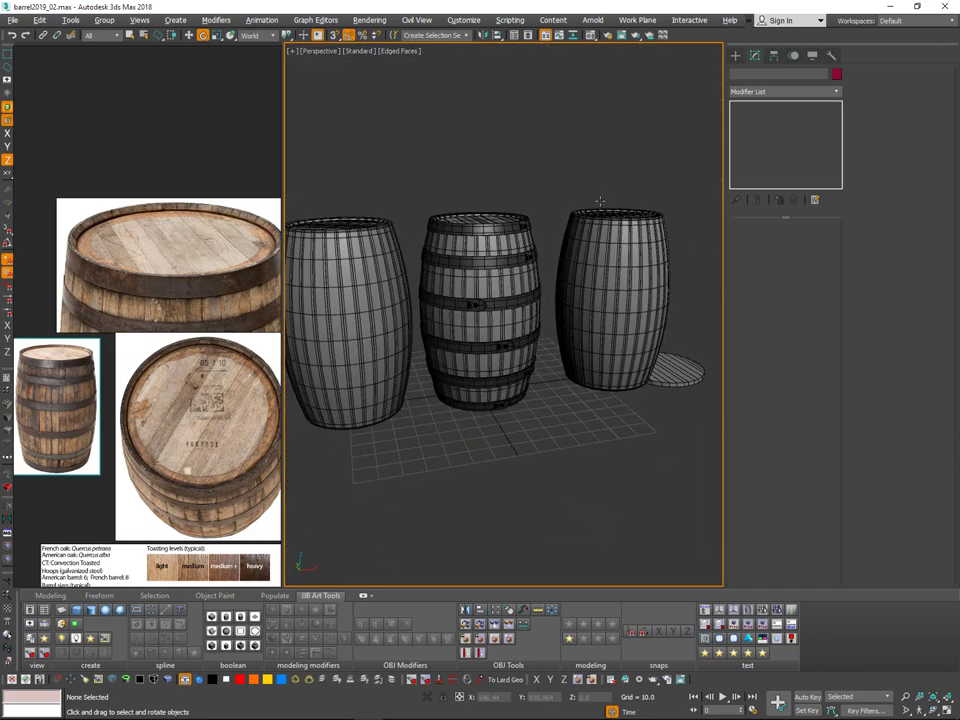
scroll(604, 230, "down", 3)
middle_click_drag(640, 290, 590, 334)
mouse_move(597, 208)
left_mouse_down()
mouse_move(540, 237)
mouse_move(652, 440)
left_mouse_up()
key("Delete")
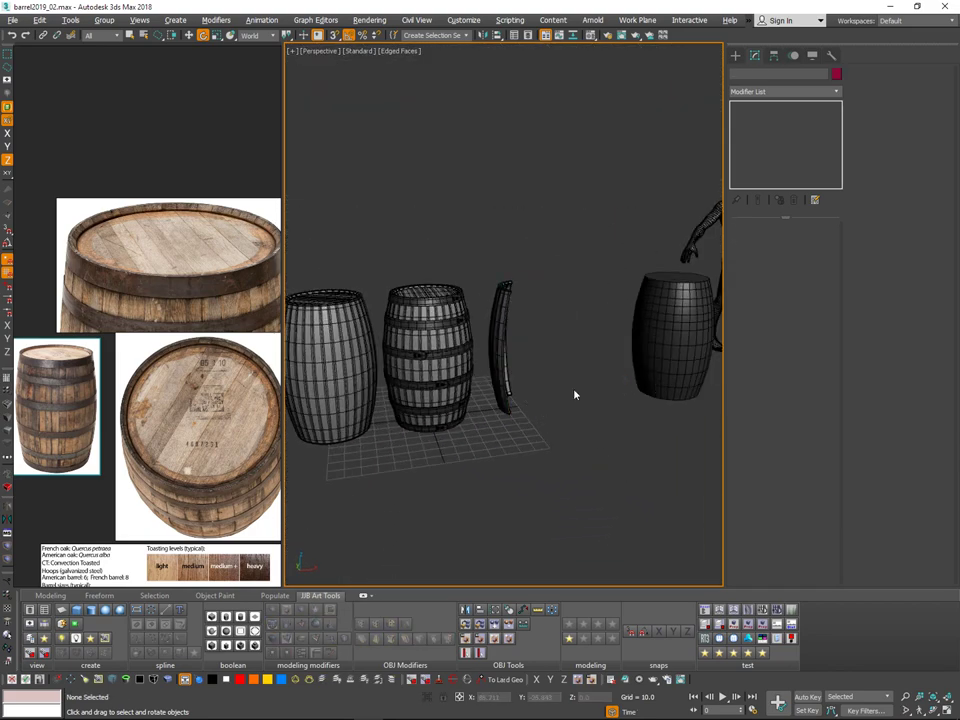
Step: Delete the leftover stave piece, the other bandless barrel copy, and the low-detail barrel with its bands
left_click_drag(580, 463, 606, 446)
key("Delete")
middle_click_drag(561, 424, 715, 376)
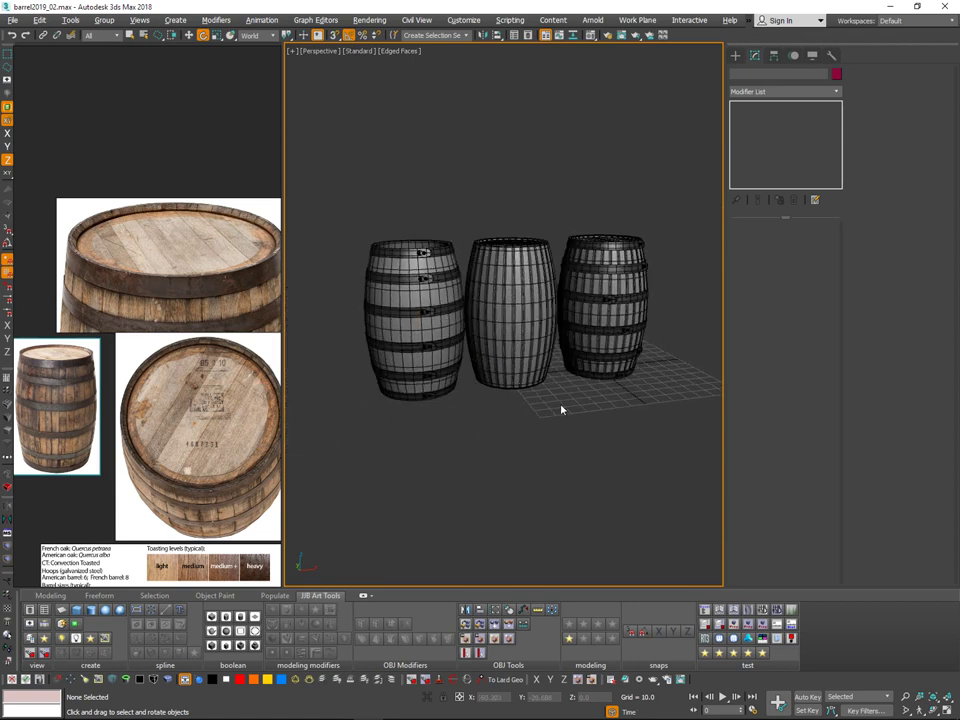
left_click_drag(552, 187, 578, 192)
key("Delete")
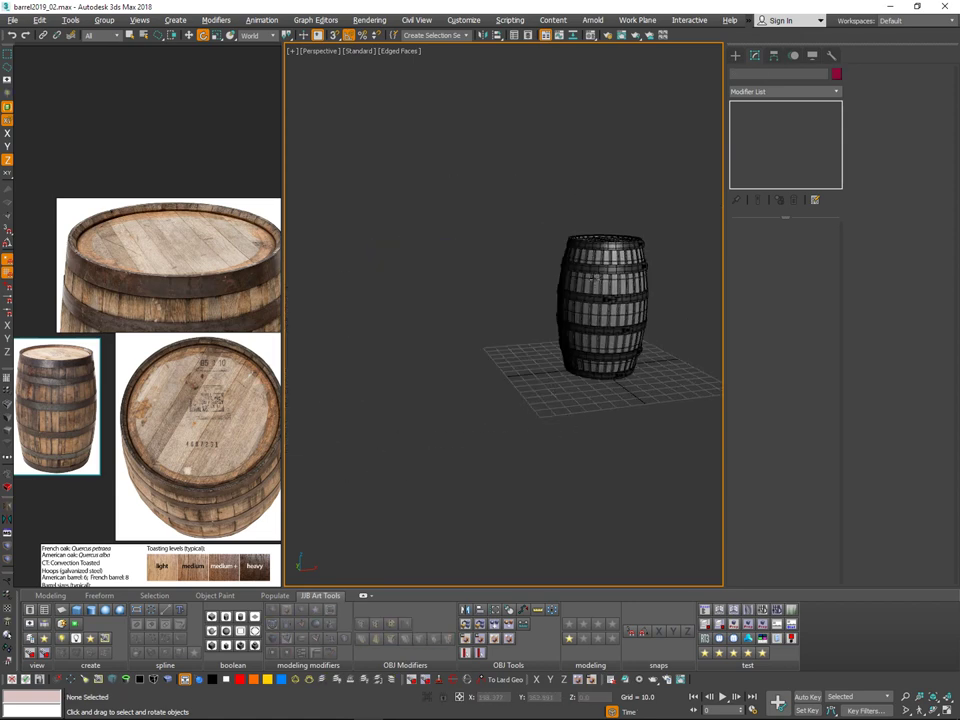
Step: Delete the leftover object standing apart from the finished barrel, and display the barrel shaded without edges or grid
key("F4")
middle_click_drag(636, 249, 583, 289)
key("z")
mouse_move(410, 408)
left_mouse_down()
mouse_move(512, 346)
mouse_move(443, 289)
mouse_move(505, 384)
left_mouse_up()
key("Delete")
key("F4")
key("z")
mouse_move(537, 350)
middle_mouse_down("alt")
mouse_move(553, 296)
mouse_move(535, 352)
middle_mouse_up("alt")
scroll(556, 309, "up", 4)
middle_click_drag(556, 309, 610, 236, "alt")
key("v")
key("g")
key("q")
Step: Turn on MeshSmooth in the modifier stack of the barrel's band object bands001
left_click(613, 232)
left_click(579, 236)
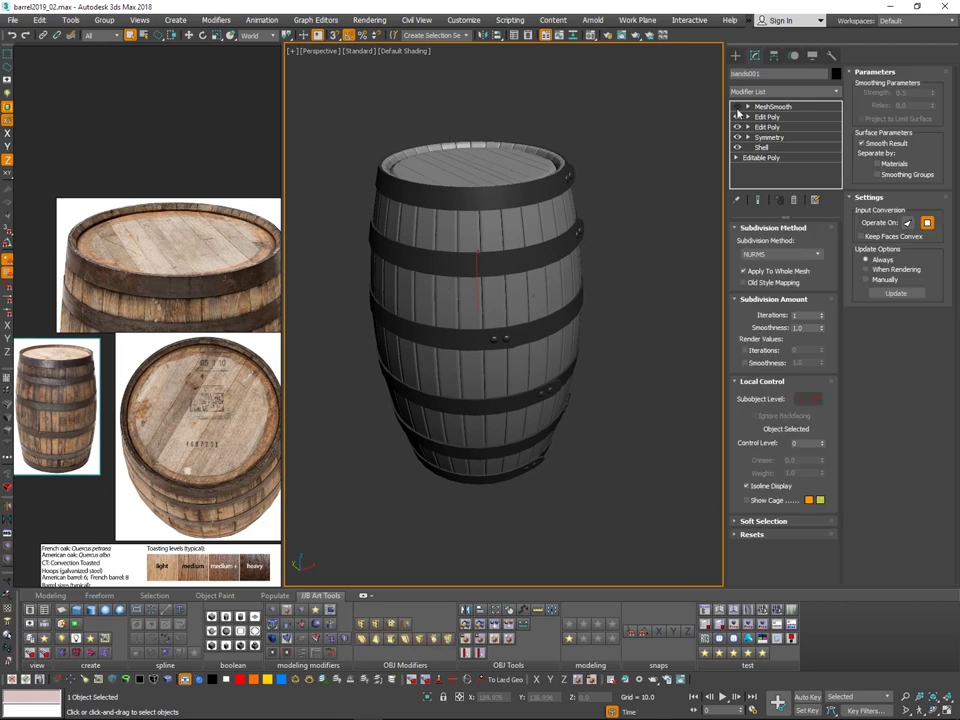
mouse_move(652, 176)
middle_mouse_down("alt")
mouse_move(640, 152)
mouse_move(643, 180)
mouse_move(646, 172)
middle_mouse_up("alt")
left_click(640, 153)
left_click(526, 303)
left_click(738, 107)
middle_click_drag(545, 374, 557, 347, "alt")
left_click(557, 349)
middle_click_drag(684, 195, 668, 284, "alt")
Step: Create a cylinder with AutoGrid on the barrel's lid, with a radius of about 2.5 and a height of about 3.9
left_click(736, 57)
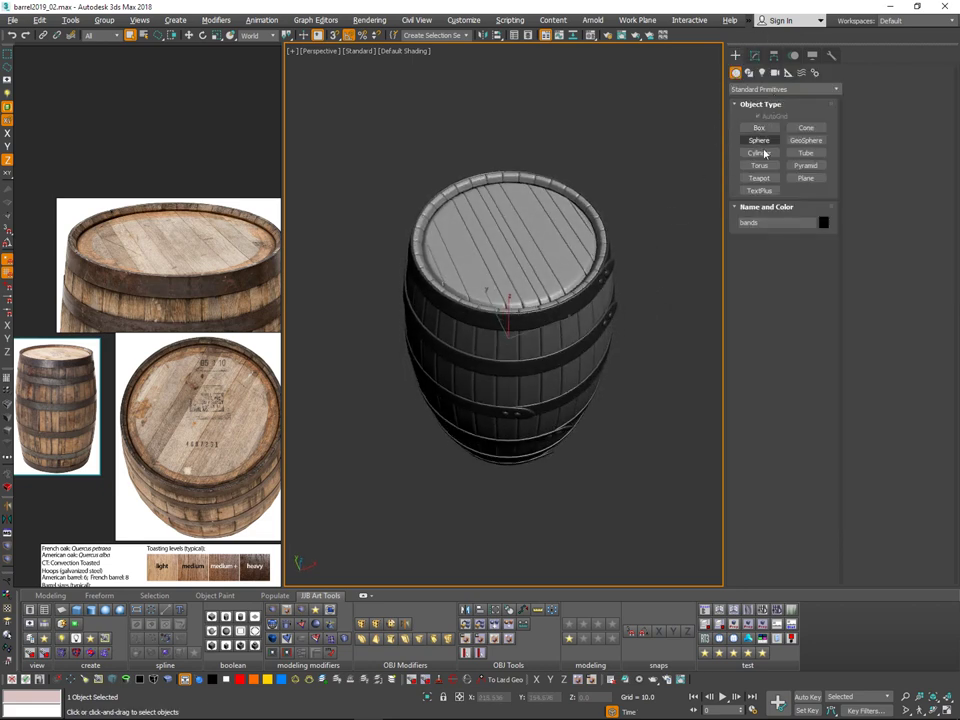
middle_click_drag(560, 234, 562, 327)
scroll(561, 232, "up", 5)
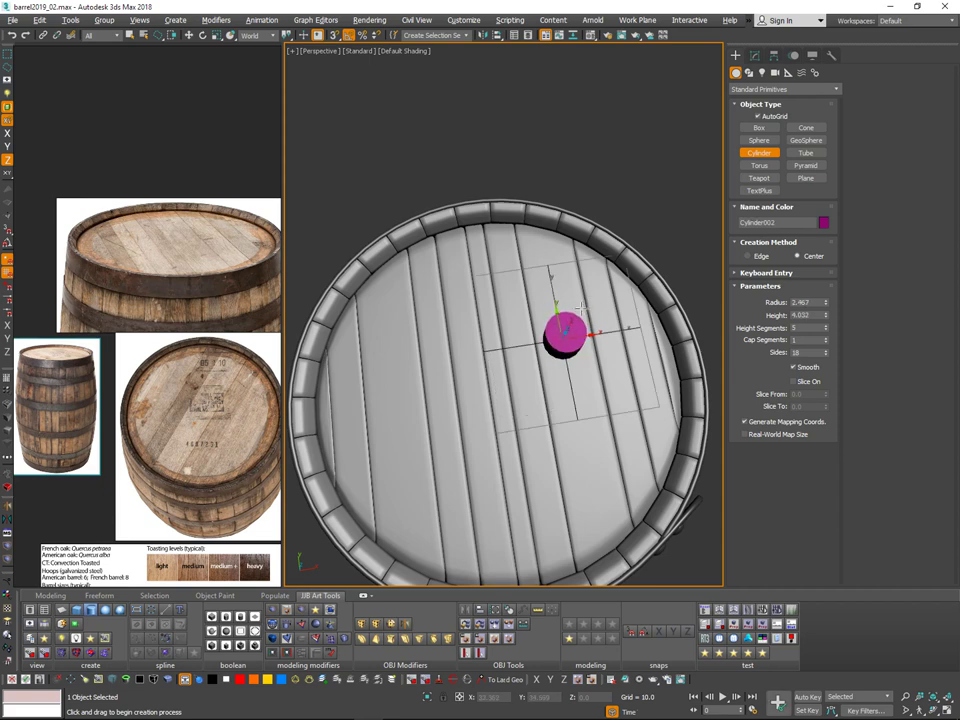
middle_click_drag(582, 308, 598, 266, "alt")
right_click(607, 249)
scroll(575, 322, "up", 1)
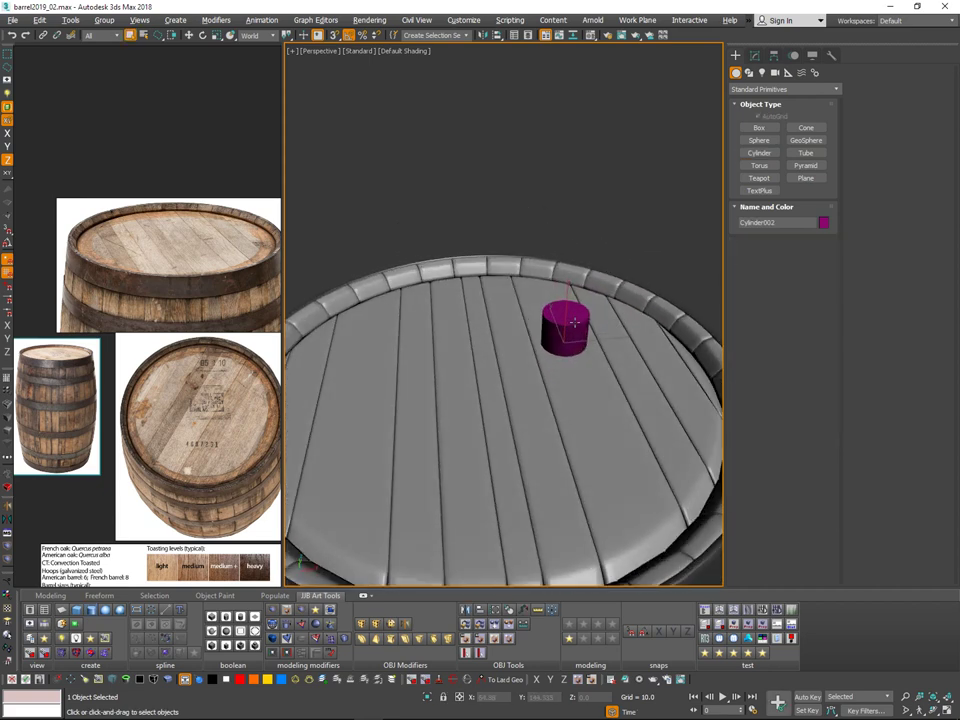
Step: Move the cylinder along the Y axis towards the lid's rim, and check its rotation values
key("w")
mouse_move(575, 322)
middle_mouse_down("alt")
mouse_move(566, 313)
mouse_move(574, 336)
middle_mouse_up("alt")
left_click_drag(576, 312, 560, 235)
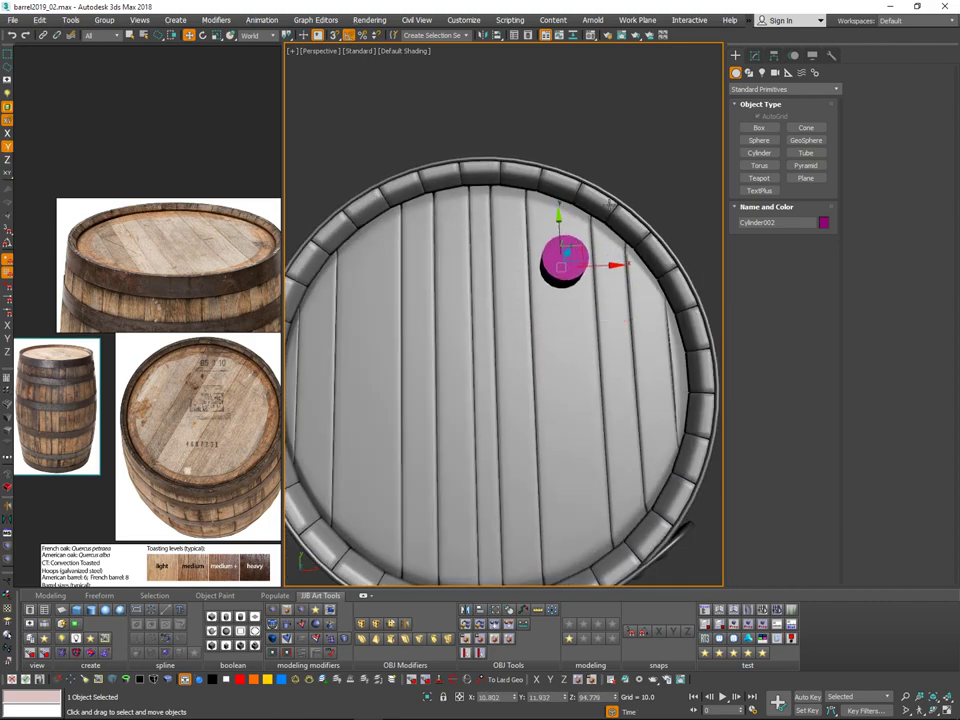
middle_click_drag(615, 212, 727, 158, "alt")
left_click(756, 56)
key("F12")
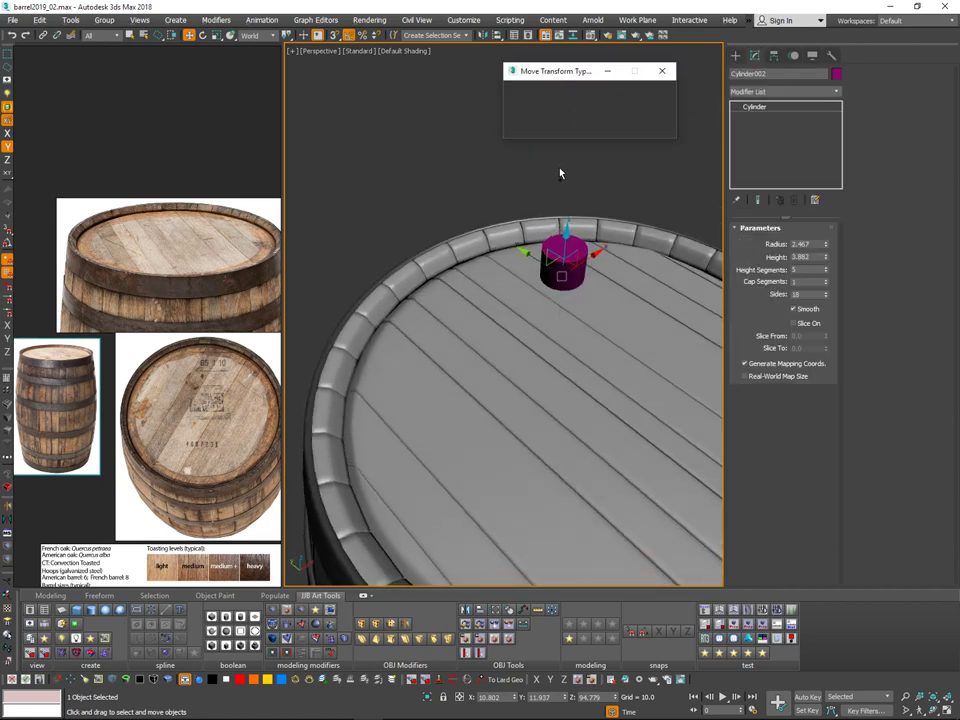
key("e")
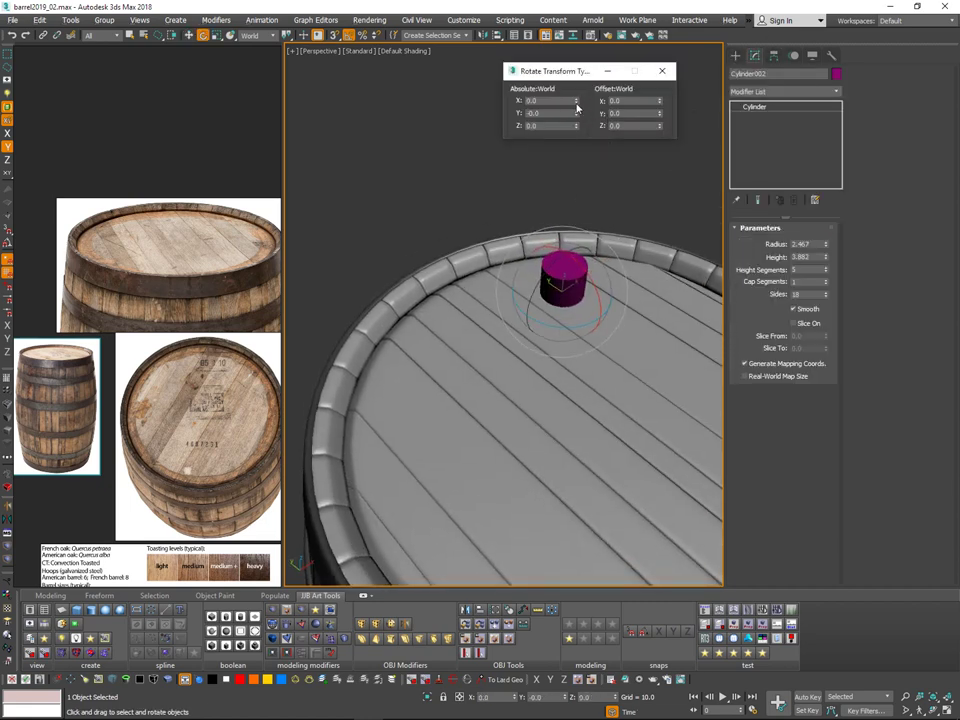
left_click(664, 73)
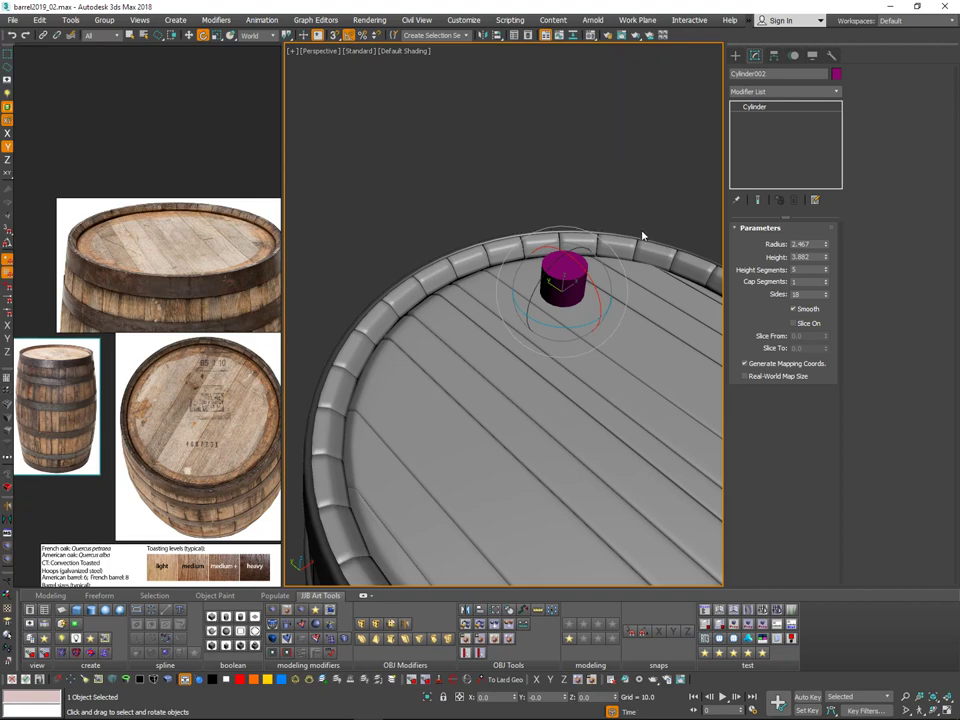
Step: Set the cylinder's radius to 2.5, height to 4.0 and sides to 32
middle_click_drag(643, 234, 588, 283, "alt")
scroll(608, 393, "down", 5)
scroll(593, 354, "up", 8)
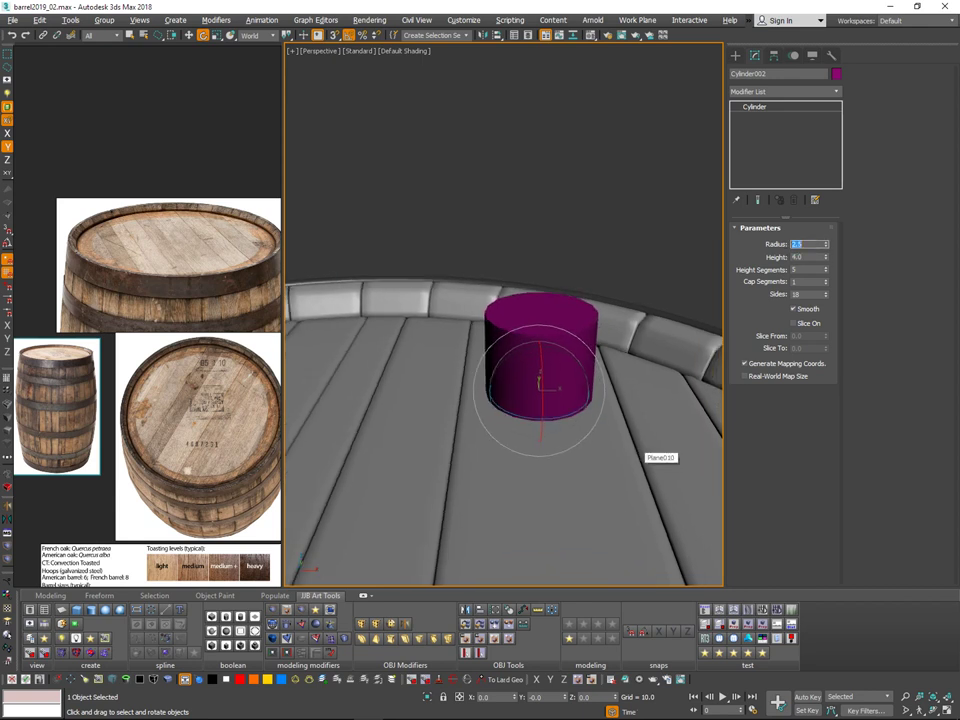
scroll(603, 314, "down", 3)
middle_click_drag(603, 314, 671, 306, "alt")
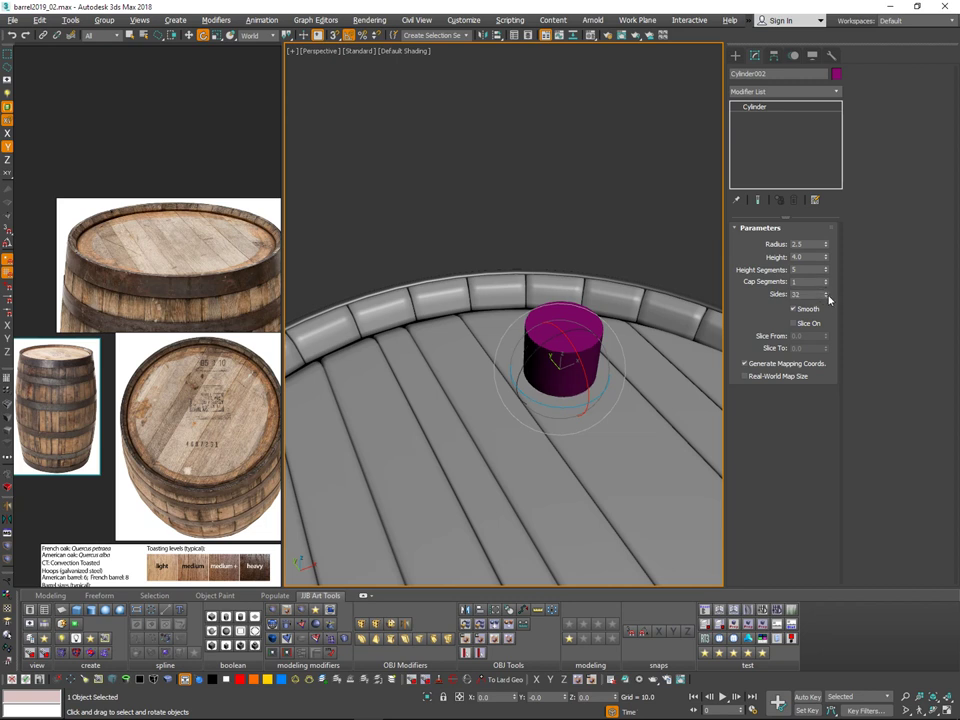
middle_click_drag(621, 316, 685, 182)
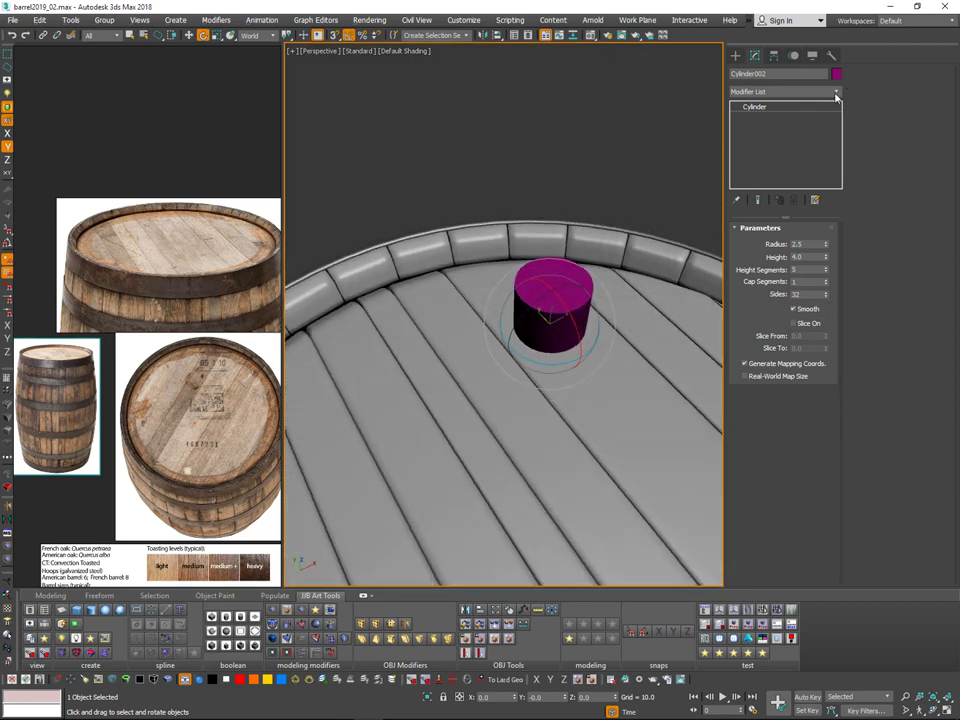
Step: Add a Taper modifier to the cylinder with an amount of about 0.26 so that it widens towards the top
left_click(836, 97)
scroll(830, 217, "down", 5)
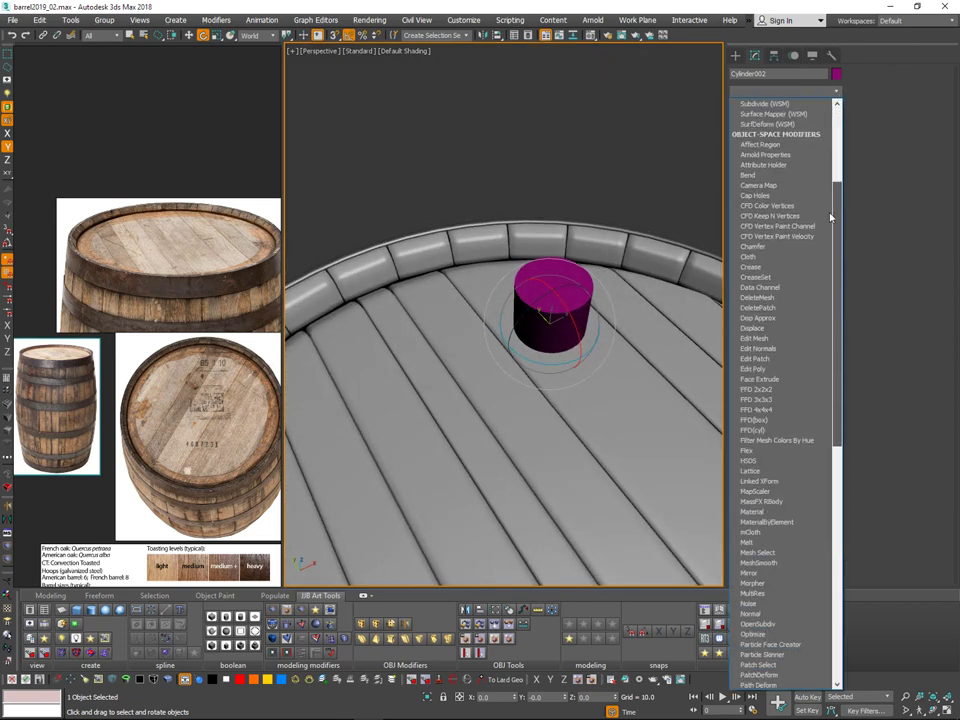
scroll(830, 217, "down", 15)
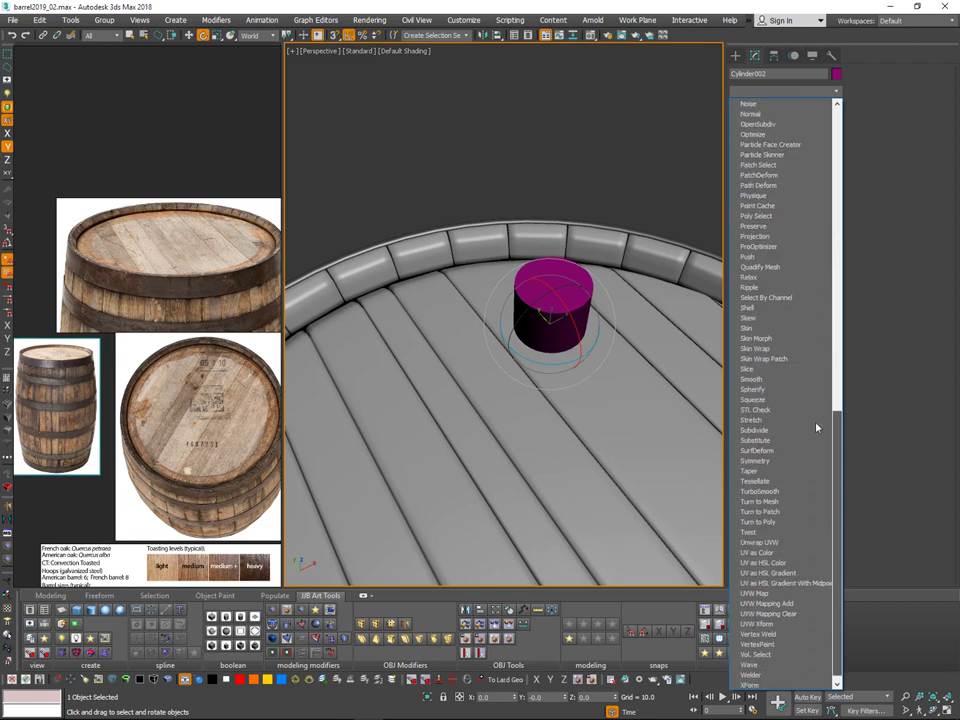
left_click(800, 470)
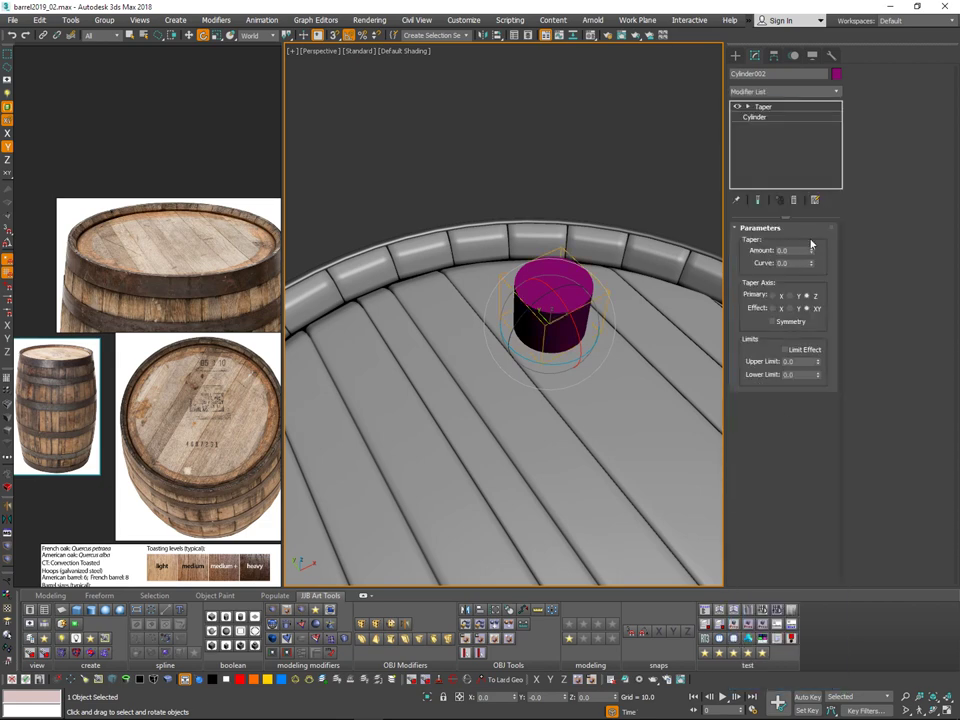
left_click_drag(811, 249, 814, 229)
middle_click_drag(627, 290, 597, 226, "alt")
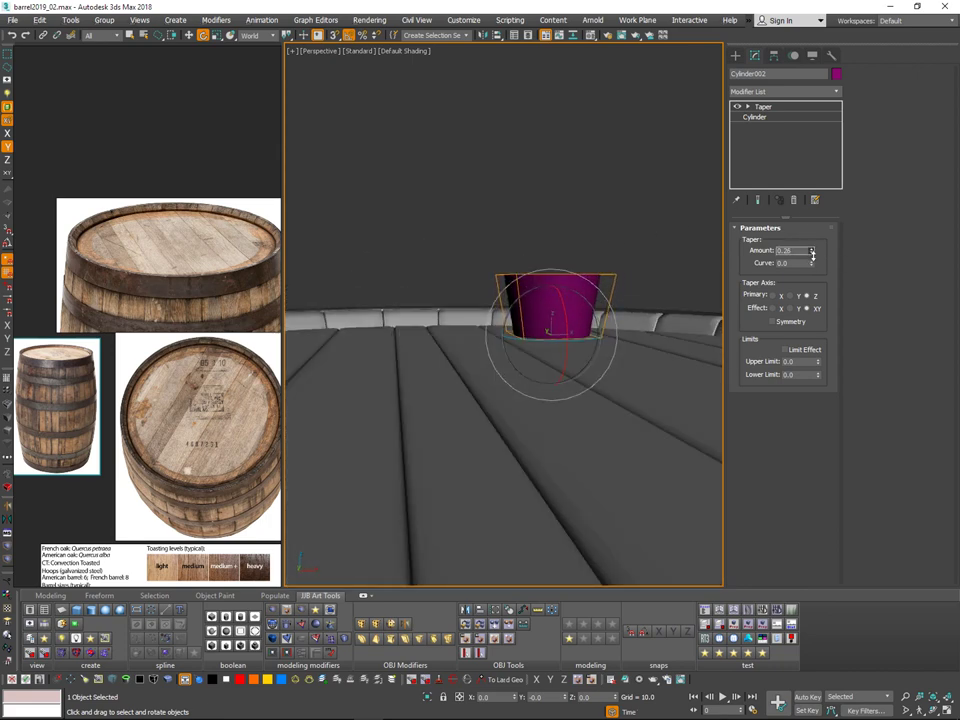
Step: Lower the tapered plug slightly into the lid along the Z axis, and reduce its height segments to 1
middle_click_drag(583, 296, 583, 318, "alt")
key("w")
left_click_drag(553, 293, 554, 311)
mouse_move(598, 315)
middle_mouse_down("alt")
mouse_move(611, 394)
mouse_move(600, 349)
mouse_move(652, 306)
middle_mouse_up("alt")
left_click(759, 119)
key("F4")
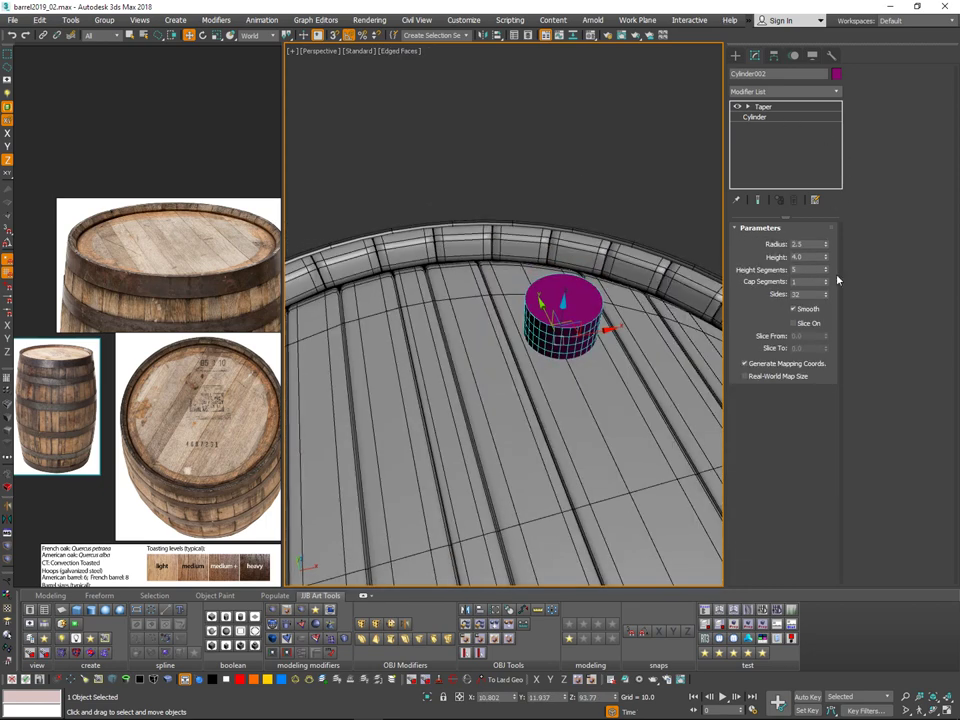
left_click(688, 188)
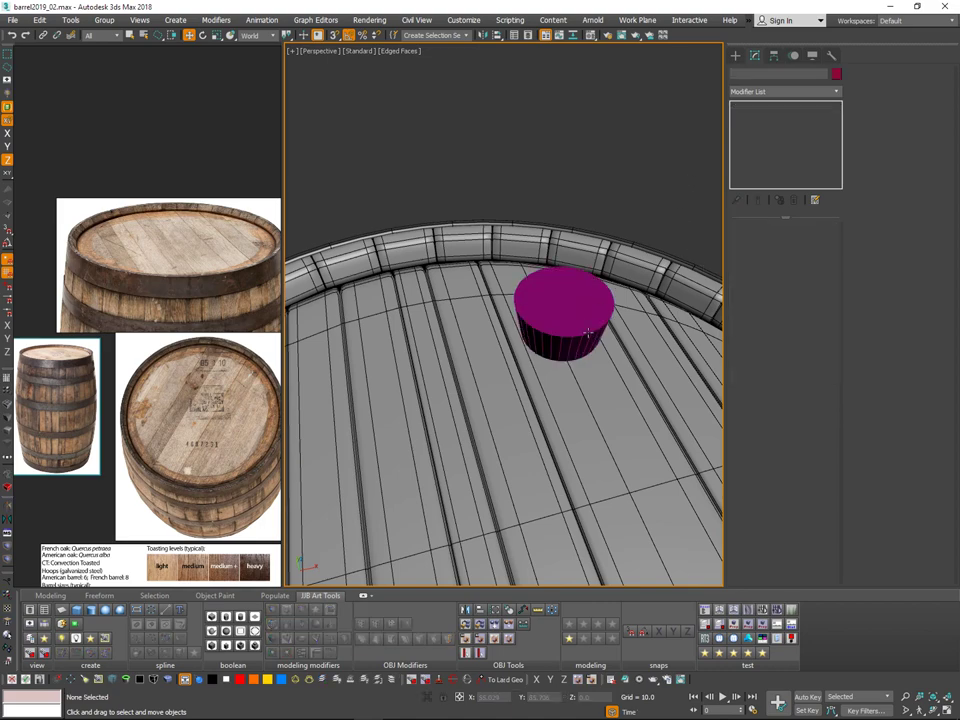
Step: Add an Edit Poly modifier to the plug, and select the edges around its top face
middle_click_drag(588, 332, 541, 430, "alt")
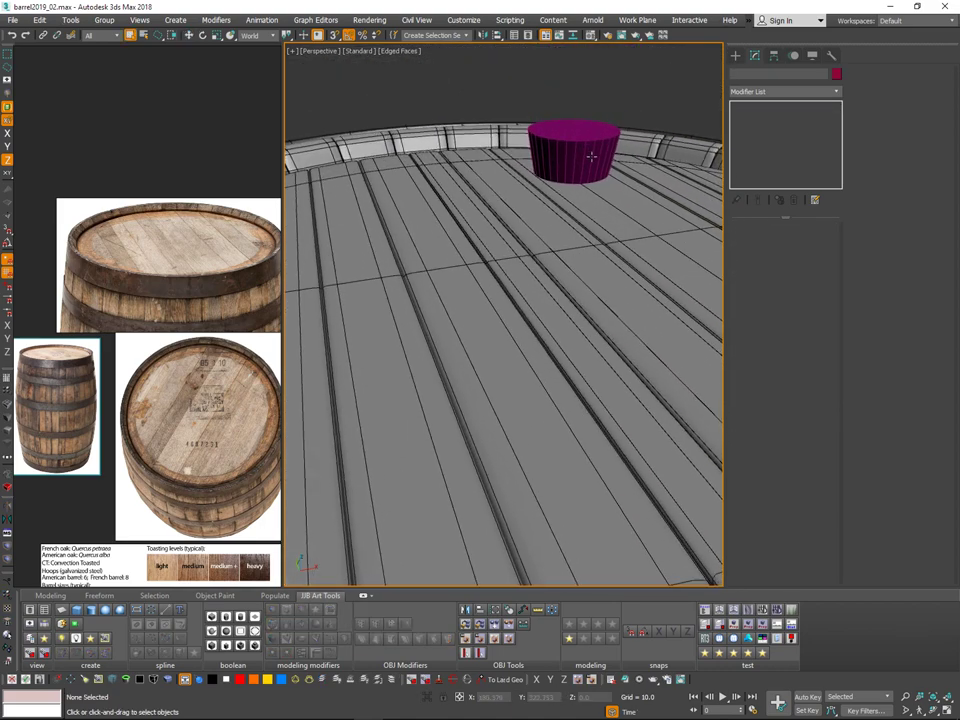
left_click(591, 157)
middle_click_drag(591, 157, 555, 272)
left_click(836, 92)
left_click_drag(835, 134, 835, 283)
left_click(768, 186)
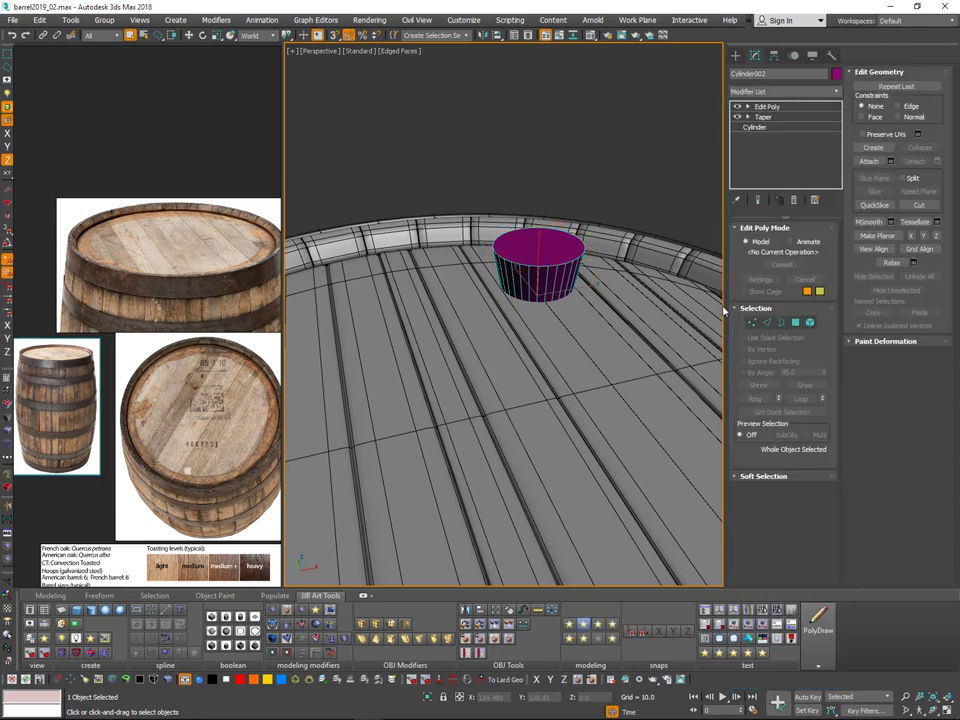
left_click(768, 323)
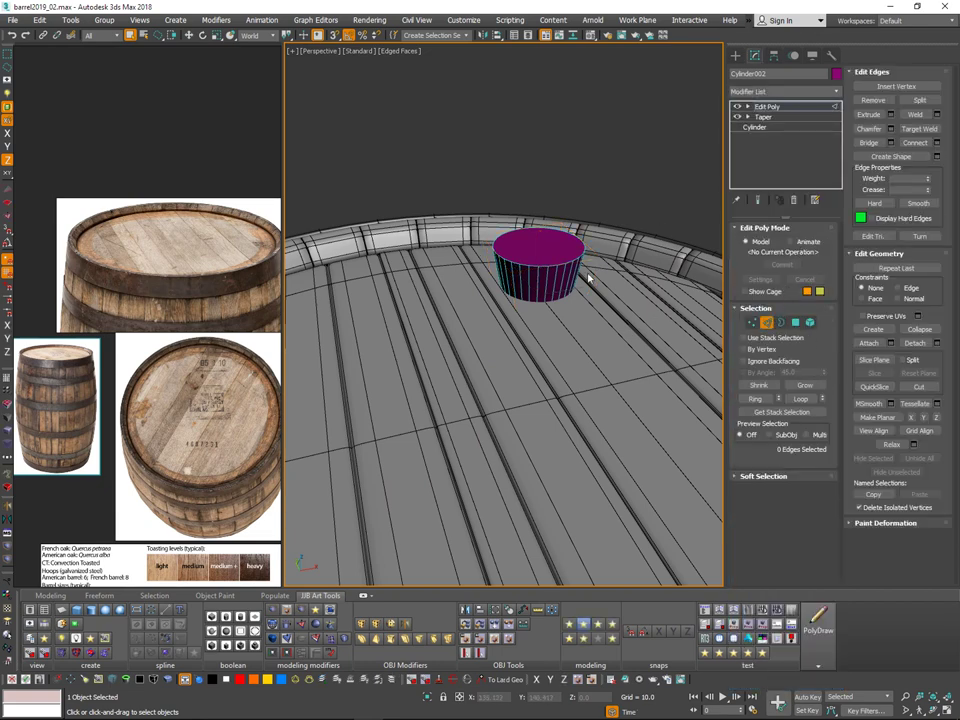
left_click(794, 325)
left_click(567, 237)
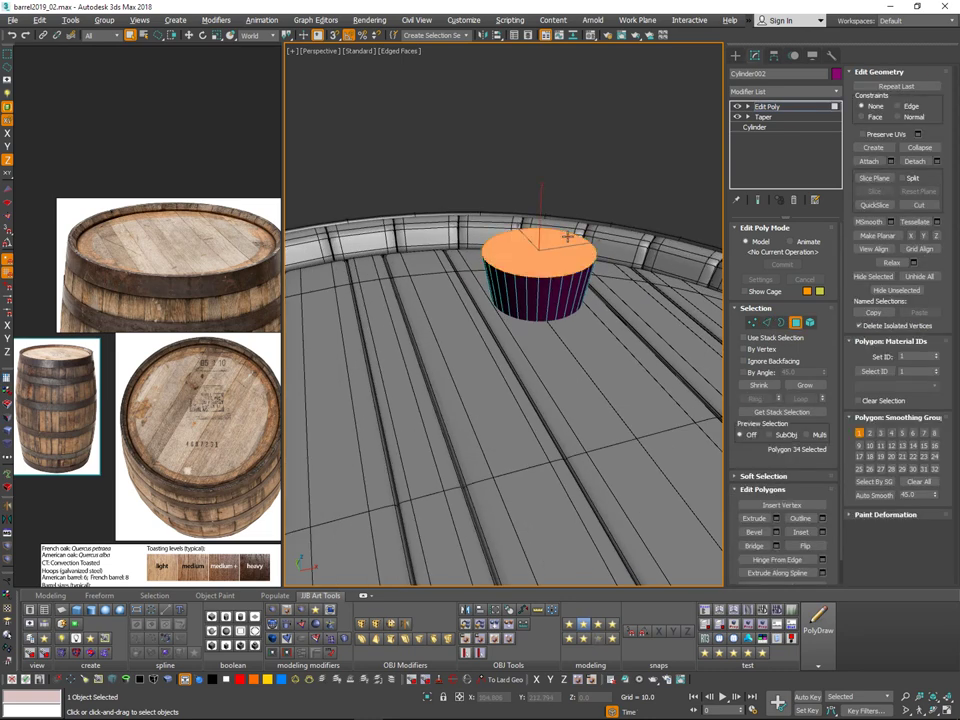
left_click(767, 324, "ctrl")
scroll(572, 271, "up", 3)
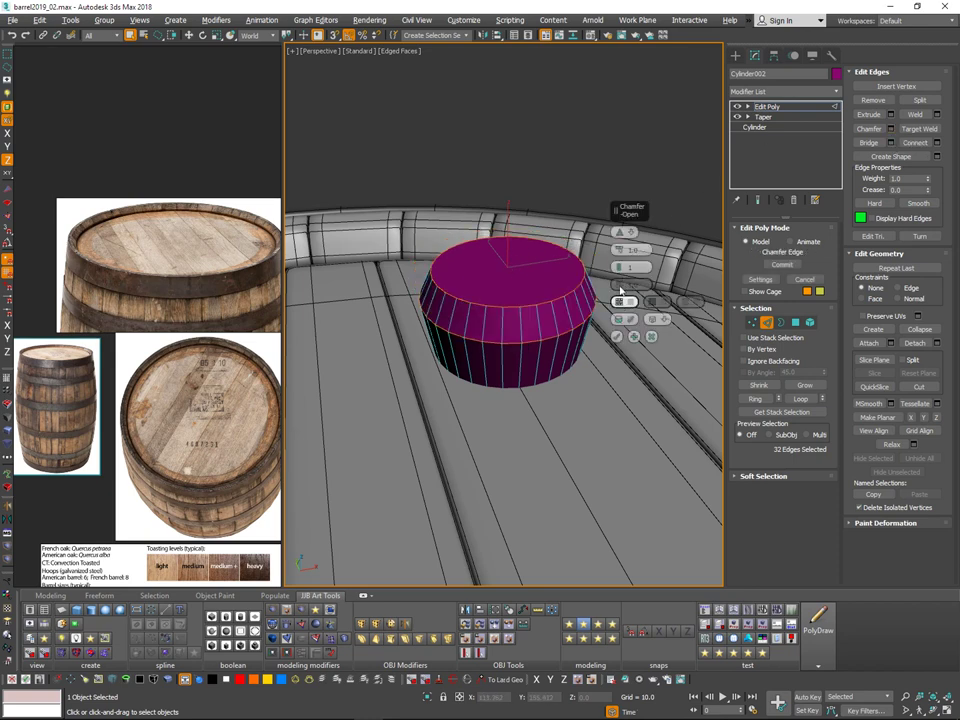
Step: Try chamfering the plug's top rim edges by about 0.318 with one segment, and undo the chamfer
mouse_move(620, 254)
left_mouse_down()
mouse_move(618, 234)
mouse_move(618, 268)
mouse_move(618, 233)
left_mouse_up()
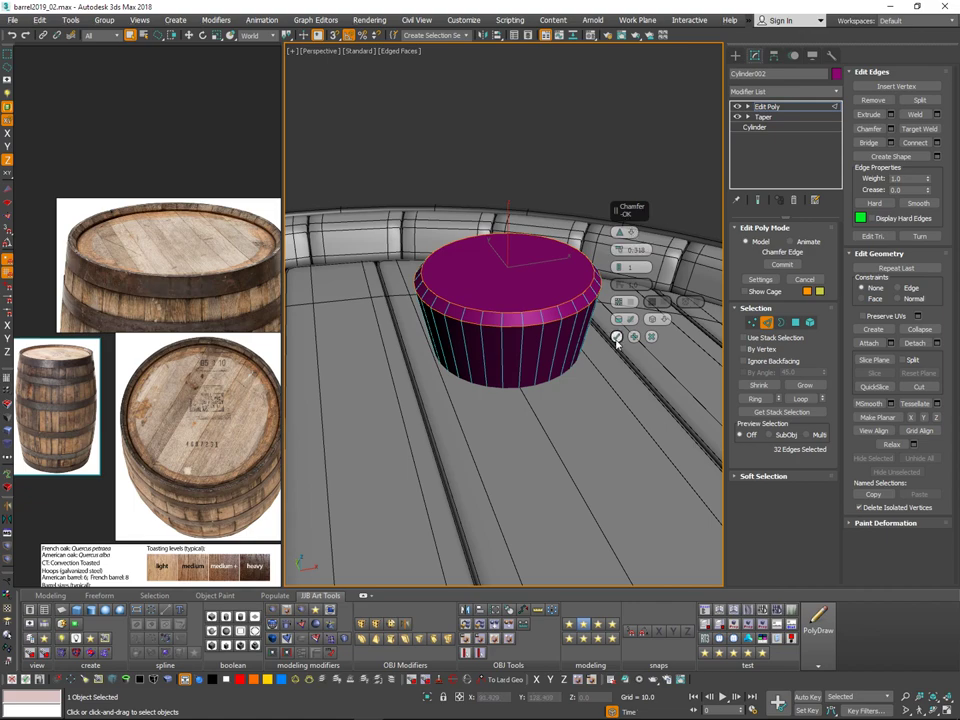
left_click(616, 340)
mouse_move(600, 240)
middle_mouse_down("alt")
mouse_move(585, 211)
mouse_move(587, 271)
mouse_move(612, 247)
middle_mouse_up("alt")
left_click_drag(545, 238, 643, 166)
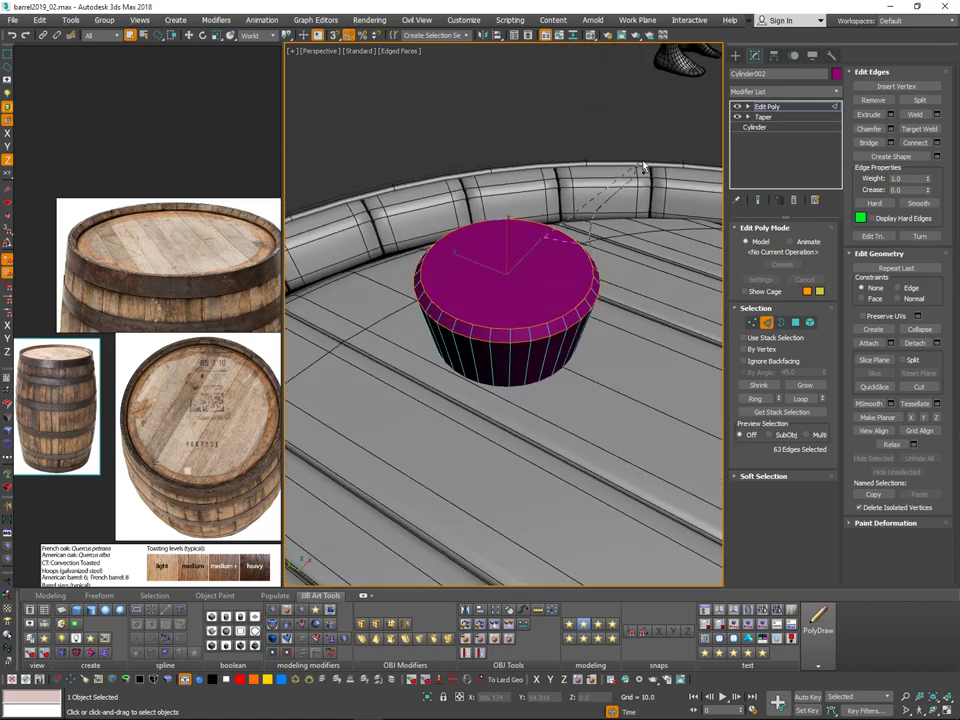
key("ctrl+z")
middle_click_drag(672, 245, 671, 308, "alt")
left_click(767, 325)
middle_click_drag(638, 356, 658, 361, "alt")
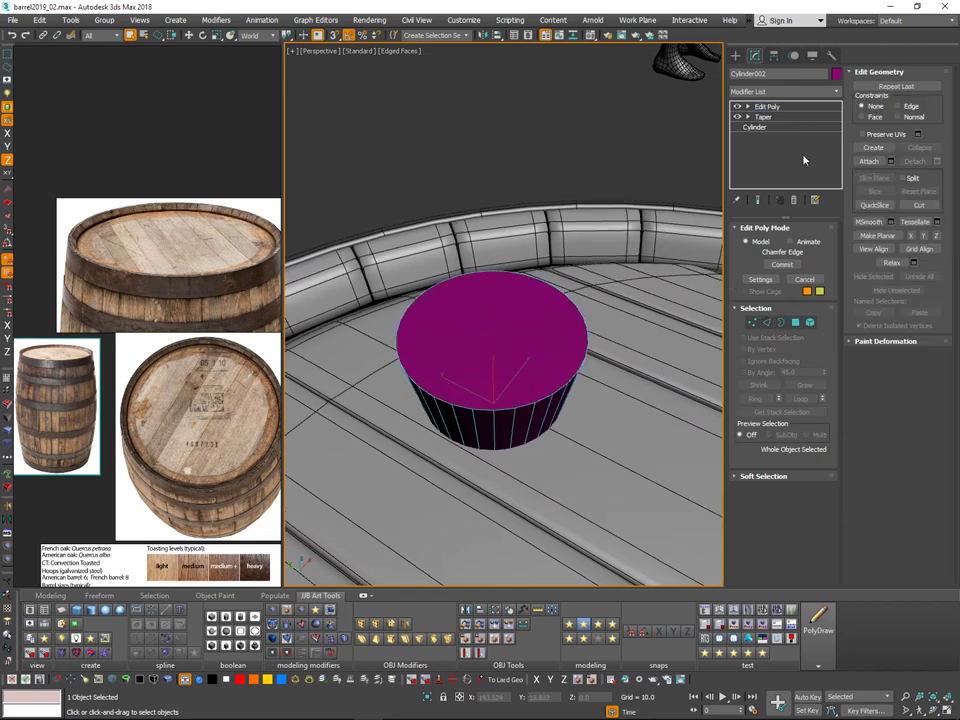
Step: Chamfer the edges around the plug's top face with three segments
left_click(767, 323)
middle_click_drag(564, 365, 583, 329, "alt")
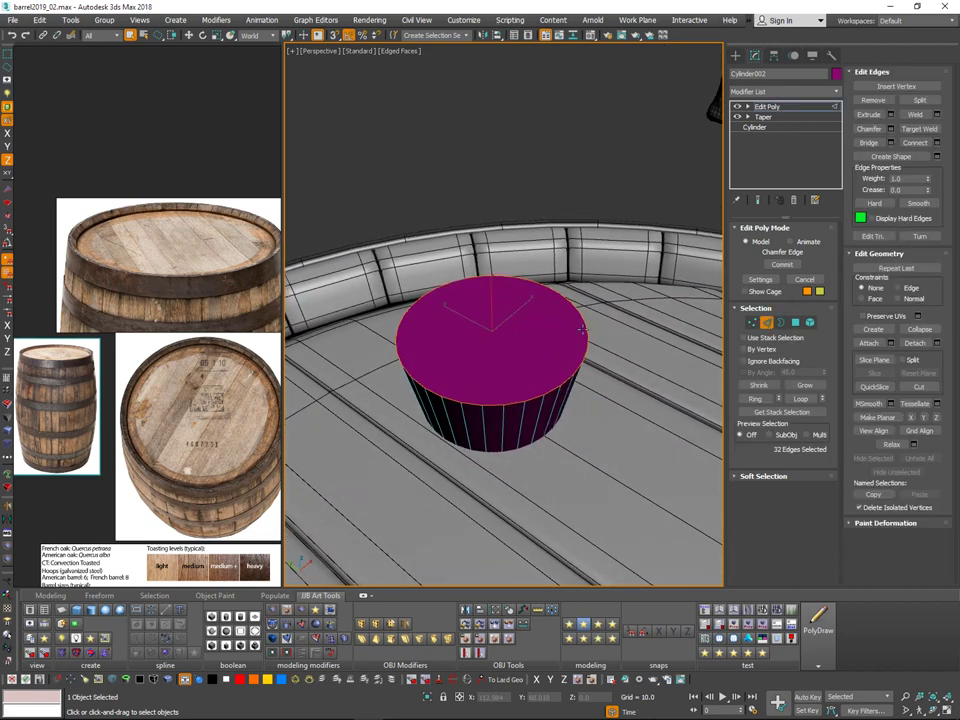
left_click(892, 129)
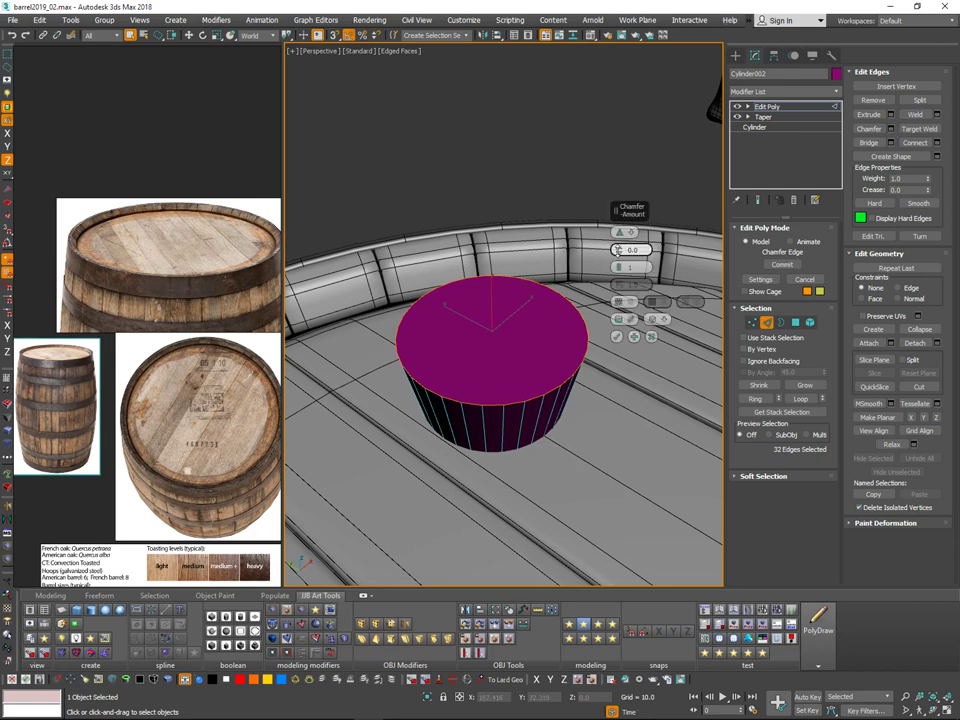
mouse_move(618, 249)
left_mouse_down()
mouse_move(622, 256)
mouse_move(625, 235)
mouse_move(619, 248)
left_mouse_up()
left_click(619, 264)
left_click(619, 264)
left_click(617, 337)
mouse_move(620, 314)
middle_mouse_down("alt")
mouse_move(612, 230)
mouse_move(622, 305)
middle_mouse_up("alt")
Step: Inset the plug's top polygon and collapse it to a point at its centre
left_click(796, 324)
left_click(524, 331)
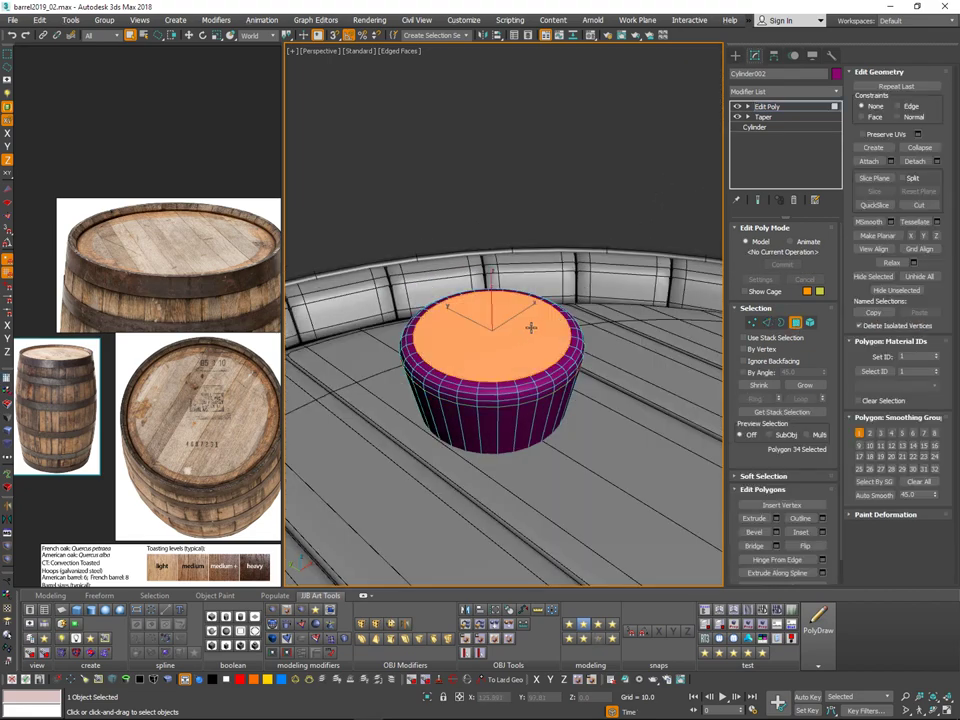
middle_click_drag(506, 336, 507, 336, "alt")
left_click_drag(507, 337, 508, 333)
key("ctrl+alt+c")
middle_click_drag(508, 333, 533, 303, "alt")
left_click(796, 323)
left_click(615, 248)
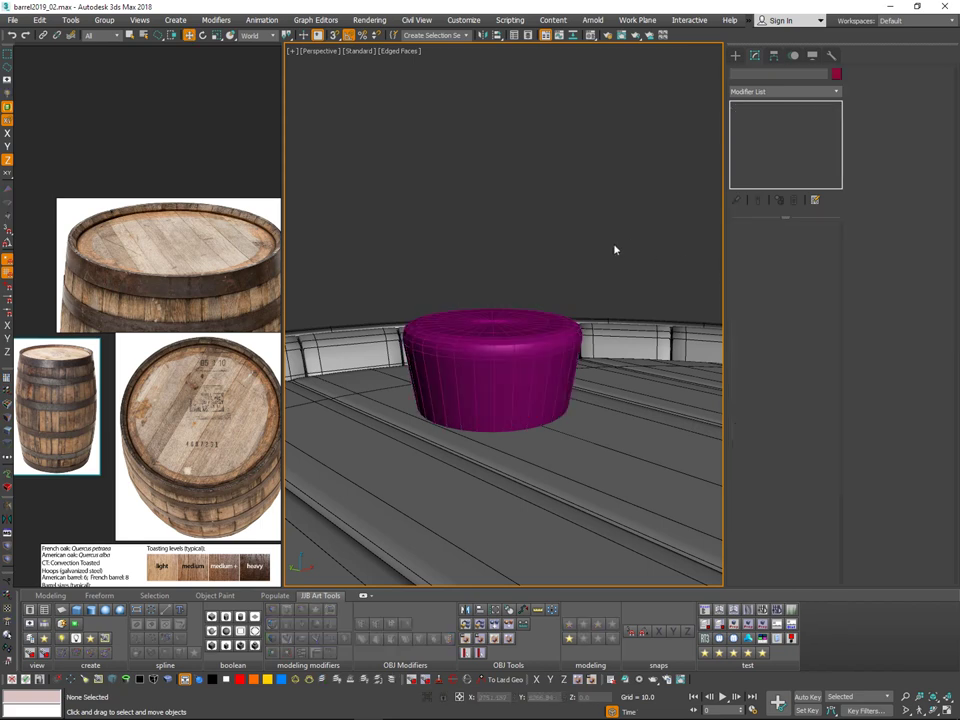
Step: Assign the dark metal material to the plug on the lid
scroll(615, 248, "down", 4)
middle_click_drag(615, 248, 596, 306, "alt")
middle_click_drag(508, 372, 516, 369)
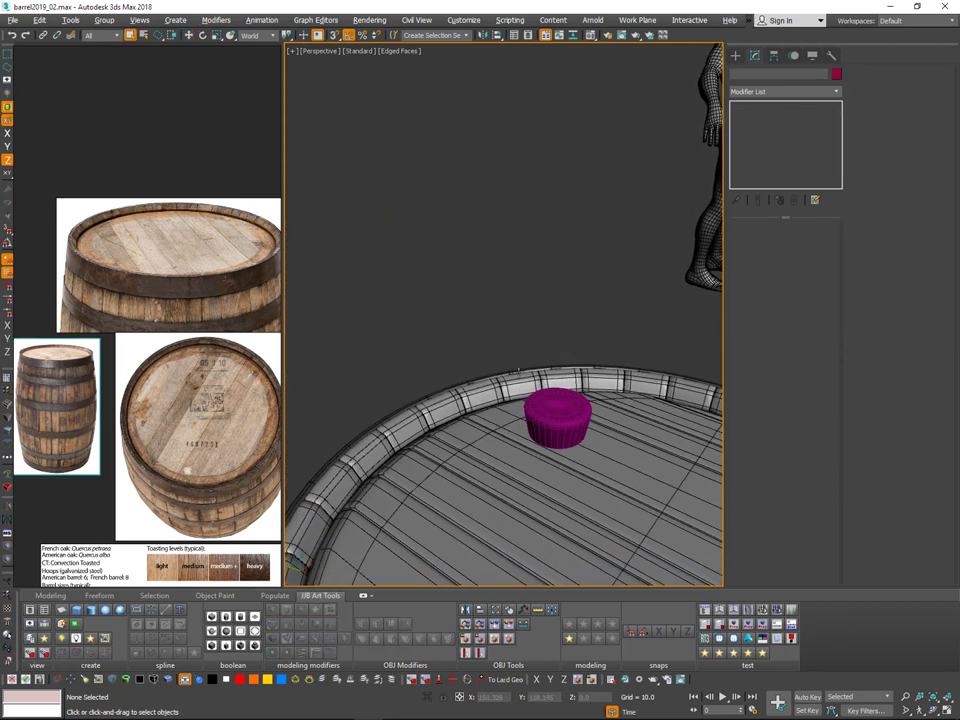
key("m")
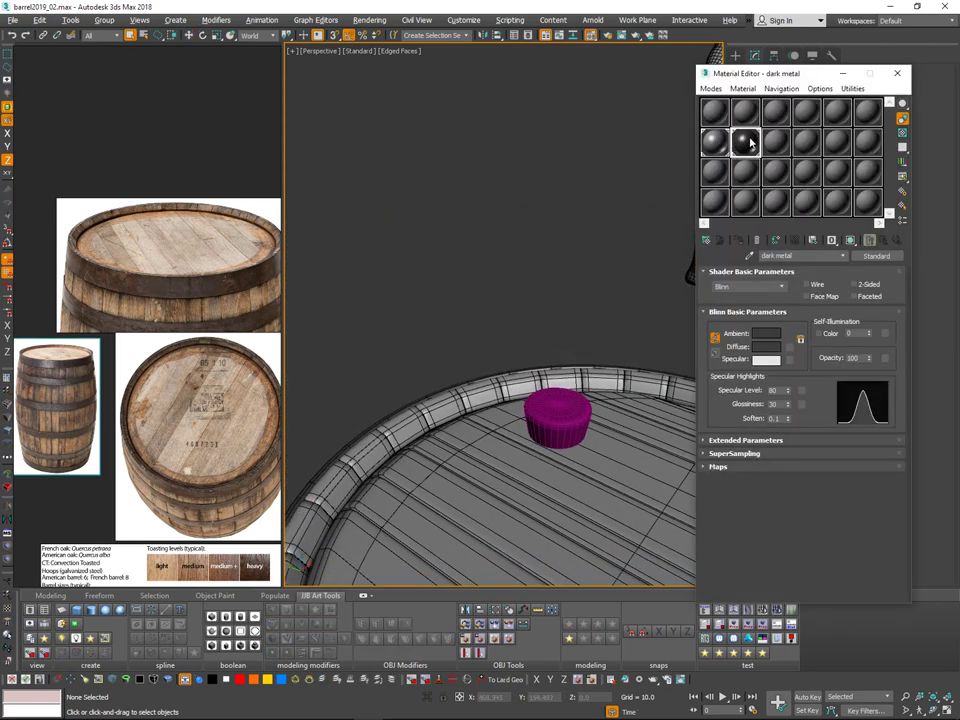
left_click_drag(570, 413, 570, 412)
middle_click_drag(542, 300, 566, 347)
scroll(521, 281, "down", 4)
left_click(897, 74)
Step: Give the barrel parts and the plug a black object colour, and display the model without edges
middle_click_drag(589, 246, 477, 294)
left_click_drag(426, 258, 521, 462)
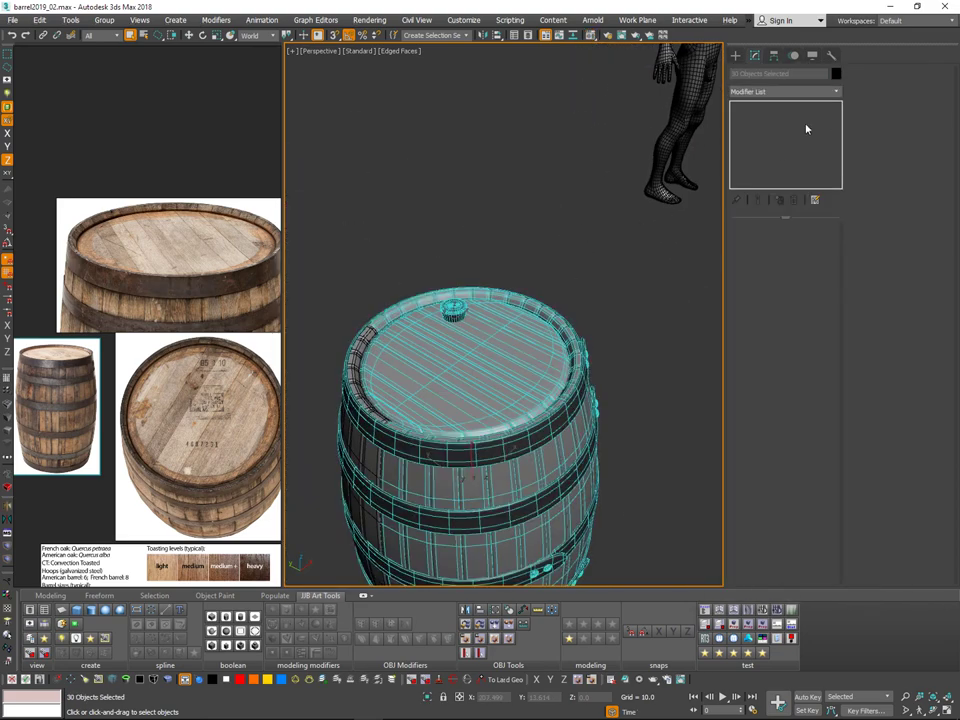
left_click(836, 74)
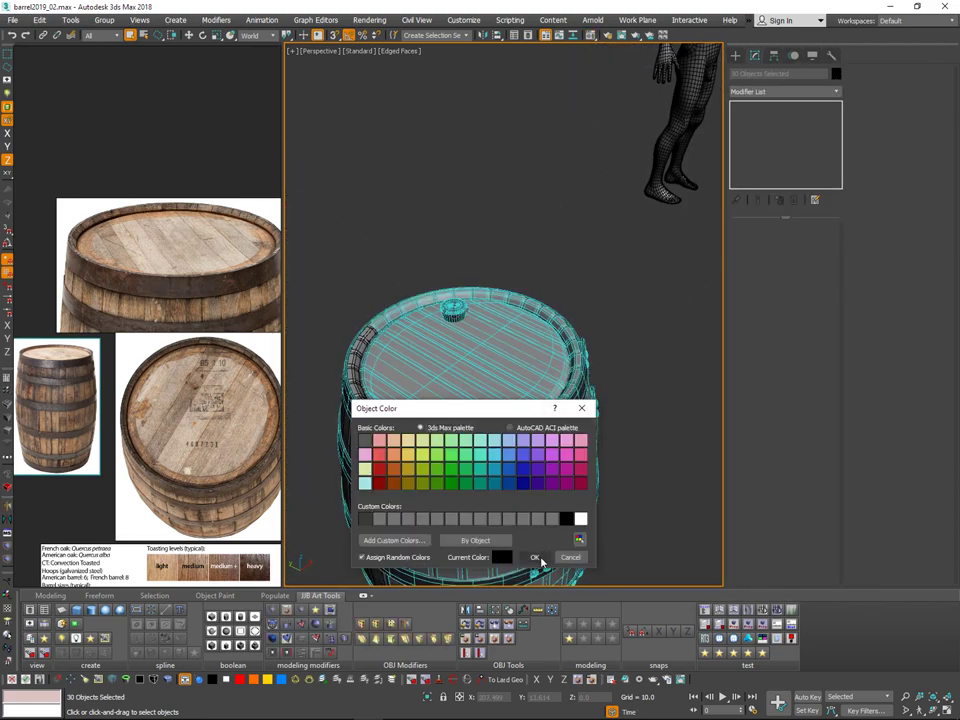
left_click(540, 559)
left_click(621, 363)
mouse_move(621, 363)
middle_mouse_down()
mouse_move(622, 332)
mouse_move(625, 344)
middle_mouse_up()
key("F4")
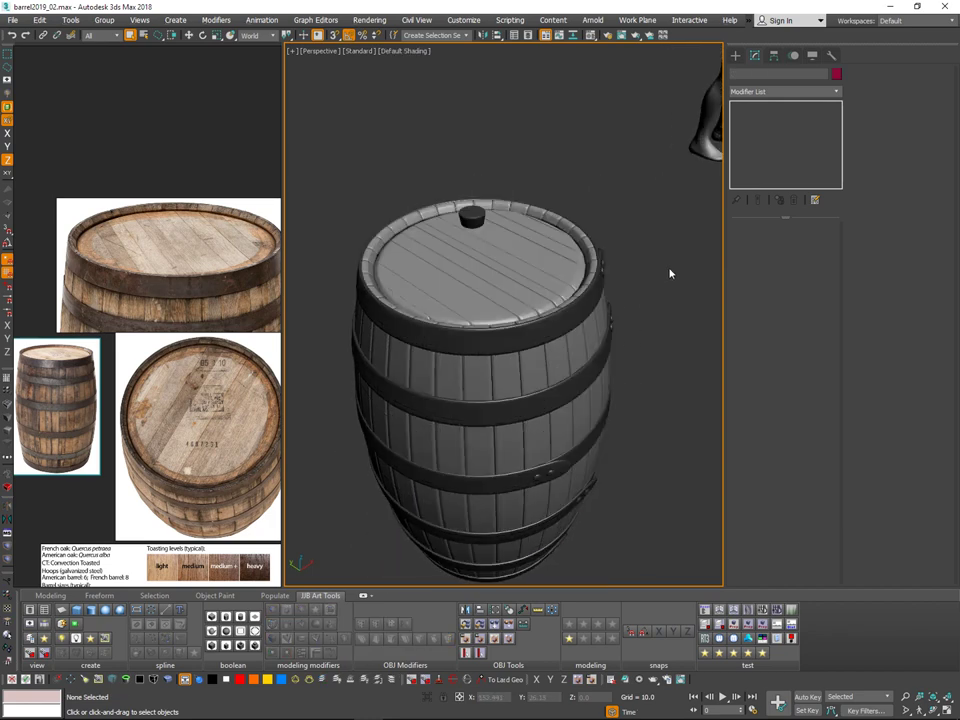
Step: Select all parts of the barrel together and frame them in the perspective view
middle_click_drag(671, 273, 592, 343, "alt")
key("u")
key("p")
scroll(606, 389, "down", 5)
middle_click_drag(606, 389, 591, 351, "alt")
scroll(590, 346, "down", 2)
left_click_drag(615, 275, 380, 180)
middle_click_drag(630, 334, 645, 314, "alt")
key("z")
scroll(555, 312, "up", 5)
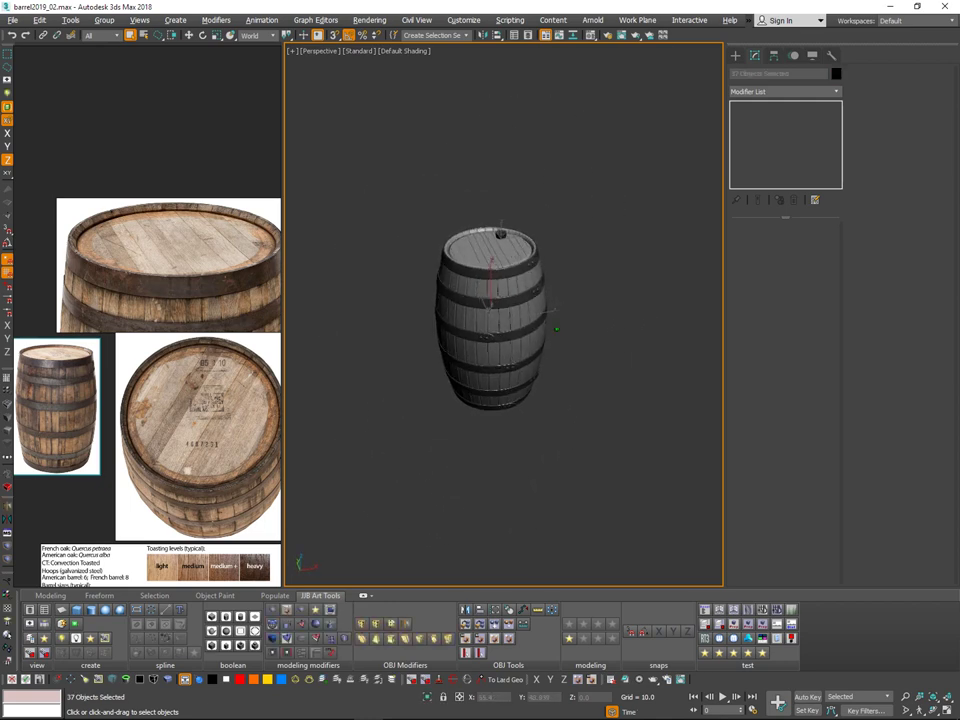
Step: Deselect all barrel parts and save the scene as the incremented file barrel2019_03.max
middle_click_drag(553, 302, 567, 340)
middle_click_drag(567, 340, 637, 334, "alt")
mouse_move(613, 335)
middle_mouse_down("alt")
mouse_move(606, 357)
mouse_move(589, 355)
mouse_move(589, 334)
mouse_move(572, 313)
mouse_move(514, 377)
mouse_move(611, 302)
mouse_move(598, 208)
mouse_move(584, 355)
mouse_move(627, 306)
mouse_move(611, 294)
mouse_move(602, 328)
mouse_move(615, 331)
middle_mouse_up("alt")
left_click(627, 306)
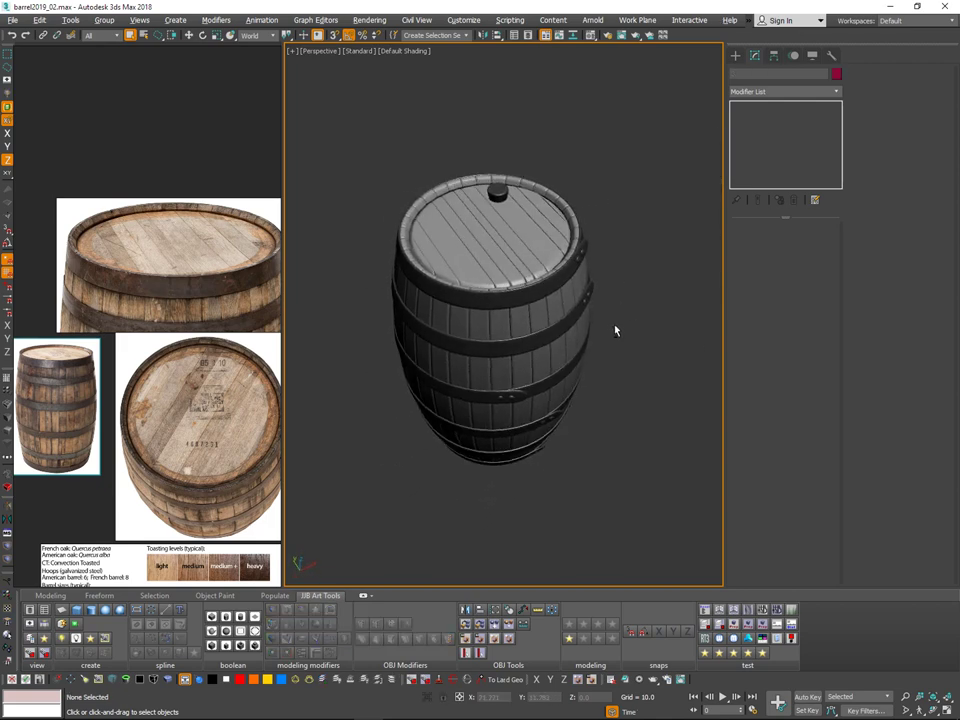
right_click(622, 328)
left_click(668, 413)
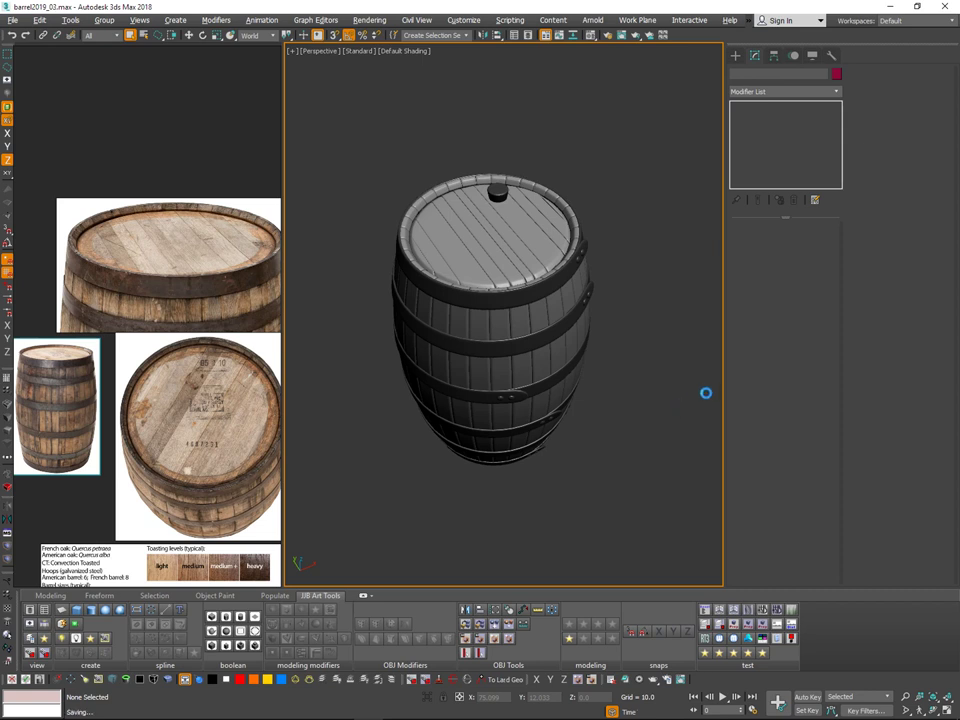
Step: Select the crate near the human figure and move it about 294 units in the negative X direction, beside the barrel
middle_click_drag(652, 357, 608, 371)
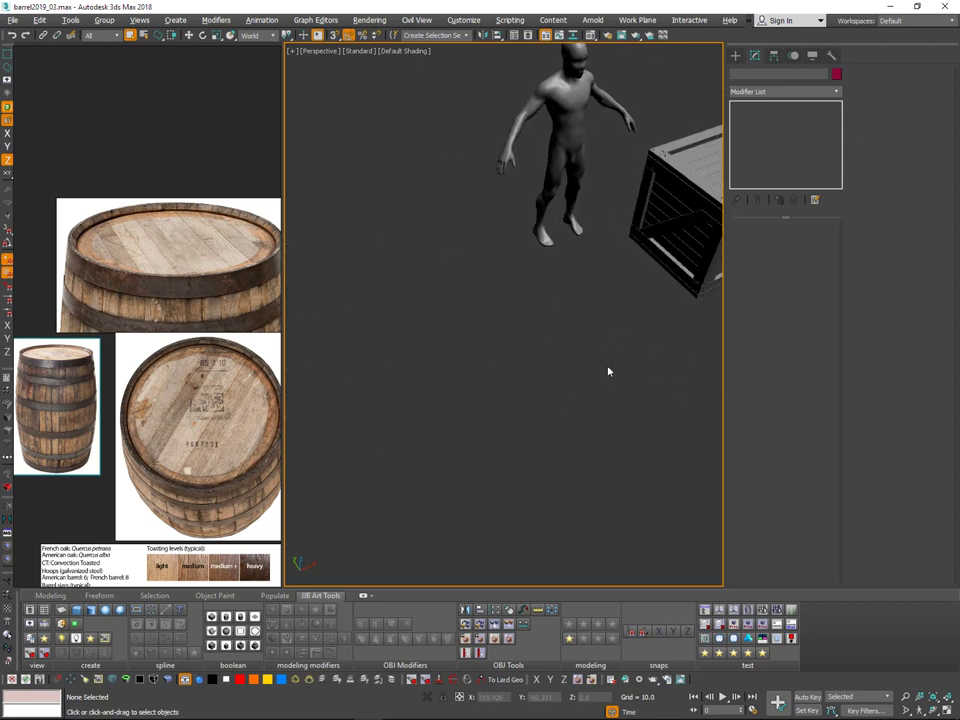
scroll(641, 295, "down", 3)
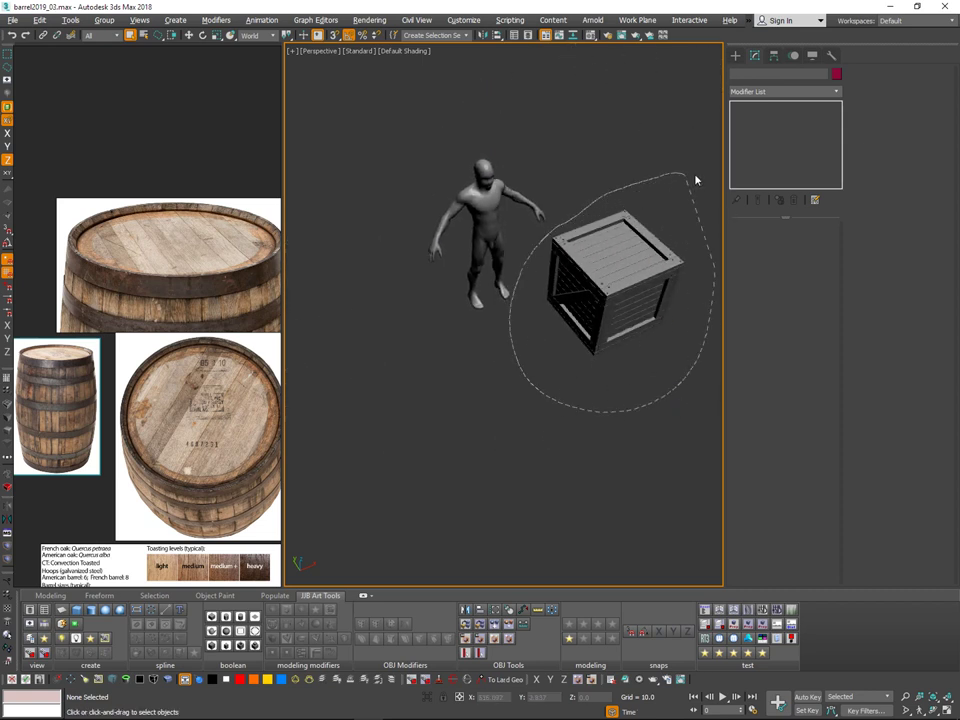
left_click_drag(697, 180, 697, 182)
middle_click_drag(660, 228, 712, 308, "alt")
key("w")
left_click_drag(698, 243, 424, 416)
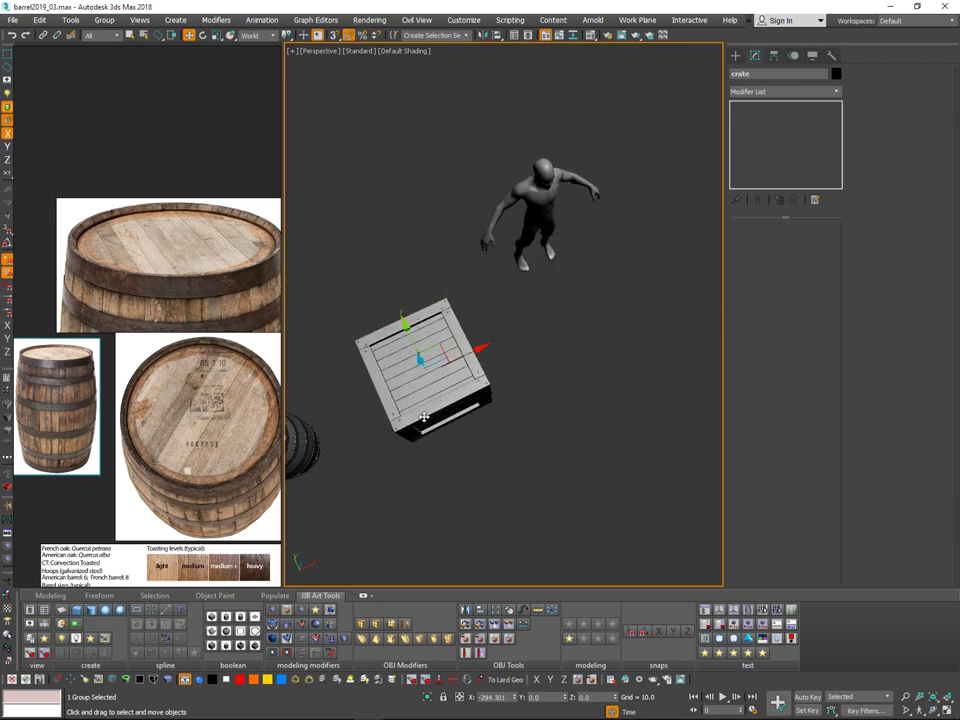
Step: Examine the barrel next to the crate and the human figure from several angles, comparing their proportions and level of detail
middle_click_drag(424, 416, 553, 260, "alt")
middle_click_drag(518, 279, 532, 258, "alt")
middle_click_drag(513, 336, 433, 244, "alt")
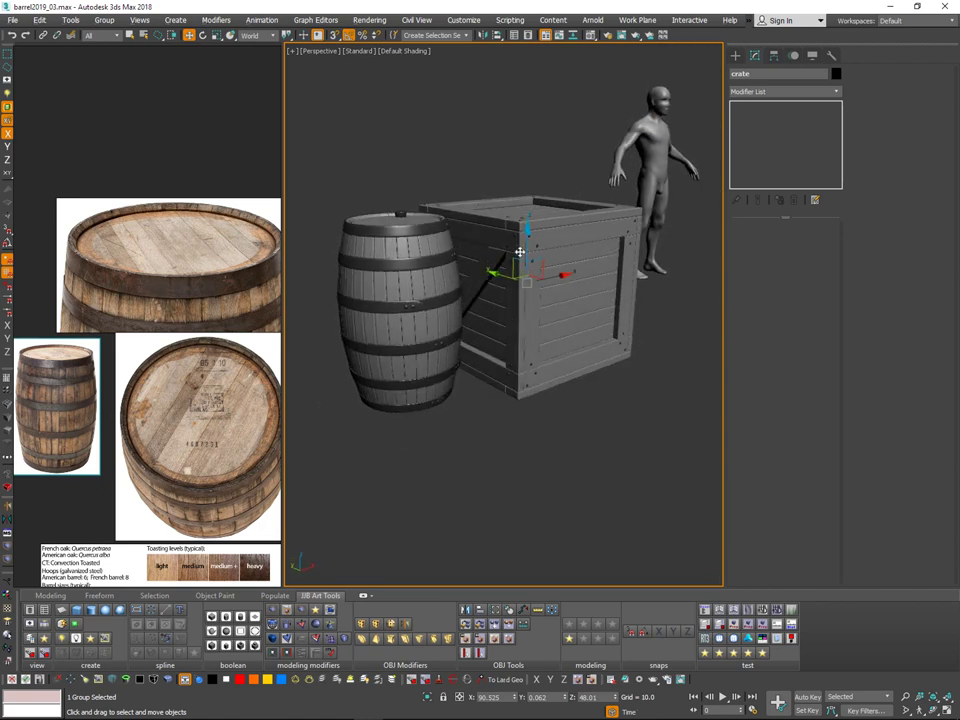
middle_click_drag(624, 293, 602, 355)
middle_click_drag(472, 267, 726, 296)
left_click(606, 368)
scroll(606, 368, "down", 2)
middle_click_drag(606, 368, 734, 391, "alt")
scroll(590, 147, "up", 3)
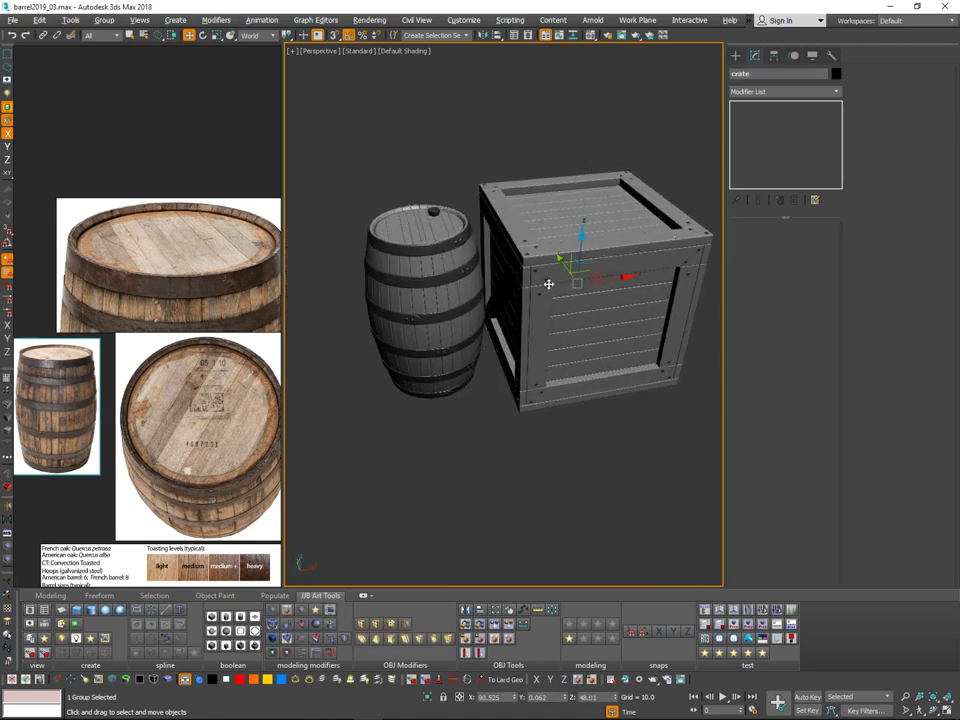
middle_click_drag(518, 405, 632, 367, "alt")
middle_click_drag(497, 435, 487, 470, "alt")
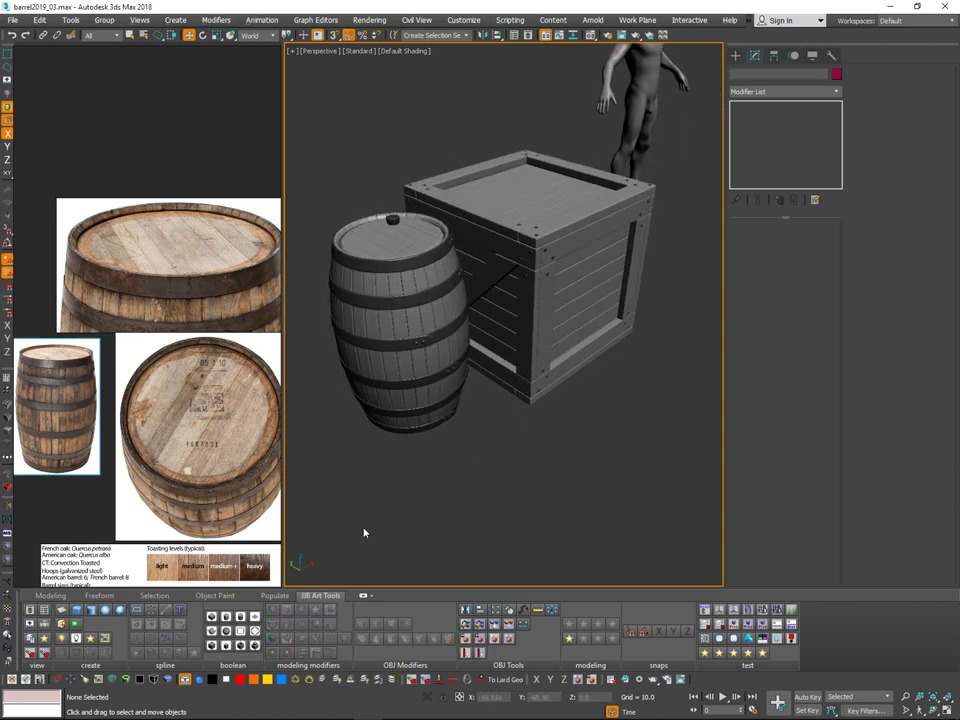